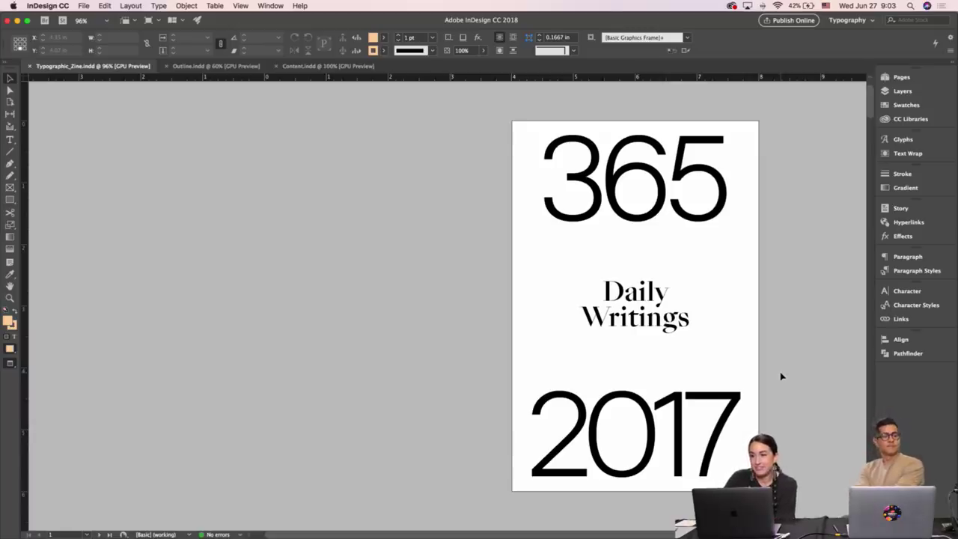
Page through the zine in presentation mode from the 365 cover to the Jan–Feb–Mar spreads, comparing the two versions of that spread.
key(shift+w)
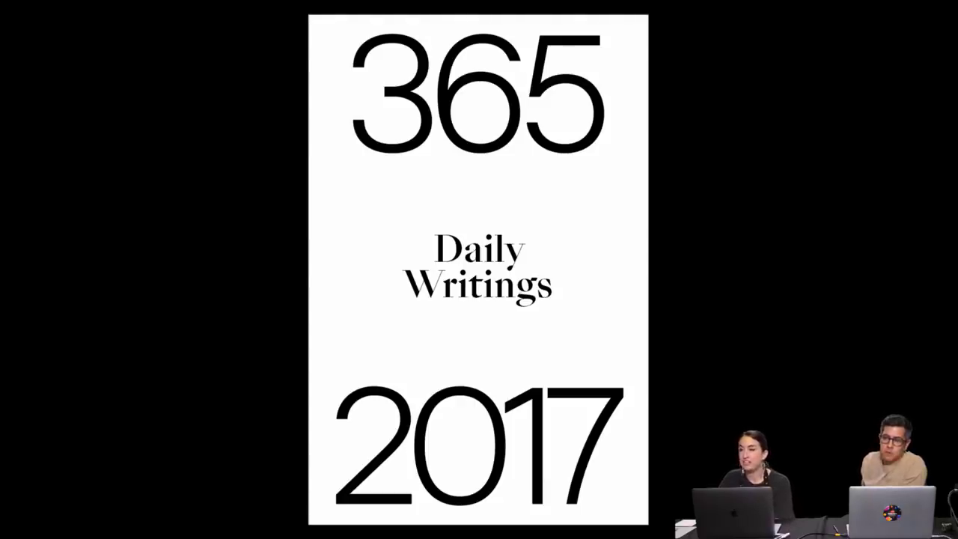
key(Right)
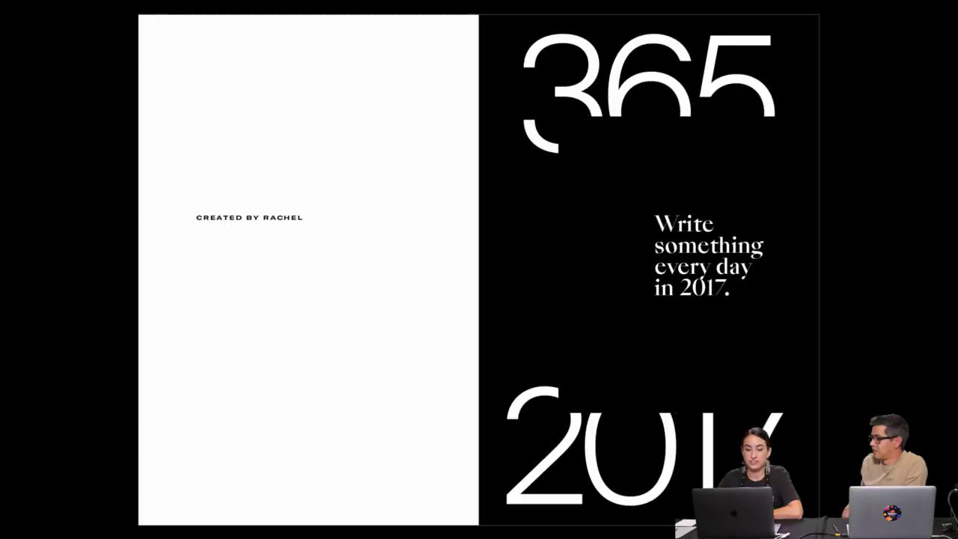
key(Right)
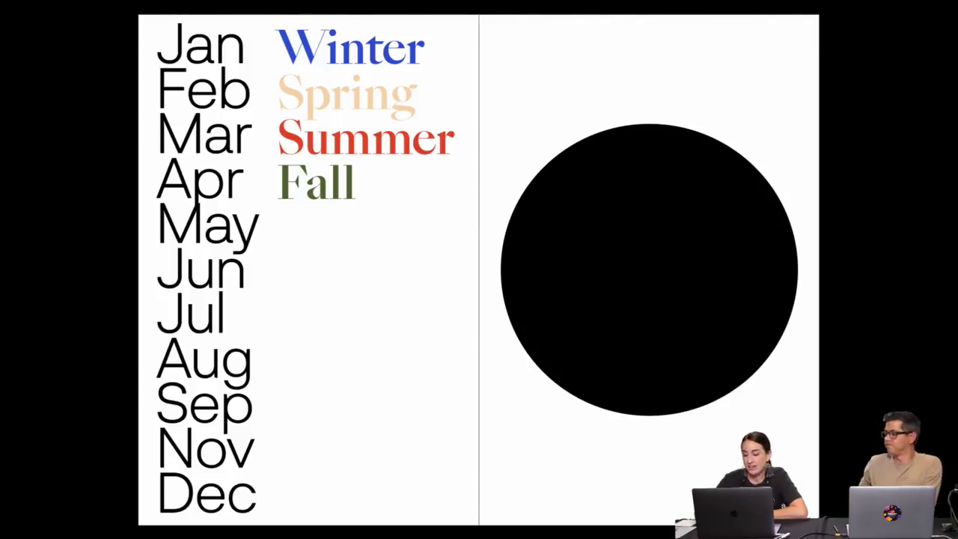
key(Right)
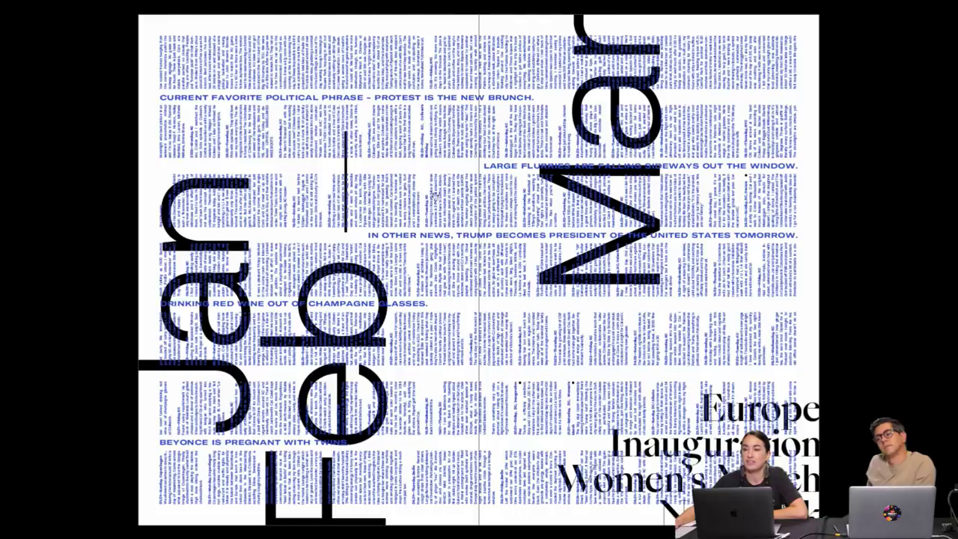
click(406, 401)
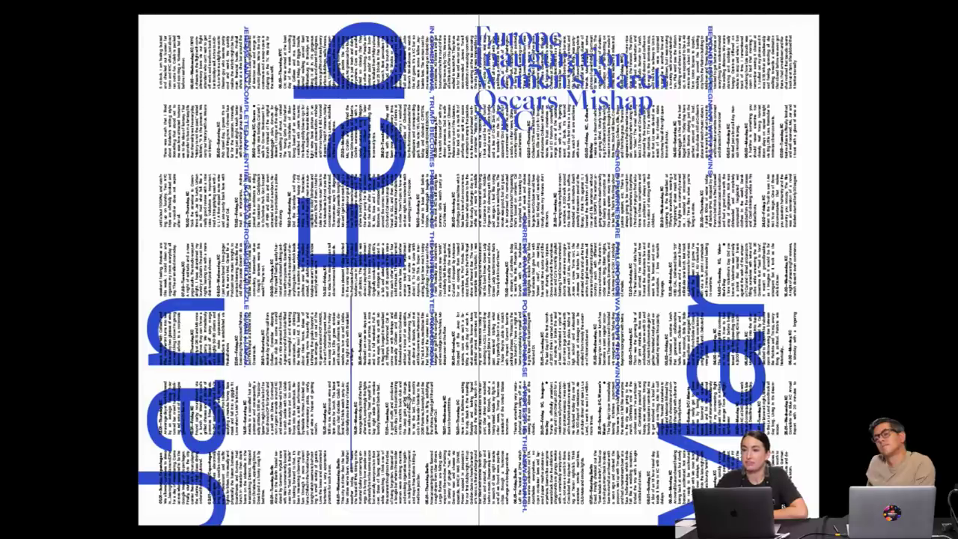
key(Right)
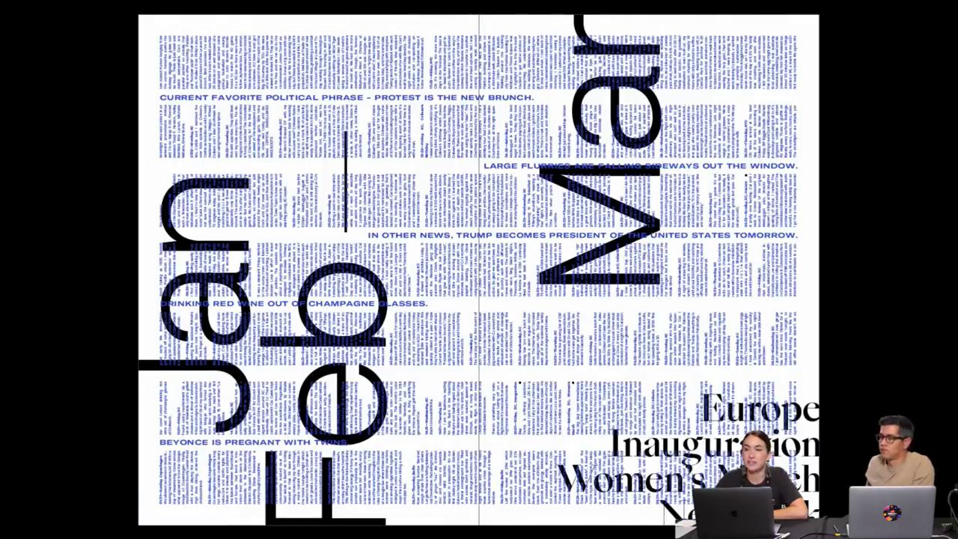
key(Right)
key(Left)
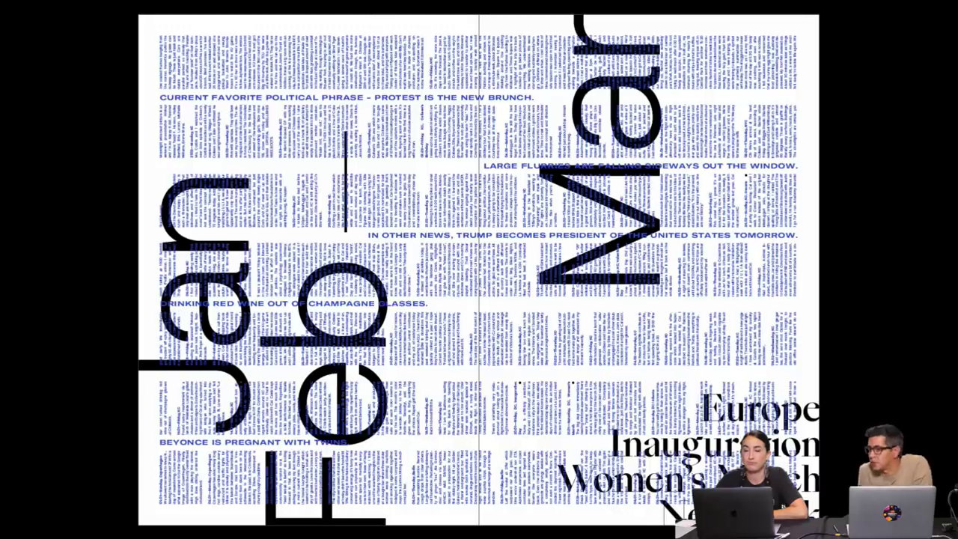
key(Right)
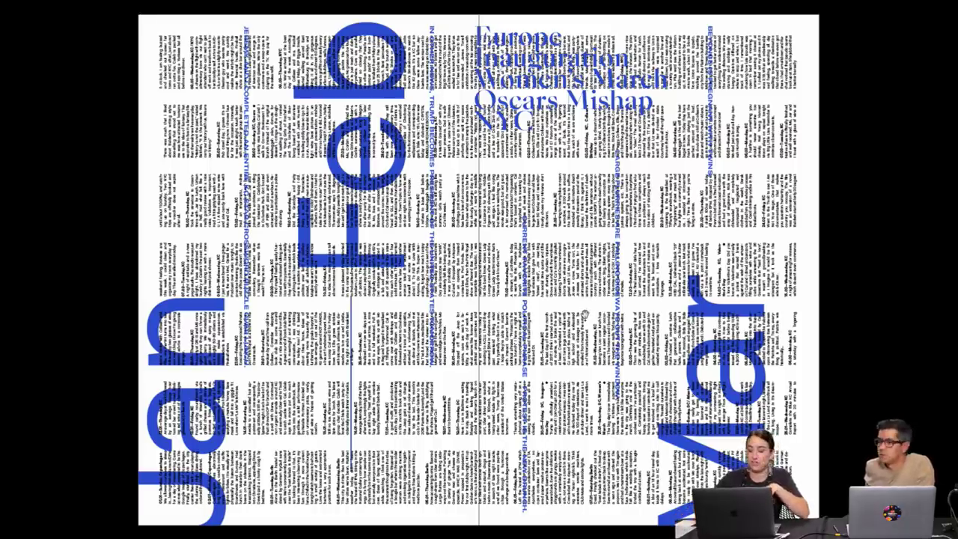
key(Right)
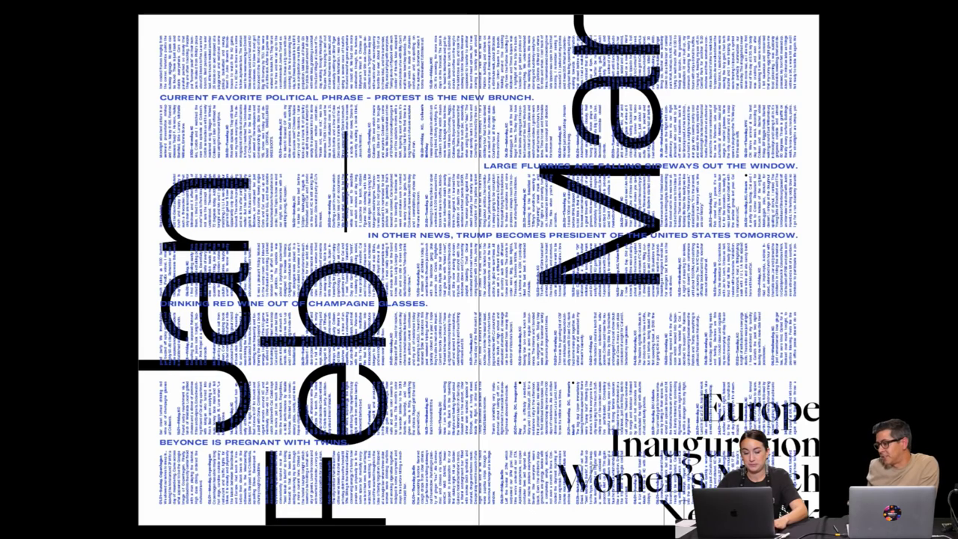
key(Escape)
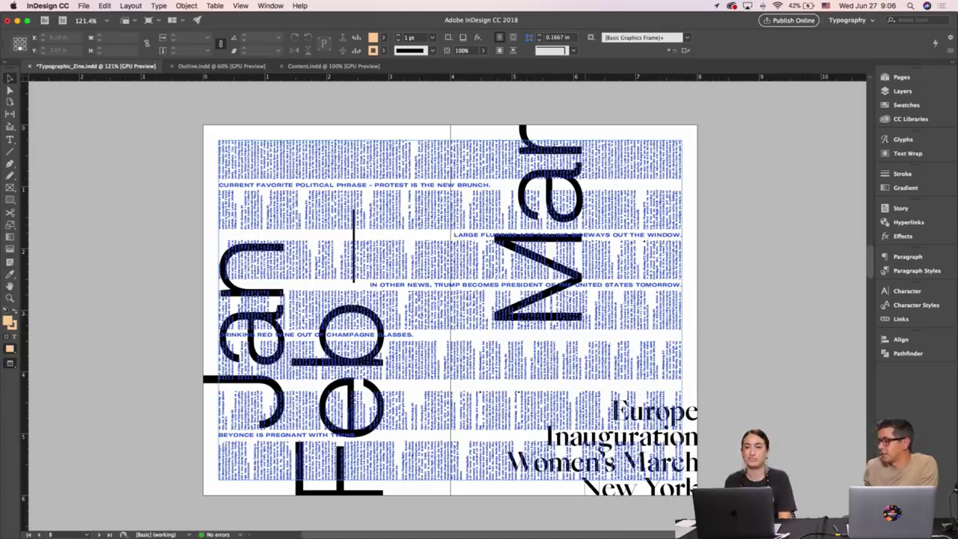
Show the guides and frames, and delete the Jan–Feb–Mar spread on pages 6–7 that has blue month names over black body text.
key(w)
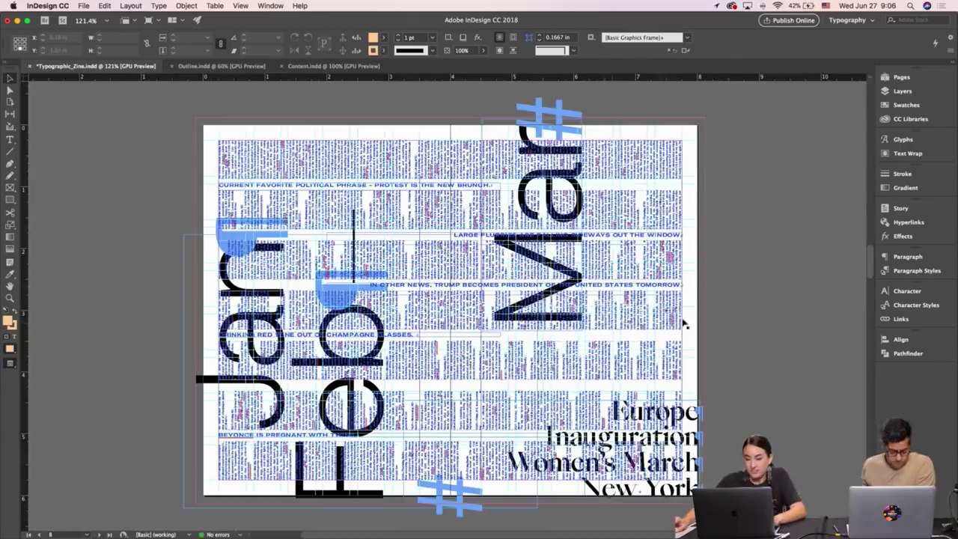
scroll(740, 298, up, 10)
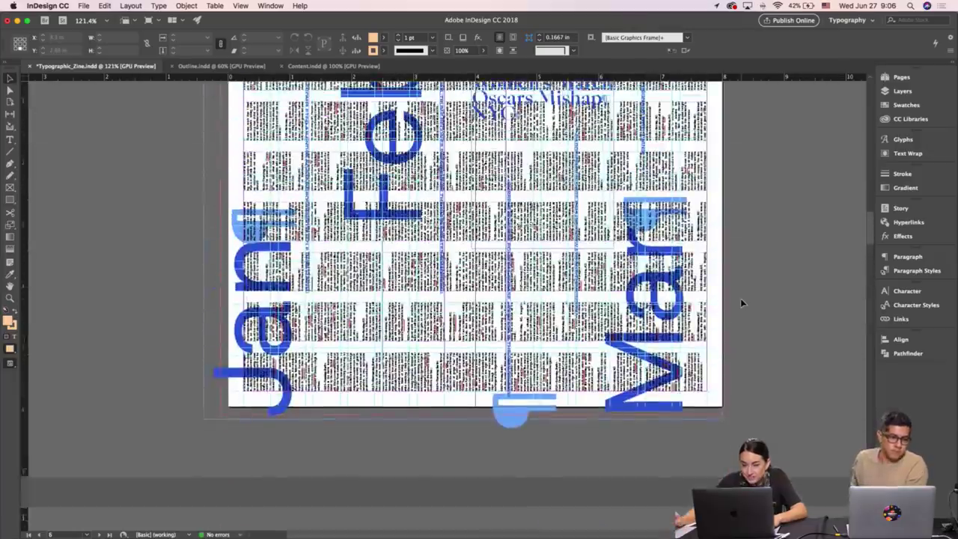
scroll(741, 299, up, 5)
scroll(741, 298, down, 2)
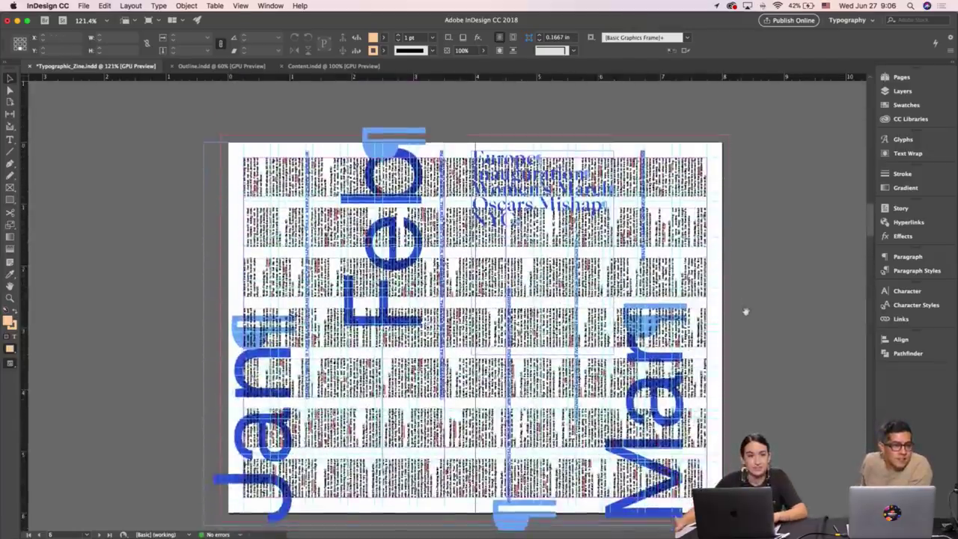
drag(744, 311, 718, 301)
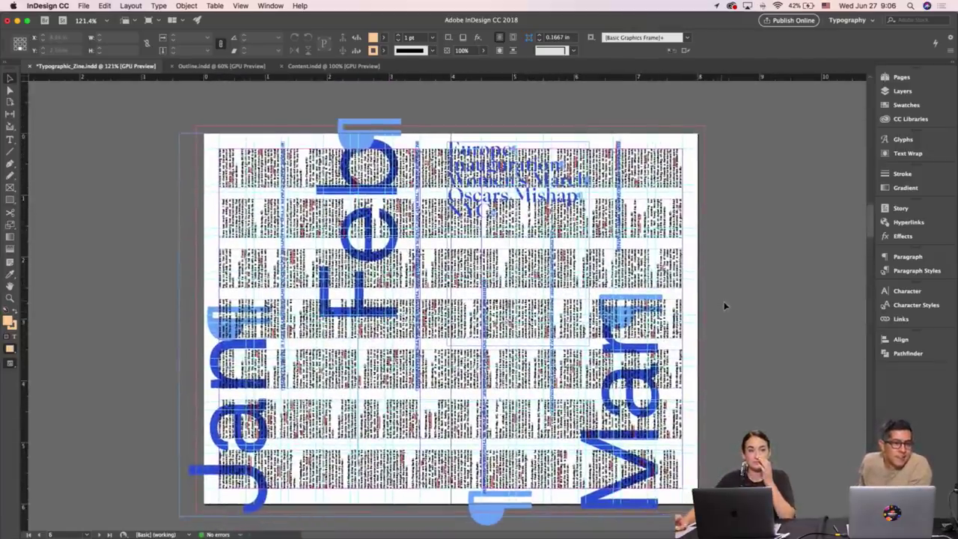
click(915, 80)
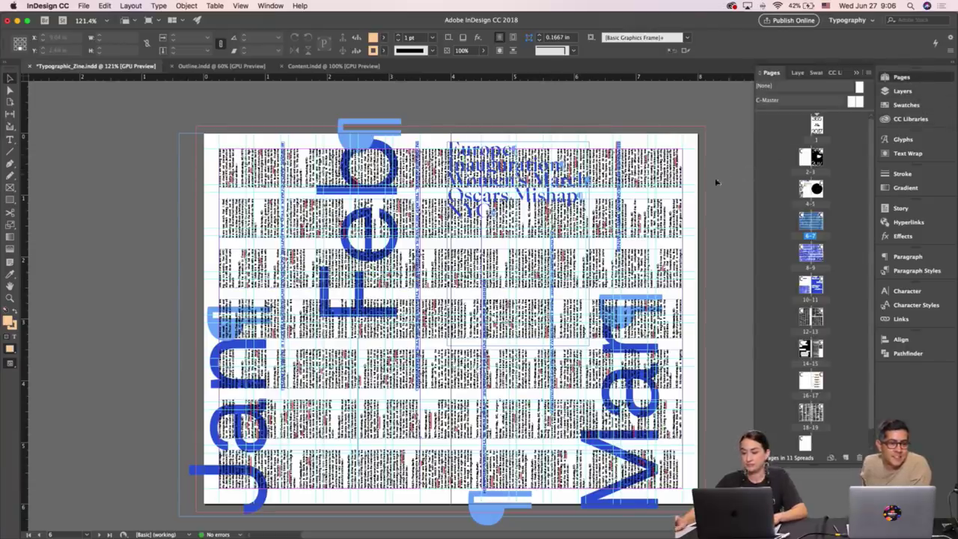
click(603, 210)
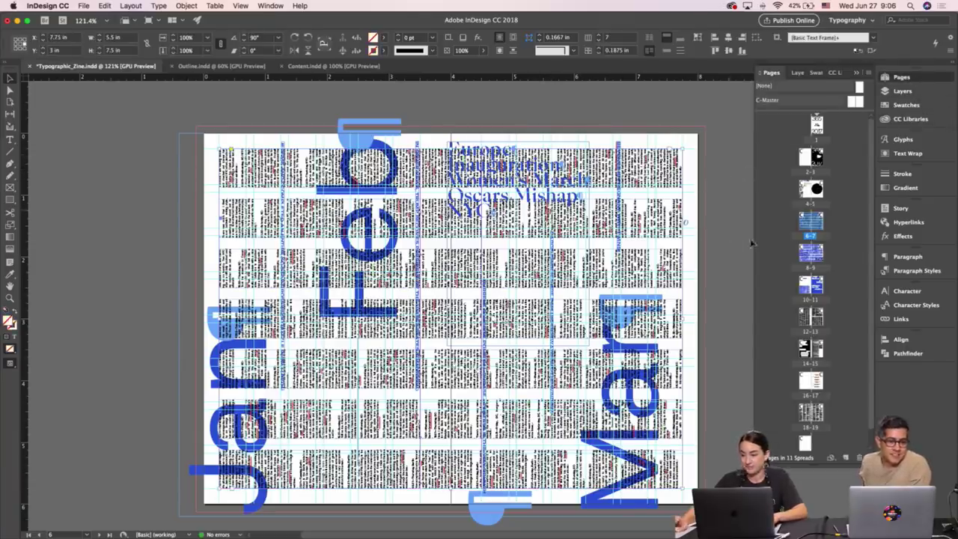
click(859, 458)
click(581, 294)
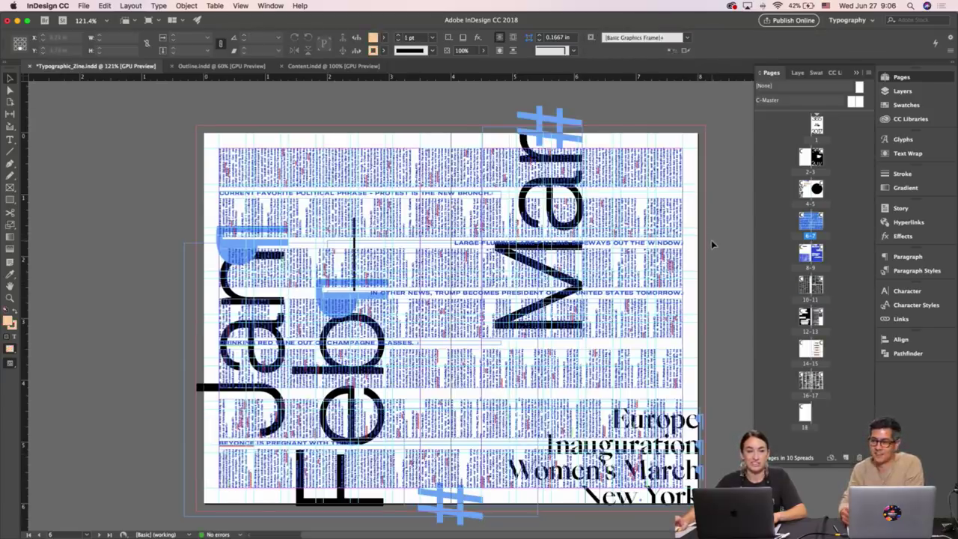
Examine the remaining Jan–Feb–Mar spread and the "Large flurries are falling sideways out the window" spread on pages 8–9.
scroll(712, 244, down, 10)
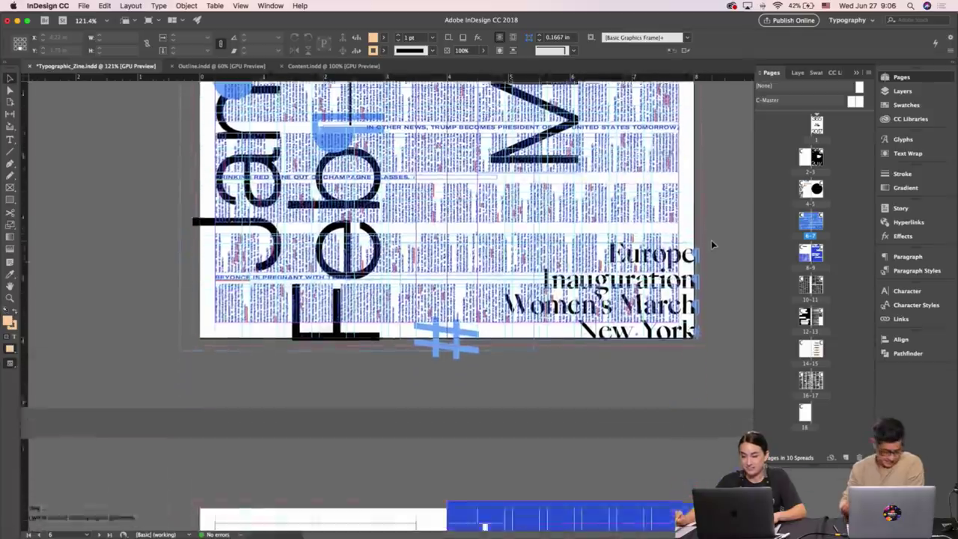
scroll(712, 244, up, 5)
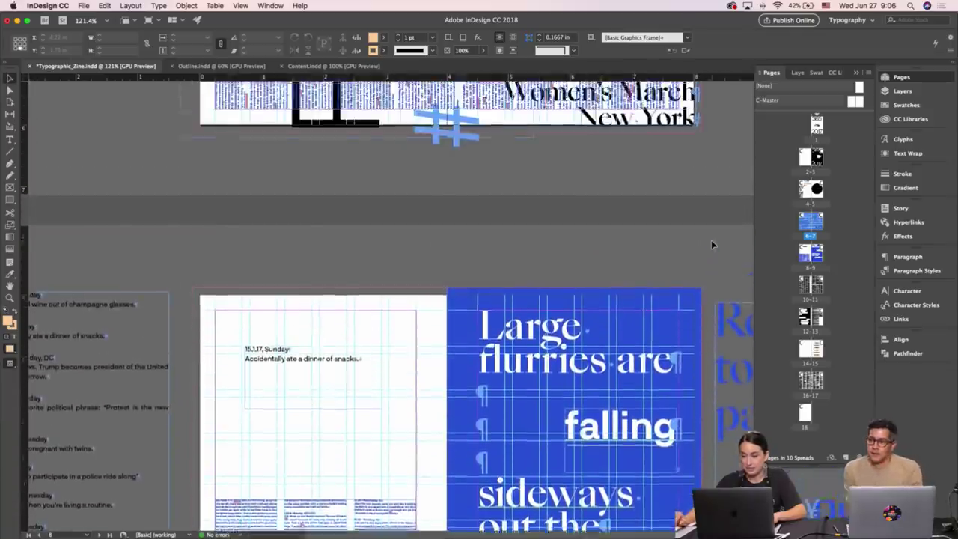
scroll(712, 244, up, 5)
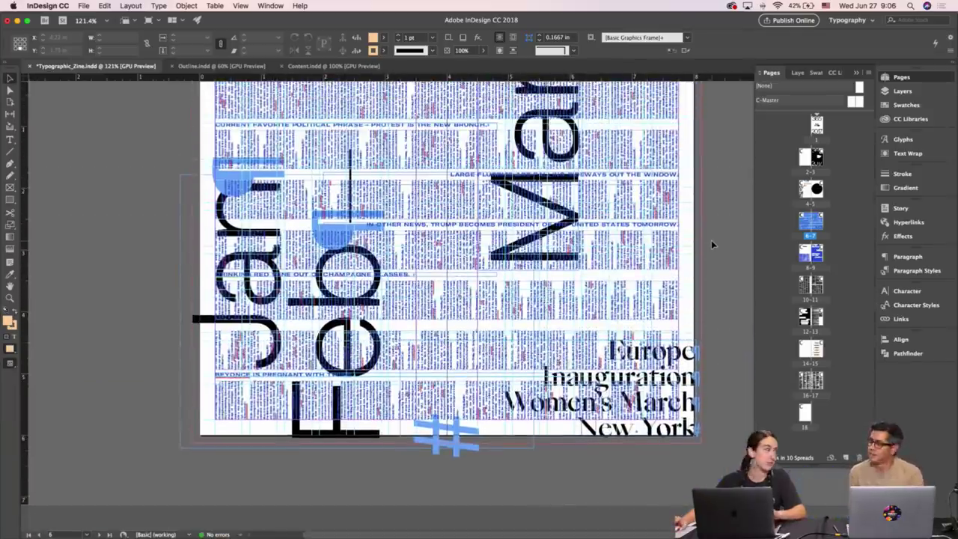
scroll(714, 242, up, 6)
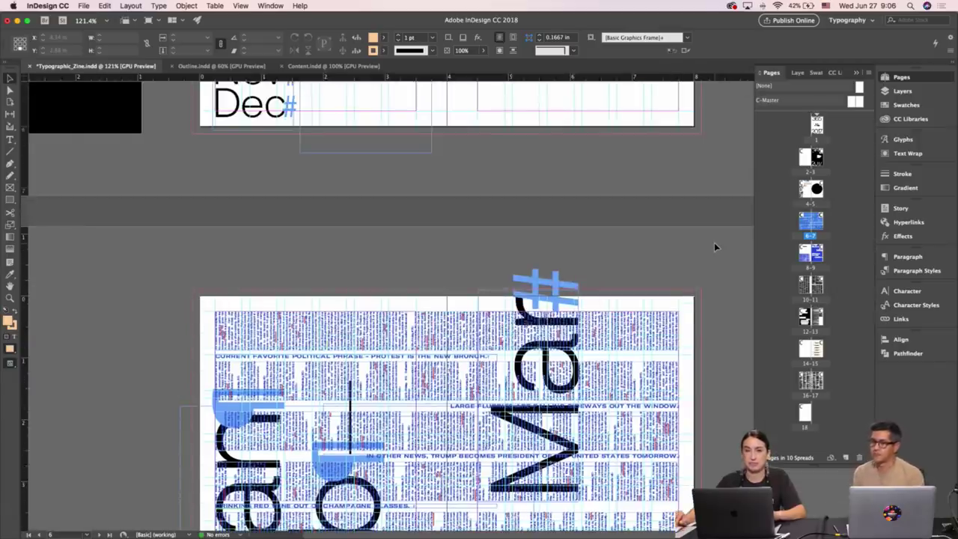
scroll(715, 242, down, 8)
scroll(714, 242, up, 3)
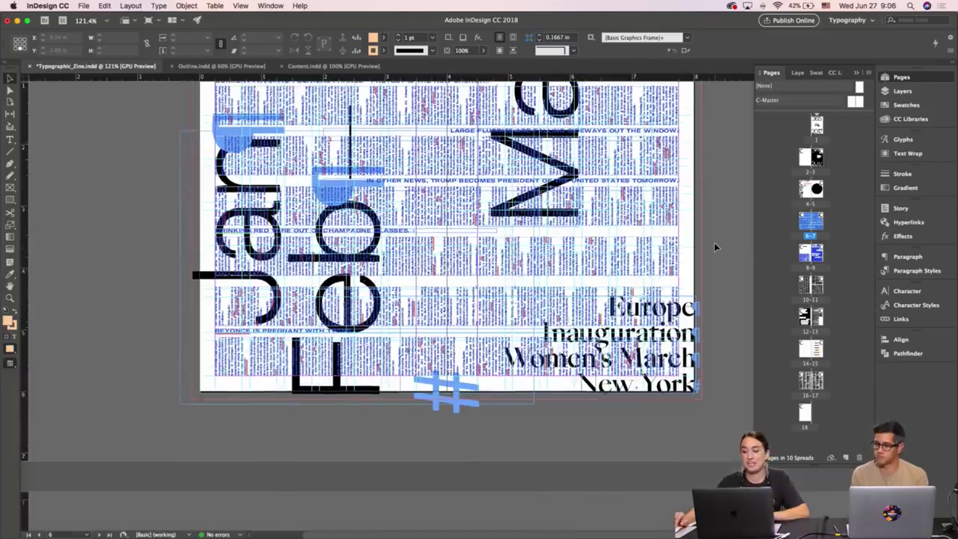
scroll(715, 243, down, 8)
scroll(714, 243, down, 3)
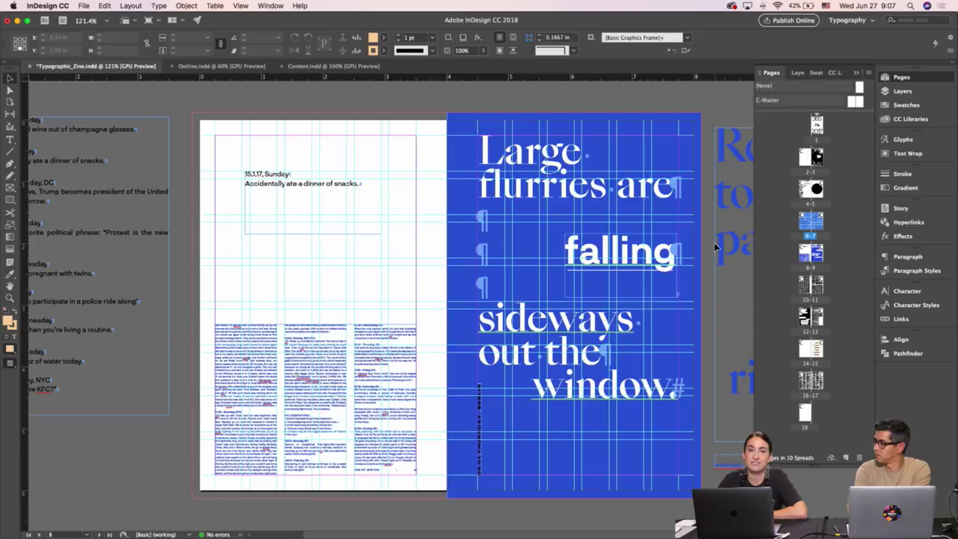
click(857, 73)
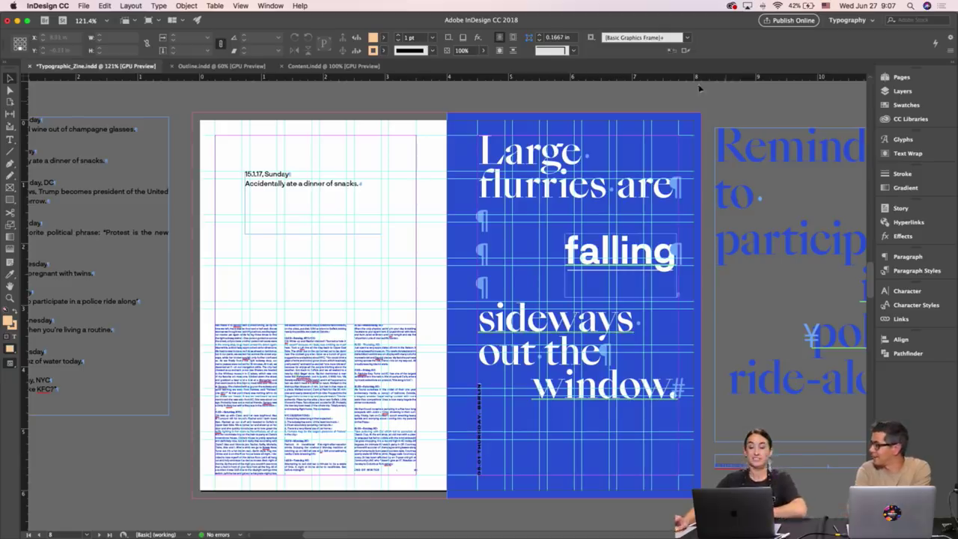
Switch to Content.indd and look through the columns of dated diary entries at a closer zoom.
click(373, 66)
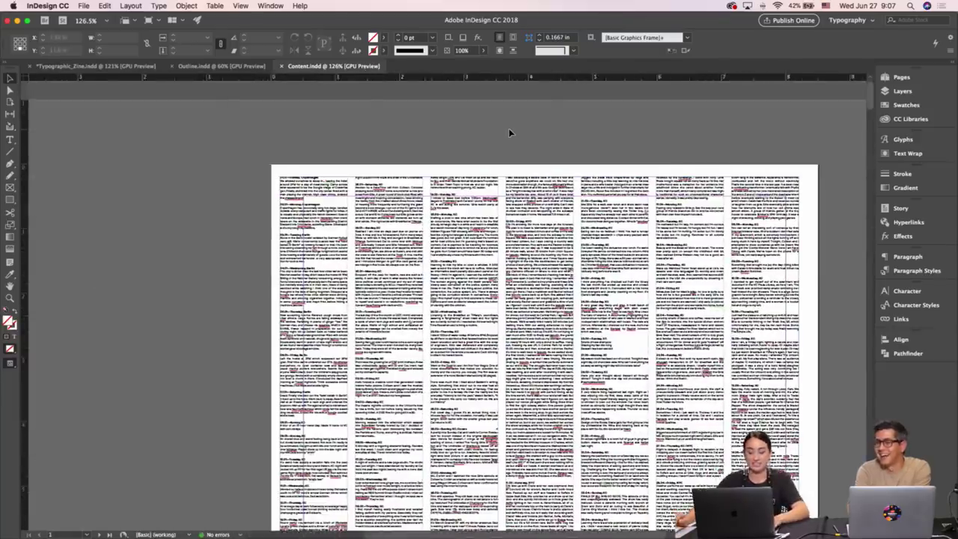
scroll(509, 133, down, 10)
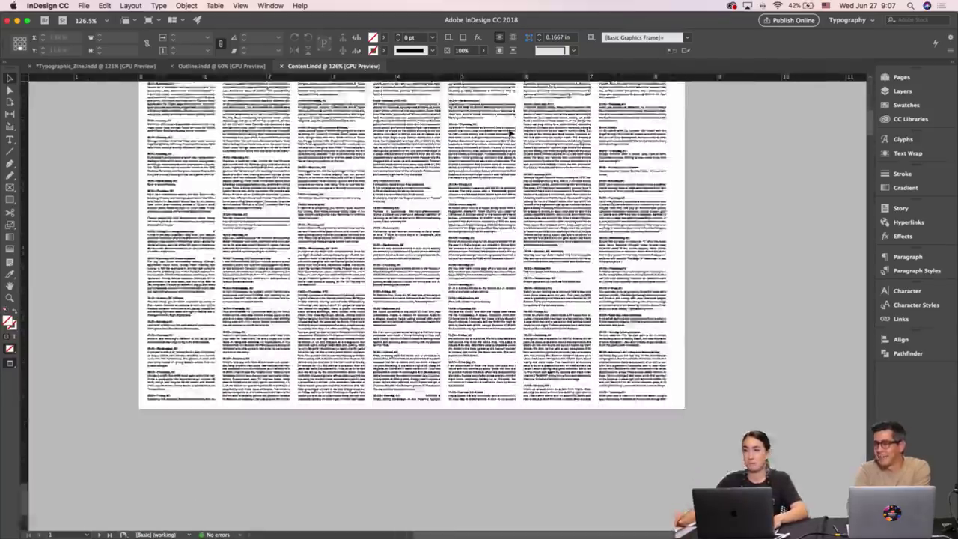
scroll(509, 134, down, 15)
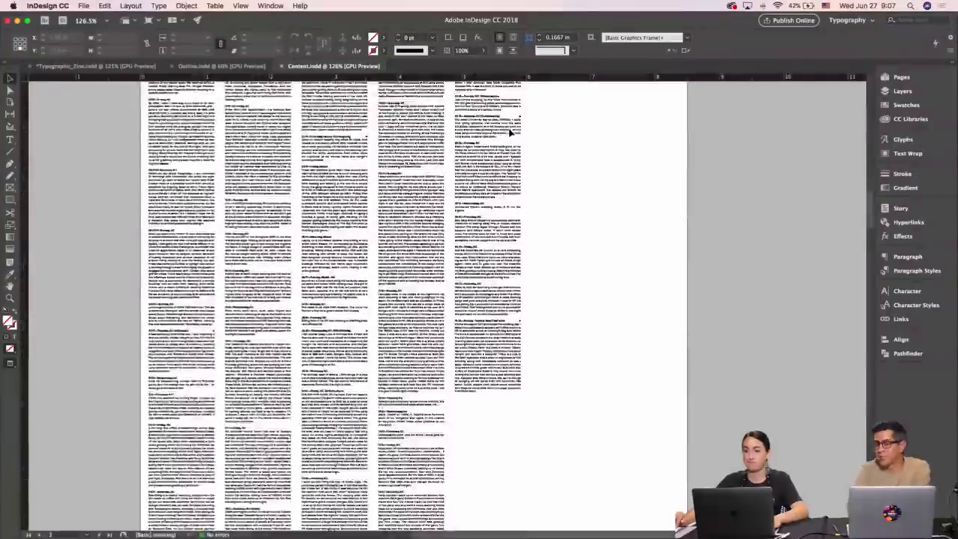
scroll(509, 132, up, 2)
key(z)
mouse_move(355, 194)
mouse_down()
mouse_move(349, 188)
mouse_move(366, 189)
mouse_up()
scroll(367, 191, down, 2)
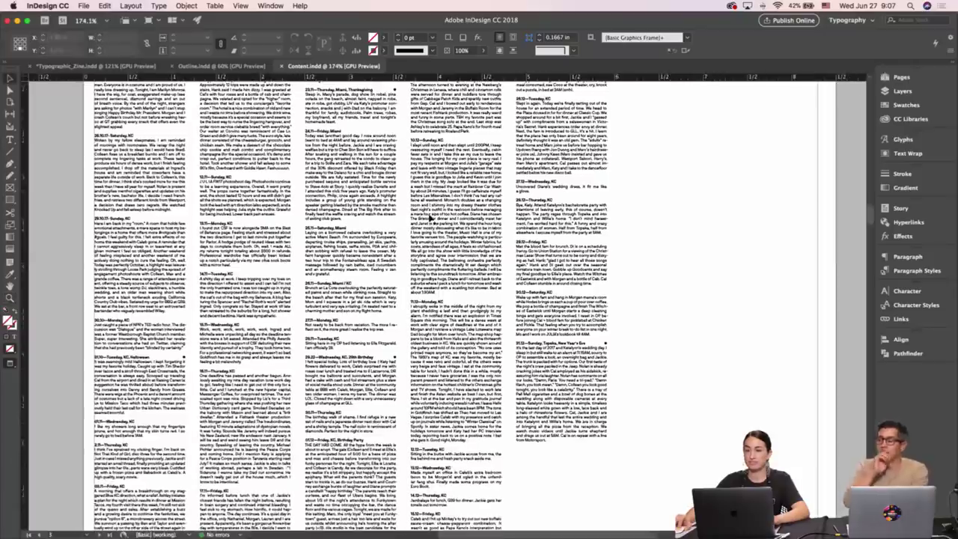
scroll(452, 223, down, 10)
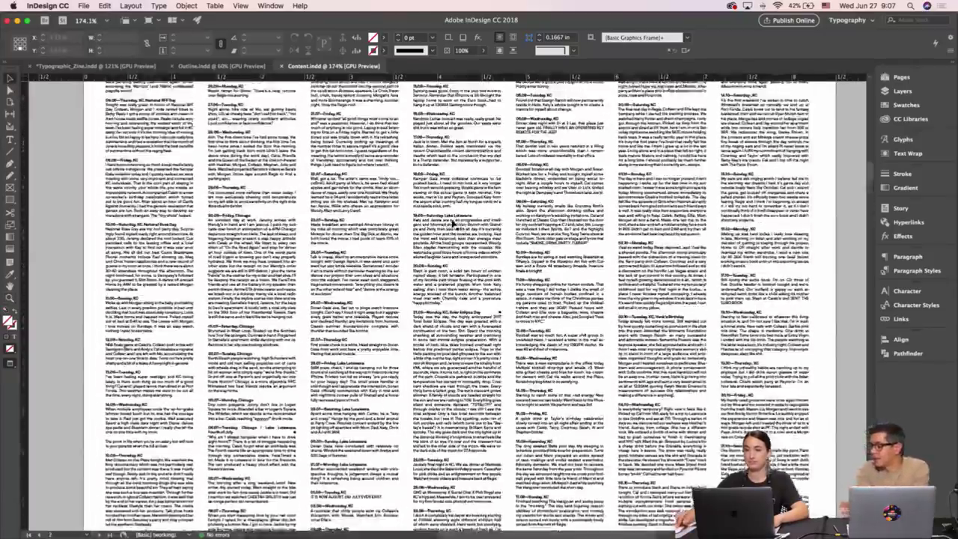
scroll(452, 223, down, 10)
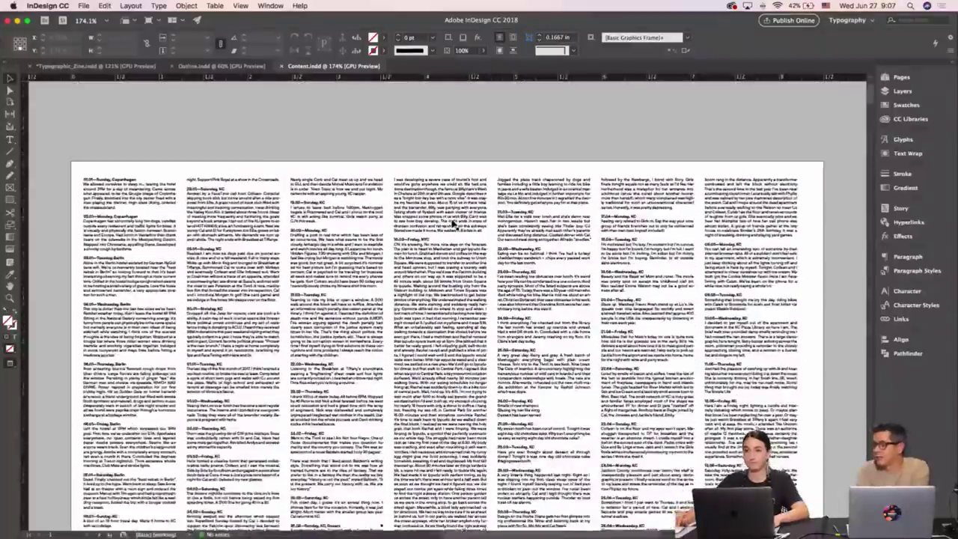
scroll(452, 223, down, 1)
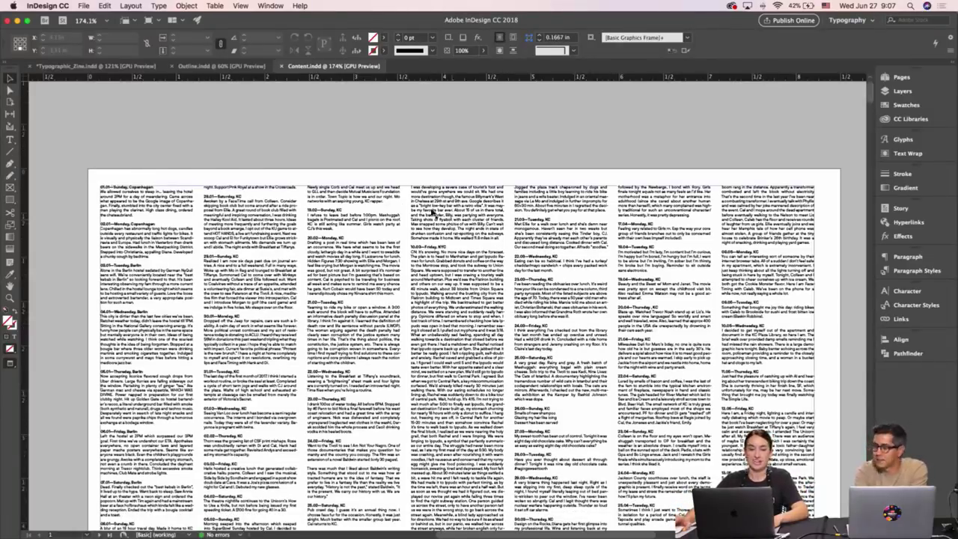
Check the grid of reference images in Outline.indd and return to the "Large flurries" spread in Typographic_Zine.indd.
click(246, 69)
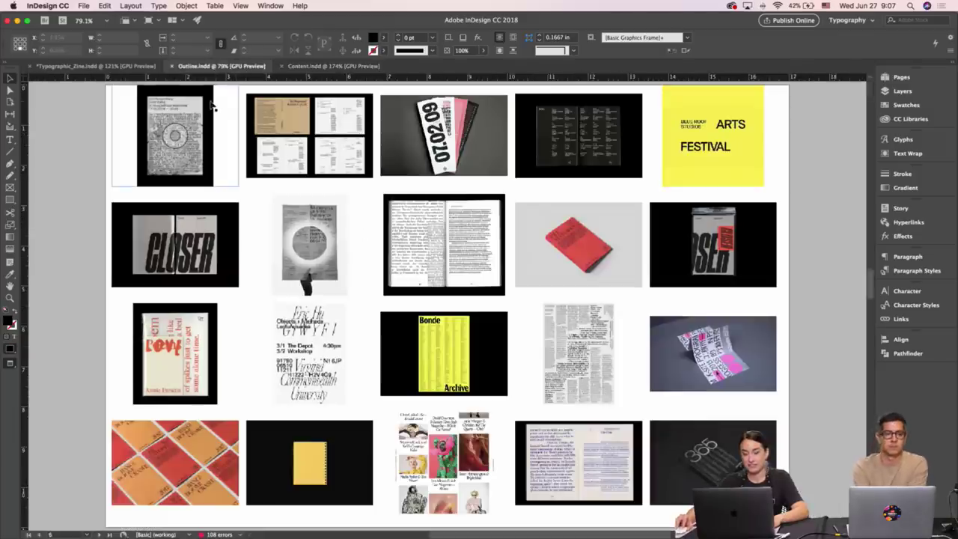
click(98, 66)
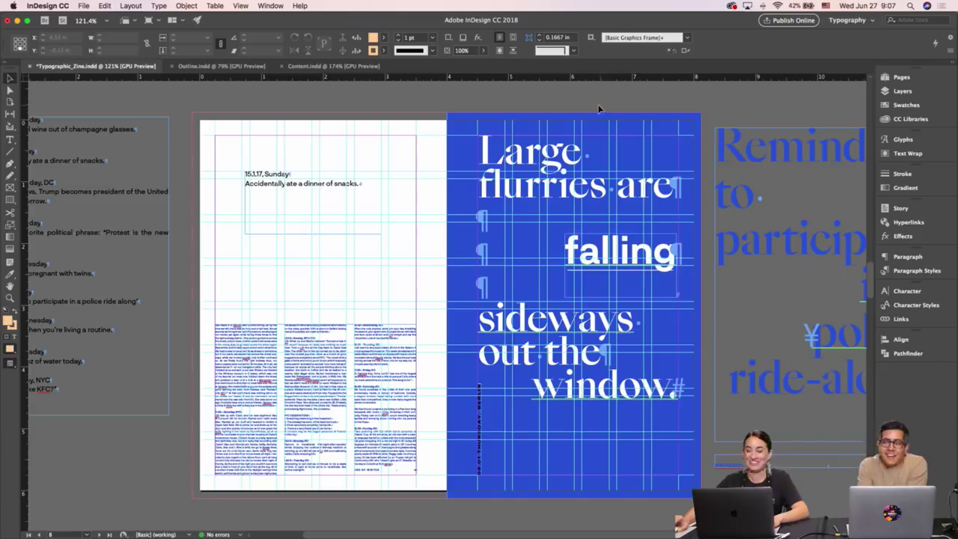
drag(372, 131, 380, 130)
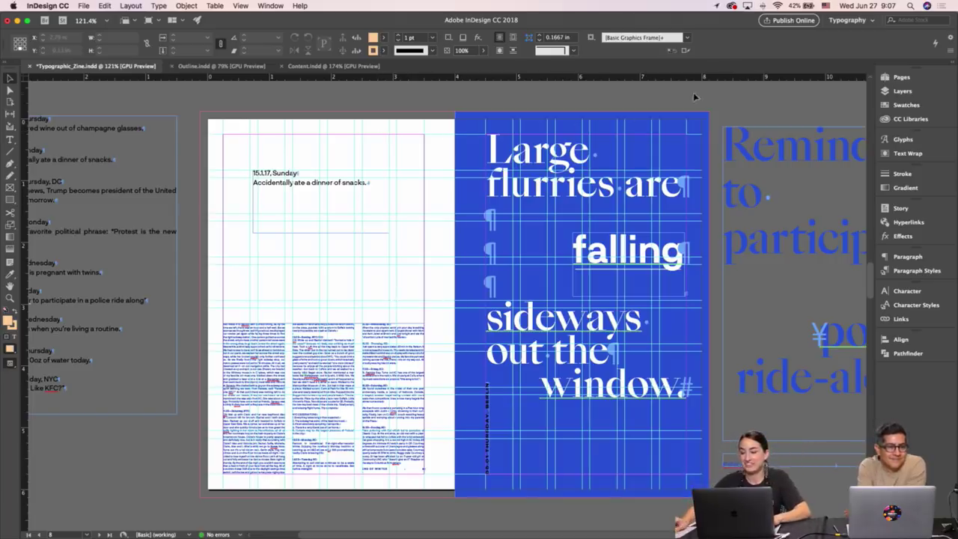
scroll(779, 110, right, 3)
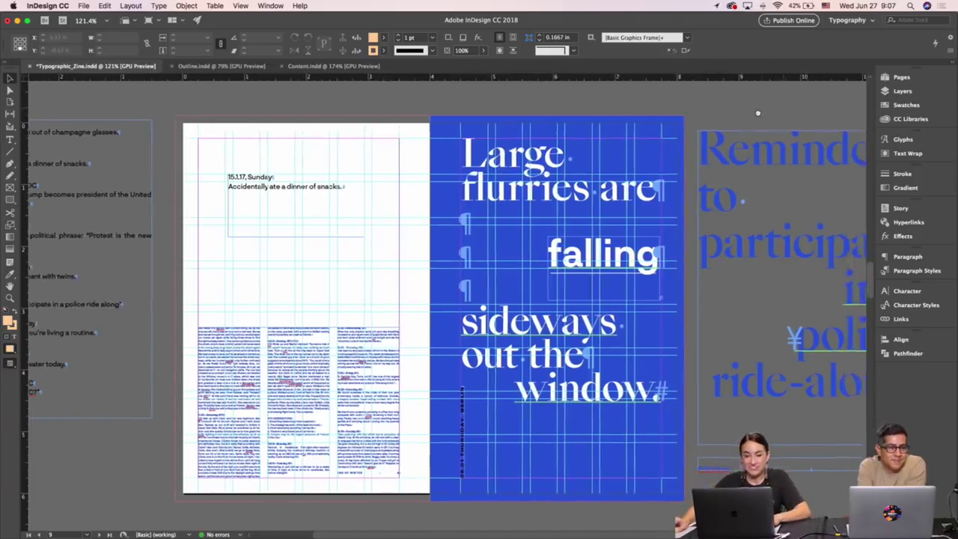
Preview the "Large flurries" and Jan–Feb–Mar spreads without guides, return to the normal view, and check the "Reminder to participate" text beside the blue page.
scroll(758, 113, right, 5)
key(w)
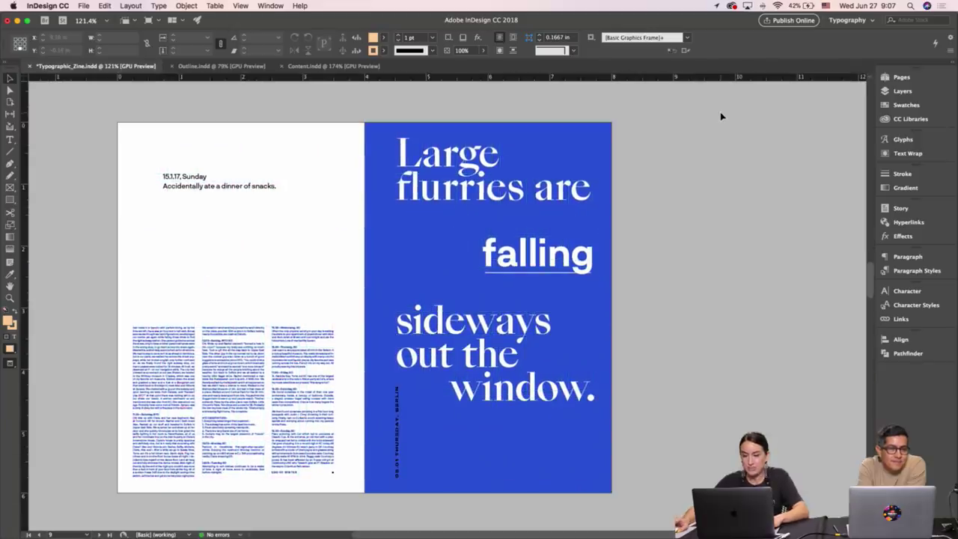
scroll(720, 117, up, 6)
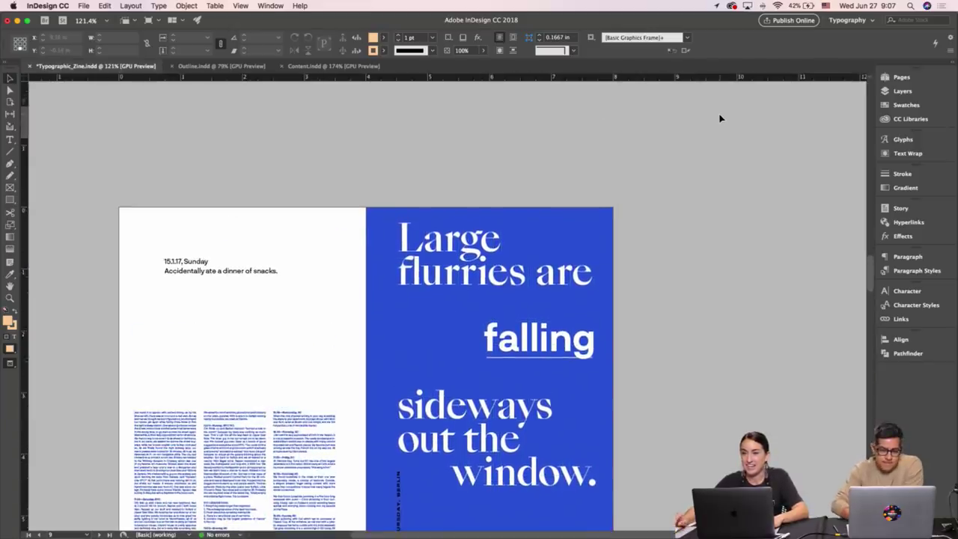
scroll(720, 118, down, 15)
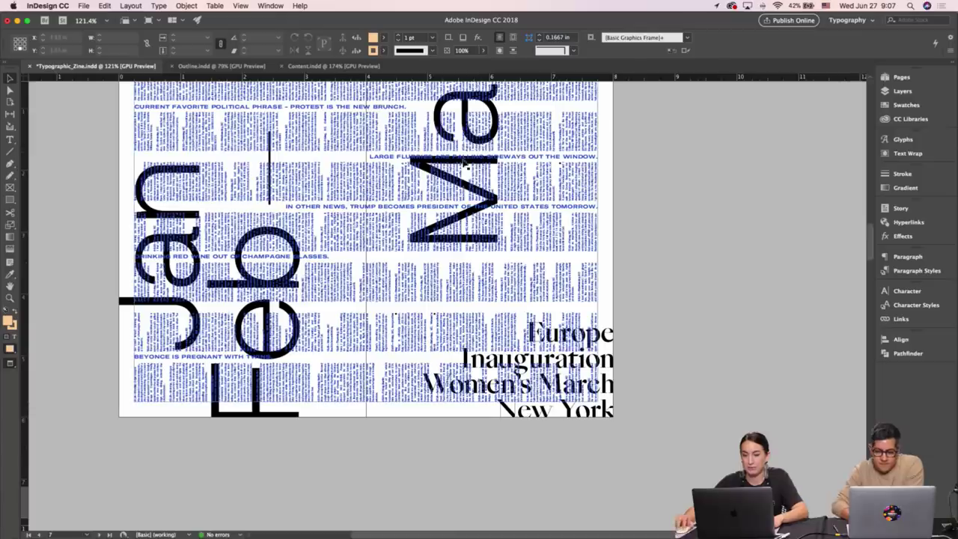
scroll(629, 161, down, 10)
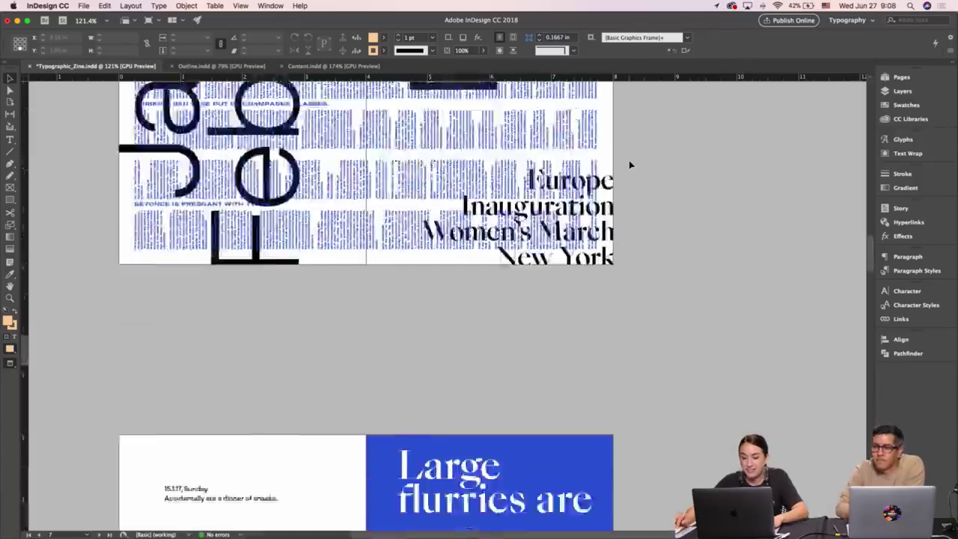
key(w)
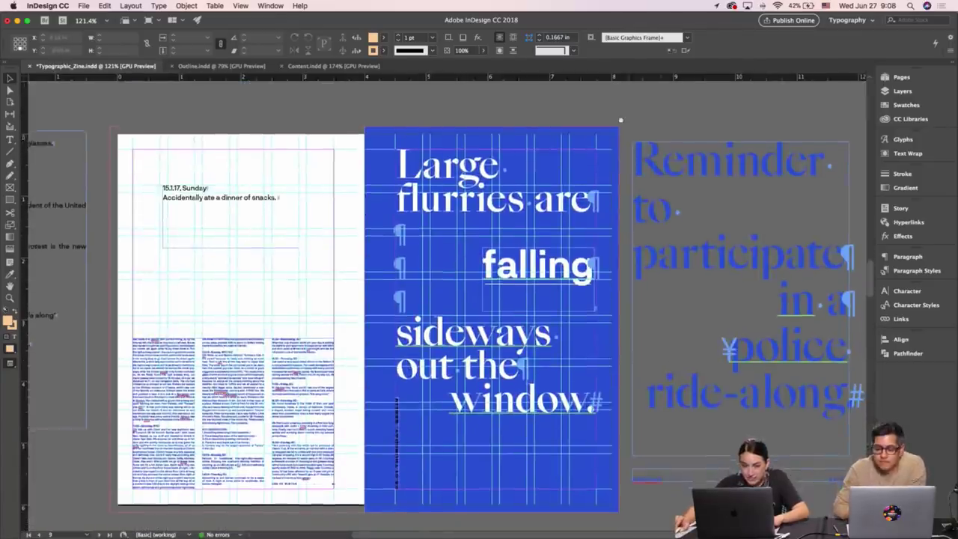
click(683, 192)
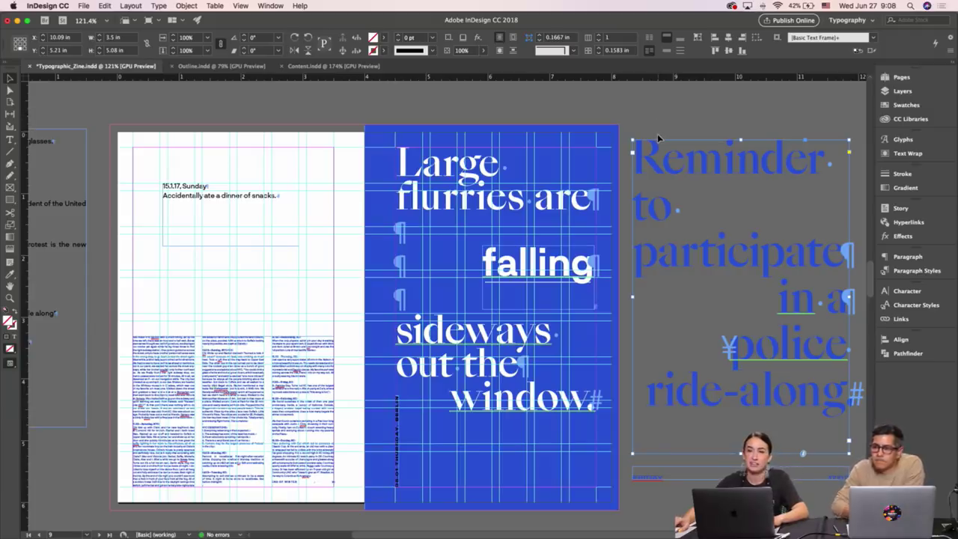
click(705, 120)
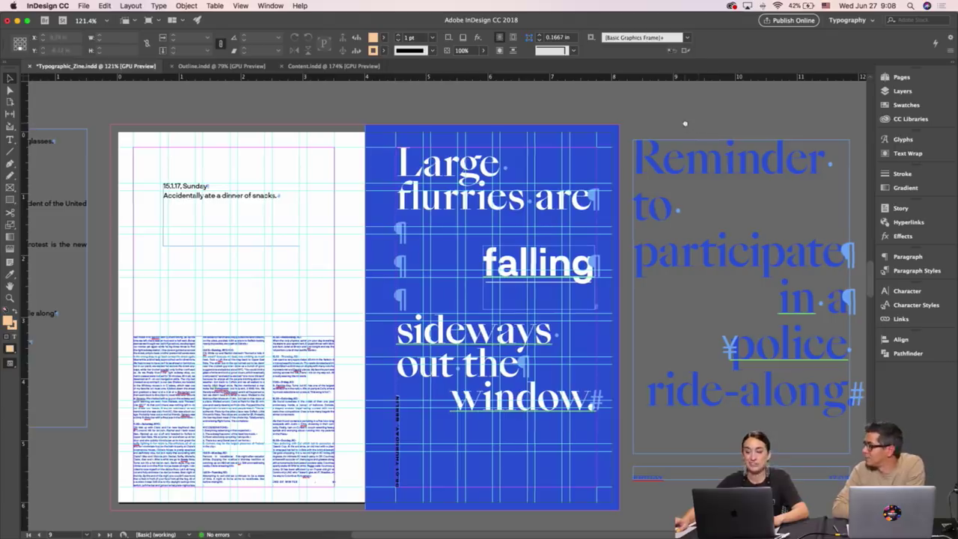
drag(674, 123, 674, 123)
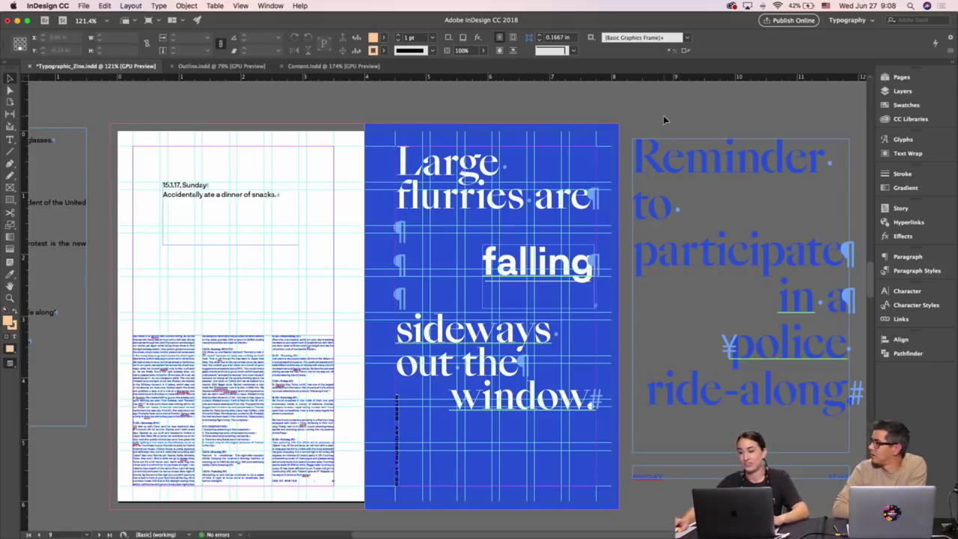
Change the whole "Reminder to participate in a police ride-along" text to GT America Trial Expanded Bold in all caps.
key(t)
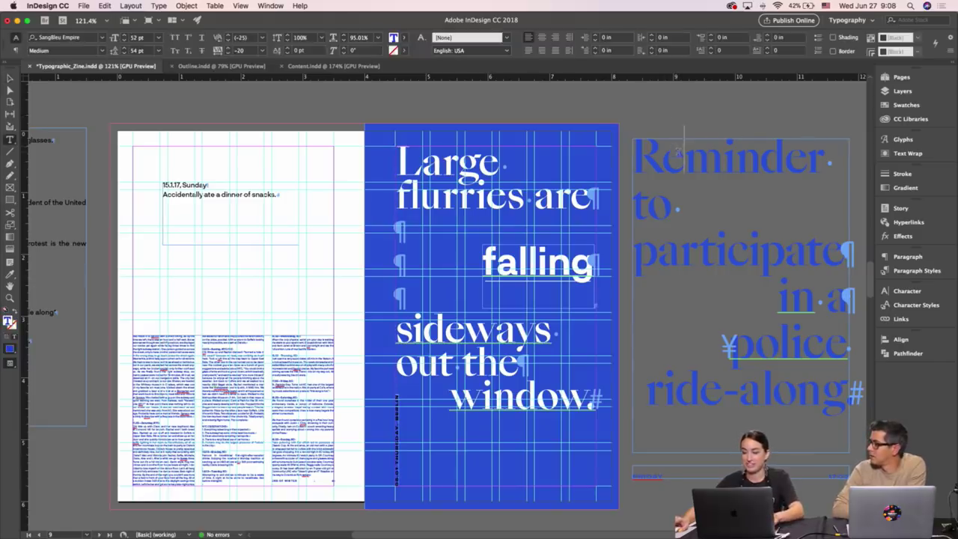
click(673, 150)
key(super+a)
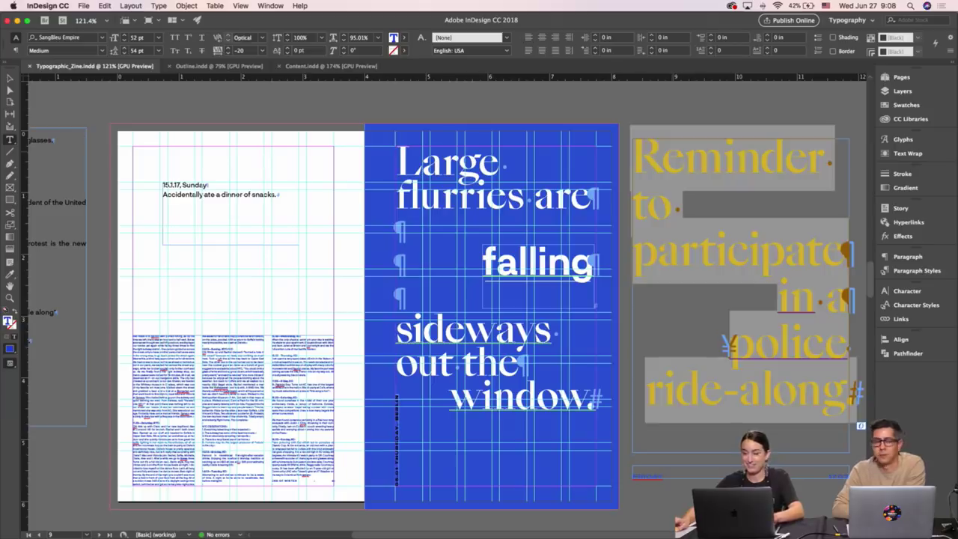
click(68, 38)
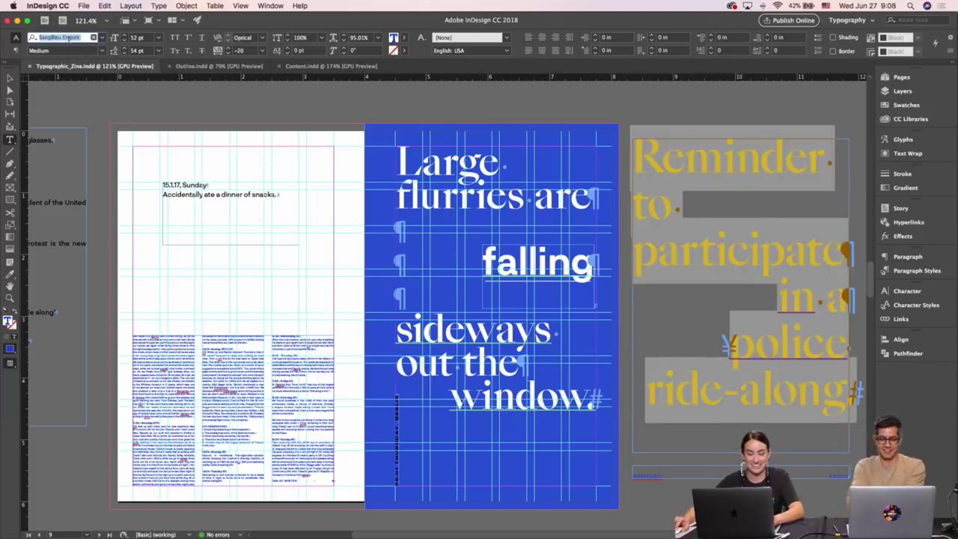
text(america)
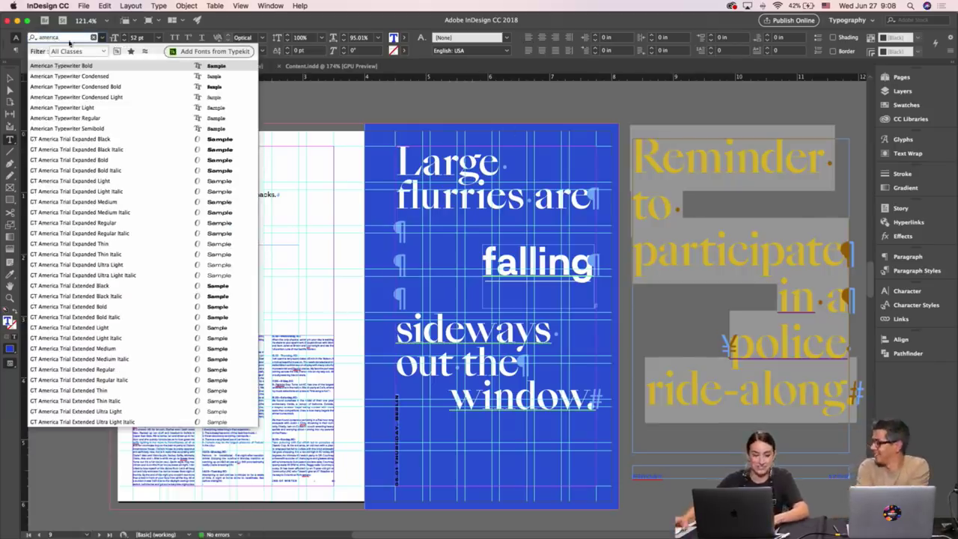
click(82, 159)
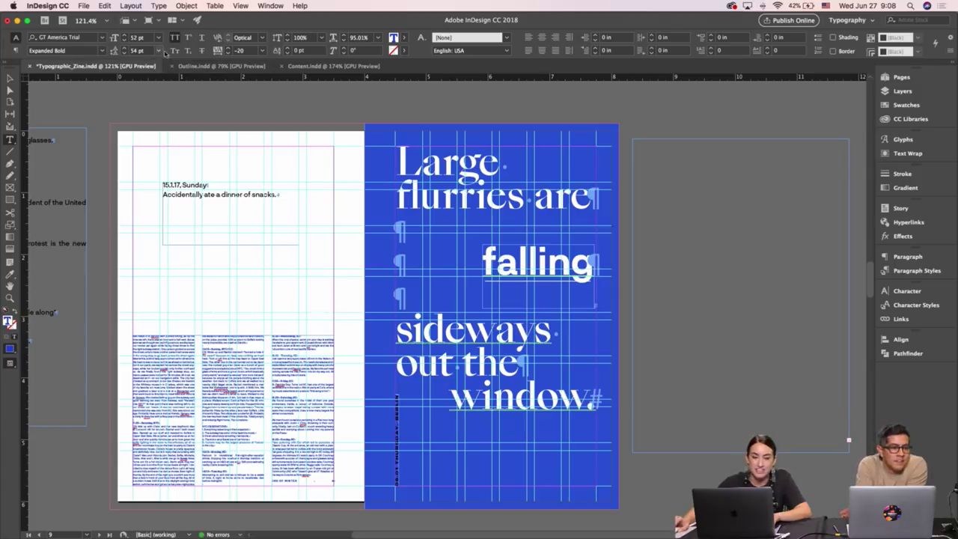
Reduce the reminder text's font size to 20 pt and its leading to 40 pt.
shift+click(124, 40)
shift+click(124, 40)
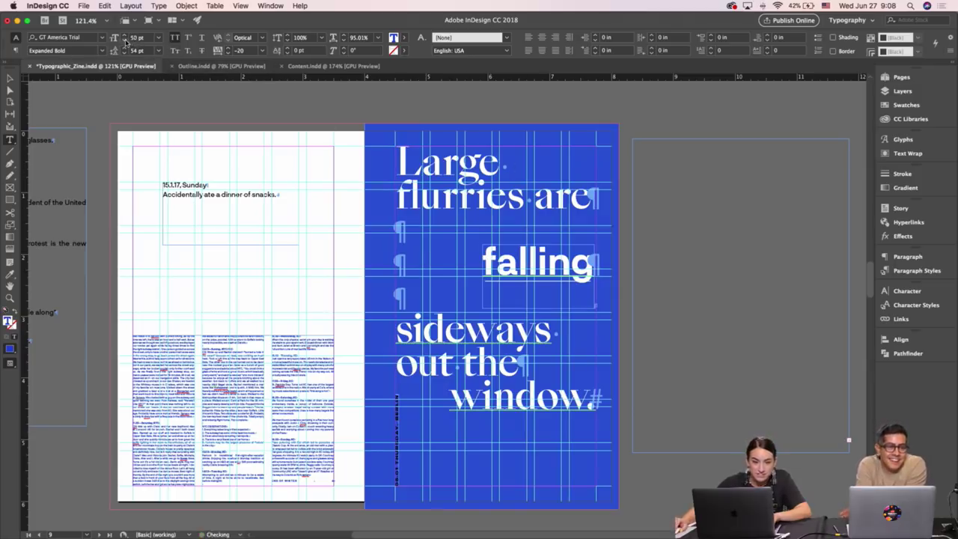
shift+click(124, 40)
shift+click(125, 40)
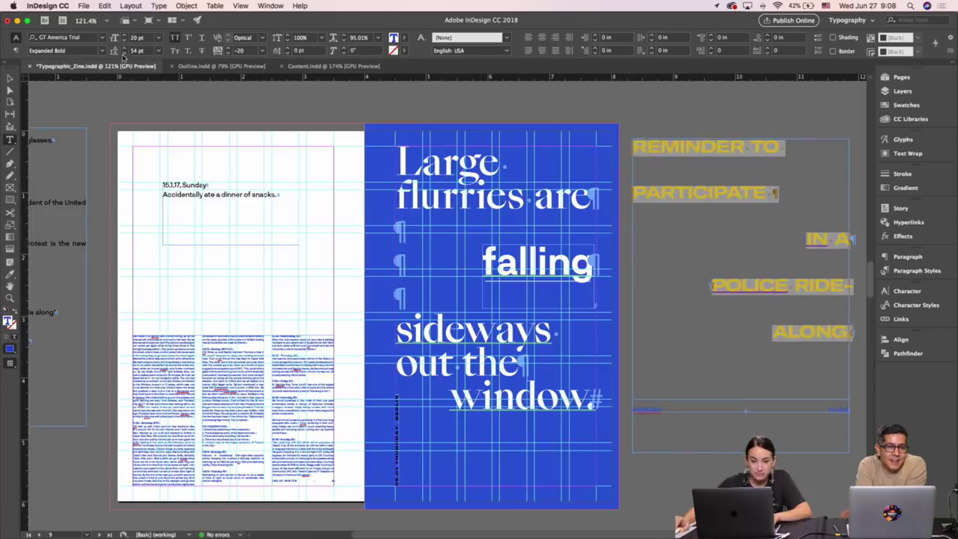
shift+click(123, 53)
shift+click(123, 53)
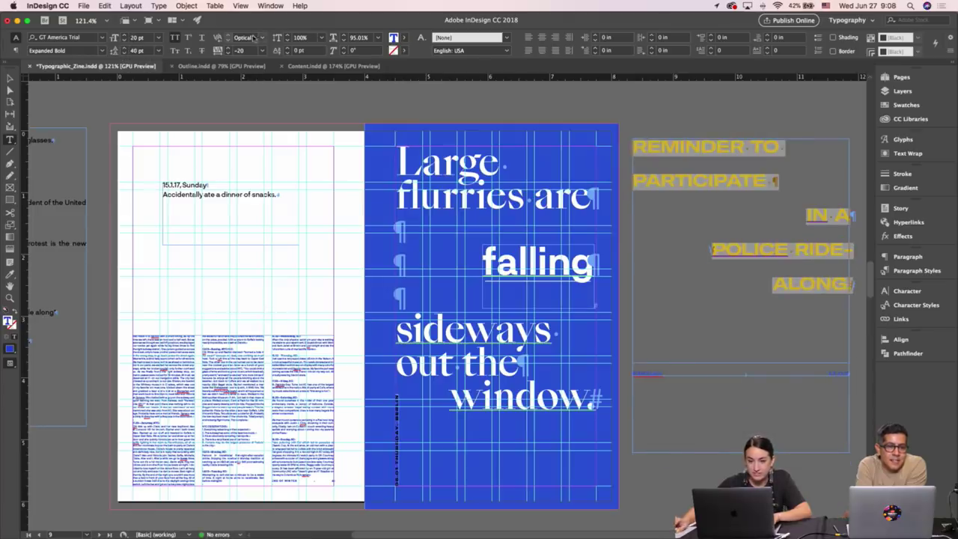
Set the reminder text's tracking to 75, reduce its size to 18 pt, and deselect it.
click(262, 50)
click(247, 182)
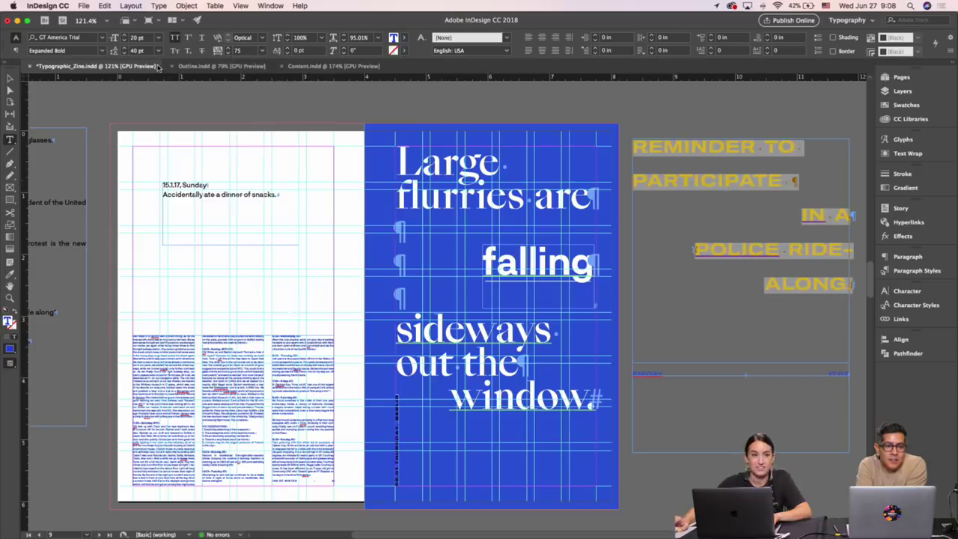
click(124, 41)
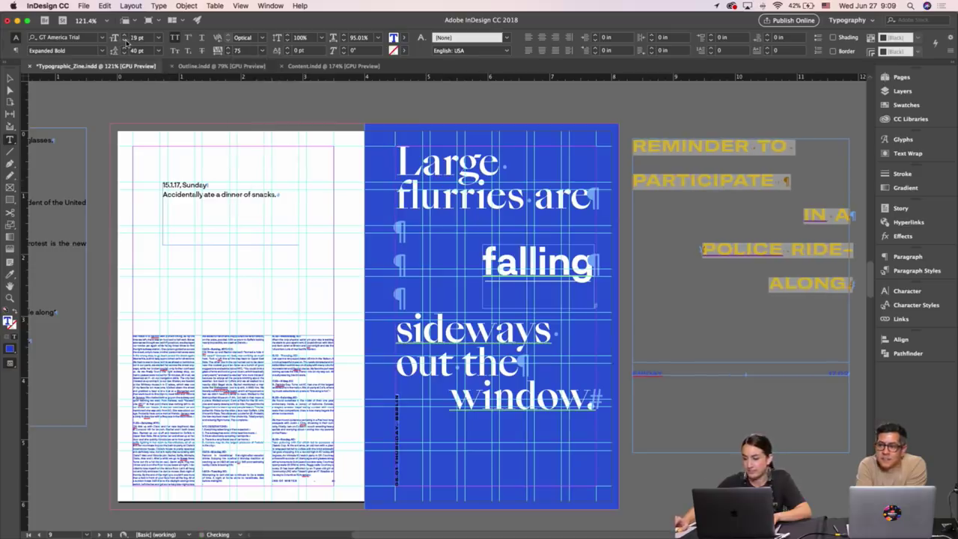
key(Escape)
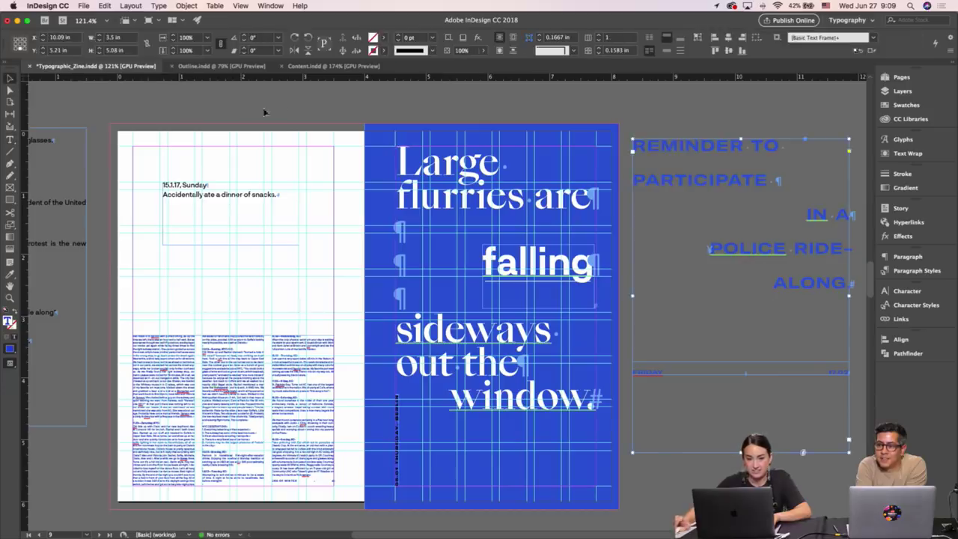
click(263, 112)
Move all the "Large flurries are falling sideways out the window" text off the blue page onto the pasteboard.
scroll(292, 109, down, 1)
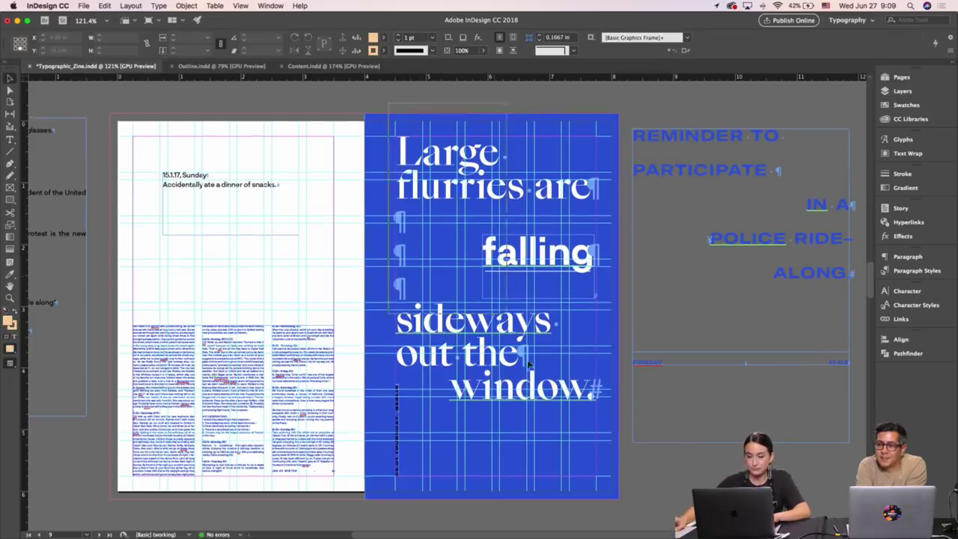
drag(529, 364, 567, 461)
scroll(271, 234, down, 1)
drag(270, 233, 767, 305)
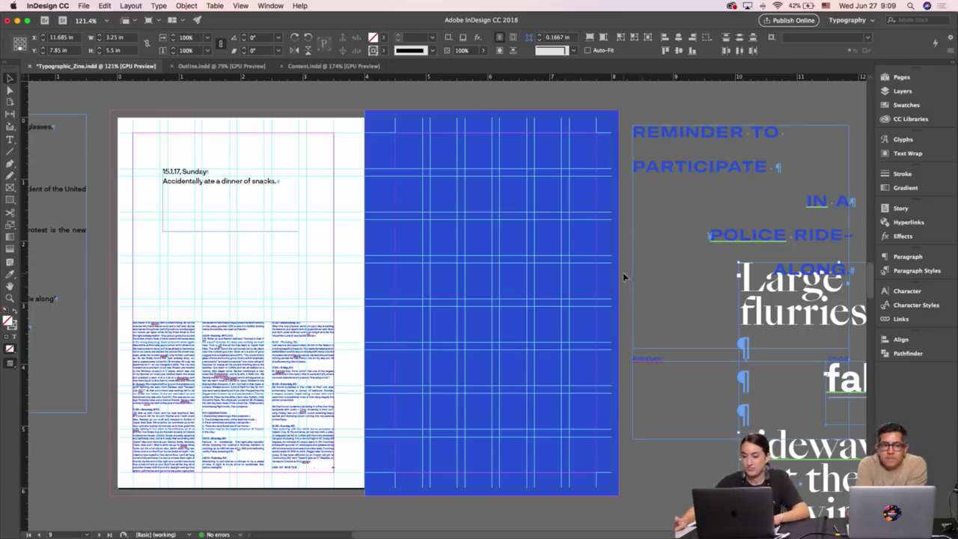
Place the reminder text frame on the blue page and narrow it to 3.25 in, aligned with the page margins.
click(647, 154)
drag(674, 148, 439, 175)
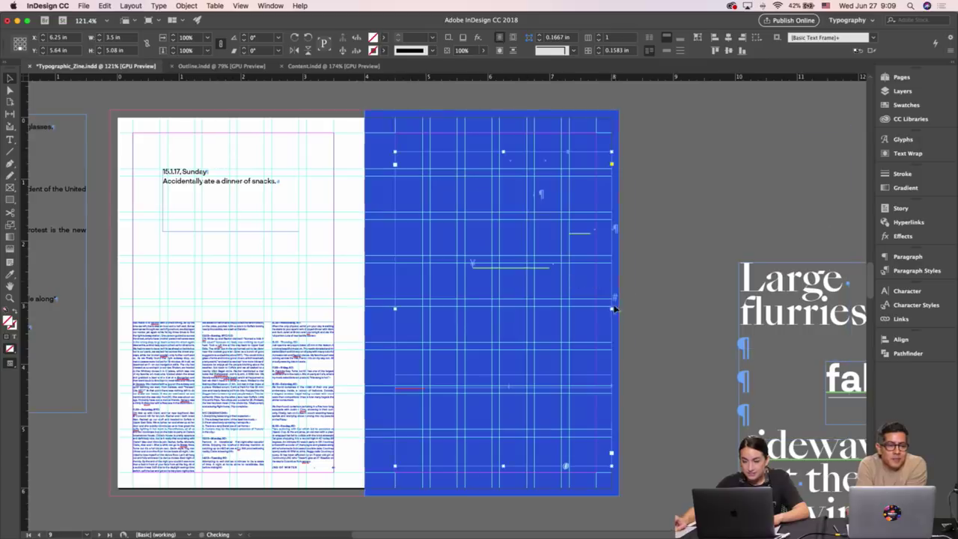
drag(615, 309, 597, 308)
Color all the reminder text with the [Paper] swatch and deselect it.
double_click(514, 202)
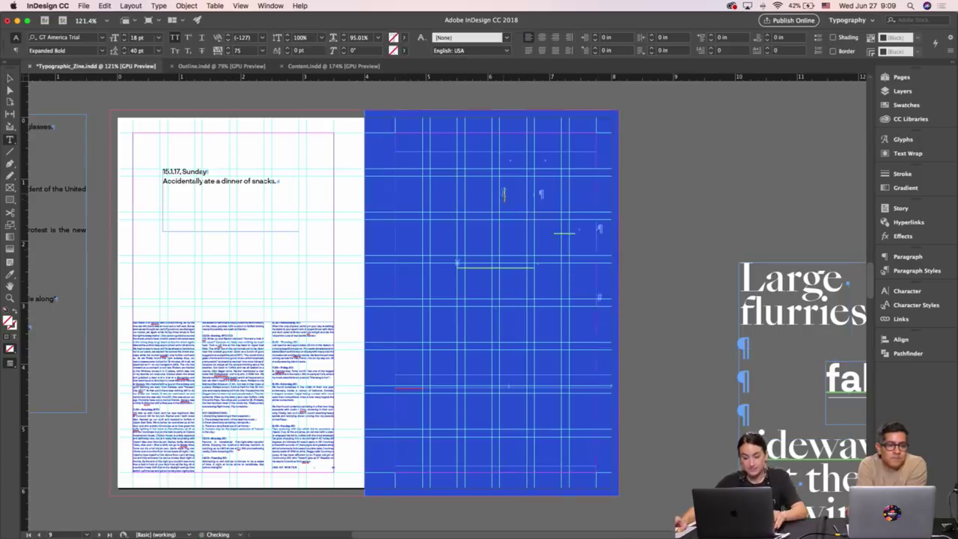
key(super+a)
click(896, 107)
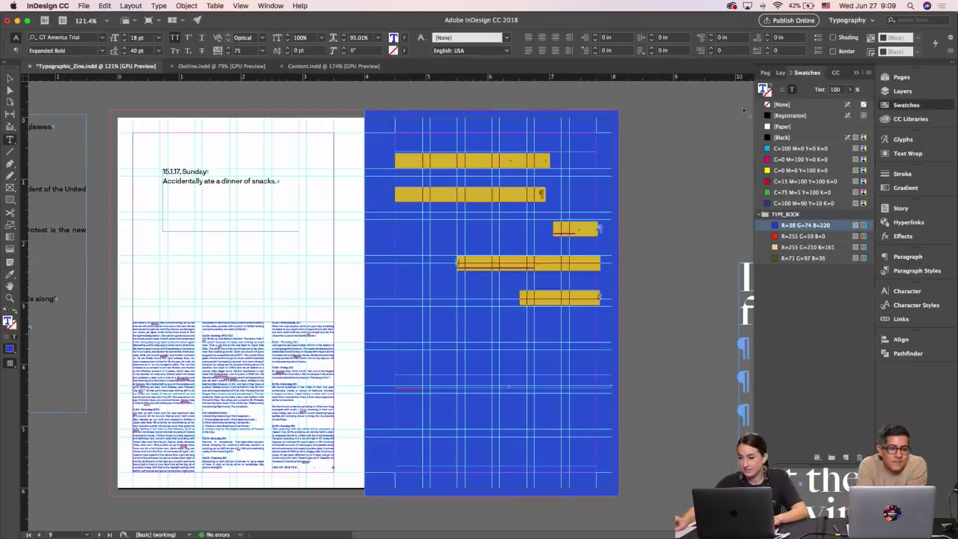
click(783, 127)
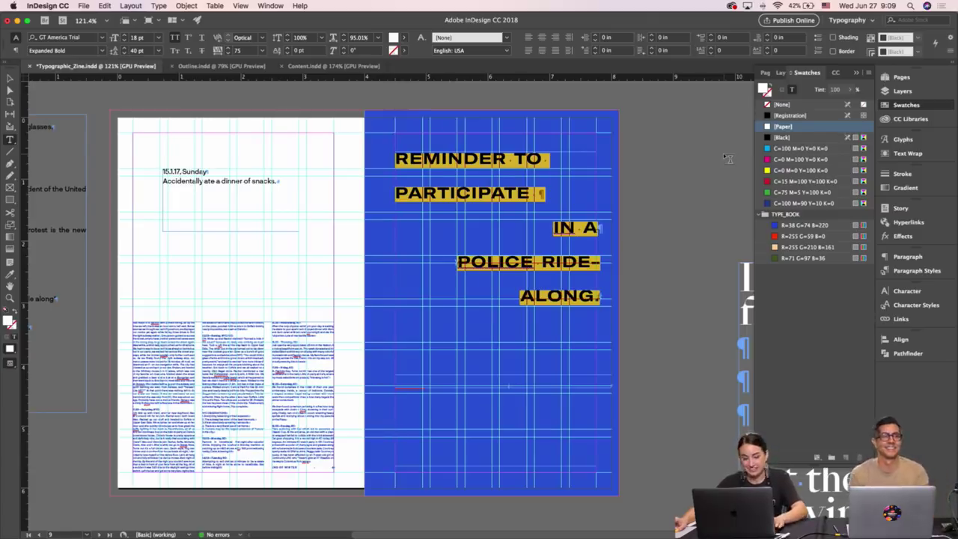
key(Escape)
click(706, 176)
Center the reminder text and break the line so that "RIDE-ALONG." sits on its own line below "POLICE".
double_click(487, 206)
key(super+a)
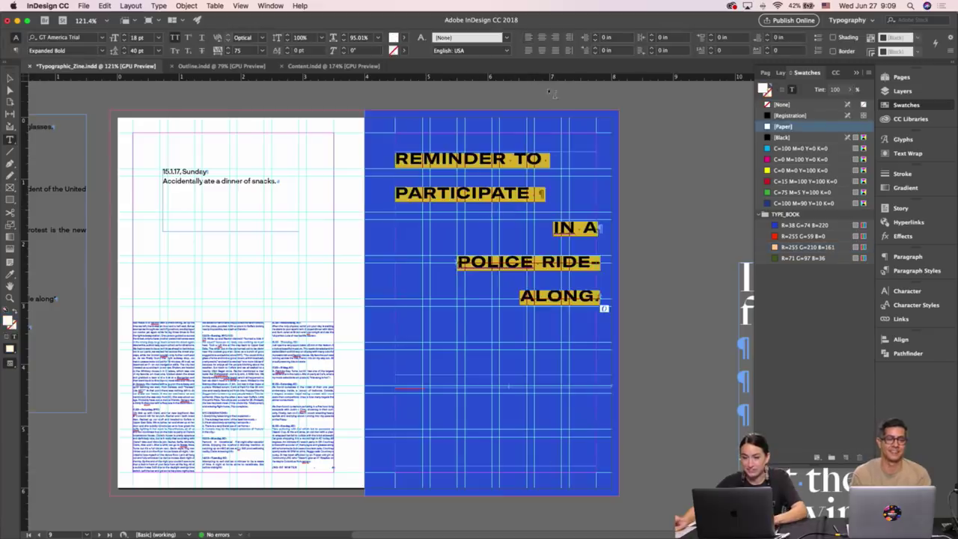
click(542, 36)
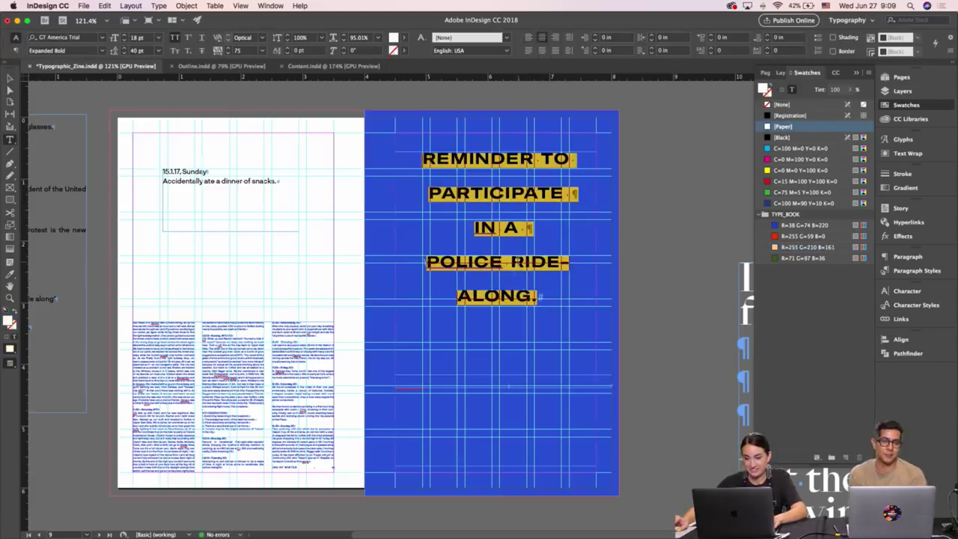
click(512, 261)
key(Return)
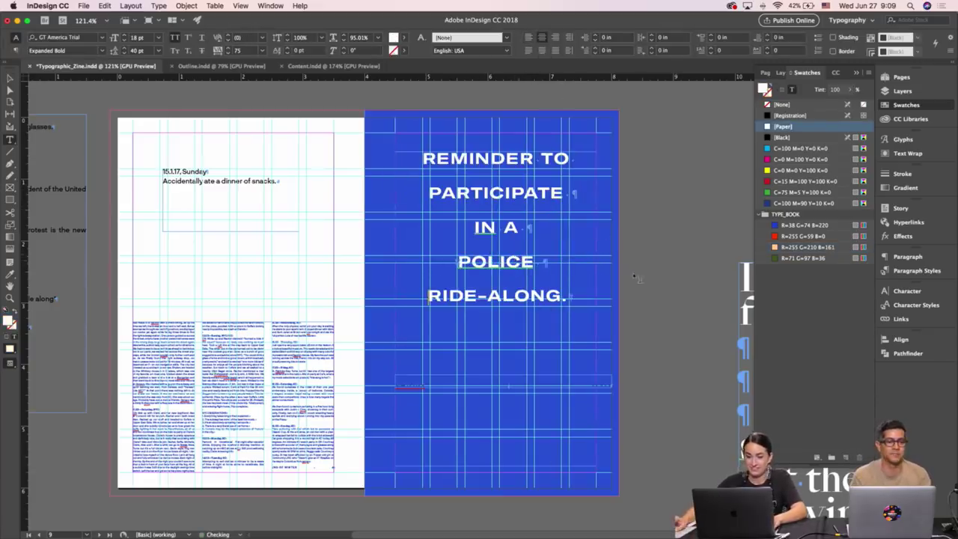
key(Escape)
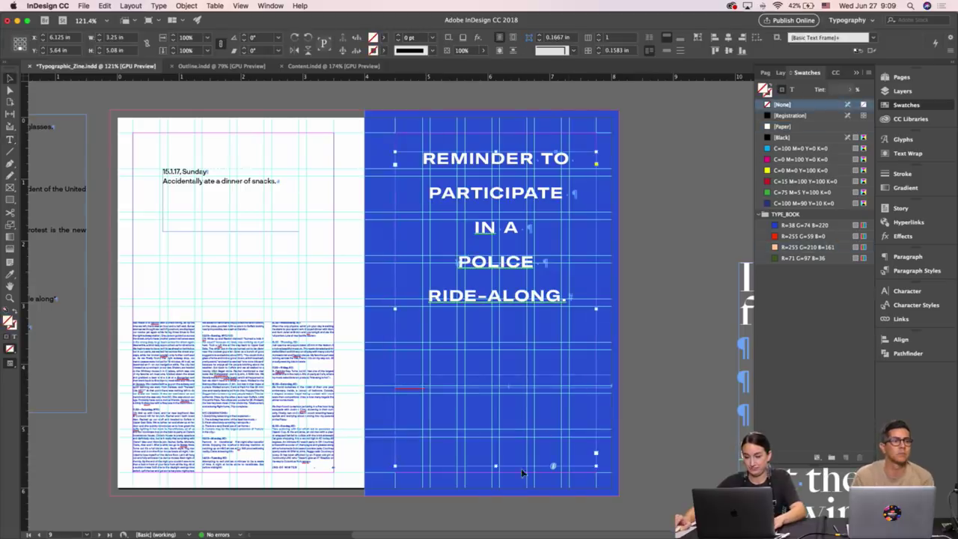
Shorten the reminder text frame to 3.13 in high and preview the spread without guides.
drag(496, 466, 496, 448)
drag(507, 346, 506, 345)
key(w)
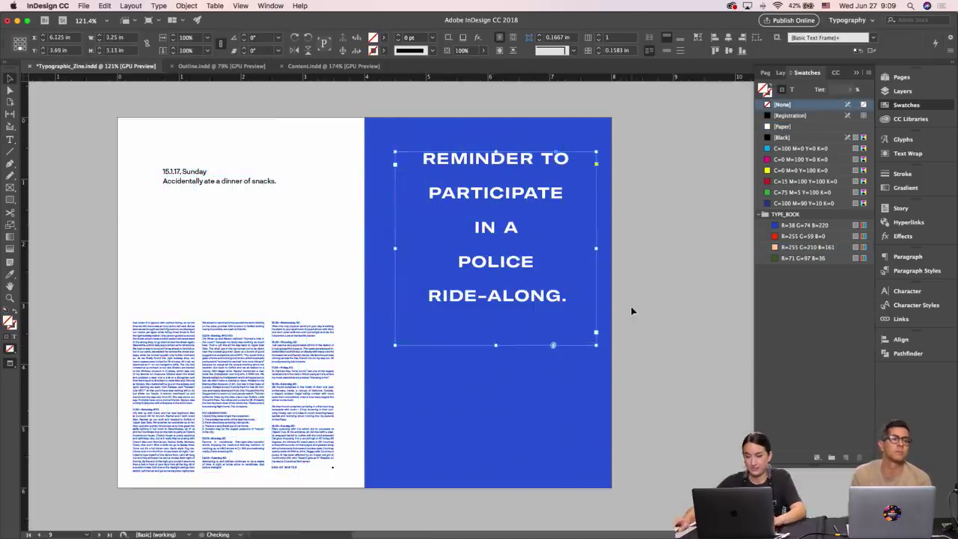
click(633, 309)
key(w)
Reduce the reminder text to 12 pt, put "PARTICIPATE" on its own line, and keep the whole text selected.
double_click(492, 245)
key(super+a)
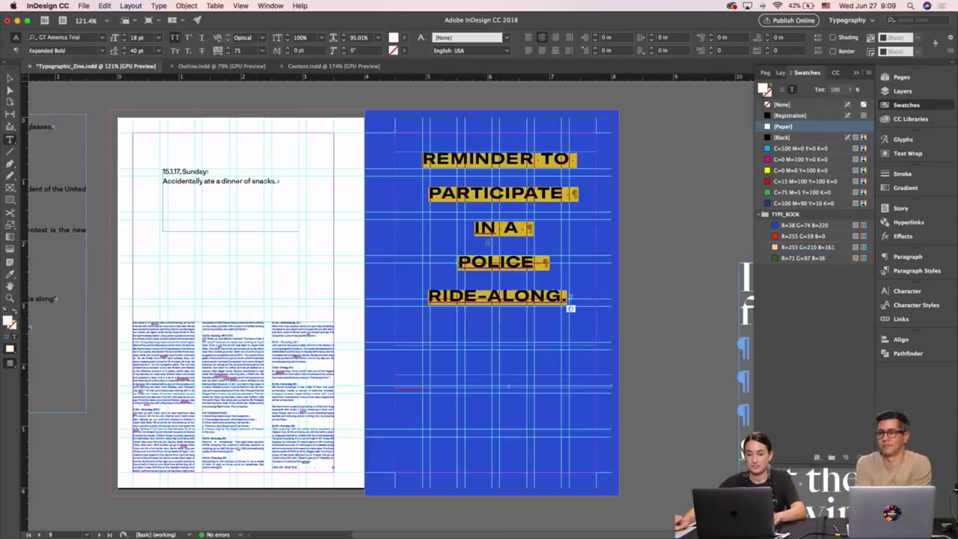
click(124, 40)
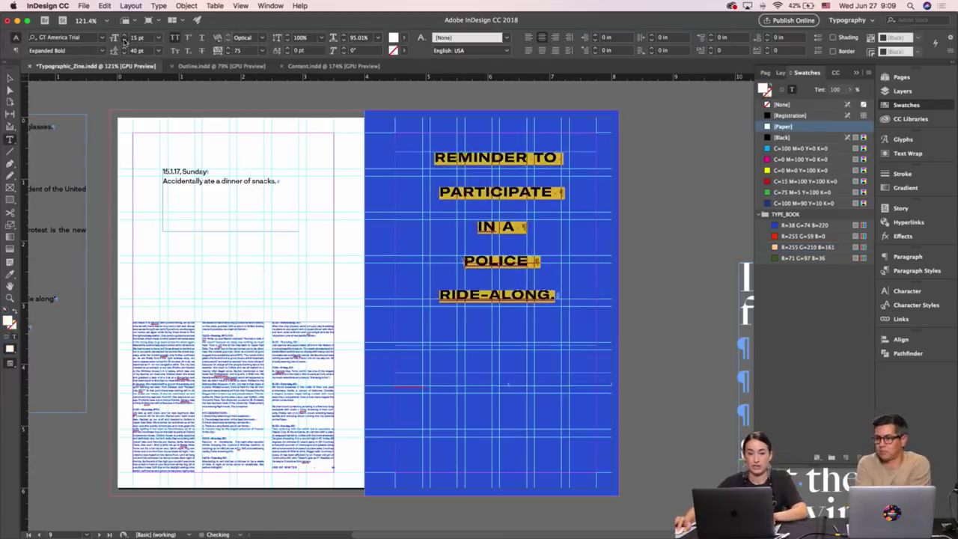
click(124, 41)
click(124, 41)
click(124, 40)
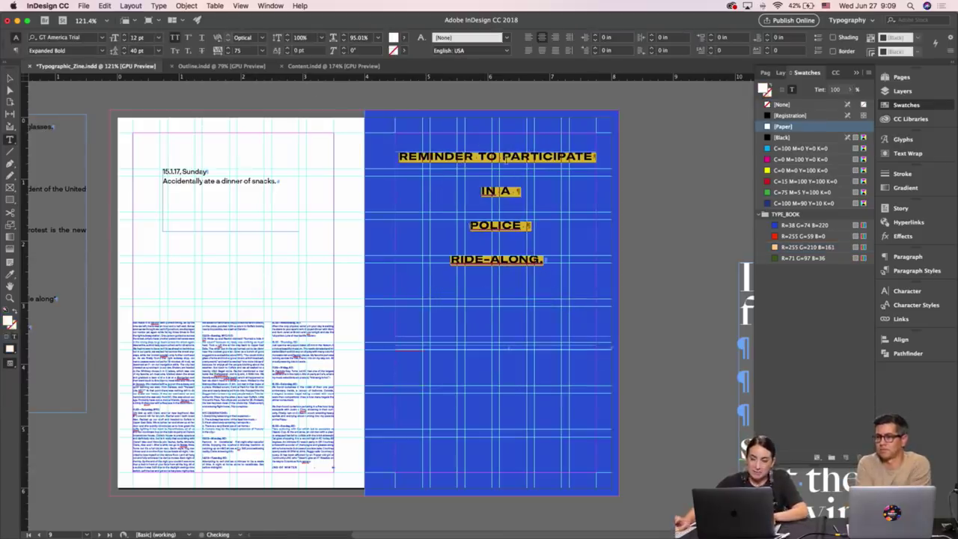
click(505, 157)
key(Return)
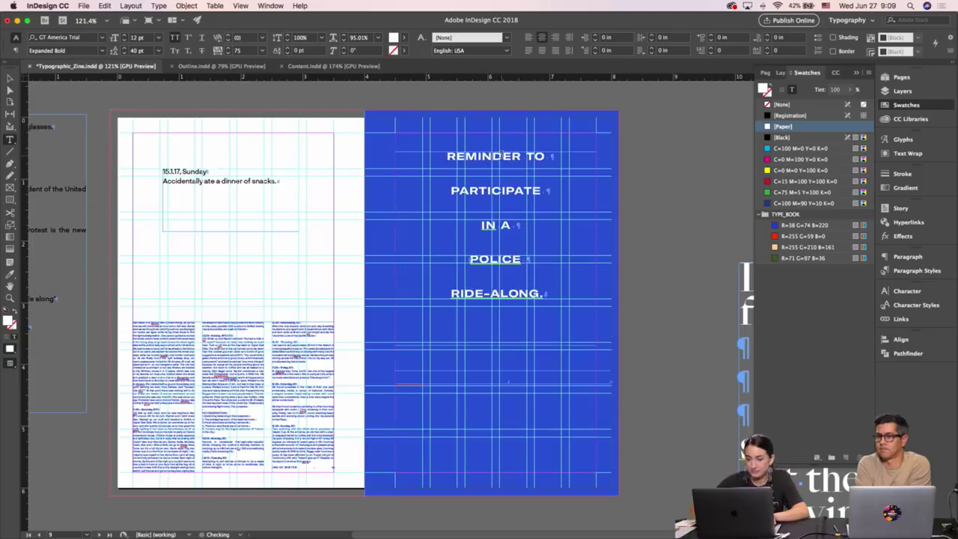
key(super+a)
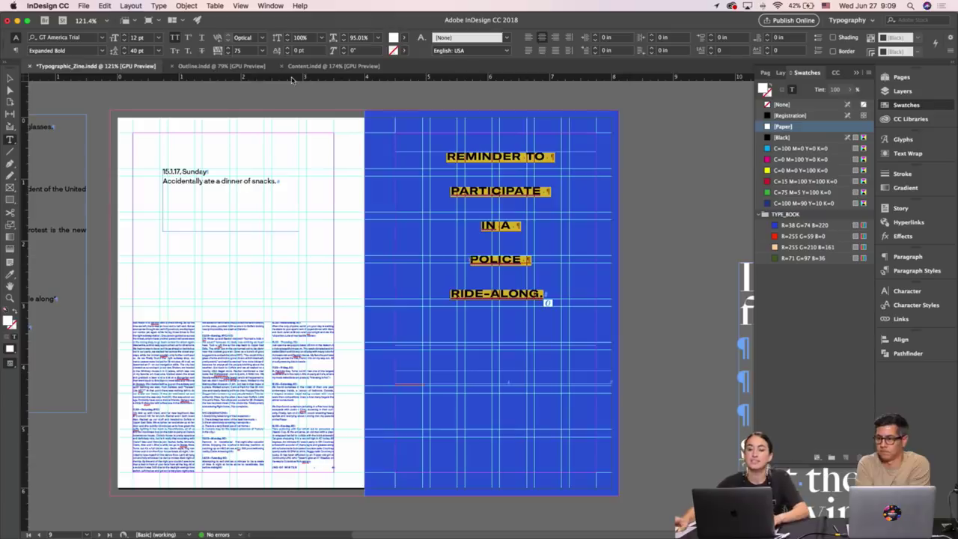
Set the reminder text's leading to 30 pt and shorten its frame to about 1.8 in high.
click(125, 55)
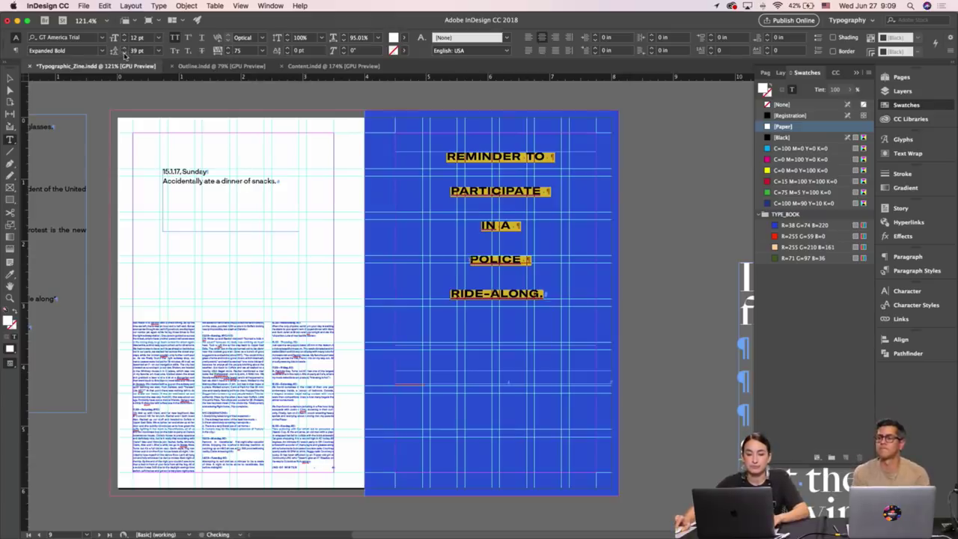
click(125, 55)
click(125, 54)
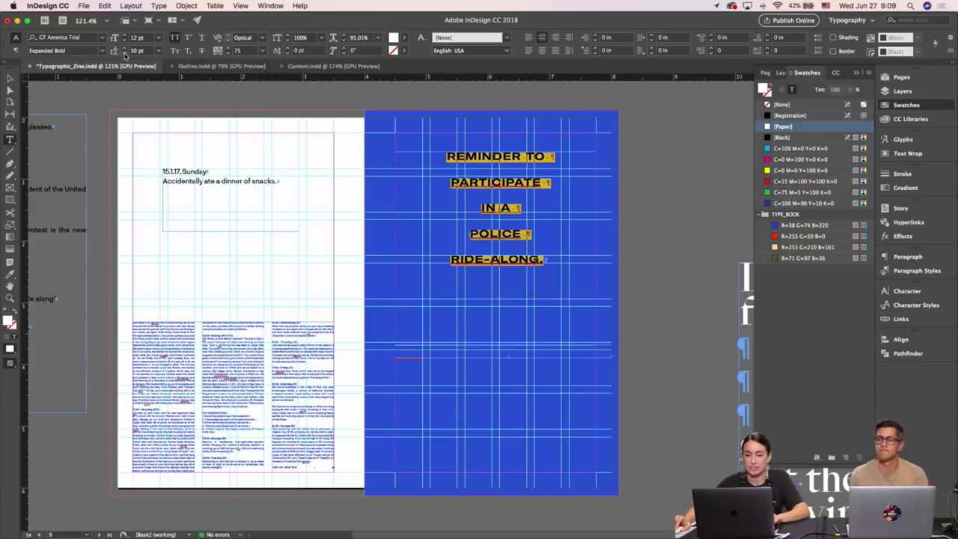
key(Escape)
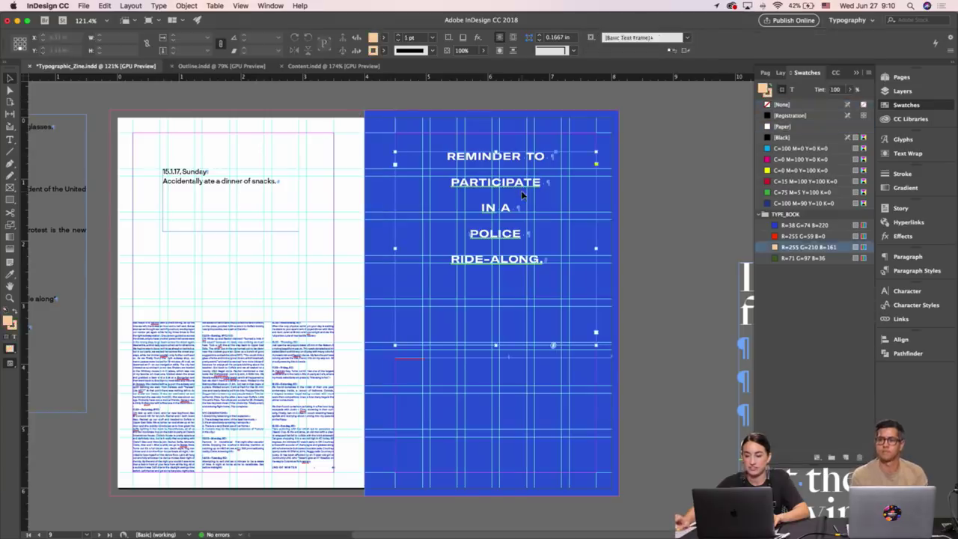
drag(495, 345, 513, 265)
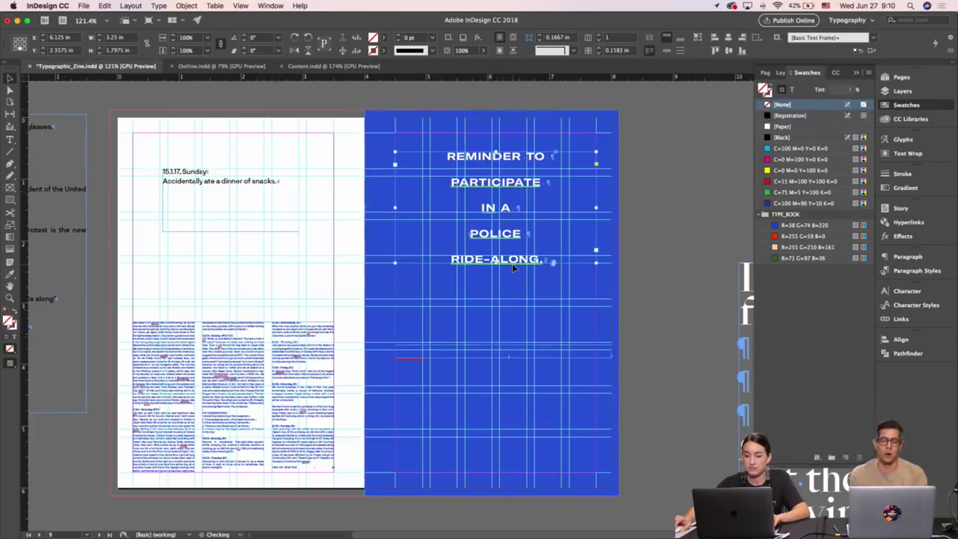
key(w)
key(w)
Break the first line of the reminder text so that "TO" sits on its own line below "REMINDER", and deselect the frame.
double_click(527, 156)
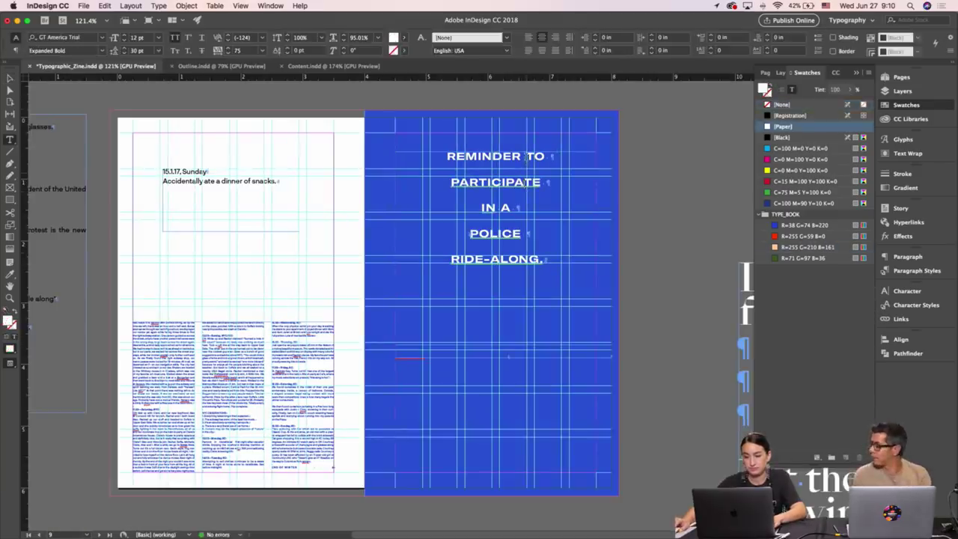
key(Return)
key(Escape)
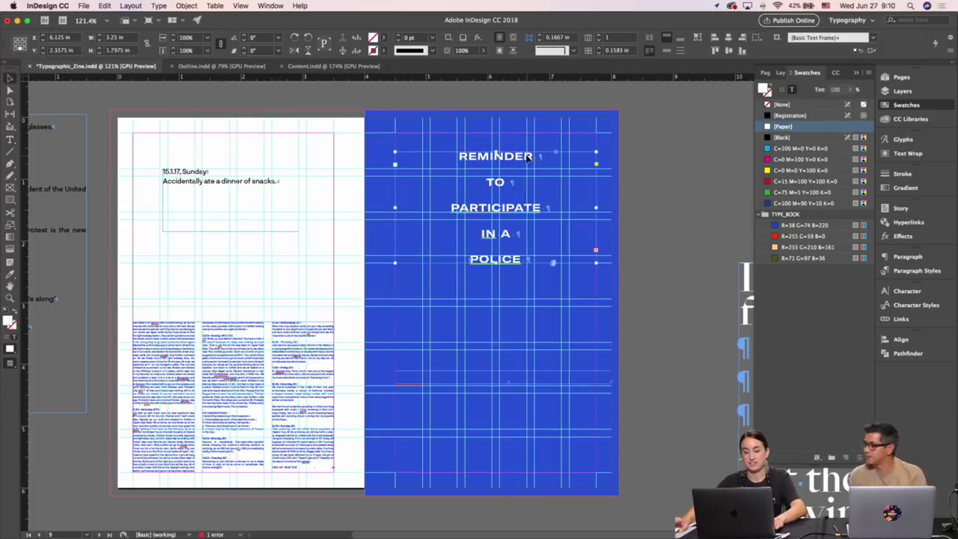
click(356, 129)
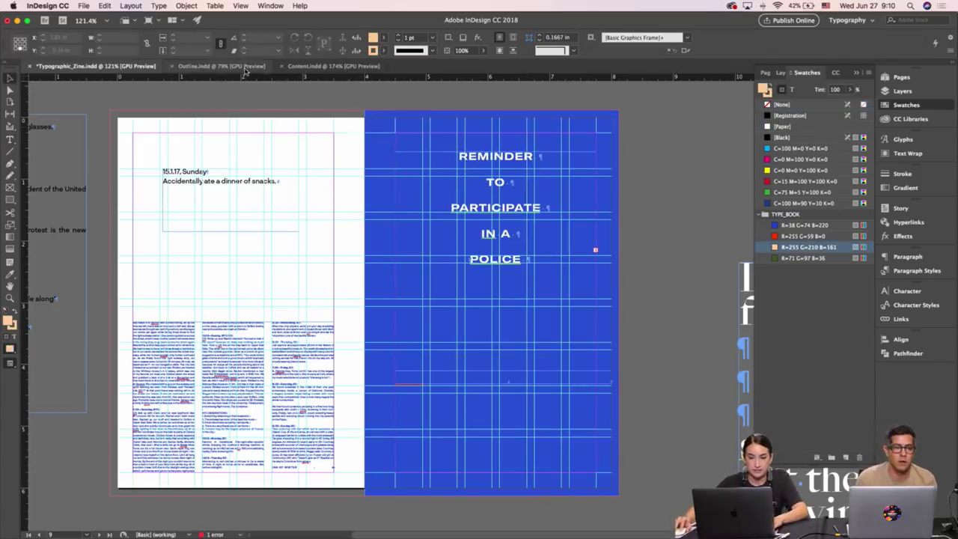
Switch to the Outline.indd document and examine the project title, brief and keyword list on its first page.
click(220, 66)
scroll(285, 125, down, 15)
scroll(286, 125, up, 20)
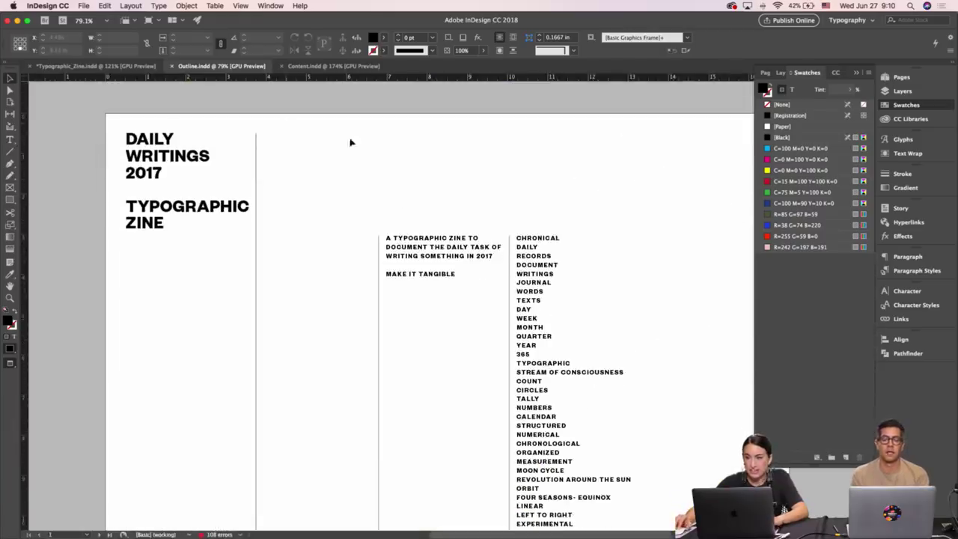
drag(472, 154, 430, 142)
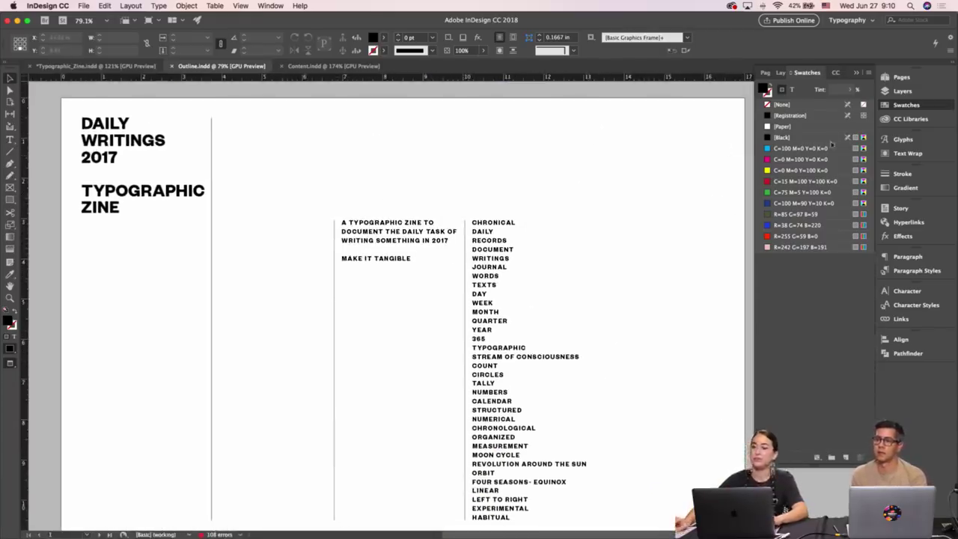
key(super+minus)
scroll(632, 143, down, 2)
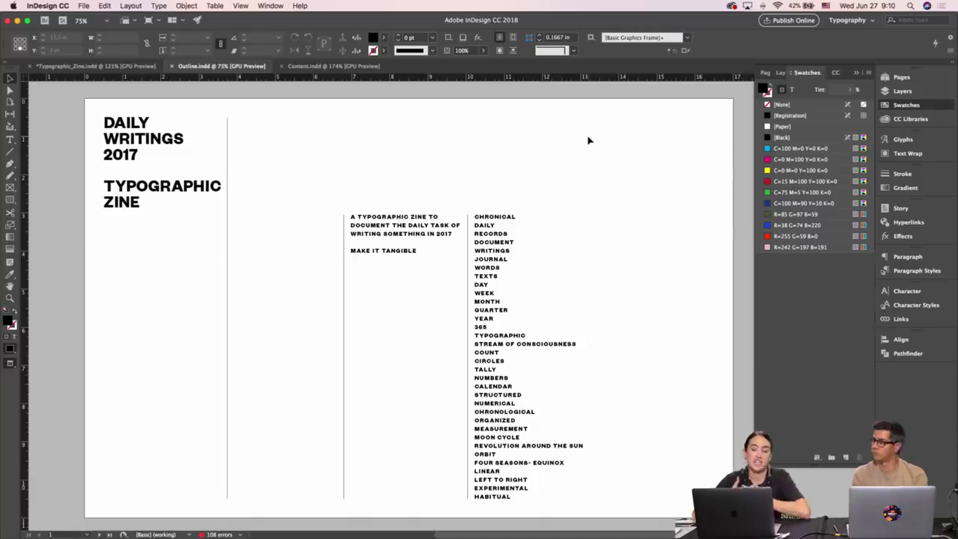
Examine the mood board of calendar, layout and orbit references on the outline's second page.
scroll(588, 140, down, 10)
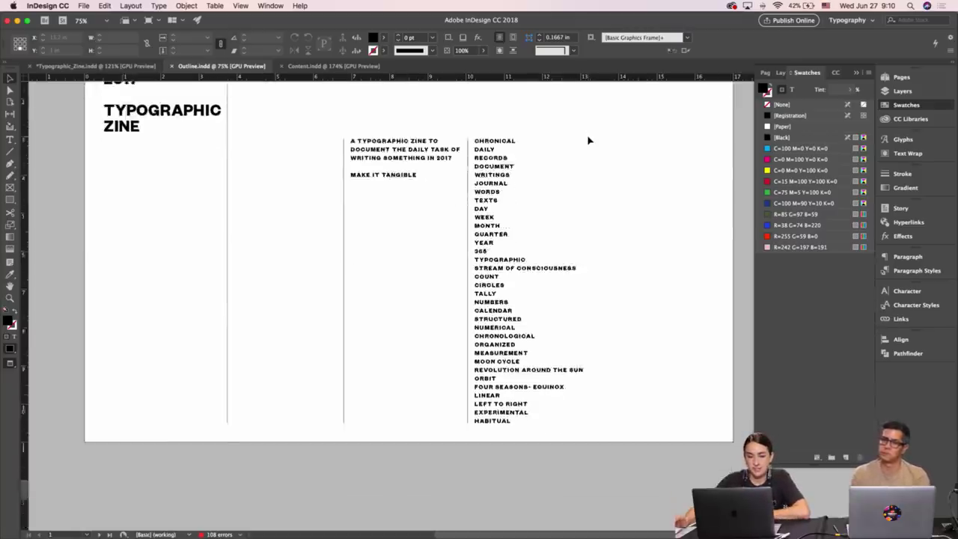
scroll(589, 140, down, 3)
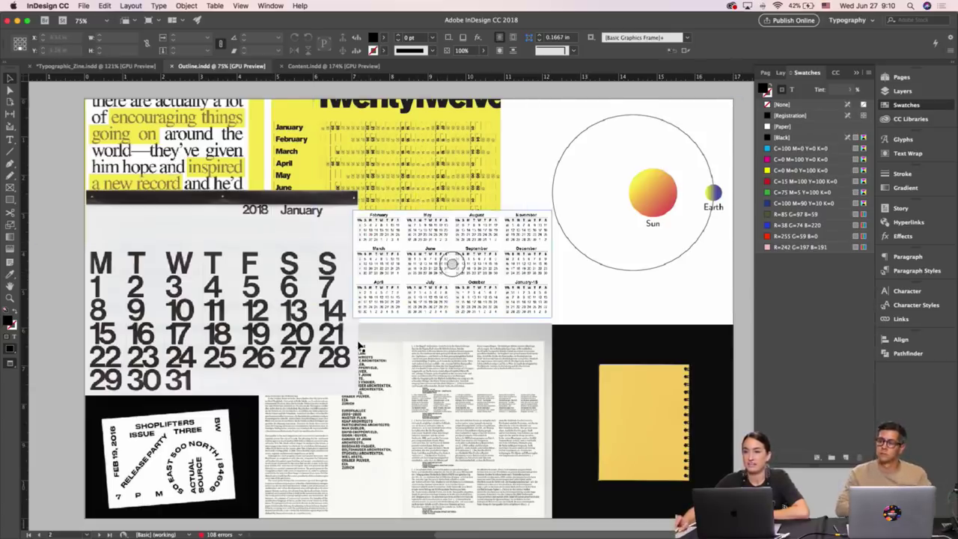
scroll(359, 345, up, 1)
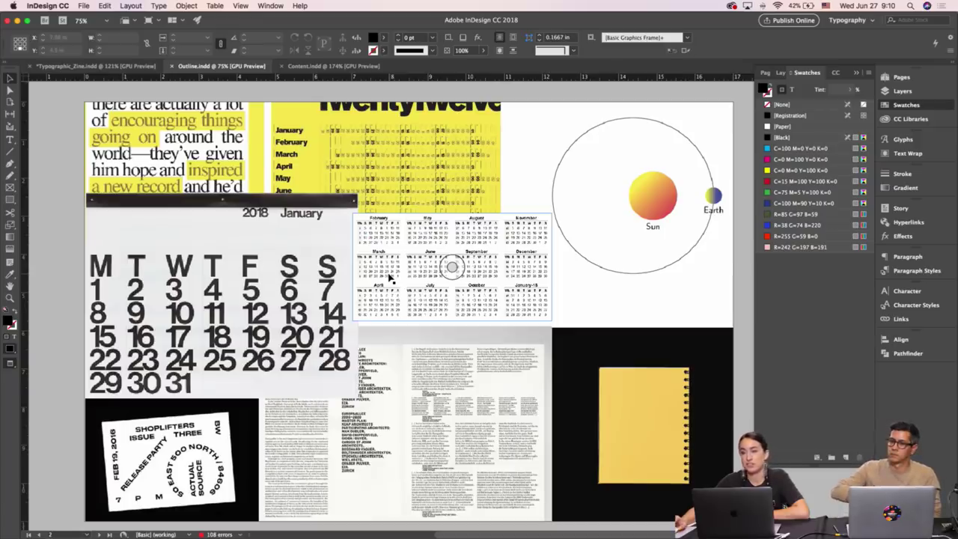
Examine the typeface samples and the four color circles on the outline's third page at a larger size.
scroll(388, 278, down, 10)
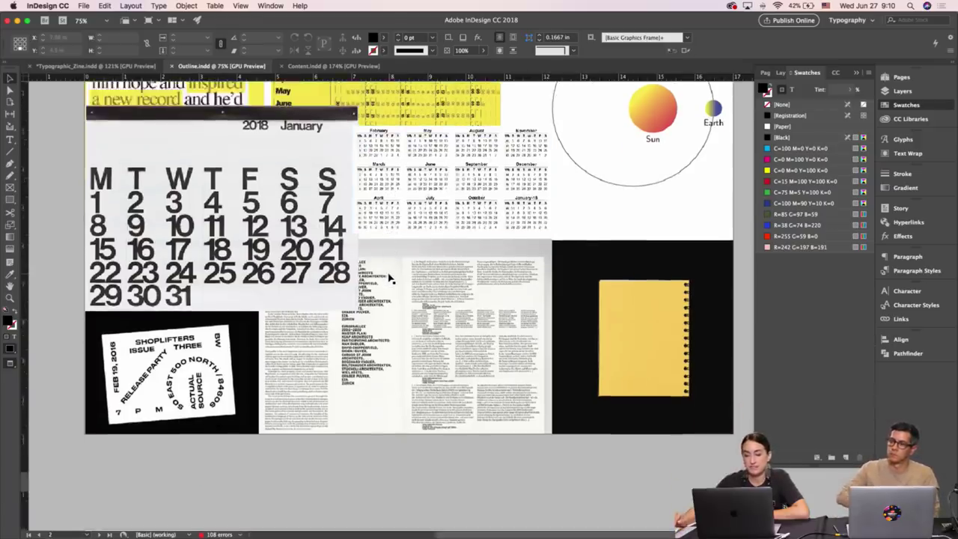
scroll(388, 278, down, 4)
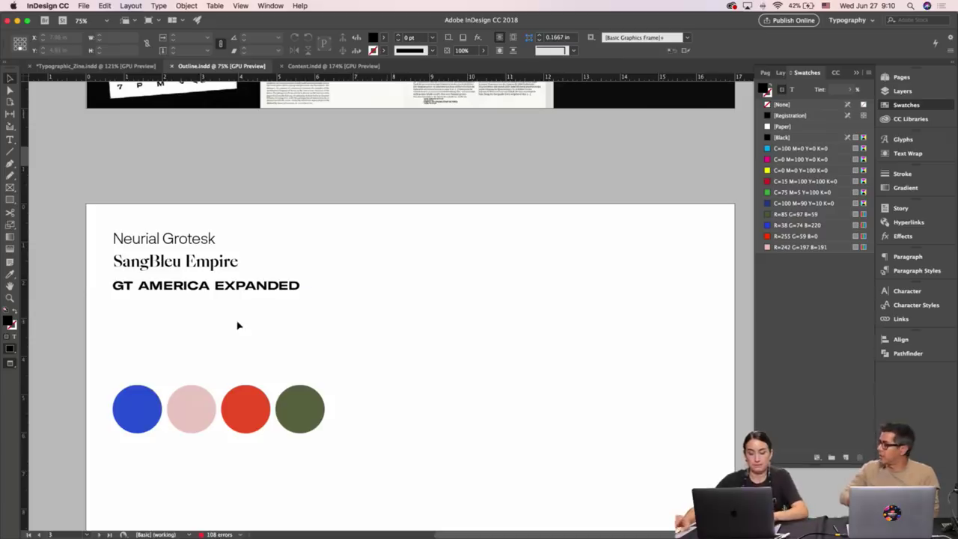
scroll(238, 325, left, 3)
click(248, 302)
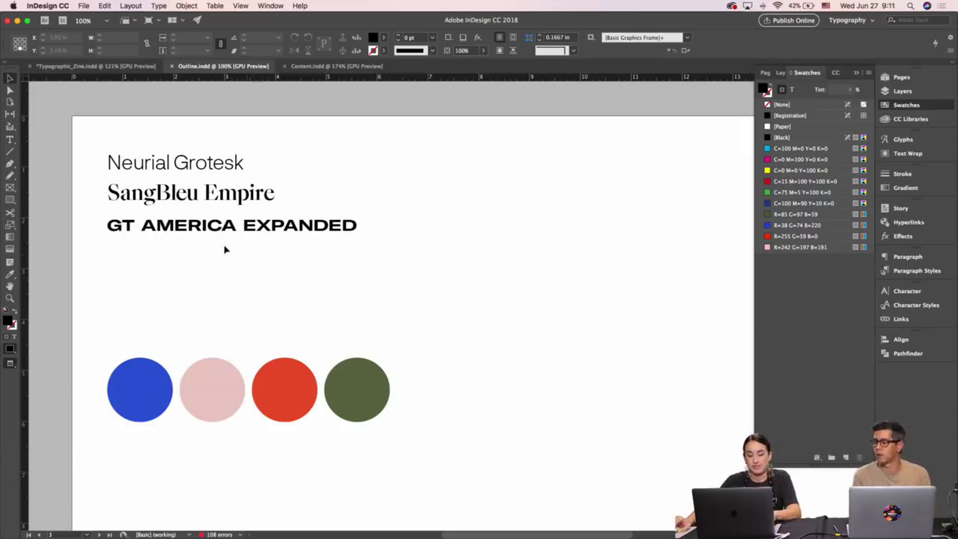
key(z)
drag(225, 250, 268, 240)
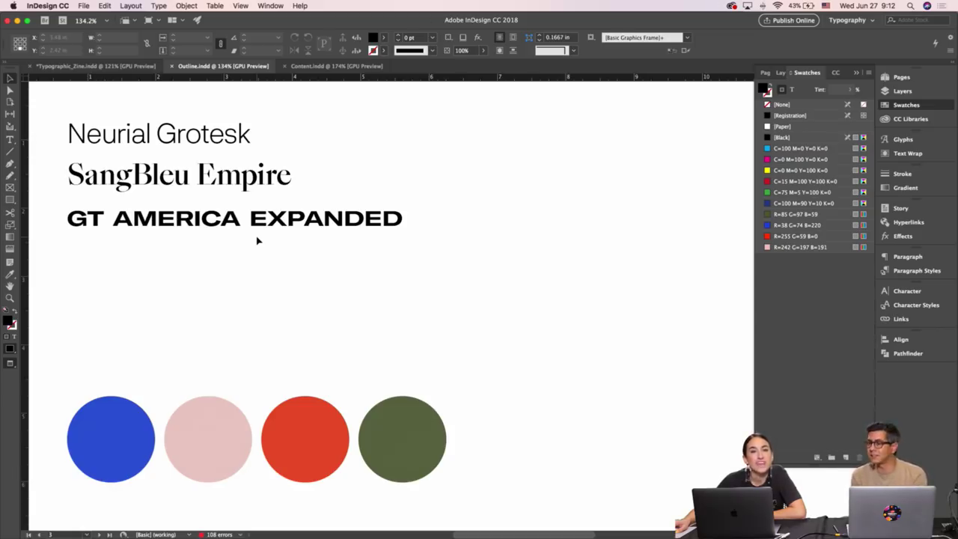
Return to Typographic_Zine.indd and compare the large month-lettering spread with the blue reminder spread.
key(super+grave)
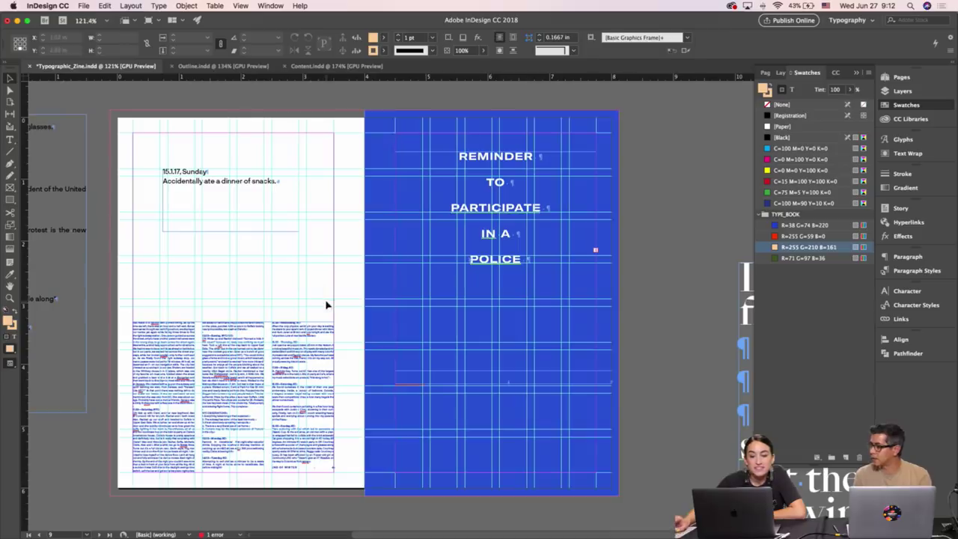
click(305, 338)
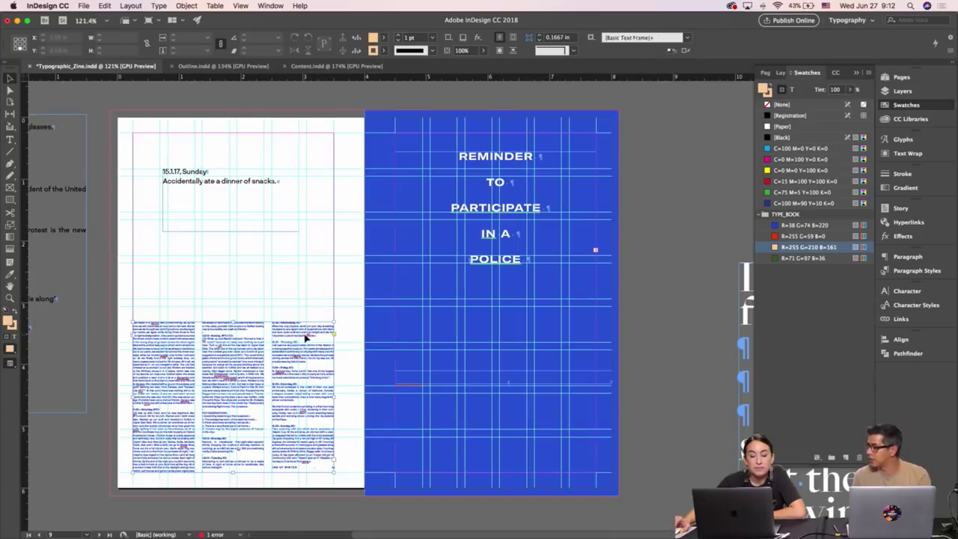
scroll(329, 310, up, 5)
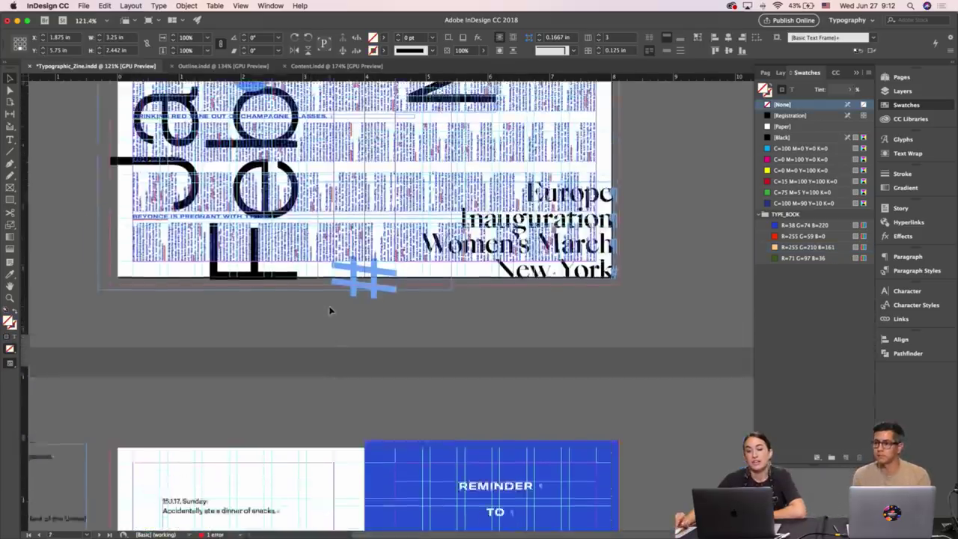
scroll(329, 310, up, 2)
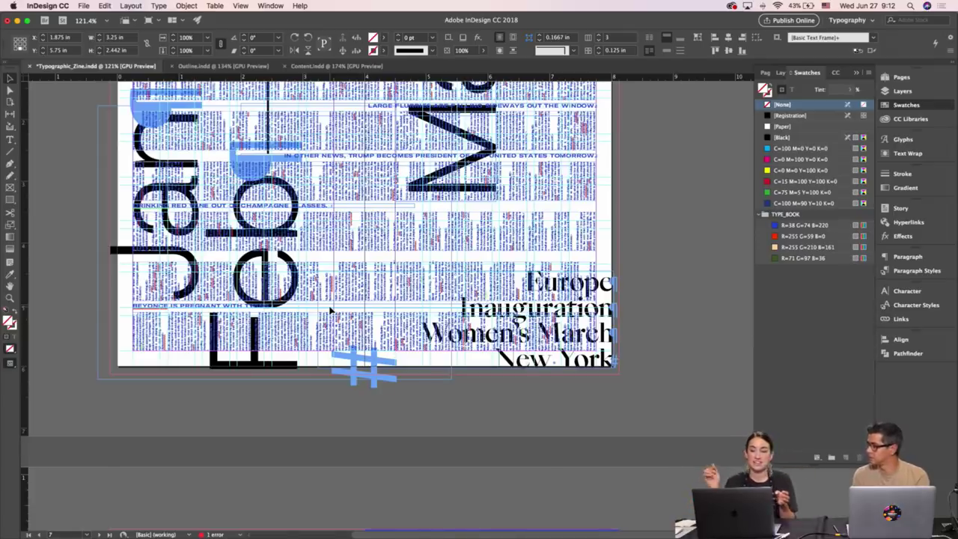
click(621, 222)
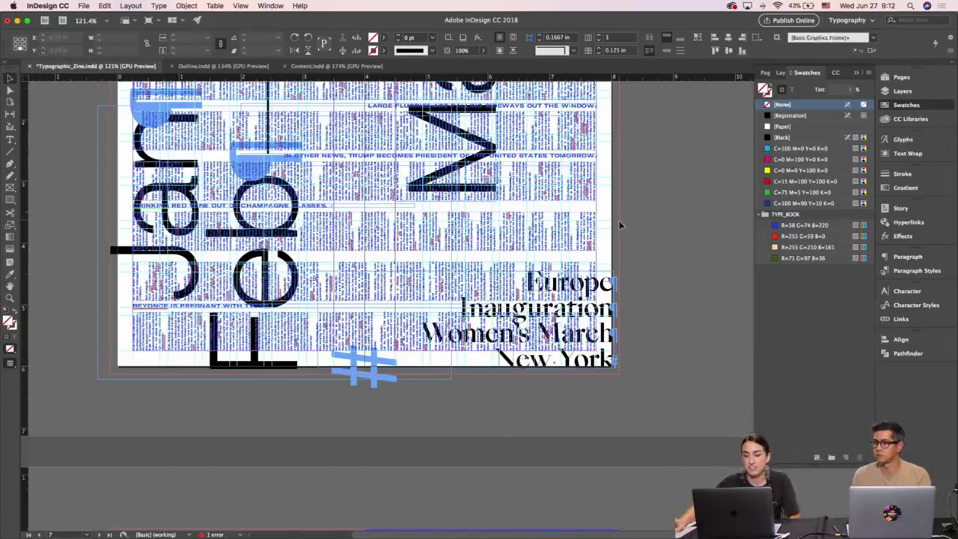
scroll(621, 228, up, 5)
scroll(620, 228, up, 1)
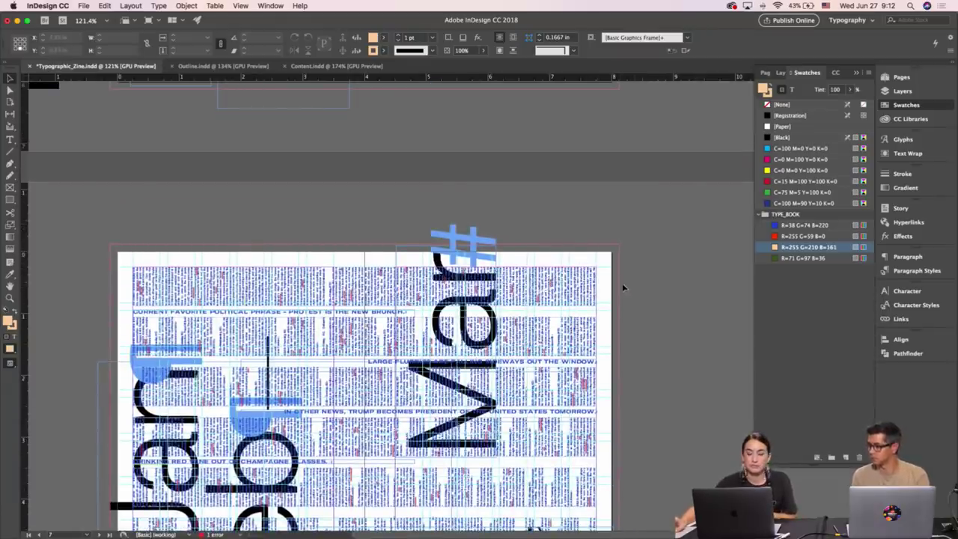
scroll(624, 286, down, 12)
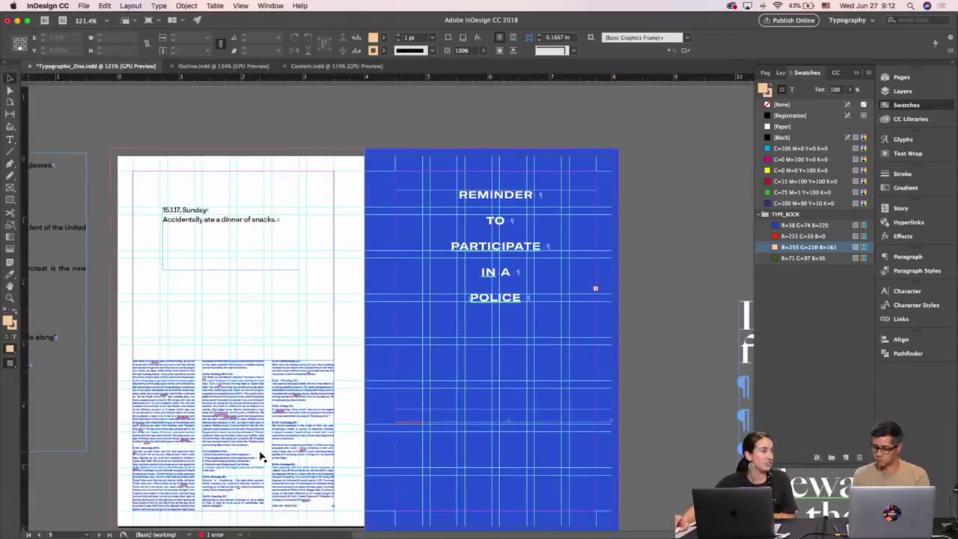
scroll(318, 371, down, 2)
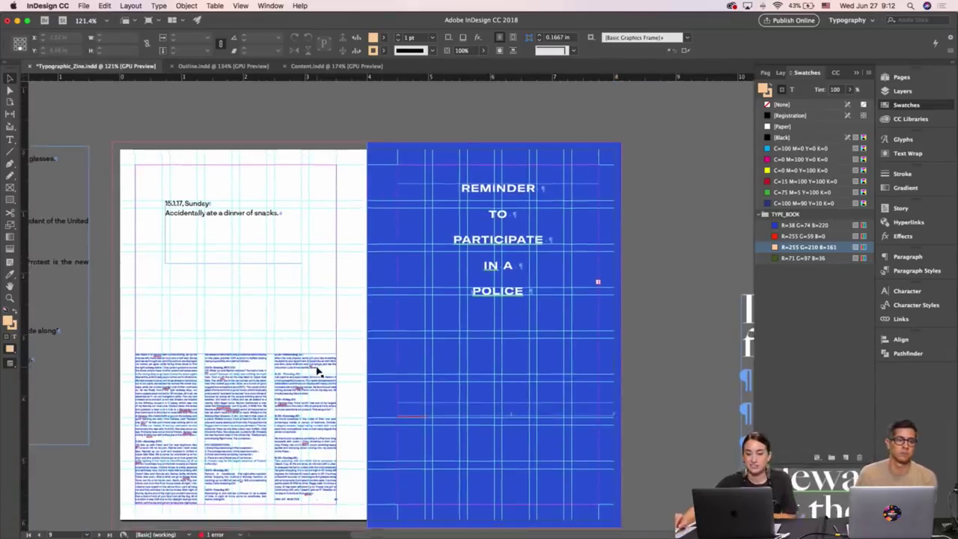
click(499, 390)
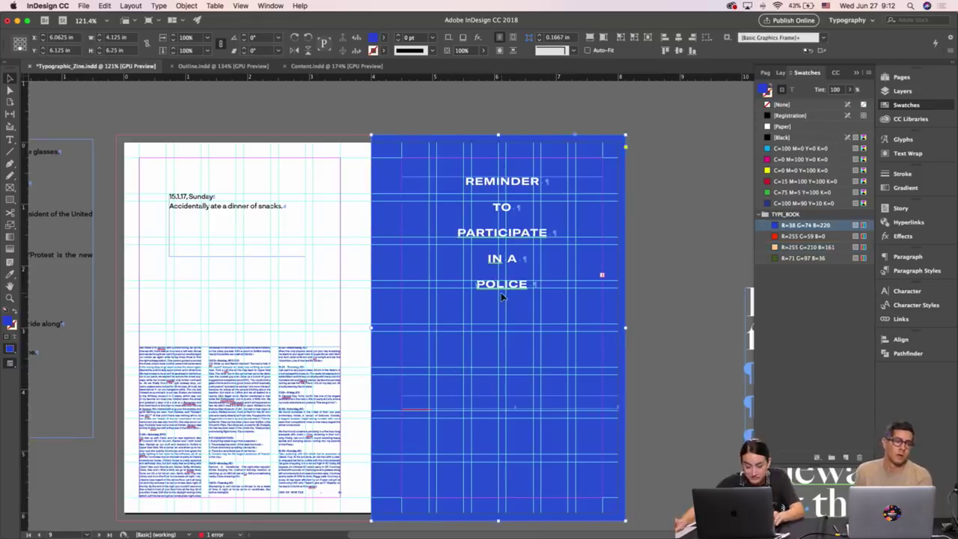
key(super+a)
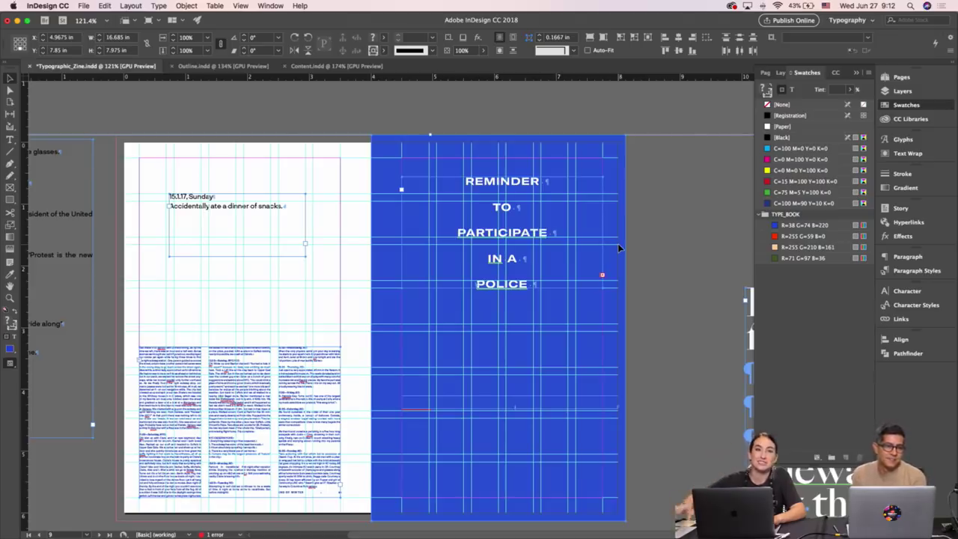
click(711, 222)
scroll(706, 219, down, 1)
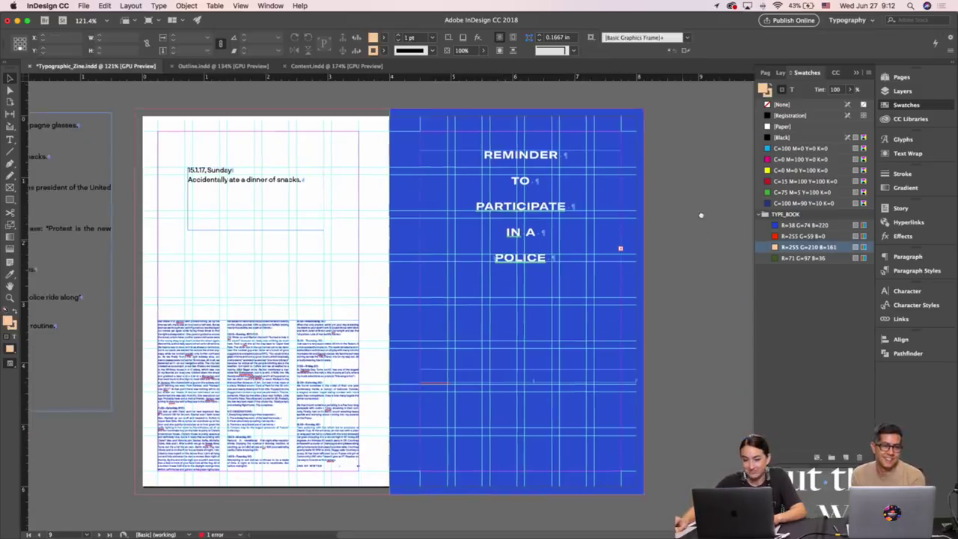
Examine the list of dated quotes on the pasteboard beside the white page at a larger size.
drag(276, 257, 402, 247)
scroll(411, 240, up, 2)
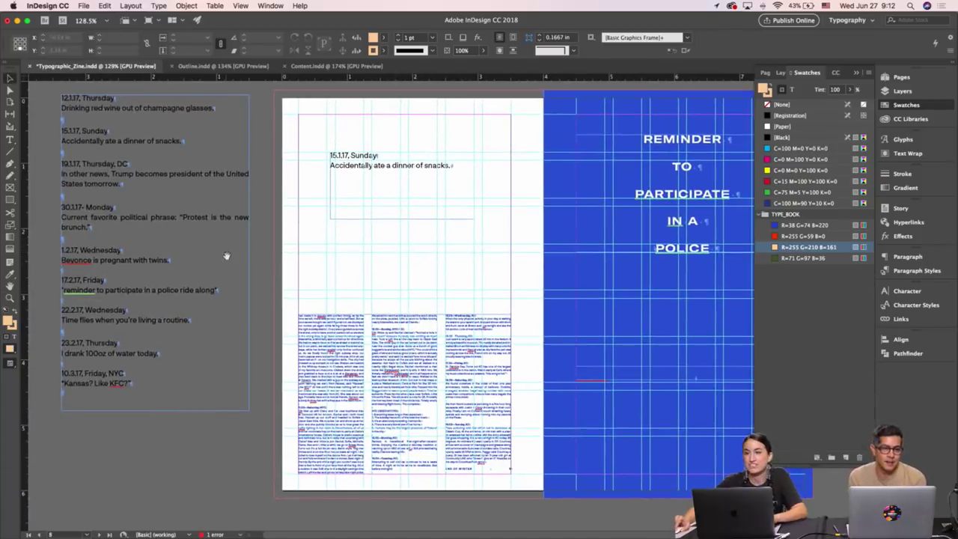
scroll(311, 315, up, 3)
scroll(310, 315, left, 1)
scroll(138, 303, up, 4)
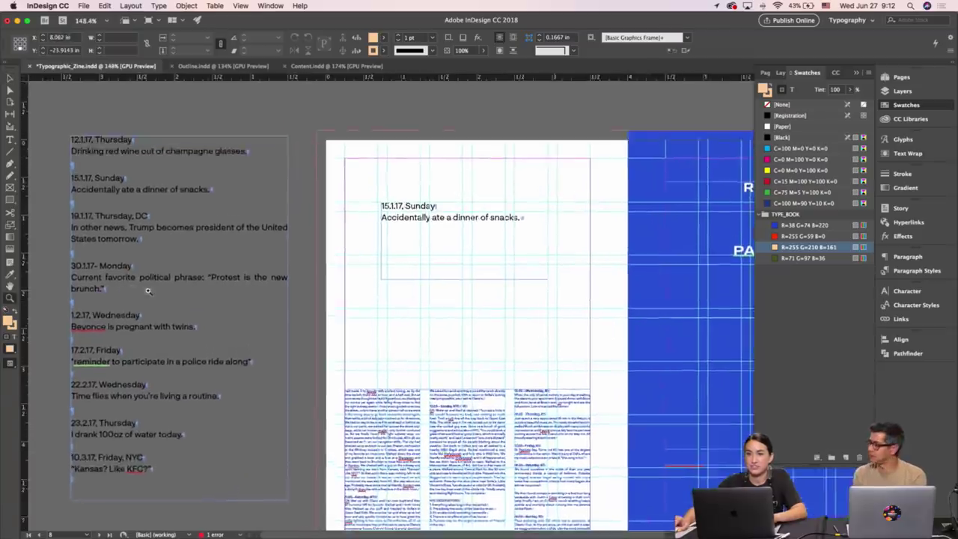
drag(135, 294, 164, 287)
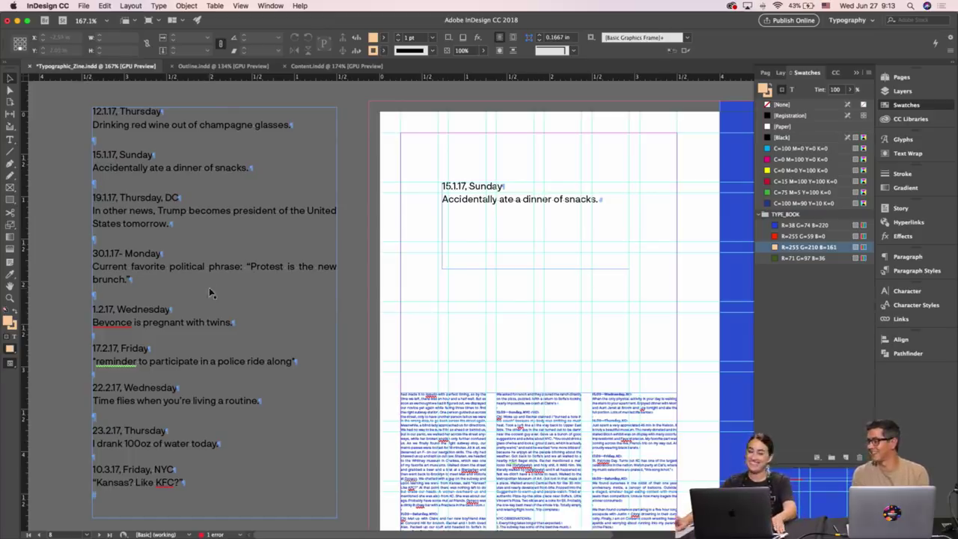
scroll(356, 258, down, 2)
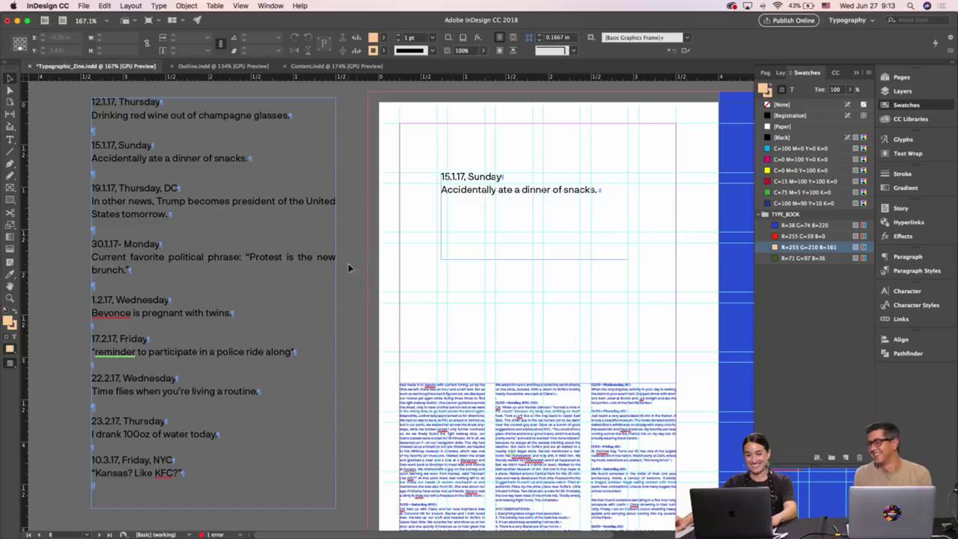
drag(394, 275, 395, 274)
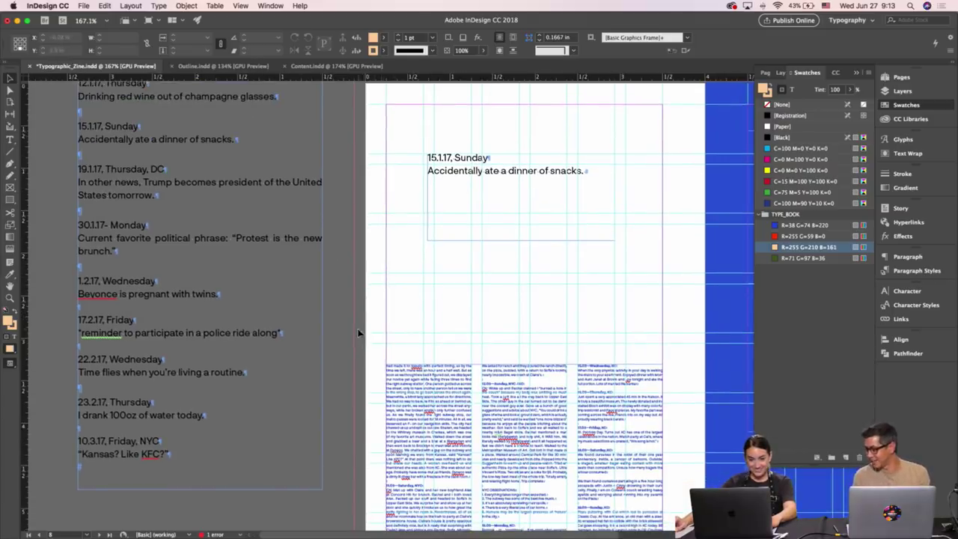
scroll(364, 343, up, 2)
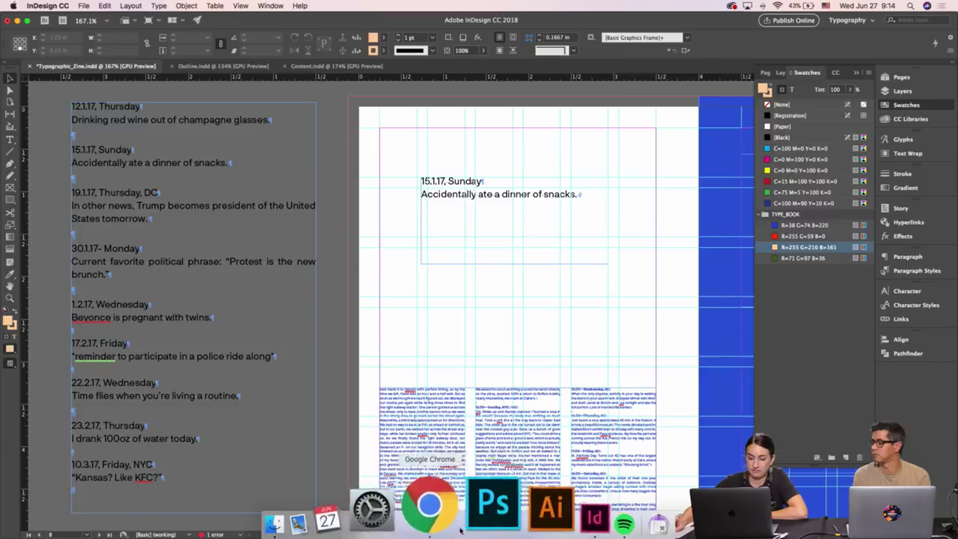
Switch to Chrome, widen its window and look through the open Klim, Velvetyne, Fonts In Use, Grilli Type and Swiss Typefaces pages.
click(461, 529)
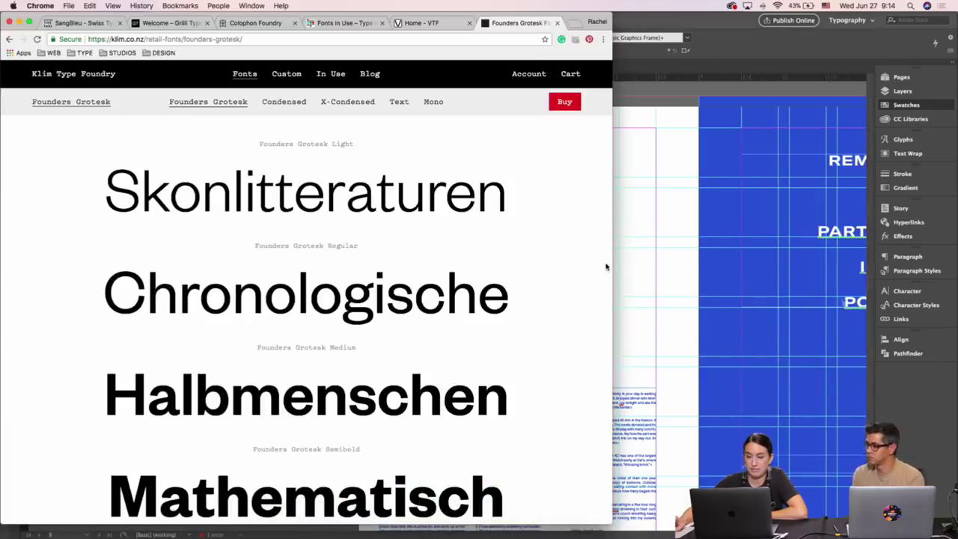
drag(611, 257, 831, 256)
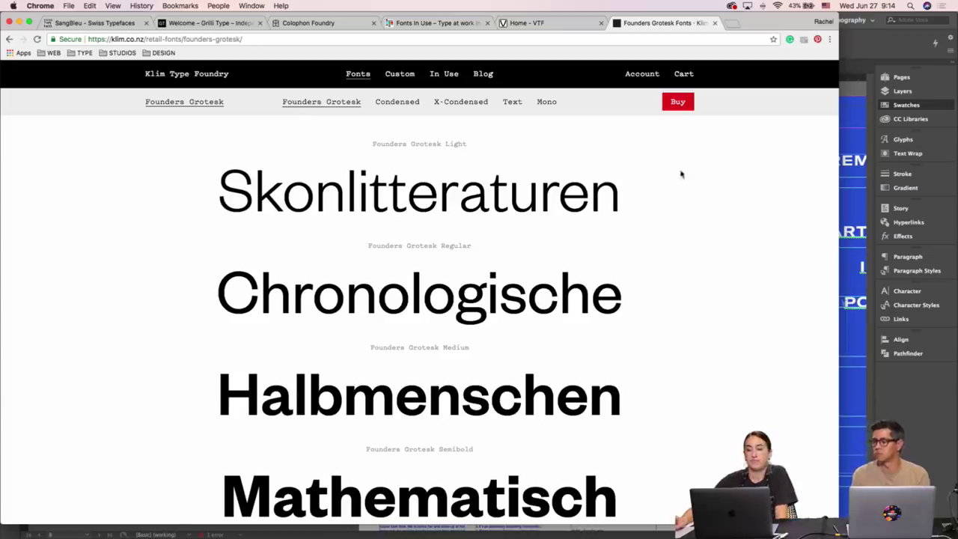
click(566, 28)
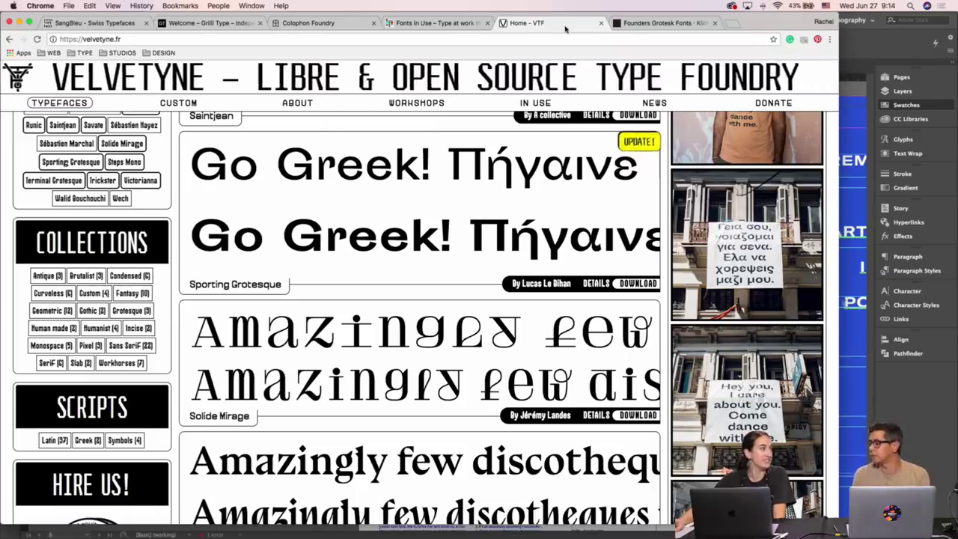
click(422, 23)
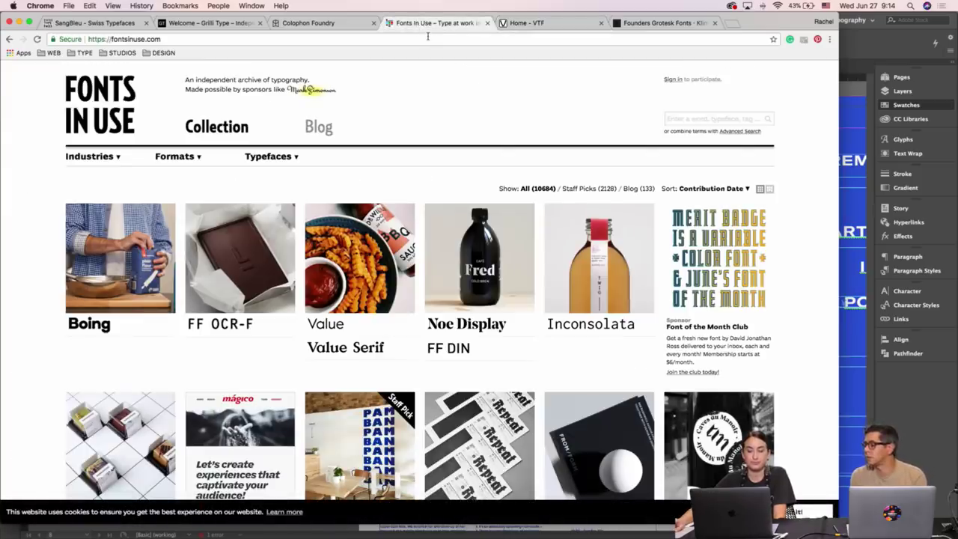
click(232, 24)
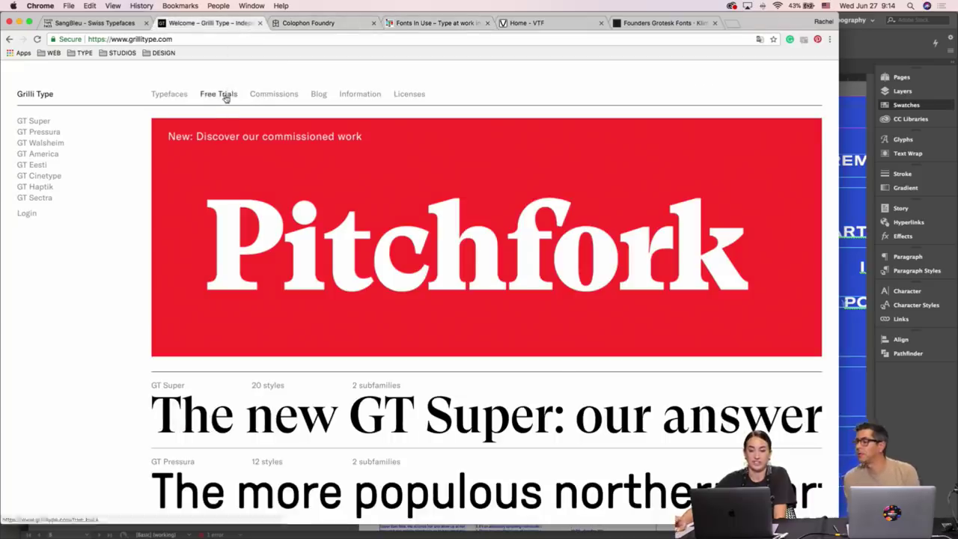
click(105, 24)
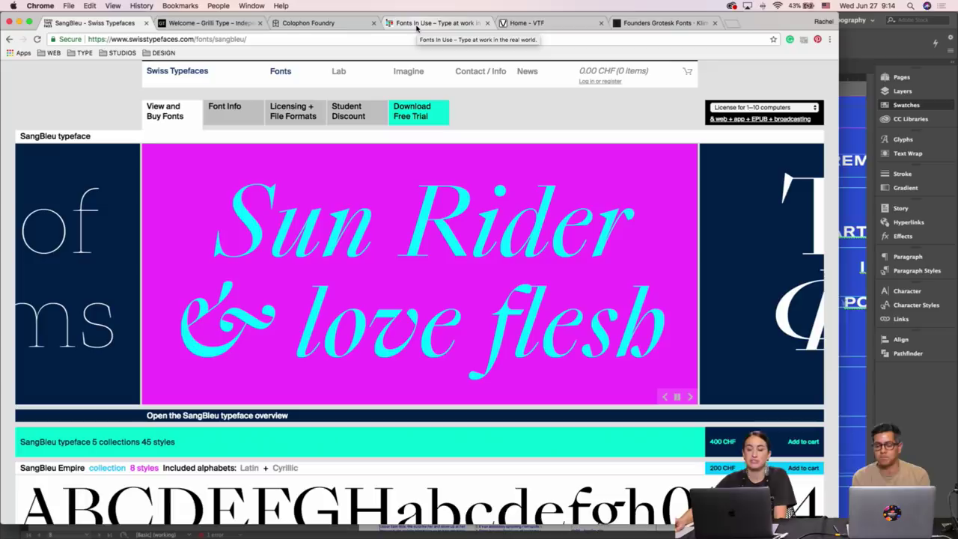
Return to the Fonts In Use page and examine the typefaces and projects in its collection grid.
click(417, 23)
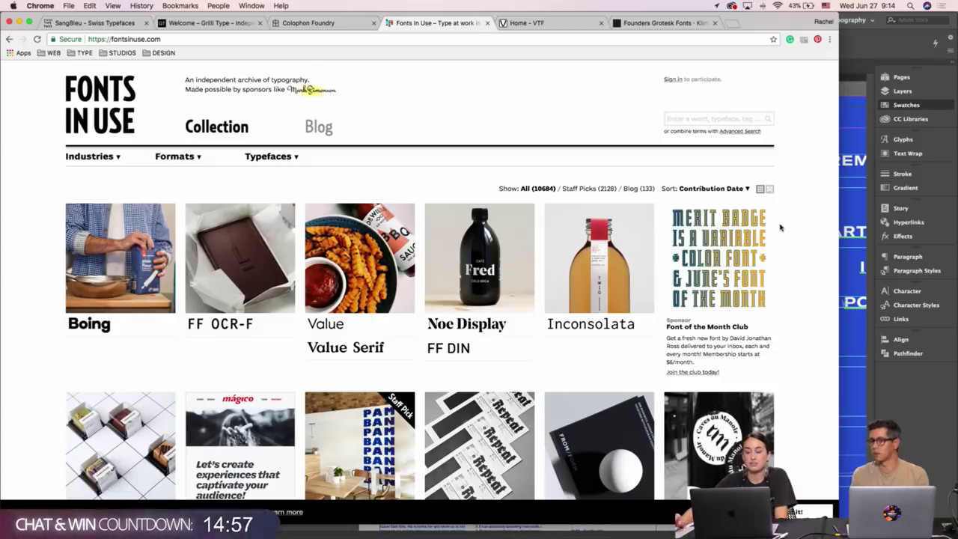
scroll(801, 232, down, 2)
scroll(802, 234, up, 2)
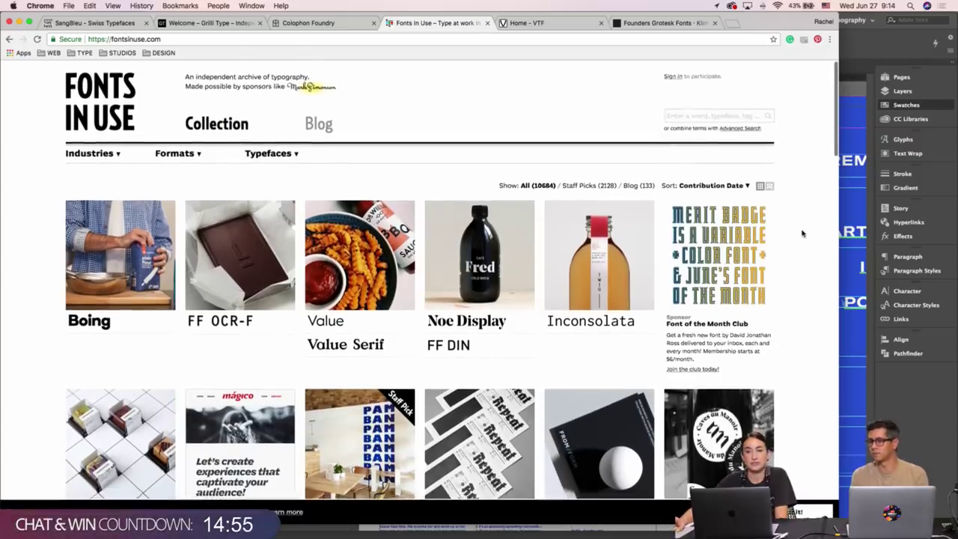
scroll(803, 234, up, 1)
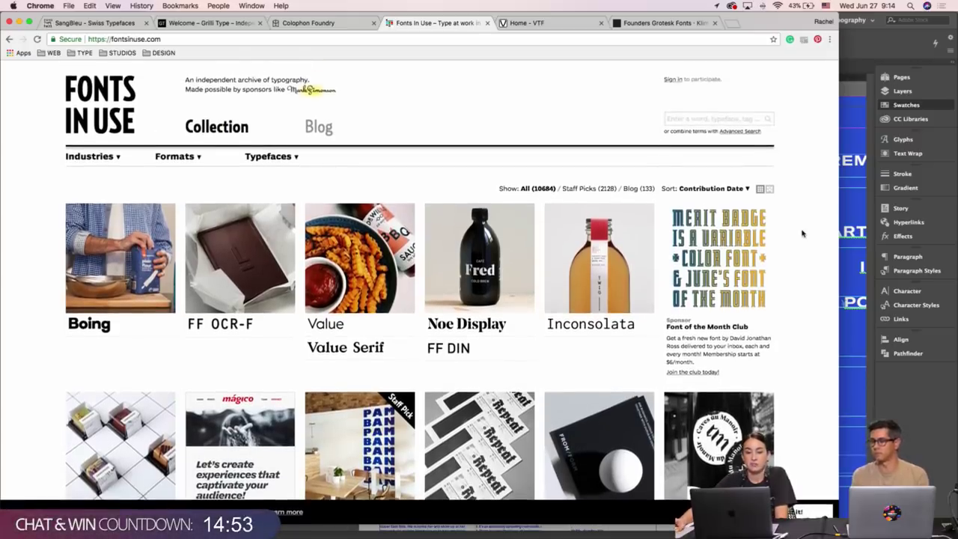
scroll(802, 234, down, 1)
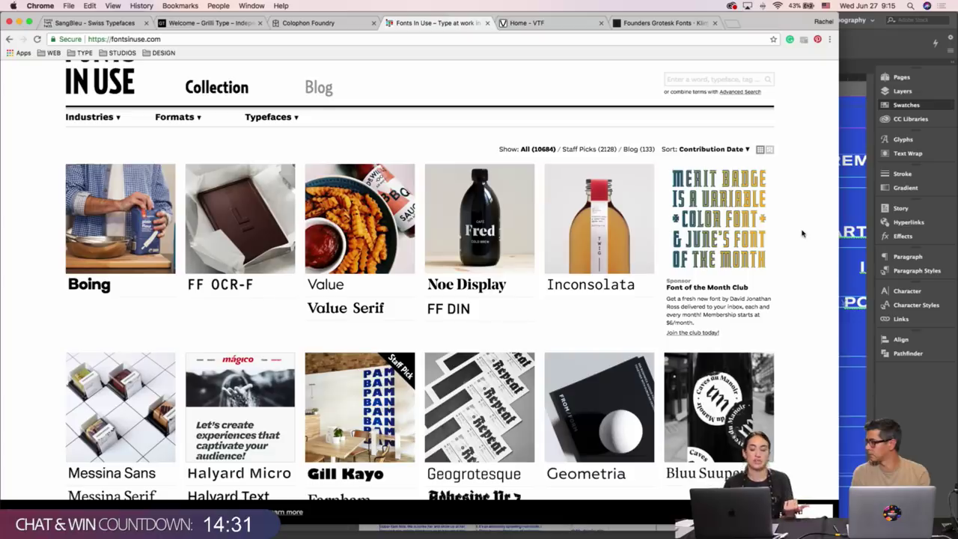
scroll(802, 233, down, 2)
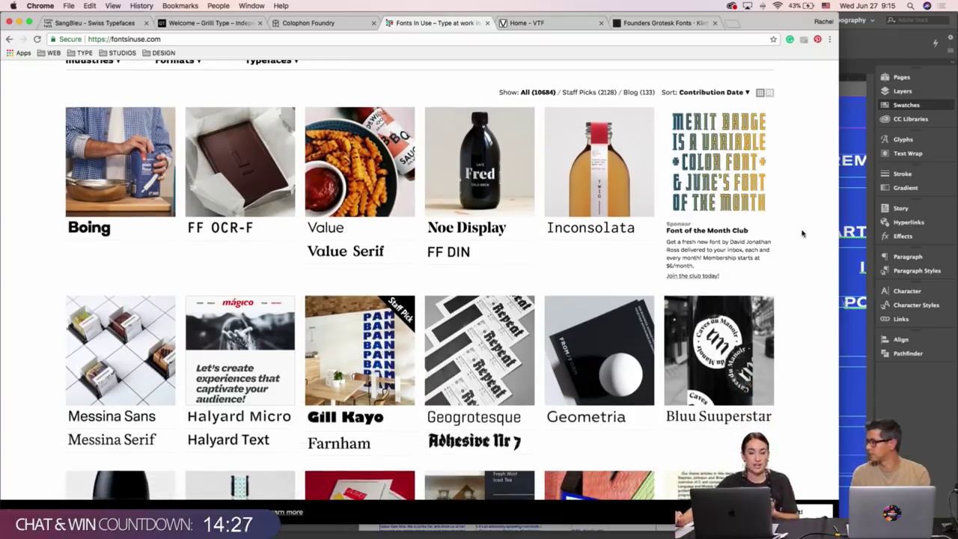
scroll(802, 234, down, 3)
scroll(802, 234, down, 5)
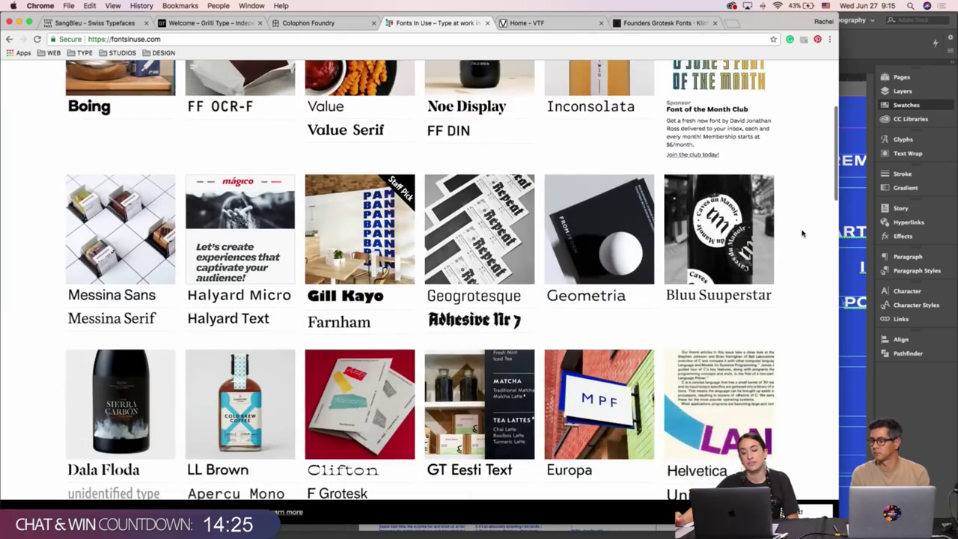
scroll(802, 234, down, 5)
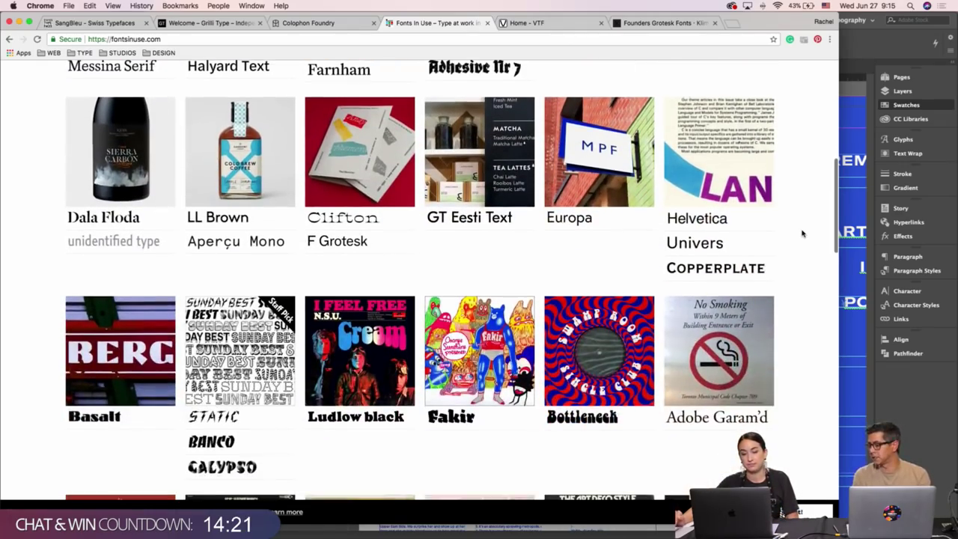
scroll(802, 234, down, 5)
scroll(801, 234, down, 2)
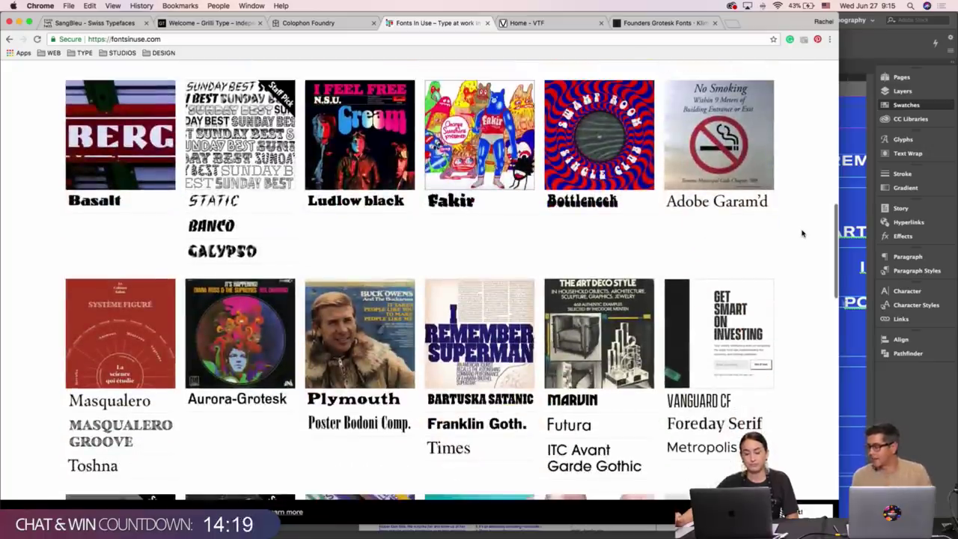
scroll(802, 234, down, 4)
scroll(802, 234, down, 2)
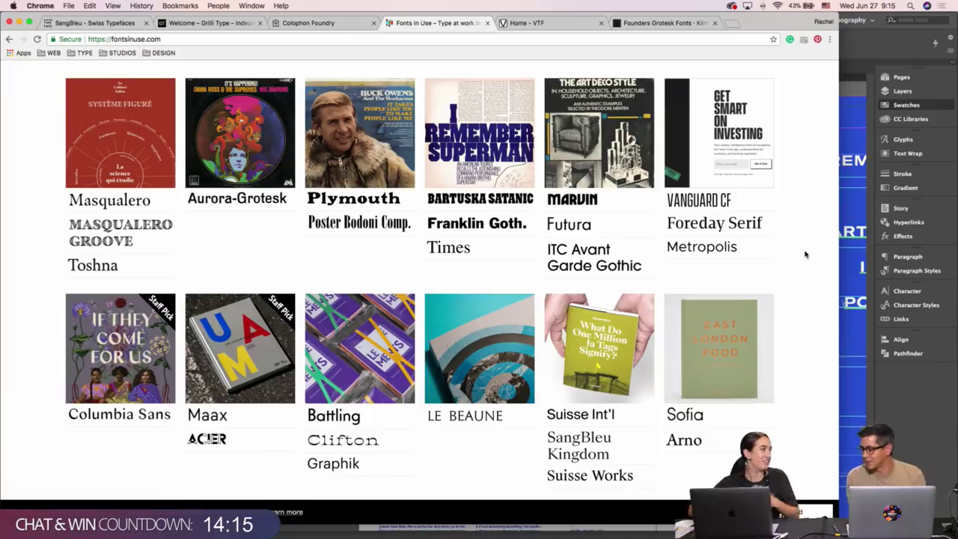
scroll(806, 254, up, 5)
scroll(806, 255, up, 10)
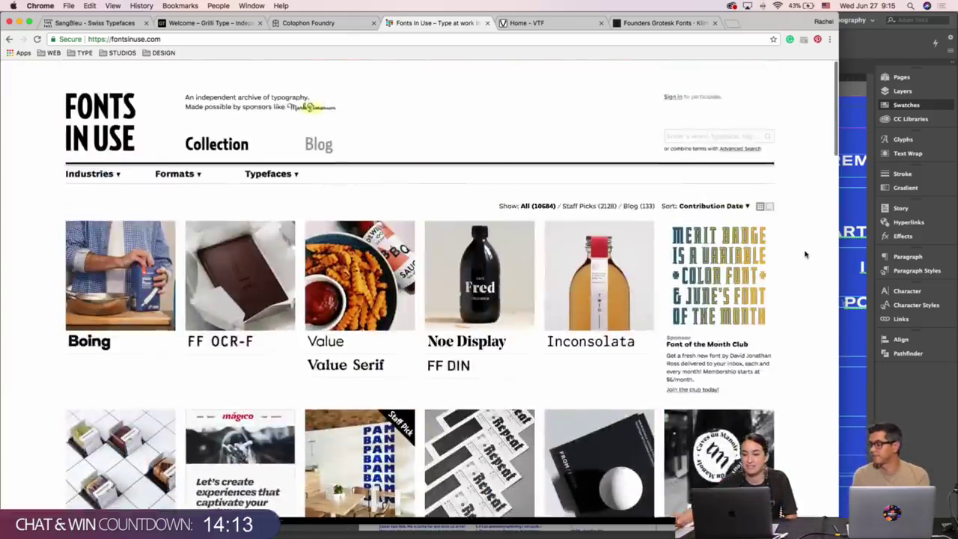
Search the Fonts In Use archive for "classic" and look through the resulting projects and typefaces.
click(716, 120)
text(c)
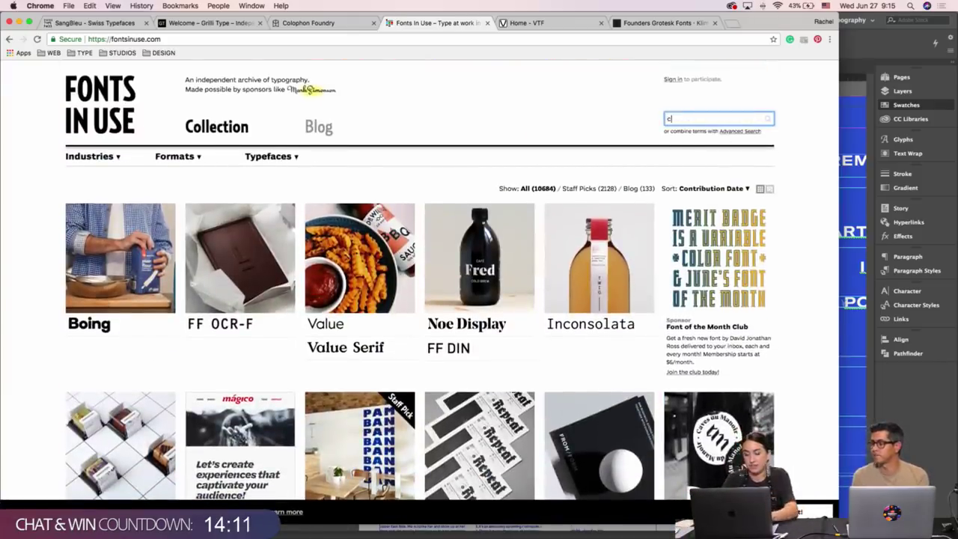
text(lassic)
key(Return)
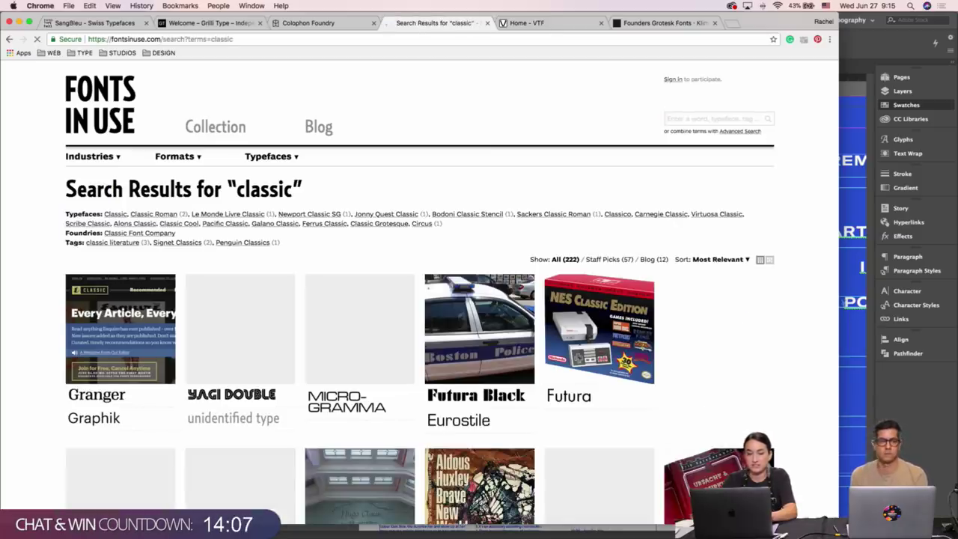
scroll(812, 247, down, 3)
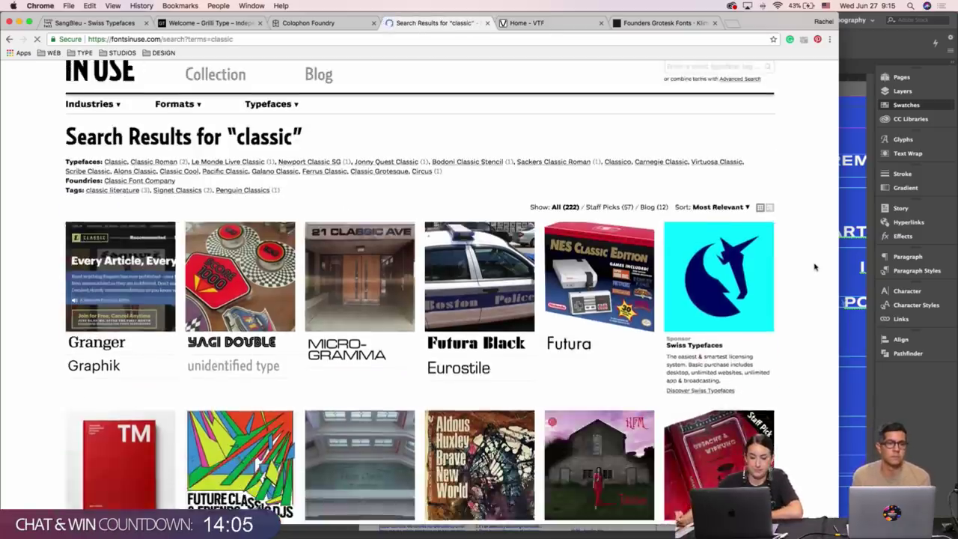
scroll(815, 267, down, 4)
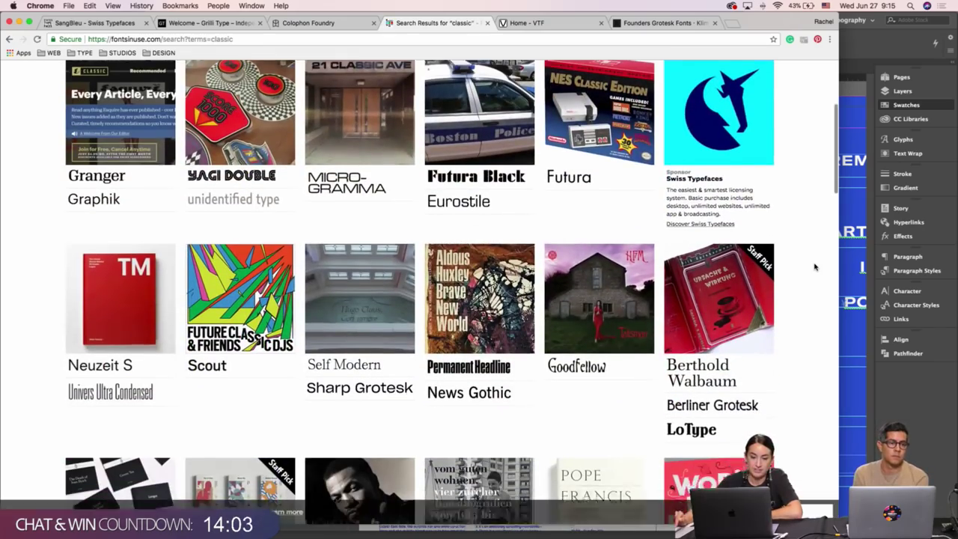
scroll(816, 266, down, 8)
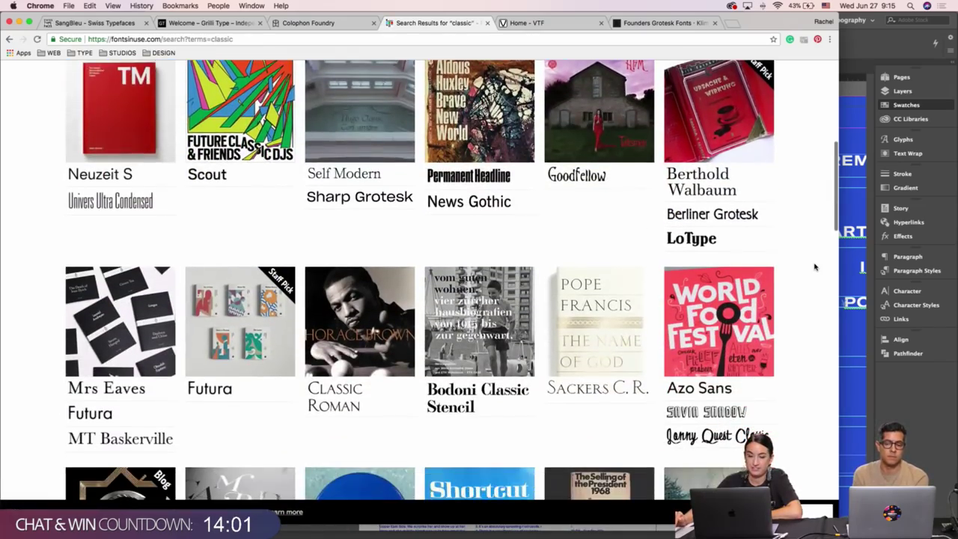
scroll(815, 266, down, 7)
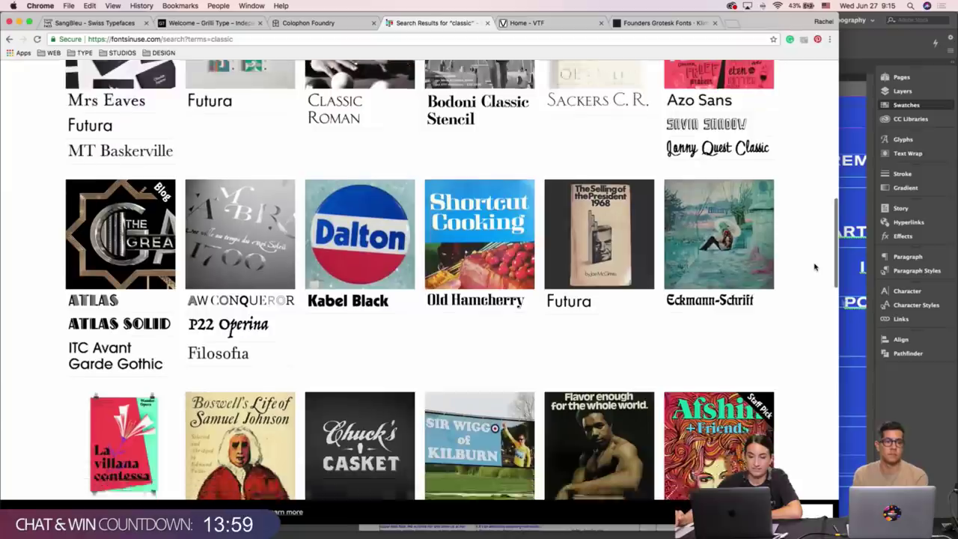
scroll(815, 266, down, 5)
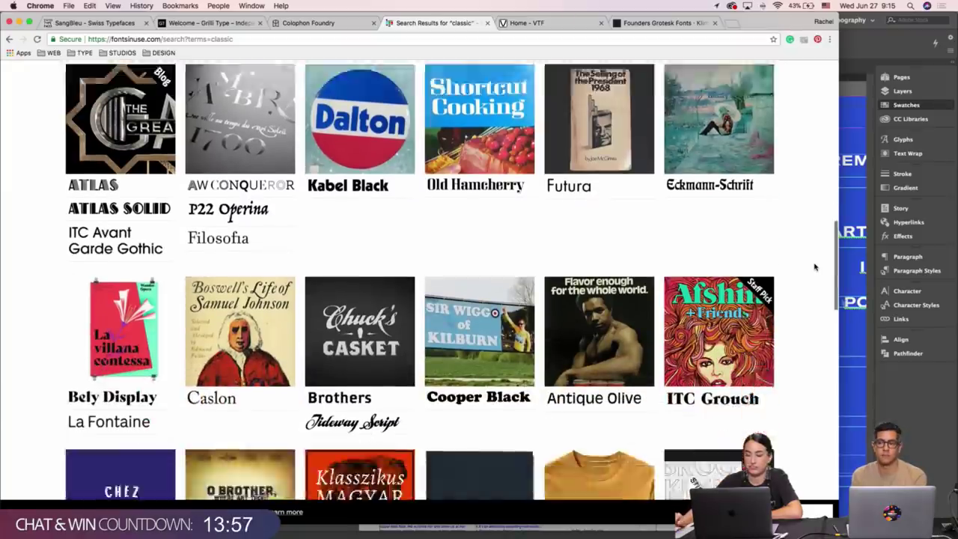
scroll(815, 267, down, 7)
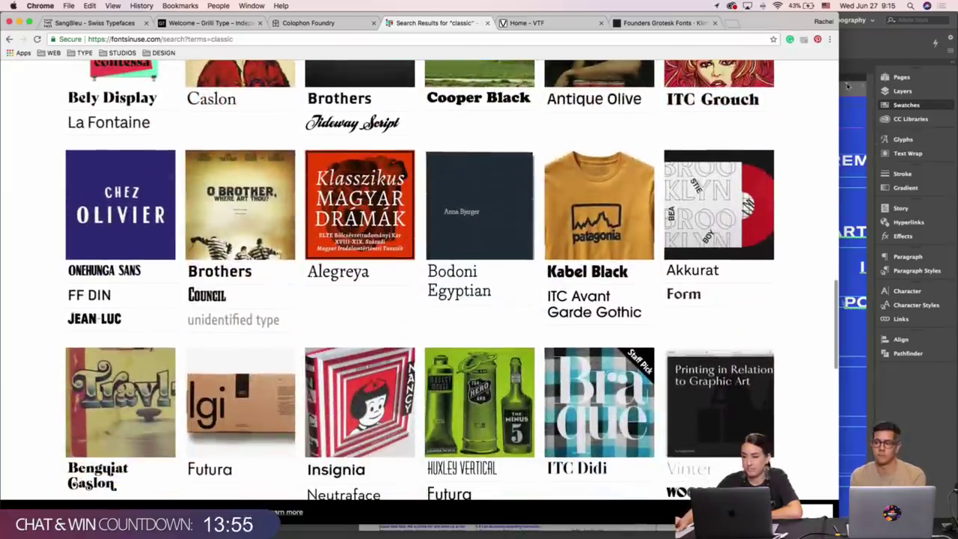
Switch back to InDesign and set the blue page's entire reminder quote to 11 pt.
click(849, 87)
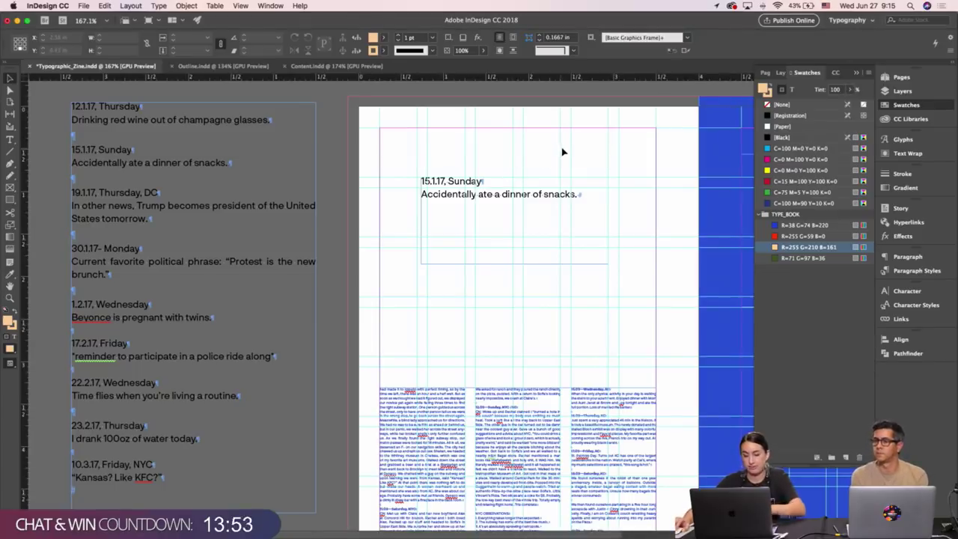
key(super+minus)
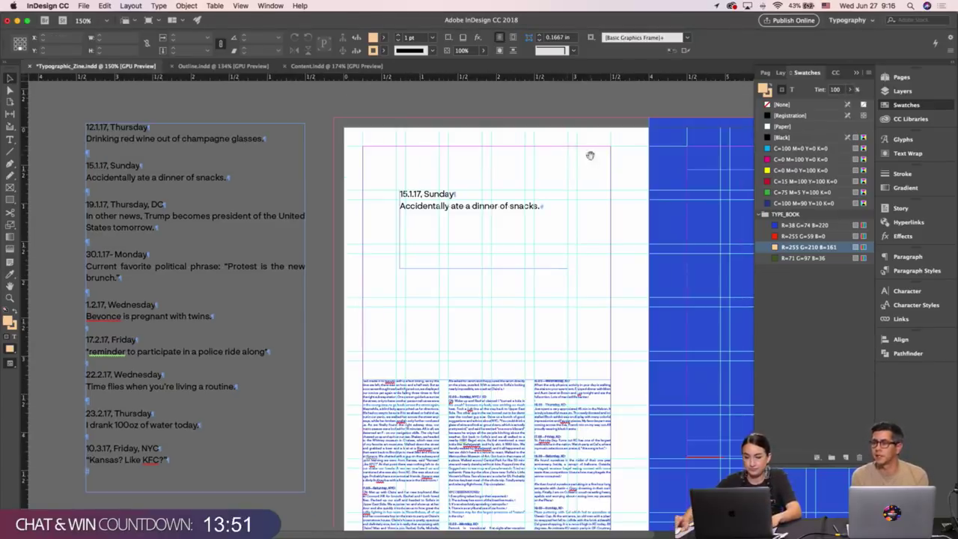
drag(590, 157, 349, 130)
key(super+minus)
double_click(523, 211)
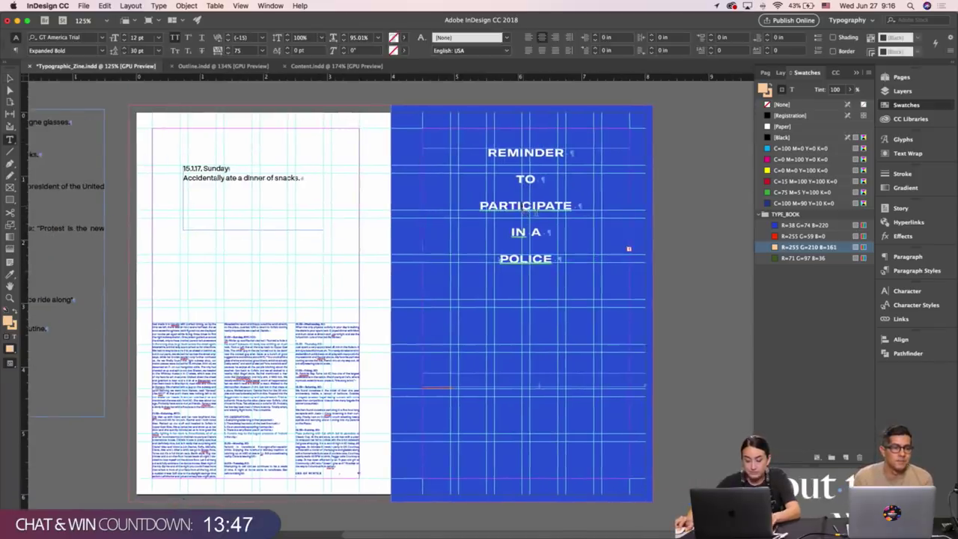
key(super+a)
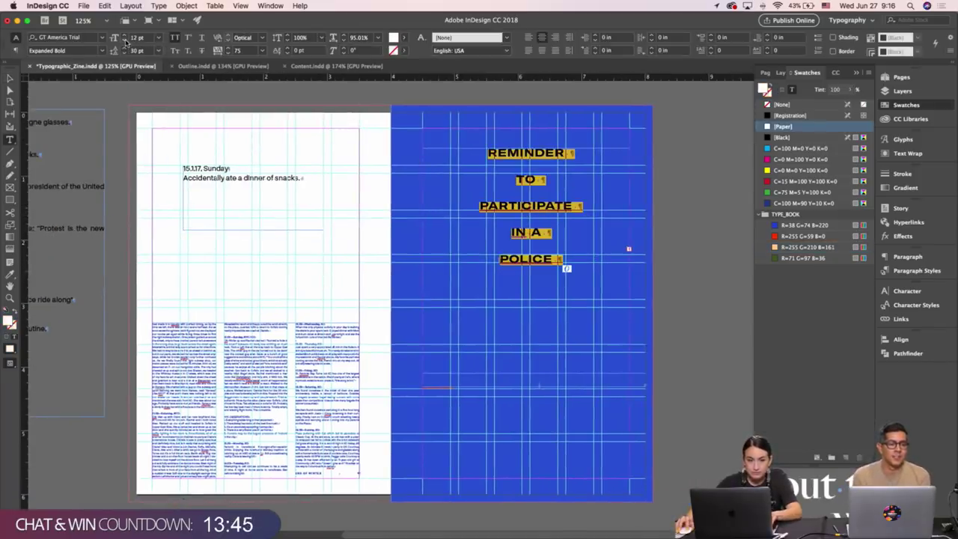
click(125, 40)
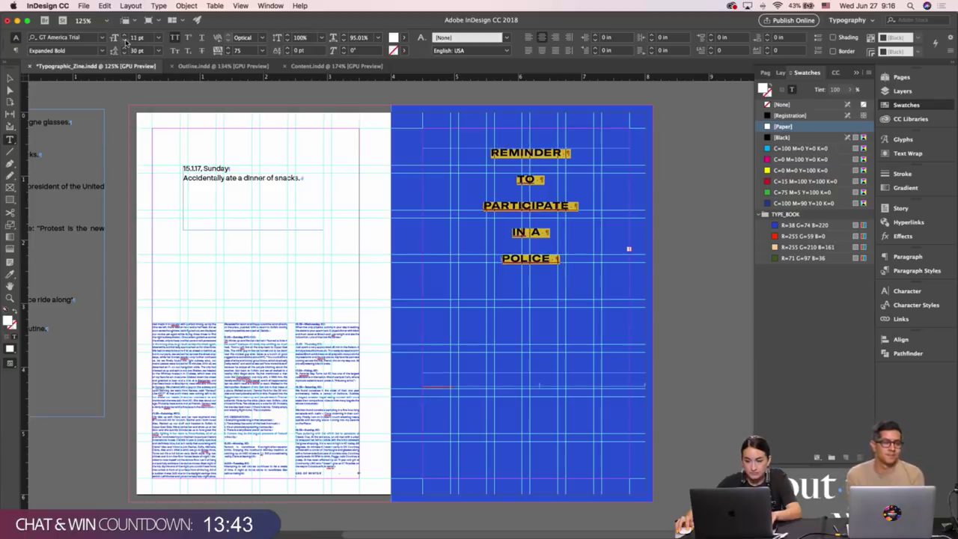
Try to bring the hidden "RIDE-ALONG." up onto the "POLICE" line of the blue page's quote.
click(552, 270)
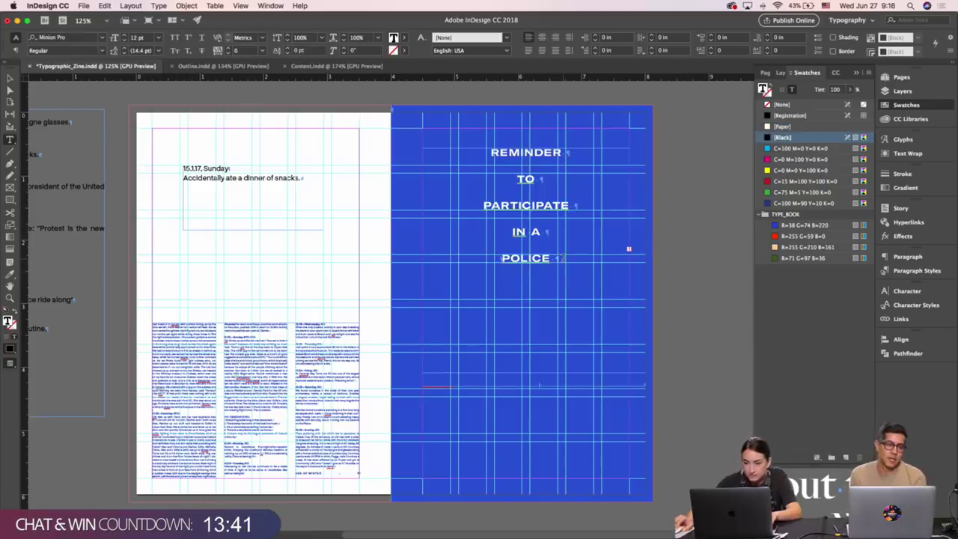
click(561, 259)
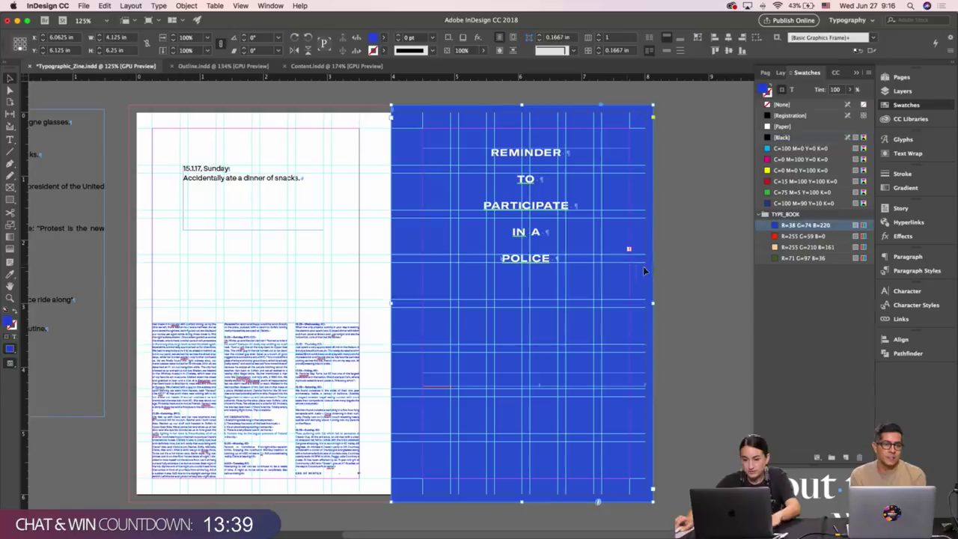
key(BackSpace)
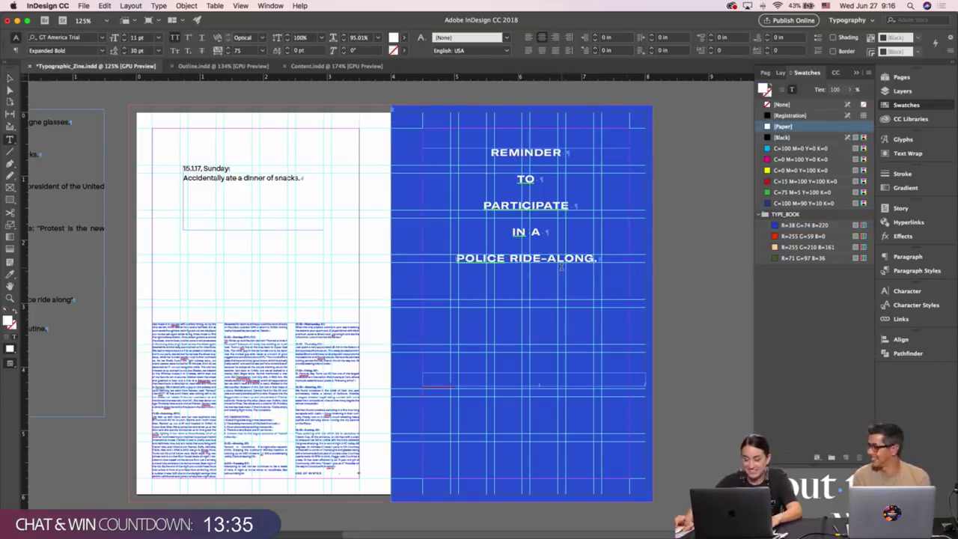
key(super+z)
key(Escape)
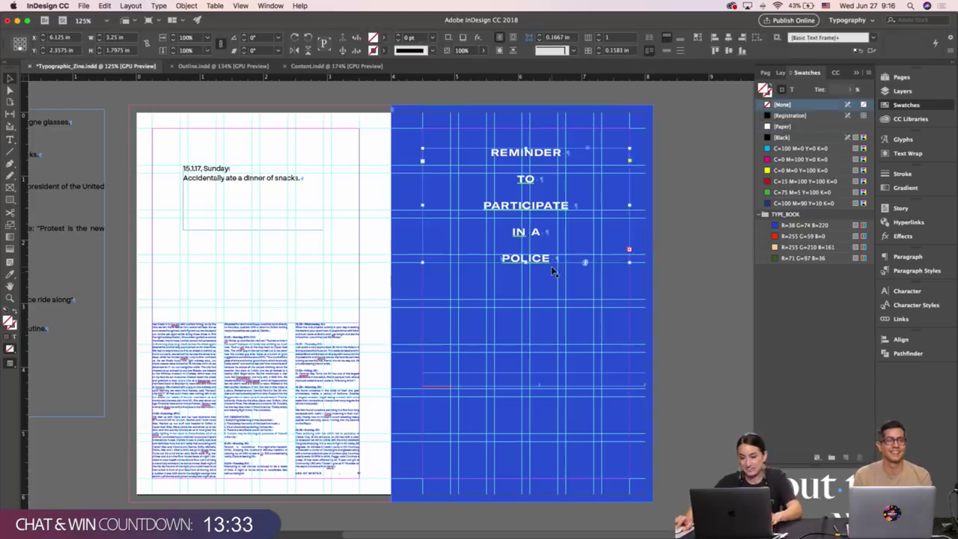
double_click(554, 269)
key(Escape)
key(super+z)
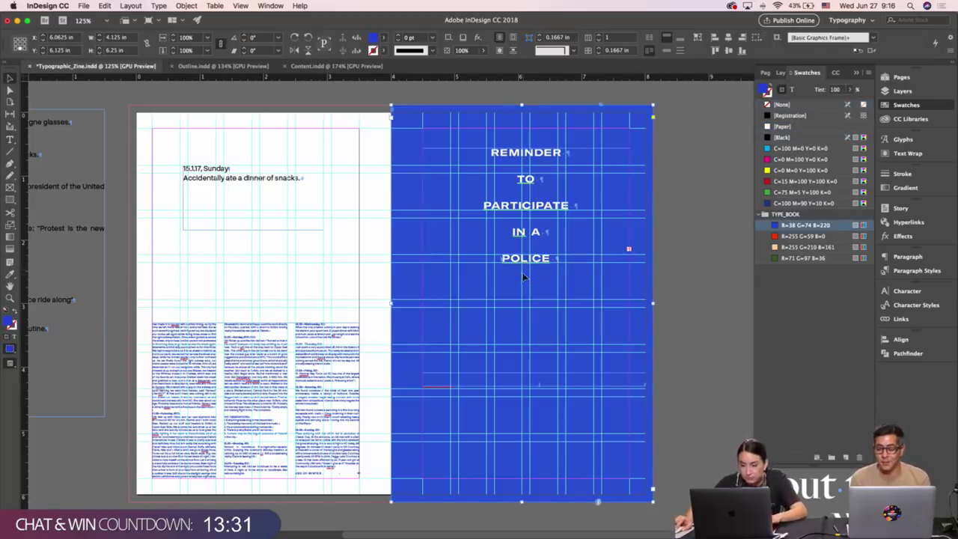
key(super+z)
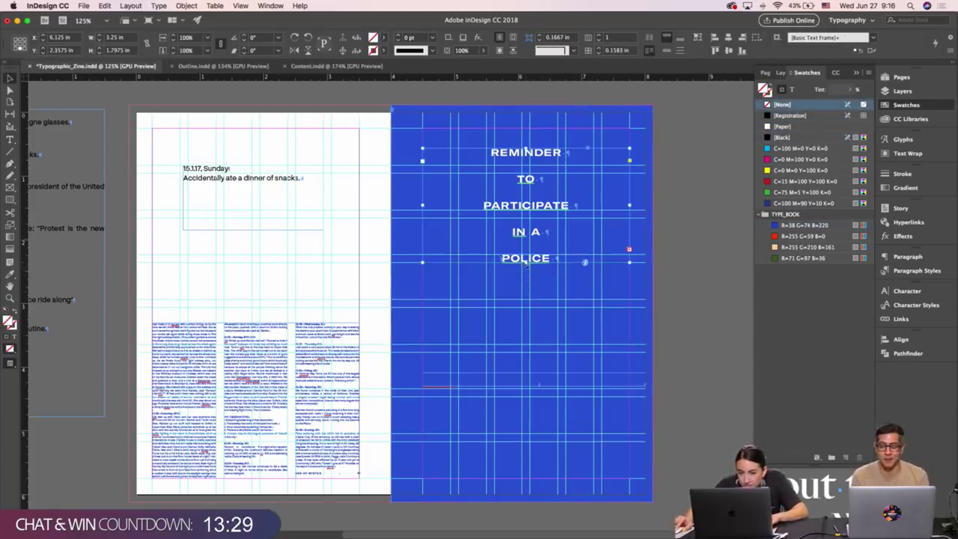
Extend the quote's text frame downward on the blue page to fit all its text, including "RIDE-ALONG.".
double_click(526, 263)
click(704, 273)
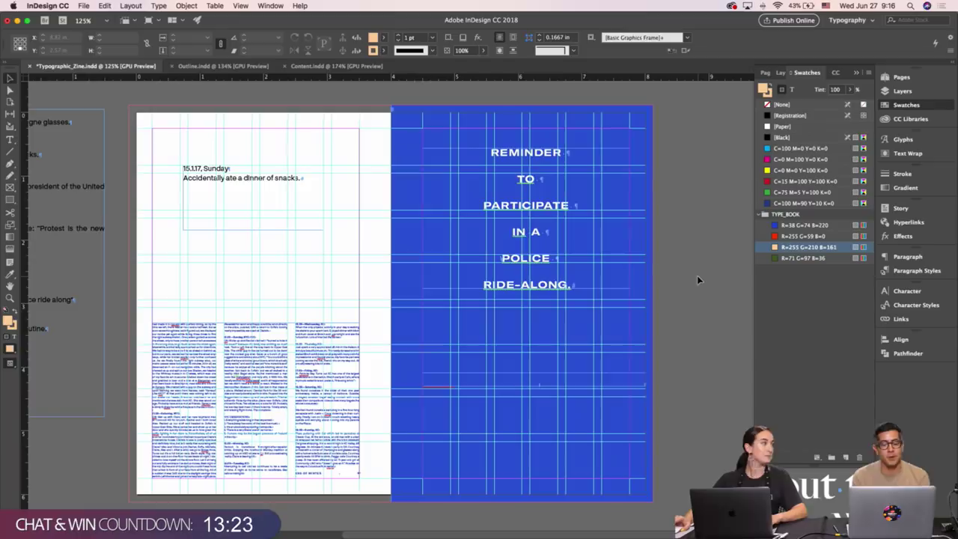
scroll(696, 274, left, 2)
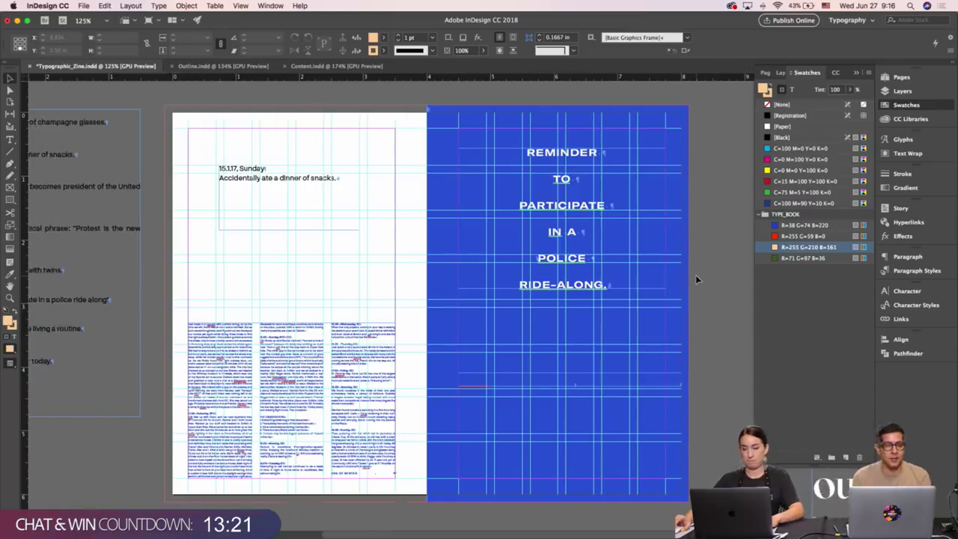
Set the blue page's entire reminder quote to 12 pt with 20 pt leading.
key(w)
double_click(569, 256)
key(super+a)
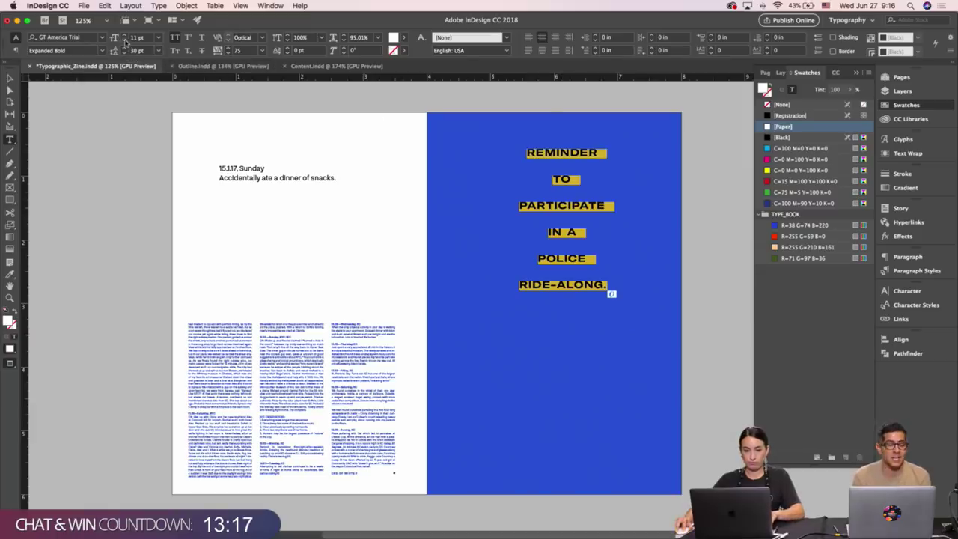
click(125, 36)
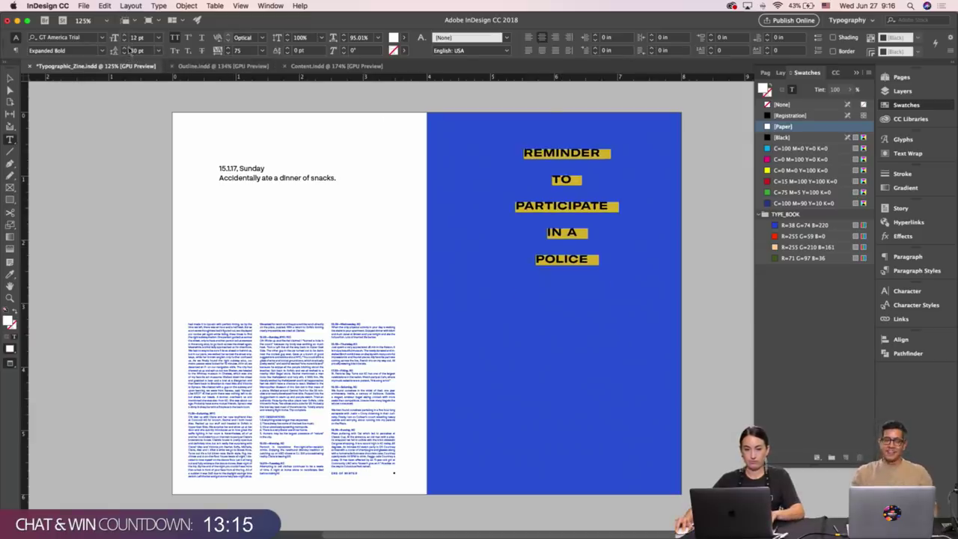
click(125, 54)
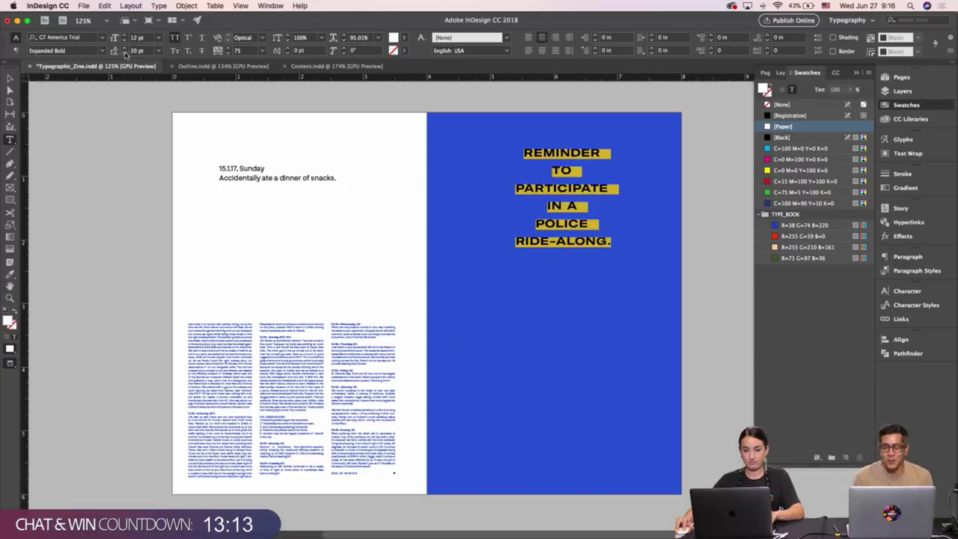
key(Escape)
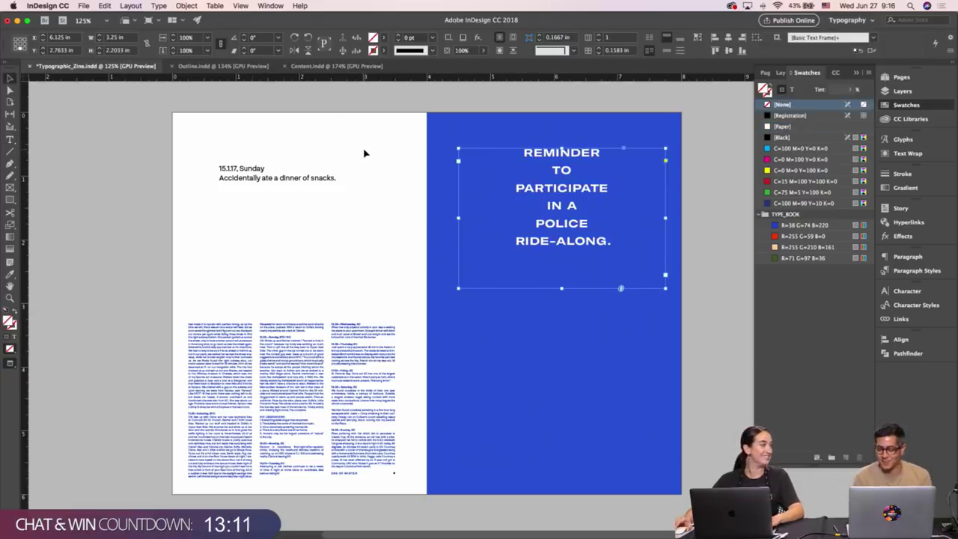
key(w)
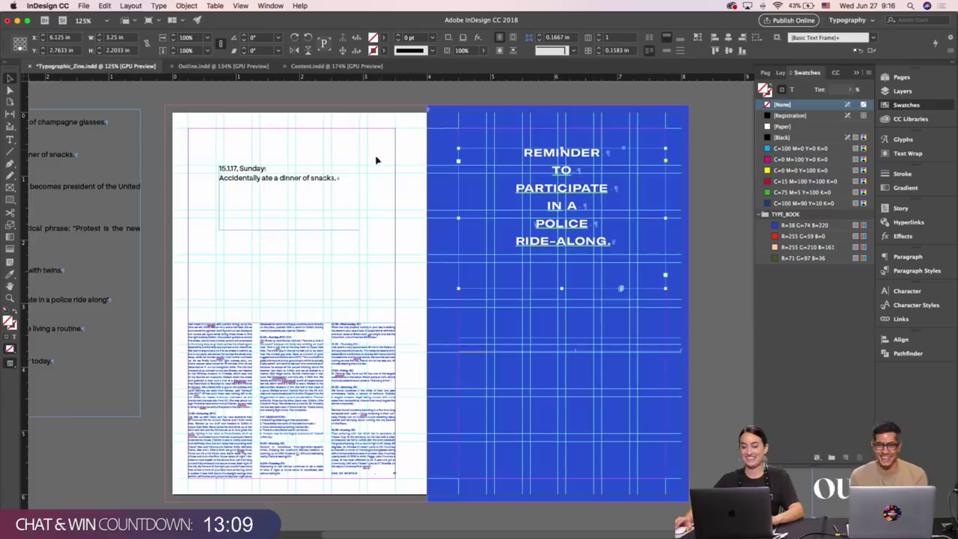
Move the reminder quote down toward the middle of the blue page and check the spread in preview.
click(398, 191)
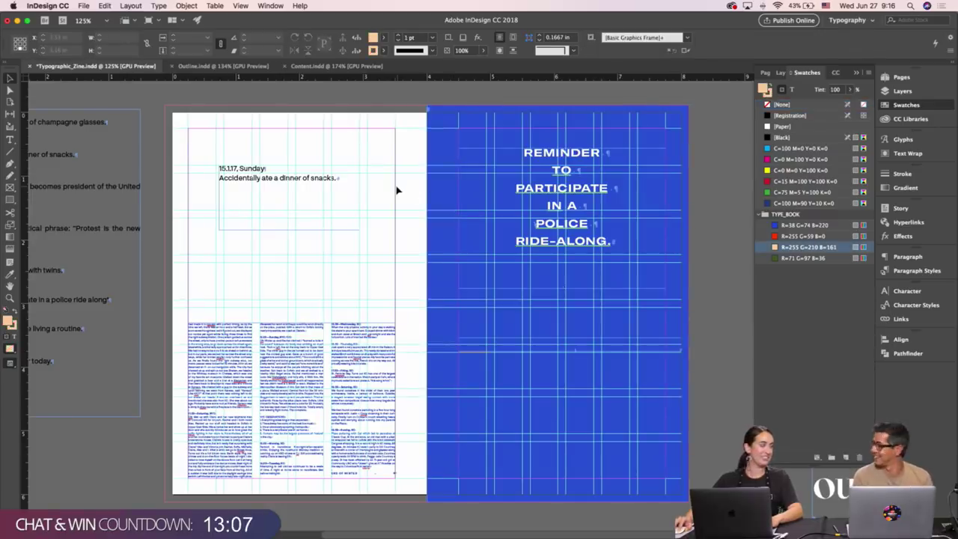
drag(573, 202, 563, 325)
click(704, 220)
key(w)
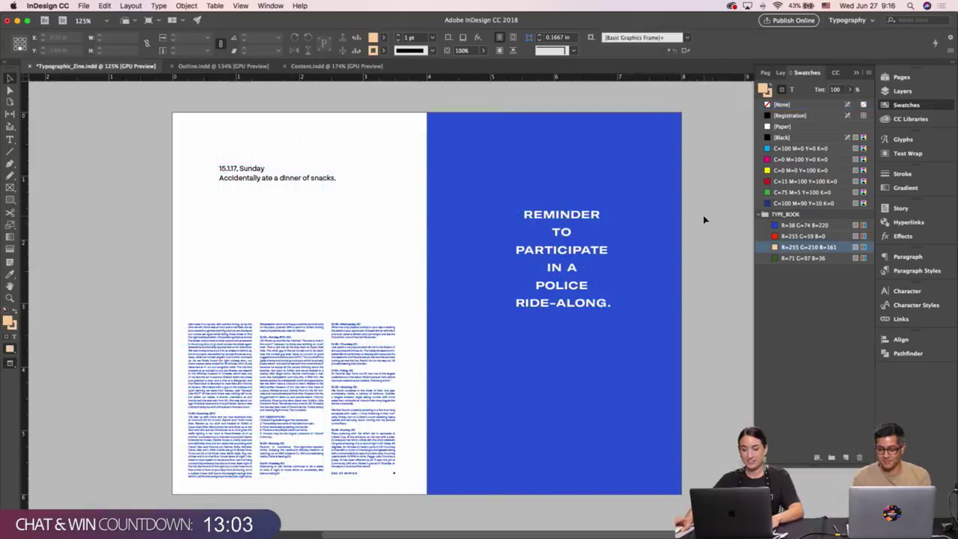
key(w)
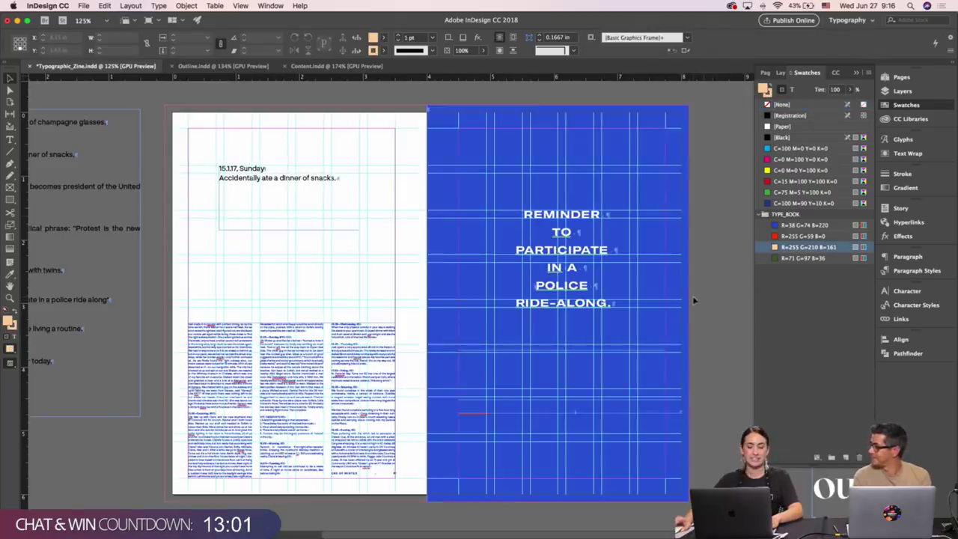
Color the hidden "FRIDAY 17.02" date line below the quote with the Black swatch.
click(536, 414)
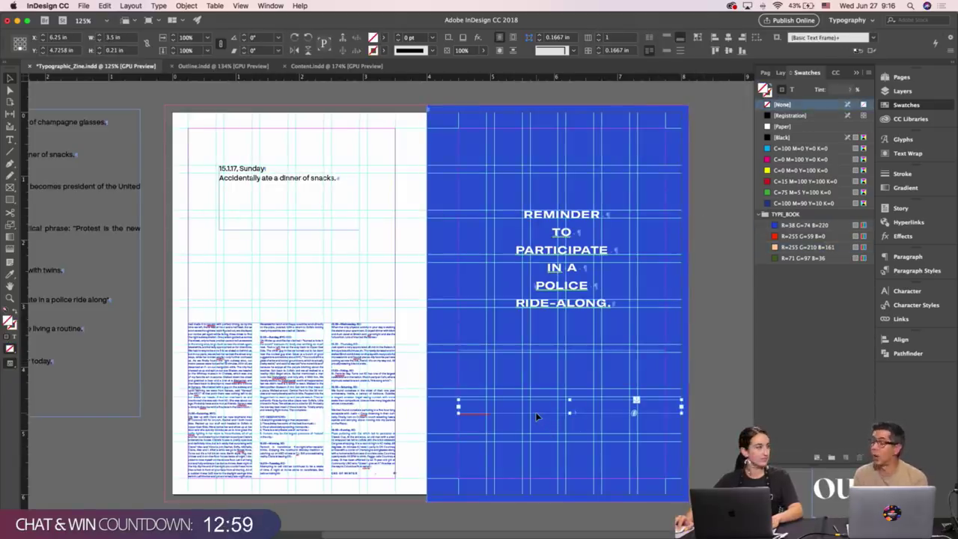
triple_click(535, 410)
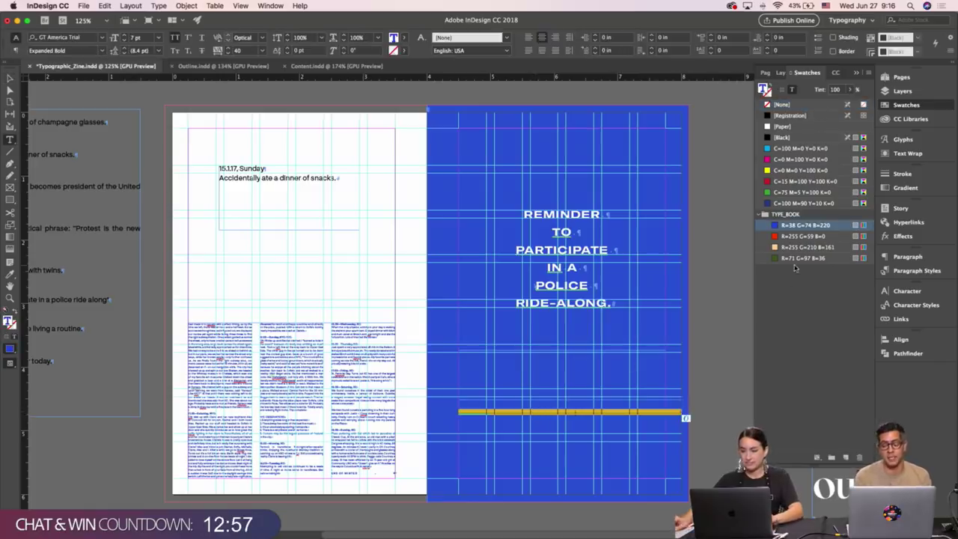
click(783, 137)
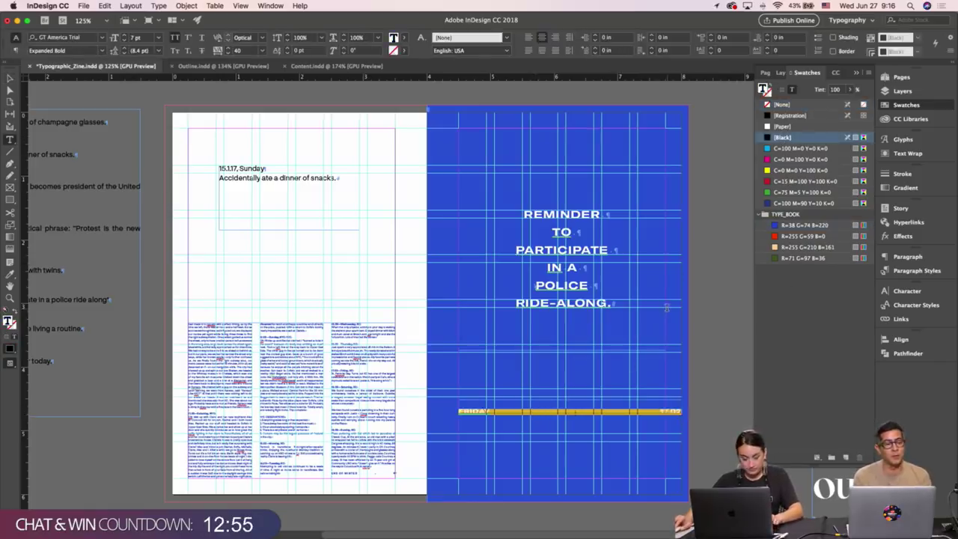
key(Escape)
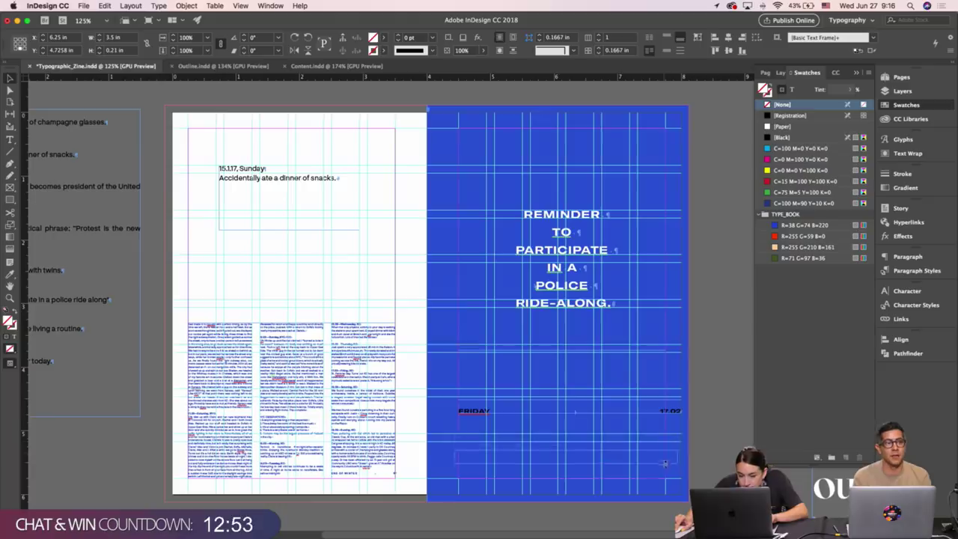
Try to place the "FRIDAY 17.02" line at the foot of the blue page in a 3 in wide frame.
mouse_move(665, 463)
mouse_down()
mouse_move(667, 476)
mouse_move(666, 462)
mouse_move(682, 461)
mouse_up()
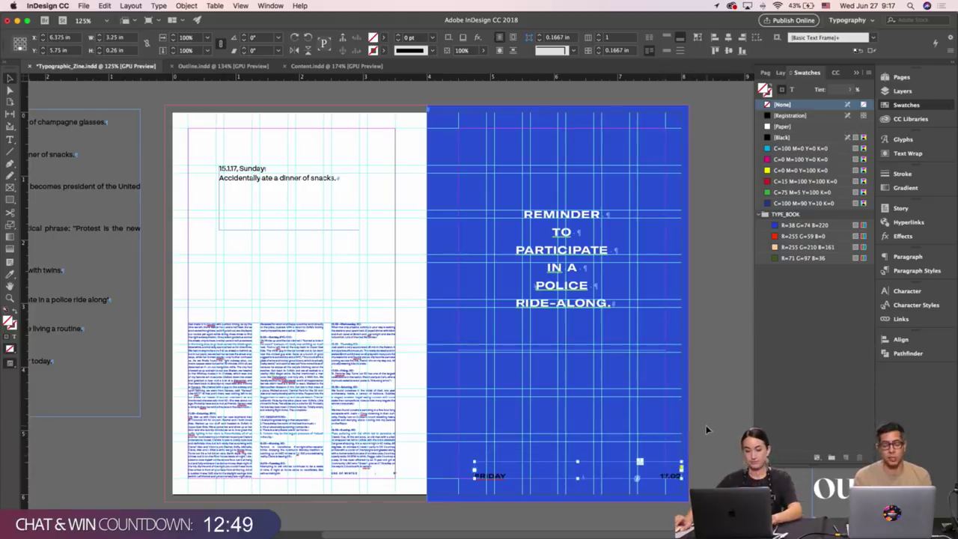
key(w)
key(w)
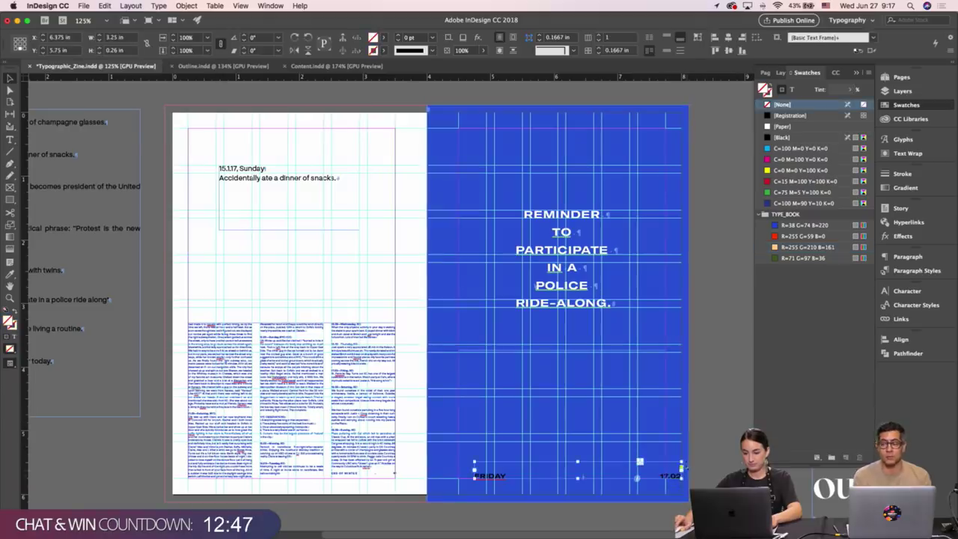
mouse_move(682, 462)
mouse_down()
mouse_move(666, 462)
mouse_move(682, 461)
mouse_up()
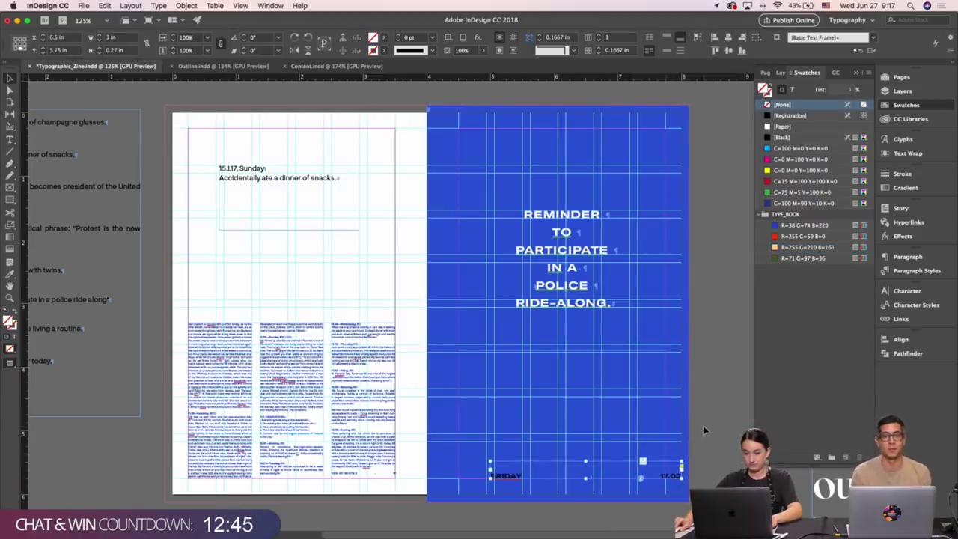
click(536, 477)
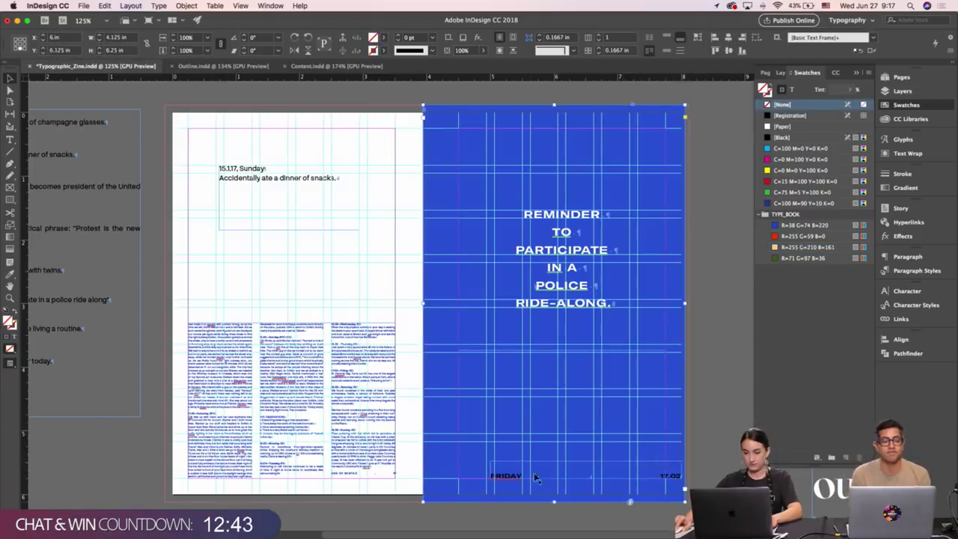
click(536, 477)
drag(524, 473, 528, 473)
key(super+shift+a)
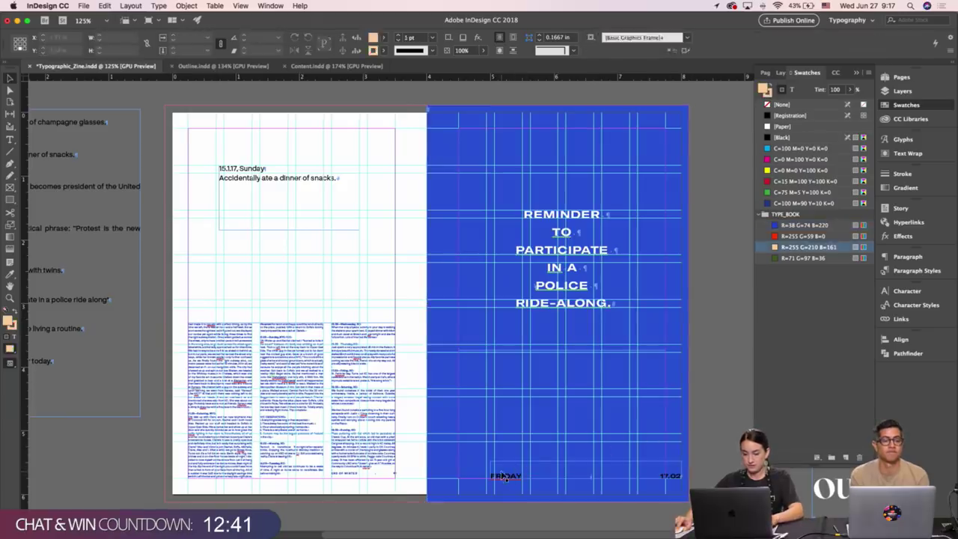
Copy the "FRIDAY 17.02" text into a new wide text frame on the pasteboard below the blue page.
double_click(503, 476)
key(super+a)
key(super+c)
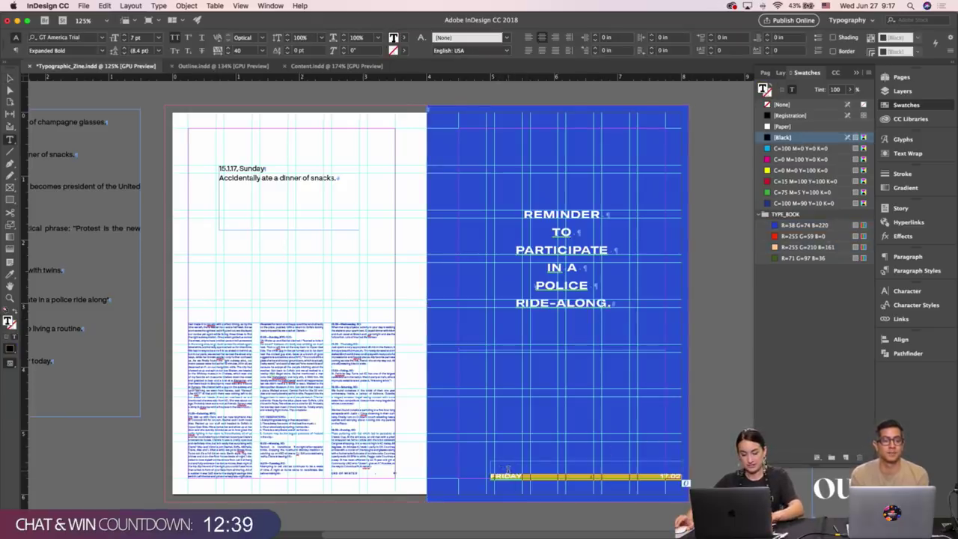
key(Escape)
scroll(541, 446, right, 4)
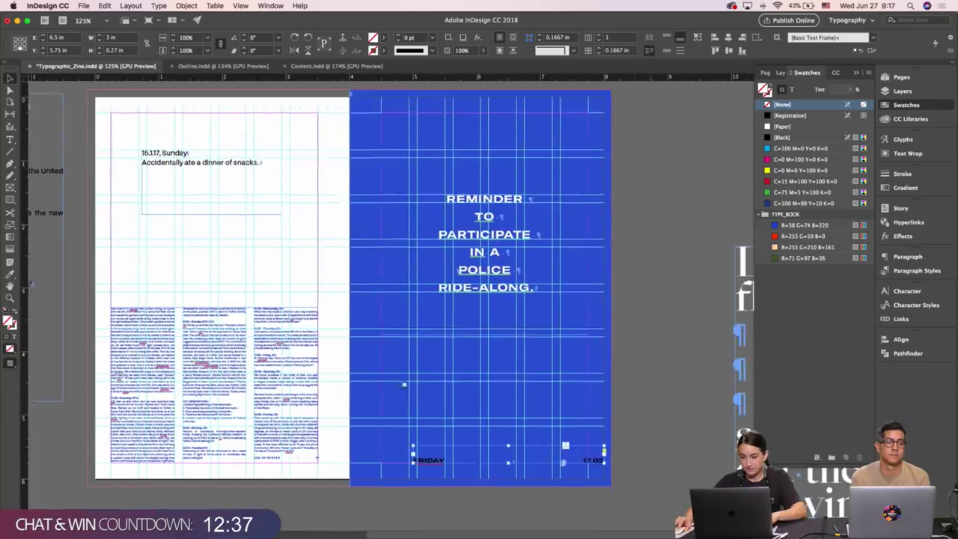
scroll(542, 448, down, 5)
click(406, 423)
key(t)
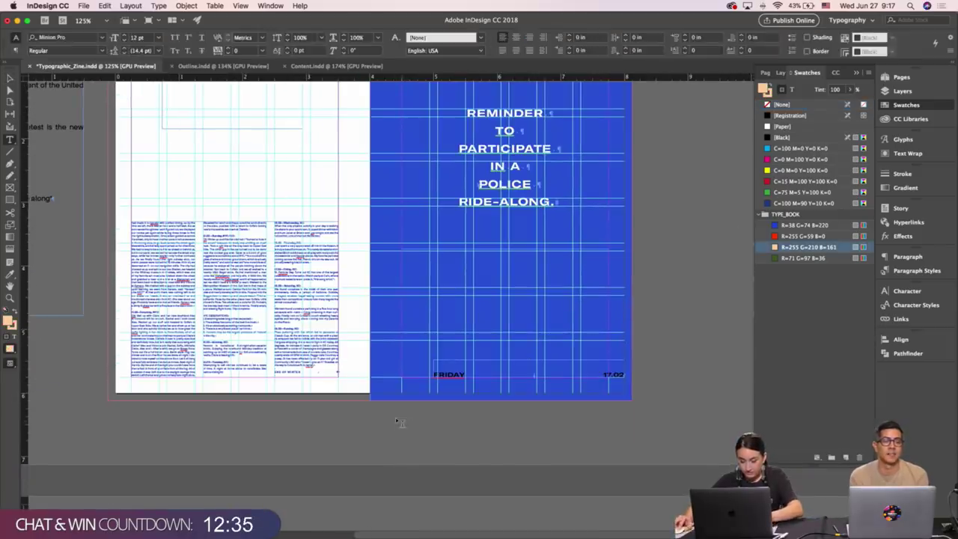
drag(377, 413, 681, 455)
key(super+v)
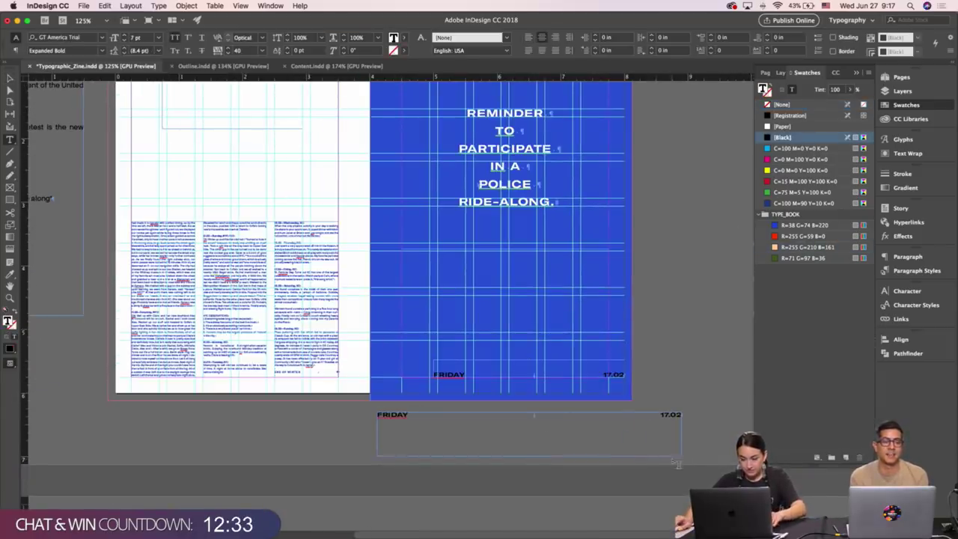
Delete the original "FRIDAY 17.02" frame from the foot of the blue page.
key(Escape)
click(591, 376)
key(Delete)
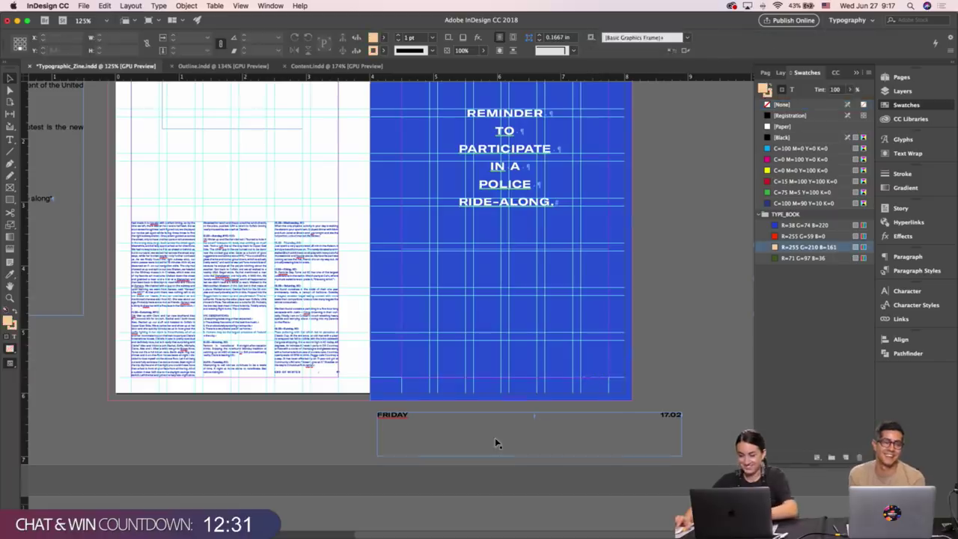
Move the new date frame onto the foot of the blue page and resize it to 3.25 in by 0.45 in within the margins.
click(553, 455)
drag(554, 459, 503, 356)
drag(708, 331, 610, 349)
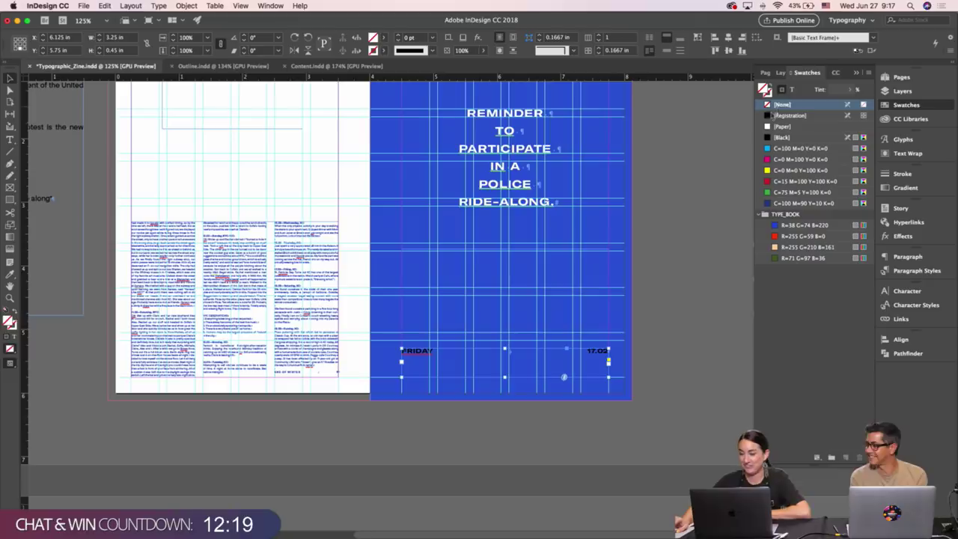
Align the "FRIDAY 17.02" text to the bottom of its frame, color it Paper, and preview the spread.
click(792, 90)
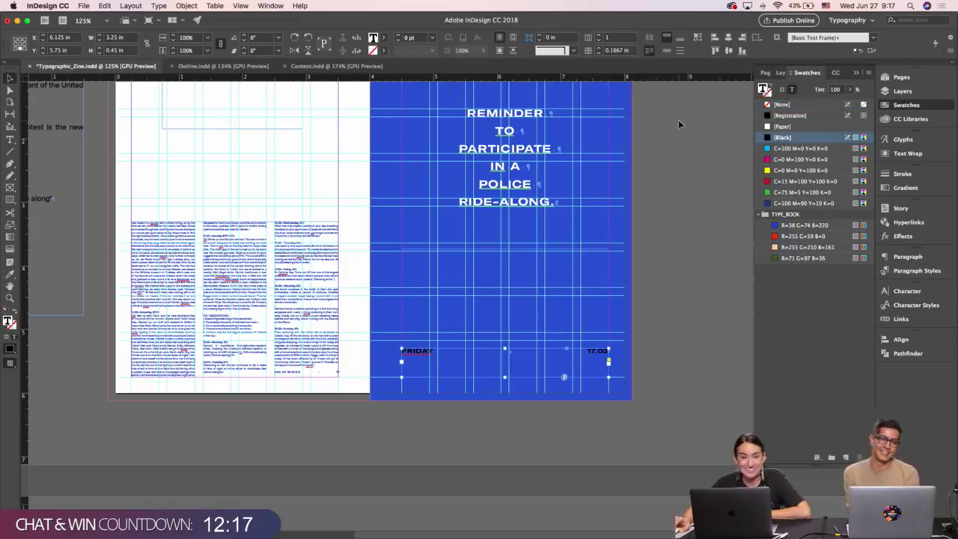
click(679, 38)
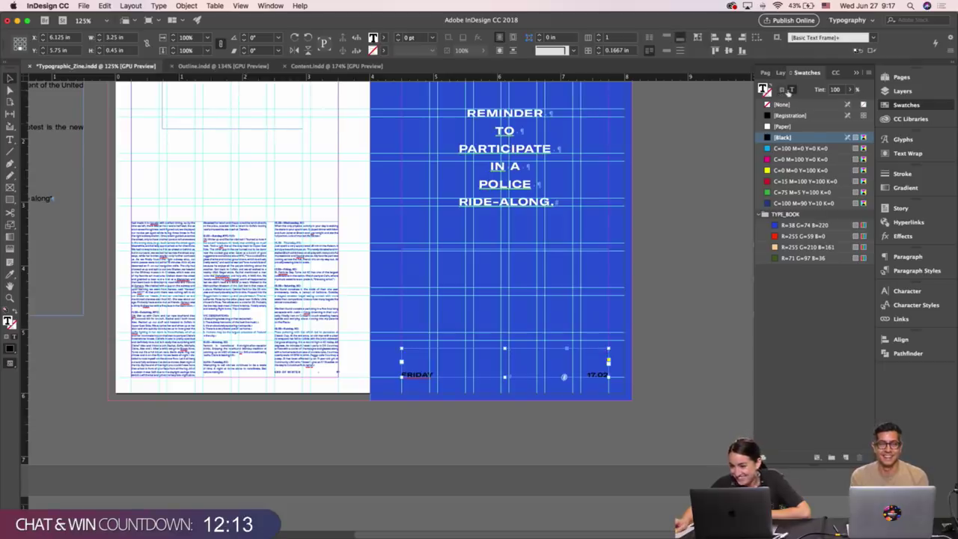
click(783, 126)
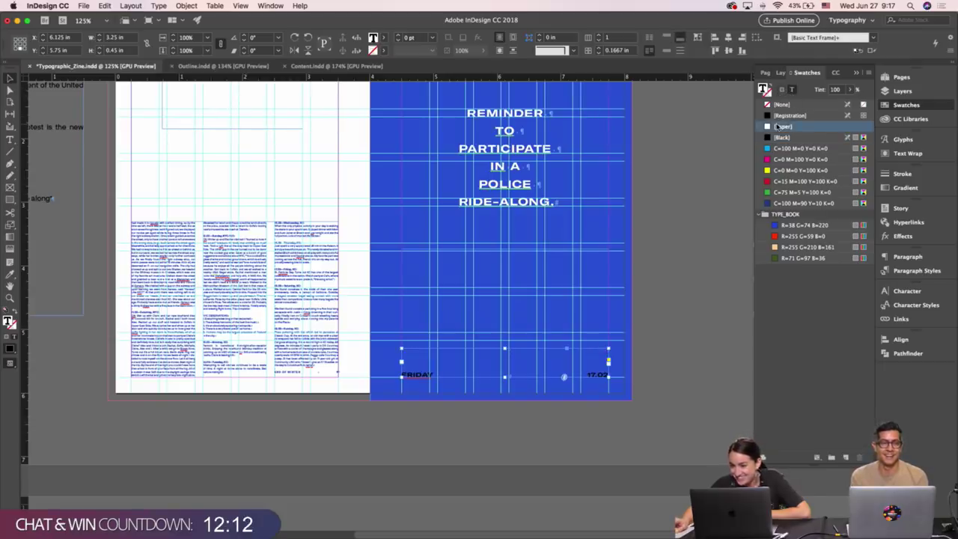
click(665, 182)
key(w)
scroll(666, 187, up, 5)
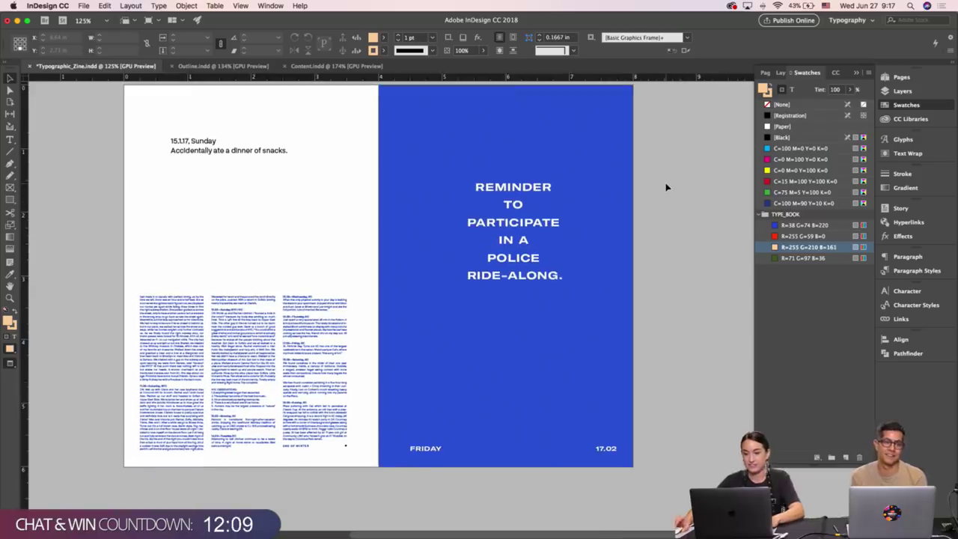
Draw a 0.25 in horizontal line above "REMINDER" with no fill and a 2 pt Paper stroke.
key(w)
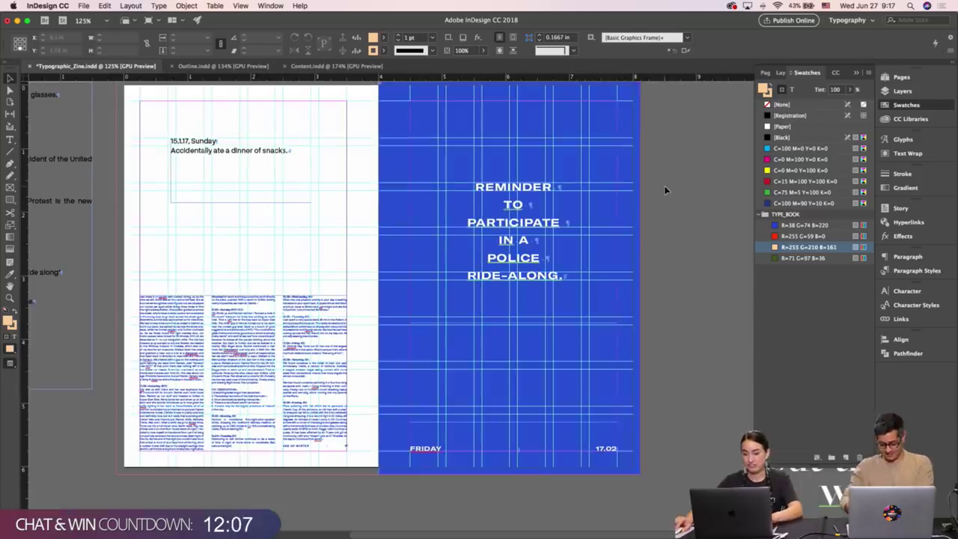
key(backslash)
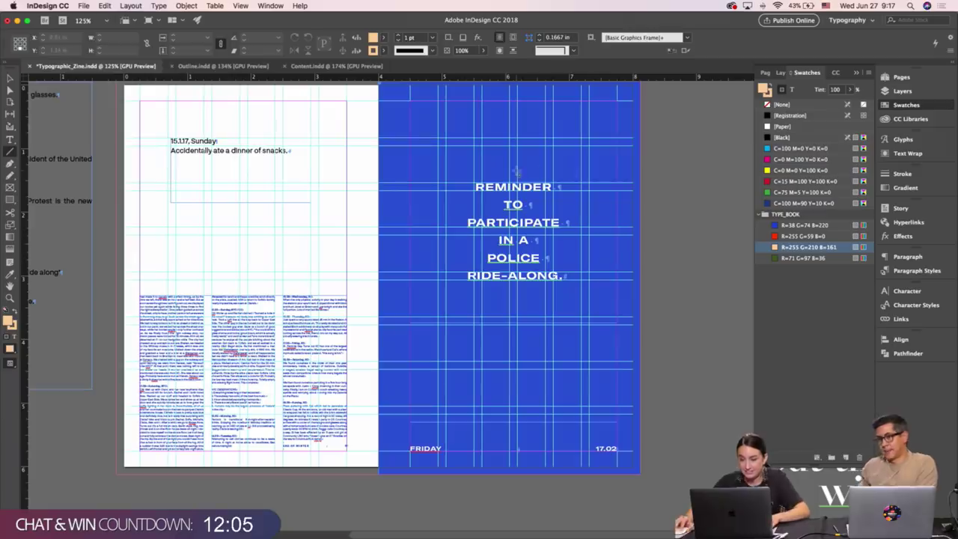
drag(506, 170, 527, 170)
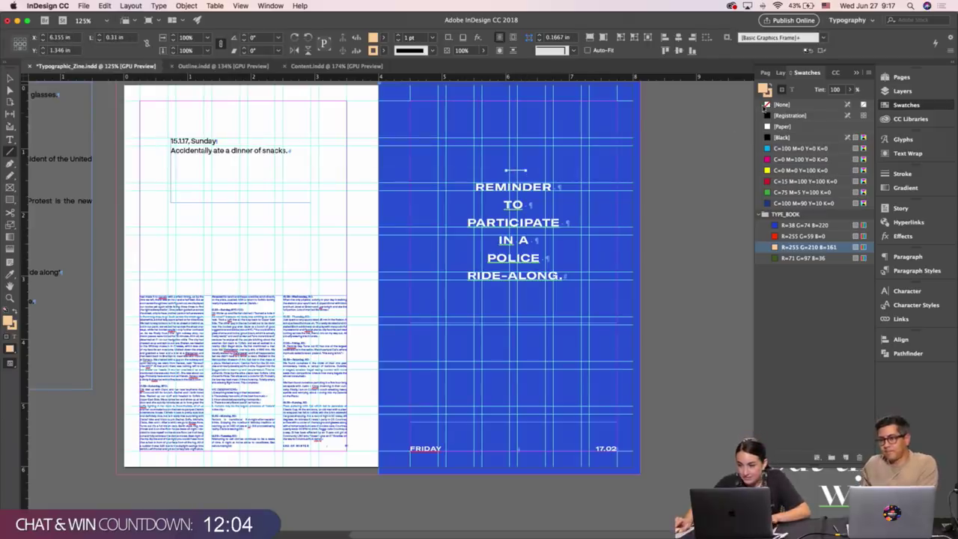
click(768, 104)
click(783, 126)
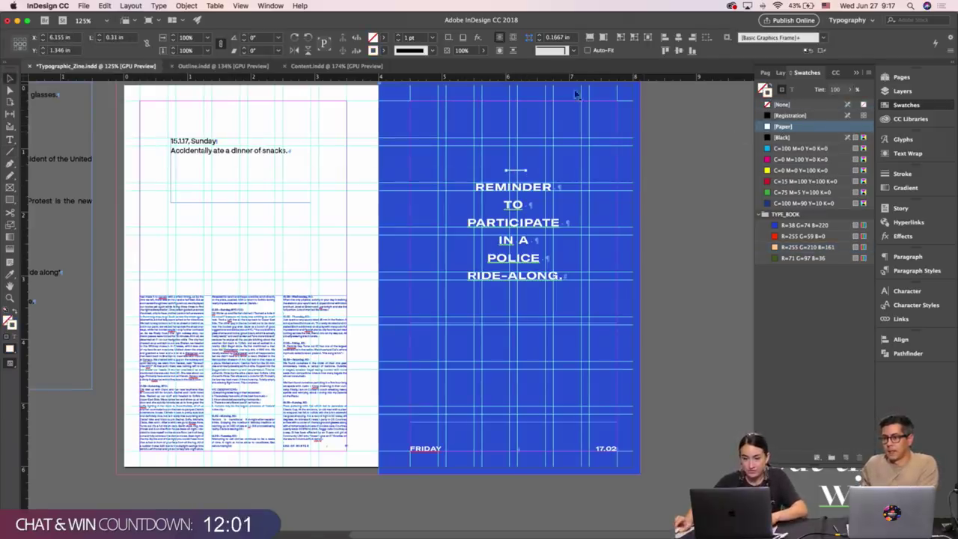
click(398, 35)
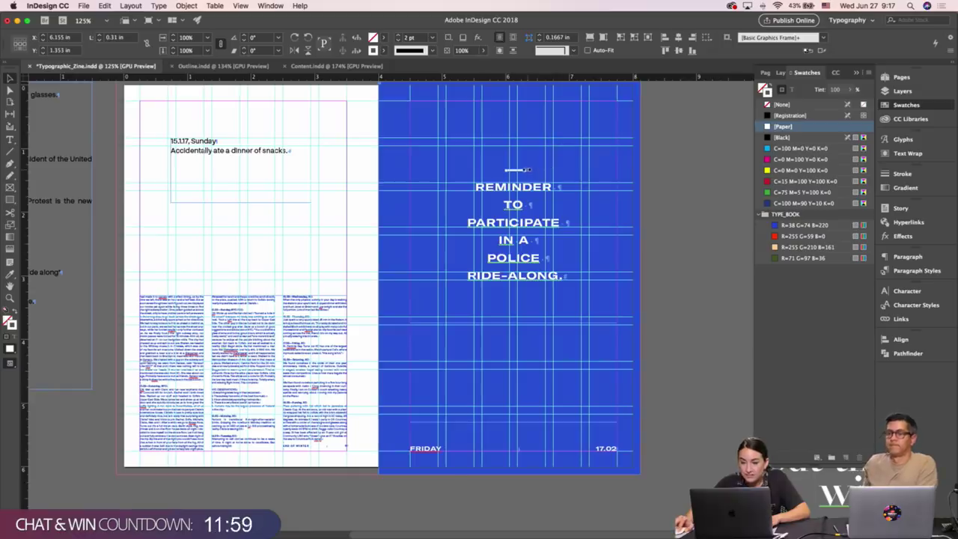
click(98, 41)
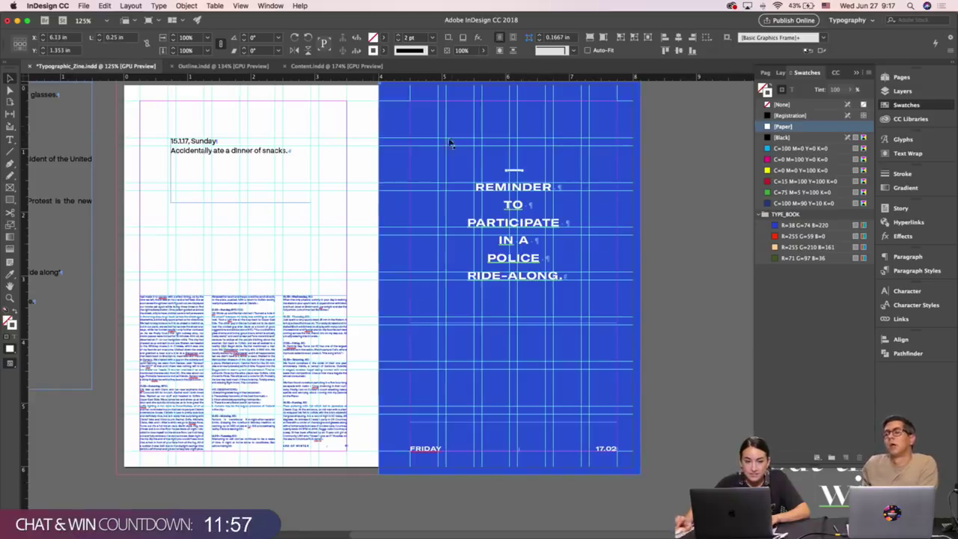
Move the short accent line up to the horizontal guide higher above "REMINDER" and preview the spread.
drag(515, 171, 522, 147)
click(648, 157)
key(w)
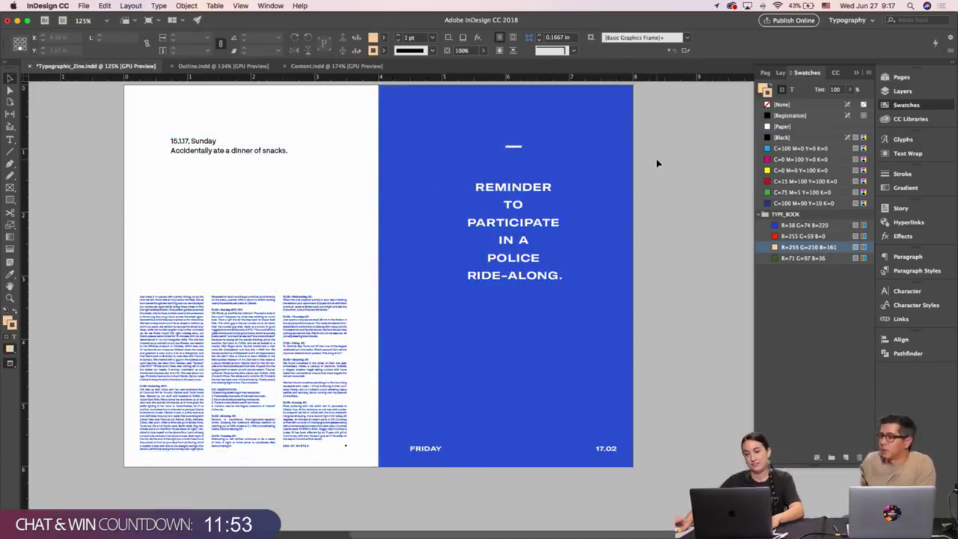
key(w)
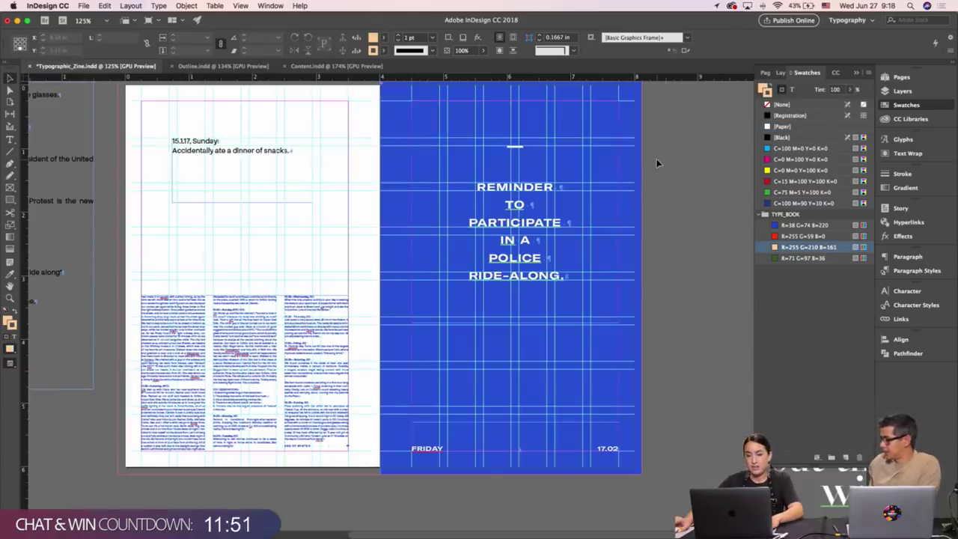
Duplicate the accent line below "RIDE-ALONG." at about Y 3.78 in, centered under the quote, and preview the spread.
drag(521, 152, 535, 329)
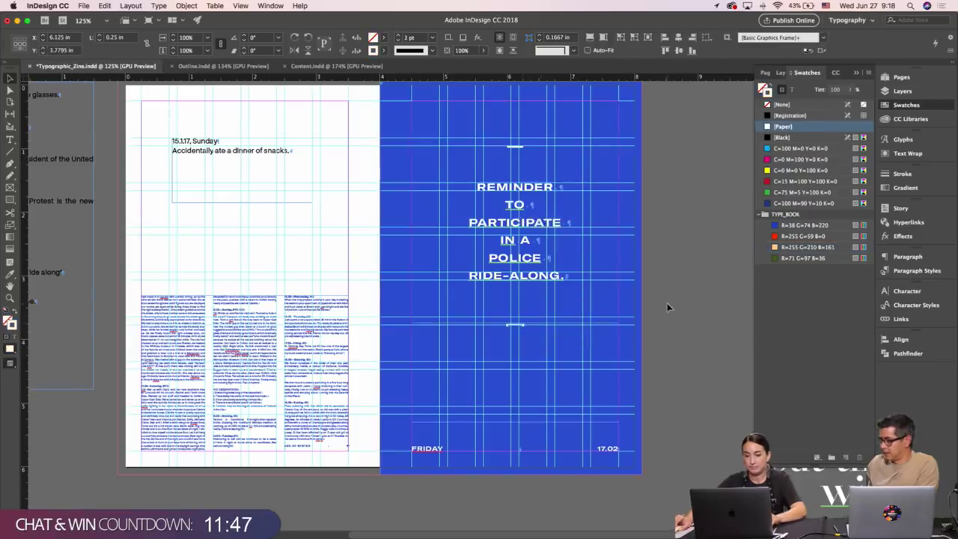
key(w)
click(661, 301)
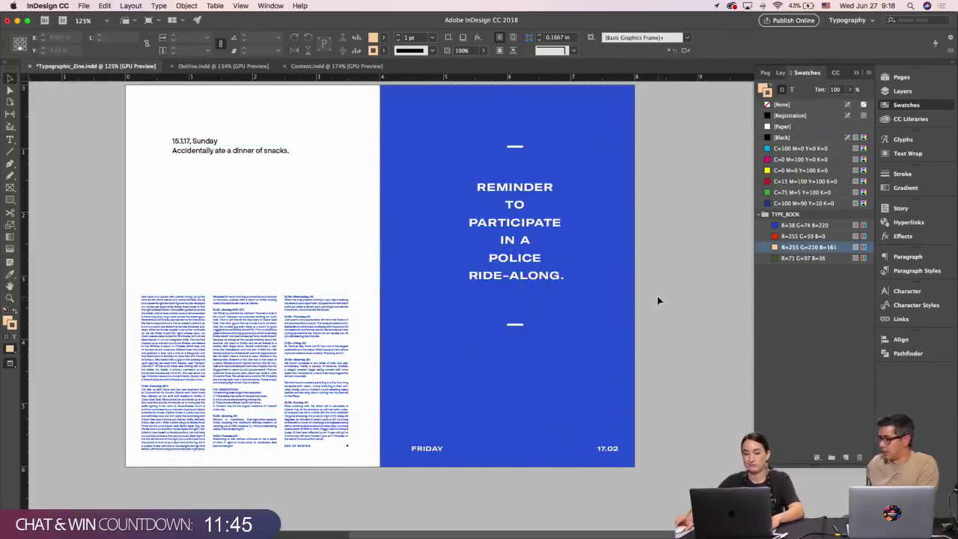
key(w)
Color all the text in the "15.1.17, Sunday" frame with the blue R=38 G=74 B=220 swatch.
double_click(199, 165)
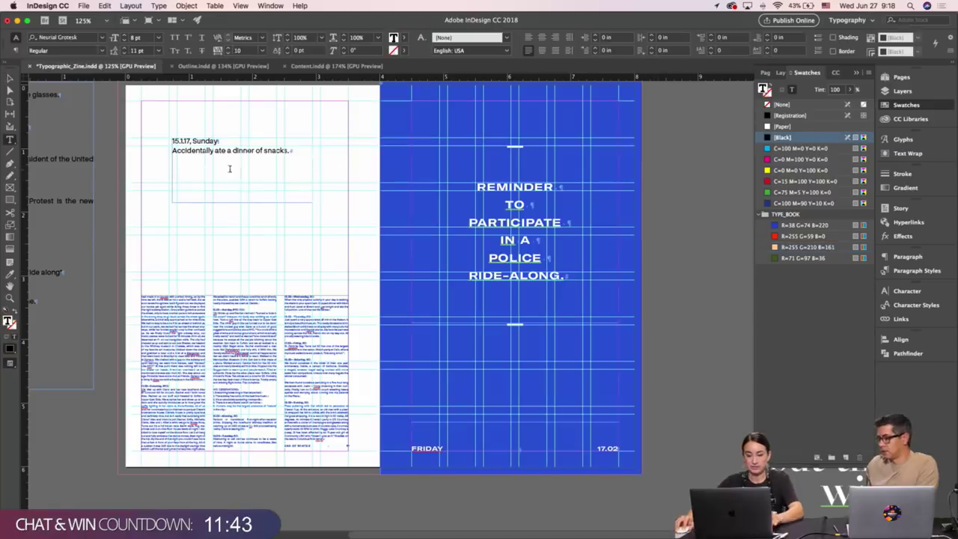
key(super+a)
scroll(295, 225, left, 5)
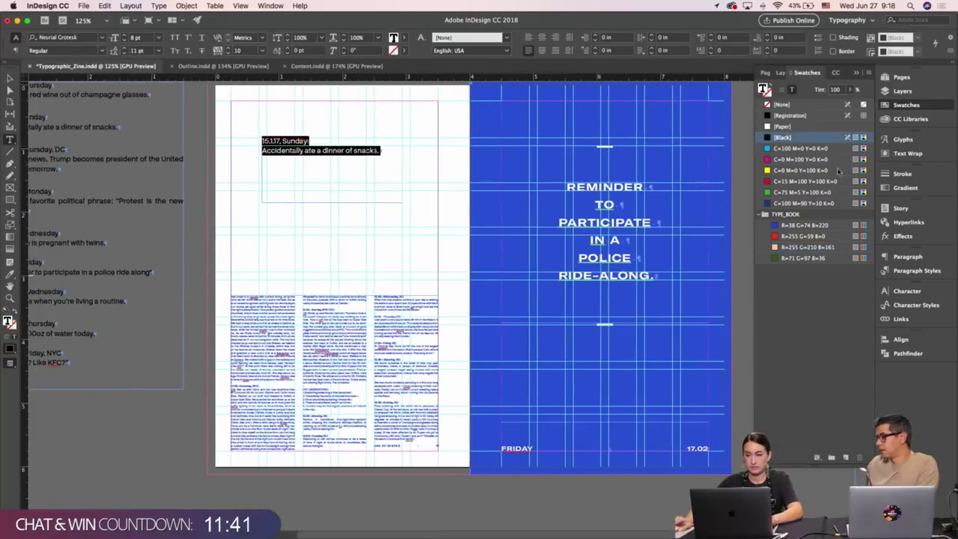
click(776, 225)
key(Escape)
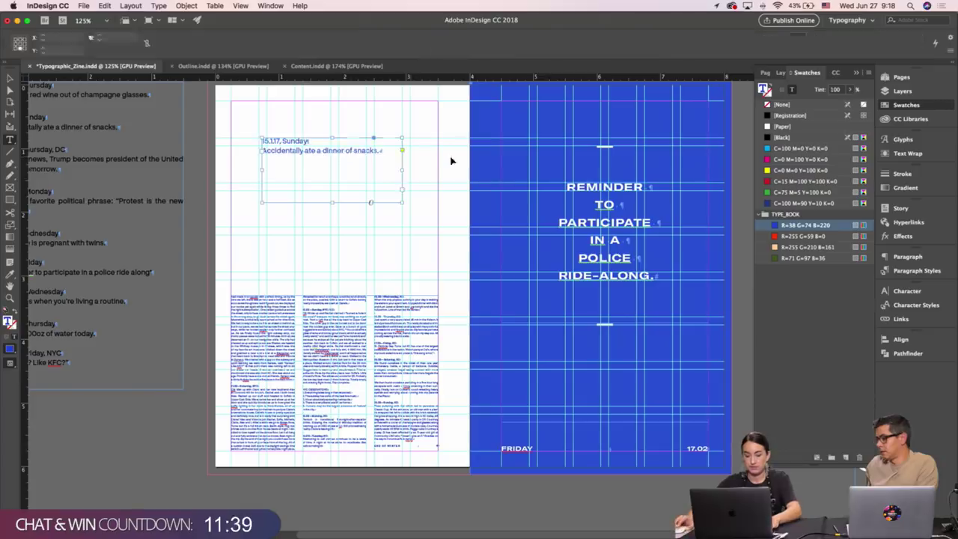
click(452, 160)
drag(442, 165, 385, 170)
click(807, 246)
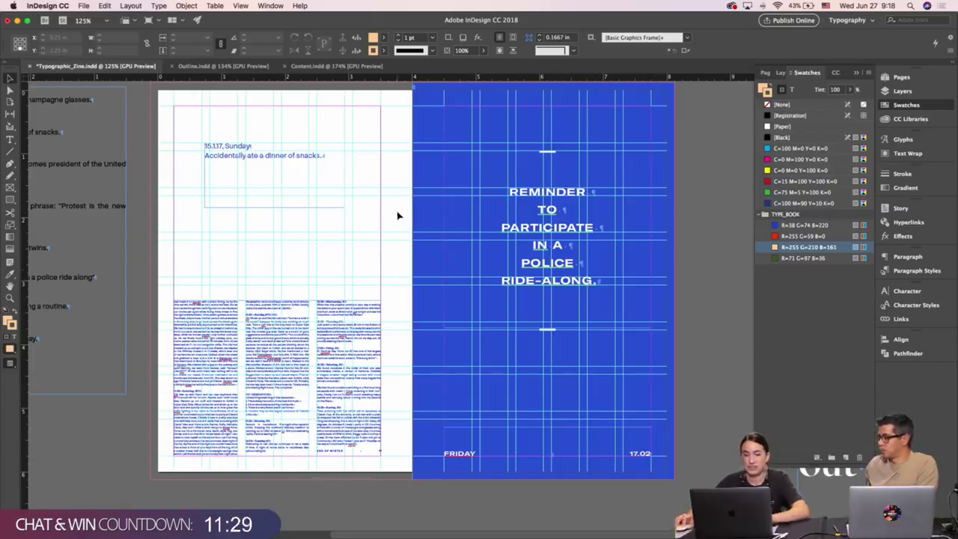
Set the sentence "Accidentally ate a dinner of snacks." in SangBleu Empire Medium and color it Black.
double_click(274, 175)
key(super+a)
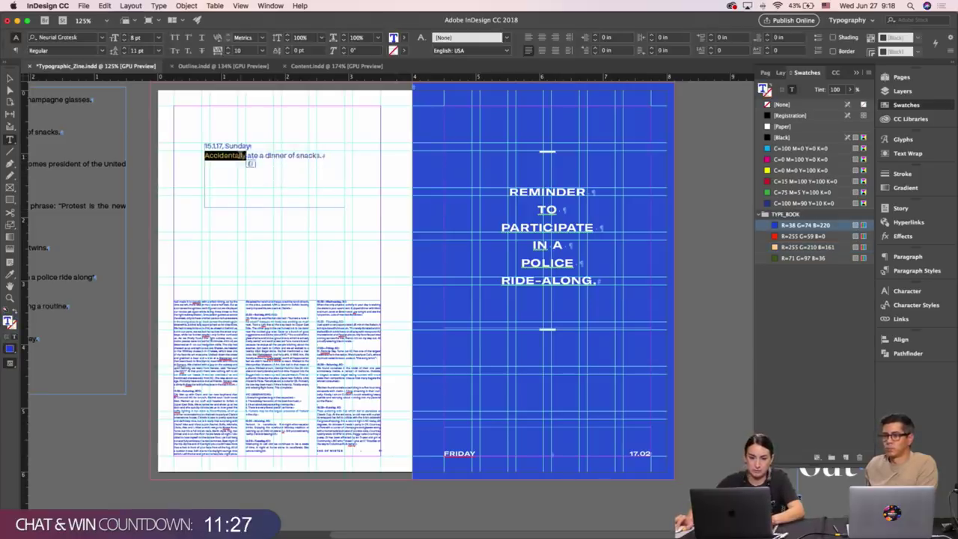
triple_click(241, 156)
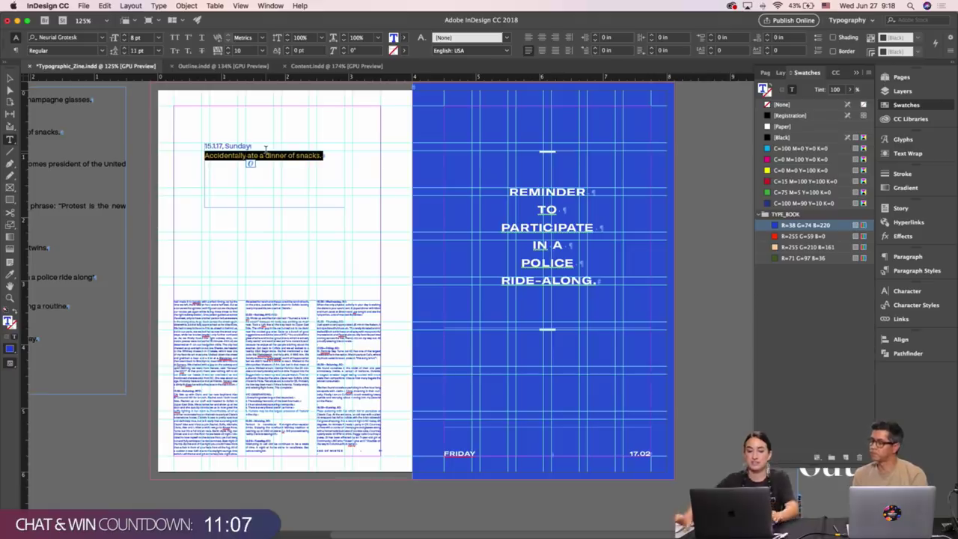
drag(78, 38, 59, 39)
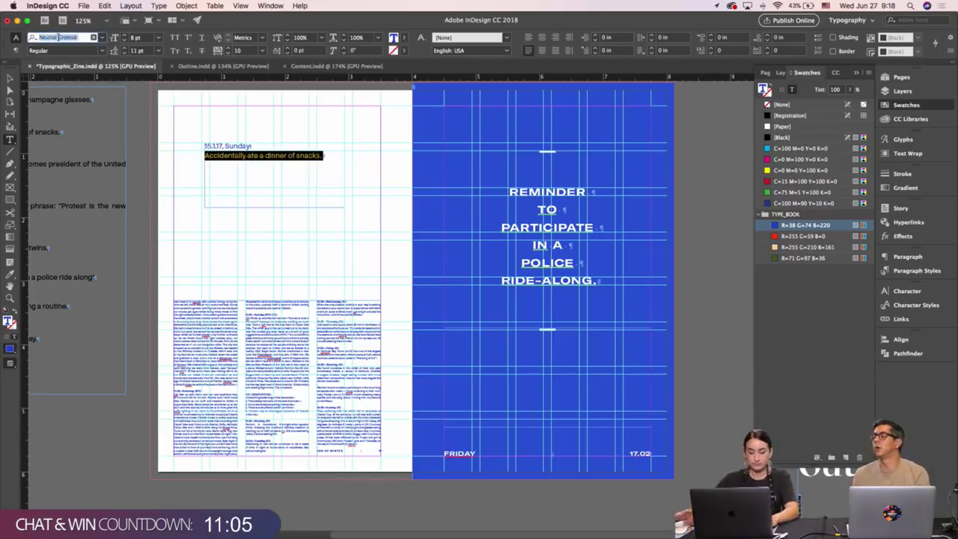
text(sang)
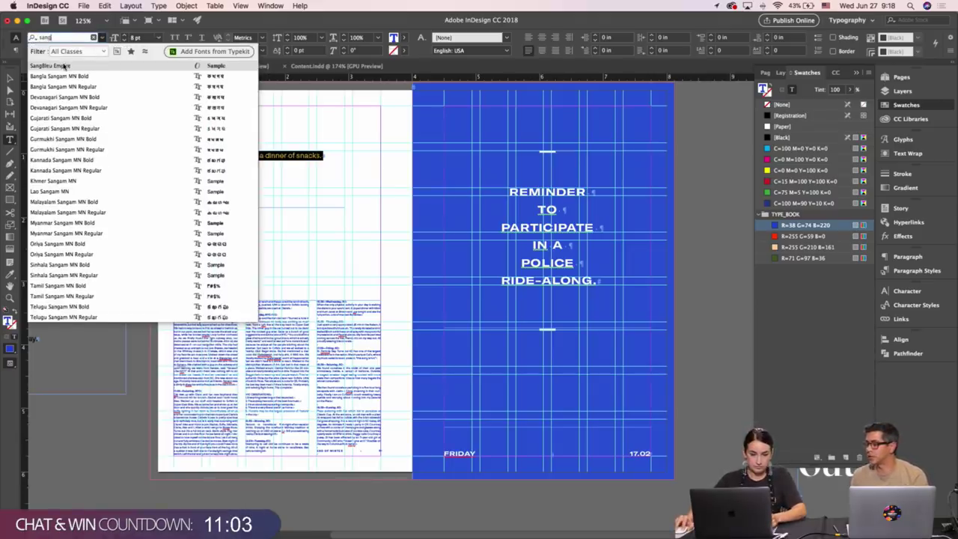
click(64, 66)
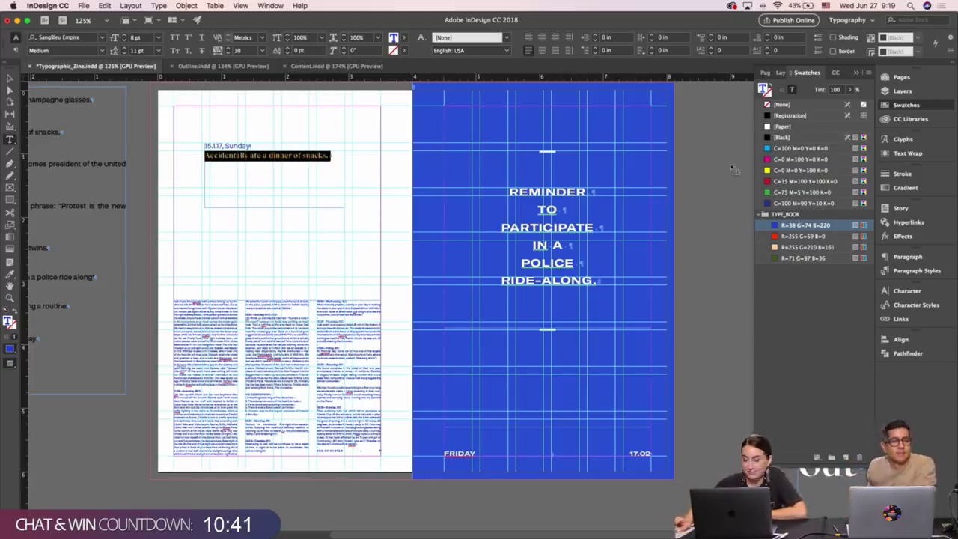
click(784, 139)
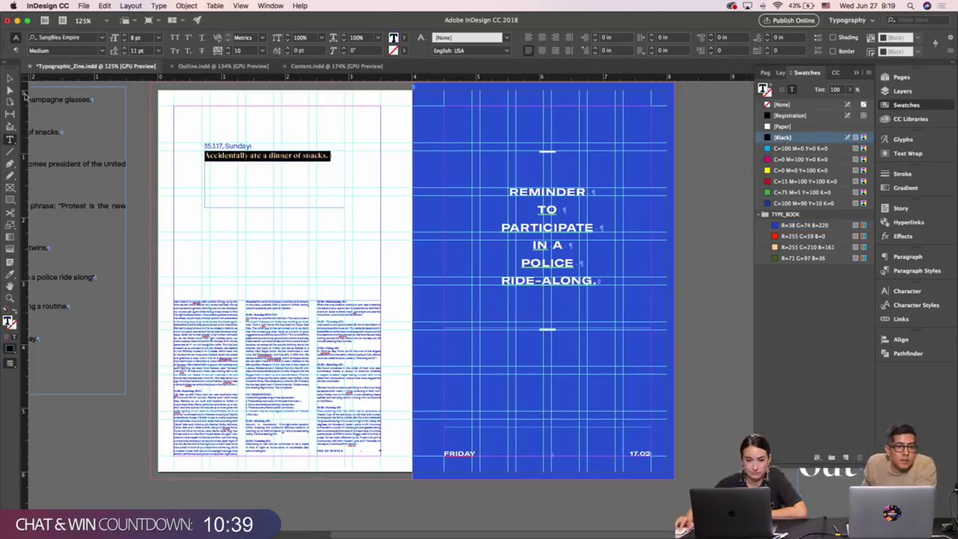
Move the "15.1.17, Sunday" text frame down and over to the left margin of the white page.
click(10, 78)
drag(232, 159, 195, 201)
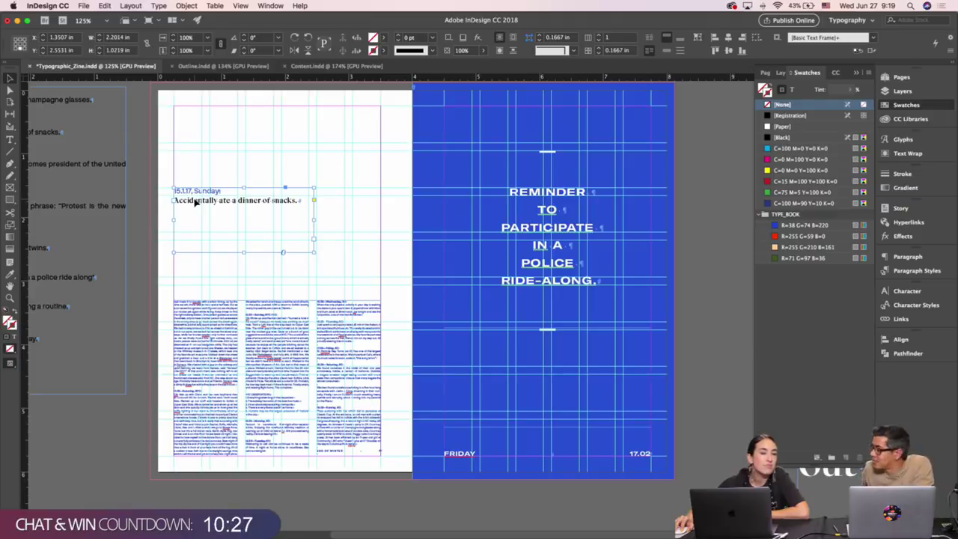
click(385, 177)
scroll(389, 180, down, 1)
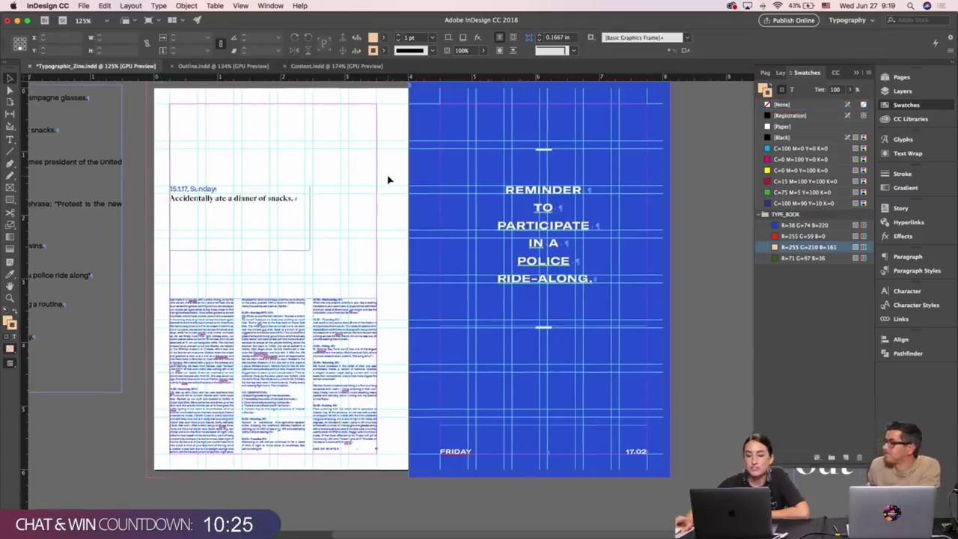
scroll(389, 180, up, 1)
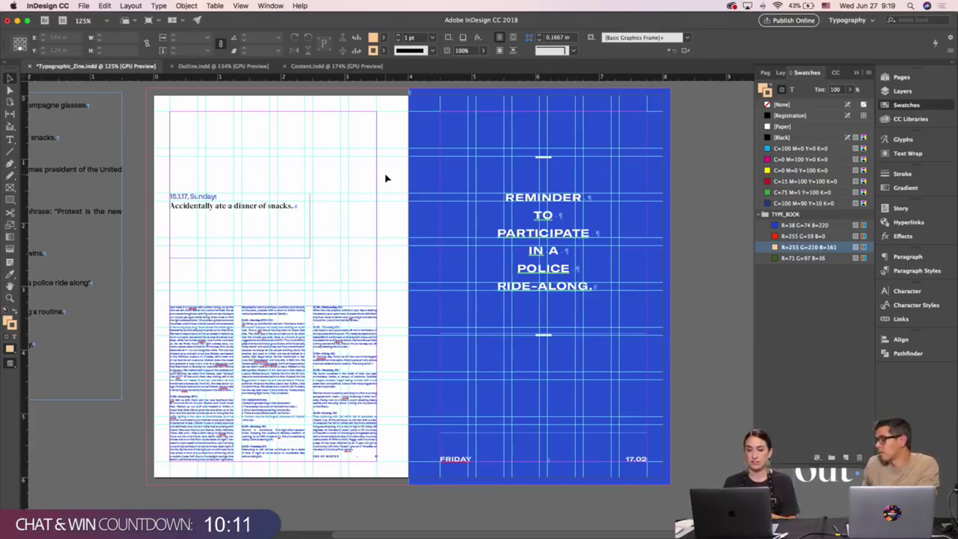
scroll(397, 175, left, 2)
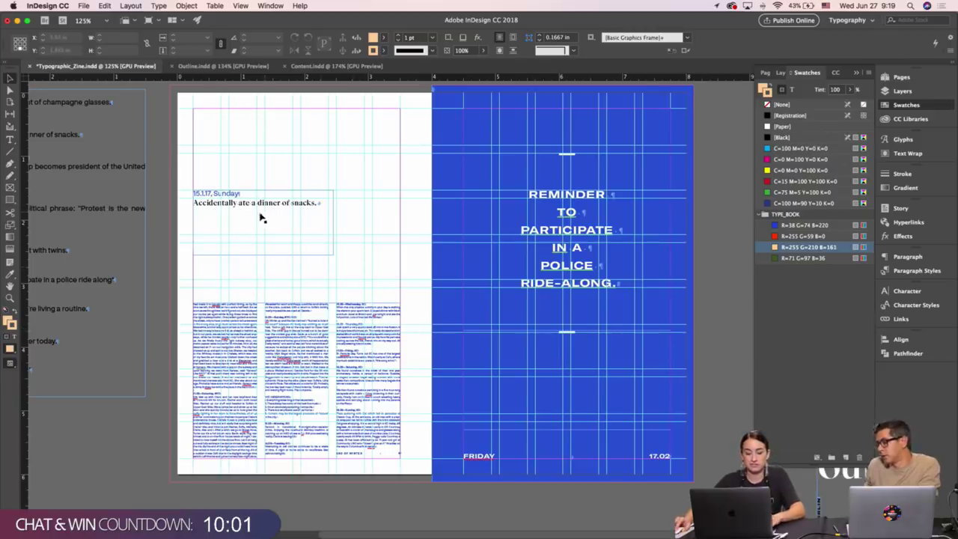
Preview the spread and widen the "15.1.17, Sunday" text frame to 2.25 in.
key(w)
scroll(370, 226, right, 1)
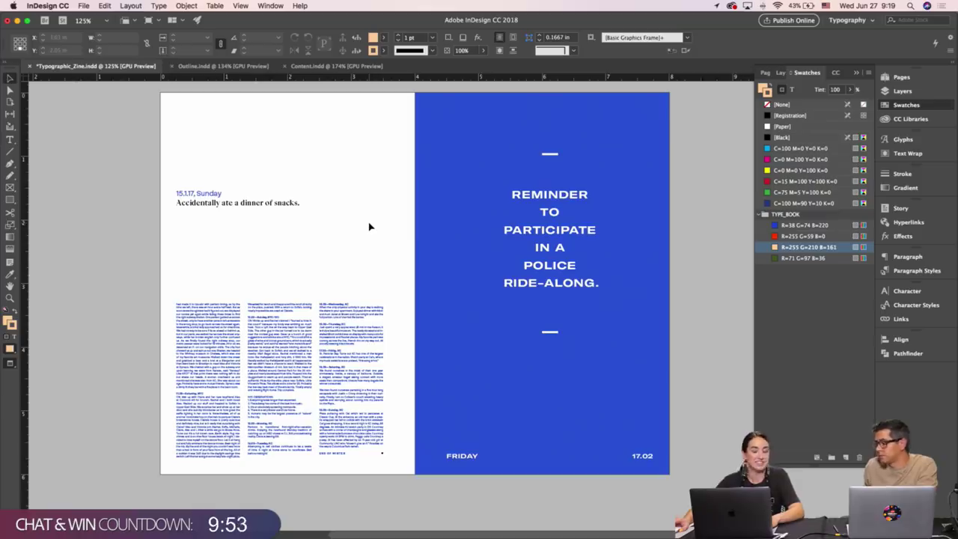
key(w)
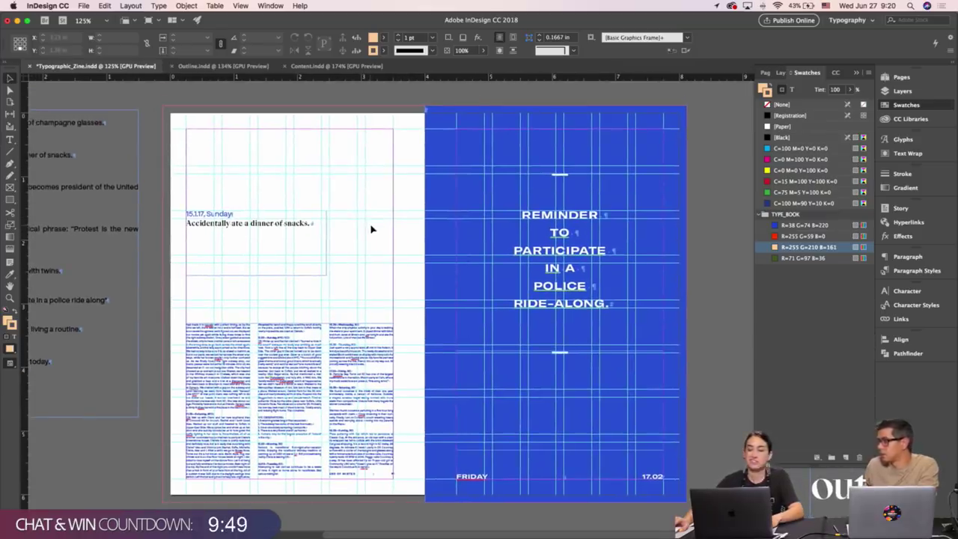
click(327, 241)
key(w)
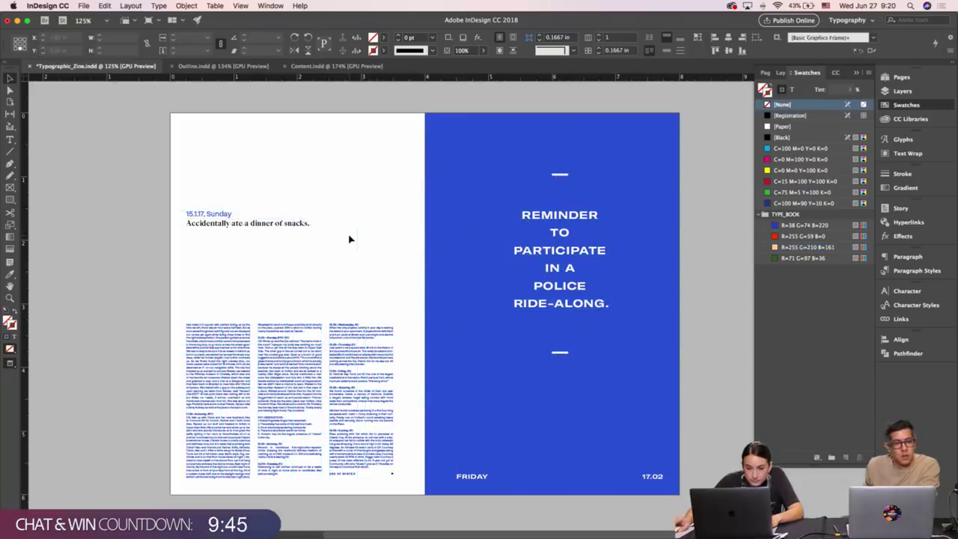
Change the font of the "15.1.17, Sunday" date line to GT America Trial Expanded Bold.
double_click(196, 215)
triple_click(196, 214)
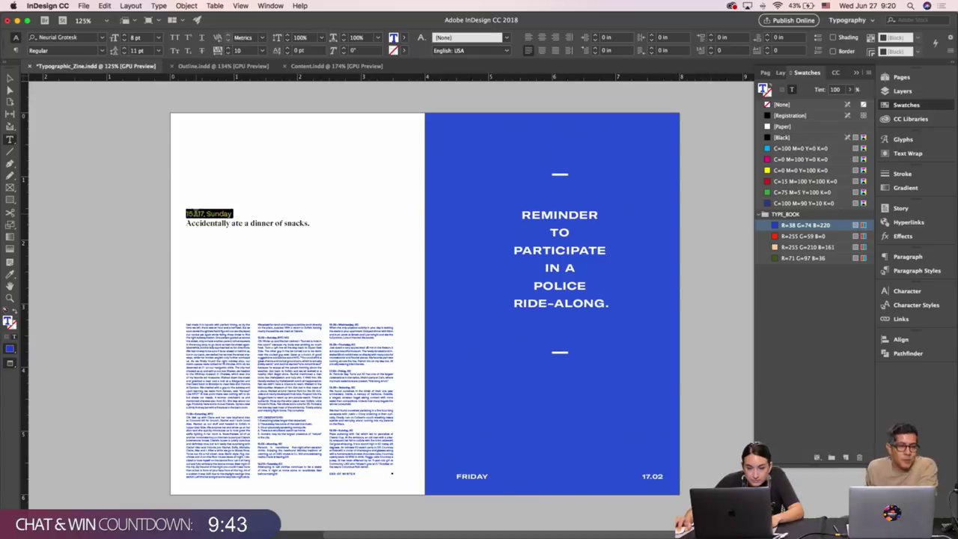
click(69, 37)
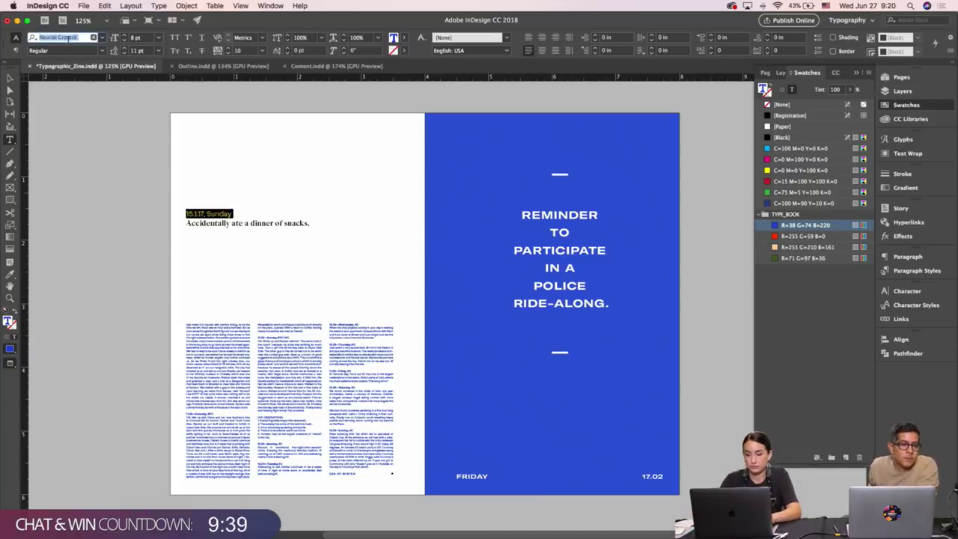
text(ameri)
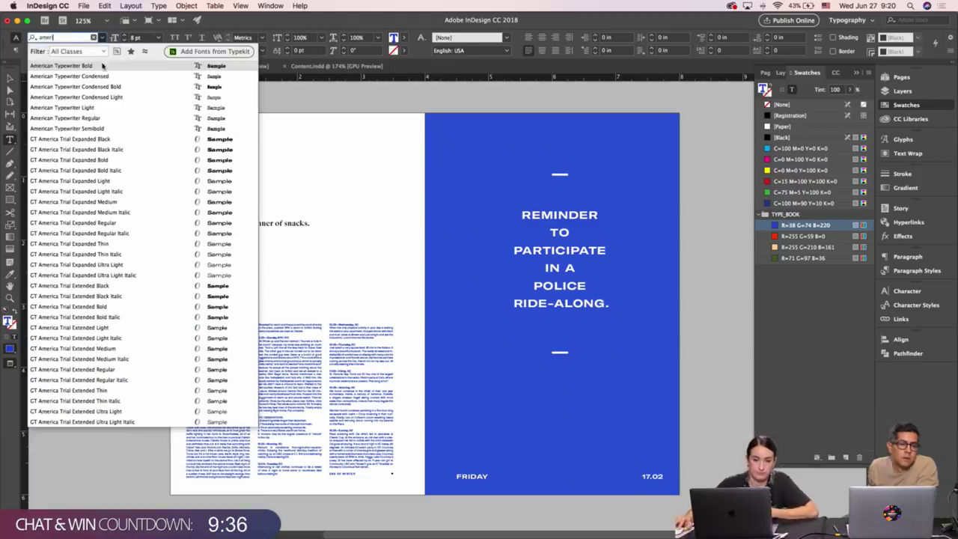
click(124, 159)
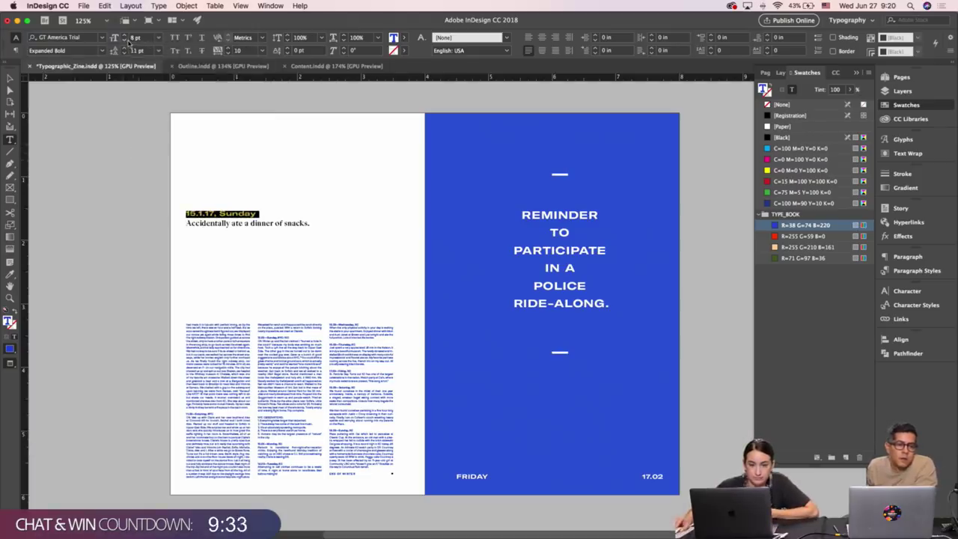
Format the "15.1.17, Sunday" date line as 5 pt all caps with optical kerning and 200 tracking.
click(124, 42)
click(124, 42)
click(125, 42)
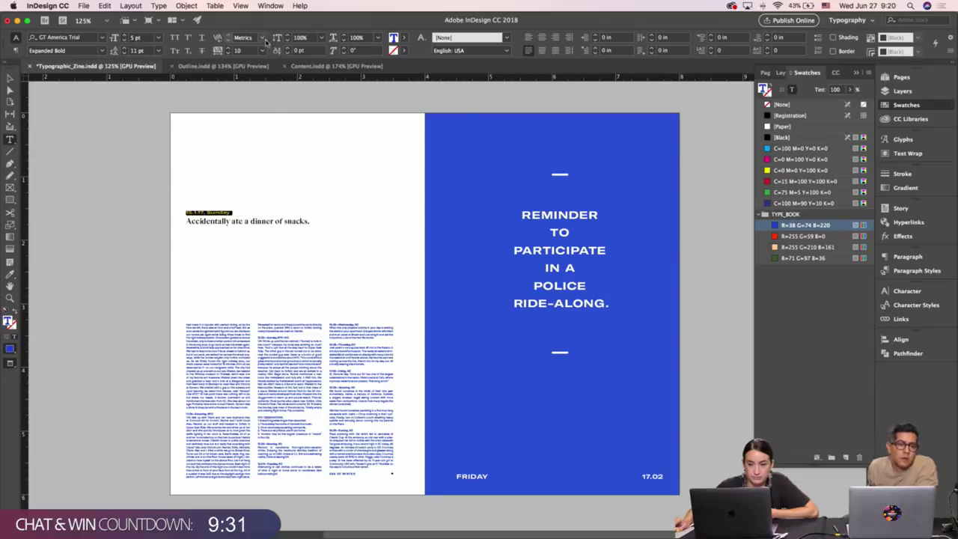
click(262, 38)
click(262, 48)
click(263, 50)
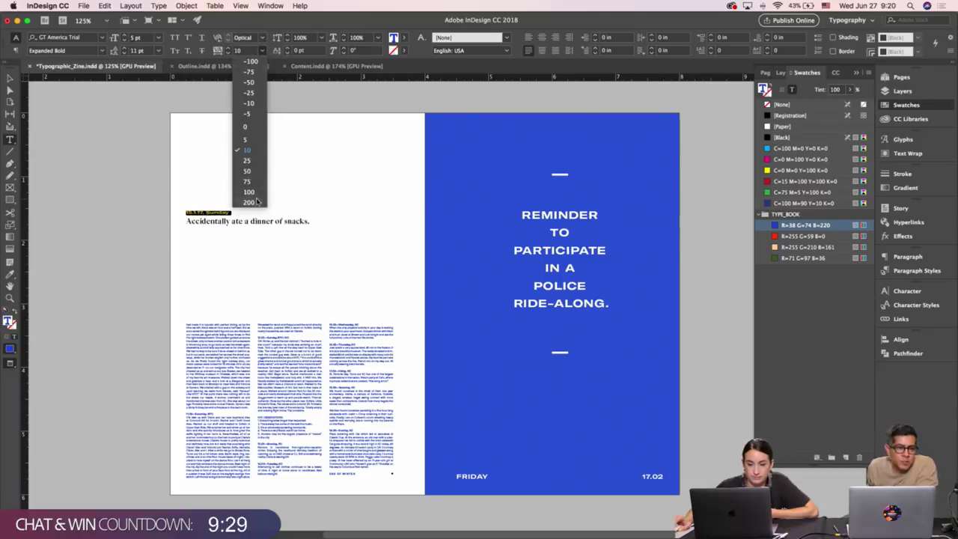
click(248, 202)
click(173, 37)
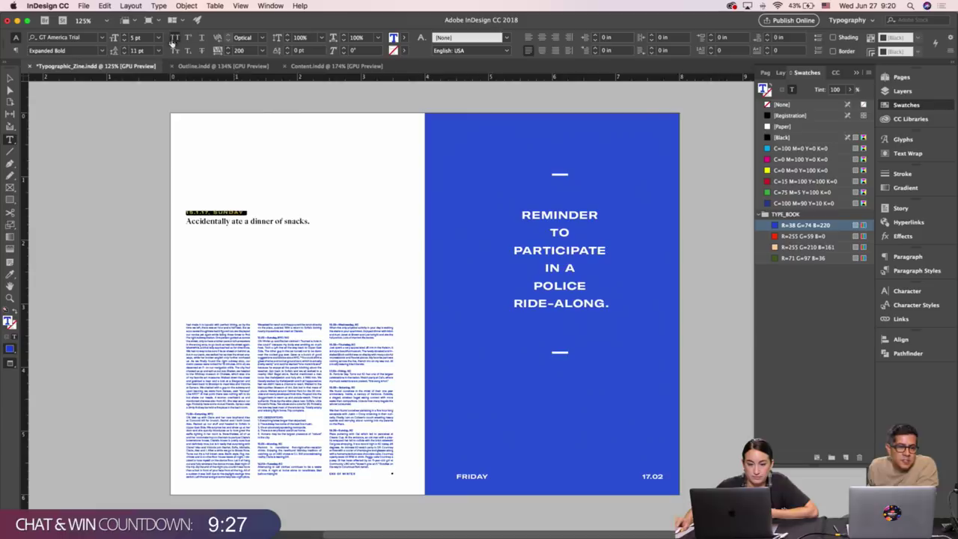
click(10, 79)
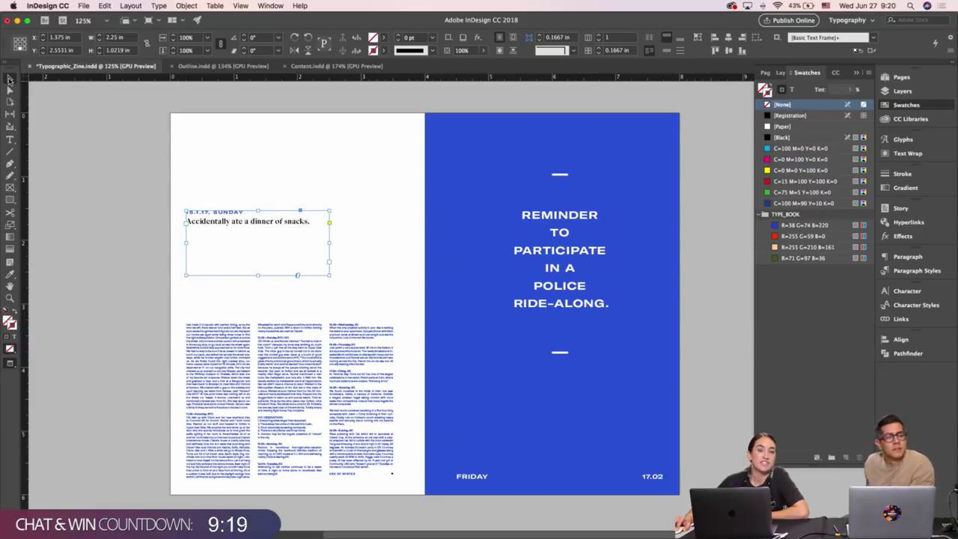
Reduce the tracking of the "15.1.17, SUNDAY" date line to 100 and deselect its frame.
double_click(223, 213)
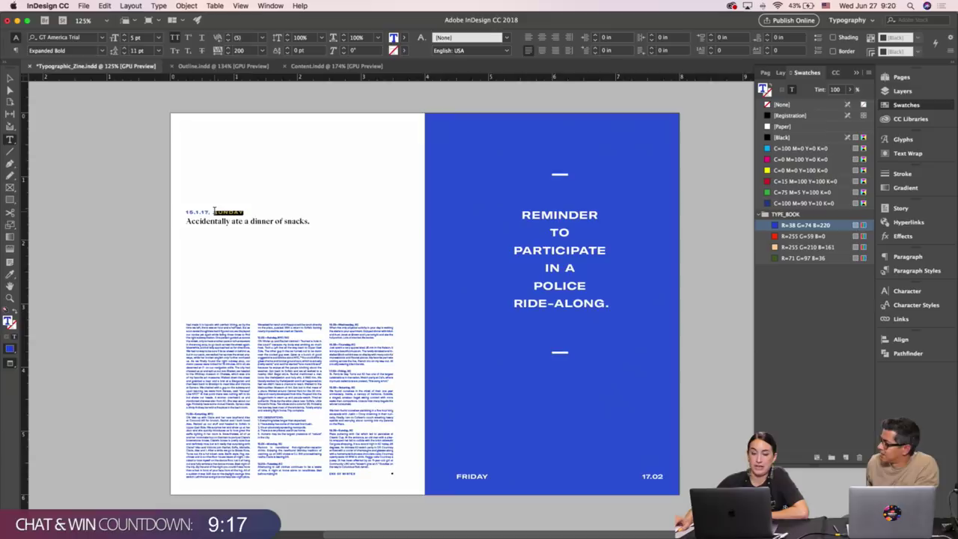
triple_click(214, 211)
click(261, 51)
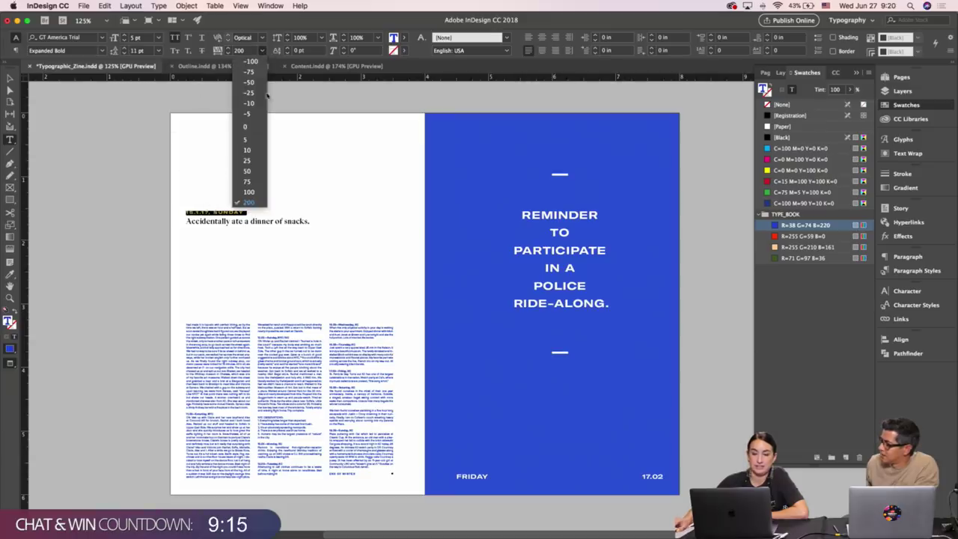
click(250, 192)
click(10, 77)
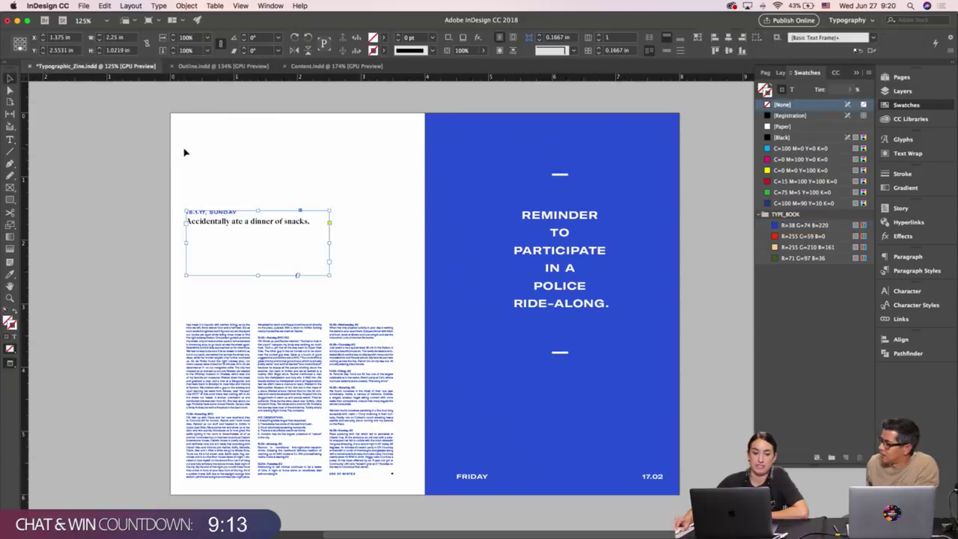
click(185, 153)
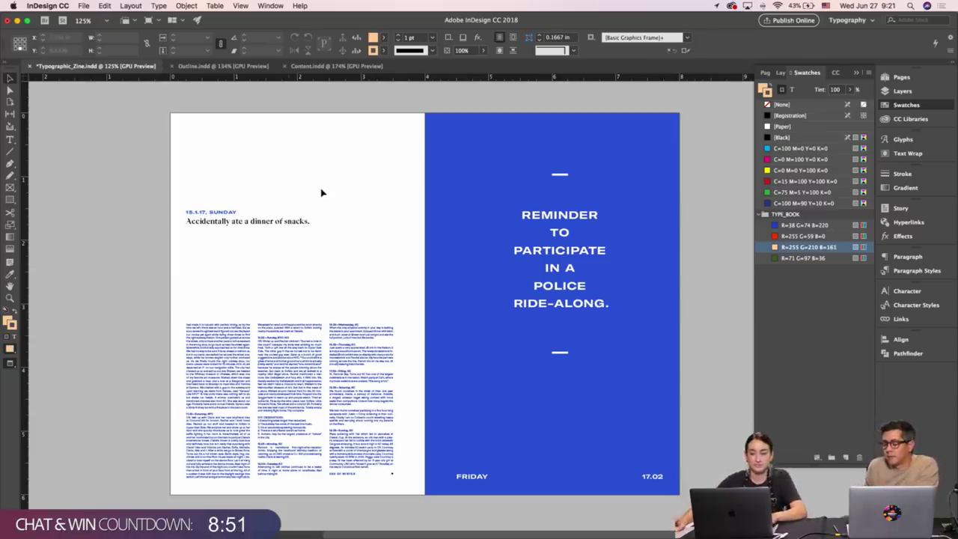
Replace the comma in the "15.1.17, SUNDAY" date line with a spaced en dash.
scroll(317, 179, down, 1)
click(247, 200)
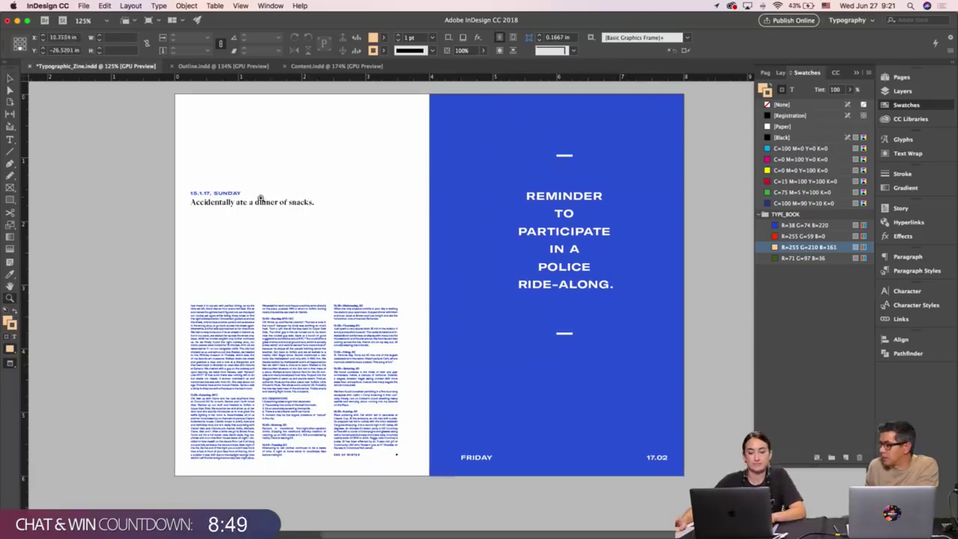
drag(352, 194, 373, 193)
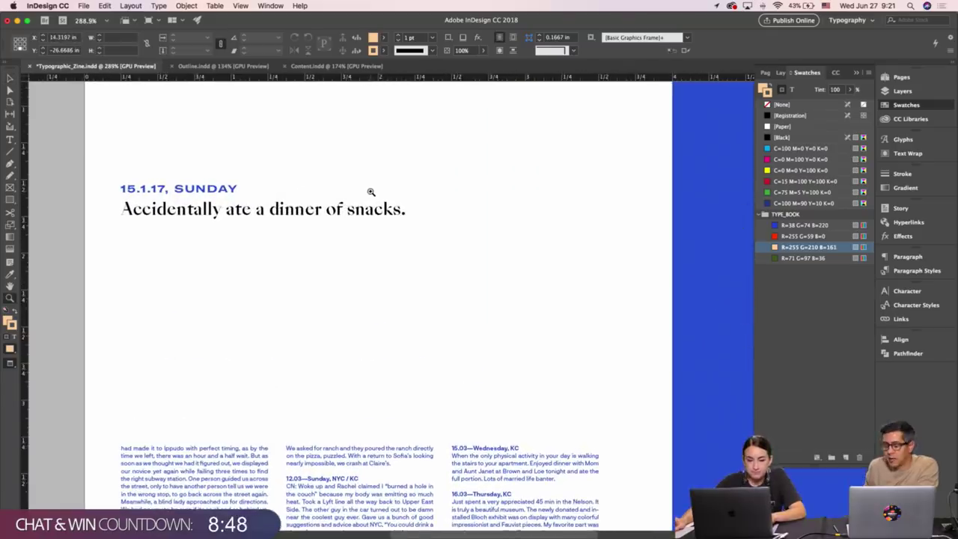
click(203, 199)
mouse_move(183, 200)
mouse_down()
mouse_move(222, 215)
mouse_move(198, 203)
mouse_up()
double_click(213, 211)
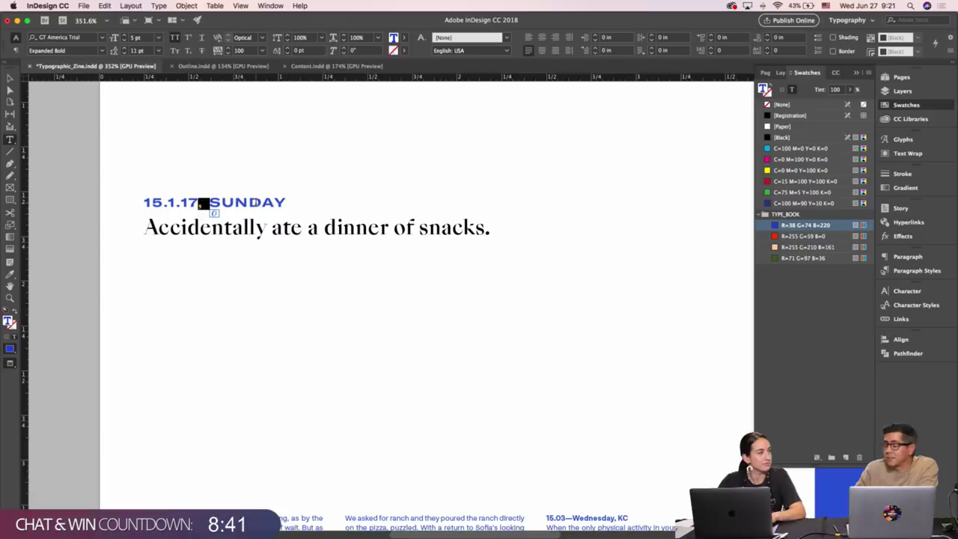
text(–)
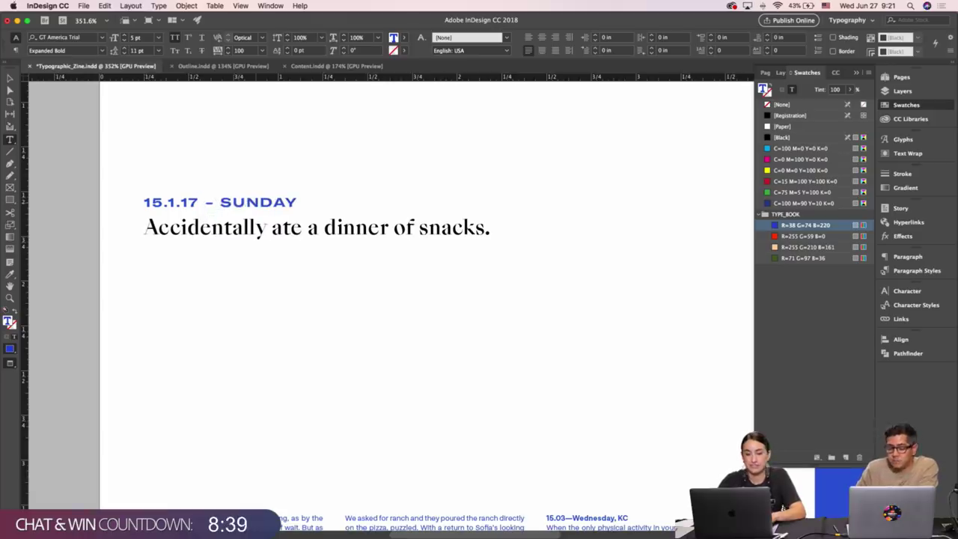
Remove the year from the date line and add a leading zero to the month so it reads "15.01 – SUNDAY".
click(199, 203)
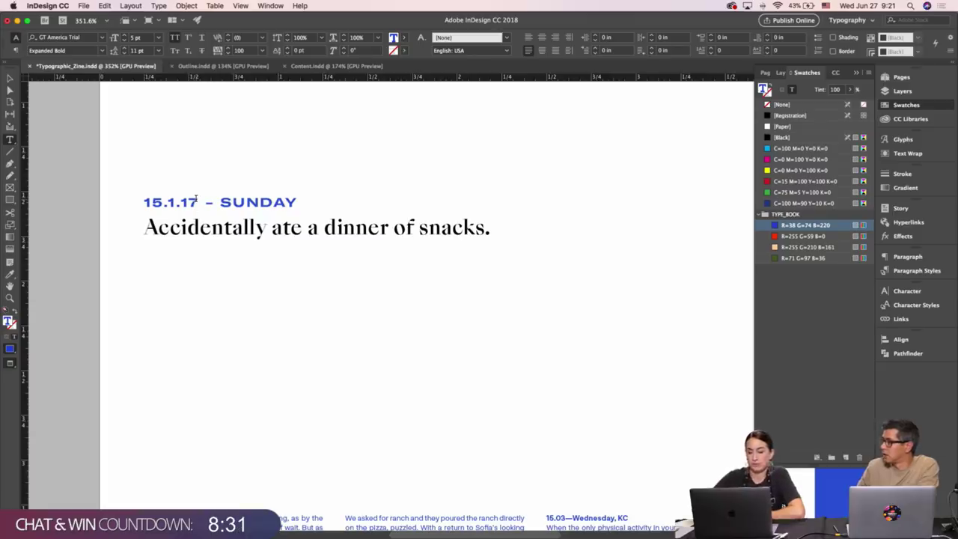
key(BackSpace)
key(BackSpace)
key(BackSpace)
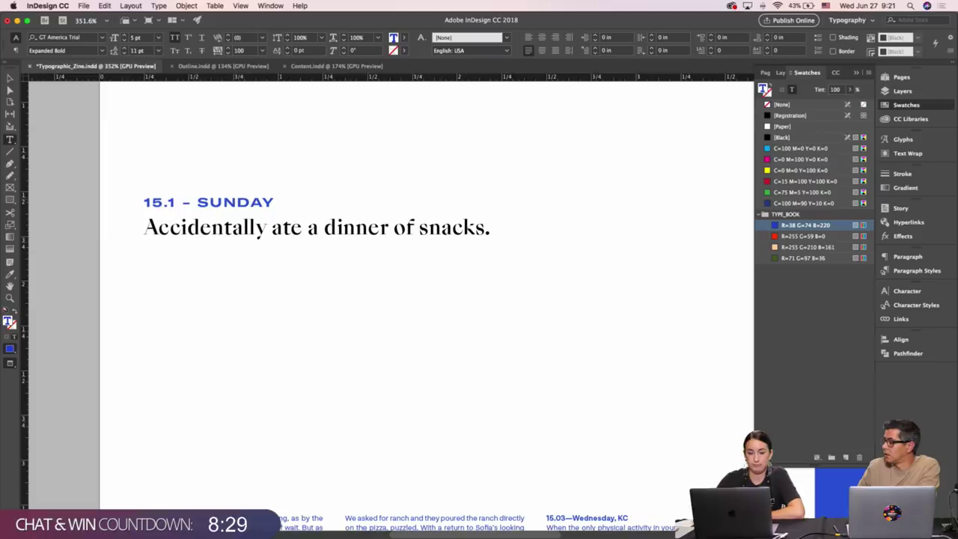
click(168, 203)
text(0)
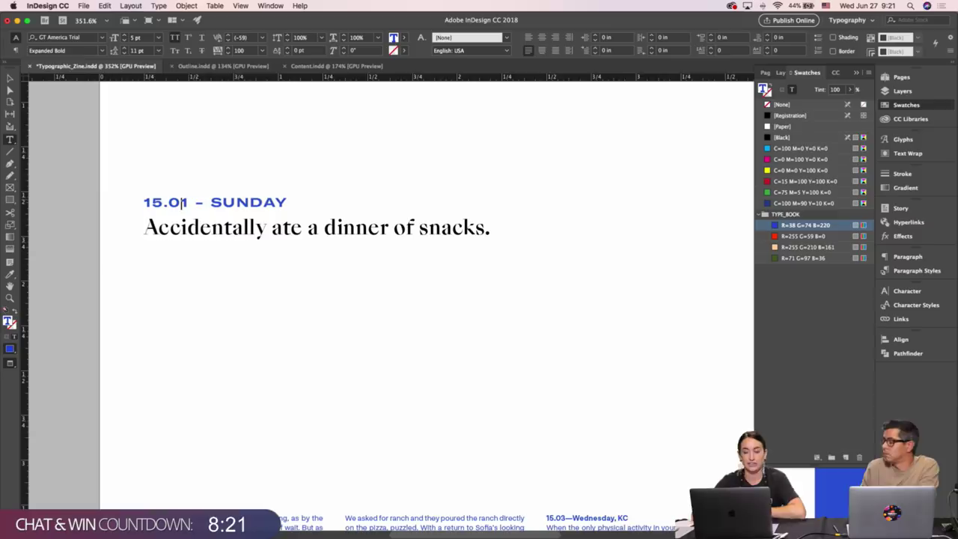
click(10, 78)
click(144, 138)
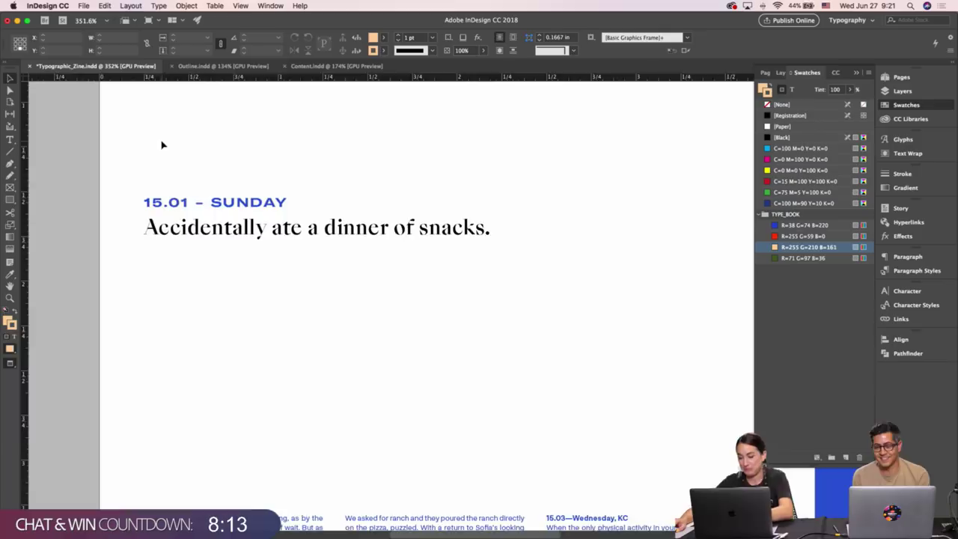
Examine the whole snacks-and-quote spread and compare it with the preceding Jan–Feb–Mar spread.
key(super+minus)
key(super+minus)
scroll(364, 201, right, 3)
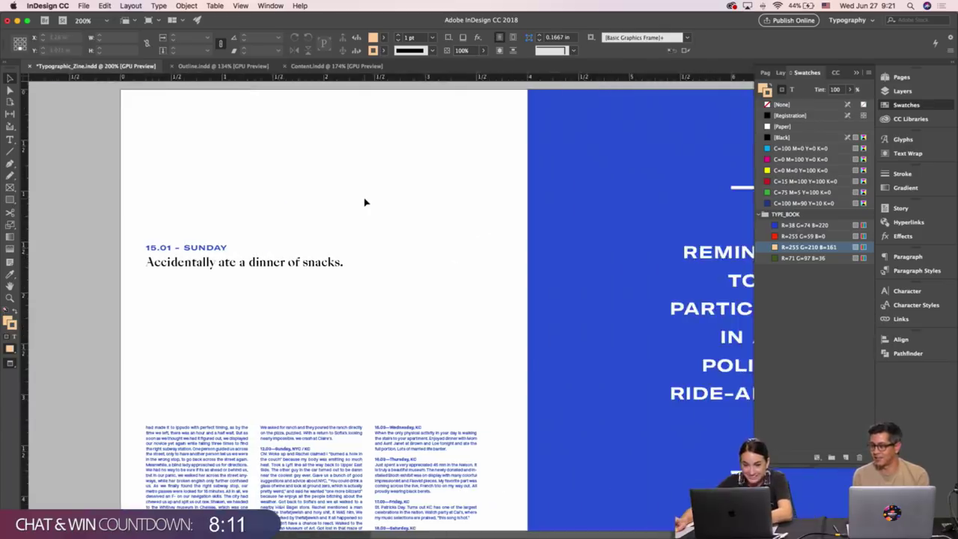
key(super+minus)
key(super+minus)
drag(421, 263, 330, 212)
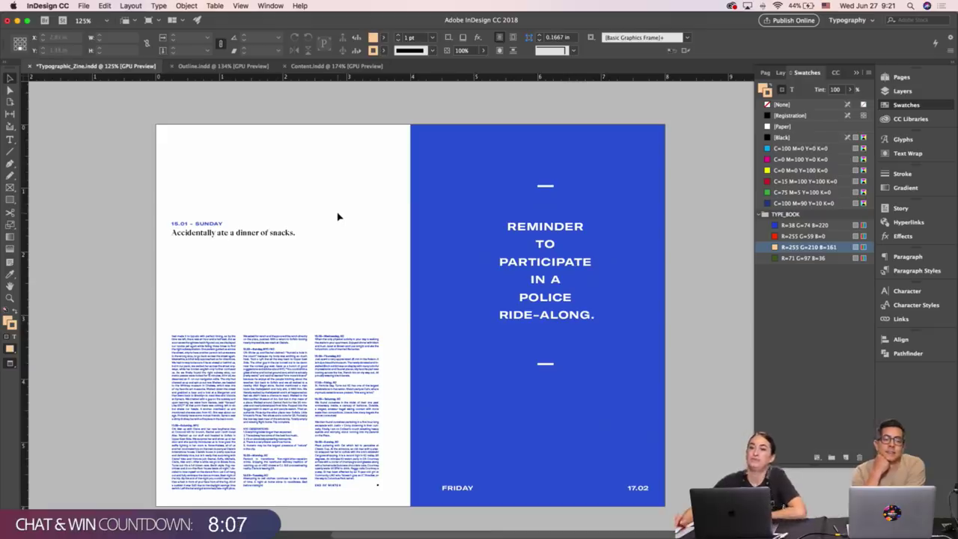
scroll(338, 217, down, 1)
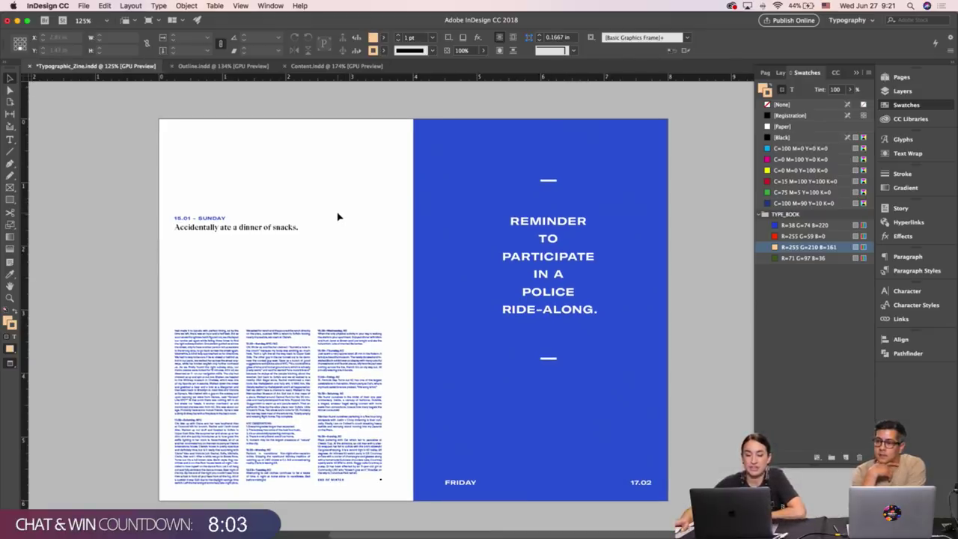
scroll(338, 217, up, 10)
scroll(339, 218, up, 3)
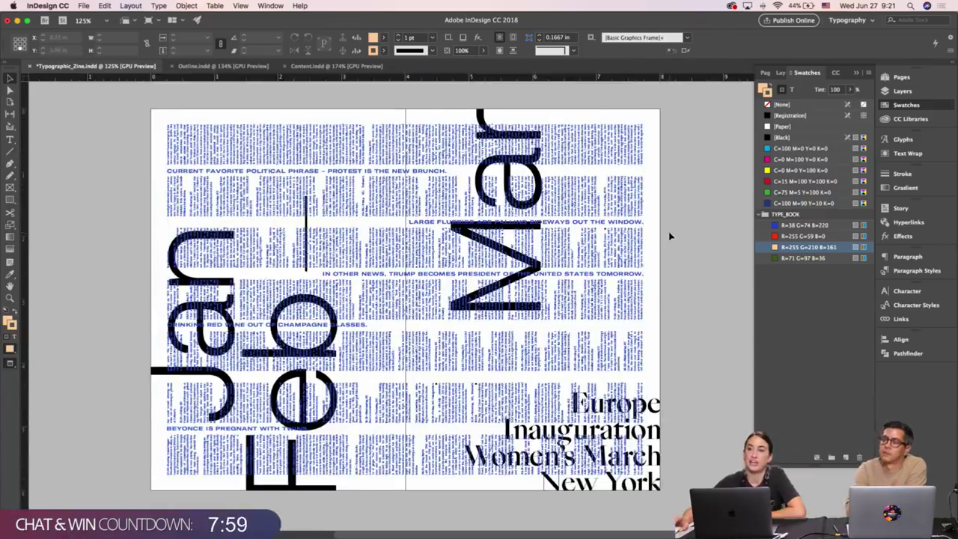
scroll(670, 237, down, 10)
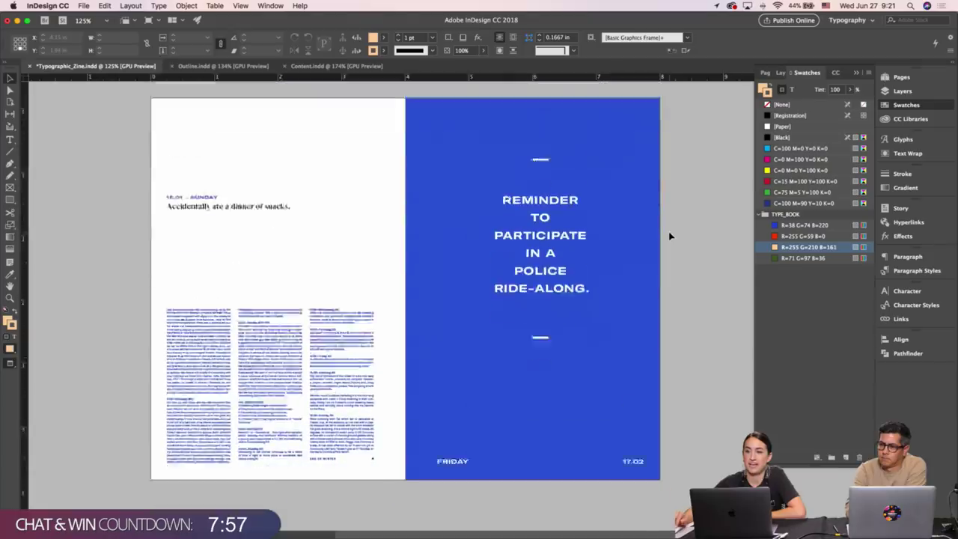
scroll(670, 236, left, 2)
scroll(670, 237, up, 1)
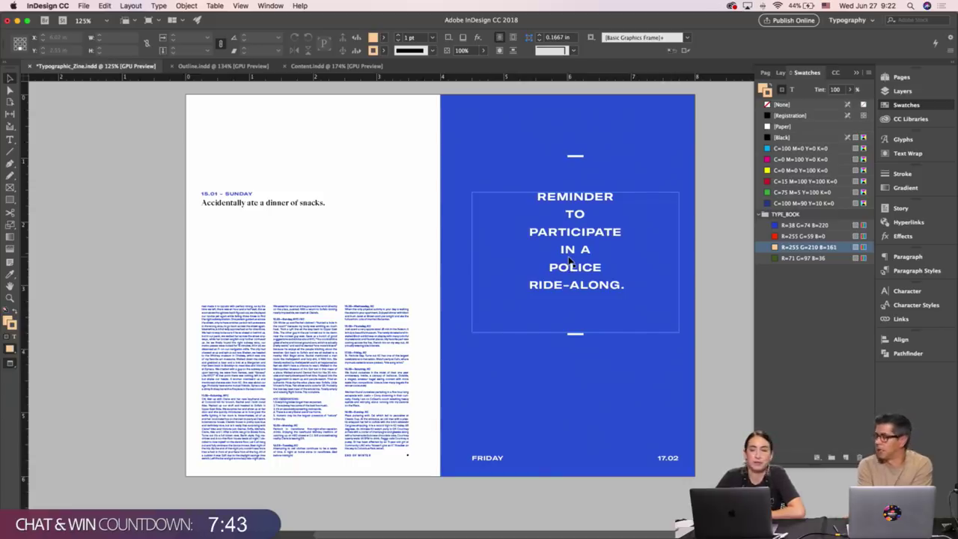
click(453, 210)
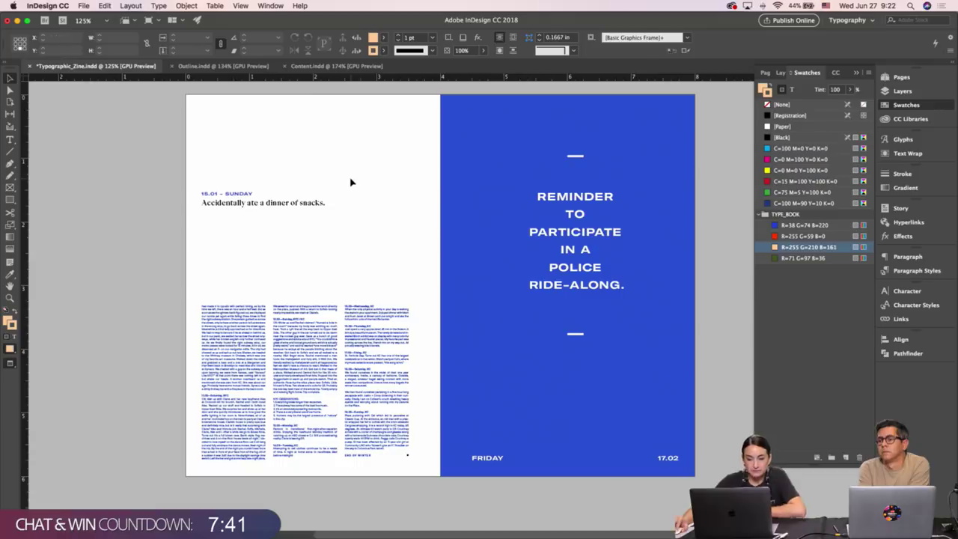
Set the kerning of the "Accidentally ate a dinner of snacks." line to Optical and deselect its frame.
drag(242, 197, 346, 198)
key(v)
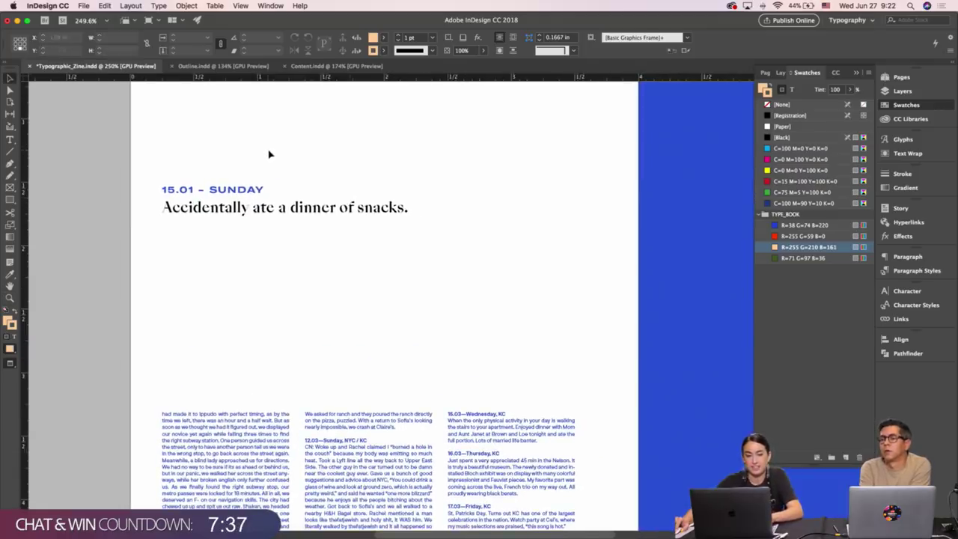
scroll(285, 167, up, 2)
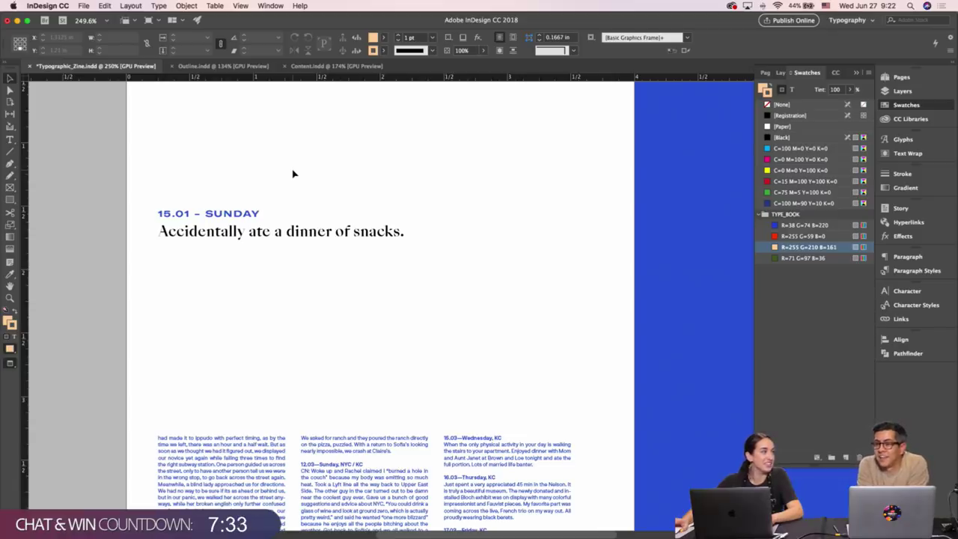
triple_click(266, 234)
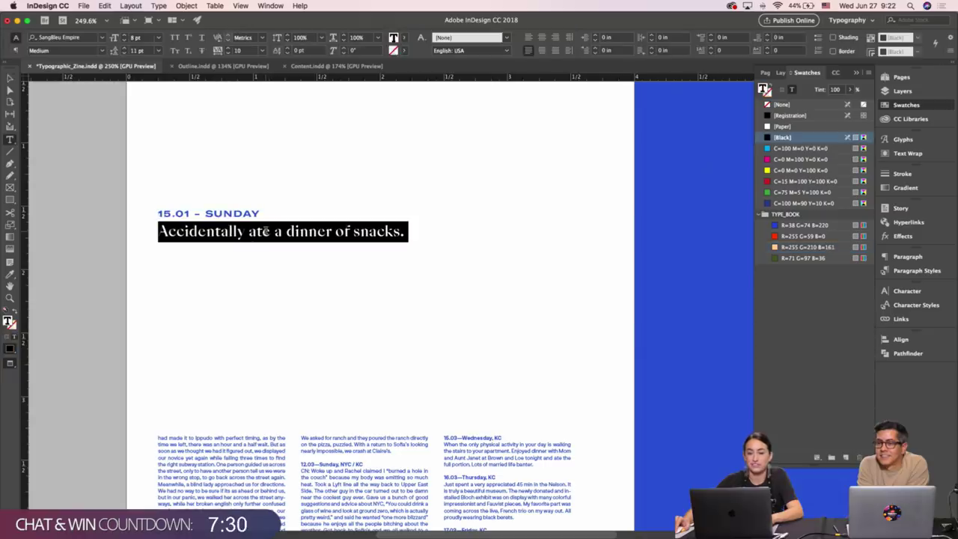
click(262, 38)
click(257, 48)
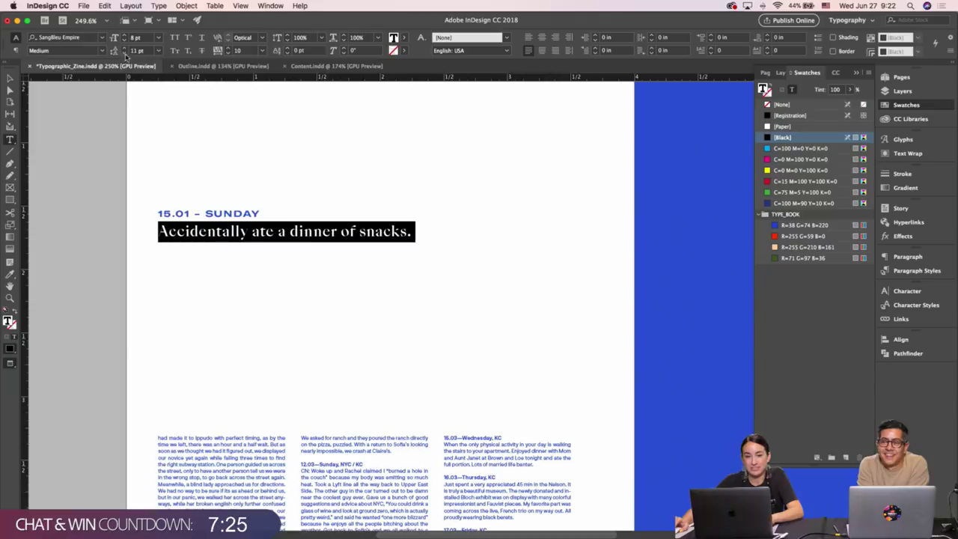
click(9, 78)
click(297, 169)
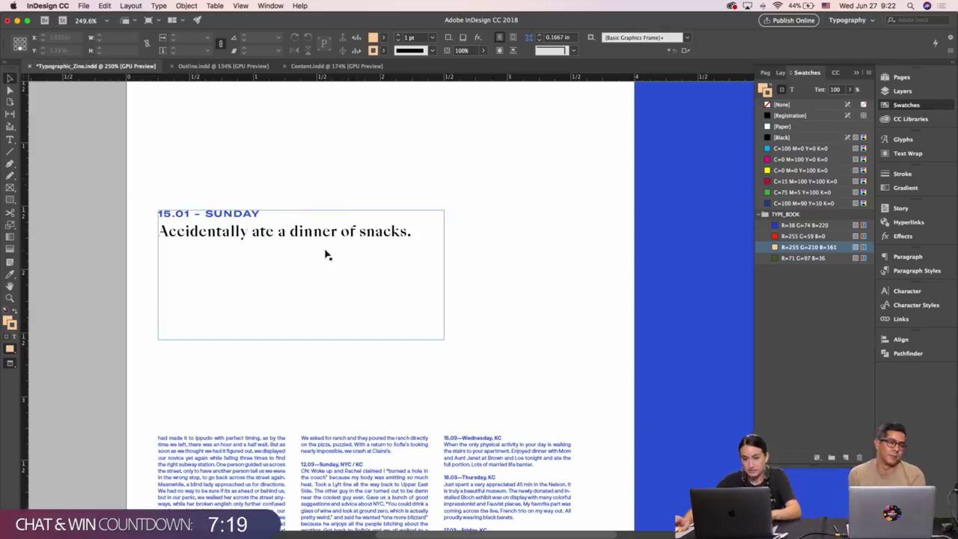
double_click(304, 232)
key(super+a)
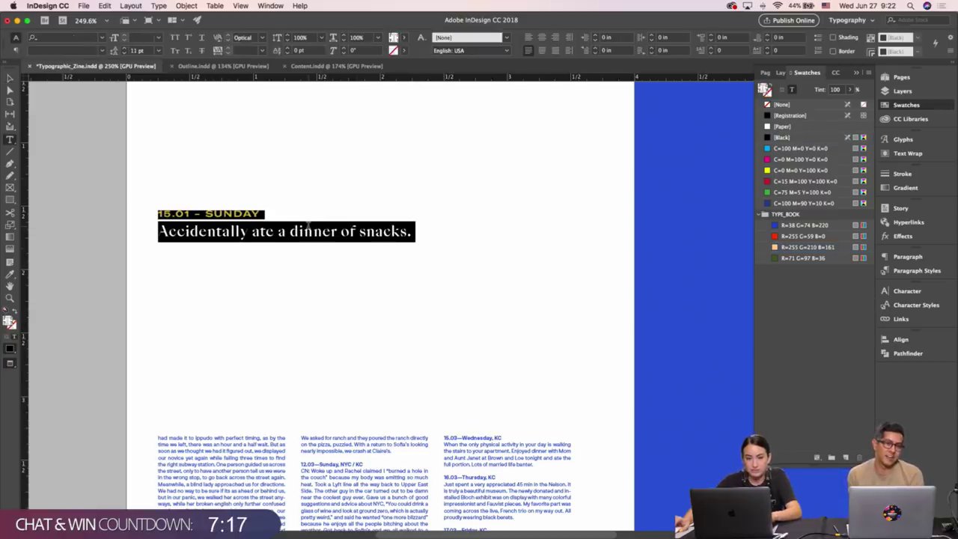
double_click(308, 228)
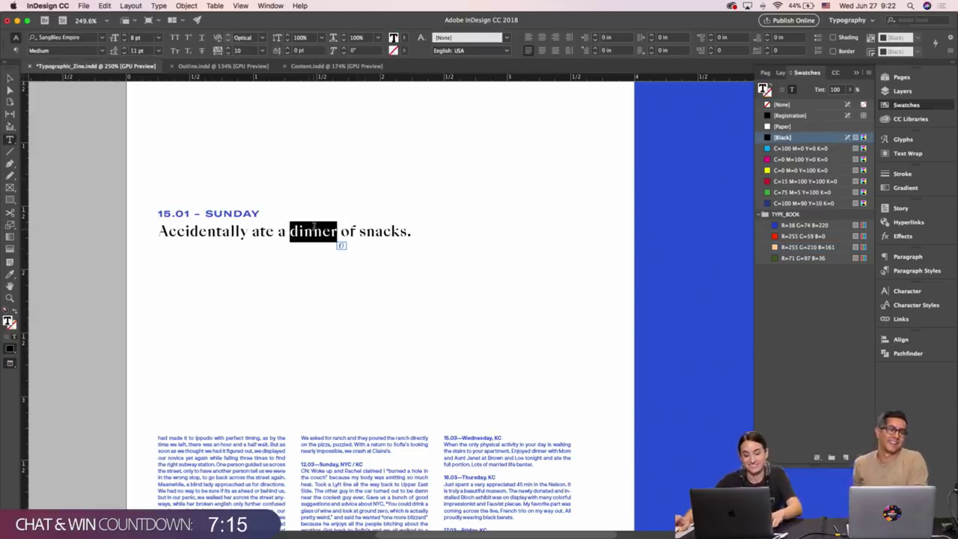
key(Escape)
click(324, 171)
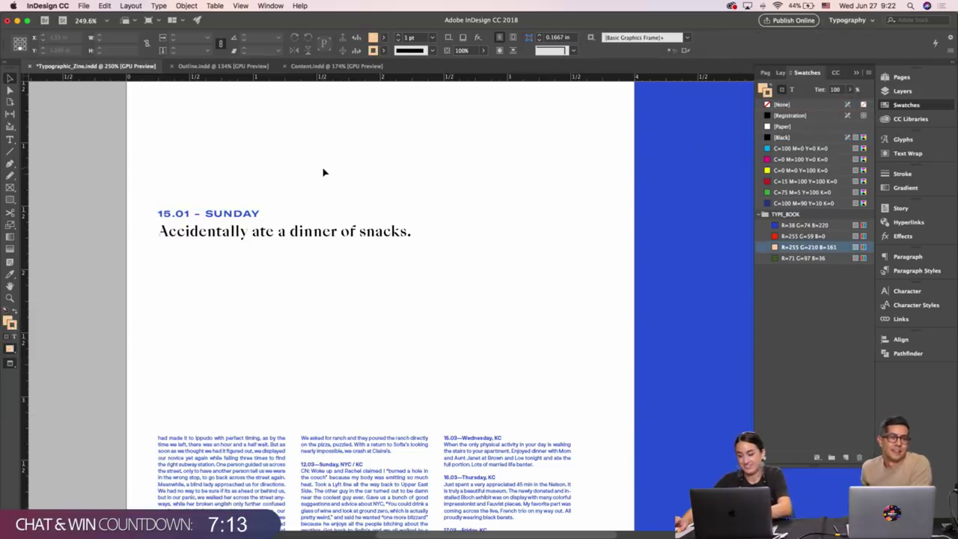
Recolour the "FRIDAY 17.02" footer on the blue quote page to the Black swatch and preview the spread without guides.
key(super+minus)
key(super+minus)
key(super+minus)
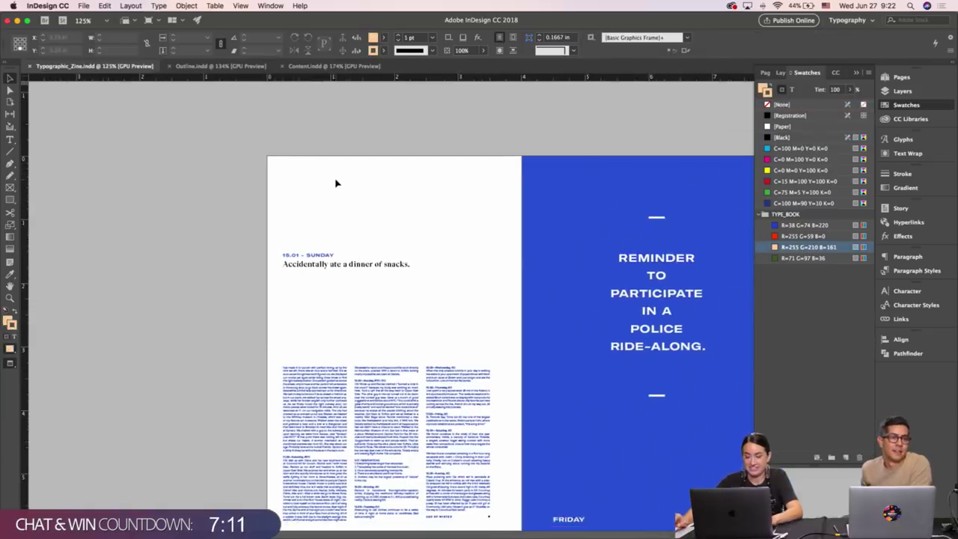
scroll(337, 183, right, 1)
key(w)
drag(409, 277, 295, 209)
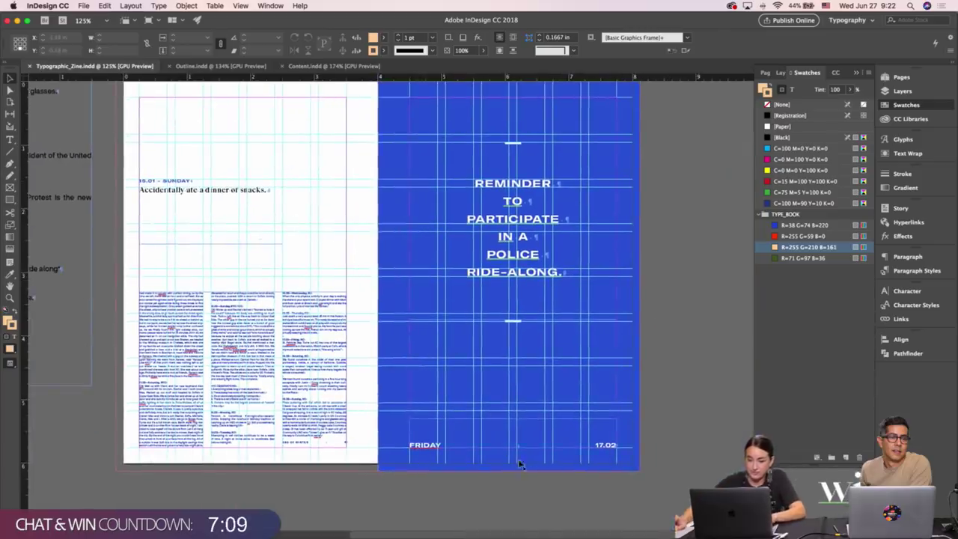
click(580, 441)
double_click(547, 438)
key(super+a)
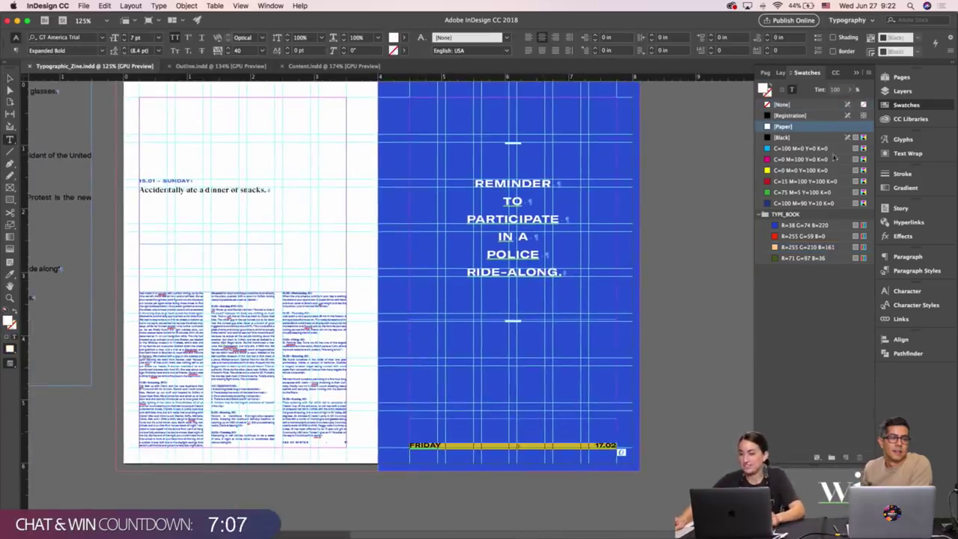
click(783, 137)
key(Escape)
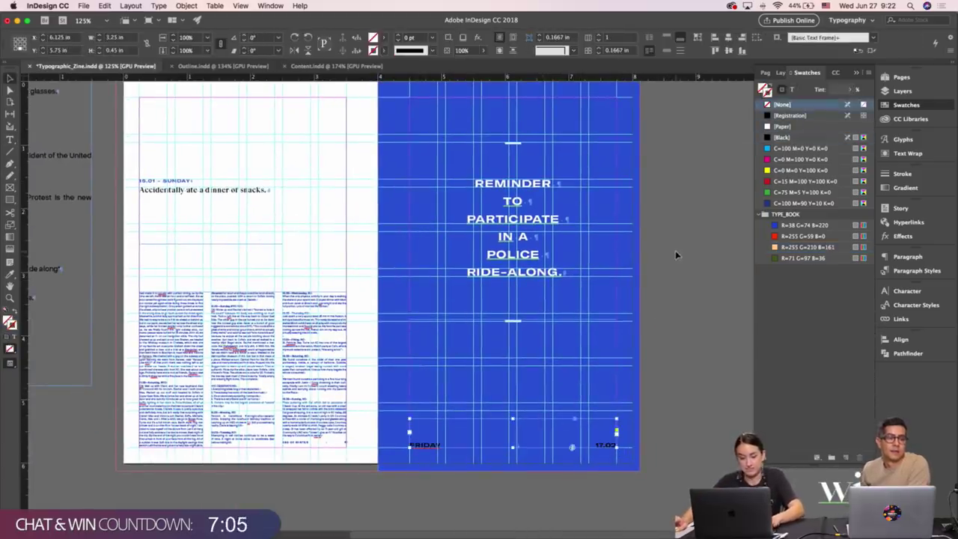
key(w)
scroll(676, 255, up, 1)
scroll(676, 255, down, 1)
scroll(676, 255, left, 2)
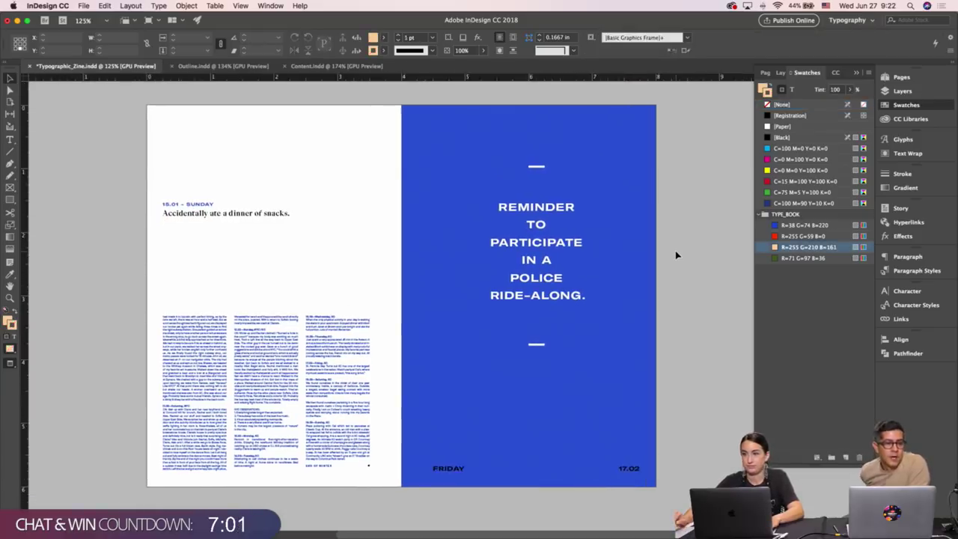
Draw a peach rectangle of 4.125 × 6.25 in over the month and season list page, extending to the bleed.
scroll(676, 255, up, 15)
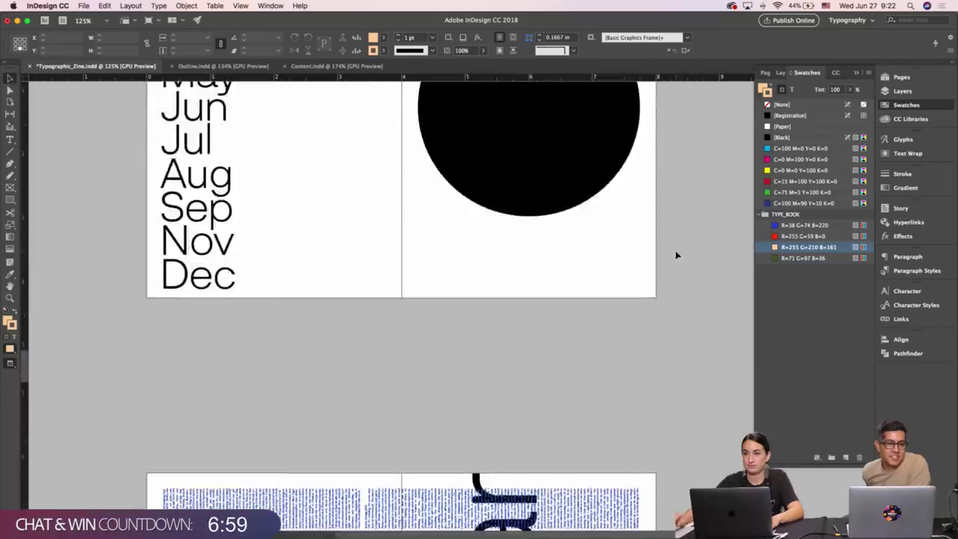
scroll(676, 255, up, 5)
scroll(676, 255, down, 2)
scroll(676, 255, left, 2)
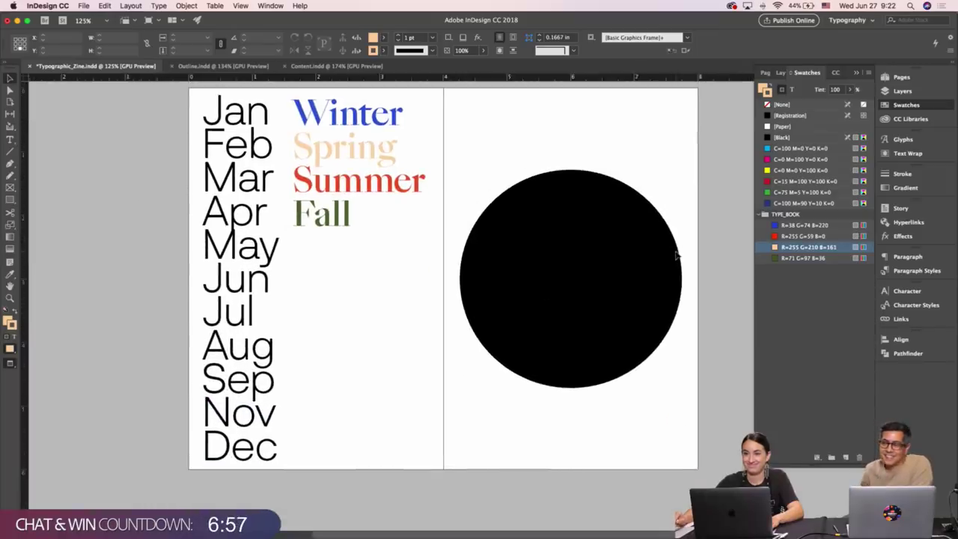
scroll(676, 256, up, 1)
scroll(677, 255, right, 1)
key(w)
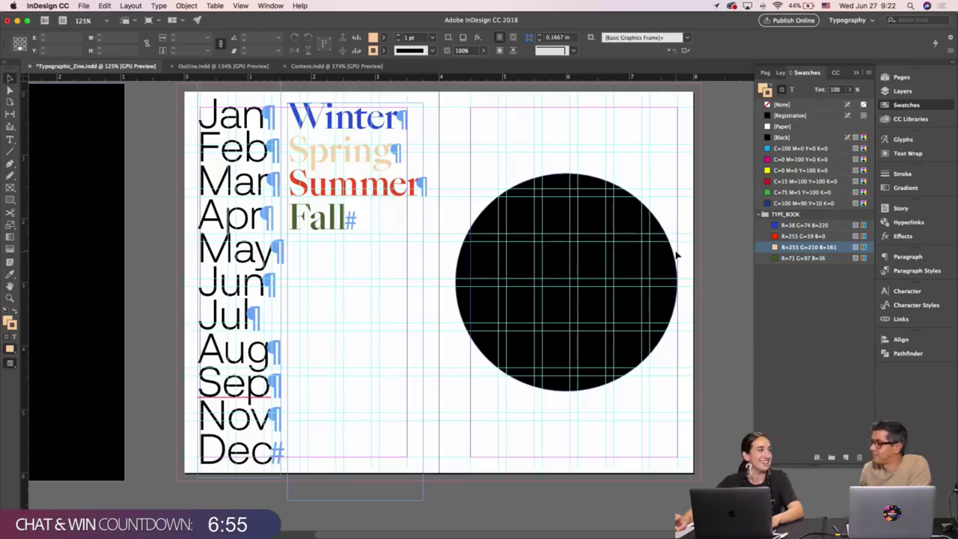
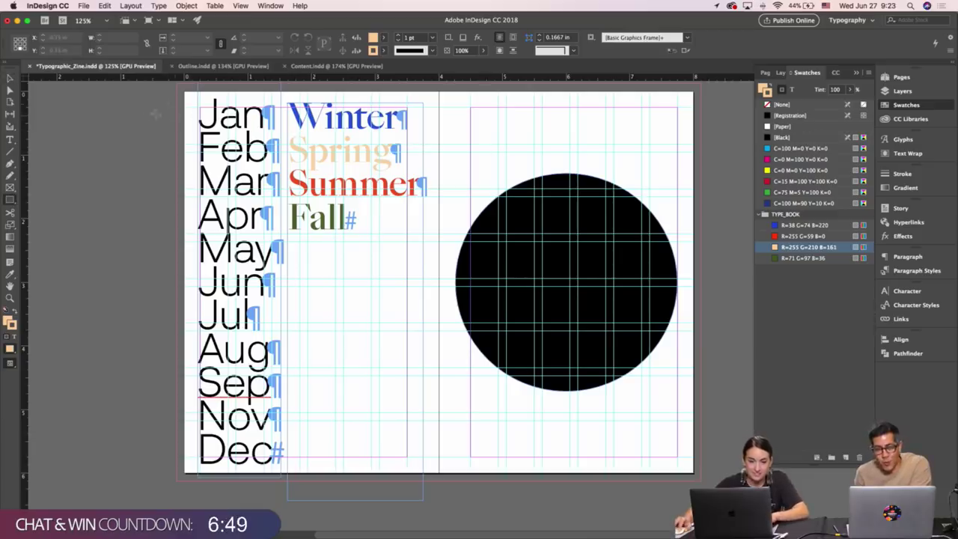
scroll(193, 112, up, 1)
drag(176, 98, 441, 497)
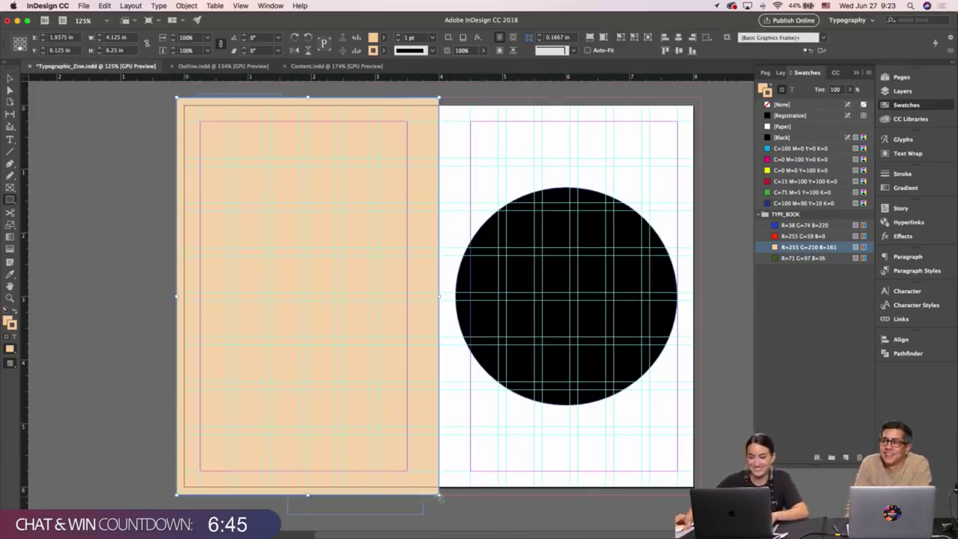
Send the peach rectangle behind the month and season lists, remove its stroke and make its fill active.
key(super+shift+bracketleft)
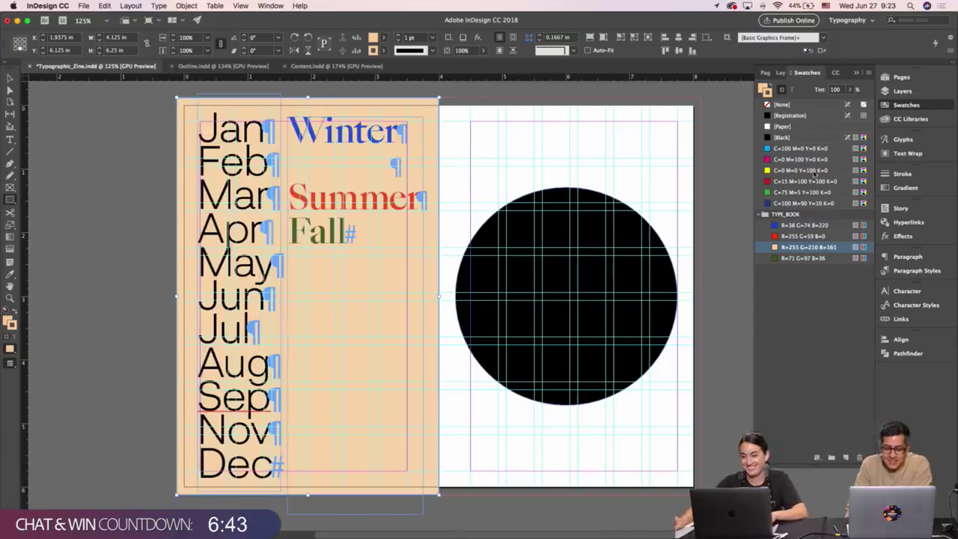
click(781, 105)
click(763, 88)
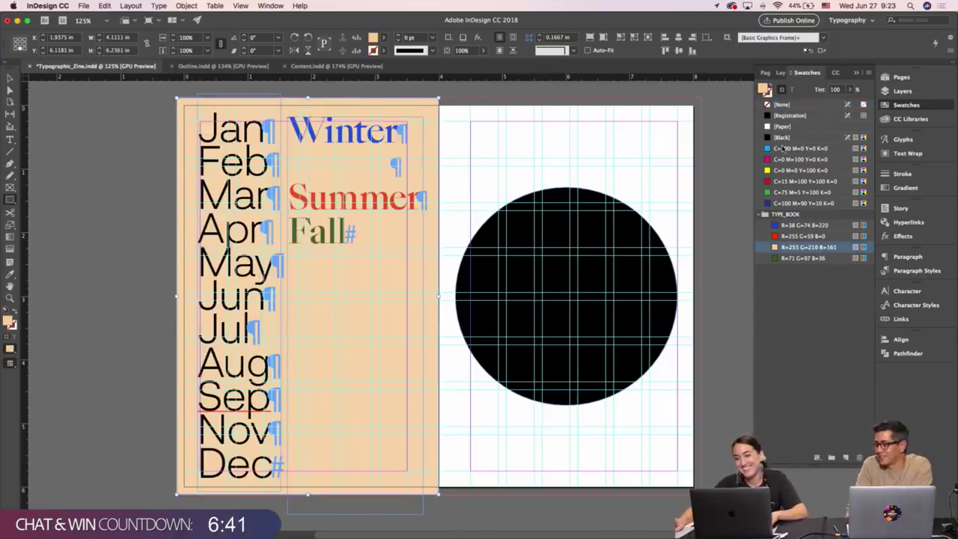
Fill the background rectangle with Black, recolour the month list text to Paper, and preview the spread without guides.
click(782, 137)
key(v)
click(223, 136)
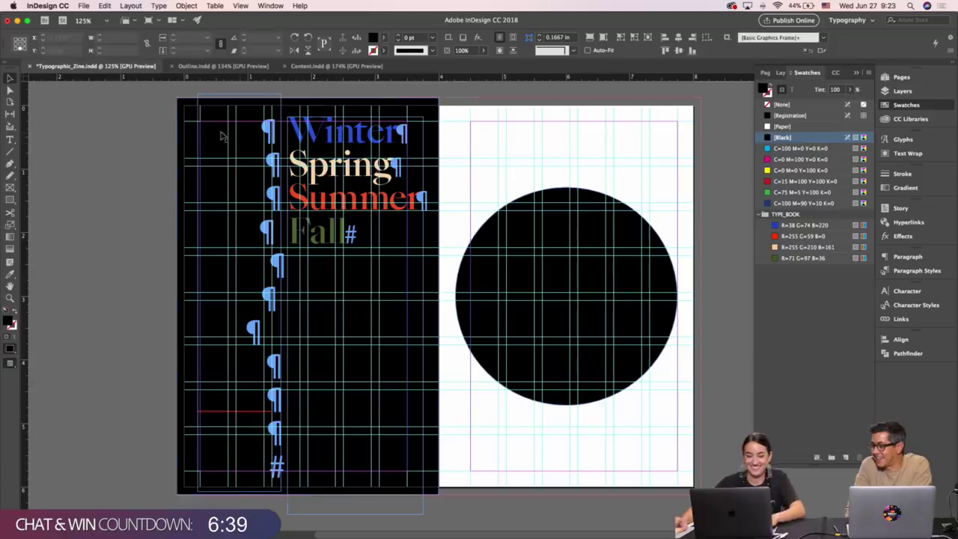
click(792, 91)
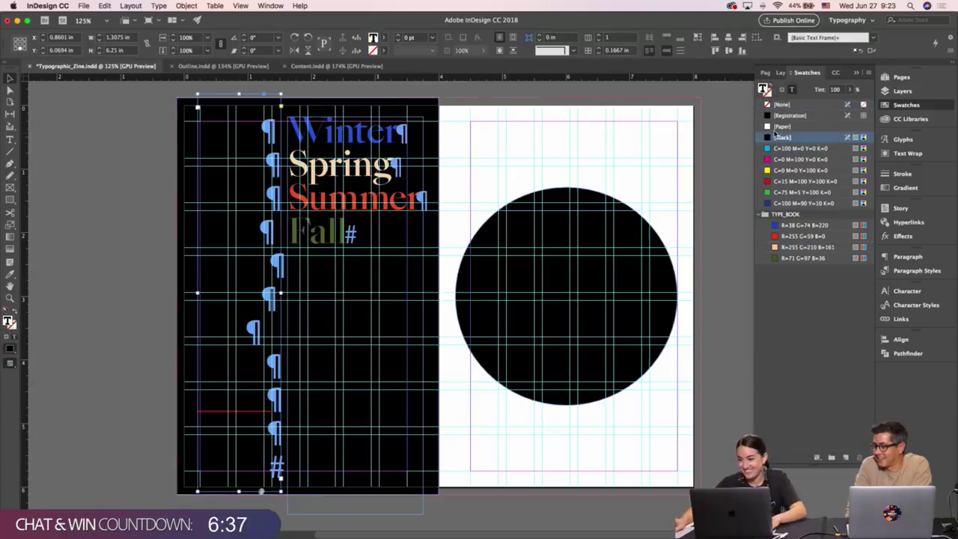
click(782, 127)
key(w)
click(515, 140)
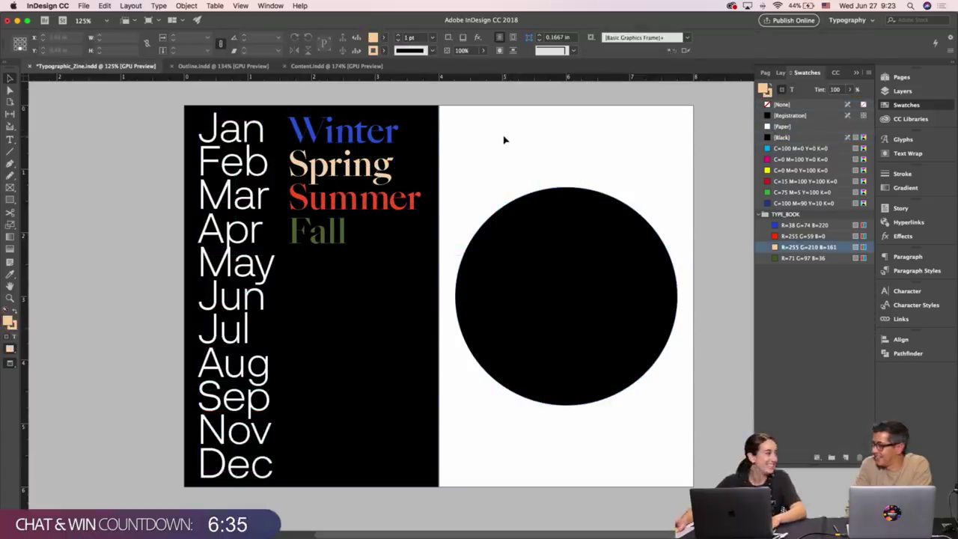
key(w)
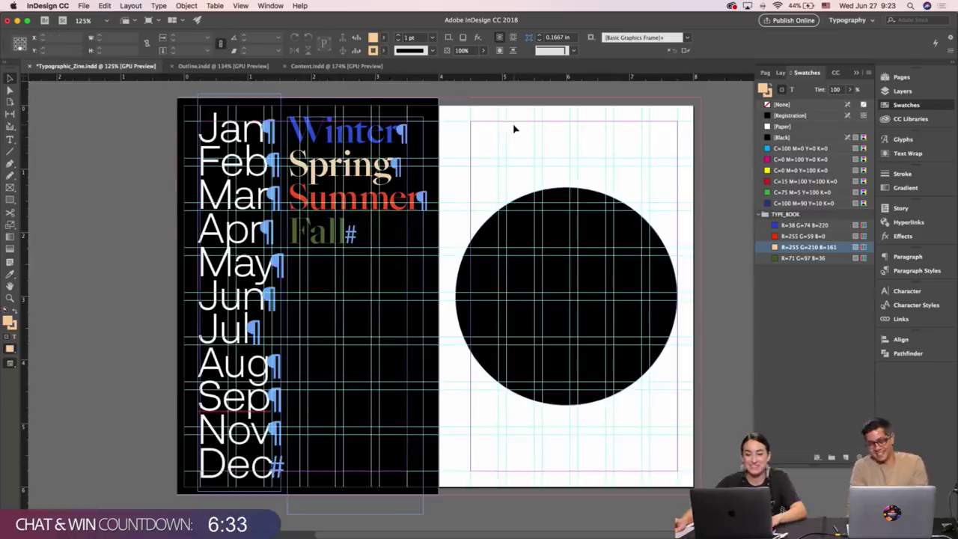
Extend the upper-left corner of the black background rectangle out to the bleed line.
scroll(279, 116, up, 2)
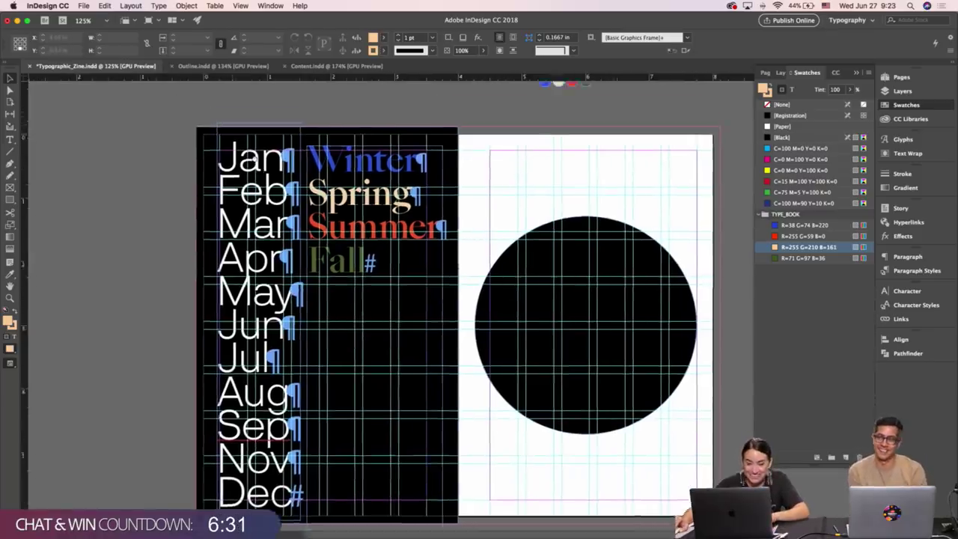
key(z)
drag(191, 139, 562, 136)
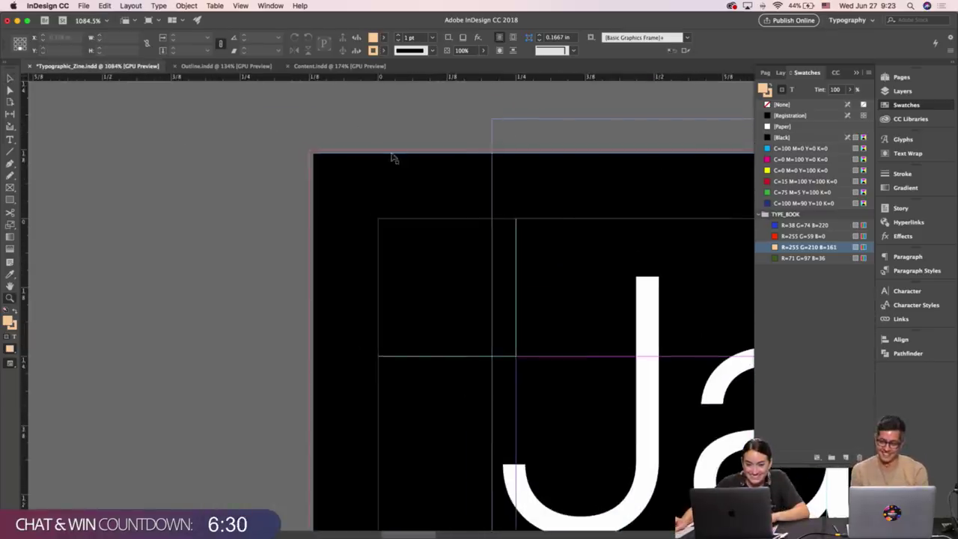
click(313, 154)
key(super+minus)
key(super+minus)
key(super+minus)
key(super+minus)
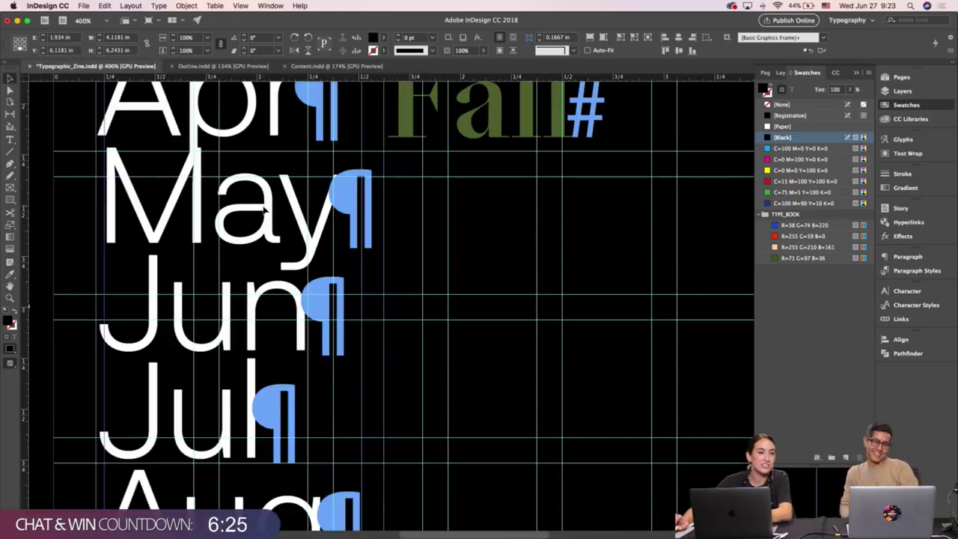
key(super+minus)
key(super+minus)
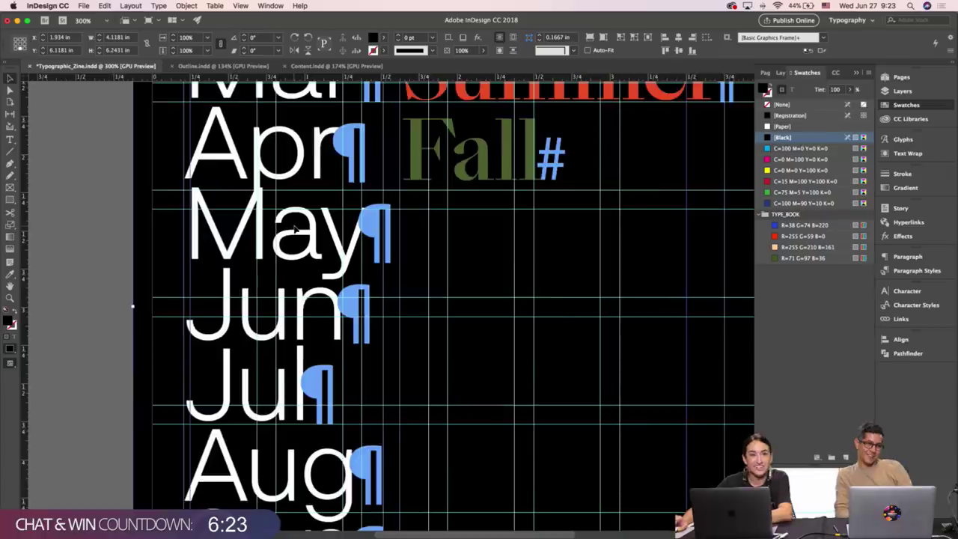
Extend the black rectangle's lower-right corner to the spine and bleed line, making it 4.125 × 6.25 in, and deselect it.
drag(536, 415, 419, 247)
drag(517, 396, 520, 306)
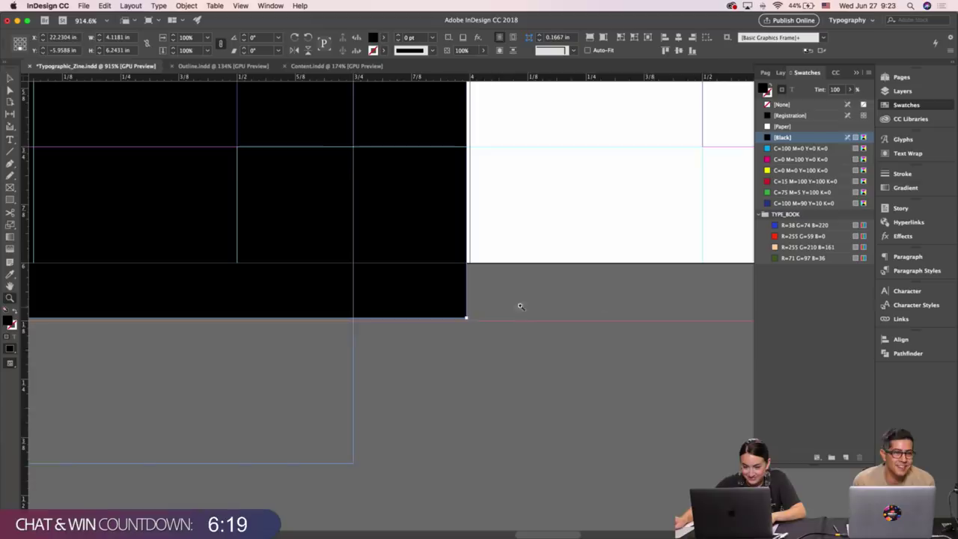
key(v)
drag(466, 318, 470, 323)
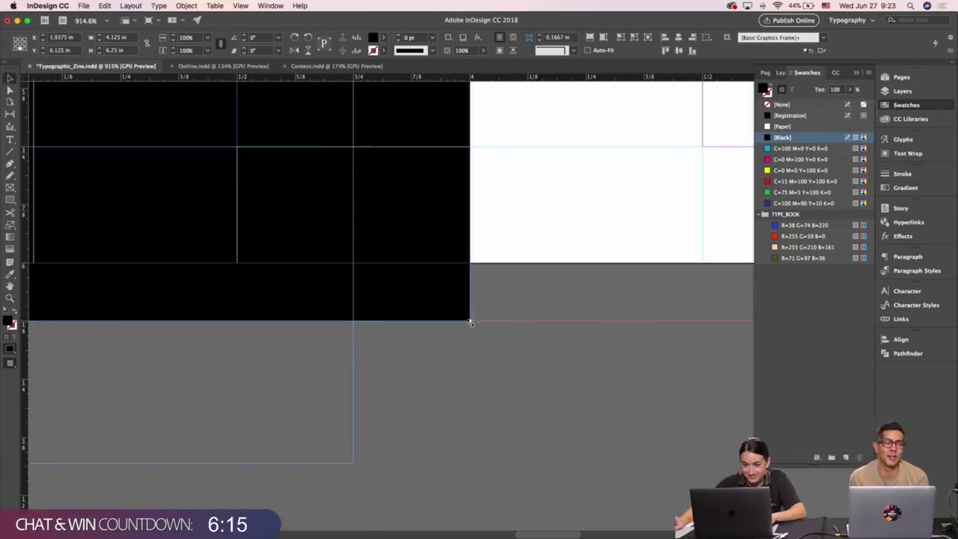
click(494, 347)
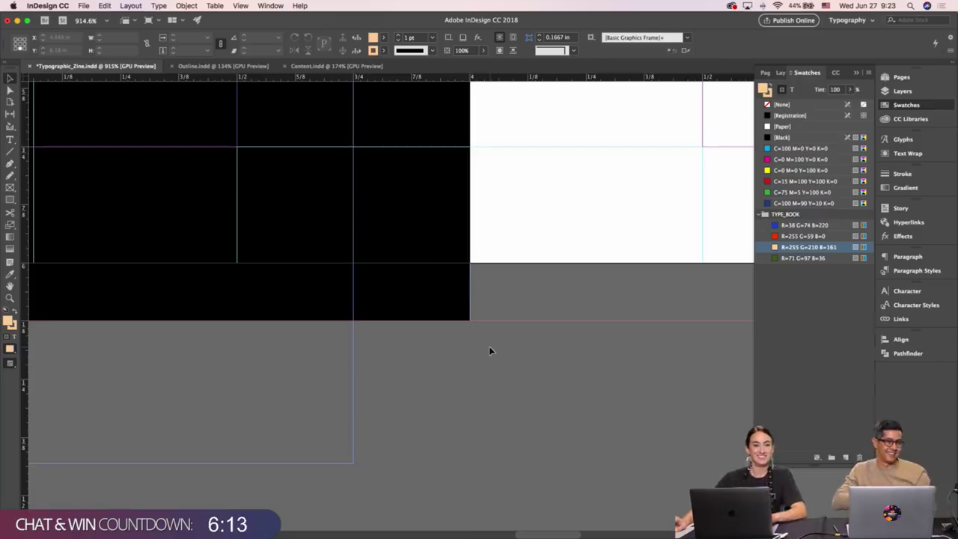
Set the leading of the whole month list to 36 pt and preview the spread without guides.
key(super+minus)
key(super+minus)
key(super+minus)
key(super+minus)
key(super+minus)
key(super+minus)
key(super+minus)
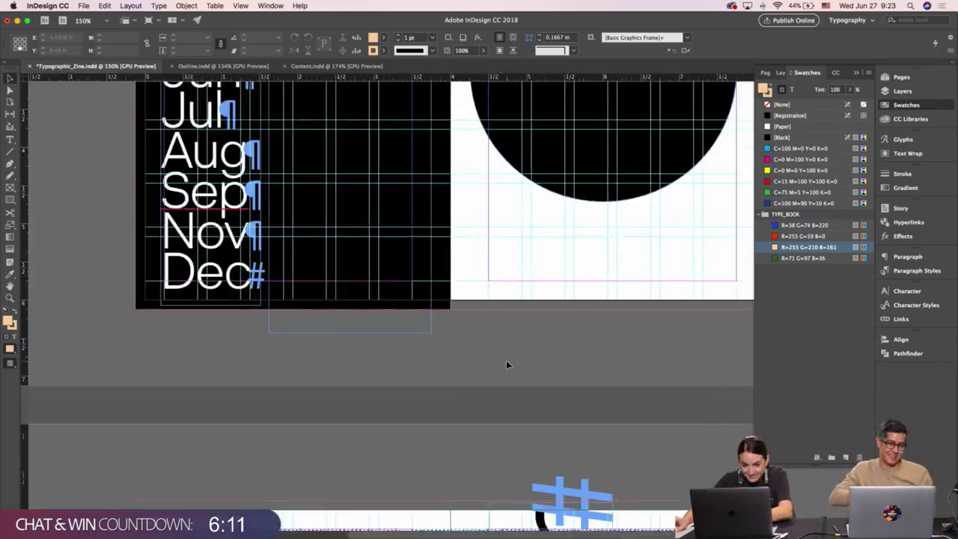
scroll(491, 277, up, 10)
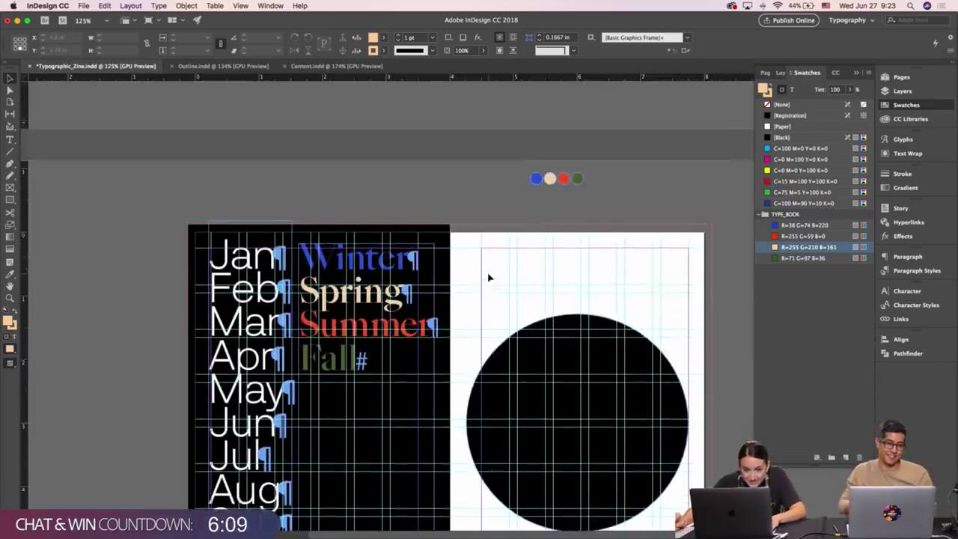
scroll(488, 277, down, 3)
double_click(257, 224)
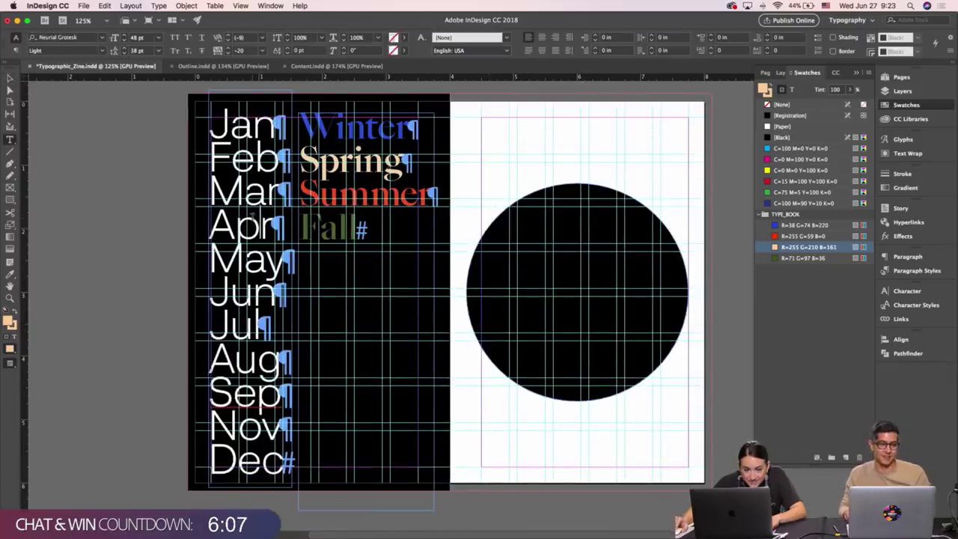
key(super+a)
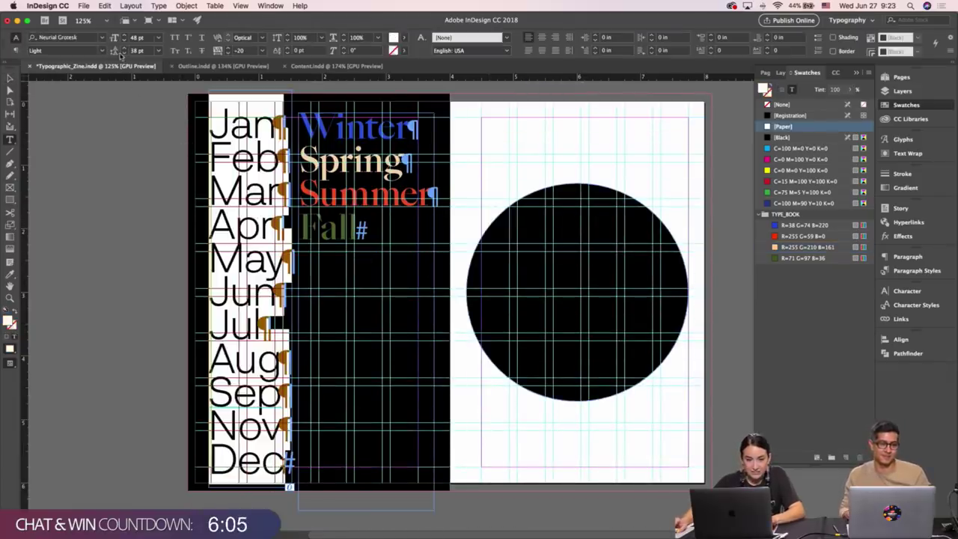
click(124, 53)
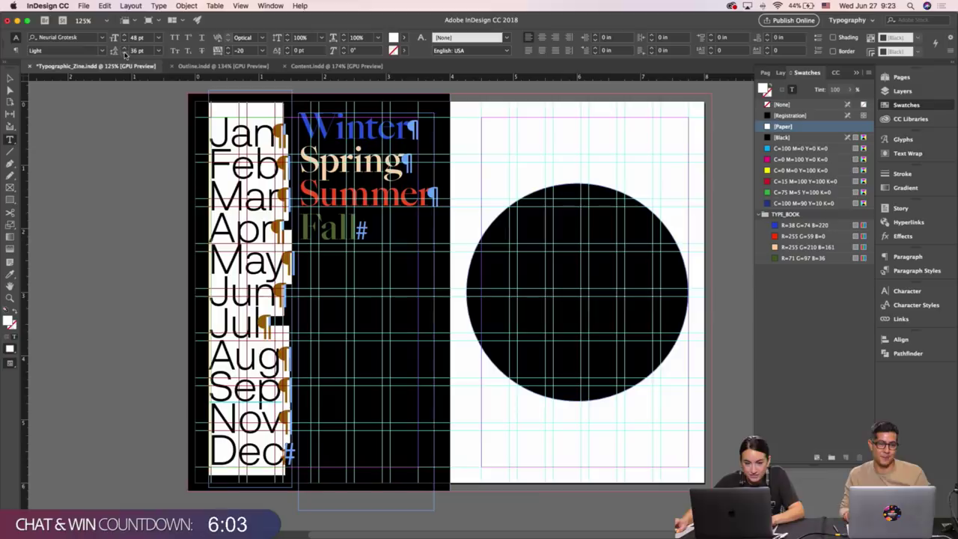
key(Escape)
key(w)
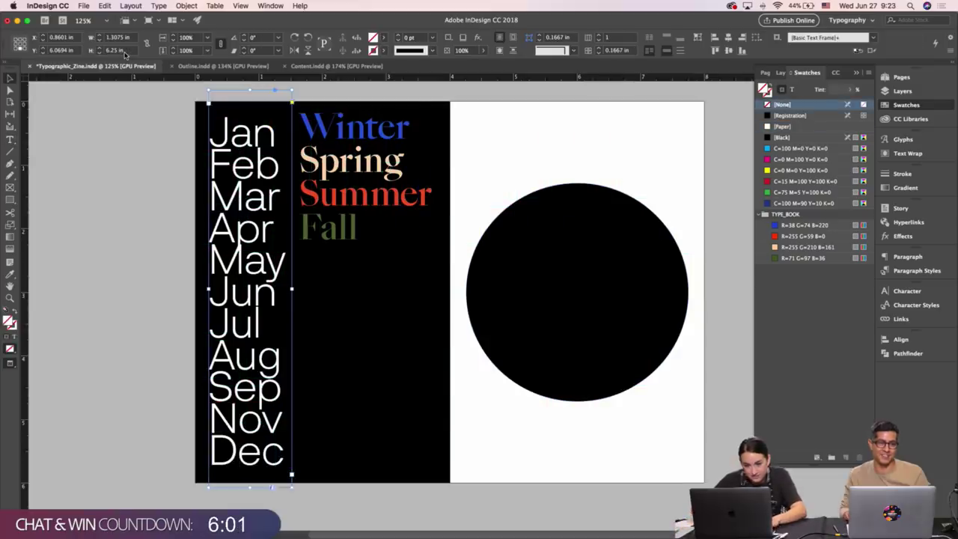
key(w)
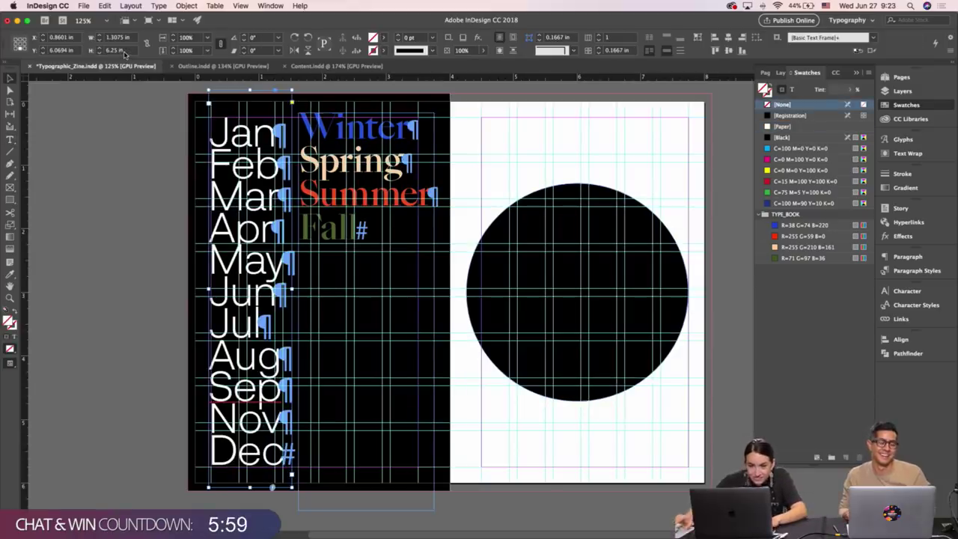
Shorten the month list frame at both ends to 5.61 in high, nudge it left to X 0.8462 in, and preview the page.
drag(248, 92, 248, 111)
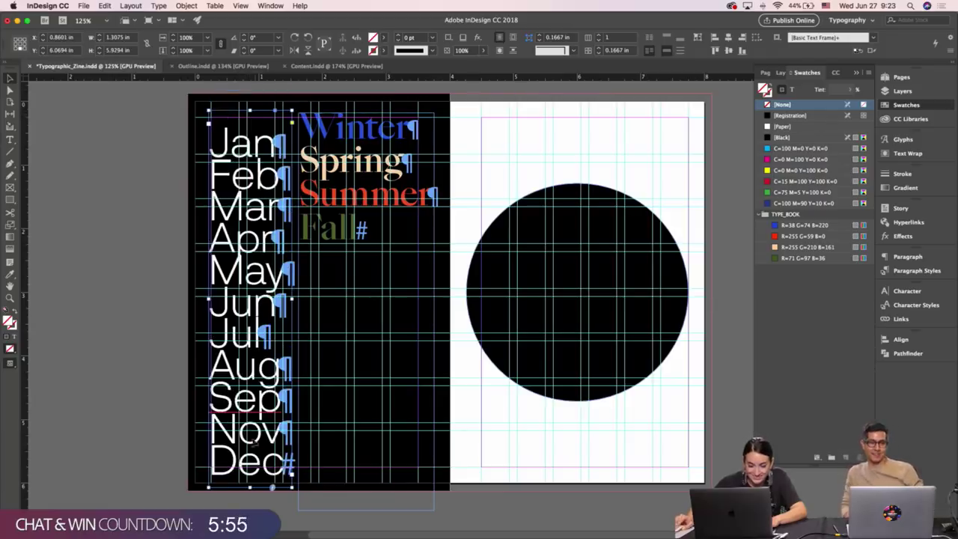
drag(249, 492, 249, 466)
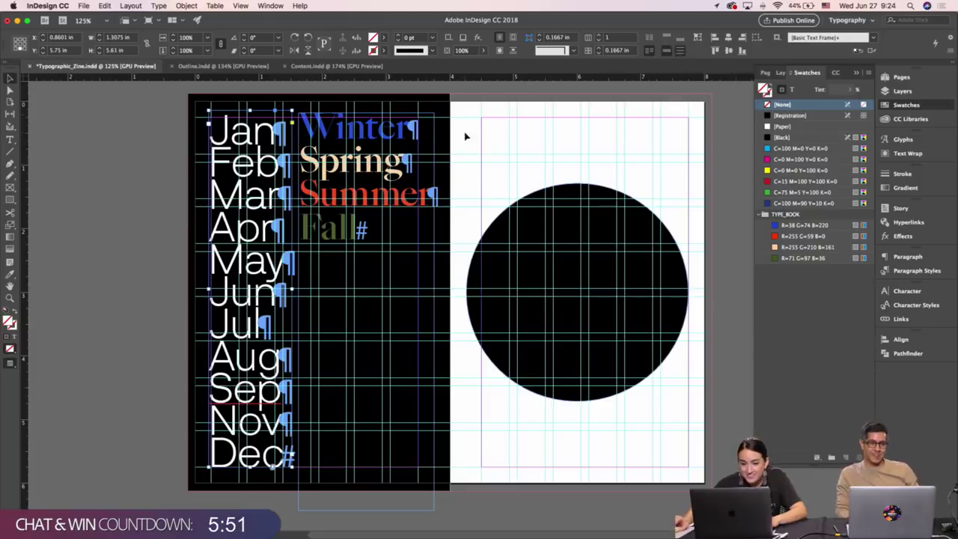
key(w)
key(w)
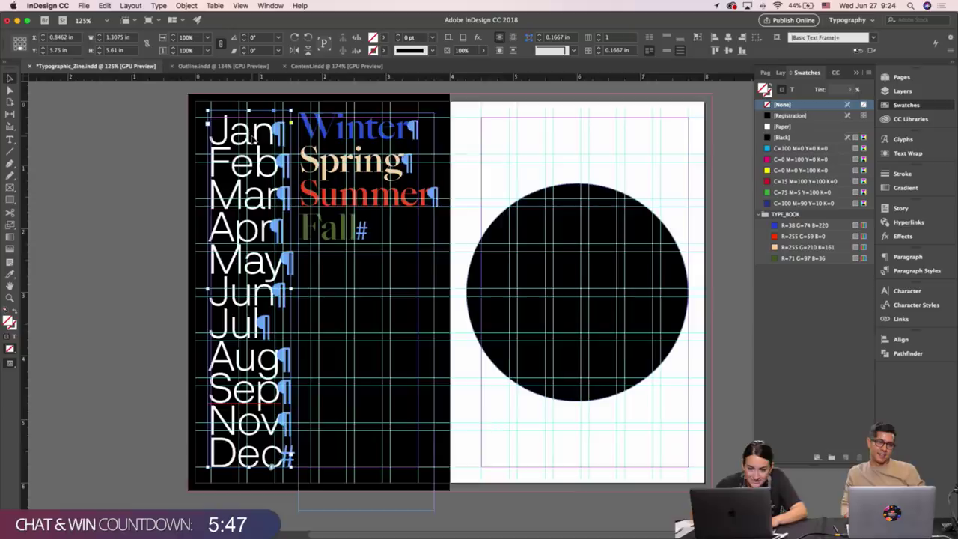
key(w)
click(498, 135)
key(w)
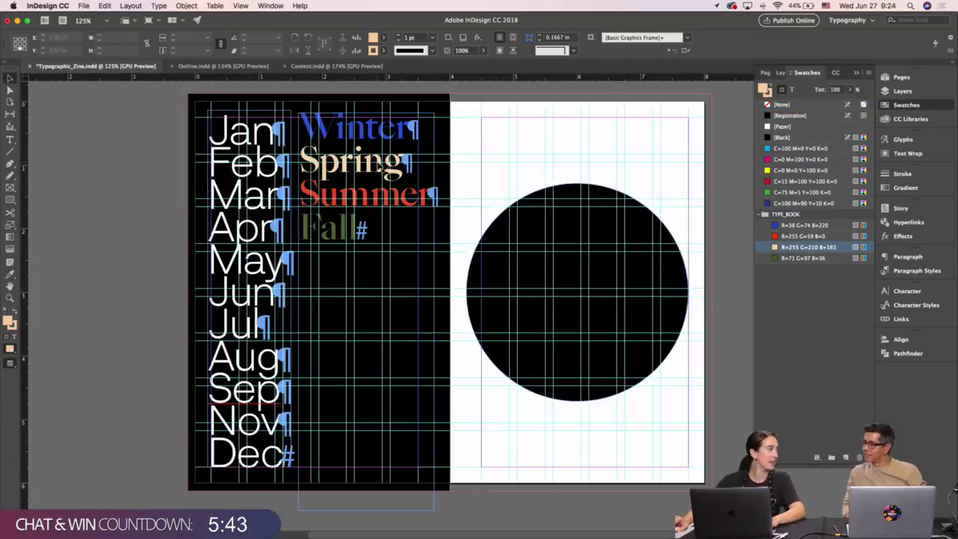
Compare the character settings of the season and month lists and examine how the two columns line up.
scroll(479, 166, up, 3)
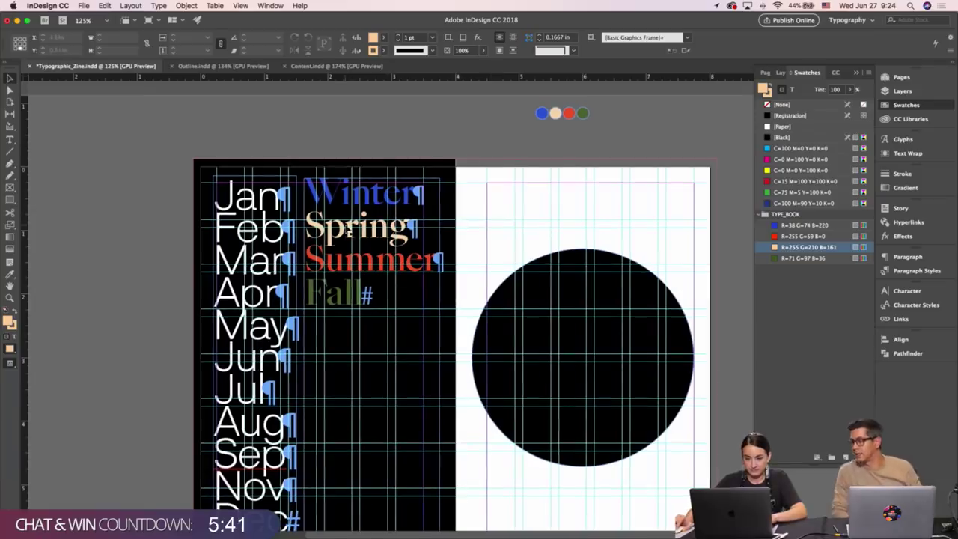
double_click(344, 223)
key(super+a)
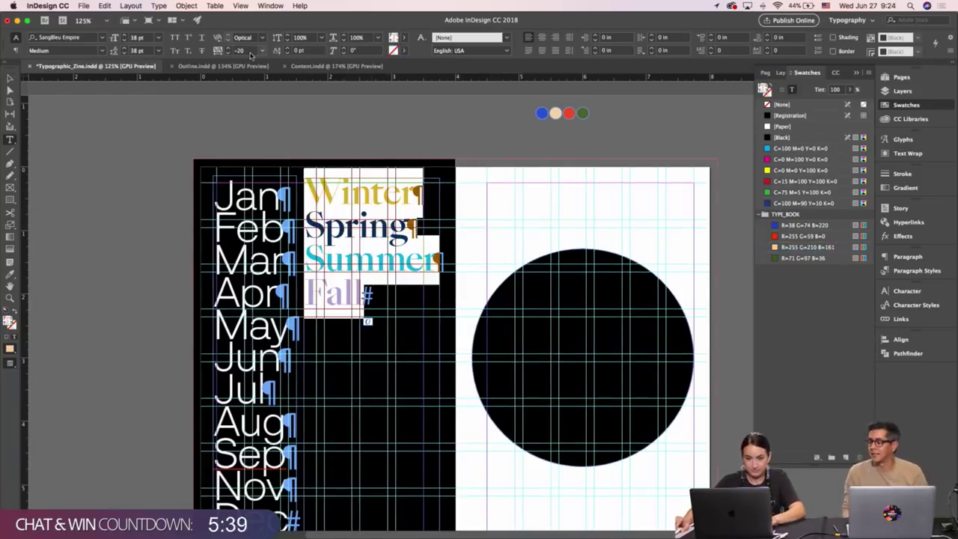
key(Escape)
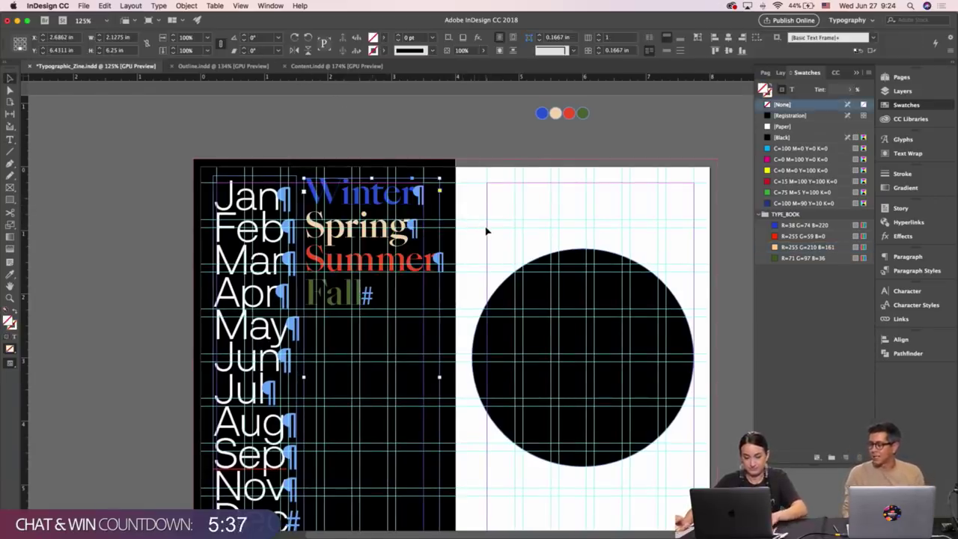
key(w)
scroll(483, 238, down, 1)
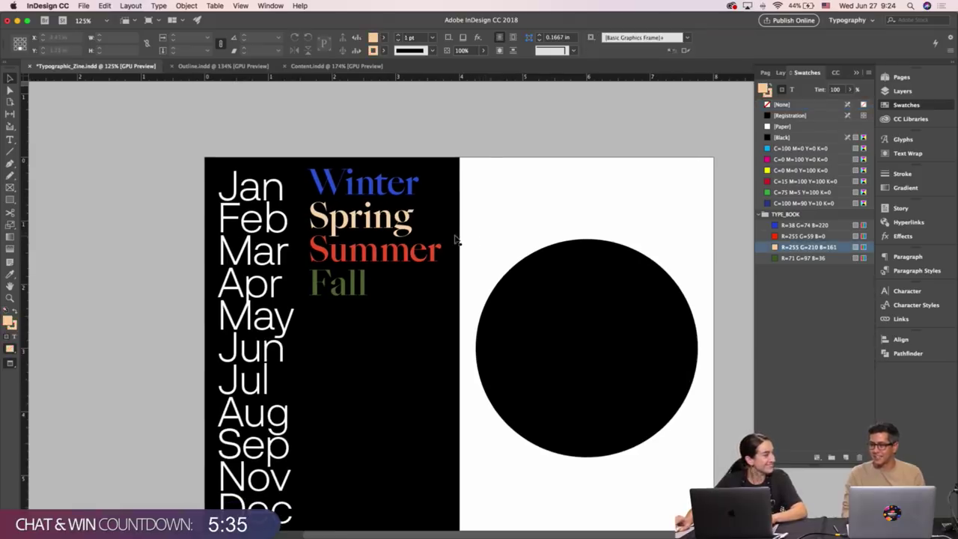
scroll(456, 239, up, 6)
key(w)
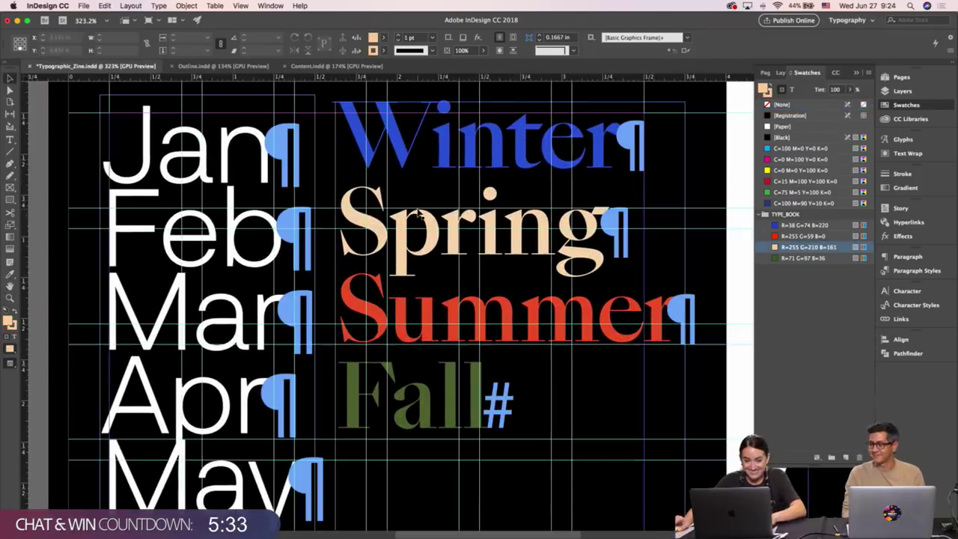
double_click(202, 213)
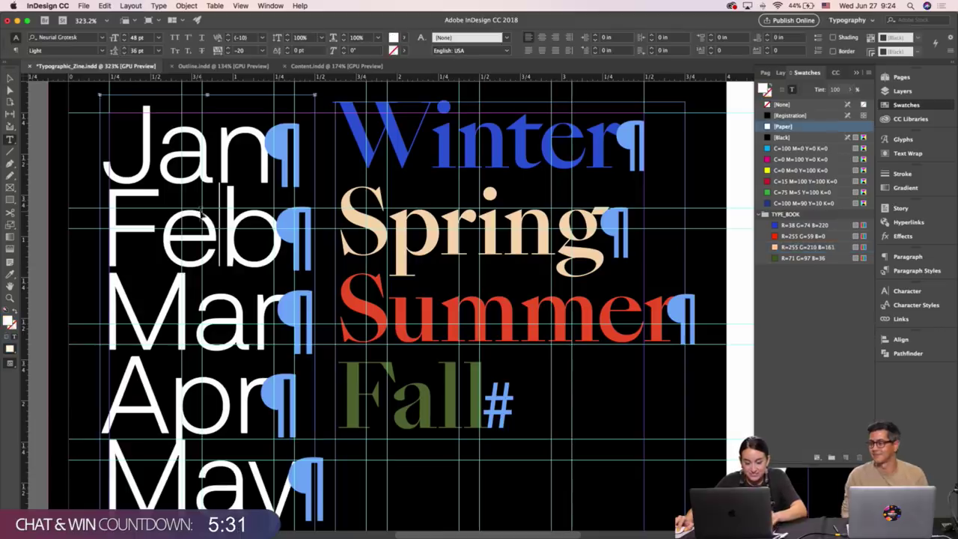
key(super+a)
key(Escape)
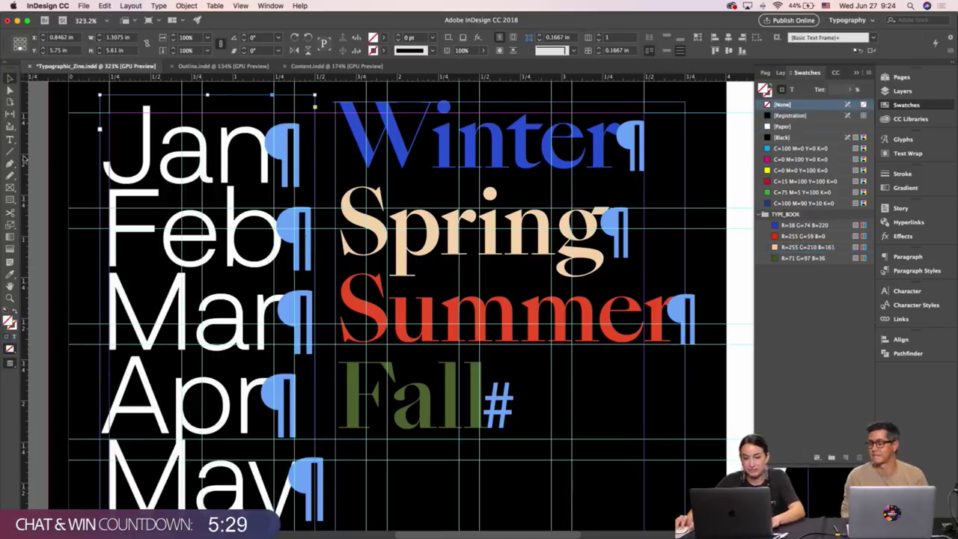
click(39, 157)
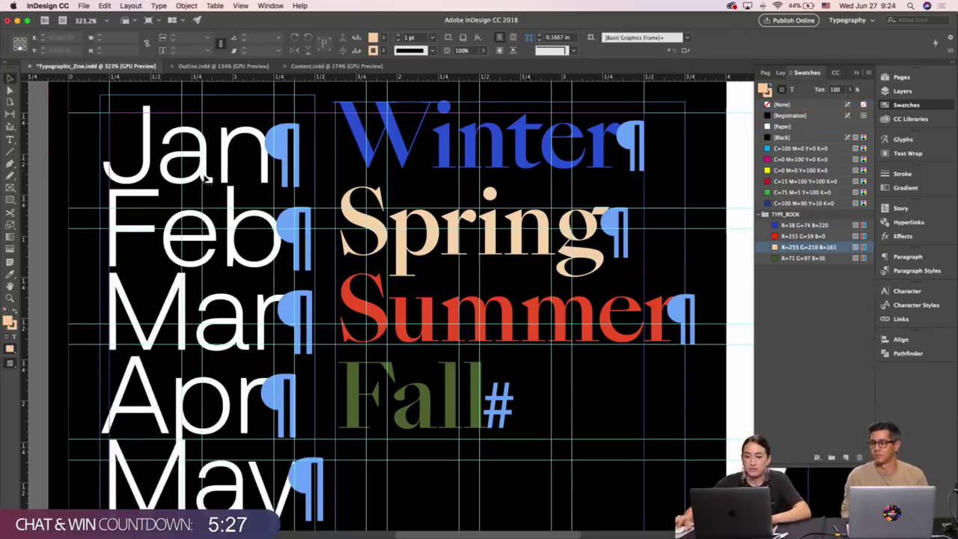
Add a horizontal ruler guide along the baseline of "Jan".
click(462, 171)
scroll(609, 160, right, 2)
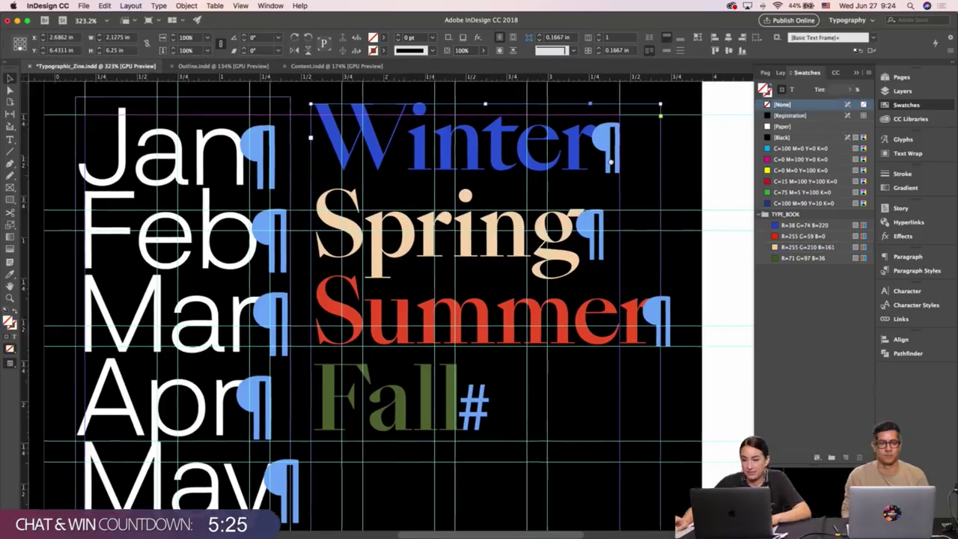
click(707, 109)
drag(688, 78, 677, 185)
Move the season list frame down to Y 6.515 in so "Winter" sits on the "Jan" baseline, and preview the alignment.
click(566, 157)
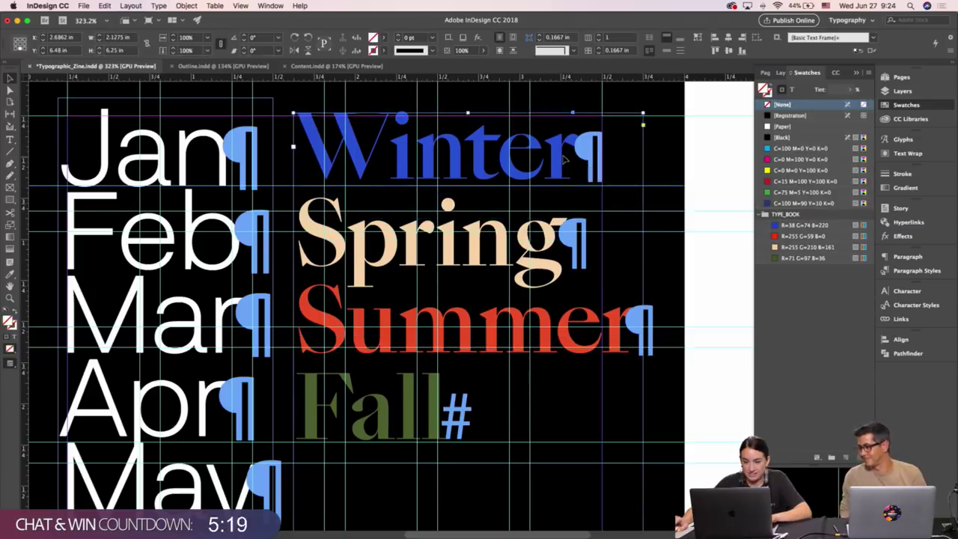
drag(565, 157, 565, 163)
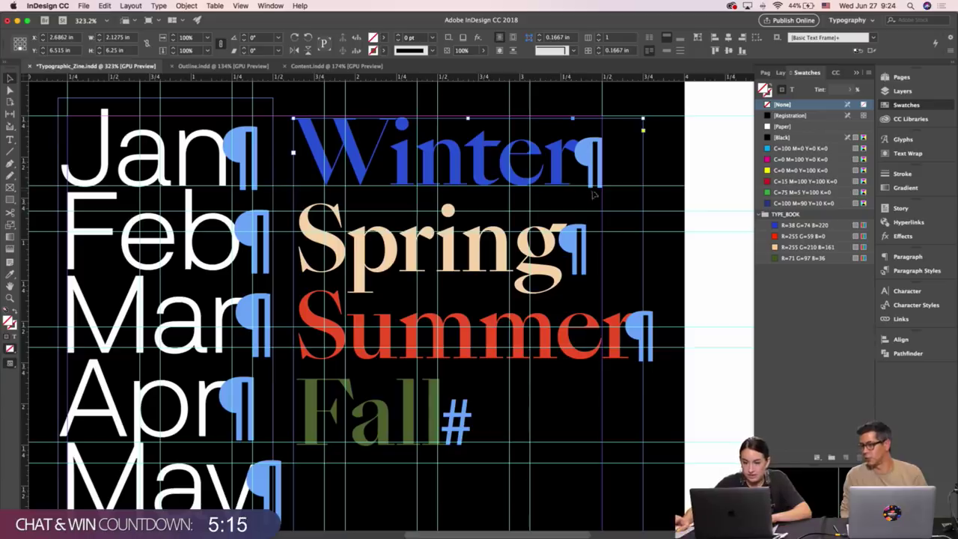
click(697, 166)
key(w)
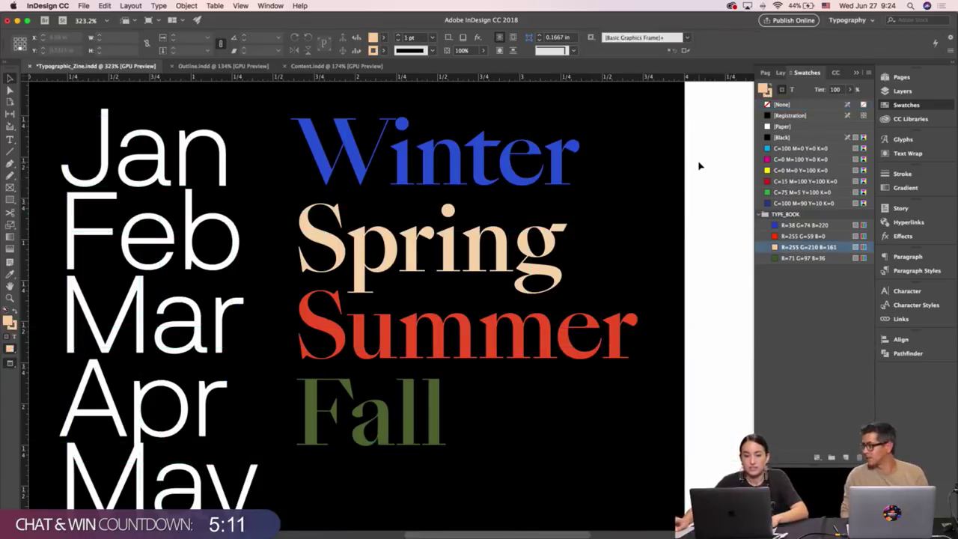
key(w)
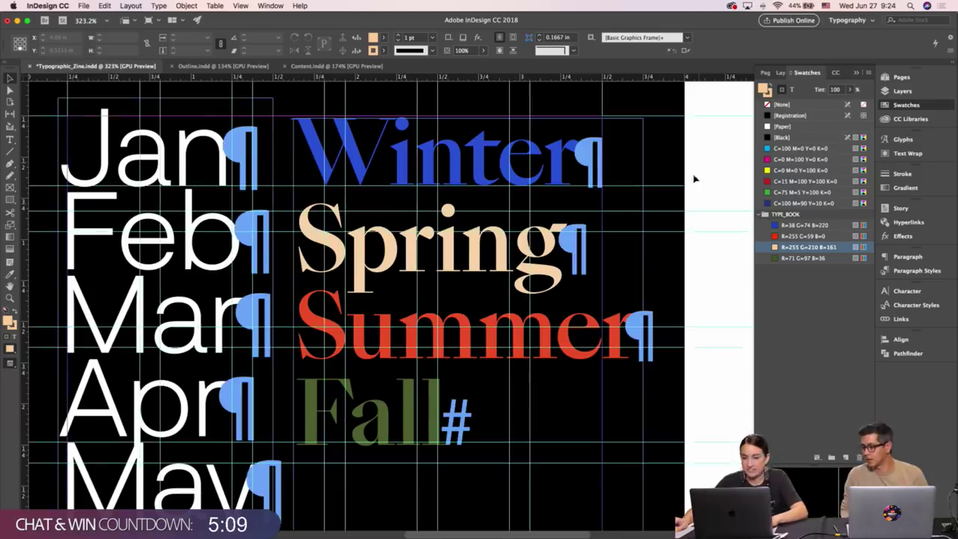
Add a horizontal ruler guide along the baseline of "Feb".
scroll(692, 171, down, 1)
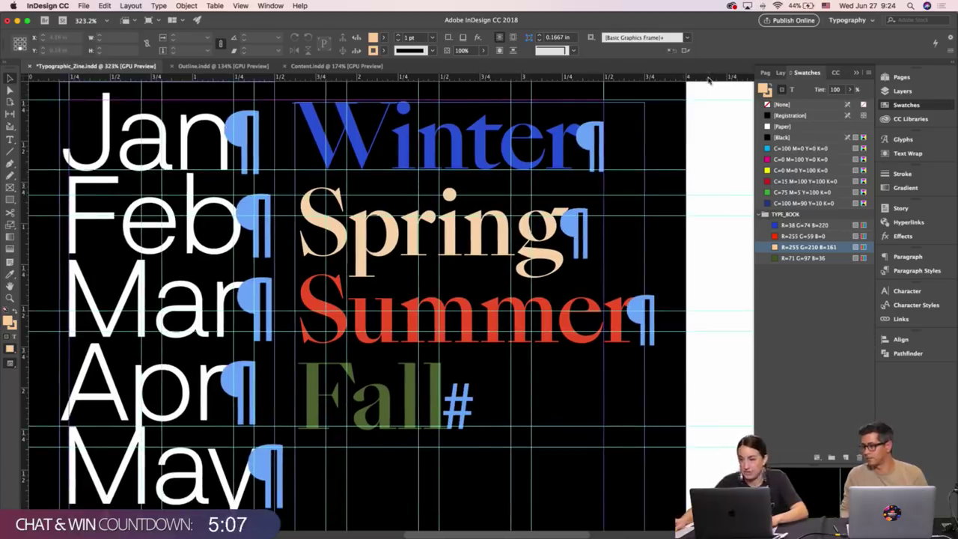
drag(711, 77, 556, 254)
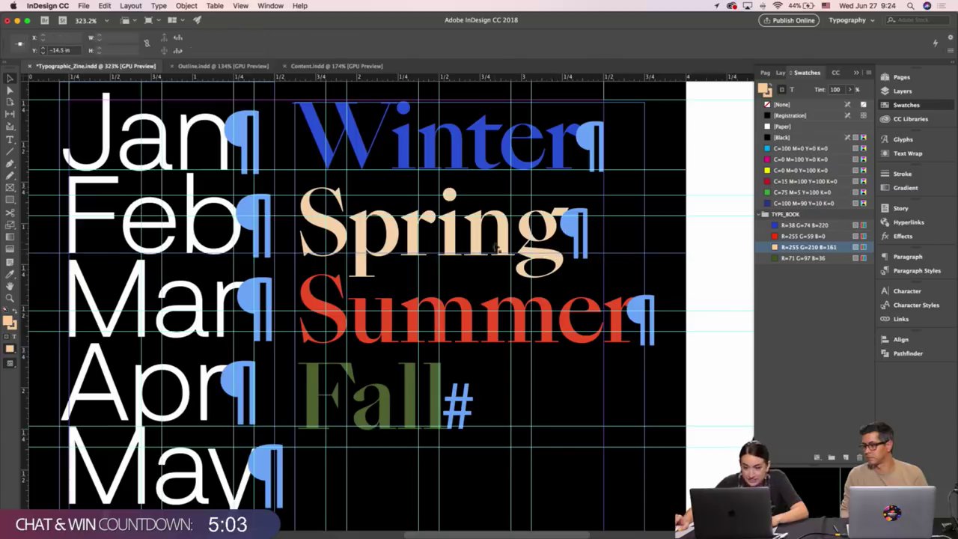
double_click(406, 221)
double_click(406, 221)
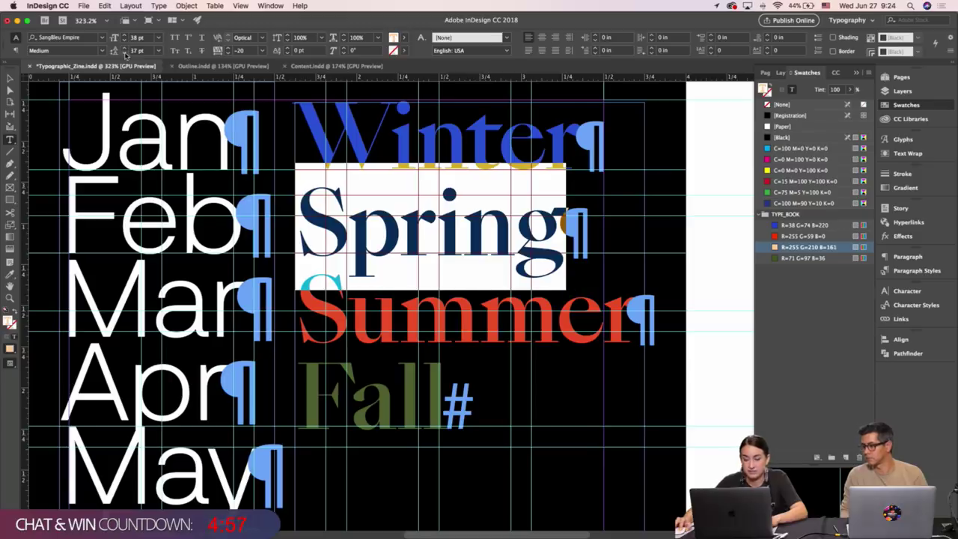
key(Escape)
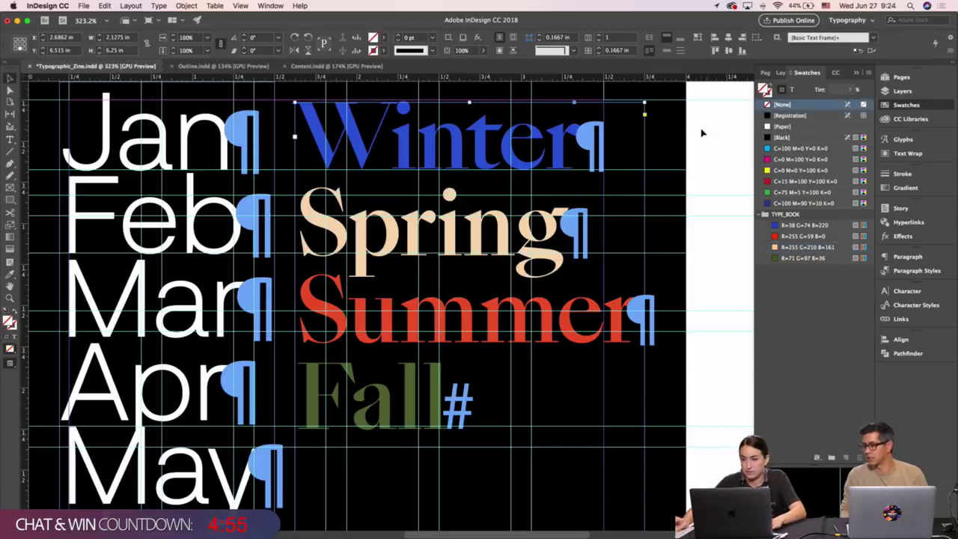
Try a leading of 20 pt on the "Spring" line.
double_click(419, 224)
triple_click(387, 216)
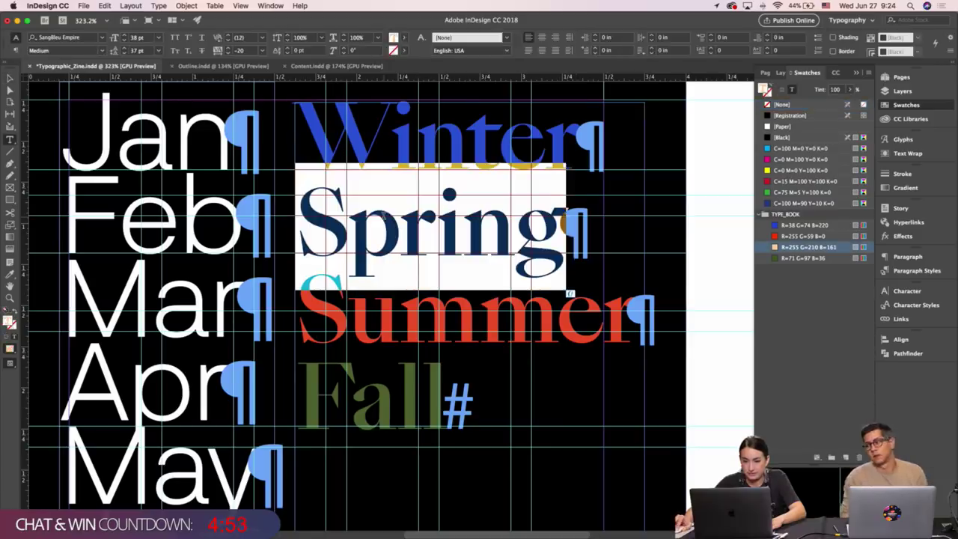
click(140, 51)
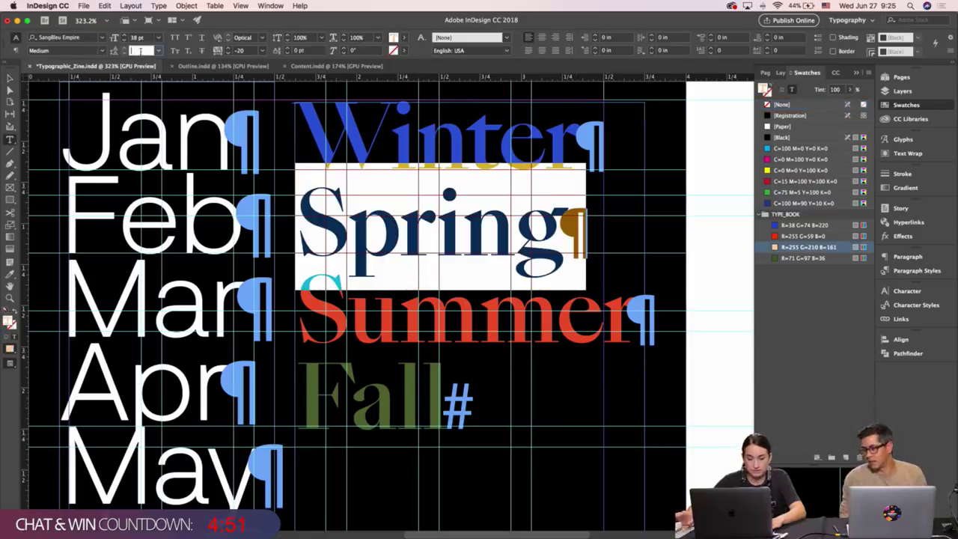
text(20)
key(Return)
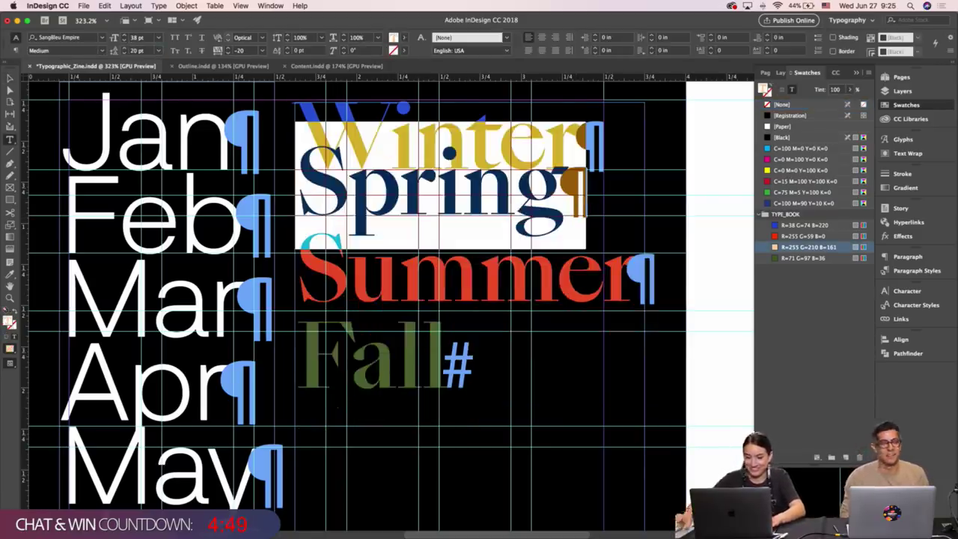
Raise the leading of "Spring" to 37 pt so it sits on the "Feb" baseline guide, and preview the alignment.
click(125, 49)
click(126, 48)
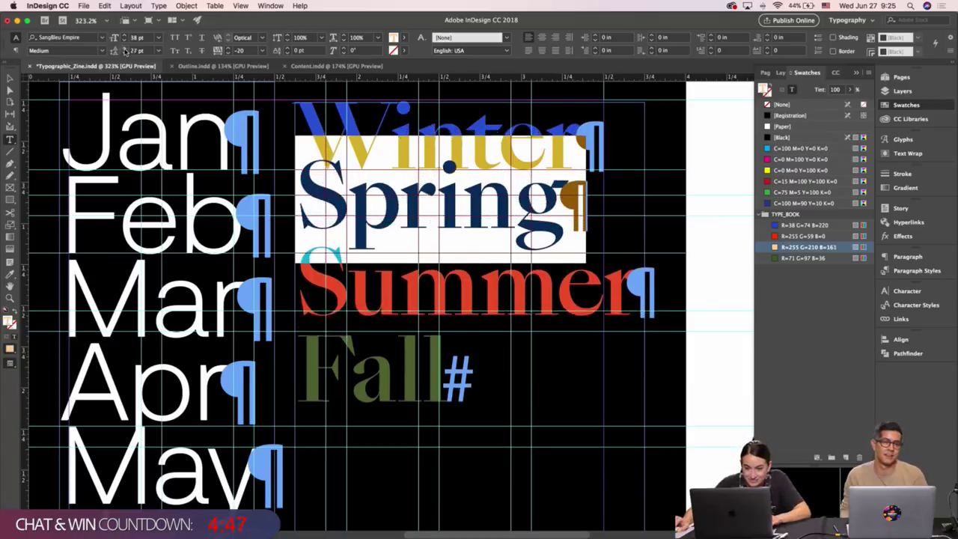
click(125, 49)
click(125, 48)
click(125, 49)
click(125, 50)
click(125, 49)
click(125, 50)
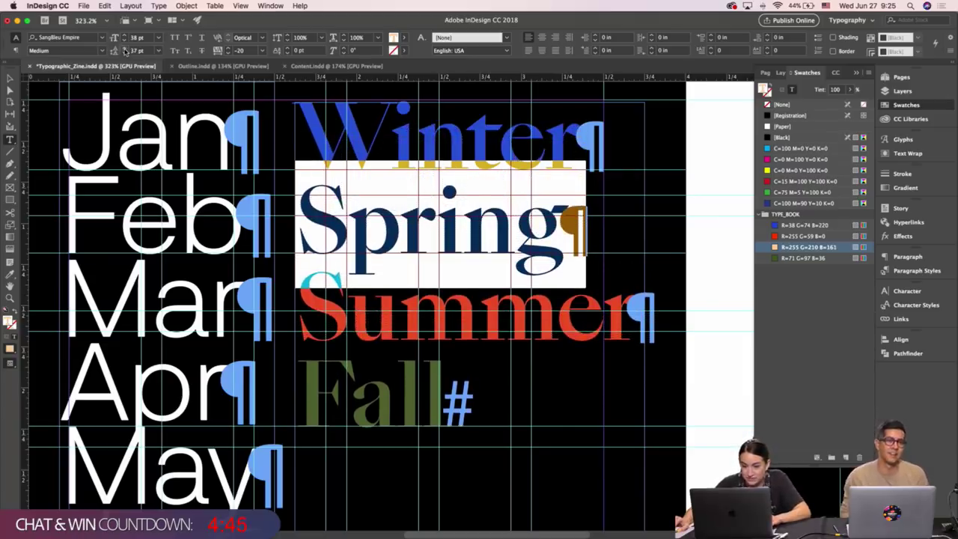
key(Escape)
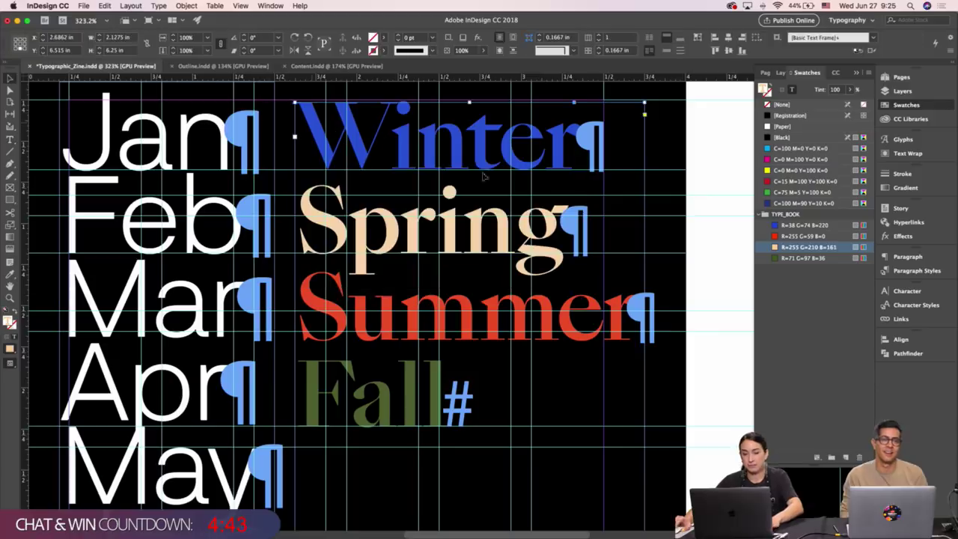
key(w)
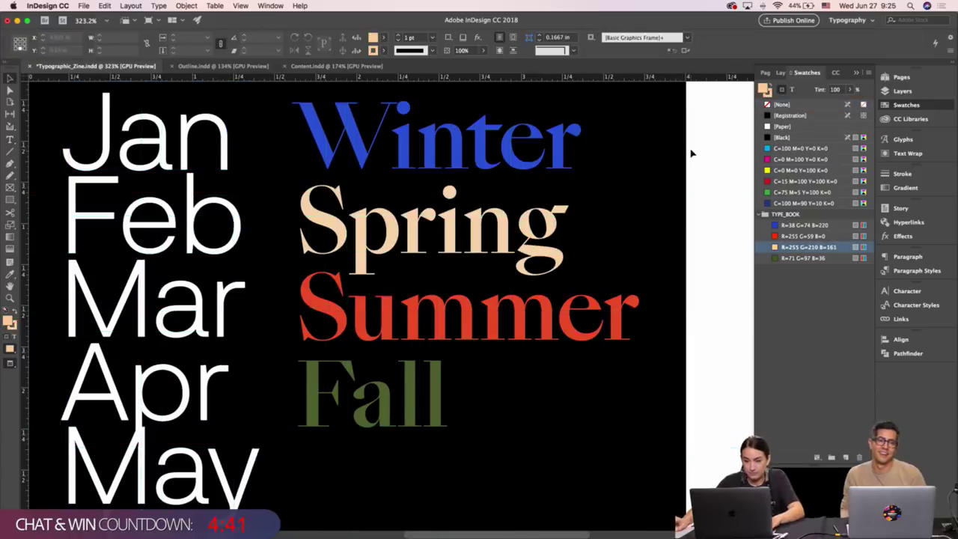
key(w)
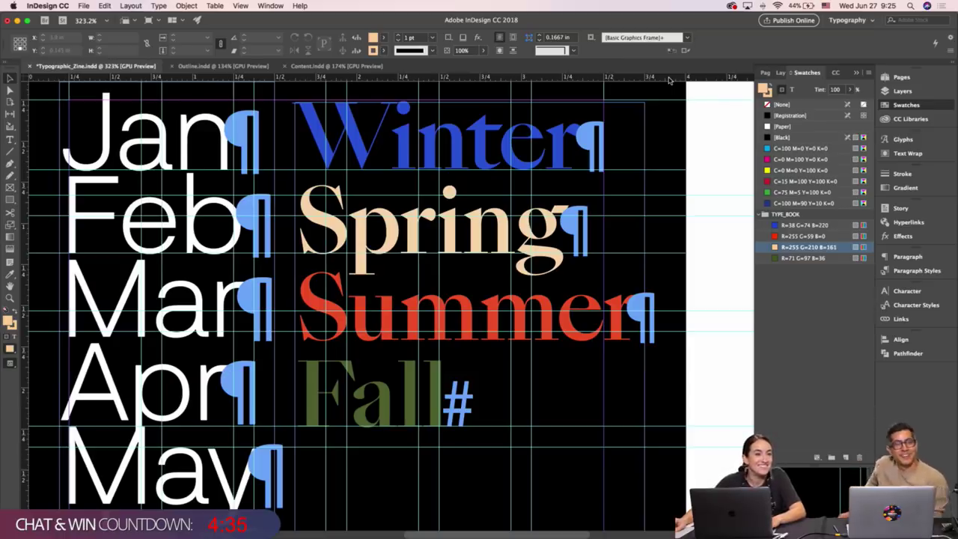
Add a horizontal guide along the "Mar" baseline and set the leading of "Summer" to 37 pt to match it.
drag(646, 81, 514, 337)
triple_click(465, 295)
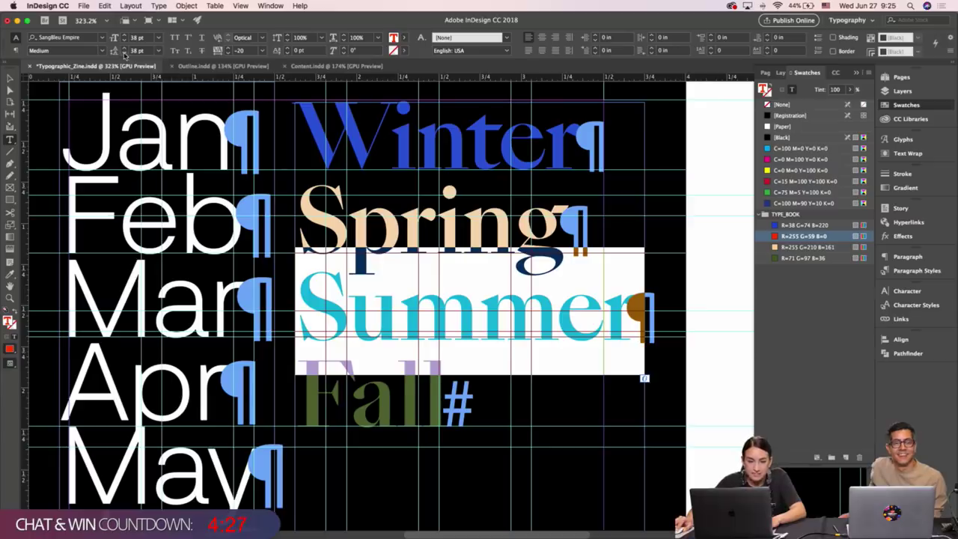
click(124, 53)
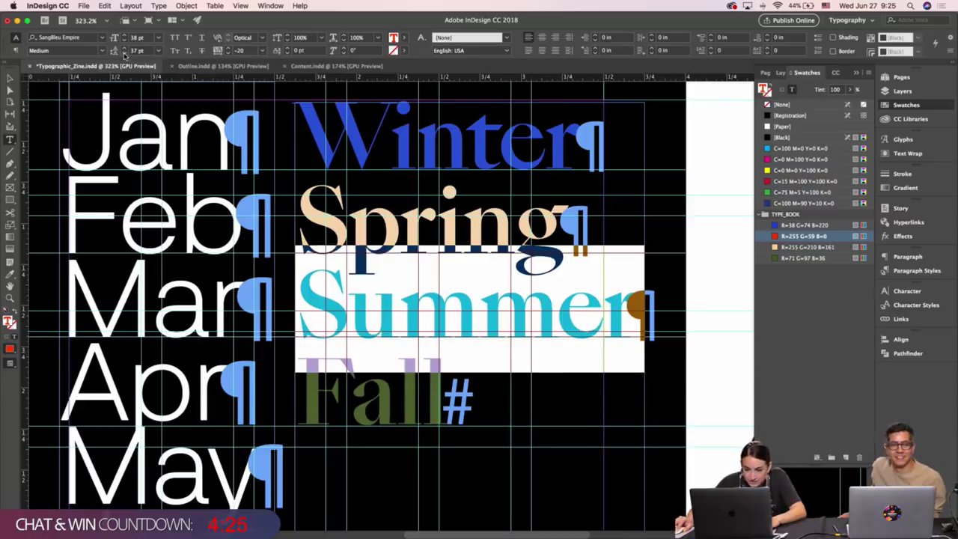
click(124, 53)
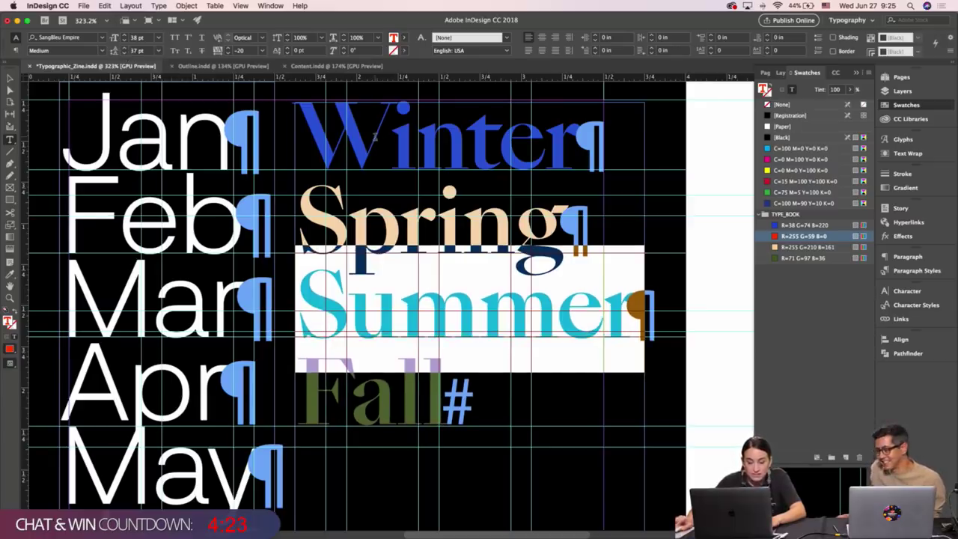
key(Escape)
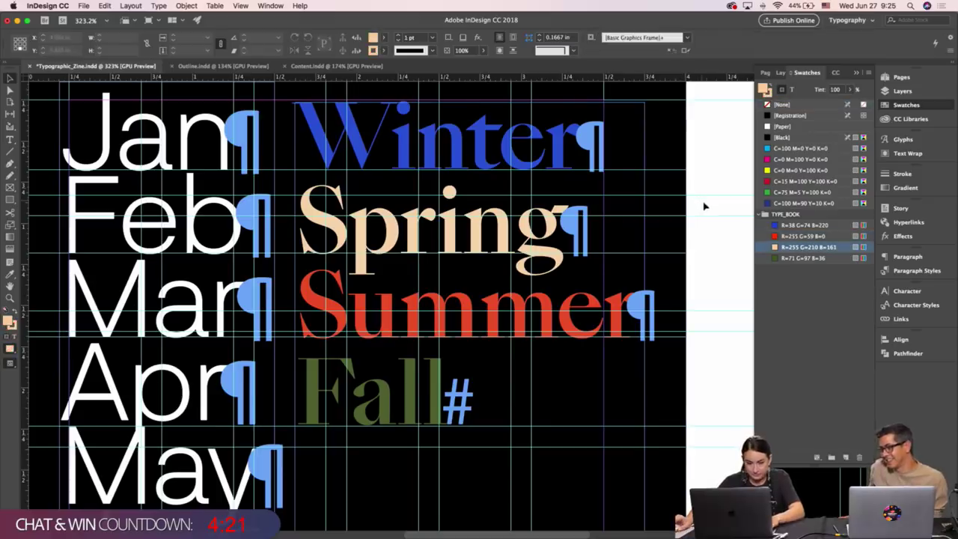
Add a horizontal guide along the "Apr" baseline and set the leading of "Fall" to 36 pt to match it.
drag(636, 78, 524, 425)
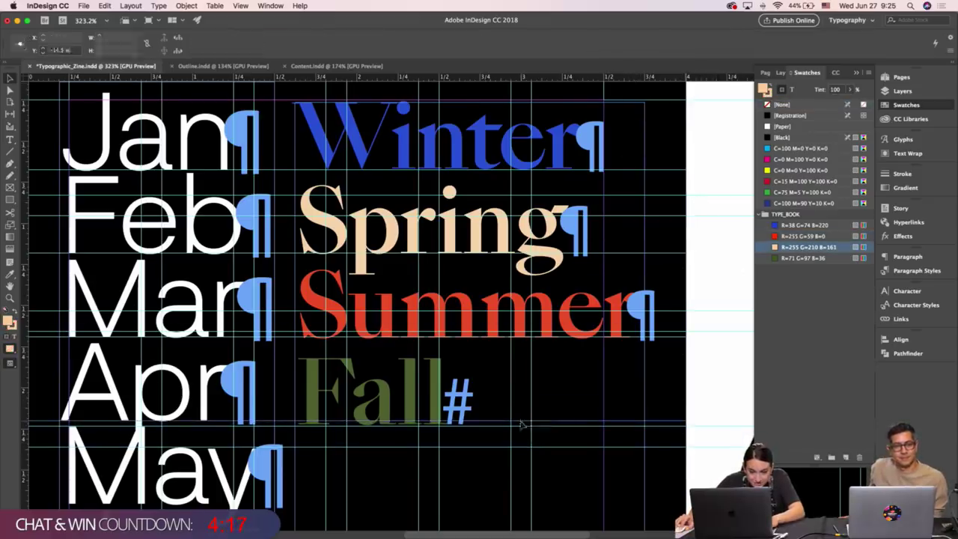
click(406, 391)
double_click(405, 391)
double_click(394, 392)
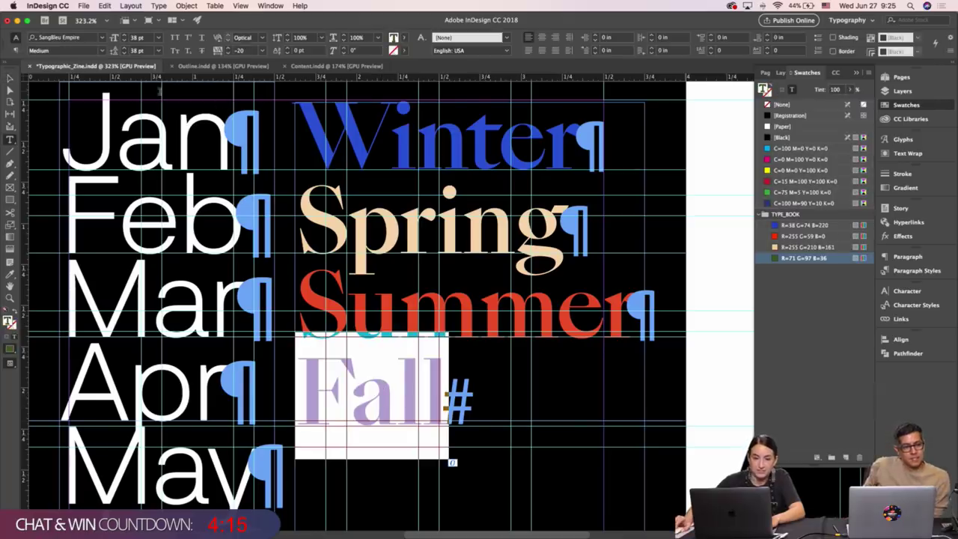
click(124, 53)
click(124, 53)
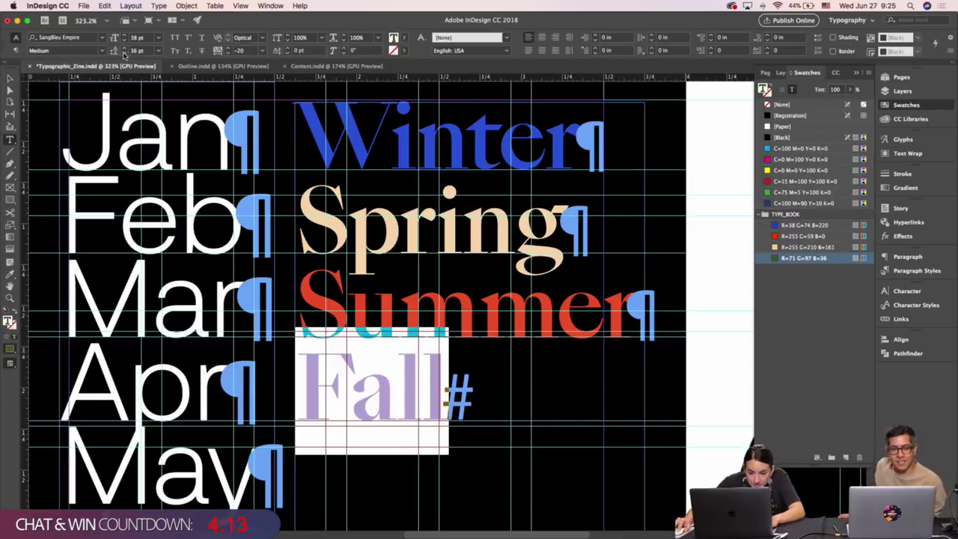
key(Escape)
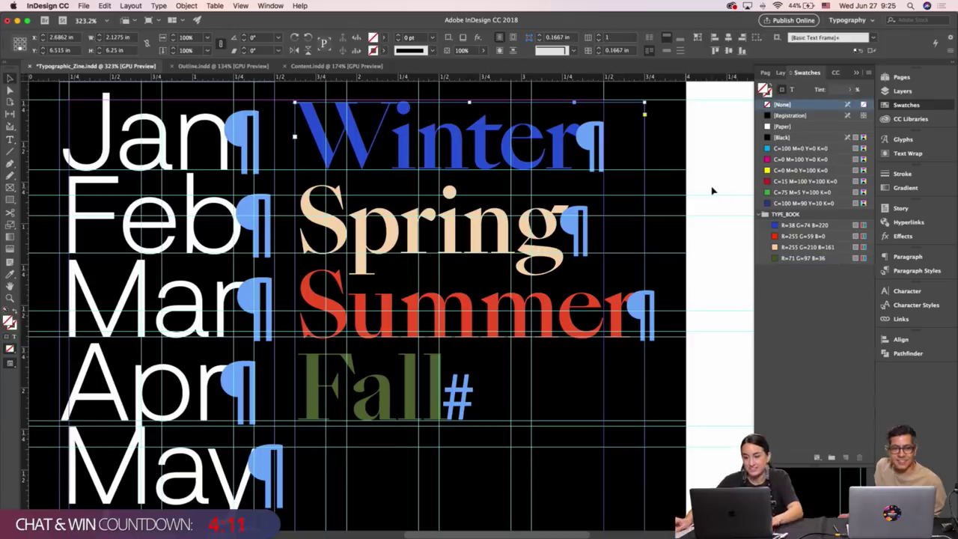
Preview the whole months and seasons spread without guides and save the document.
click(712, 192)
key(w)
key(super+minus)
key(super+minus)
key(super+minus)
key(super+minus)
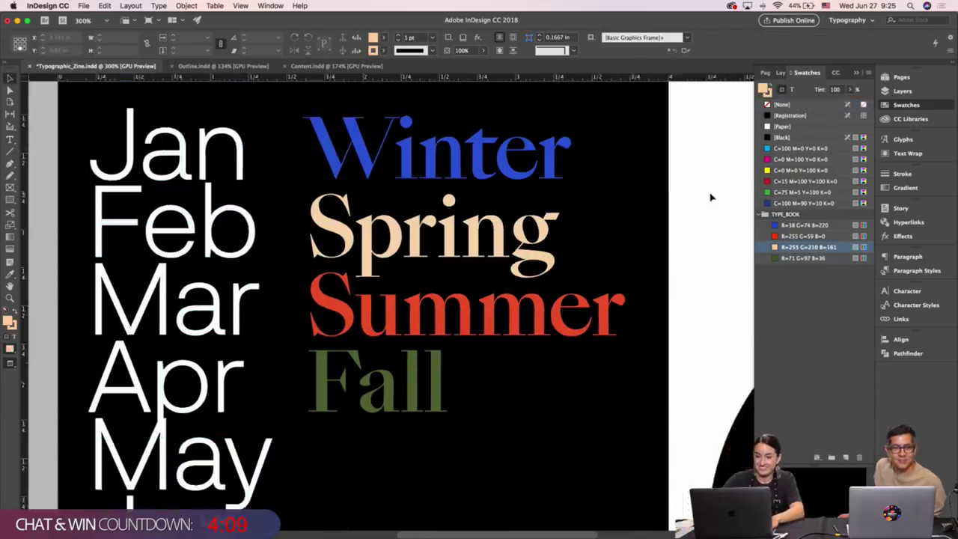
drag(662, 249, 589, 161)
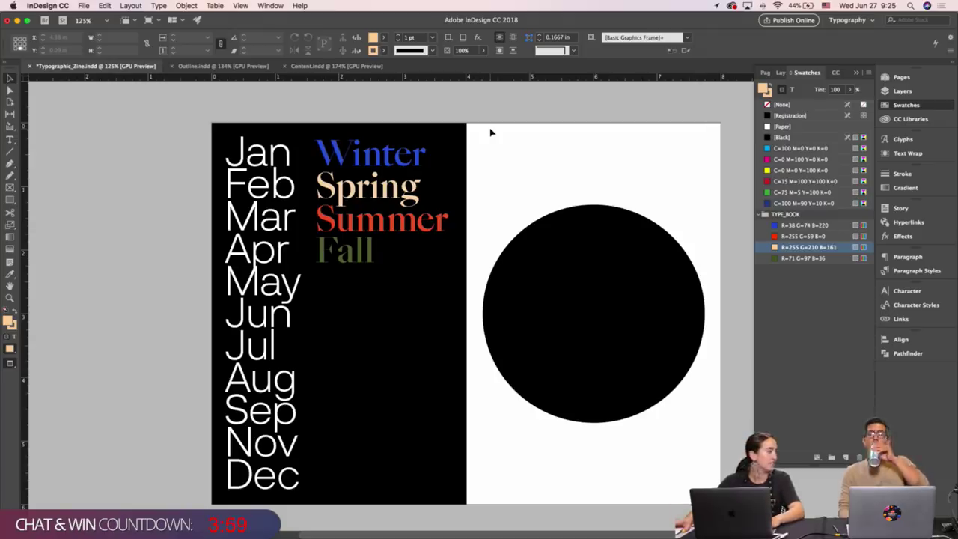
scroll(491, 135, down, 1)
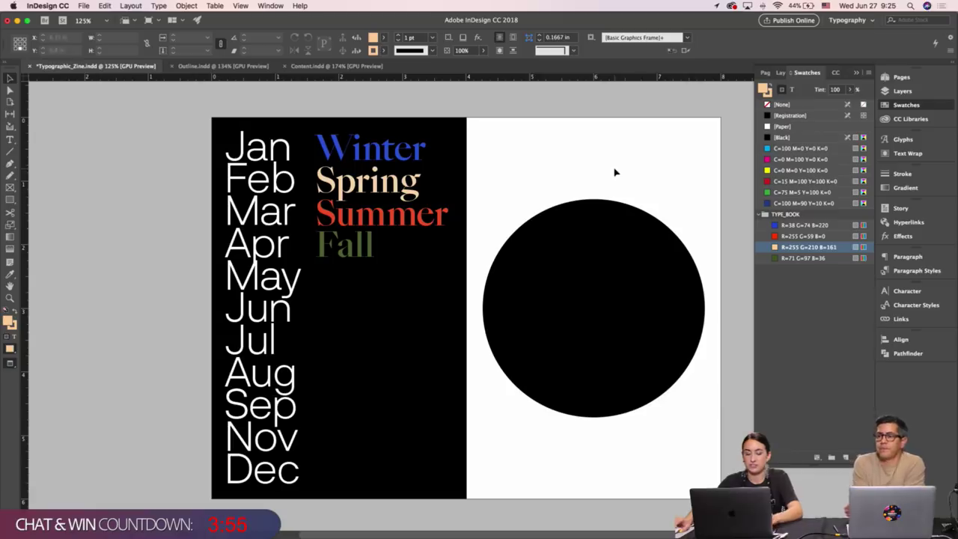
key(super+s)
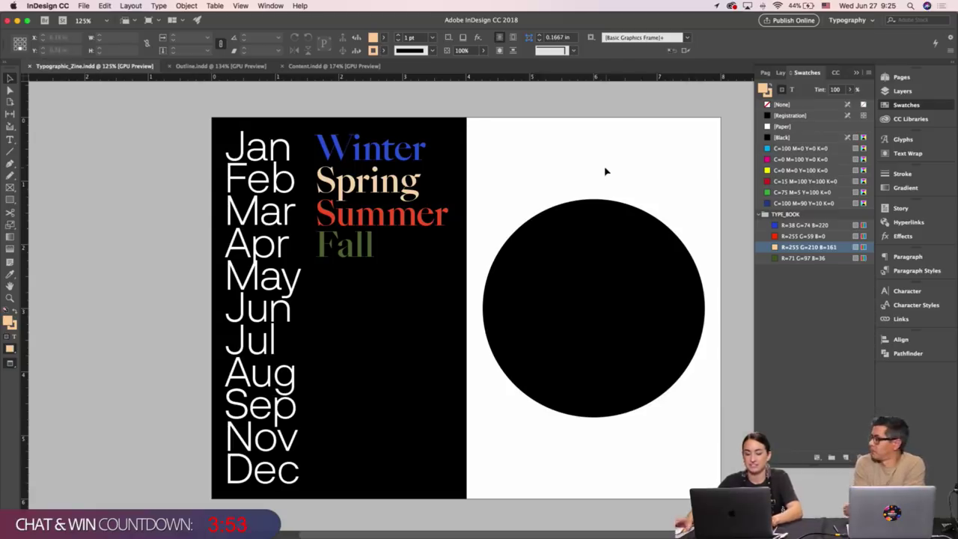
Compare the months and seasons spread with the preceding pages and examine its layout in preview.
key(w)
scroll(606, 172, up, 5)
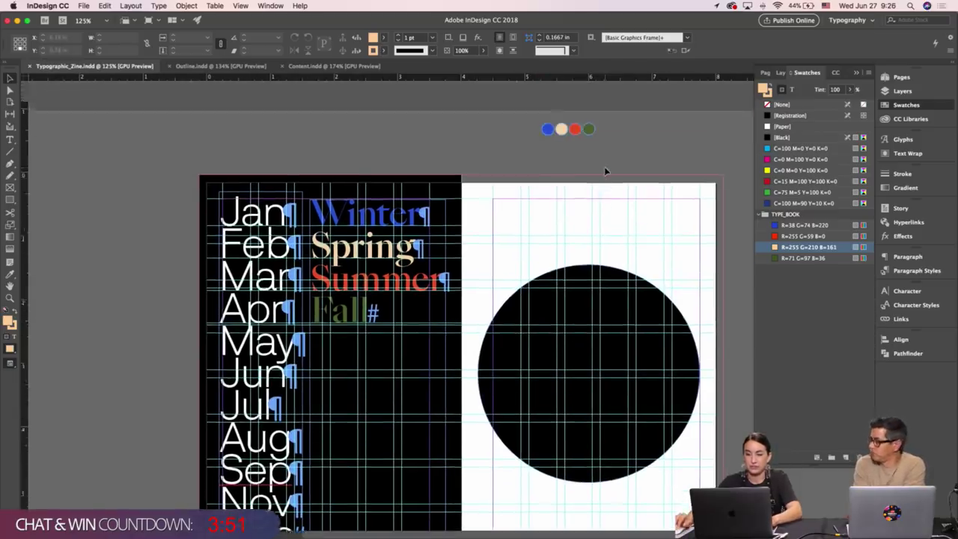
scroll(607, 171, up, 20)
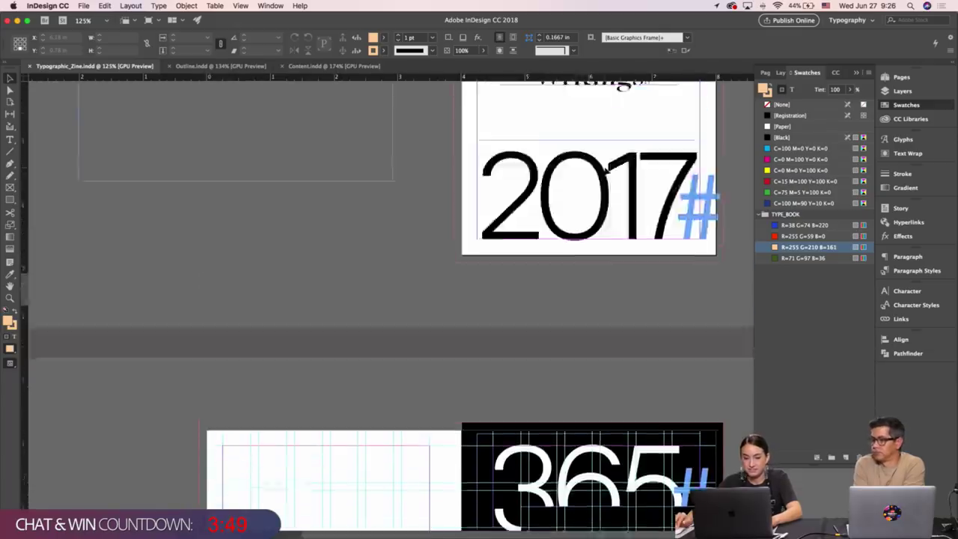
scroll(606, 171, down, 20)
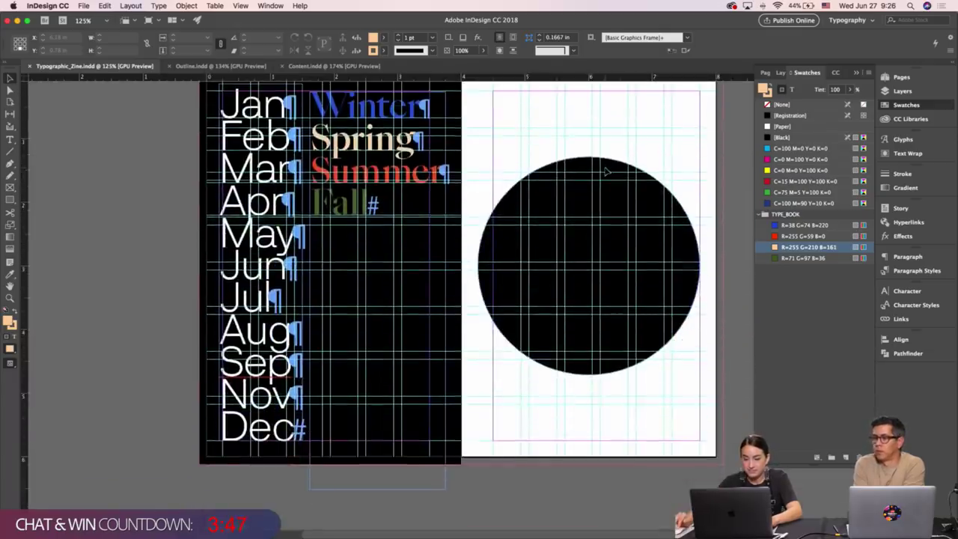
key(w)
scroll(543, 141, up, 2)
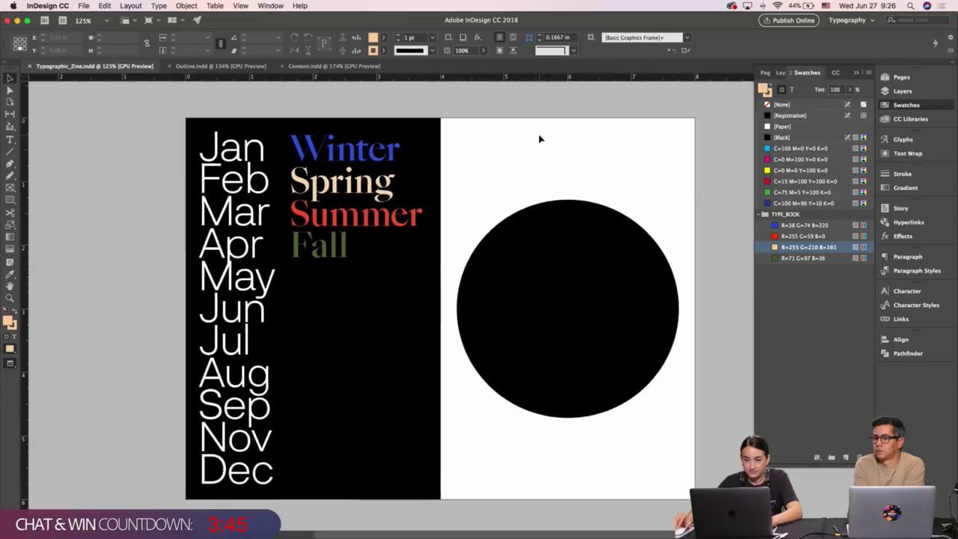
scroll(540, 139, left, 1)
scroll(540, 139, down, 12)
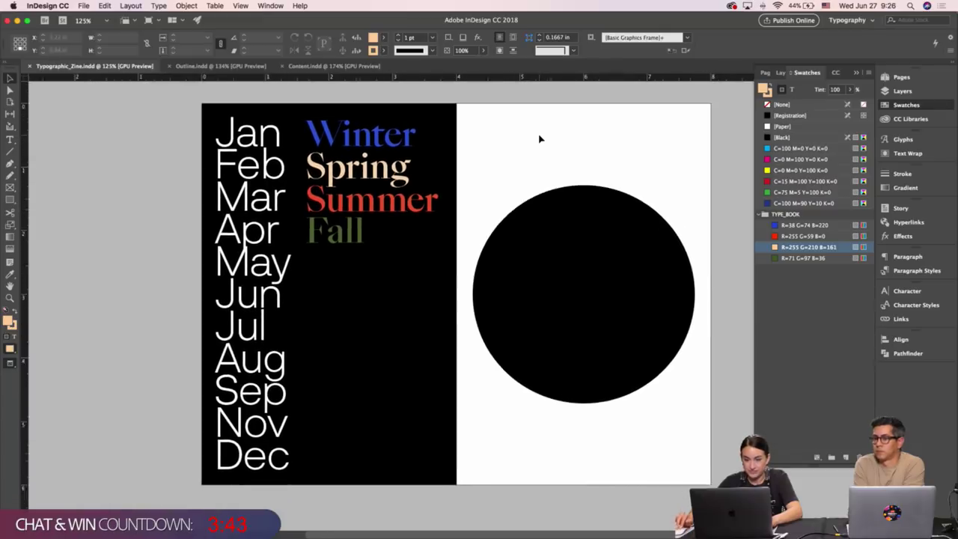
scroll(541, 140, down, 2)
scroll(540, 139, up, 9)
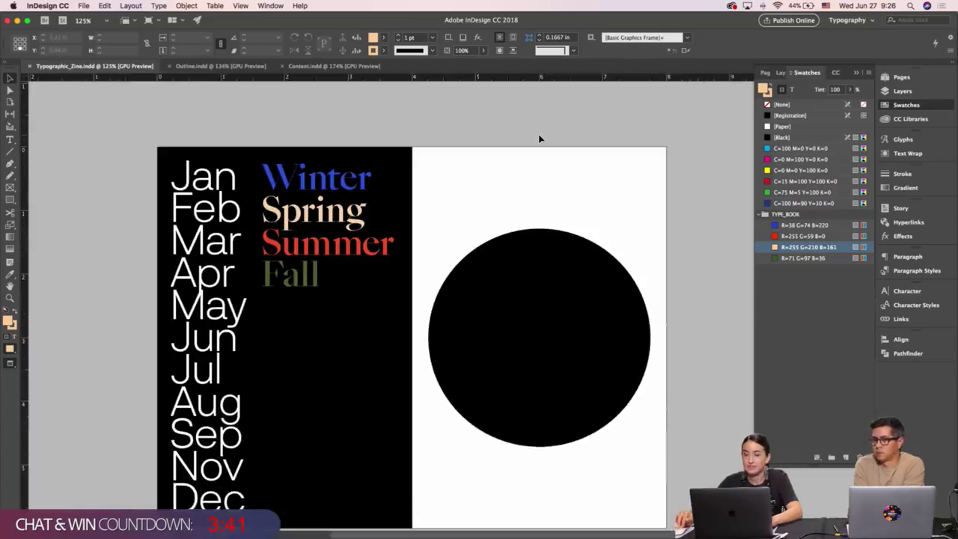
scroll(540, 140, down, 1)
scroll(539, 140, down, 3)
scroll(536, 148, up, 2)
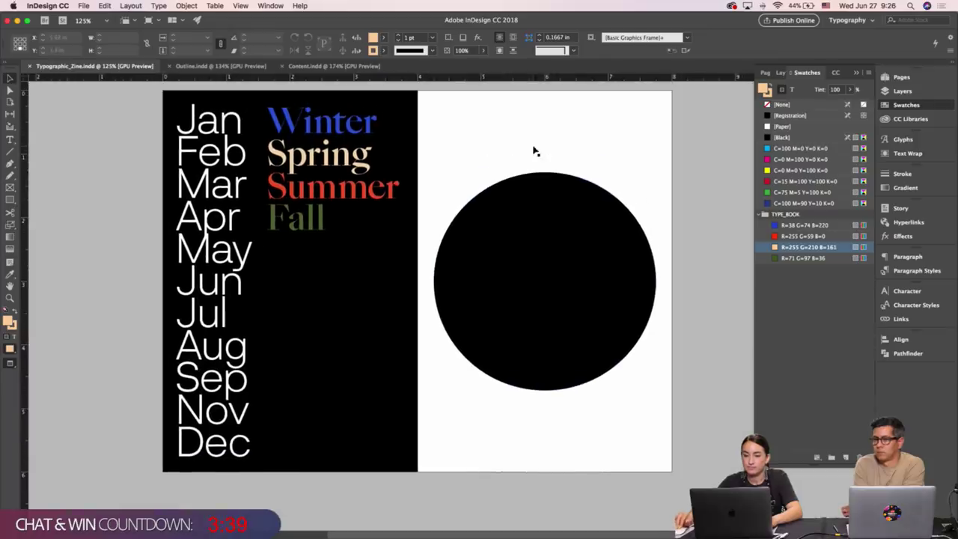
Change the font of the "FRIDAY 17.02" footer line on the blue page to Neurial Grotesk Light.
scroll(491, 112, down, 10)
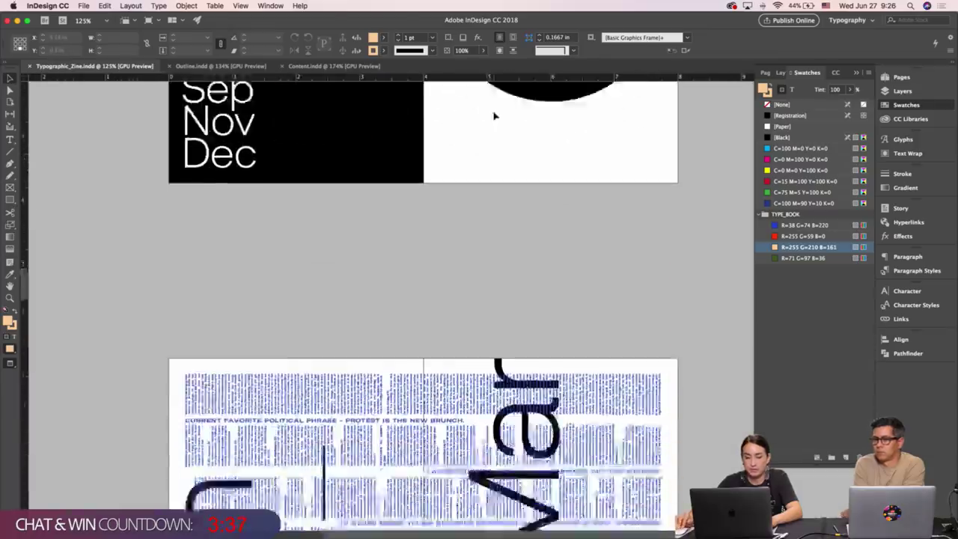
scroll(493, 116, down, 10)
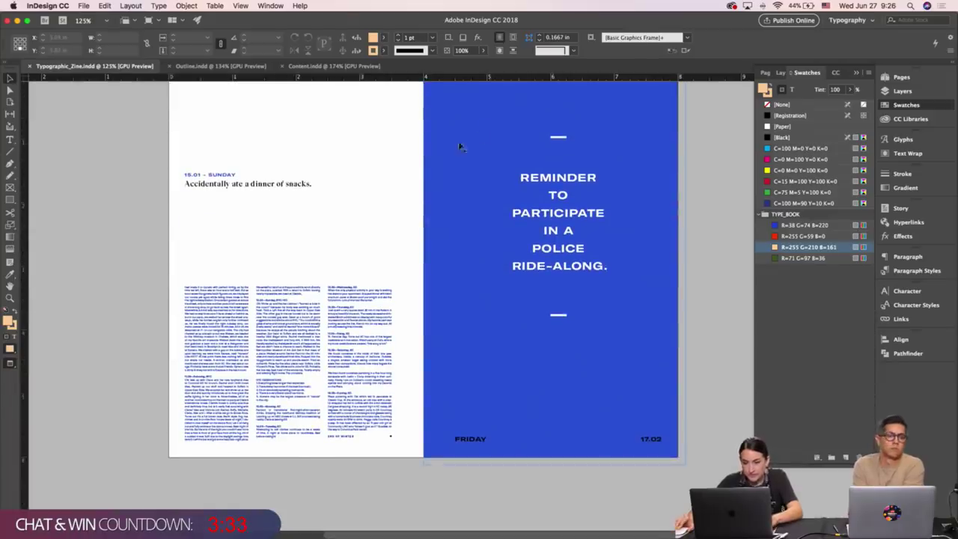
scroll(359, 207, down, 3)
scroll(359, 207, right, 3)
drag(358, 208, 337, 196)
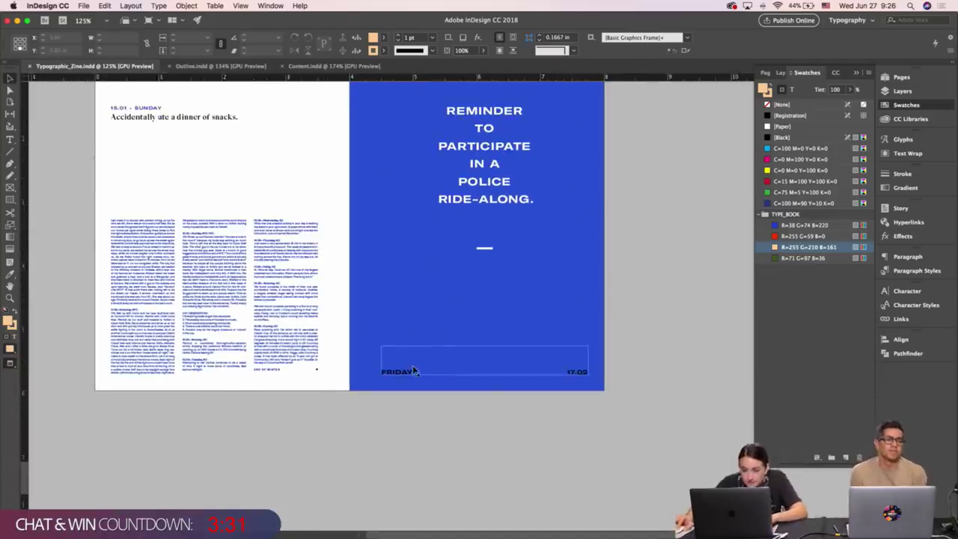
double_click(414, 370)
key(super+a)
click(64, 37)
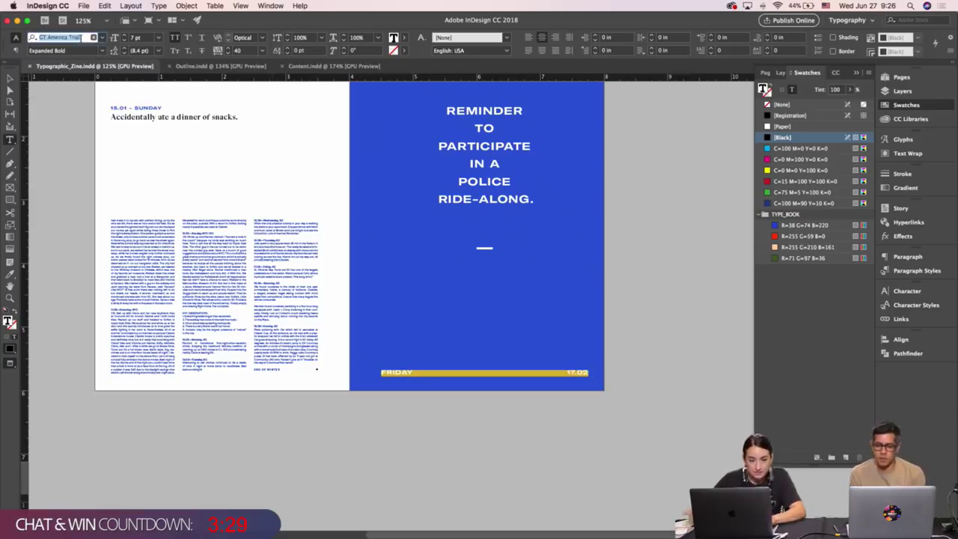
text(neuri)
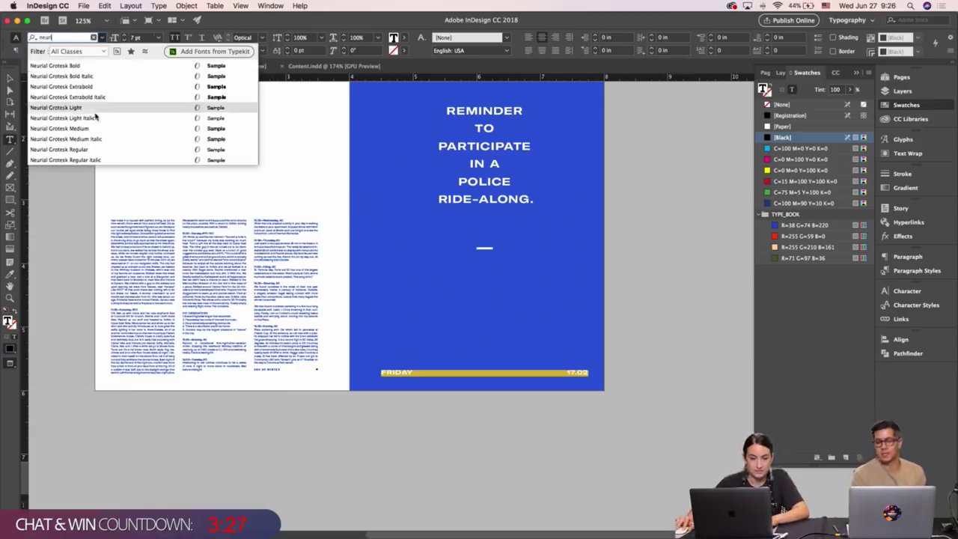
click(93, 108)
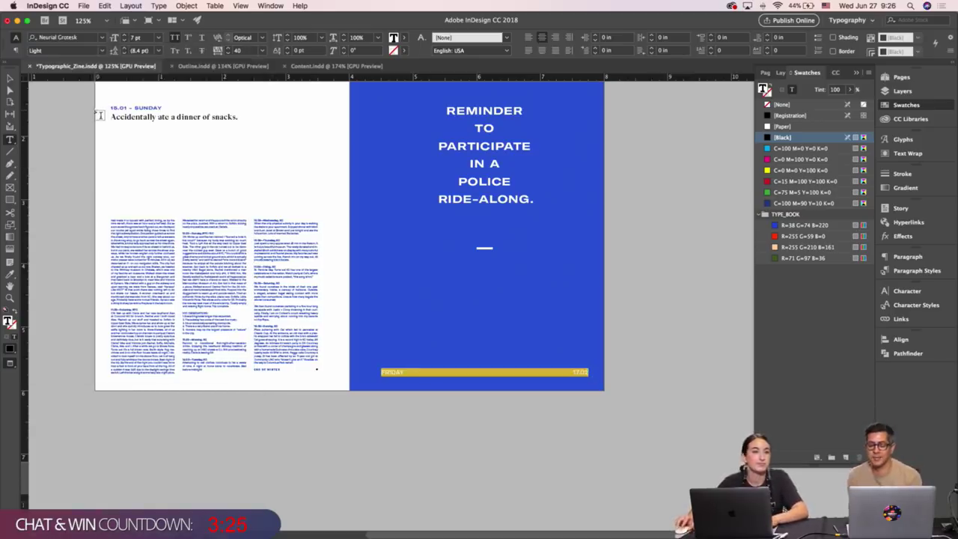
key(Escape)
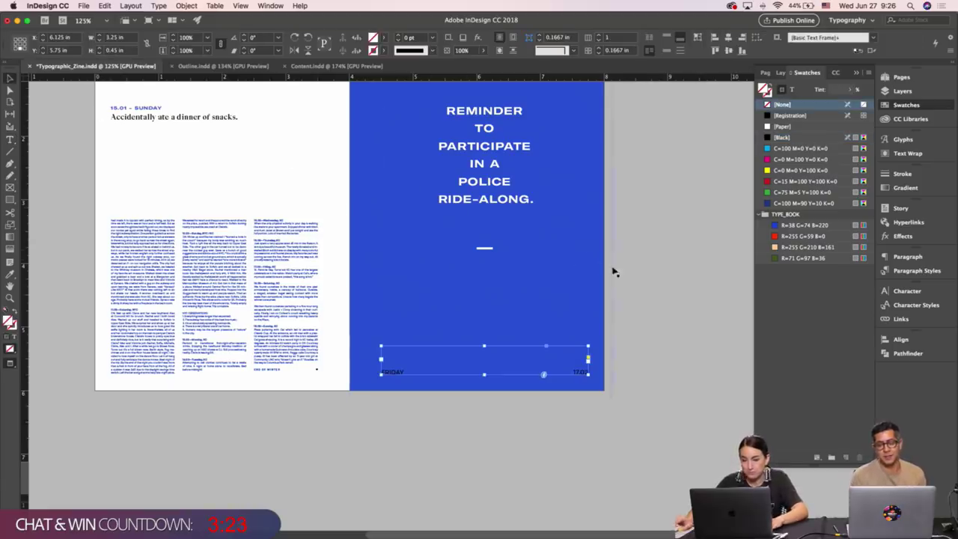
click(665, 280)
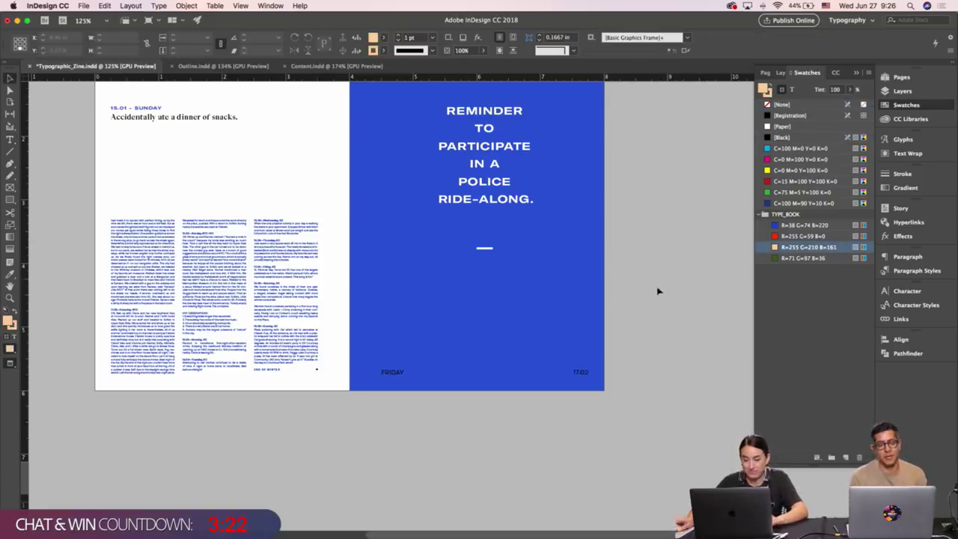
Turn off all caps for the blue page's day and date line and capitalize the first letter of "Friday".
double_click(405, 373)
key(super+a)
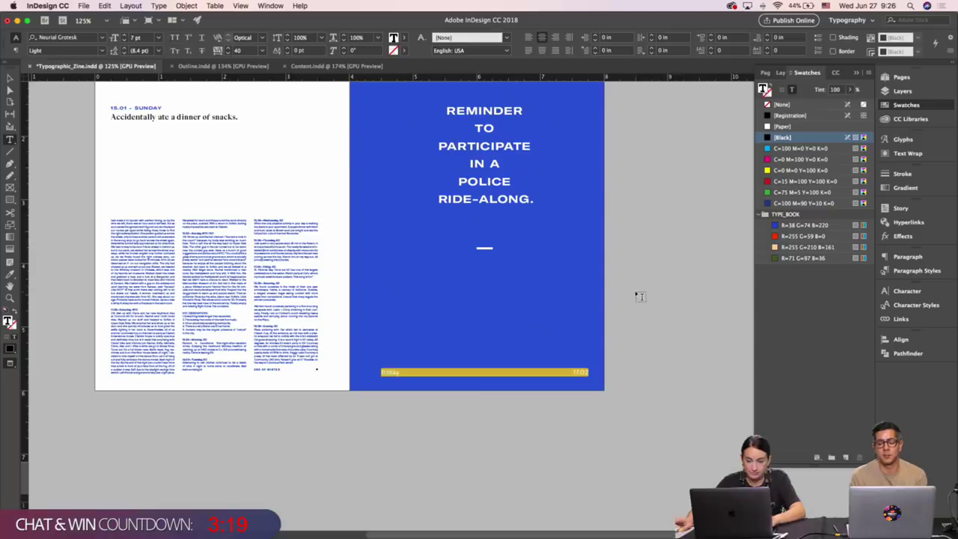
key(Escape)
click(614, 359)
scroll(583, 345, down, 1)
scroll(551, 331, up, 8)
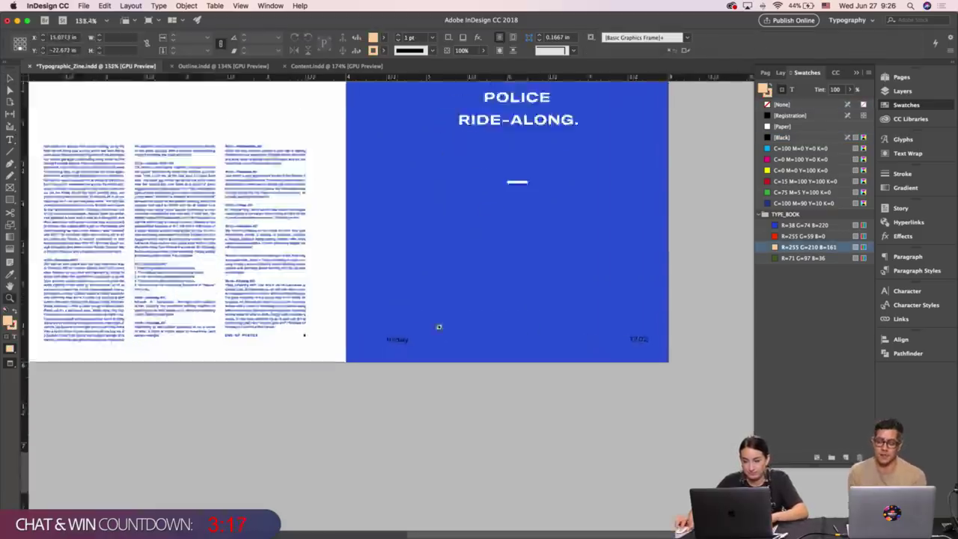
double_click(410, 313)
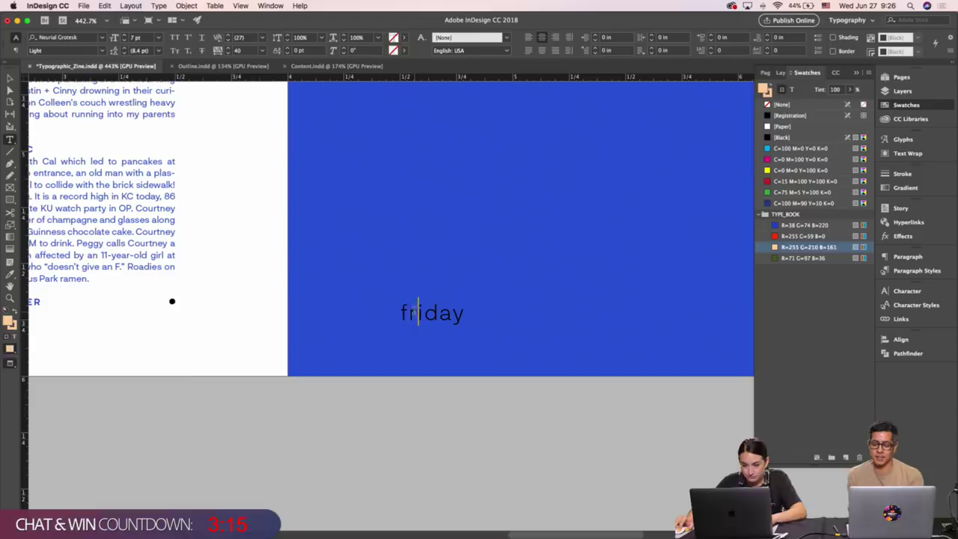
drag(410, 313, 402, 309)
text(F)
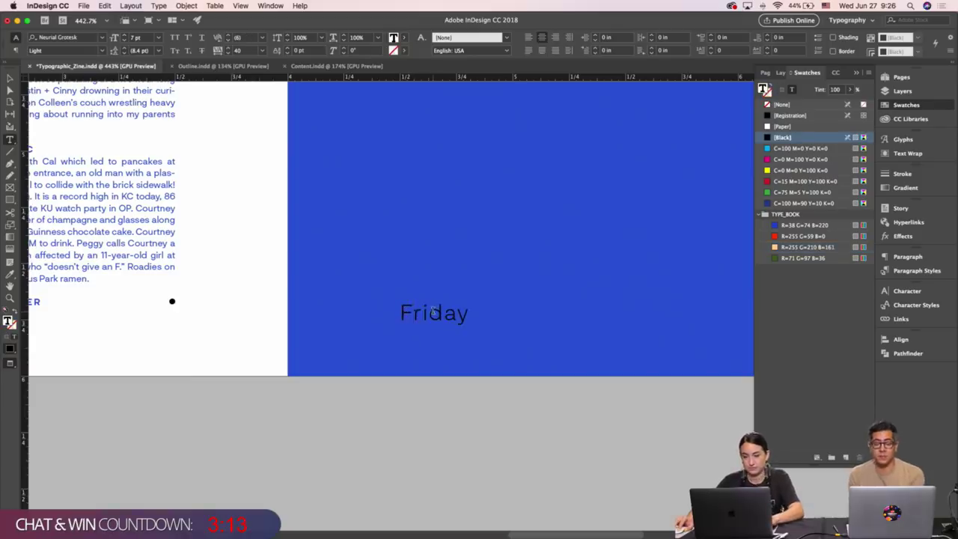
Set the weight of the "Friday 17.02" line to Medium and save the document.
triple_click(434, 312)
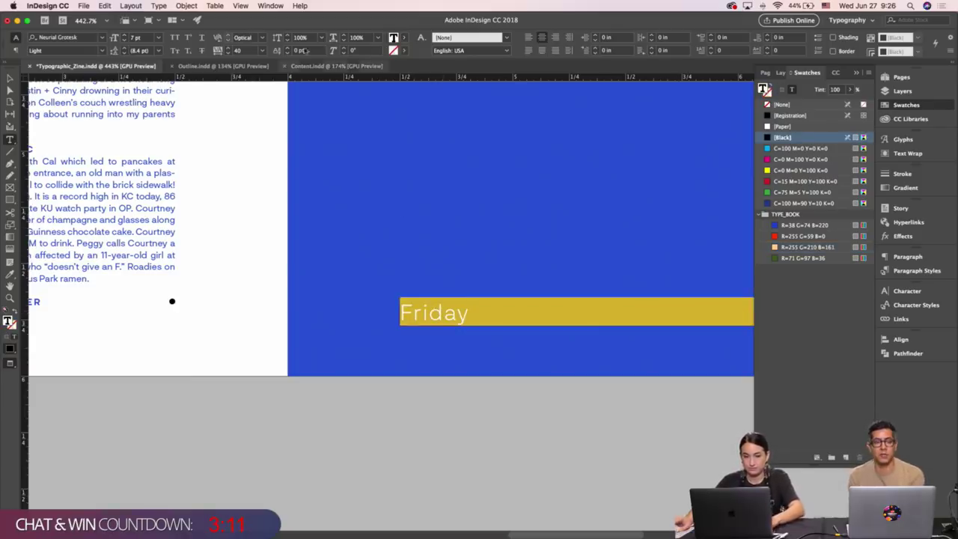
click(107, 51)
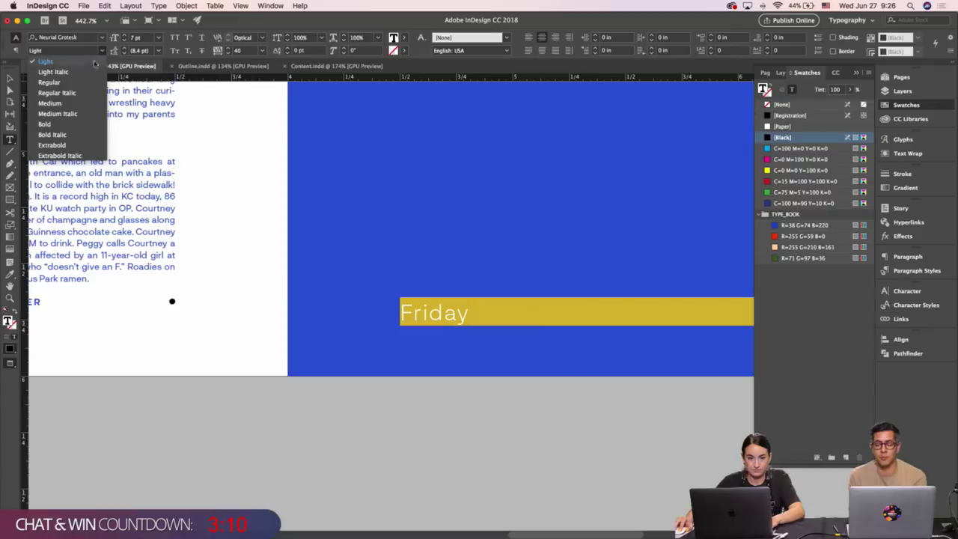
click(67, 103)
key(Escape)
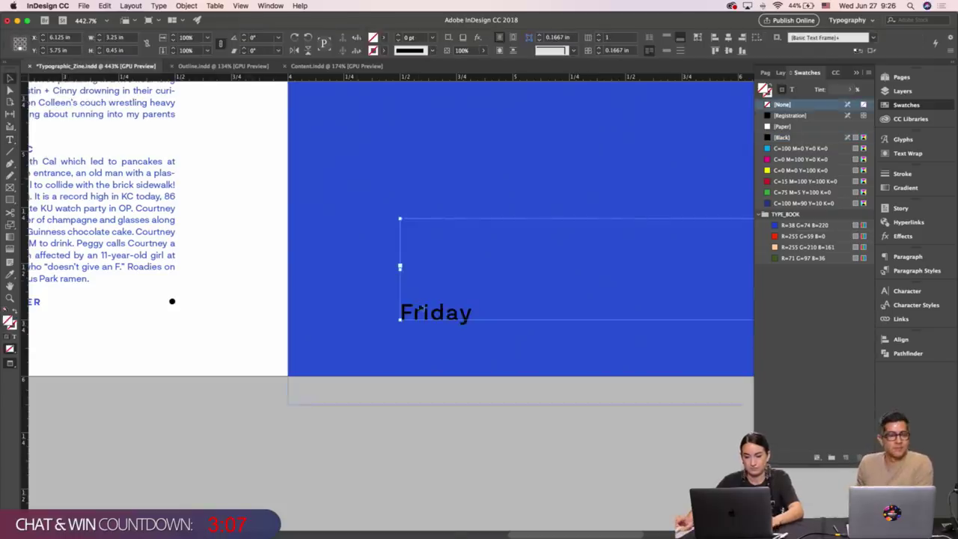
double_click(441, 305)
key(super+a)
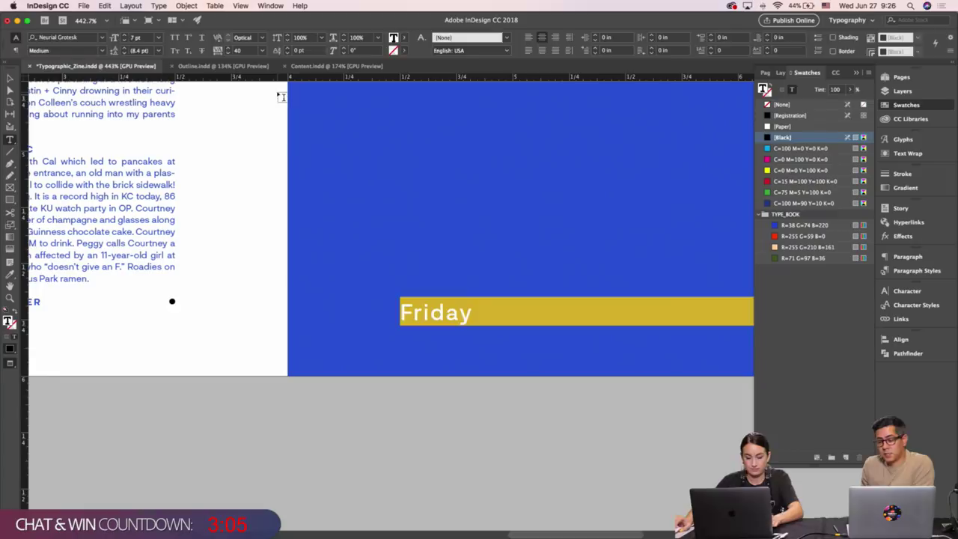
key(Escape)
click(263, 152)
key(super+s)
Rotate the "Friday 17.02" text frame 90° and move it to the upper right margin corner of the blue page.
key(super+minus)
key(super+minus)
key(super+minus)
key(super+minus)
key(super+minus)
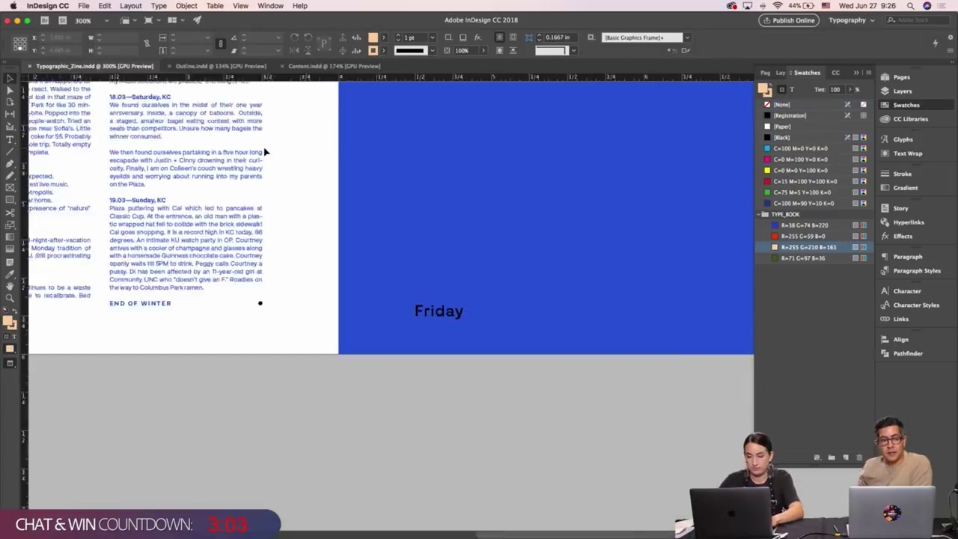
scroll(264, 152, up, 5)
scroll(263, 152, right, 2)
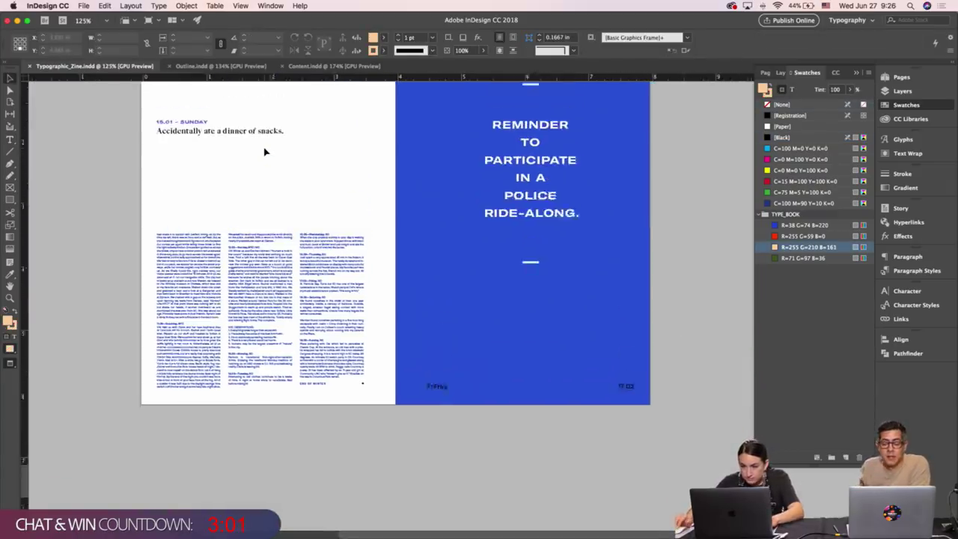
key(w)
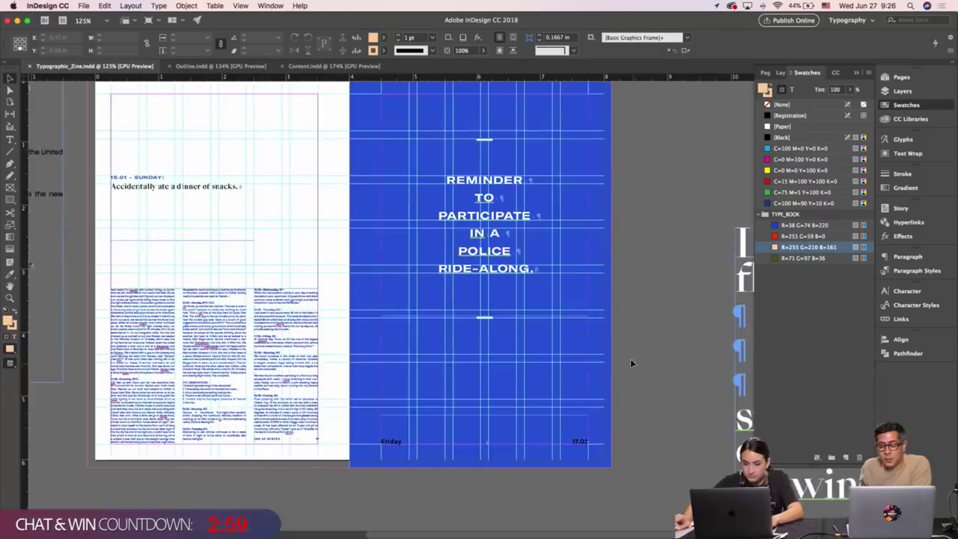
scroll(631, 358, up, 3)
click(586, 491)
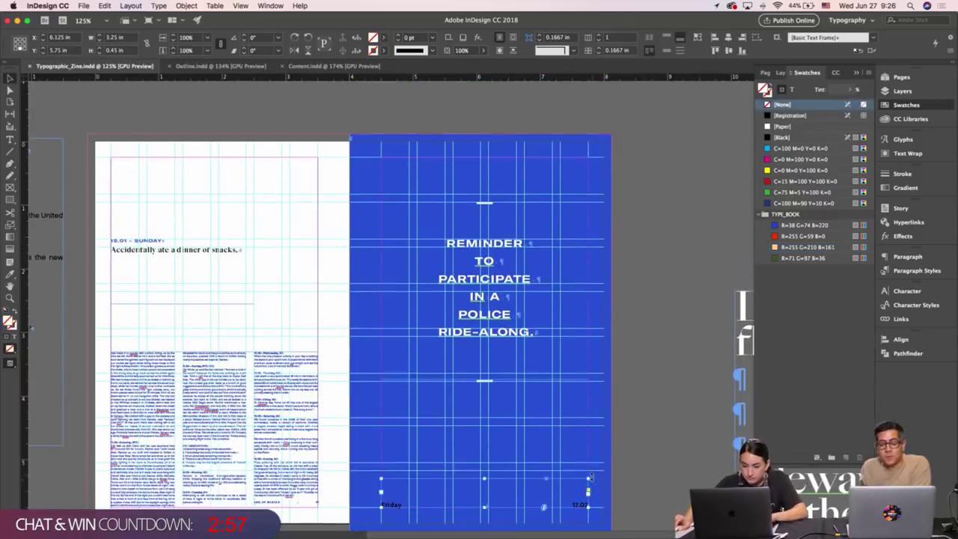
drag(592, 477, 455, 390)
drag(497, 416, 588, 185)
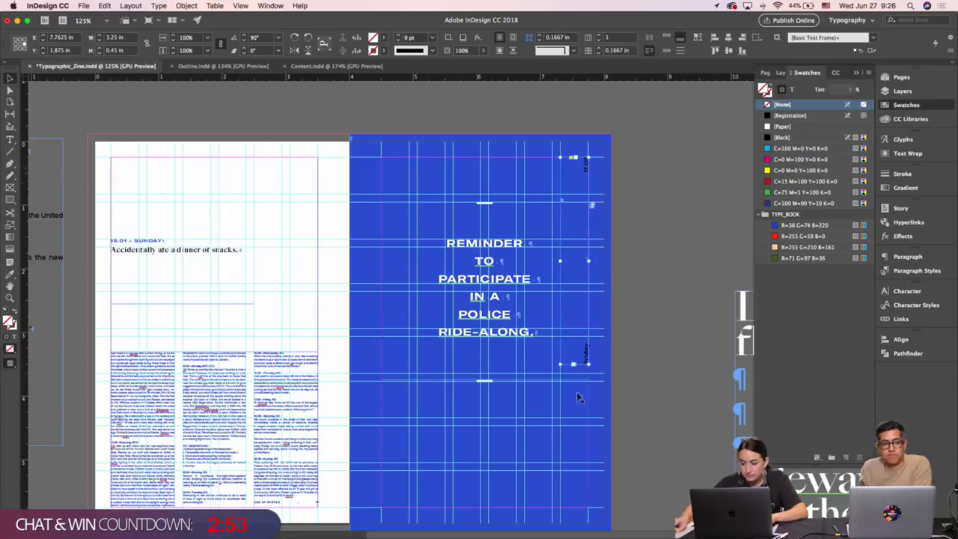
Extend the rotated date frame down to the bottom margin of the blue page and preview the spread without guides.
scroll(573, 245, down, 4)
drag(560, 247, 574, 388)
key(w)
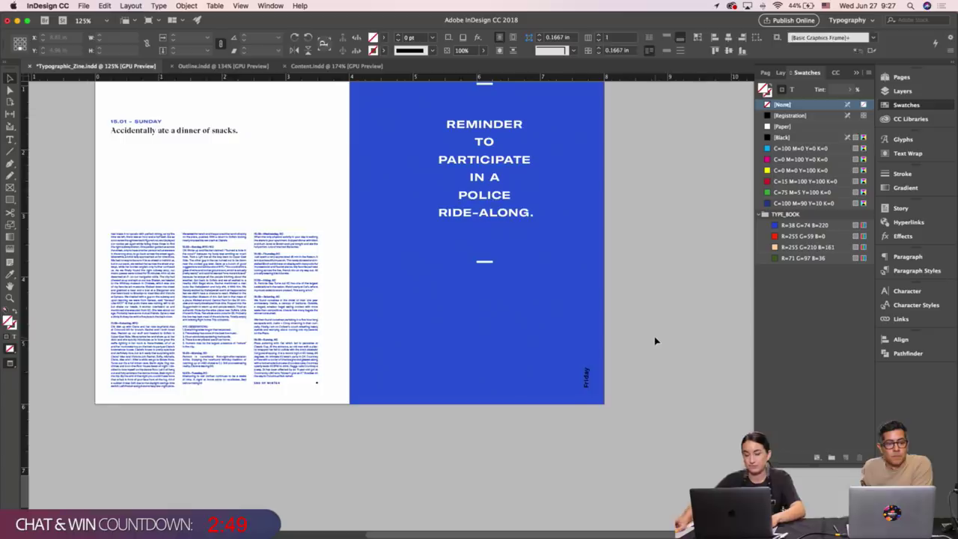
click(658, 340)
scroll(656, 340, up, 3)
scroll(655, 340, down, 1)
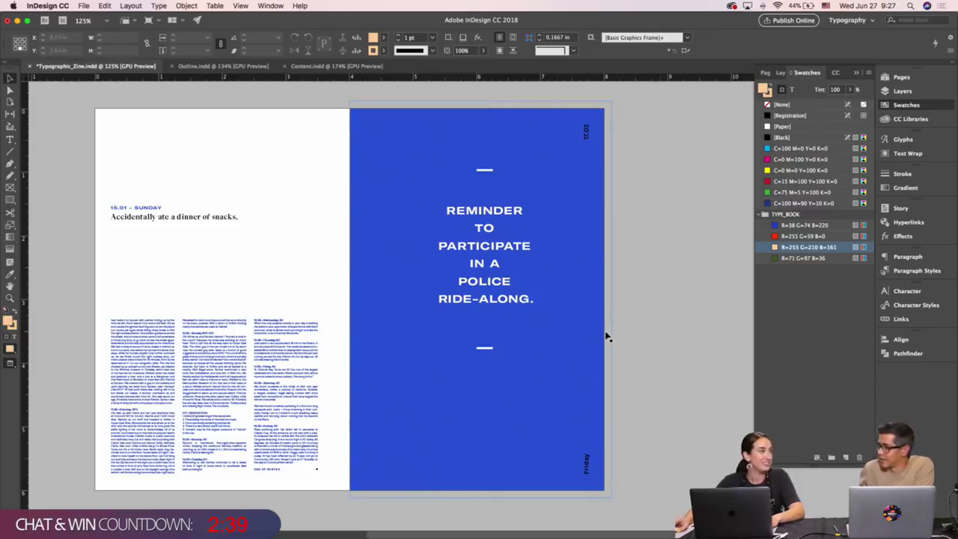
Set the size of the vertical "Friday 17.02" text to 6 pt and save the document.
click(579, 356)
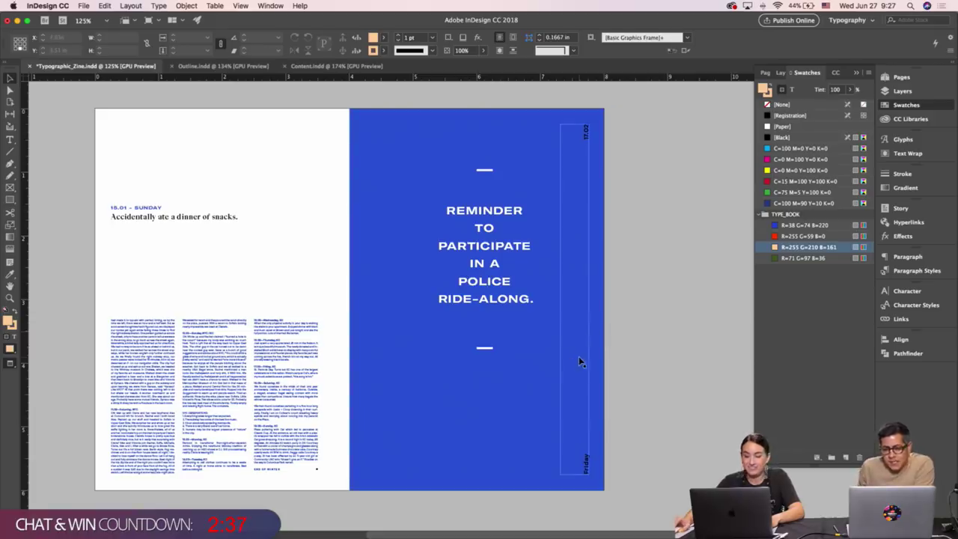
double_click(579, 357)
key(super+a)
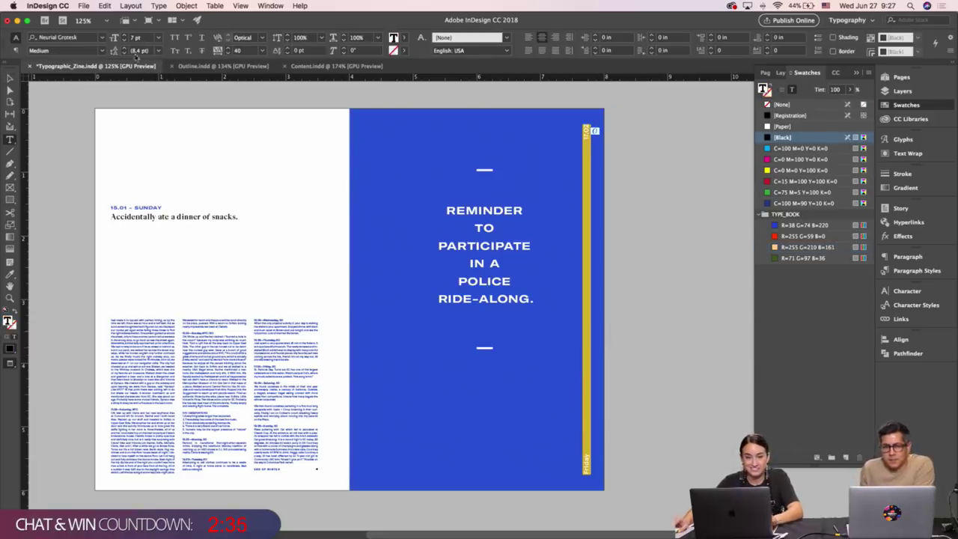
key(Escape)
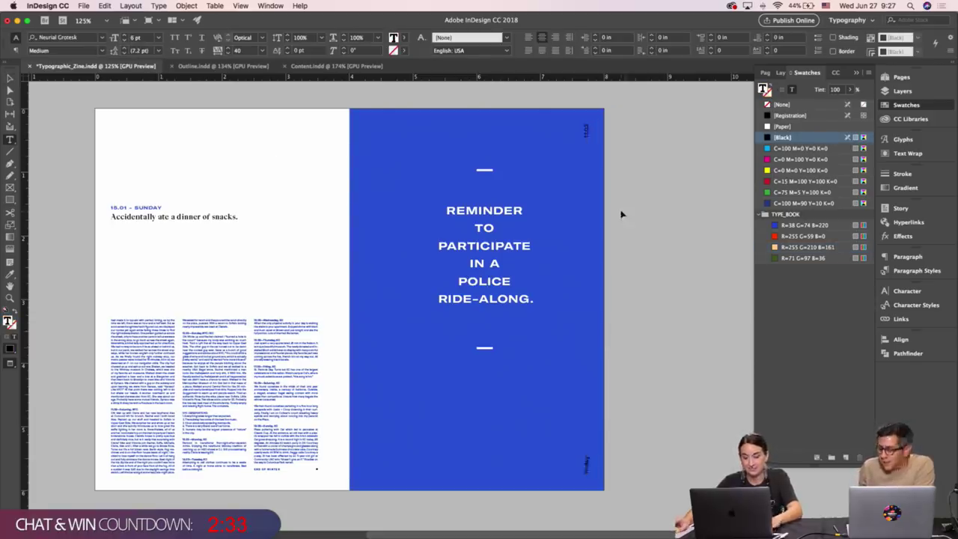
click(619, 213)
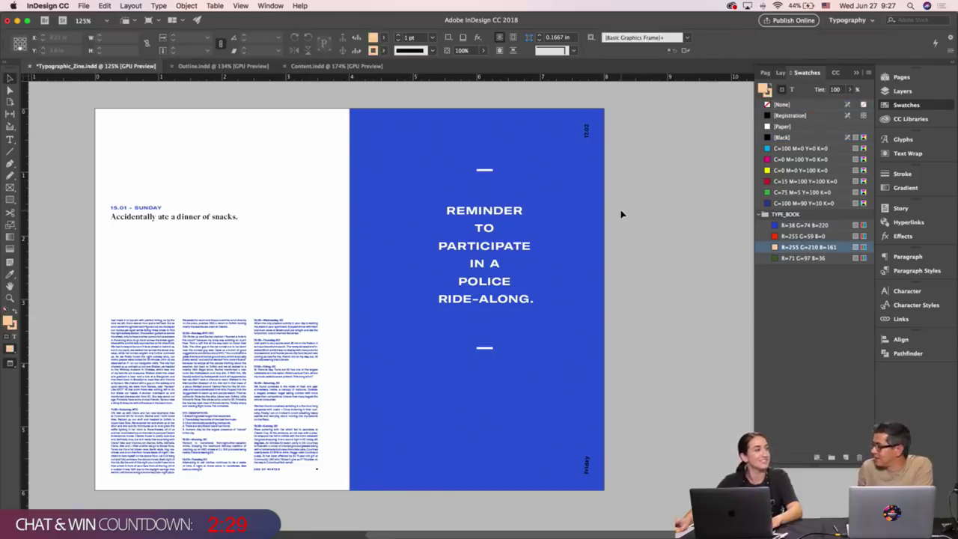
key(super+s)
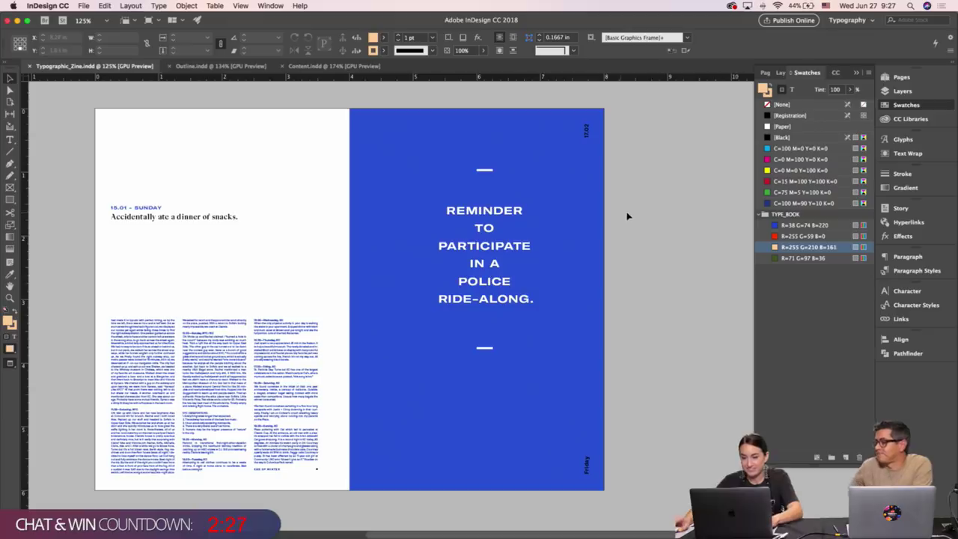
key(w)
click(367, 184)
key(w)
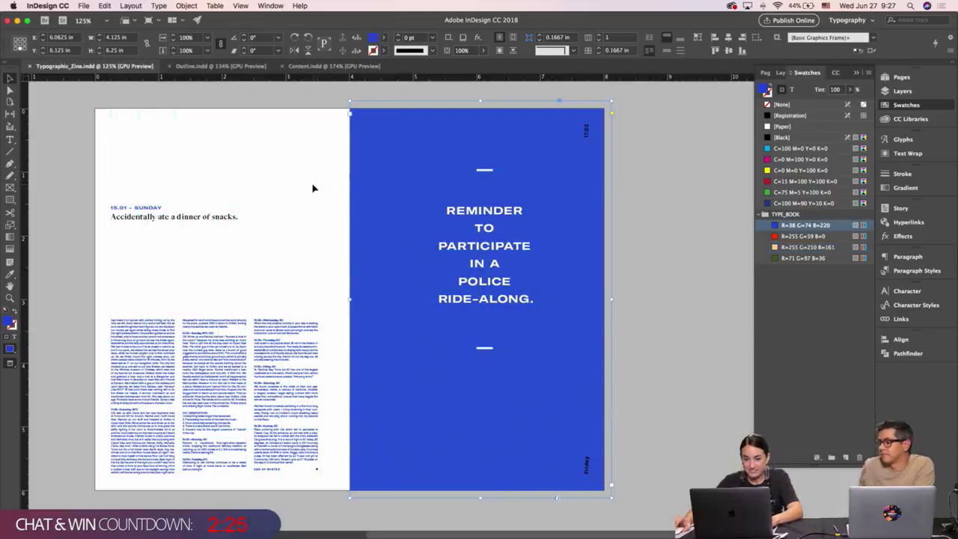
scroll(313, 188, left, 1)
click(313, 188)
scroll(313, 188, left, 3)
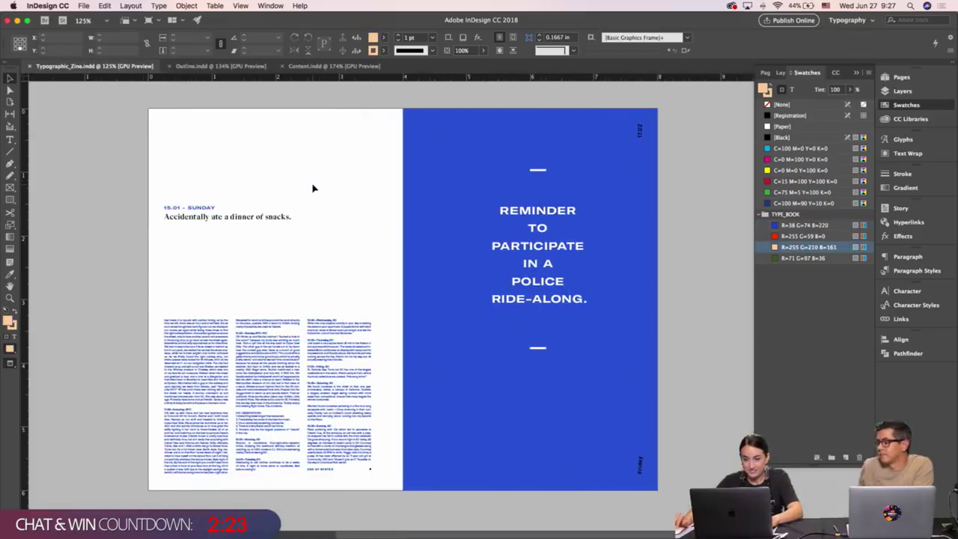
Distribute the upper dash, the REMINDER text frame and the lower dash with equal vertical spacing on the blue page.
key(w)
click(537, 348)
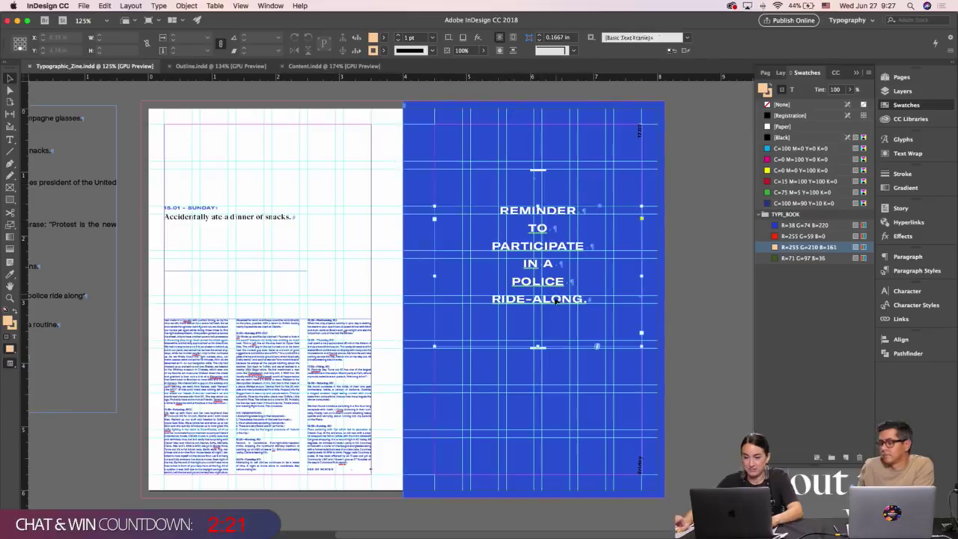
click(683, 329)
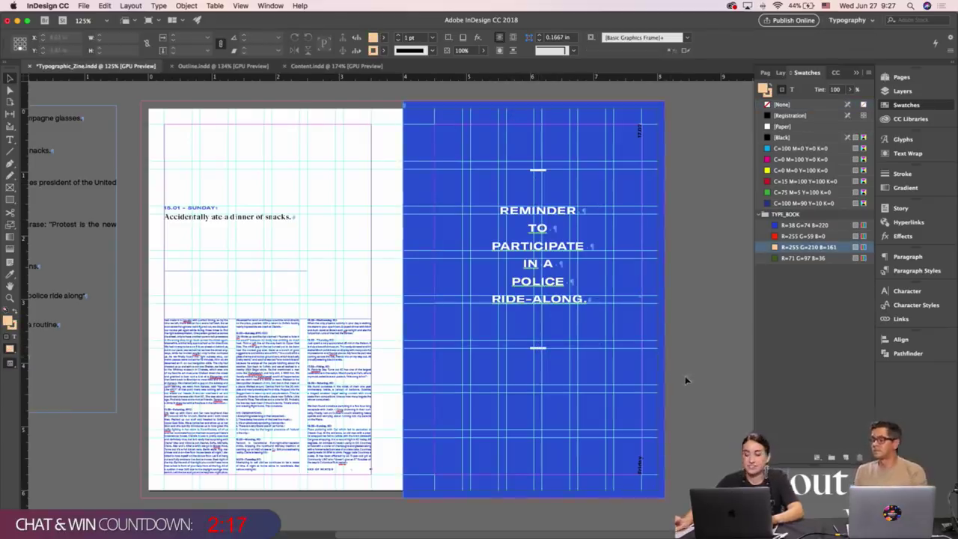
click(480, 150)
shift+click(478, 148)
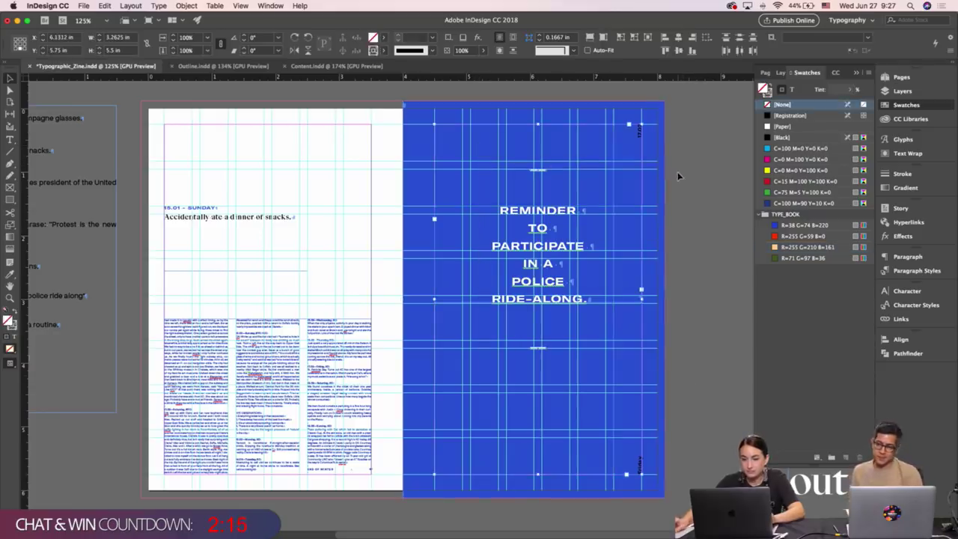
shift+click(637, 131)
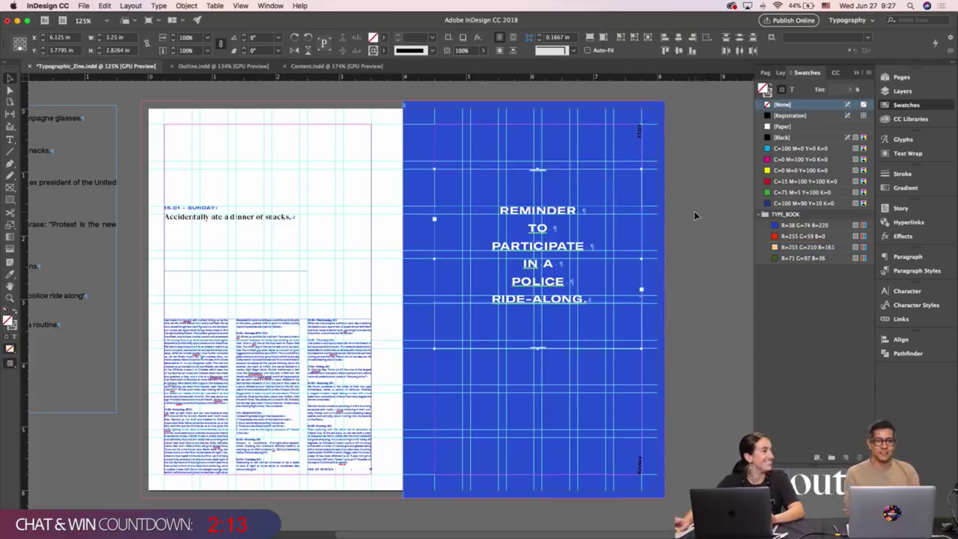
click(902, 339)
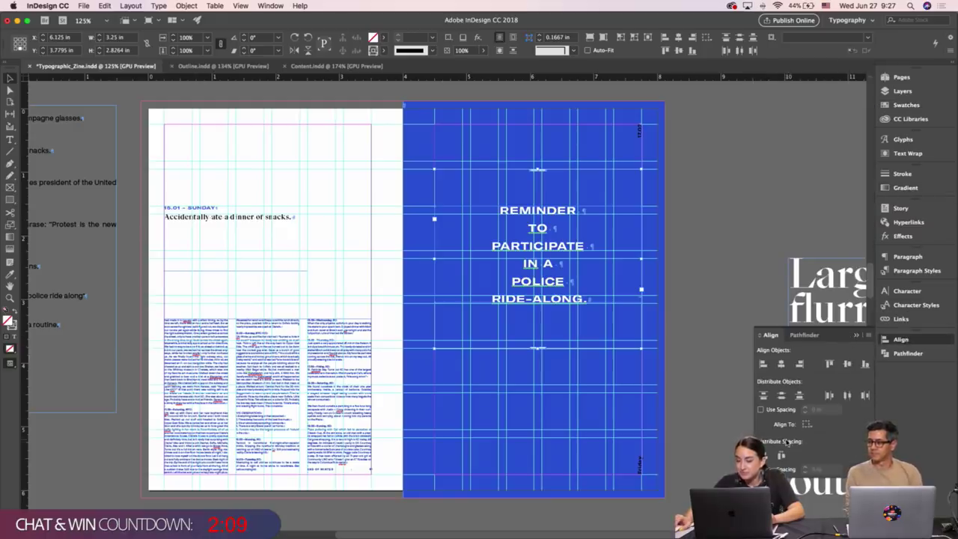
click(766, 456)
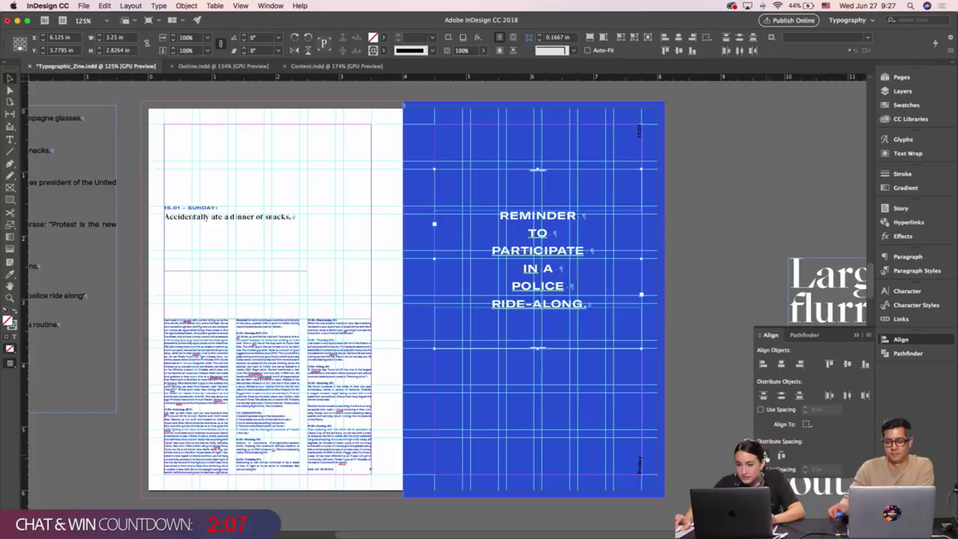
click(734, 253)
key(w)
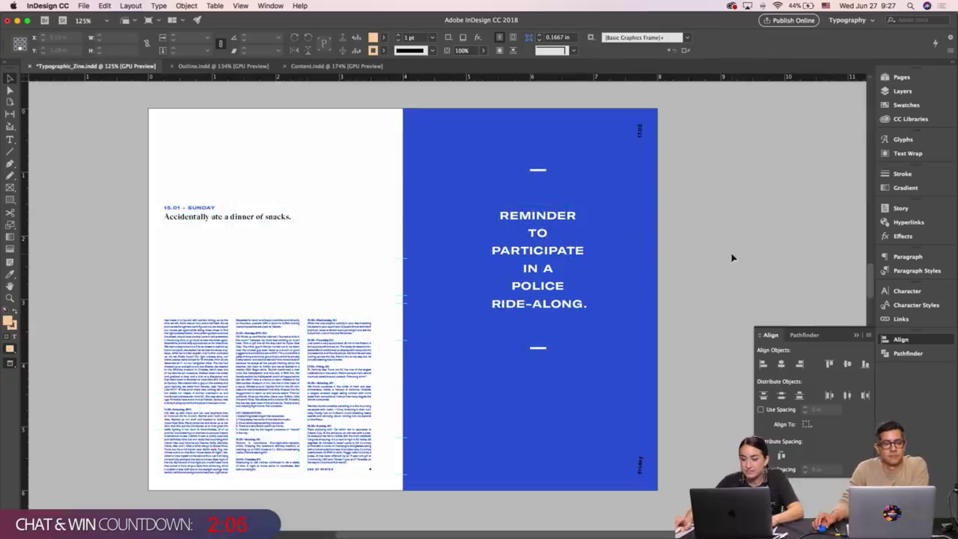
Nudge the two dashes and the REMINDER text together upward to Y 3.6962 in and preview the spread without guides.
click(629, 255)
click(709, 366)
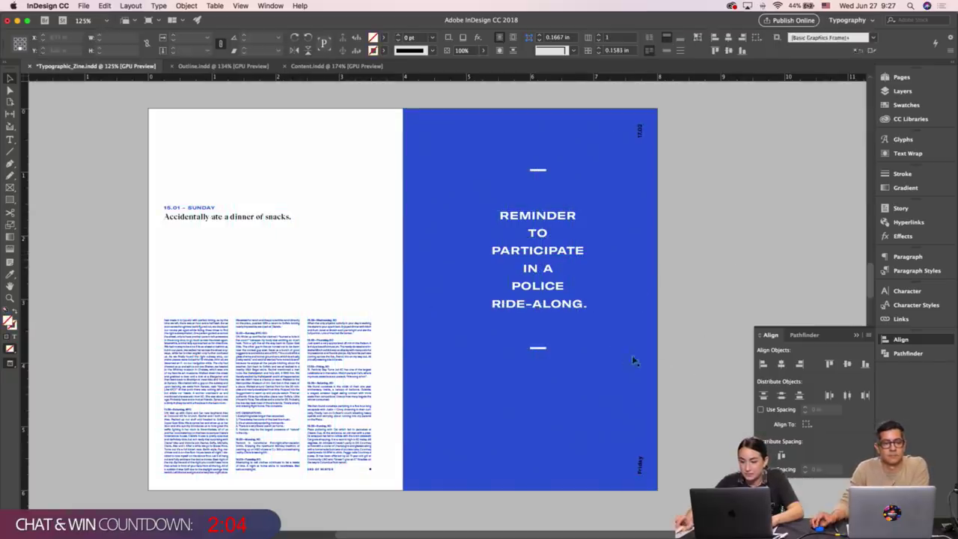
click(547, 349)
click(538, 349)
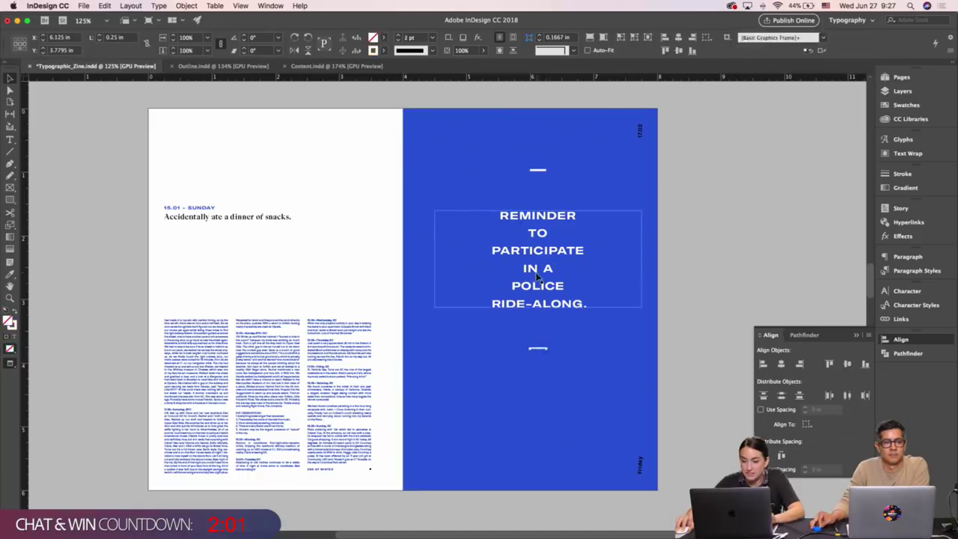
shift+click(537, 276)
shift+click(536, 170)
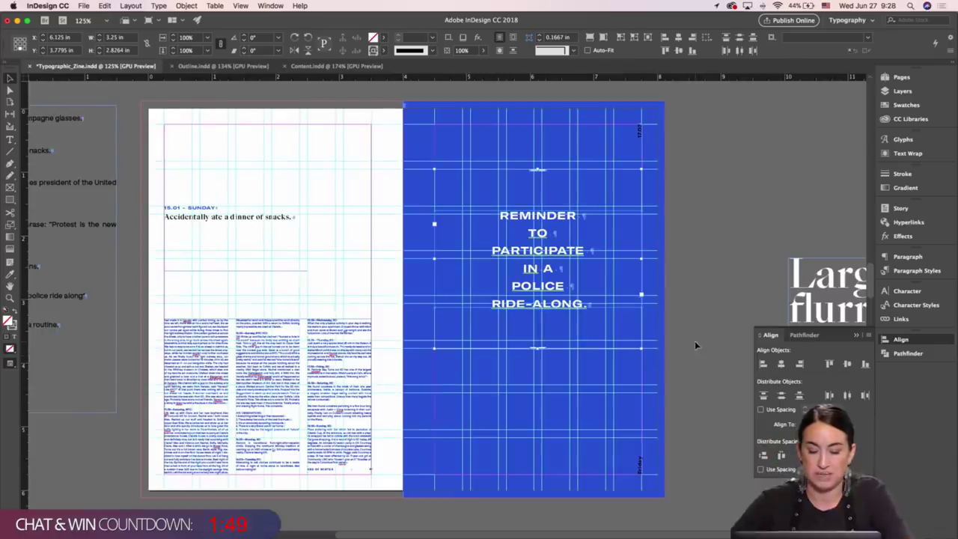
key(w)
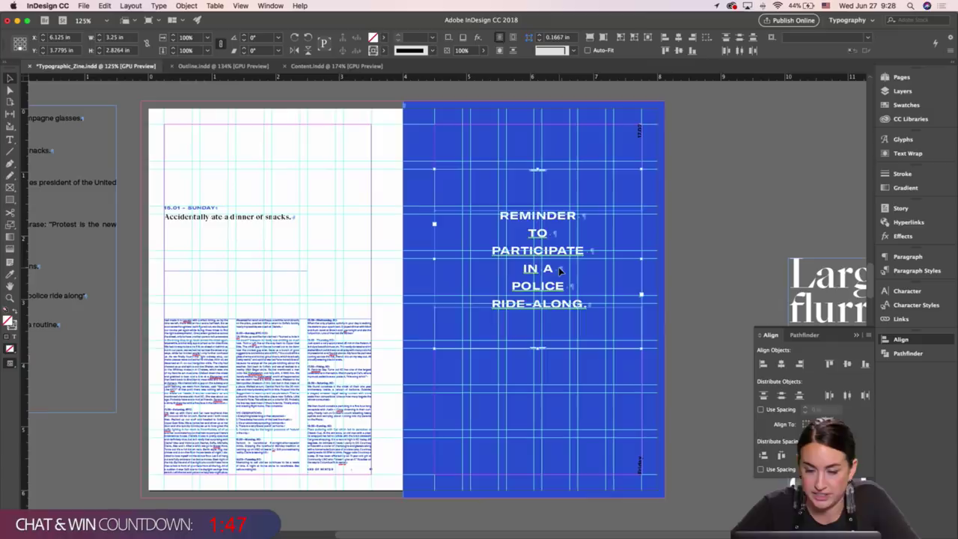
key(Up)
key(Up)
key(Up)
key(Up)
key(Up)
key(Up)
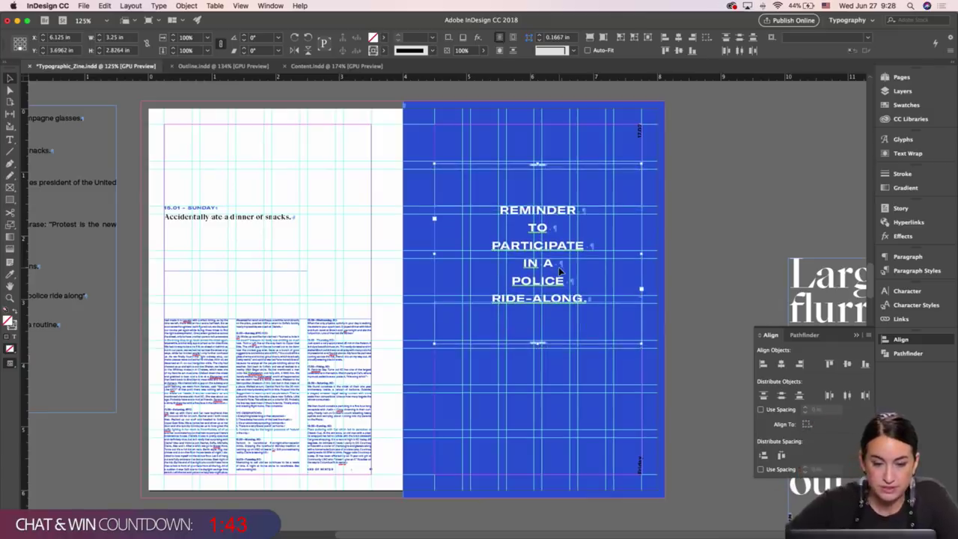
click(313, 189)
key(w)
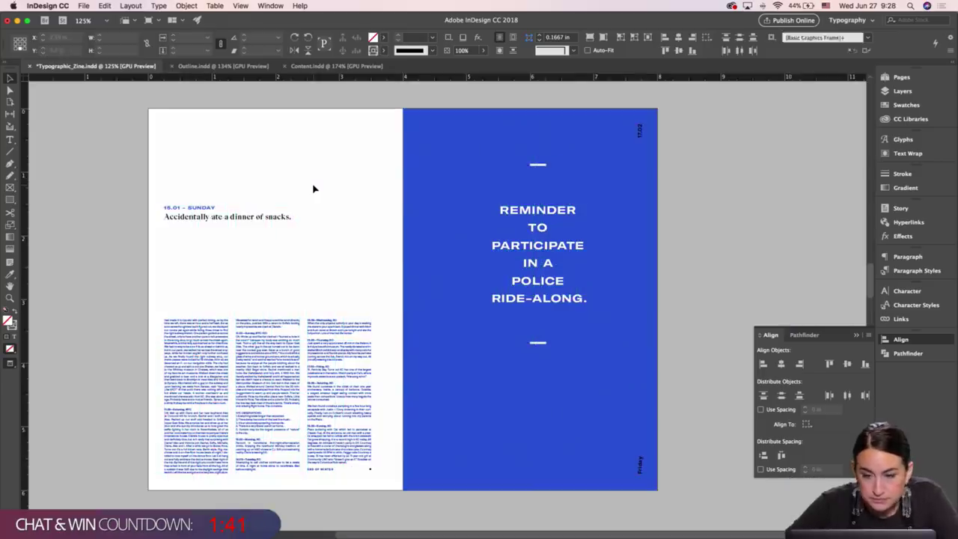
Copy "Friday" from the vertical date frame into a new horizontal text frame about 1.55 in wide, placed at the blue page's top centre.
scroll(314, 189, right, 1)
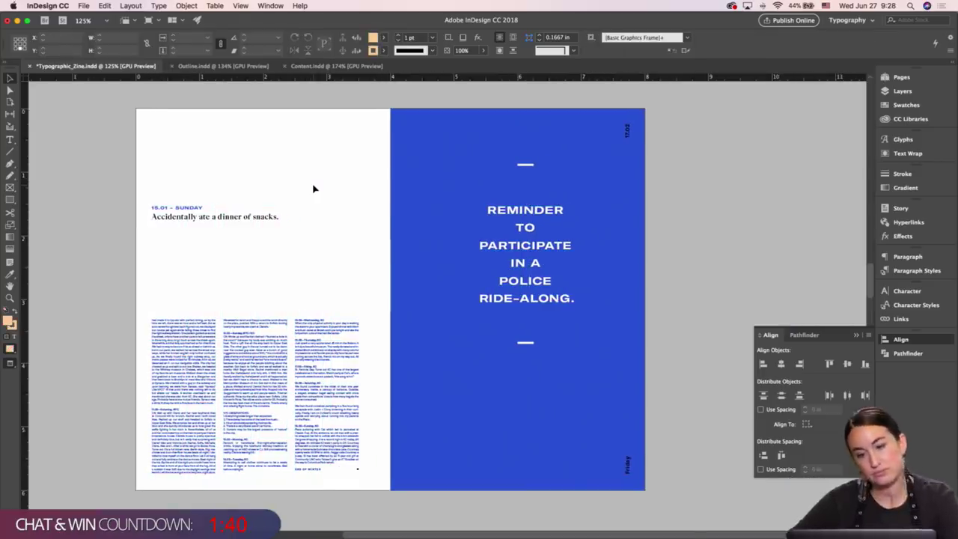
key(w)
double_click(628, 151)
key(ctrl+a)
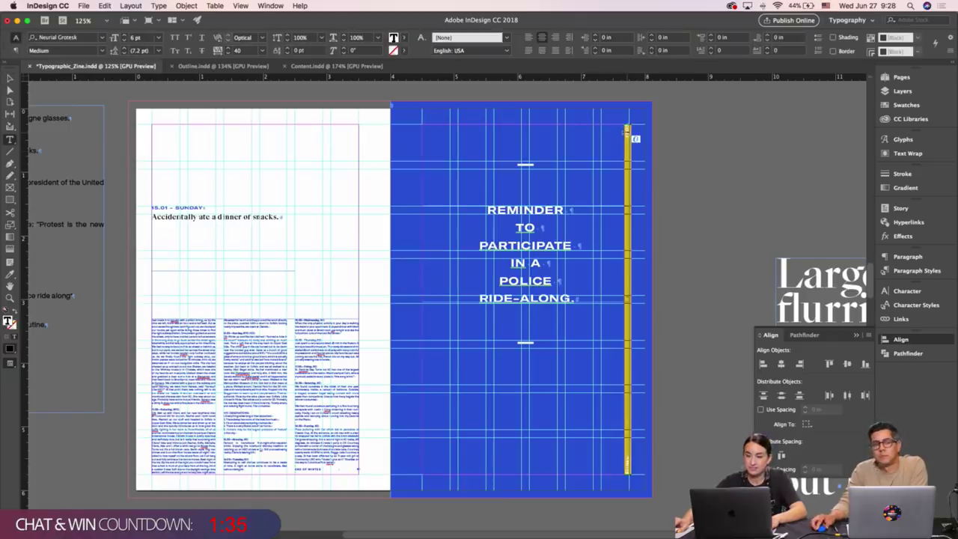
click(626, 132)
double_click(628, 466)
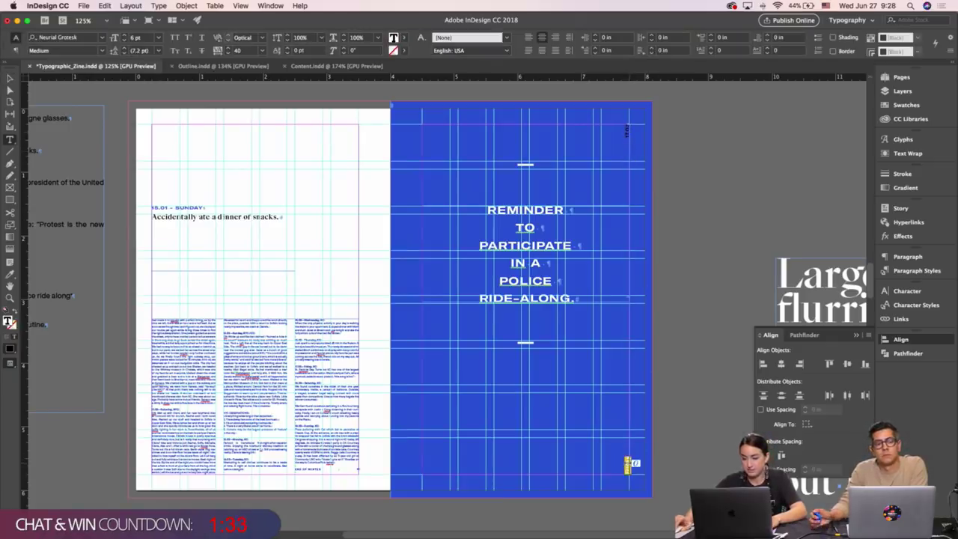
drag(695, 156, 791, 202)
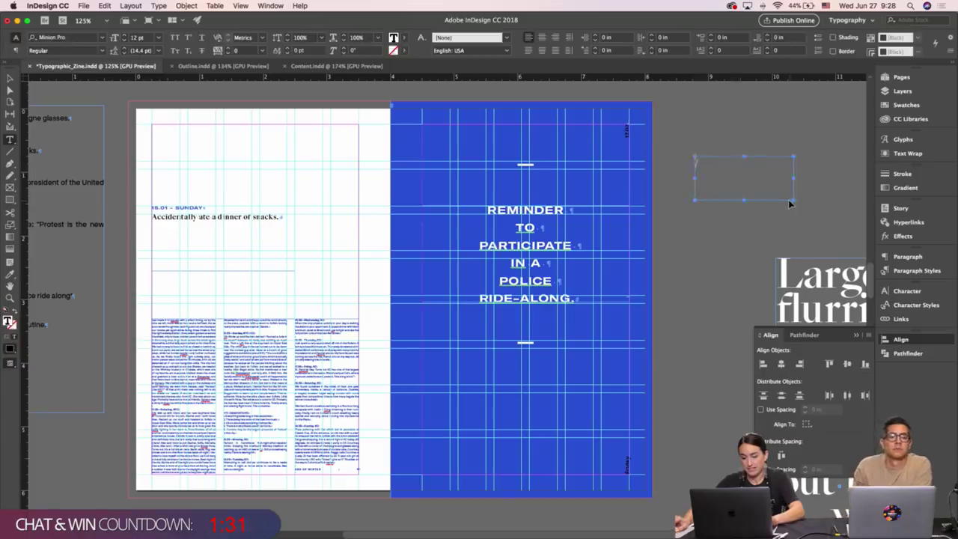
key(ctrl+v)
key(Escape)
drag(746, 179, 528, 148)
Copy "17.02" into a new bottom-aligned text frame about 1.42 by 0.69 in and place it at the blue page's bottom centre.
key(t)
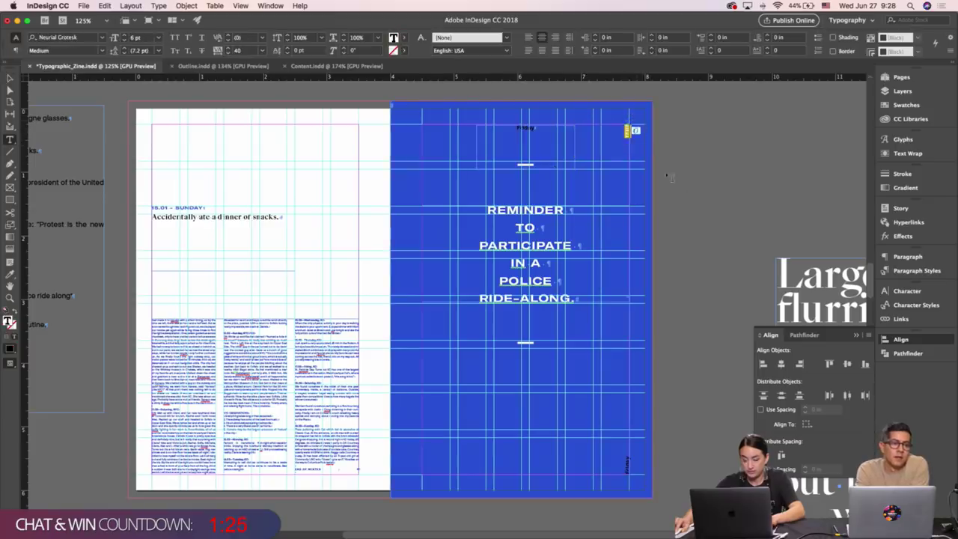
drag(701, 170, 791, 213)
key(super+v)
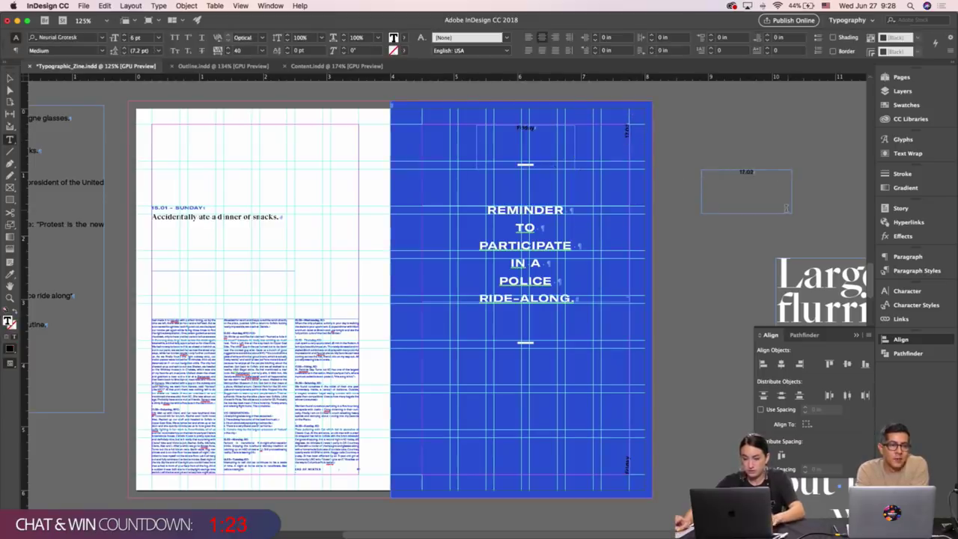
key(Escape)
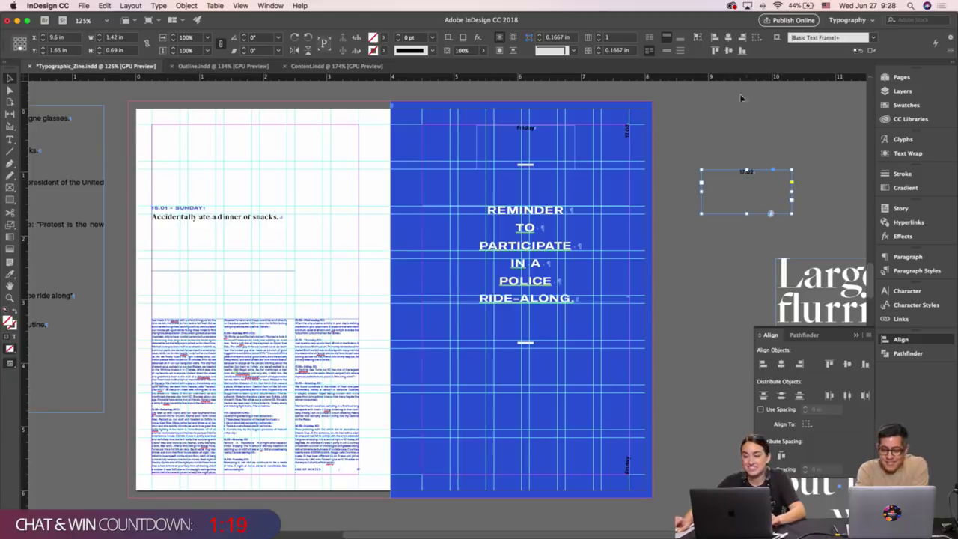
click(679, 39)
drag(788, 181, 551, 452)
key(w)
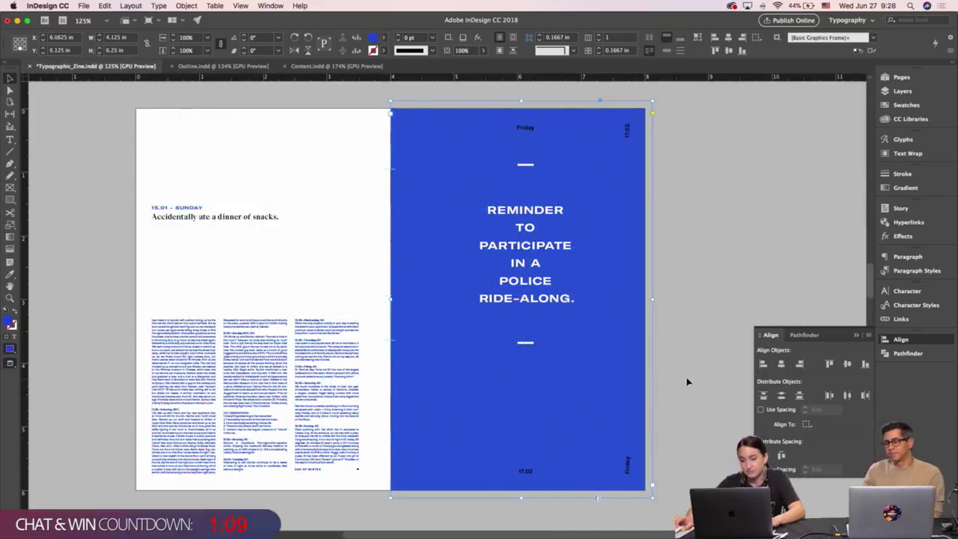
Move the vertical 17.02/Friday text frame off the blue page onto the pasteboard and save the document.
click(648, 384)
drag(627, 468, 701, 467)
click(661, 378)
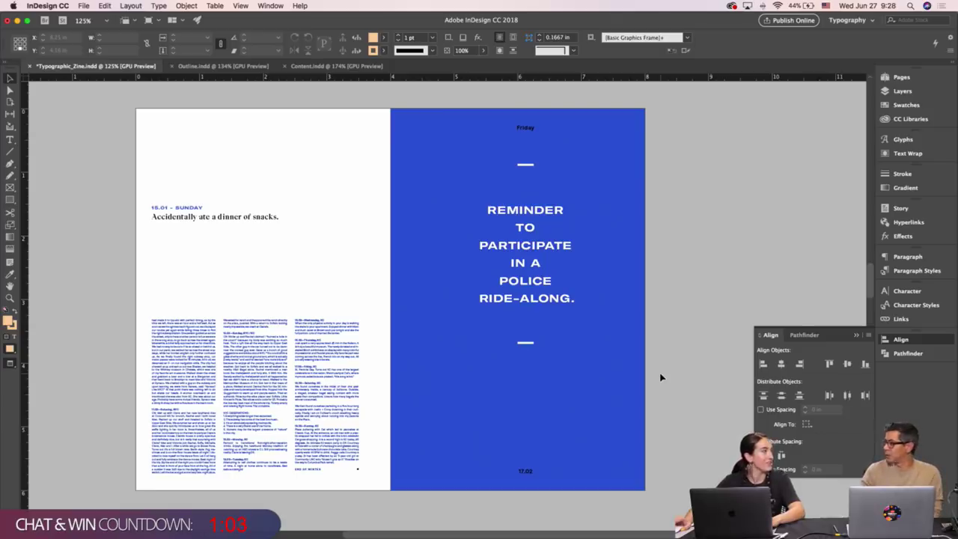
key(w)
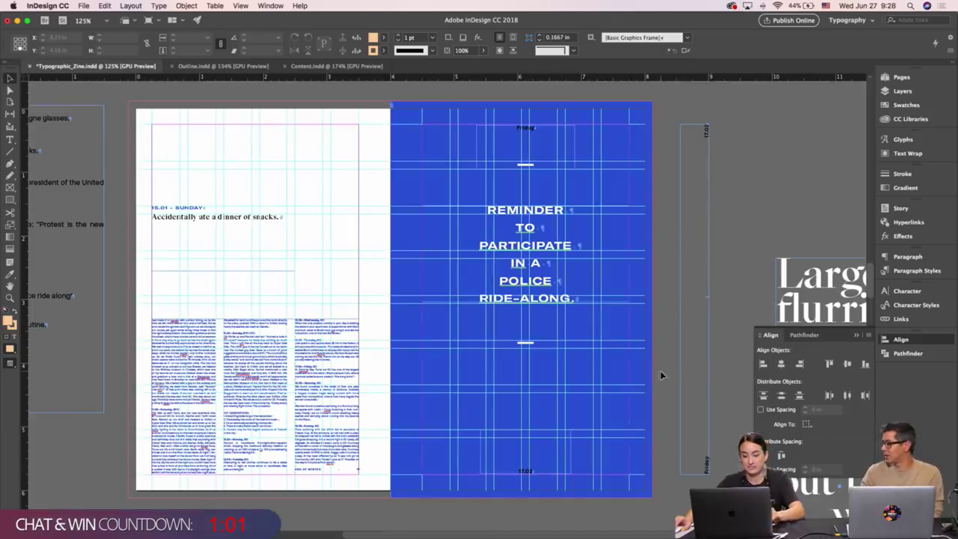
key(super+s)
Nudge the horizontal 17.02 frame down, shift all the centred text and dashes left to X 6 in, and save the document.
click(536, 450)
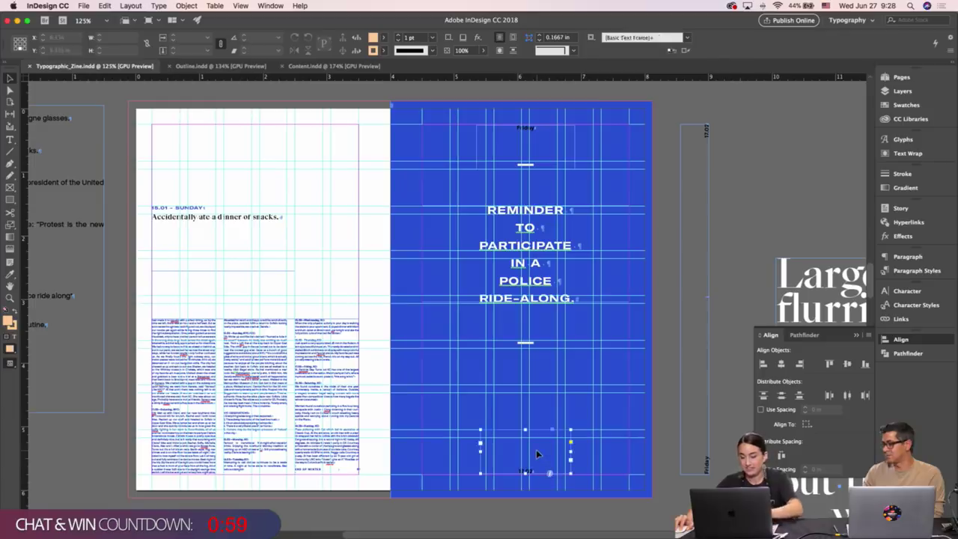
key(Down)
drag(543, 513, 514, 118)
shift+click(623, 170)
drag(527, 232, 518, 231)
click(658, 199)
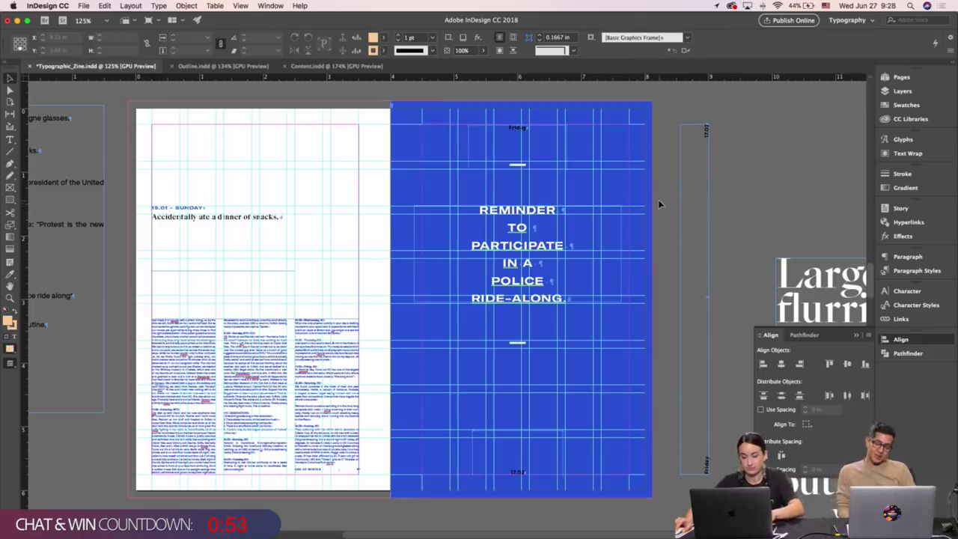
key(w)
key(super+s)
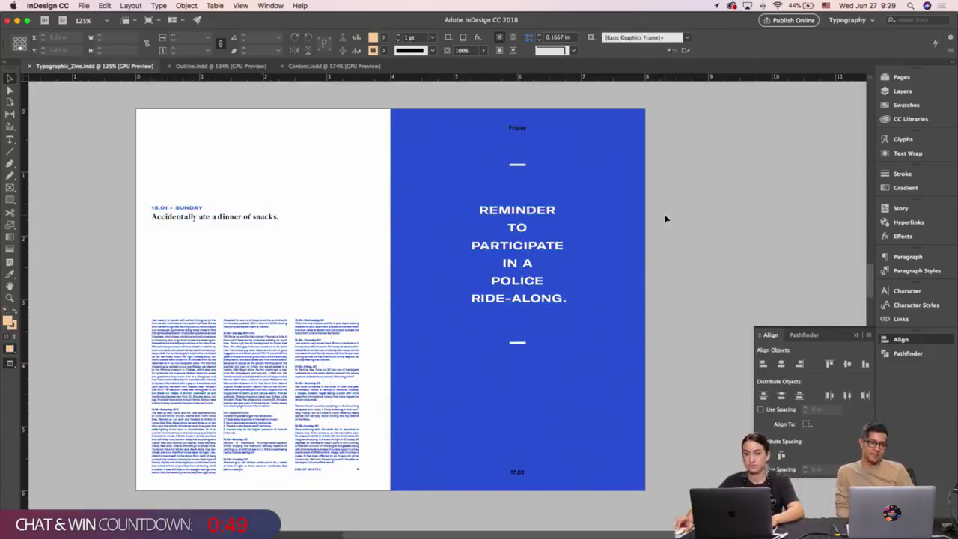
Move the horizontal Friday and 17.02 frames onto the pasteboard and place the vertical date frame back along the blue page's outer margin.
scroll(665, 219, left, 2)
key(w)
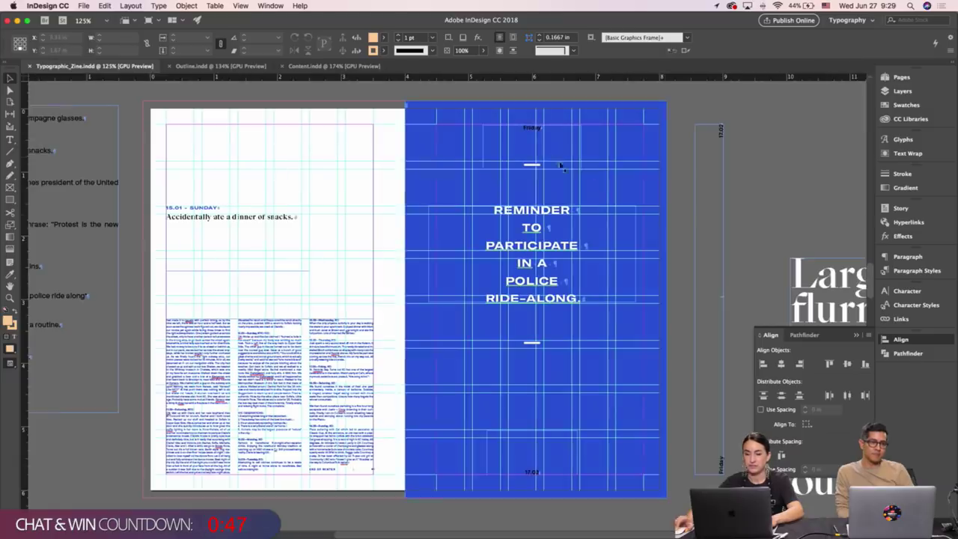
click(552, 144)
shift+click(530, 468)
drag(530, 468, 693, 464)
key(super+z)
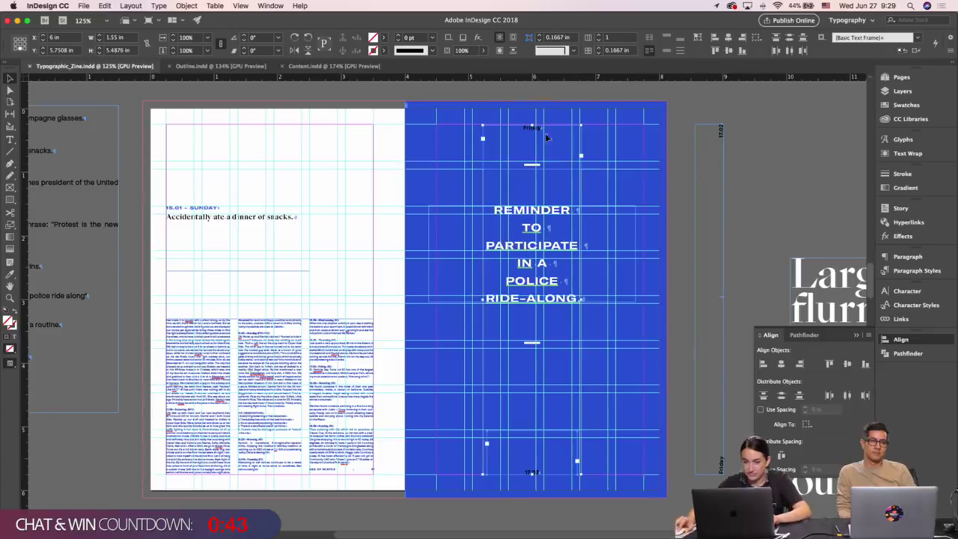
drag(546, 136, 818, 138)
drag(714, 133, 644, 143)
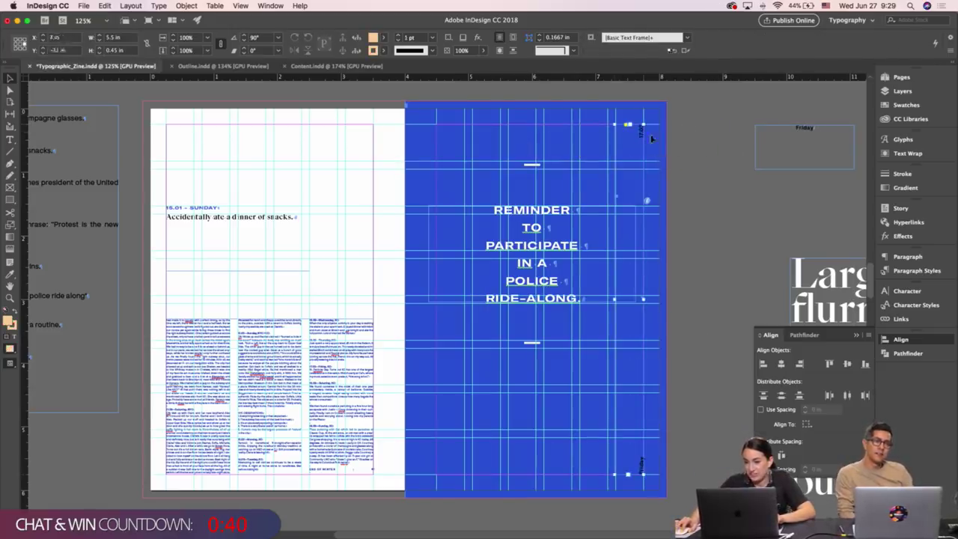
click(719, 119)
key(w)
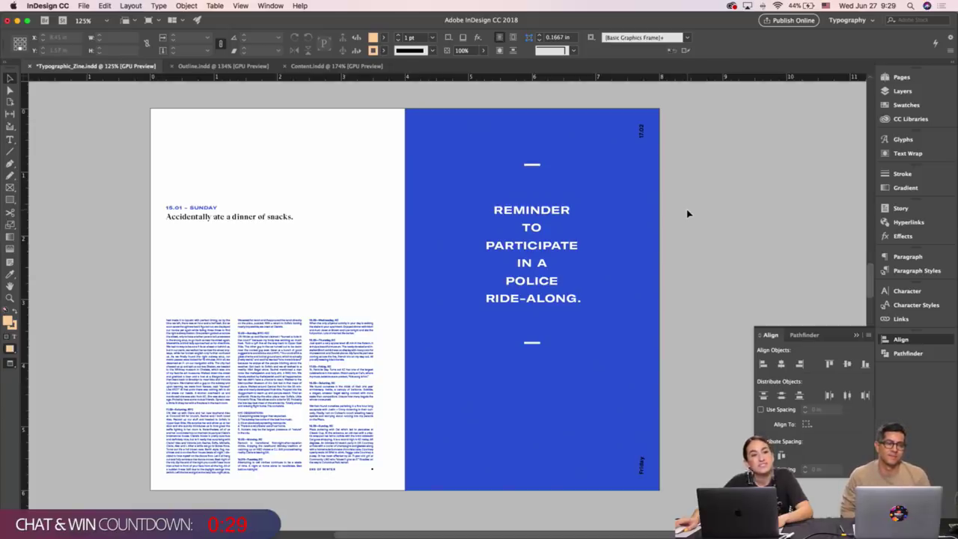
Examine the APR/JUN spread below with its guides shown, and return to the blue REMINDER spread in preview.
key(w)
key(w)
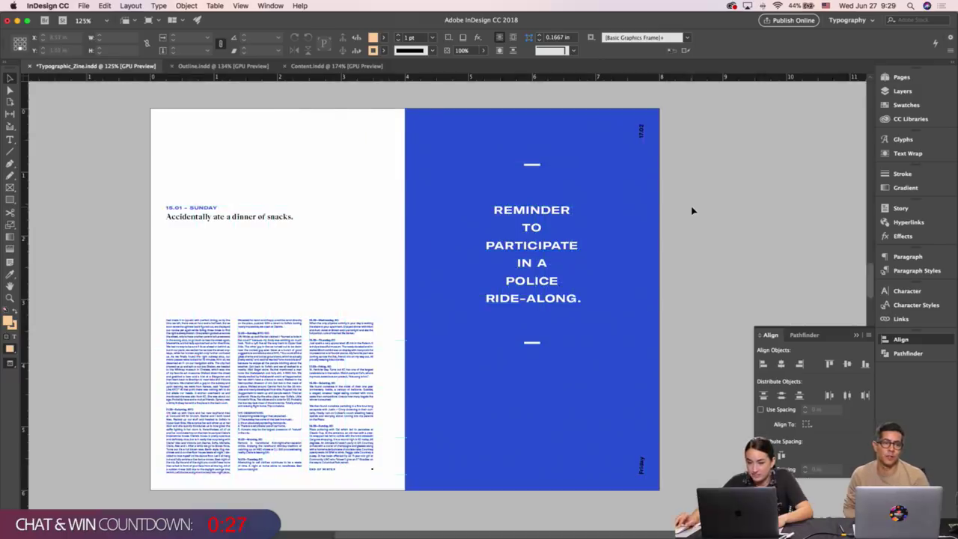
scroll(692, 209, down, 5)
scroll(692, 211, down, 9)
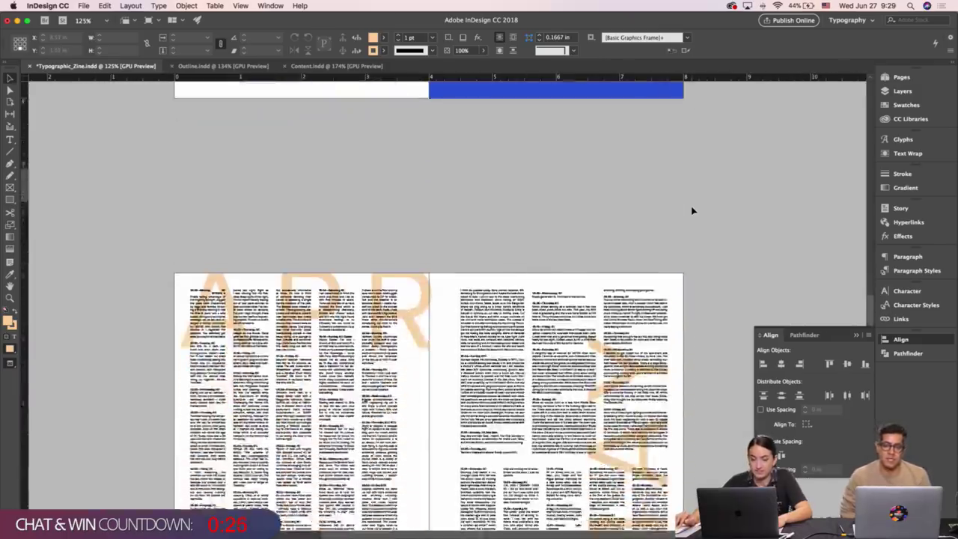
key(w)
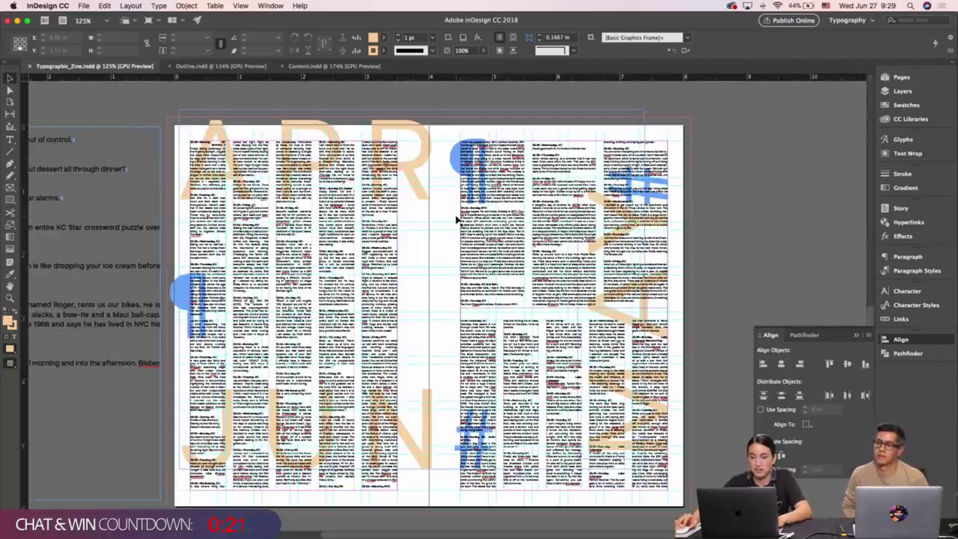
scroll(457, 218, left, 5)
scroll(456, 218, right, 3)
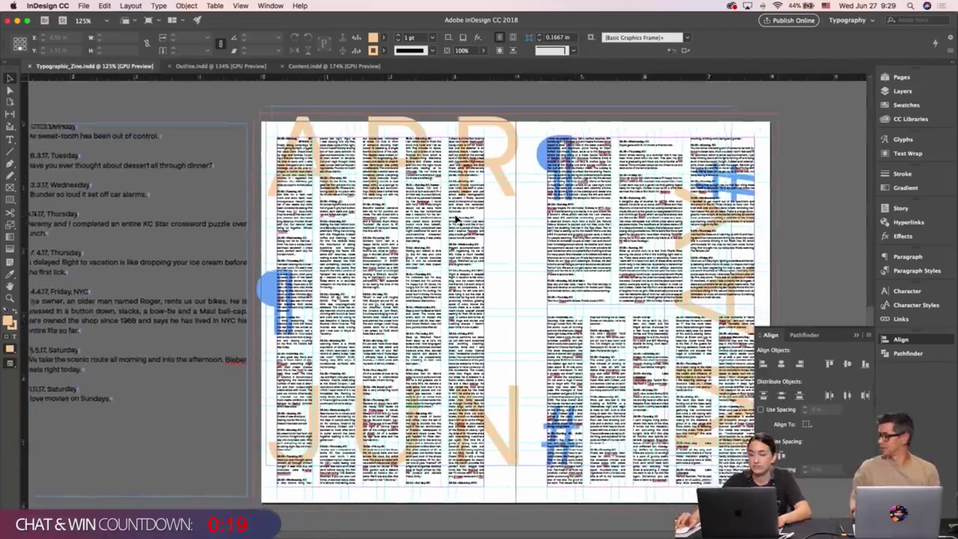
scroll(456, 218, up, 9)
key(w)
scroll(457, 218, up, 2)
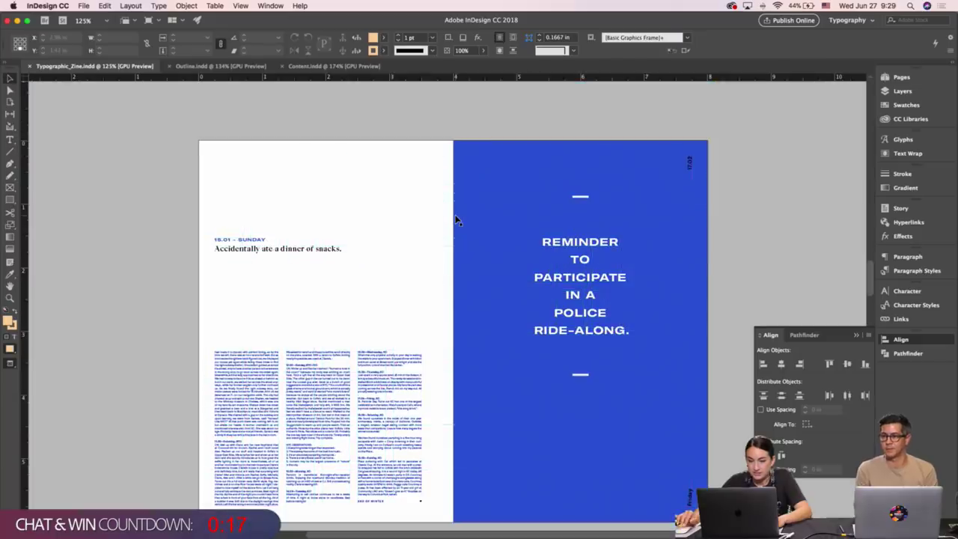
Review the zine spread by spread in full-screen presentation, from the 365 Daily Writings cover to the APR/JUN spread.
scroll(456, 218, down, 1)
scroll(457, 218, down, 1)
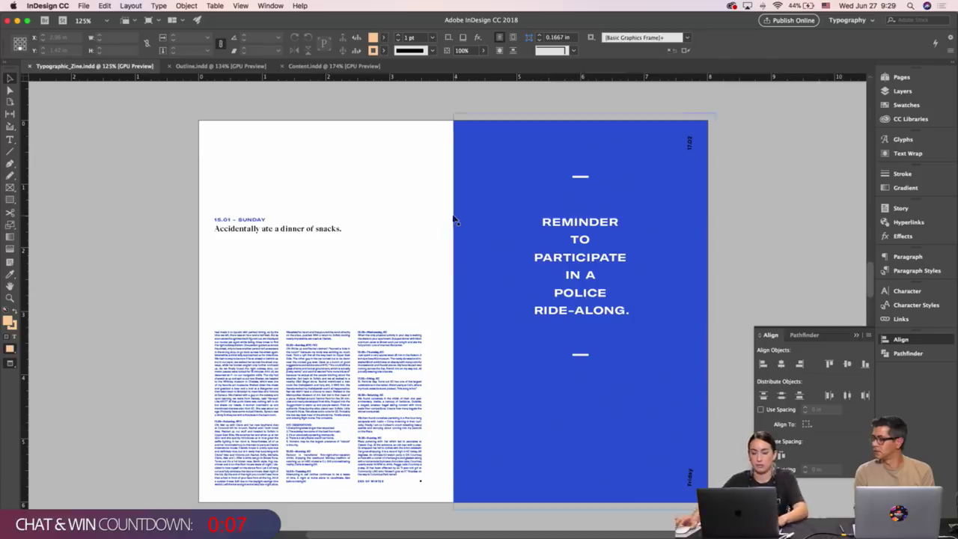
scroll(421, 217, down, 1)
scroll(421, 217, down, 3)
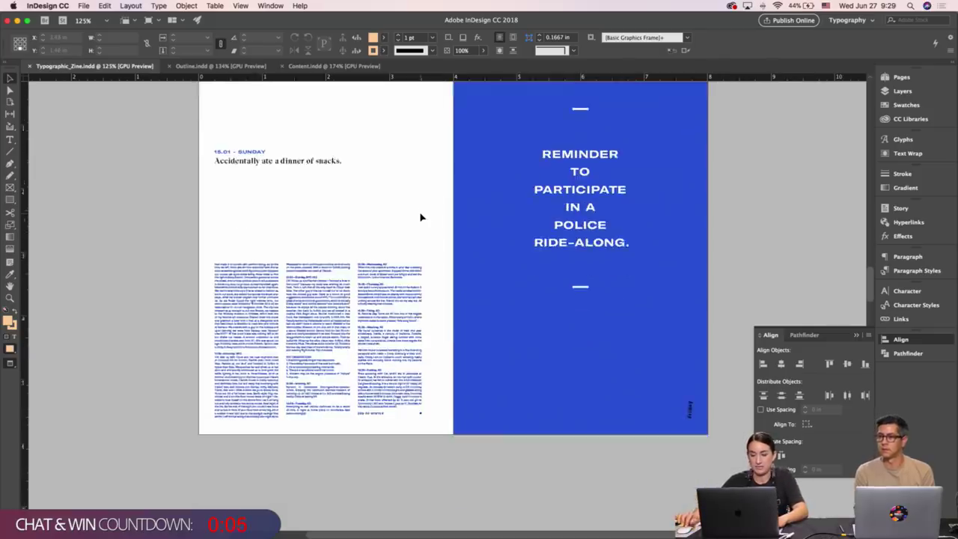
scroll(421, 217, down, 2)
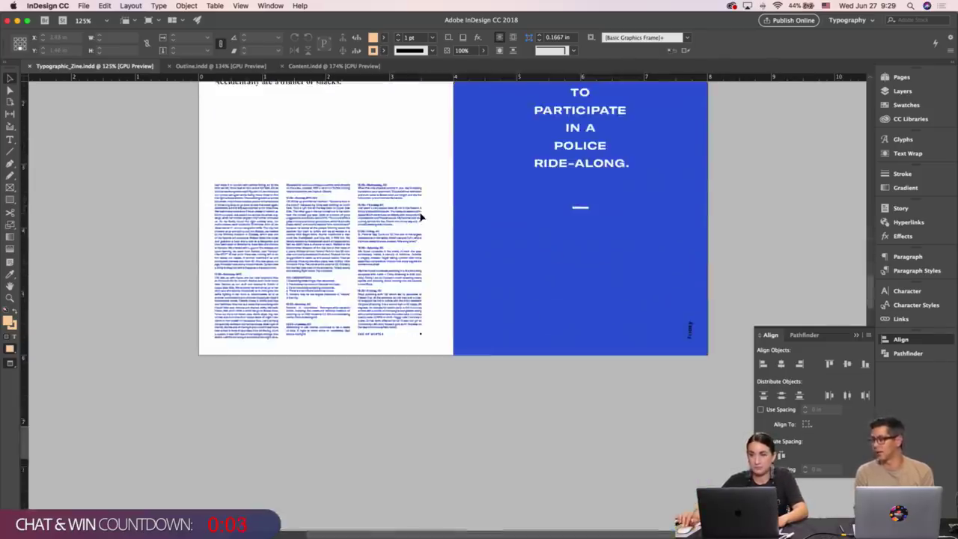
scroll(421, 217, up, 20)
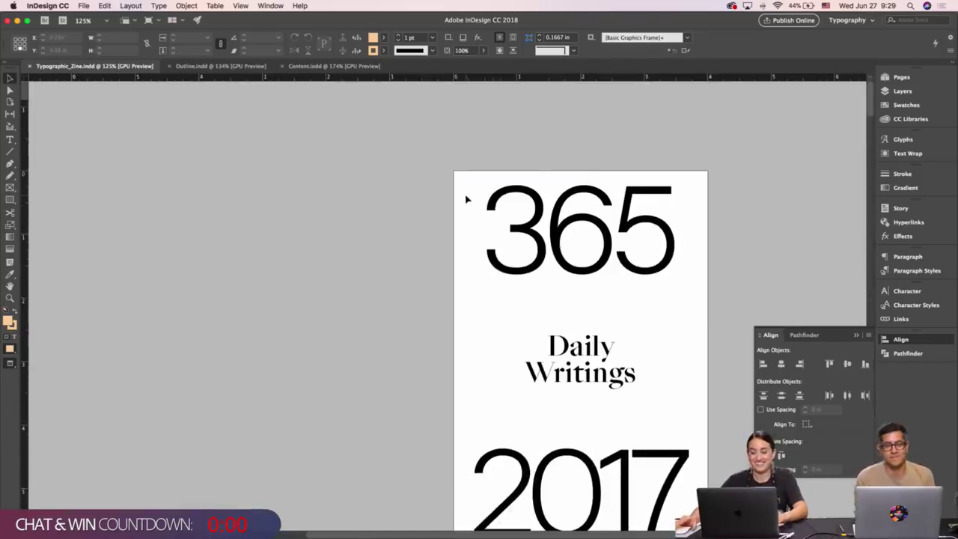
key(shift+w)
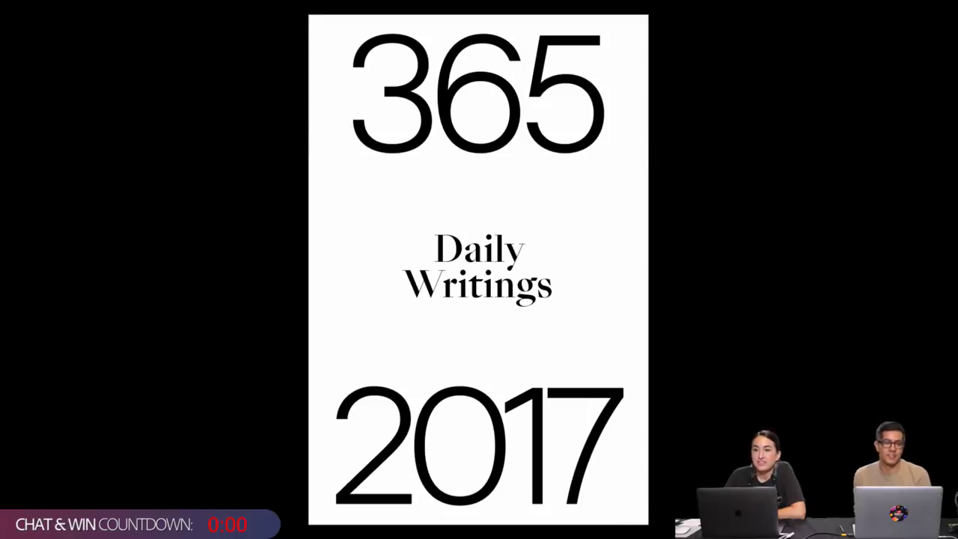
key(Right)
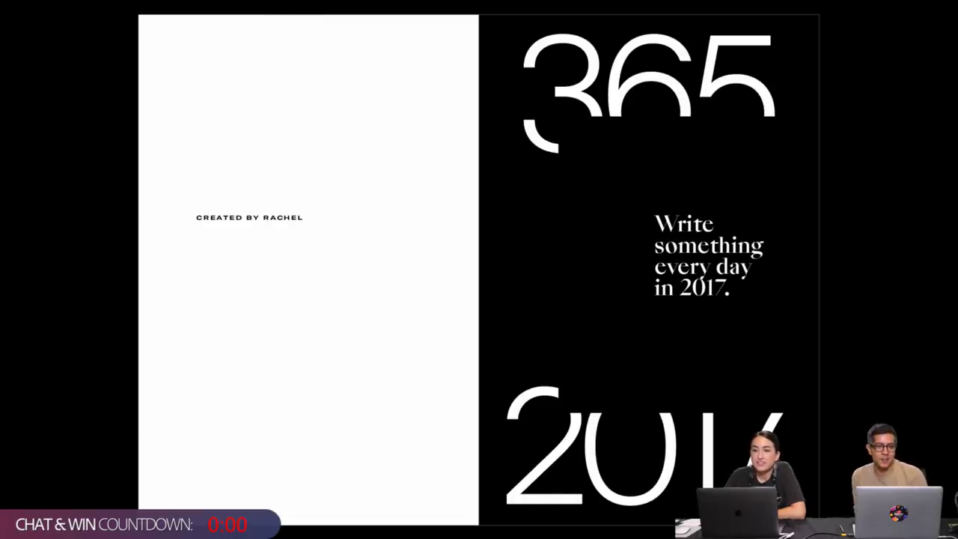
key(Right)
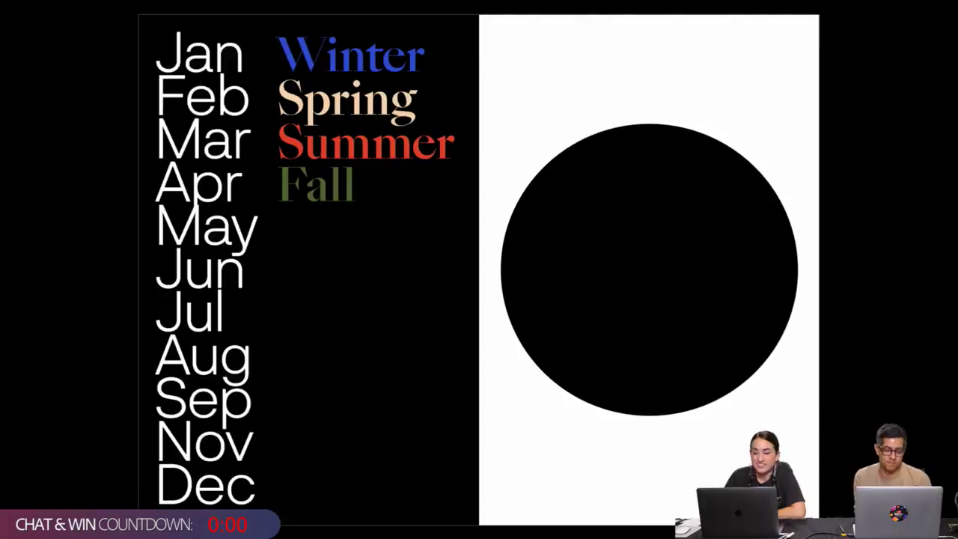
key(Right)
key(Right)
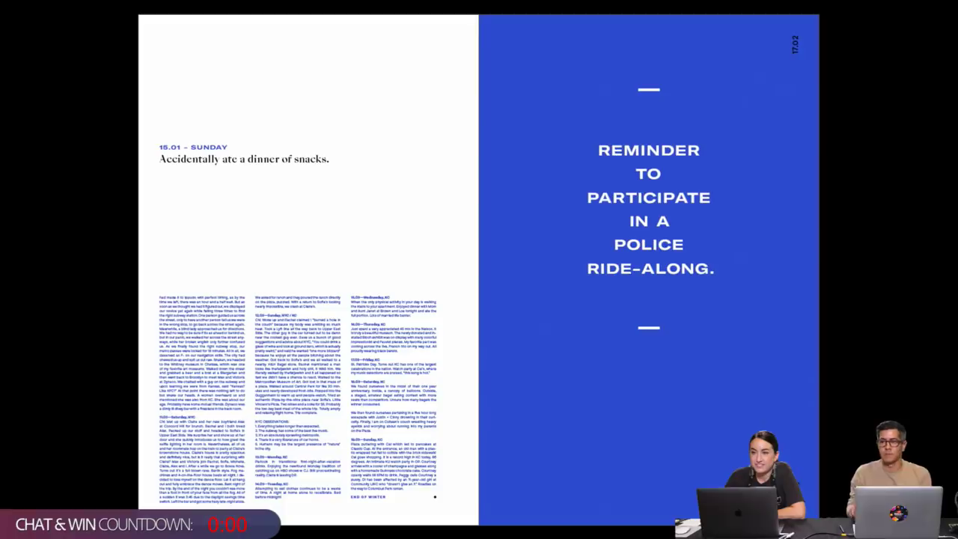
key(Right)
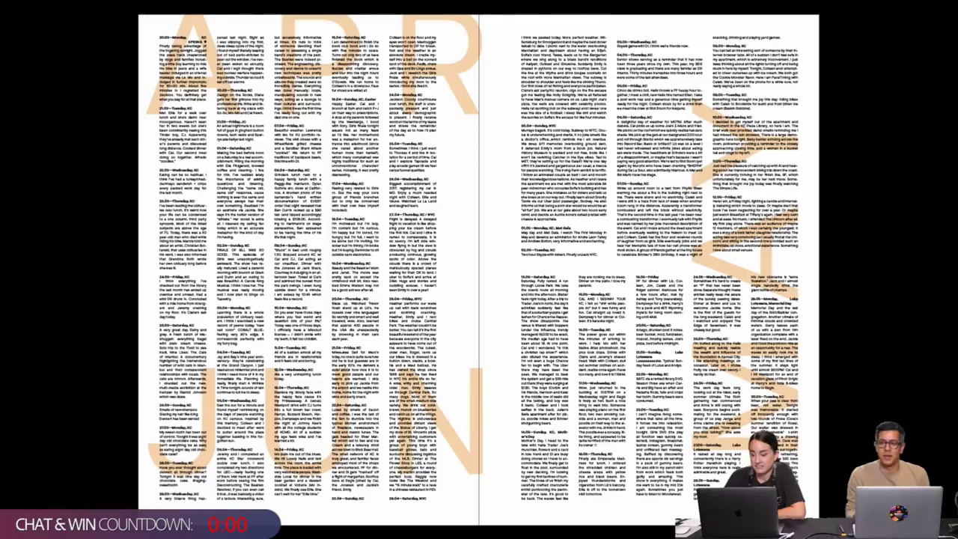
key(Escape)
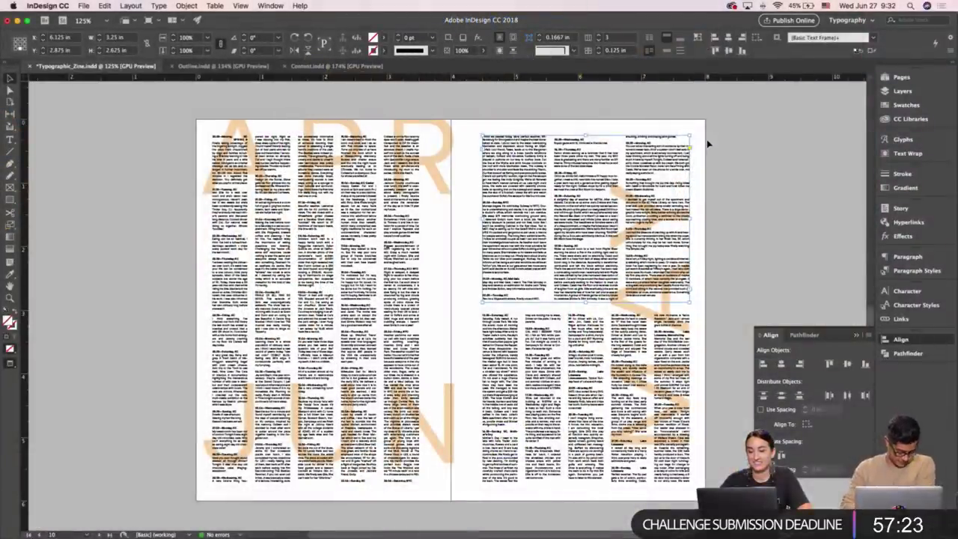
Examine the APR/JUN spread with its guides shown and in preview, and the black delayed-flight spread below it.
click(707, 139)
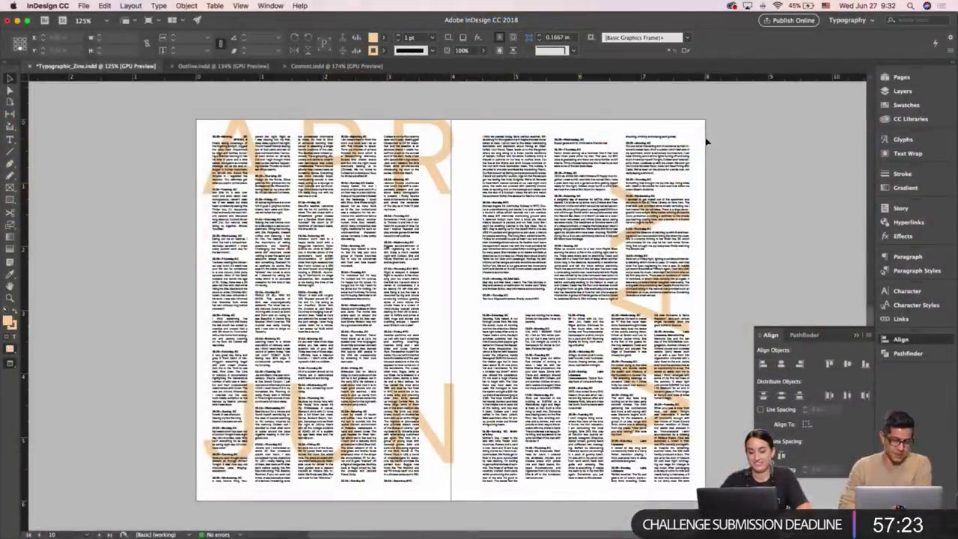
scroll(696, 142, right, 3)
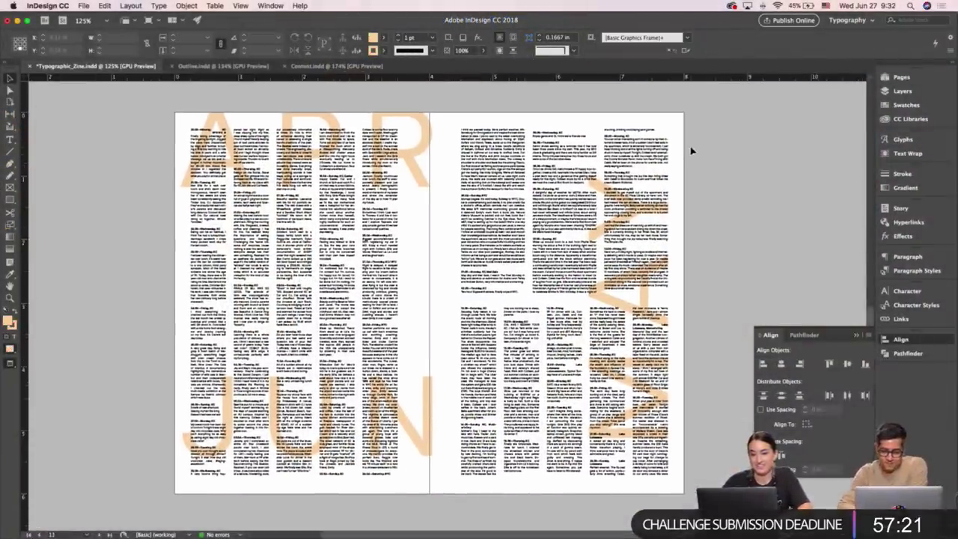
key(super+a)
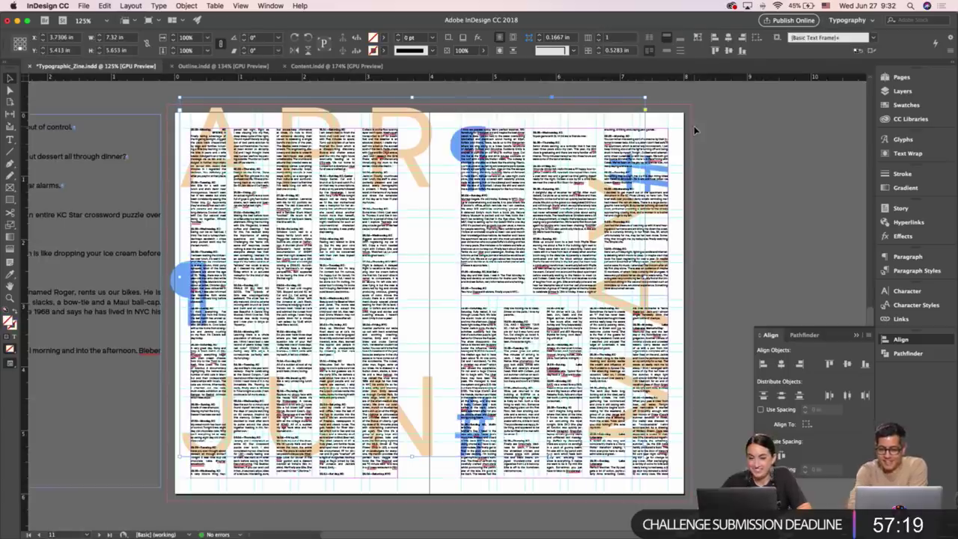
scroll(694, 129, left, 1)
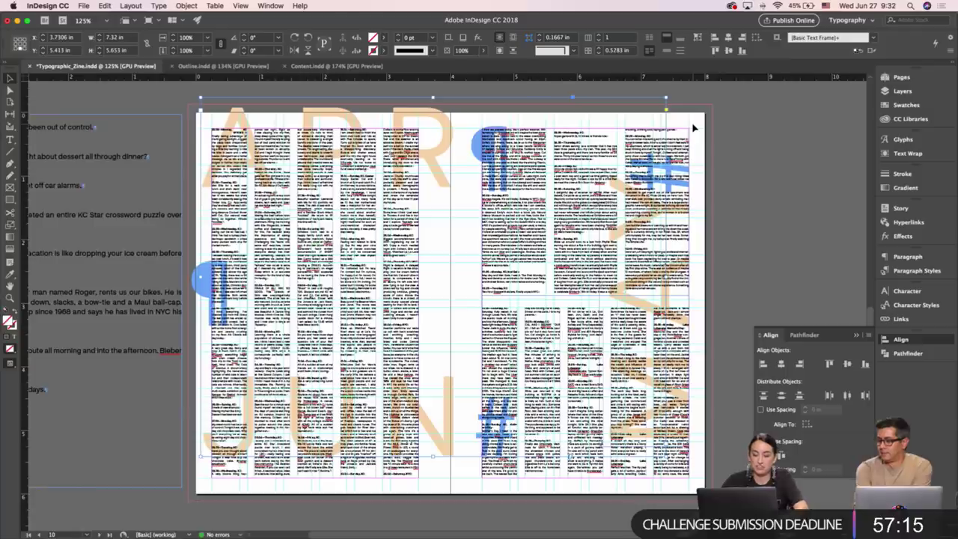
key(w)
click(709, 134)
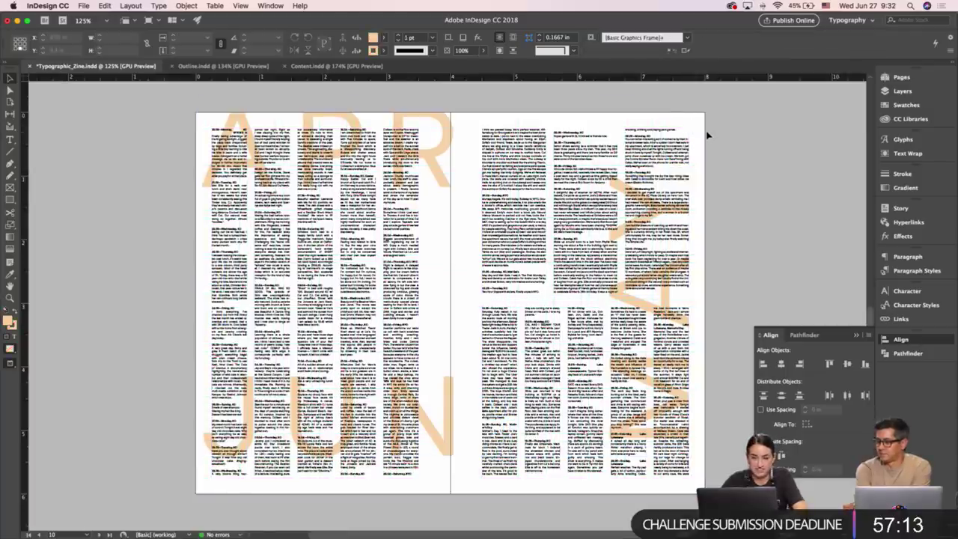
scroll(708, 134, down, 10)
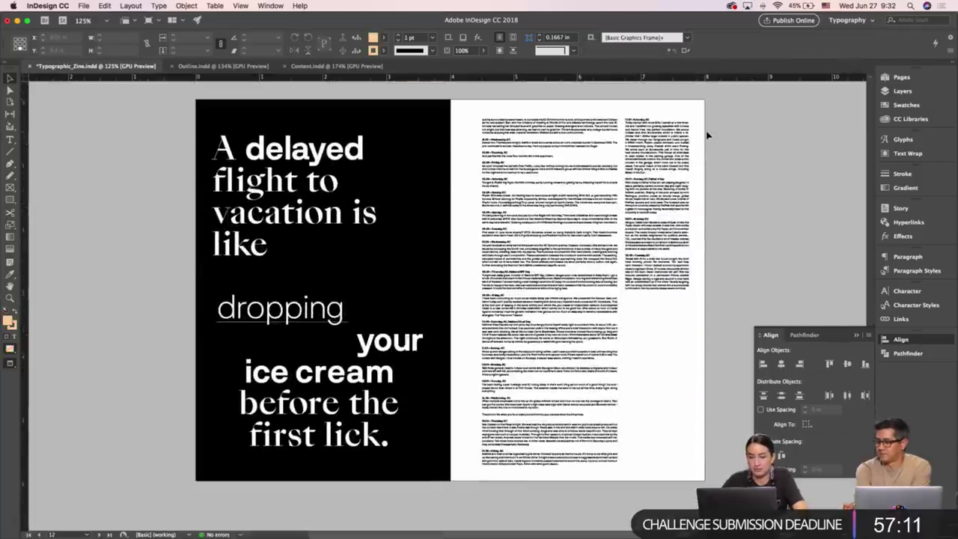
scroll(707, 135, up, 8)
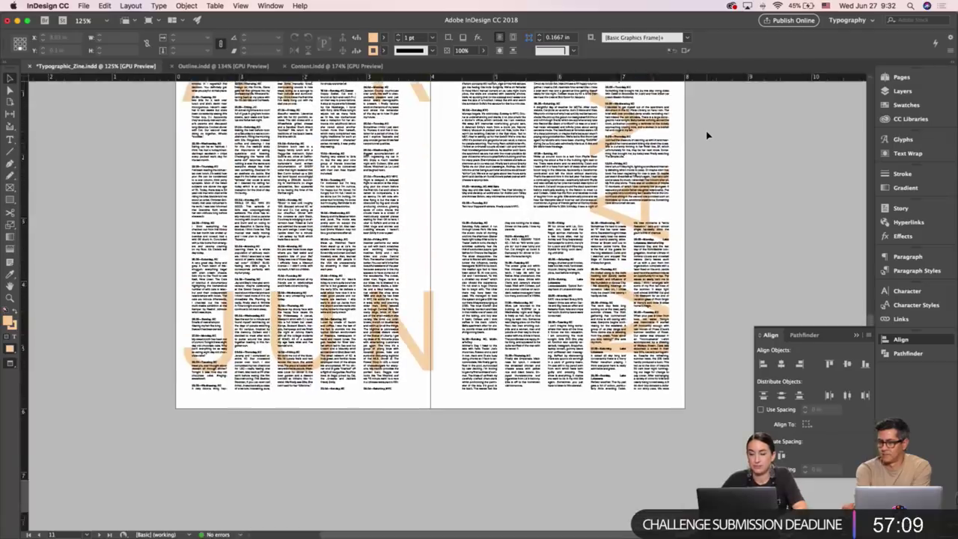
scroll(708, 135, up, 2)
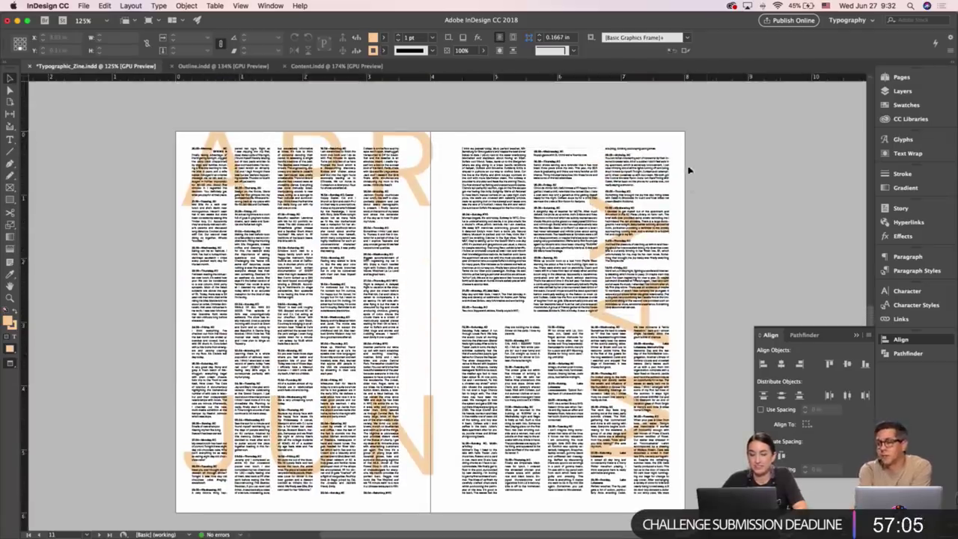
Compare the Jan/Feb/Mar spread's layout with the blue REMINDER spread that follows it.
scroll(692, 169, up, 10)
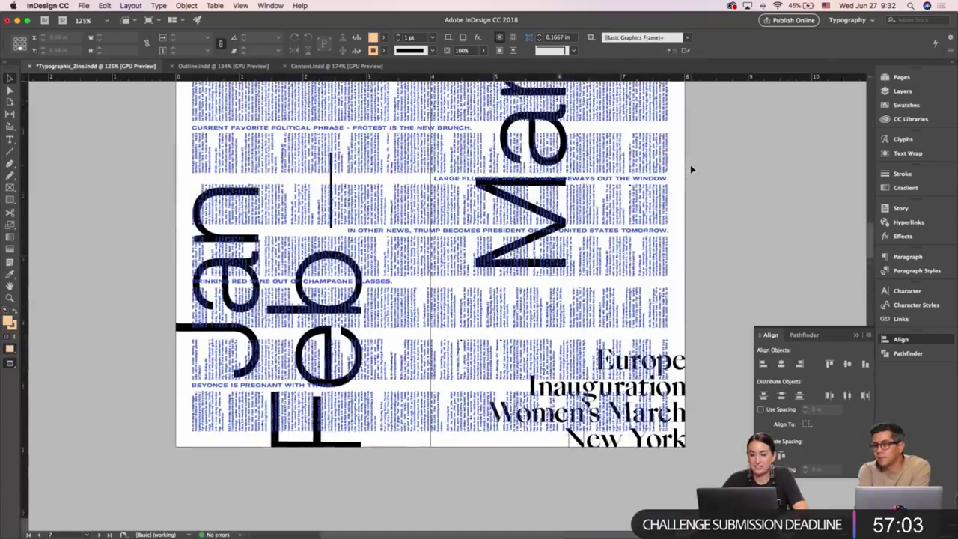
scroll(692, 169, up, 1)
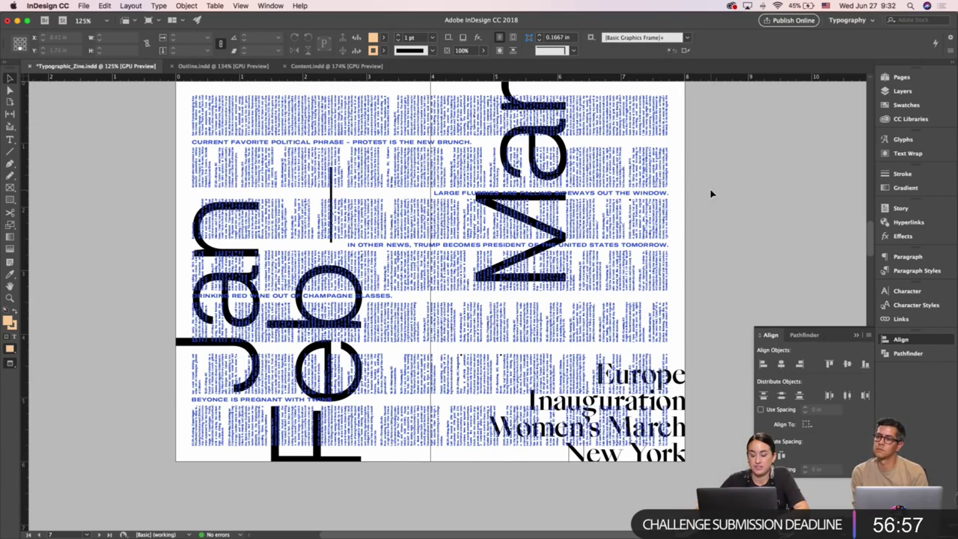
scroll(708, 194, down, 15)
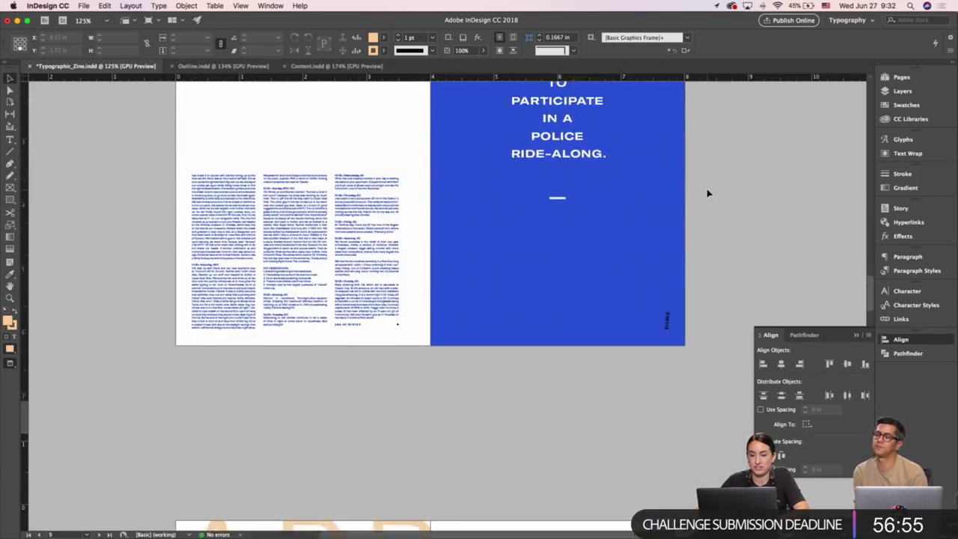
scroll(708, 193, up, 10)
scroll(709, 194, up, 5)
scroll(708, 193, down, 20)
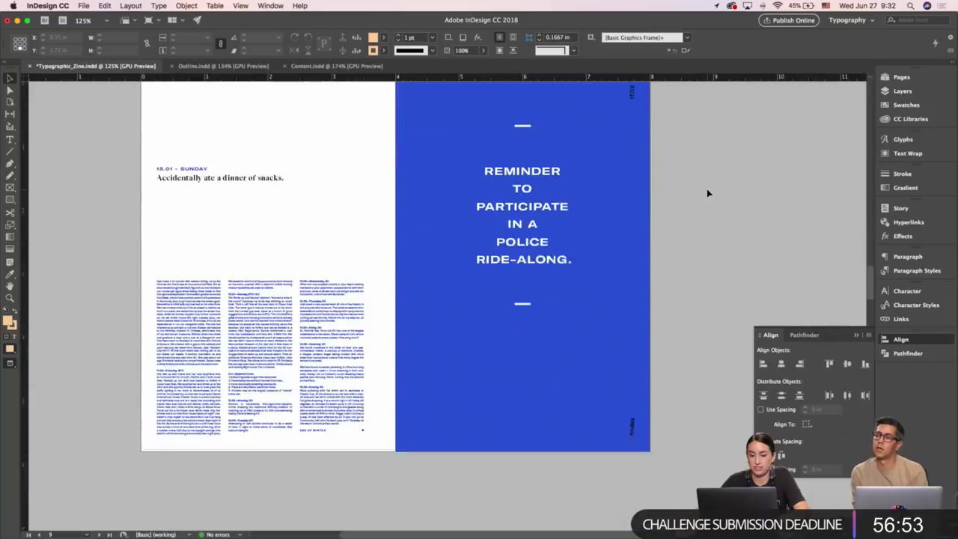
scroll(709, 193, up, 10)
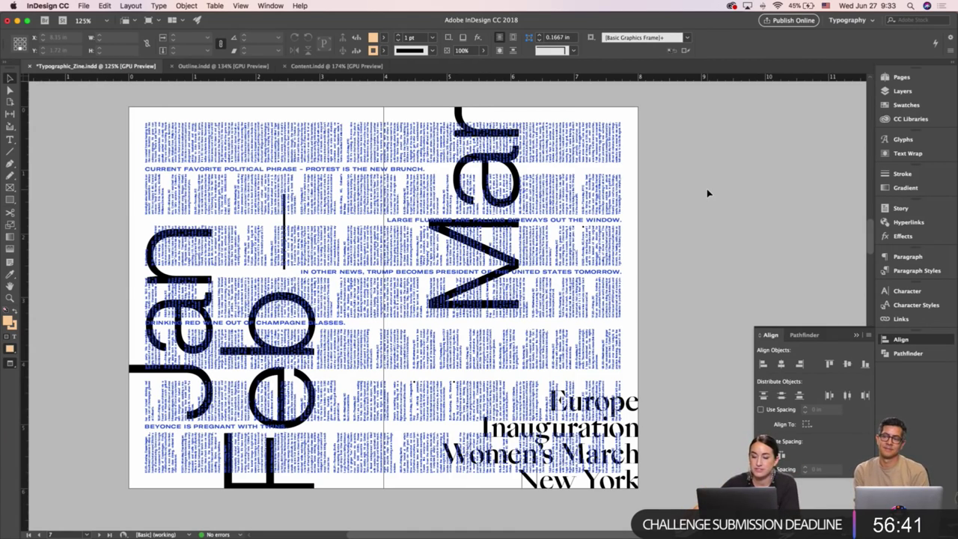
scroll(708, 193, down, 1)
scroll(708, 193, down, 10)
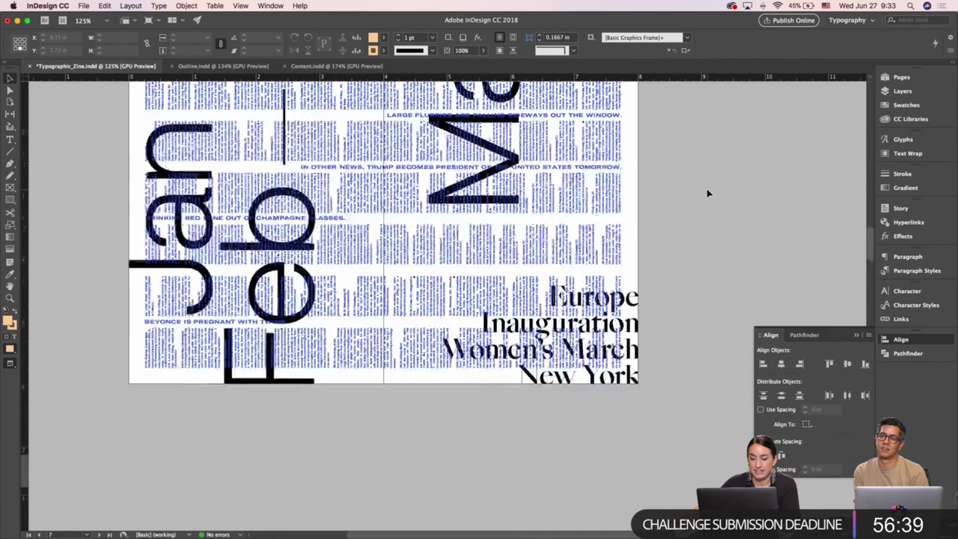
scroll(708, 194, down, 20)
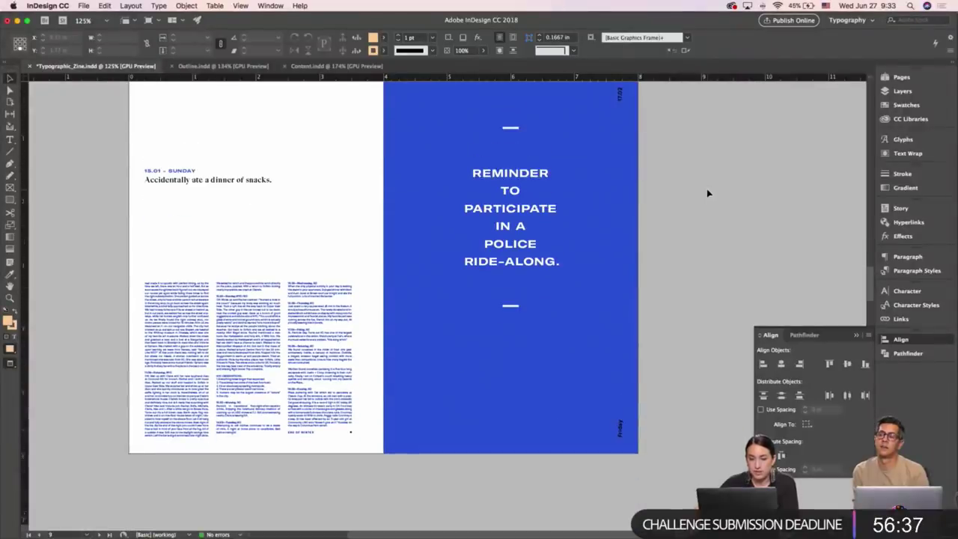
scroll(707, 193, up, 2)
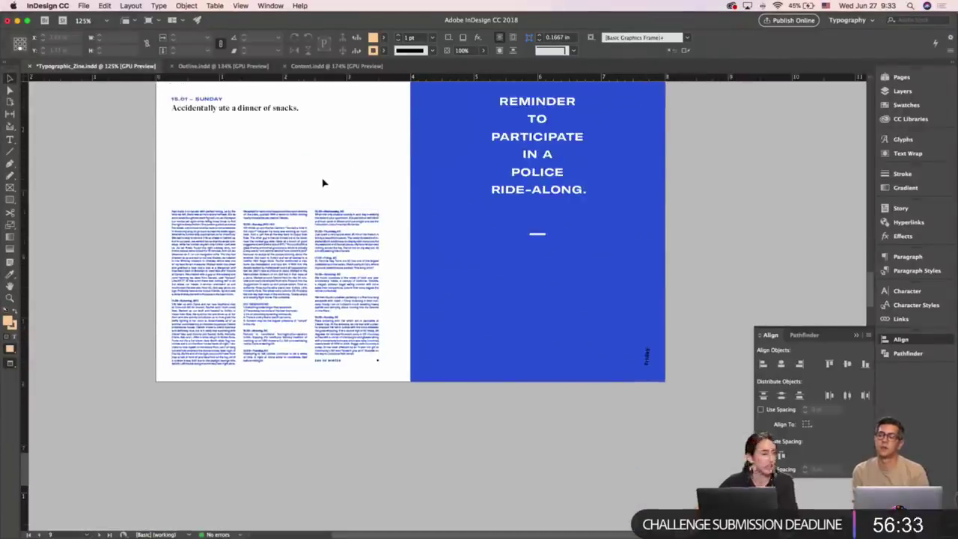
Return to the APR/JUN spread, check its left-page text frame, and show the guides and frame edges.
scroll(324, 183, down, 10)
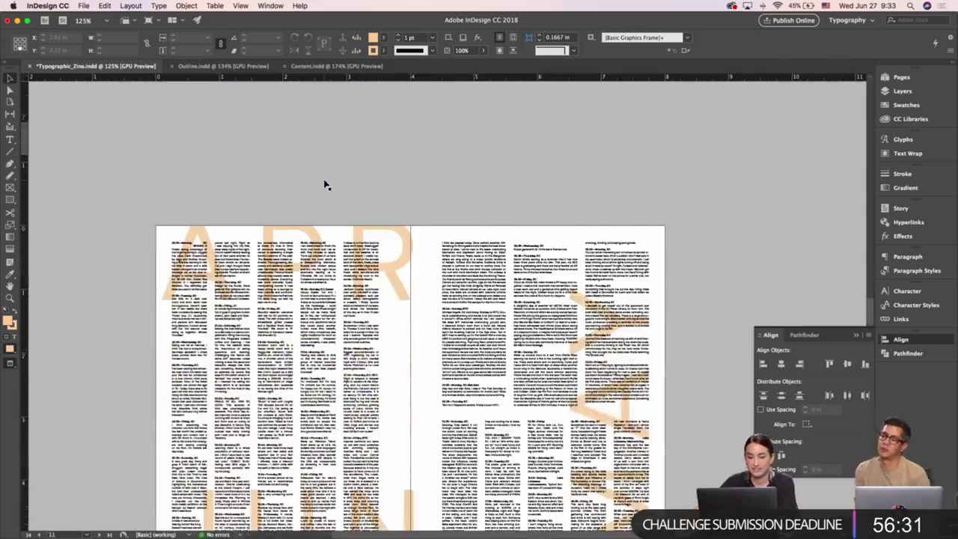
scroll(324, 183, down, 2)
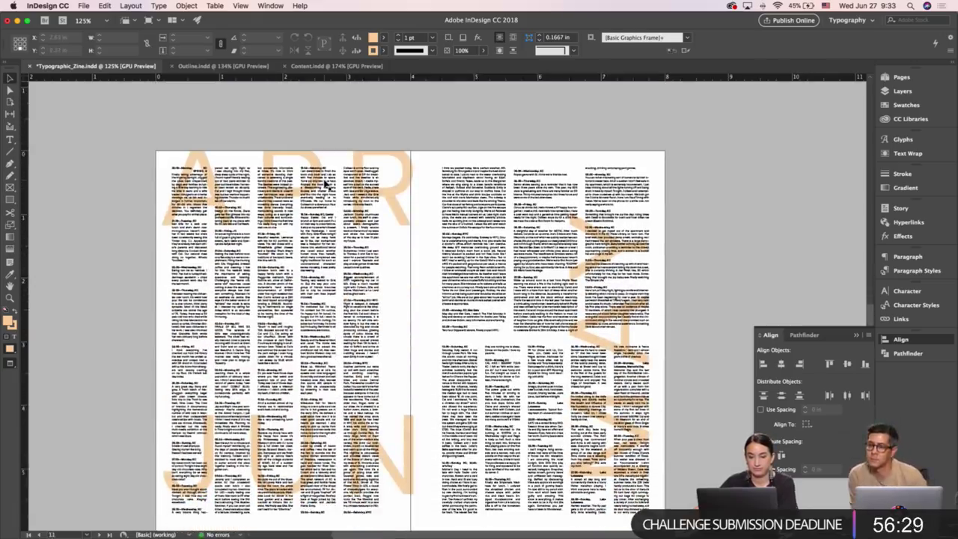
scroll(326, 185, down, 1)
click(339, 244)
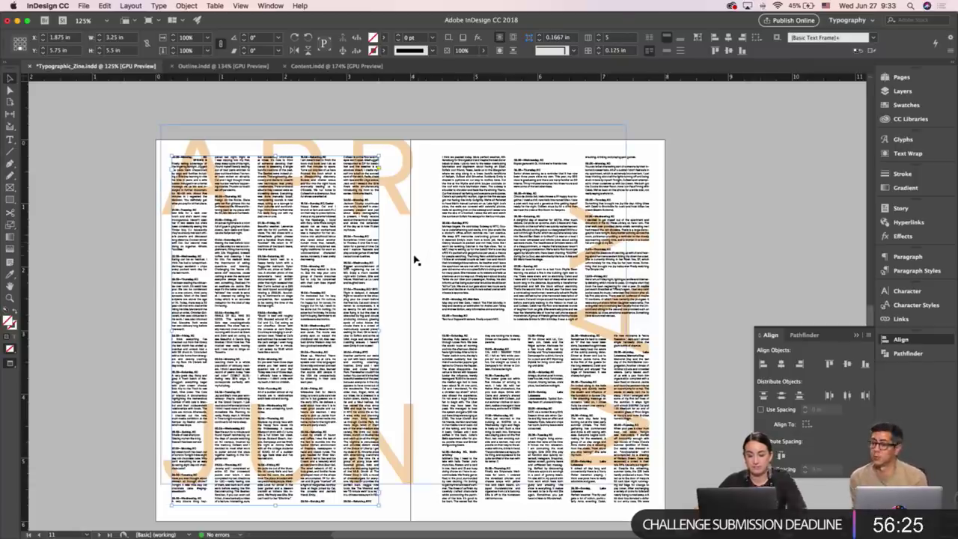
key(w)
click(706, 250)
drag(706, 251, 736, 212)
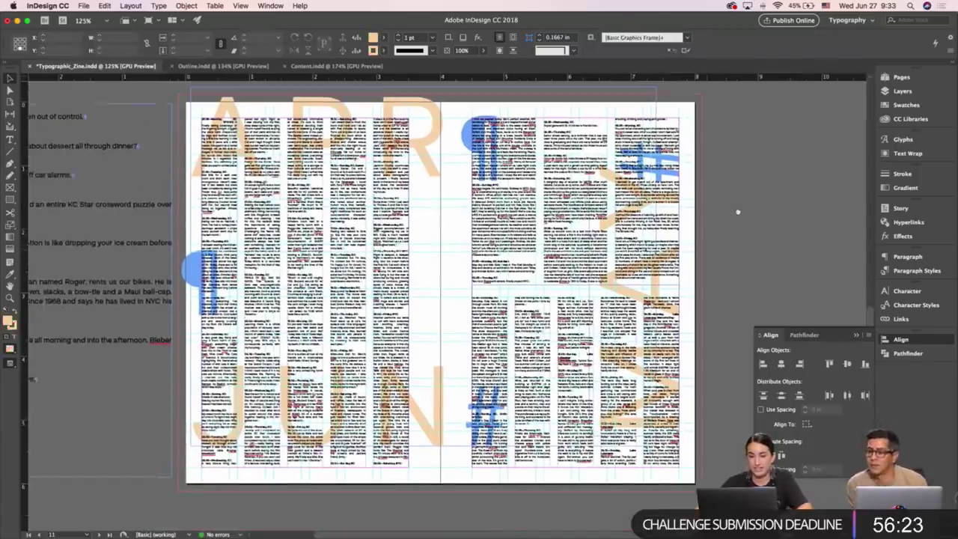
Set the upper text frame on the right-hand page of the APR/JUN spread to 5 columns.
scroll(516, 266, up, 3)
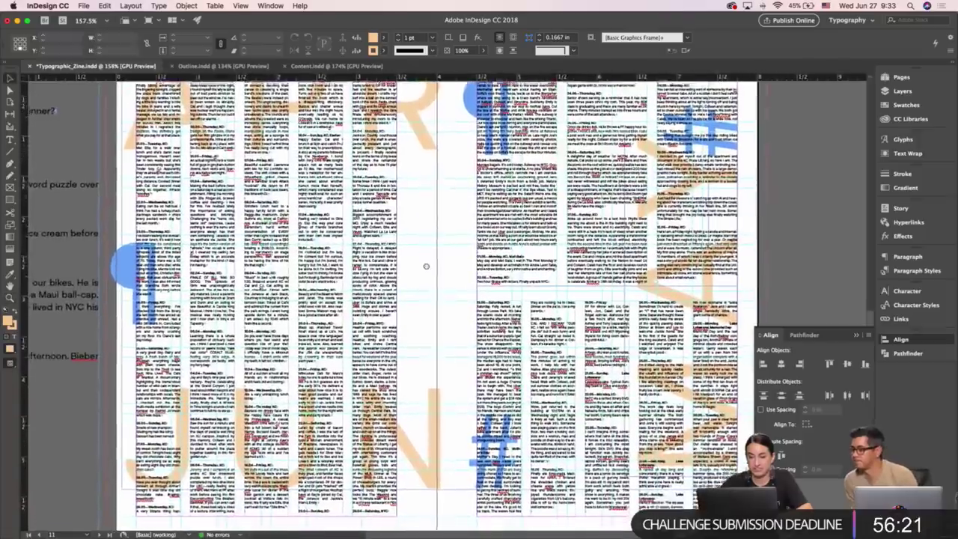
scroll(423, 272, down, 1)
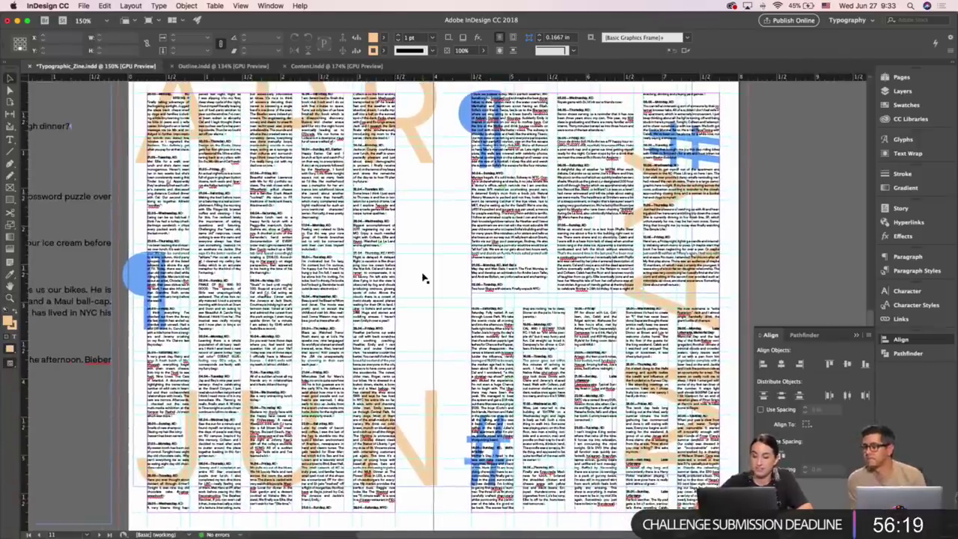
scroll(422, 278, down, 1)
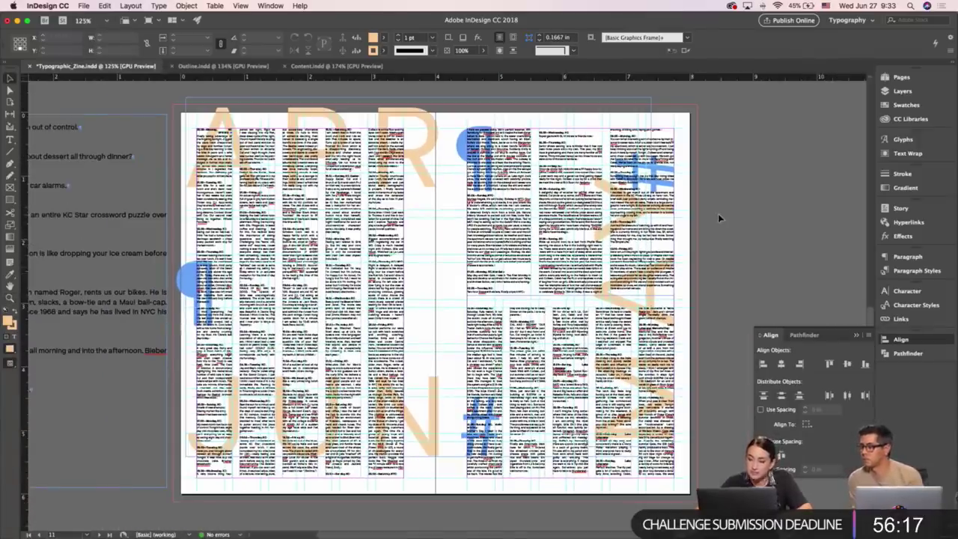
click(588, 153)
click(588, 153)
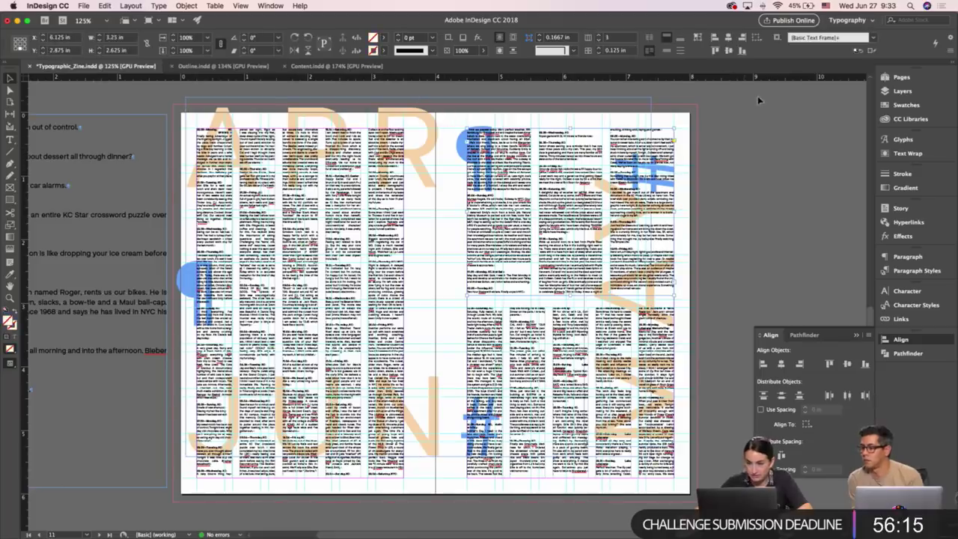
click(599, 35)
click(599, 35)
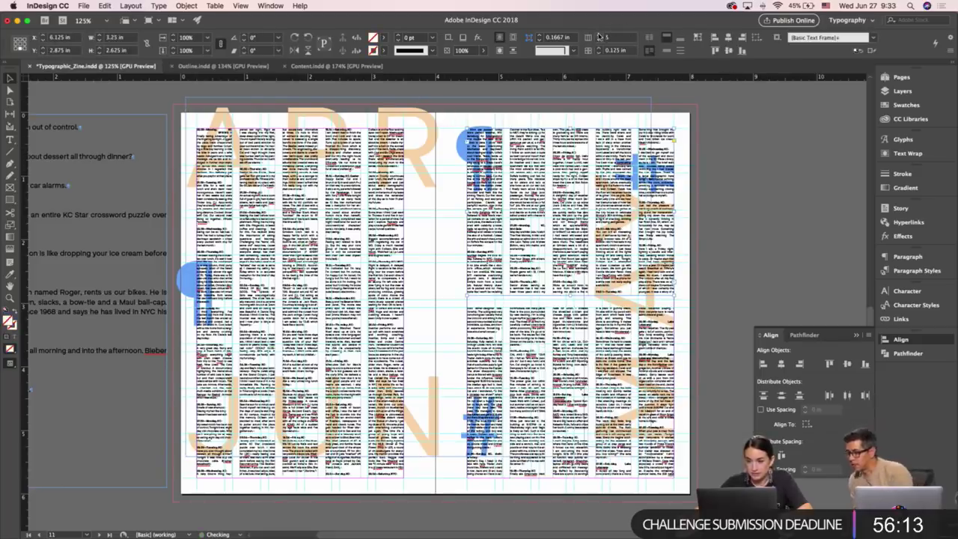
Examine the five-column text frames on the right-hand page of the APR/JUN spread with the guides shown and in preview.
click(737, 218)
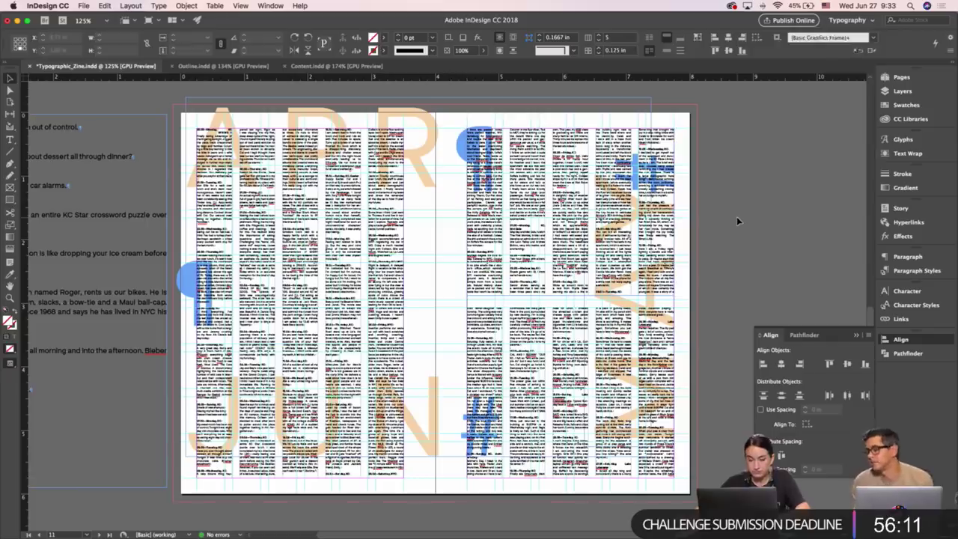
click(603, 152)
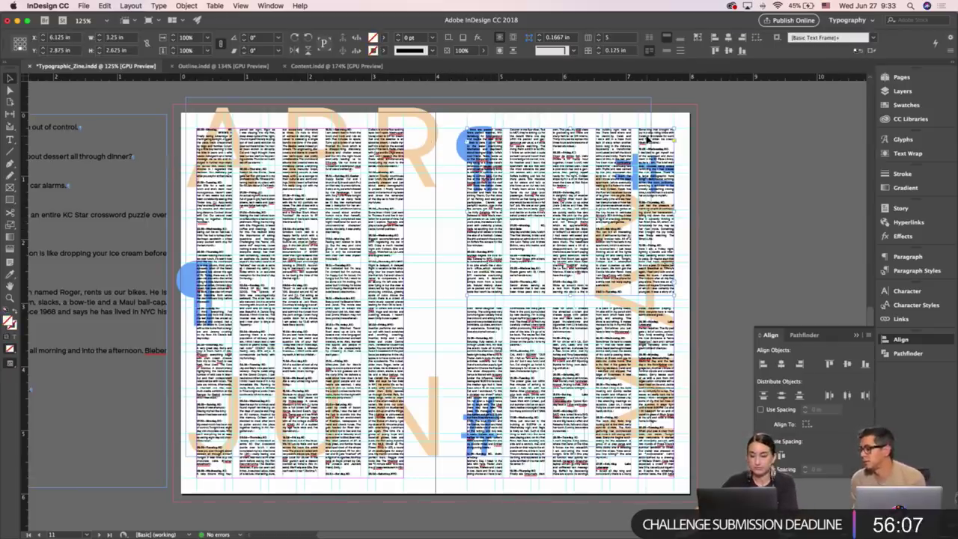
click(709, 331)
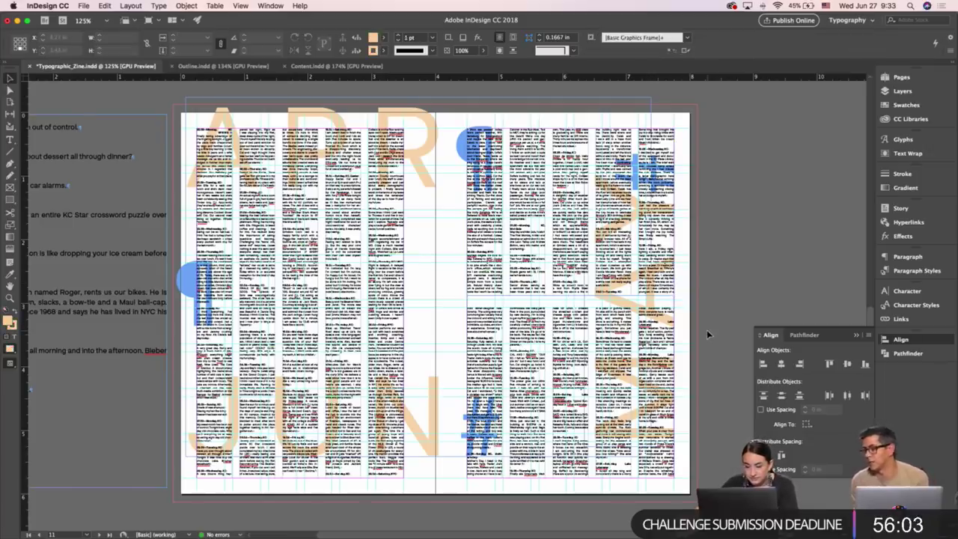
click(438, 319)
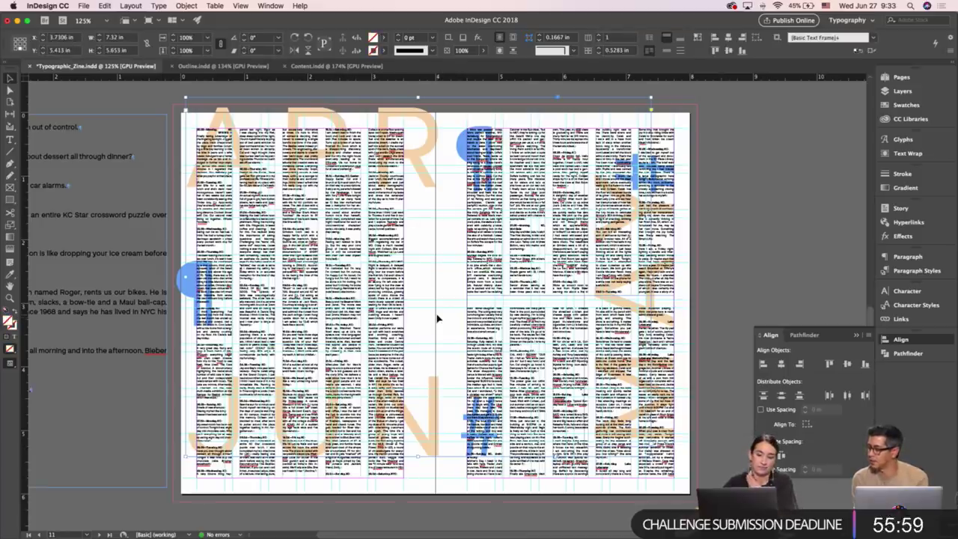
key(w)
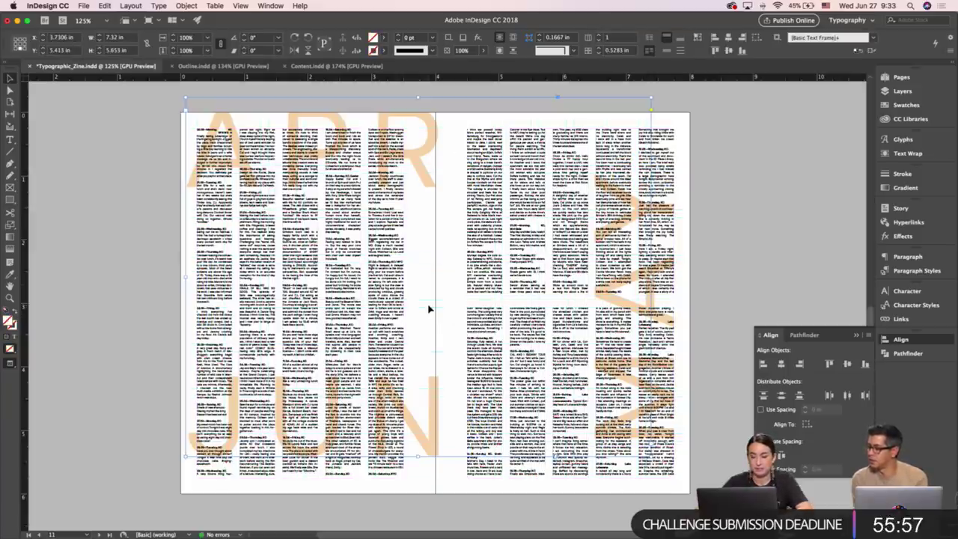
click(660, 201)
key(w)
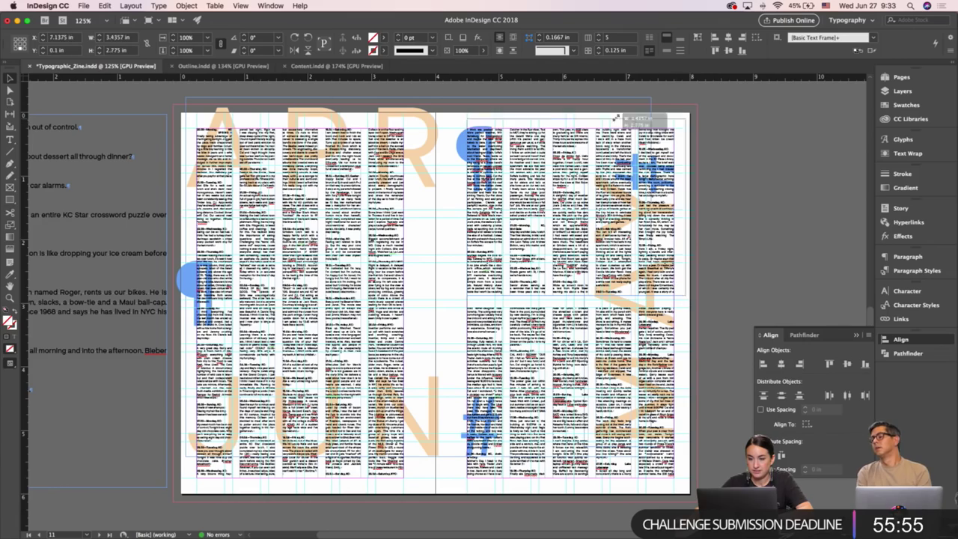
Rotate the right-hand page's upper text frame 90° and resize it to 3.25 in across and about 2.75 in deep within the margins.
click(710, 228)
click(665, 133)
drag(674, 127, 462, 115)
drag(500, 159, 480, 178)
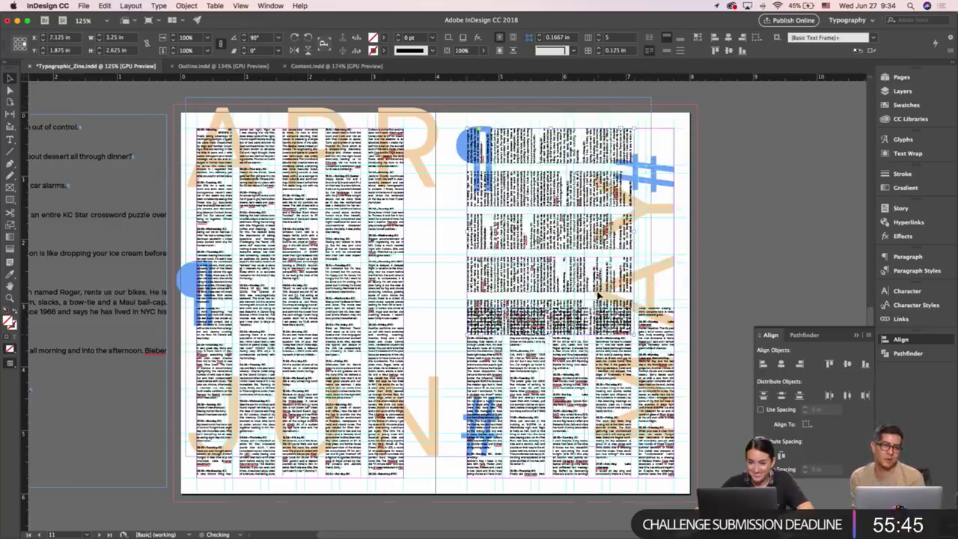
drag(651, 330, 684, 299)
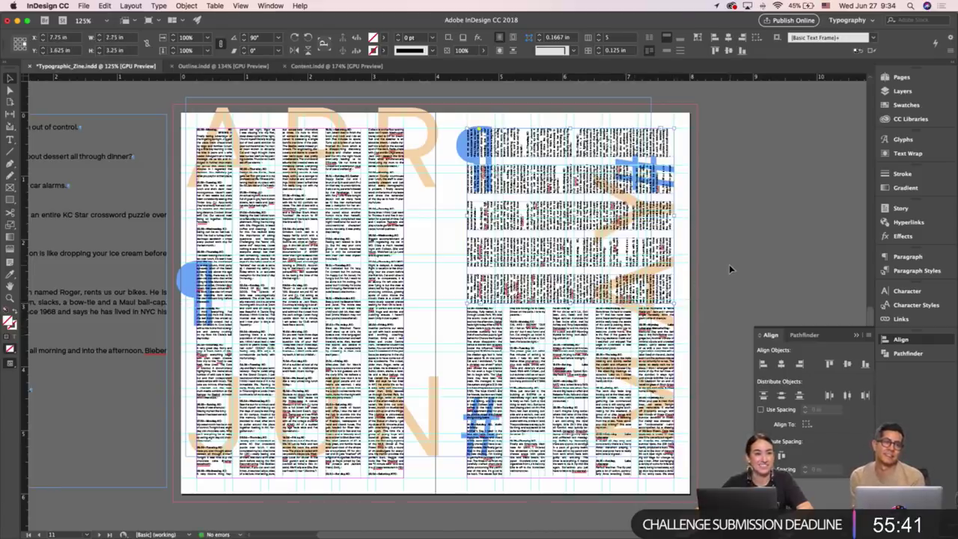
Rotate the right-hand page's lower text frame -90° and fit it to the page's lower half, 3.25 in across and 2.6875 in deep.
click(729, 264)
scroll(729, 280, down, 2)
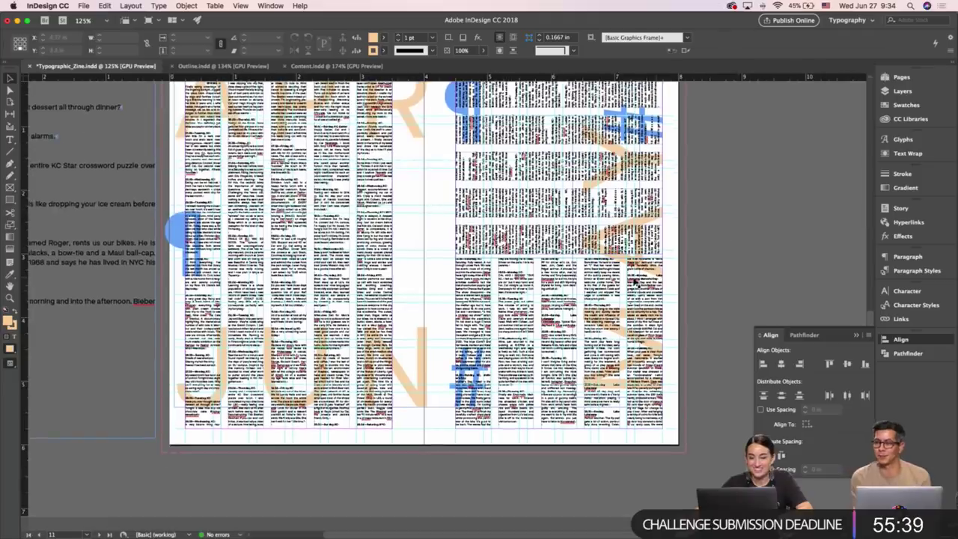
click(637, 284)
drag(664, 256, 697, 339)
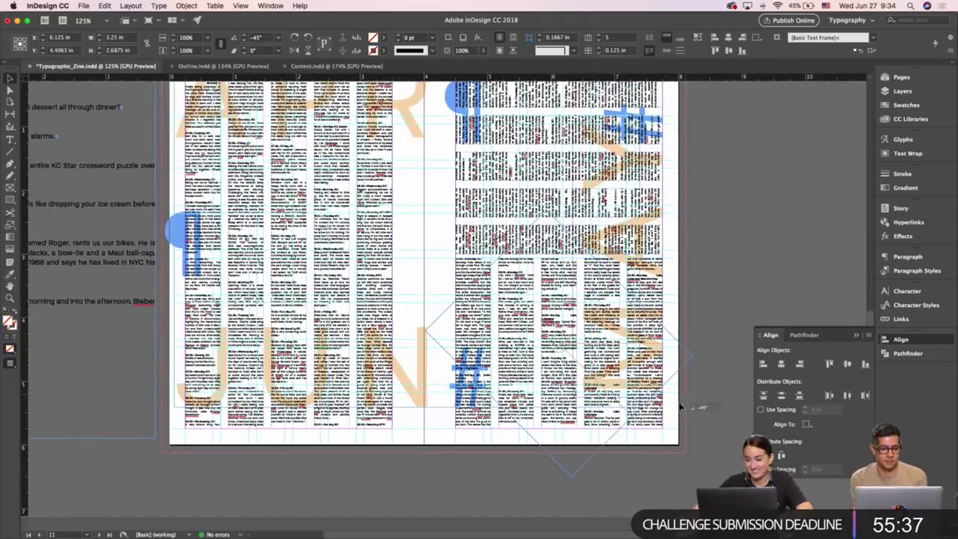
drag(681, 406, 646, 364)
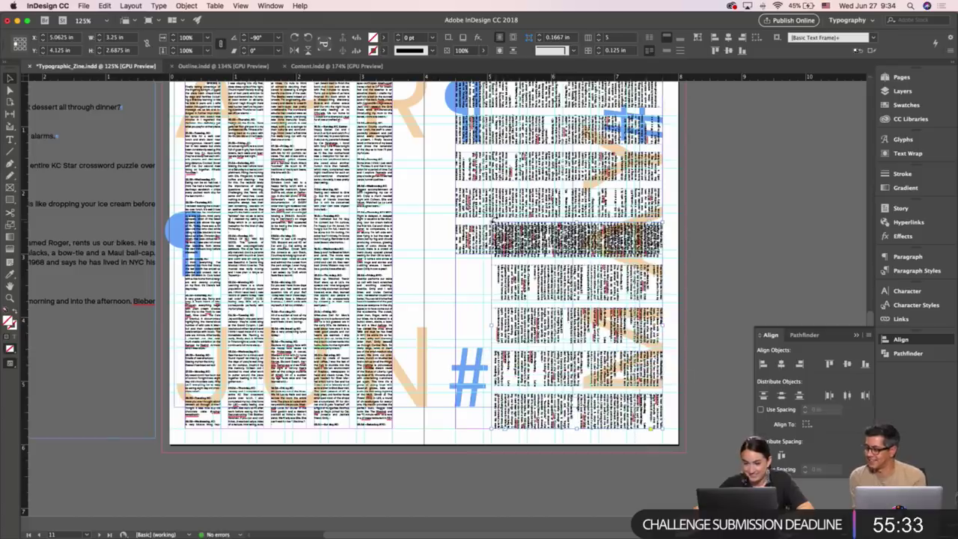
drag(491, 220, 456, 258)
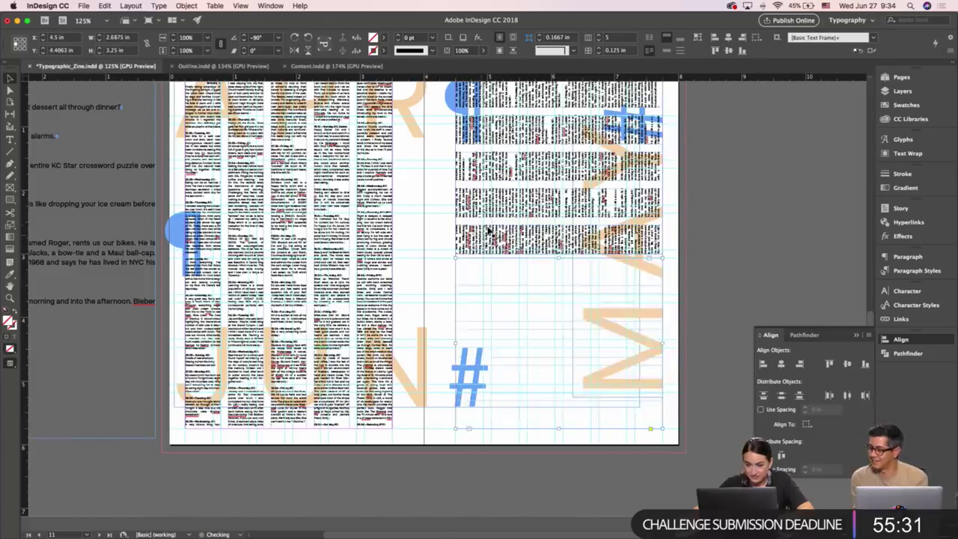
Shorten the upper rotated text frame to 2.6875 in deep from its lower edge and check the spread in preview.
click(487, 228)
drag(558, 254, 558, 250)
click(721, 214)
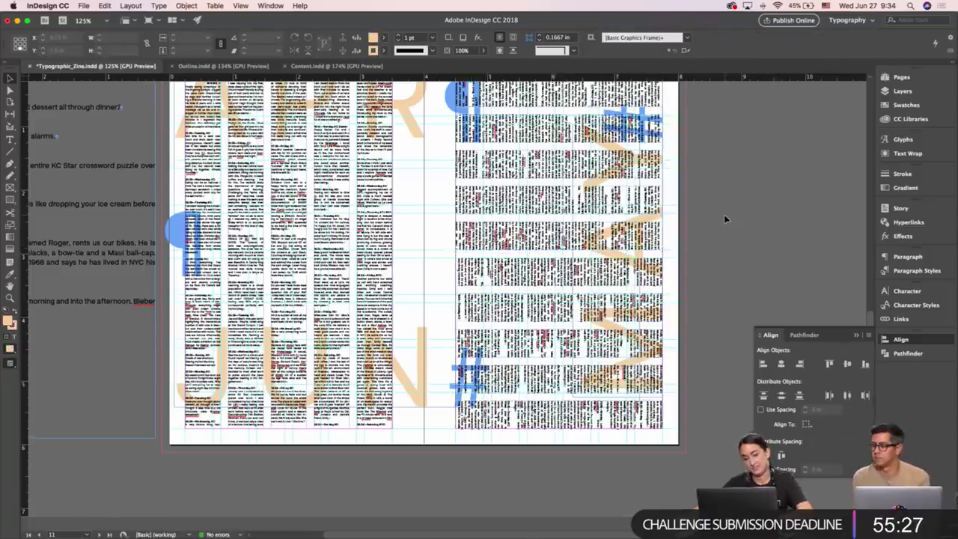
key(w)
scroll(725, 219, up, 2)
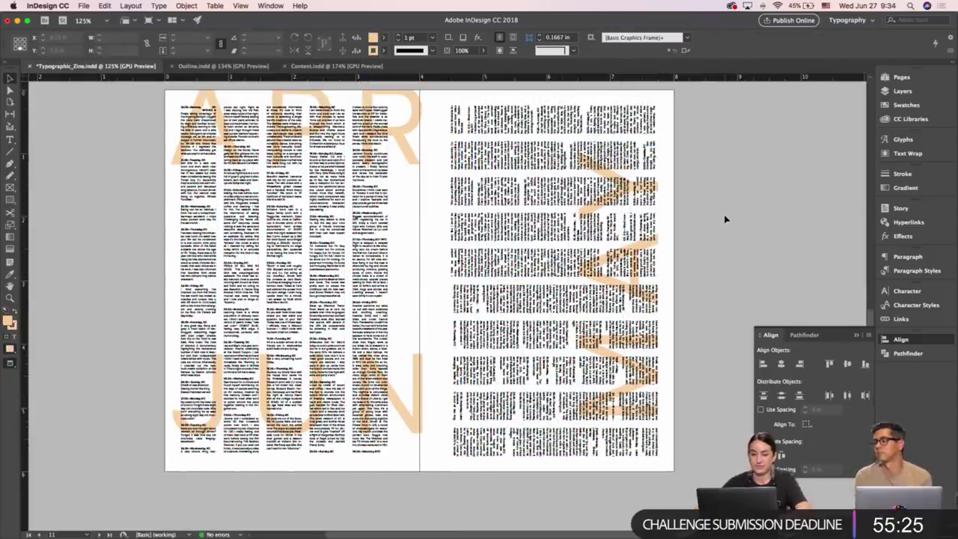
key(w)
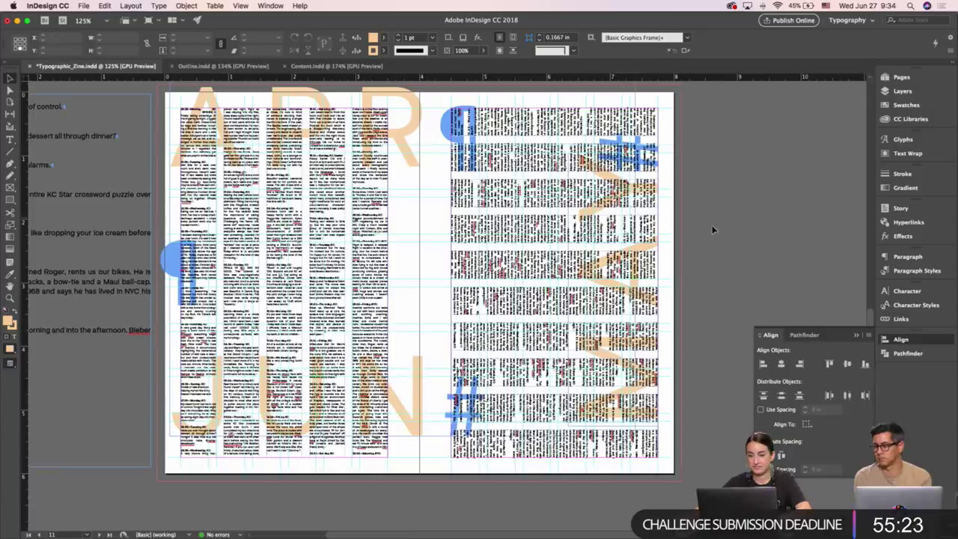
Draw a horizontal line 3.25 in long across the gap between the two rotated text frames.
scroll(723, 220, left, 2)
key(w)
key(z)
drag(578, 298, 737, 265)
drag(465, 281, 355, 277)
key(backslash)
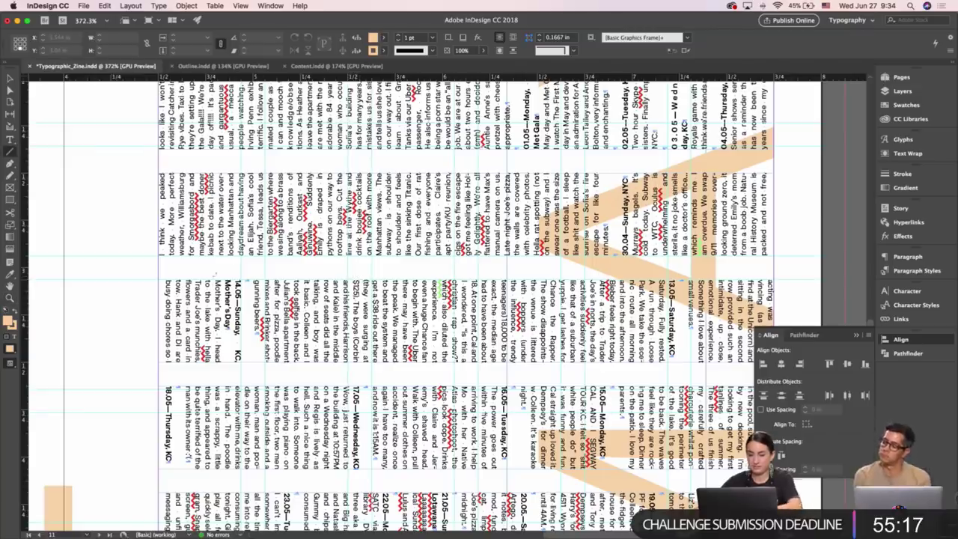
mouse_move(159, 268)
mouse_down()
mouse_move(793, 268)
mouse_move(780, 268)
mouse_up()
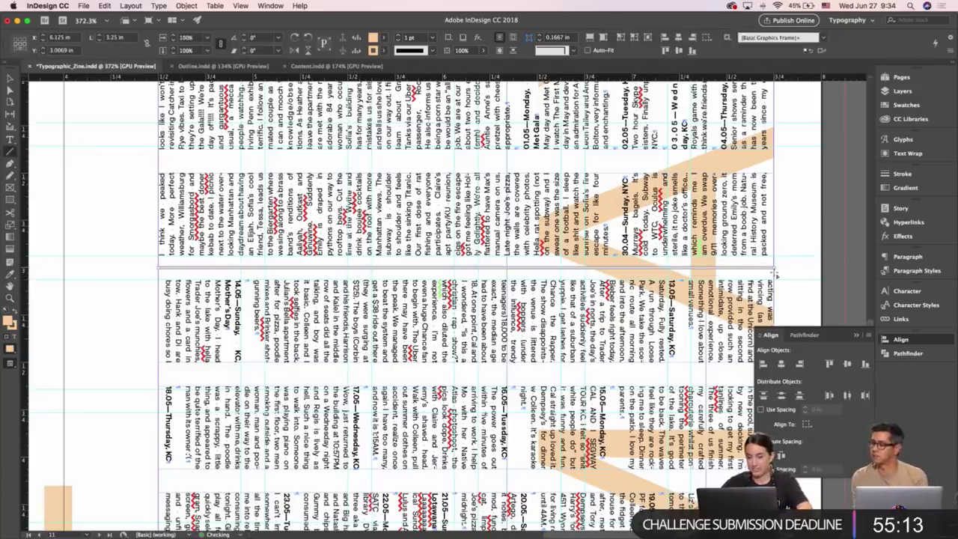
Give the dividing line a black stroke of 0.5 pt.
click(917, 107)
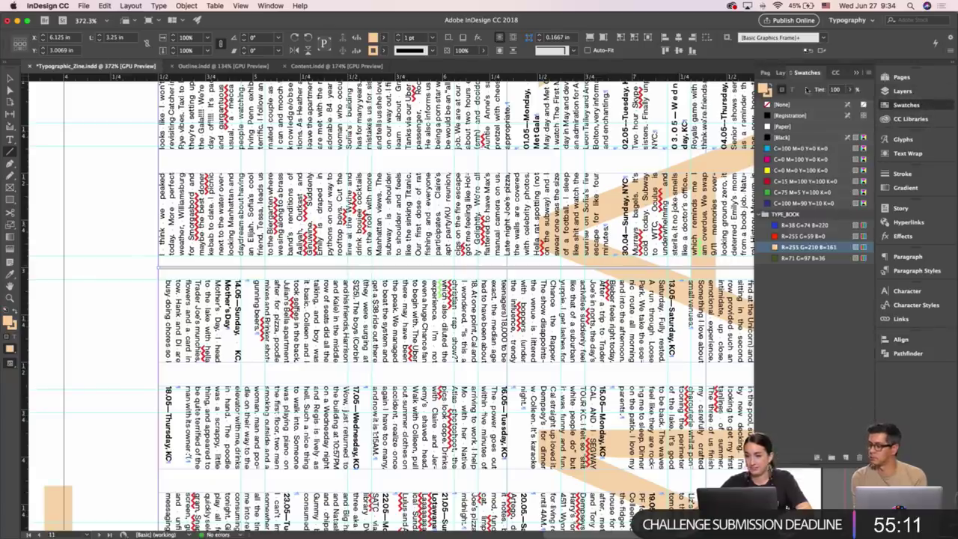
click(782, 137)
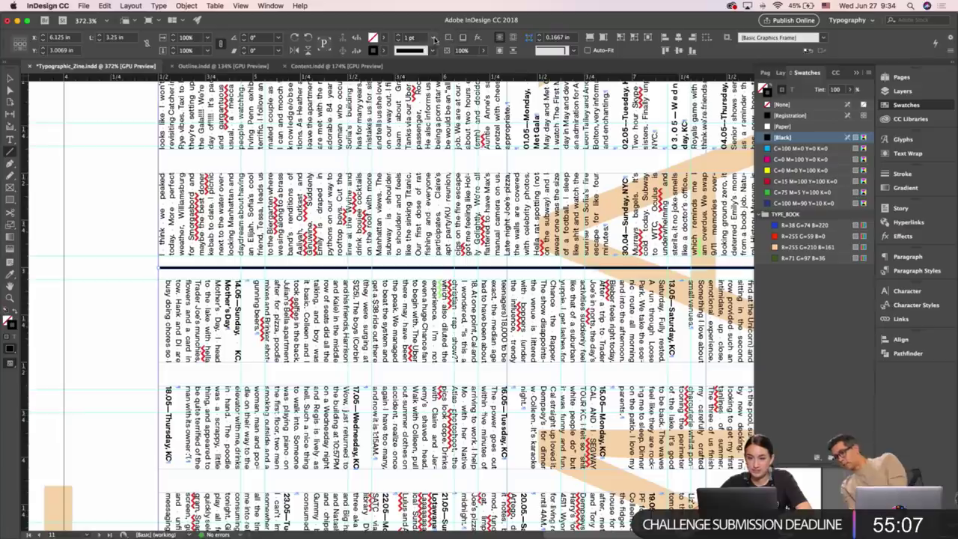
click(432, 37)
click(424, 69)
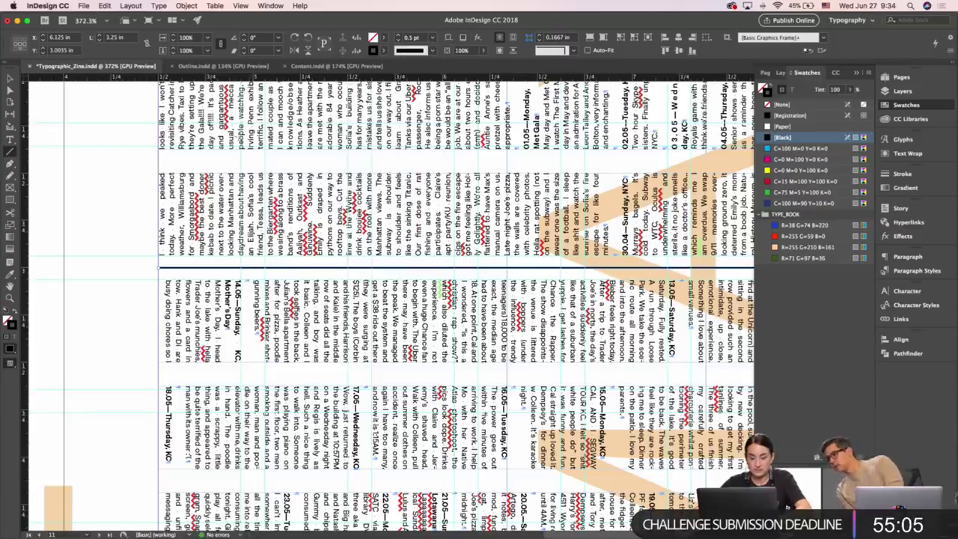
key(v)
click(130, 163)
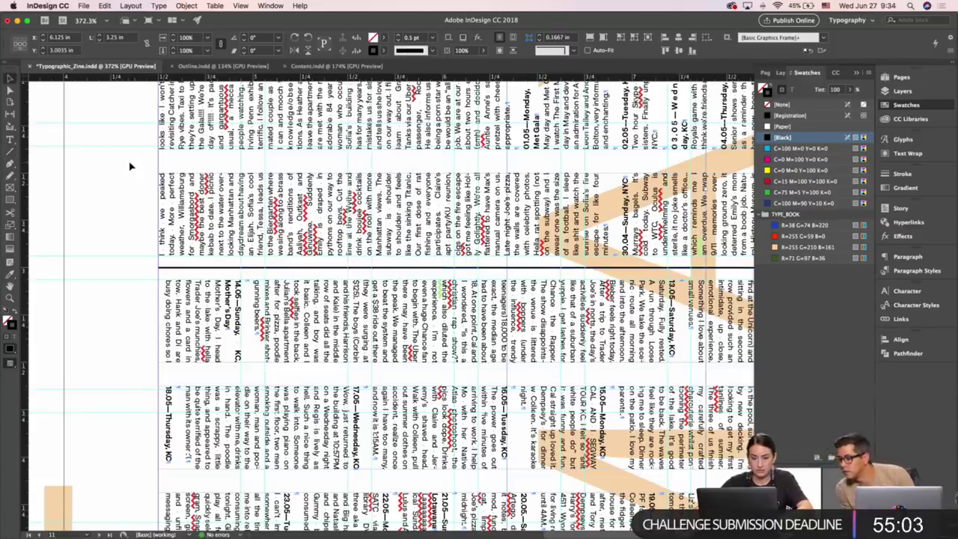
Review the dividing line and the rotated text on the whole APR/JUN spread in preview.
key(super+minus)
key(super+minus)
key(super+minus)
key(super+minus)
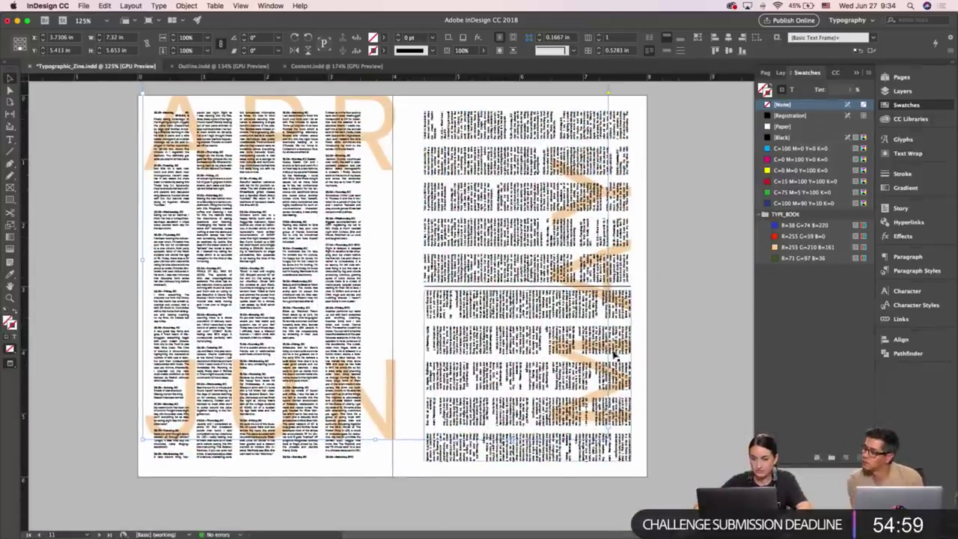
click(630, 324)
click(626, 257)
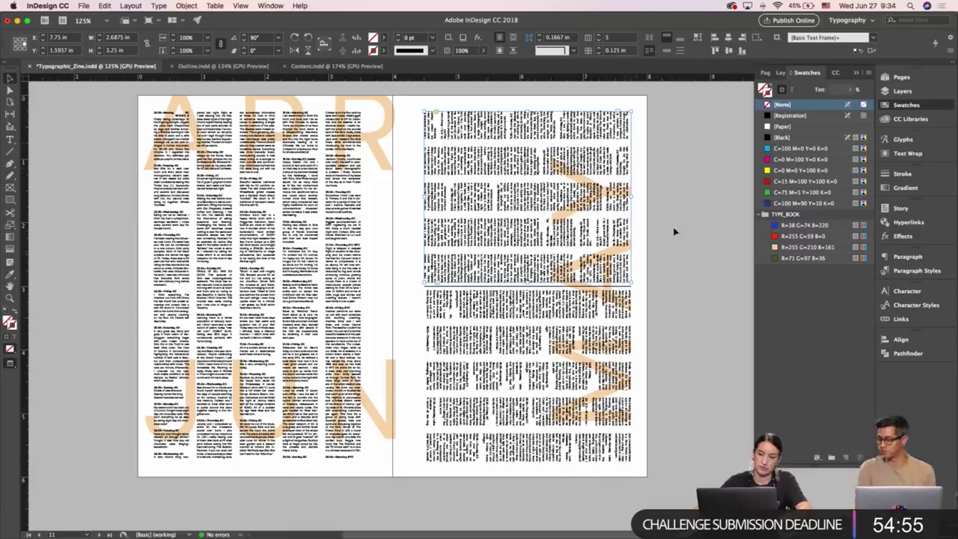
click(643, 232)
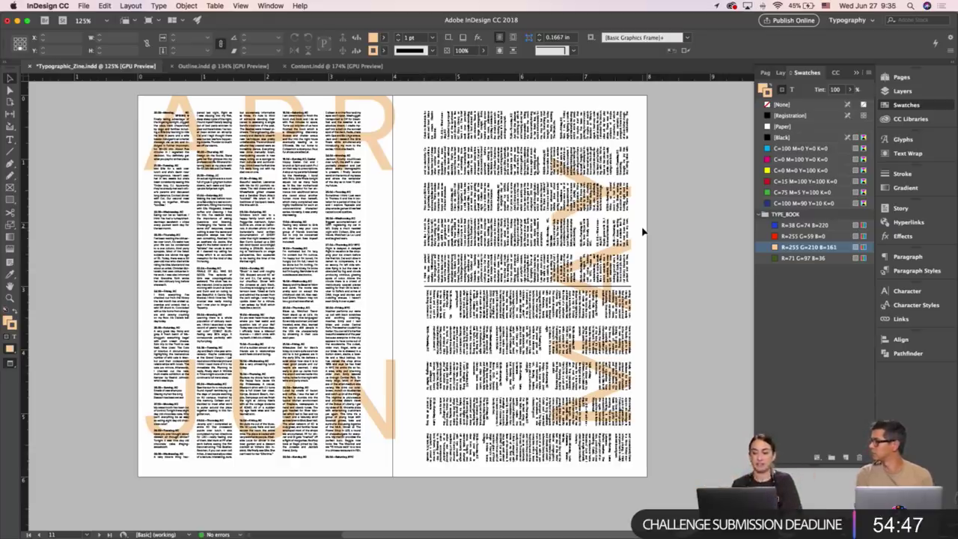
Compare the left-page text frame with the two rotated right-page frames, with the guides shown and in preview.
key(w)
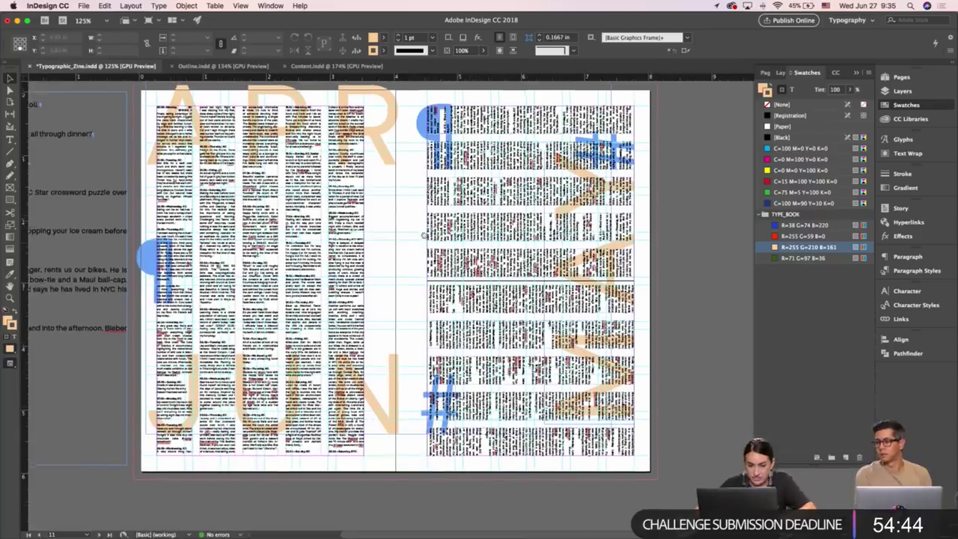
click(352, 248)
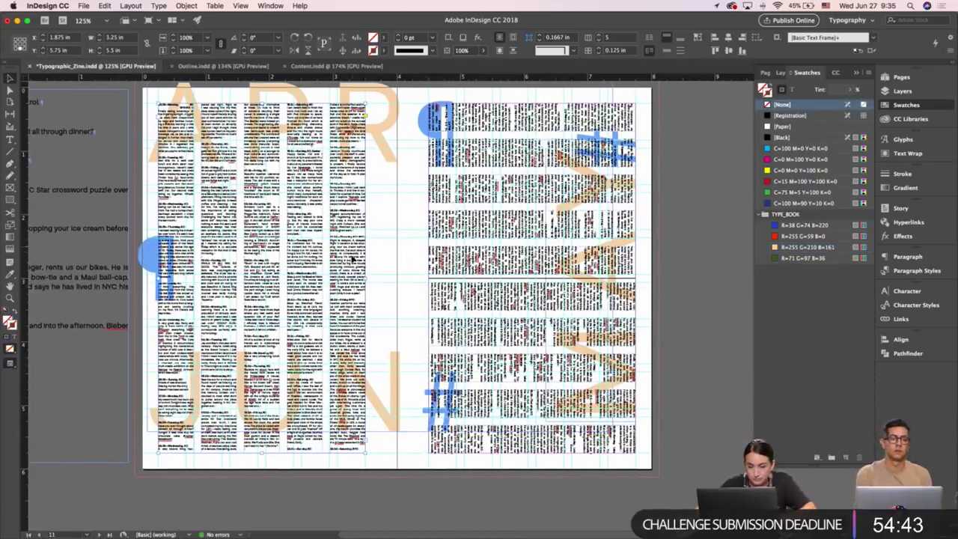
click(617, 118)
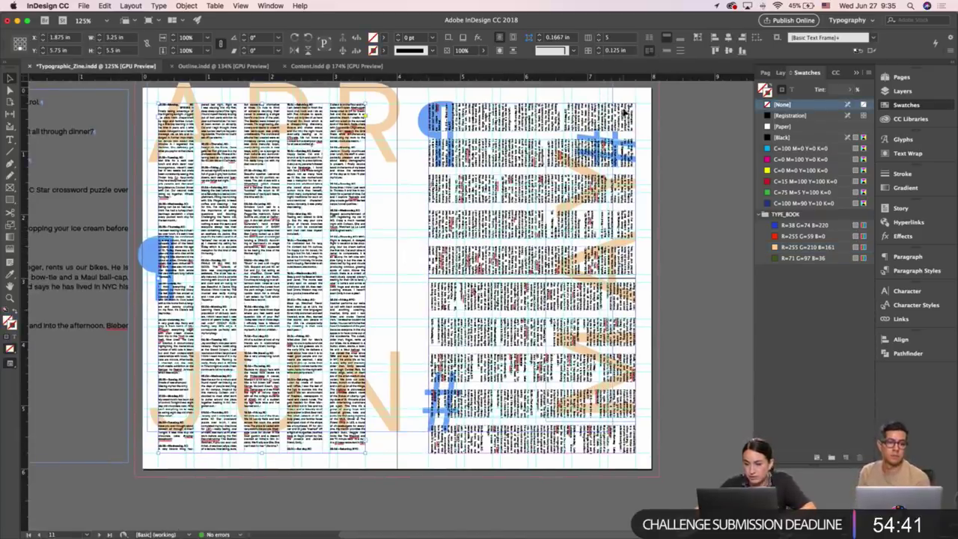
click(618, 289)
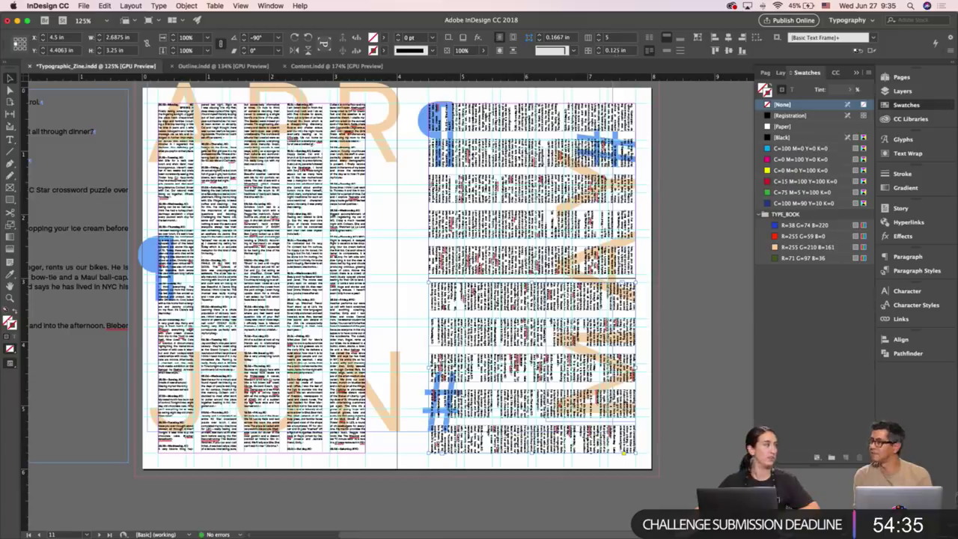
click(698, 183)
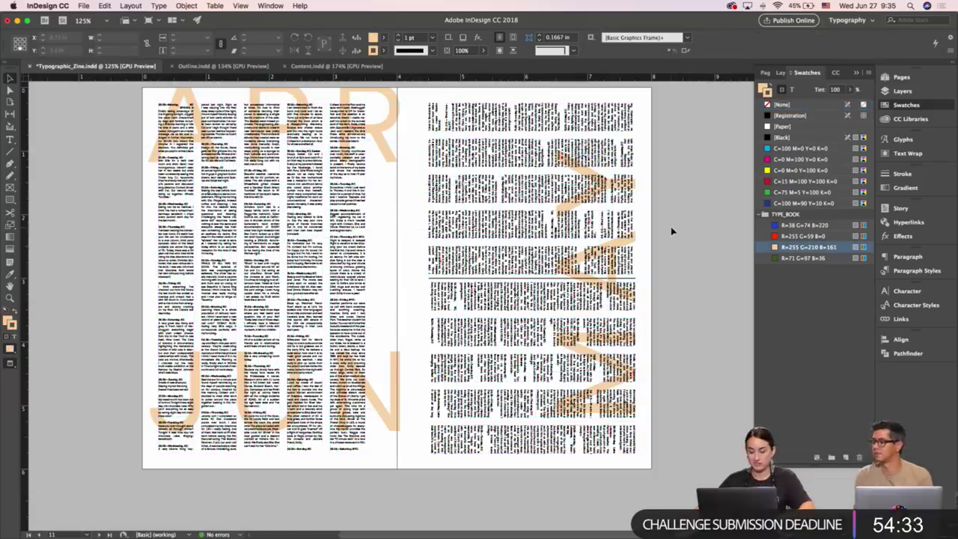
key(w)
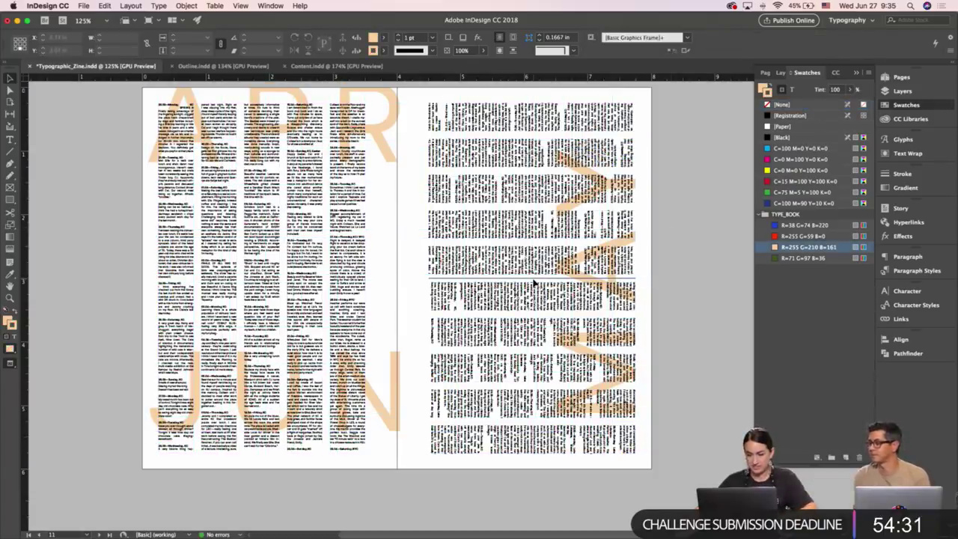
Thin the dividing line between the rotated text frames to a 0.25 pt stroke.
click(518, 174)
click(432, 37)
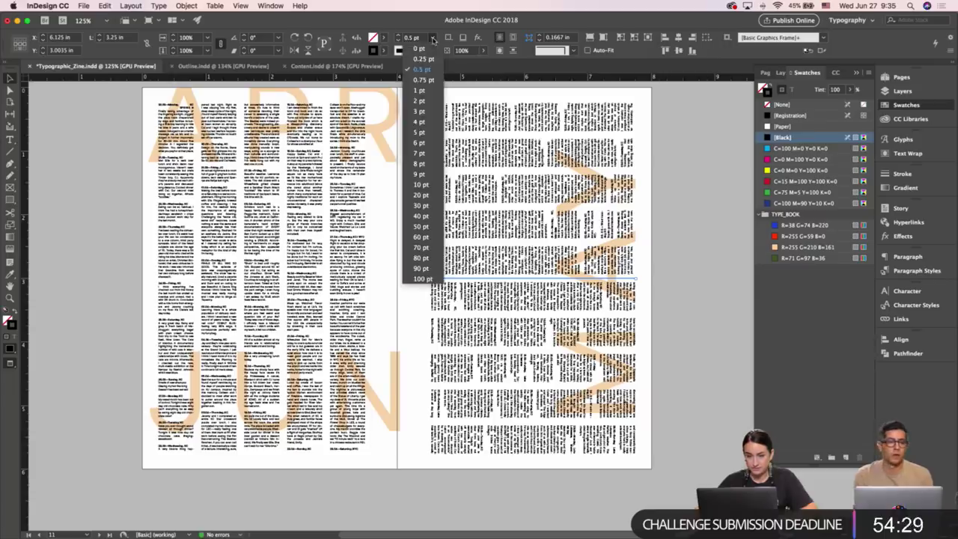
click(428, 63)
click(661, 252)
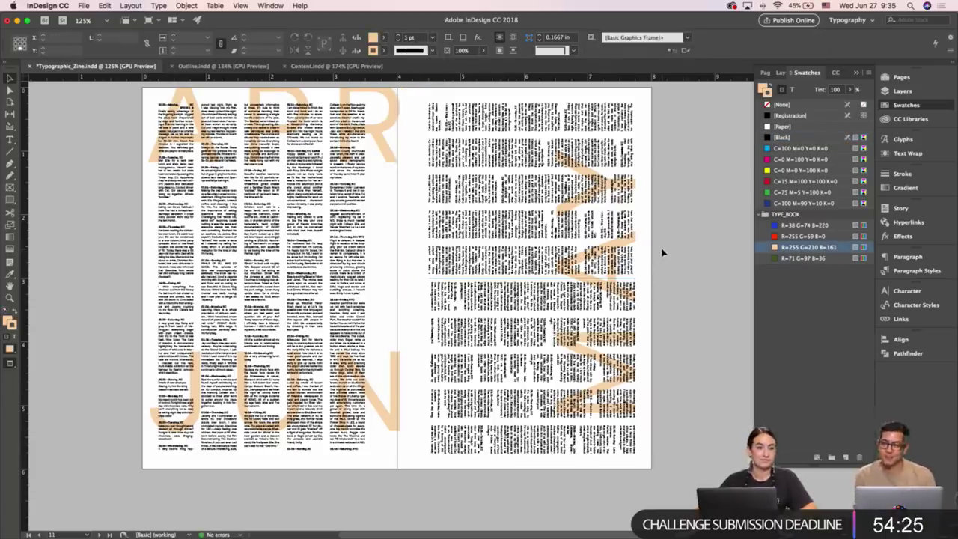
Inspect the dividing line's start up close with the guides shown and return to the whole spread.
key(w)
drag(539, 275, 694, 266)
key(z)
scroll(198, 287, up, 6)
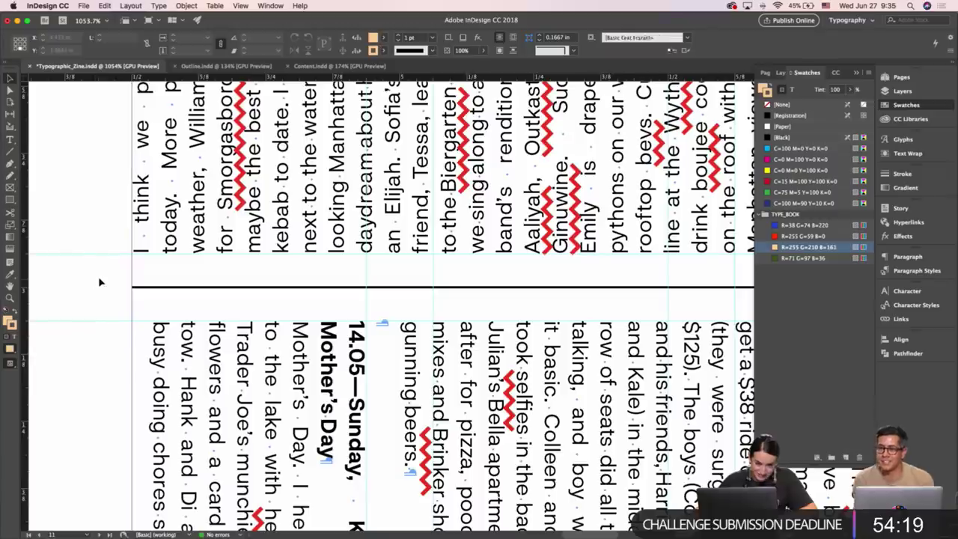
click(99, 281)
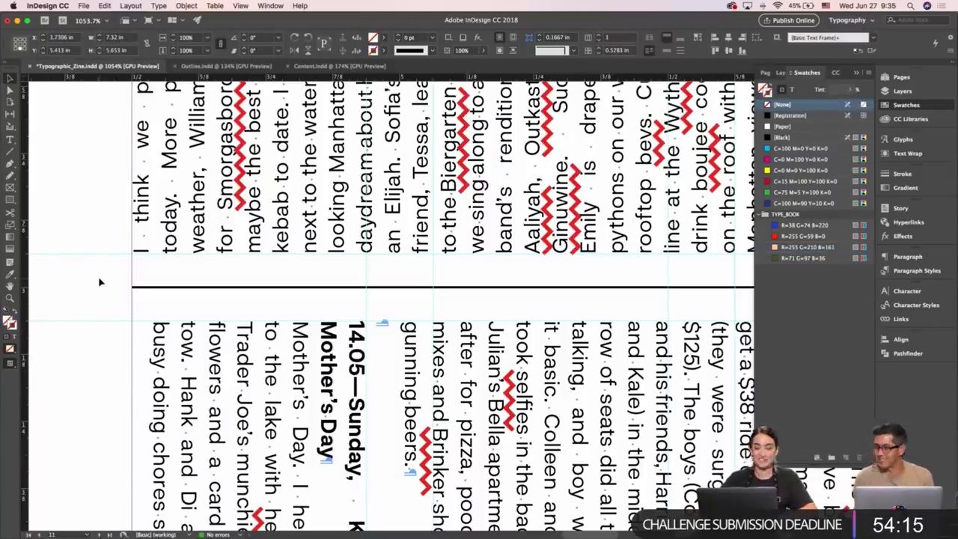
scroll(99, 282, down, 8)
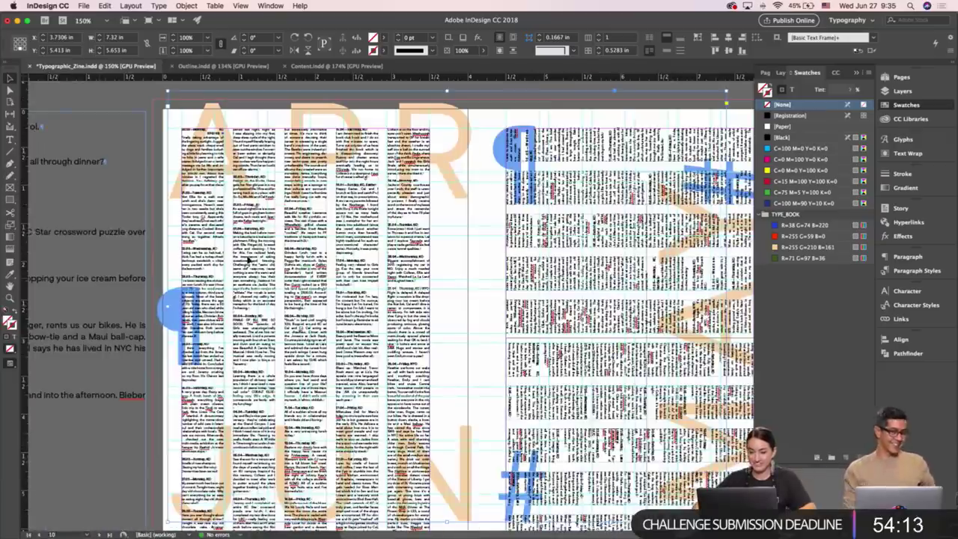
Try centring the APR/JUN lettering within its frame and check the spread in preview.
key(super+minus)
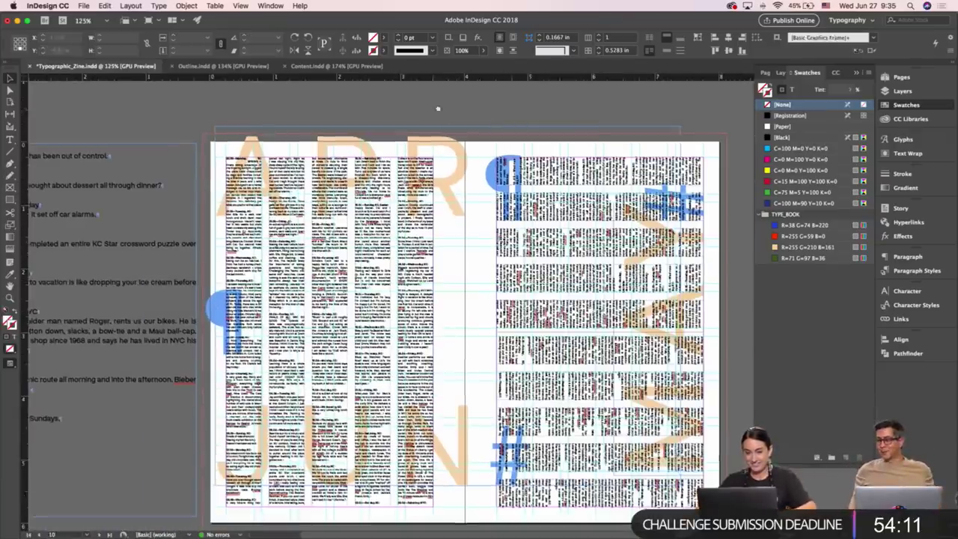
scroll(438, 109, down, 1)
double_click(442, 119)
key(super+a)
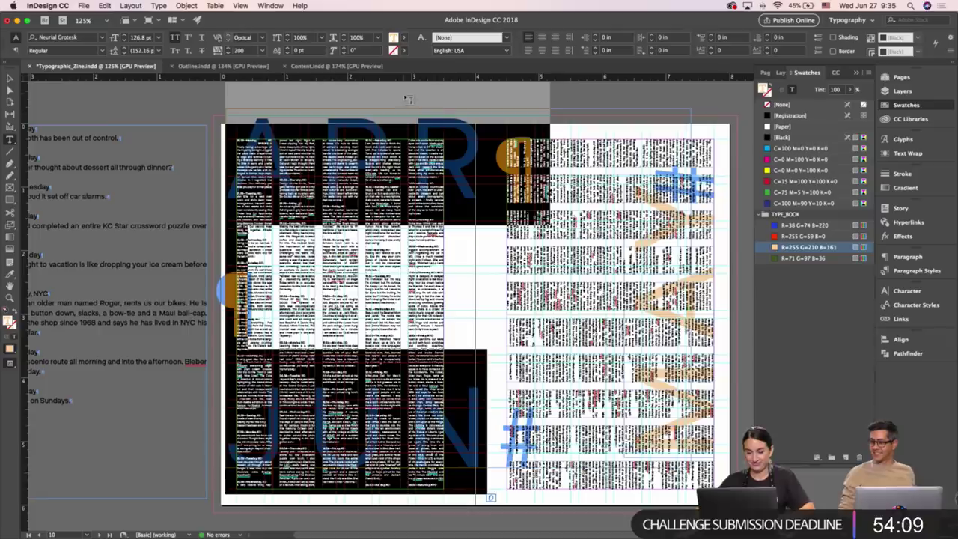
click(542, 37)
key(Escape)
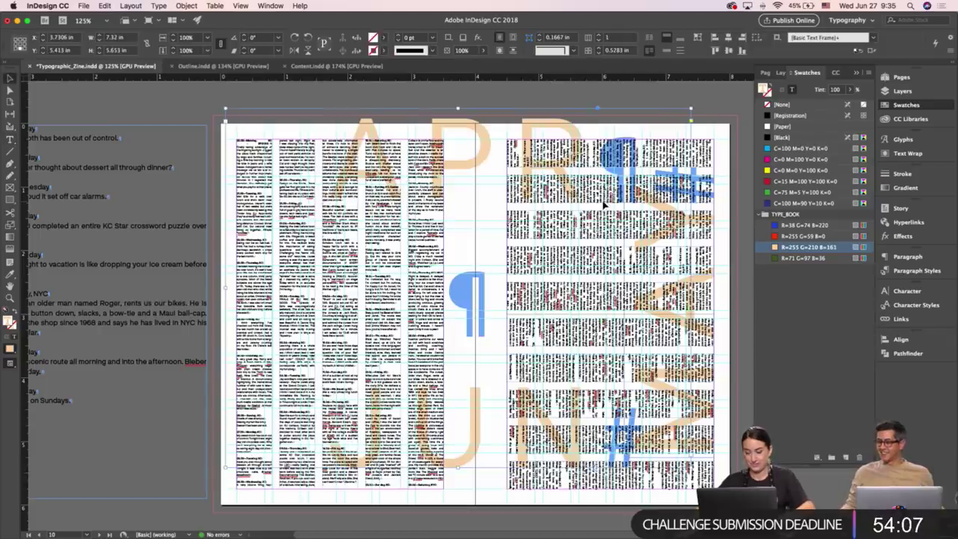
click(472, 165)
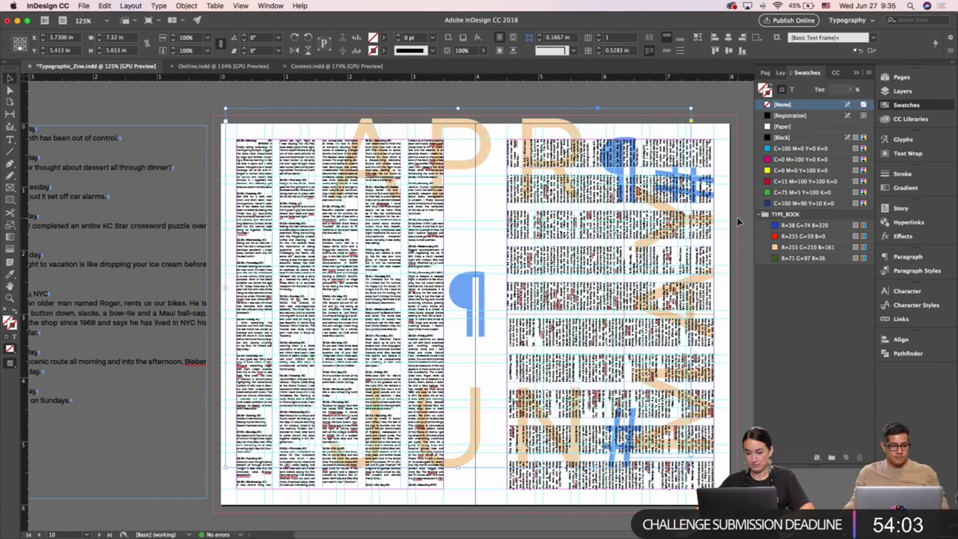
click(737, 218)
key(w)
click(454, 166)
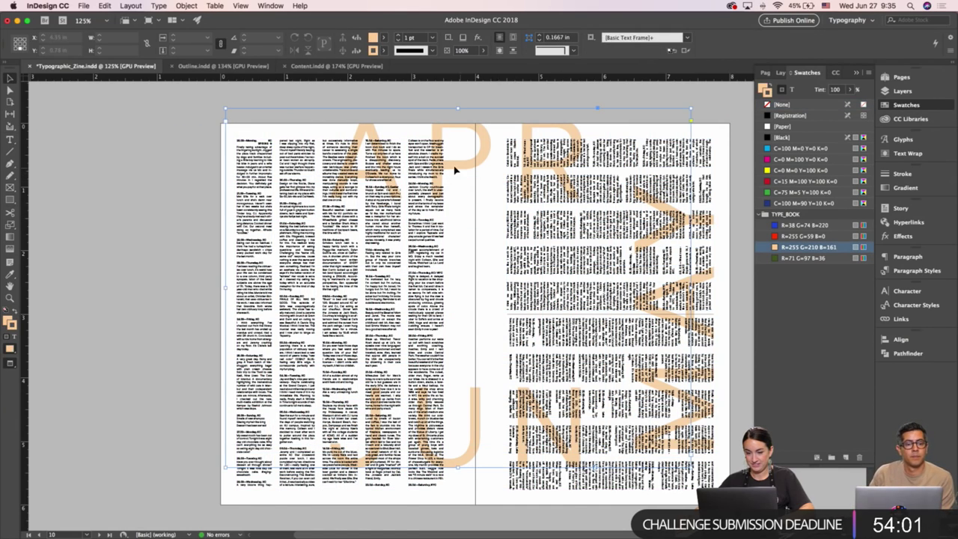
Return the APR/JUN lettering to left alignment and shift its frame left so the letters bleed off the left page's outer edge.
double_click(465, 171)
key(super+a)
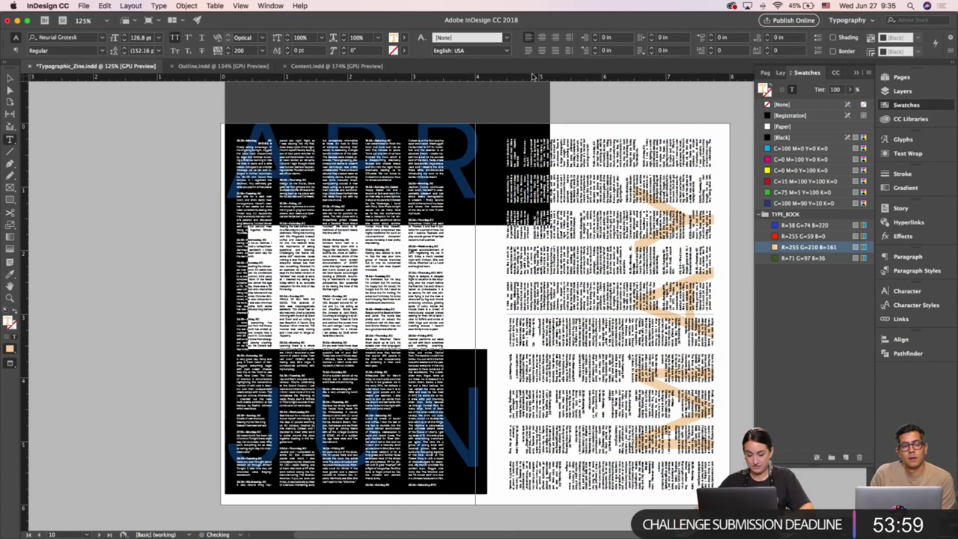
key(Escape)
key(w)
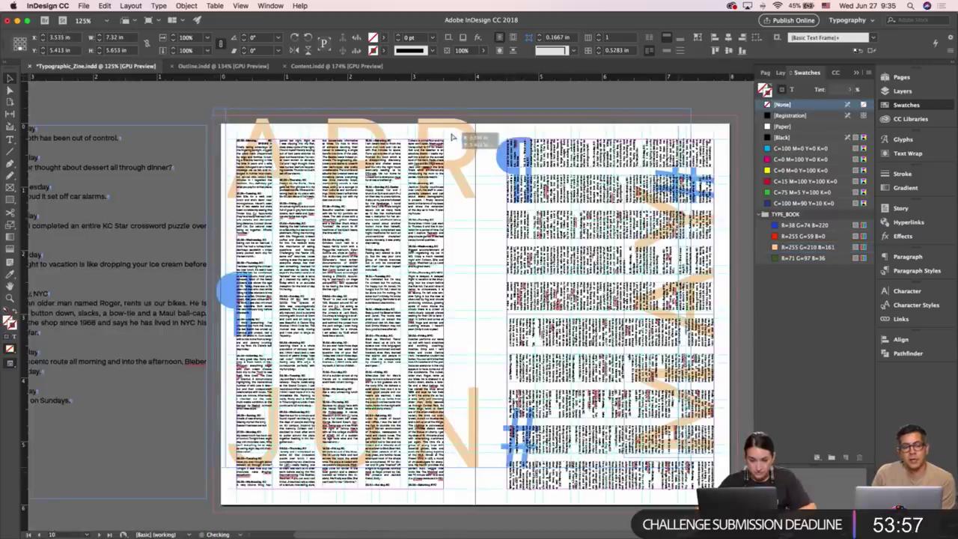
drag(451, 134, 451, 135)
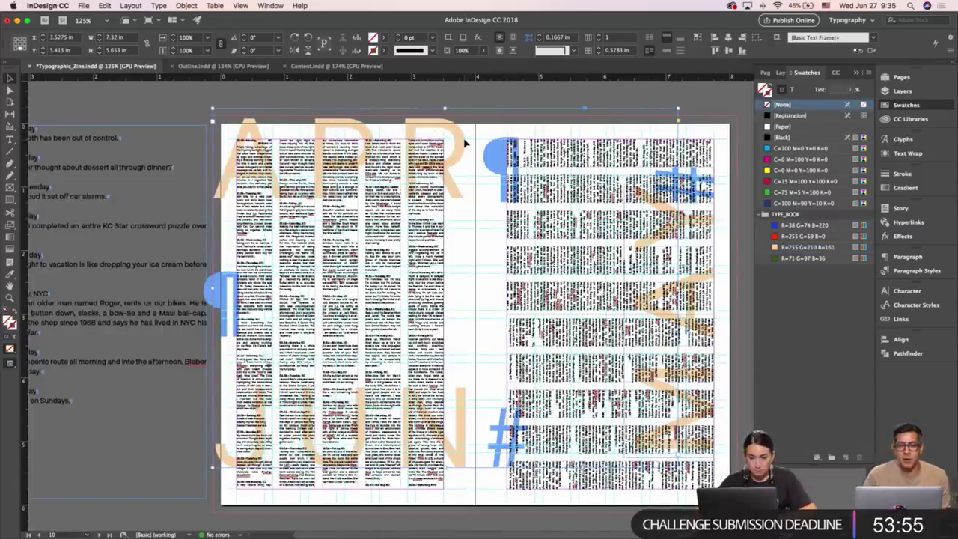
key(w)
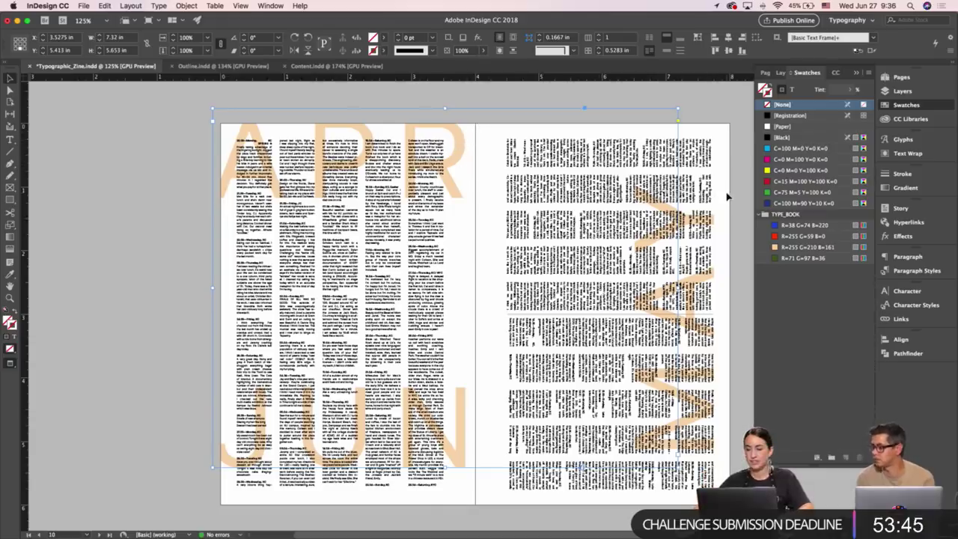
Extend the APR/JUN frame down past the page's lower edge to 6.365 in high and justify its text vertically.
scroll(708, 206, down, 1)
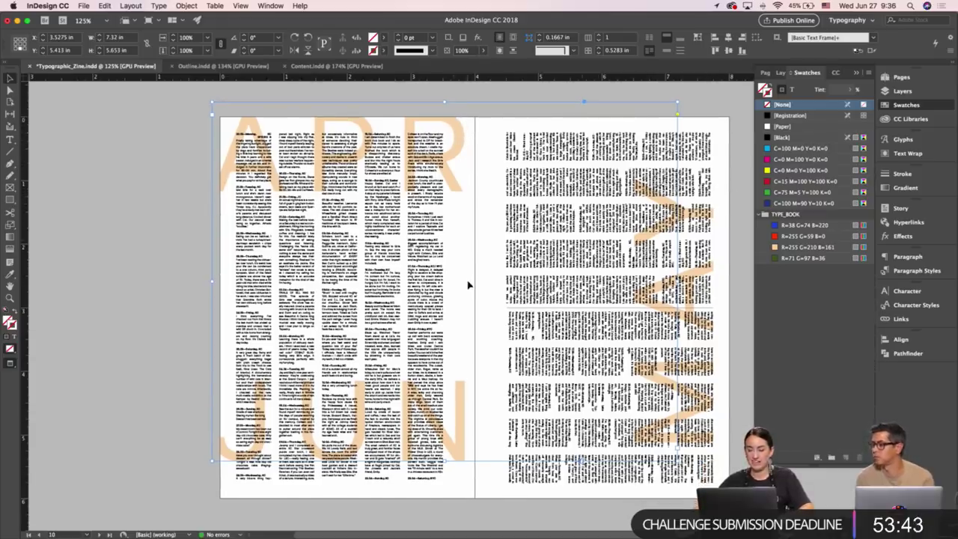
key(w)
drag(445, 462, 444, 506)
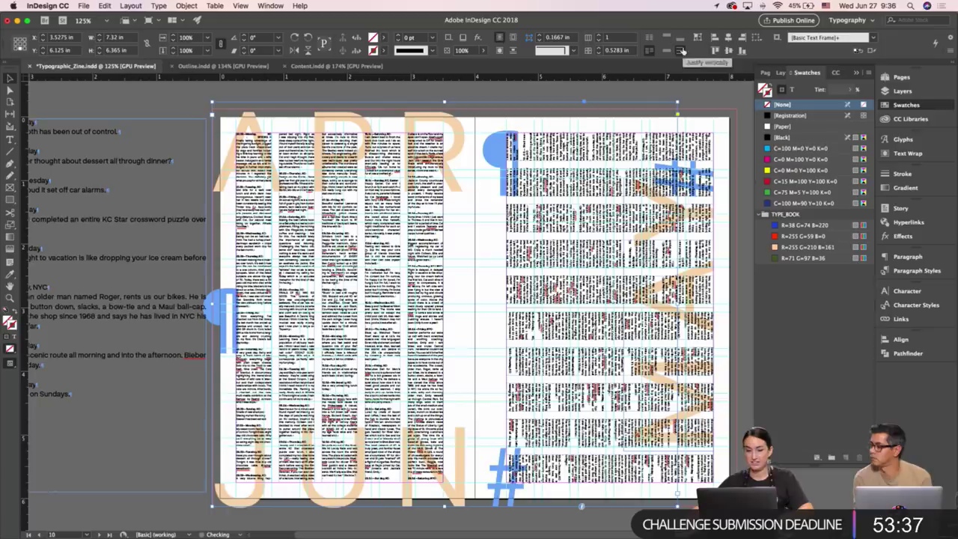
click(395, 92)
key(w)
key(ctrl+z)
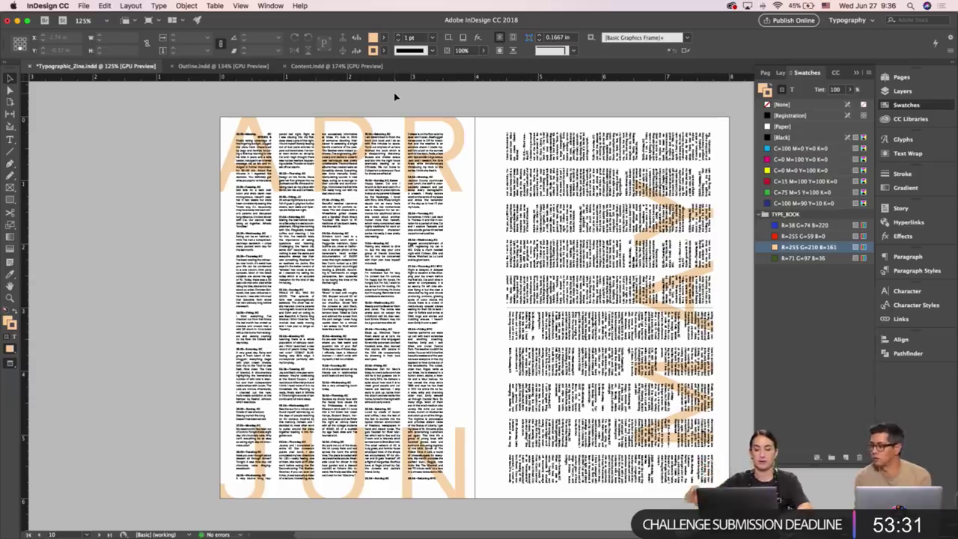
key(w)
scroll(460, 240, down, 1)
click(461, 239)
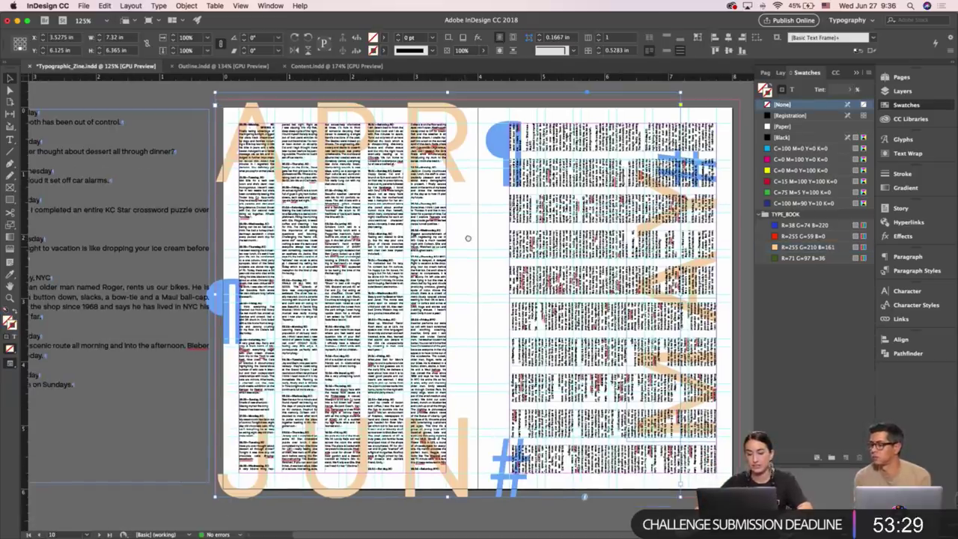
Move the rotated MAY frame rightward to X 8.1111 in so its letters bleed off the right page's outer edge.
click(720, 213)
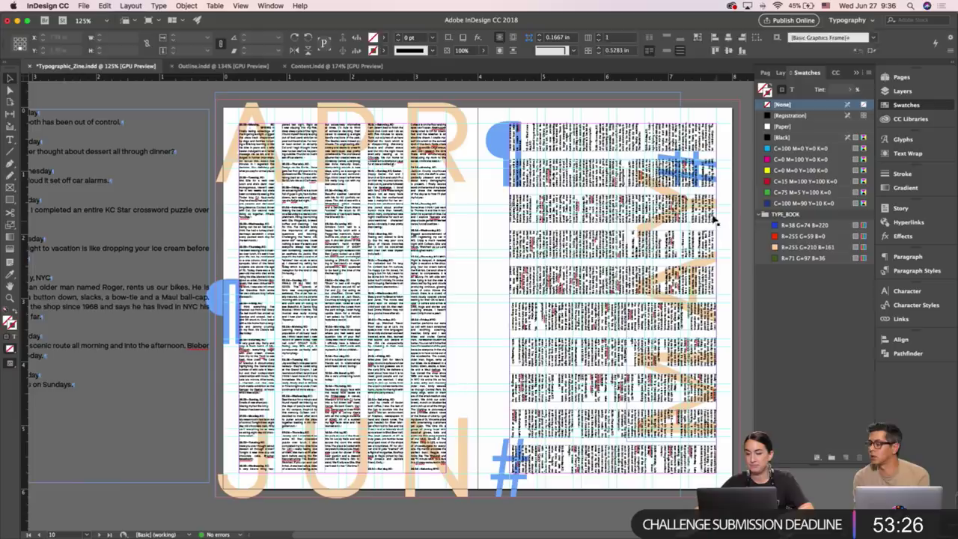
click(691, 305)
click(690, 304)
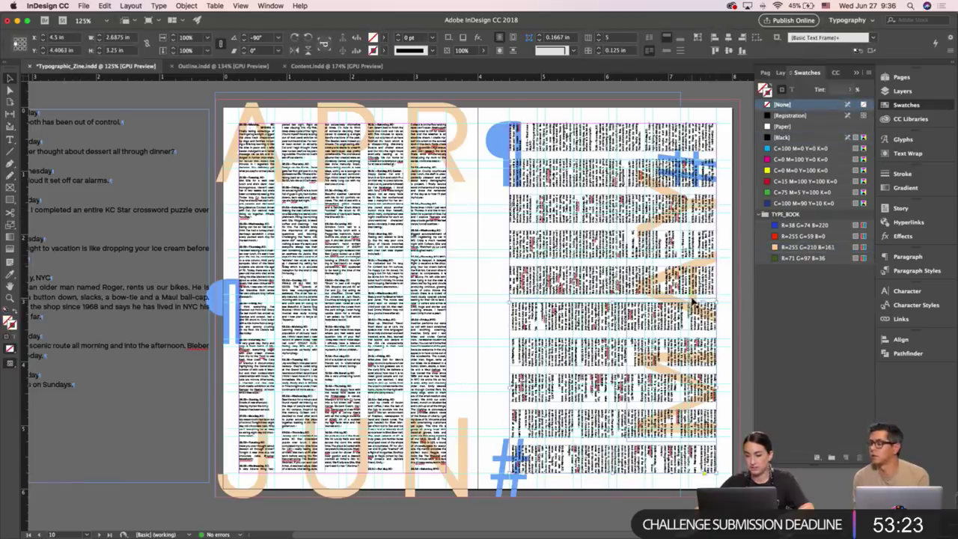
key(shift+Right)
key(shift+Right)
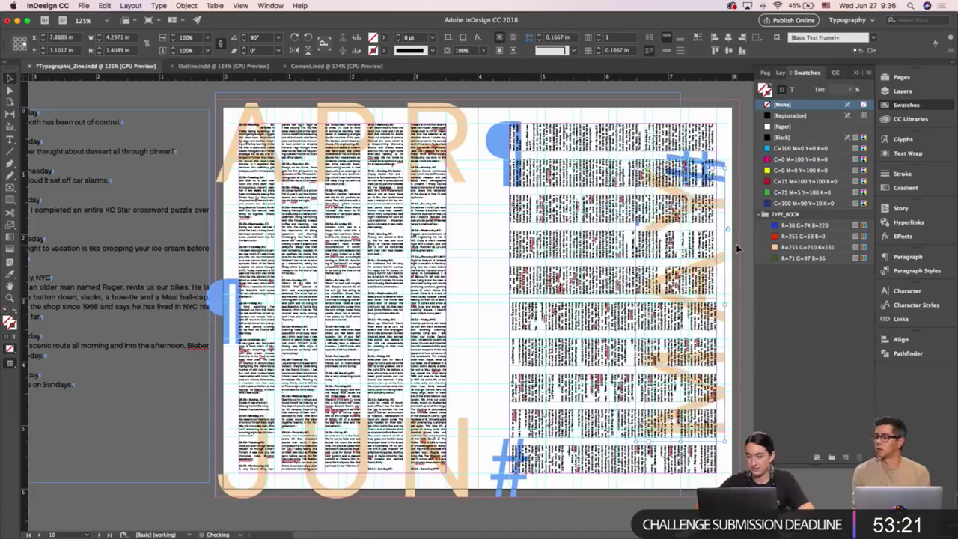
key(Right)
key(Right)
key(Right)
key(Right)
key(Right)
key(Right)
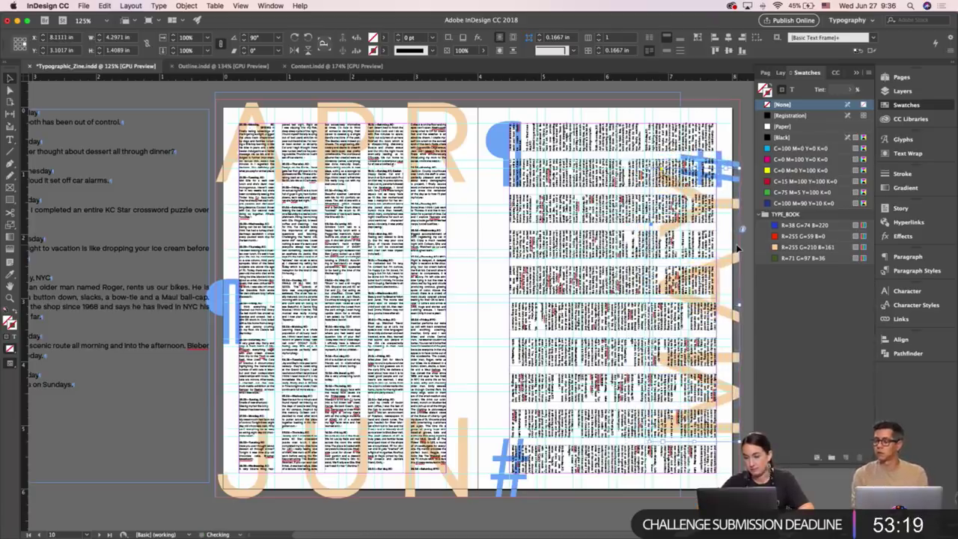
key(w)
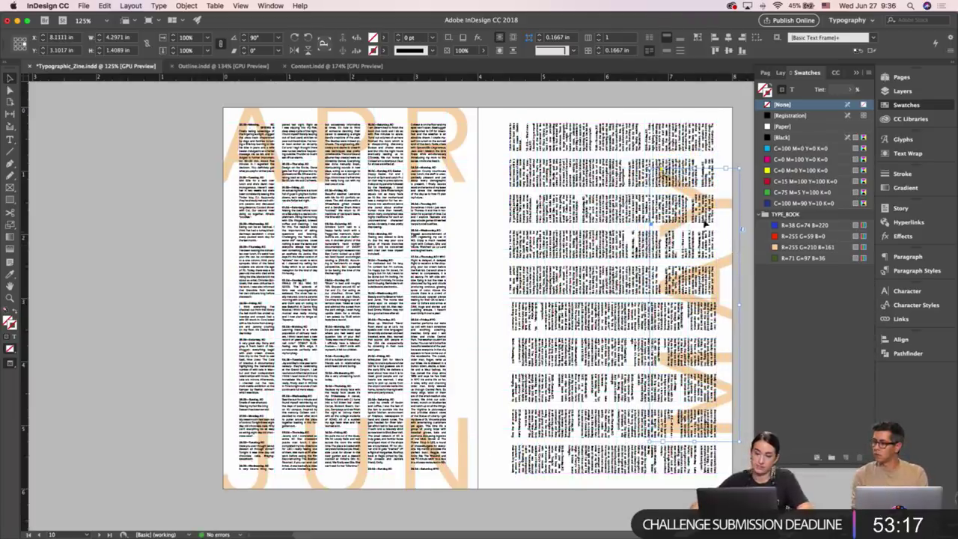
click(487, 112)
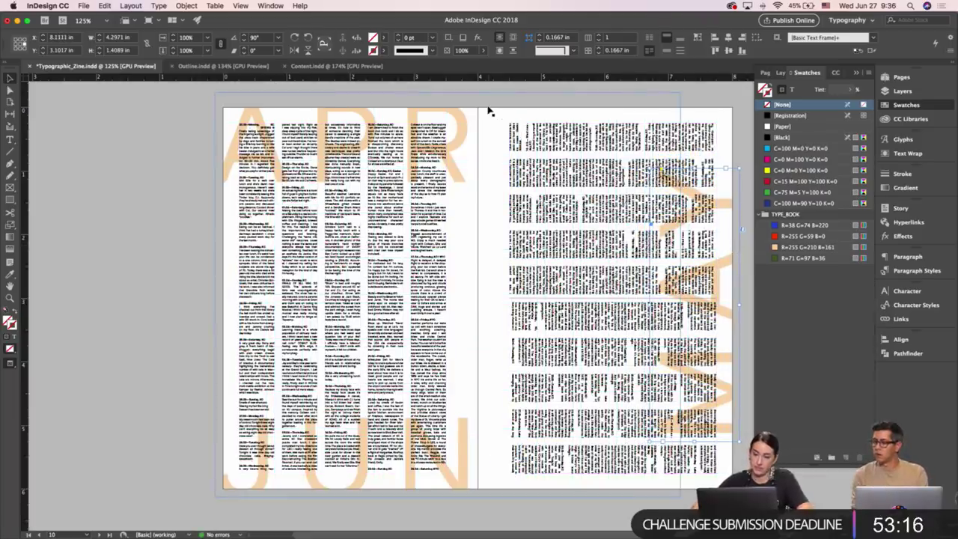
double_click(725, 209)
key(super+a)
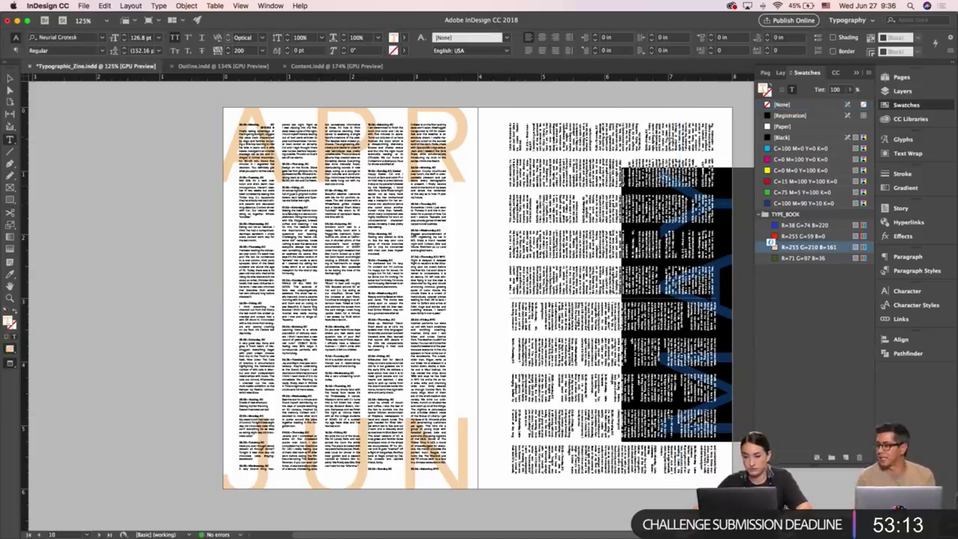
key(Escape)
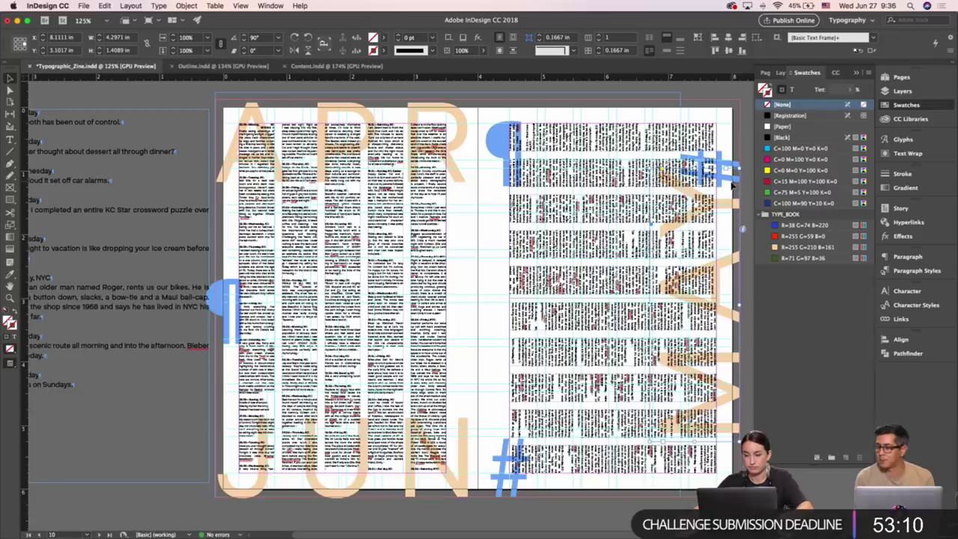
Move the rotated MAY frame up to X 8.125 in, Y 1.9541 in so the Y bleeds off the page's upper edge.
key(w)
drag(733, 156, 730, 104)
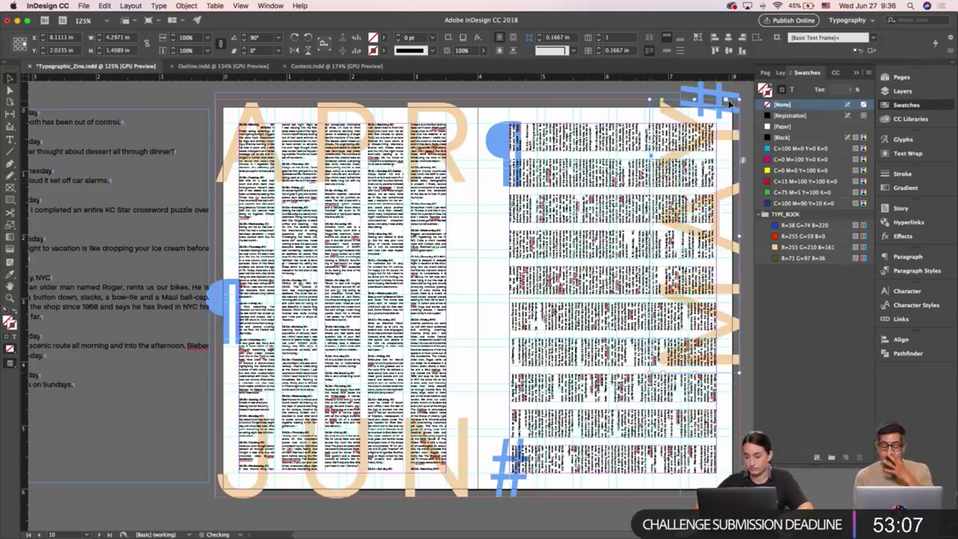
key(w)
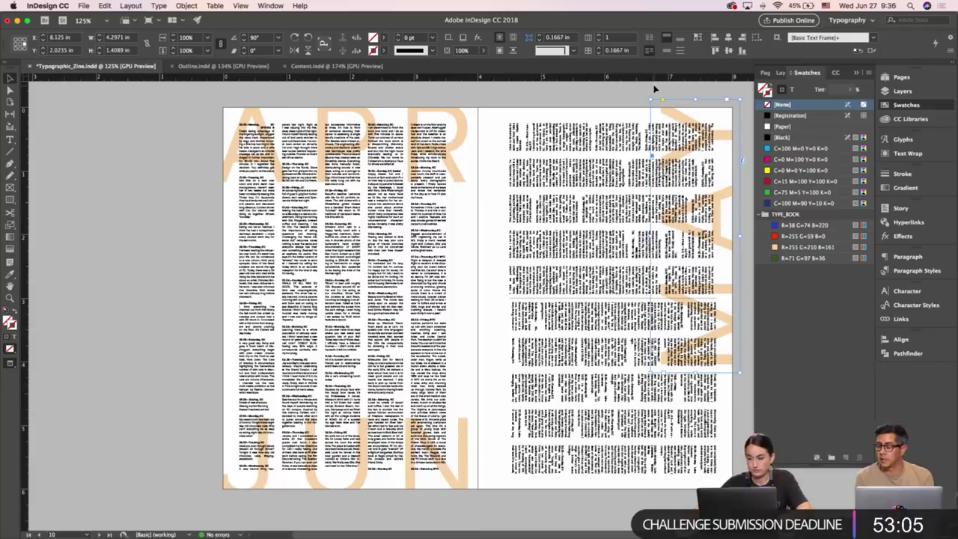
key(Up)
key(Up)
key(Up)
key(Up)
key(Up)
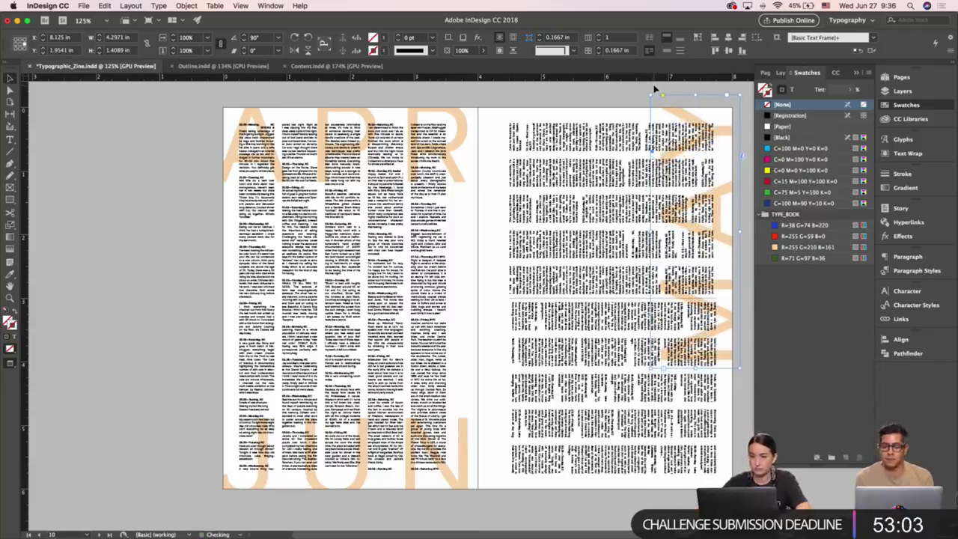
click(746, 143)
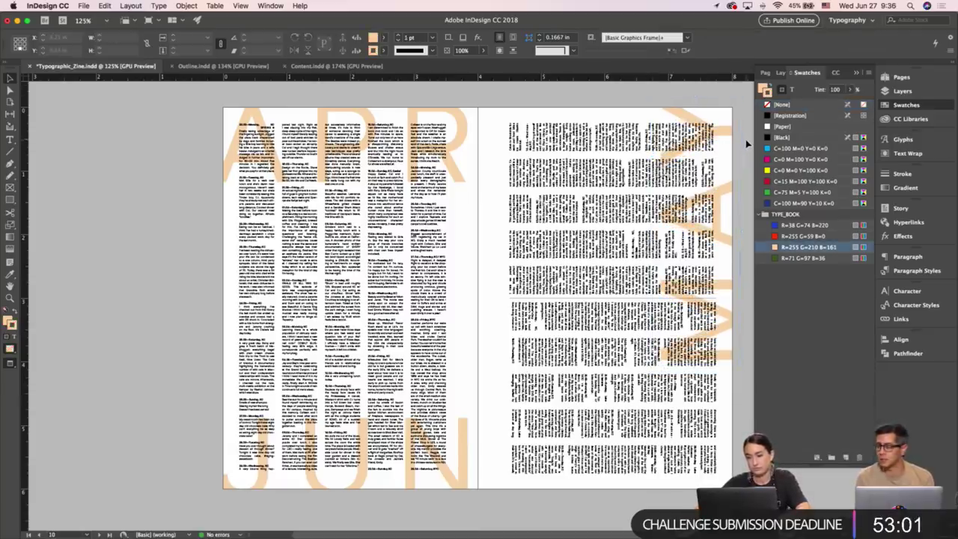
Insert the word MAY between APR and JUN in the left page's month frame.
scroll(746, 144, right, 3)
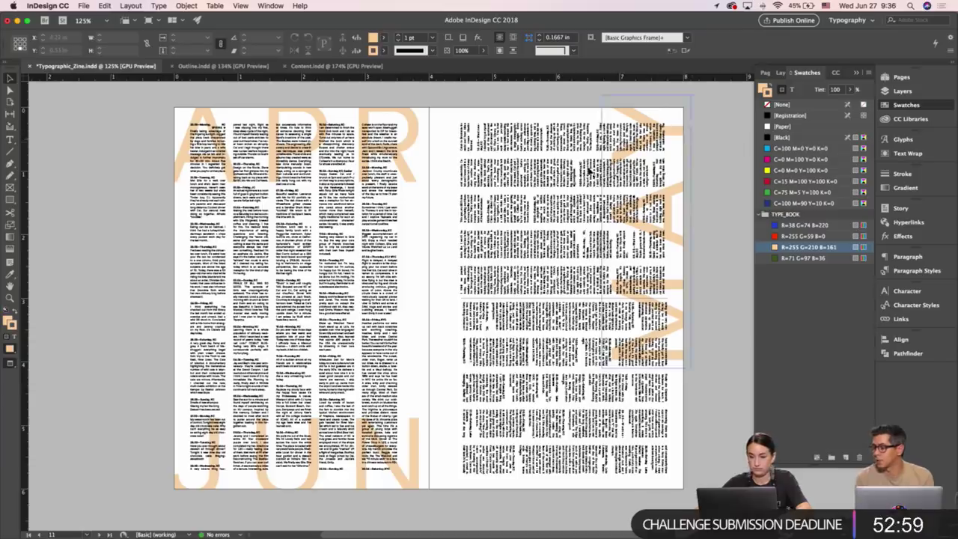
key(t)
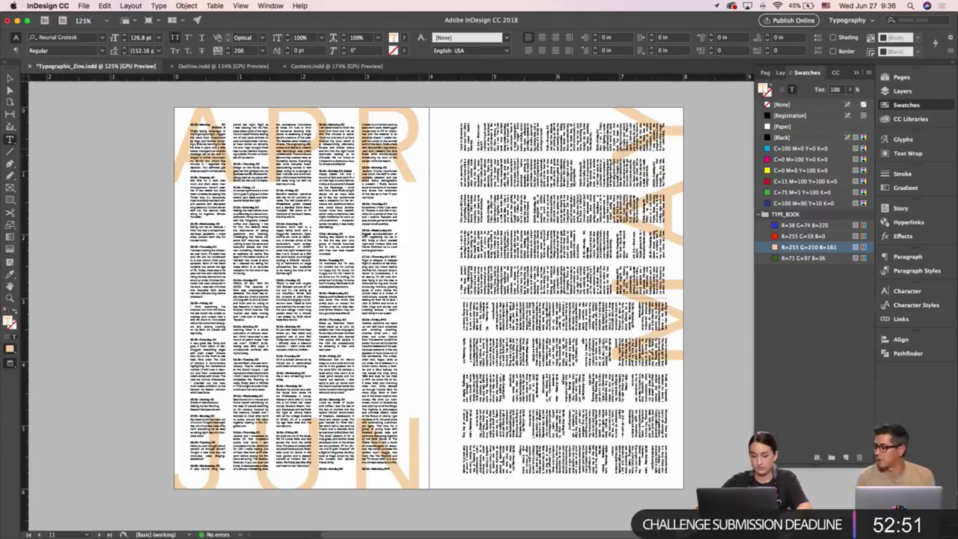
key(Escape)
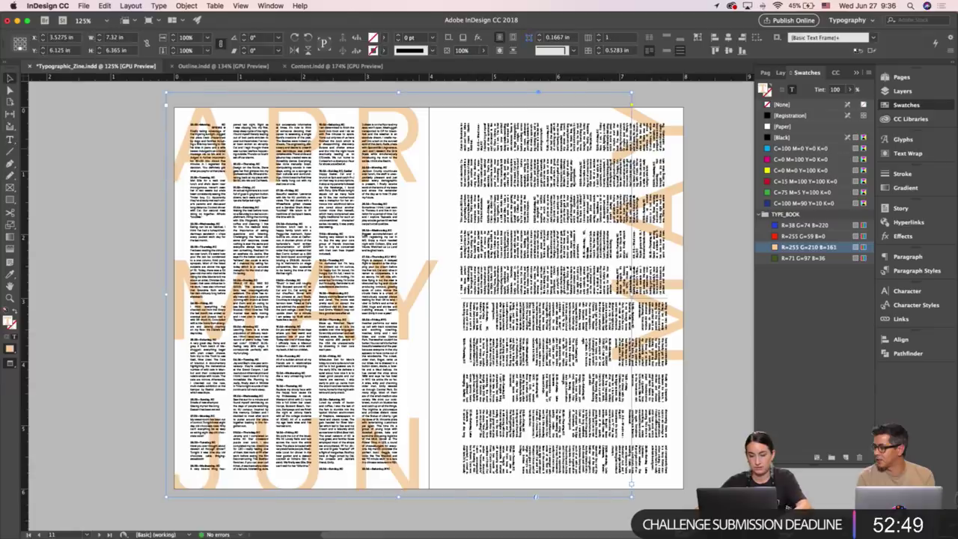
Set the APR/MAY/JUN lettering to 110 pt with 130 pt leading and centre-align it.
double_click(420, 149)
key(super+a)
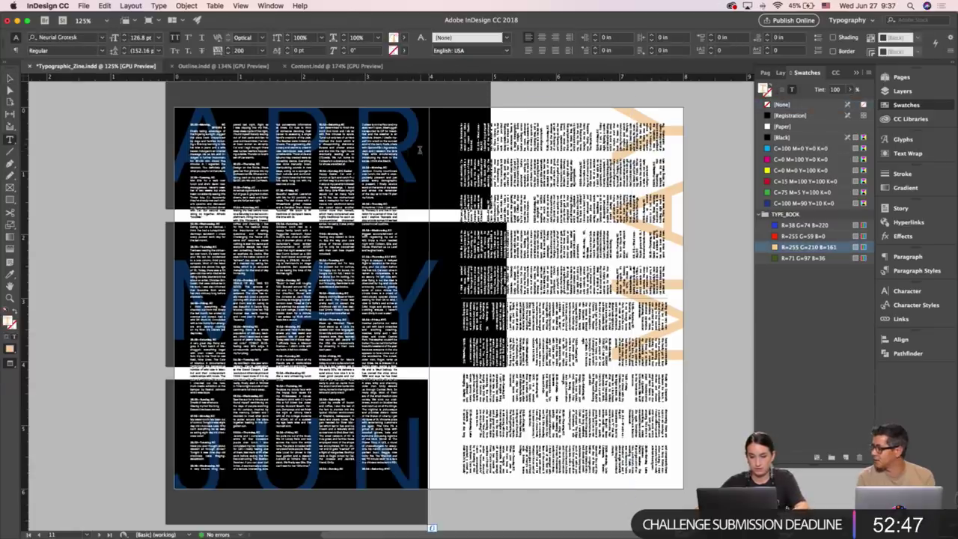
shift+click(124, 40)
shift+click(124, 40)
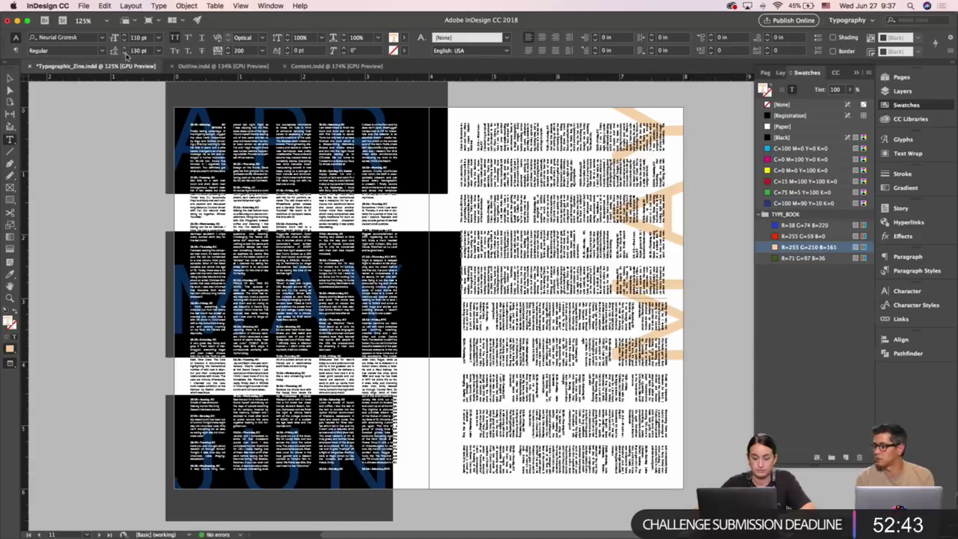
click(542, 37)
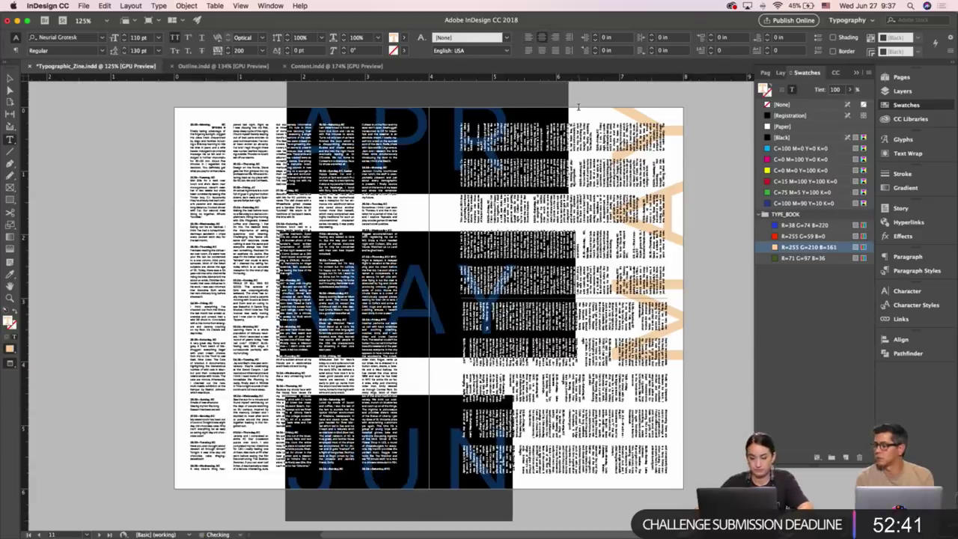
key(Escape)
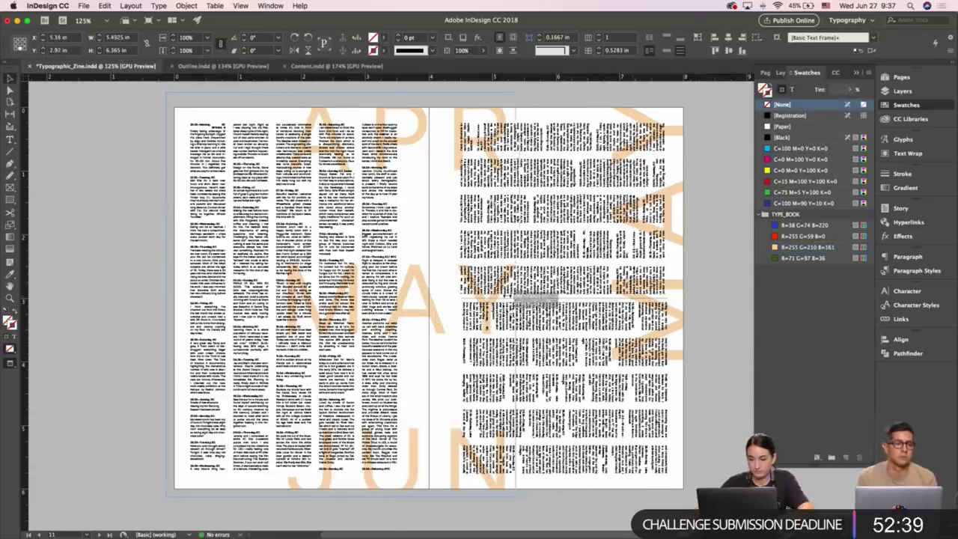
Narrow the APR/MAY/JUN frame to 4 in wide so it spans exactly the left page.
drag(516, 298, 434, 298)
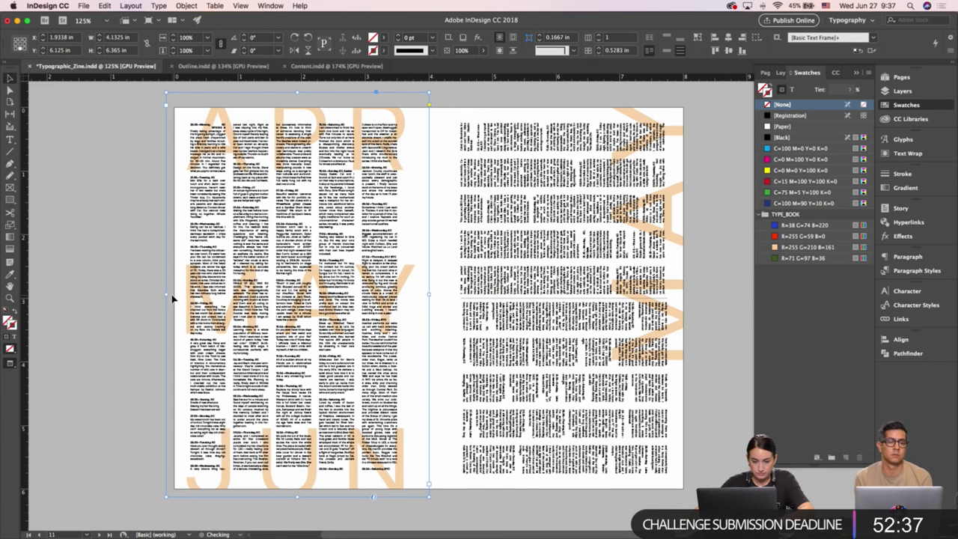
drag(166, 297, 175, 298)
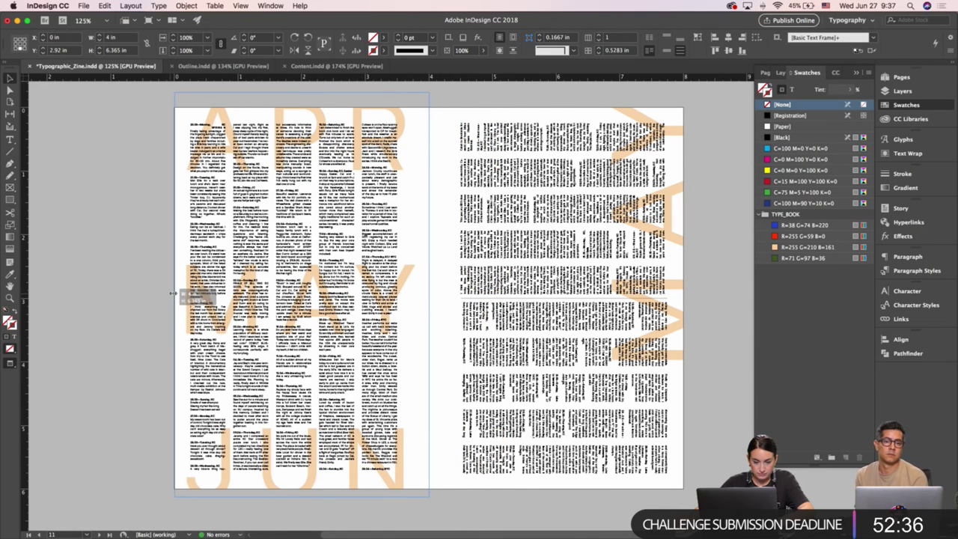
click(445, 248)
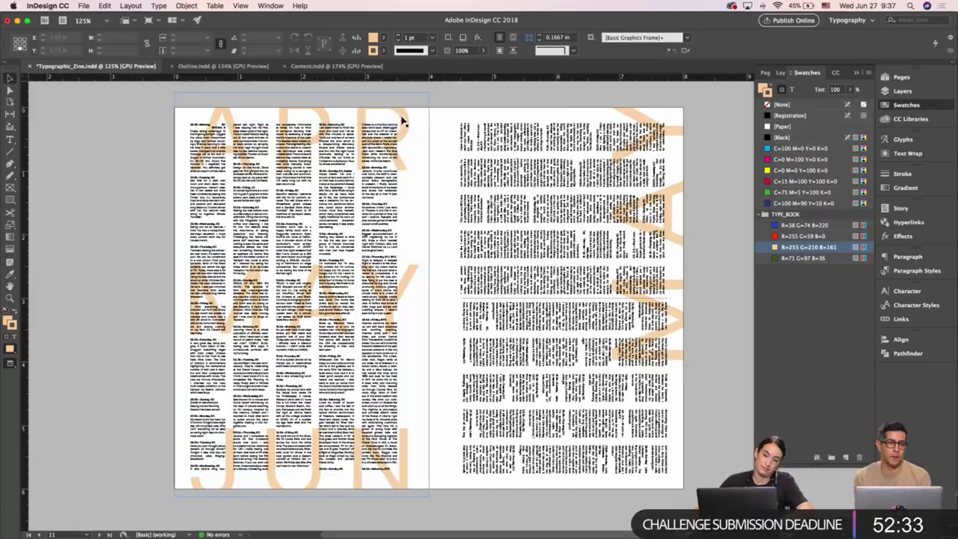
Extend the APR/MAY/JUN frame into the bleed beyond the left page's outer and upper edges, to 4.125 in wide and 6.395 in high.
click(252, 122)
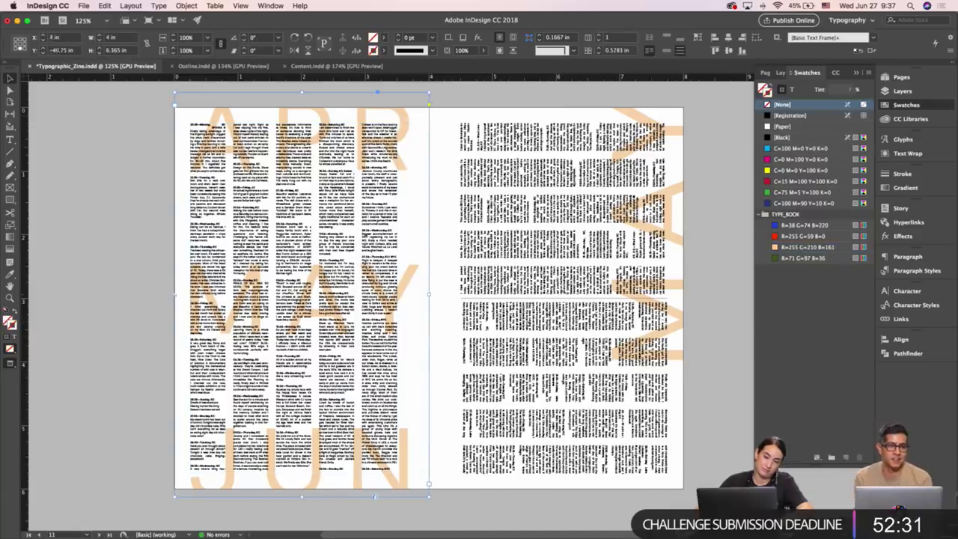
key(w)
drag(174, 294, 166, 294)
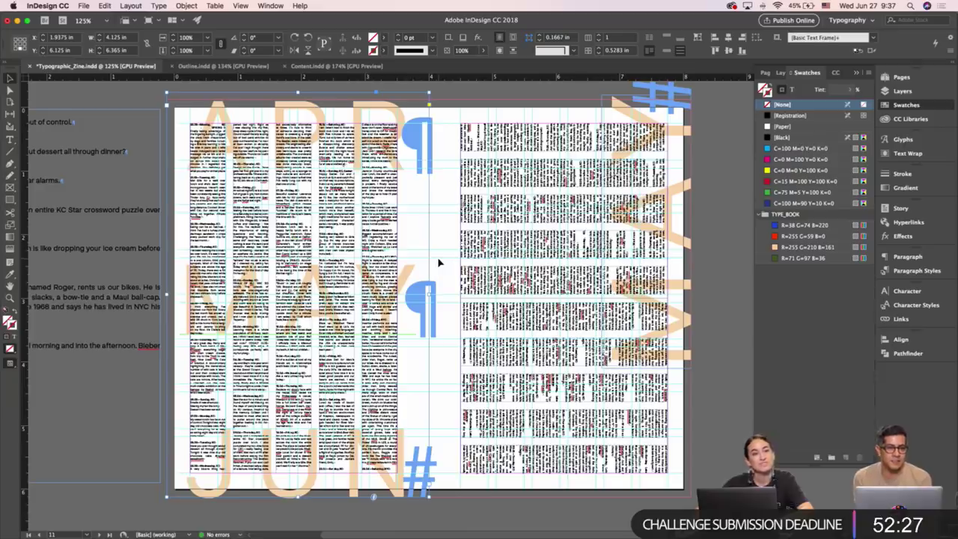
key(w)
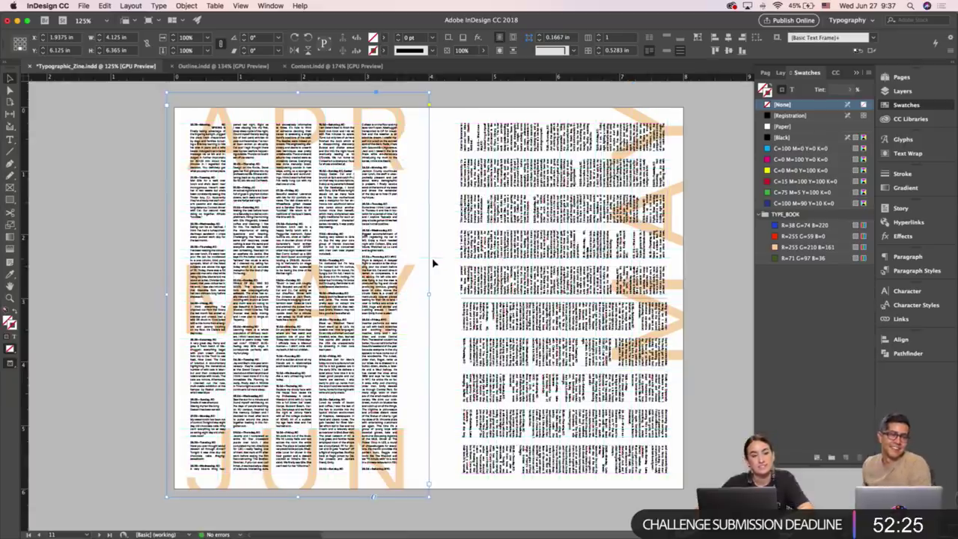
key(w)
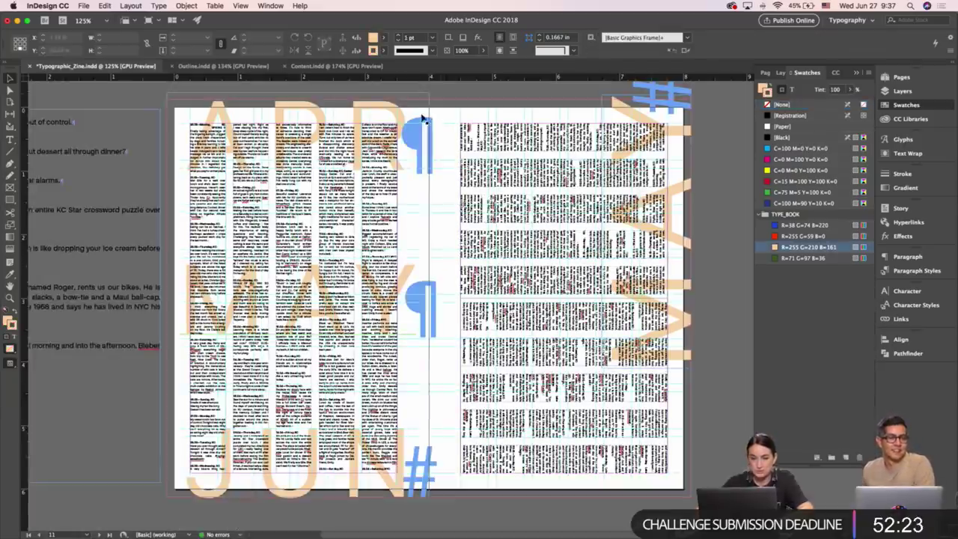
drag(298, 93, 298, 90)
key(w)
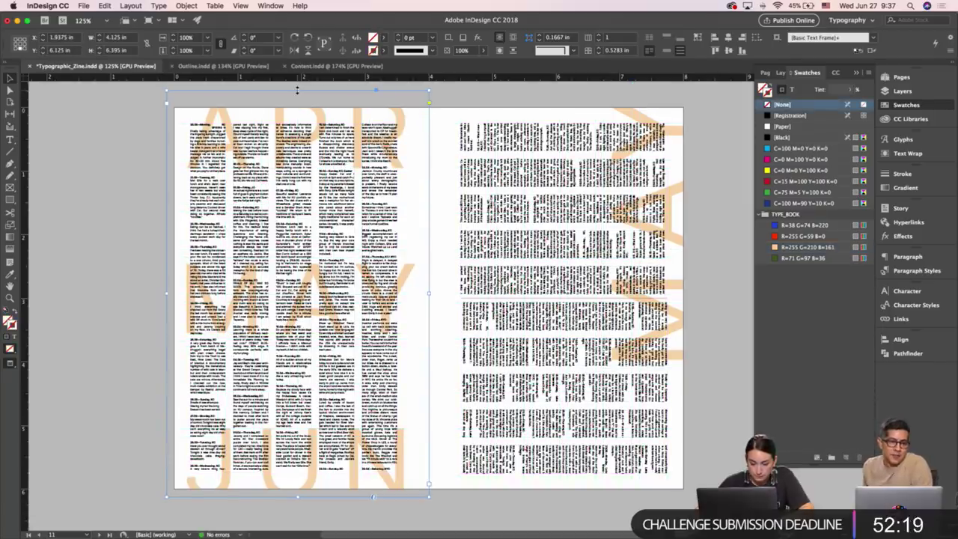
key(w)
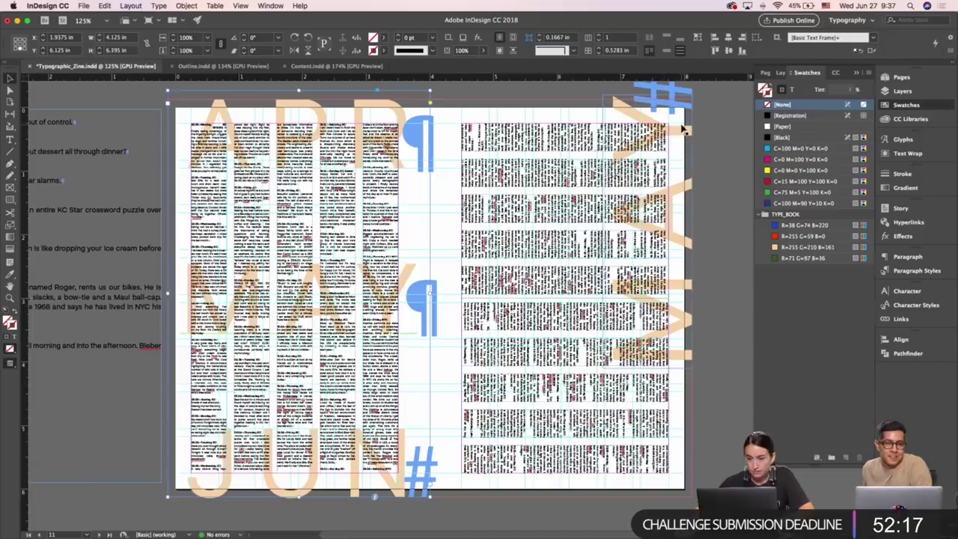
Delete the MAY lettering from the rotated frame on the right page.
double_click(688, 142)
key(super+a)
key(BackSpace)
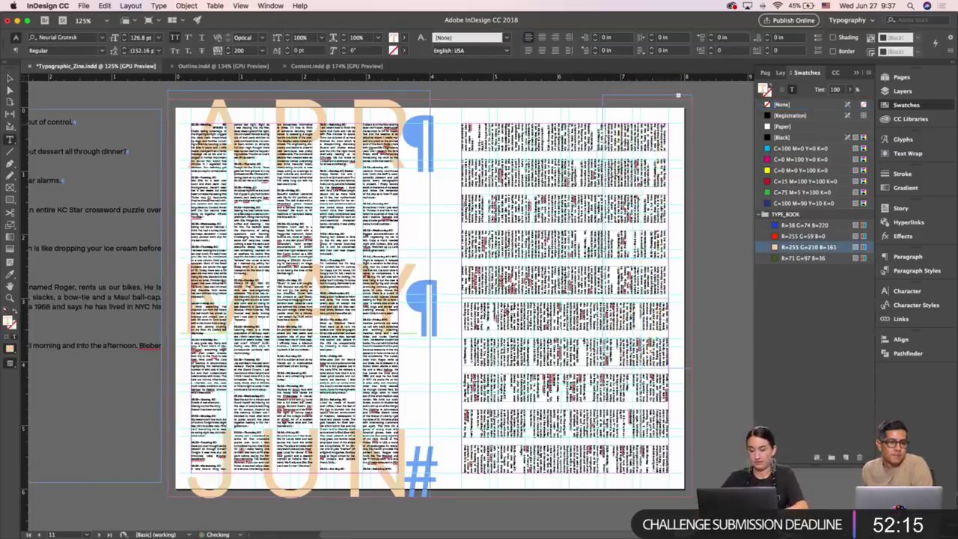
key(Escape)
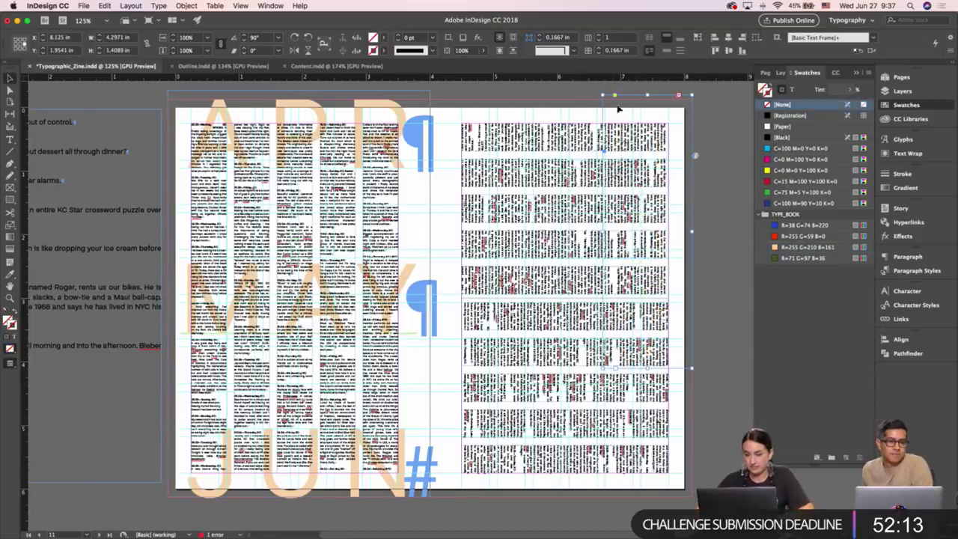
Enlarge the emptied rotated frame over the right page to 6.495 in by 4.625 in.
drag(603, 94, 580, 83)
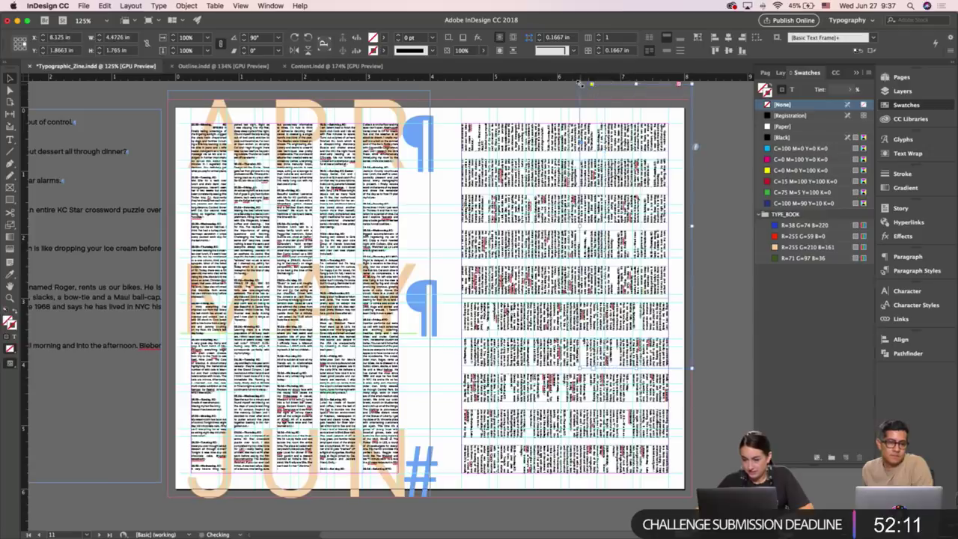
drag(579, 369, 569, 449)
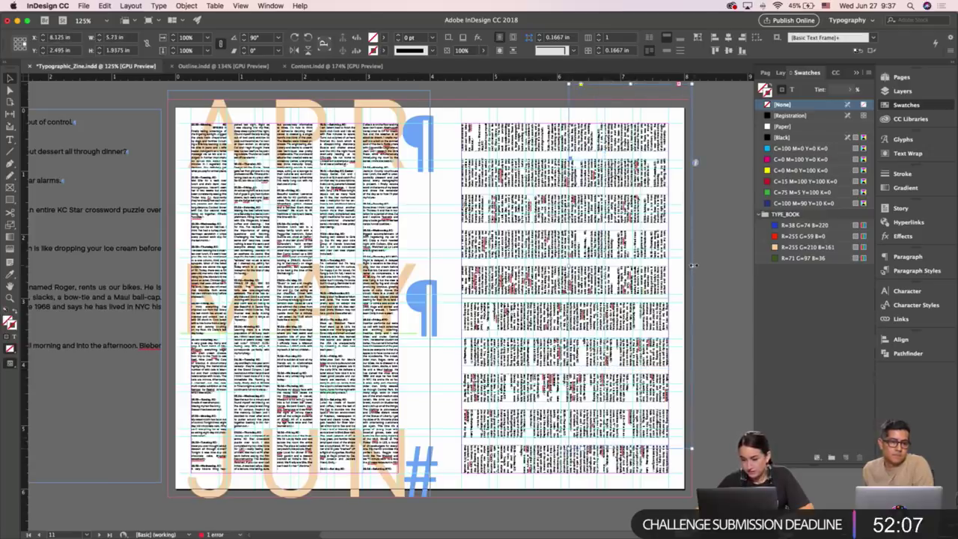
drag(569, 270, 515, 265)
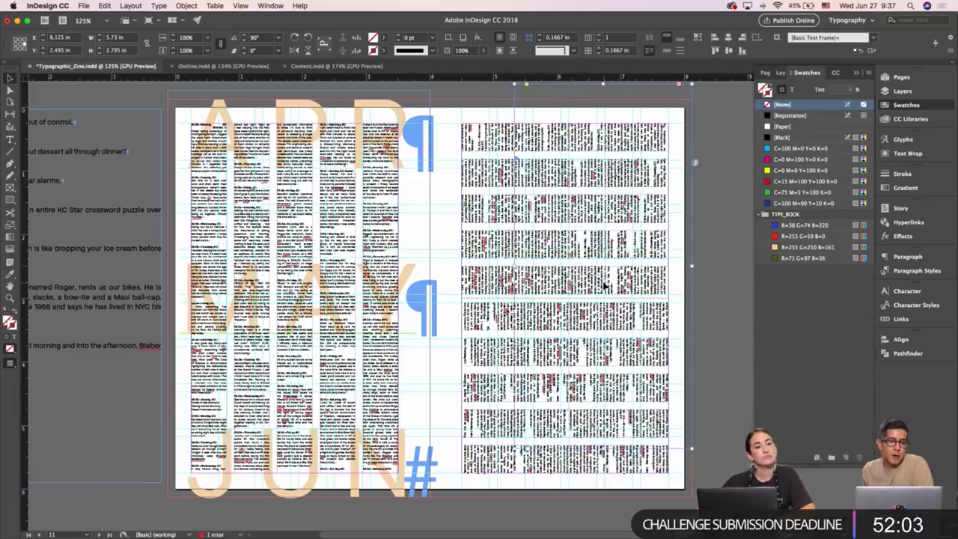
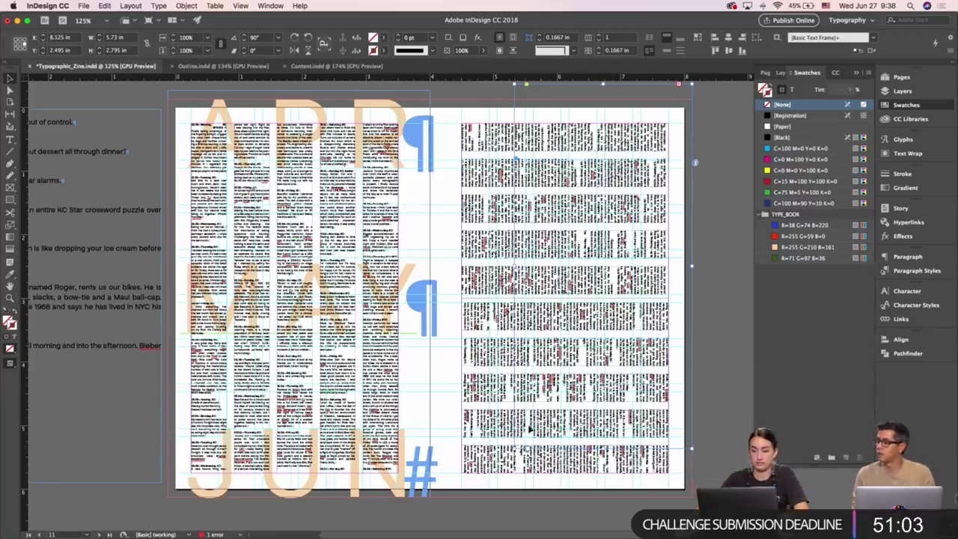
drag(513, 267, 398, 265)
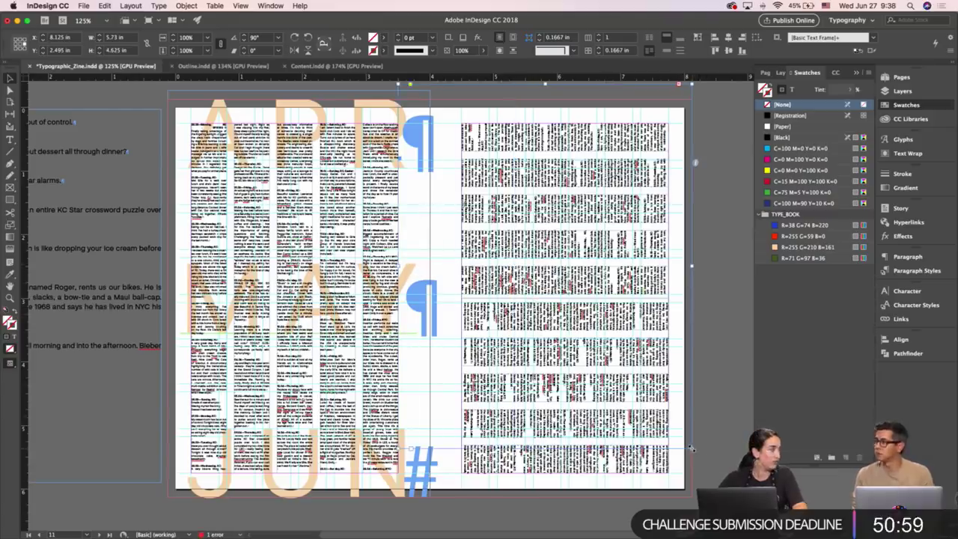
drag(691, 448, 691, 496)
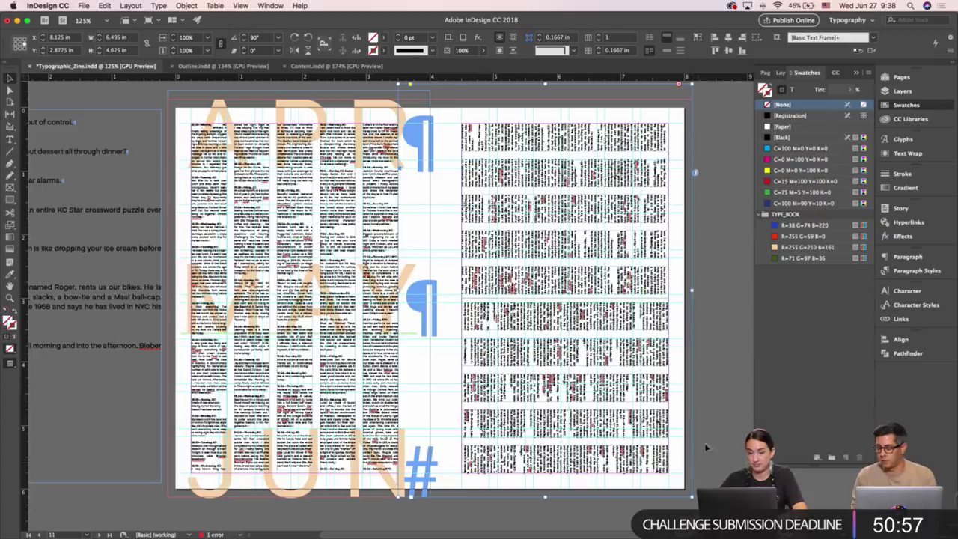
Match the rotated frame's text style to the APR lettering, 110 pt with 130 pt leading, and enlarge the frame's height to 5.5 in.
double_click(658, 91)
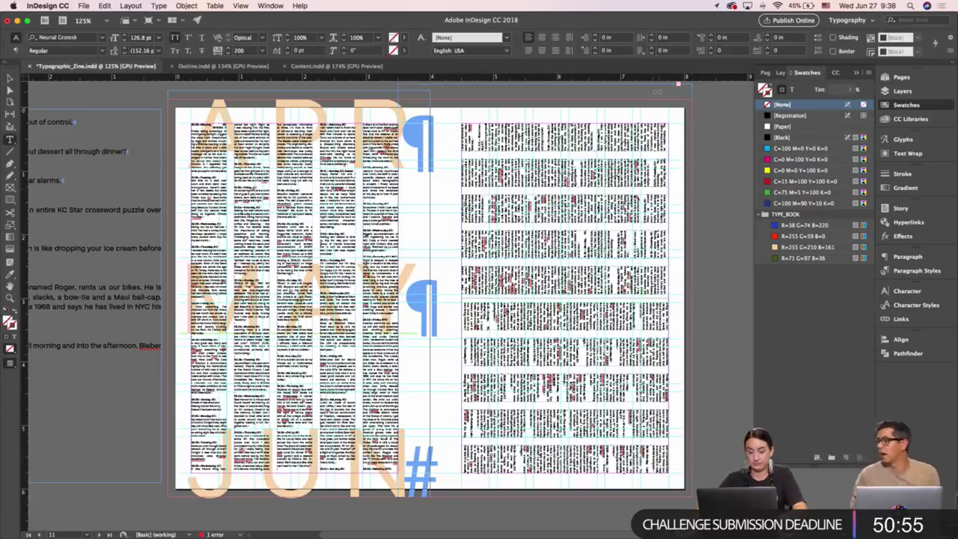
click(124, 40)
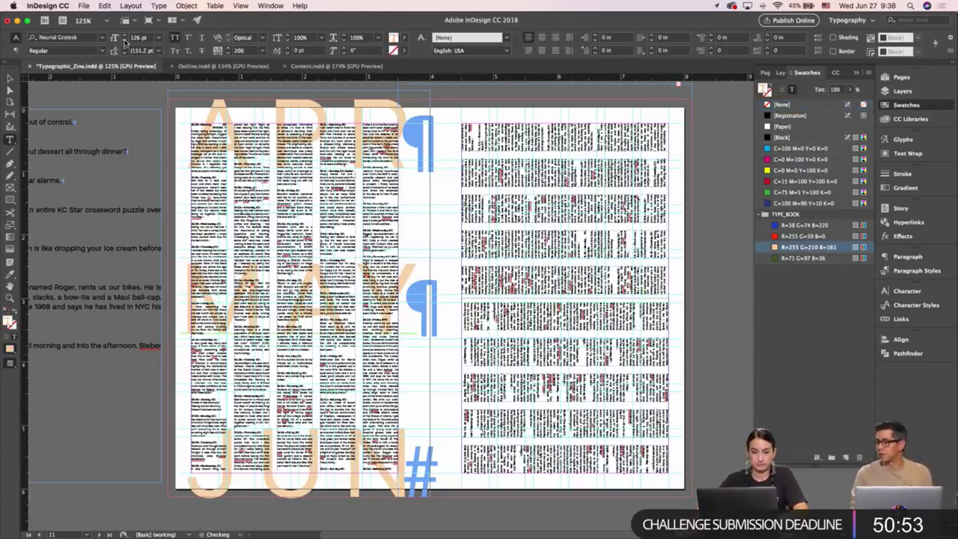
click(125, 41)
click(124, 41)
click(10, 275)
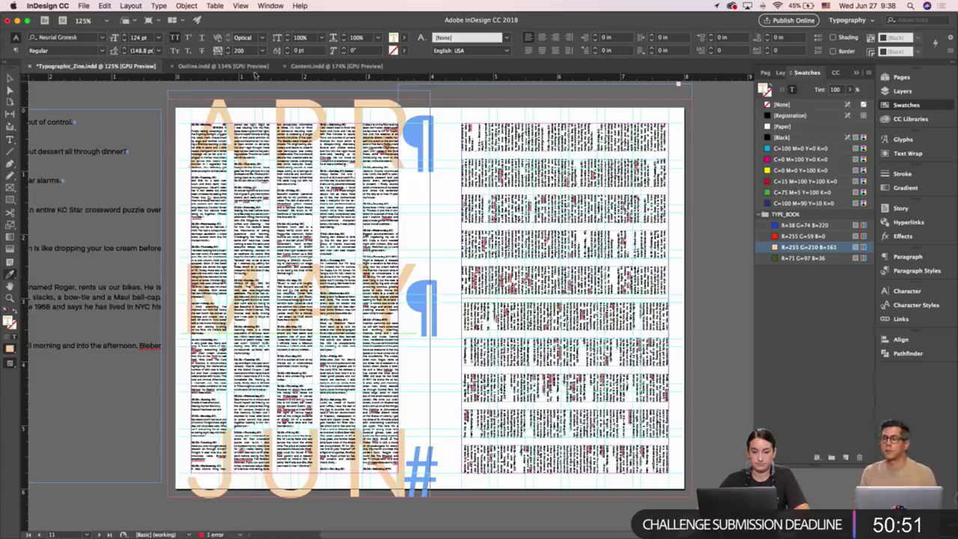
click(220, 98)
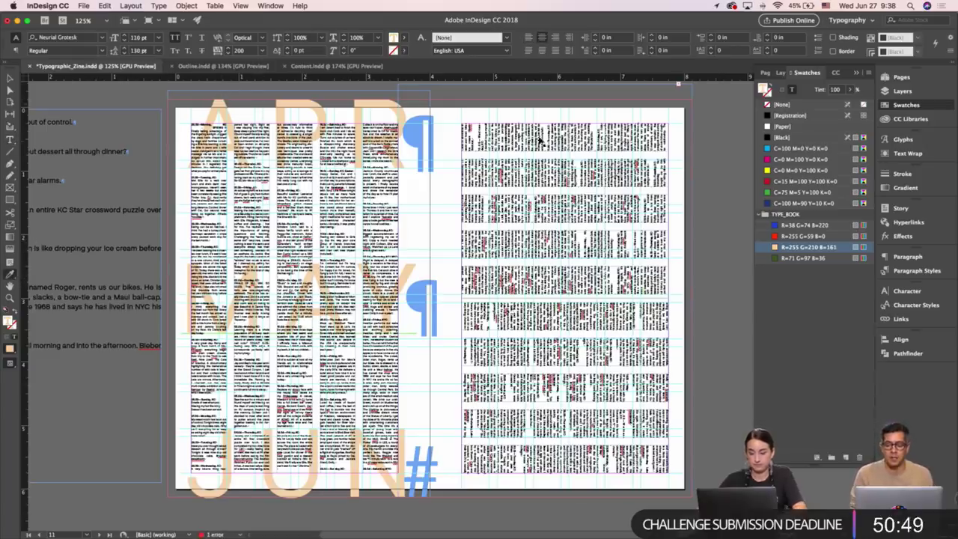
key(Escape)
drag(691, 298, 747, 291)
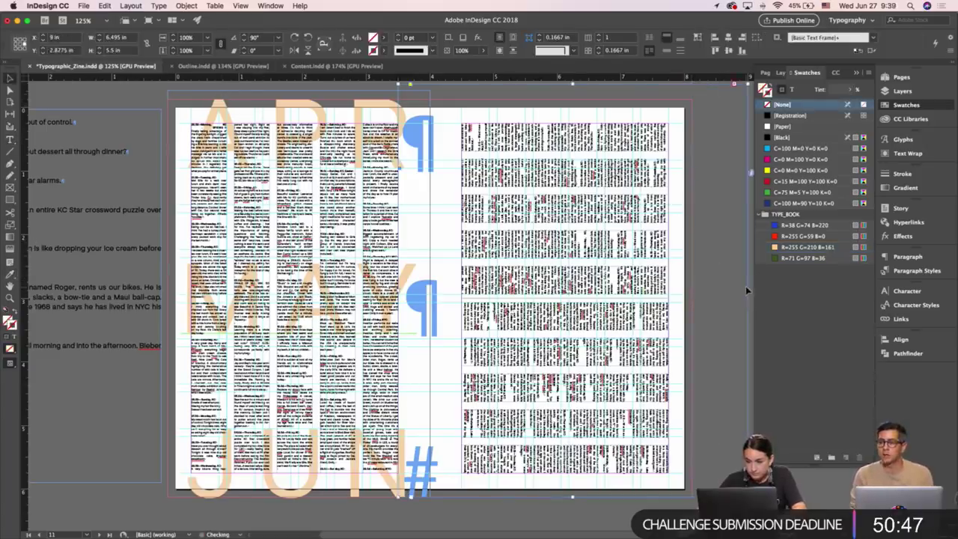
Replace the rotated frame with a copy of the APR/MAY/JUN frame on the right page and clear the copy's text.
click(330, 99)
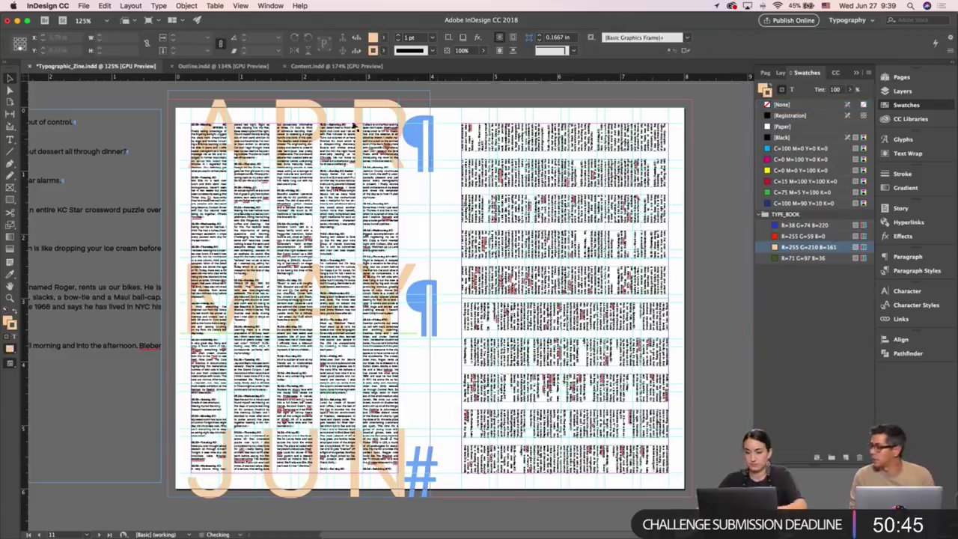
alt+drag(330, 99, 563, 99)
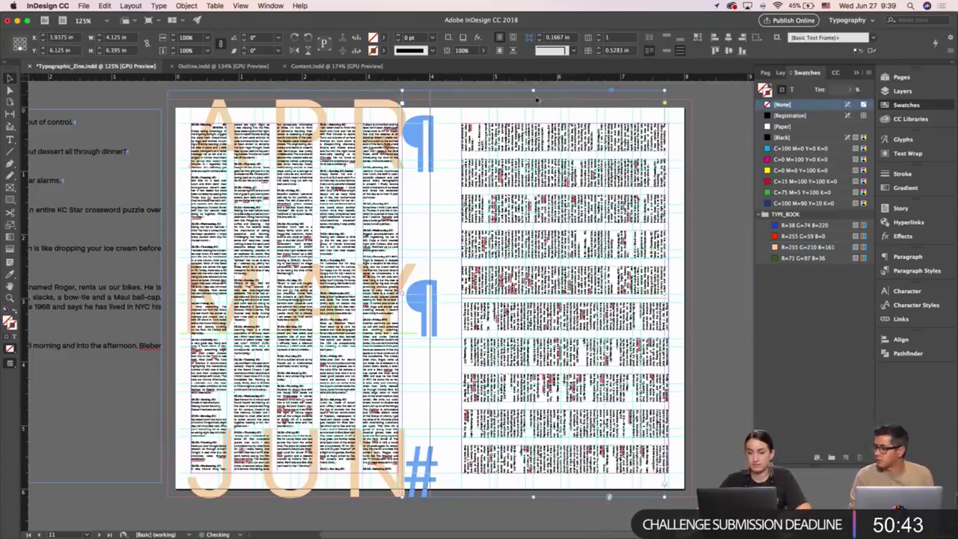
double_click(656, 167)
key(super+a)
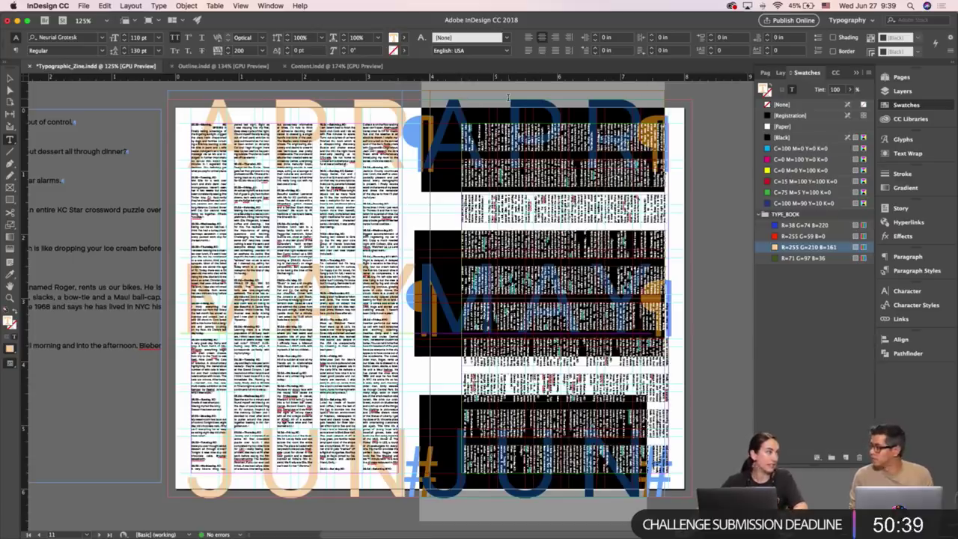
key(BackSpace)
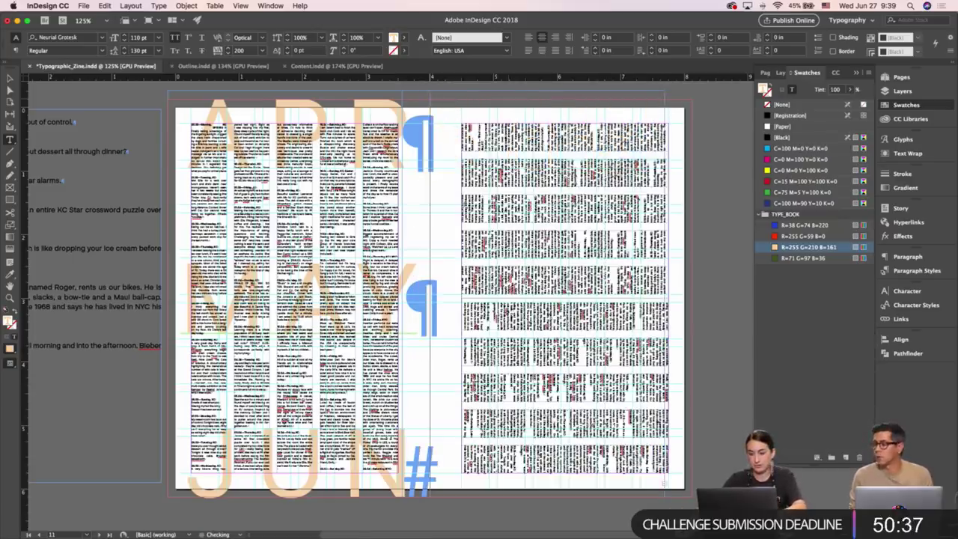
key(Escape)
Set the word SPRING in the copied frame, resized to 6.9268 by 1.2222 in and rotated 90° to run up the right page.
scroll(596, 143, right, 3)
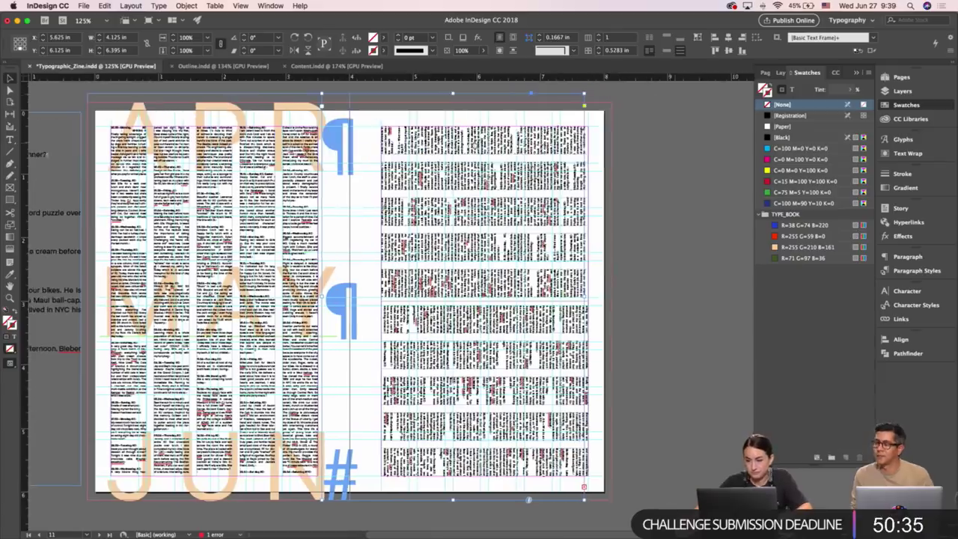
drag(584, 499, 754, 276)
drag(700, 200, 576, 263)
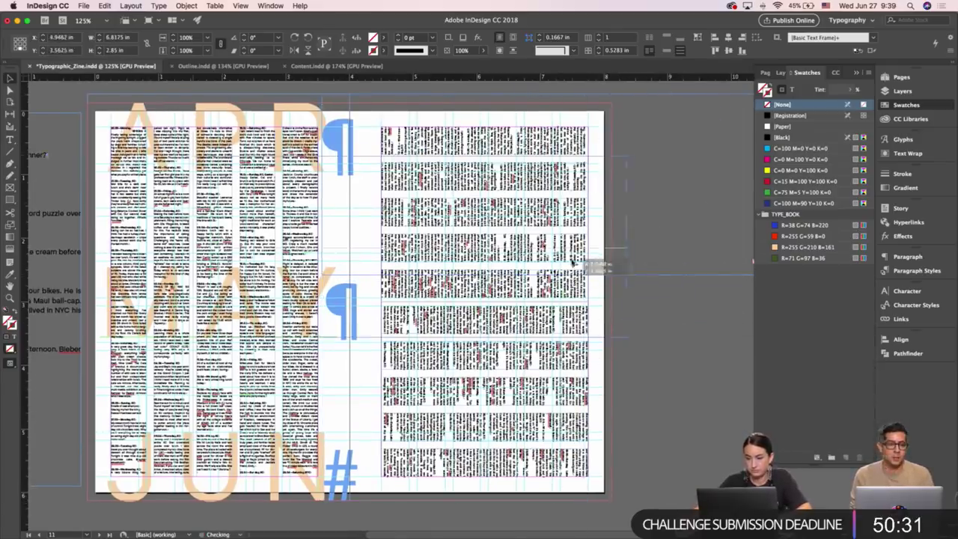
drag(626, 339, 488, 176)
key(w)
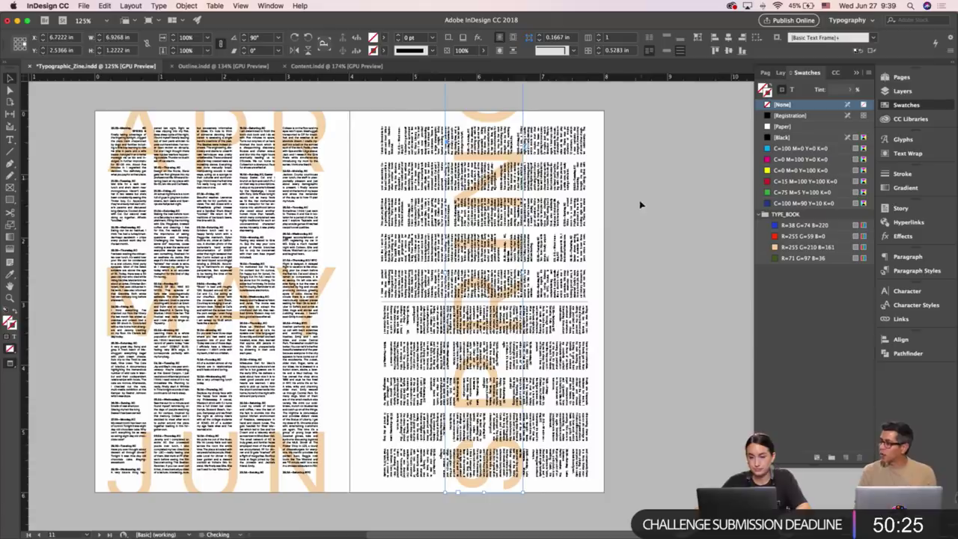
click(642, 203)
scroll(662, 203, left, 2)
Set the tracking of the rotated SPRING lettering to 175.
click(558, 117)
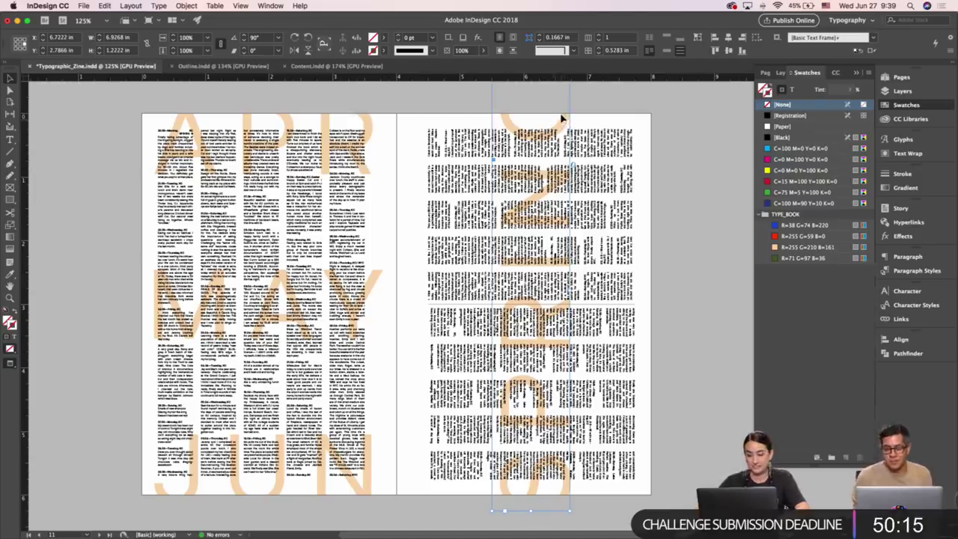
double_click(561, 118)
key(super+a)
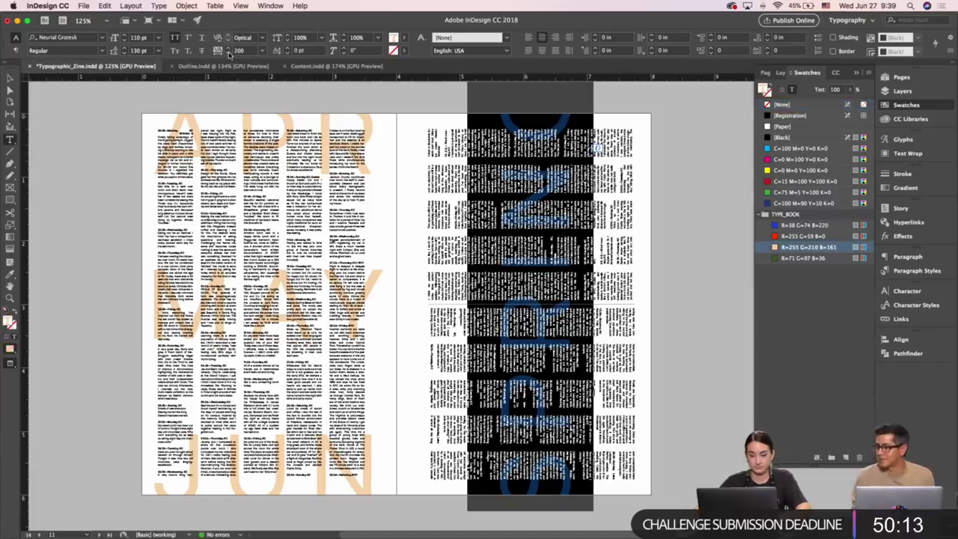
click(229, 53)
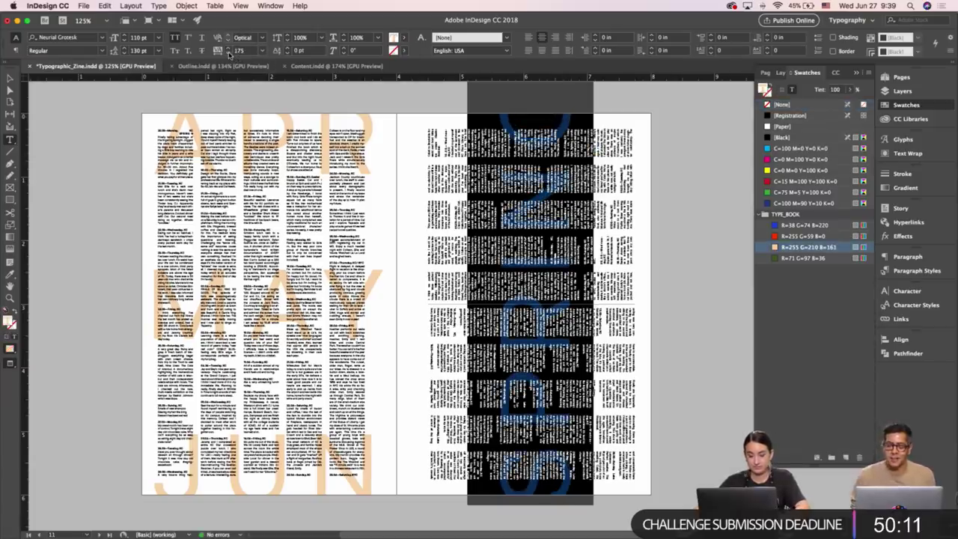
key(super+z)
Nudge the rotated SPRING frame down the right page to Y 2.9671 in.
key(Down)
key(Down)
key(Down)
key(Down)
key(Down)
key(Down)
key(Down)
key(Down)
key(Down)
key(Down)
key(Down)
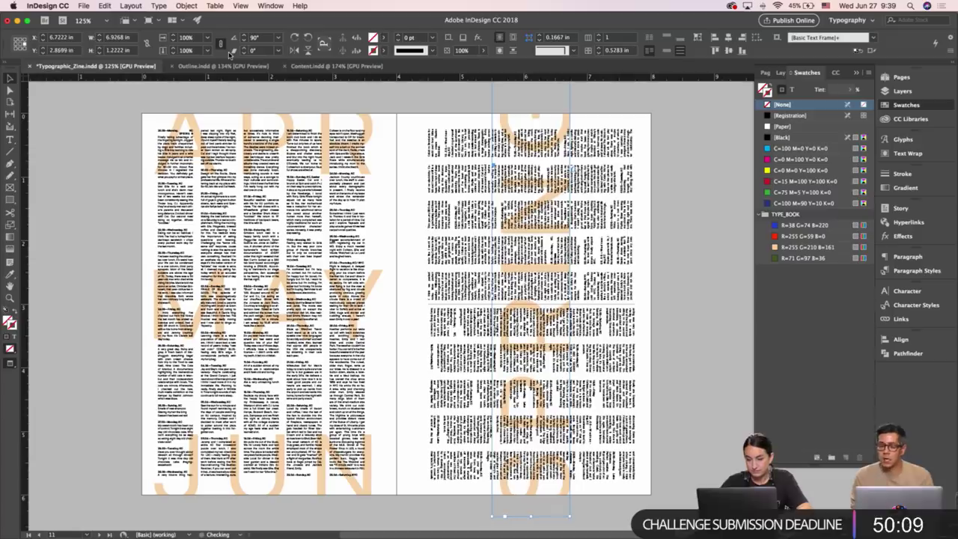
key(super+z)
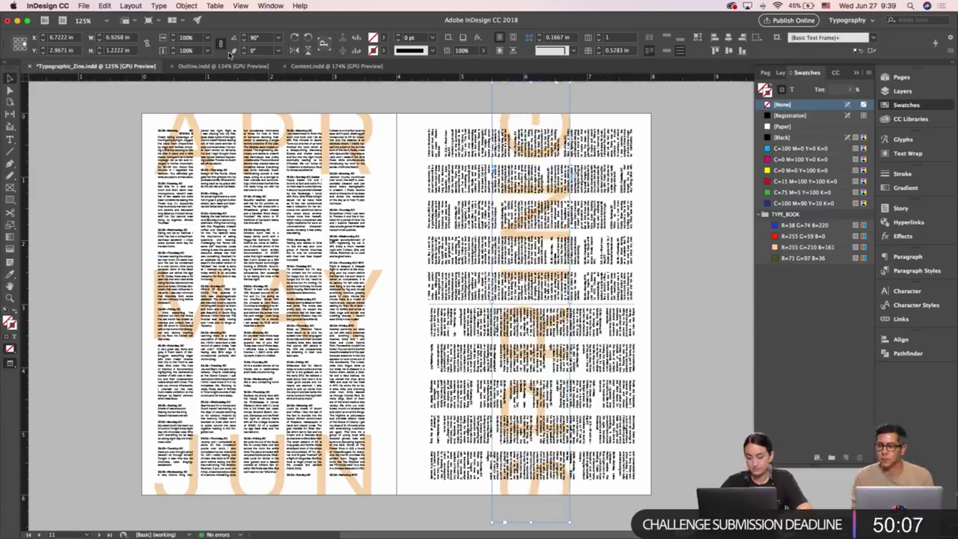
Change the APR/MAY/JUN frame's vertical justification so its lettering aligns to the top of the frame.
click(399, 118)
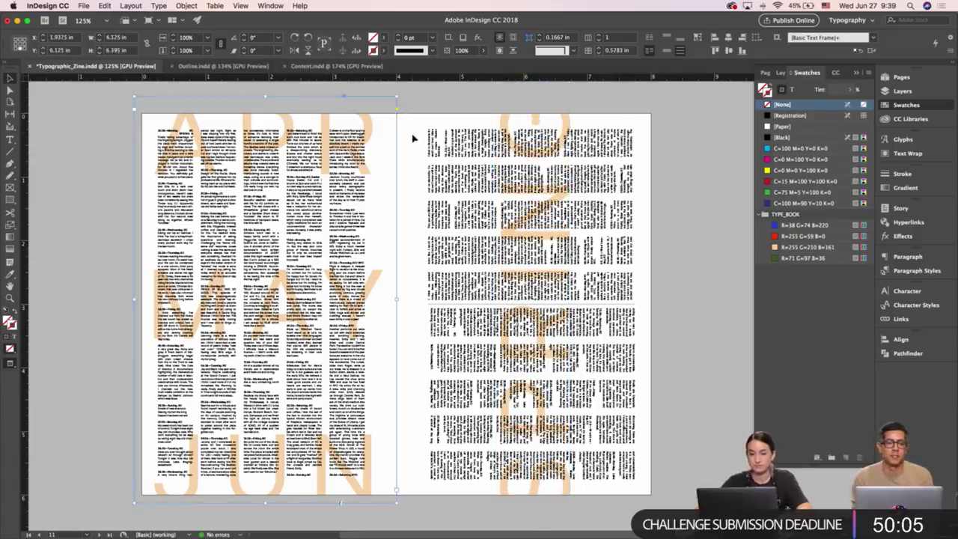
double_click(380, 125)
key(super+a)
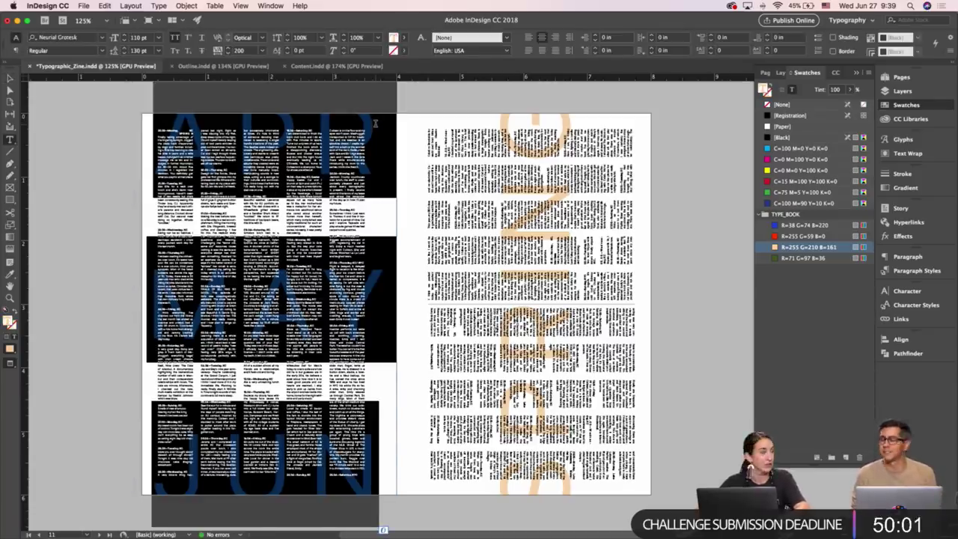
key(Escape)
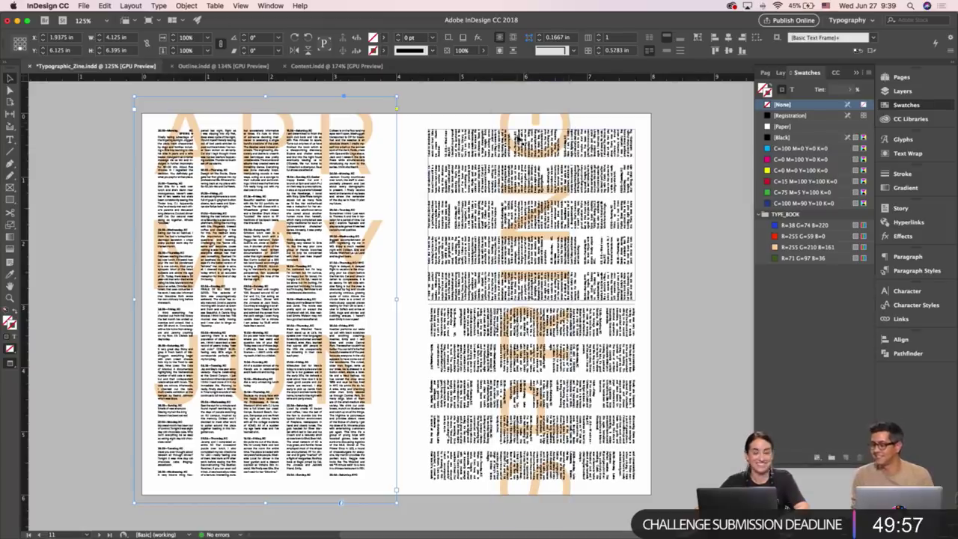
Reduce the type size of the APR/MAY/JUN lettering on the left page to 80 pt.
double_click(388, 132)
key(super+a)
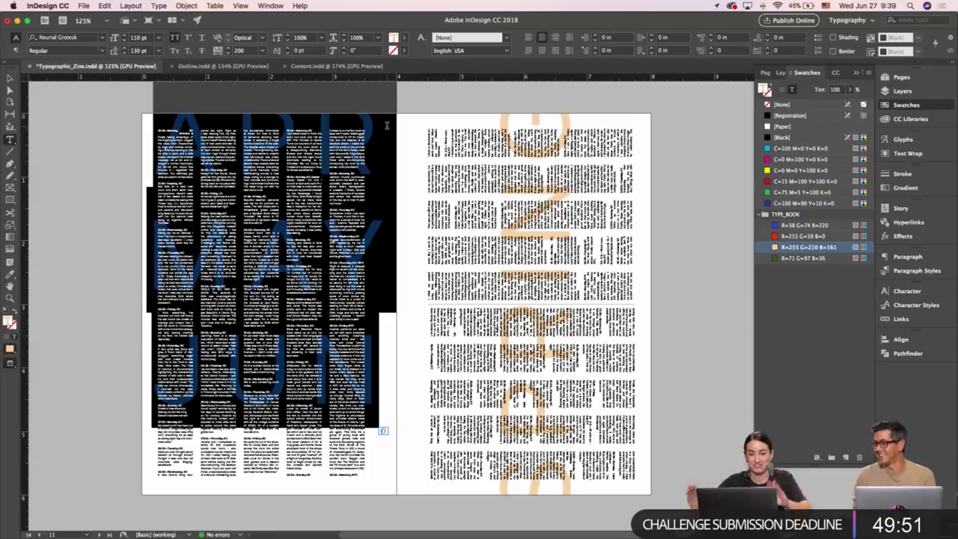
click(125, 41)
click(124, 41)
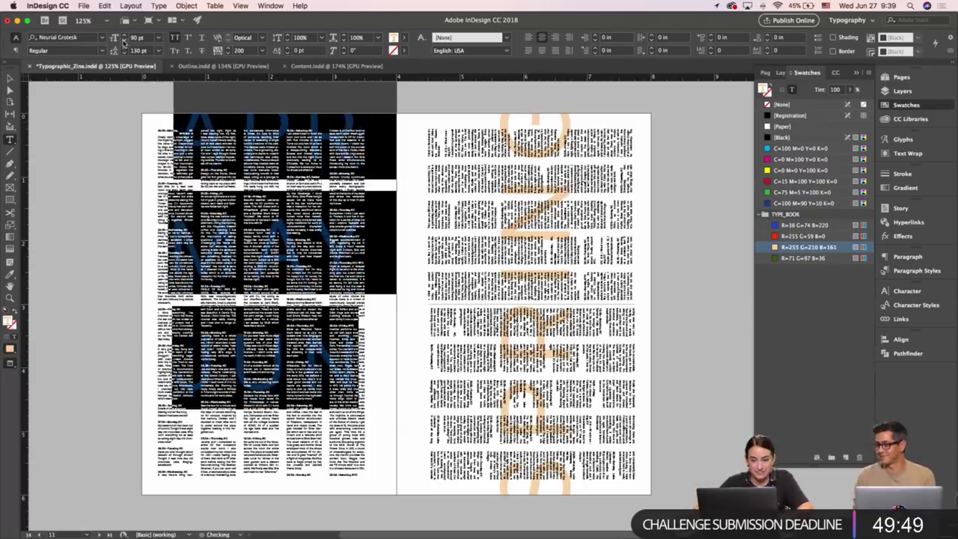
click(125, 41)
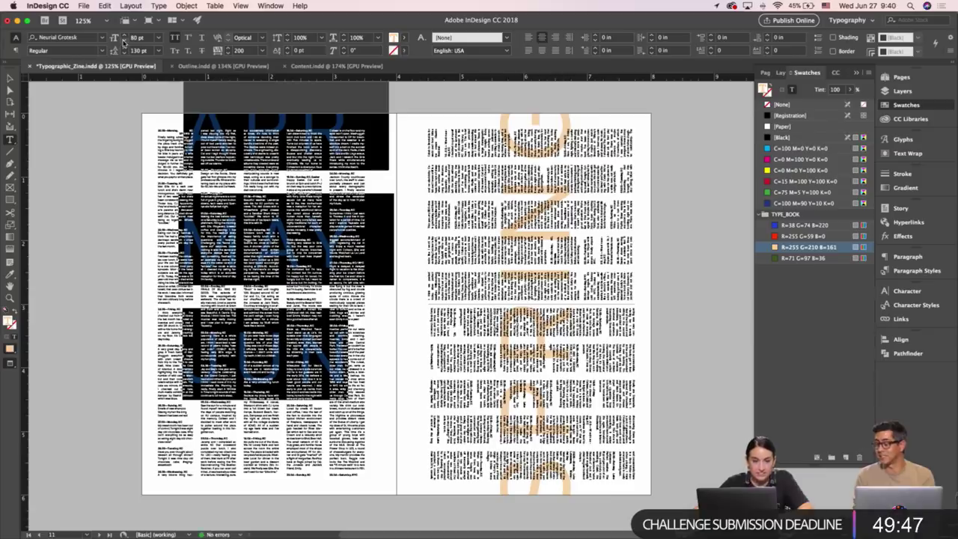
click(10, 80)
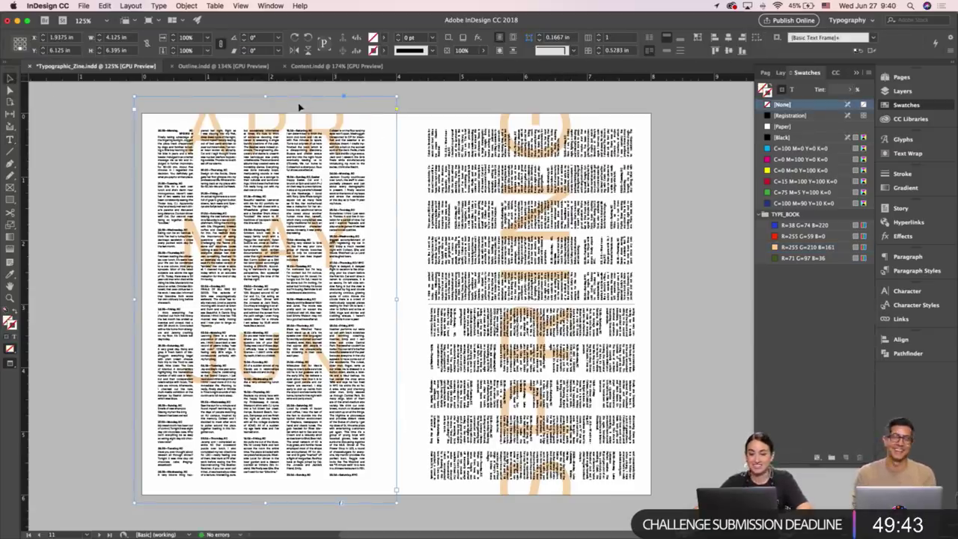
Show the guides and fit the APR/MAY/JUN frame to the left page's bleed, sized 4.125 by 6.275 in at X 1.9375, Y 6.15 in.
drag(299, 107, 302, 155)
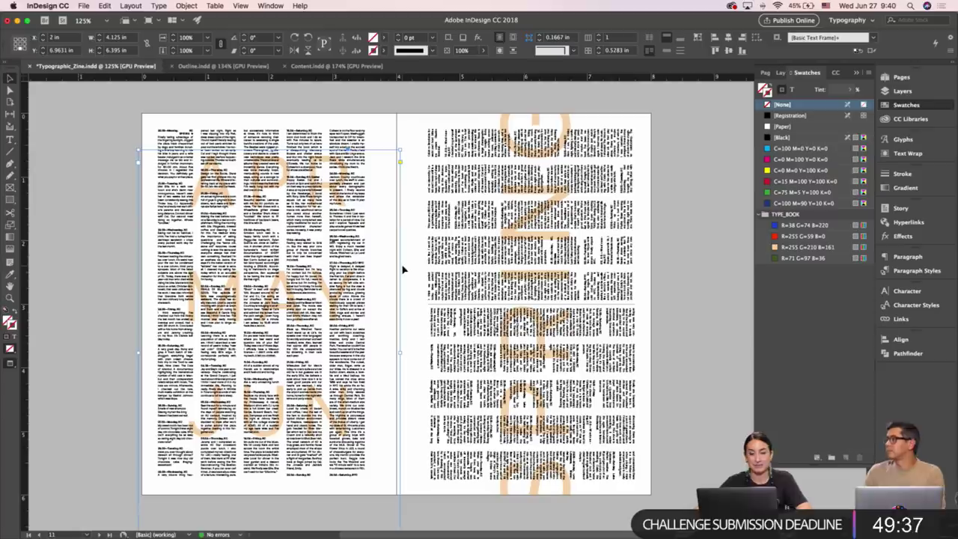
key(w)
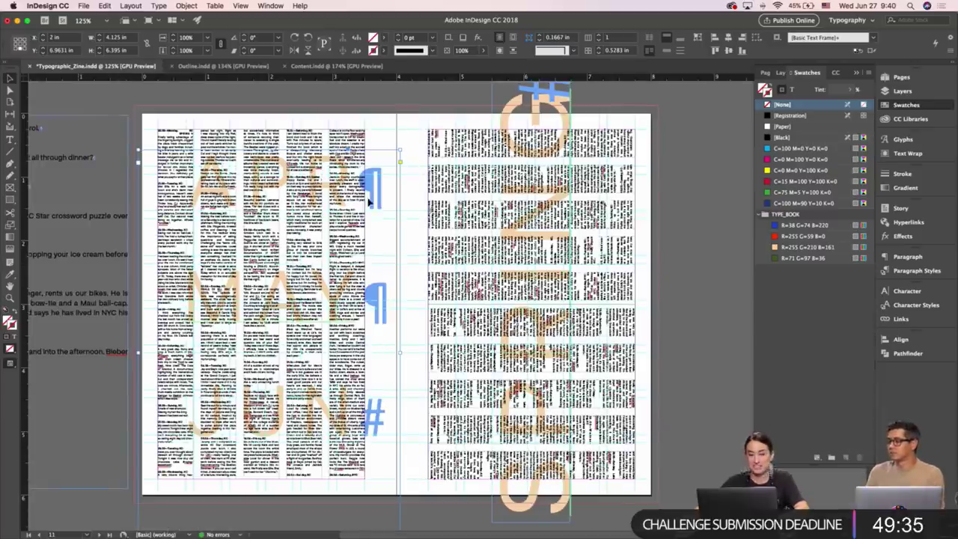
drag(269, 150, 269, 105)
scroll(407, 274, down, 3)
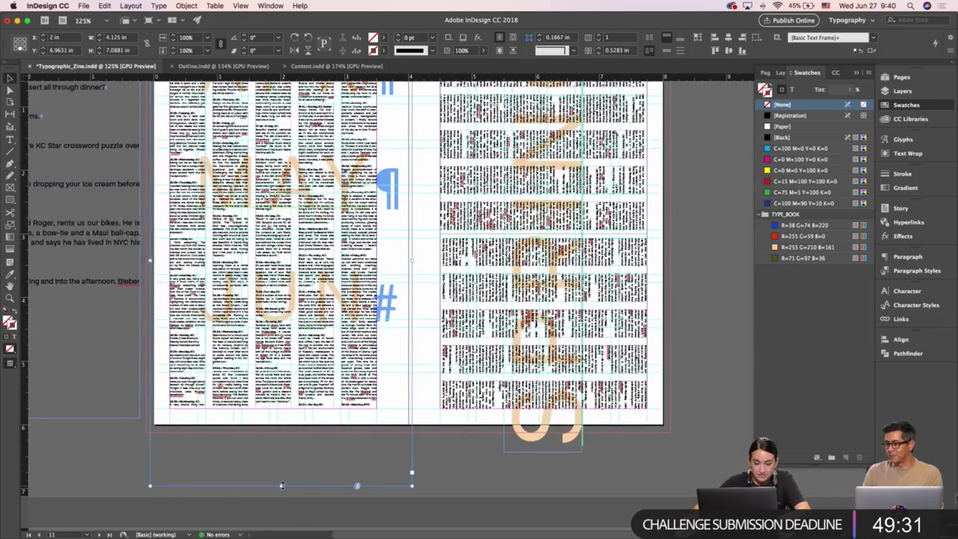
drag(282, 485, 282, 436)
scroll(449, 277, up, 1)
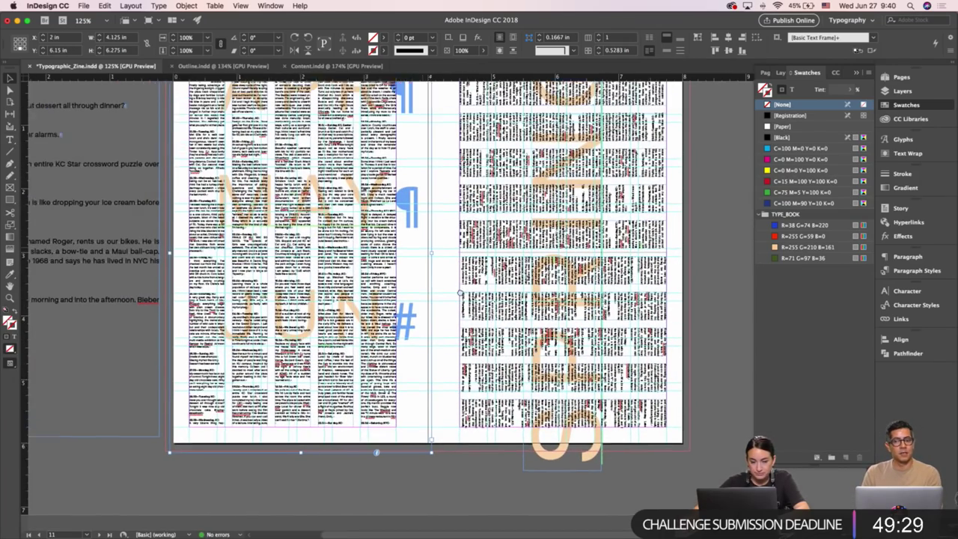
scroll(457, 309, up, 2)
scroll(457, 309, left, 1)
drag(457, 309, 453, 309)
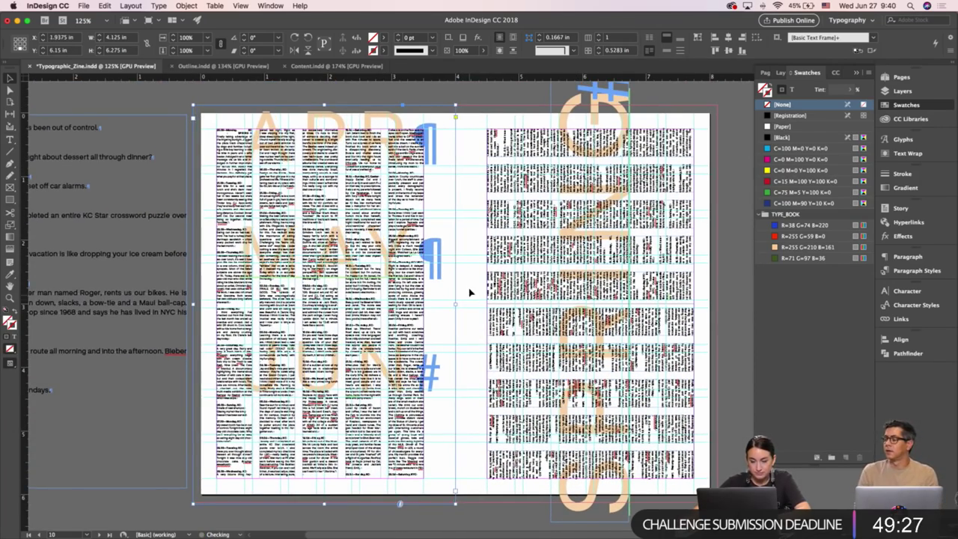
Centre the APR/MAY/JUN lettering vertically within its frame and preview the spread without guides.
click(470, 290)
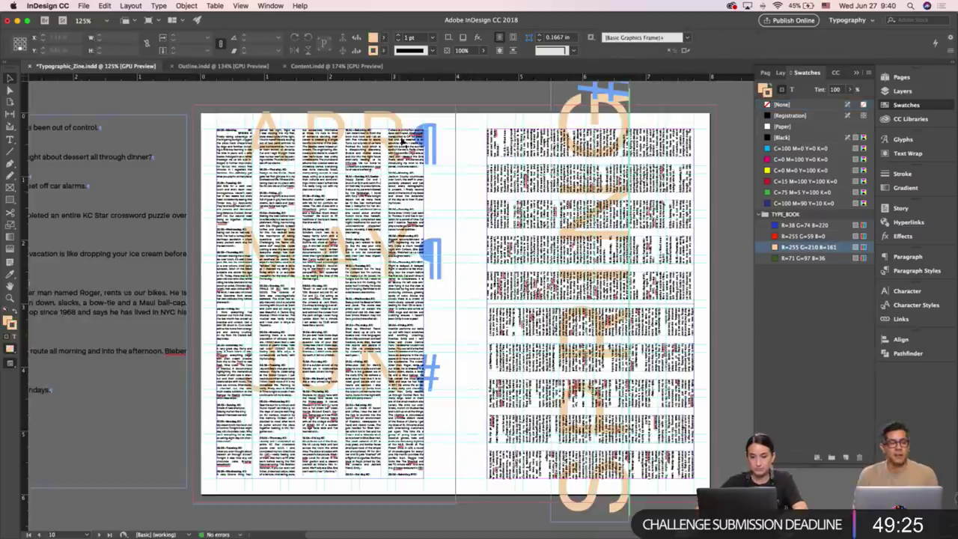
click(406, 129)
click(666, 51)
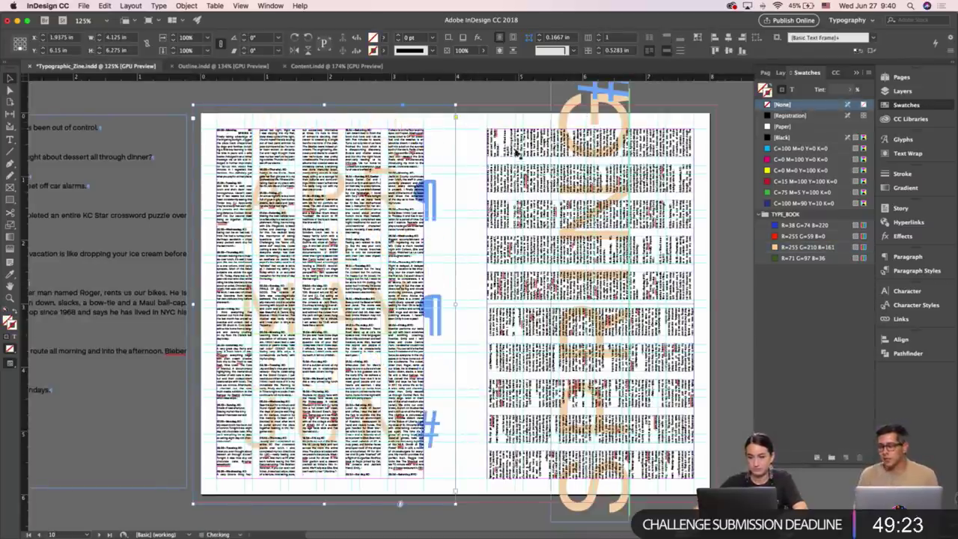
click(473, 163)
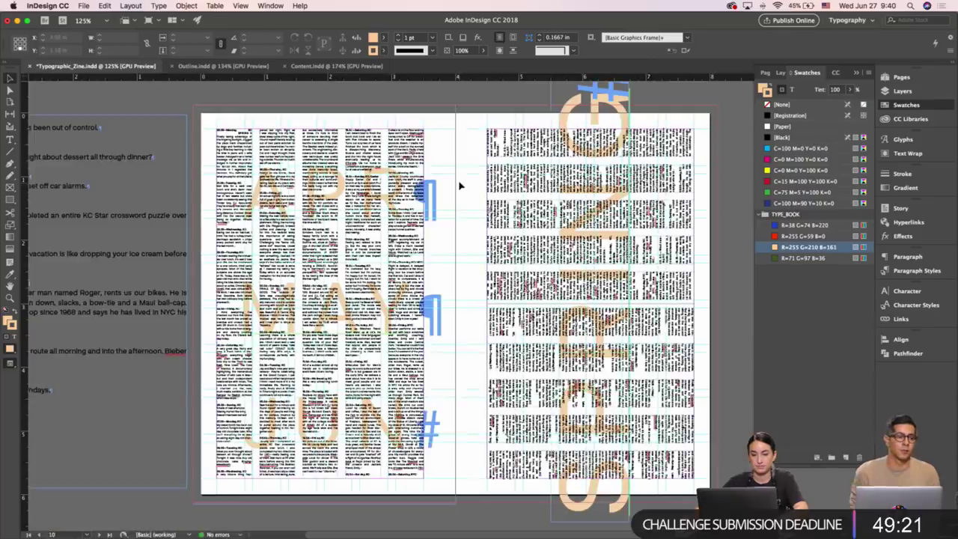
click(387, 128)
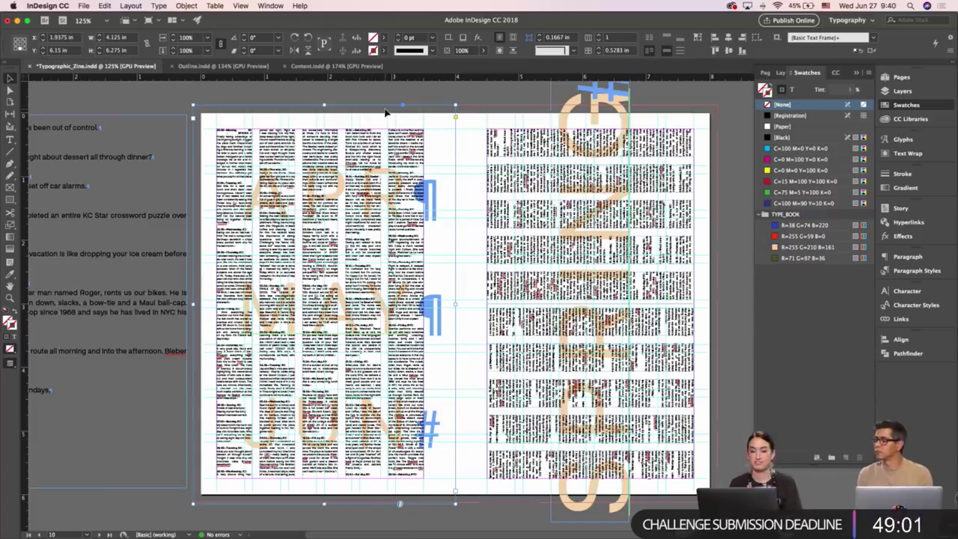
key(w)
click(473, 193)
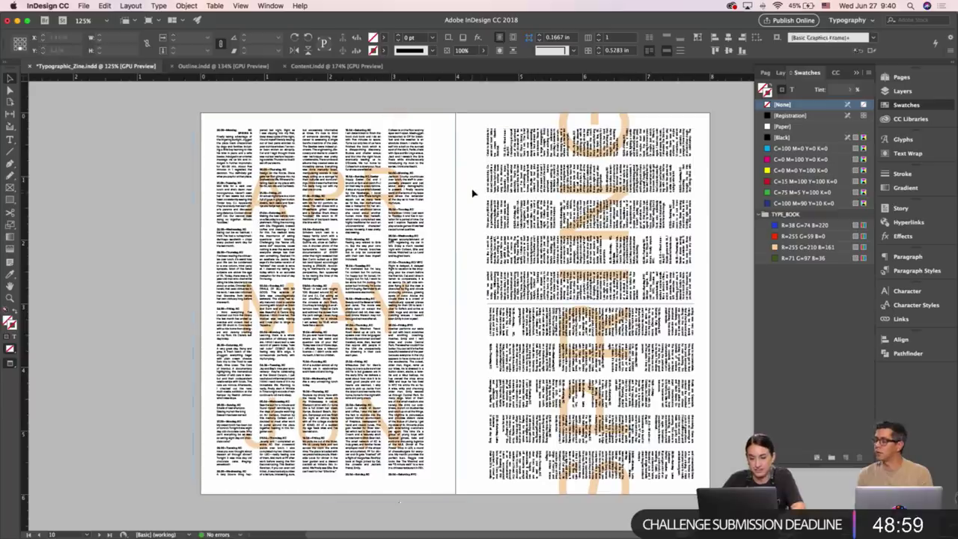
scroll(474, 193, right, 1)
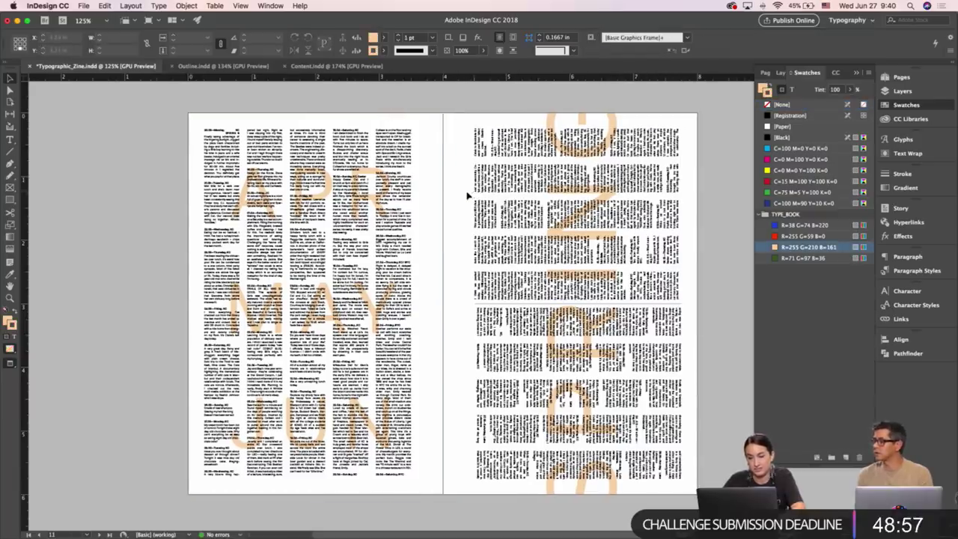
double_click(608, 122)
key(super+a)
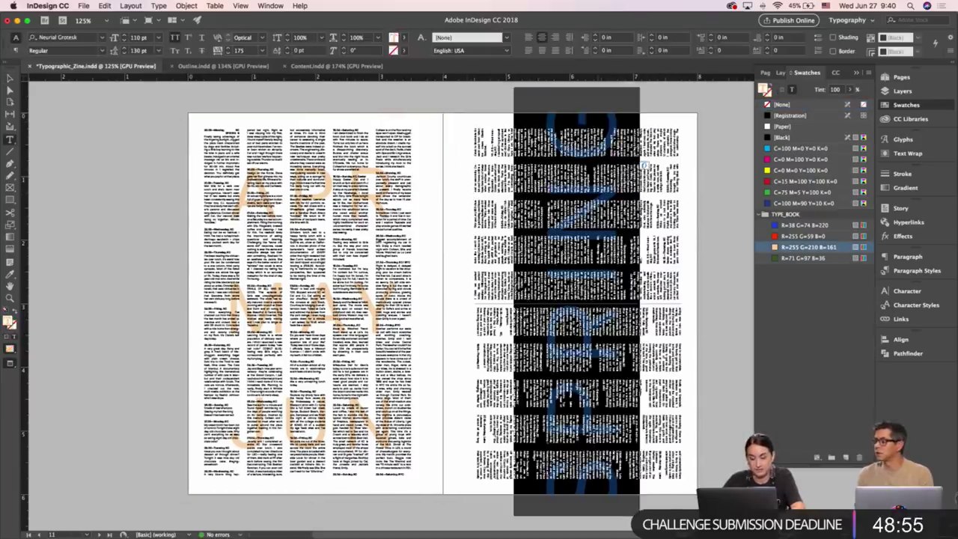
key(Escape)
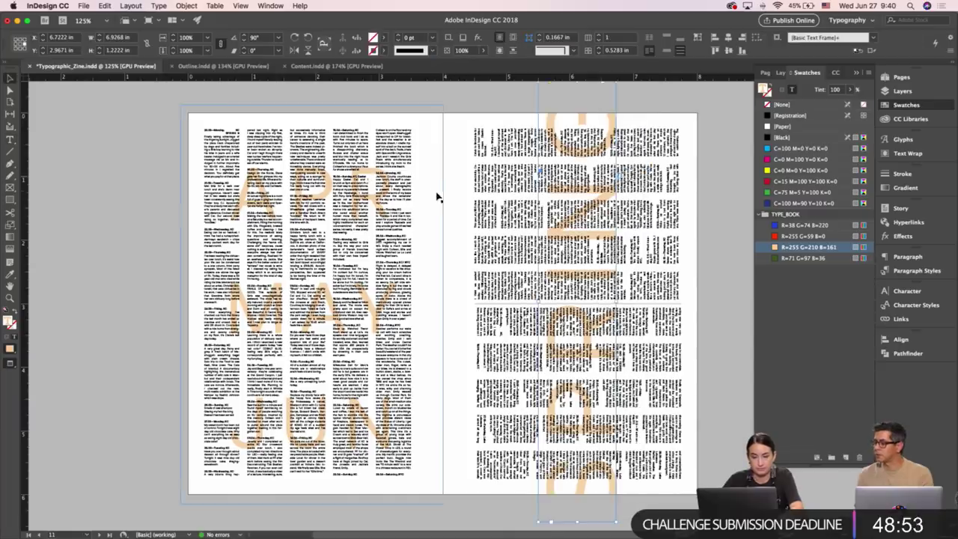
Set the type size of the APR/MAY/JUN lettering to 70 pt.
click(432, 202)
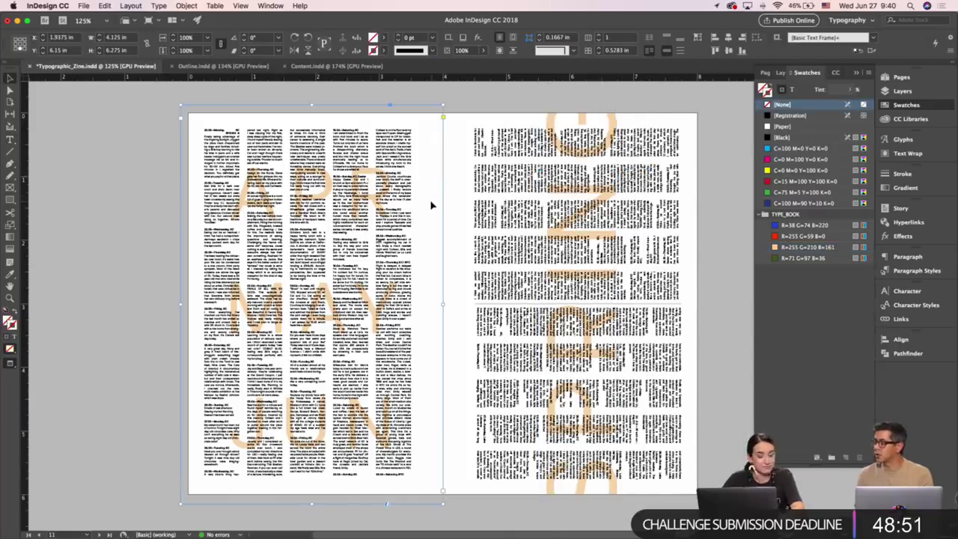
double_click(432, 202)
key(super+a)
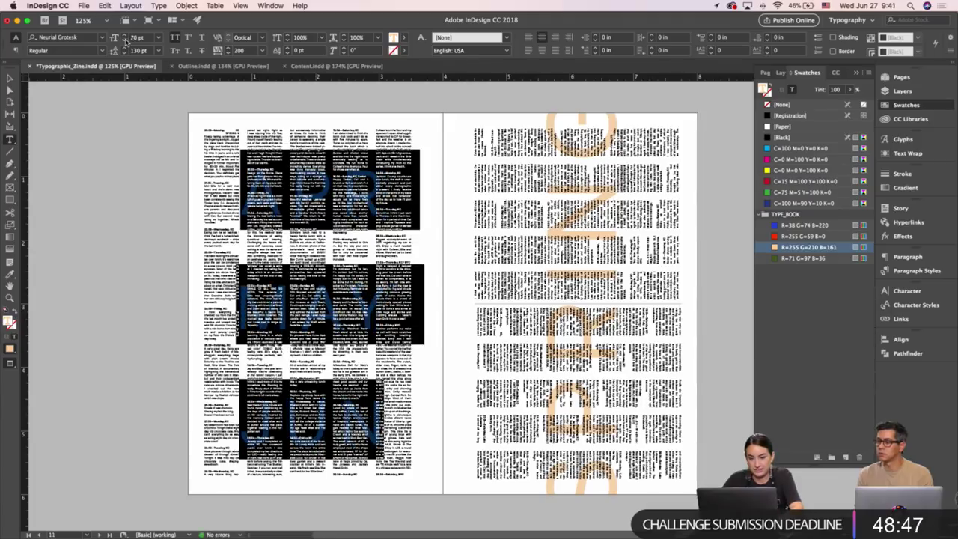
key(Escape)
click(463, 163)
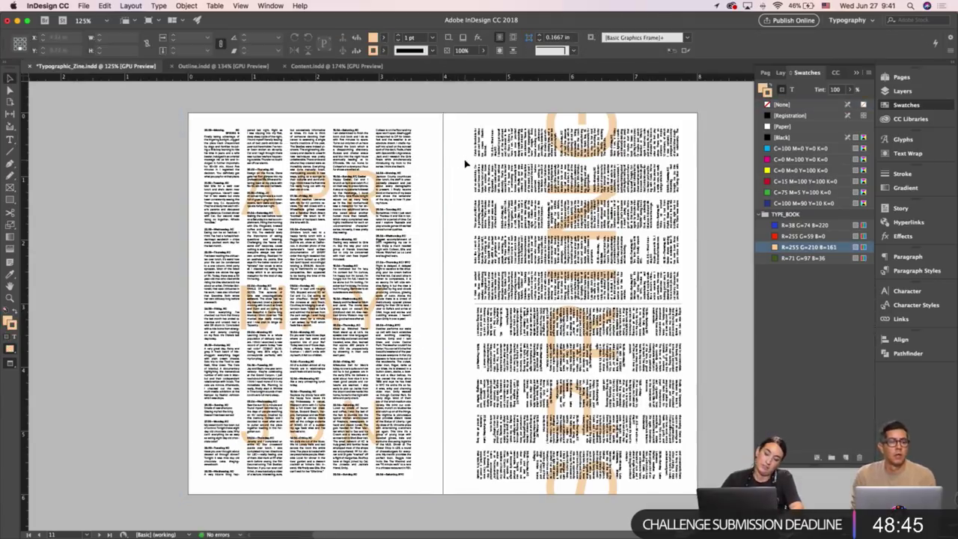
On the "A delayed flight" spread, duplicate the black background rectangle onto the right page at X 6.0625 in.
scroll(465, 163, right, 3)
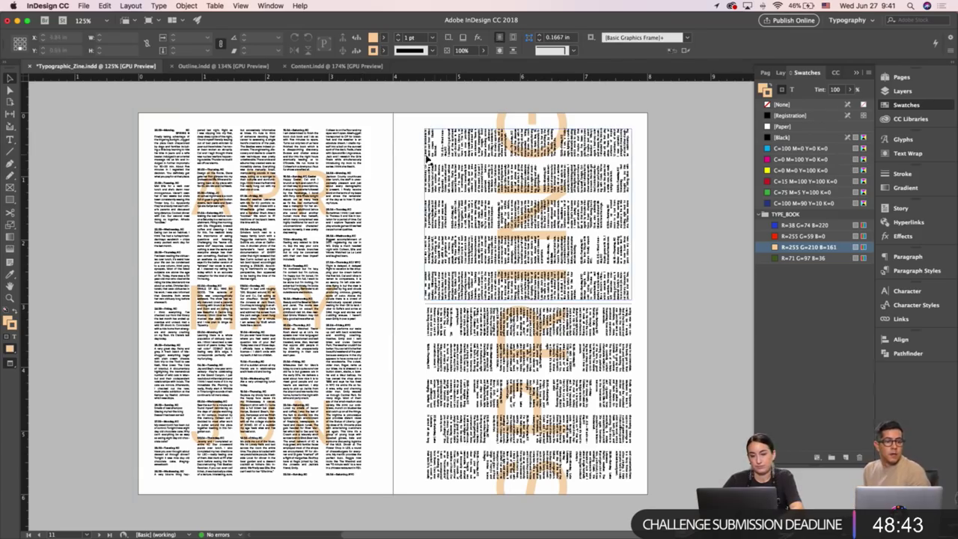
scroll(412, 159, down, 10)
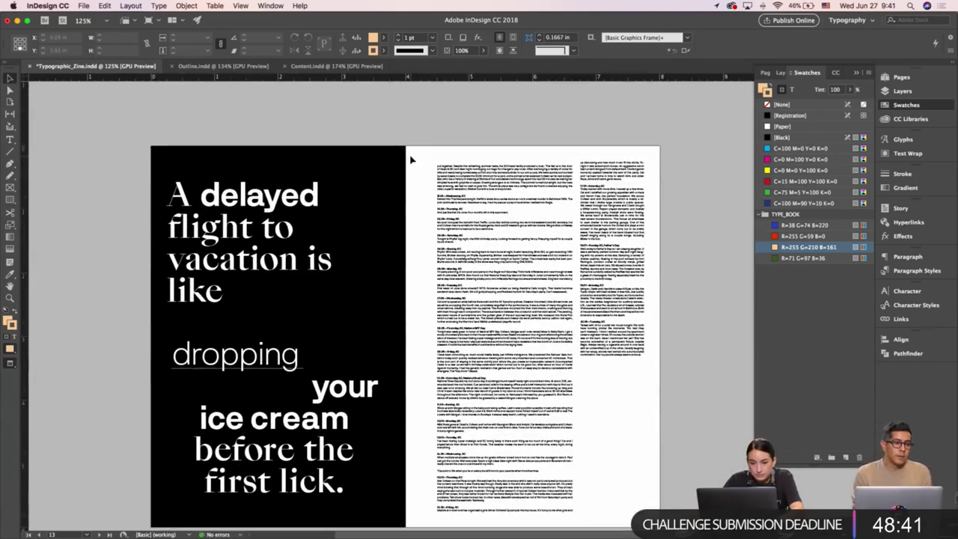
key(w)
scroll(415, 155, down, 2)
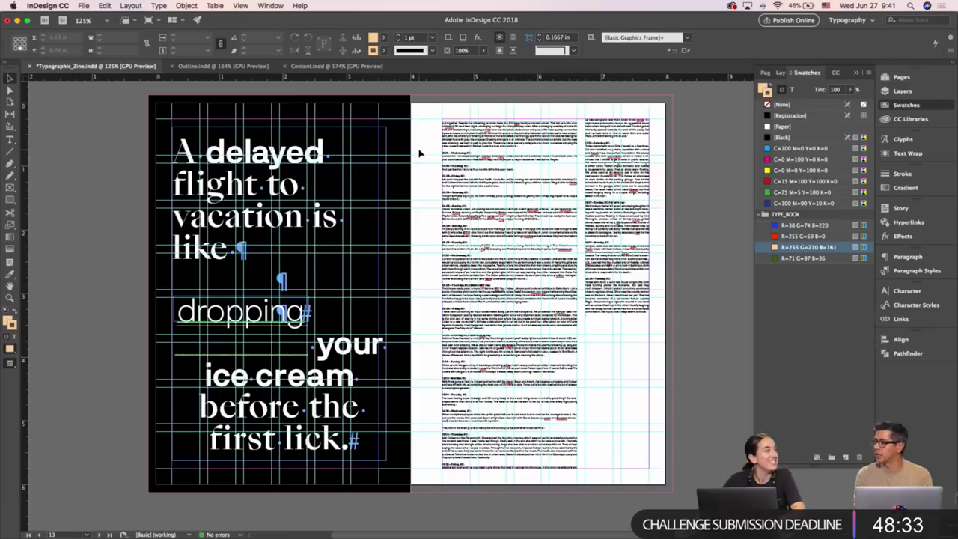
scroll(419, 153, left, 1)
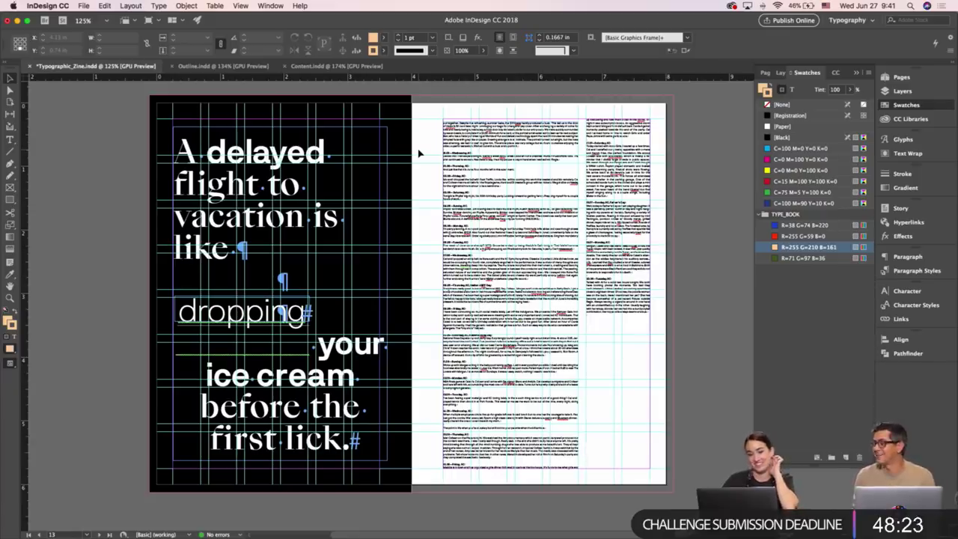
click(500, 124)
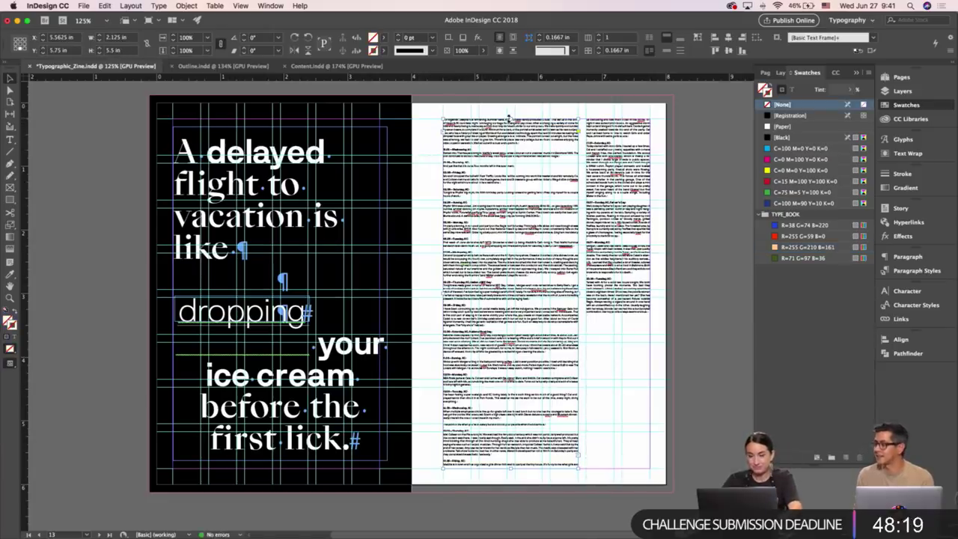
click(387, 113)
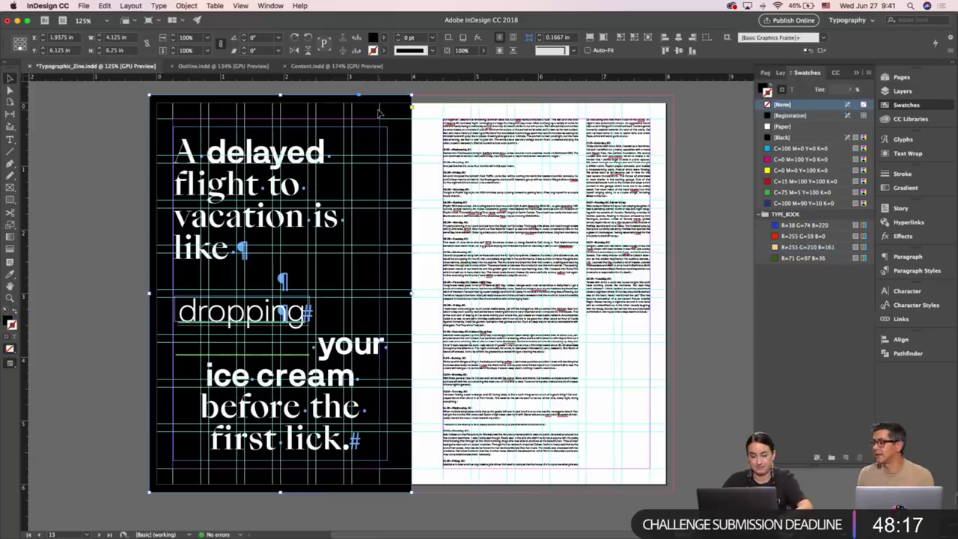
drag(190, 114, 438, 115)
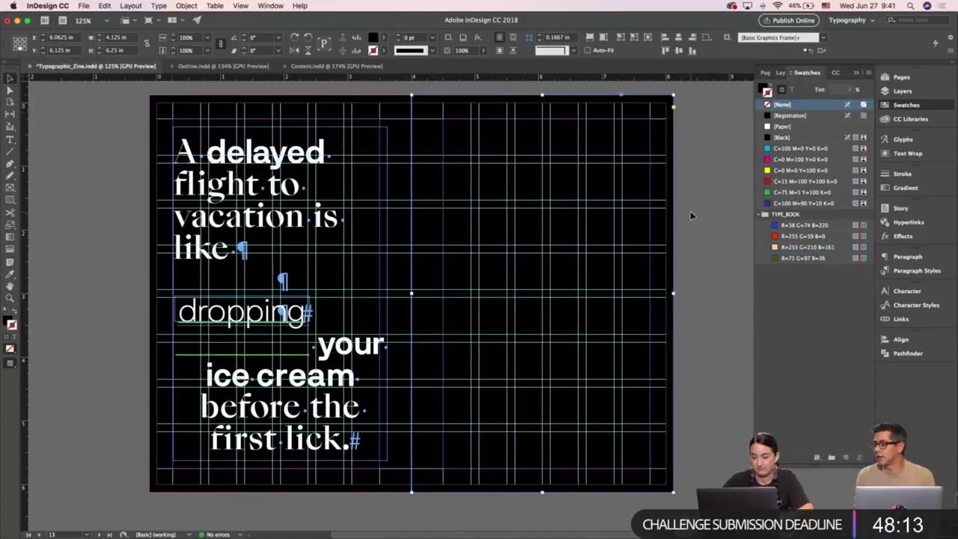
Fill the right page's background rectangle with the peach swatch R=255 G=210 B=161 and preview the spread.
click(782, 137)
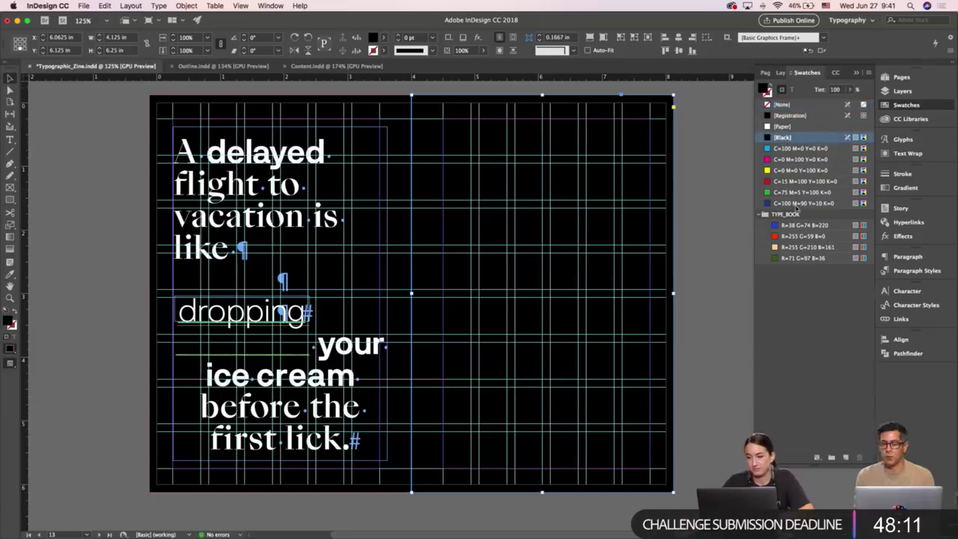
click(782, 247)
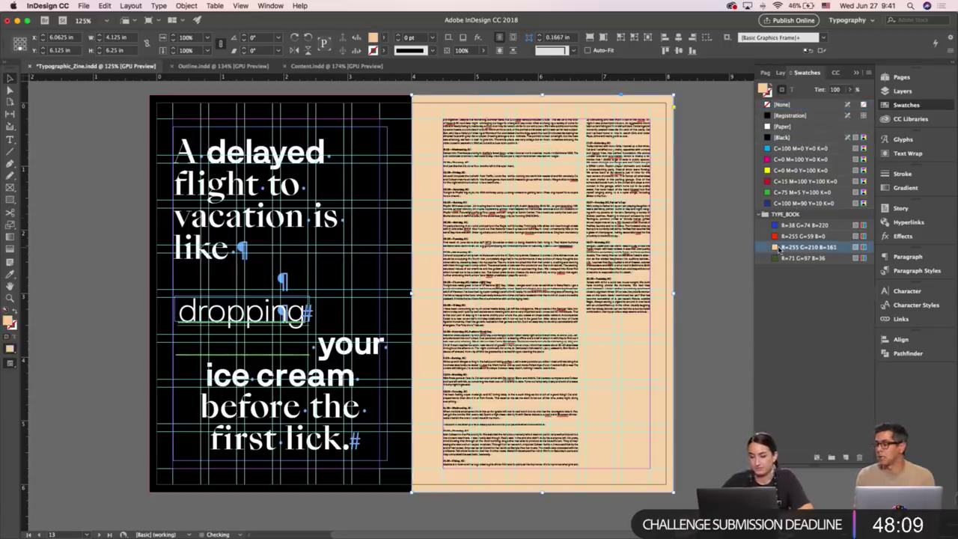
key(w)
click(720, 212)
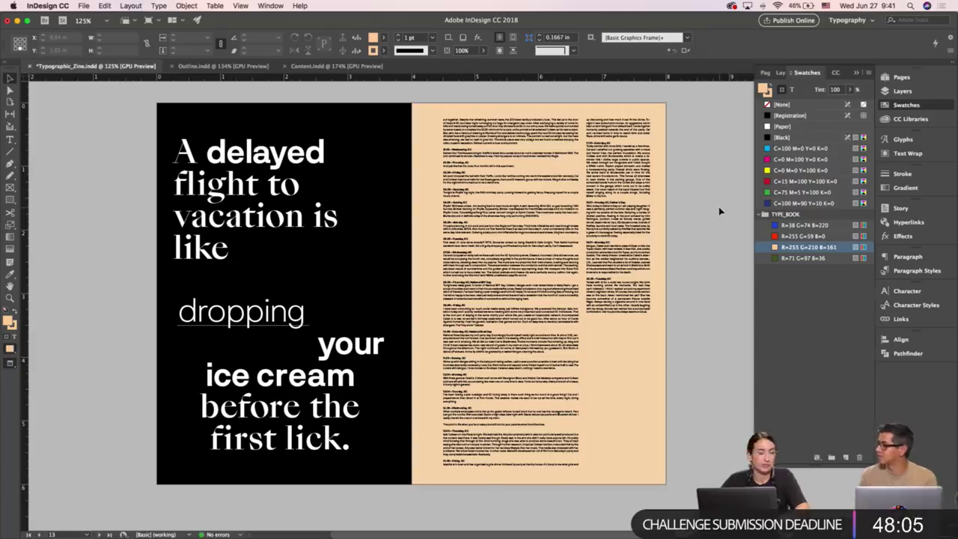
key(w)
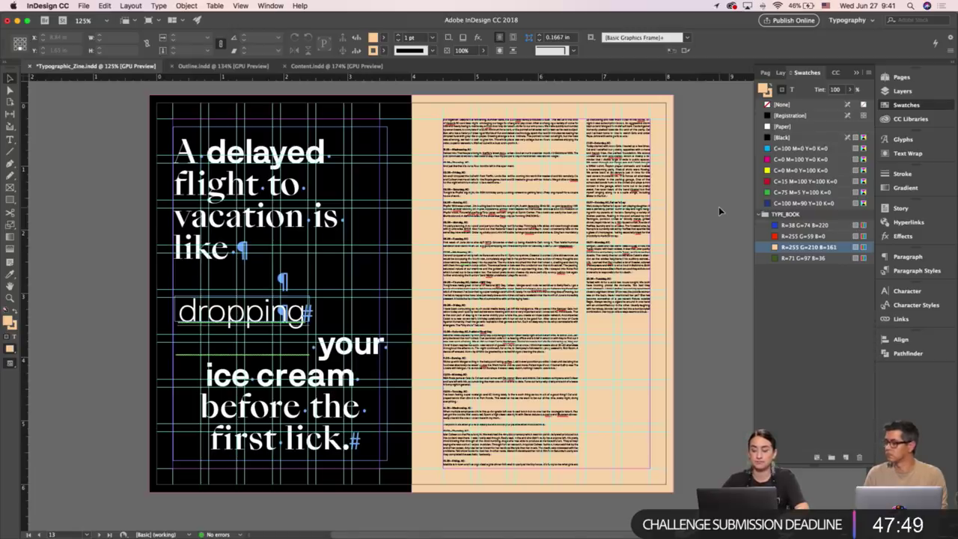
scroll(717, 206, right, 2)
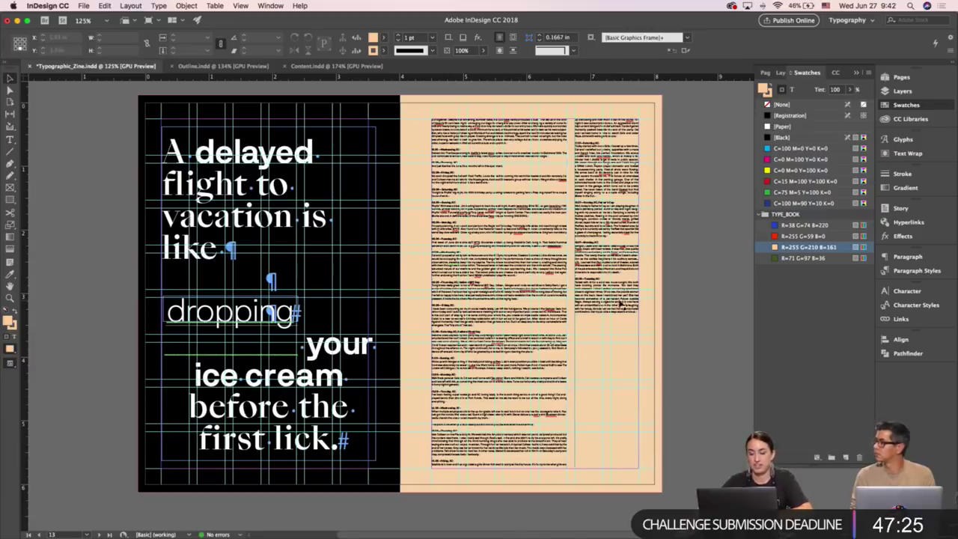
key(w)
scroll(682, 279, left, 2)
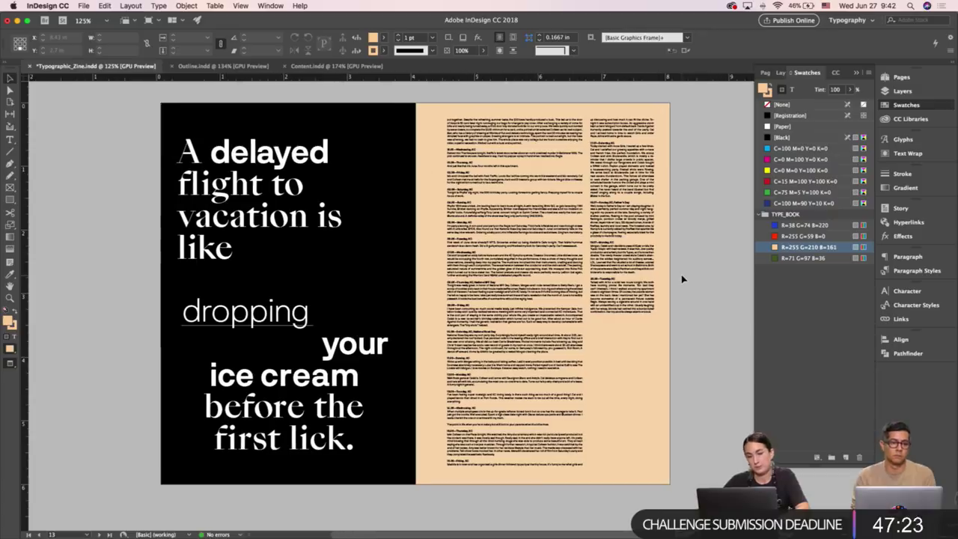
Compare the "A delayed flight" spread with and without guides, checking the lettering frame, journal text columns and peach background.
key(w)
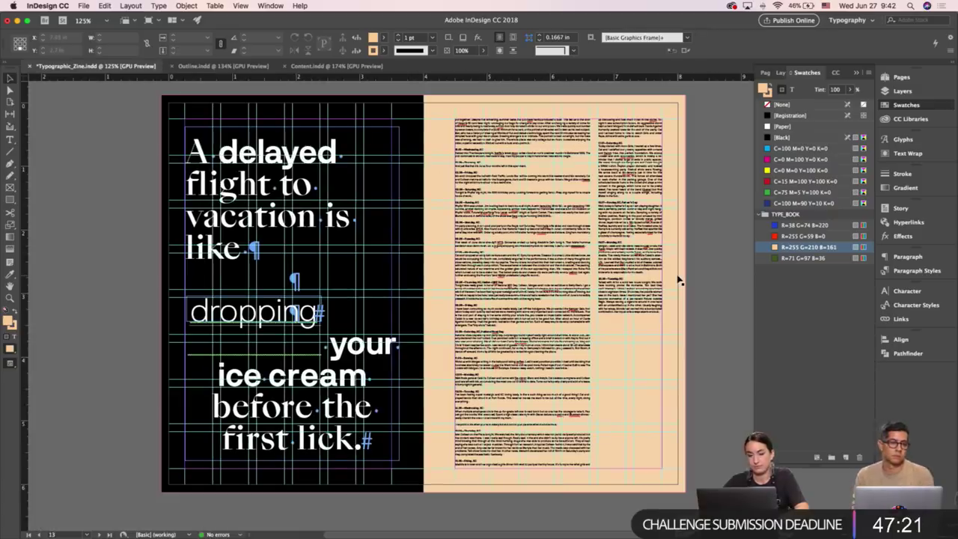
click(558, 365)
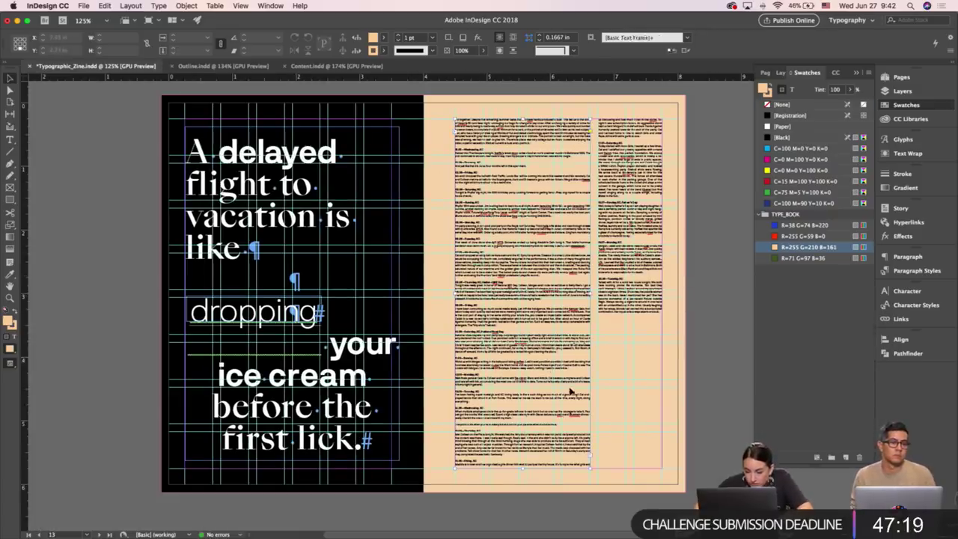
key(w)
key(w)
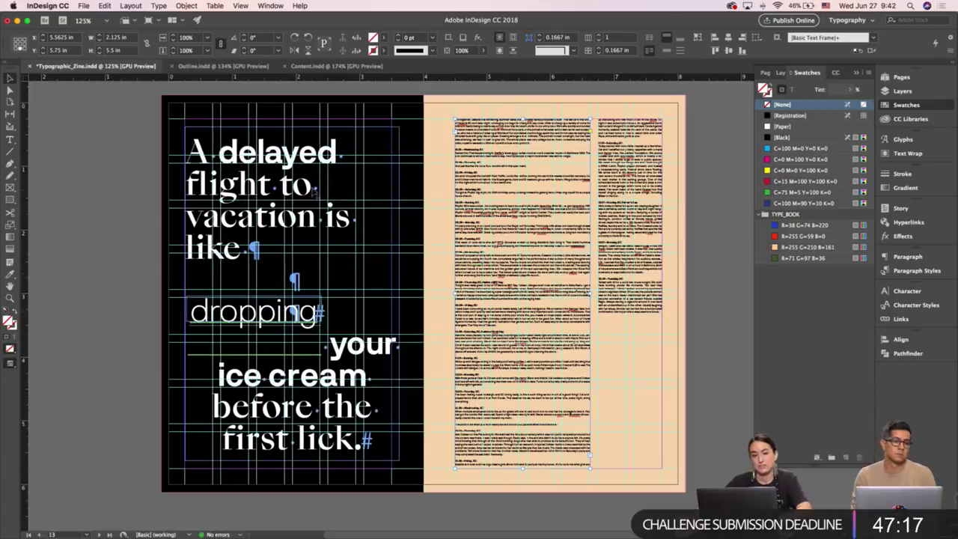
click(255, 189)
key(w)
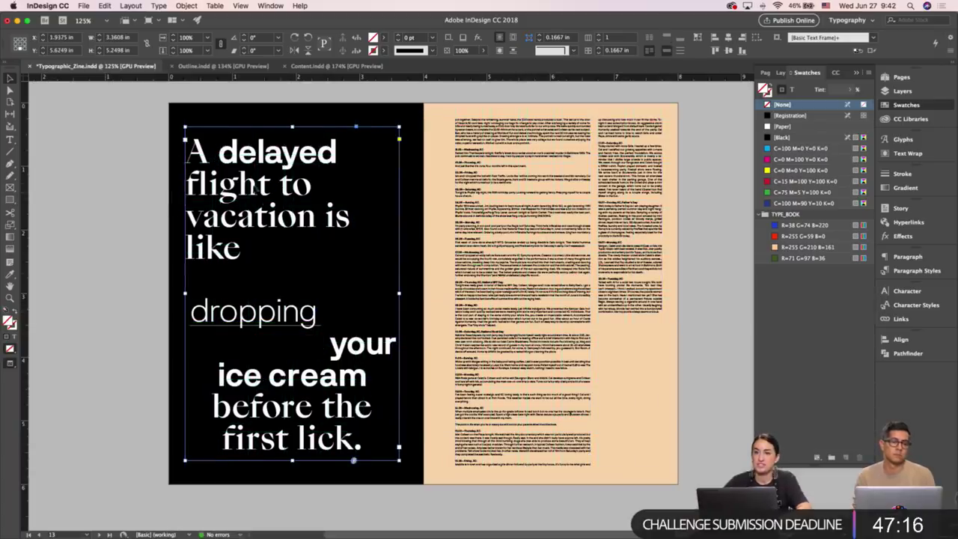
click(160, 215)
key(w)
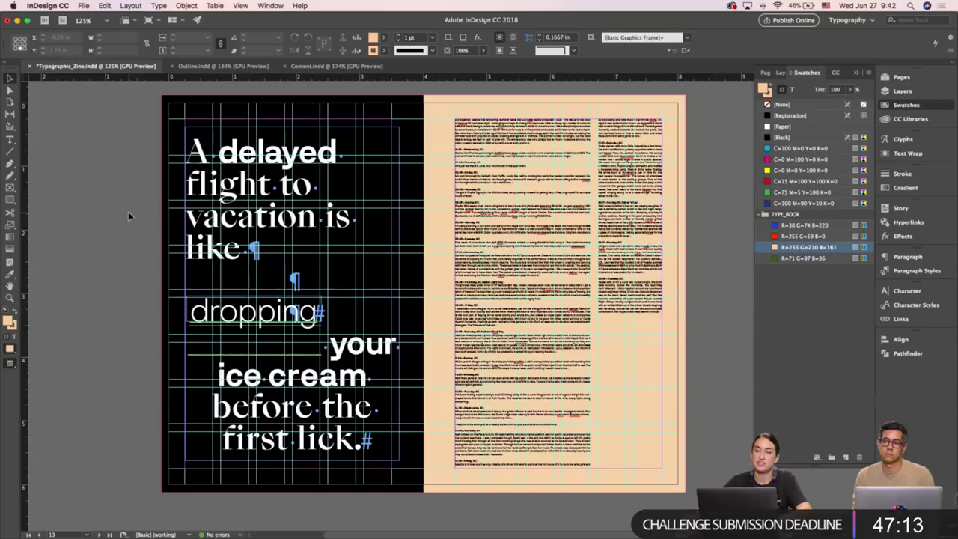
key(w)
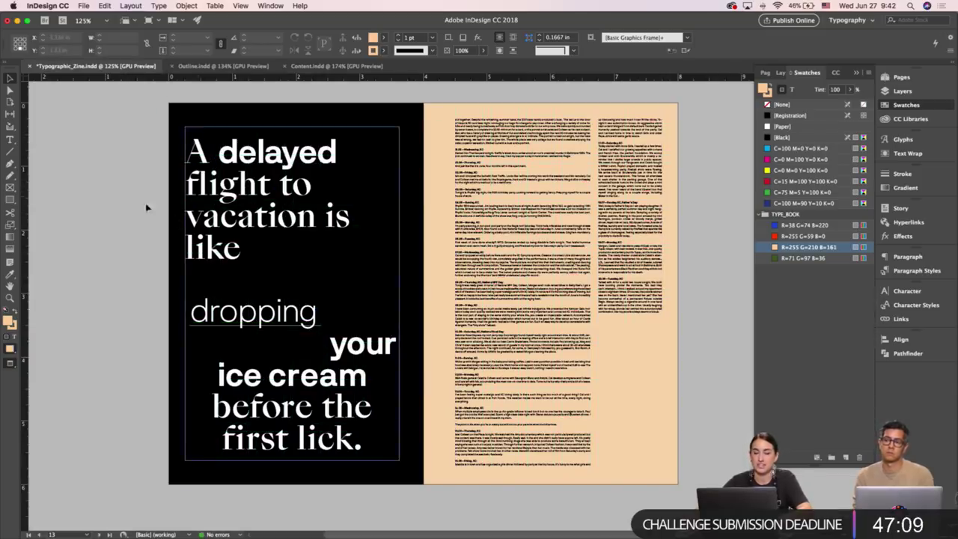
scroll(118, 204, down, 1)
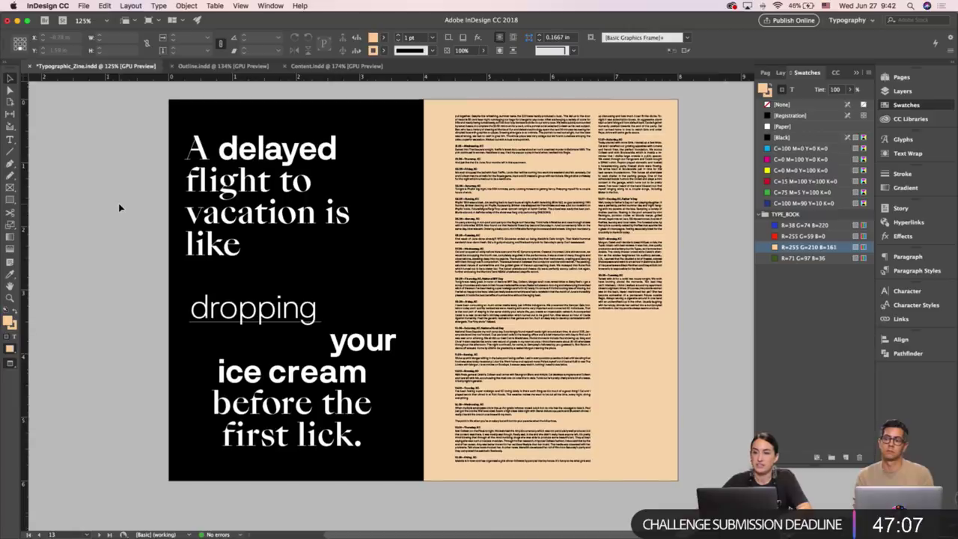
key(w)
scroll(116, 204, right, 2)
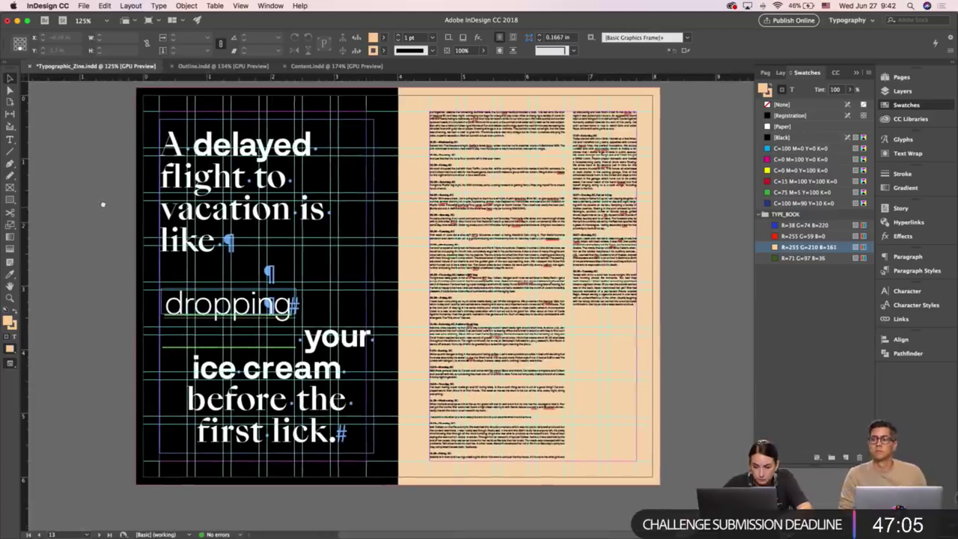
scroll(109, 212, up, 3)
scroll(109, 212, left, 2)
key(w)
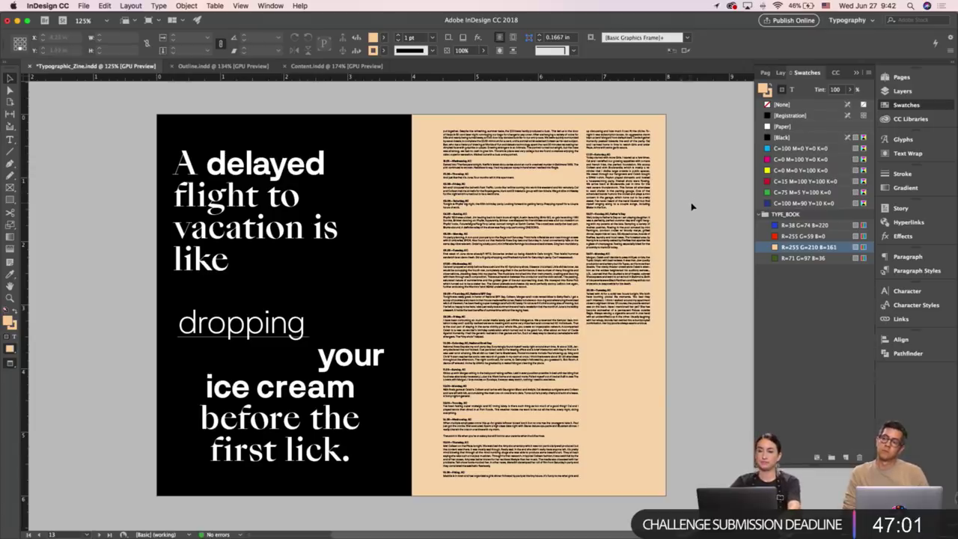
scroll(692, 207, left, 1)
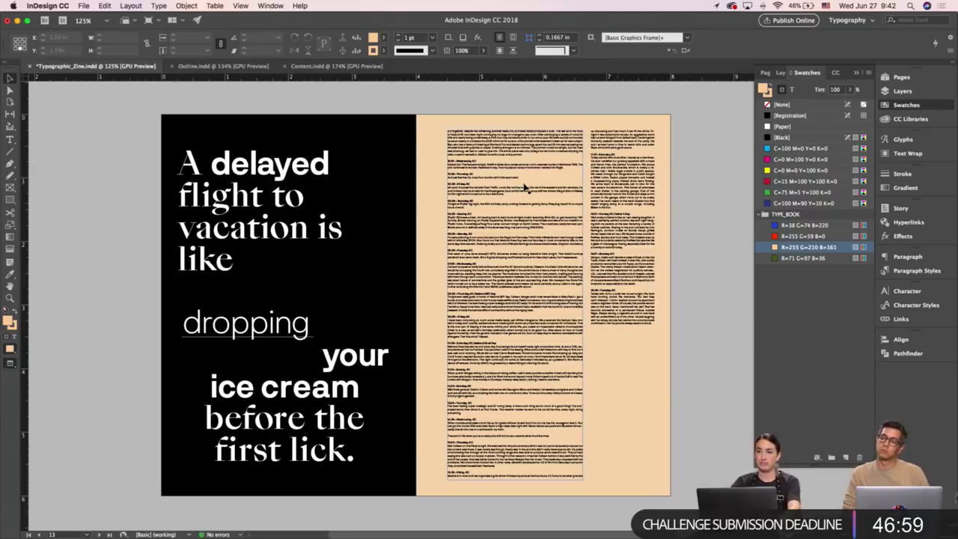
key(w)
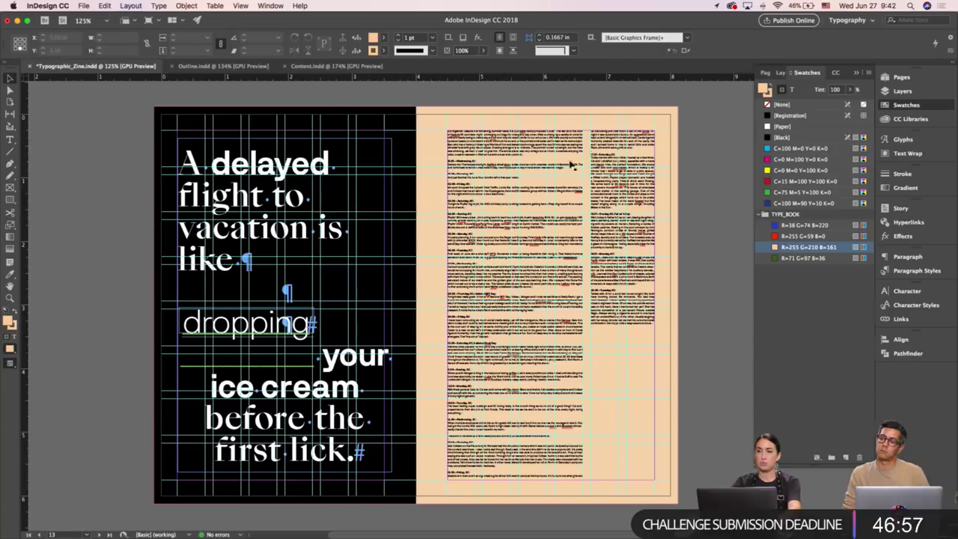
key(w)
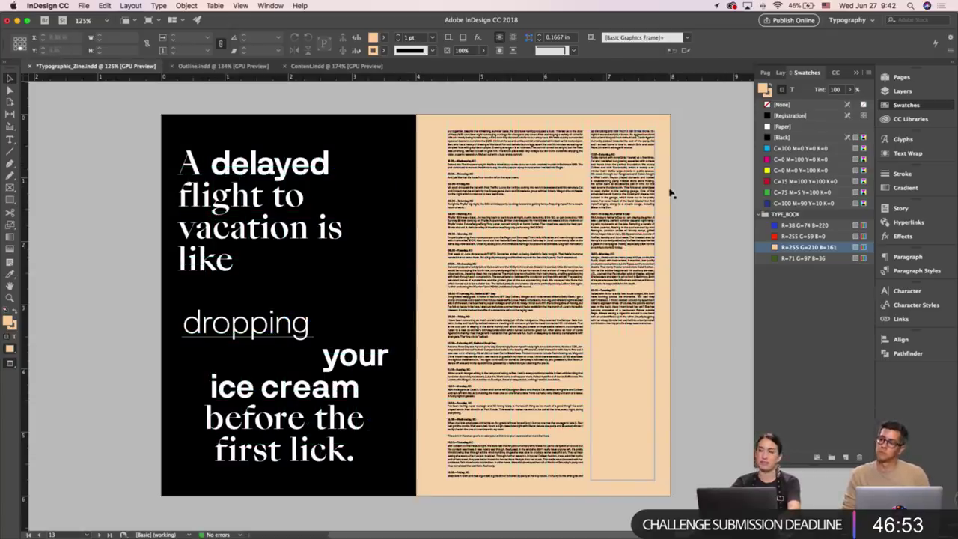
scroll(709, 203, down, 2)
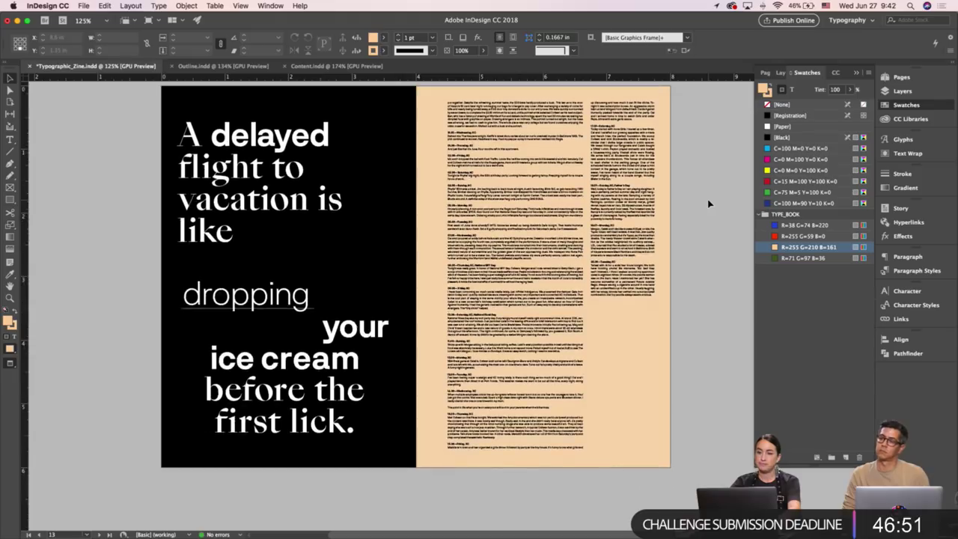
click(667, 197)
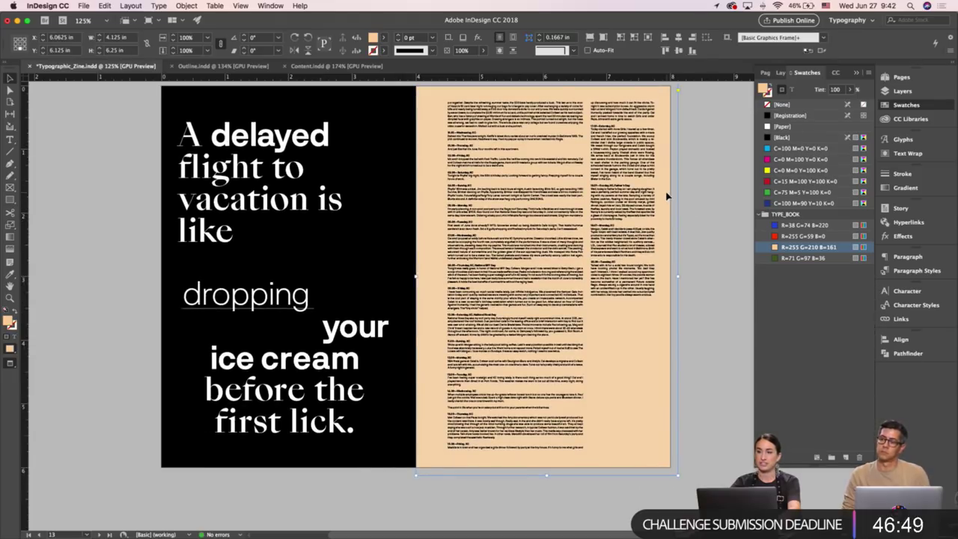
scroll(698, 201, up, 2)
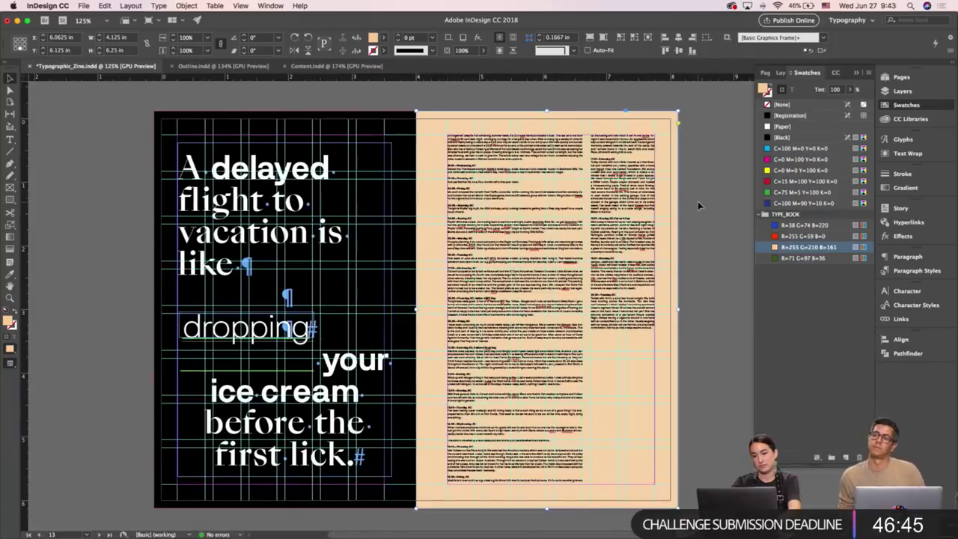
click(698, 200)
key(w)
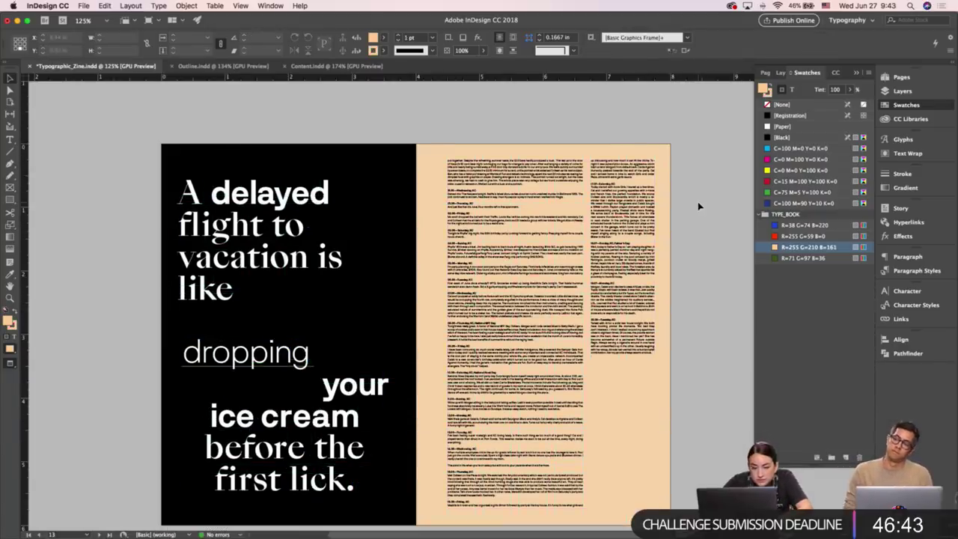
Nudge the main lettering's text frame slightly left to X 1.9304 in, keeping its vertical position, and preview it around "dropping".
drag(362, 342, 380, 320)
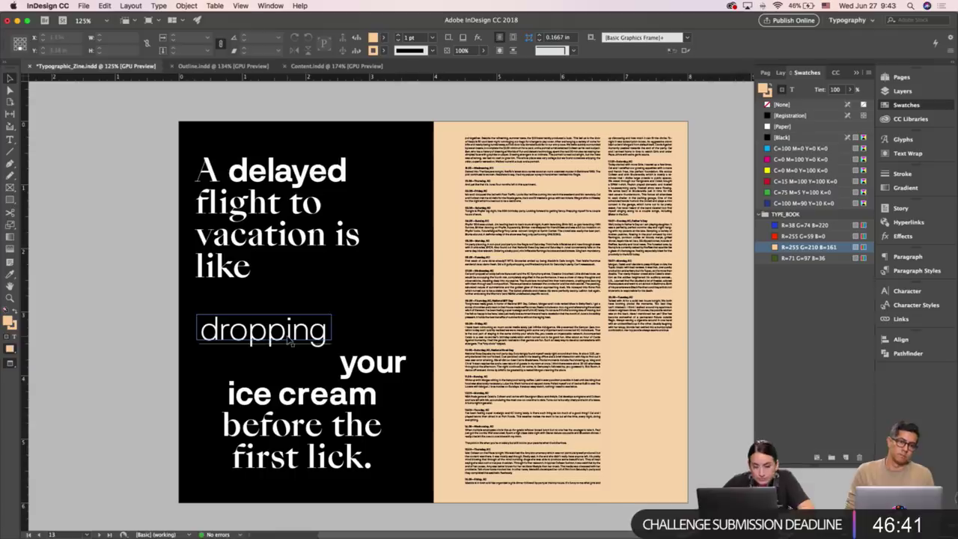
key(z)
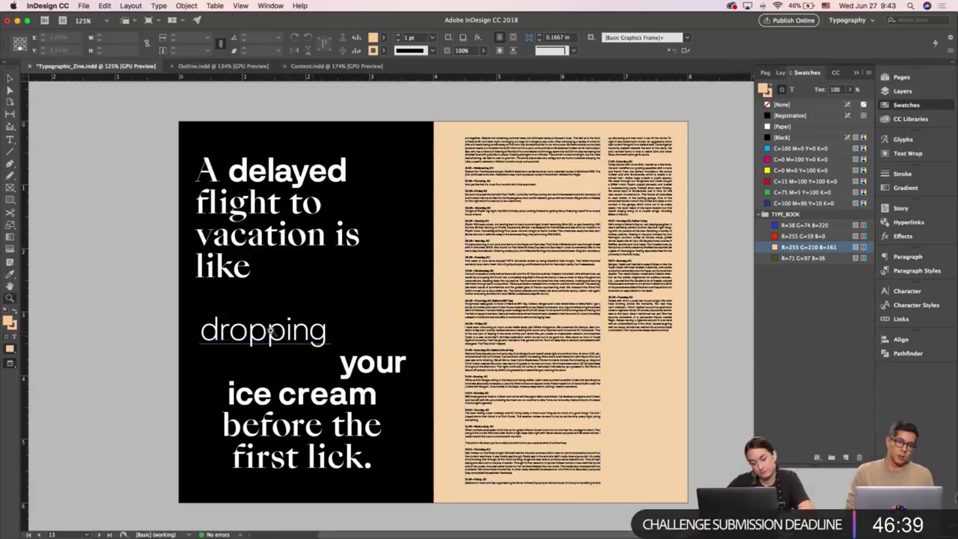
drag(271, 331, 462, 312)
key(v)
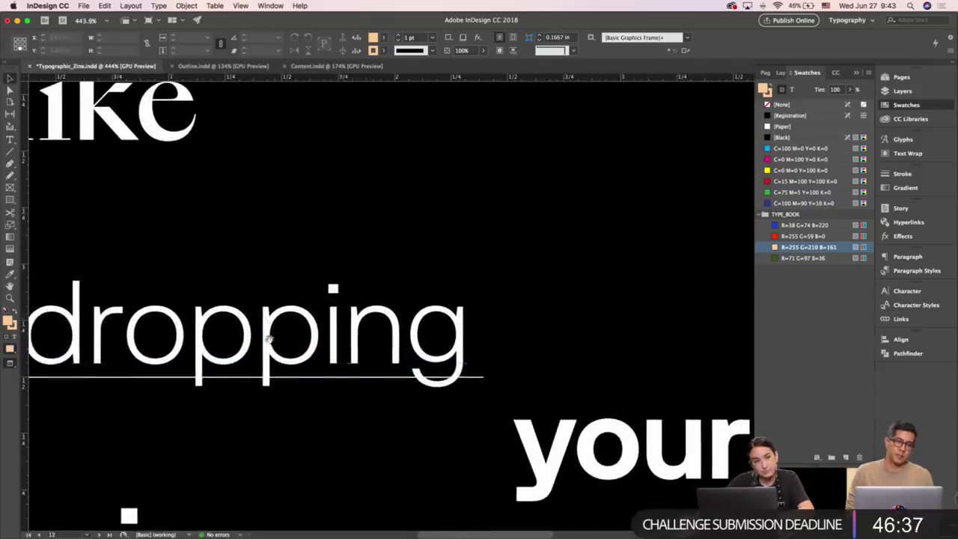
drag(267, 342, 385, 334)
key(w)
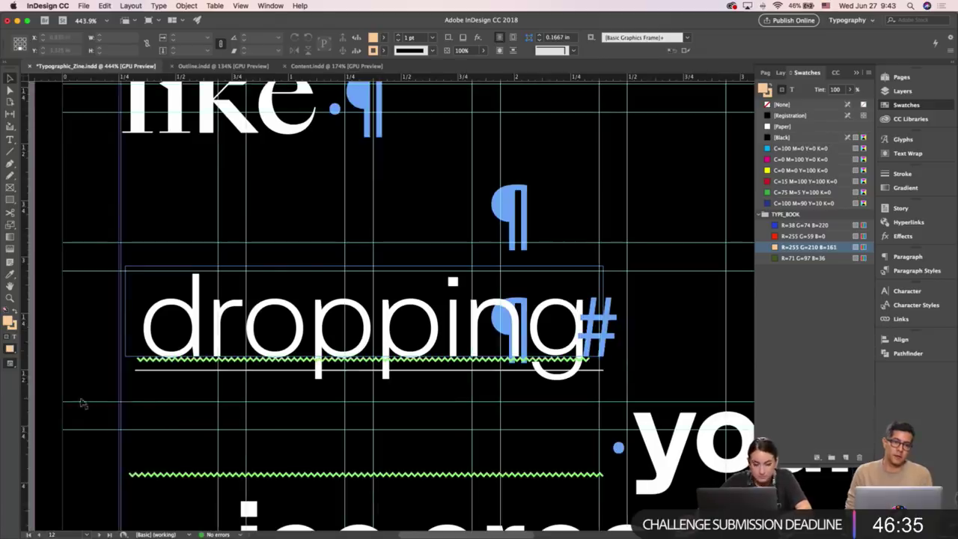
click(165, 187)
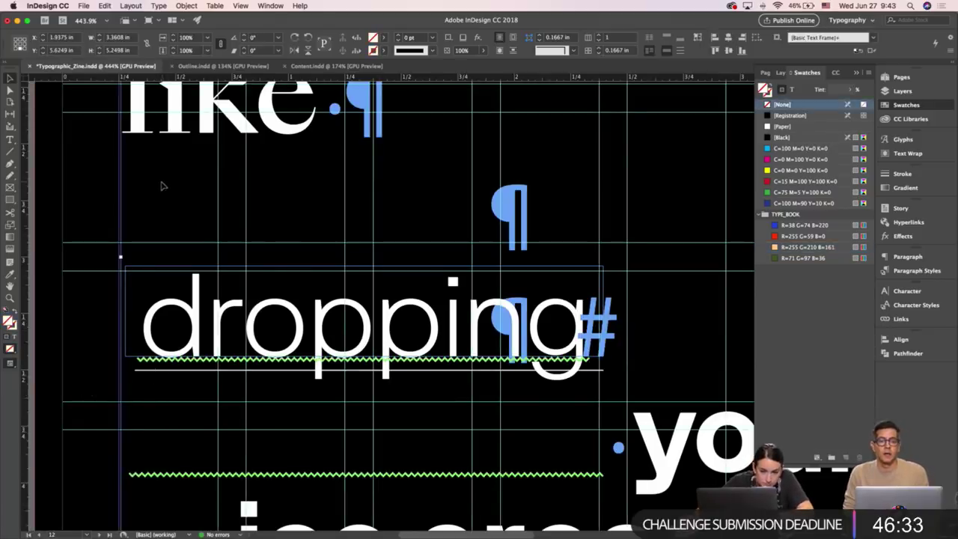
scroll(188, 273, left, 5)
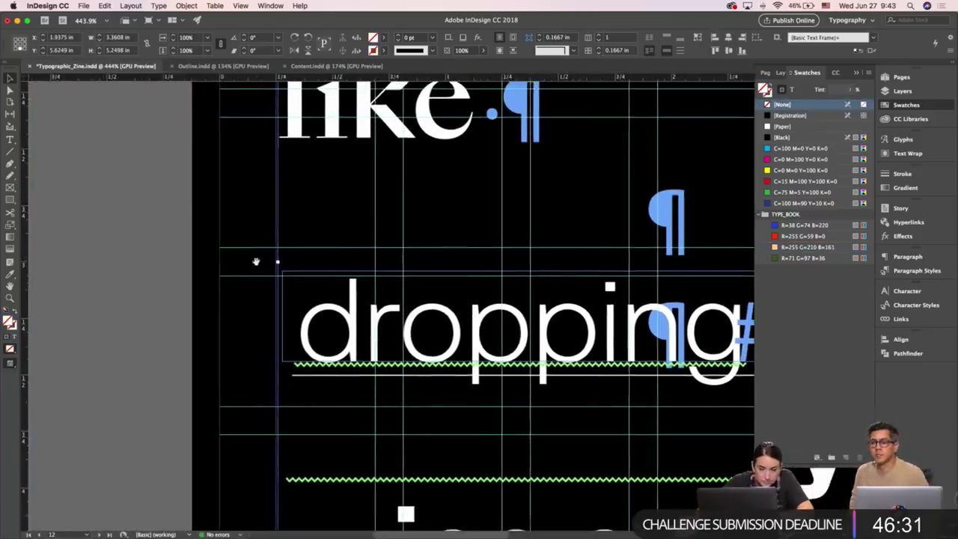
drag(306, 174, 238, 178)
key(super+z)
key(super+shift+a)
drag(324, 146, 321, 145)
click(191, 177)
click(191, 178)
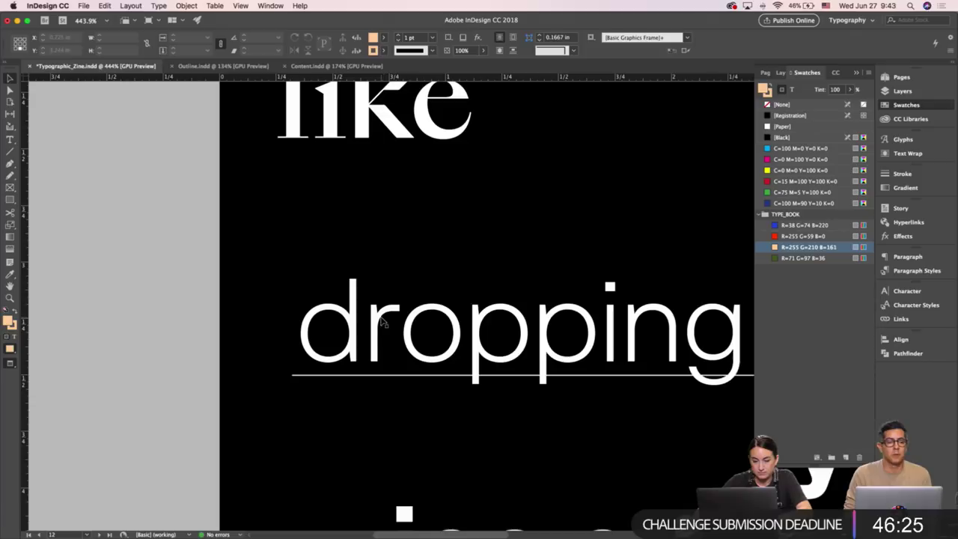
Shorten the thin line beneath "dropping" at both ends so it spans from the d's left edge to the g's right edge.
key(w)
click(307, 376)
drag(292, 376, 304, 334)
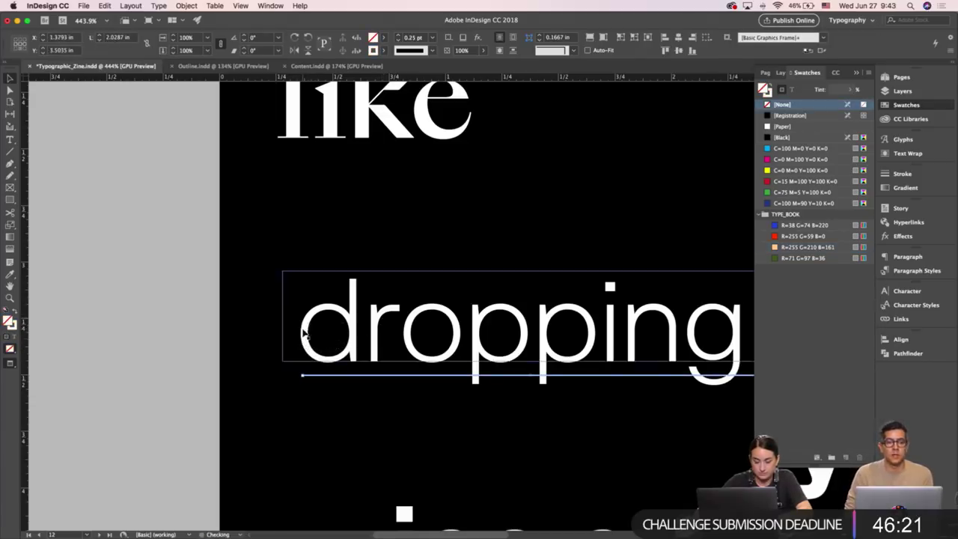
scroll(550, 364, right, 5)
drag(566, 377, 549, 363)
click(341, 401)
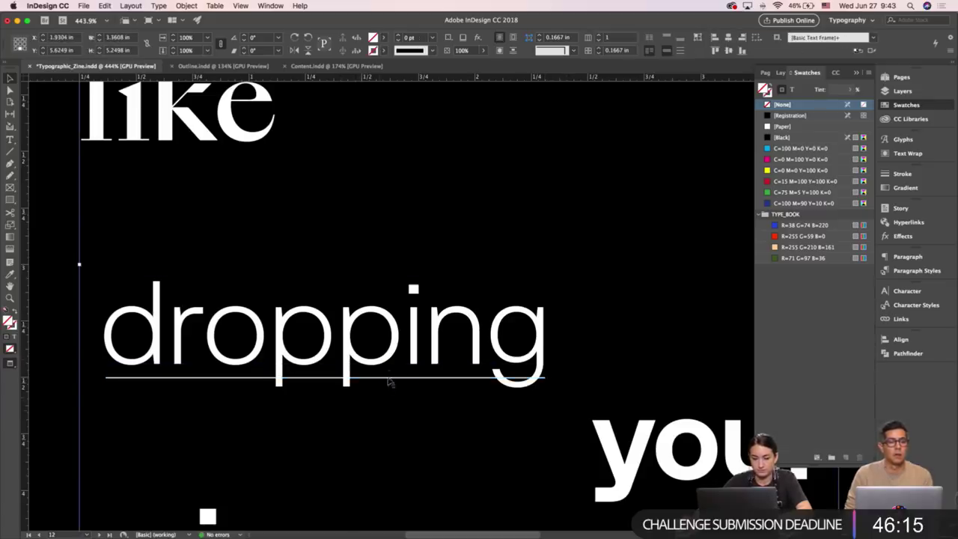
Select the text of the word "dropping" to check its type settings and frame extent.
double_click(199, 332)
key(ctrl+a)
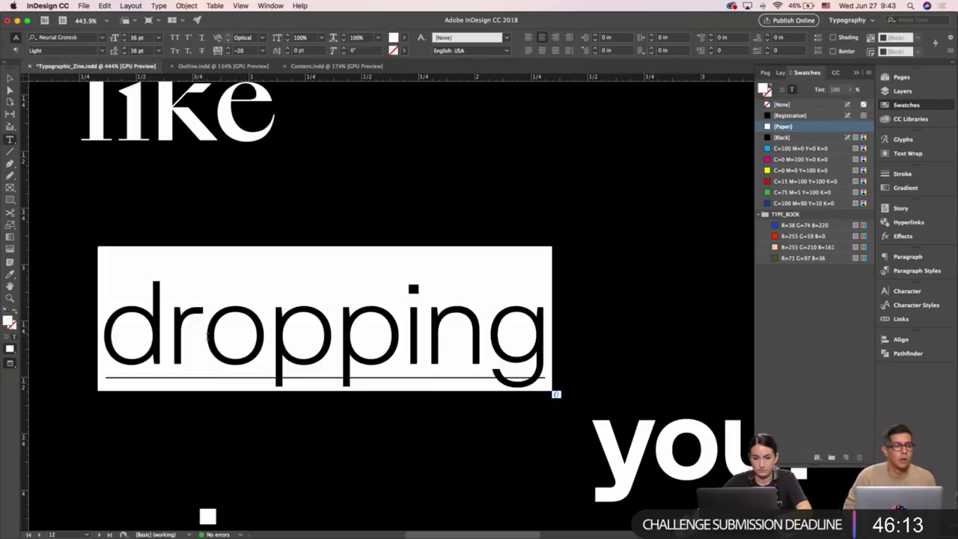
click(10, 78)
click(76, 253)
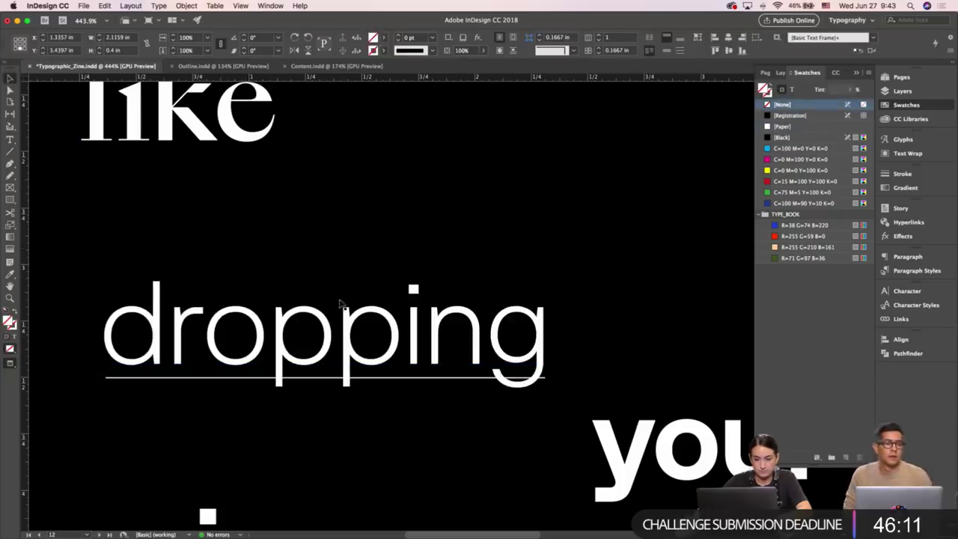
Return to viewing the spread at 125% and save the zine document.
scroll(405, 287, down, 2)
scroll(405, 287, right, 2)
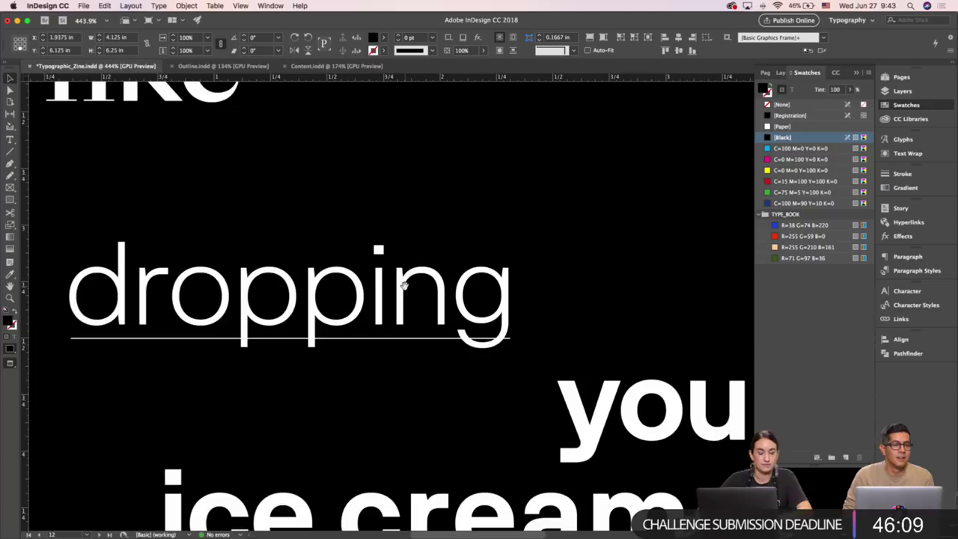
key(super+minus)
key(super+minus)
key(super+minus)
key(super+minus)
key(super+minus)
key(super+s)
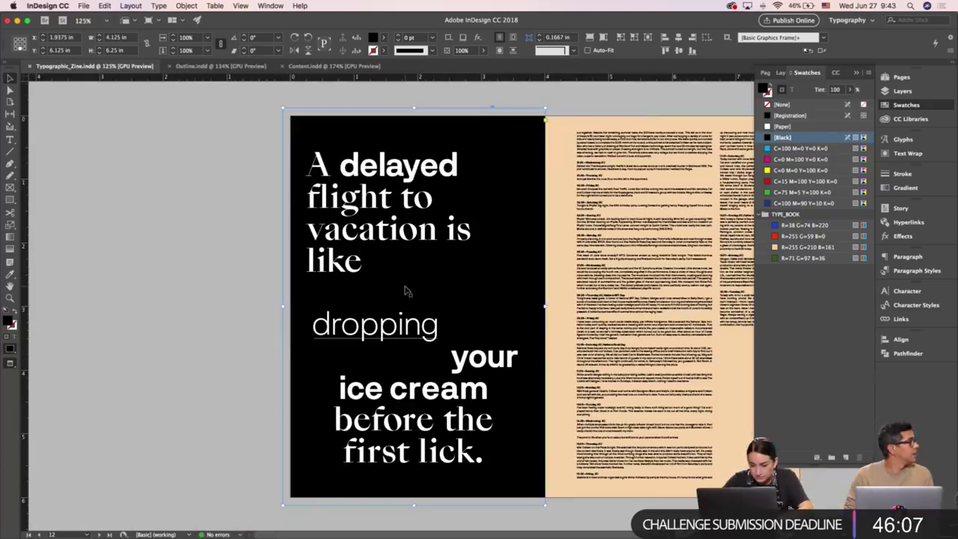
Examine the main lettering frame's placement on the black page with guides shown and hidden.
key(w)
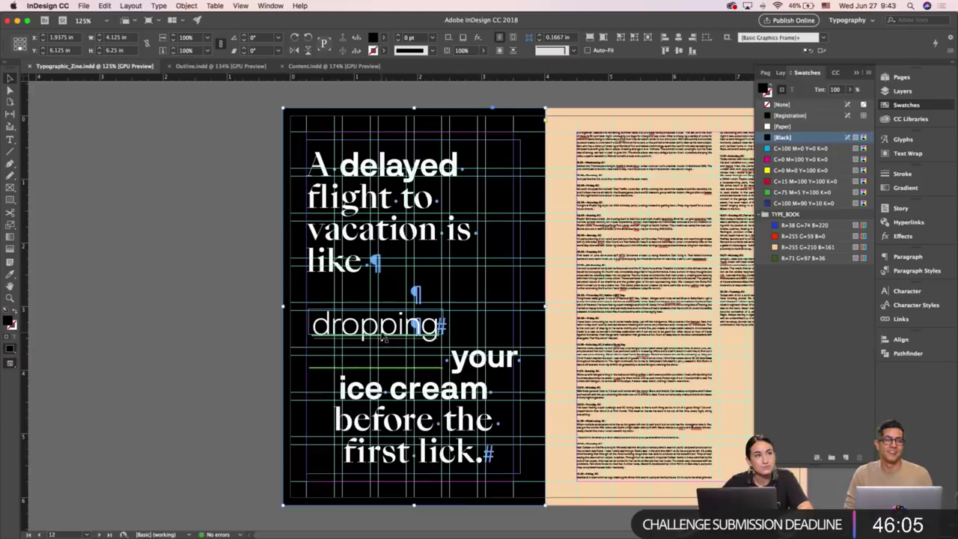
drag(440, 350, 306, 335)
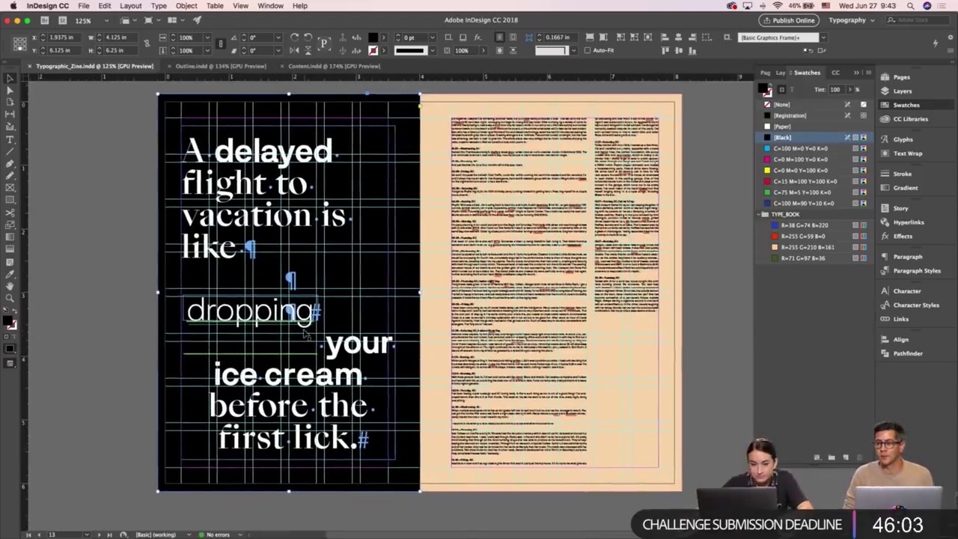
click(298, 155)
key(w)
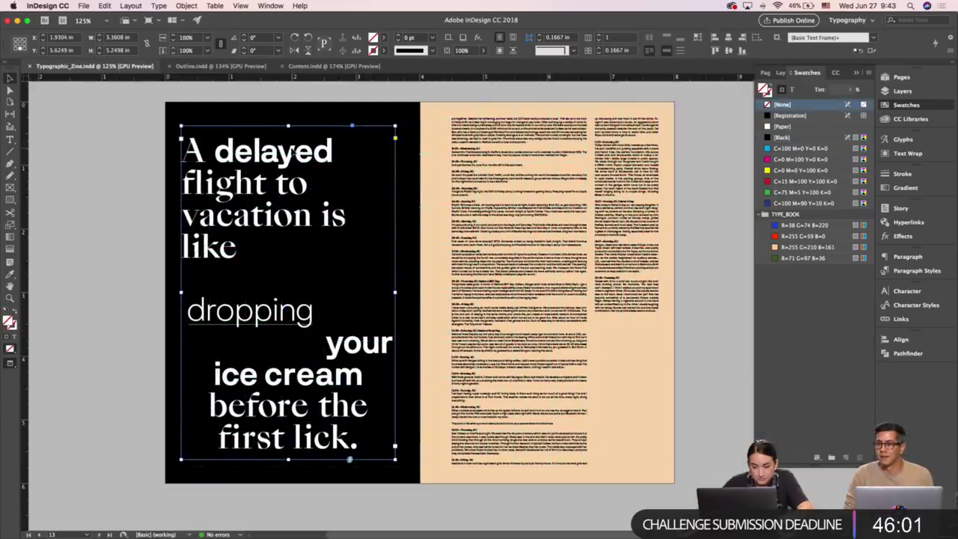
key(w)
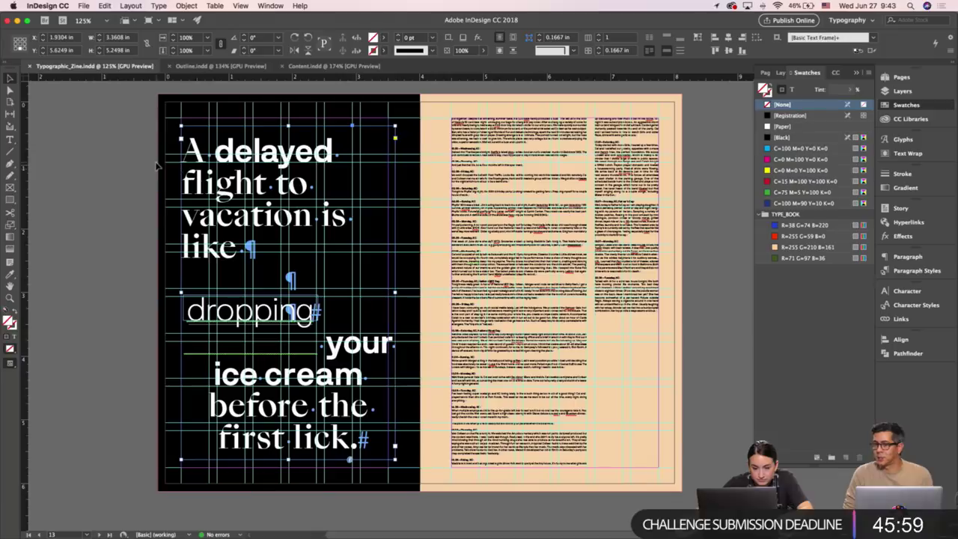
key(w)
click(128, 183)
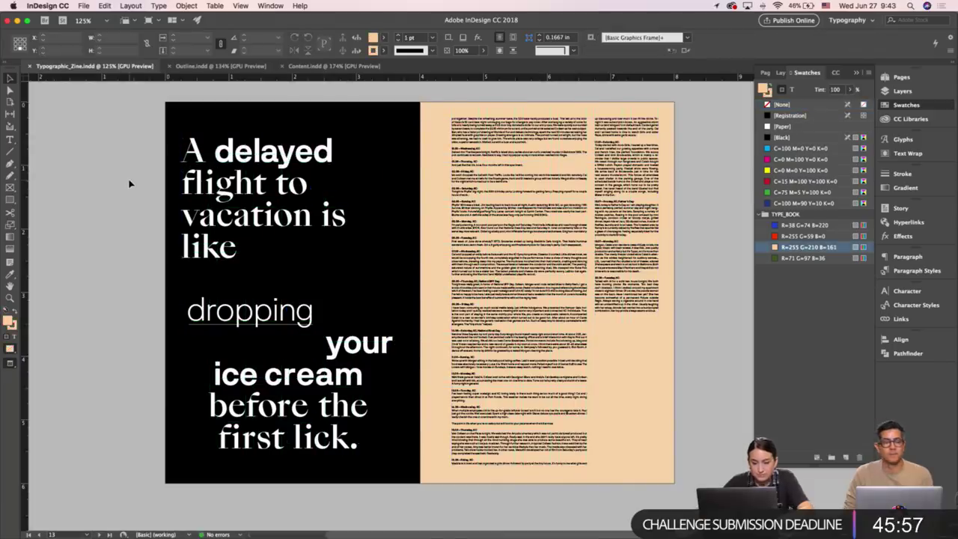
Turn on Optical Margin Alignment at 36 pt for the story containing "ice cream before the first lick.".
double_click(350, 438)
drag(361, 442, 212, 372)
click(902, 207)
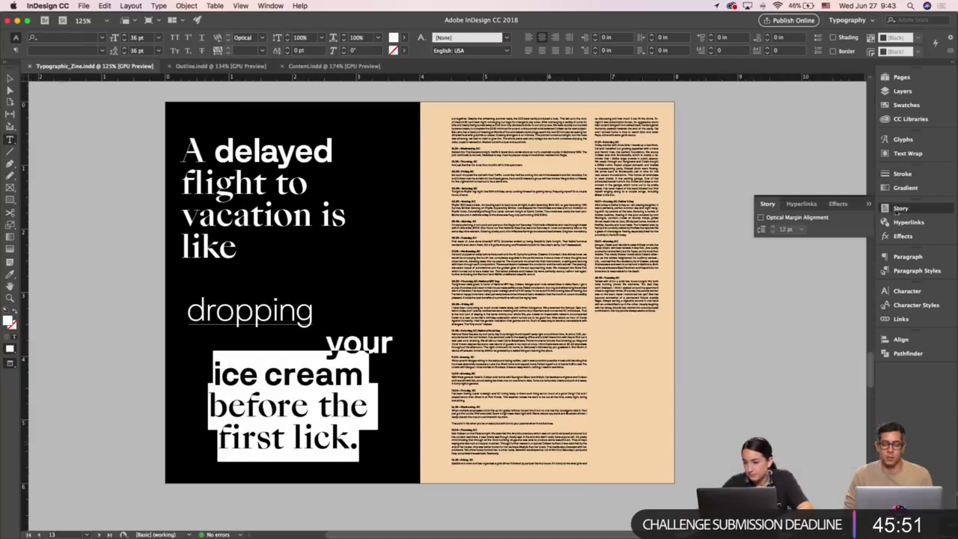
click(760, 218)
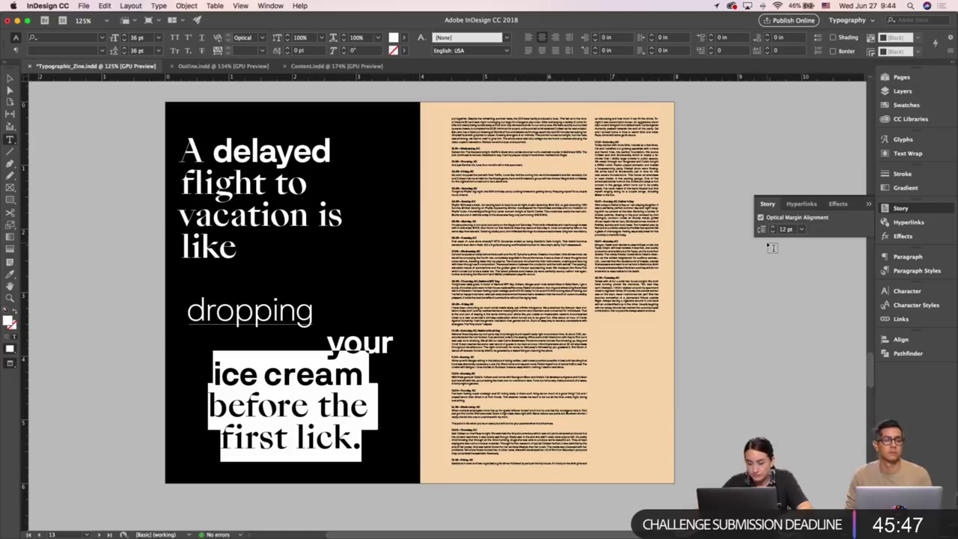
click(803, 229)
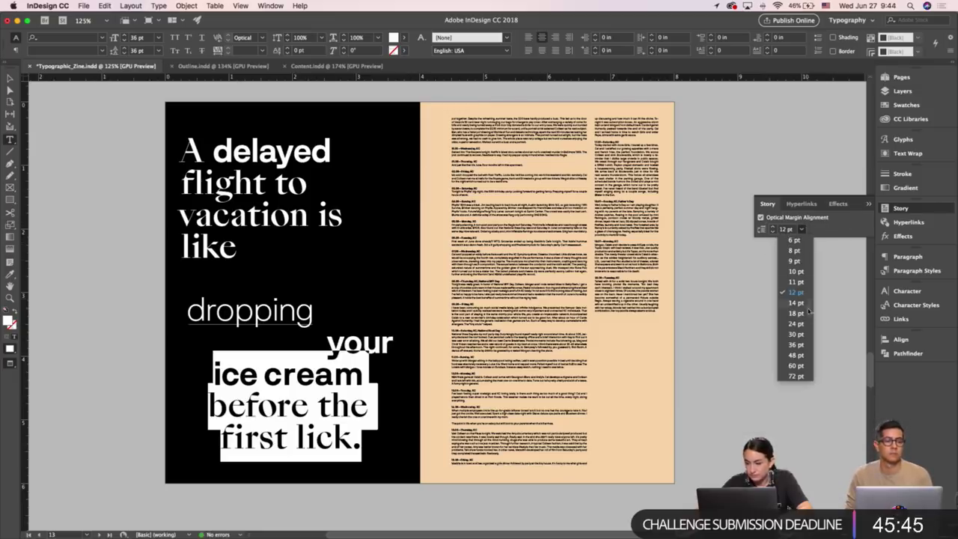
click(796, 345)
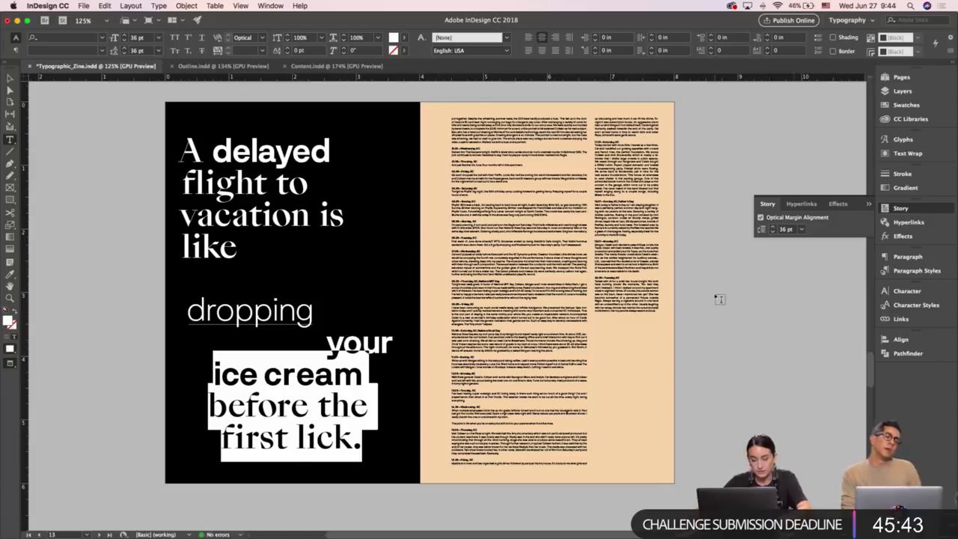
key(Escape)
click(706, 204)
Examine the left edge of the large lettering on the black page with guides and frame edges shown and hidden.
key(w)
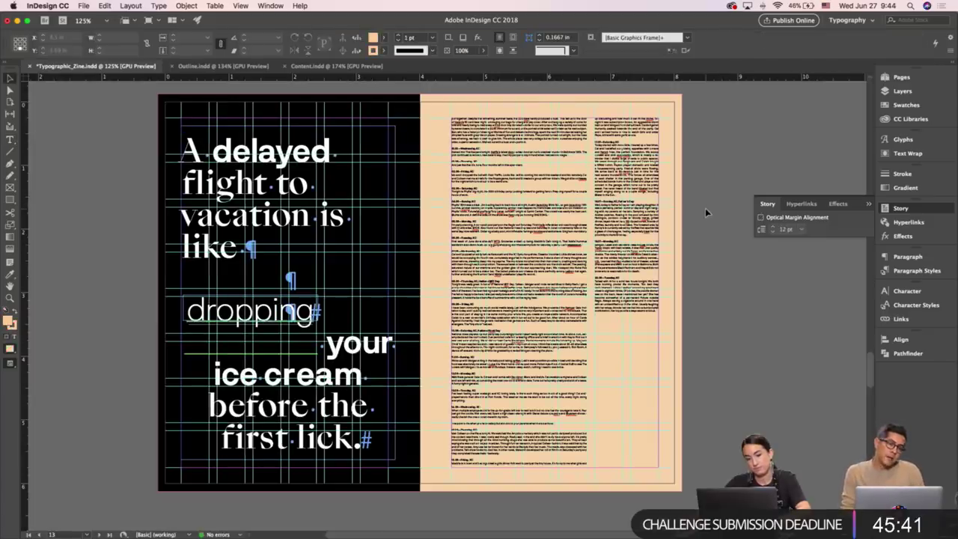
key(w)
scroll(691, 223, left, 1)
key(w)
click(220, 206)
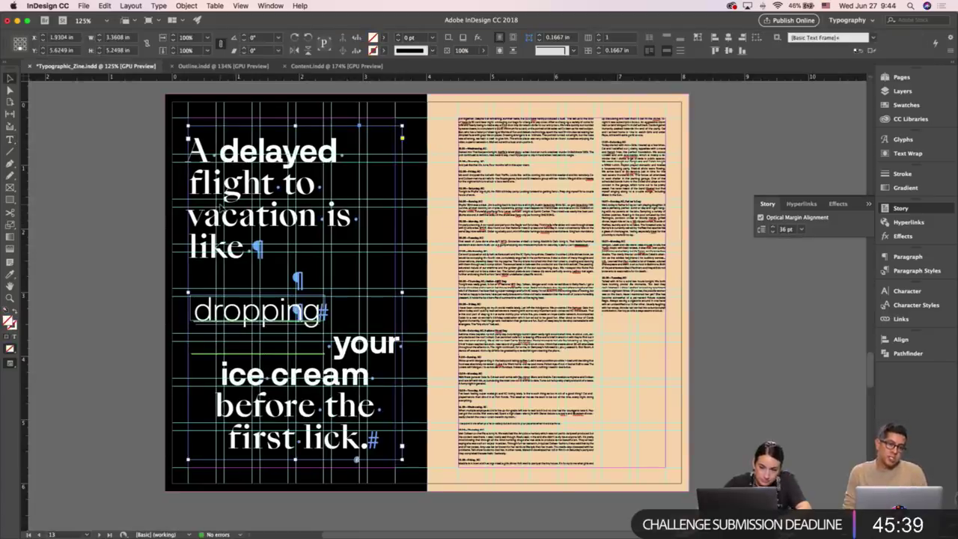
click(104, 214)
key(w)
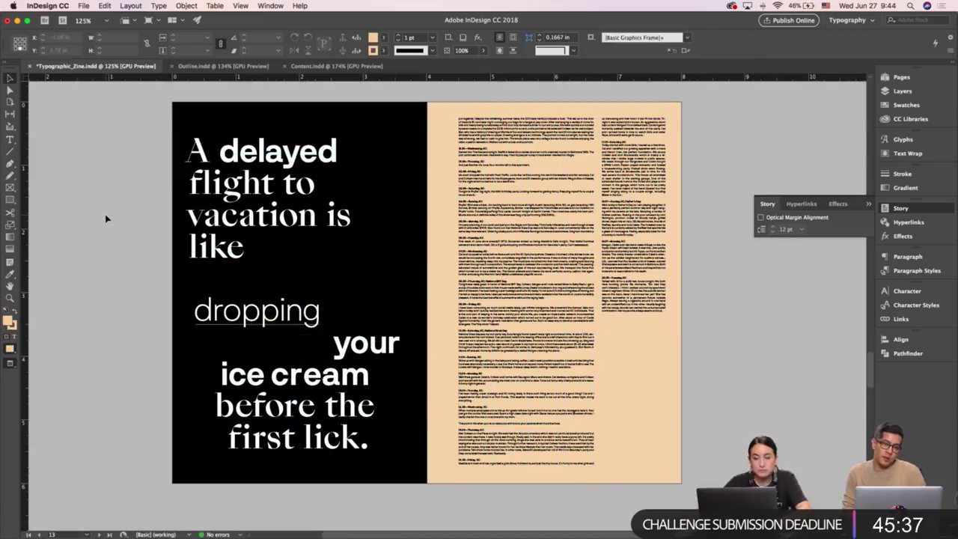
scroll(106, 218, left, 1)
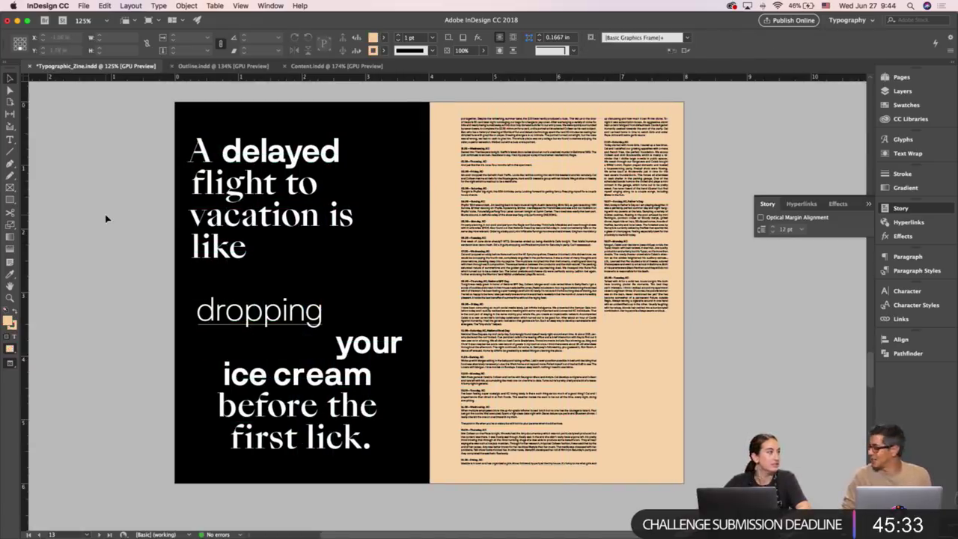
scroll(106, 218, left, 1)
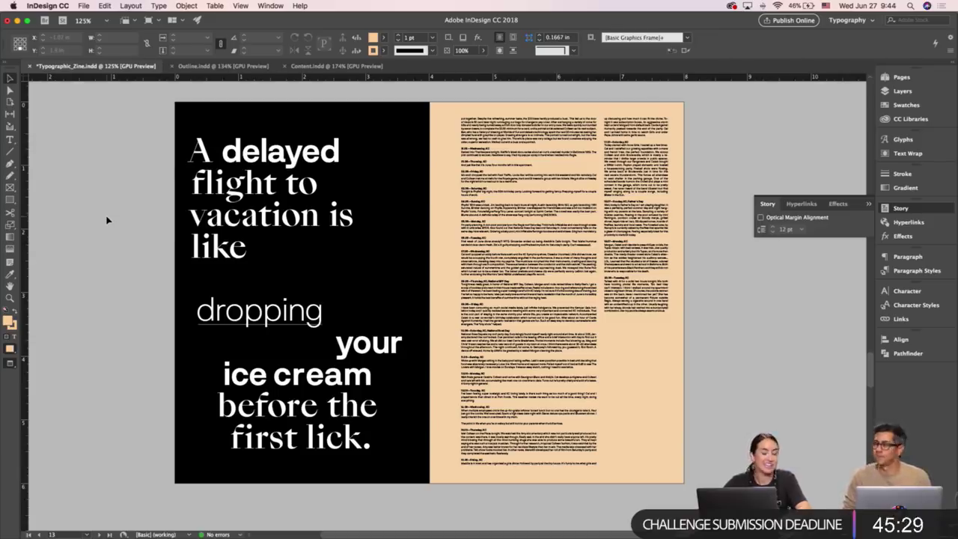
Compare the lettering from "your" to "first lick." with Optical Margin Alignment off and on, leaving it on at 36 pt.
key(w)
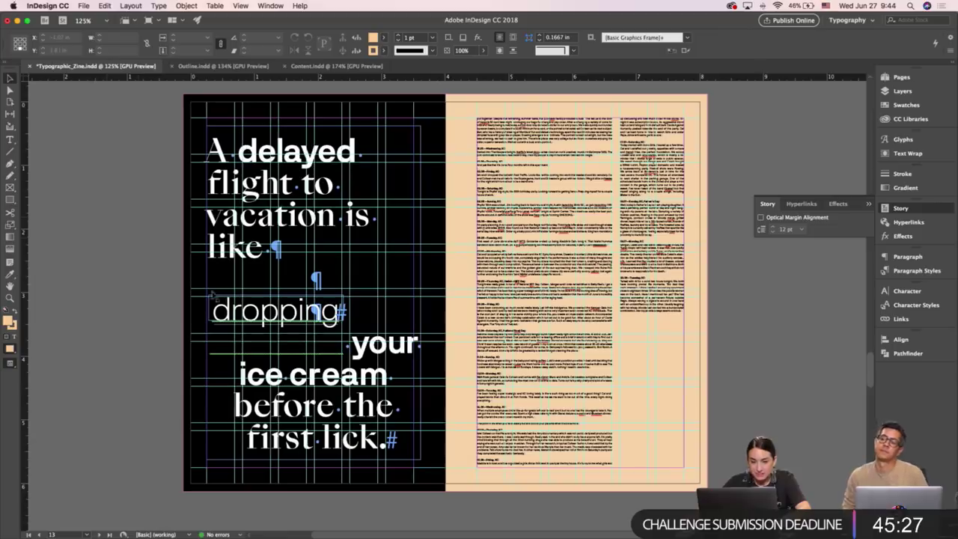
double_click(356, 412)
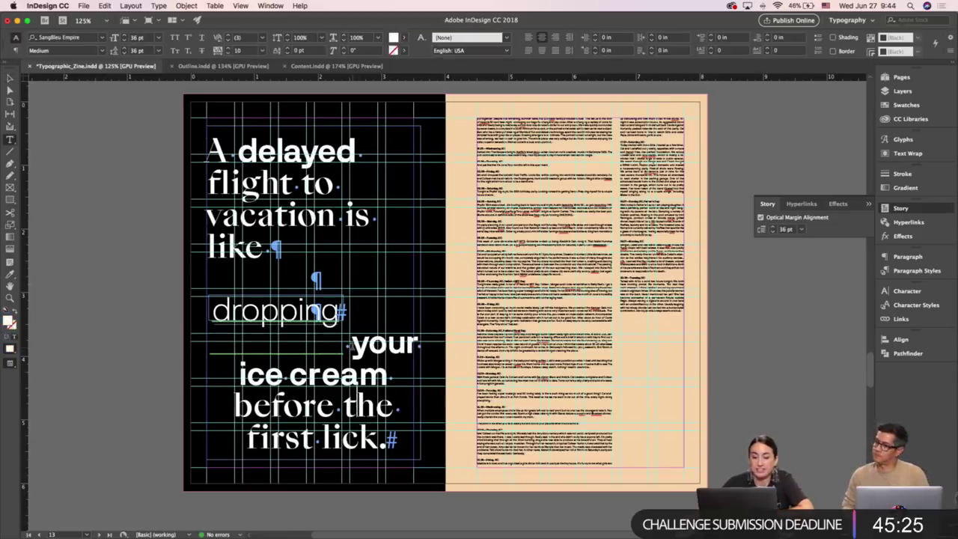
drag(352, 342, 391, 464)
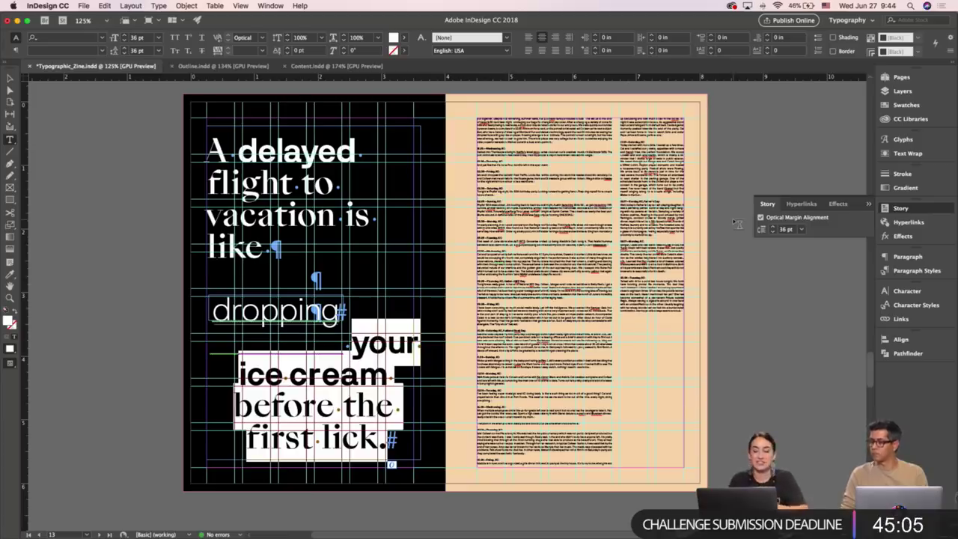
scroll(809, 241, down, 3)
scroll(809, 241, right, 3)
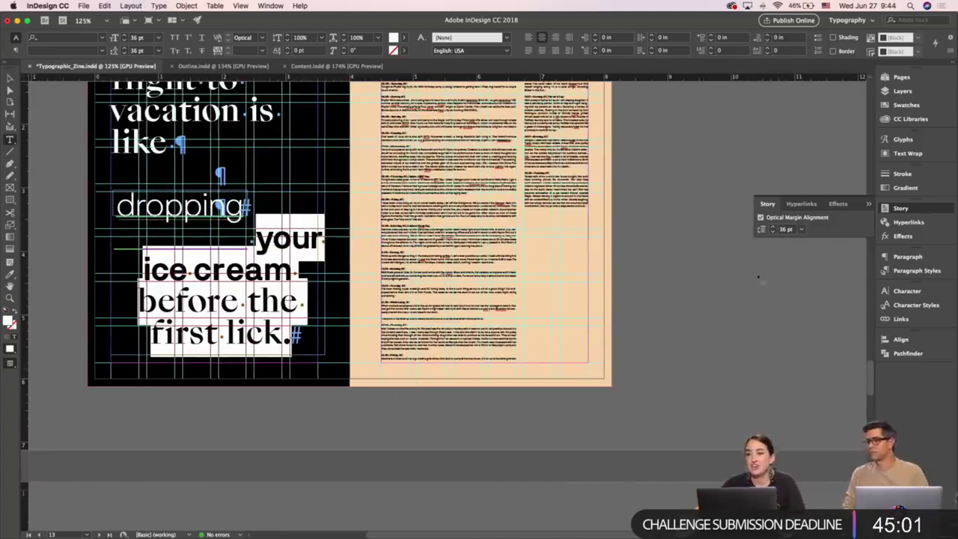
click(761, 218)
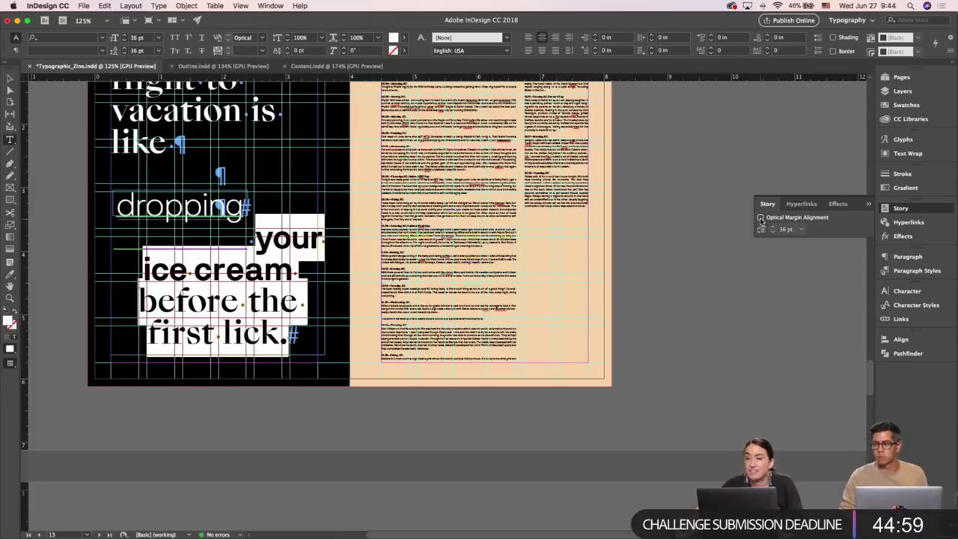
click(761, 218)
click(760, 218)
click(761, 218)
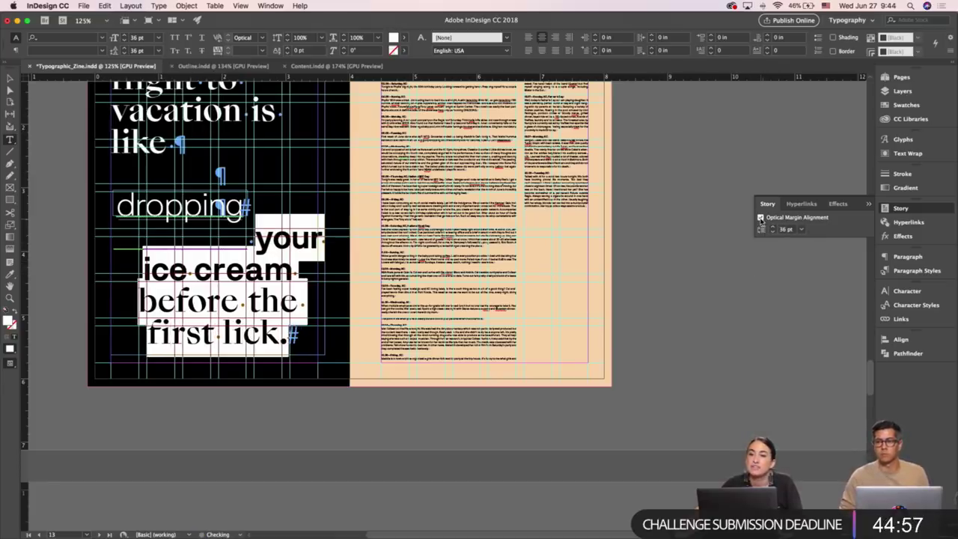
click(761, 217)
click(761, 218)
click(761, 218)
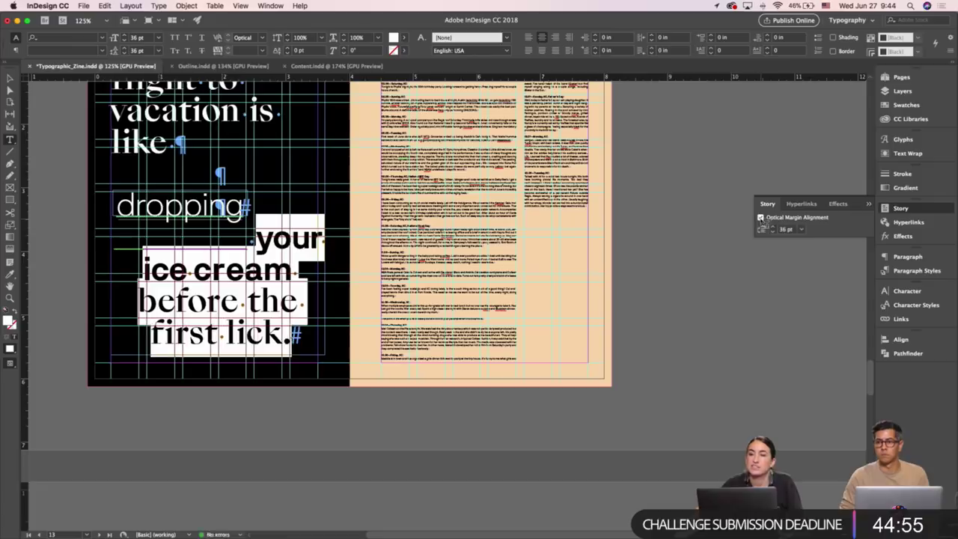
click(760, 218)
click(760, 218)
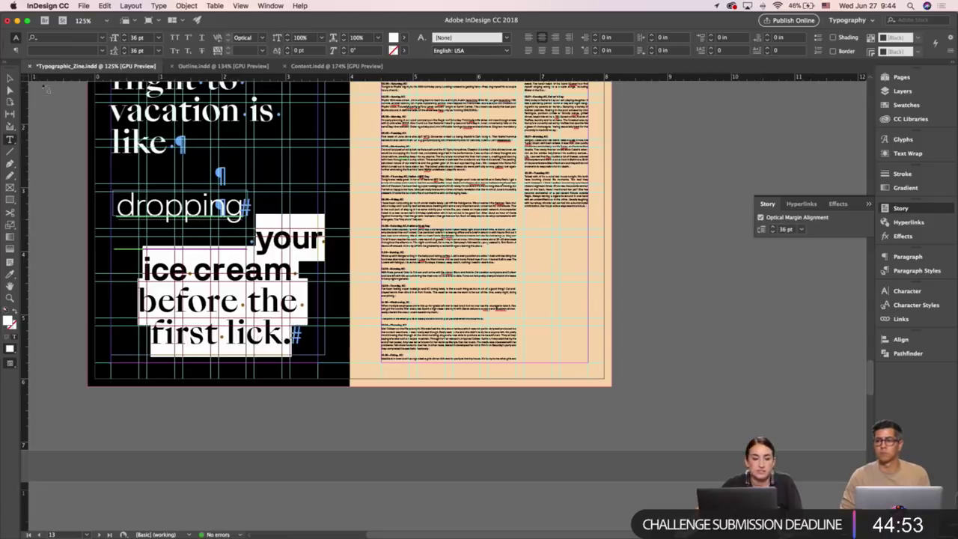
Deselect the text and examine the whole spread's lettering alignment with guides shown and hidden.
click(9, 78)
click(63, 153)
scroll(63, 153, left, 1)
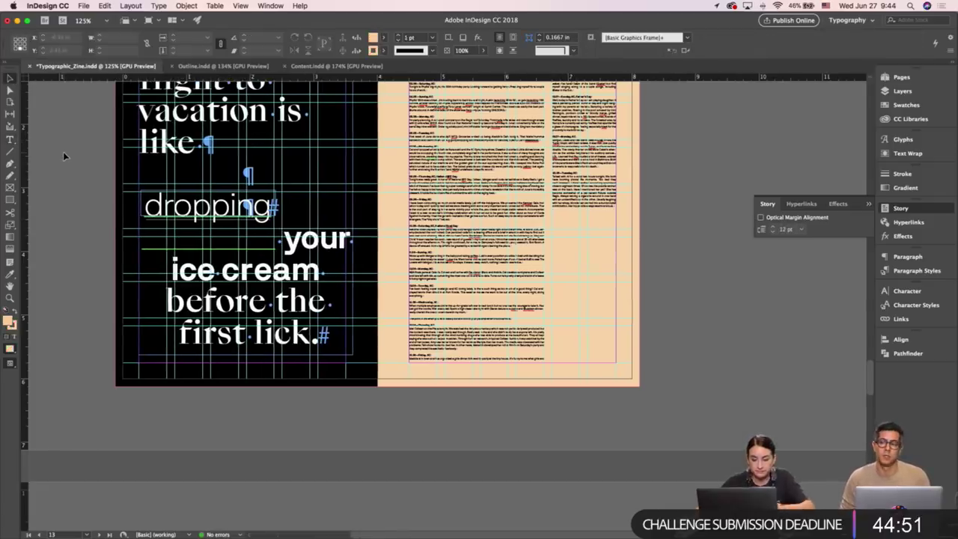
scroll(63, 151, up, 5)
scroll(63, 151, left, 2)
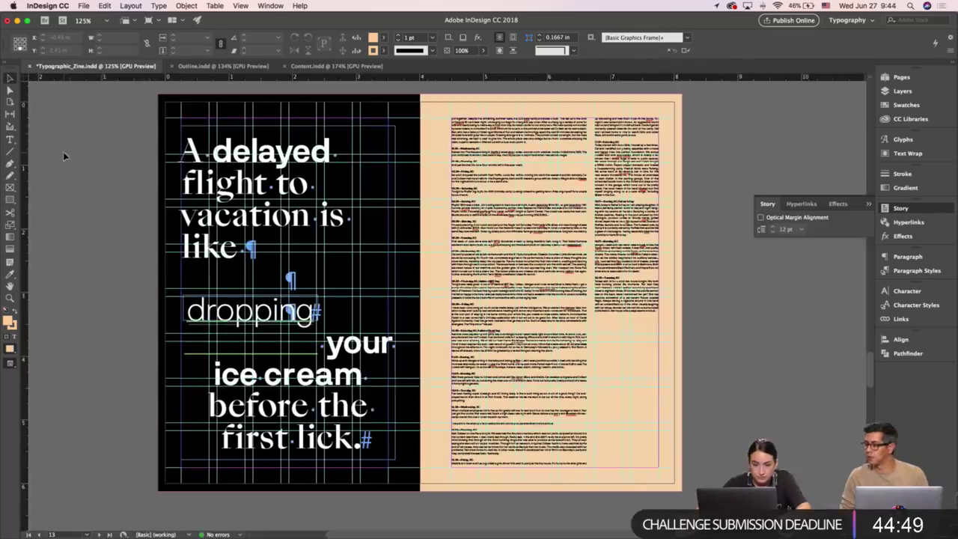
key(w)
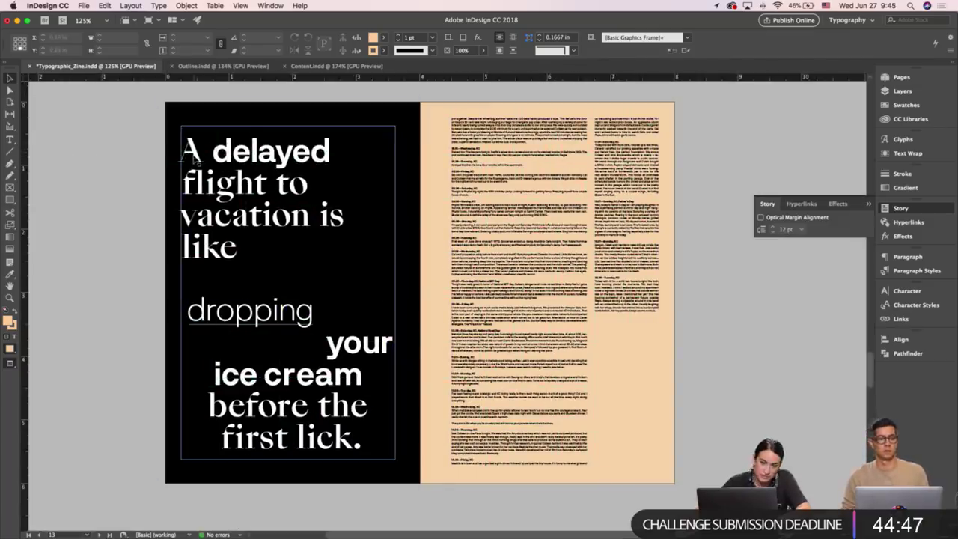
key(w)
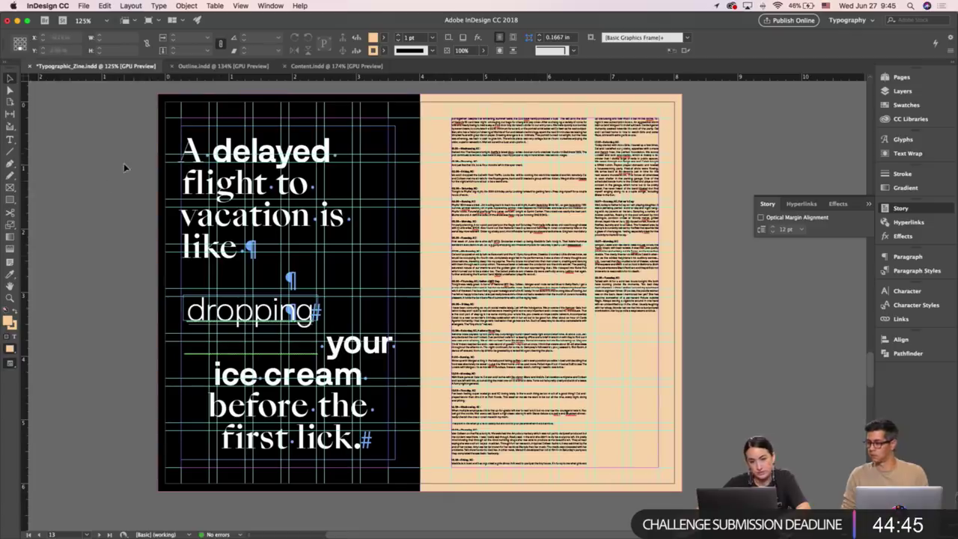
key(w)
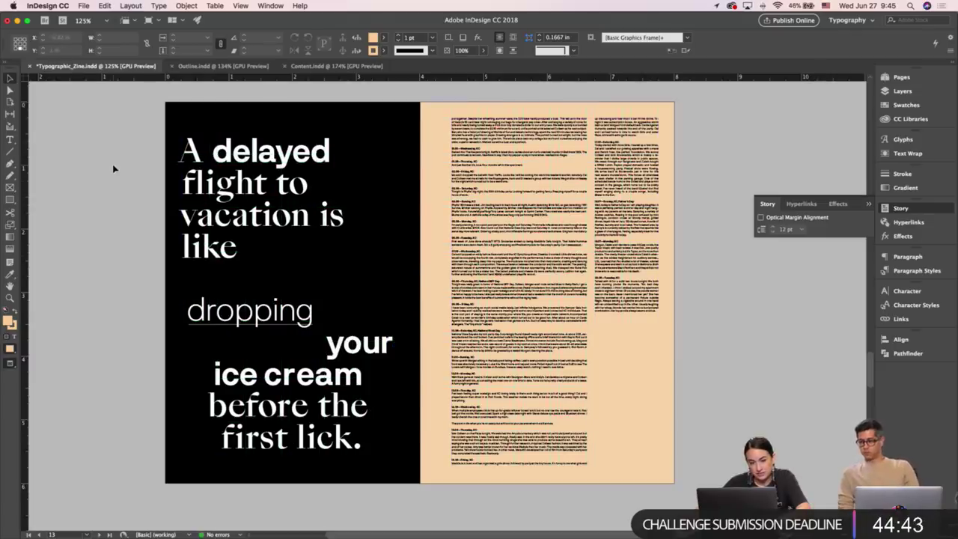
Adjust the kerning at the start of the line "A delayed" to -200 to shift the line's horizontal alignment.
double_click(185, 152)
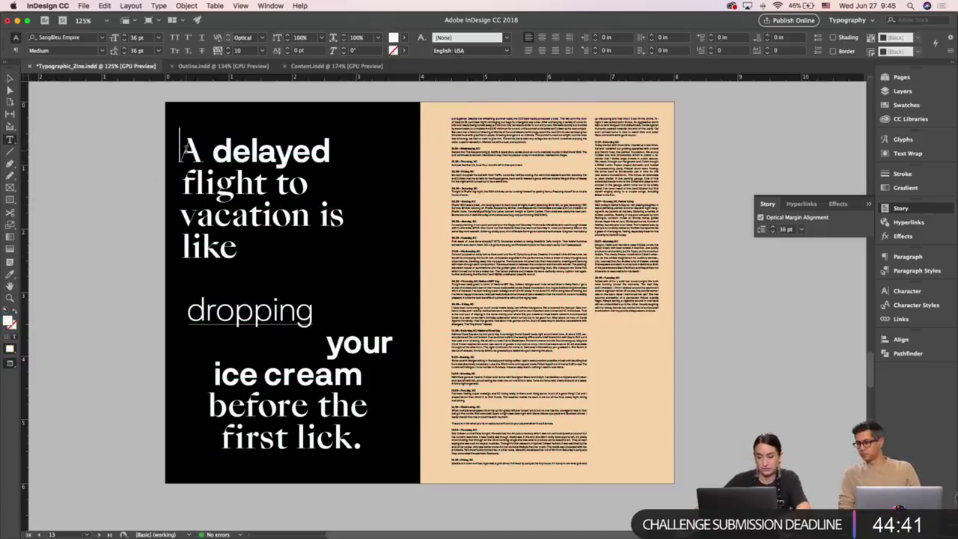
key(alt+Left)
key(alt+Left)
key(alt+Left)
key(alt+Left)
key(alt+Left)
key(alt+Left)
key(alt+Left)
key(alt+Left)
key(alt+Left)
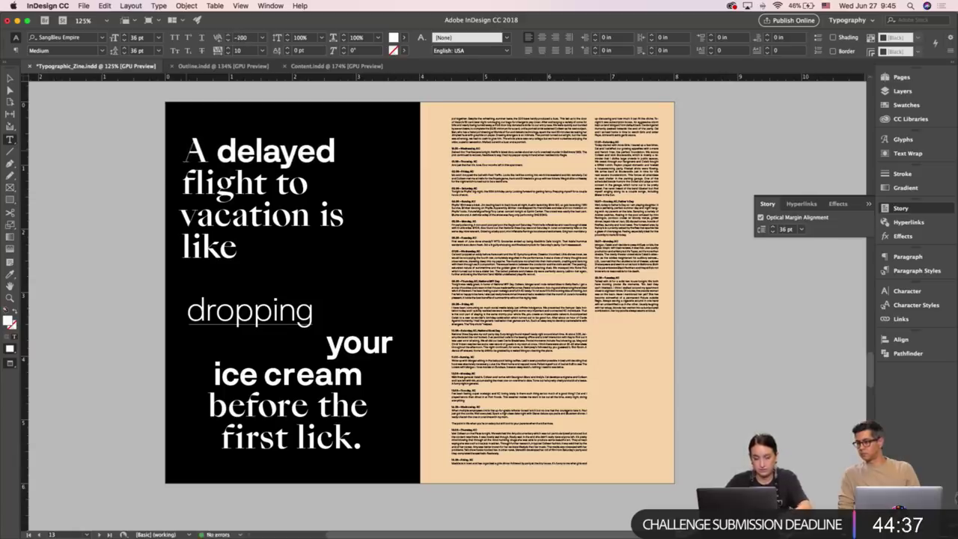
key(Escape)
click(120, 182)
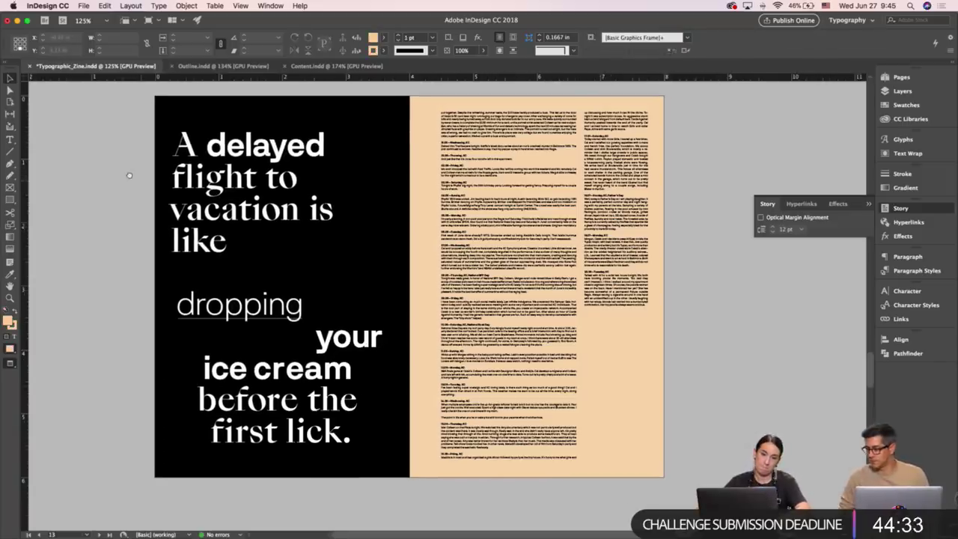
Check the opening line's alignment against the guides and in preview, and save the zine document.
key(w)
scroll(135, 194, left, 3)
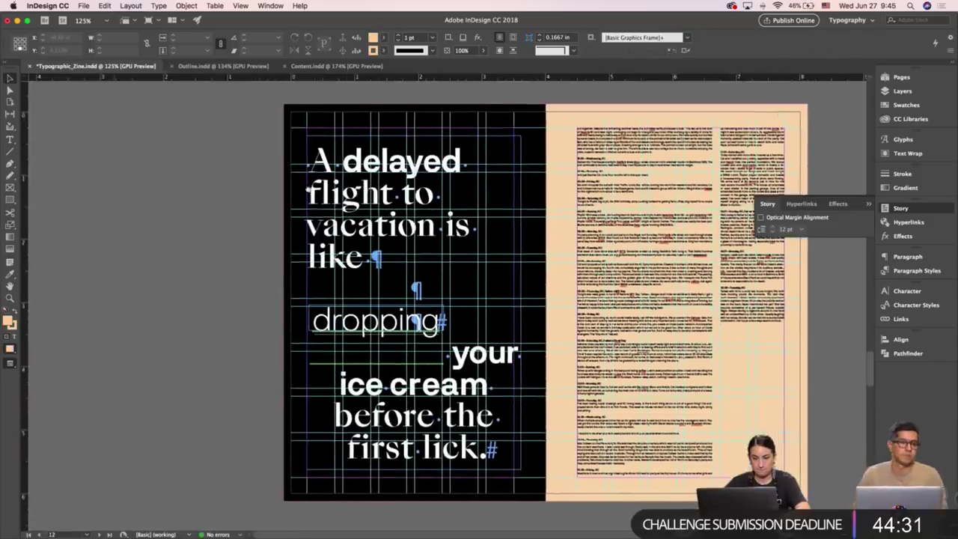
scroll(133, 192, right, 3)
key(w)
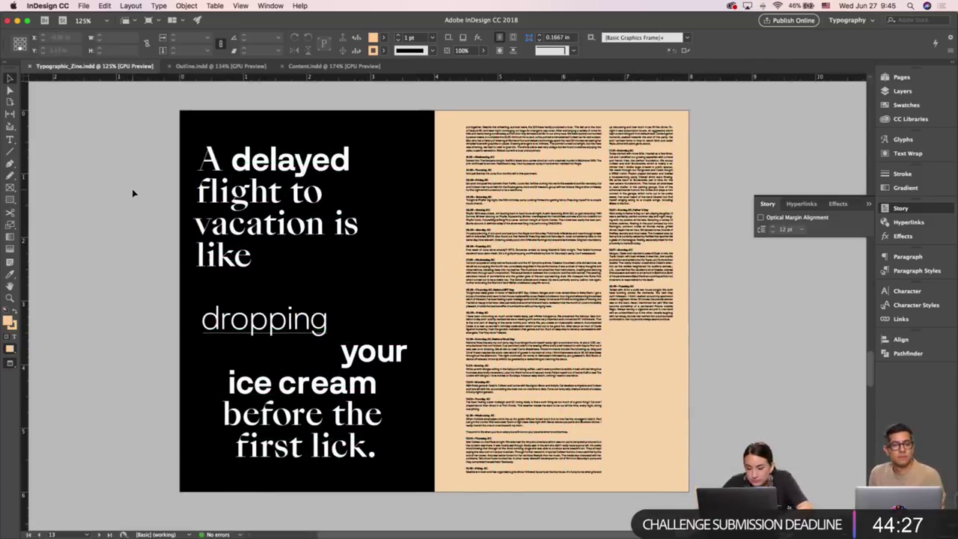
Examine the peach page's empty area and outer margin below the second text column up close with guides shown.
key(w)
scroll(702, 340, right, 2)
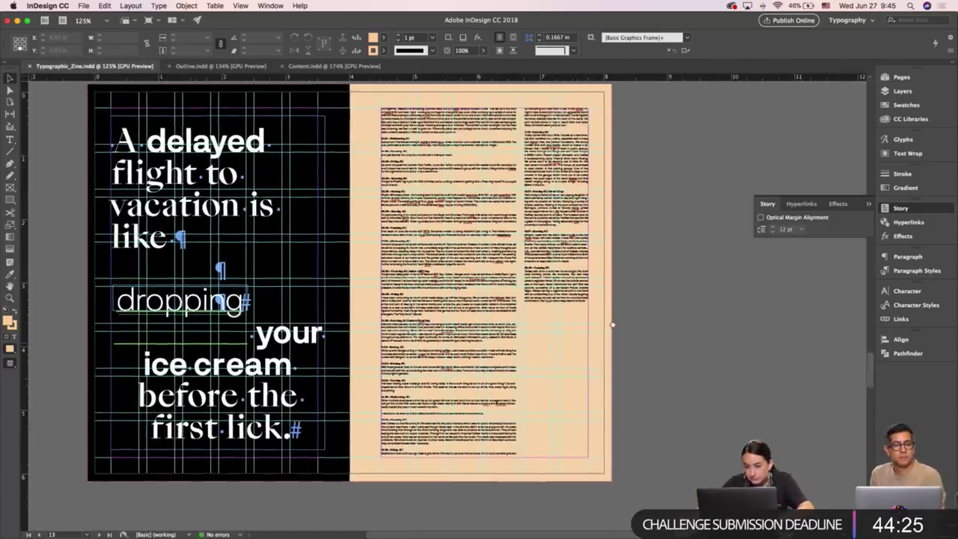
key(z)
drag(559, 308, 658, 295)
scroll(658, 294, up, 5)
scroll(599, 292, up, 2)
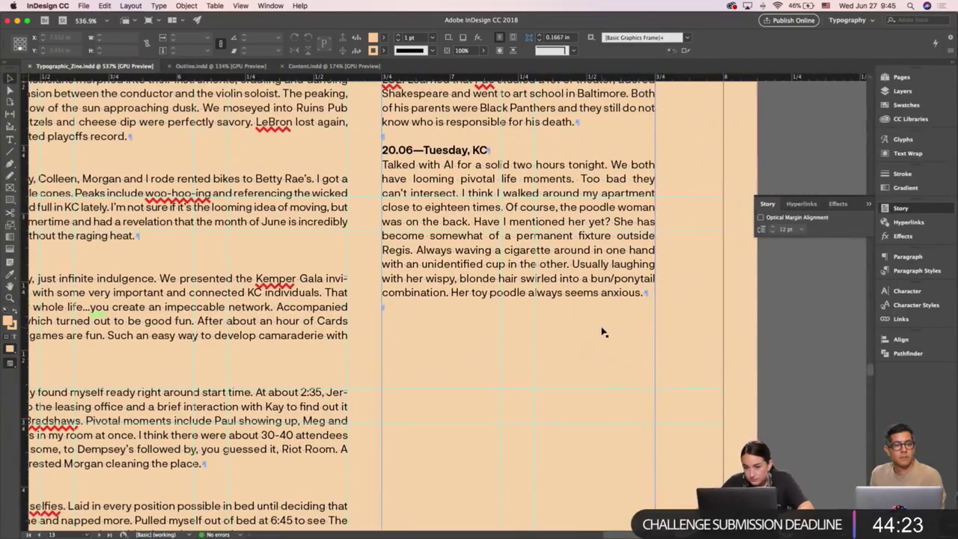
scroll(567, 285, down, 5)
scroll(568, 285, right, 5)
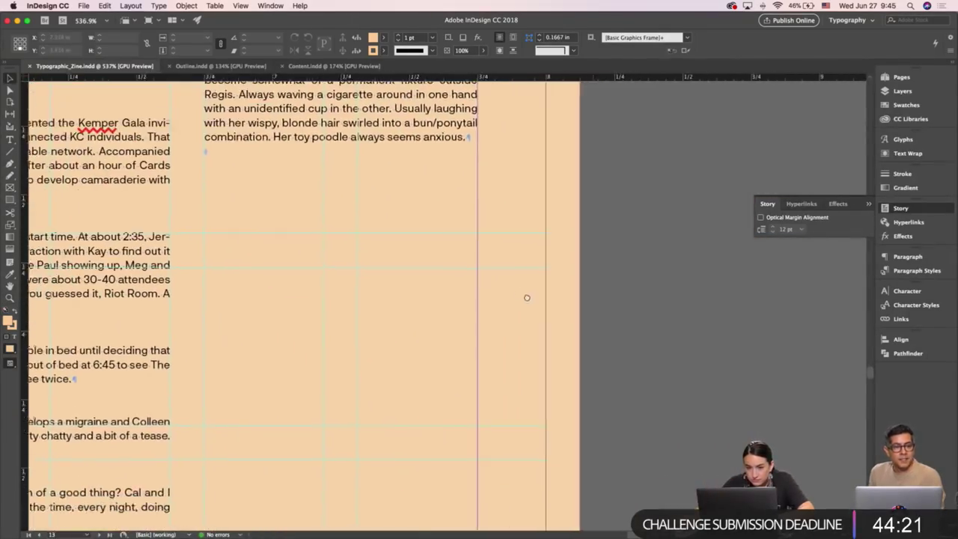
drag(503, 311, 488, 287)
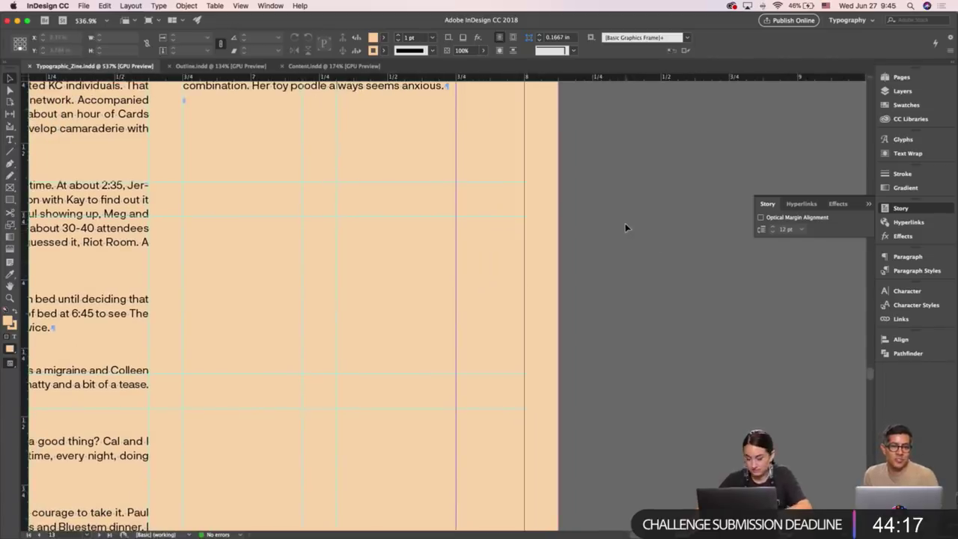
Draw a short horizontal line about 0.112 in long on the pasteboard beside the peach page and return to 125% zoom.
key(backslash)
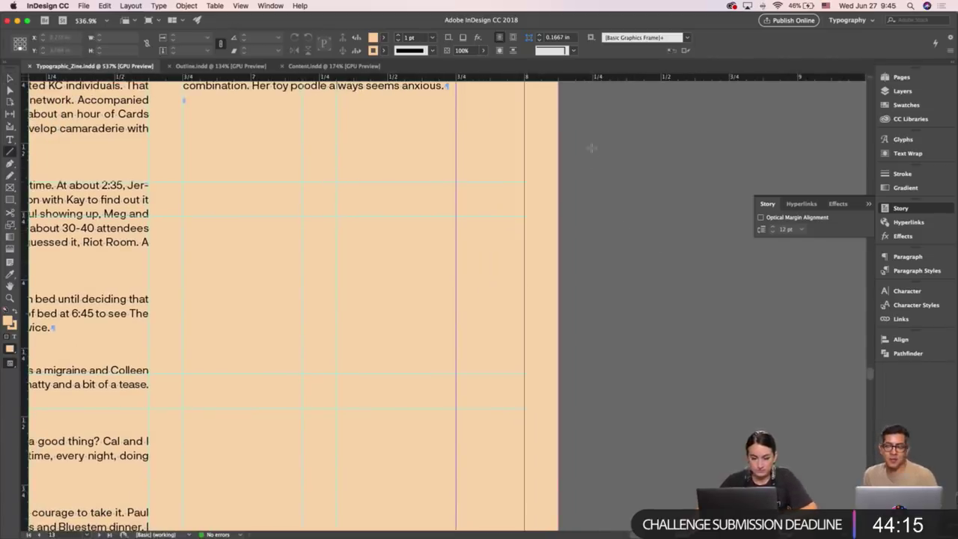
drag(591, 143, 624, 142)
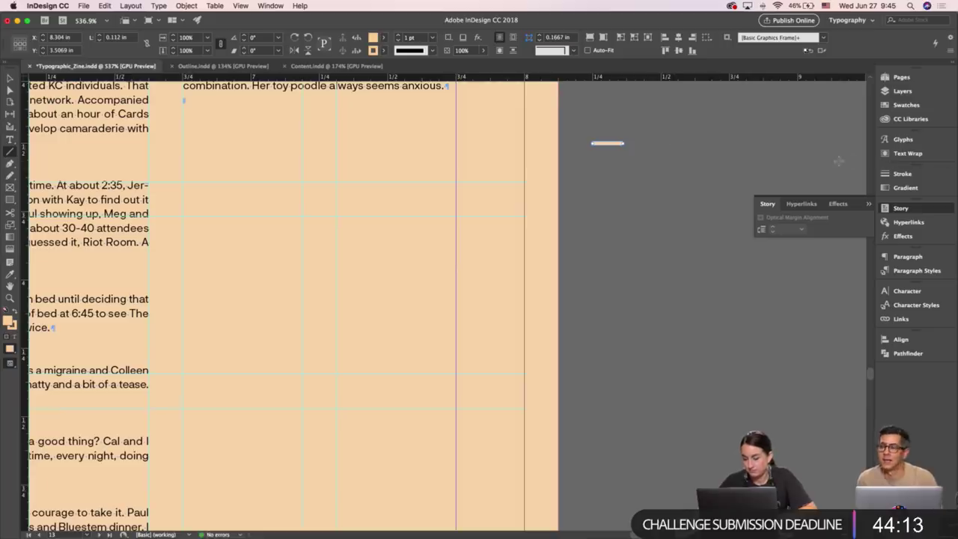
key(super+minus)
key(super+minus)
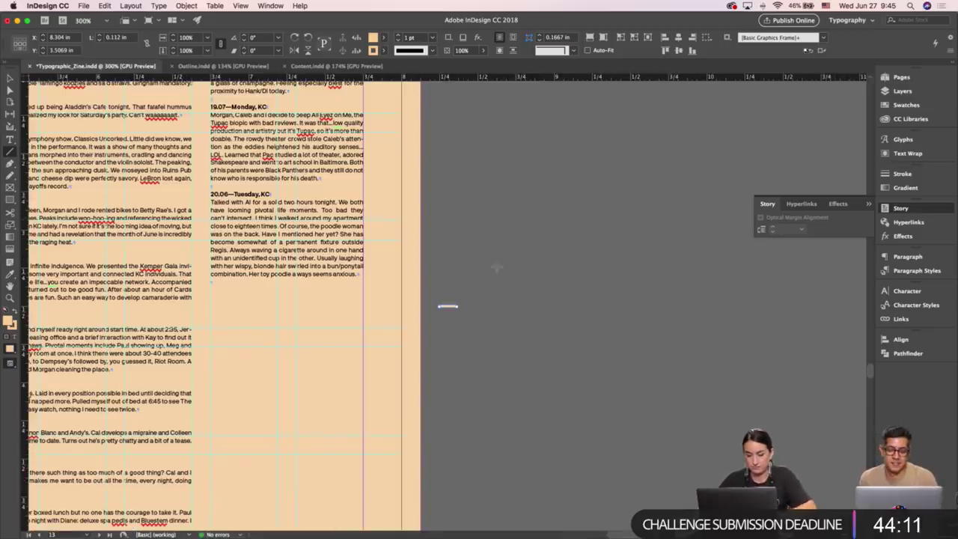
key(super+minus)
key(super+minus)
key(super+minus)
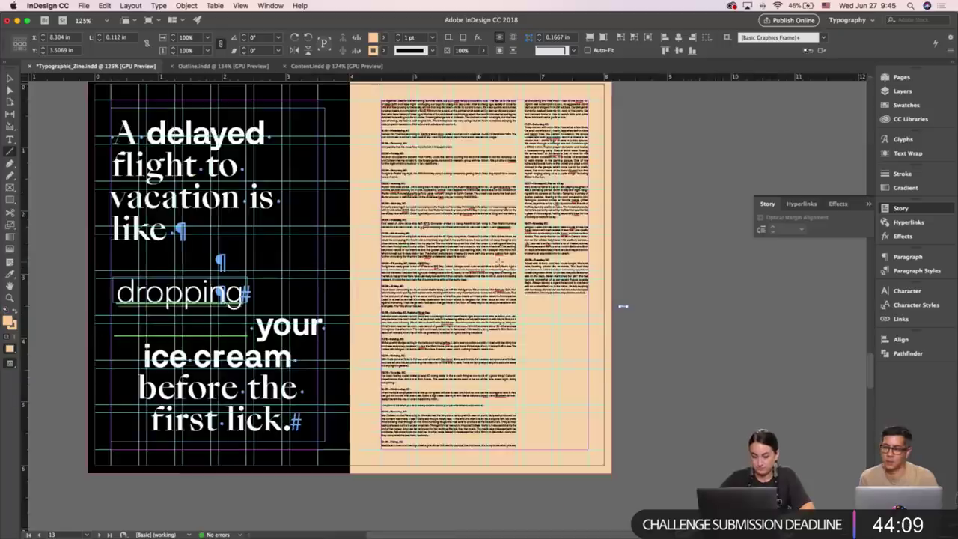
Recolour the short line beside the peach page with no fill and a [Black] stroke.
key(v)
click(702, 283)
scroll(687, 291, down, 1)
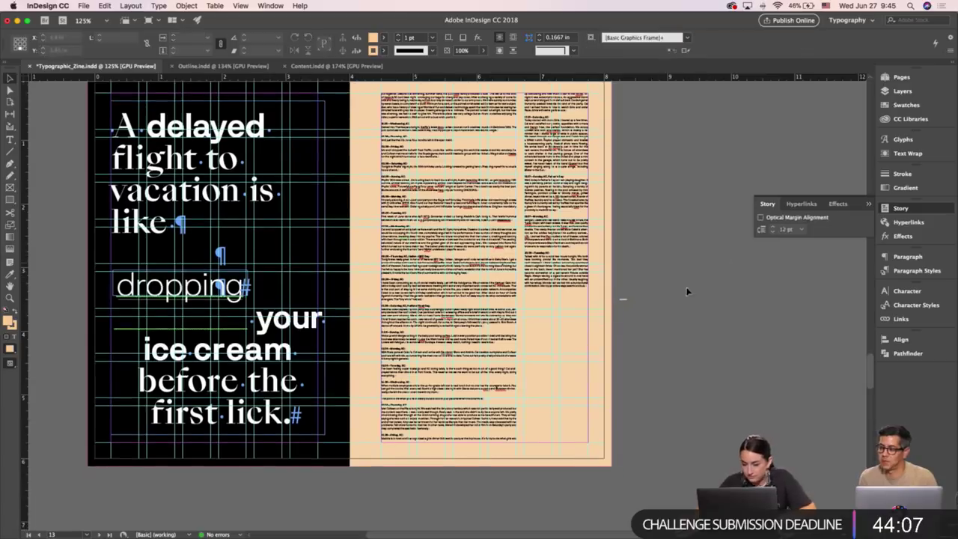
click(621, 297)
click(906, 105)
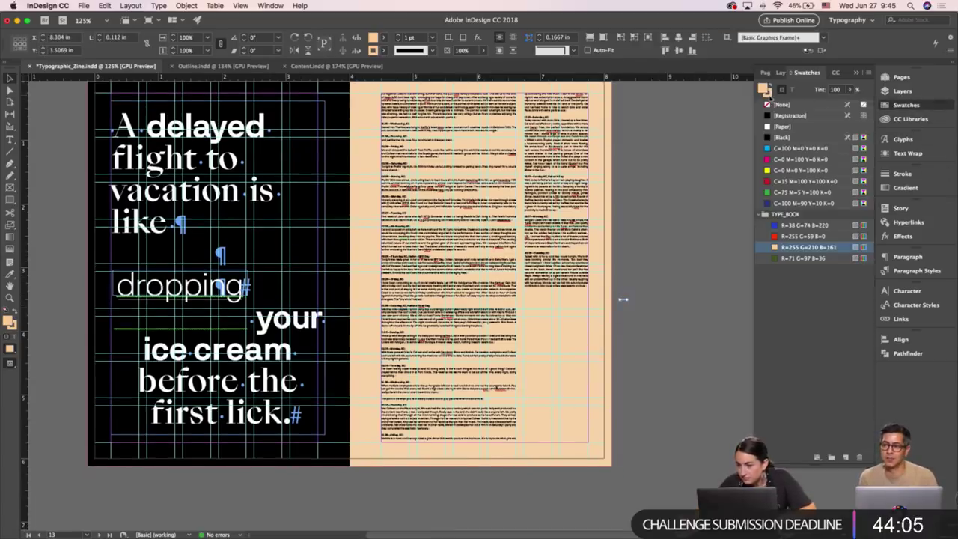
click(780, 104)
key(x)
click(783, 137)
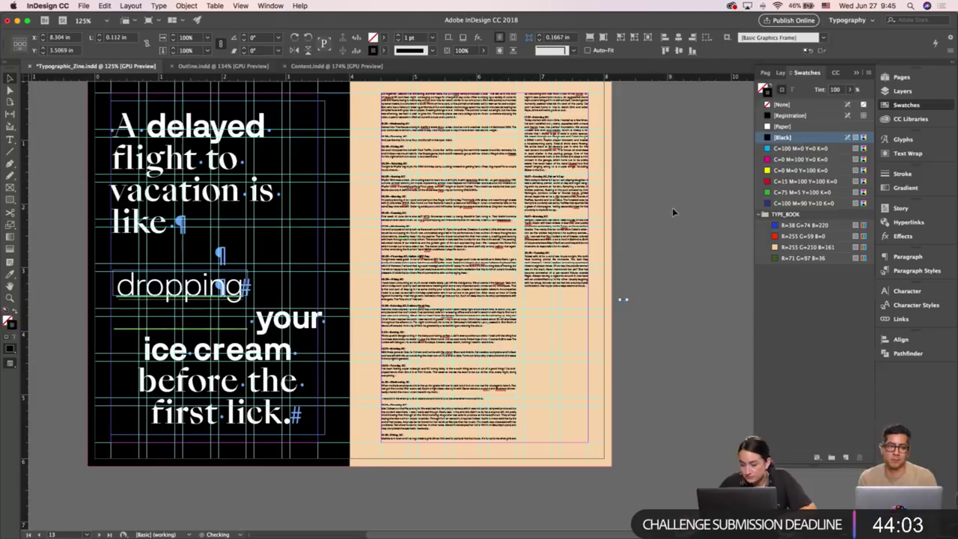
Move the short black line to just below the end of the second text column and check it in preview.
click(625, 325)
drag(627, 304, 589, 298)
click(654, 288)
key(w)
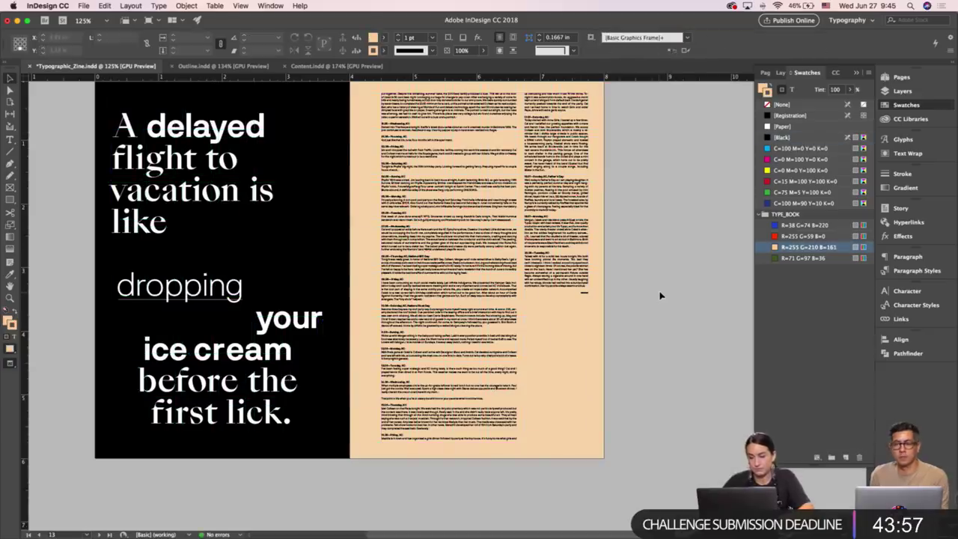
scroll(660, 297, up, 2)
scroll(660, 297, left, 2)
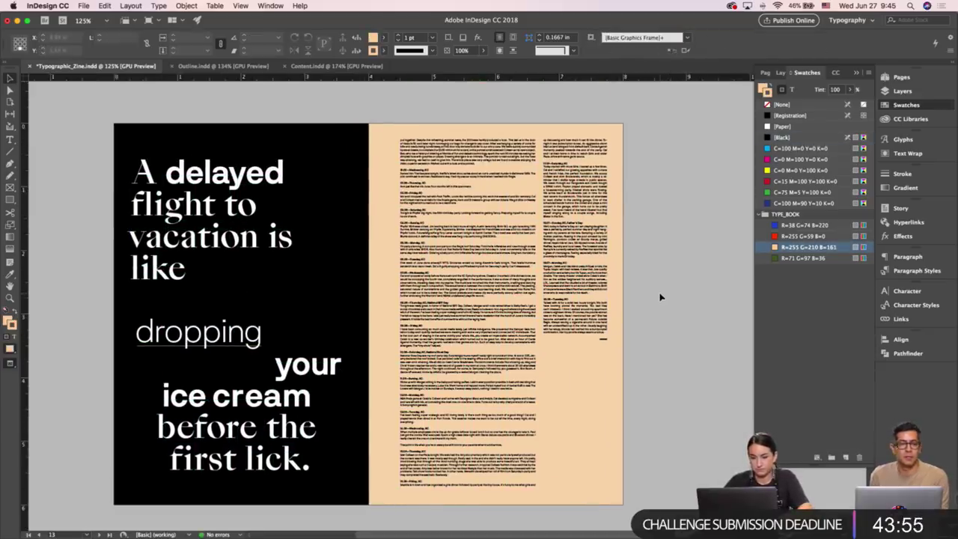
Shorten the height of the 27.04 date's text frame on the "We take the scenic route" page.
scroll(660, 298, down, 15)
key(w)
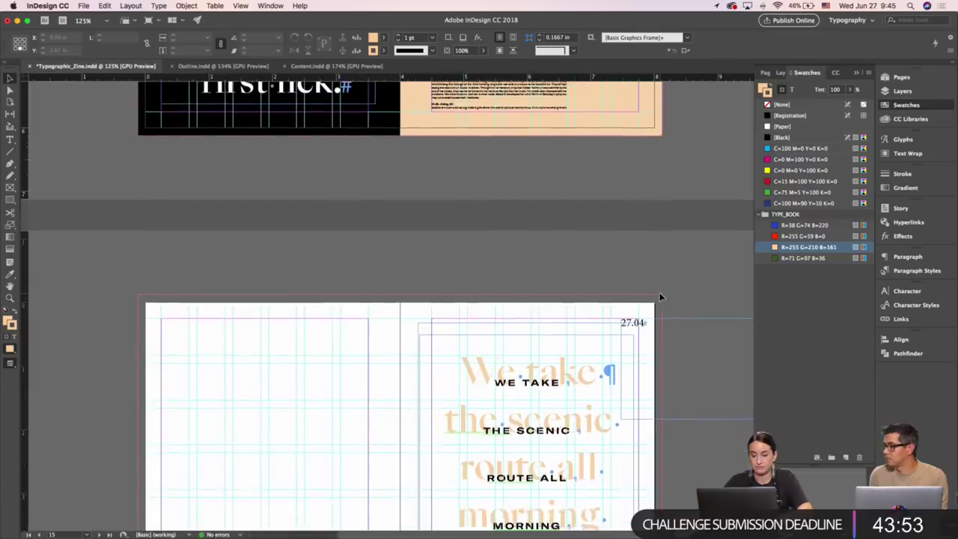
scroll(513, 303, down, 2)
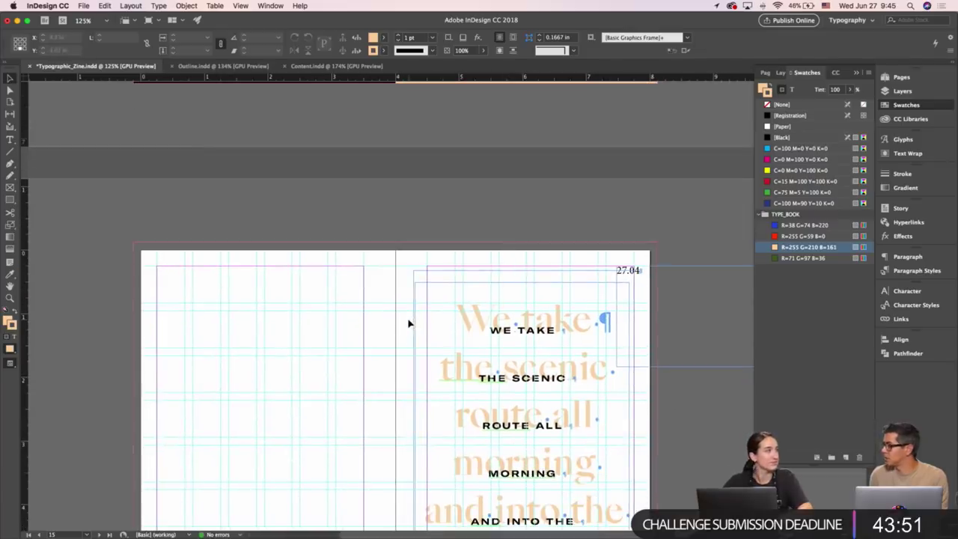
scroll(315, 362, down, 5)
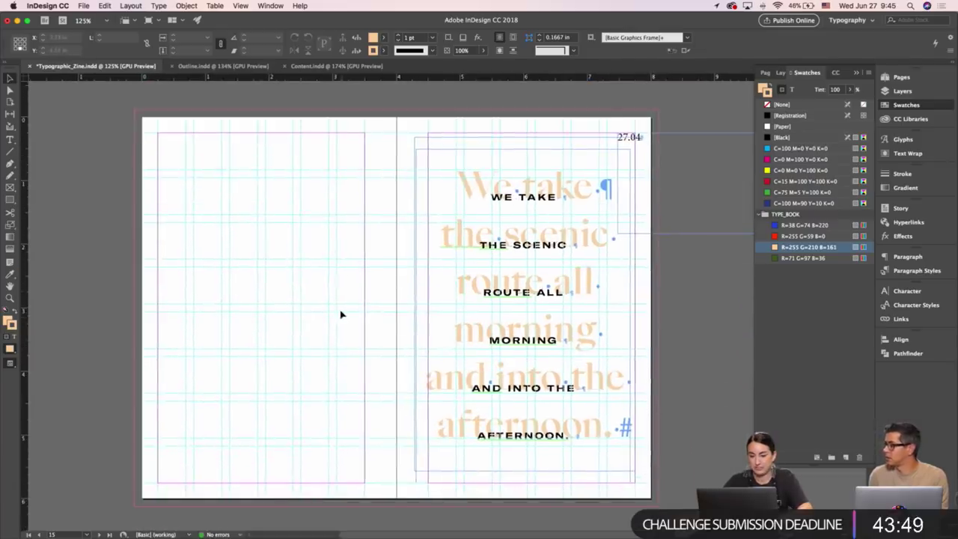
drag(365, 207, 497, 318)
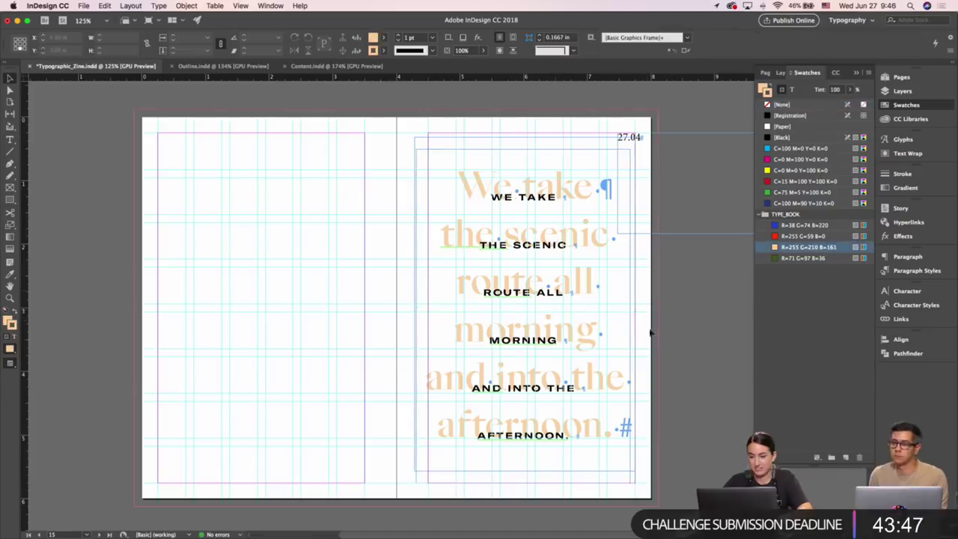
drag(677, 286, 629, 316)
click(678, 254)
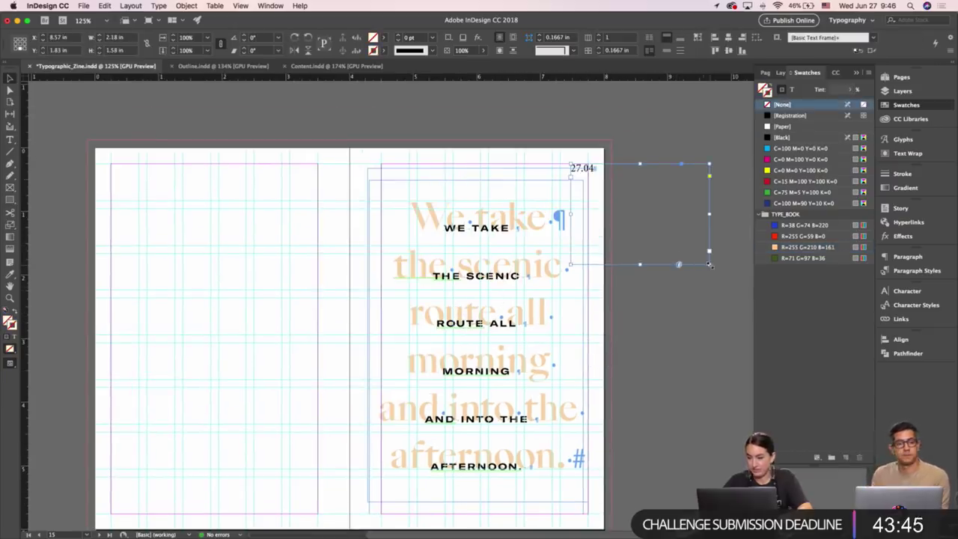
drag(709, 264, 714, 194)
double_click(620, 180)
key(super+a)
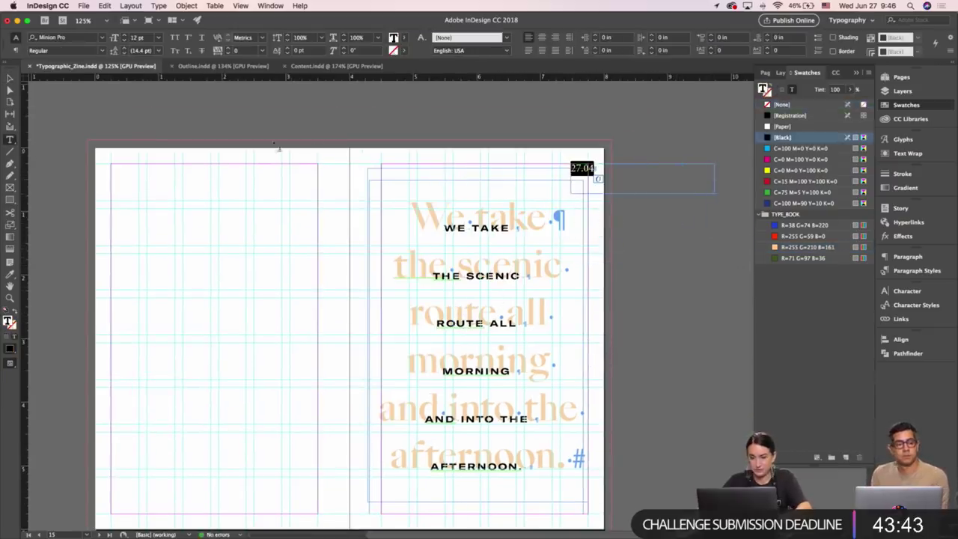
key(Escape)
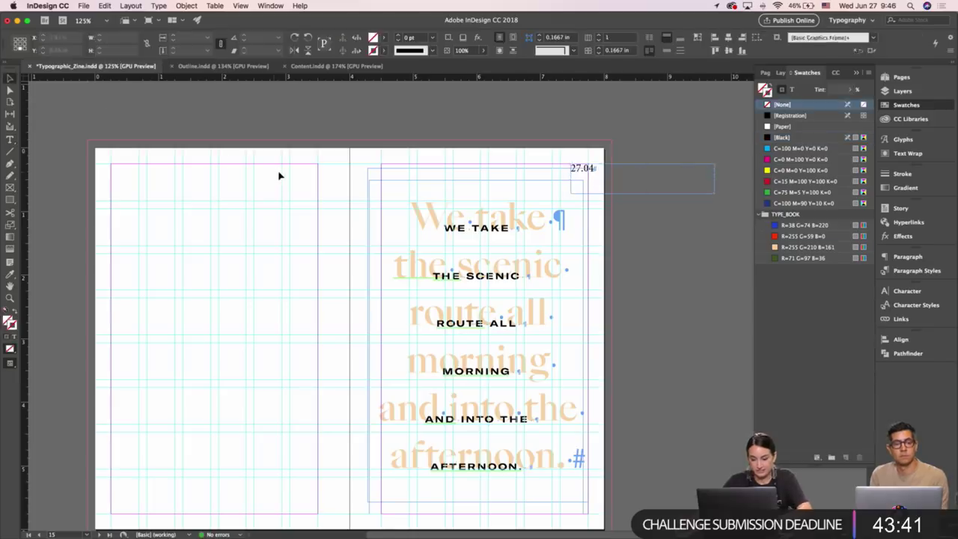
Review the "We take the scenic route" page in preview, plus the APR MAY JUN spread and its pasteboard notes.
key(w)
scroll(278, 176, left, 2)
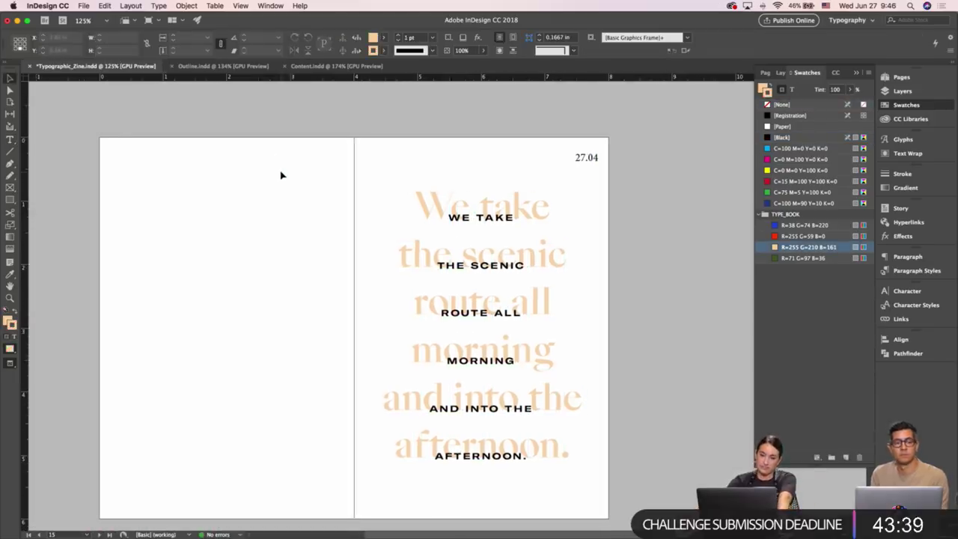
key(w)
scroll(281, 175, up, 3)
scroll(281, 174, up, 20)
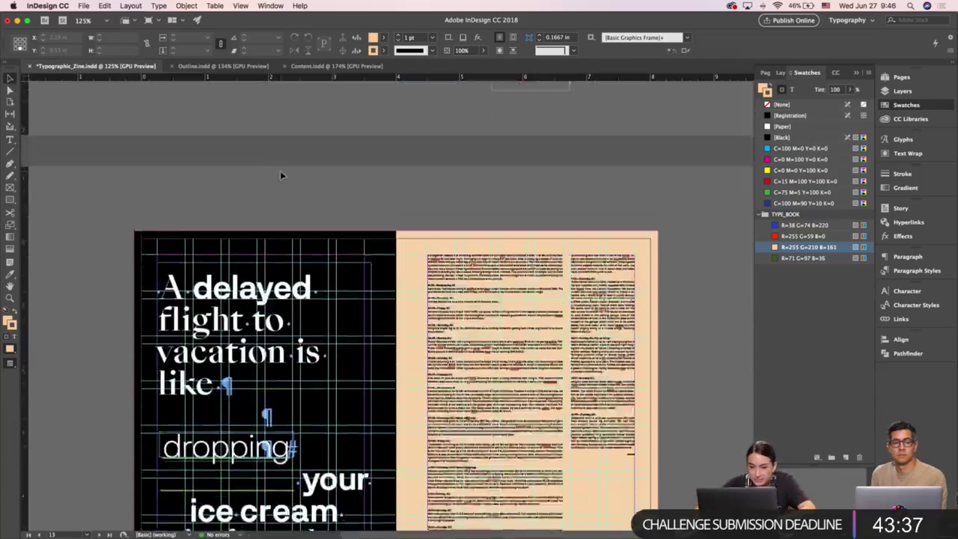
scroll(281, 173, left, 3)
key(w)
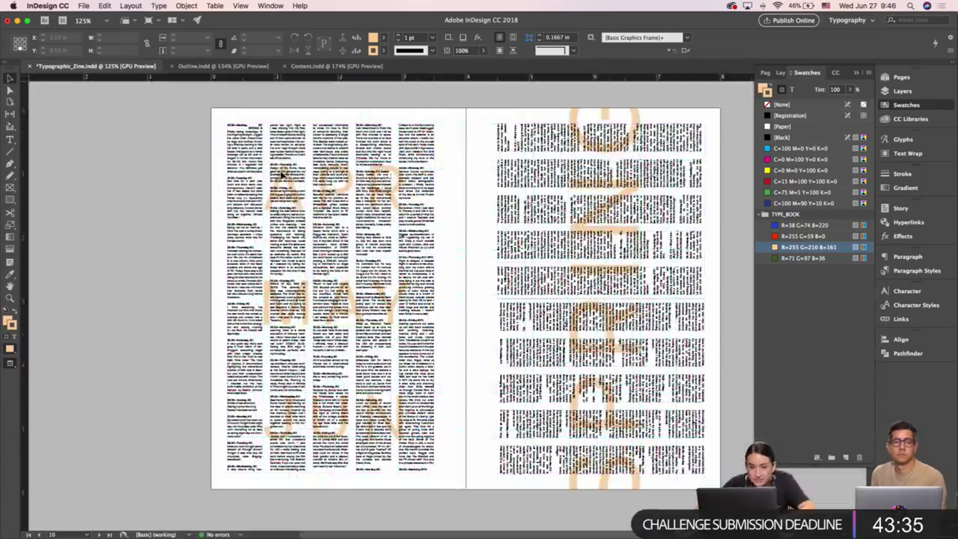
scroll(281, 173, left, 1)
key(w)
scroll(281, 175, left, 2)
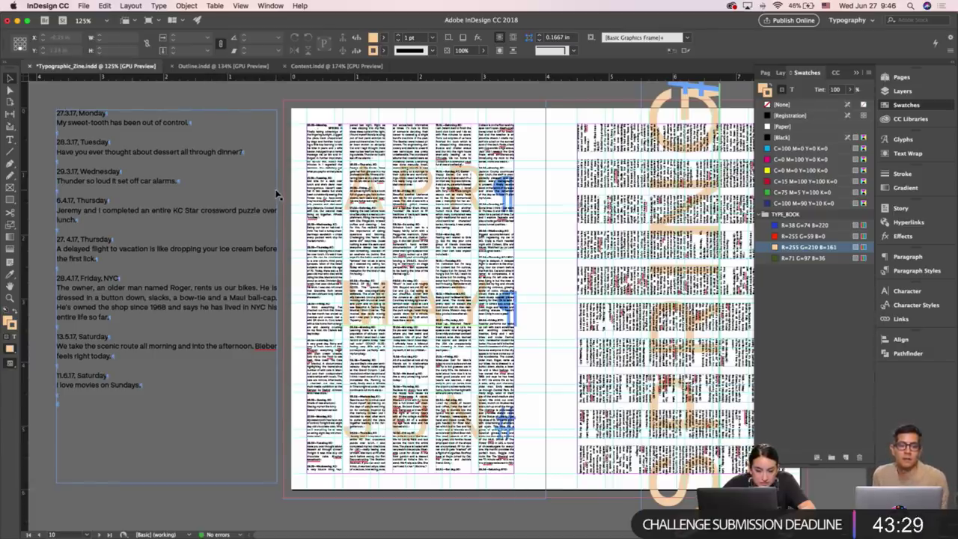
scroll(276, 194, up, 2)
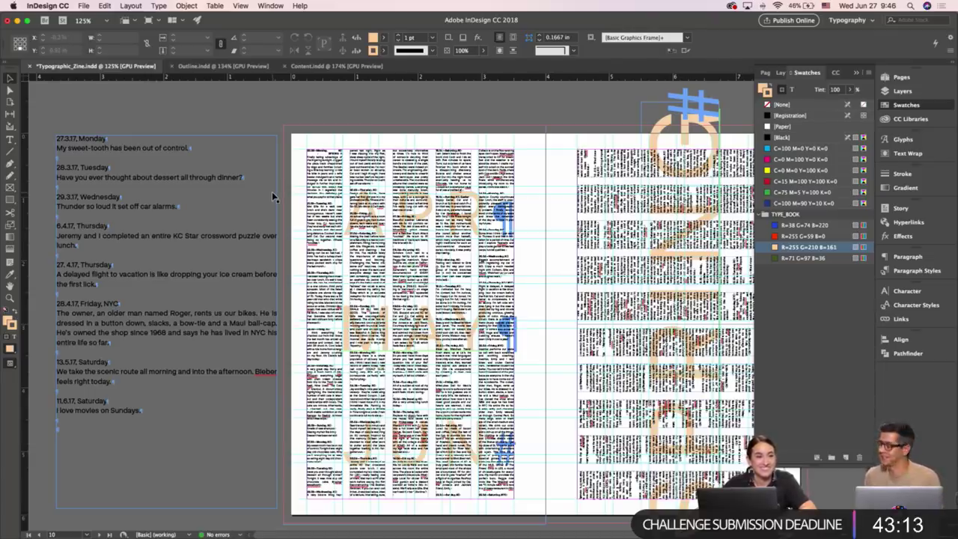
Narrow the diary-notes text frame on the pasteboard, pulling its inner edge away from the APR MAY JUN page.
click(276, 352)
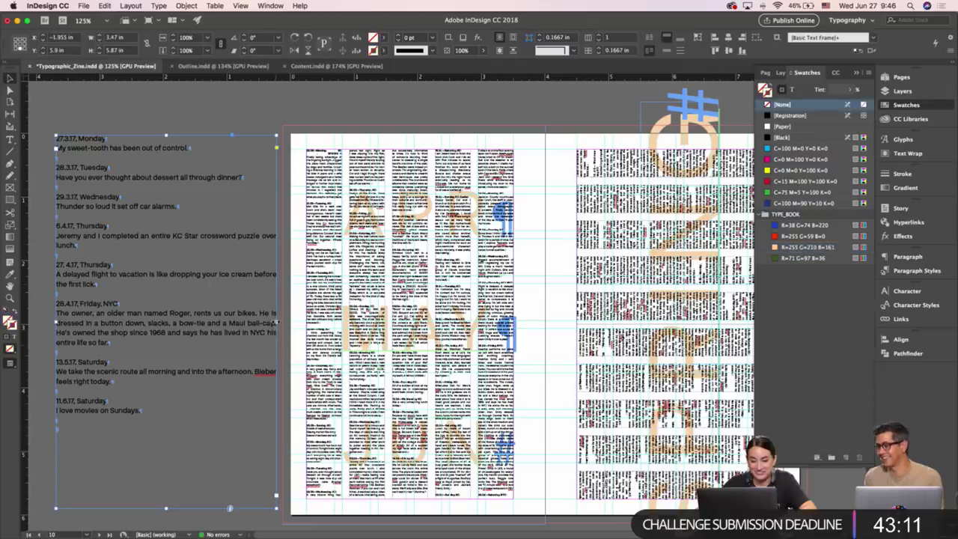
drag(276, 322, 245, 322)
click(268, 285)
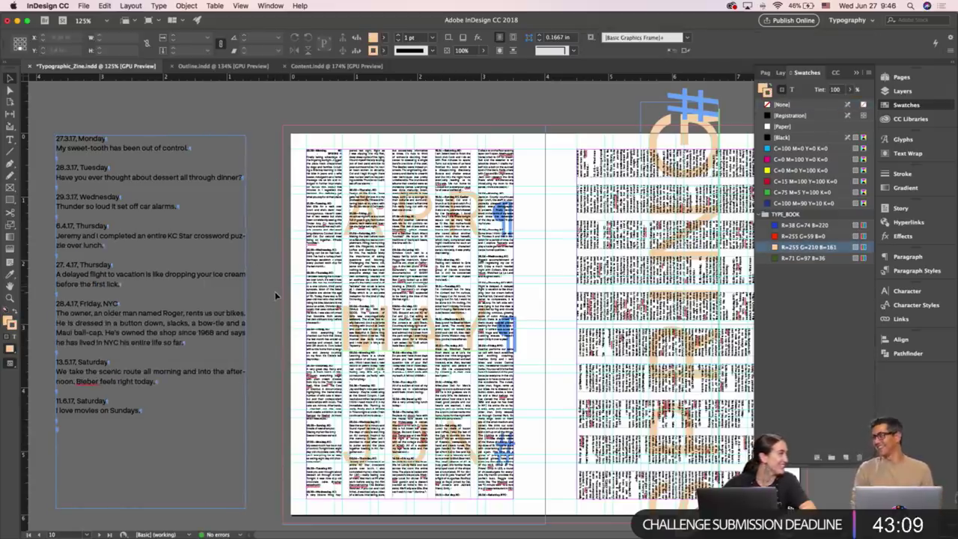
Left-align all the text in the pasteboard diary-notes frame and save the zine document.
double_click(197, 279)
key(super+a)
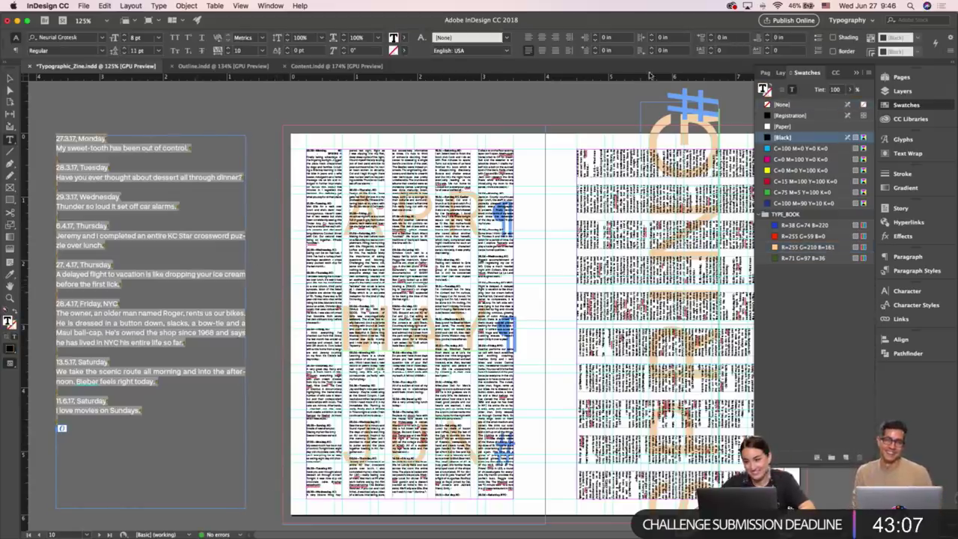
click(528, 38)
key(Escape)
click(254, 154)
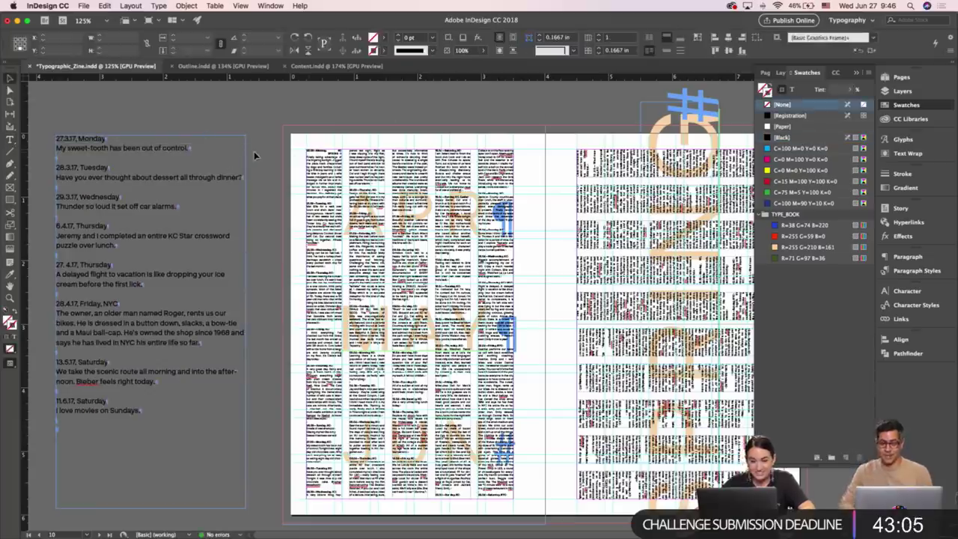
click(264, 155)
key(super+s)
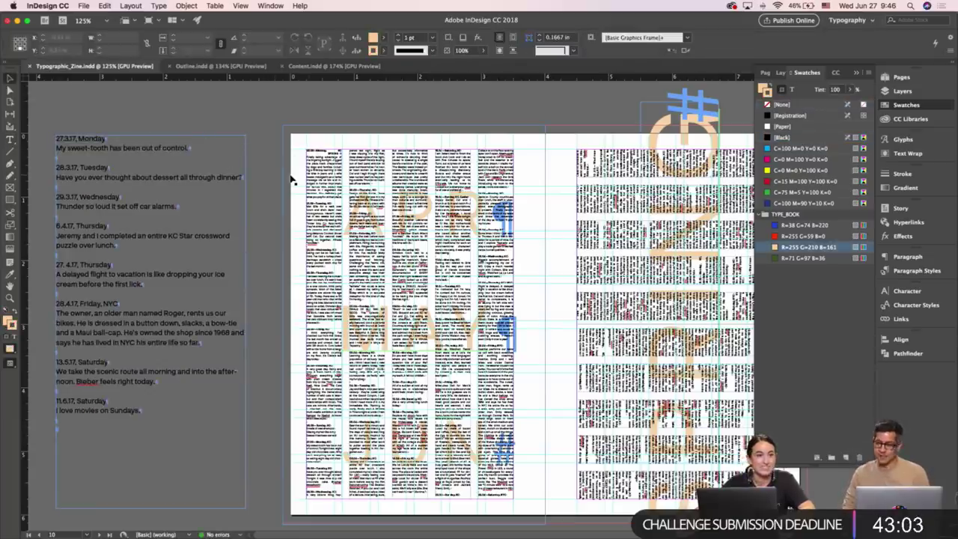
Review the zine's spreads with guides and in preview, from the SPRING spread back to the 365 opening page.
scroll(292, 179, right, 5)
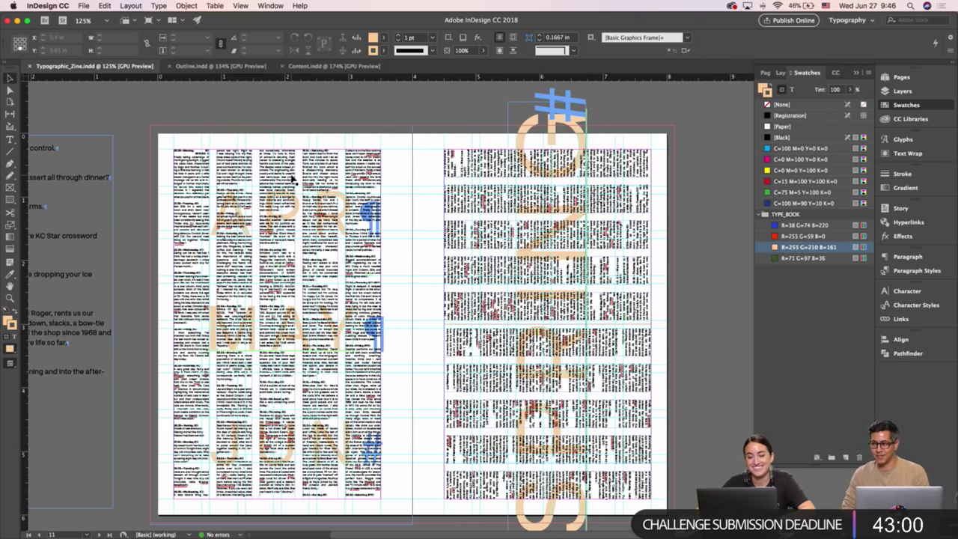
click(389, 207)
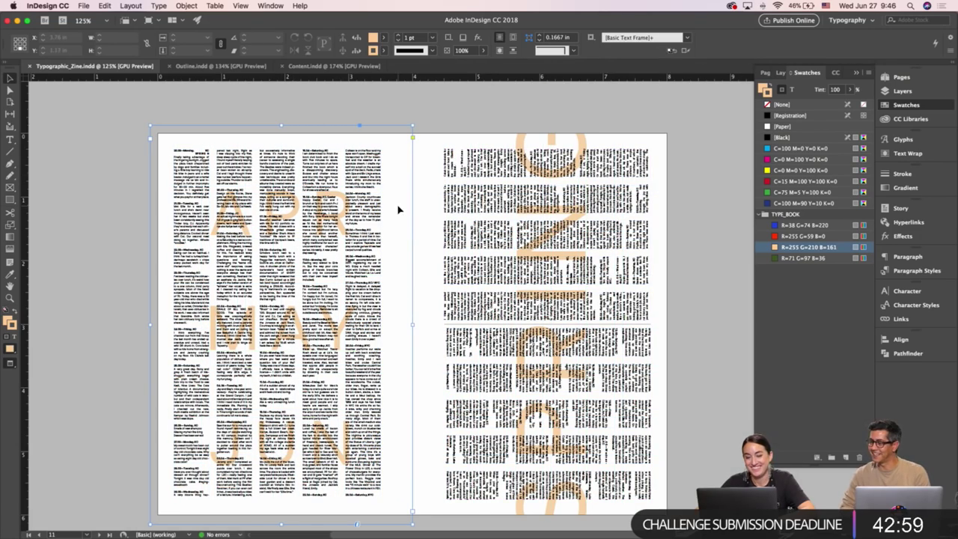
key(w)
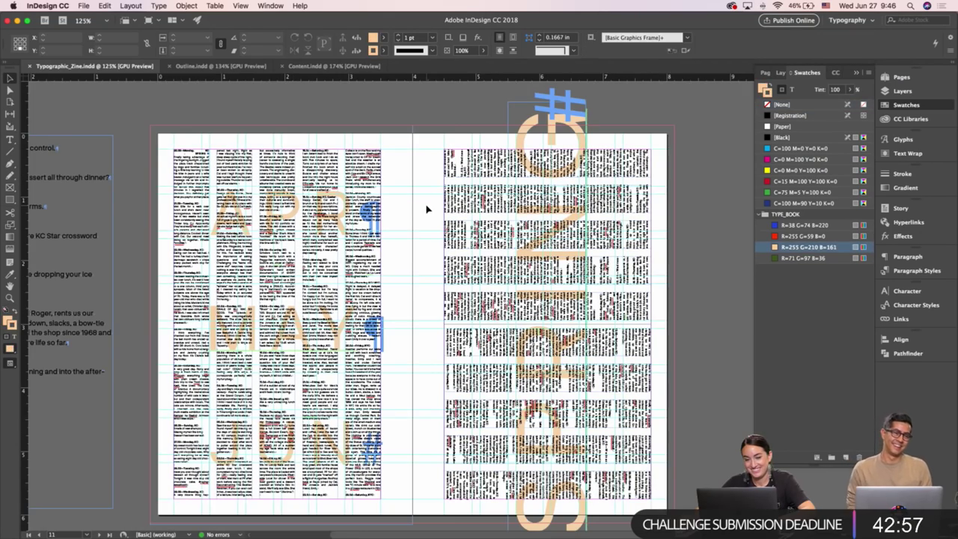
scroll(415, 204, up, 2)
scroll(420, 203, up, 15)
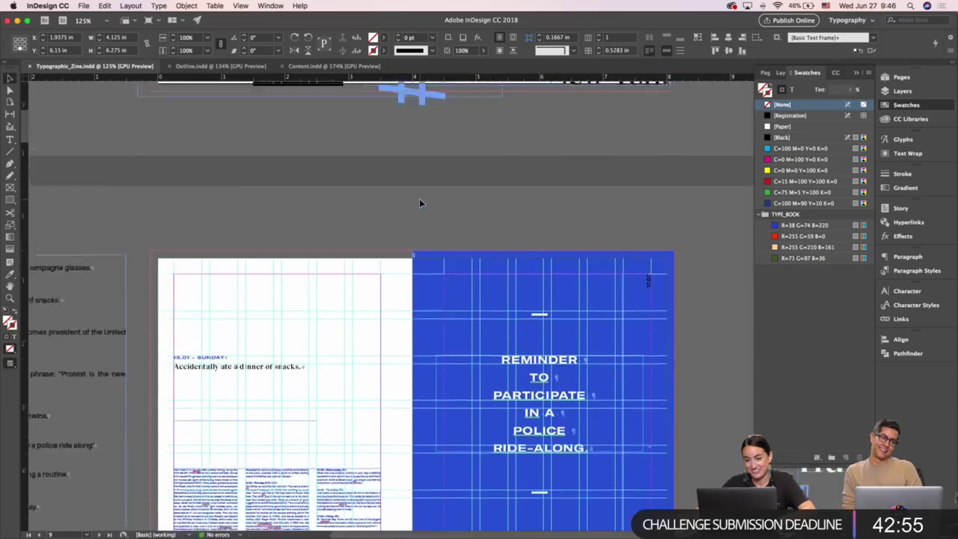
scroll(420, 203, down, 19)
scroll(420, 202, down, 15)
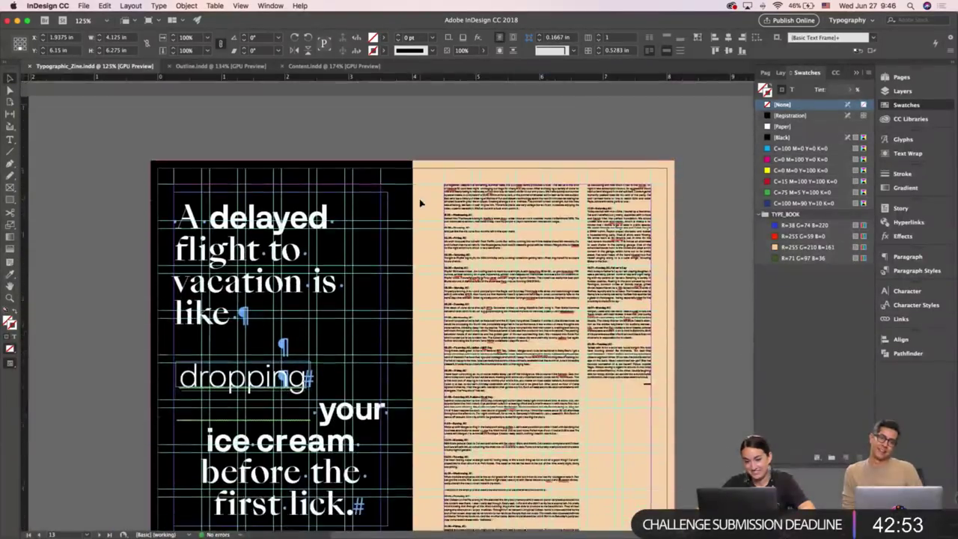
scroll(420, 202, up, 20)
scroll(420, 202, down, 12)
scroll(420, 203, up, 13)
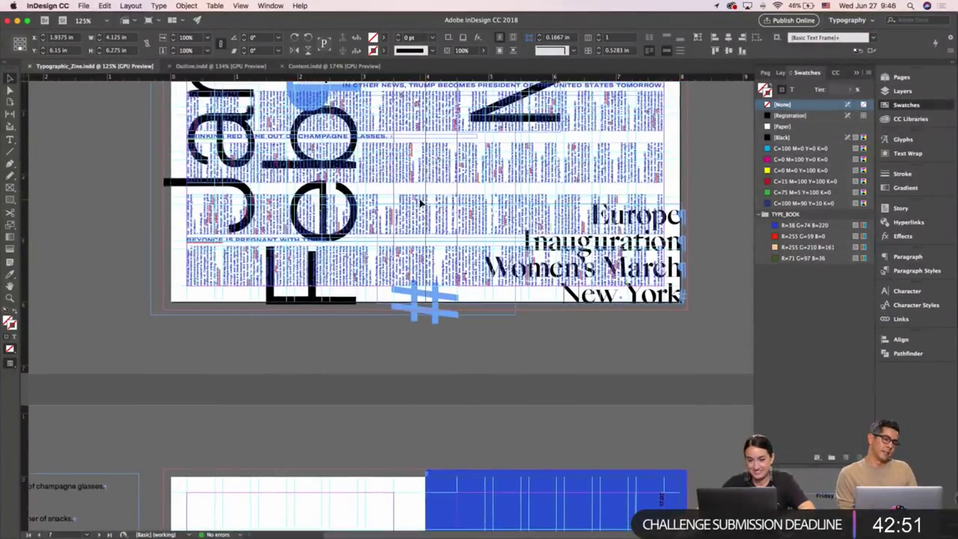
scroll(420, 202, down, 1)
scroll(420, 202, up, 15)
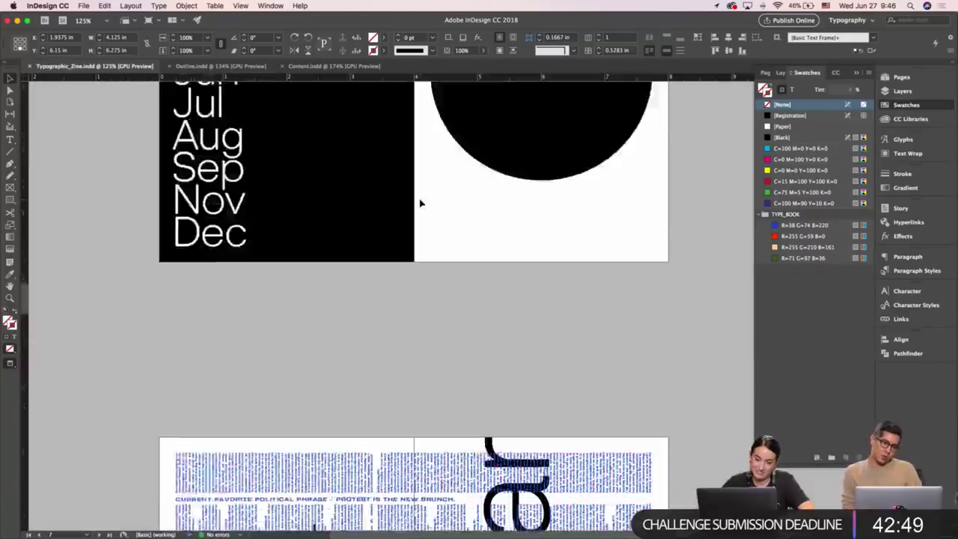
scroll(420, 202, down, 1)
scroll(420, 203, down, 3)
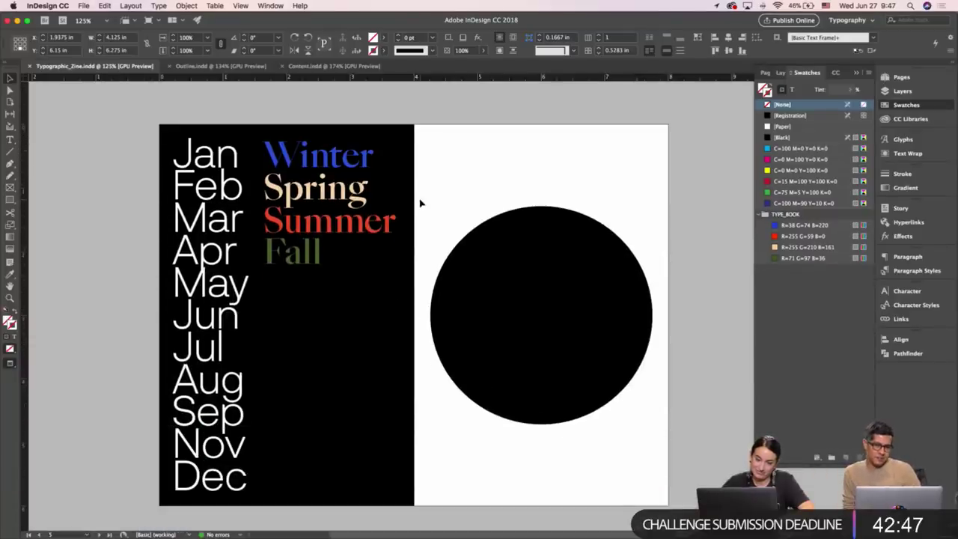
scroll(420, 203, up, 18)
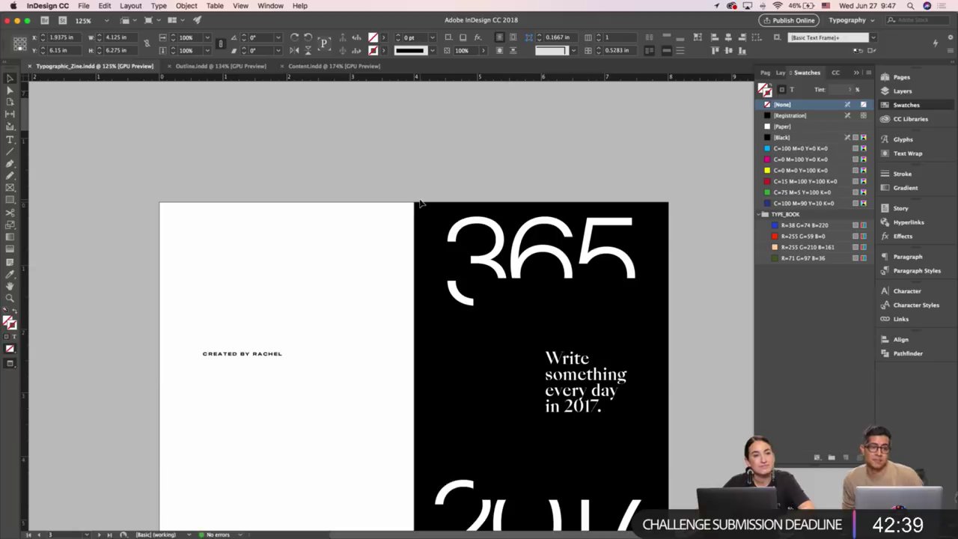
scroll(259, 216, down, 3)
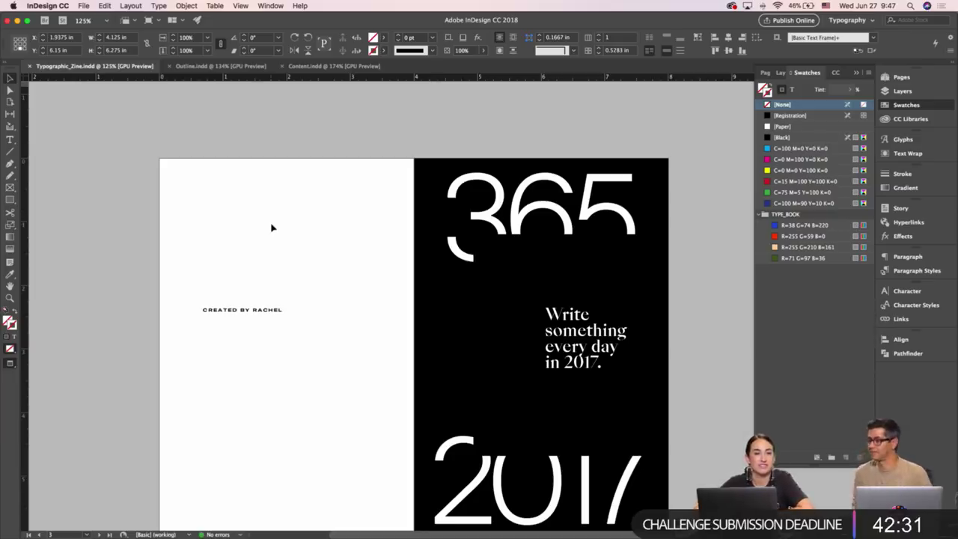
Switch to Chrome and open color.adobe.com in a new tab.
mouse_move(479, 533)
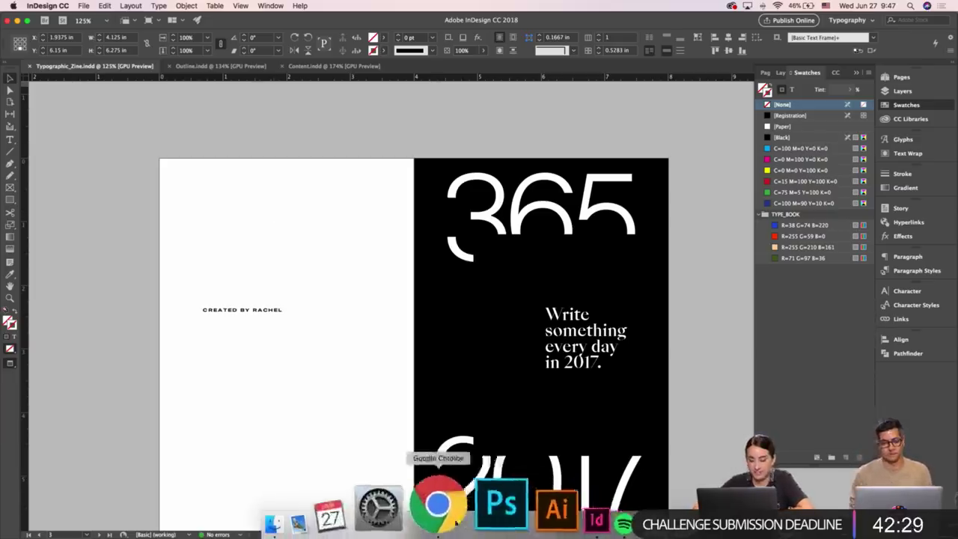
click(456, 522)
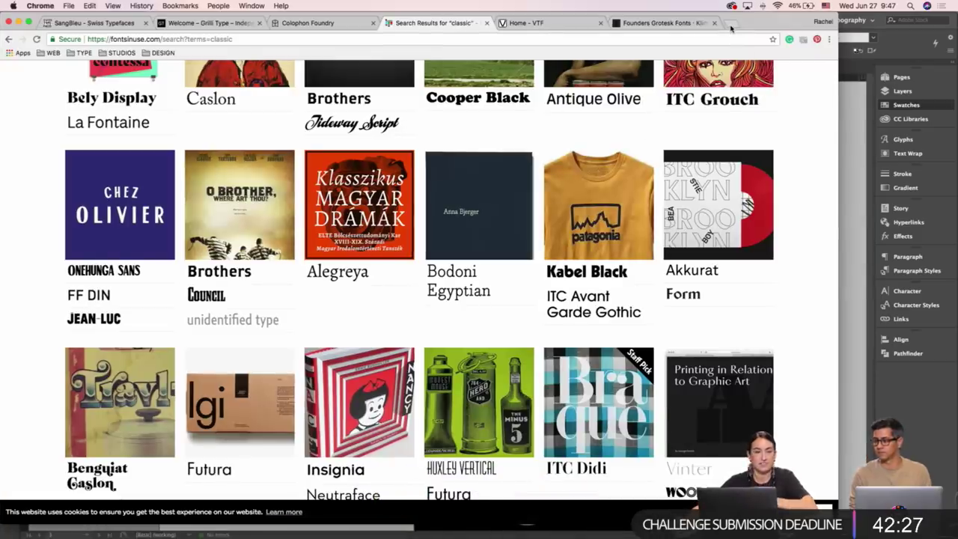
click(732, 24)
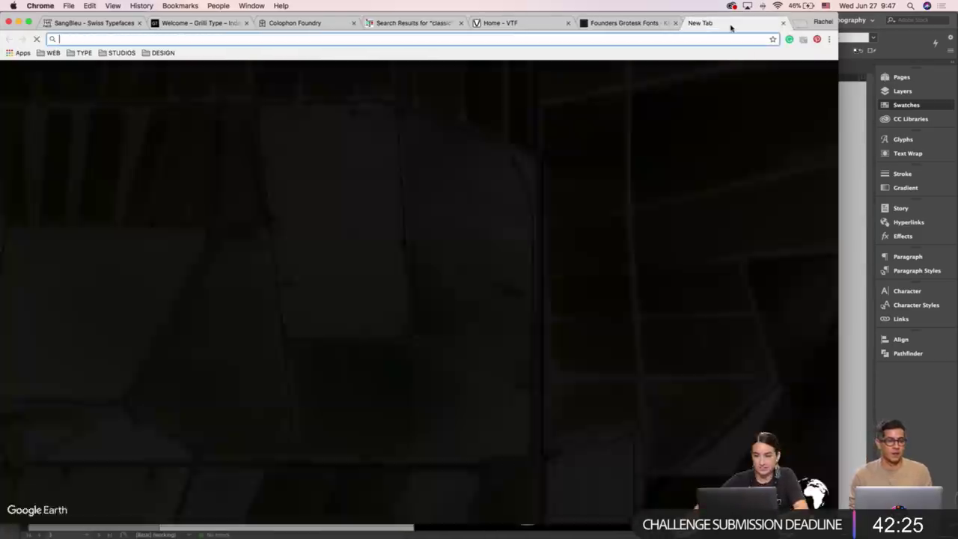
text(color.adobe.com)
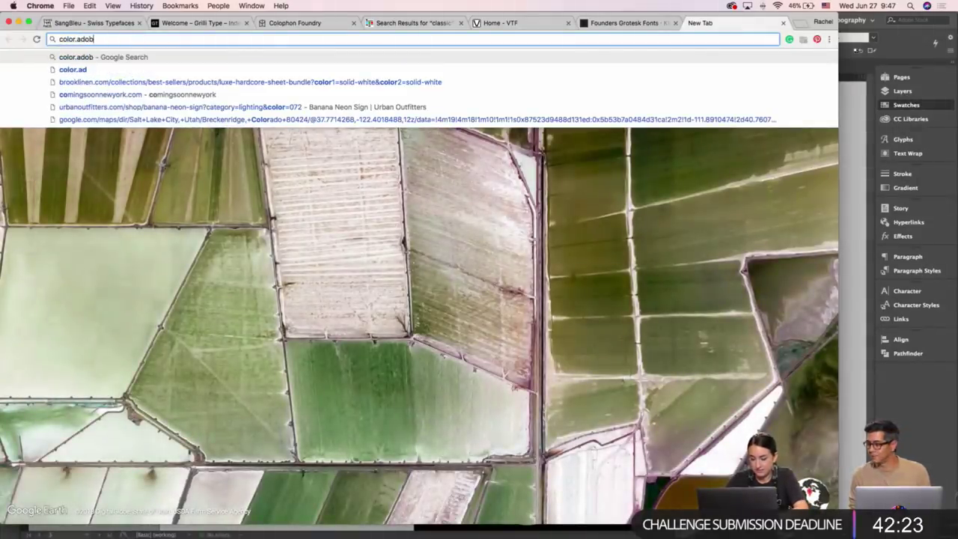
key(Return)
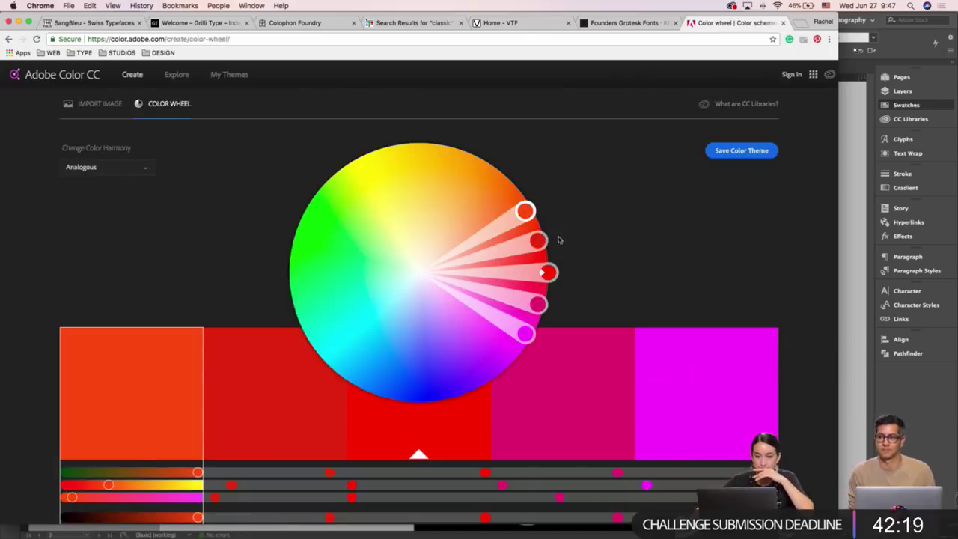
Spread the analogous colours apart on the wheel, change the colour harmony to Complementary and rotate the theme to an orange and blue pairing.
drag(526, 211, 375, 212)
click(146, 168)
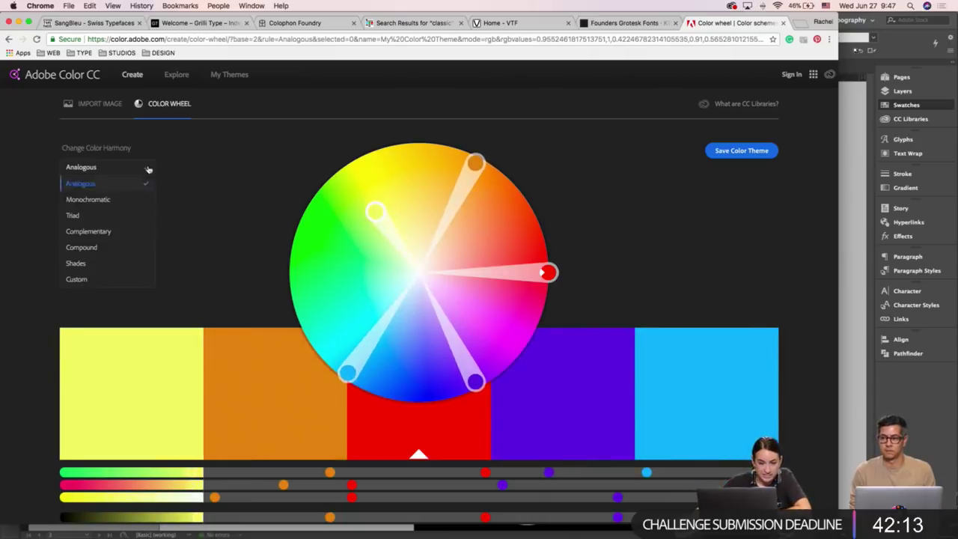
click(98, 232)
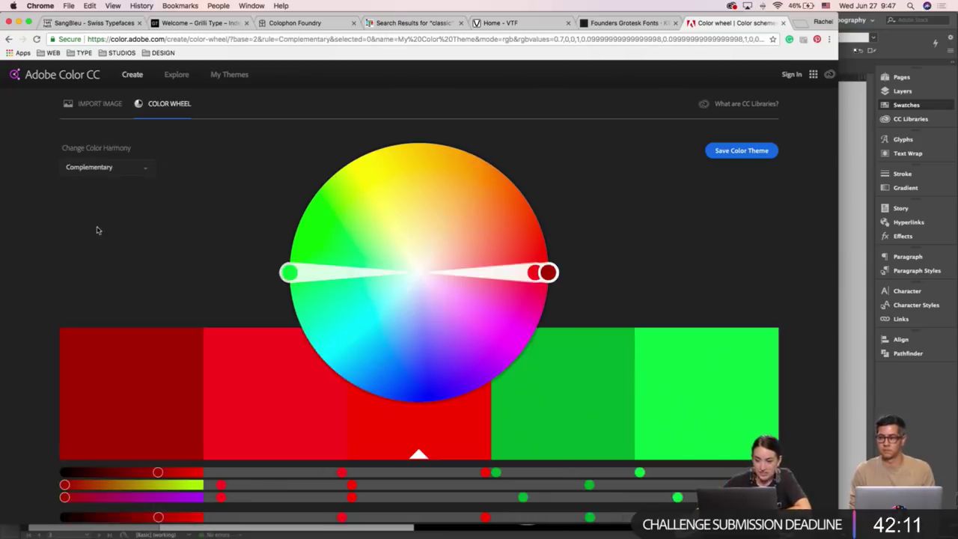
drag(548, 272, 443, 233)
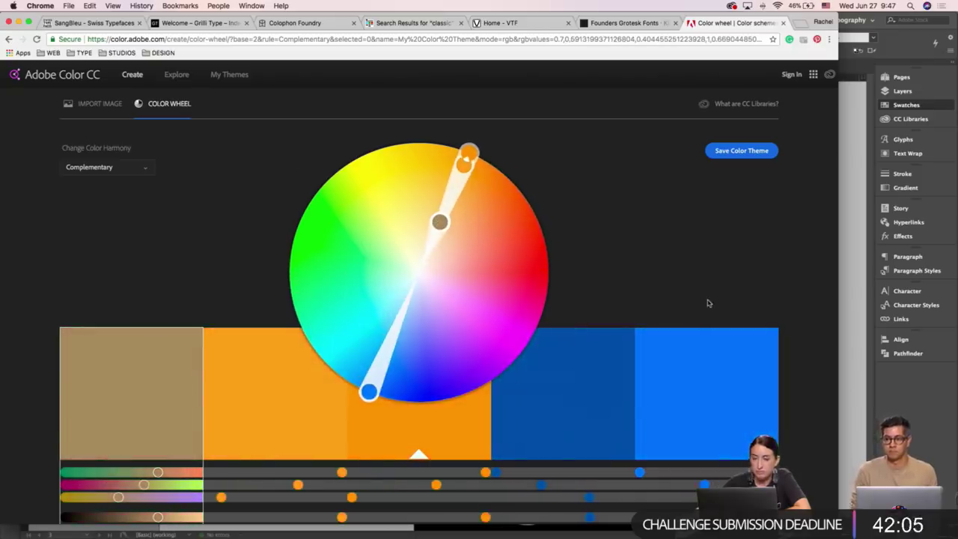
Rotate the complementary theme to purple and yellow-green, and on to an orange-red and teal-green pairing.
scroll(708, 303, down, 1)
drag(372, 360, 374, 185)
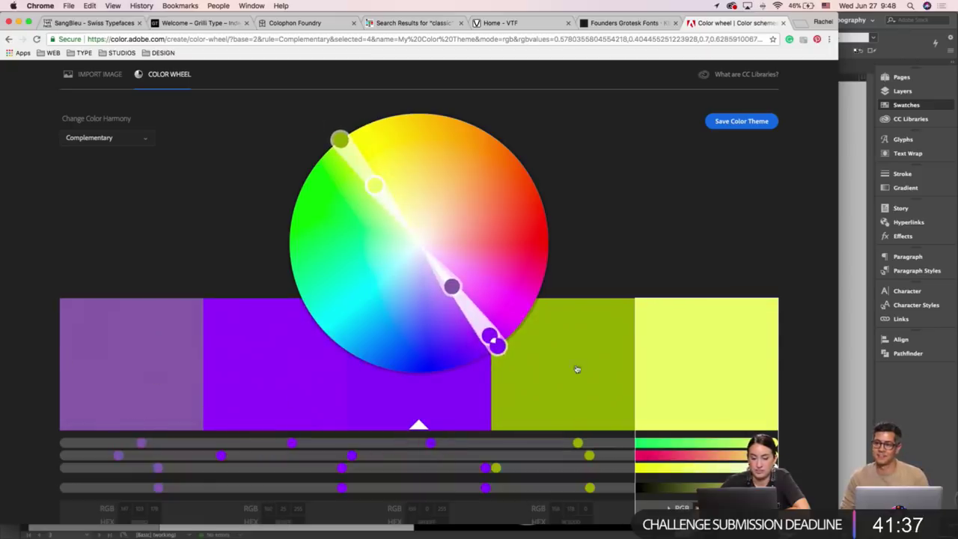
drag(498, 345, 517, 198)
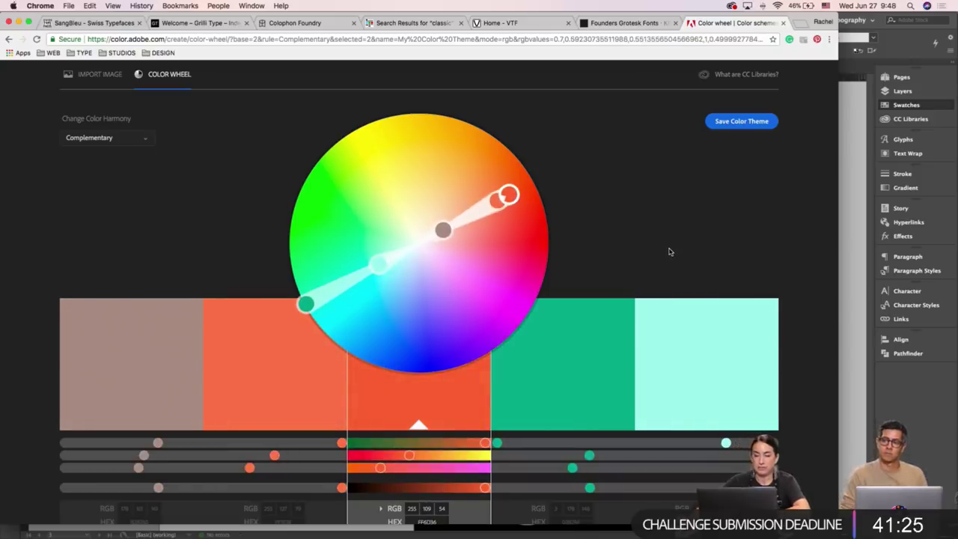
scroll(670, 251, down, 5)
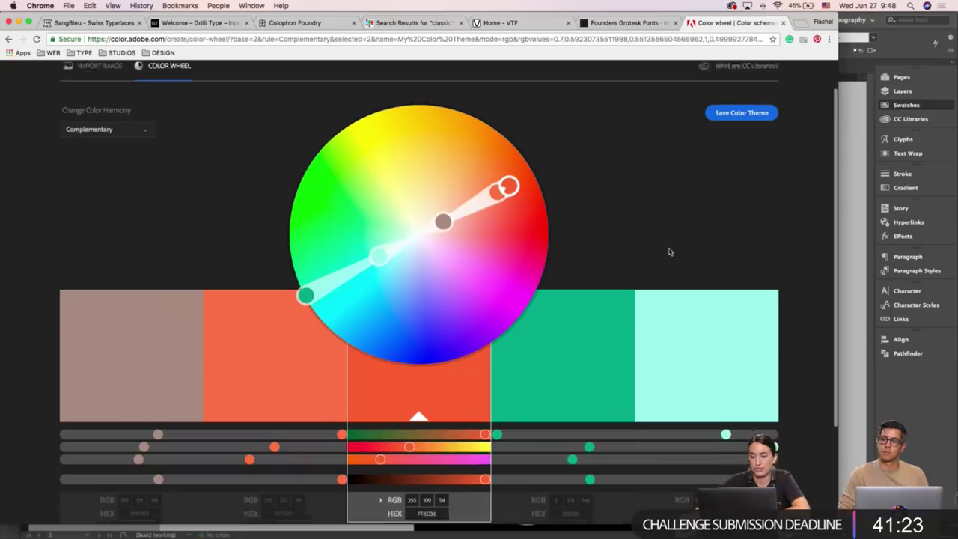
scroll(670, 252, up, 5)
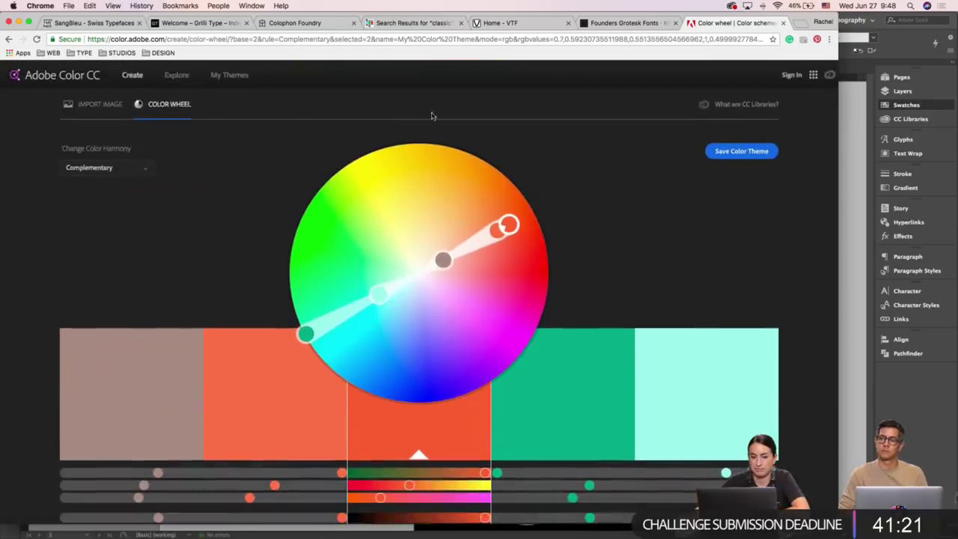
Switch back to InDesign, narrow the season-dates text frame on the cover's pasteboard to 3.13 in, and move it down and closer to the cover.
key(super+Tab)
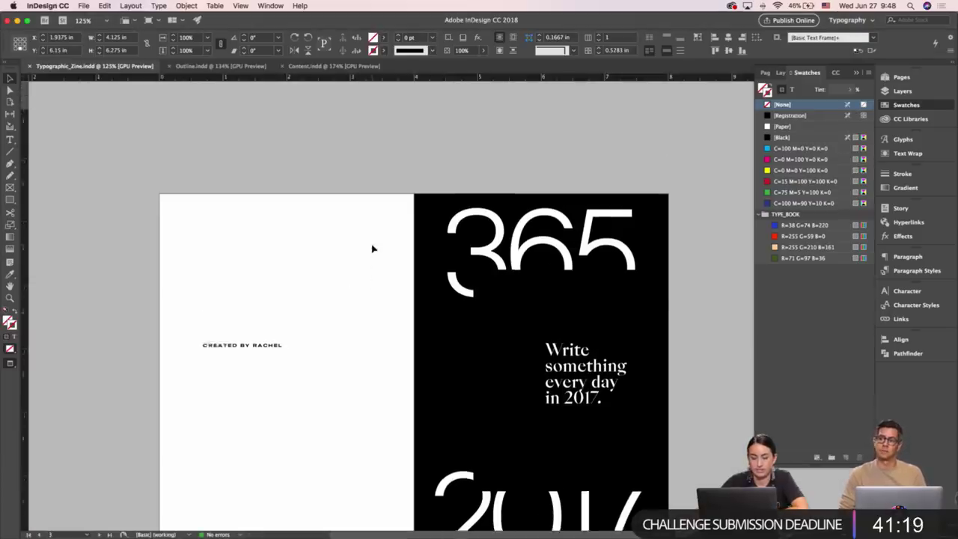
scroll(372, 247, down, 10)
scroll(373, 248, up, 2)
key(w)
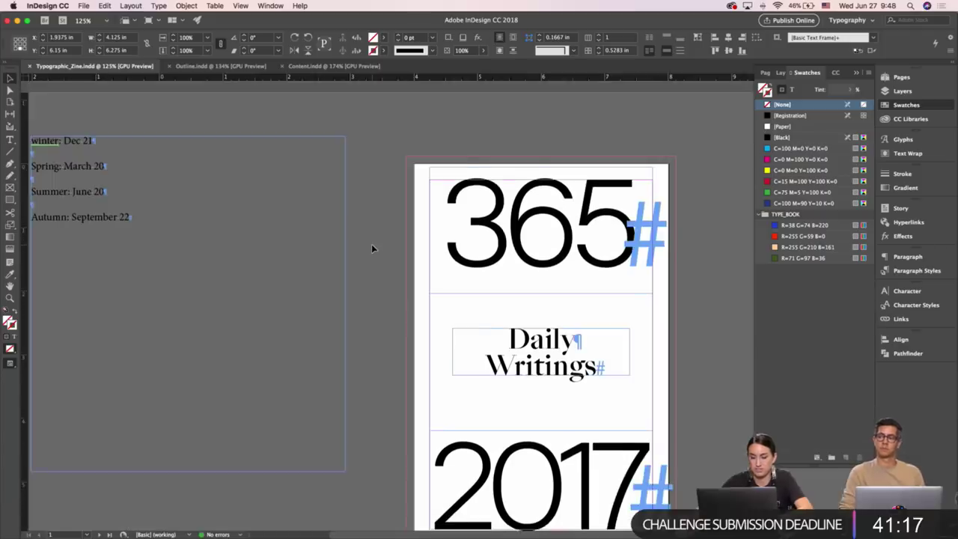
scroll(372, 248, down, 2)
click(343, 259)
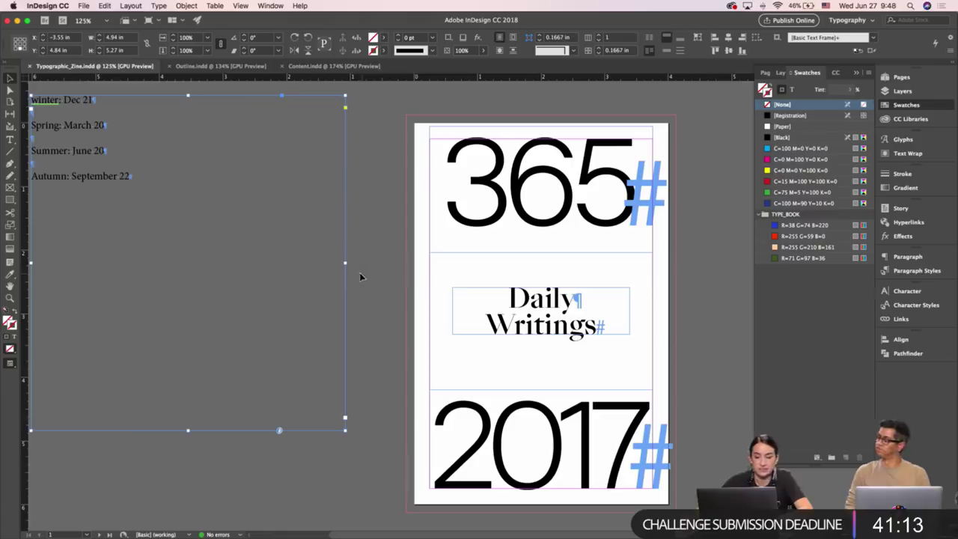
drag(346, 263, 230, 257)
drag(120, 189, 167, 229)
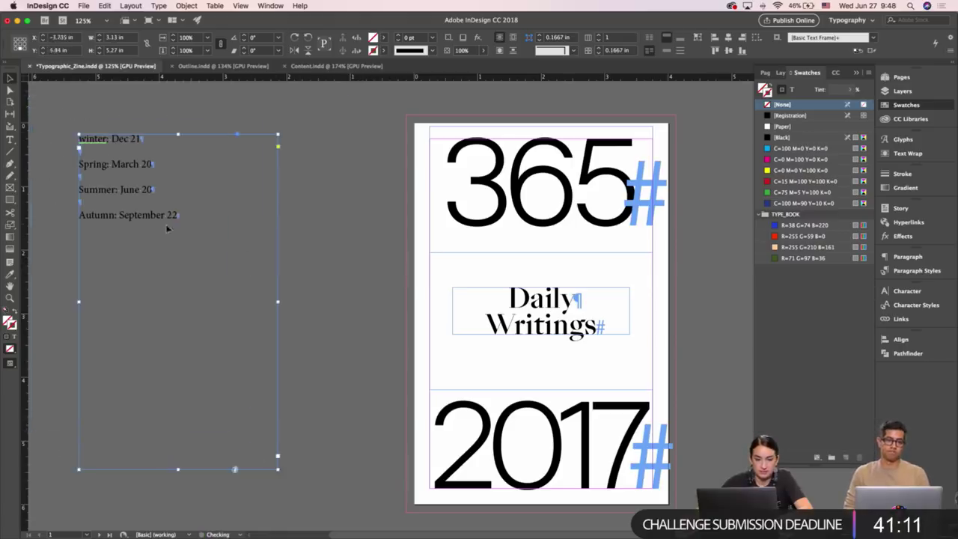
click(314, 204)
Review the cover and opening 365 spread in preview, and the months-and-seasons spread with its guides and frames showing.
key(w)
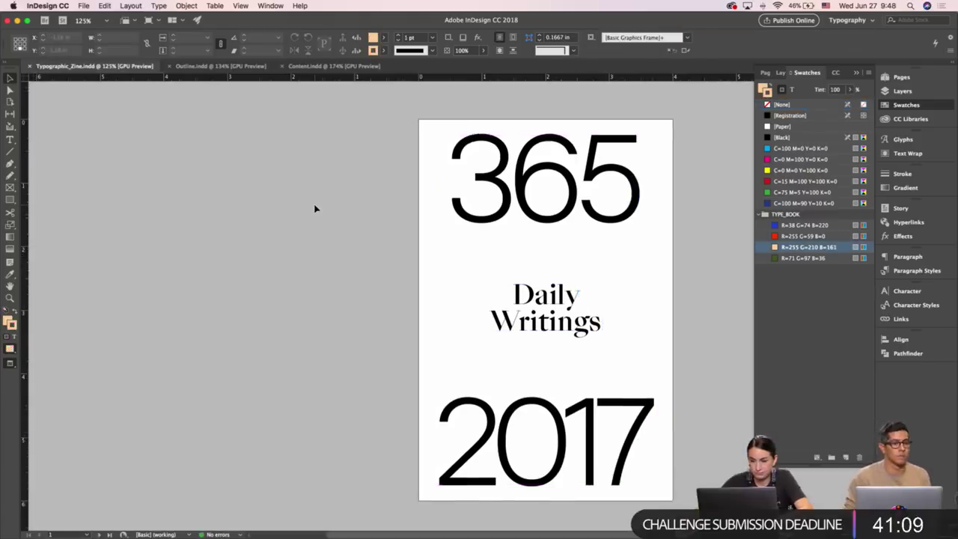
scroll(314, 208, down, 10)
scroll(314, 208, down, 5)
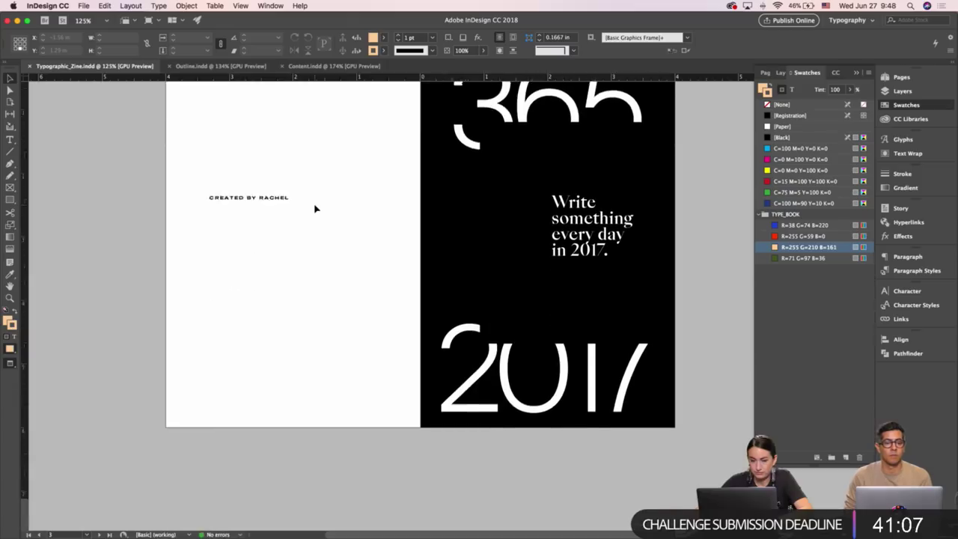
scroll(316, 208, down, 5)
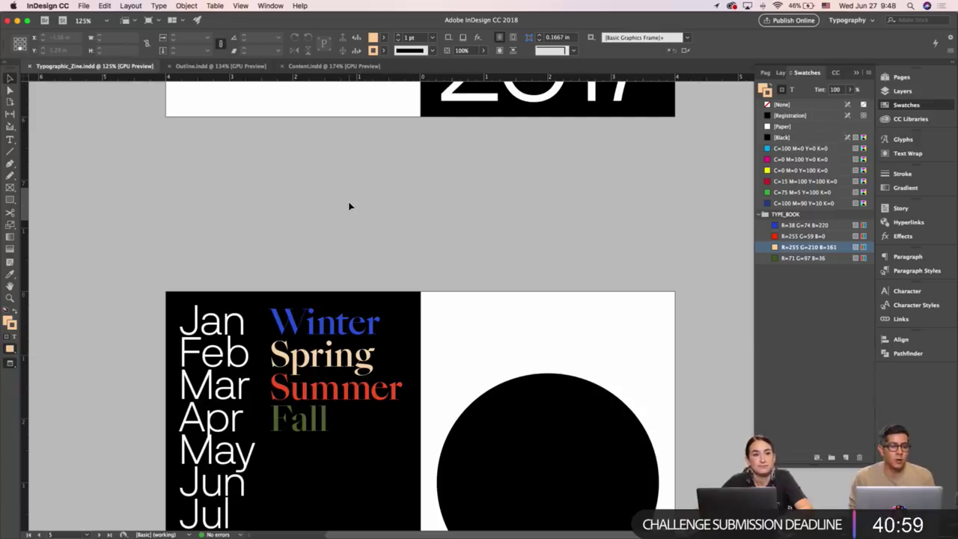
scroll(350, 206, down, 5)
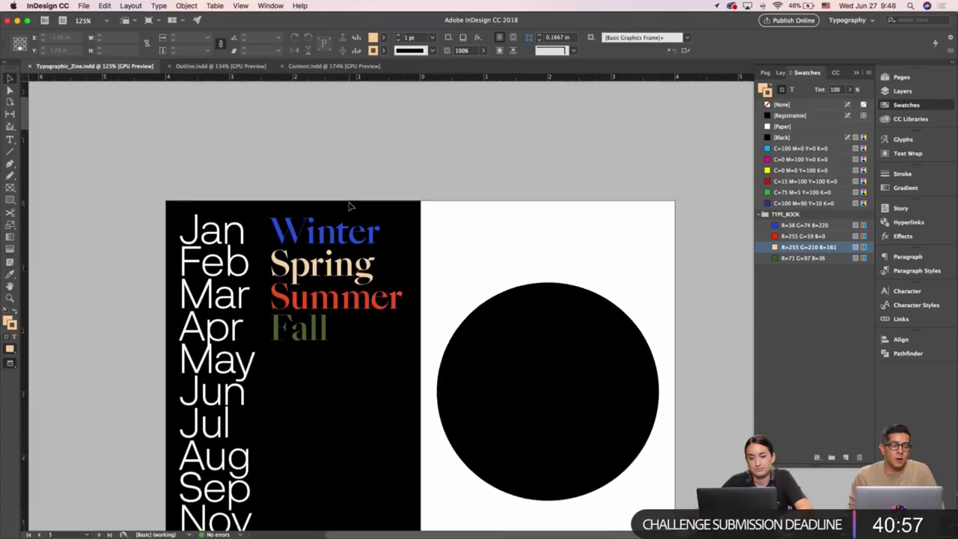
key(w)
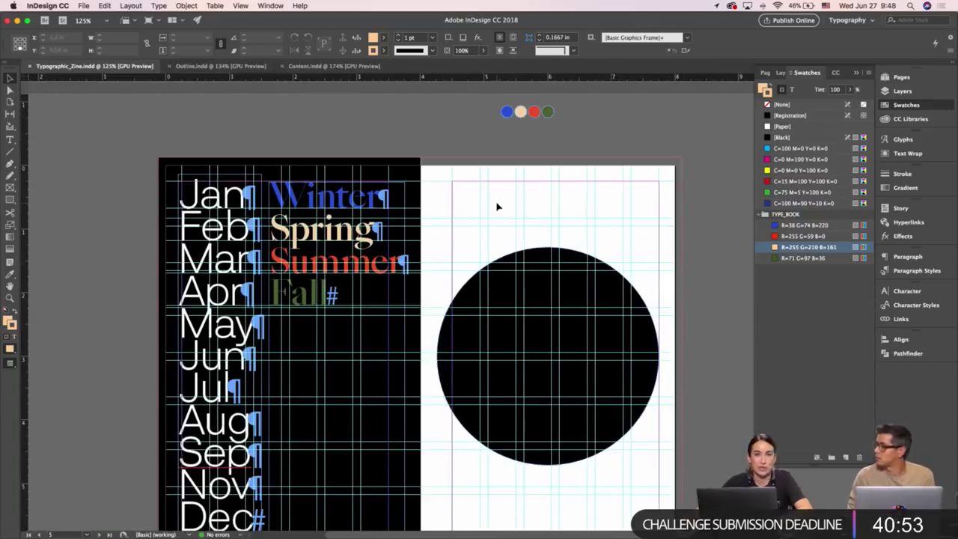
scroll(497, 207, down, 2)
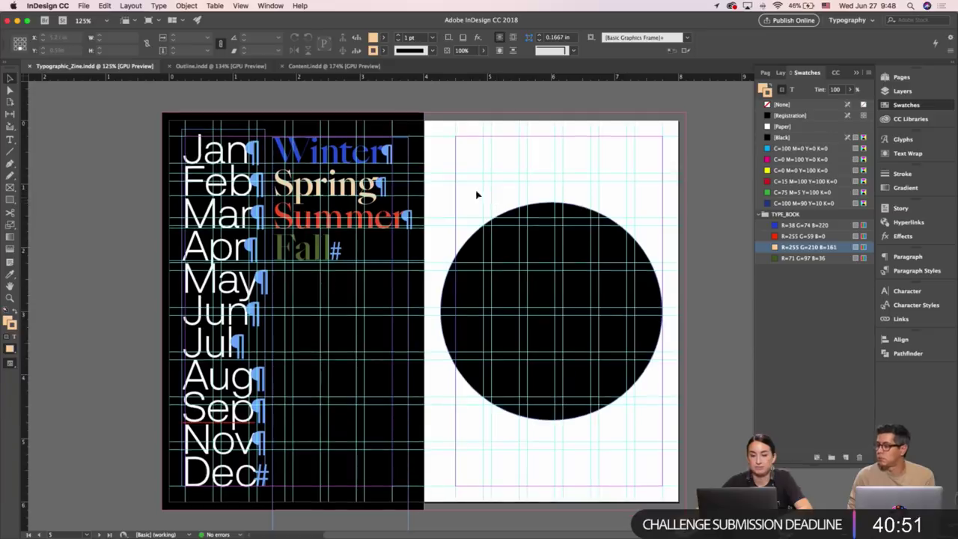
scroll(473, 184, left, 1)
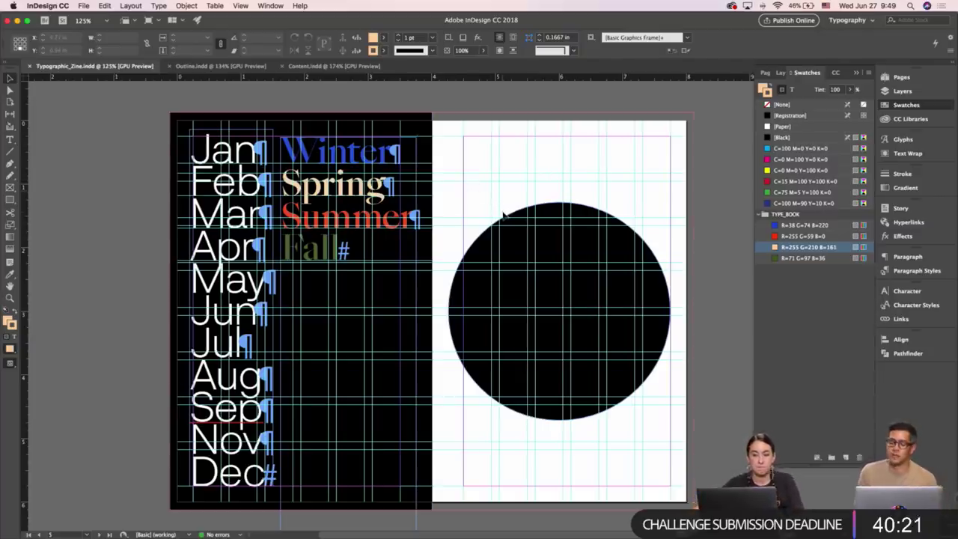
Shorten the Winter, Spring, Summer, Fall text frame so its lower edge sits inside the black page.
scroll(503, 215, down, 1)
scroll(504, 215, down, 2)
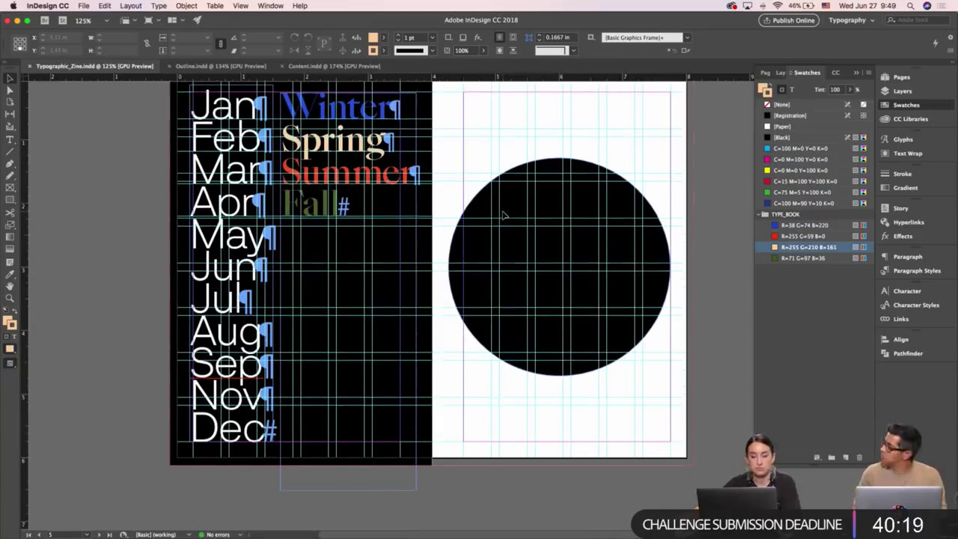
click(334, 368)
drag(348, 490, 349, 358)
click(462, 445)
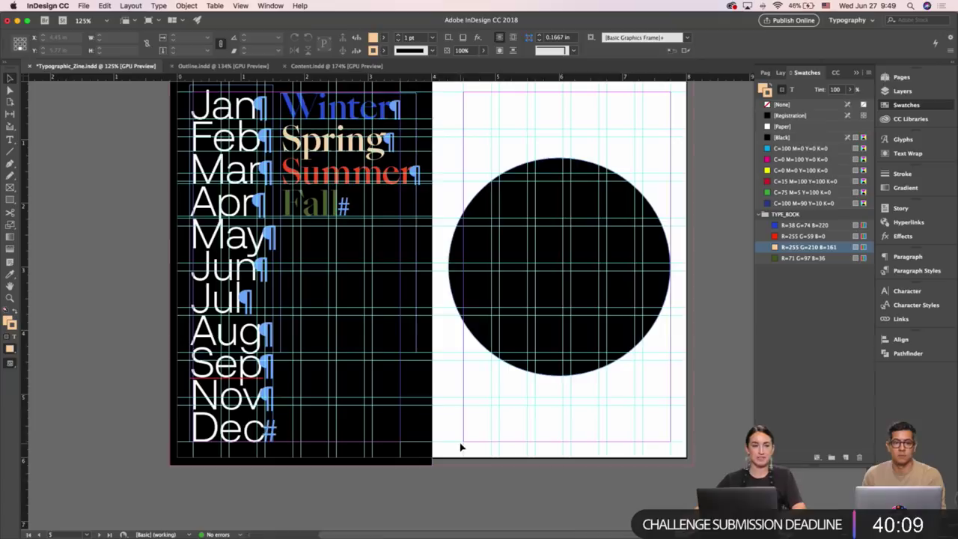
Review the spreads in preview from the months-and-seasons list through Jan Feb Mar to the blue police ride-along spread.
key(w)
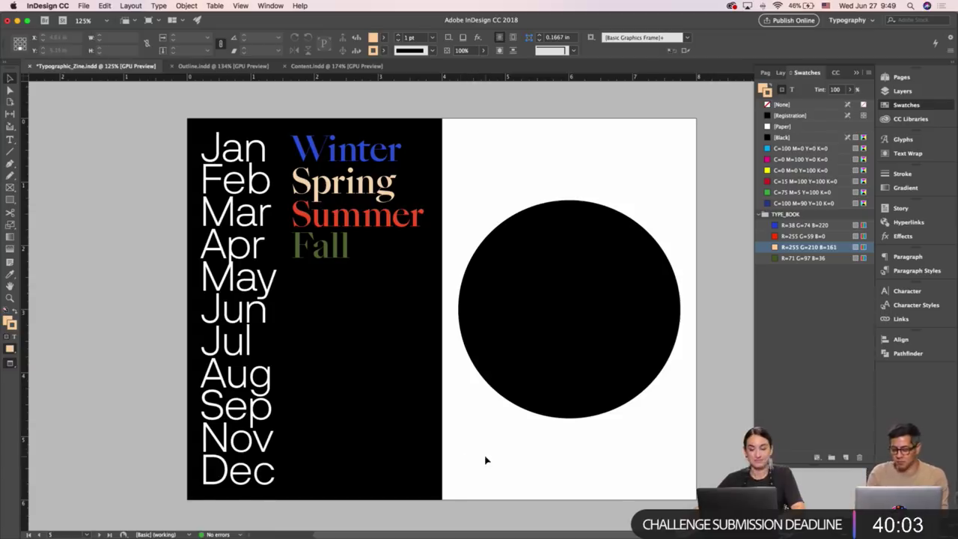
scroll(485, 460, down, 1)
scroll(485, 461, left, 2)
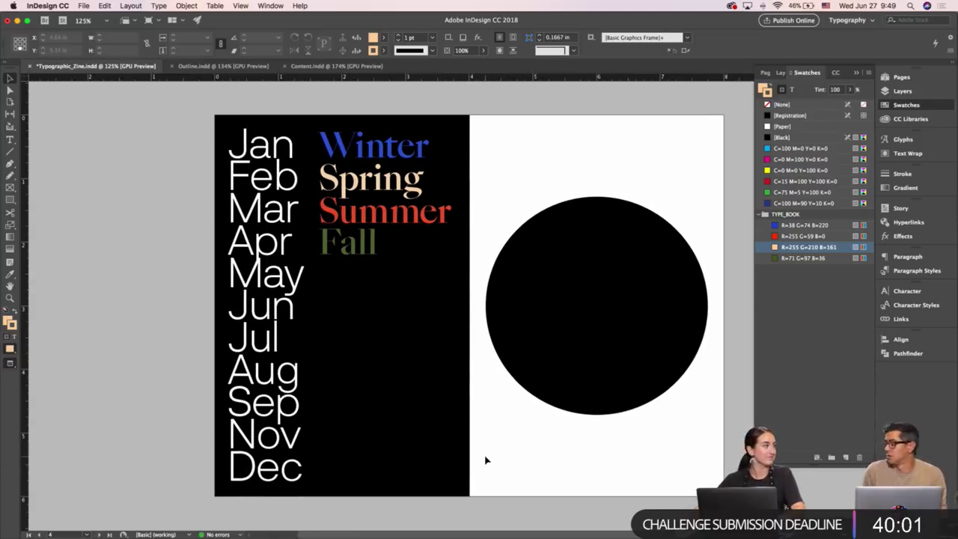
scroll(485, 461, down, 10)
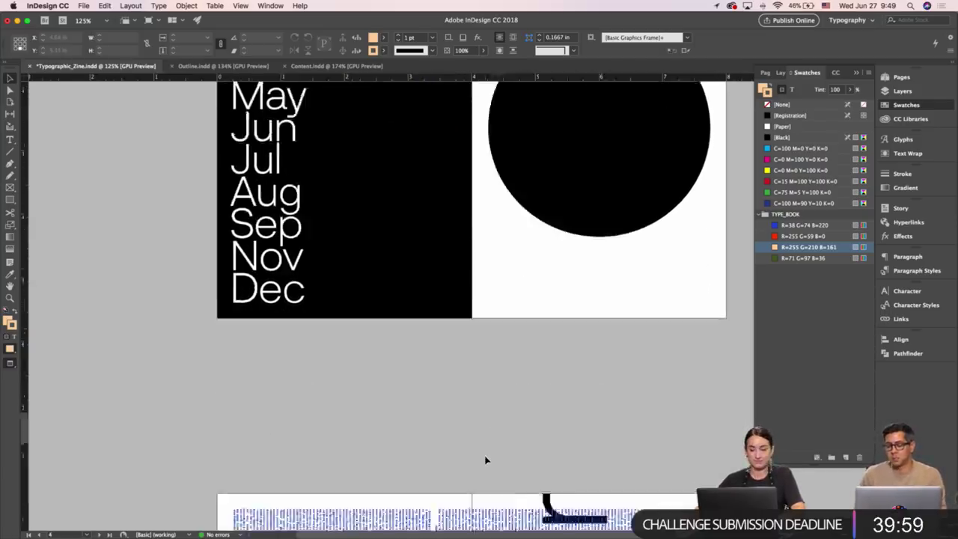
scroll(485, 460, down, 20)
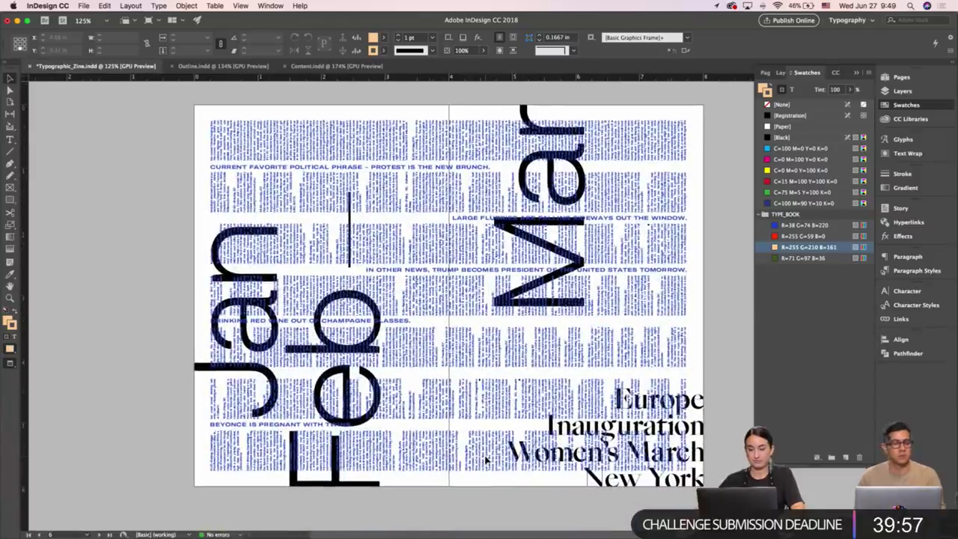
scroll(485, 459, down, 20)
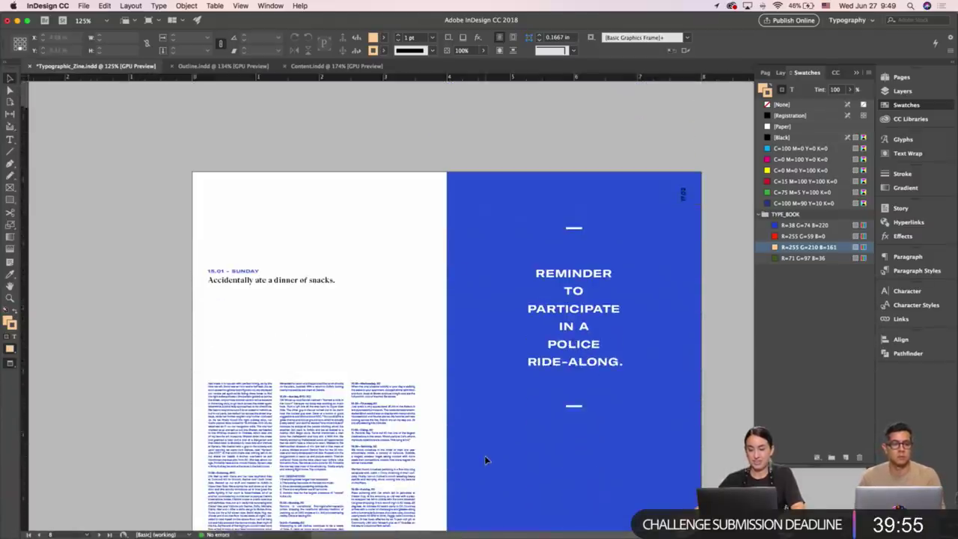
scroll(484, 460, down, 1)
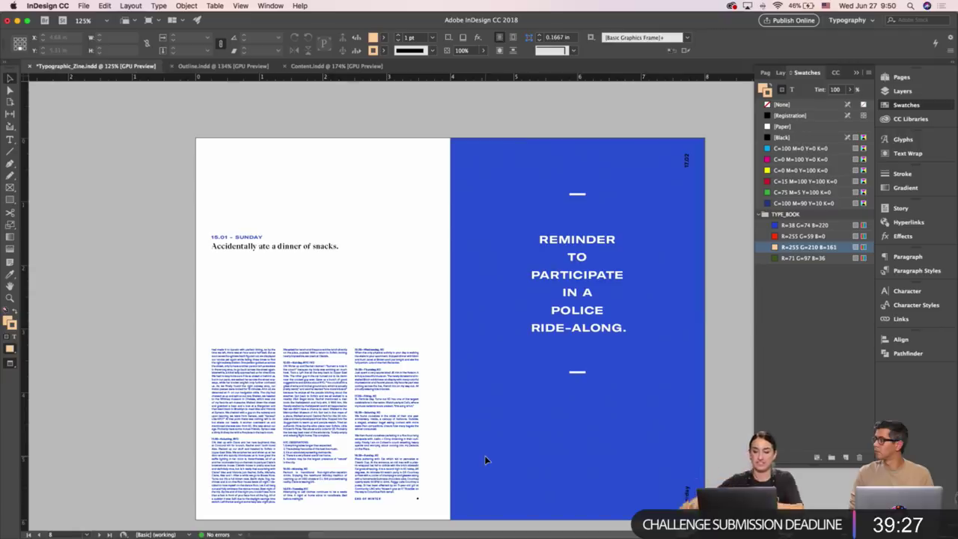
Copy the "END OF WINTER" closing line from the third text column on the snacks page.
scroll(443, 449, down, 1)
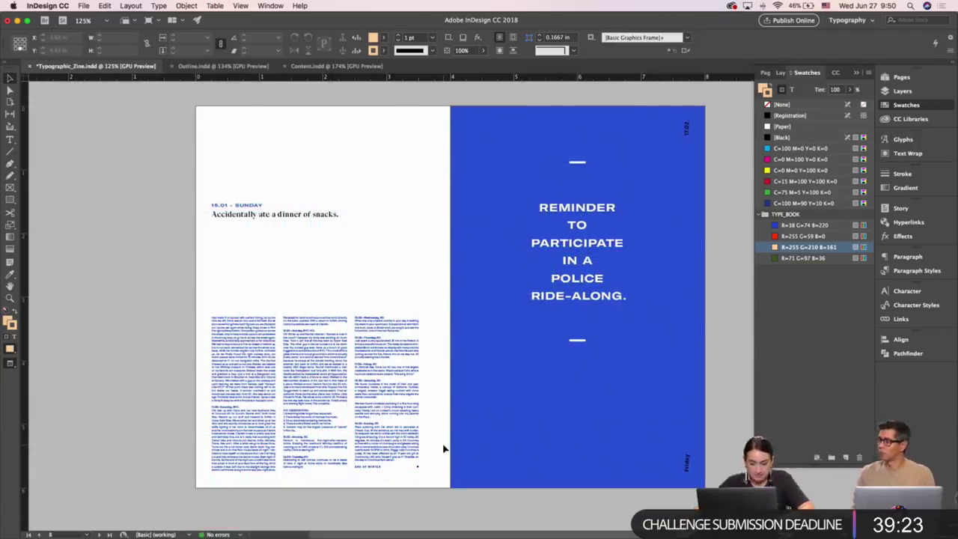
scroll(444, 449, down, 1)
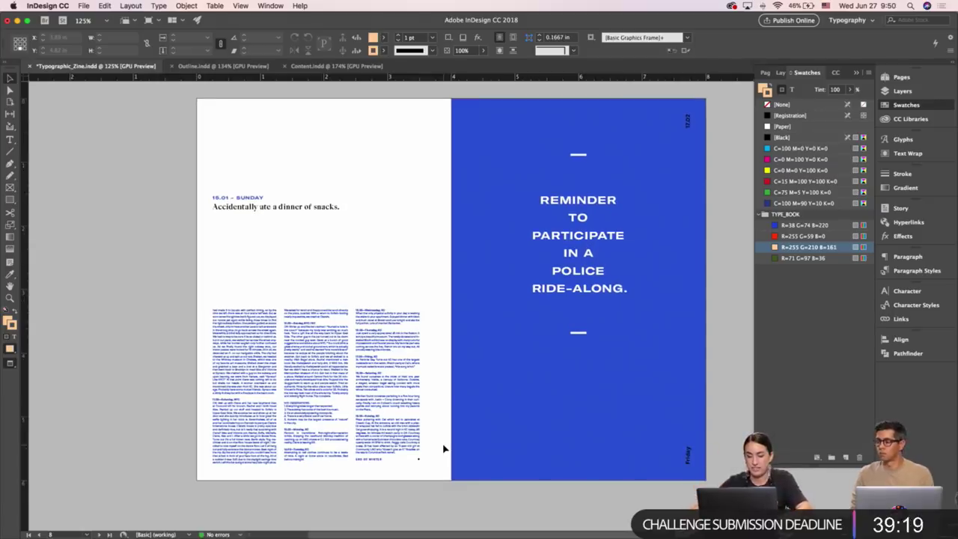
scroll(443, 449, down, 1)
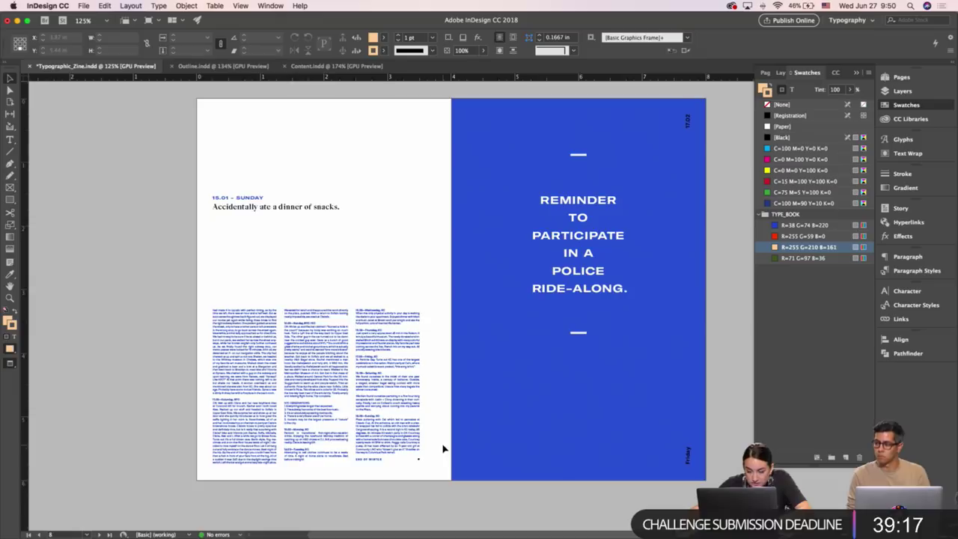
double_click(382, 445)
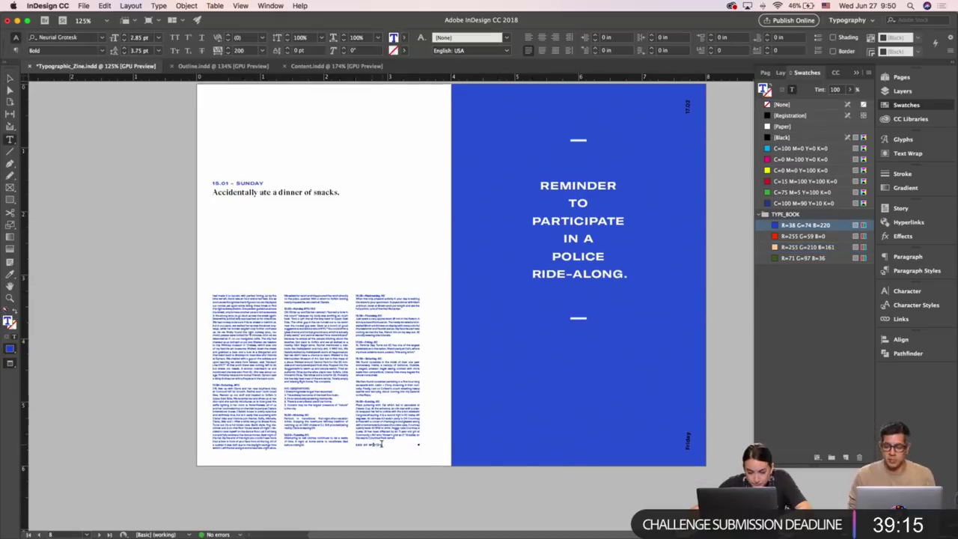
drag(382, 445, 355, 445)
key(Escape)
Paste the copied closing line under the last paragraph of the narrow text column on the peach page.
scroll(356, 447, down, 10)
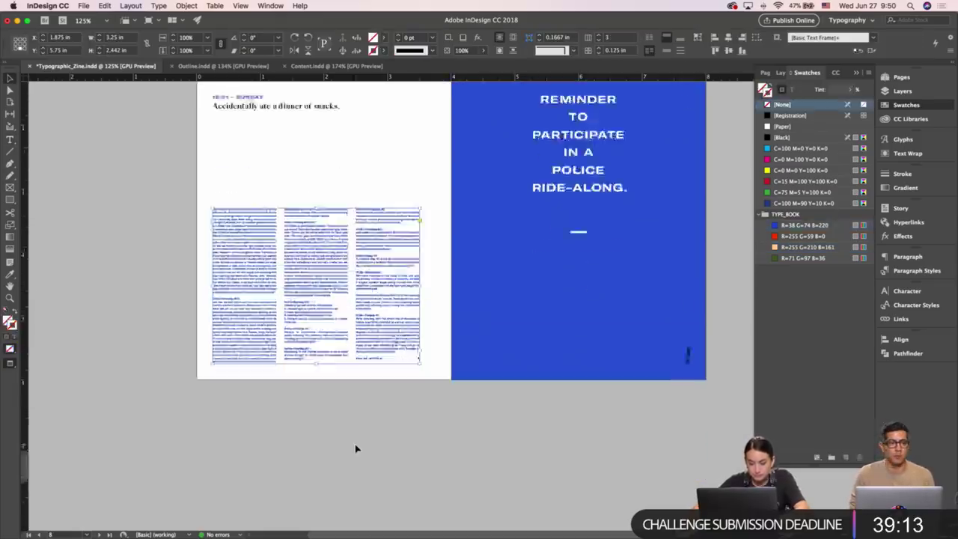
scroll(356, 449, down, 5)
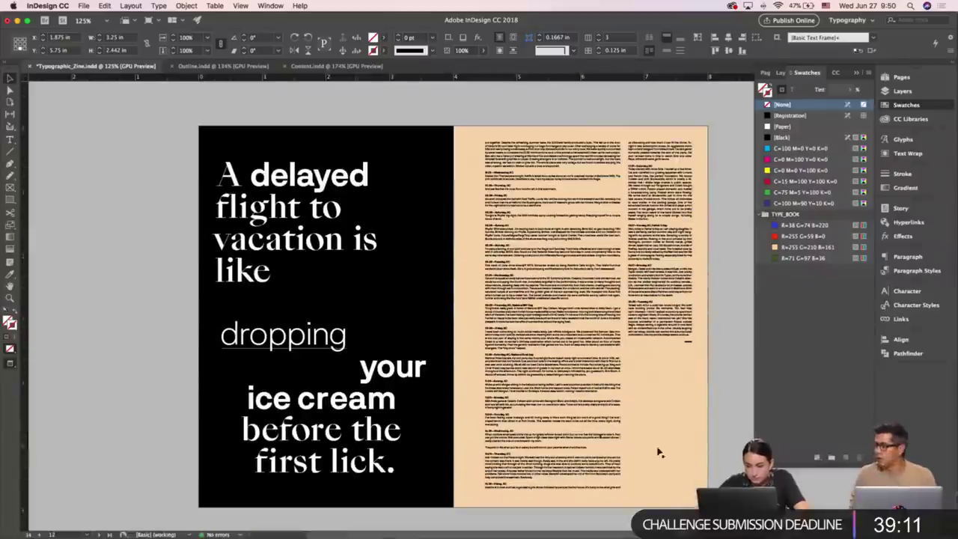
double_click(677, 337)
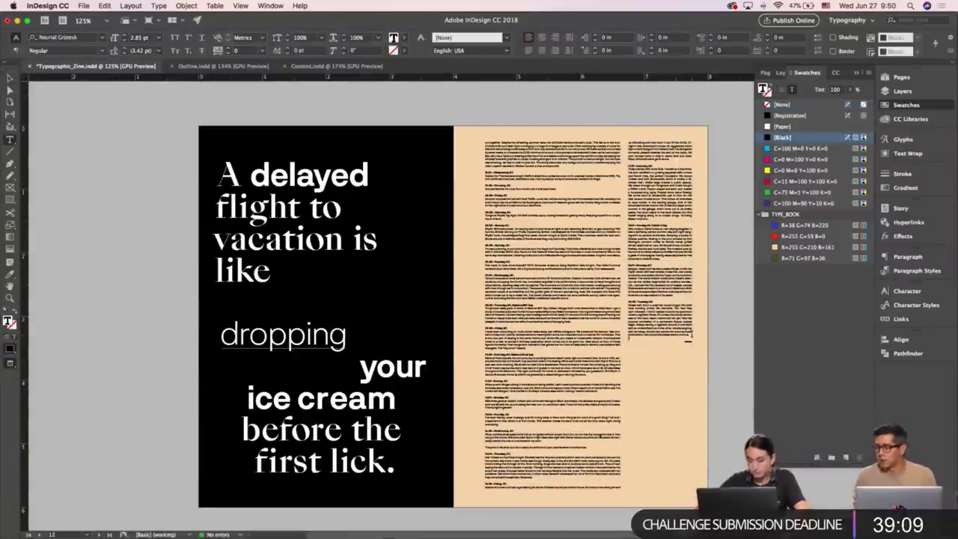
key(super+v)
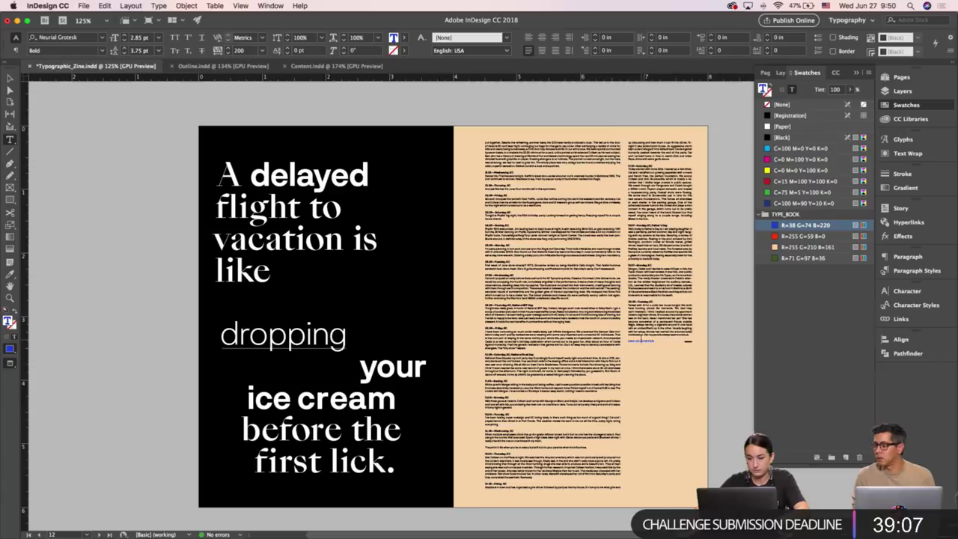
Color the pasted closing line with the [Paper] swatch.
triple_click(645, 342)
click(780, 127)
key(Escape)
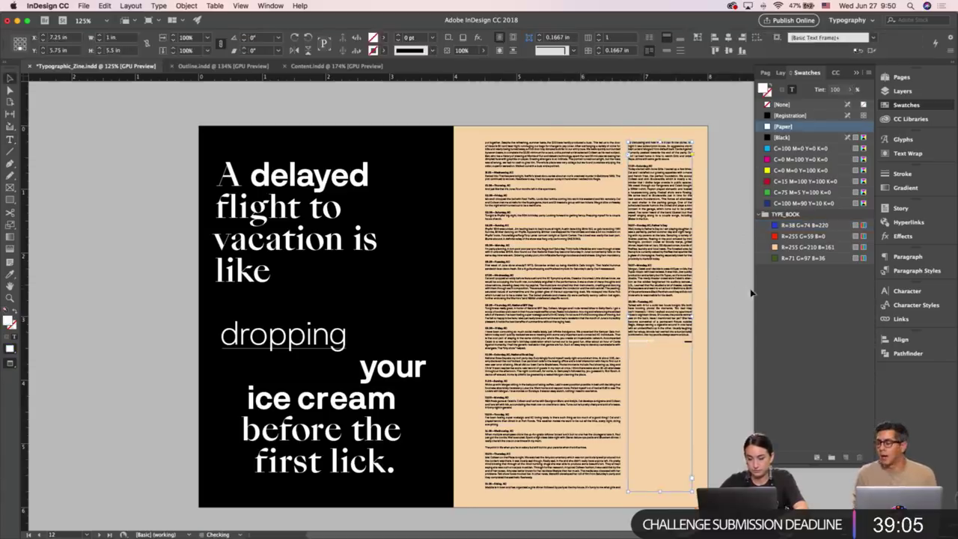
Try coloring the short dash beside the closing line with the [Paper] swatch.
click(688, 342)
click(771, 127)
click(730, 227)
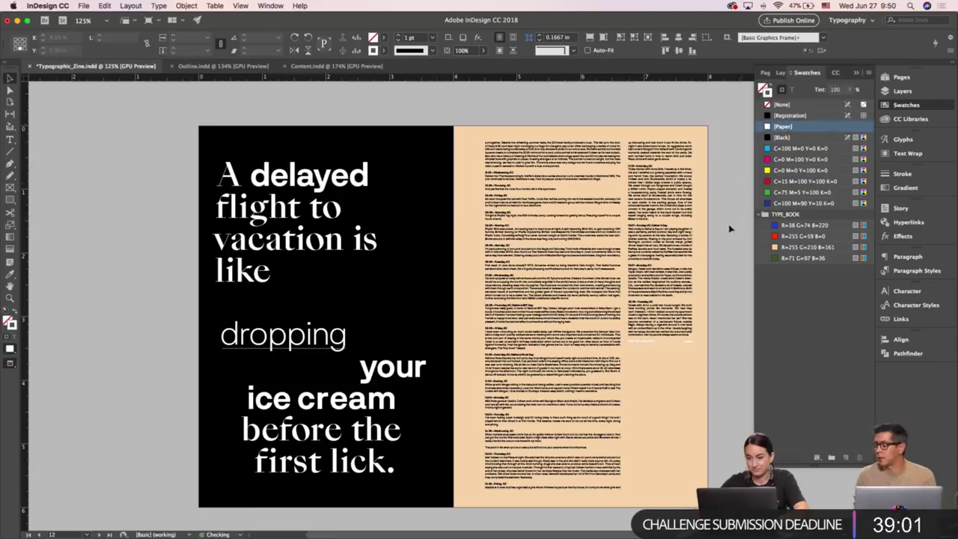
scroll(733, 255, right, 1)
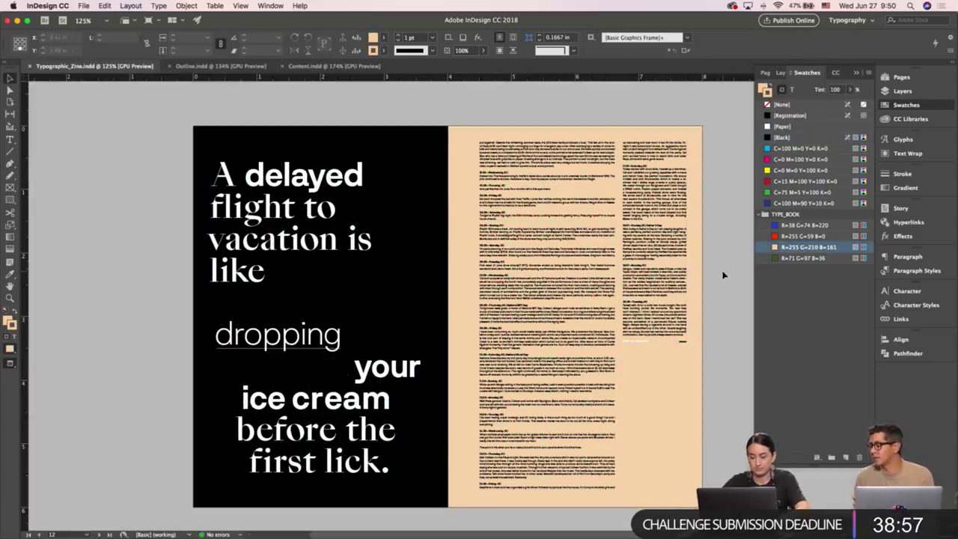
Review the zine's spreads from the 365 cover through the season pages to compare their layout and color.
scroll(723, 275, up, 5)
scroll(723, 275, up, 20)
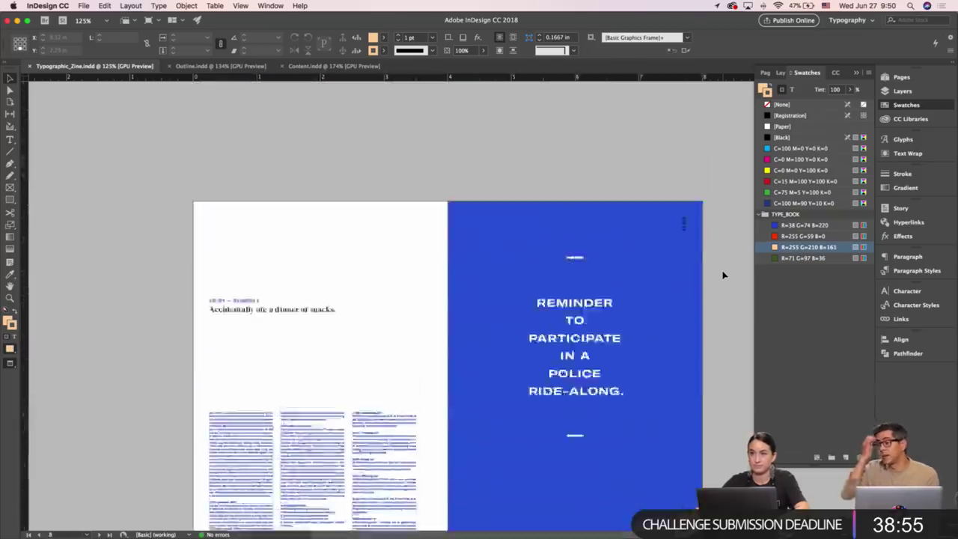
scroll(723, 274, up, 15)
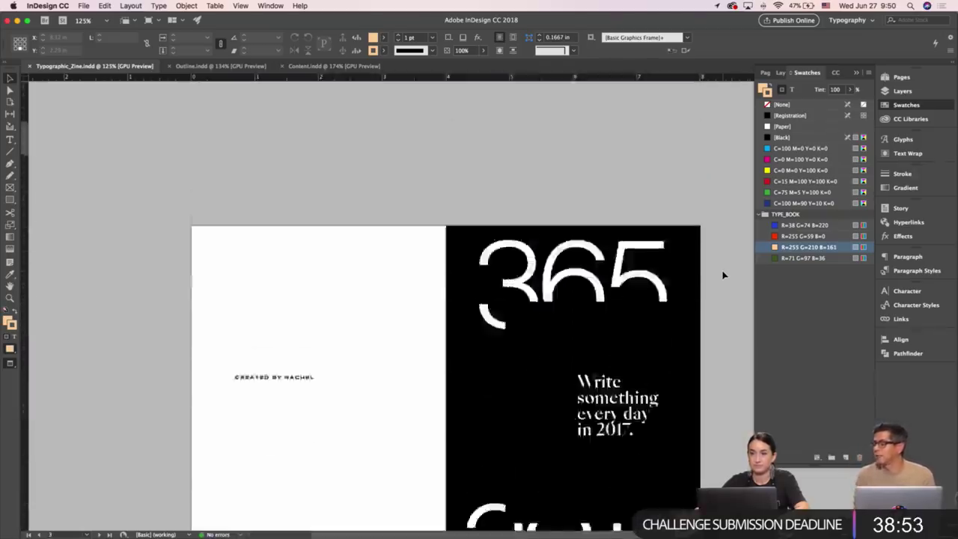
scroll(724, 275, down, 3)
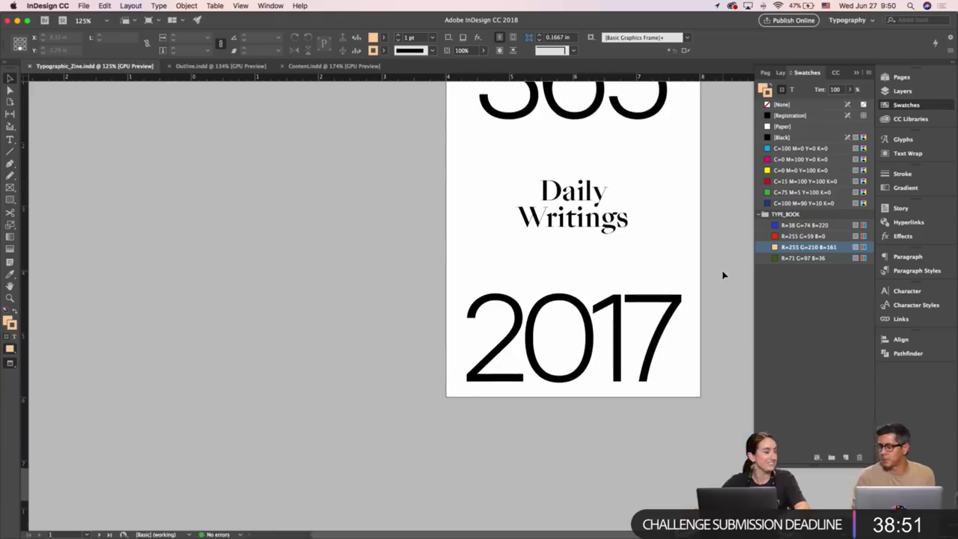
scroll(723, 275, down, 10)
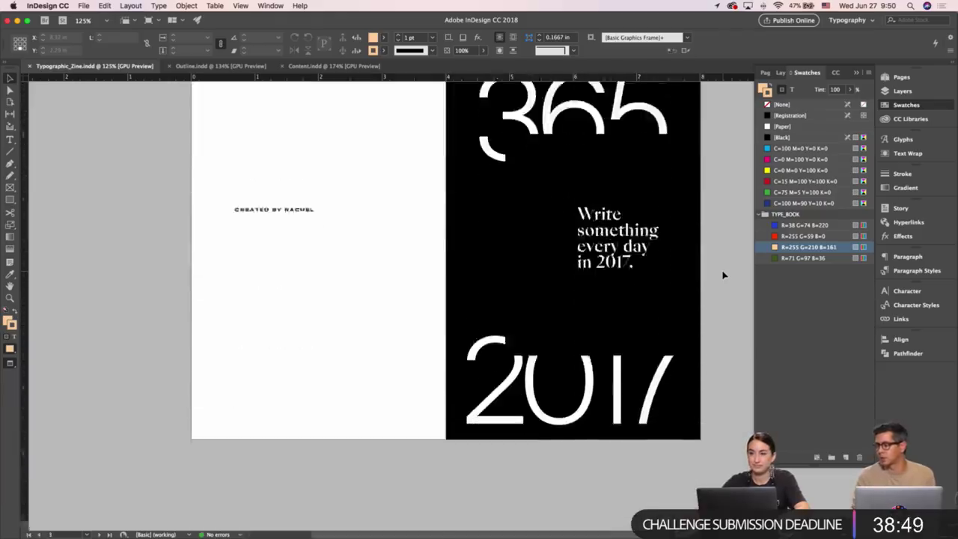
scroll(723, 275, down, 14)
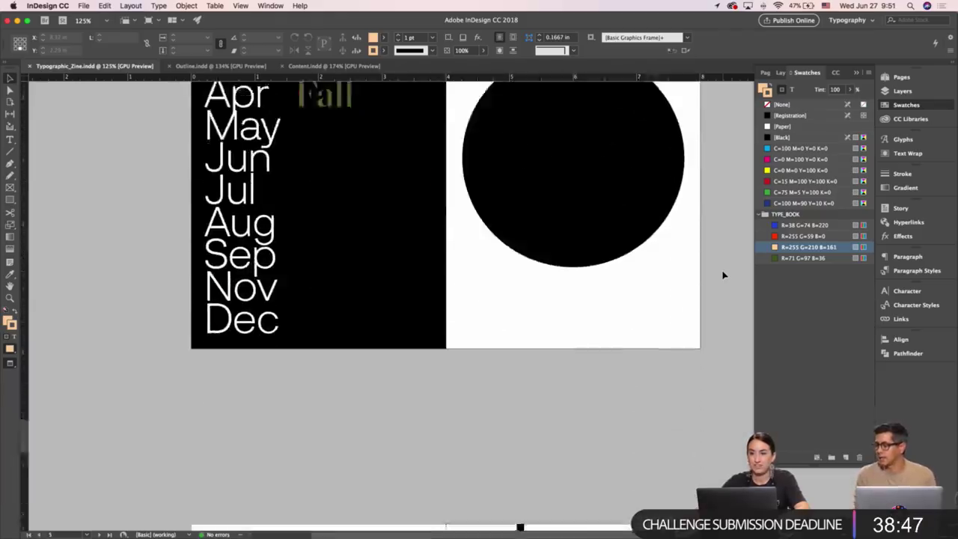
scroll(723, 275, down, 10)
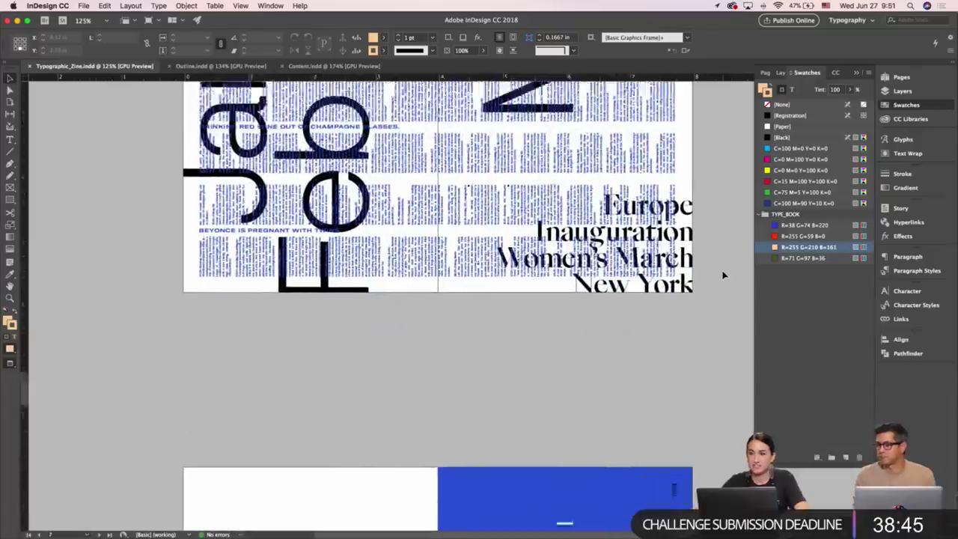
scroll(723, 275, down, 6)
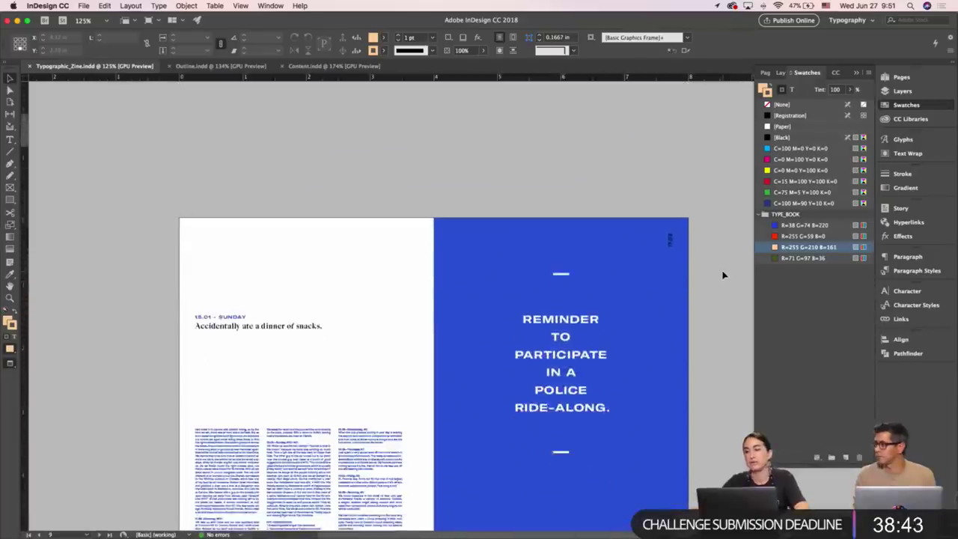
scroll(724, 275, down, 1)
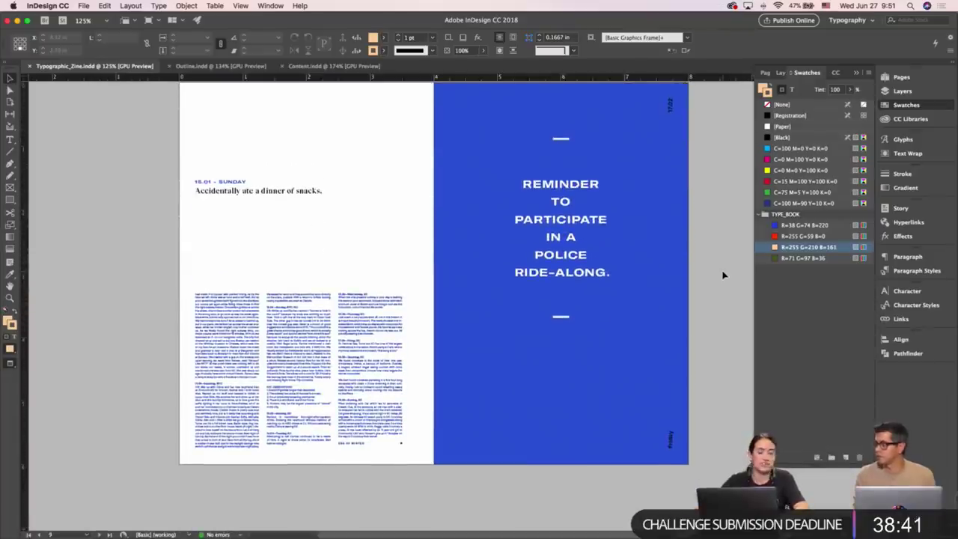
scroll(717, 278, down, 10)
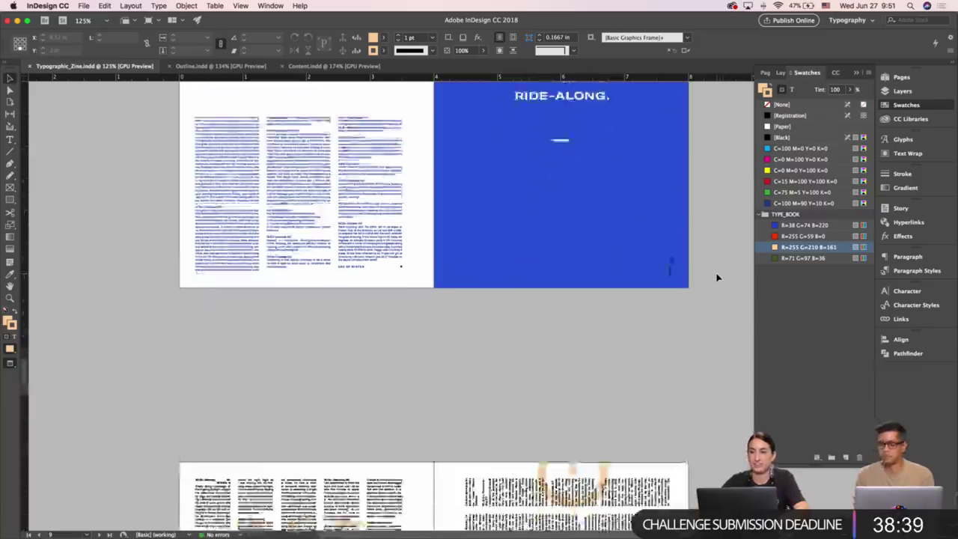
scroll(717, 278, down, 10)
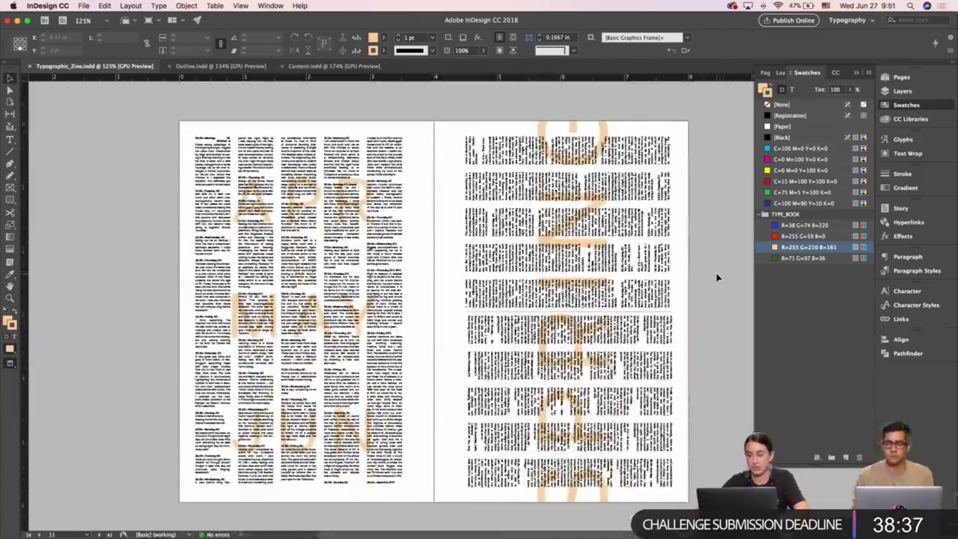
scroll(717, 278, down, 8)
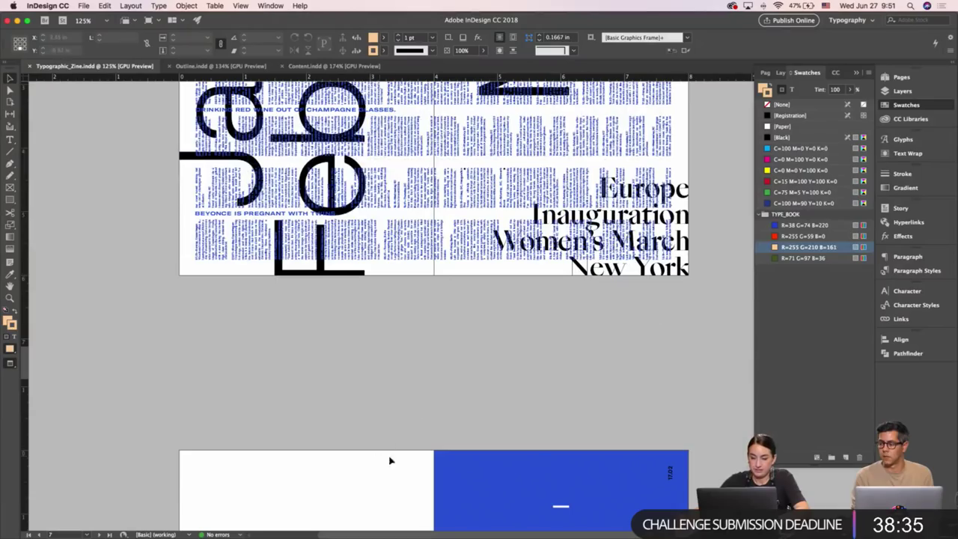
Copy the solid blue background frame from the police ride-along page and paste it in place on the SPRING page, behind its text.
click(439, 454)
scroll(421, 401, down, 20)
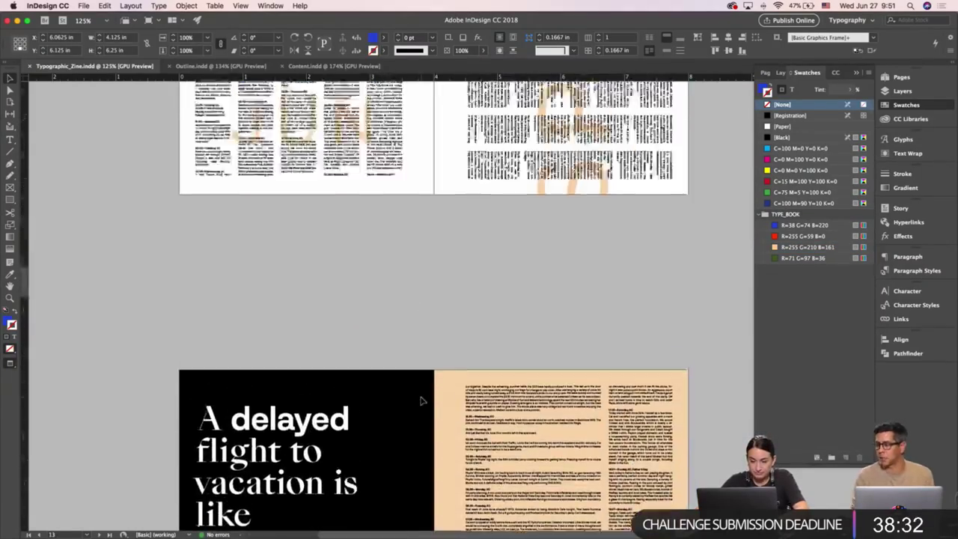
scroll(421, 401, up, 8)
click(421, 401)
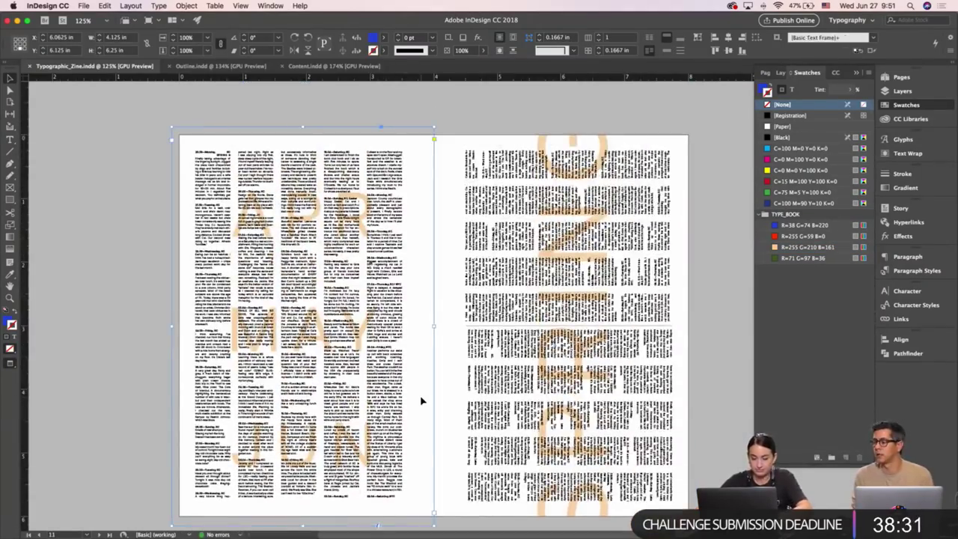
key(alt+shift+super+v)
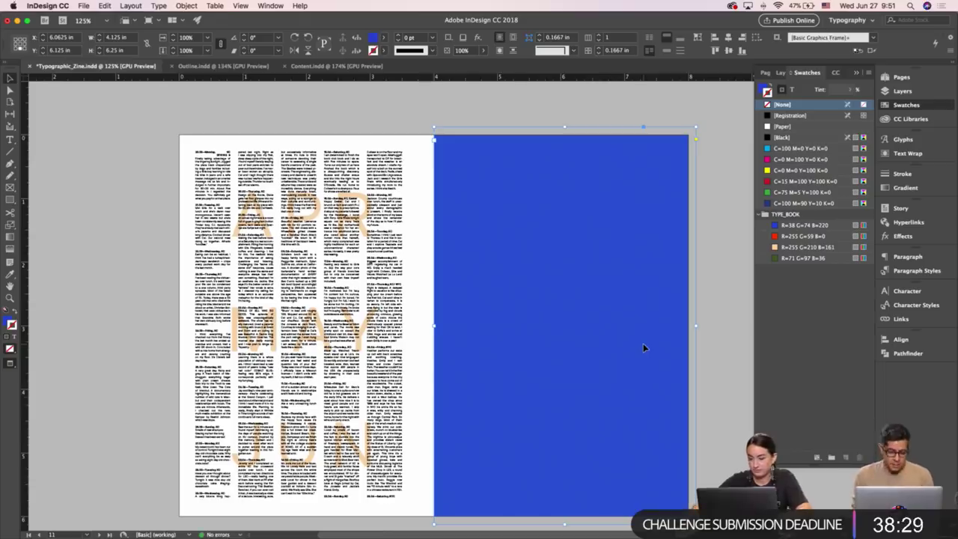
key(super+alt+shift+v)
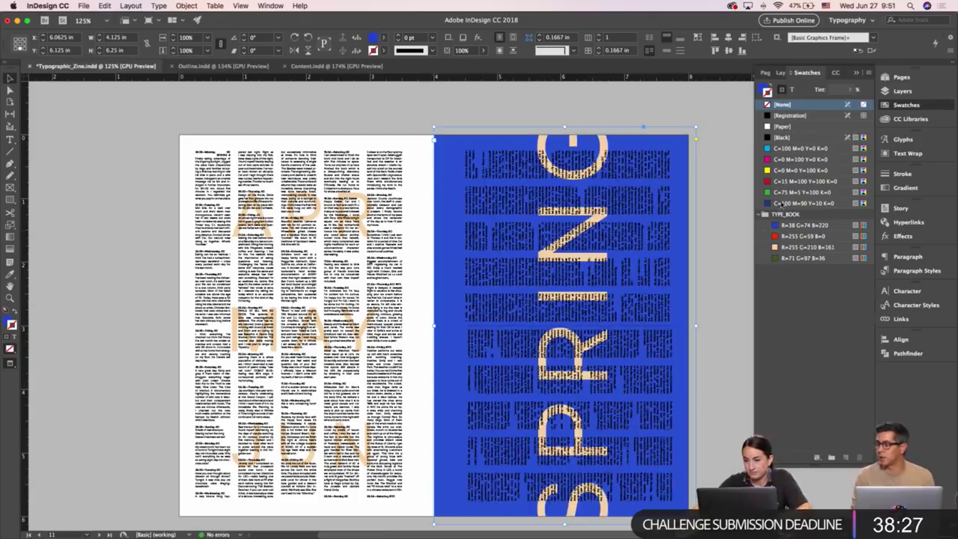
Fill the pasted background frame with the R=255 G=210 B=161 swatch and move it behind the text on the APR MAY JUN page.
click(760, 88)
click(782, 247)
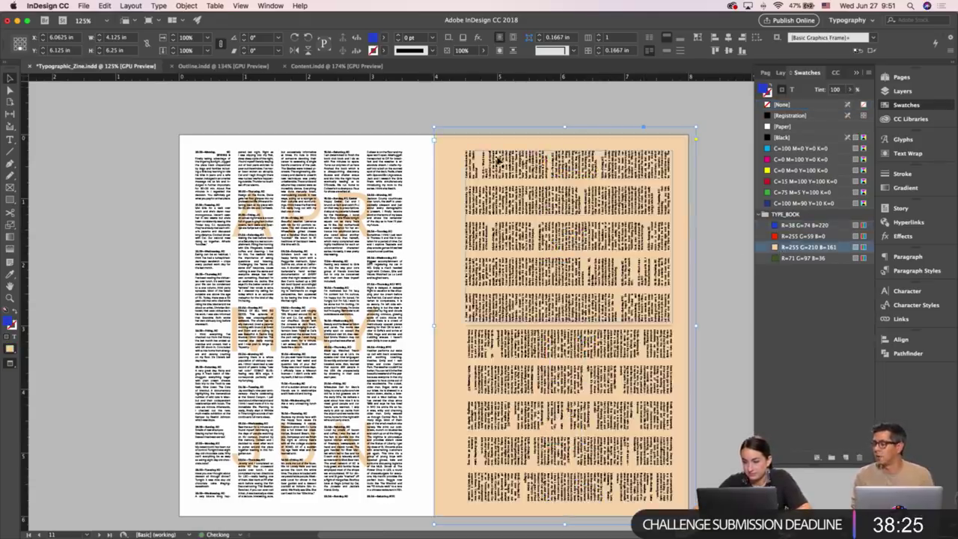
drag(456, 151, 201, 153)
drag(441, 251, 400, 279)
drag(439, 228, 327, 368)
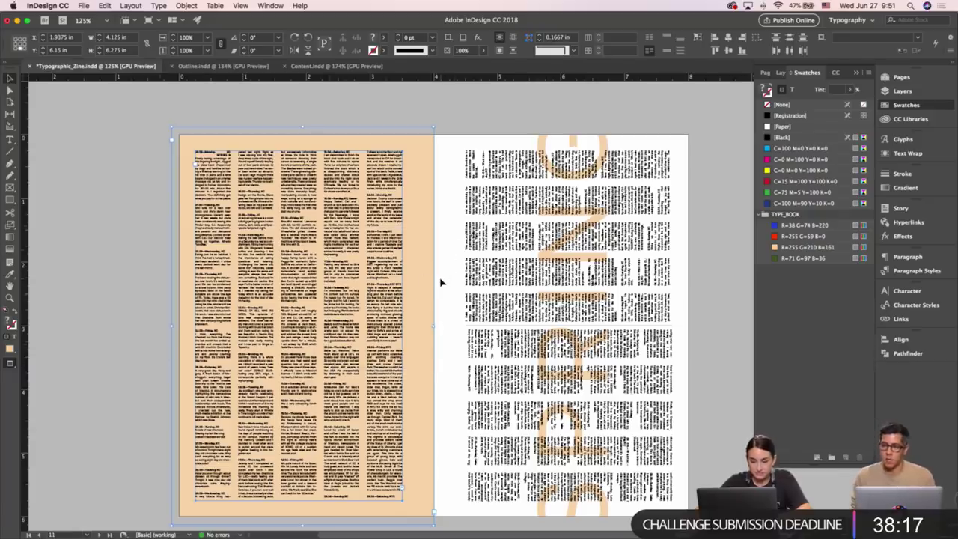
Color the large APR MAY JUN lettering with the [Paper] swatch, keeping its frame in its original position.
click(417, 281)
super+click(416, 282)
drag(415, 281, 362, 282)
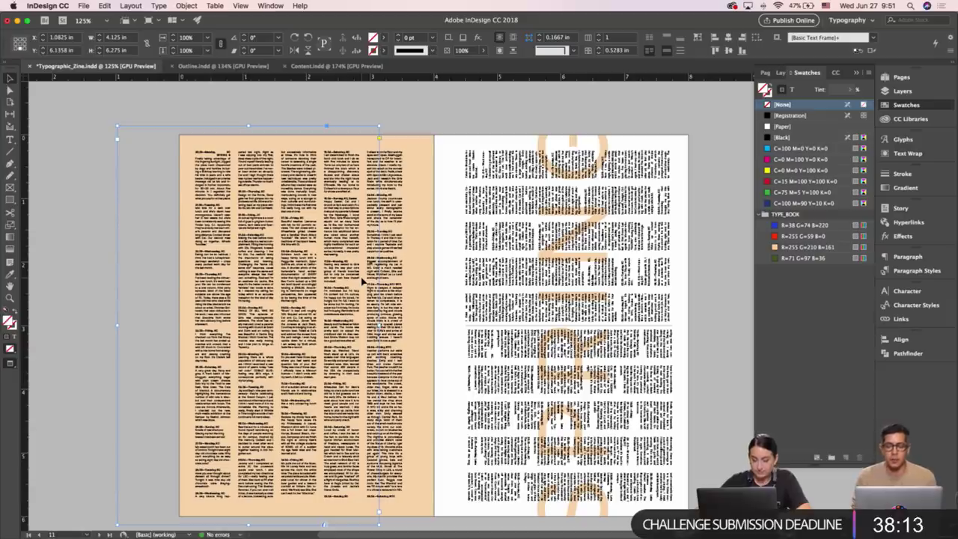
key(super+z)
click(791, 89)
click(783, 128)
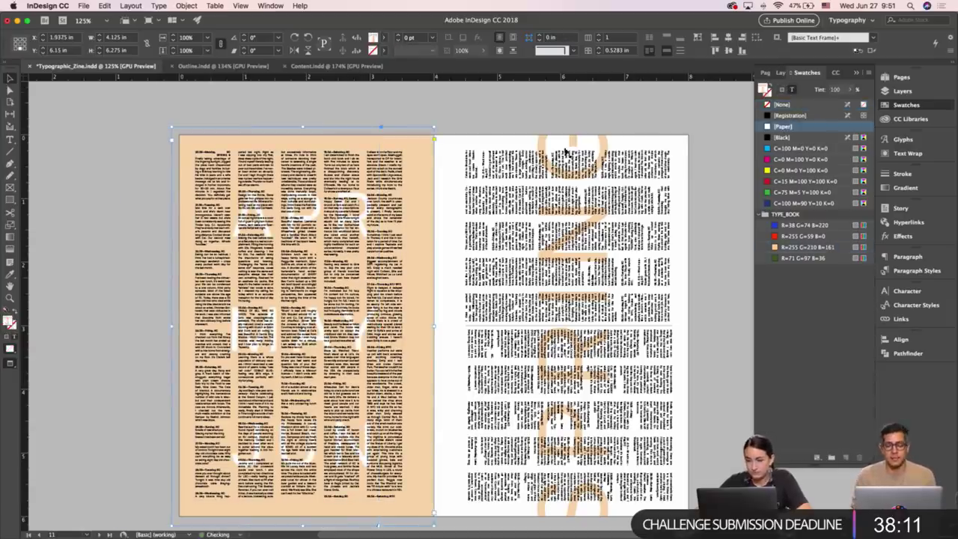
click(452, 173)
key(w)
key(w)
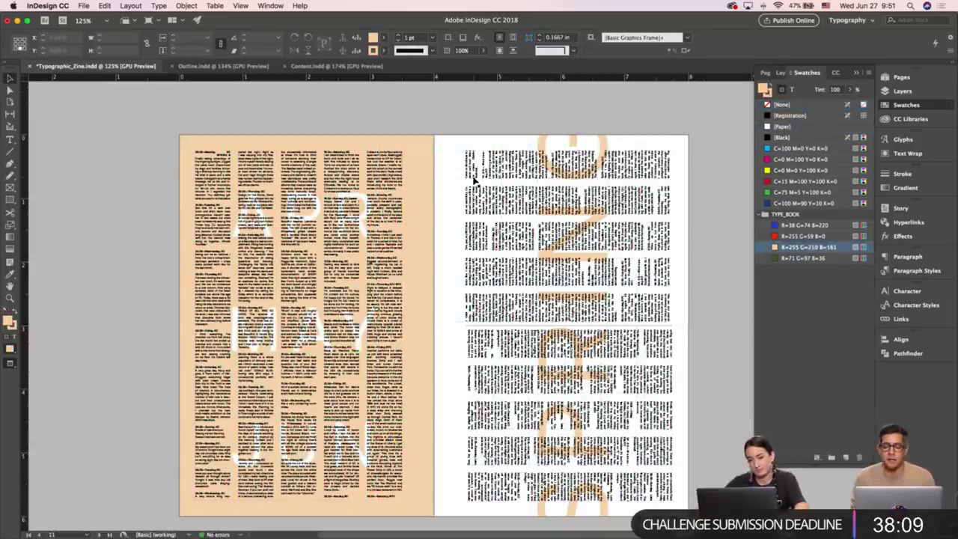
scroll(474, 180, left, 1)
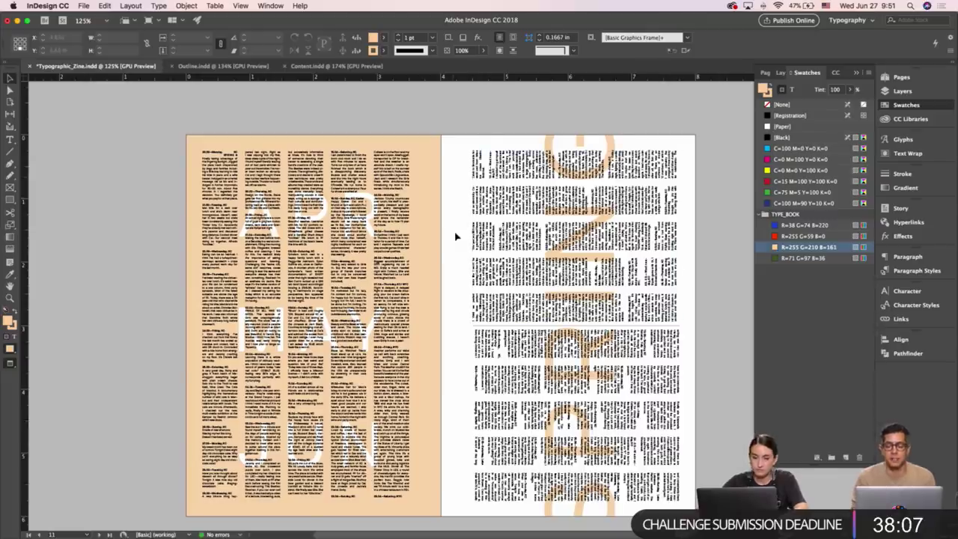
click(429, 184)
click(453, 188)
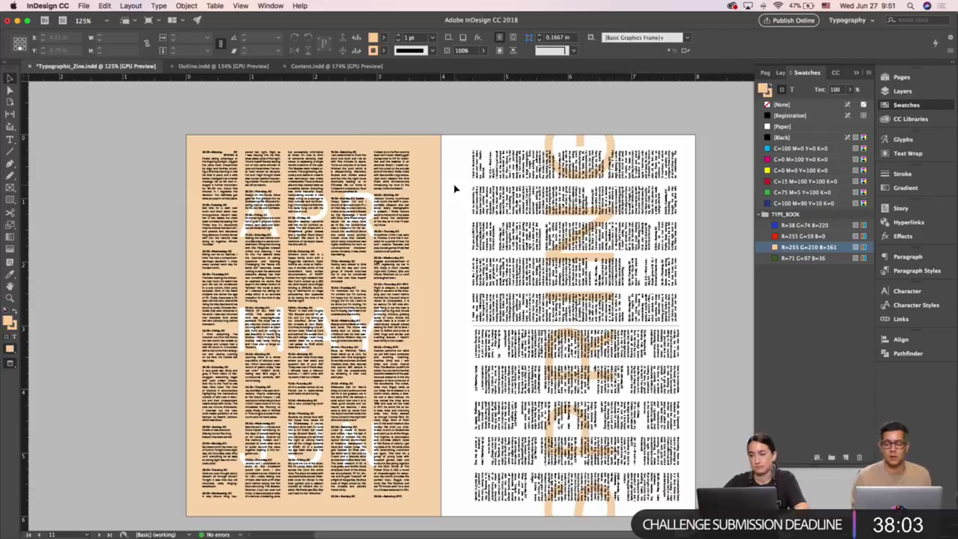
scroll(472, 226, up, 6)
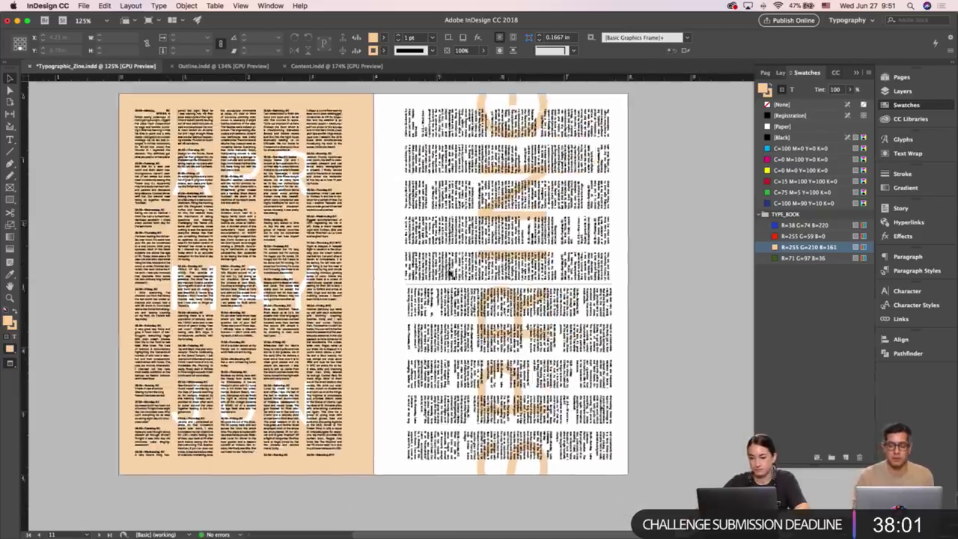
Shorten the thin black divider line between the text blocks on the SPRING page to about half the text width.
key(w)
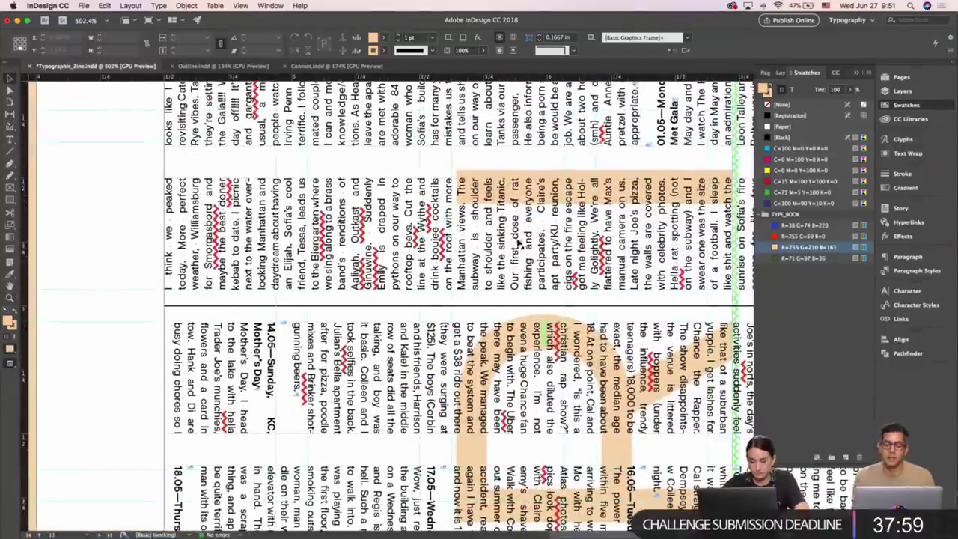
click(547, 315)
drag(677, 304, 421, 259)
scroll(421, 257, right, 5)
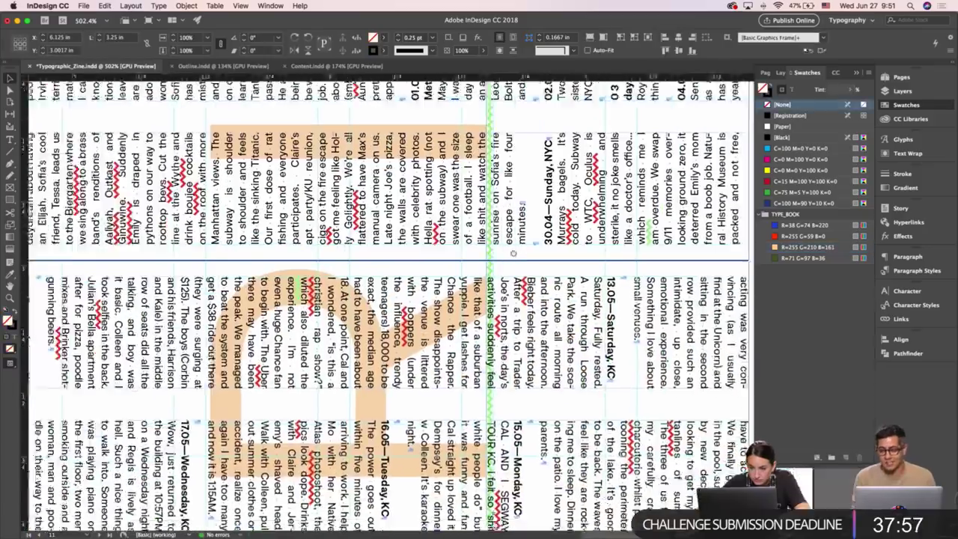
drag(209, 248, 174, 248)
click(231, 245)
drag(246, 252, 686, 251)
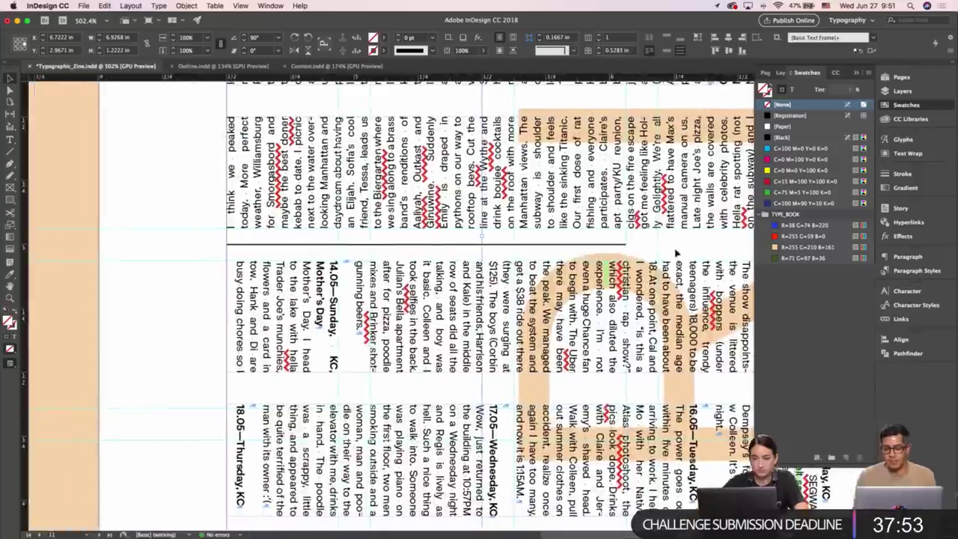
click(613, 244)
click(194, 248)
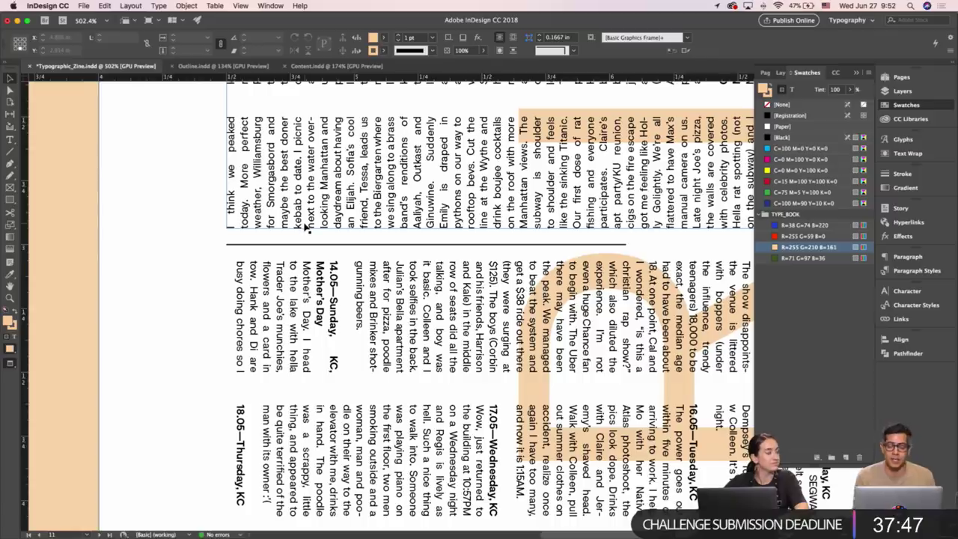
Move the divider line sideways so it is centered between the upper and lower text blocks of the SPRING page.
key(super+minus)
key(super+minus)
key(super+minus)
key(super+minus)
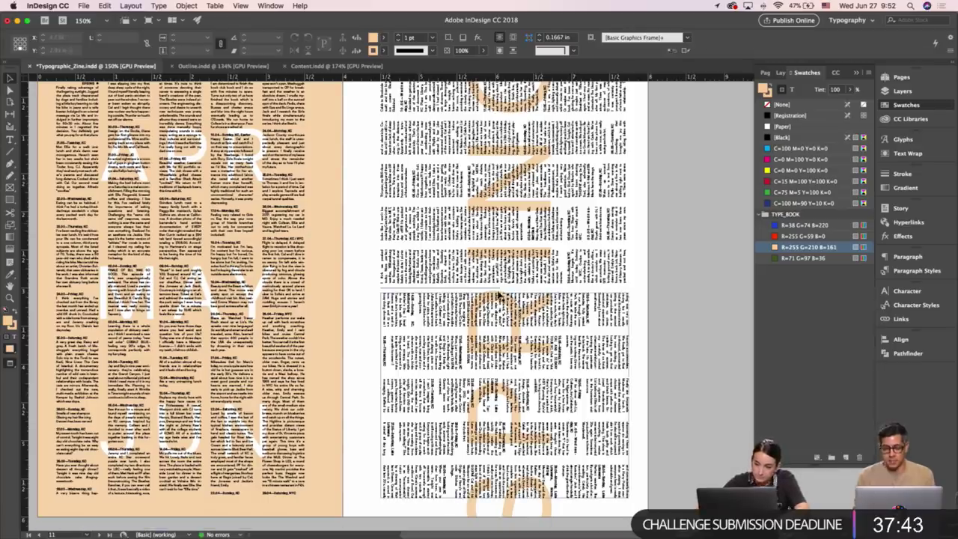
drag(494, 293, 559, 290)
click(663, 290)
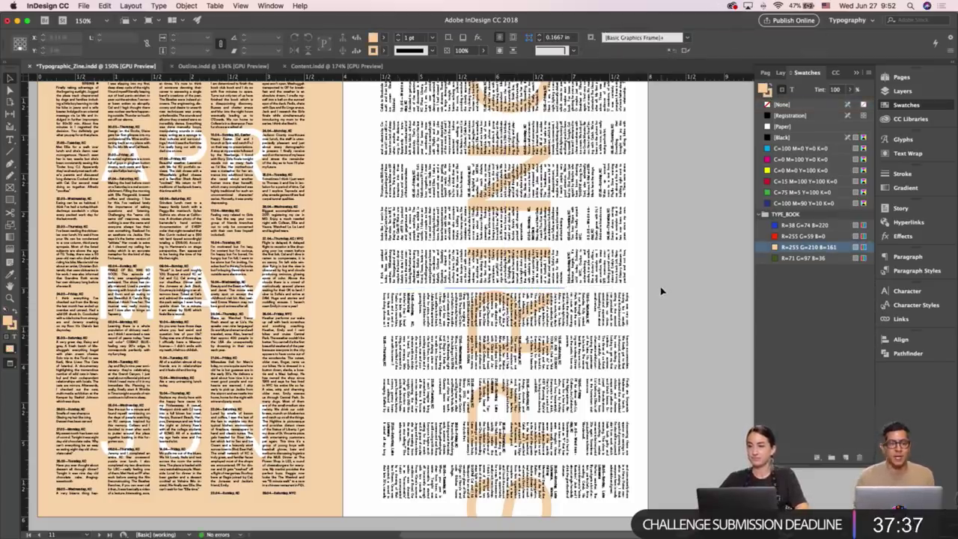
Try reducing the font size of the large SPRING lettering to 109 pt.
scroll(661, 291, up, 5)
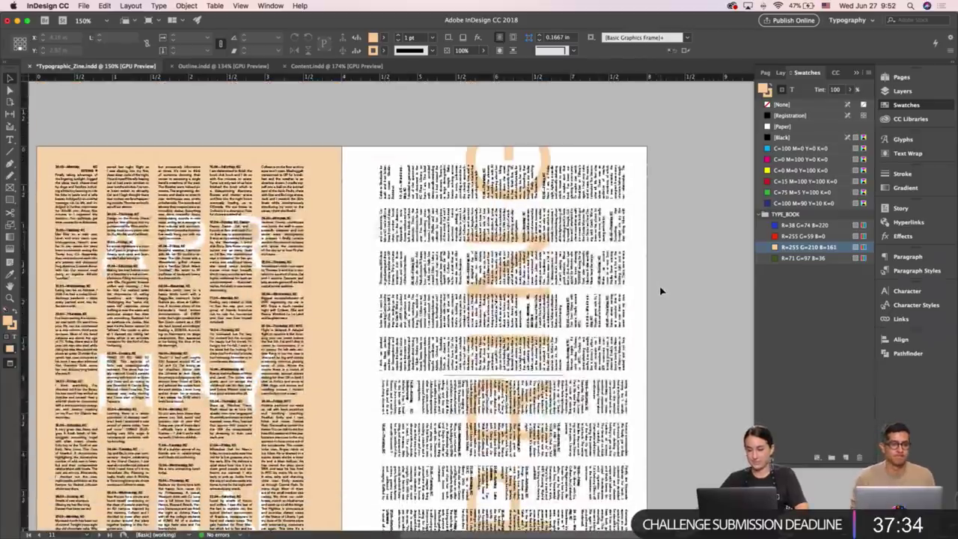
double_click(531, 157)
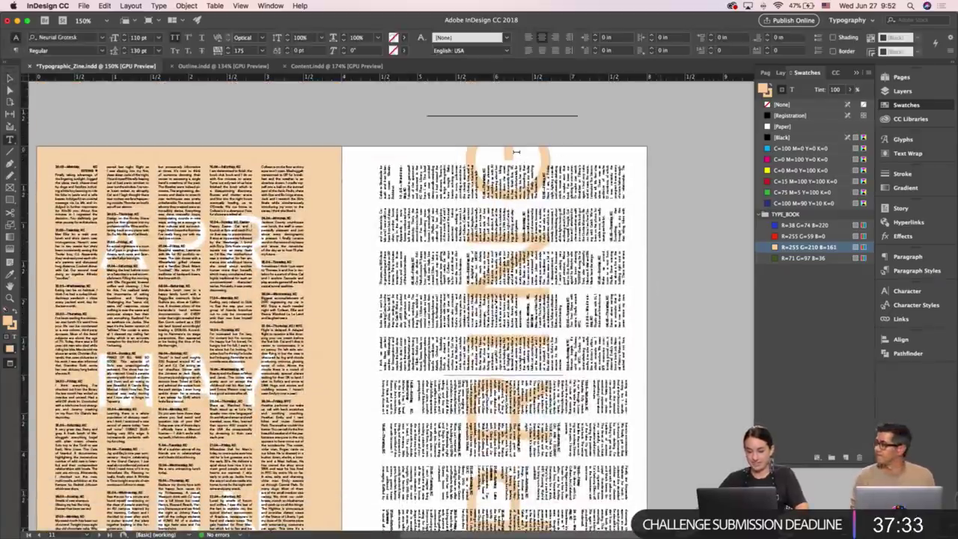
key(super+a)
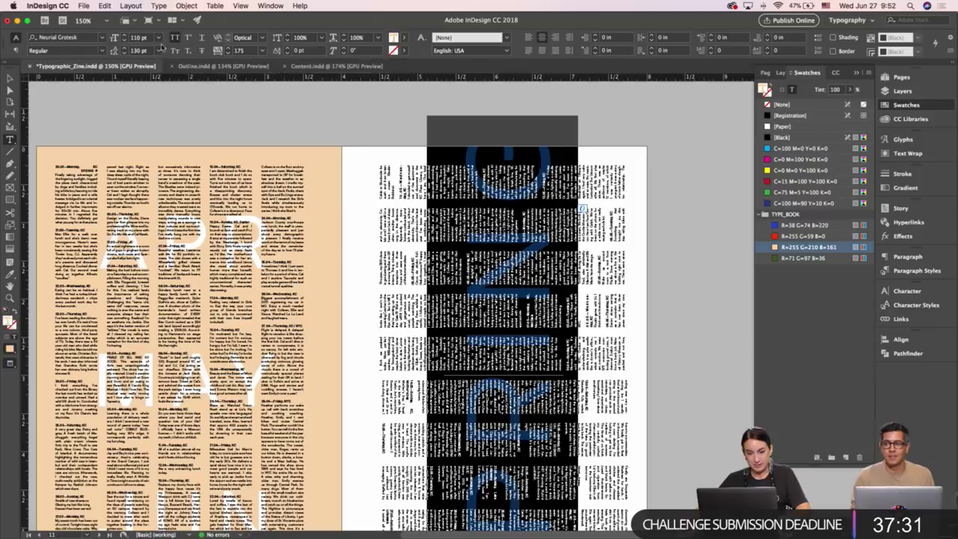
click(125, 40)
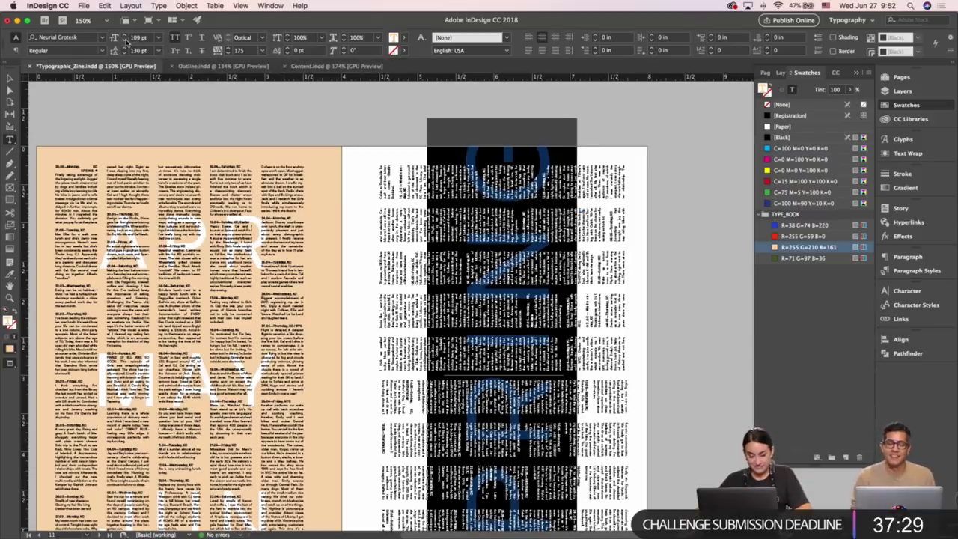
key(Escape)
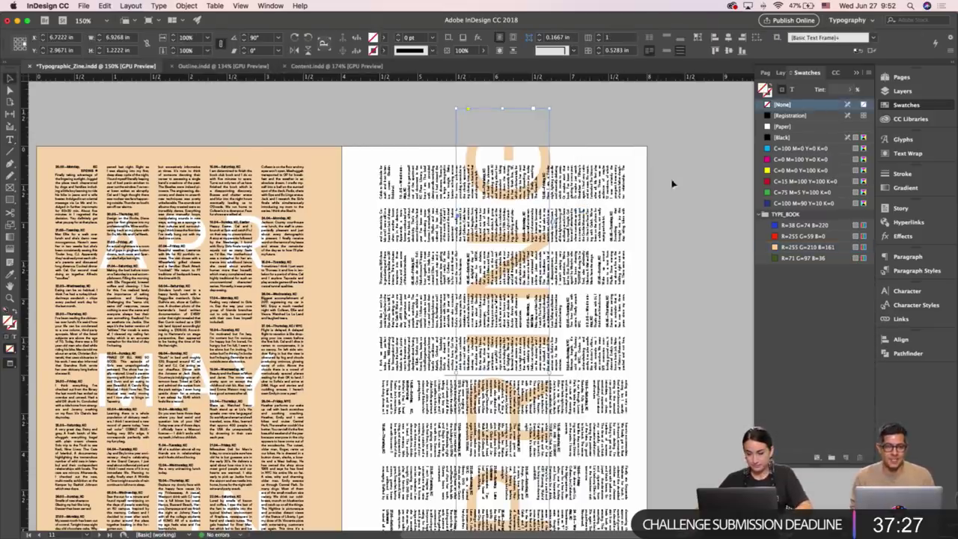
click(685, 178)
scroll(685, 179, down, 2)
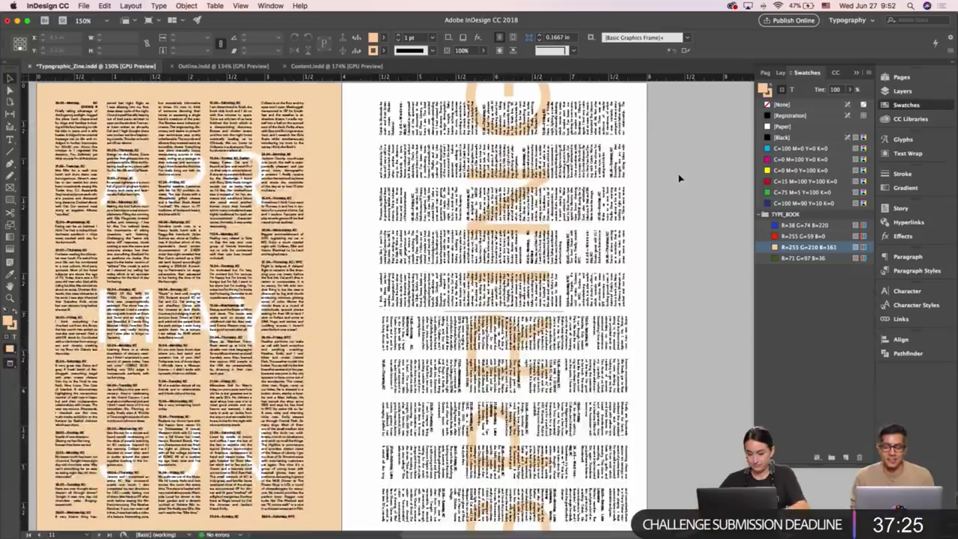
Try breaking the SPRING lettering onto a second line partway through the word, and undo the break.
key(super+minus)
key(super+minus)
click(563, 166)
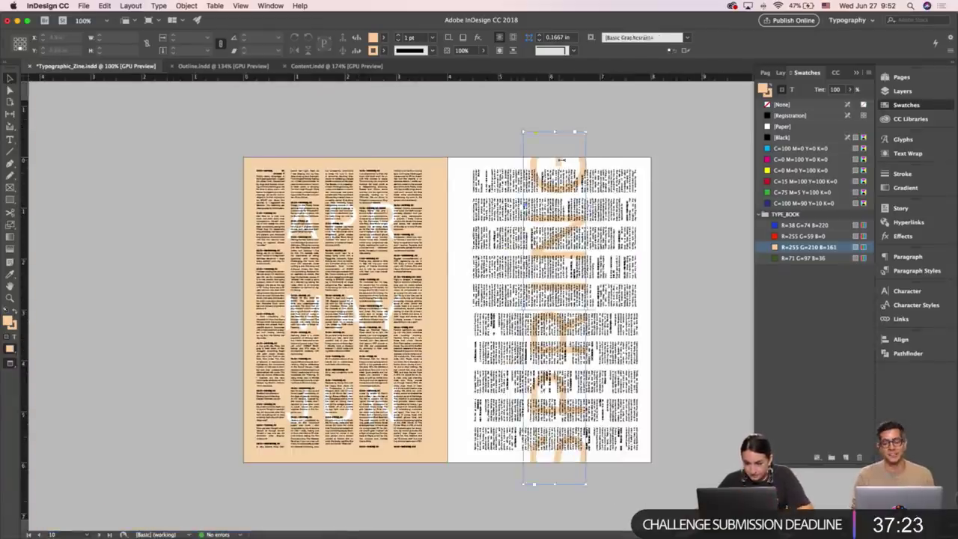
double_click(563, 166)
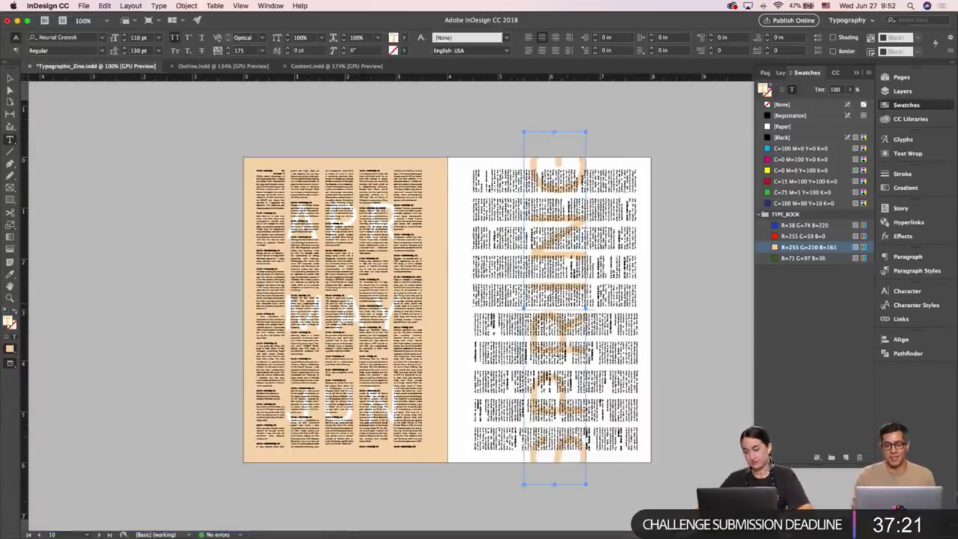
click(555, 360)
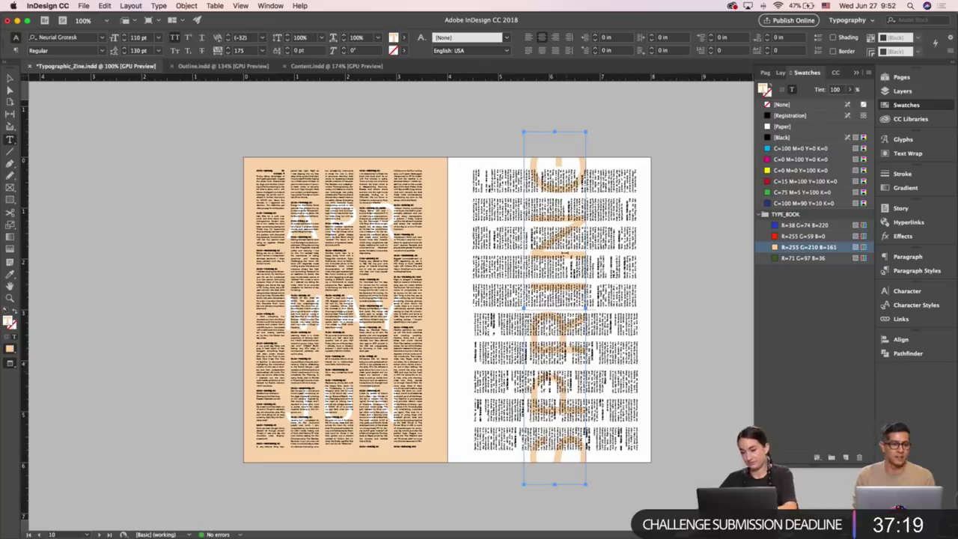
key(Return)
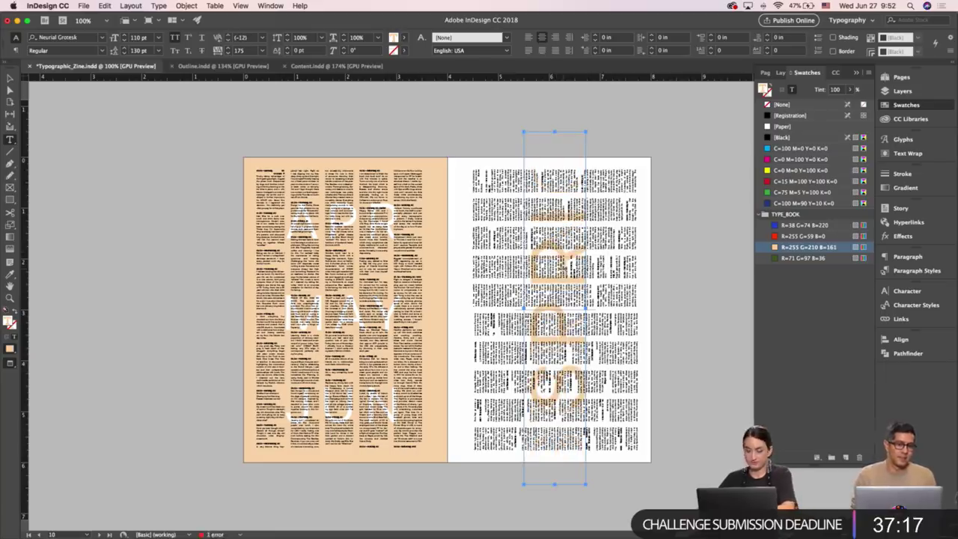
key(super+z)
key(Escape)
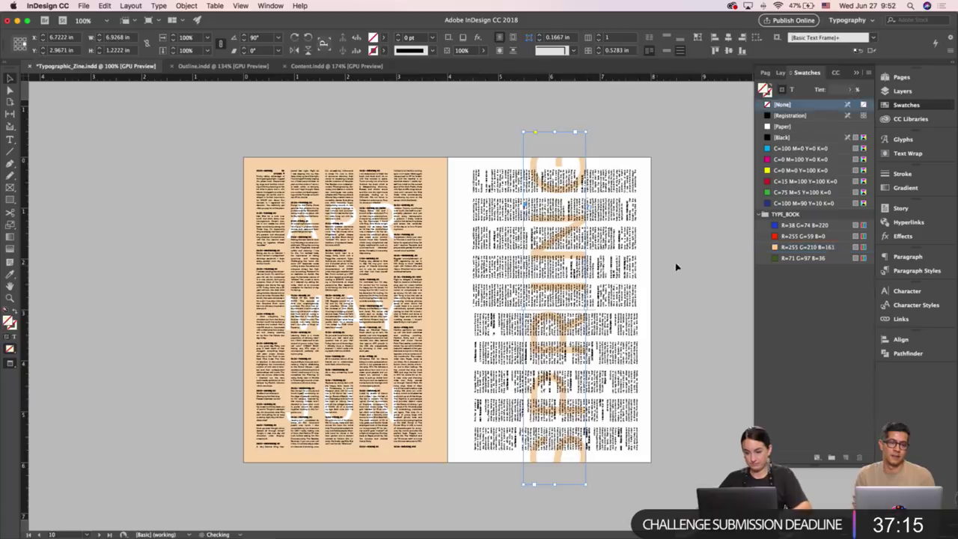
Move the SPRING lettering frame off its page onto the empty pasteboard beside the spread.
key(w)
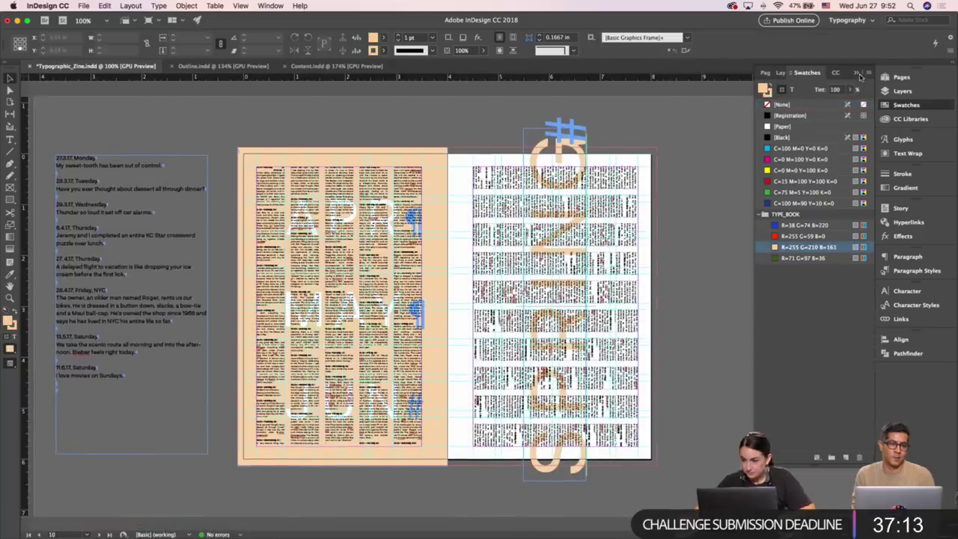
click(859, 75)
drag(558, 135, 804, 127)
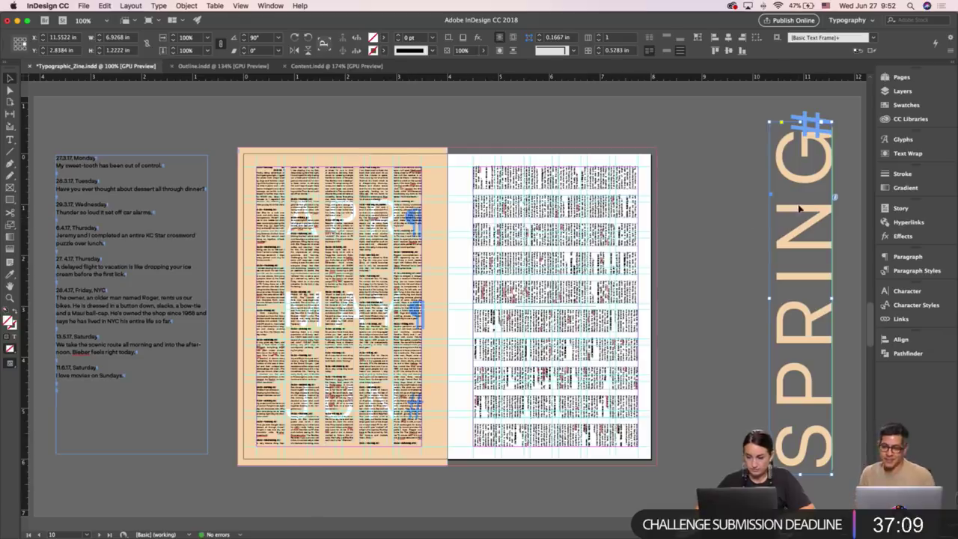
drag(801, 209, 722, 214)
Turn off All Caps for the SPRING lettering and replace its first letter with a capital S so it reads Spring.
double_click(722, 214)
key(super+a)
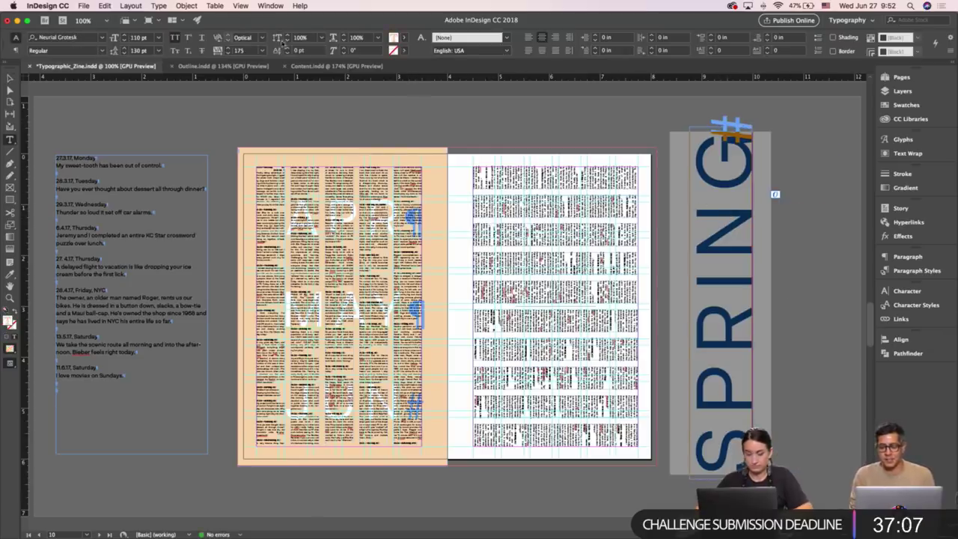
click(177, 39)
drag(719, 391, 730, 448)
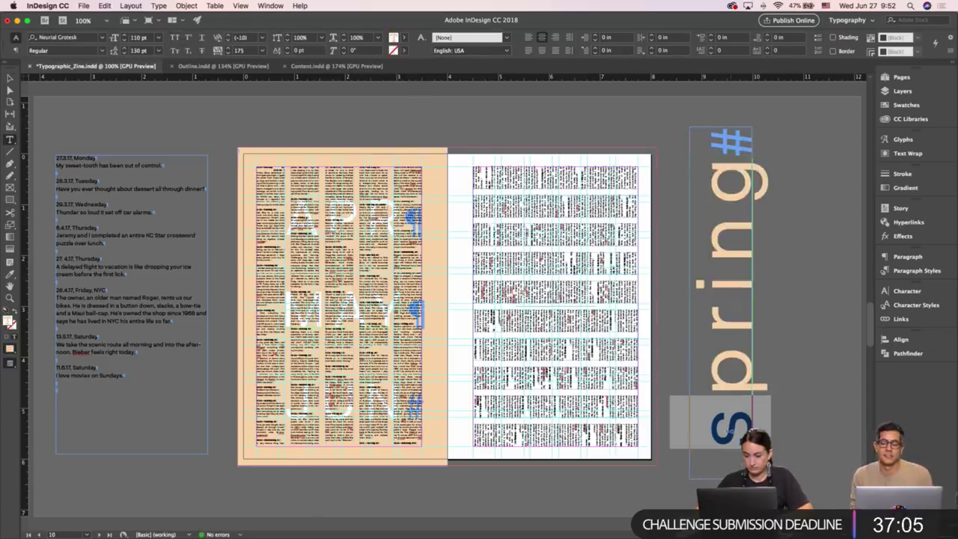
text(S)
Tighten the tracking of the whole Spring lettering to -40.
key(super+a)
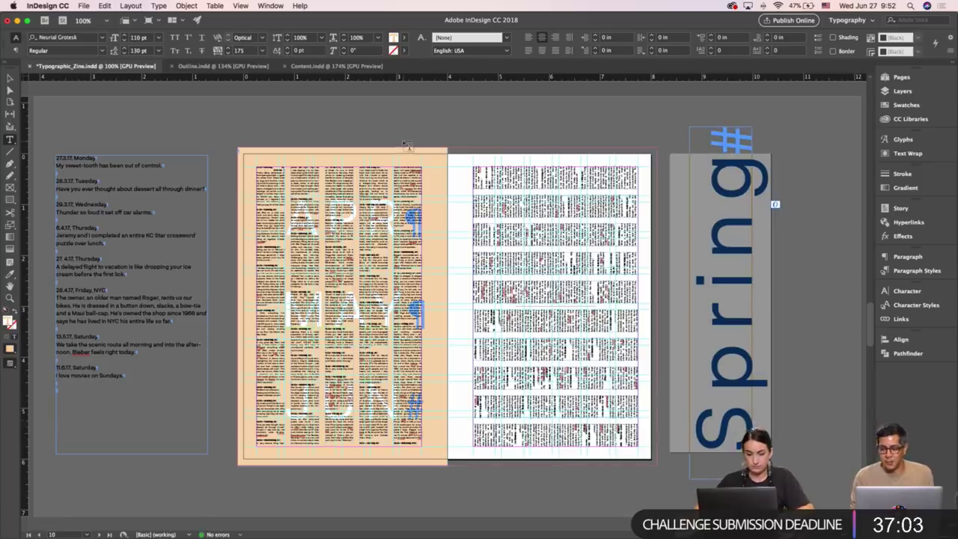
click(262, 50)
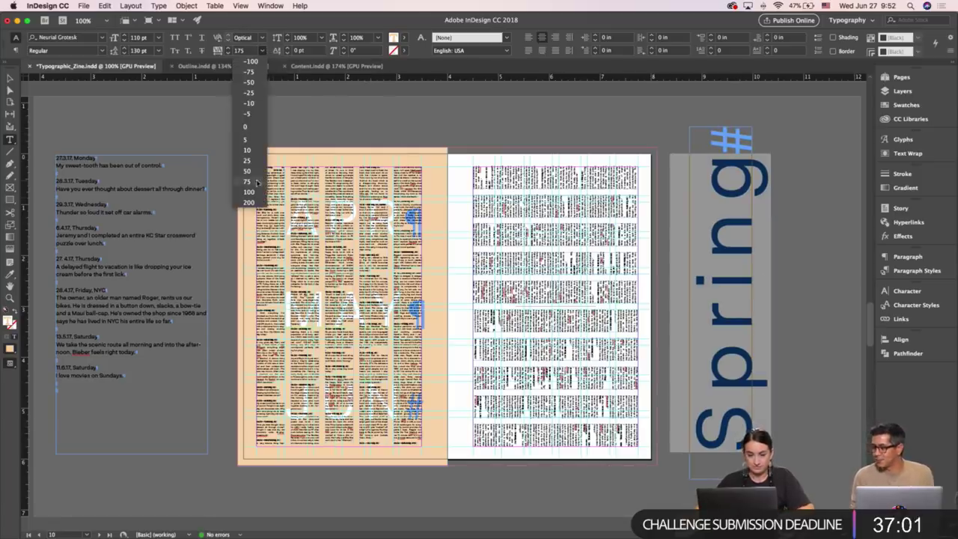
click(252, 105)
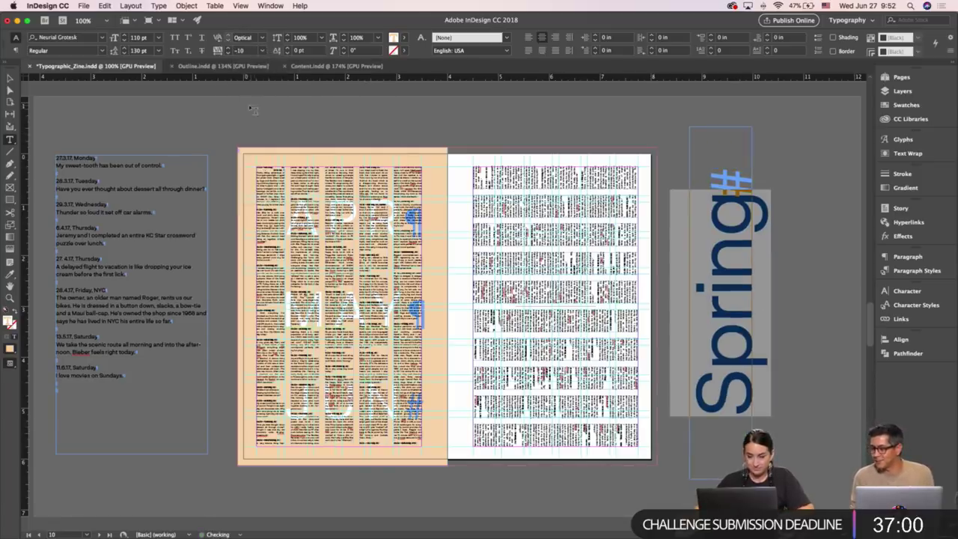
click(229, 54)
click(228, 53)
click(228, 54)
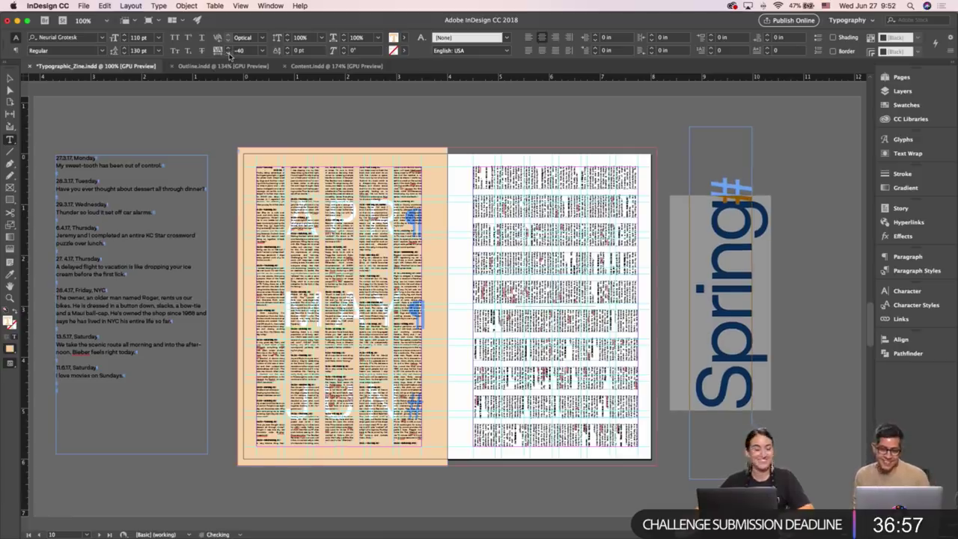
key(Escape)
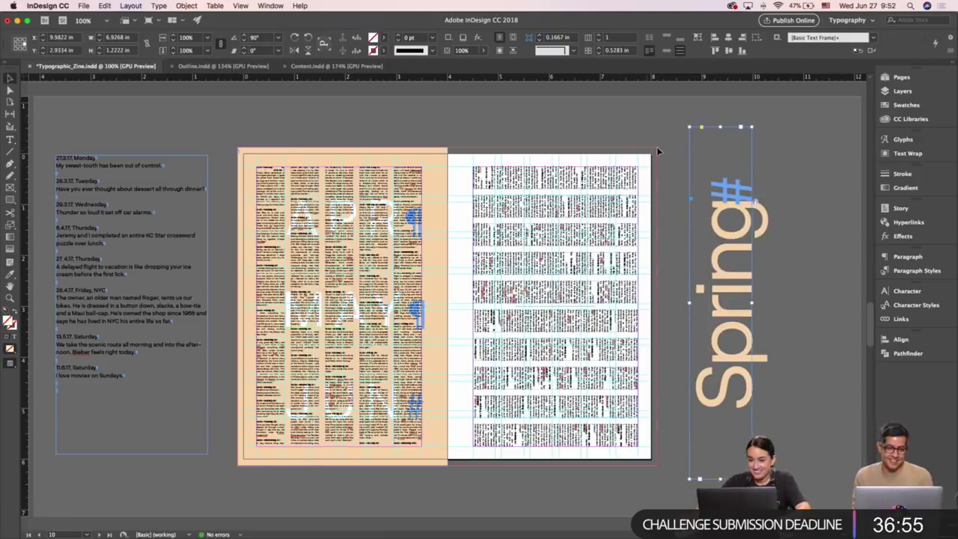
Place the Spring lettering frame back over the text columns of its page and check it in preview.
key(w)
key(w)
drag(730, 213, 539, 231)
key(w)
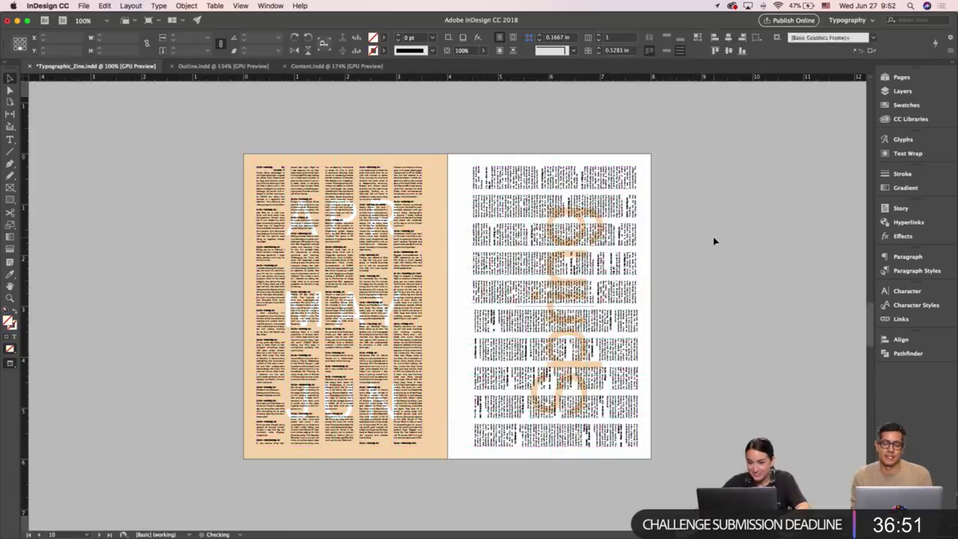
click(716, 240)
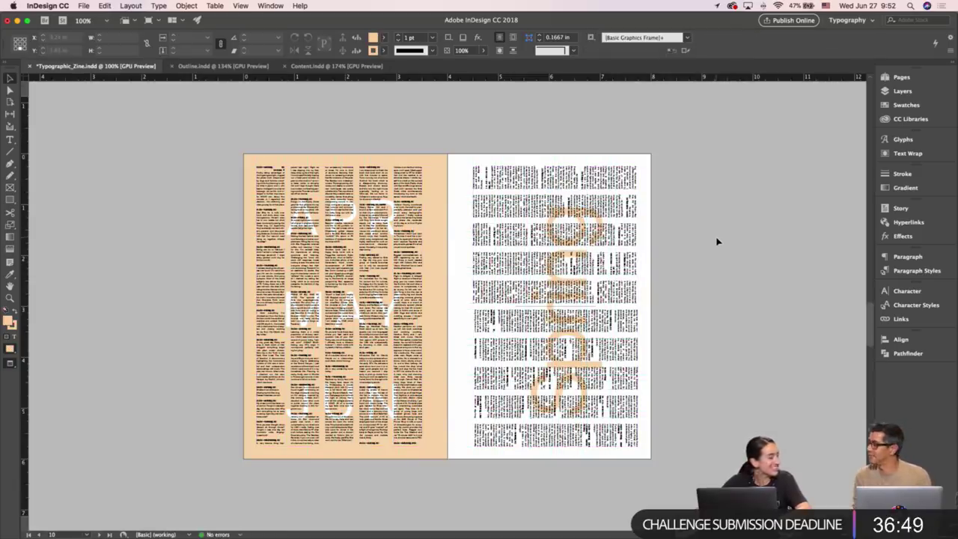
Shorten the Spring lettering frame to about 4.21 in and scale it with its text to about 6.57 by 1.91 in.
click(577, 164)
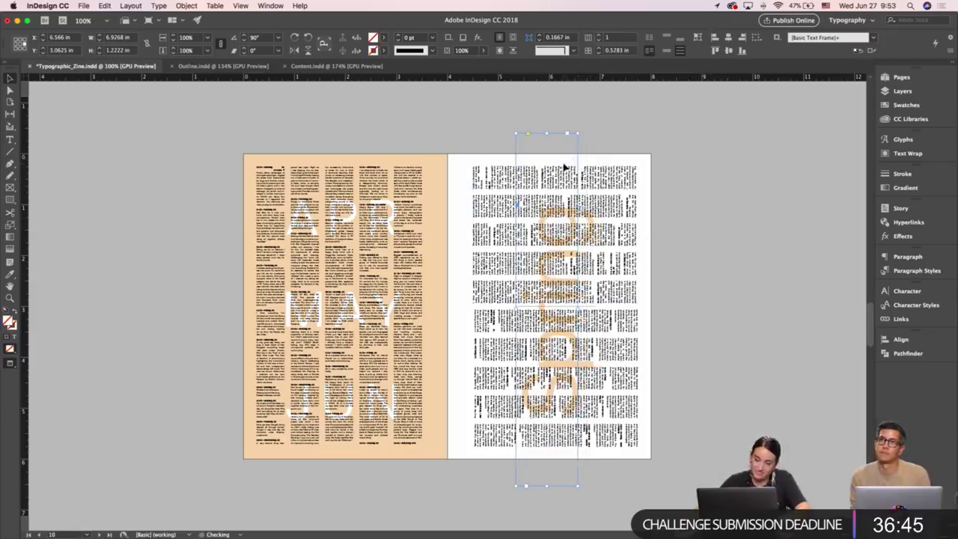
drag(579, 146, 576, 274)
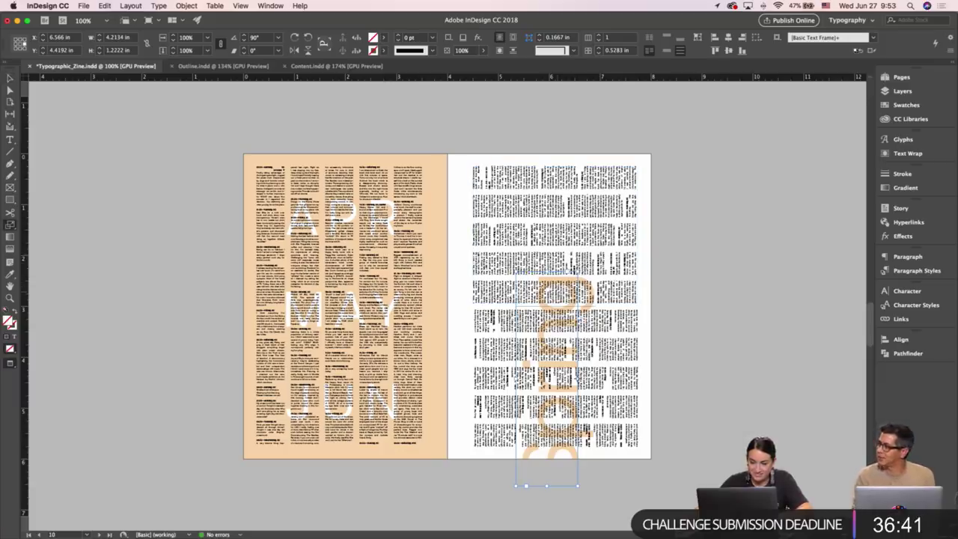
drag(526, 287, 498, 240)
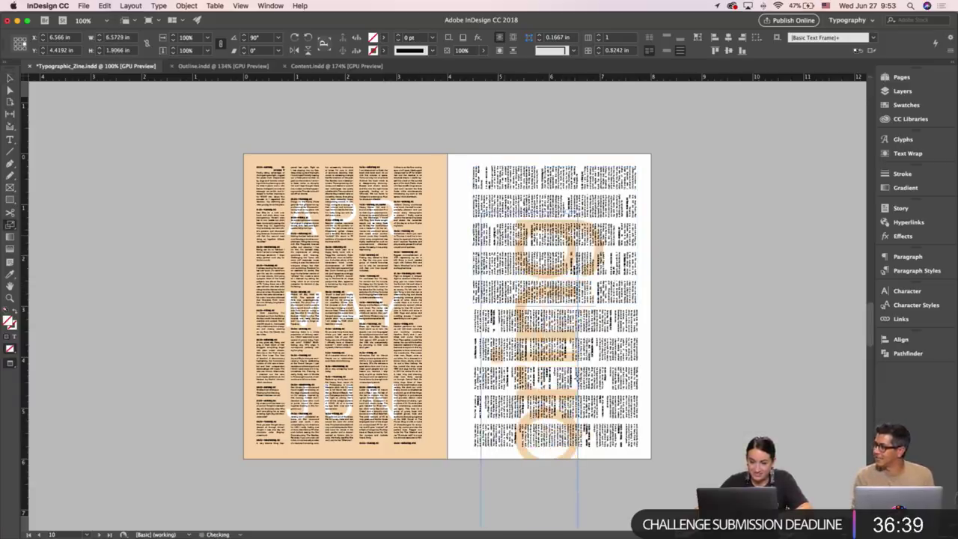
key(v)
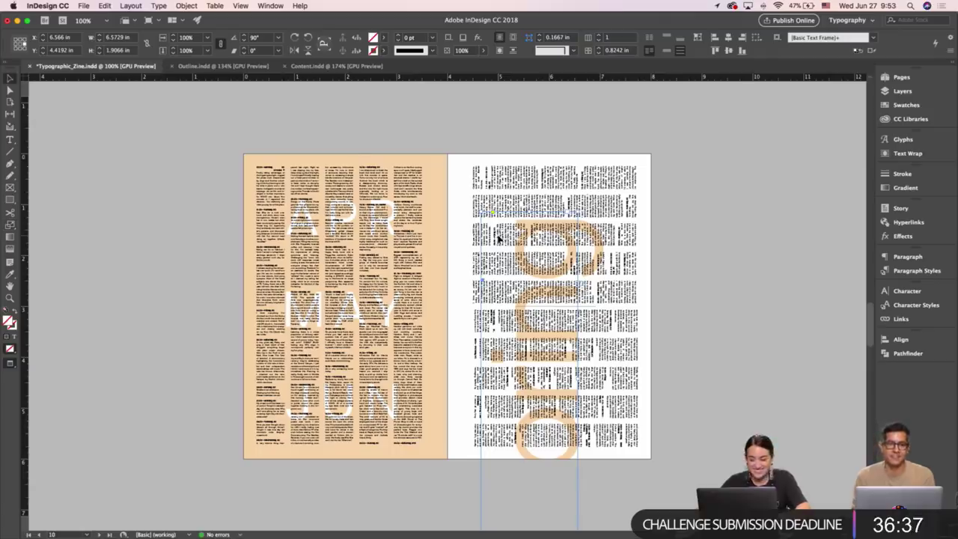
Reposition the enlarged Spring lettering so the whole word fits within the height of its page.
drag(570, 219, 599, 162)
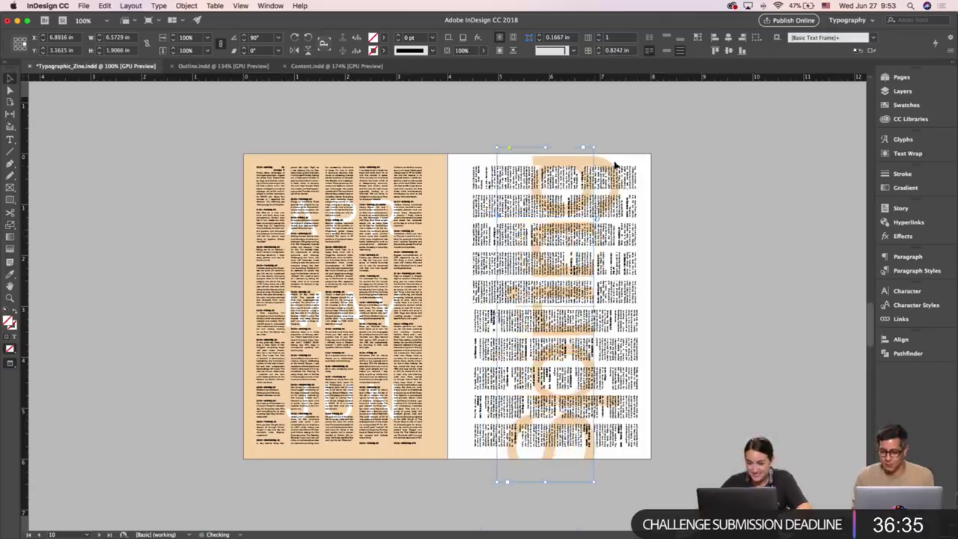
key(shift+Left)
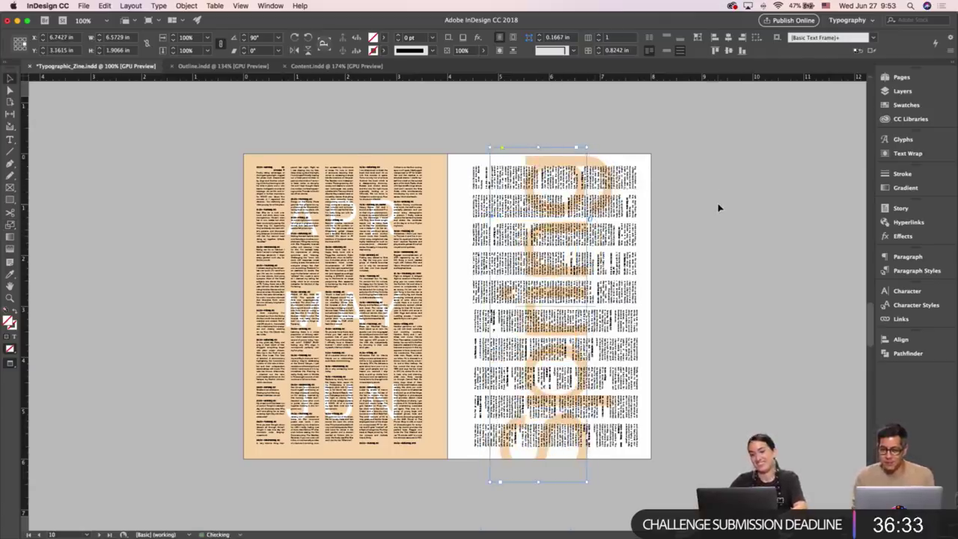
key(shift+Up)
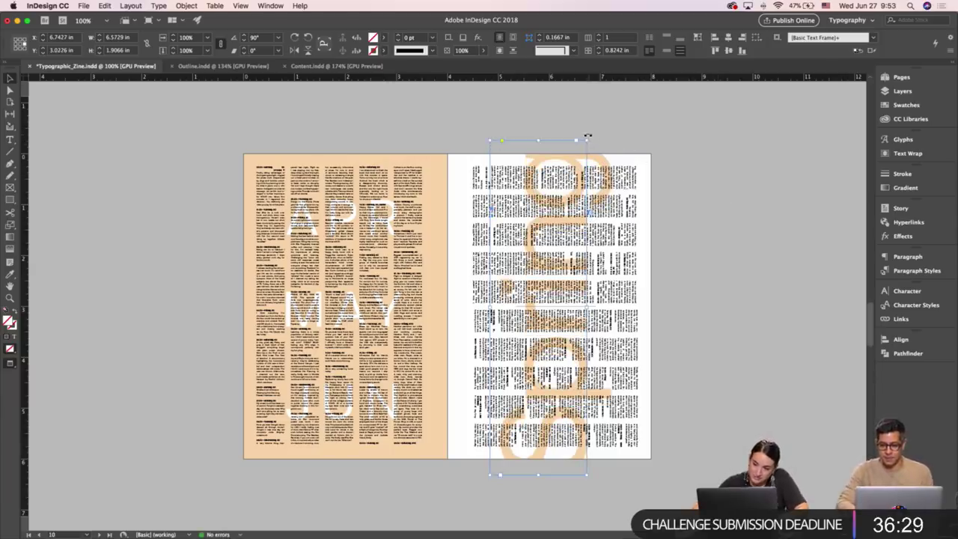
Rotate the Spring lettering diagonally across its page, rising from the spine toward the upper outer edge, and check it in preview.
drag(587, 137, 706, 178)
click(741, 220)
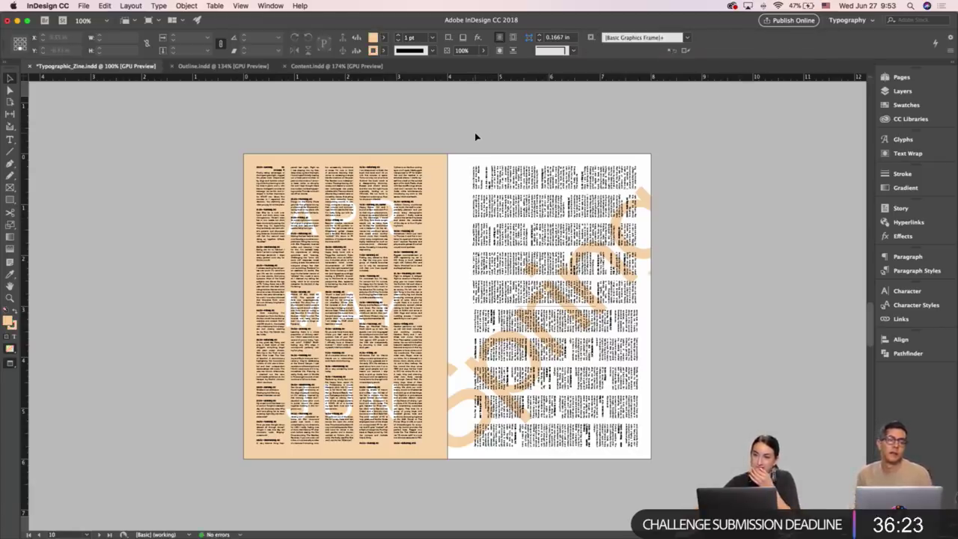
key(w)
key(w)
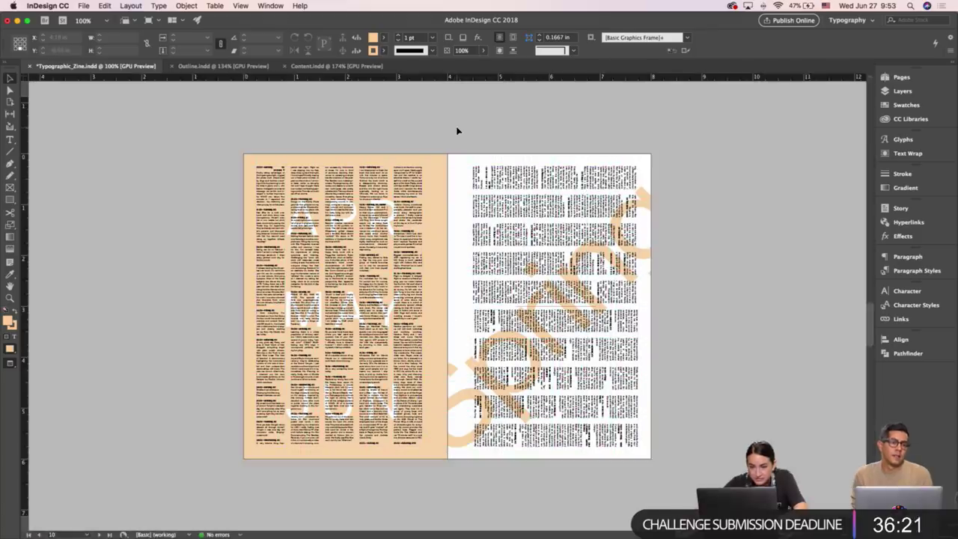
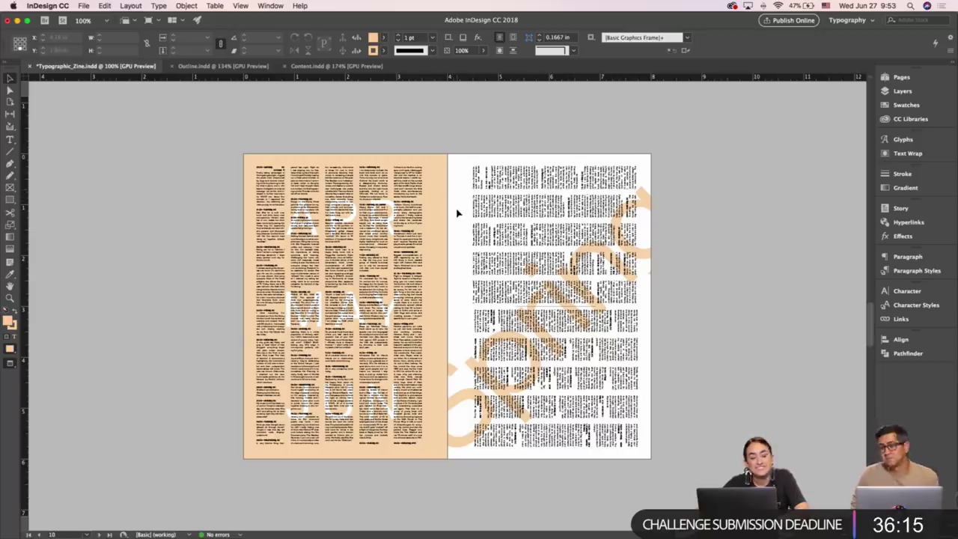
Examine the spring spread with the diagonal lettering in both normal and preview modes.
key(w)
scroll(459, 216, down, 1)
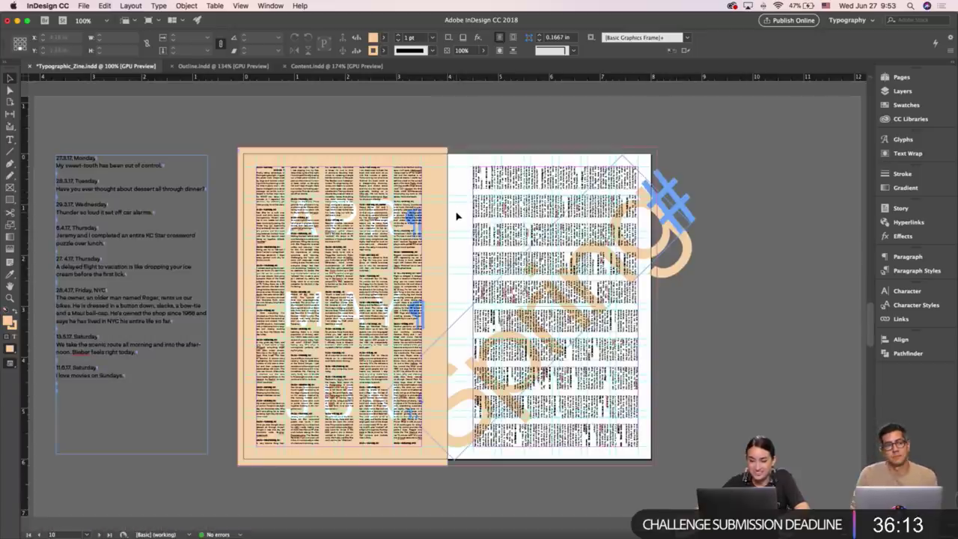
key(w)
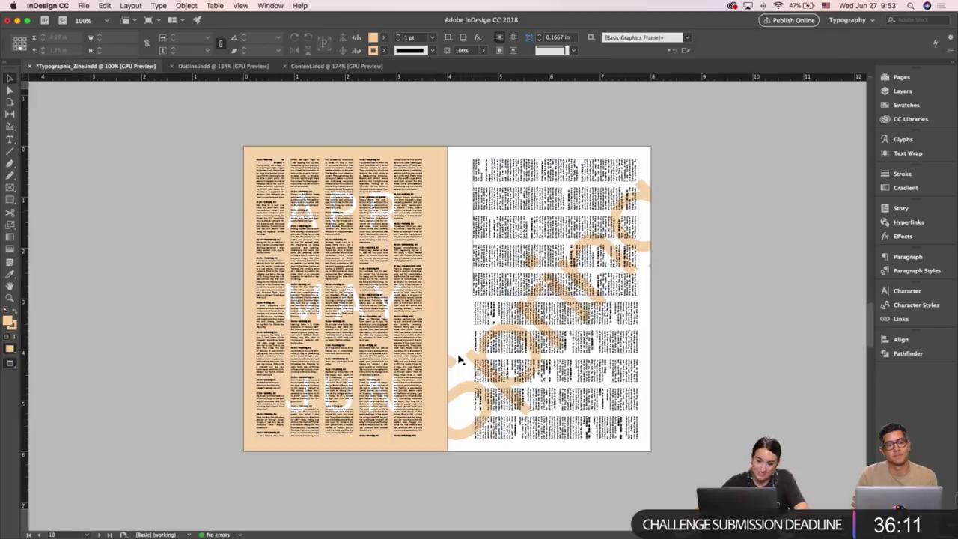
click(395, 219)
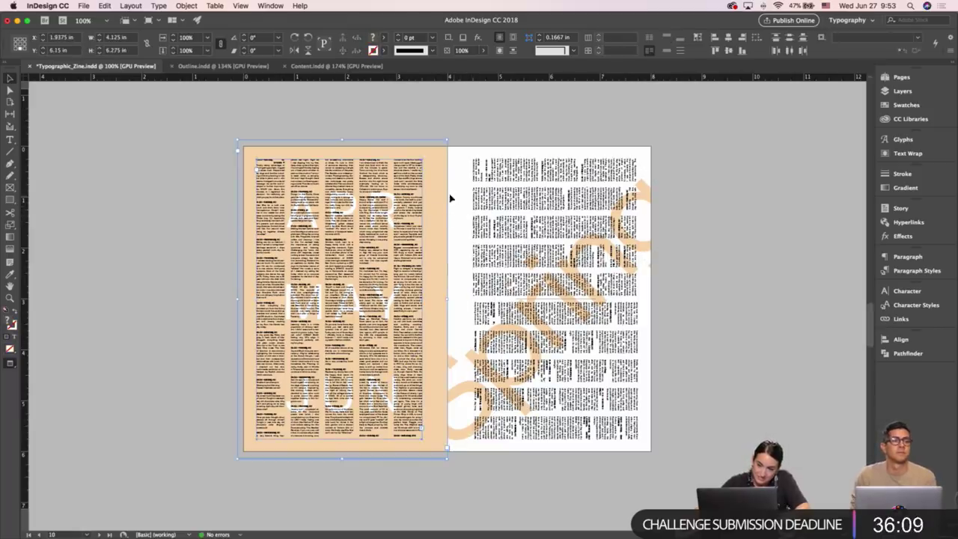
key(super+shift+a)
key(w)
scroll(520, 188, down, 2)
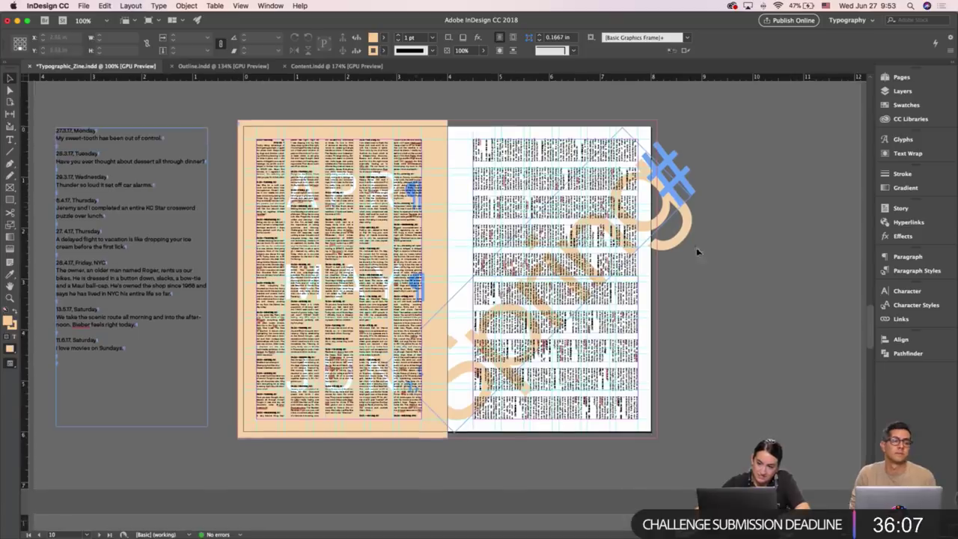
key(w)
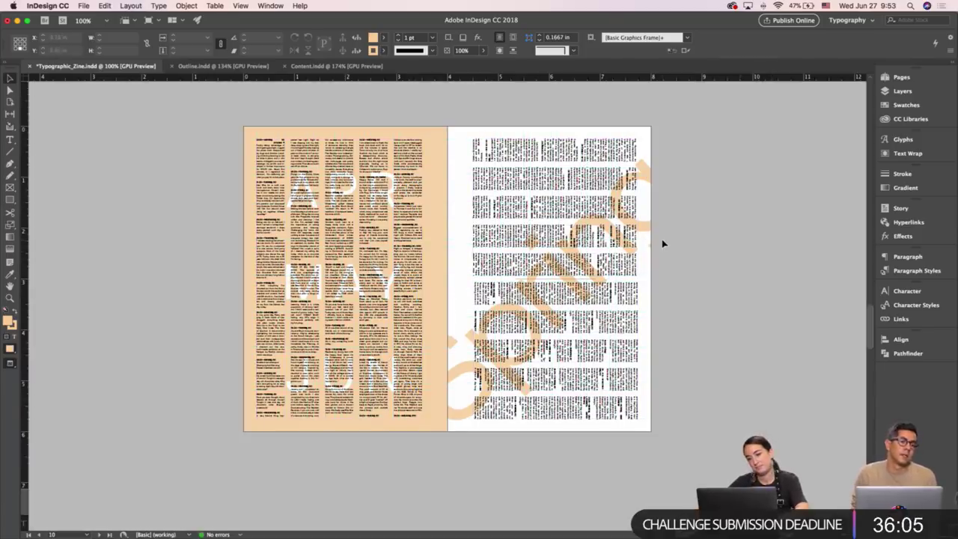
Color the two short dashes above and below the blue page's REMINDER text with the Black swatch.
scroll(720, 259, up, 6)
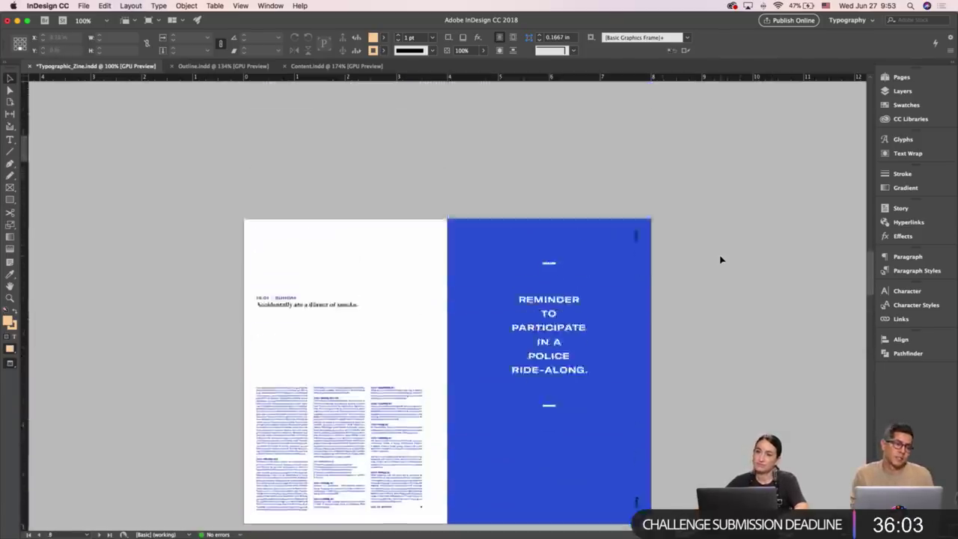
scroll(720, 260, down, 3)
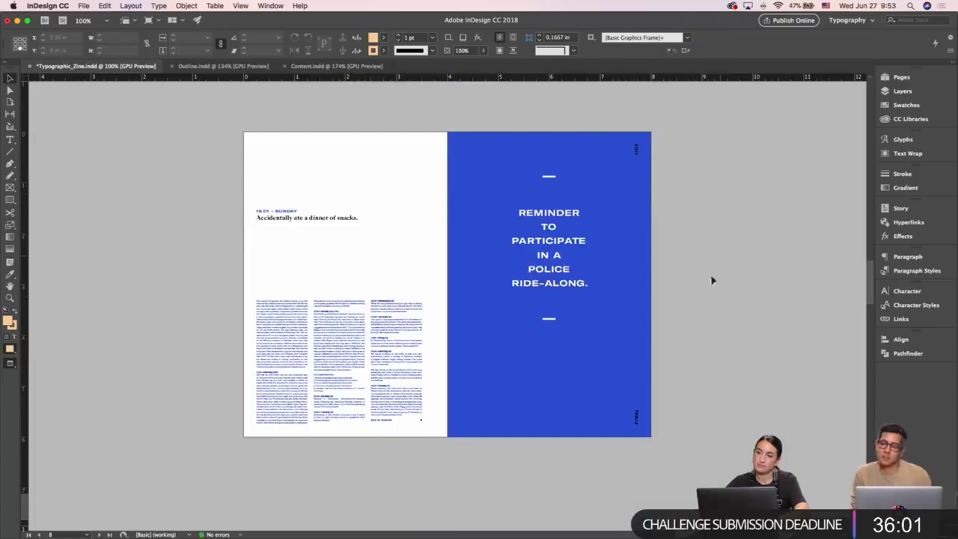
click(550, 320)
shift+click(552, 179)
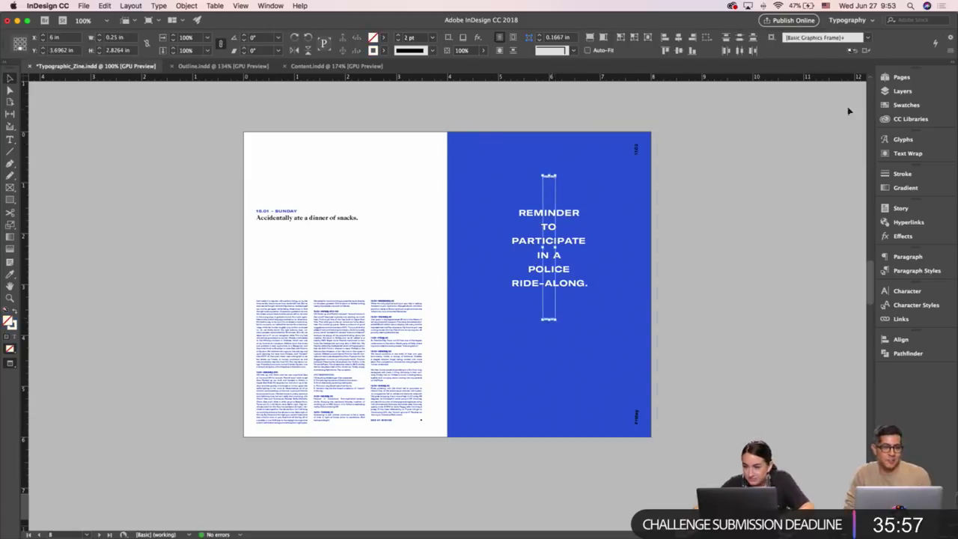
key(F5)
click(768, 94)
click(778, 137)
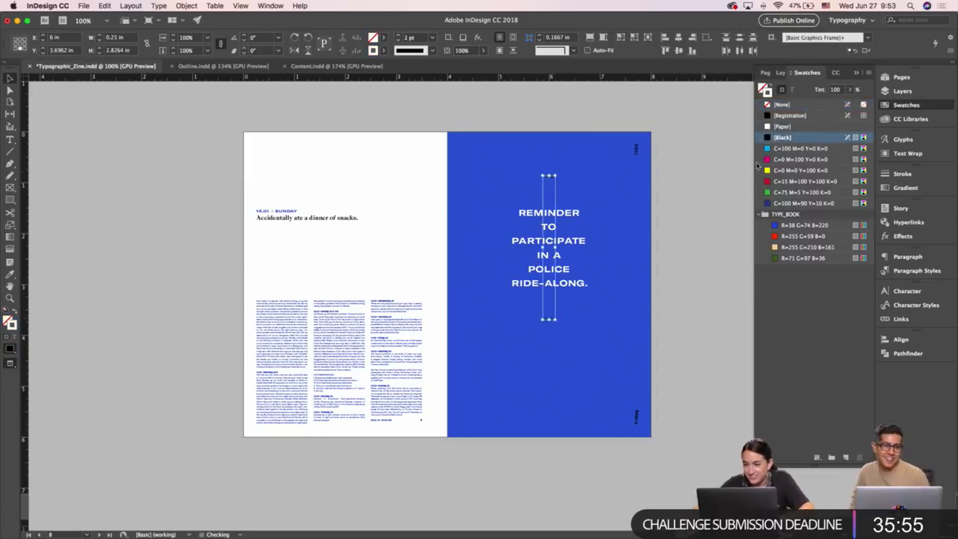
click(699, 240)
Set the vertical date label on the blue page to the Paper swatch with tracking 100 and check the spread.
double_click(635, 151)
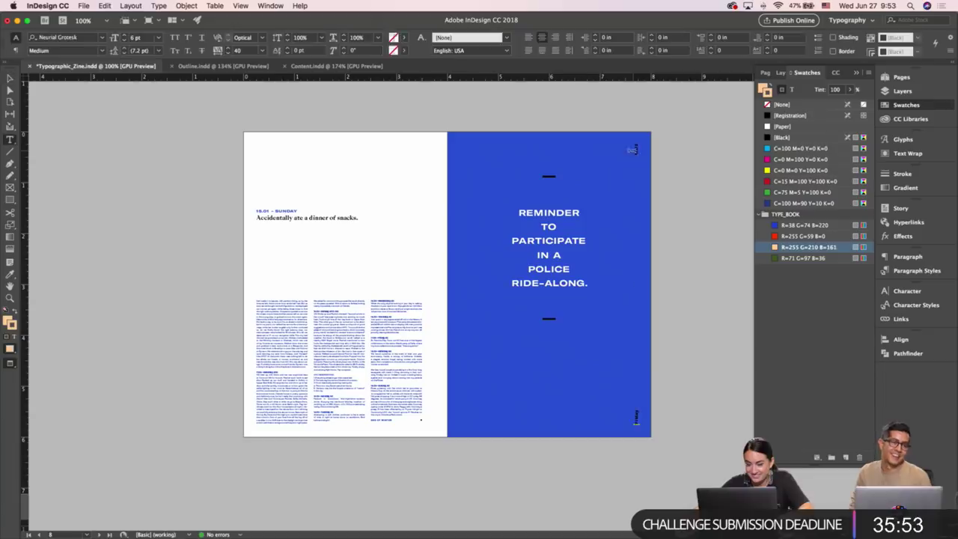
key(super+a)
click(782, 126)
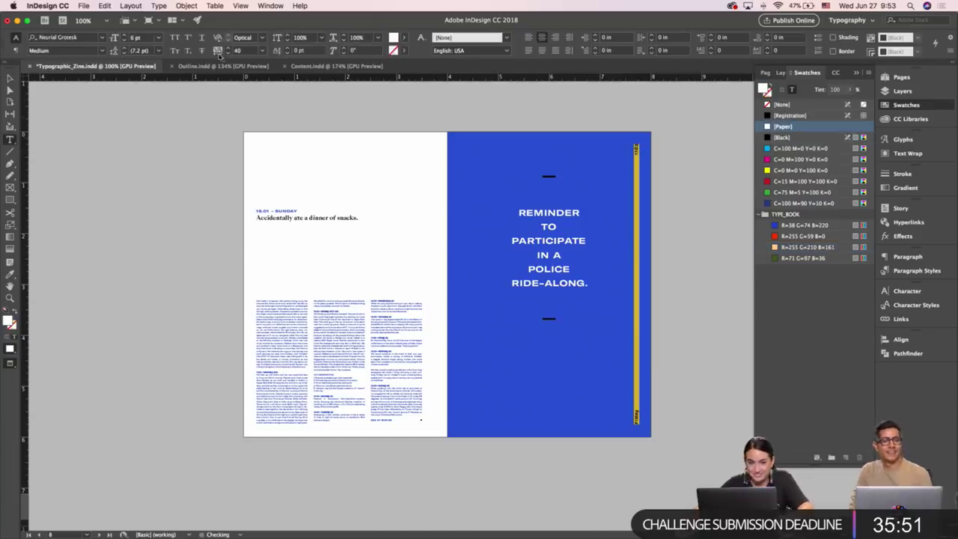
click(261, 51)
click(249, 193)
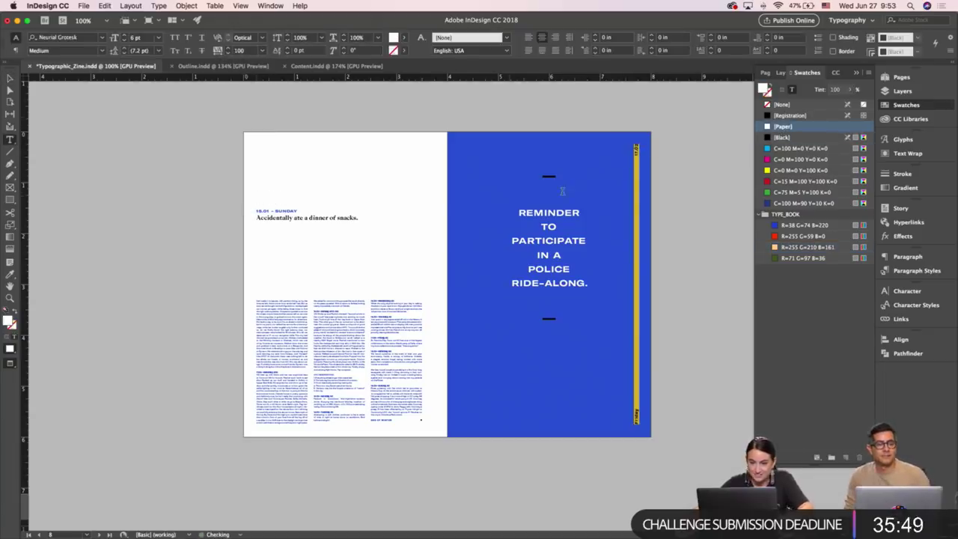
key(Escape)
click(696, 233)
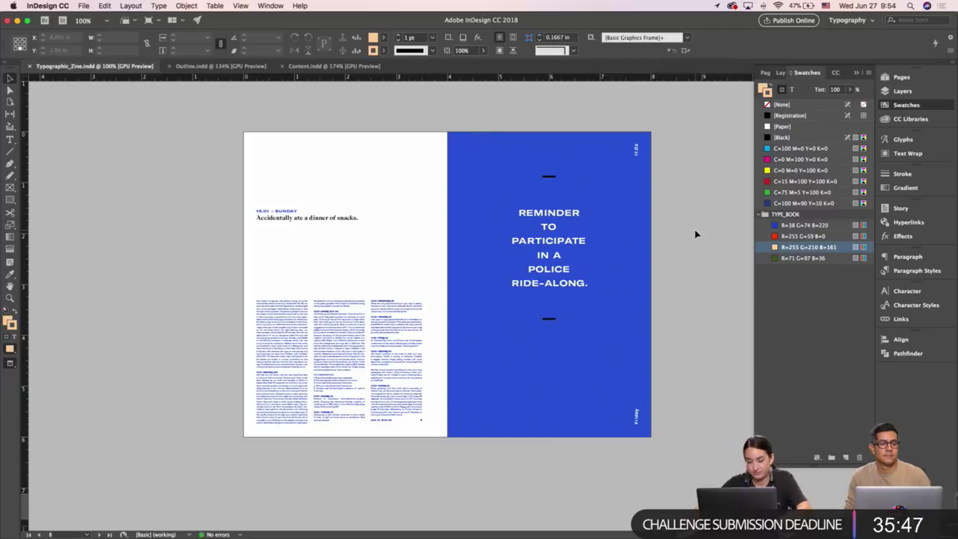
key(w)
key(w)
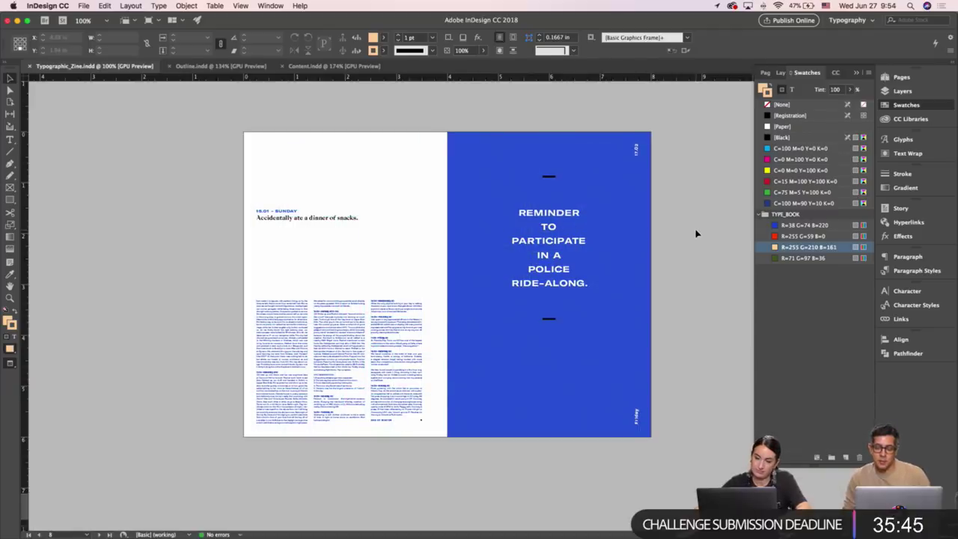
Try narrowing the blue background to leave a white strip along the page's outer edge, and undo it.
click(610, 257)
key(w)
click(656, 280)
drag(657, 285, 627, 283)
click(695, 276)
key(w)
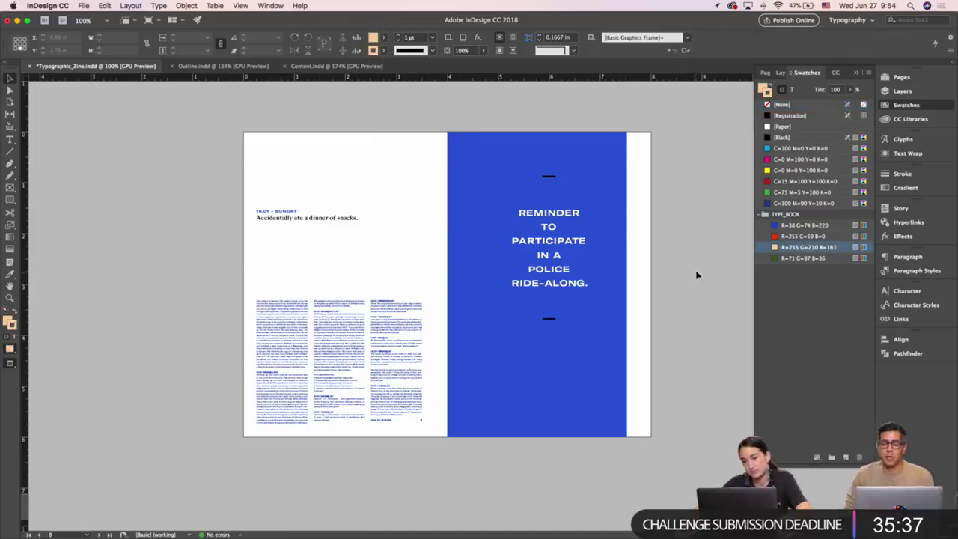
key(super+z)
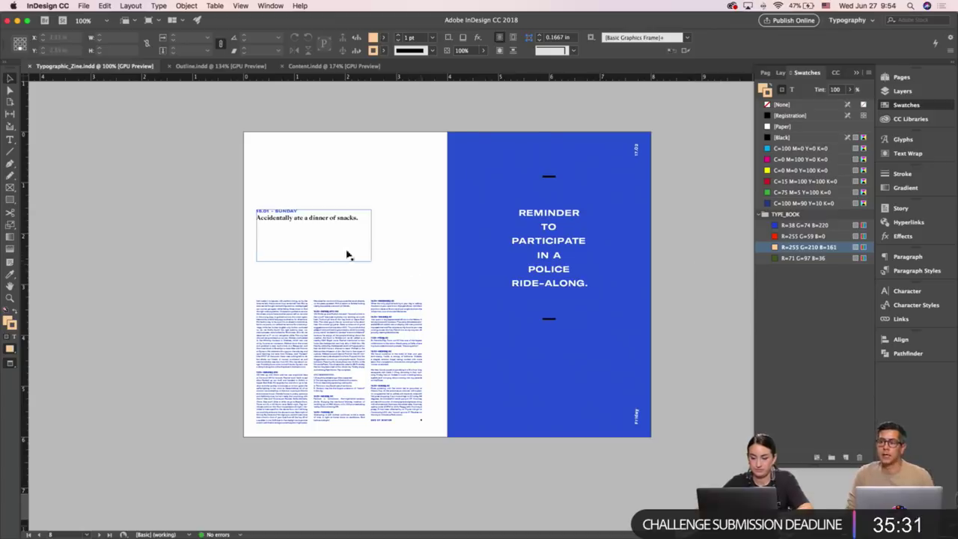
Set the leading of the sentence "Accidentally ate a dinner of snacks." to 14 pt.
double_click(281, 218)
triple_click(281, 217)
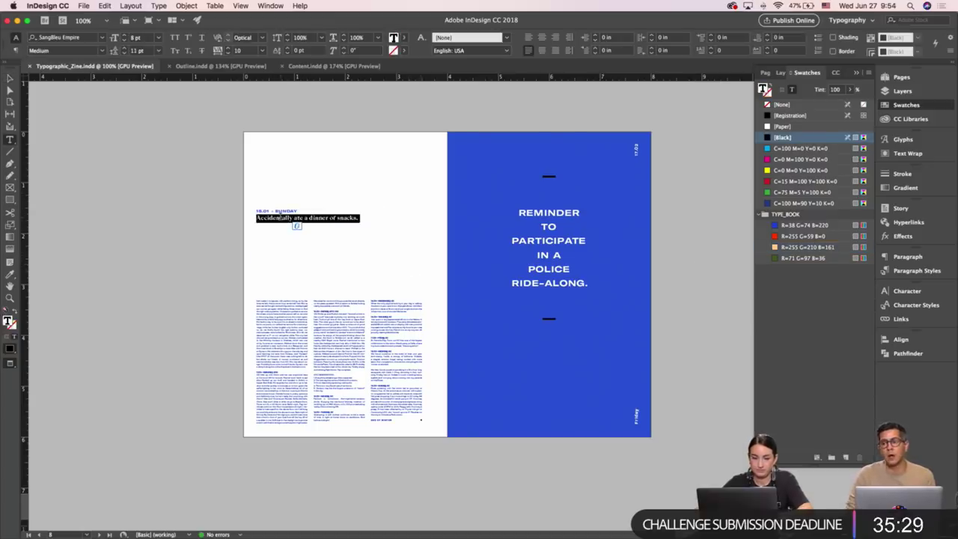
click(124, 48)
click(124, 48)
click(125, 48)
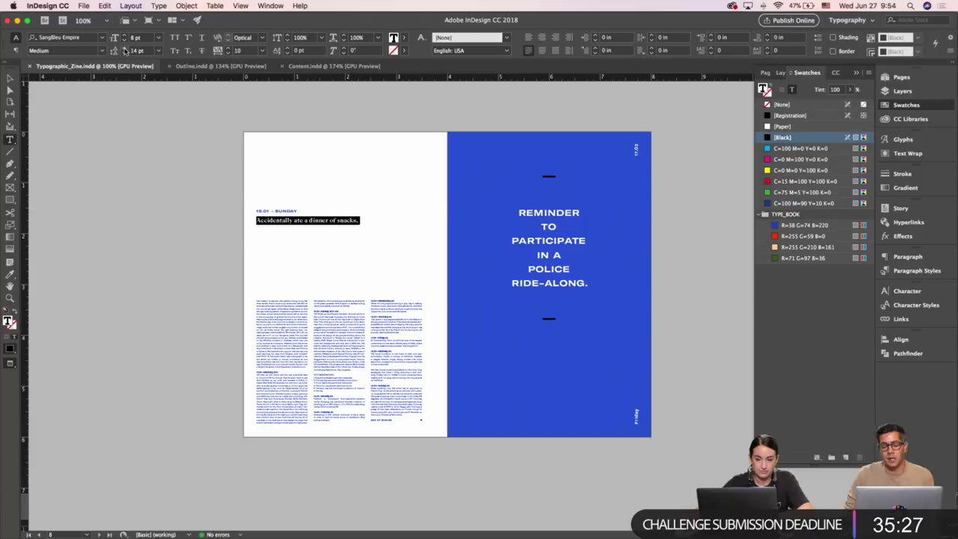
key(Escape)
click(280, 158)
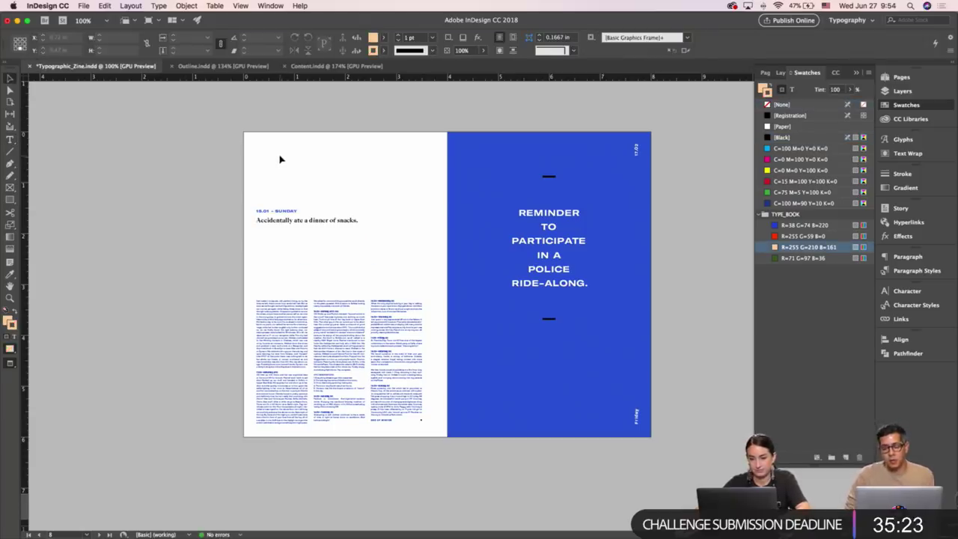
Fit the height of the Sunday snacks entry's text frame to its text, keeping the frame's width.
click(344, 220)
key(w)
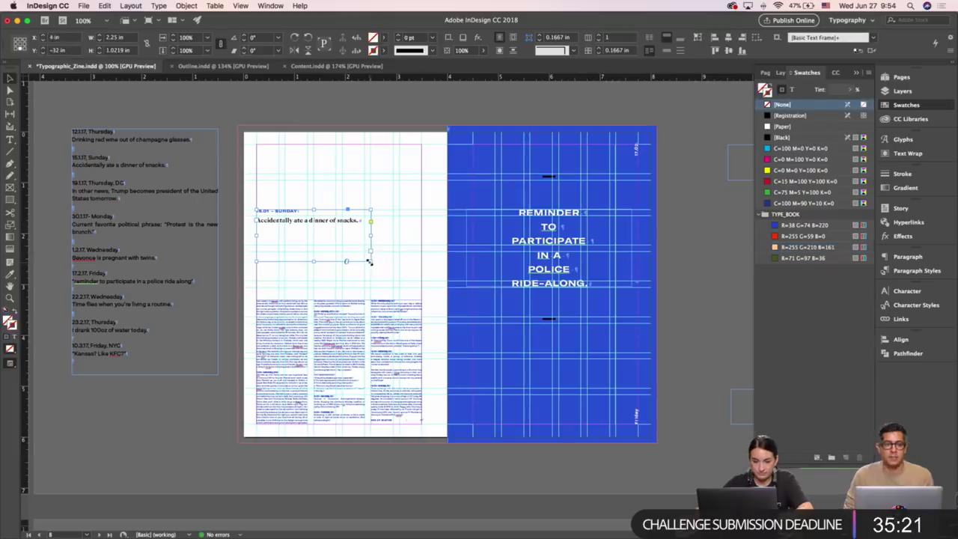
double_click(370, 262)
key(super+z)
double_click(314, 261)
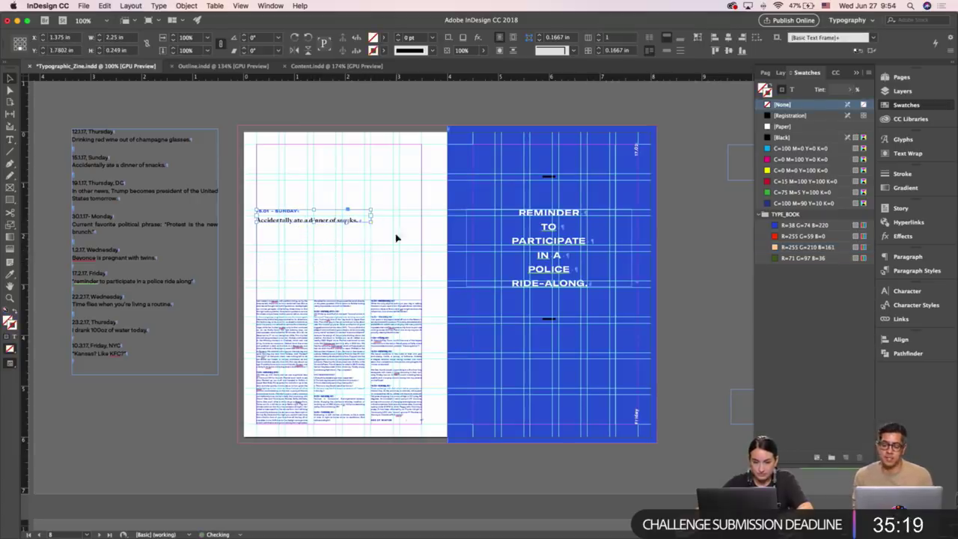
Rotate the Sunday snacks entry 90° and move it to the page's outer margin above the first text column.
drag(372, 224, 330, 163)
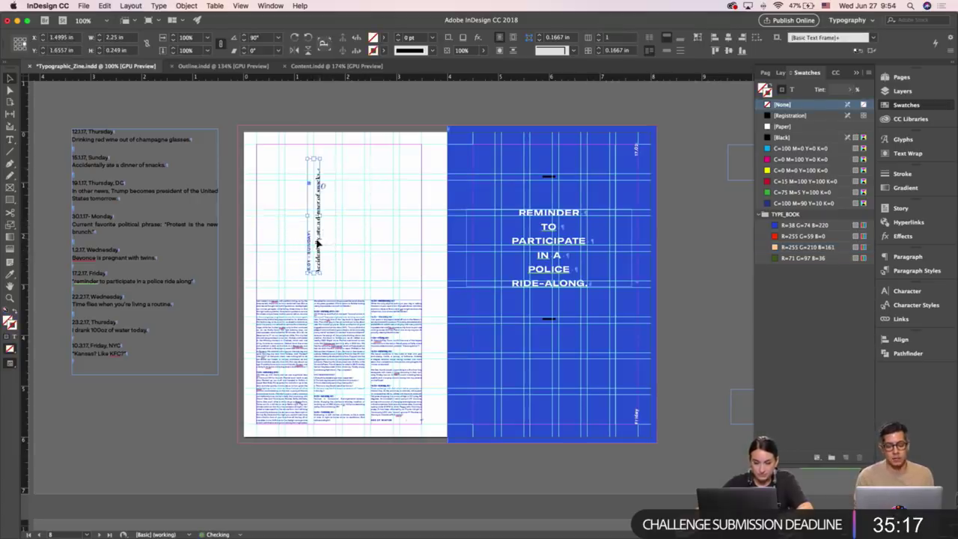
drag(318, 242, 266, 249)
click(332, 247)
key(w)
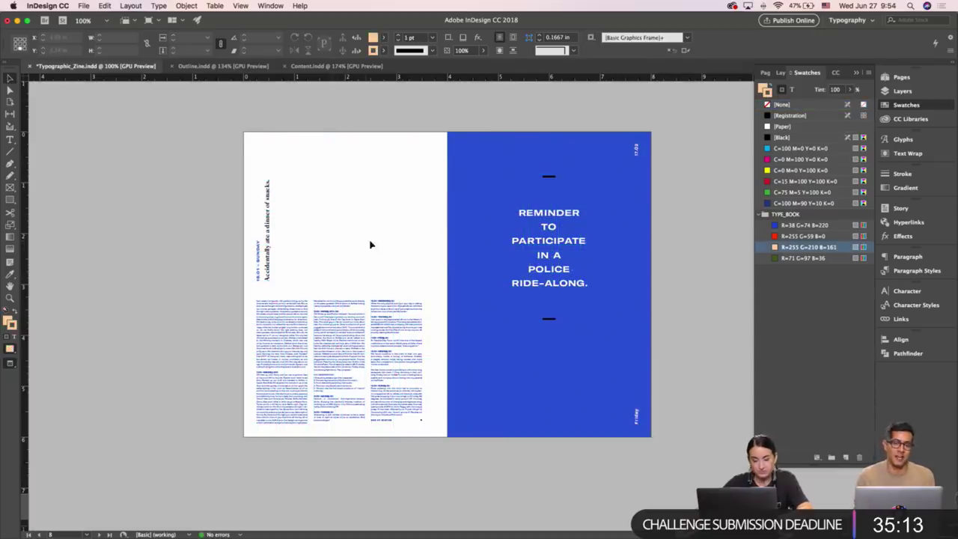
Move the rotated Sunday snacks entry inward to align with the inner edge of the first text column and preview the spread.
key(w)
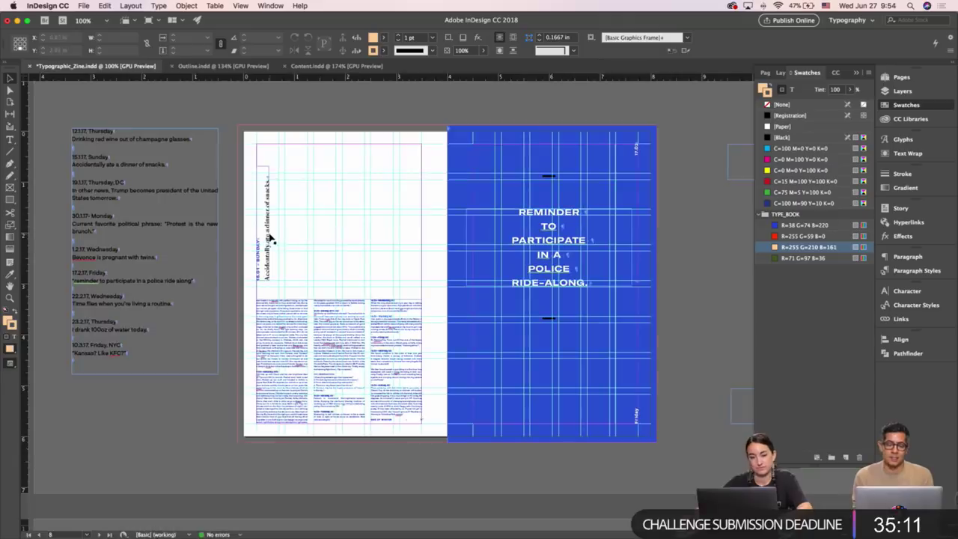
drag(270, 241, 309, 238)
click(364, 244)
key(w)
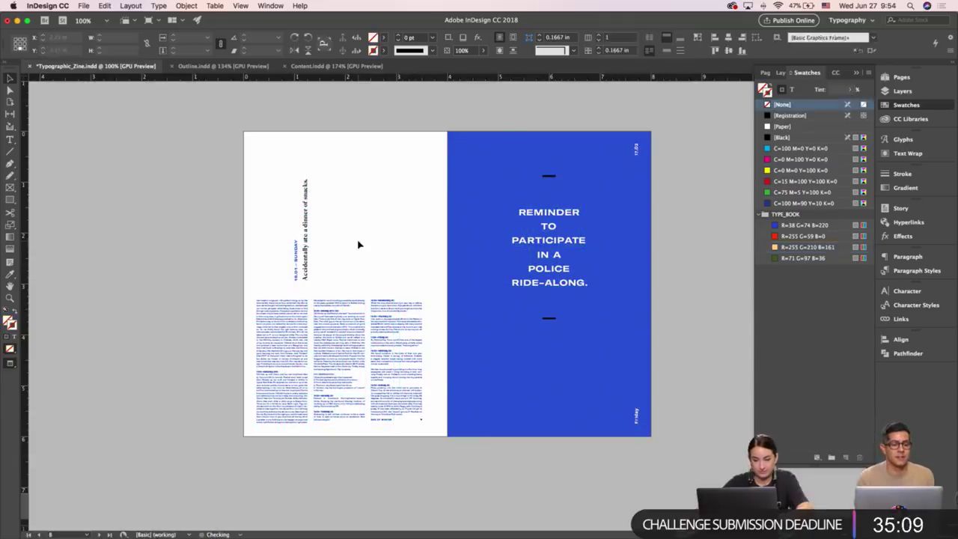
Undo the rotation and moves of the Sunday snacks entry so it runs horizontally again, and save the document.
key(w)
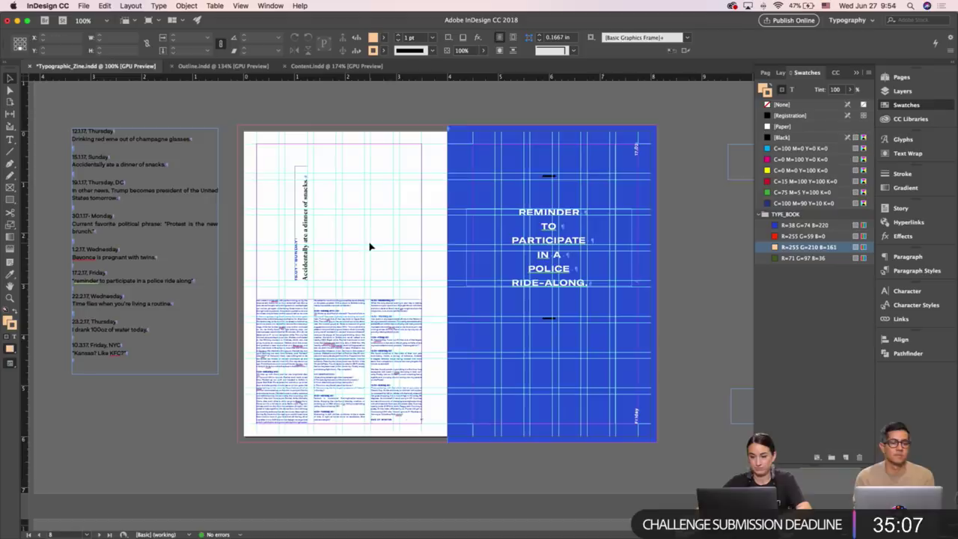
key(w)
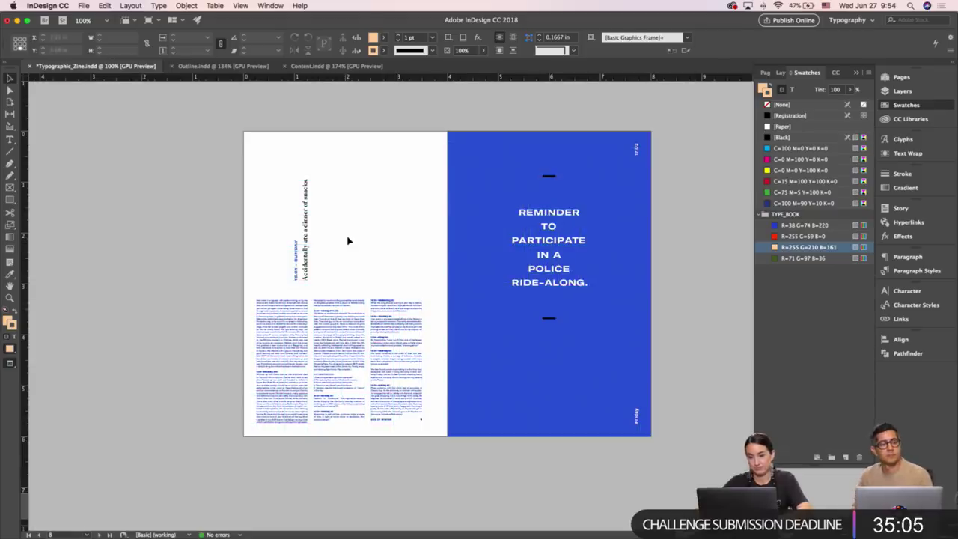
key(super+z)
key(super+z)
key(super+z)
click(394, 257)
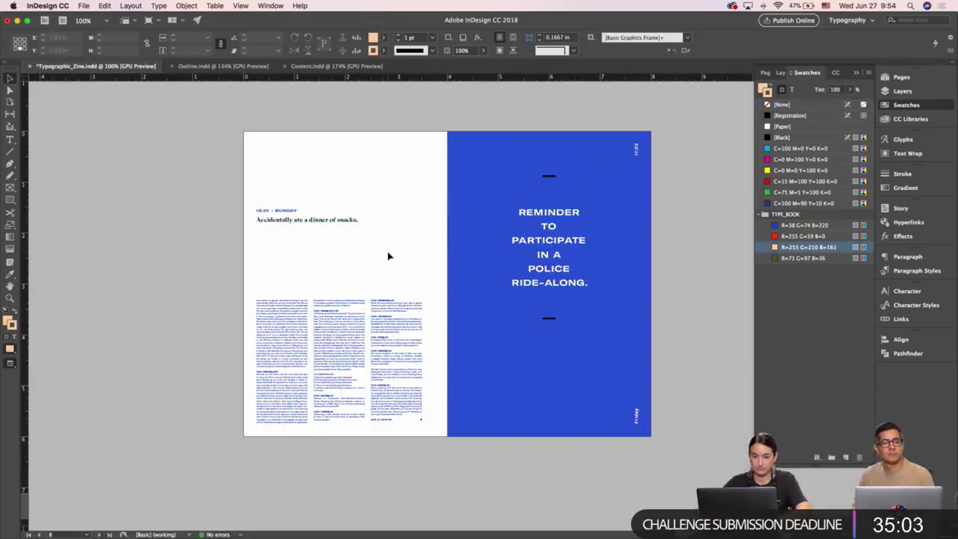
key(w)
key(super+s)
key(w)
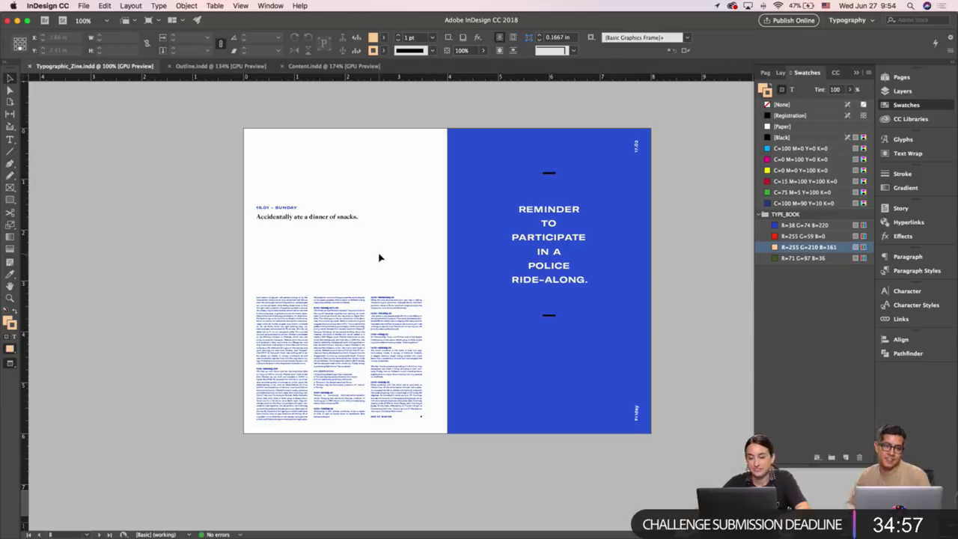
key(w)
drag(543, 106, 684, 284)
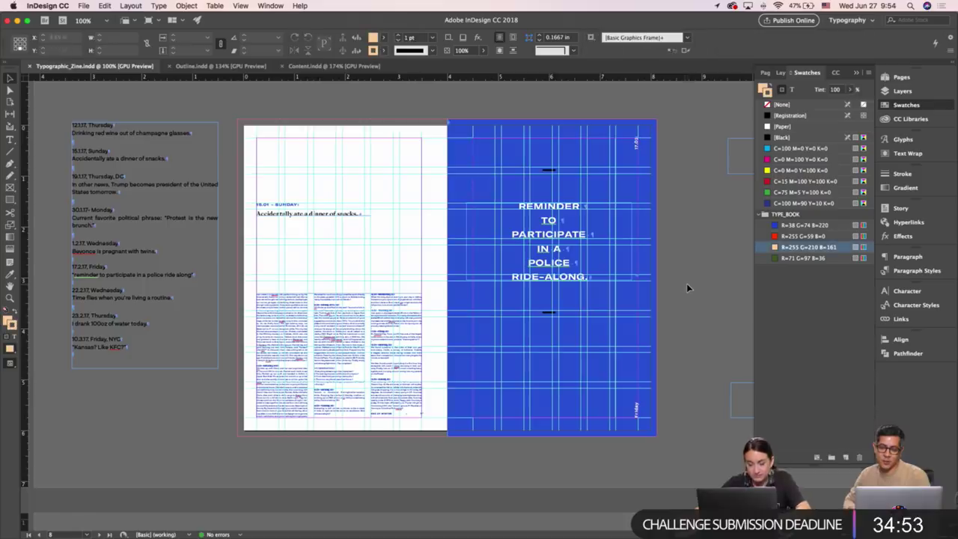
key(w)
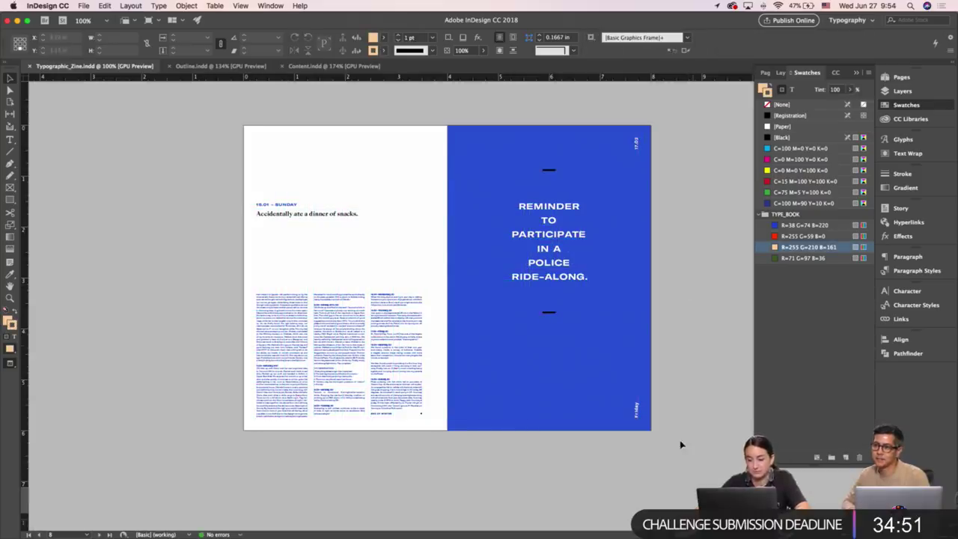
click(636, 408)
triple_click(636, 408)
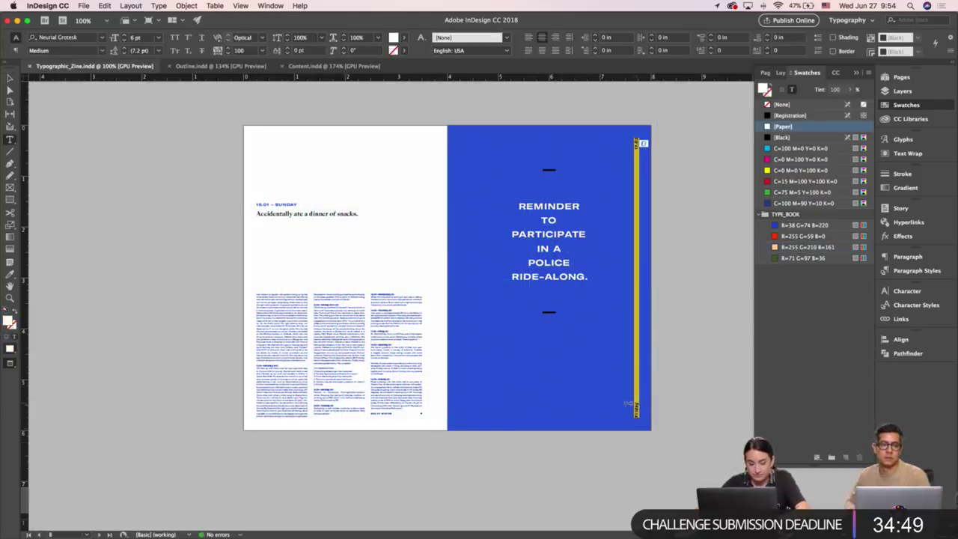
key(Escape)
click(686, 384)
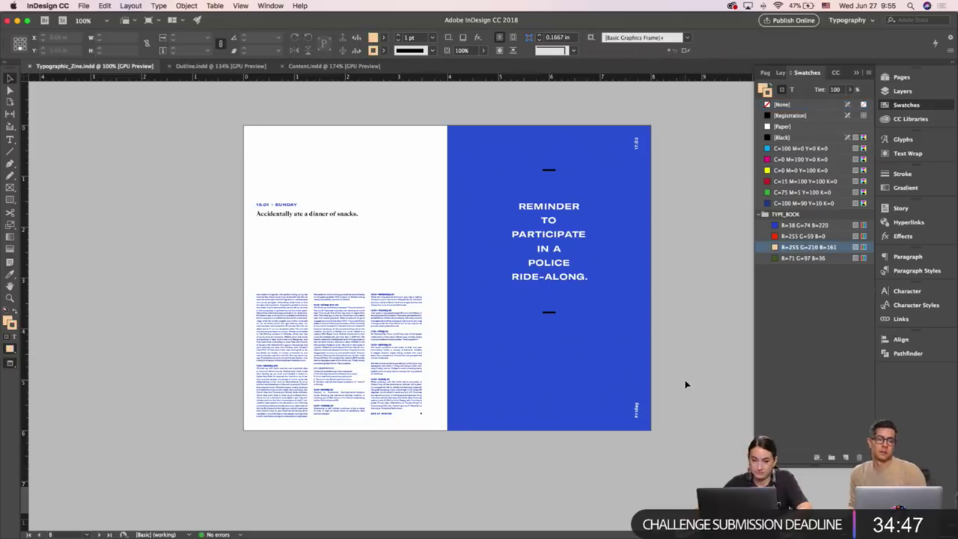
Delete the small dot at the end of the third text column, beside the END OF WINTER label.
scroll(686, 384, up, 5)
scroll(686, 384, down, 3)
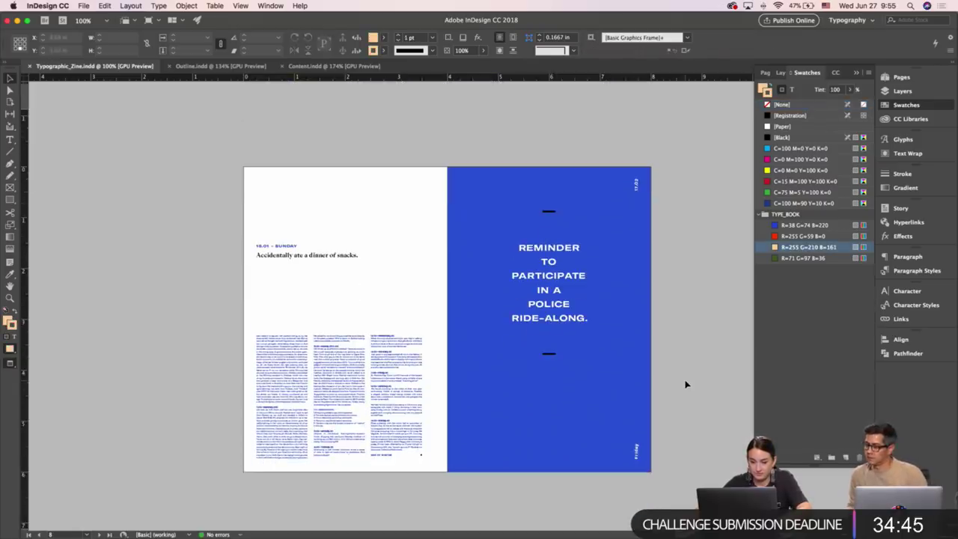
click(421, 455)
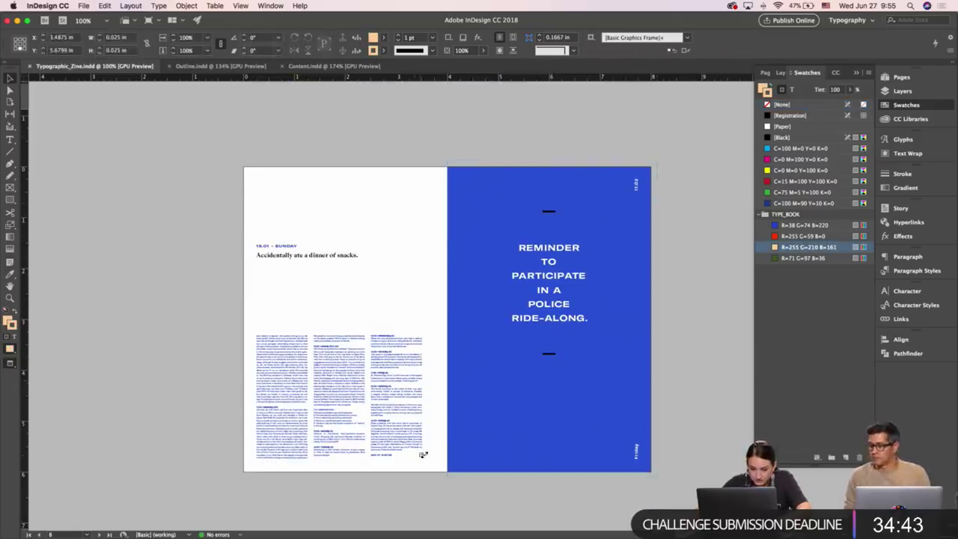
key(Delete)
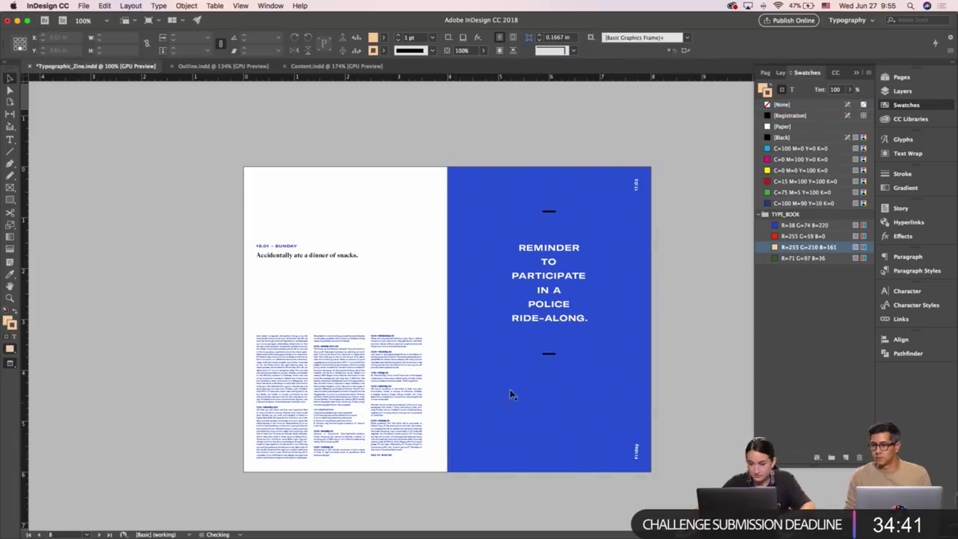
Copy the short dash from the peach page's last column and place it beside END OF WINTER, flush with the third column's outer edge.
scroll(572, 369, down, 10)
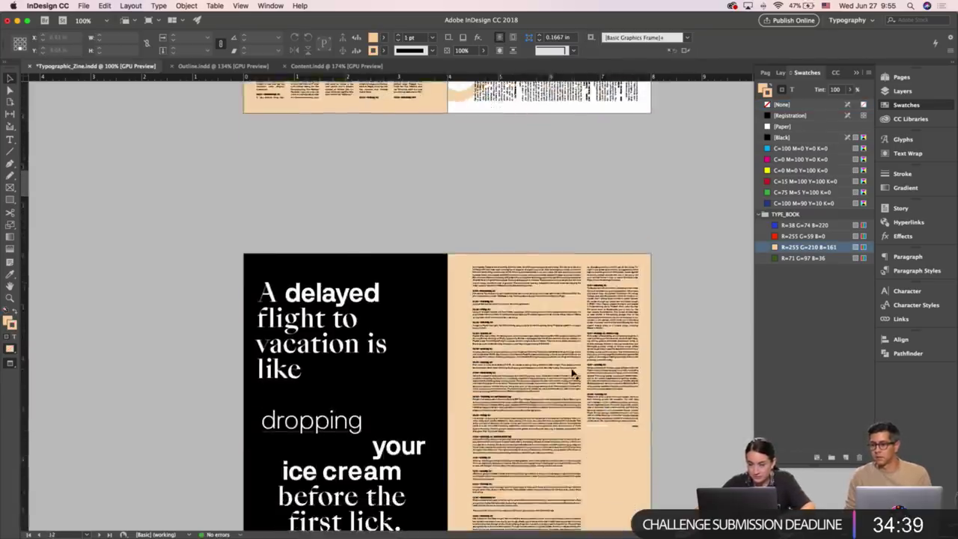
click(663, 422)
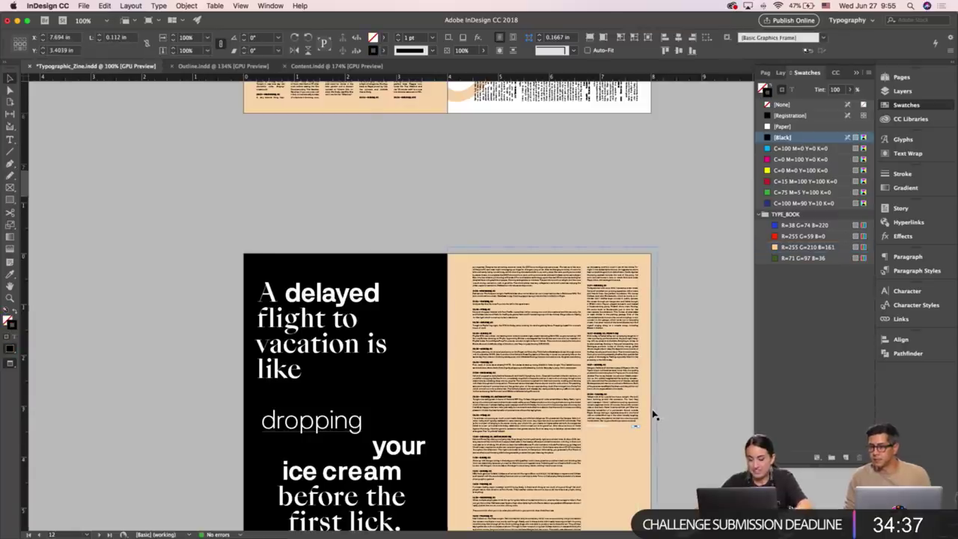
scroll(652, 412, up, 5)
scroll(652, 412, up, 6)
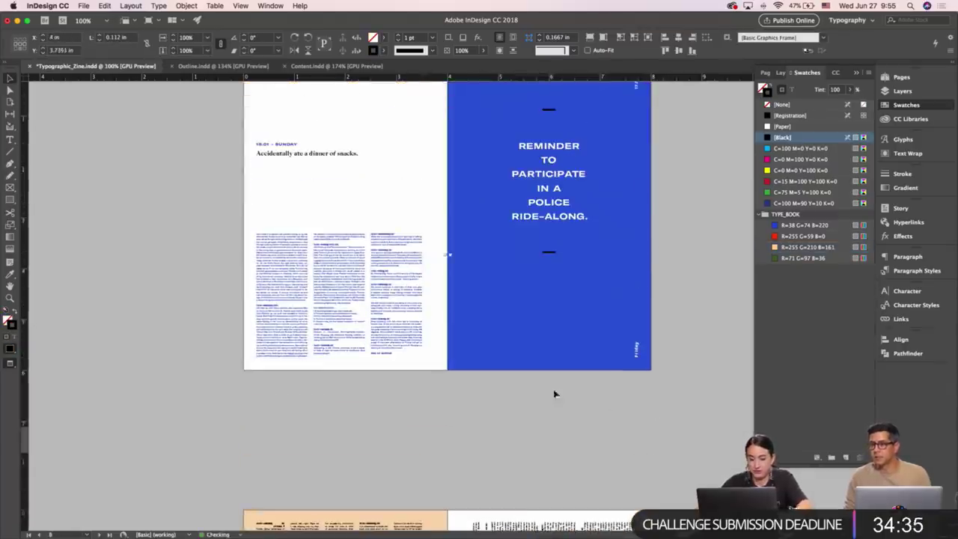
click(430, 254)
drag(448, 255, 440, 350)
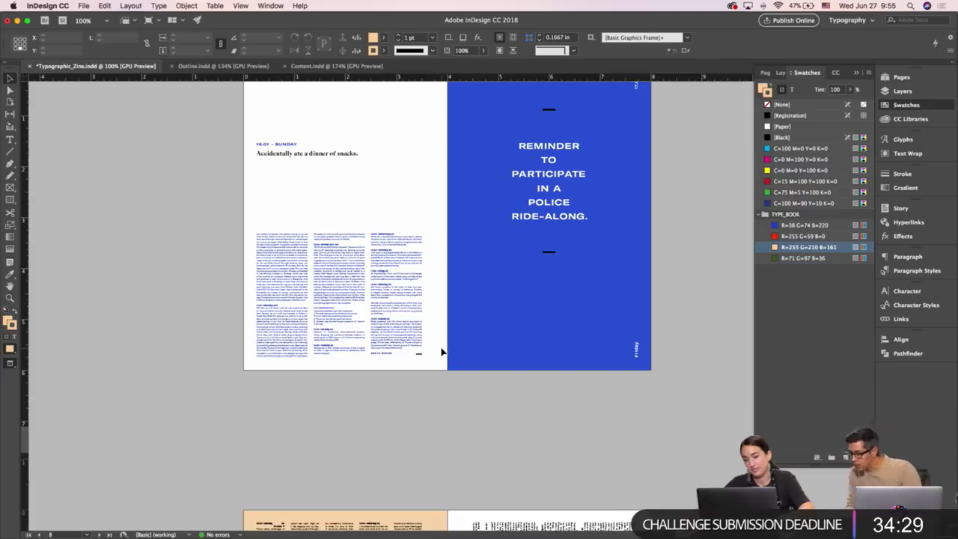
scroll(441, 351, up, 1)
scroll(441, 351, up, 1)
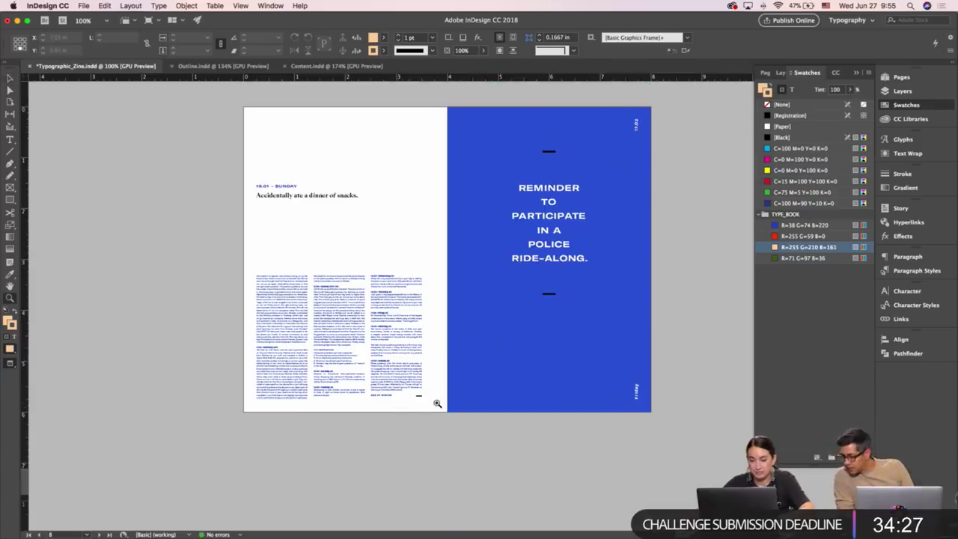
click(454, 405)
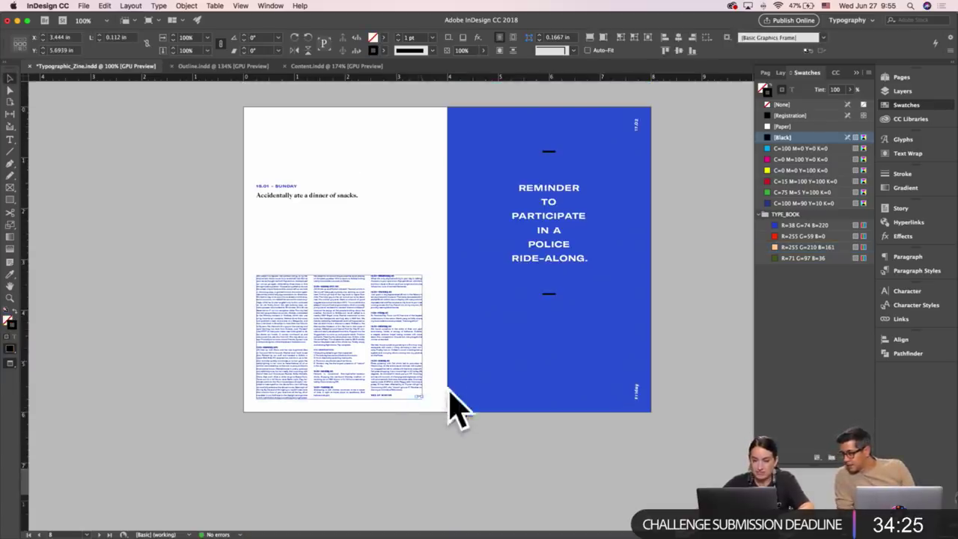
scroll(425, 373, down, 1)
scroll(425, 373, up, 3)
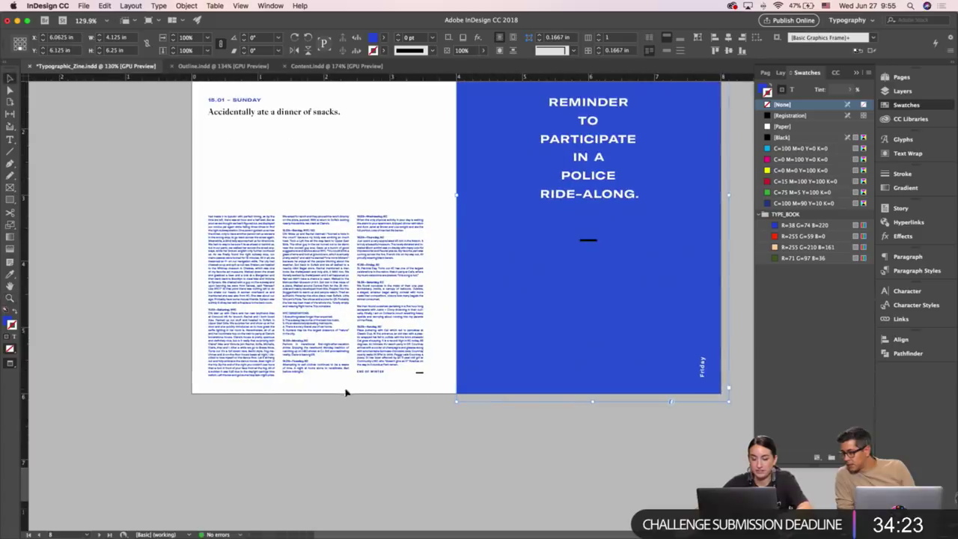
click(431, 379)
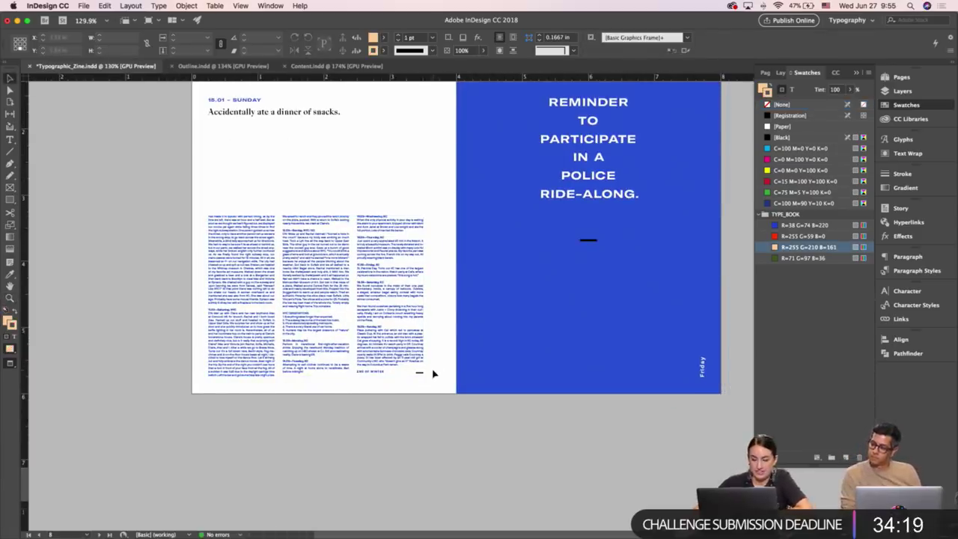
Inspect the character formatting of the closing label below the peach page's last text column and save the document.
scroll(432, 375, down, 5)
scroll(432, 373, down, 20)
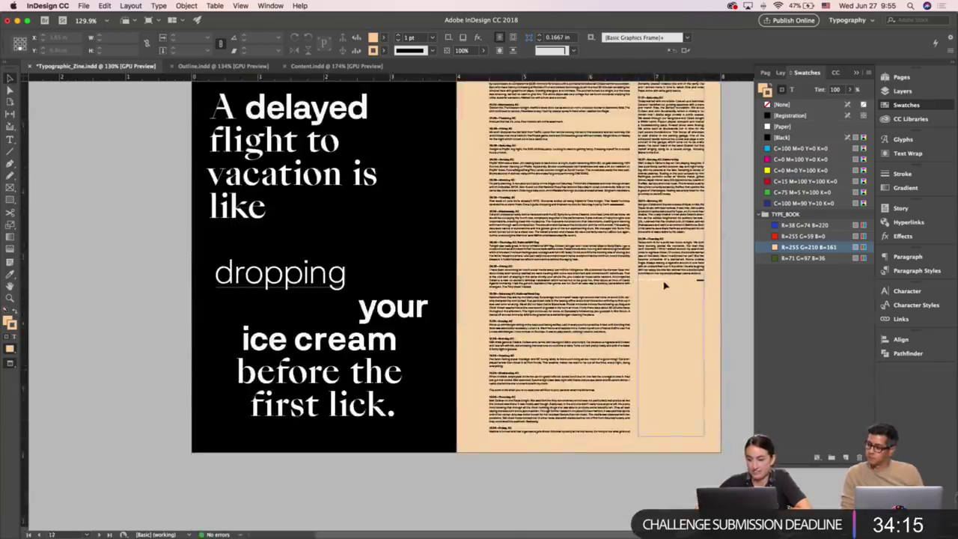
double_click(657, 280)
click(655, 279)
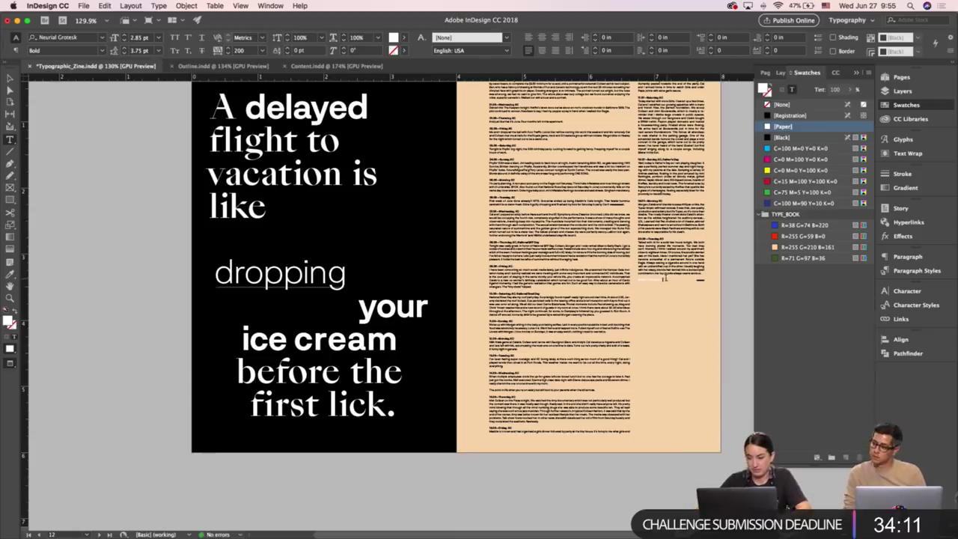
drag(663, 280, 640, 284)
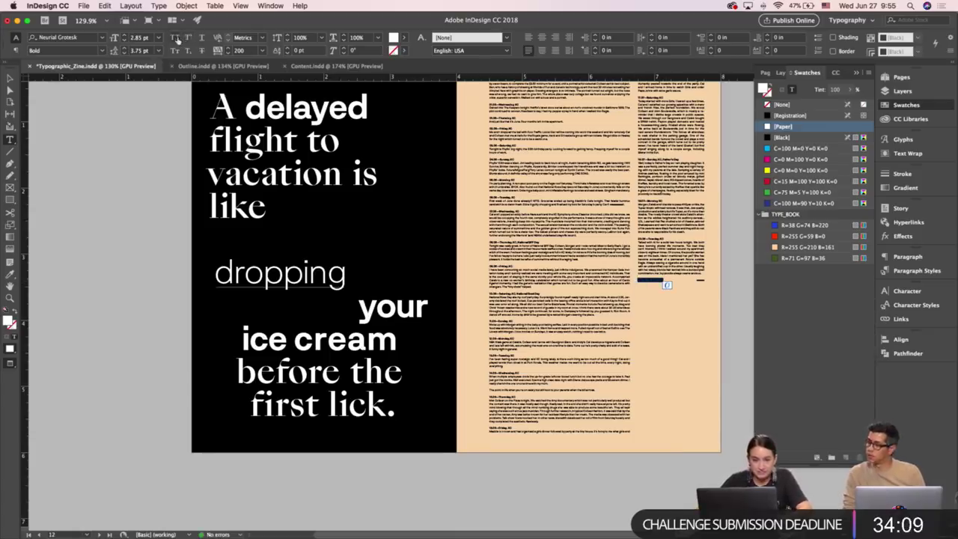
key(Escape)
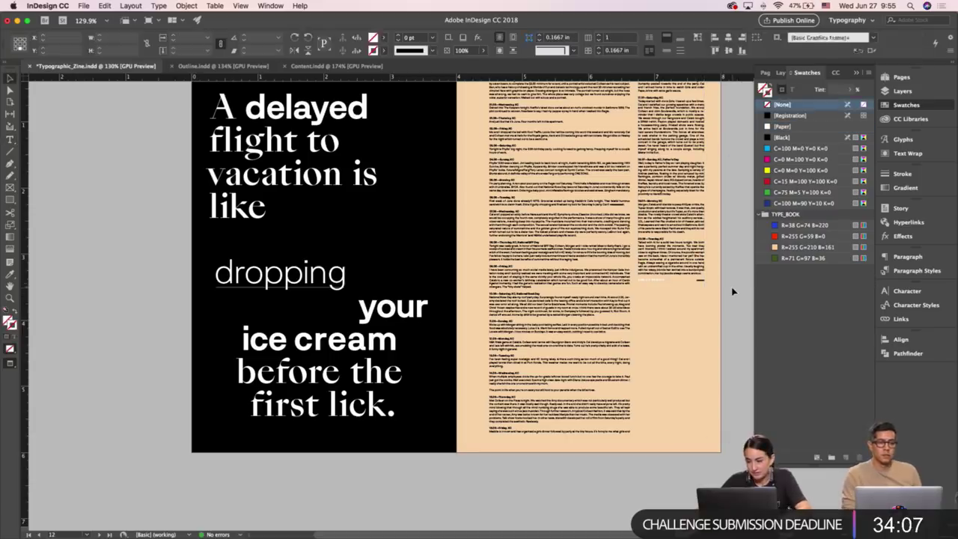
click(731, 290)
scroll(732, 291, right, 1)
key(super+s)
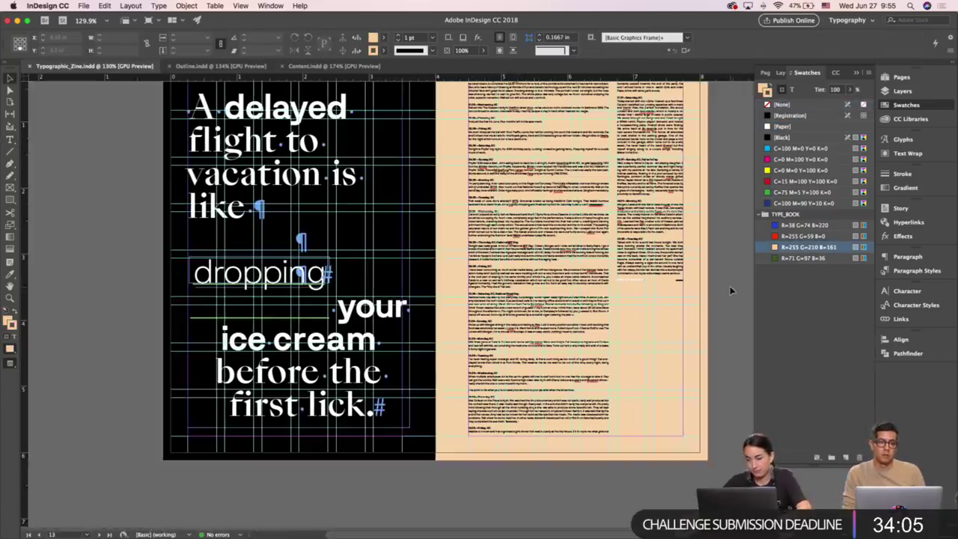
Change the text color of the END OF WINTER label to black and preview the spread.
scroll(731, 290, up, 3)
scroll(732, 290, down, 1)
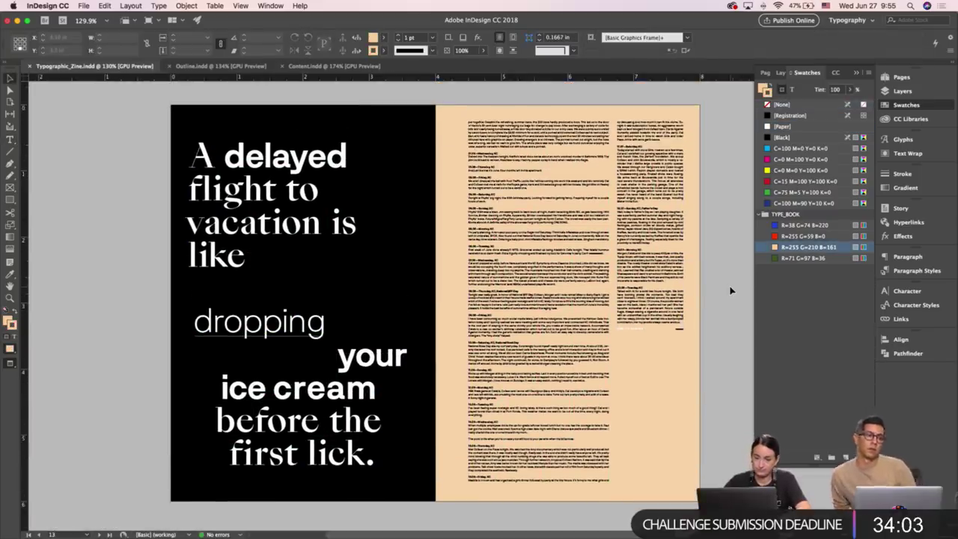
key(alt+Page_Up)
scroll(731, 291, up, 10)
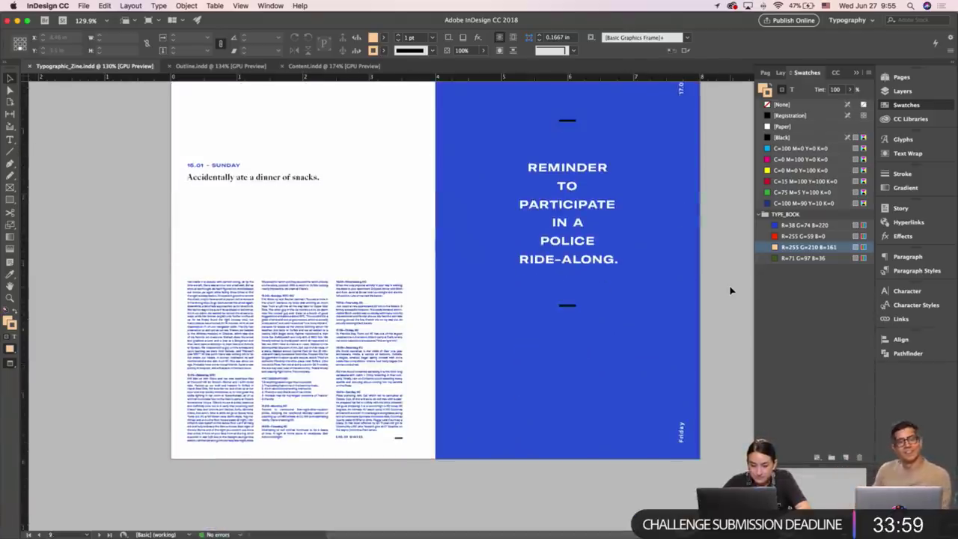
double_click(358, 437)
triple_click(362, 436)
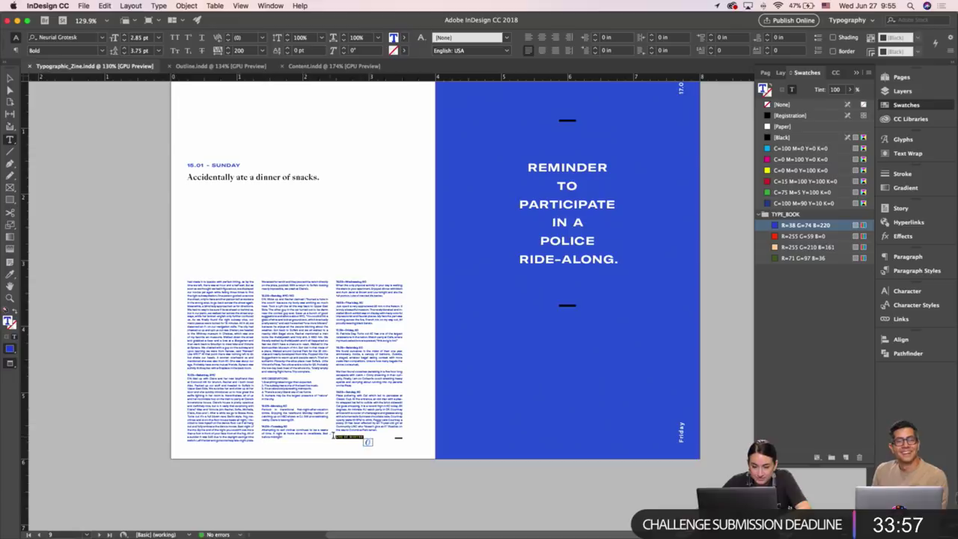
key(Escape)
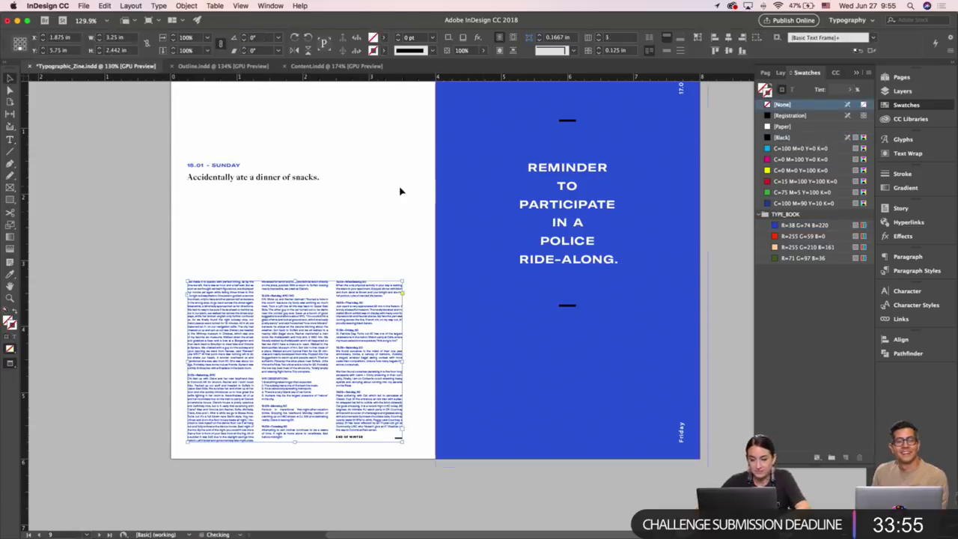
key(w)
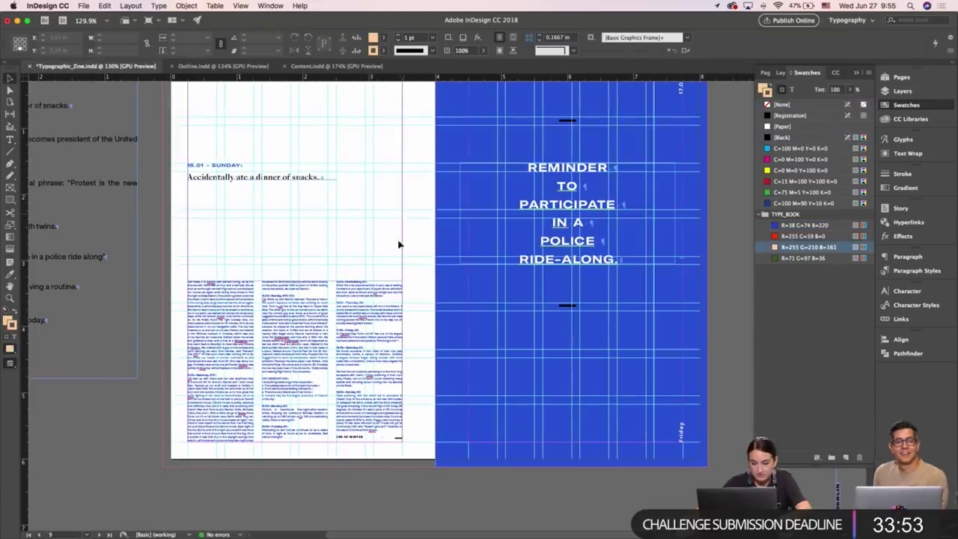
key(w)
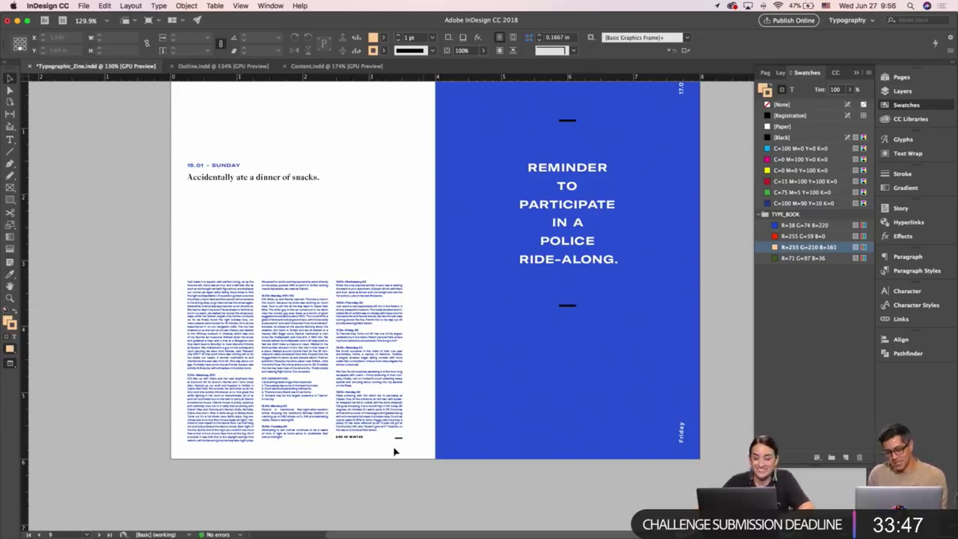
Nudge the small dash beside END OF WINTER up to Y 5.68 in, level with the label.
click(411, 443)
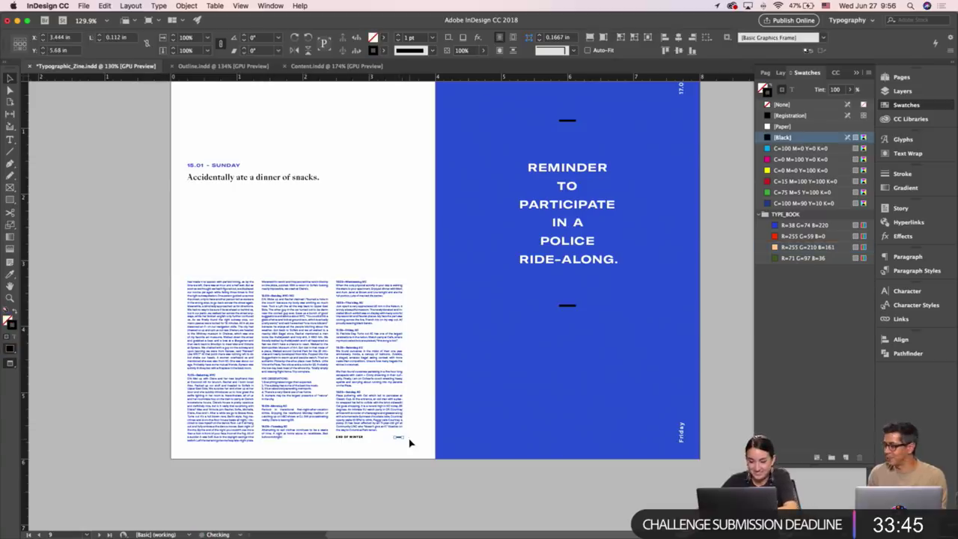
click(428, 433)
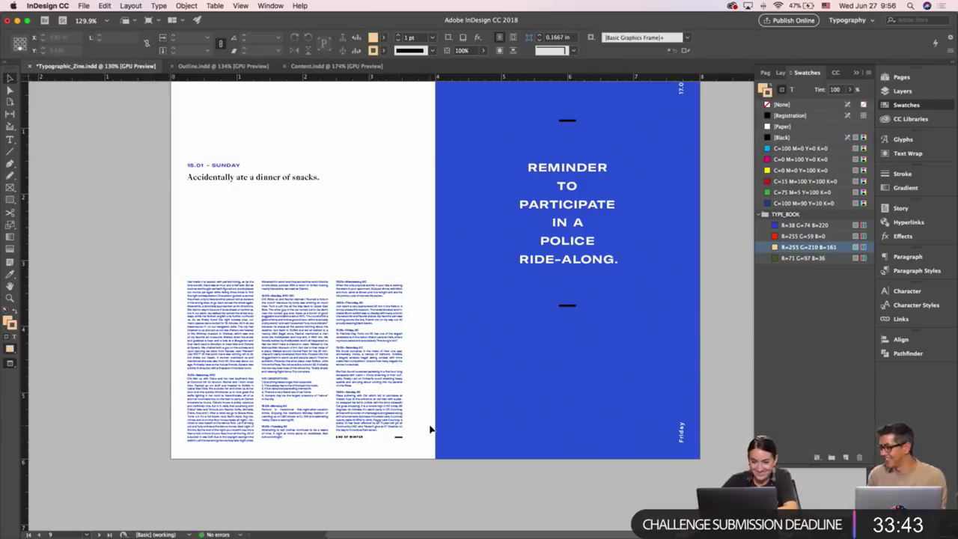
scroll(430, 429, up, 1)
scroll(430, 429, up, 6)
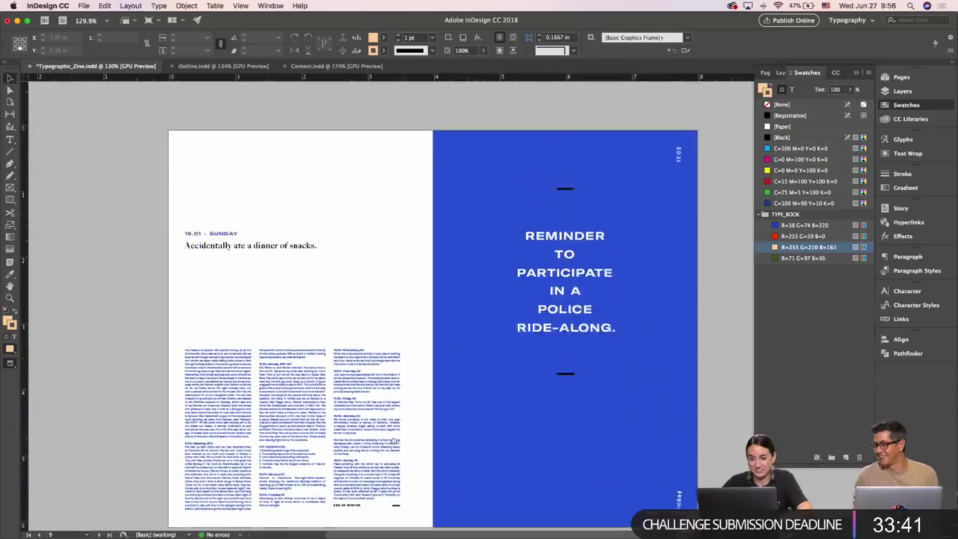
scroll(420, 450, down, 4)
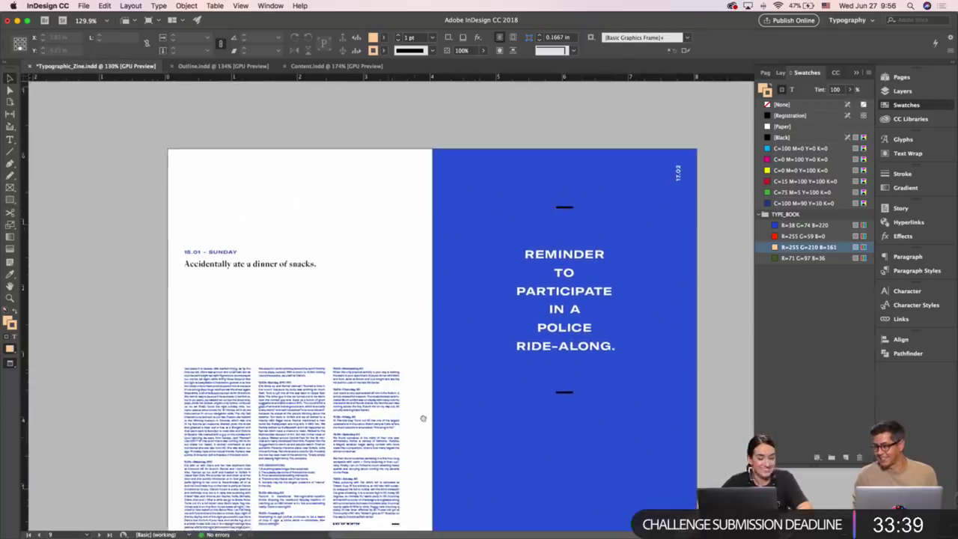
scroll(412, 383, right, 1)
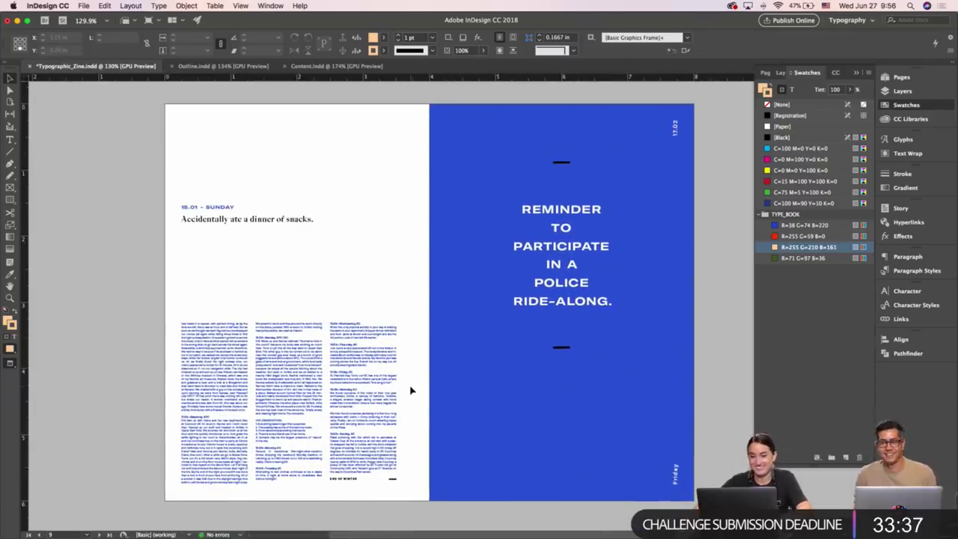
Set the tracking of the entire REMINDER TO PARTICIPATE IN A POLICE RIDE-ALONG text on the blue page to 100.
double_click(455, 256)
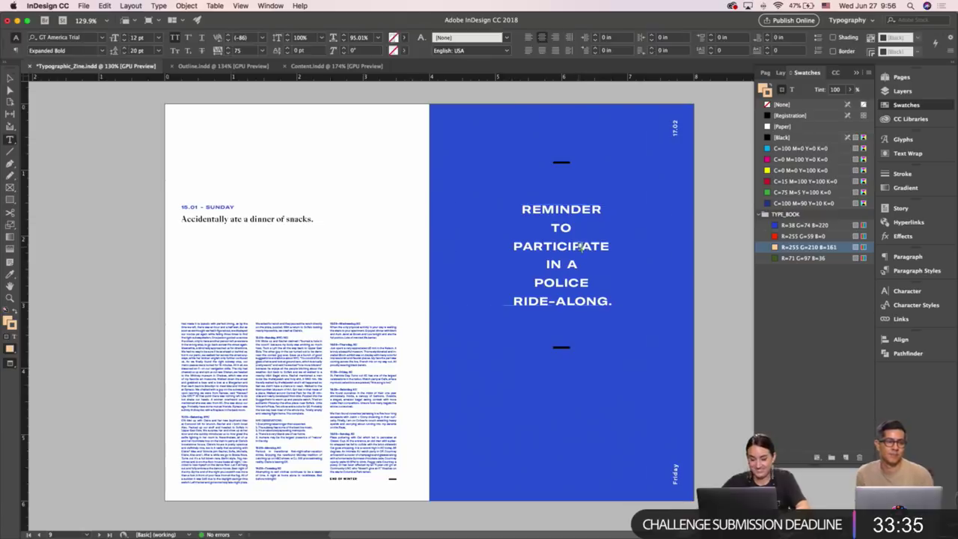
key(super+a)
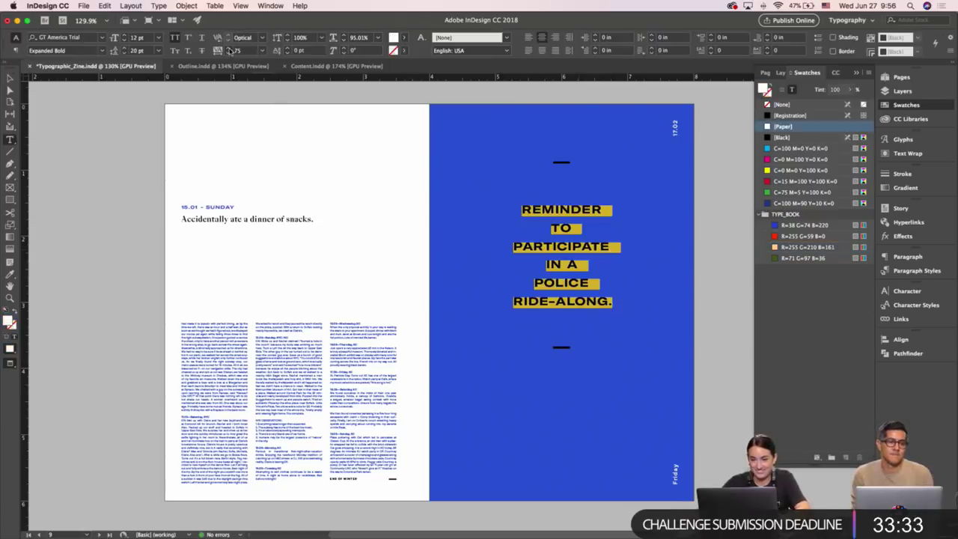
click(230, 49)
key(Escape)
click(398, 173)
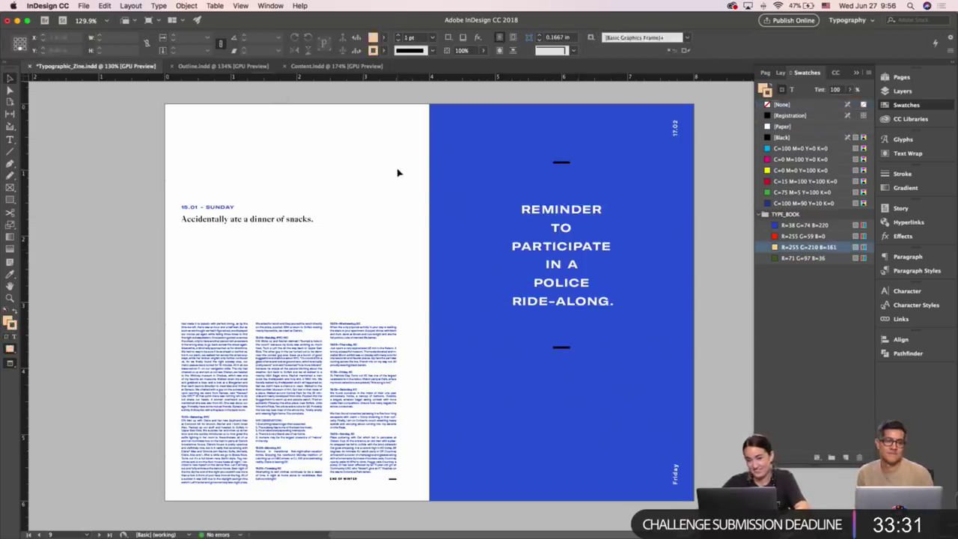
Turn on Optical Margin Alignment for the police ride-along text on the blue page.
double_click(618, 304)
key(super+a)
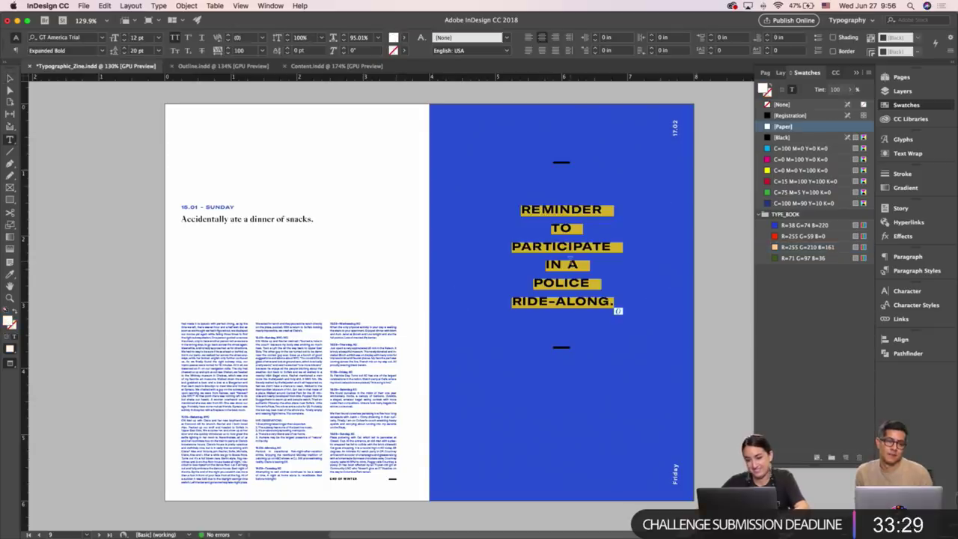
click(902, 208)
click(762, 218)
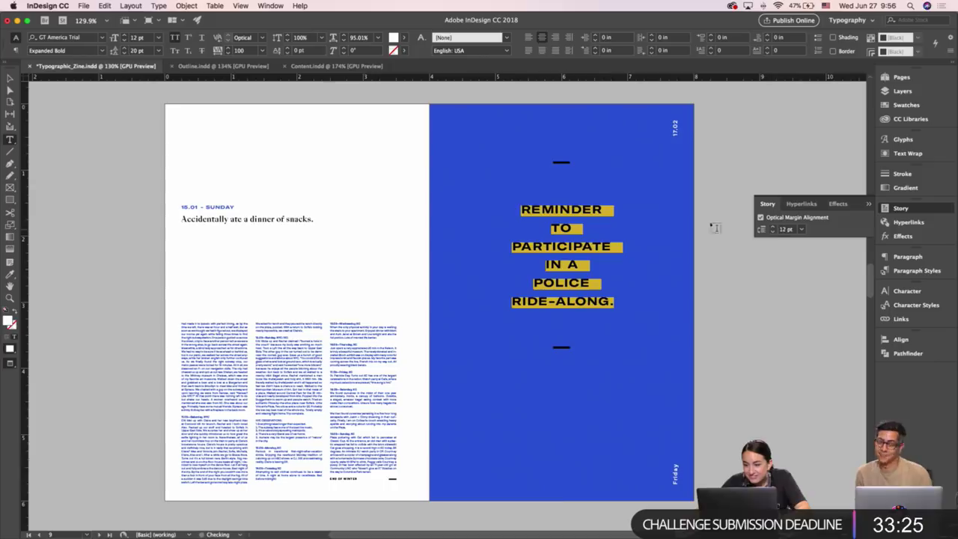
key(Escape)
click(389, 170)
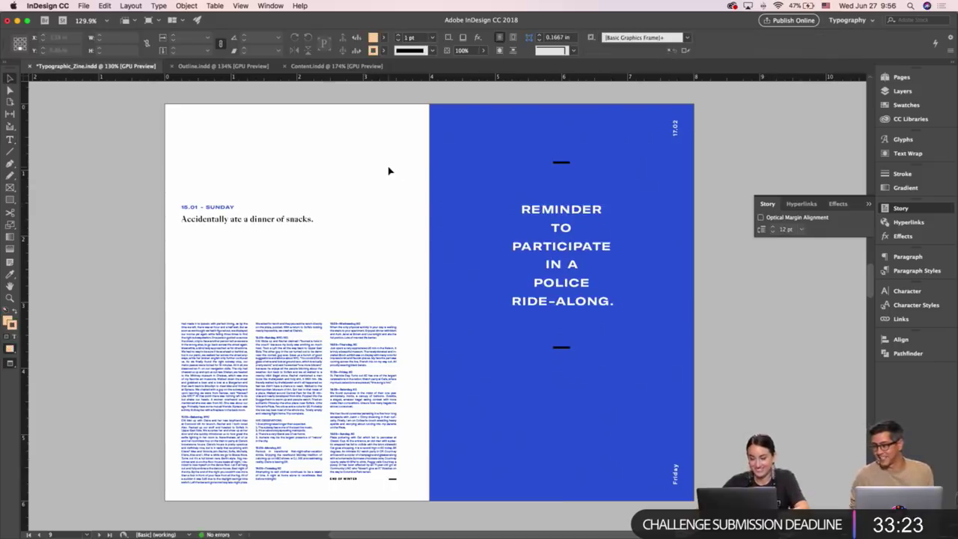
Fit the 27.04 date frame on the scenic-route page to its text and move it flush with the outer margin.
scroll(389, 171, down, 3)
scroll(389, 171, down, 10)
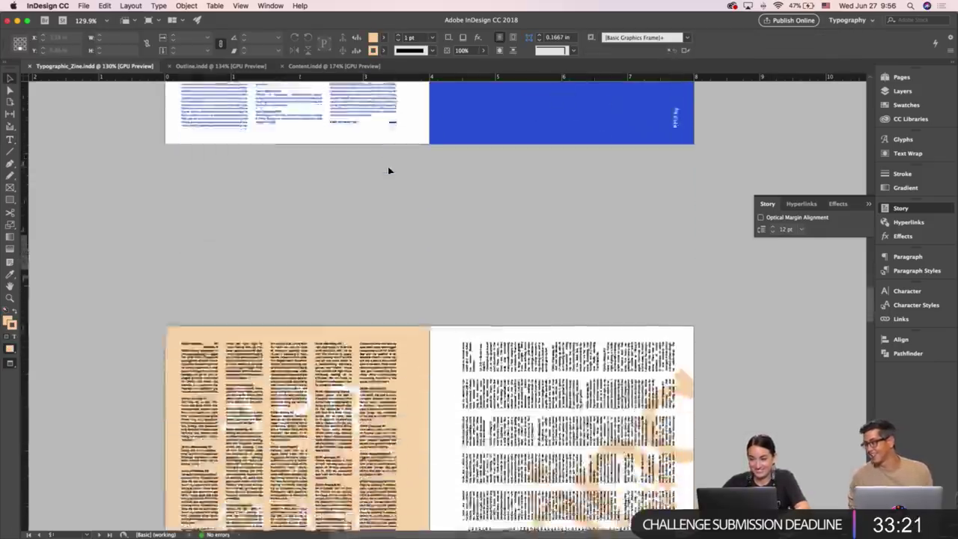
scroll(389, 171, down, 15)
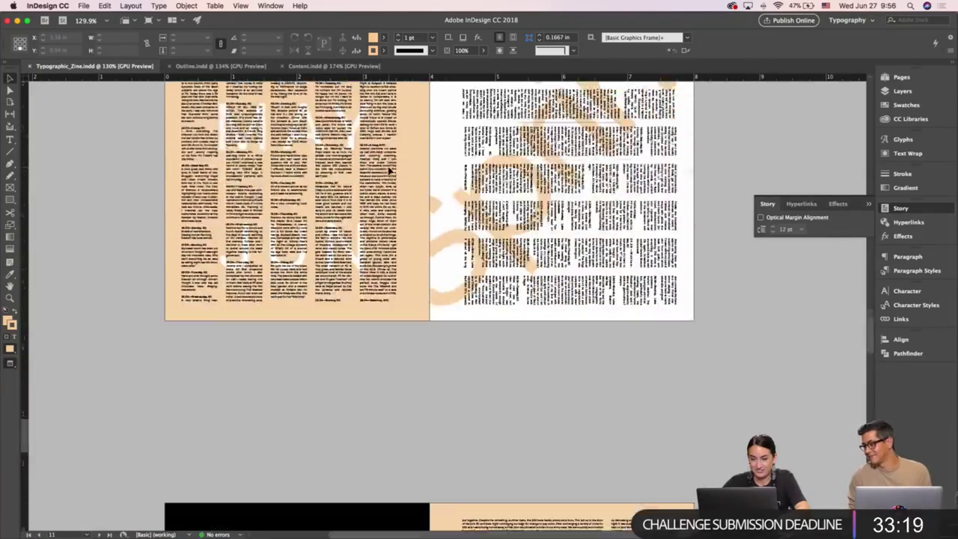
scroll(389, 170, down, 5)
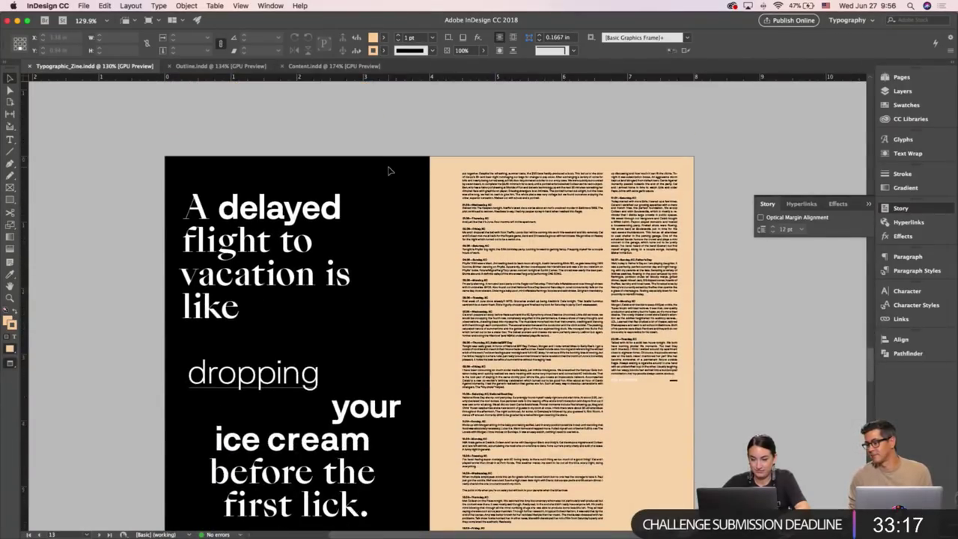
scroll(389, 171, down, 15)
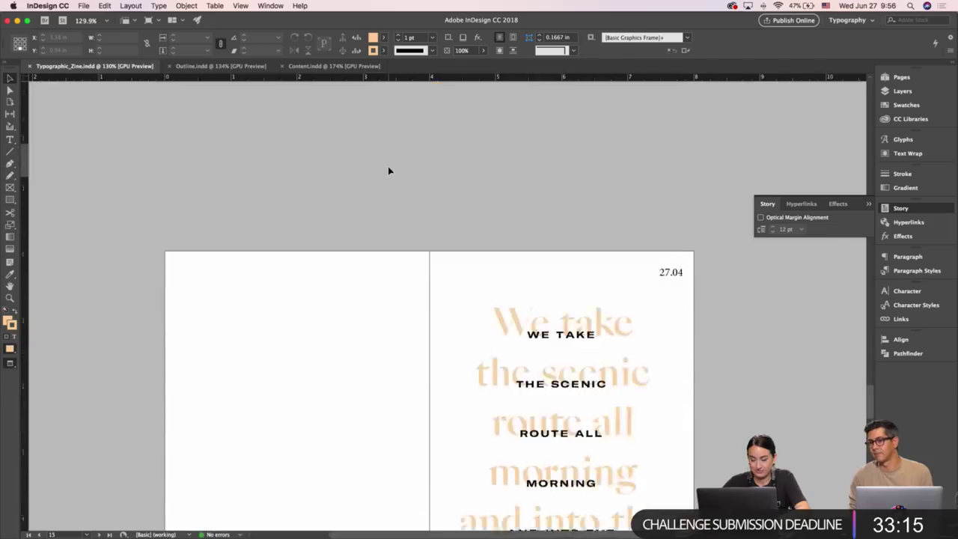
scroll(389, 171, down, 3)
key(w)
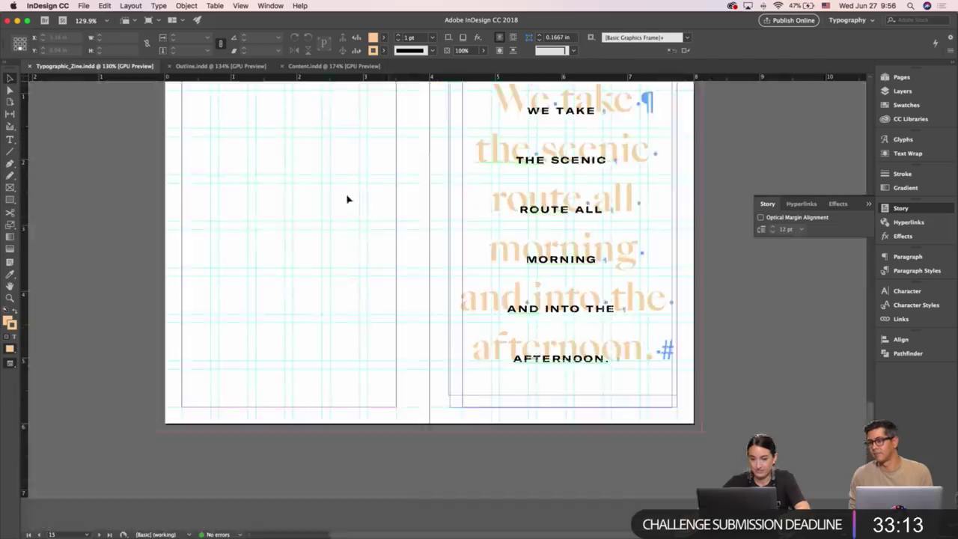
drag(330, 192, 326, 259)
click(721, 139)
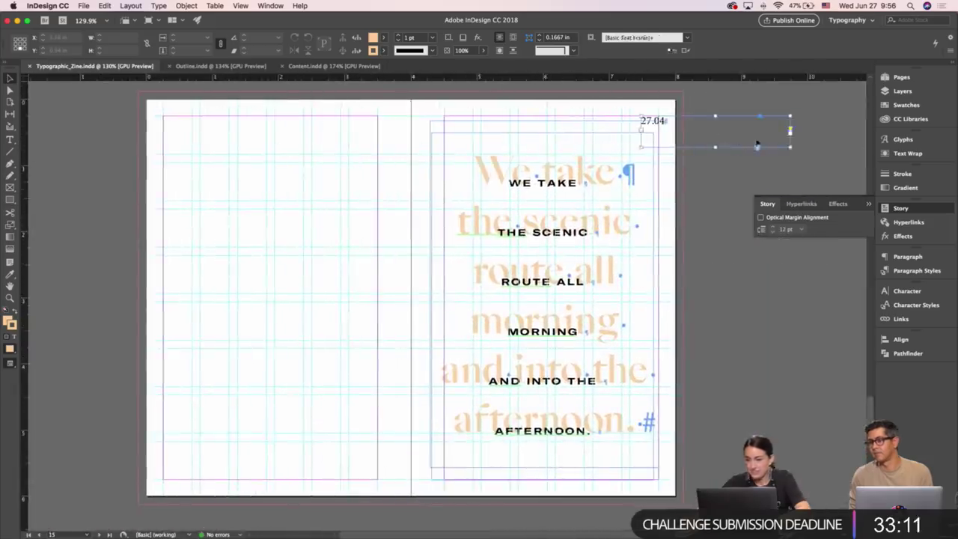
double_click(791, 147)
click(649, 106)
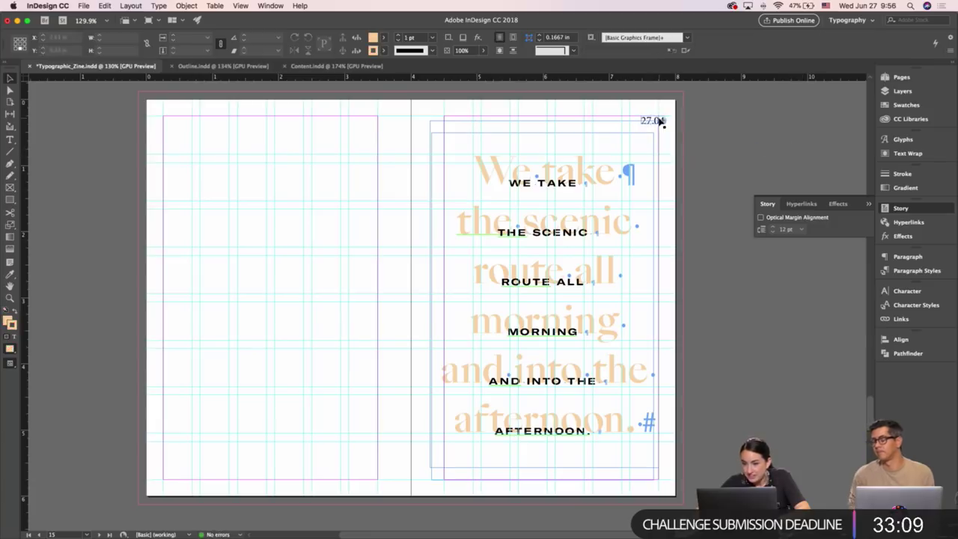
drag(659, 121, 653, 121)
click(725, 130)
Stretch the horizontal line midway down the Spring lettering page to both edges of the text block and preview it.
scroll(725, 130, up, 15)
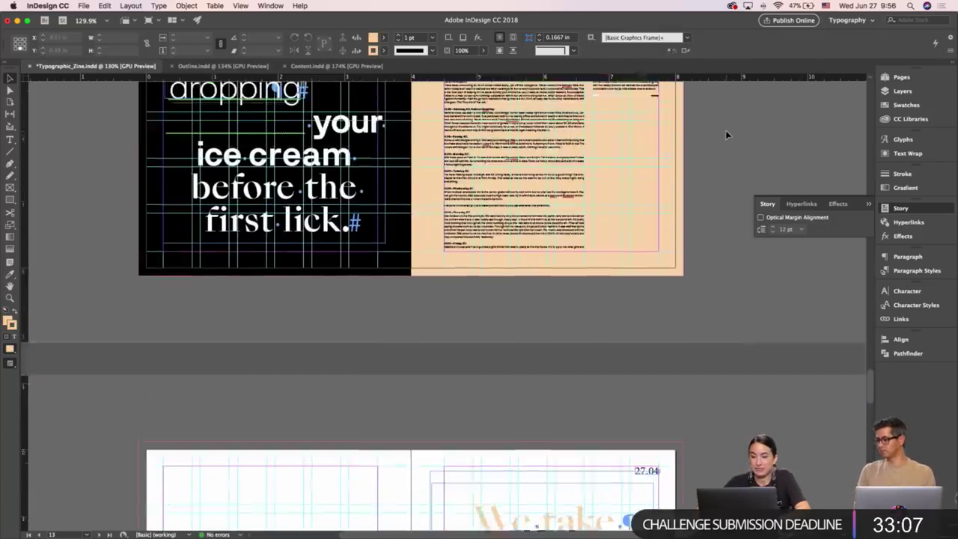
scroll(725, 130, up, 4)
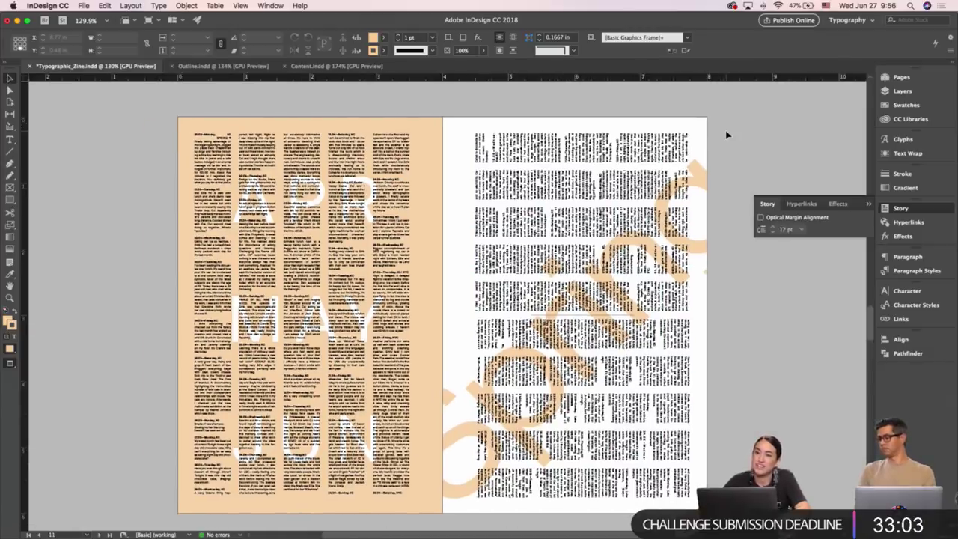
scroll(725, 135, down, 1)
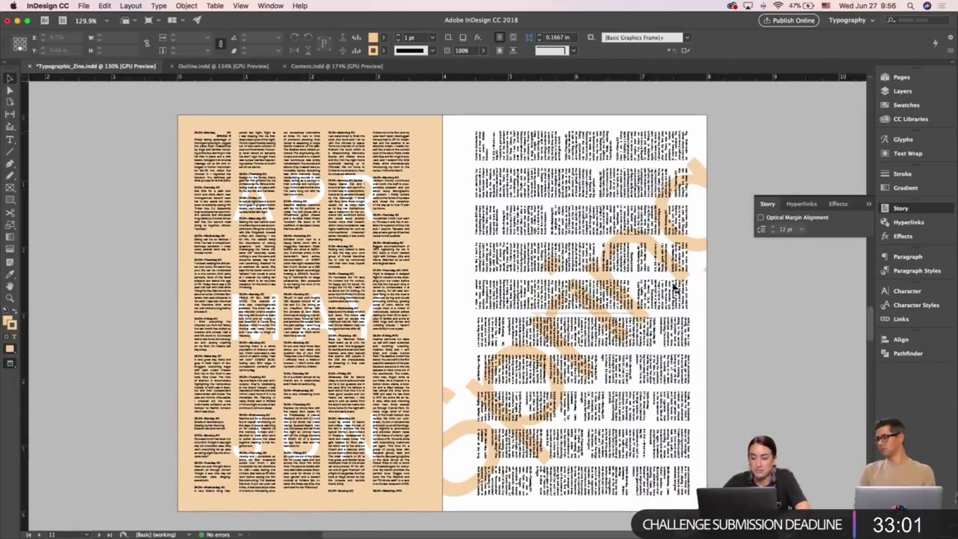
key(w)
drag(536, 315, 477, 313)
drag(636, 313, 691, 313)
click(723, 334)
key(w)
Review the zine in full-screen presentation from the cover through the 27.04 spread.
scroll(723, 334, down, 2)
scroll(723, 334, up, 6)
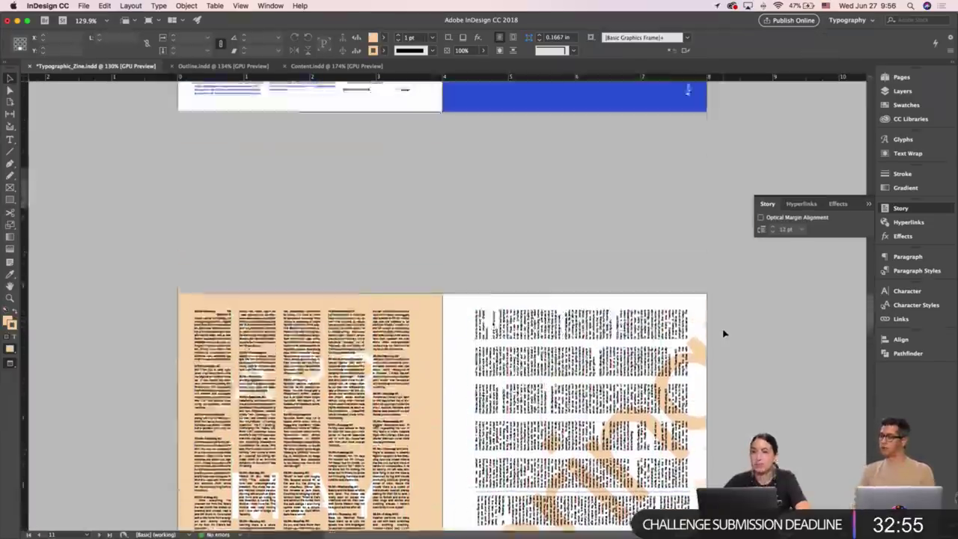
scroll(723, 334, up, 15)
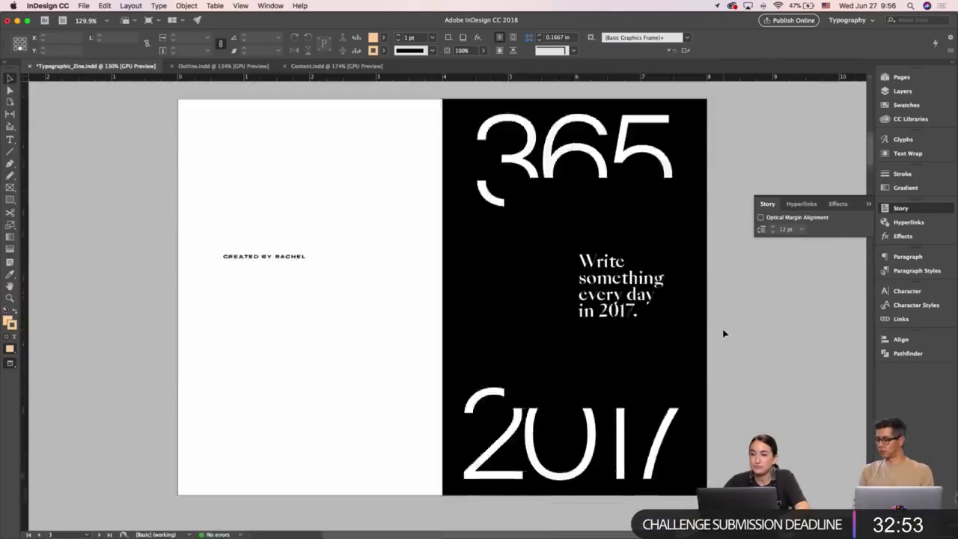
scroll(723, 334, up, 5)
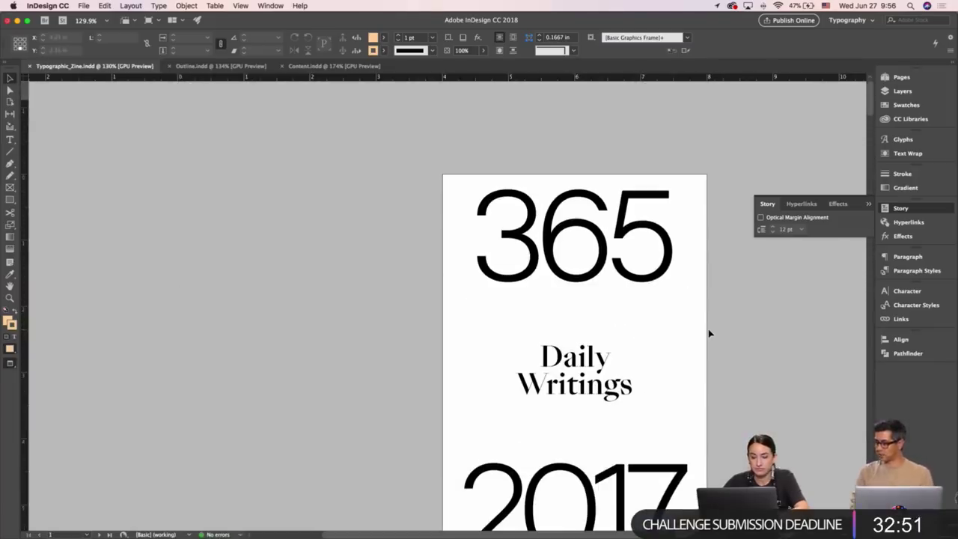
key(shift+w)
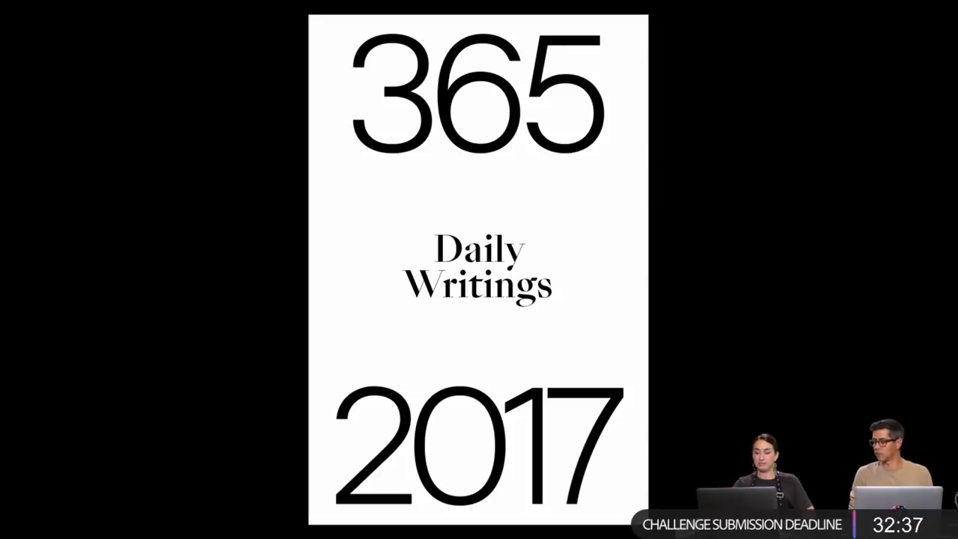
key(Right)
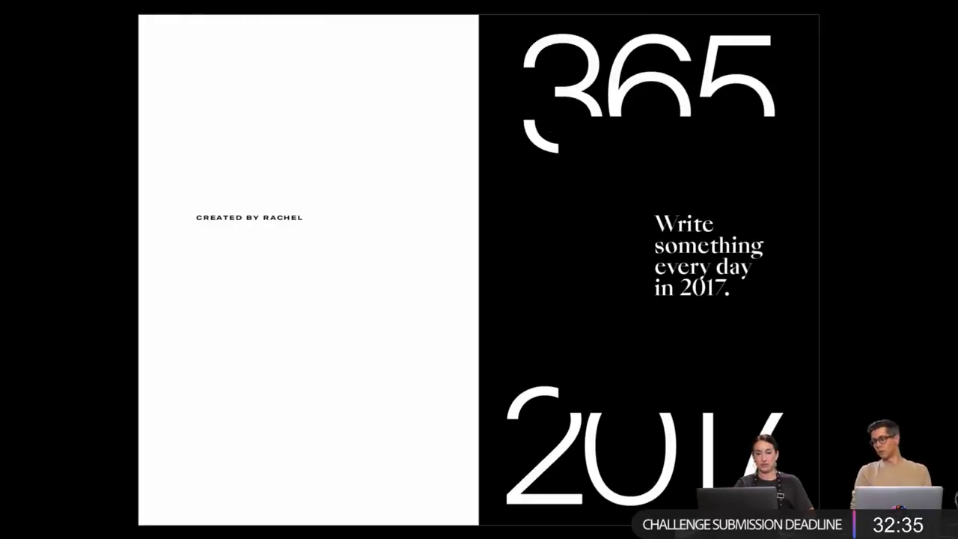
key(Right)
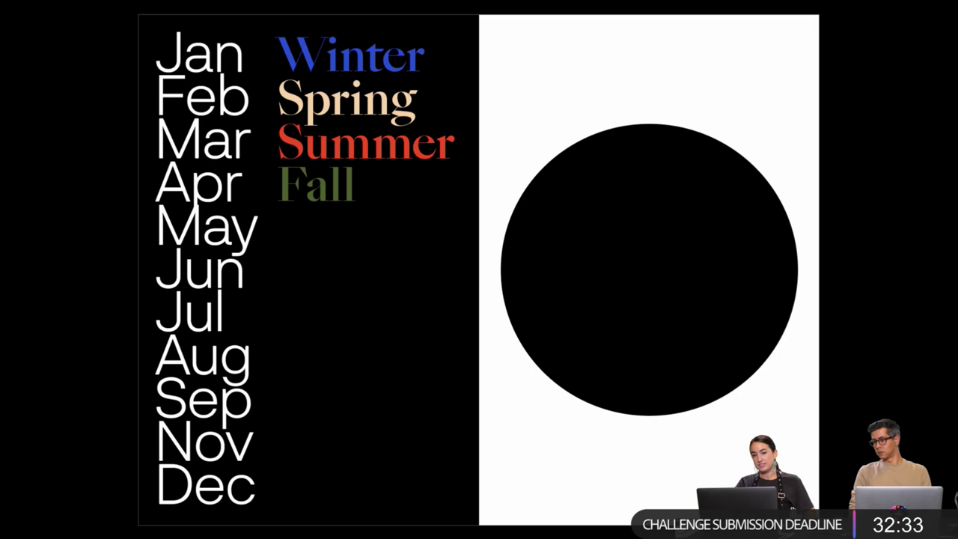
key(Right)
key(Left)
key(Left)
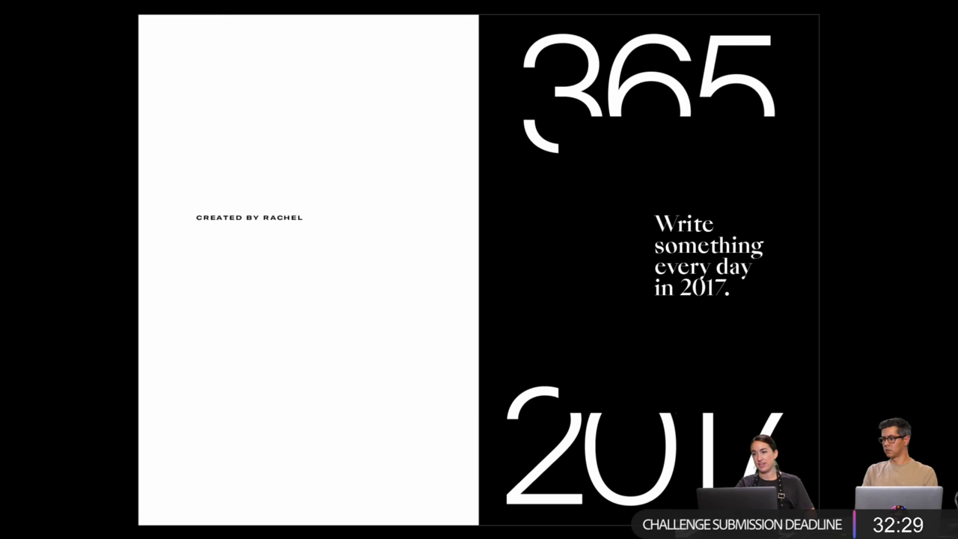
key(Right)
key(Right)
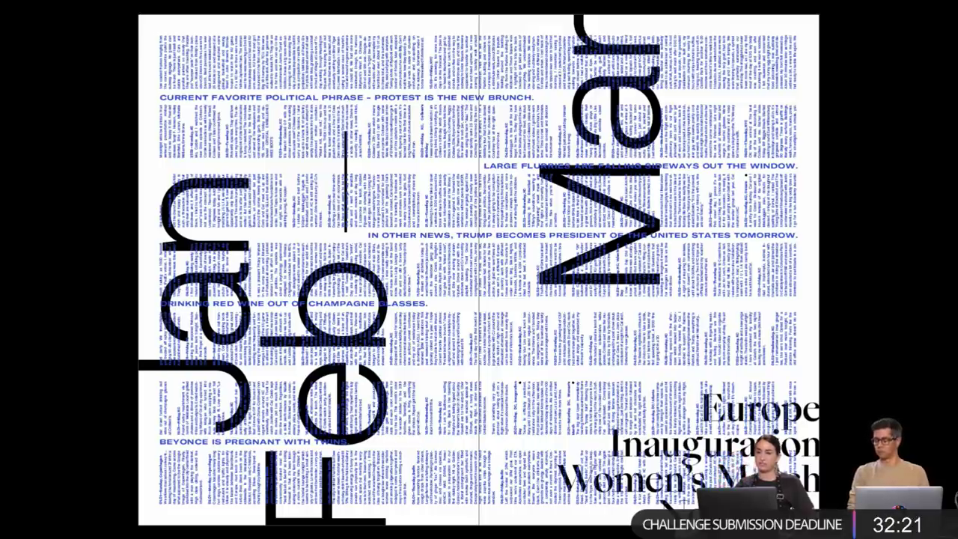
key(Right)
key(Right)
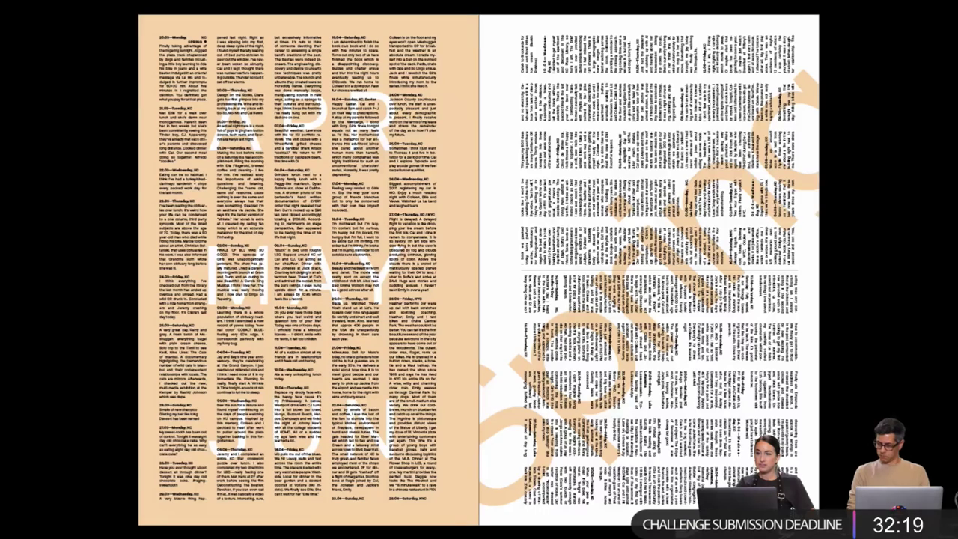
key(Right)
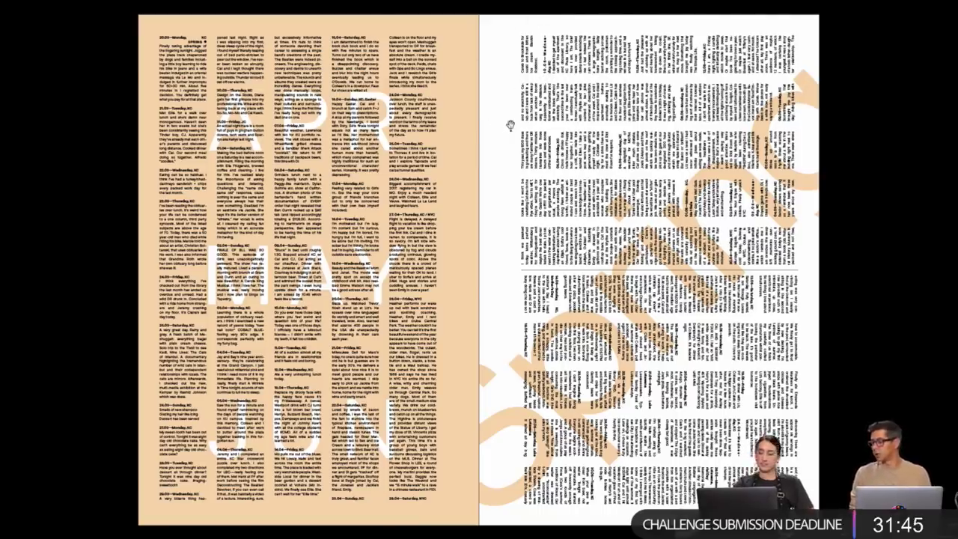
key(Right)
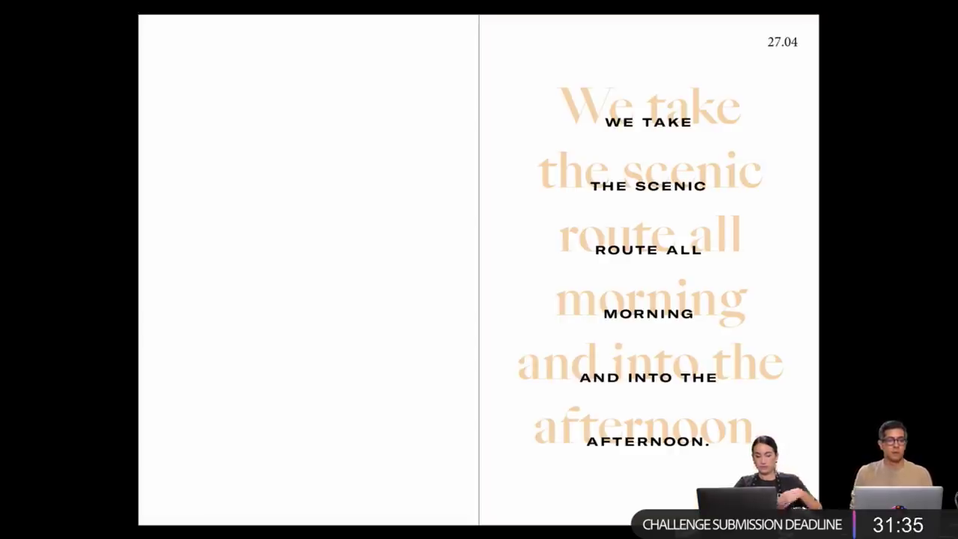
key(Escape)
Examine the 27.04, Spring and delayed-flight spreads with guides and frame edges shown.
key(w)
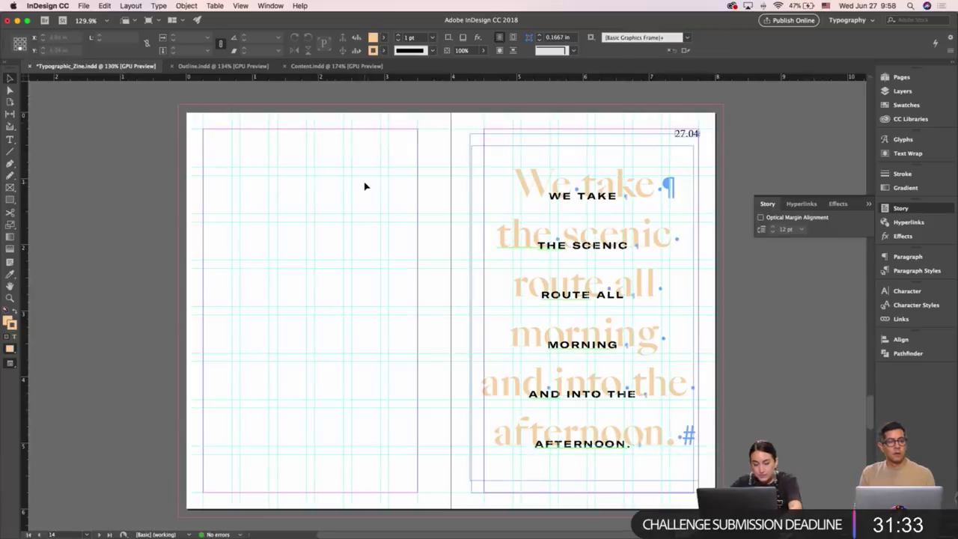
drag(378, 219, 494, 199)
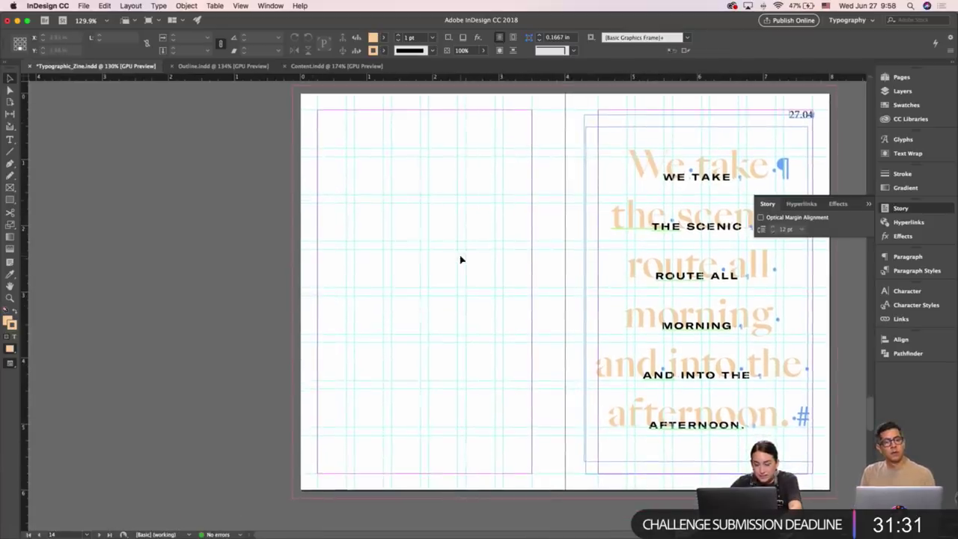
scroll(461, 259, down, 15)
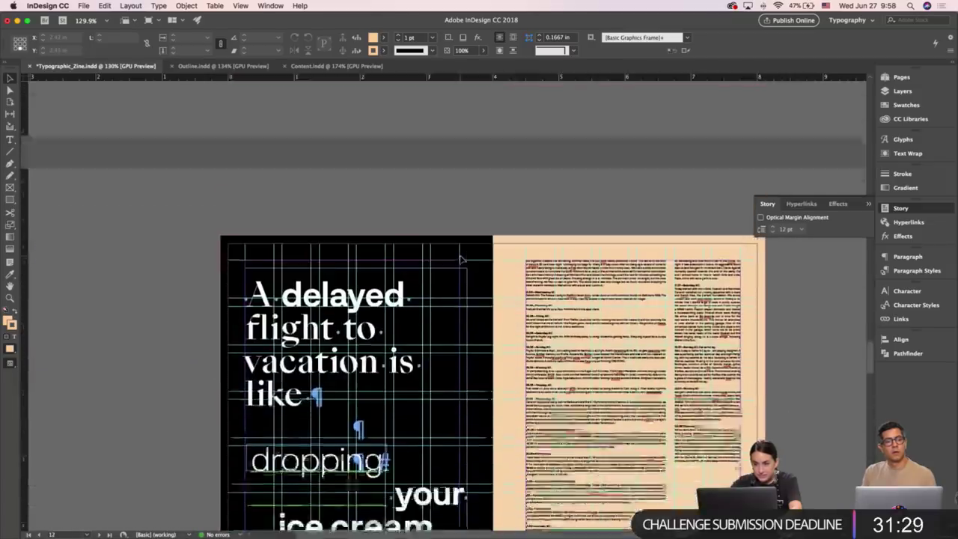
scroll(460, 259, down, 5)
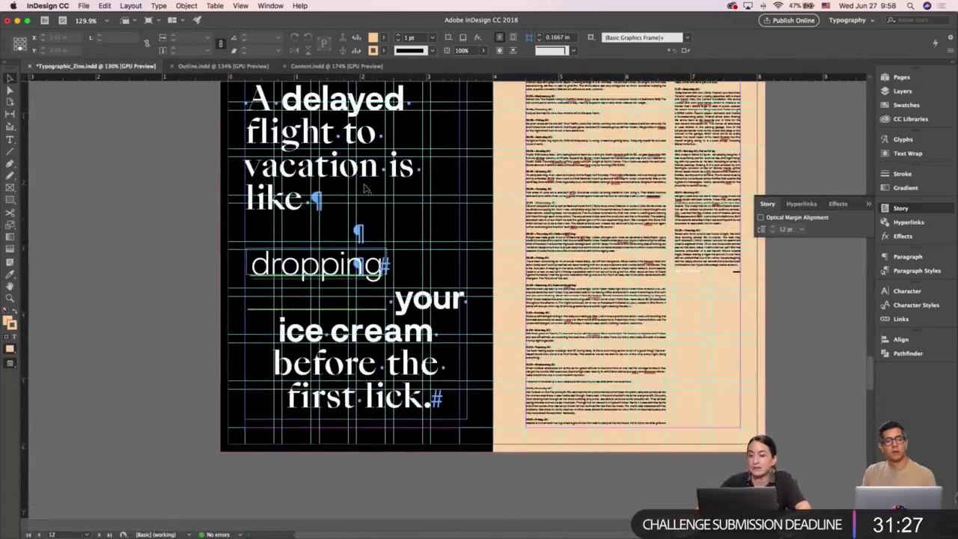
scroll(365, 190, up, 10)
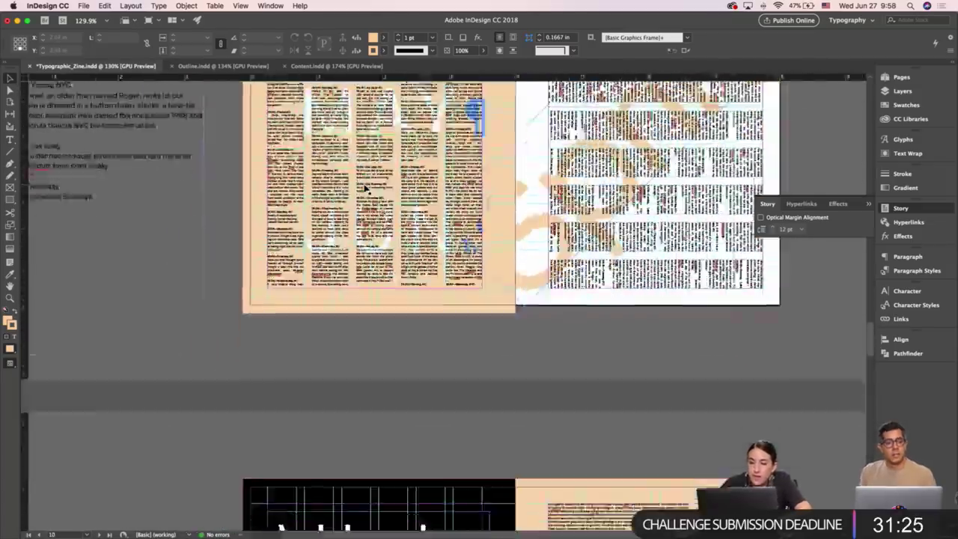
scroll(365, 190, down, 7)
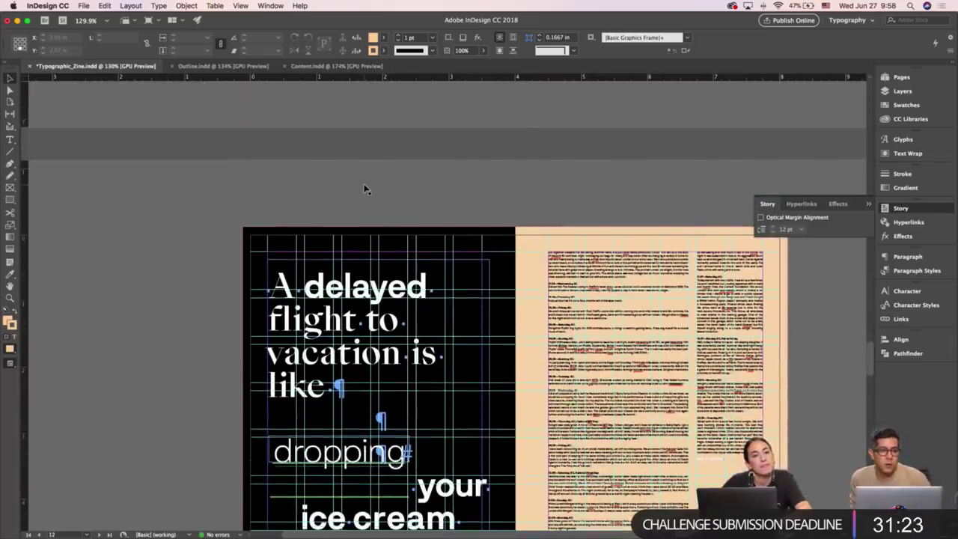
scroll(365, 190, down, 1)
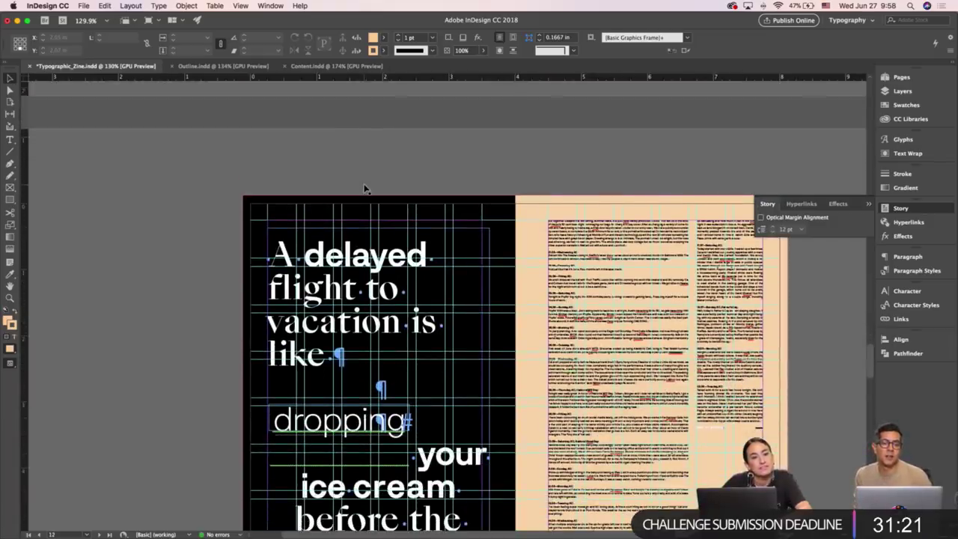
scroll(365, 190, down, 1)
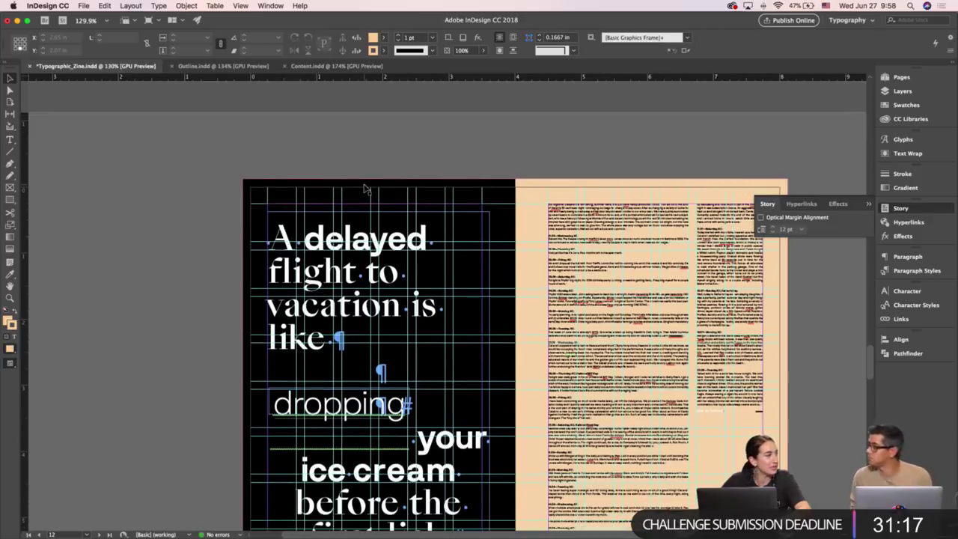
Preview the delayed-flight, 27.04 and seven-column diary text spreads without guides.
scroll(148, 206, down, 4)
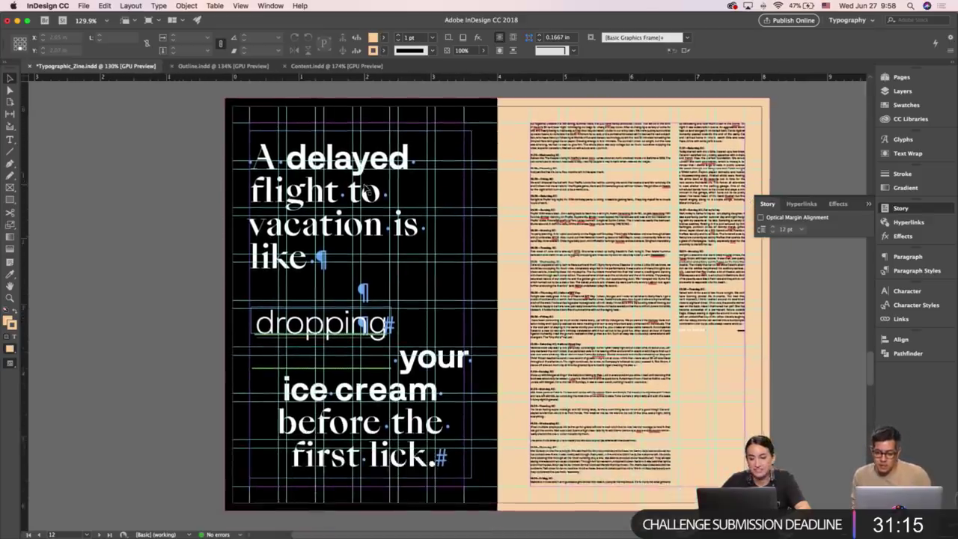
key(w)
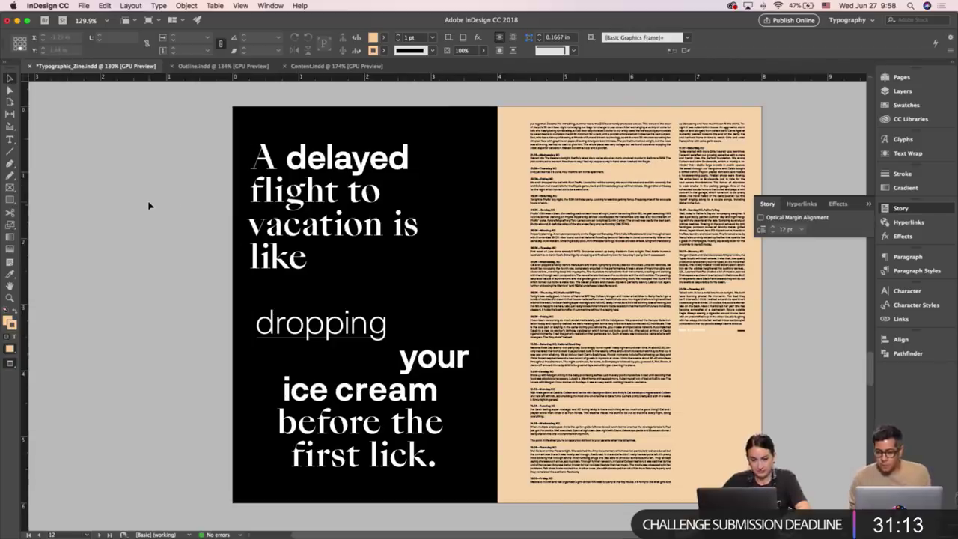
scroll(148, 205, down, 1)
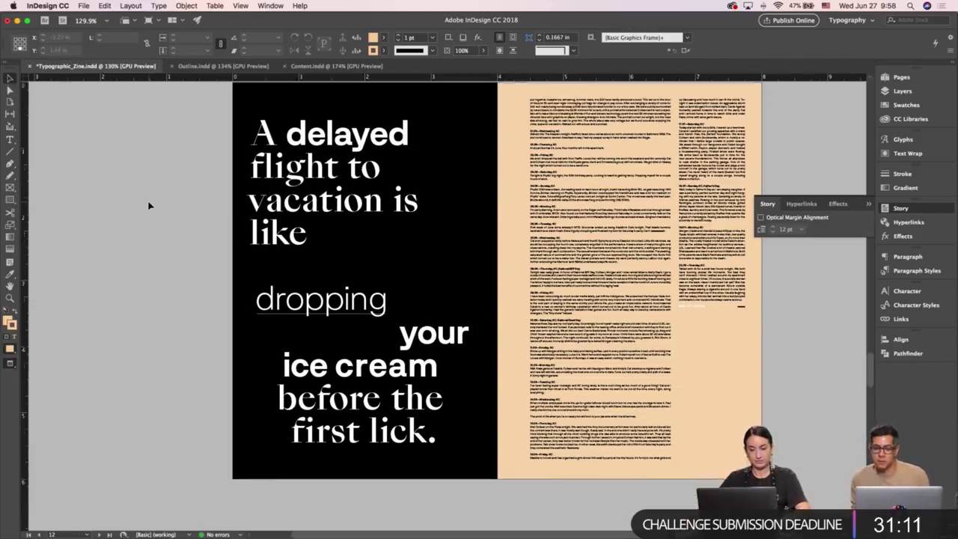
scroll(148, 205, down, 10)
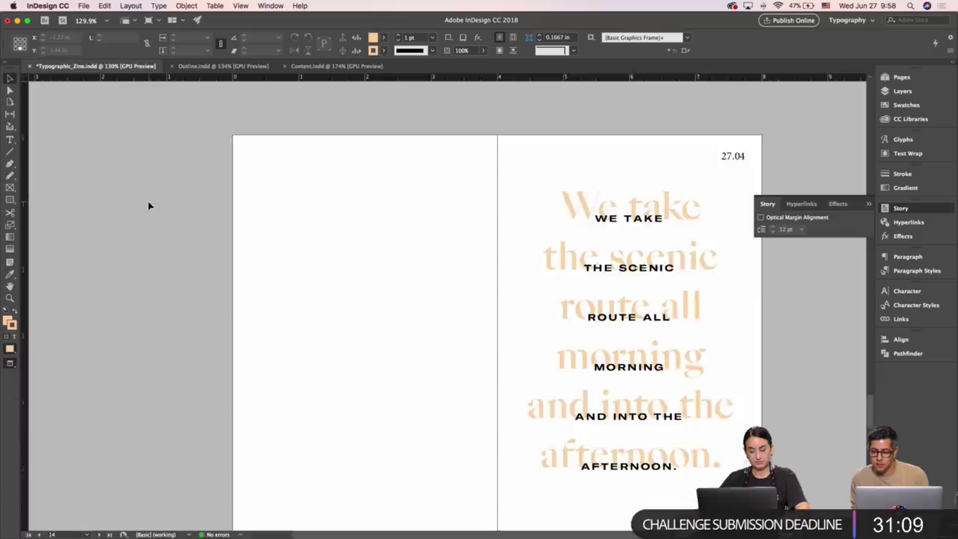
scroll(148, 205, down, 10)
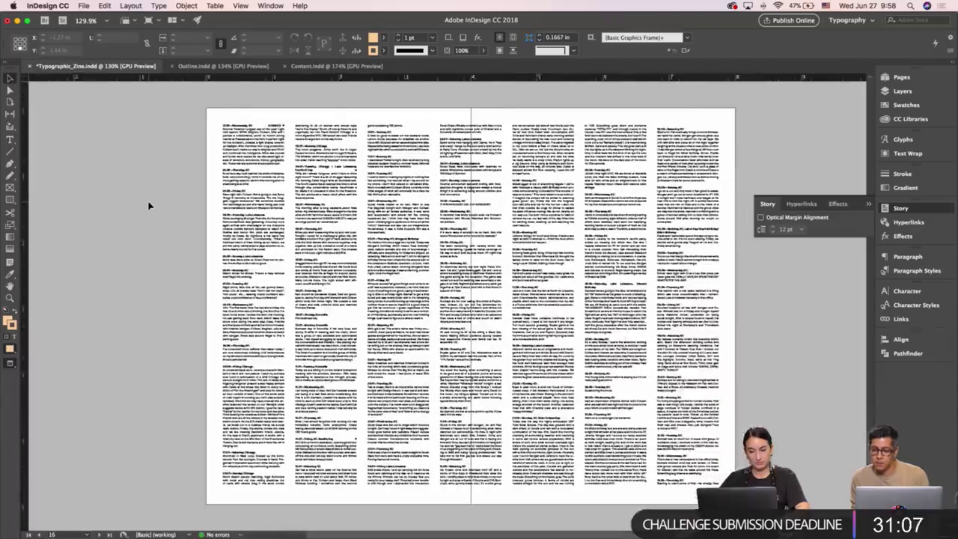
Recolour all the diary text in the seven-column frame with the red R=255 G=59 B=0 swatch and preview the spread.
key(w)
double_click(244, 181)
key(super+a)
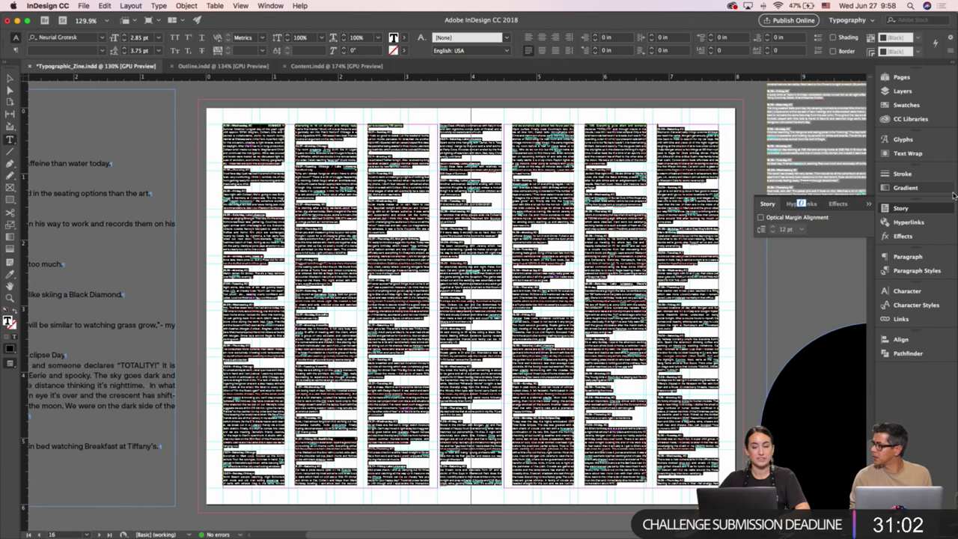
click(908, 105)
key(Escape)
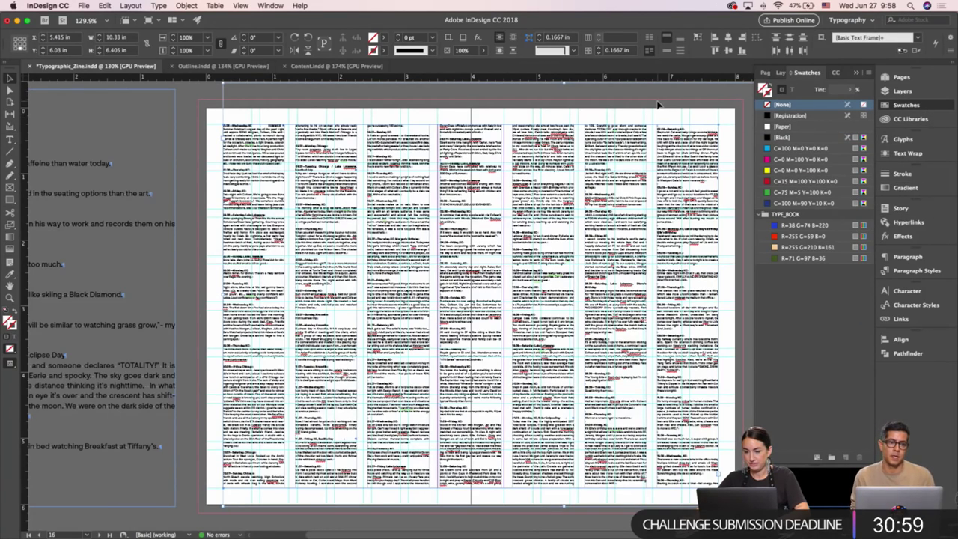
click(657, 147)
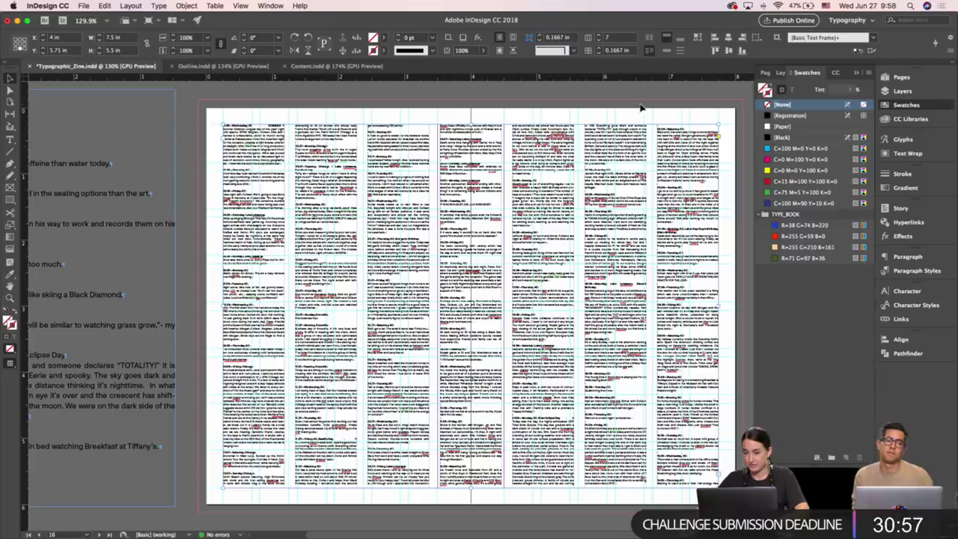
double_click(613, 145)
key(super+a)
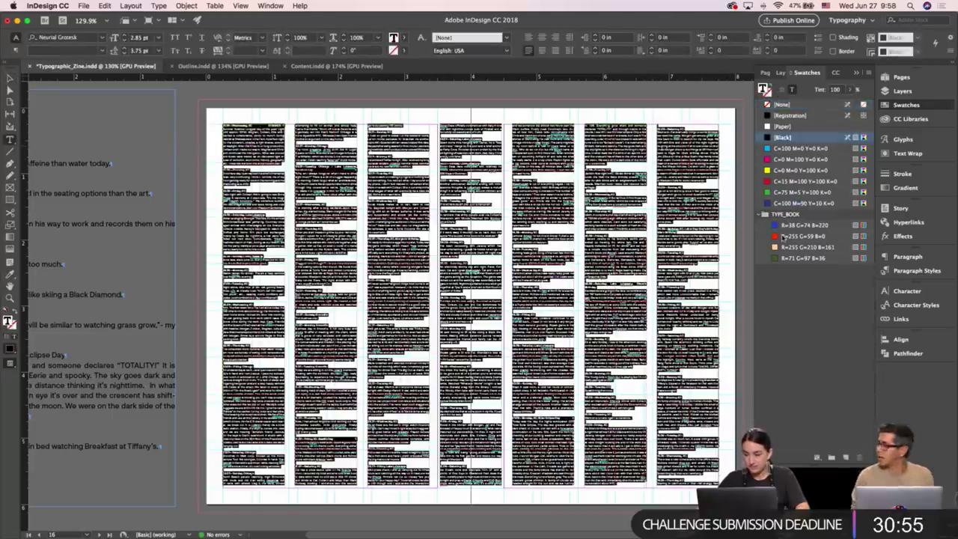
click(783, 237)
key(Escape)
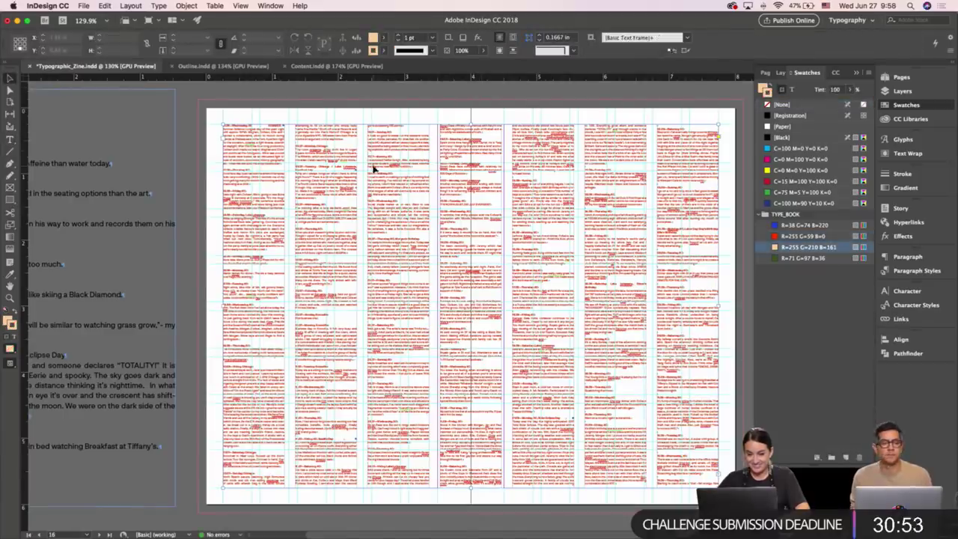
scroll(374, 168, right, 2)
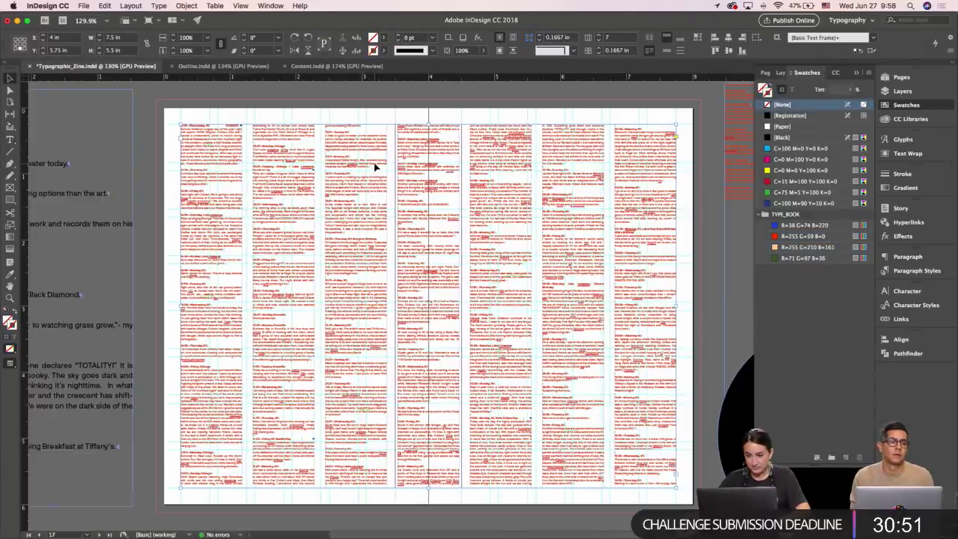
scroll(376, 167, right, 4)
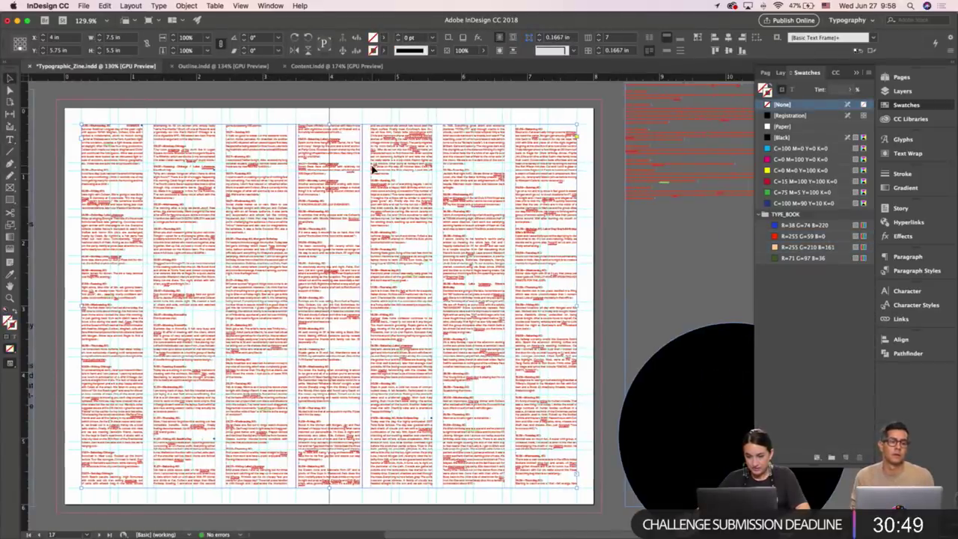
key(w)
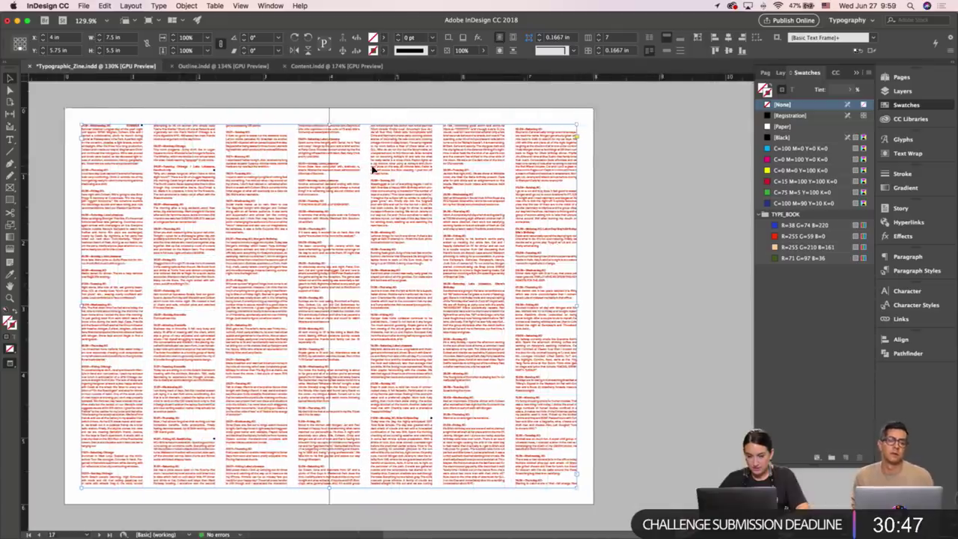
Compare the 27.04 scenic-route spread with the red seven-column diary spread, with guides and frame edges shown.
scroll(373, 169, up, 10)
scroll(372, 168, down, 3)
key(w)
click(368, 237)
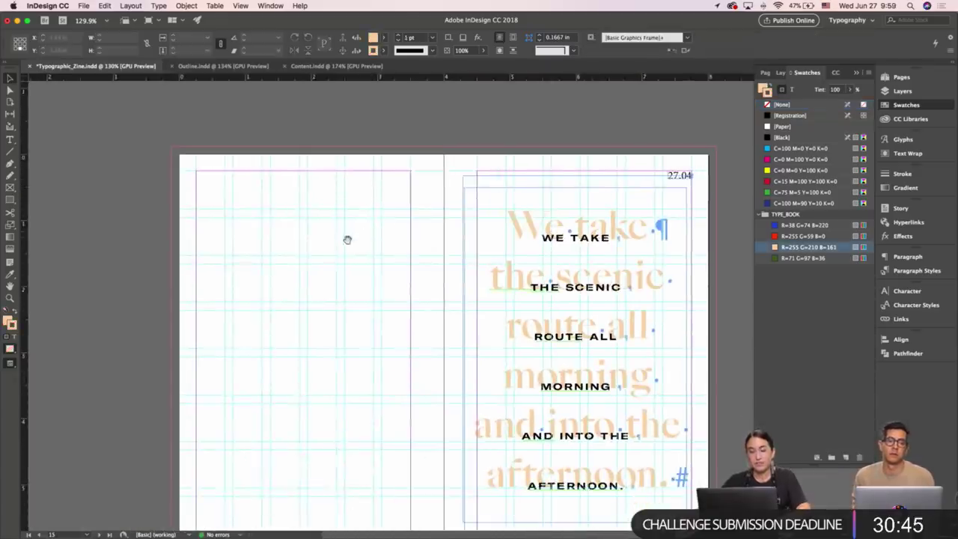
drag(378, 238, 500, 223)
scroll(500, 222, down, 10)
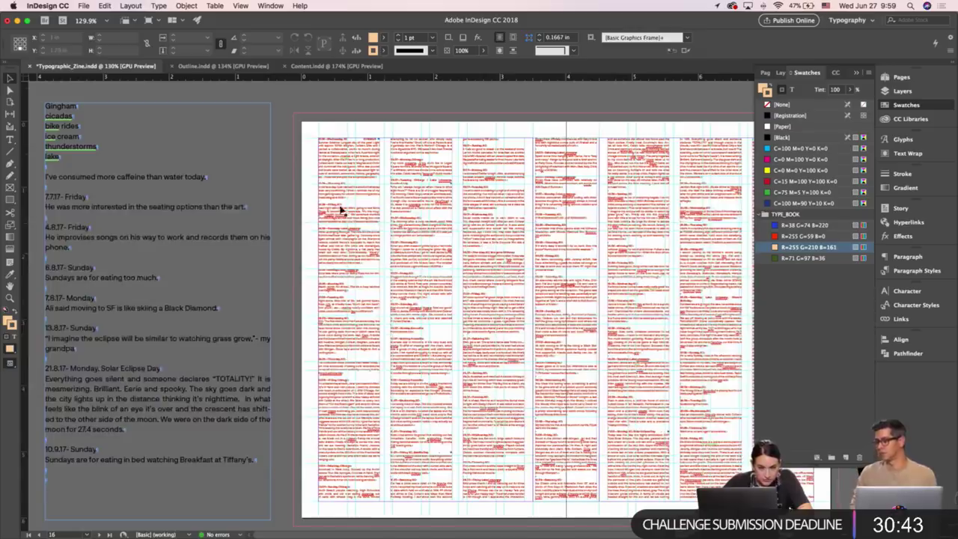
scroll(291, 169, down, 1)
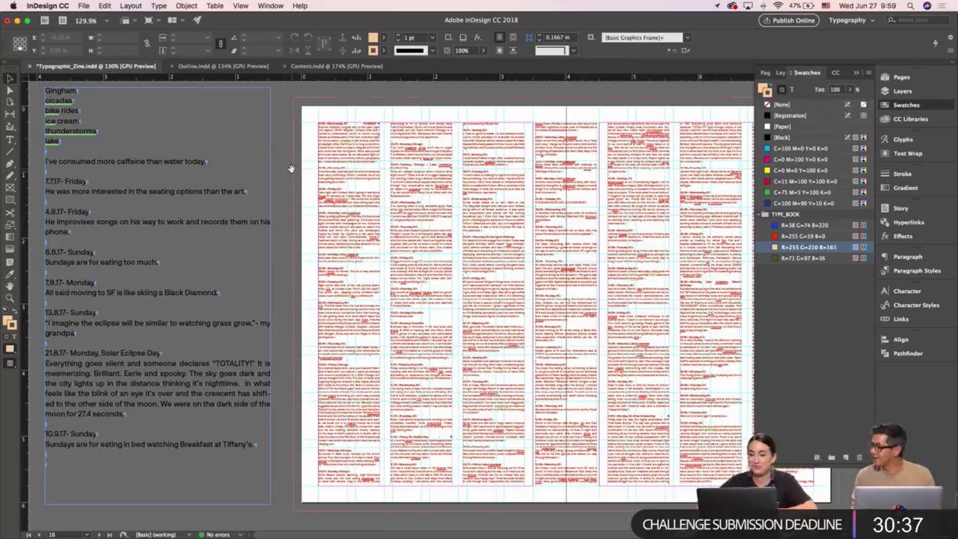
Review the earlier spreads, including the months list, the Spring lettering and the Jan, Feb and Mar lettering in preview.
scroll(291, 169, right, 3)
scroll(291, 168, up, 8)
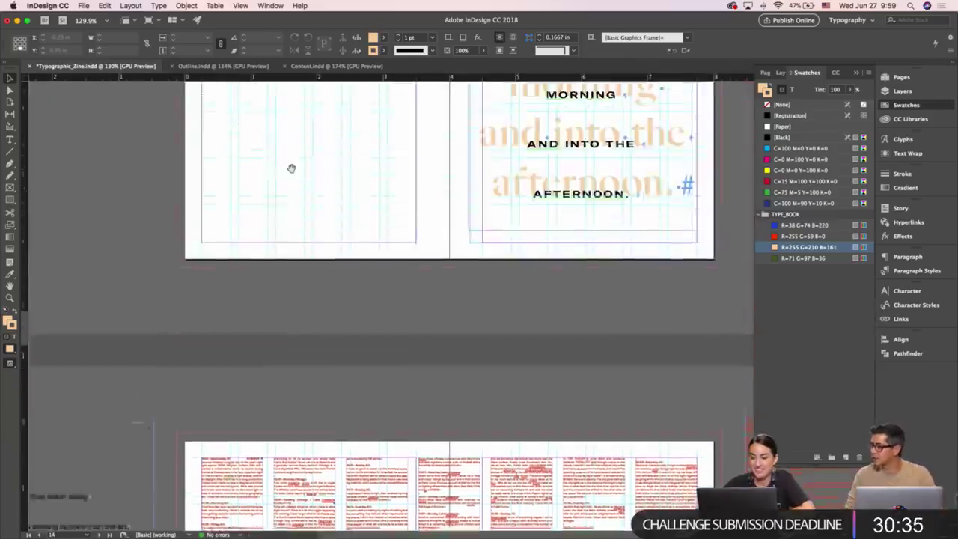
scroll(291, 168, up, 20)
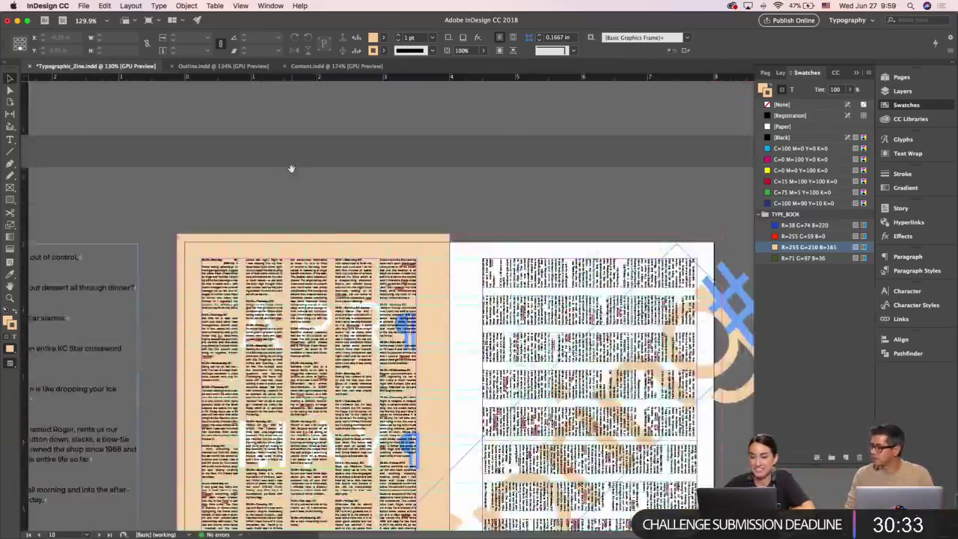
scroll(291, 168, up, 20)
scroll(291, 168, down, 8)
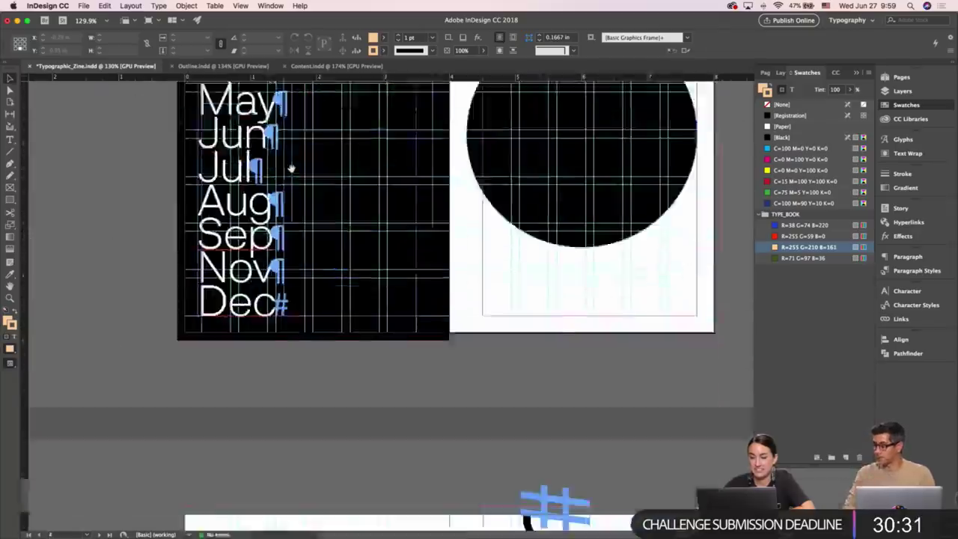
scroll(292, 168, down, 15)
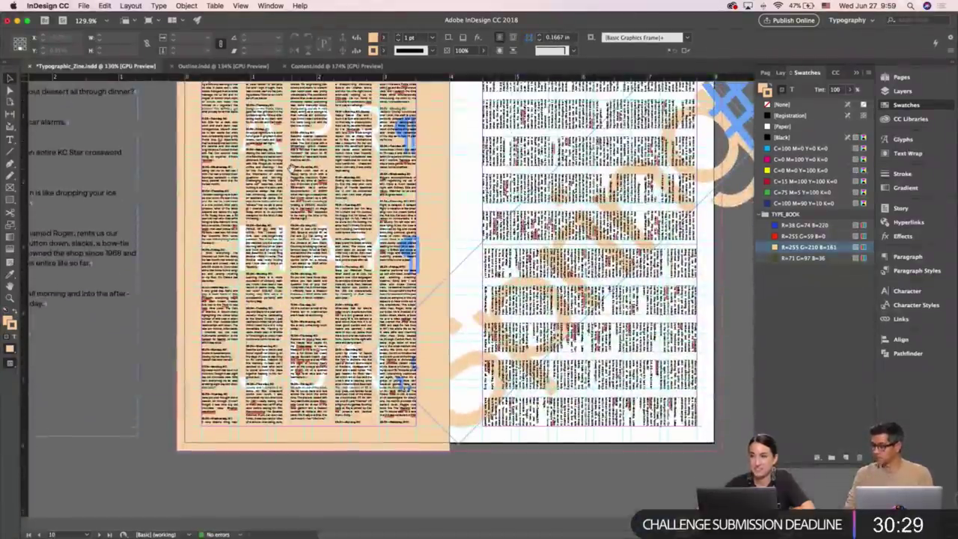
scroll(291, 168, up, 3)
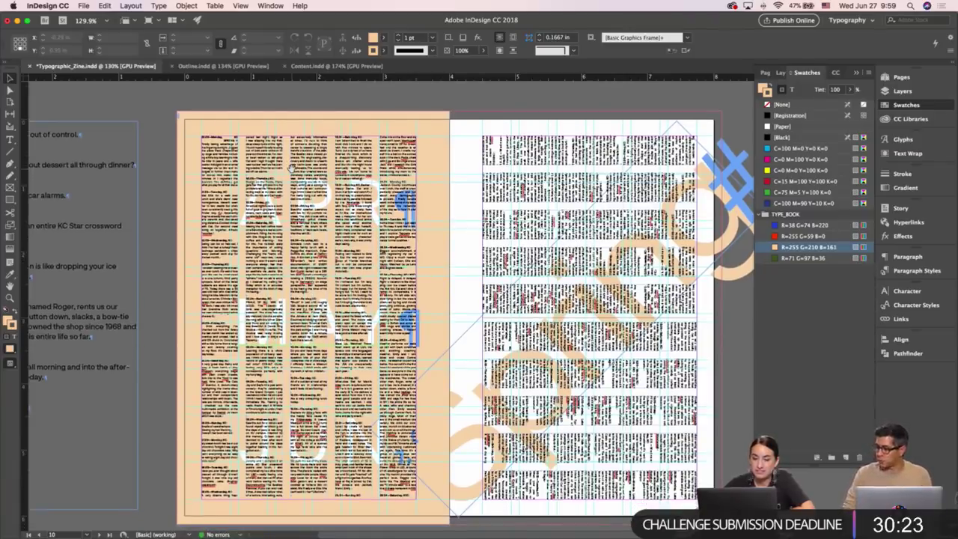
scroll(291, 168, down, 10)
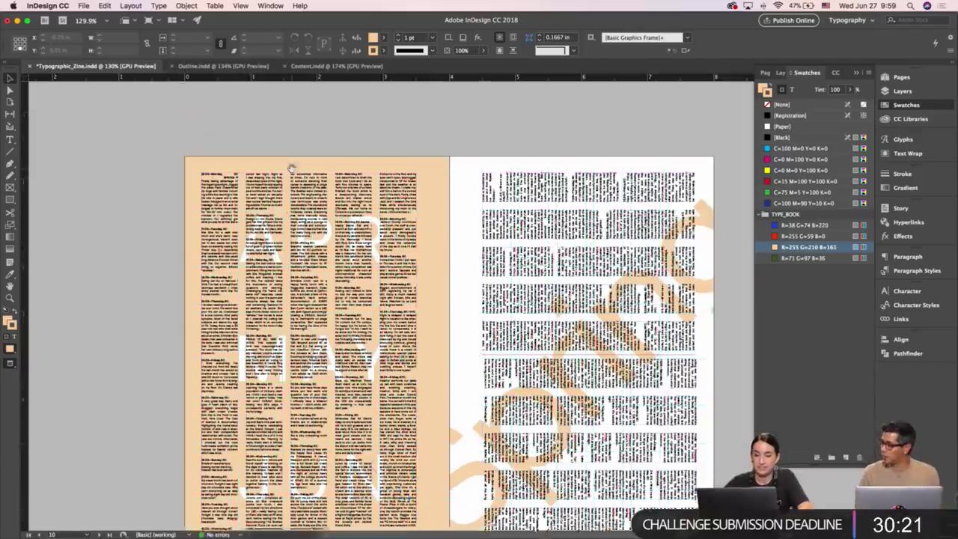
scroll(291, 168, up, 5)
scroll(292, 161, down, 2)
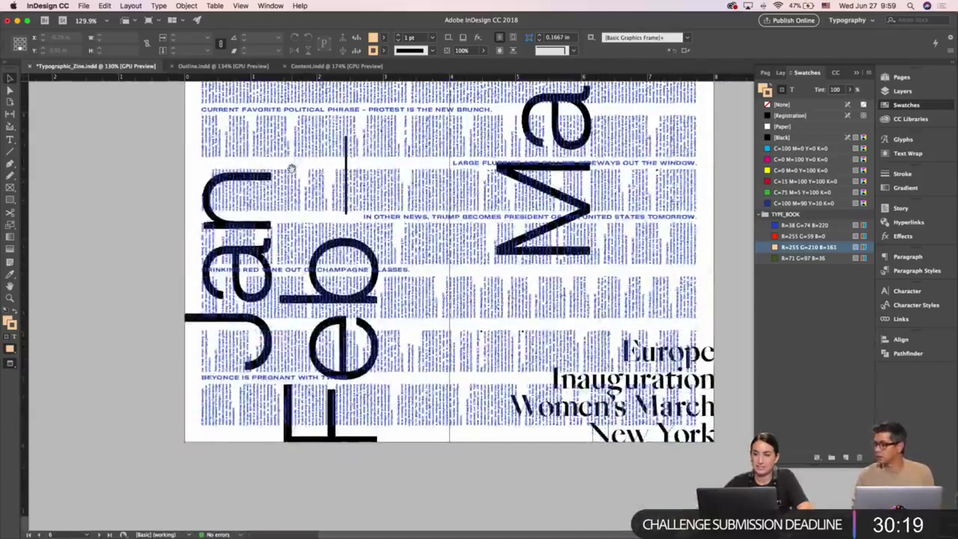
scroll(292, 167, up, 2)
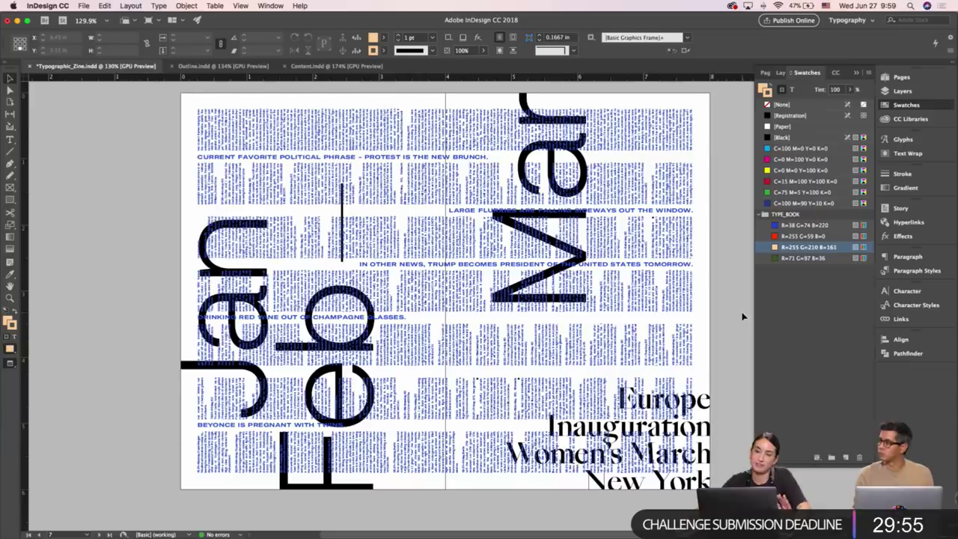
Rotate the diagonal Spring lettering to 90° so it runs vertically up the page.
scroll(743, 317, down, 15)
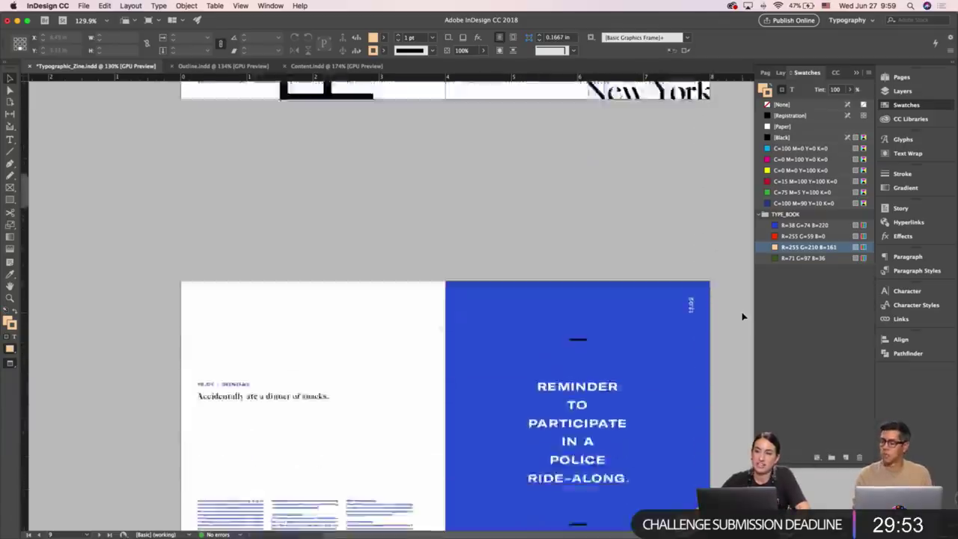
scroll(743, 317, down, 10)
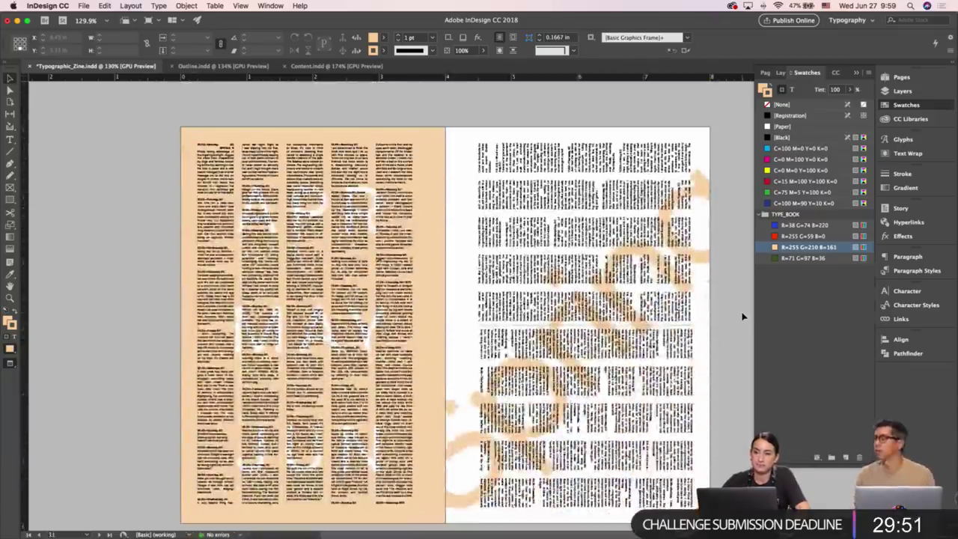
click(704, 248)
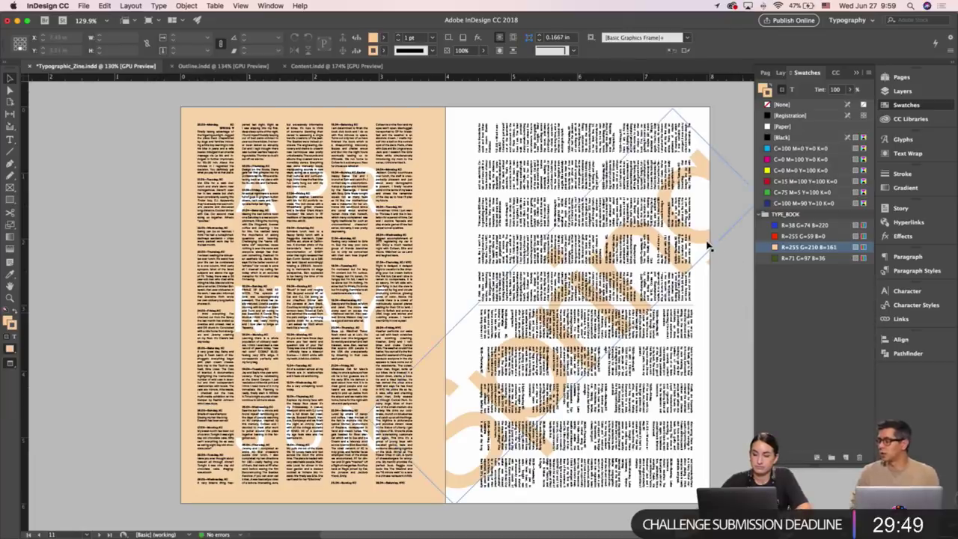
drag(735, 277, 633, 282)
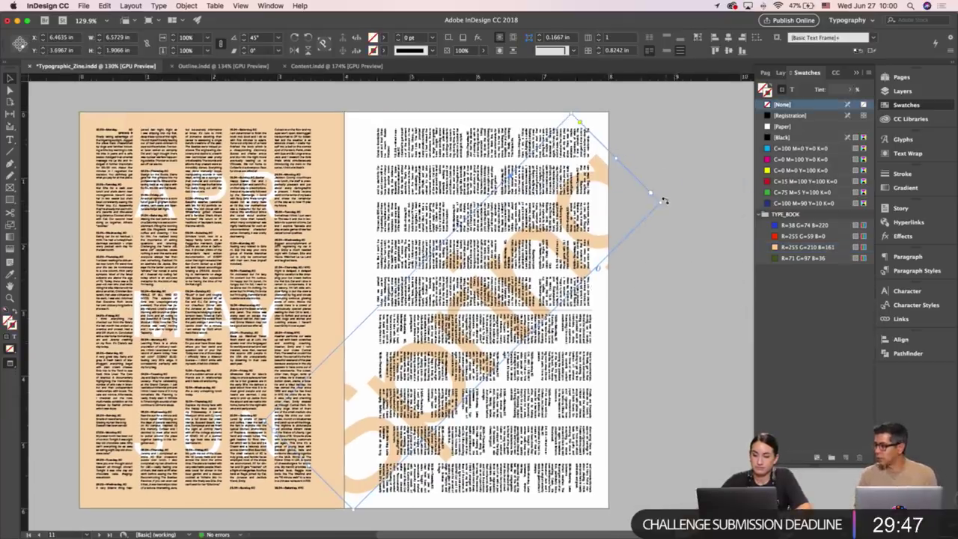
drag(664, 201, 515, 109)
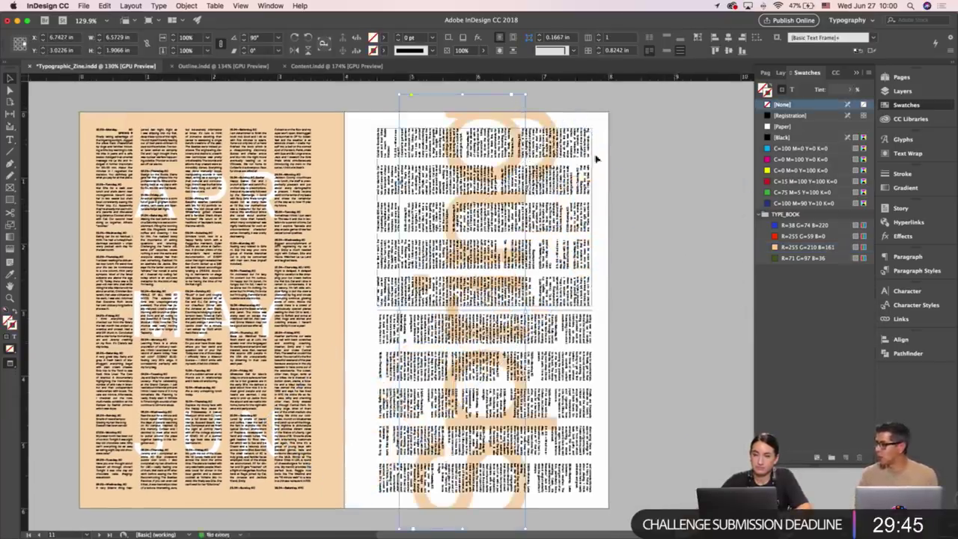
Move the vertical Spring lettering to about X 8.13 in so it bleeds off the outer page edge.
key(shift+Right)
key(shift+Right)
key(shift+Right)
key(shift+Right)
key(shift+Right)
key(shift+Right)
key(shift+Right)
key(shift+Right)
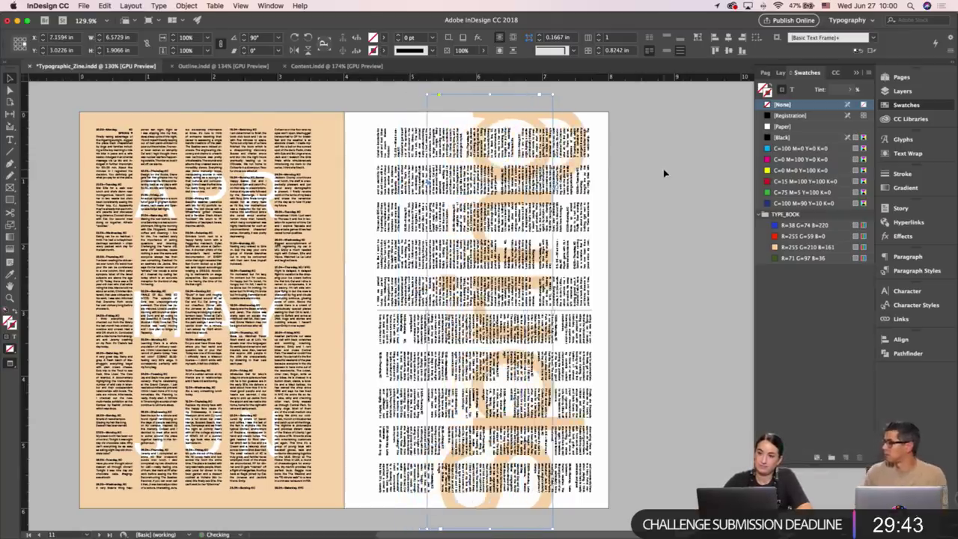
key(shift+Right)
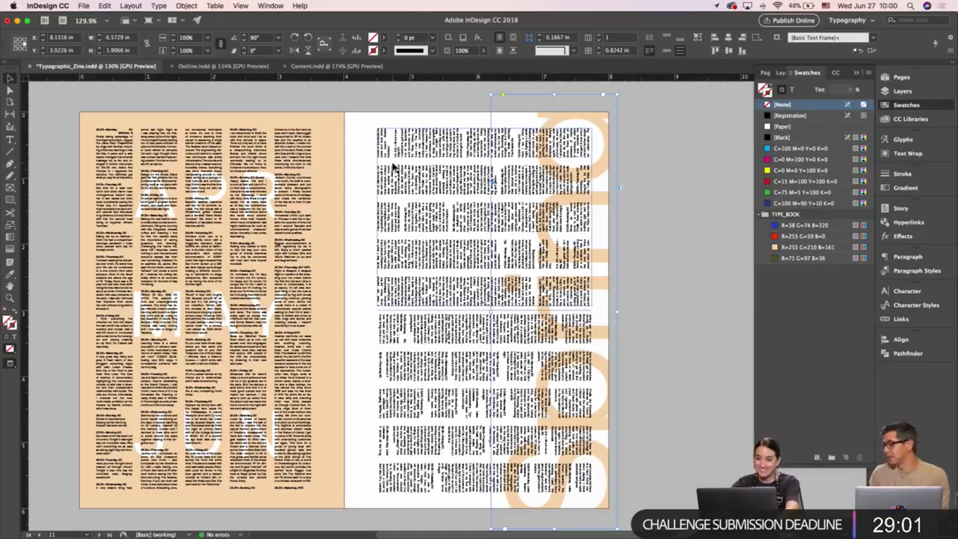
Nudge the vertical Spring lettering down and inward to about X 7.99 in, Y 3.12 in, and show guides and frame edges.
key(Down)
key(Down)
key(Down)
key(Down)
key(Down)
key(Down)
key(Down)
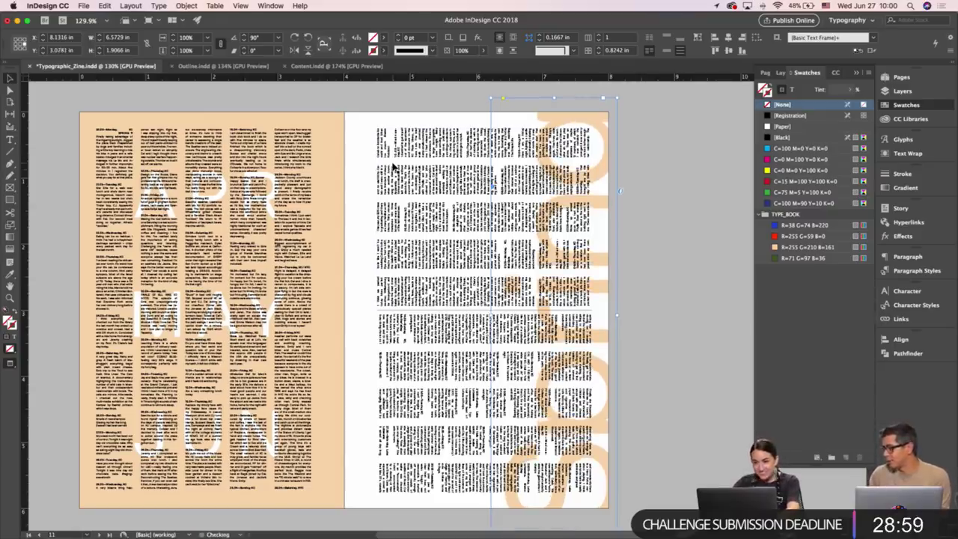
key(Left)
key(Left)
key(Left)
key(Left)
key(Left)
key(Left)
key(Left)
key(Left)
key(Left)
key(Left)
key(Left)
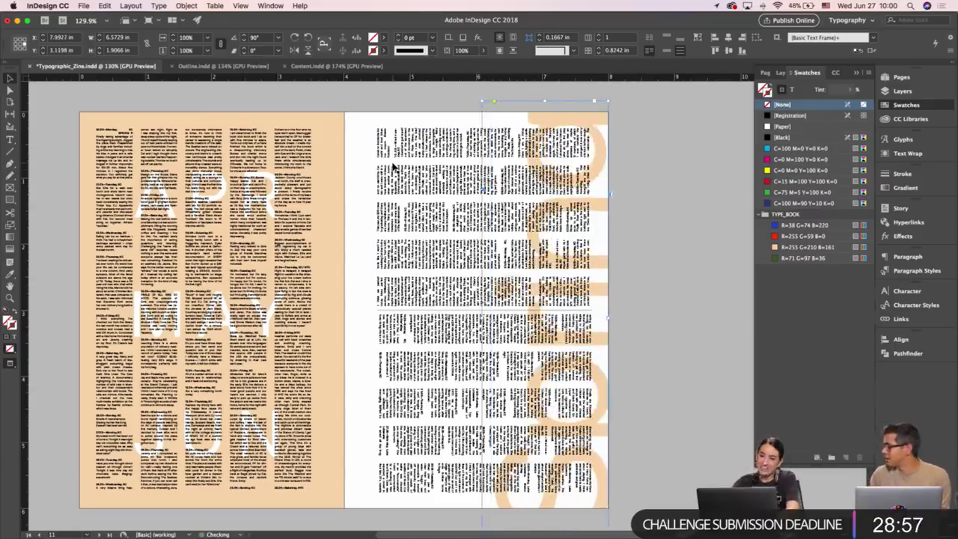
key(Right)
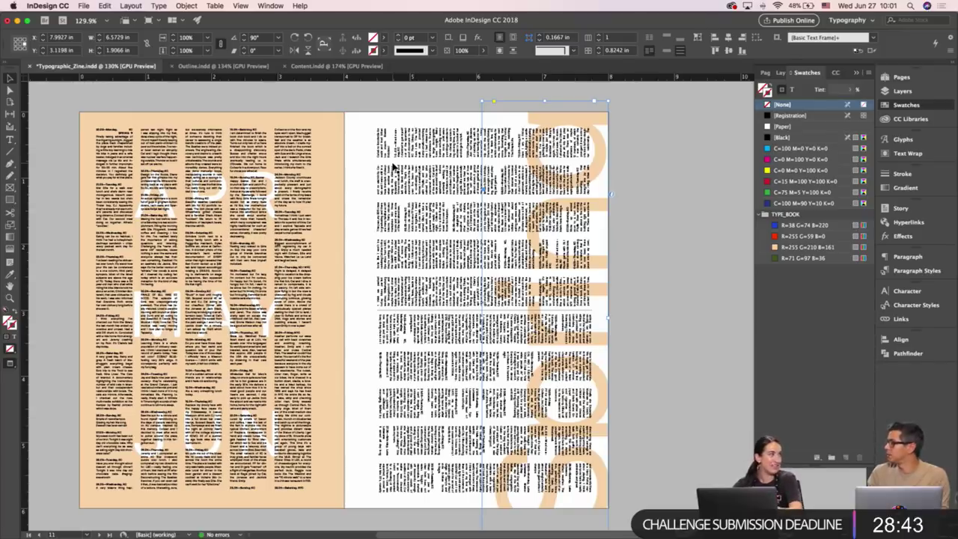
key(w)
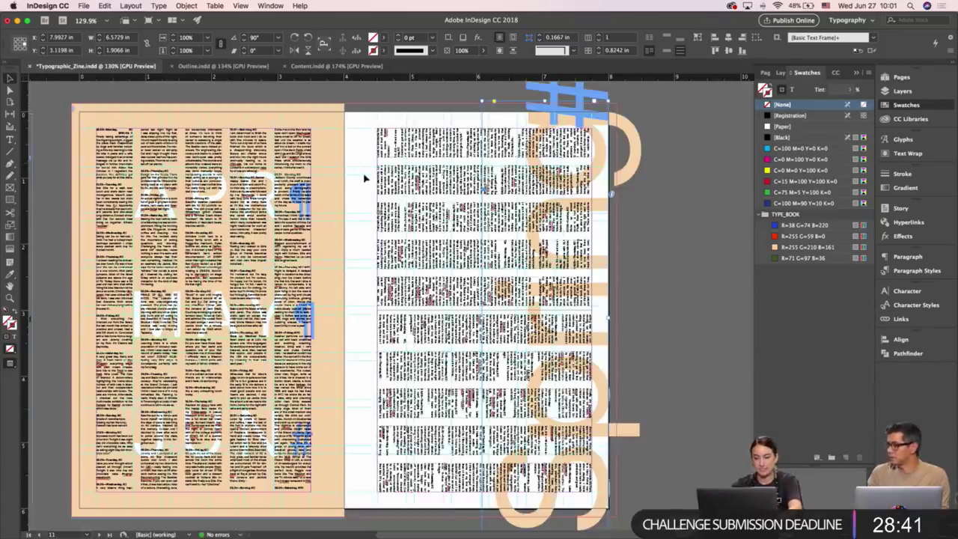
Move the peach background panel sideways off the April–June page, to about X -0.53 in, Y 6.13 in.
click(357, 211)
click(382, 201)
drag(356, 212, 344, 174)
click(390, 196)
shift+click(342, 131)
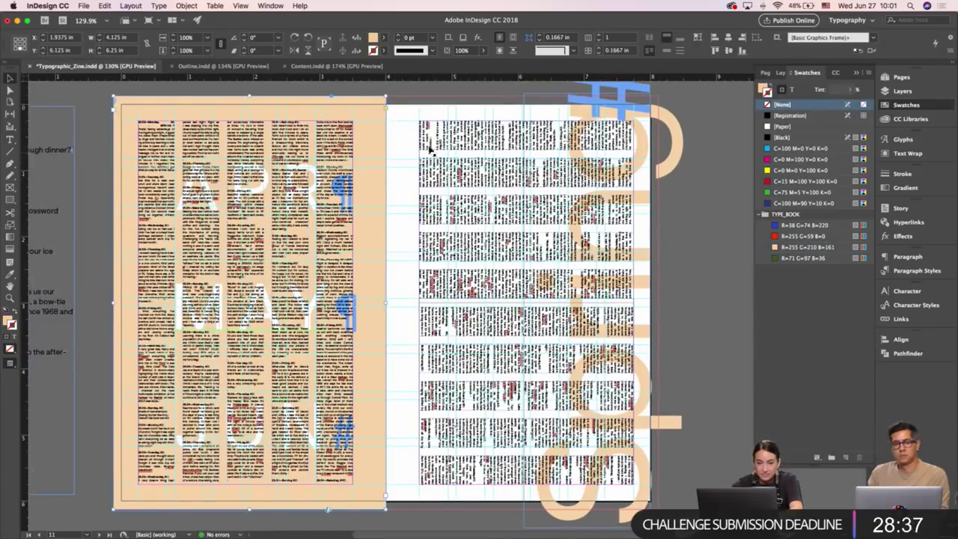
drag(343, 109, 300, 109)
key(super+z)
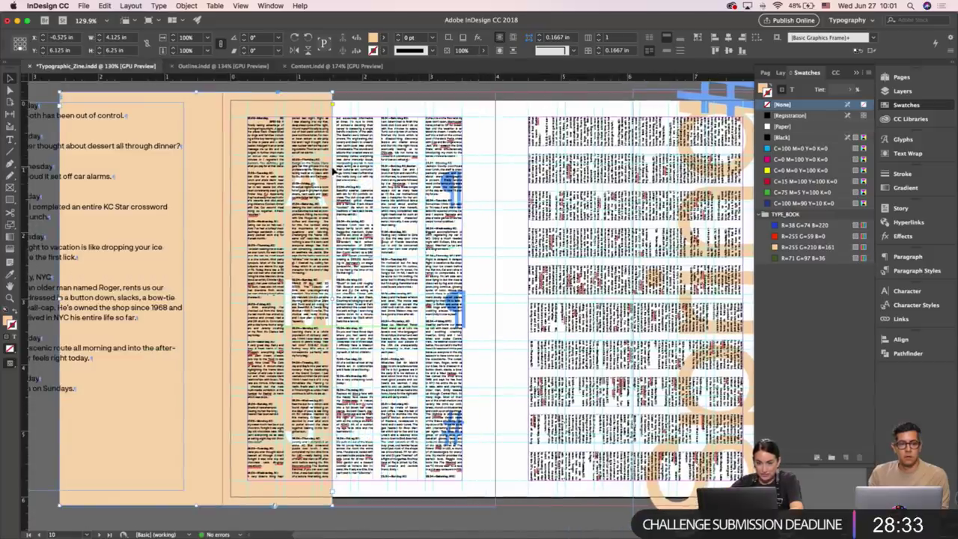
Move the five-column diary text to about X 2.82 in, Y 5.61 in, and shift the peach panel further up and outward.
click(378, 181)
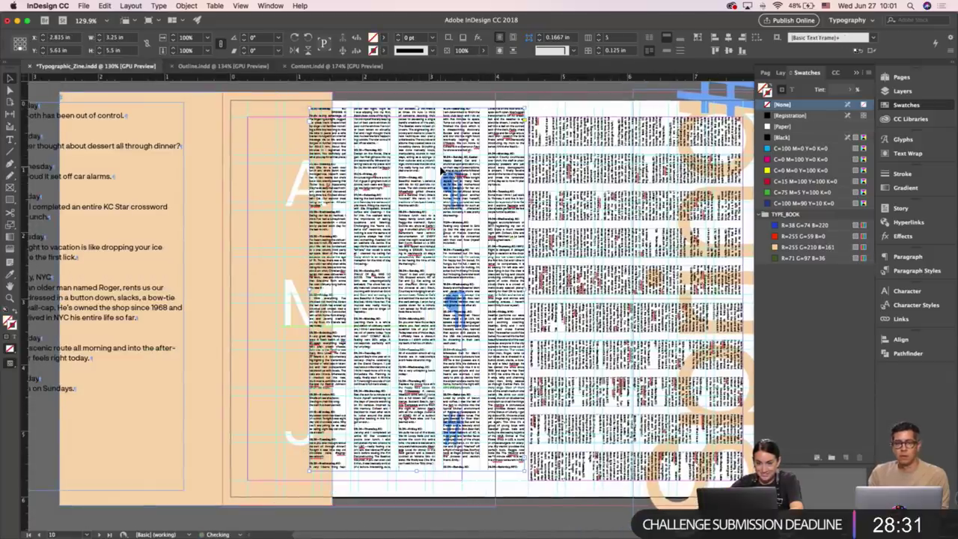
click(288, 187)
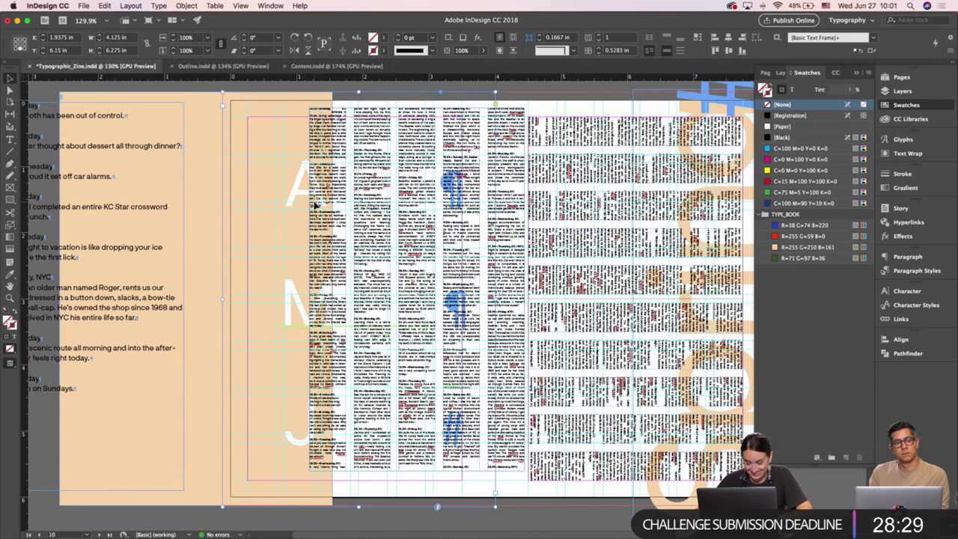
scroll(323, 220, down, 2)
click(306, 473)
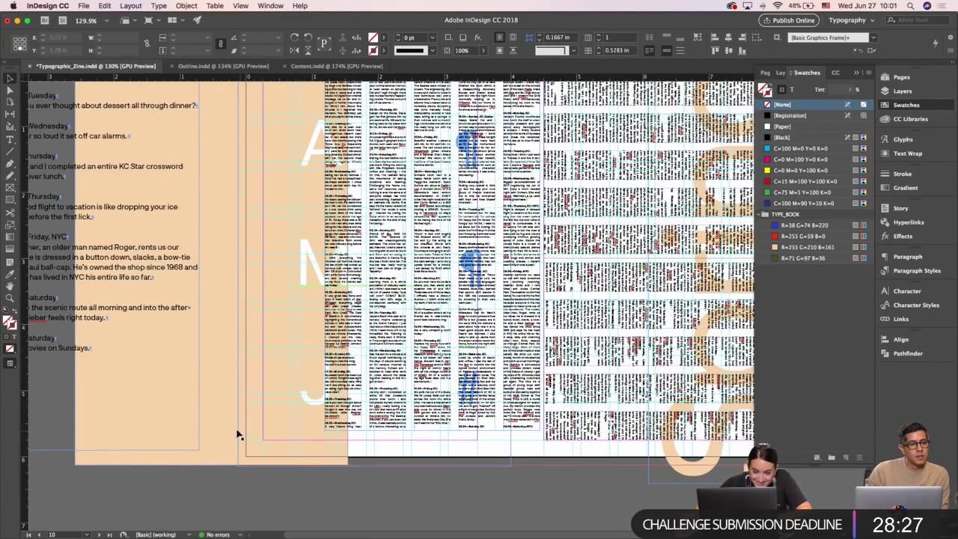
drag(239, 434, 196, 387)
Colour the Apr, May, Jun lettering with the peach swatch R=255 G=210 B=161.
click(320, 408)
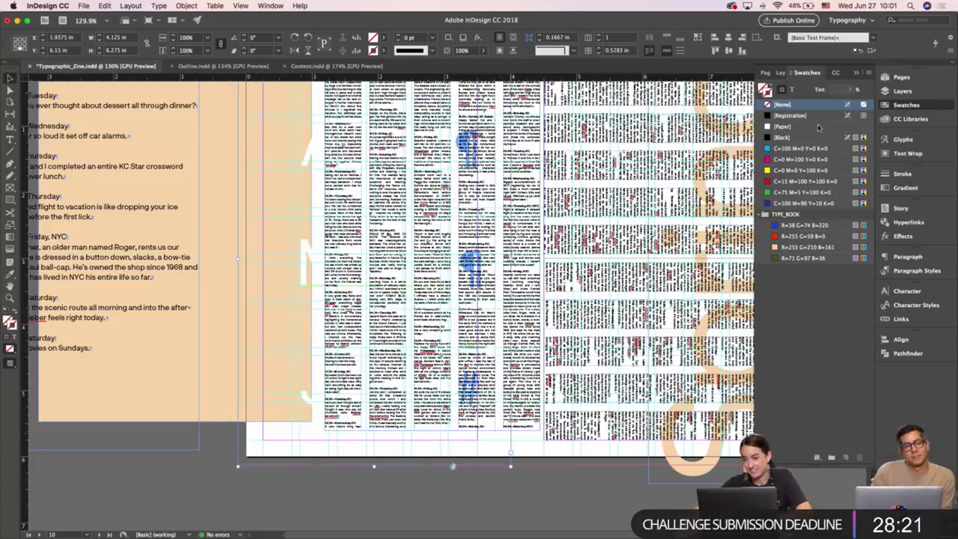
click(793, 89)
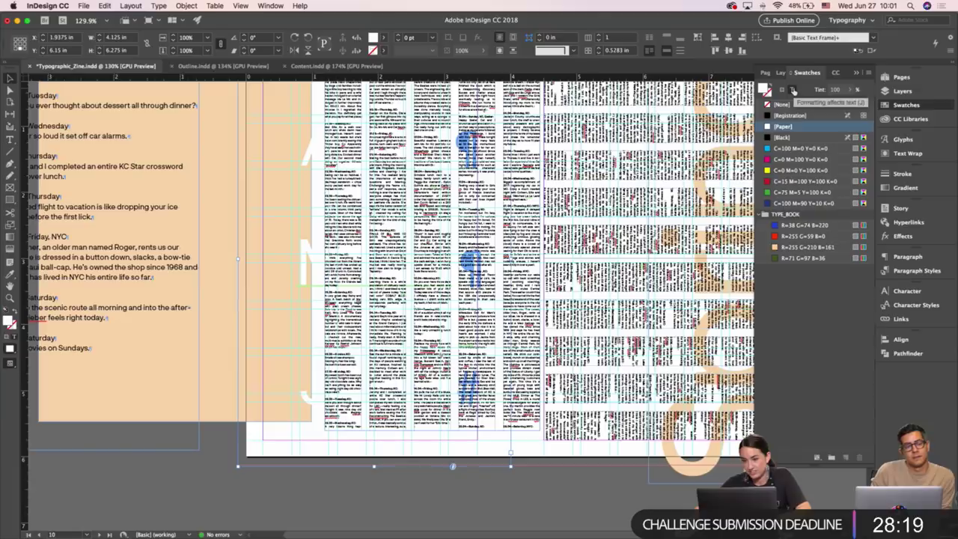
click(765, 248)
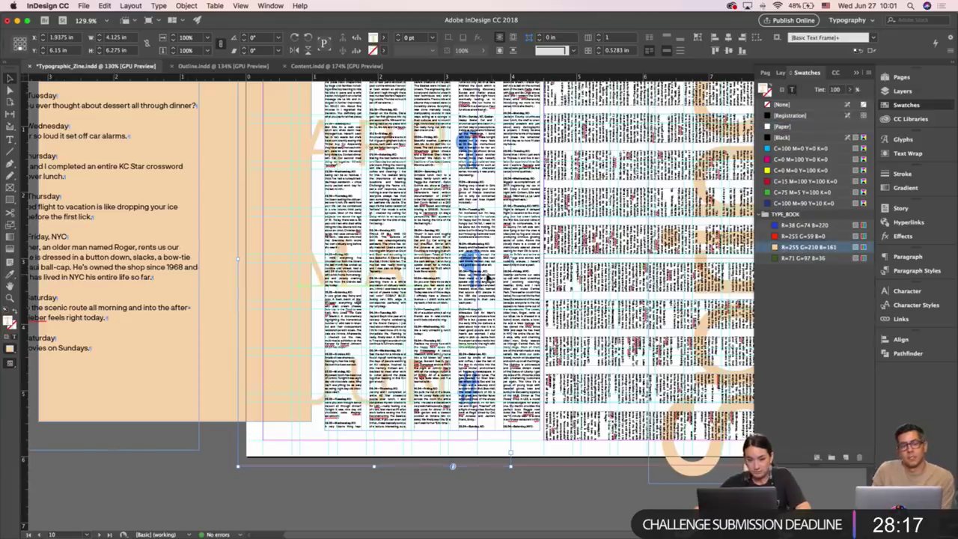
Set the Apr, May, Jun lettering in GT America Trial Expanded Bold at 57 pt.
click(906, 291)
click(812, 301)
text(americ)
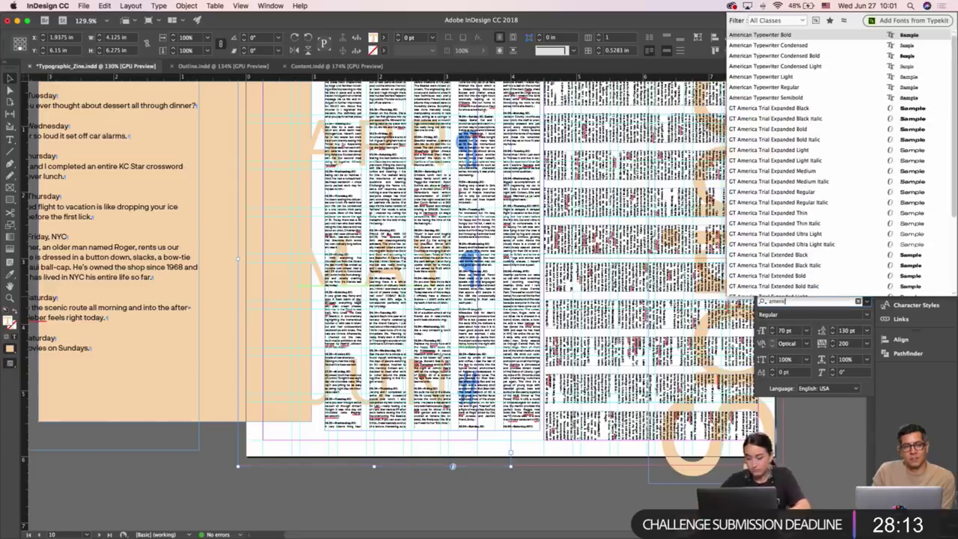
click(819, 129)
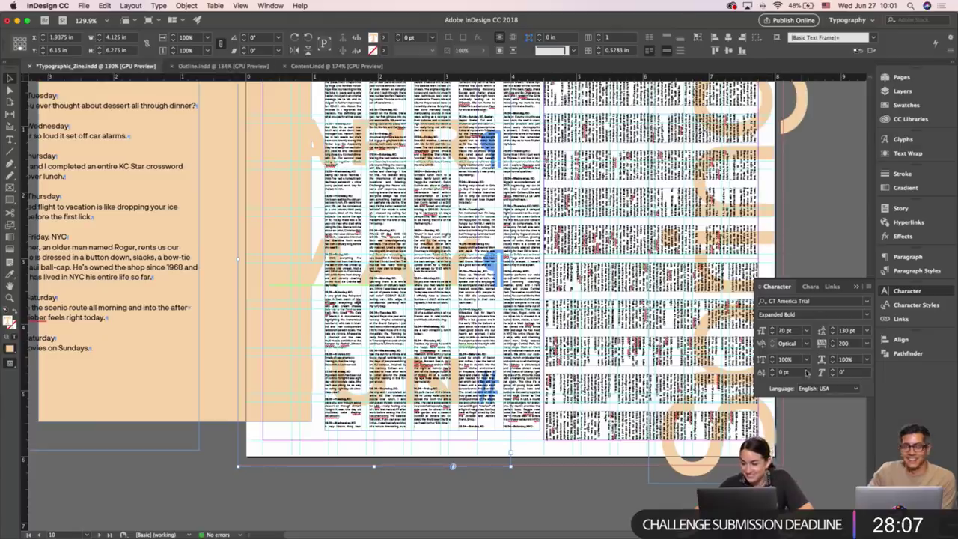
click(773, 334)
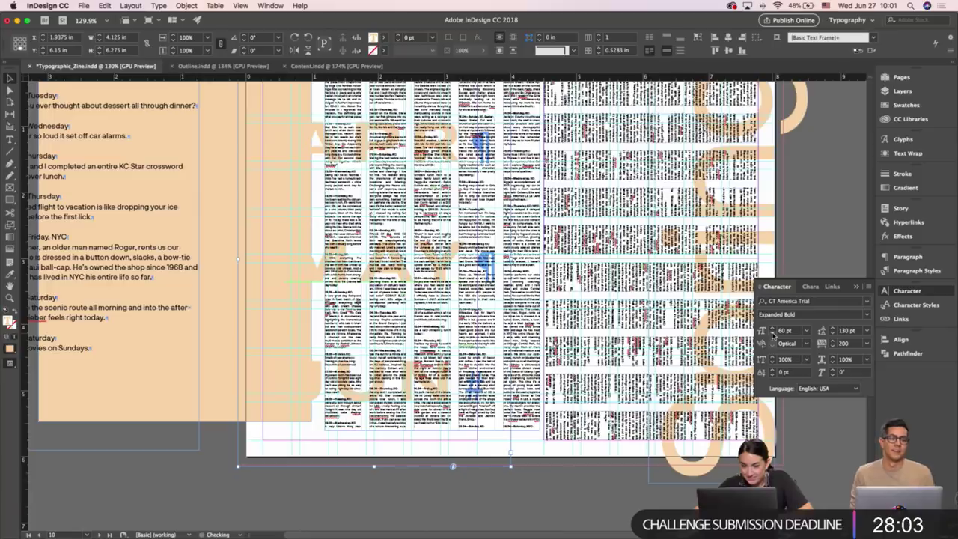
click(773, 333)
click(772, 334)
click(773, 334)
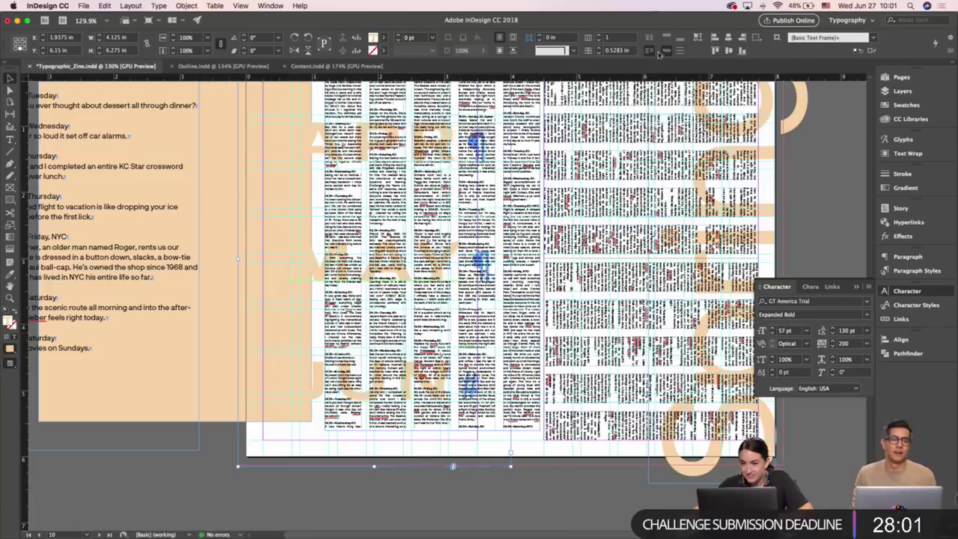
Justify all lines of the Apr, May, Jun lettering and preview the spread.
click(909, 256)
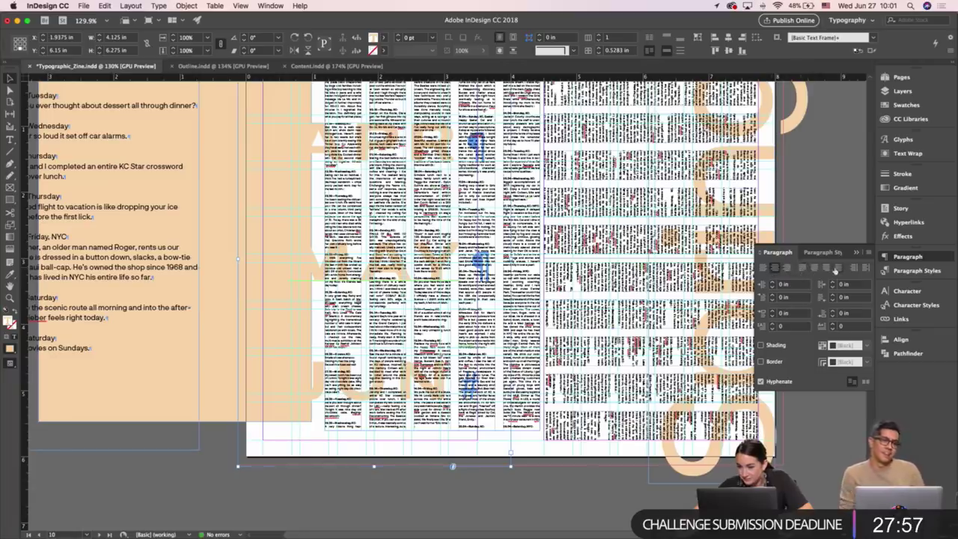
click(839, 269)
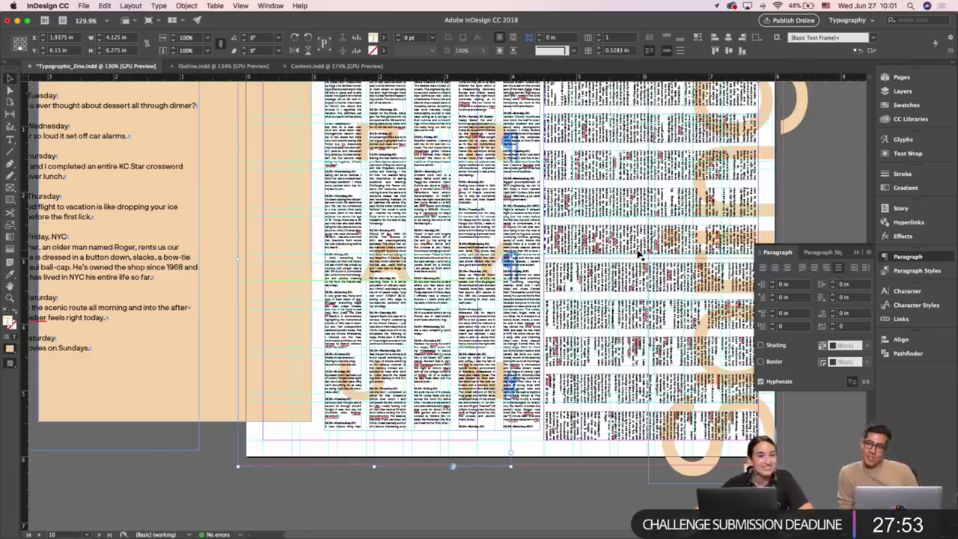
click(807, 212)
scroll(807, 212, up, 3)
key(w)
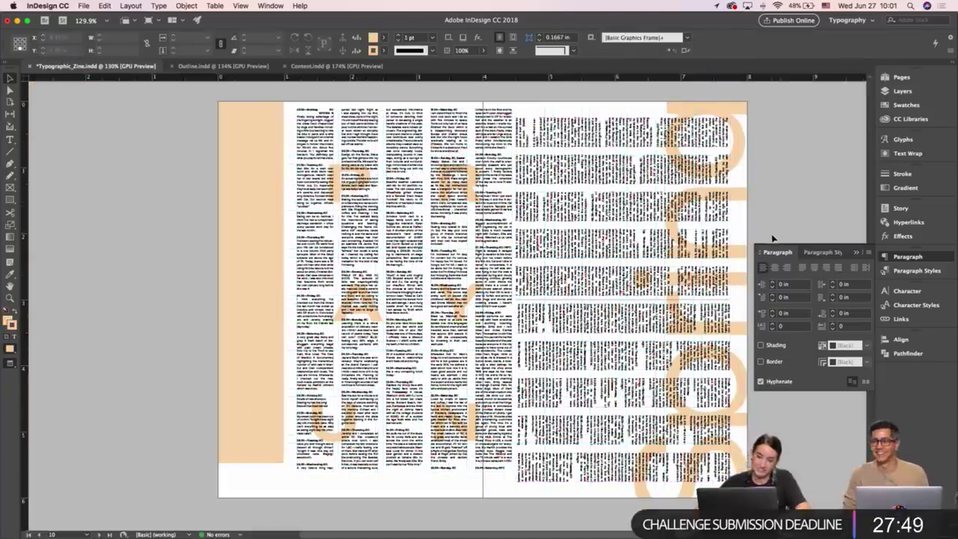
Return the five-column diary text to its place within the left page's margins and preview the spread.
key(w)
drag(503, 146, 544, 143)
click(477, 135)
key(w)
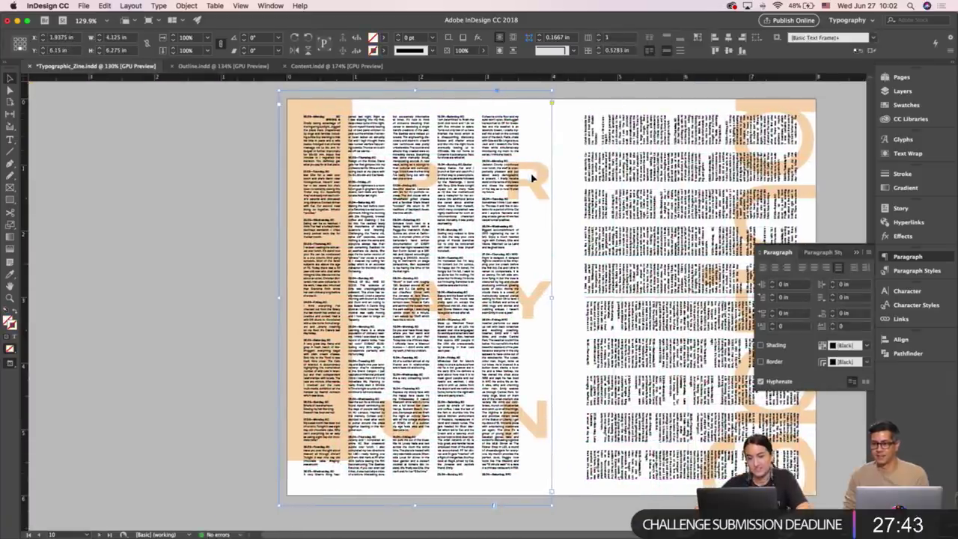
Shorten the month lettering's frame to about 5.51 in high and move it across the gutter to about X 2.89 in, Y 5.88 in.
click(568, 171)
click(547, 187)
click(522, 131)
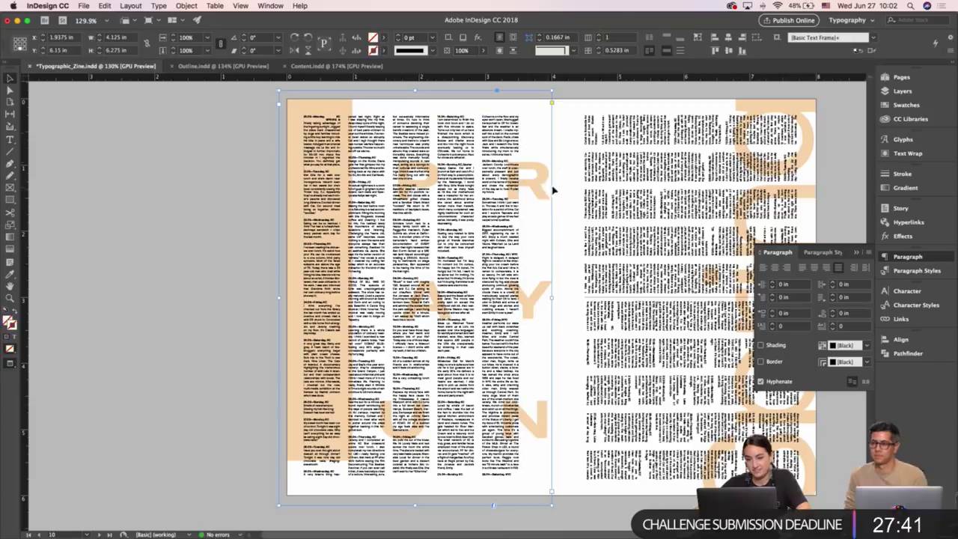
key(super+z)
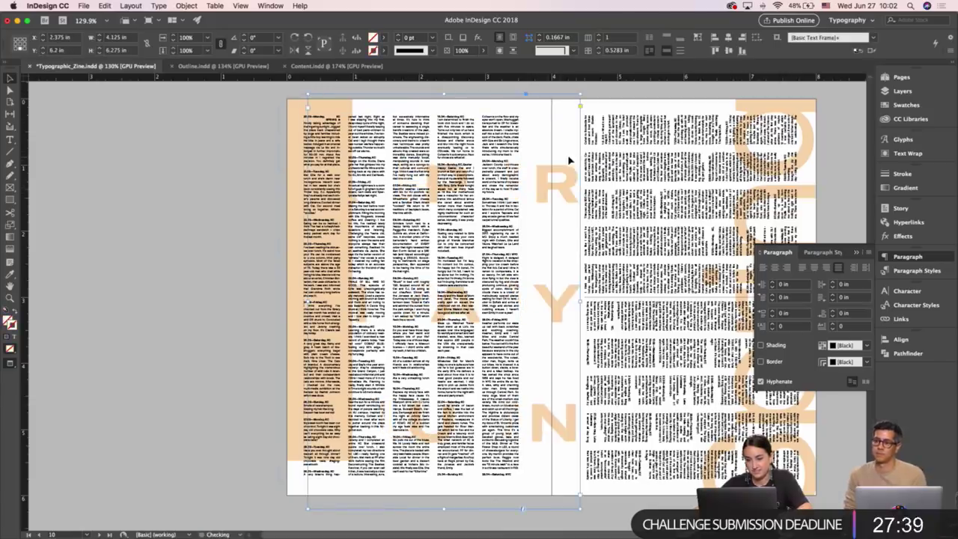
drag(579, 94, 511, 247)
key(super+z)
drag(581, 95, 580, 144)
drag(554, 201, 587, 179)
key(w)
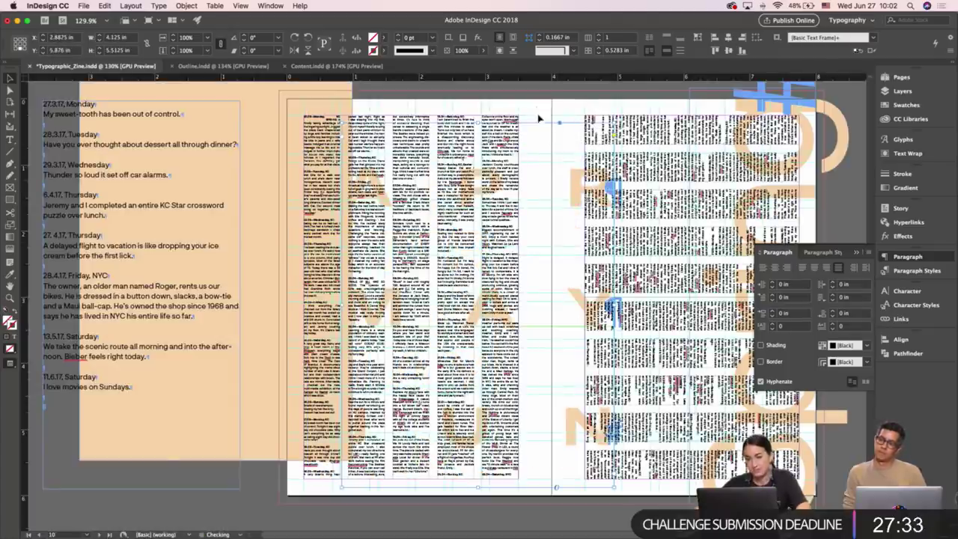
Move the vertical Spring lettering off the page onto the pasteboard, to about X 11.18 in, Y 3.37 in.
click(499, 96)
scroll(524, 103, up, 1)
key(w)
scroll(591, 112, right, 4)
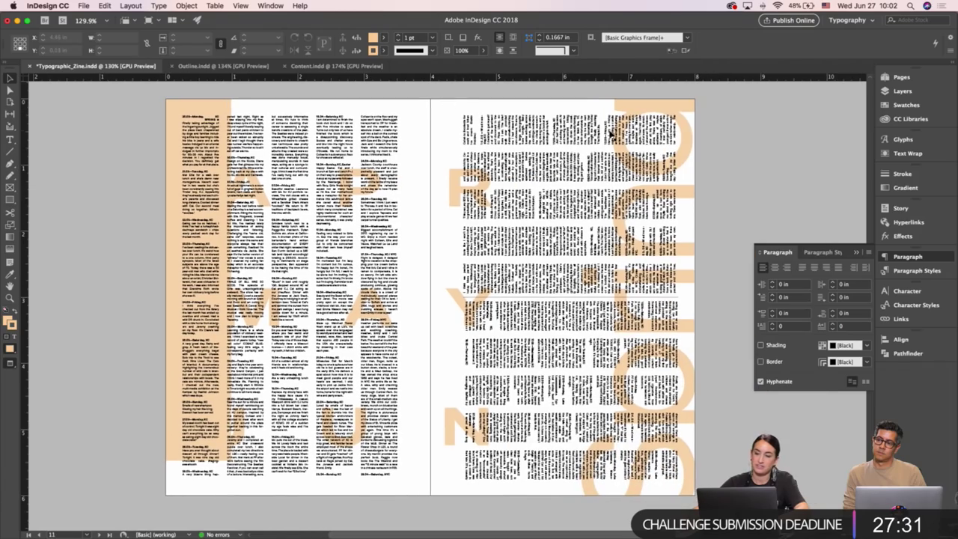
click(672, 113)
drag(674, 112, 804, 132)
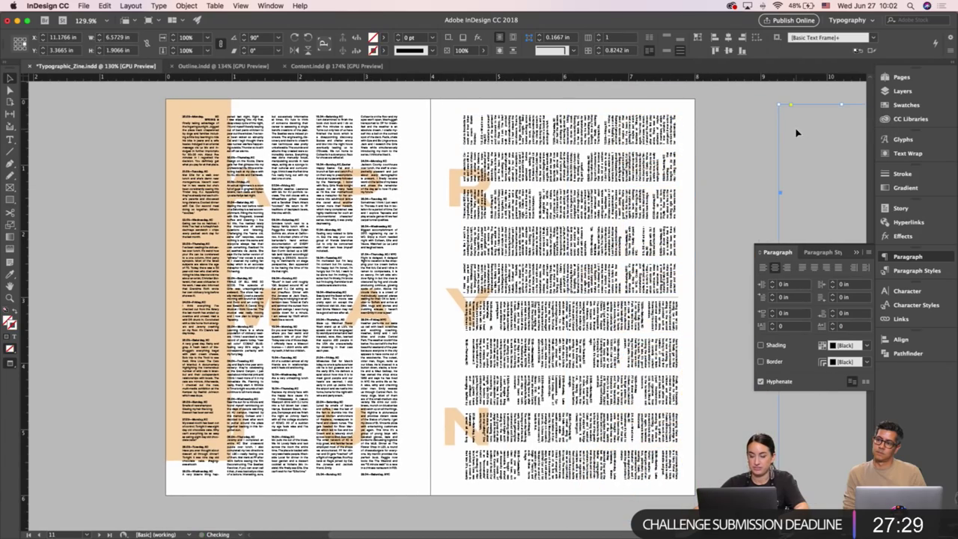
Move the peach background panel back so it covers the entire left page.
click(427, 113)
drag(427, 113, 521, 115)
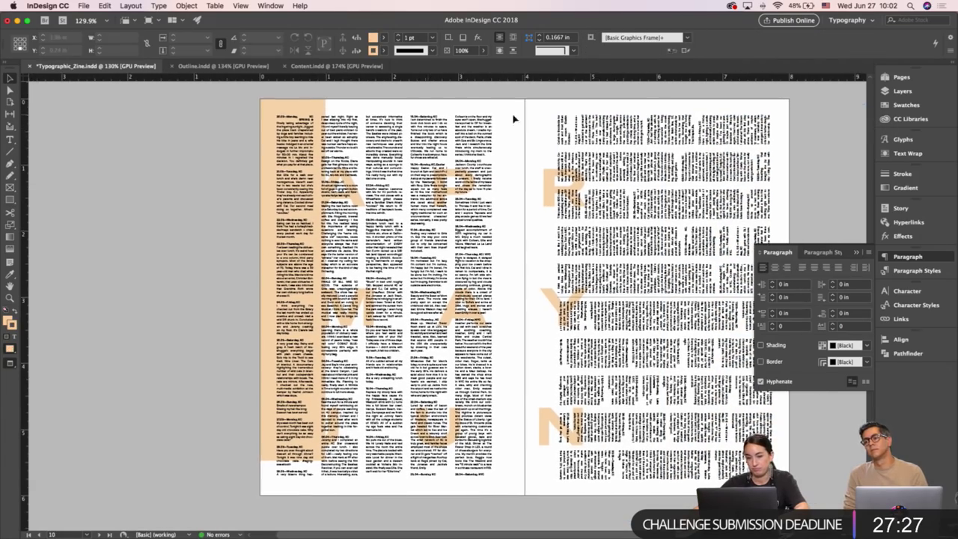
key(w)
drag(314, 98, 516, 140)
Colour the month letters lying over the peach page (AP, MA and JU) with [Paper], leaving R, Y and N peach.
triple_click(529, 185)
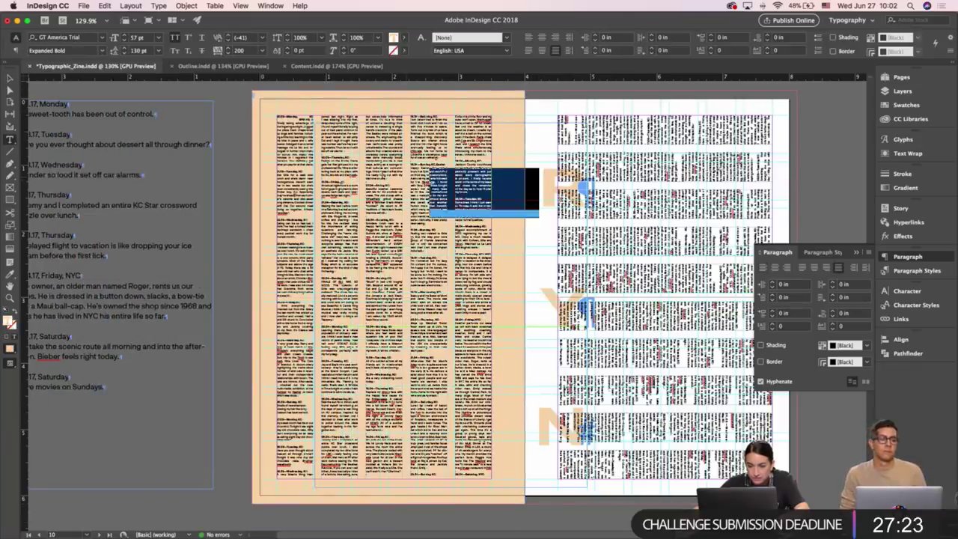
drag(537, 217, 308, 171)
click(906, 105)
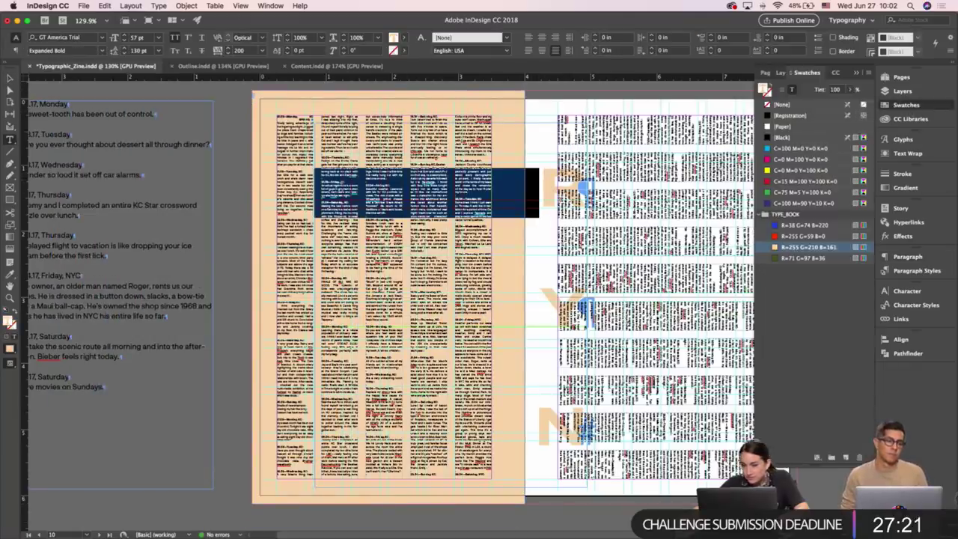
click(782, 127)
drag(540, 305, 314, 308)
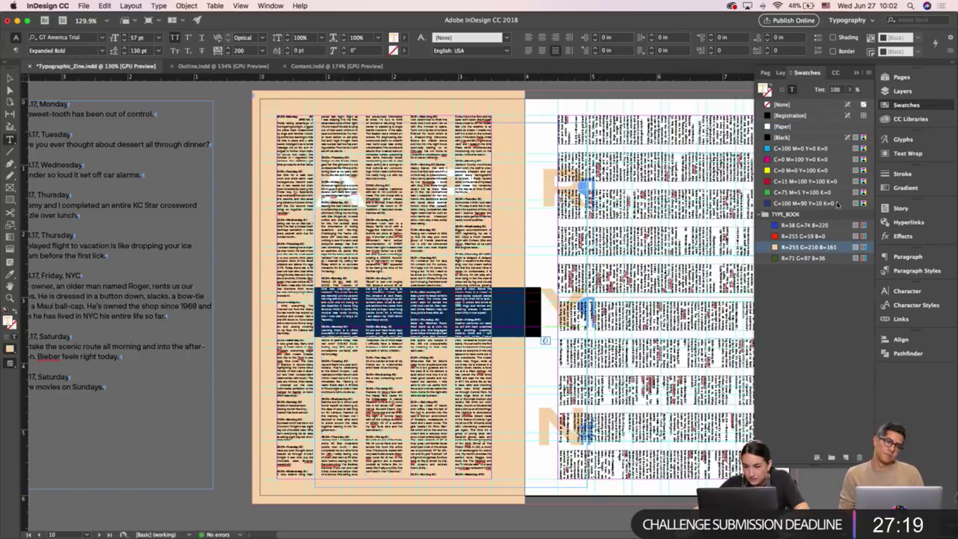
drag(536, 421, 313, 434)
click(798, 127)
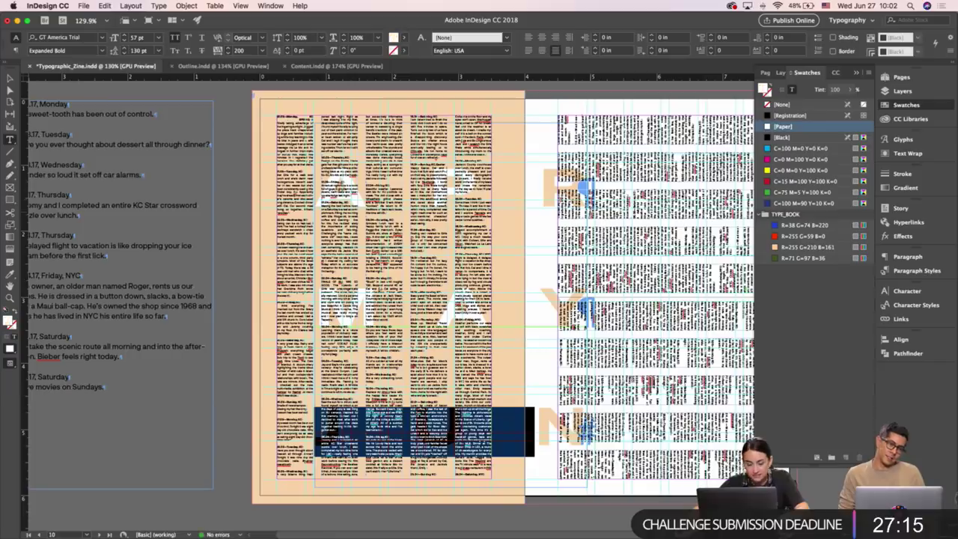
key(Escape)
key(w)
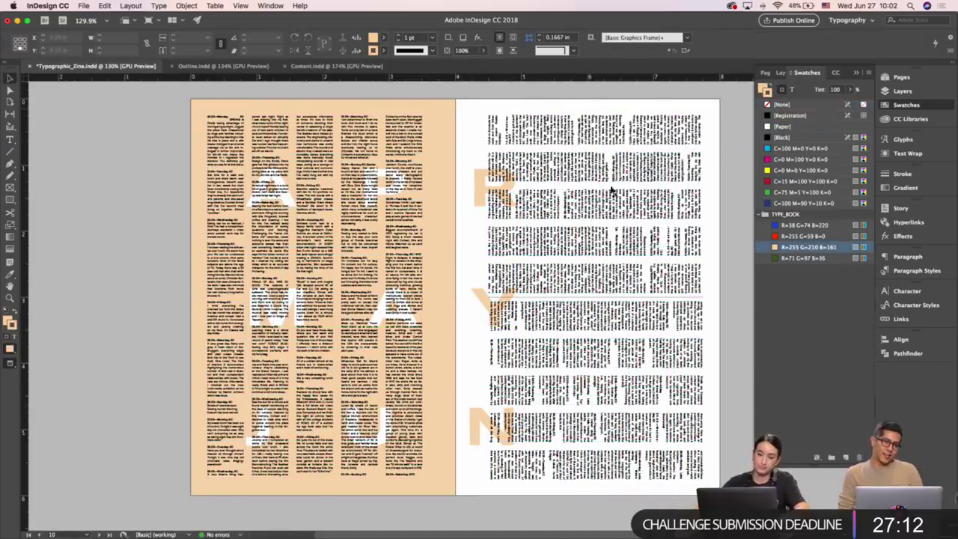
Colour the thin horizontal rule across the right page's rotated text with the peach swatch R=255 G=210 B=161.
click(696, 298)
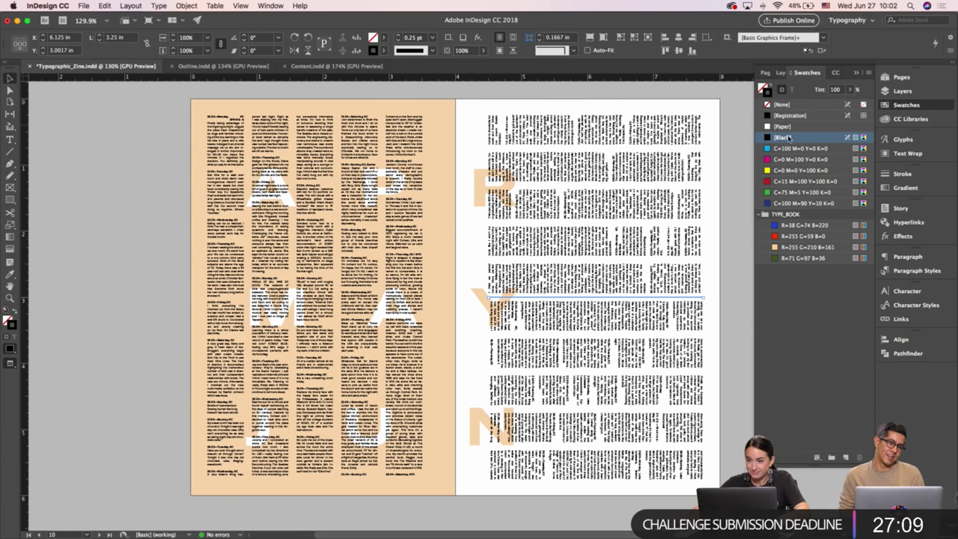
click(780, 248)
click(729, 257)
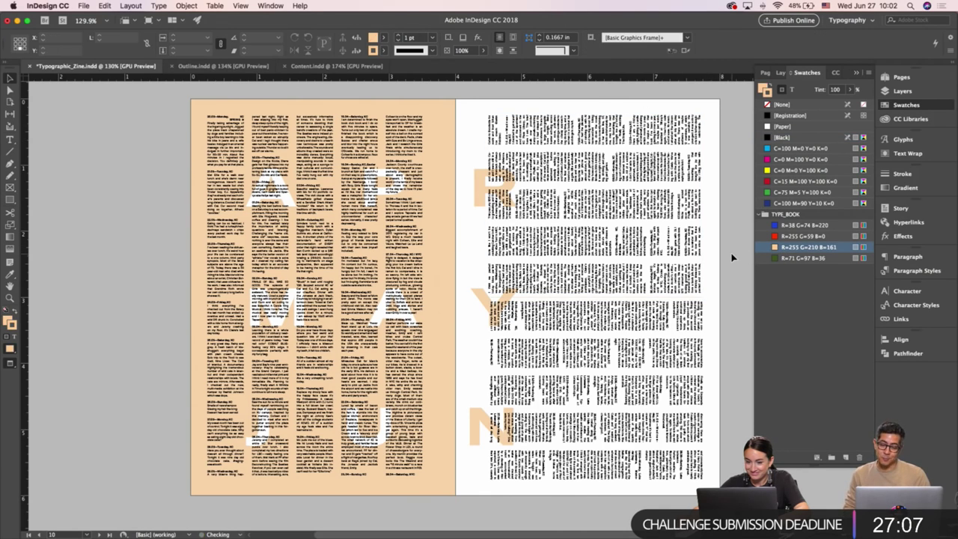
Colour the seventh band of rotated diary text on the right page with the peach swatch R=255 G=210 B=161.
scroll(718, 268, right, 5)
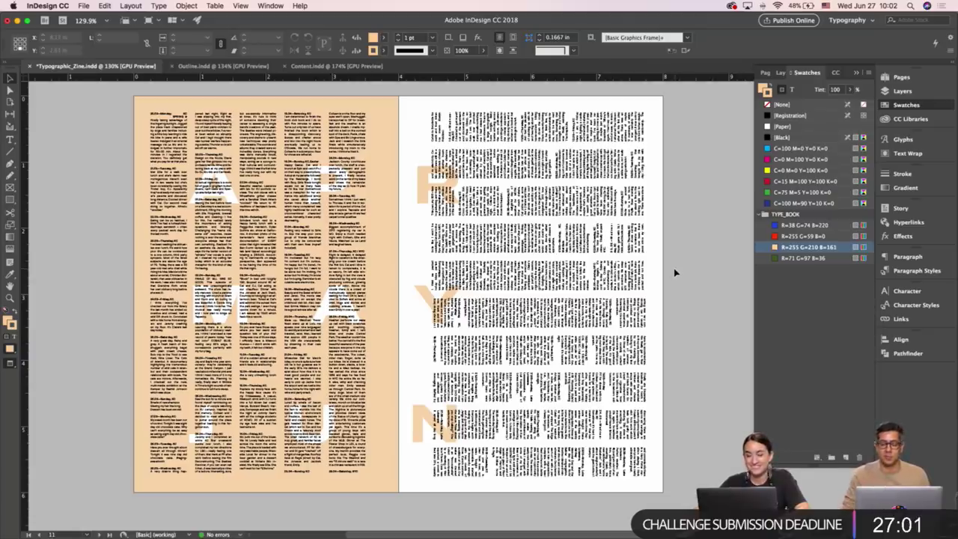
scroll(673, 272, left, 5)
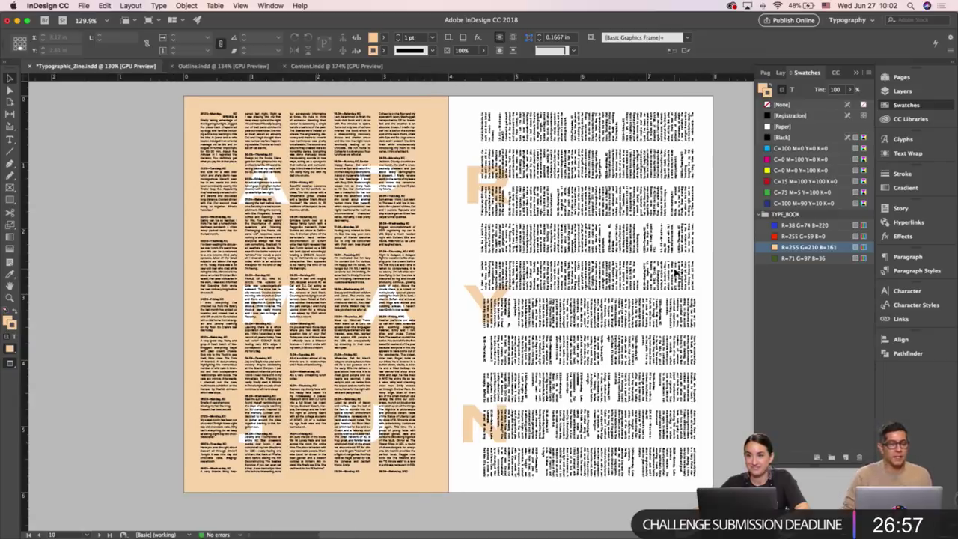
scroll(675, 272, right, 3)
scroll(674, 271, right, 5)
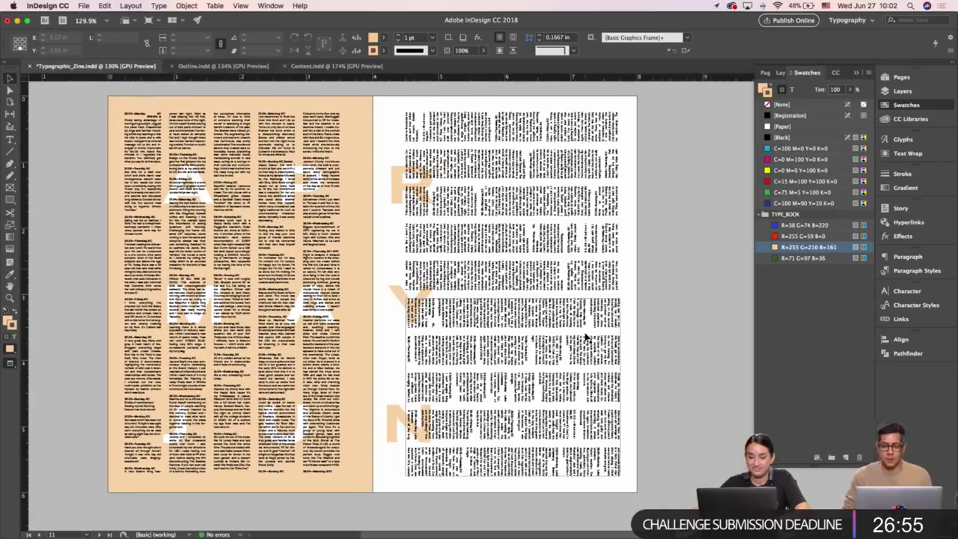
key(t)
click(471, 384)
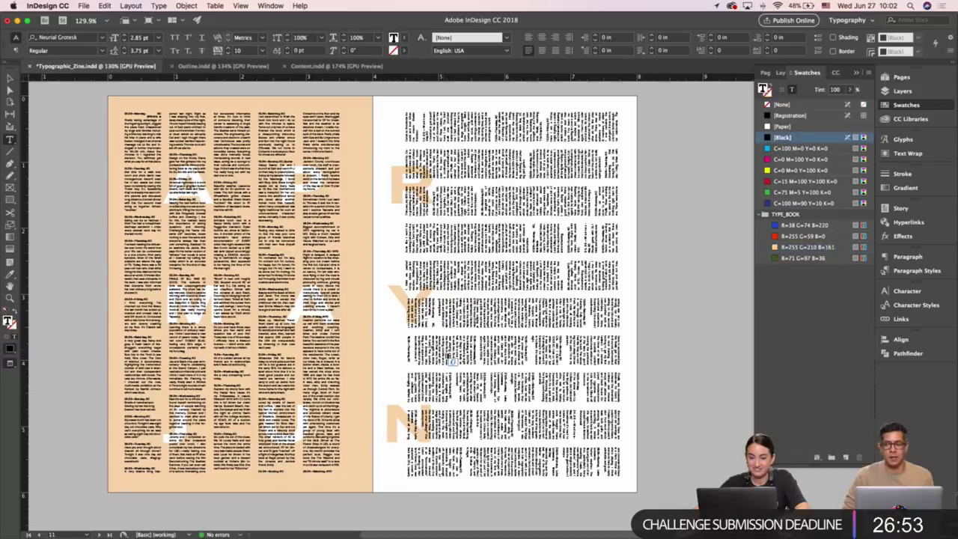
drag(407, 364, 625, 345)
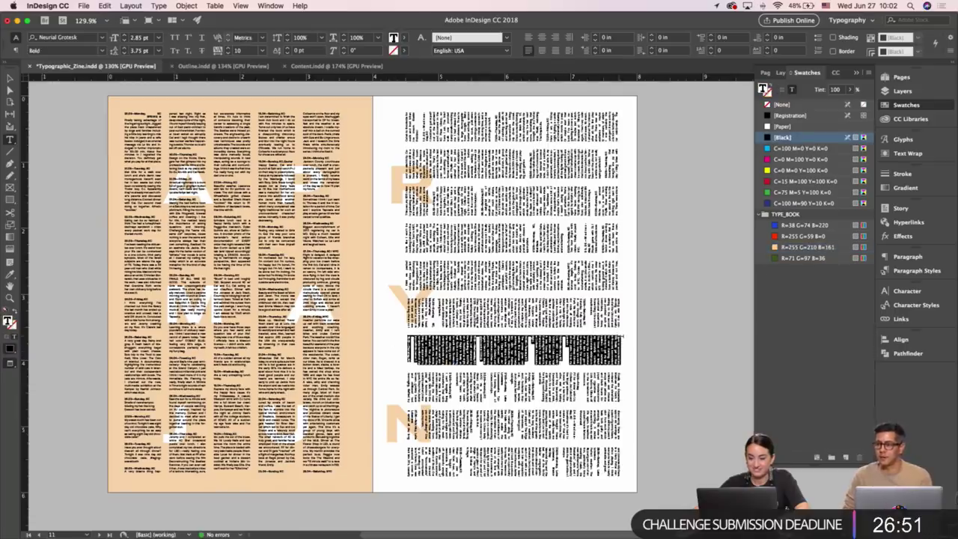
click(785, 247)
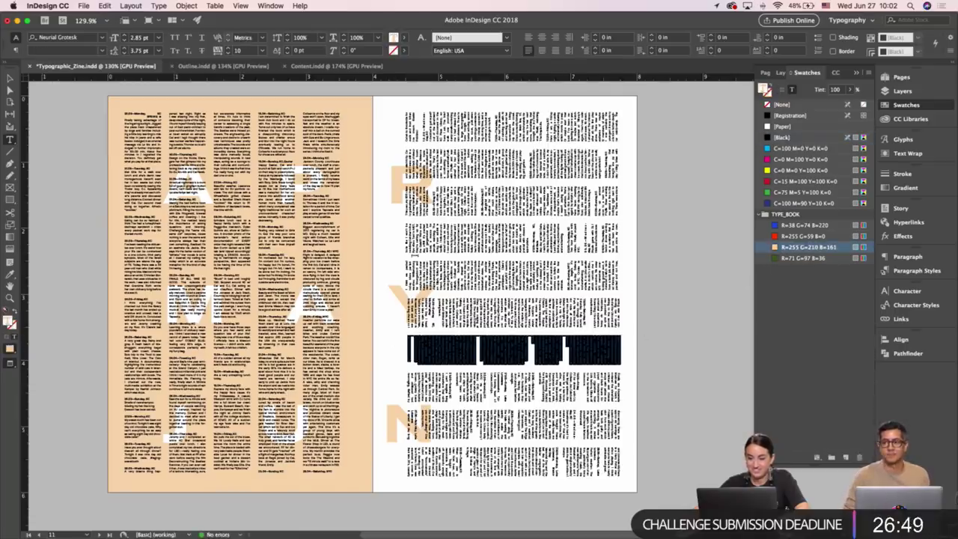
Try colouring the fourth and first bands of rotated diary text on the right page with the peach swatch R=255 G=210 B=161.
drag(404, 252, 623, 228)
click(781, 248)
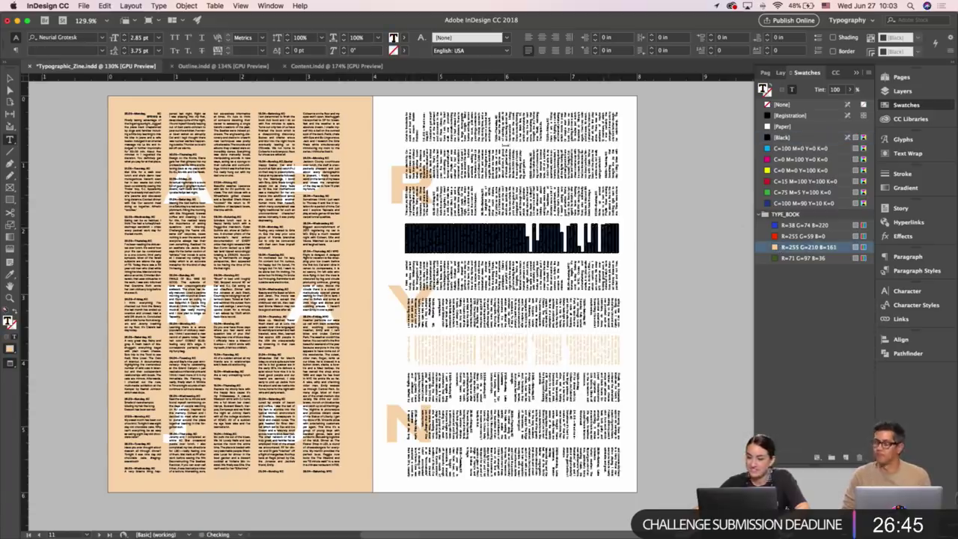
drag(404, 112, 610, 106)
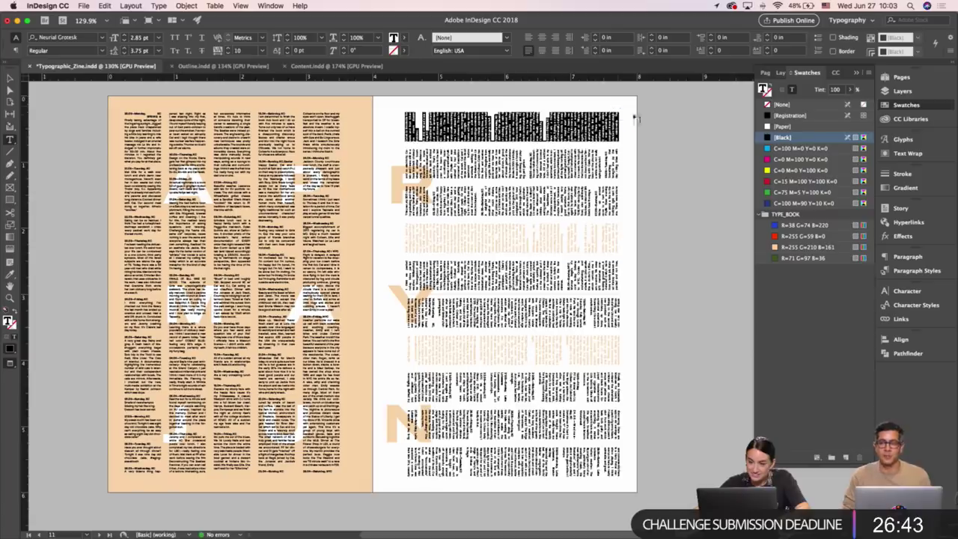
click(786, 247)
key(Escape)
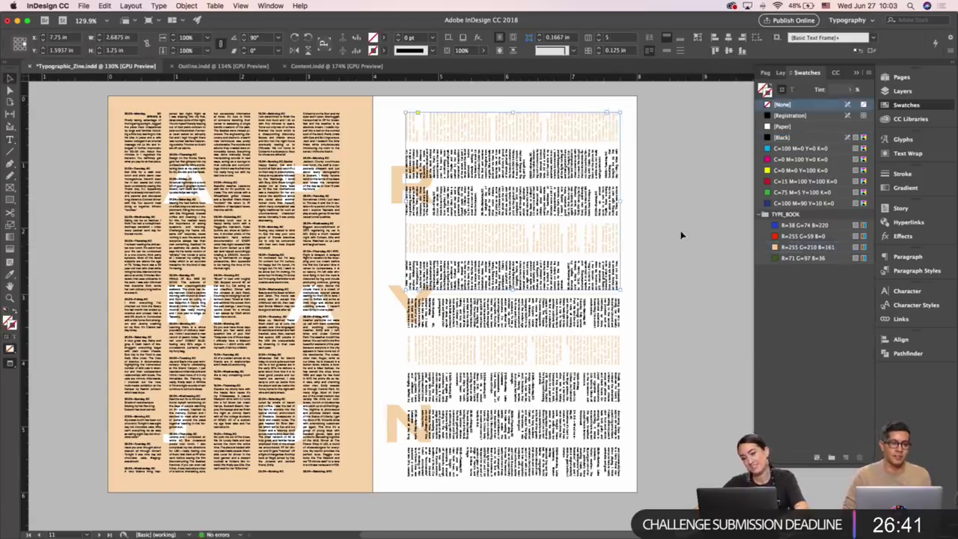
click(678, 236)
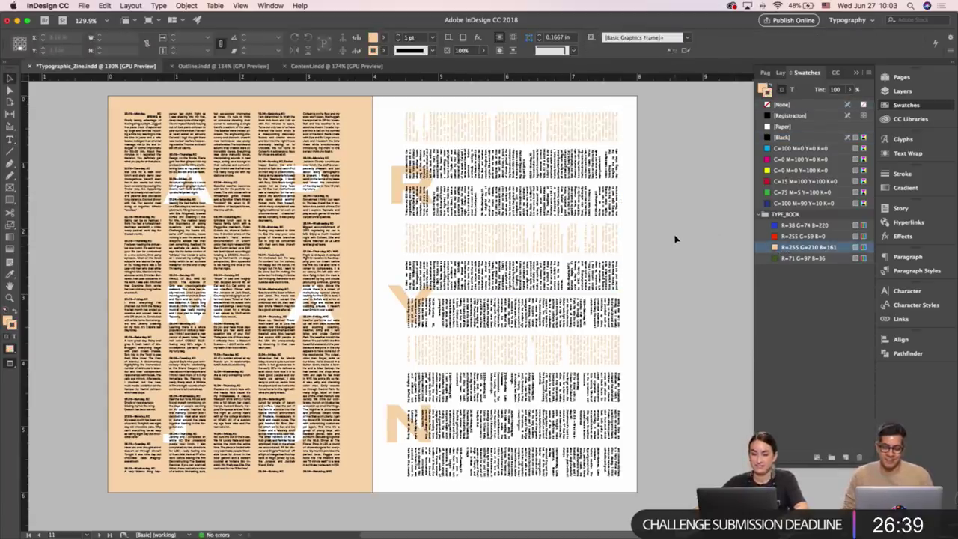
scroll(675, 239, left, 2)
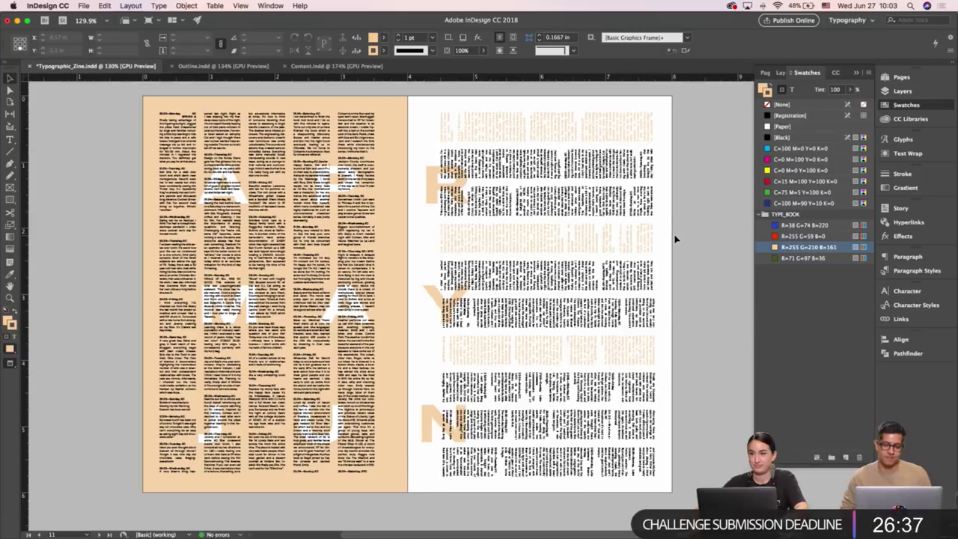
scroll(675, 238, right, 1)
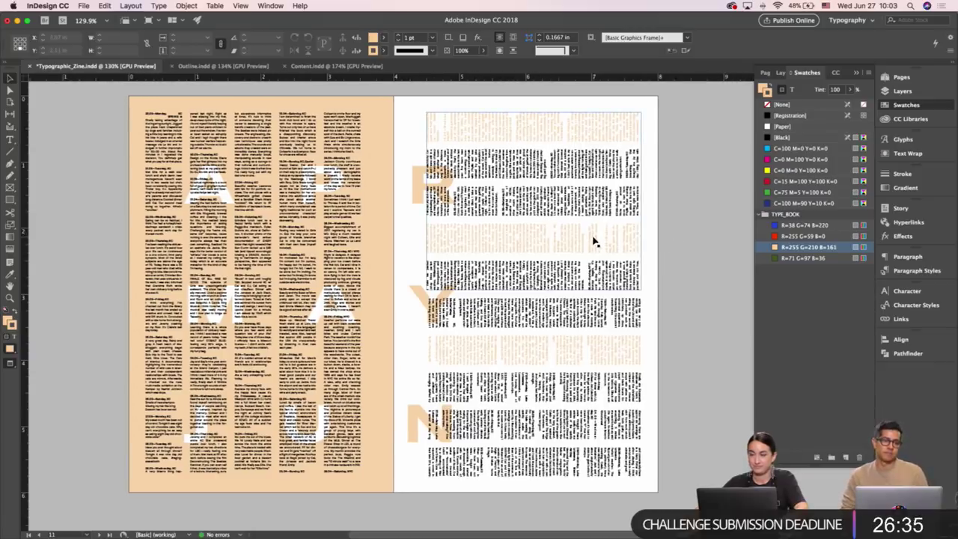
click(595, 241)
click(658, 241)
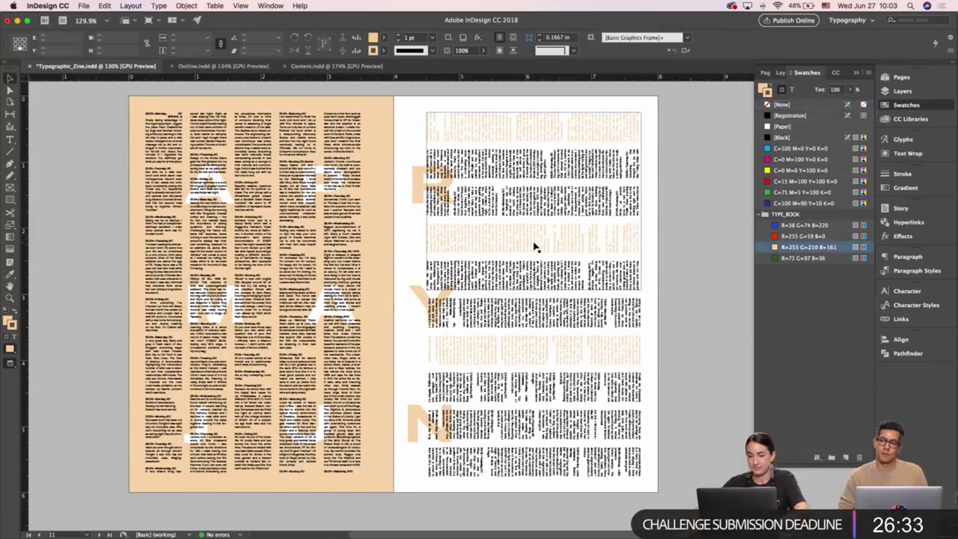
Return the first, fourth and seventh bands of rotated diary text on the right page to [Black] and save the document.
double_click(449, 134)
drag(423, 141, 644, 116)
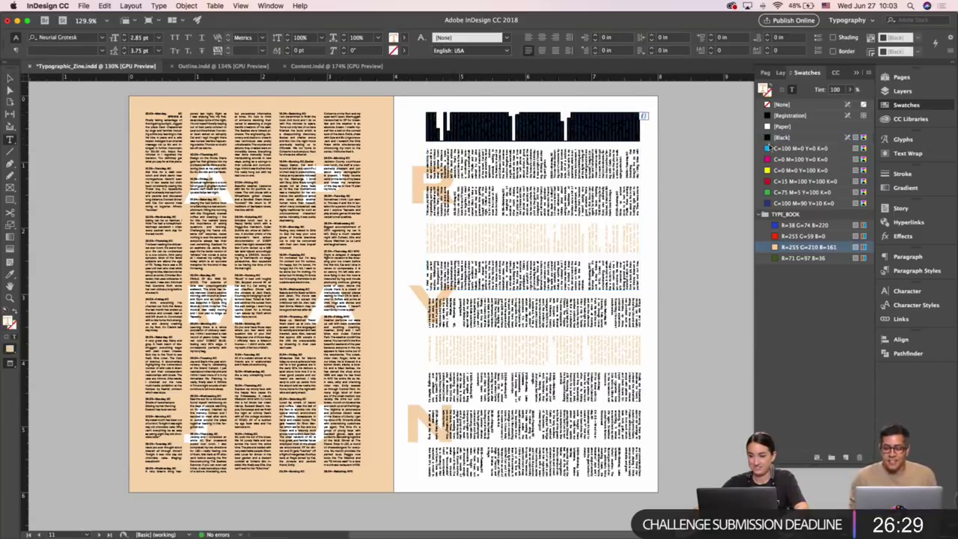
click(768, 138)
drag(427, 253, 641, 225)
click(782, 137)
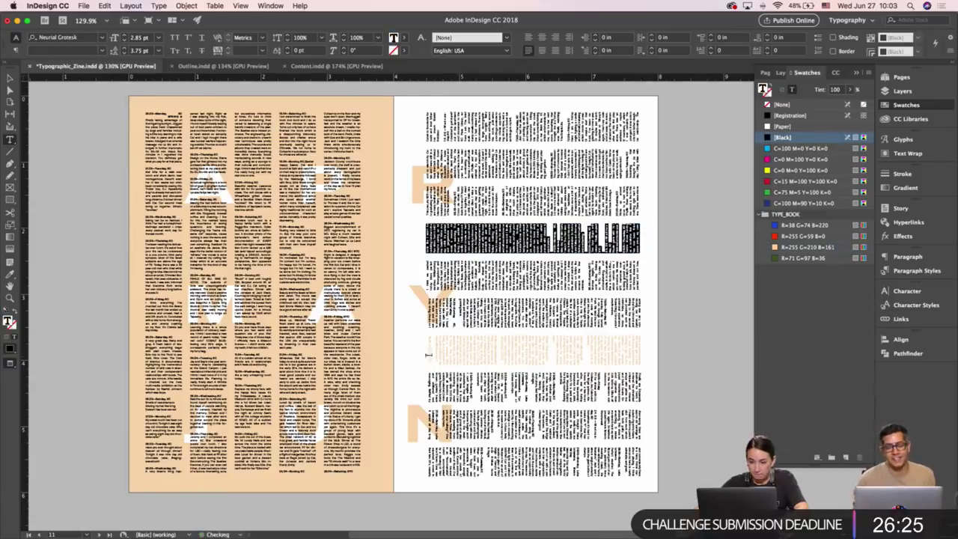
drag(428, 364, 643, 339)
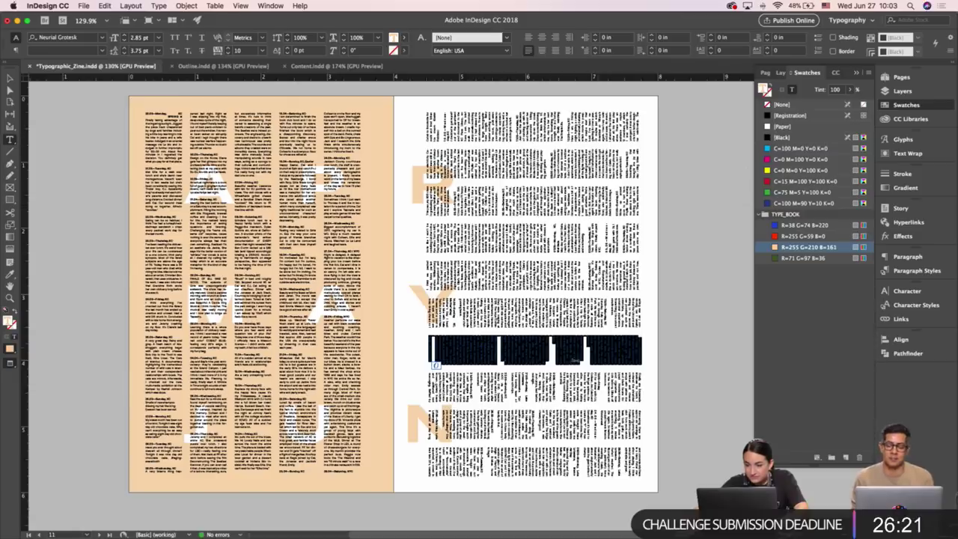
click(465, 361)
drag(434, 396, 658, 318)
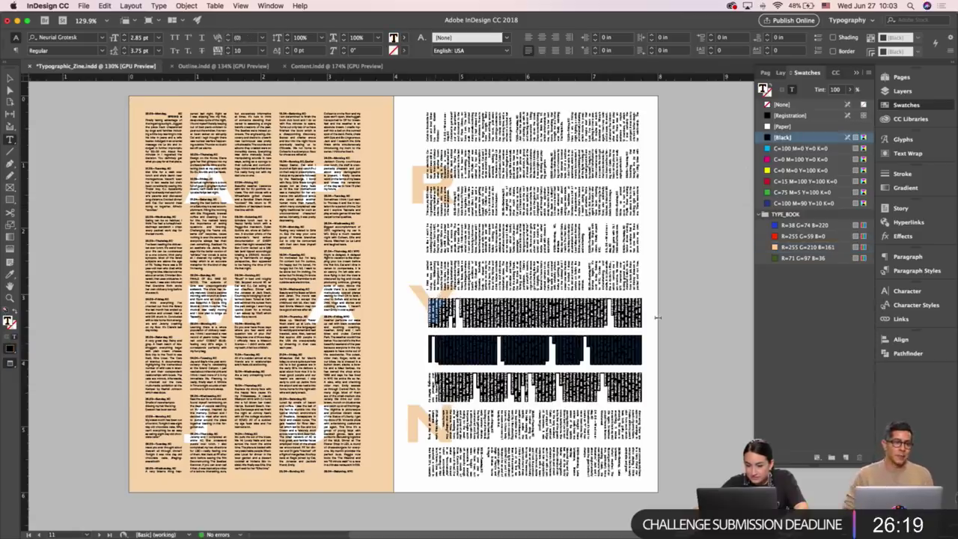
click(769, 139)
key(Escape)
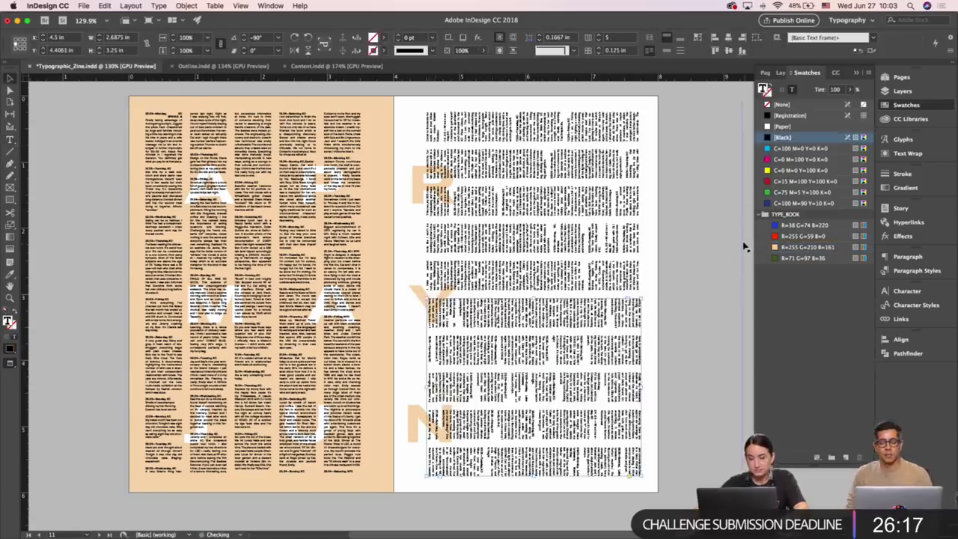
click(662, 249)
click(662, 248)
key(super+s)
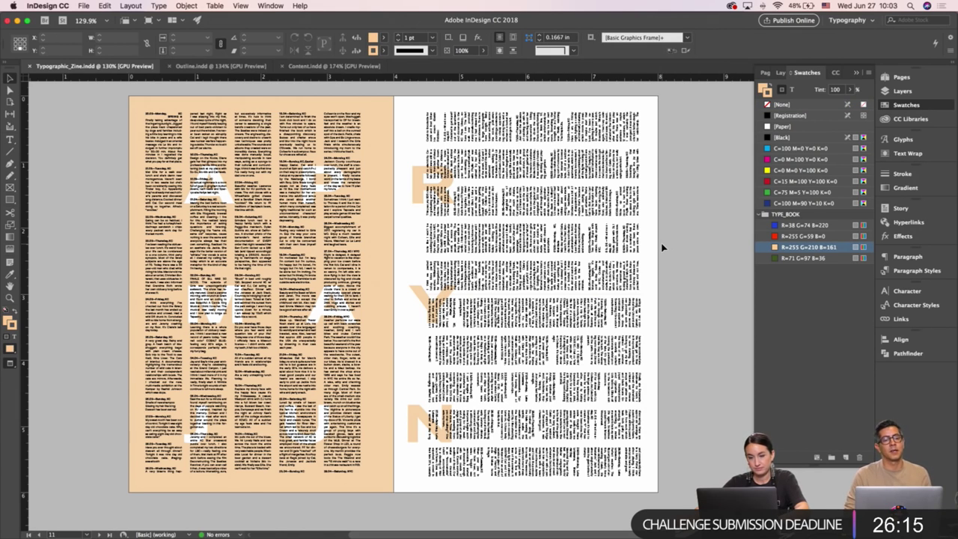
Review the Spring spread and the following "A delayed flight to vacation" spread with and without guides for colour balance.
scroll(662, 247, left, 3)
scroll(662, 247, right, 1)
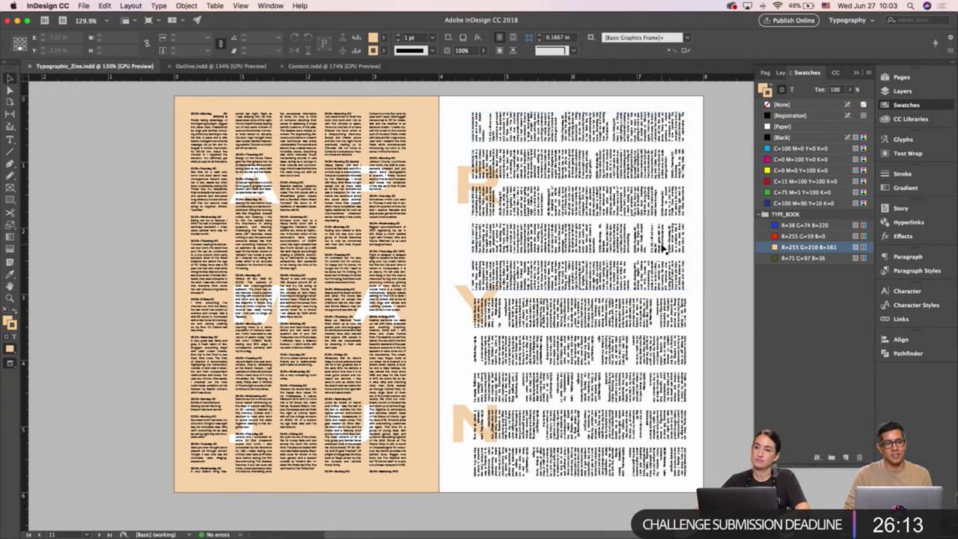
scroll(662, 248, down, 1)
scroll(663, 248, down, 2)
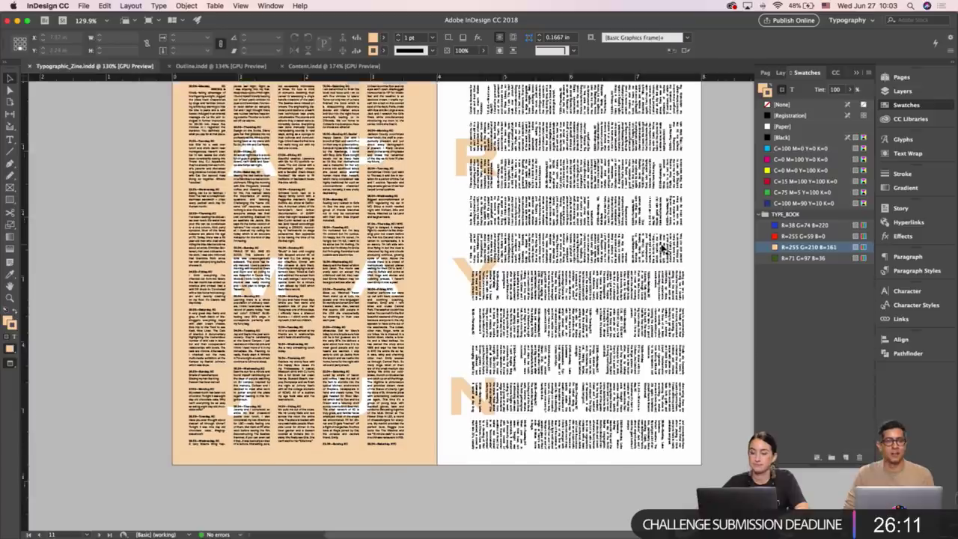
key(w)
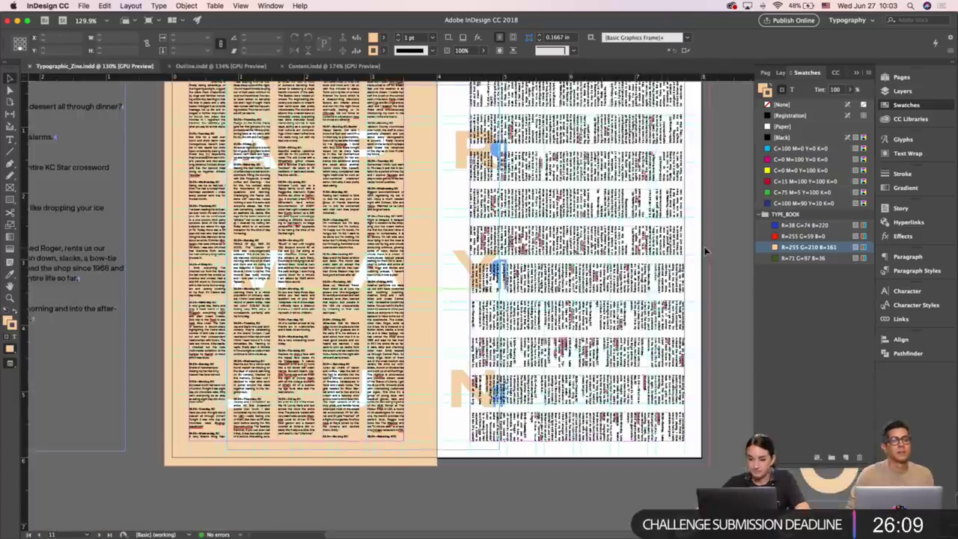
scroll(704, 250, left, 2)
scroll(705, 251, up, 2)
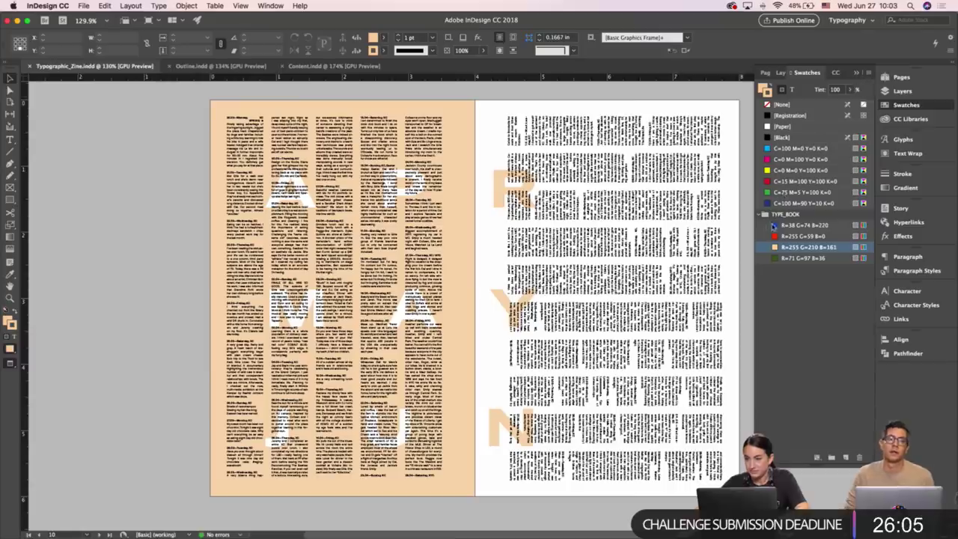
scroll(742, 245, down, 10)
scroll(741, 245, right, 2)
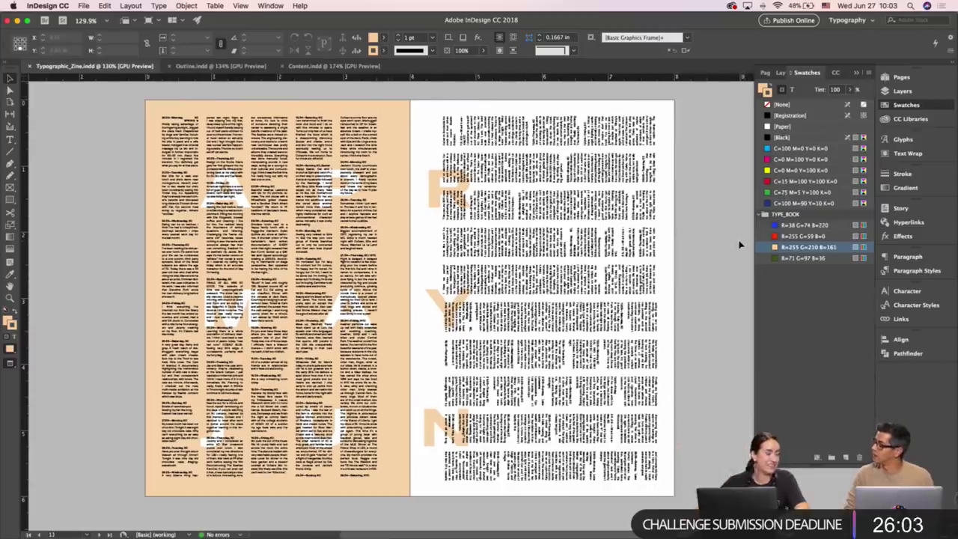
key(w)
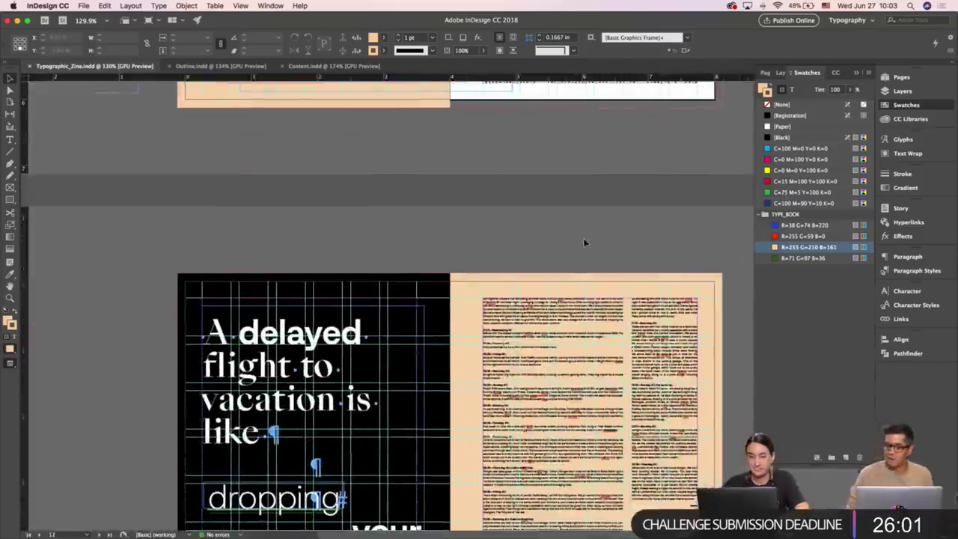
scroll(585, 242, up, 2)
scroll(585, 242, up, 5)
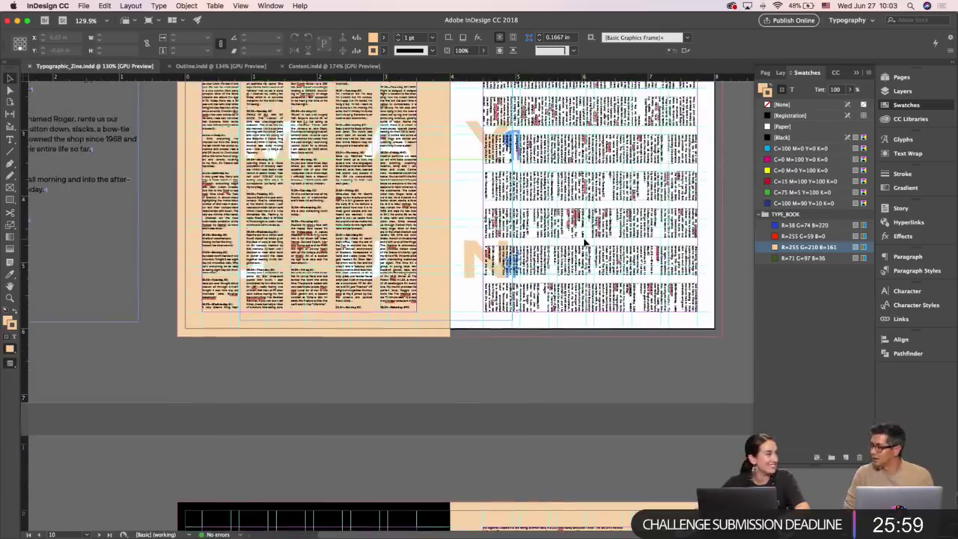
scroll(585, 242, up, 6)
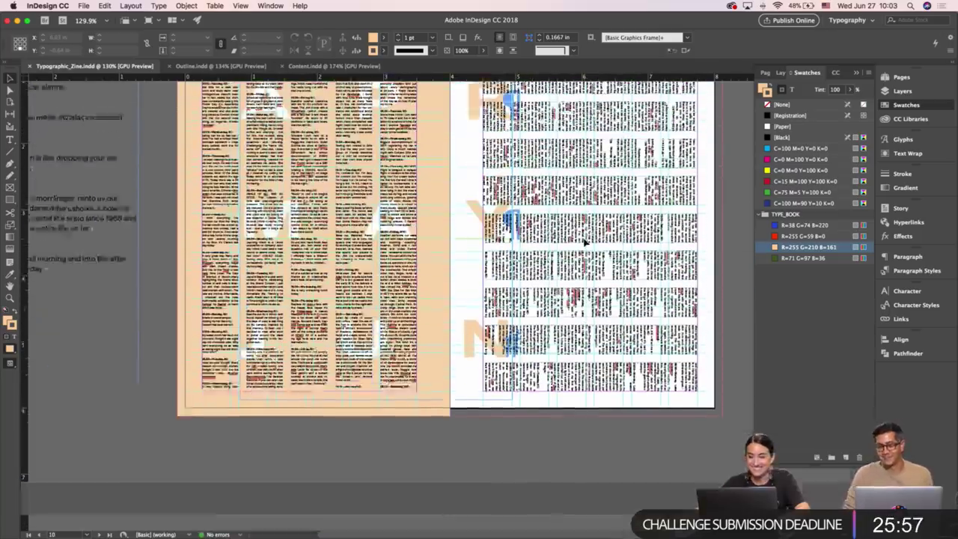
key(w)
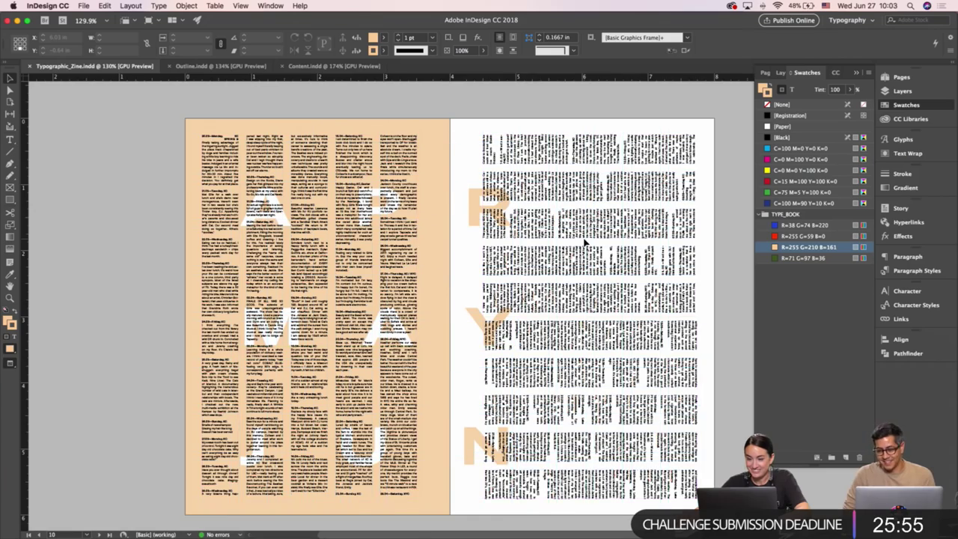
scroll(584, 242, left, 2)
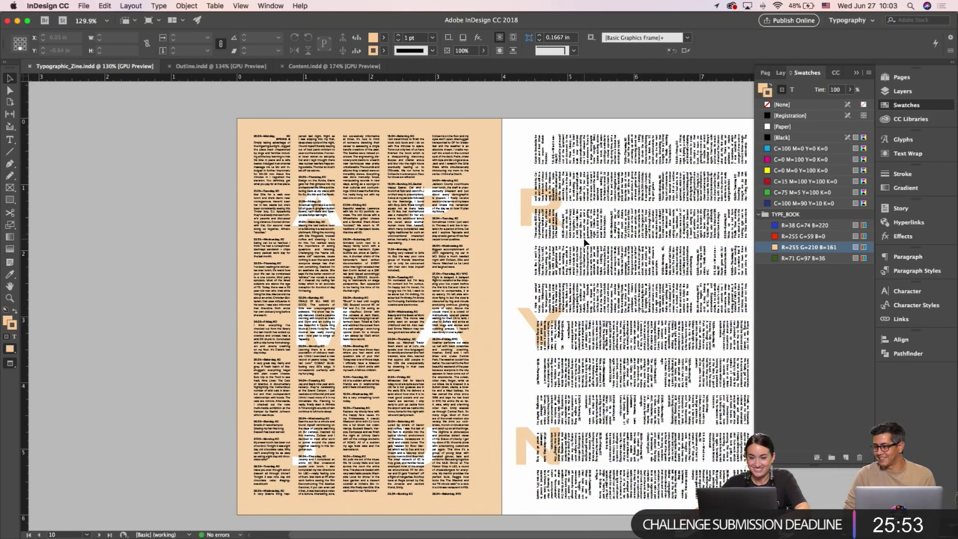
key(w)
scroll(510, 247, left, 2)
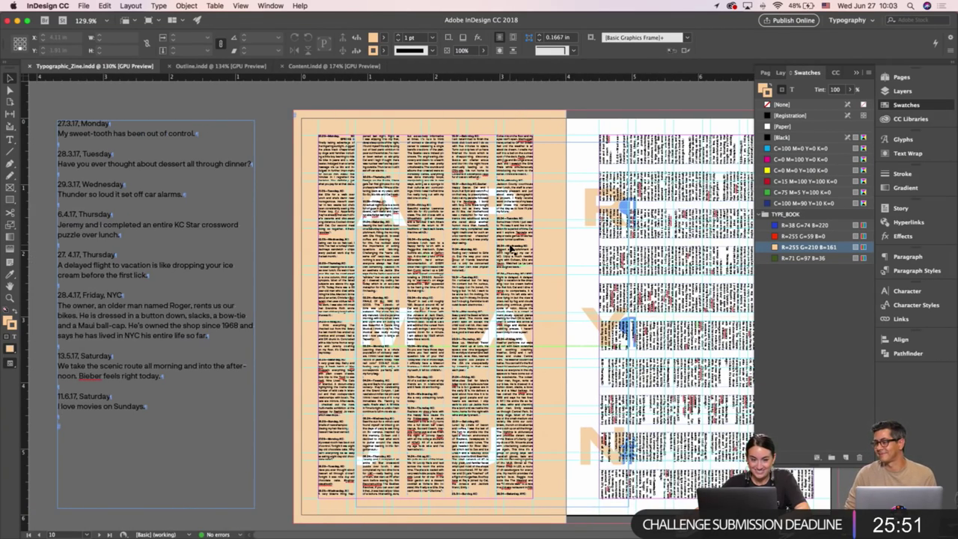
scroll(510, 247, right, 5)
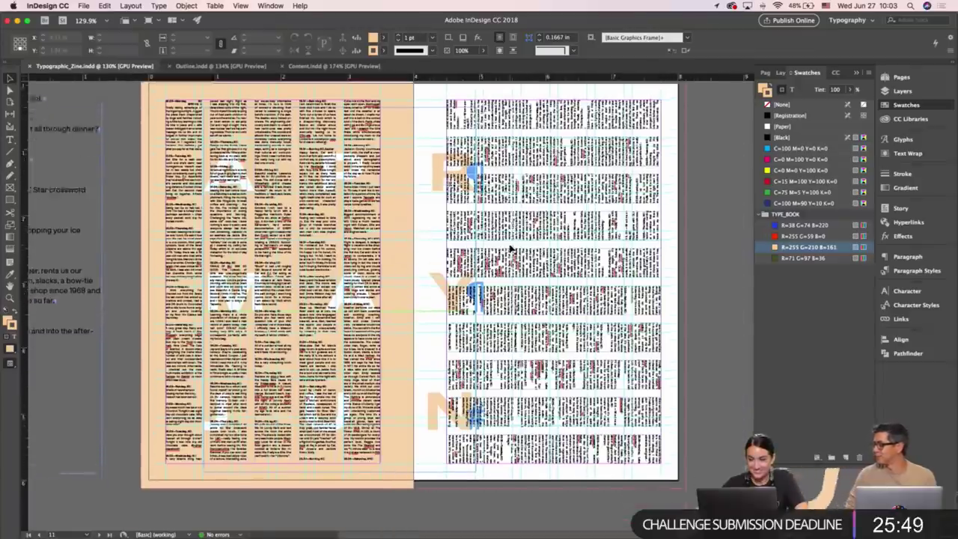
scroll(510, 247, down, 10)
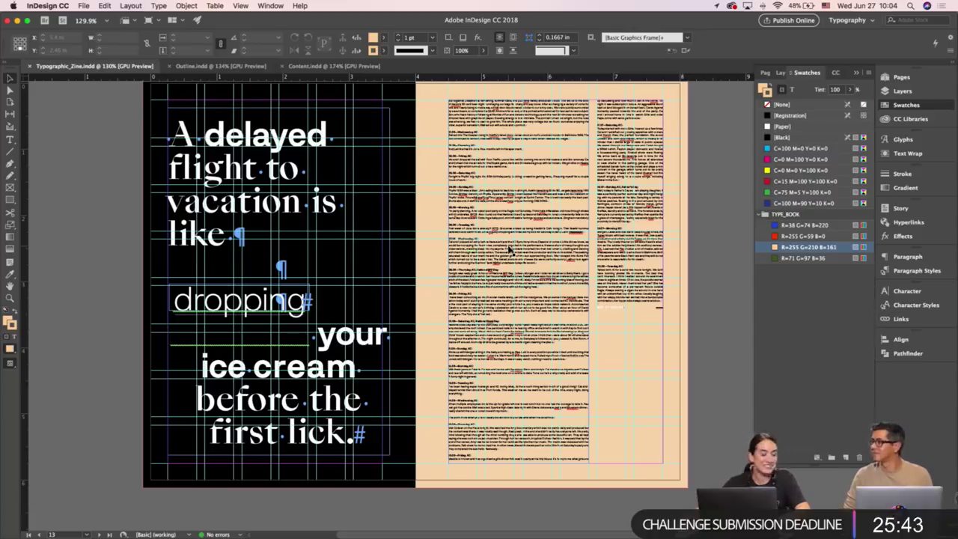
scroll(509, 250, up, 1)
key(w)
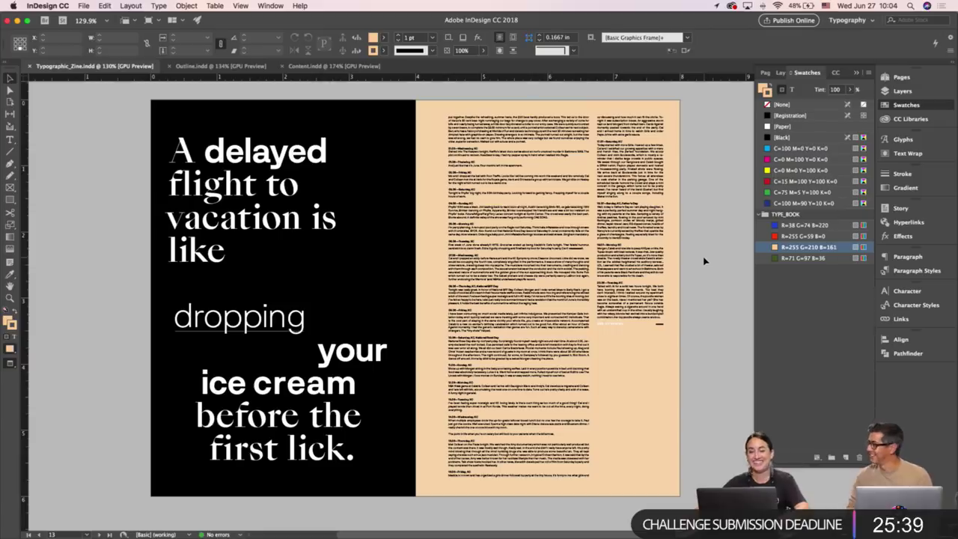
key(w)
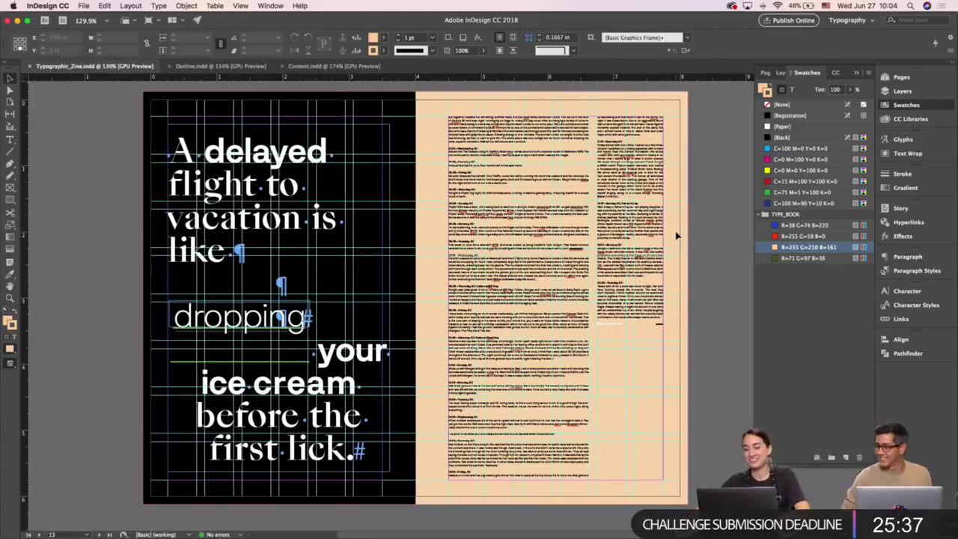
Try narrowing the peach background panel from its gutter side on the page facing "A delayed flight", and undo the change.
click(676, 236)
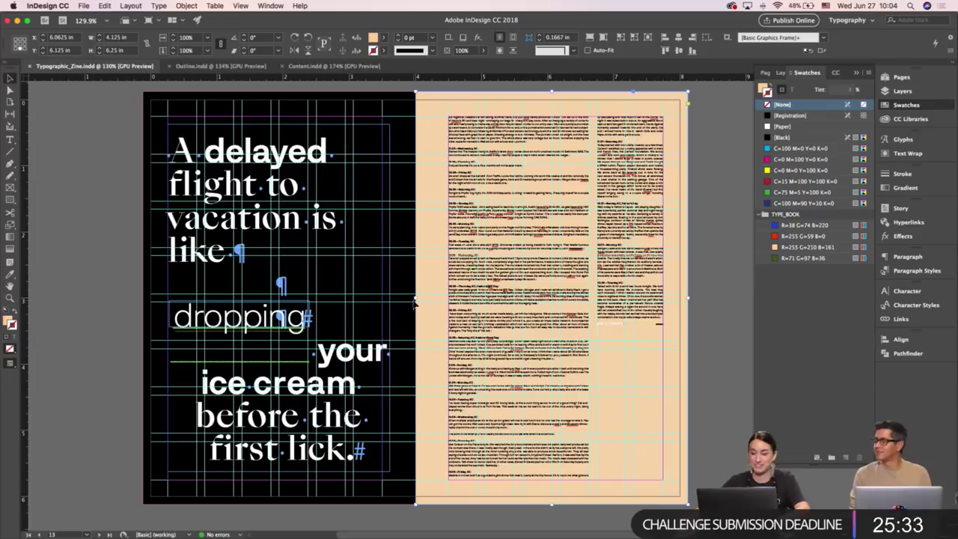
drag(413, 299, 515, 299)
key(w)
key(super+z)
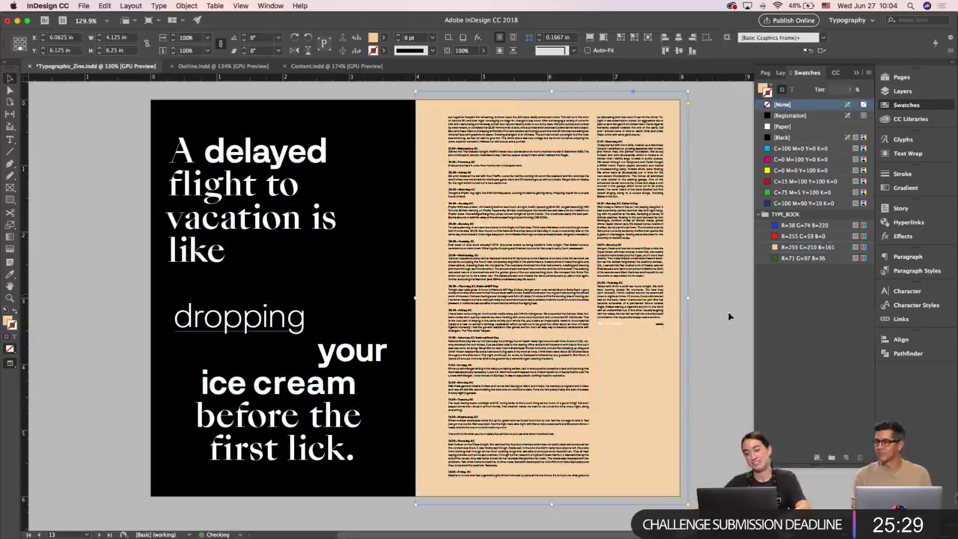
click(732, 317)
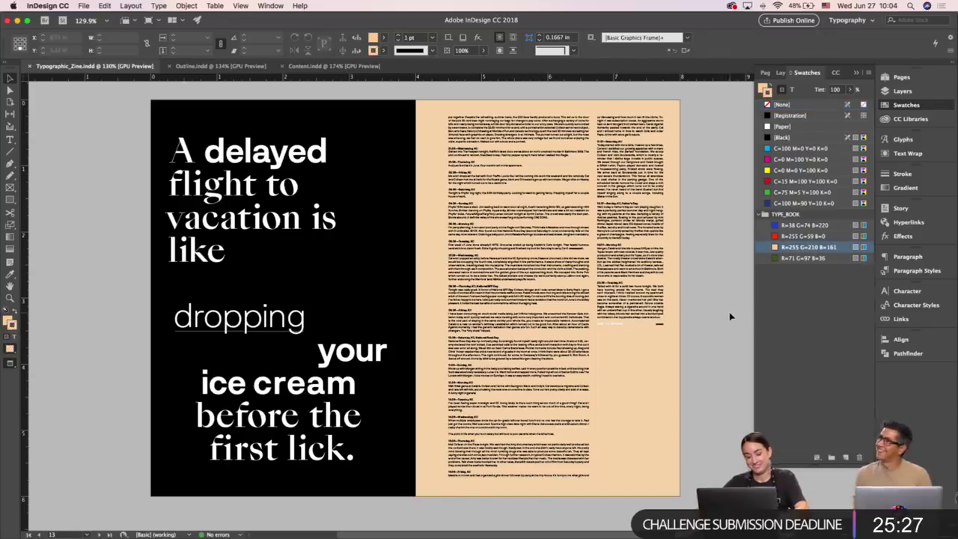
Try colouring the word "dropping" on the black page with the peach swatch R=255 G=210 B=161.
click(215, 318)
double_click(214, 318)
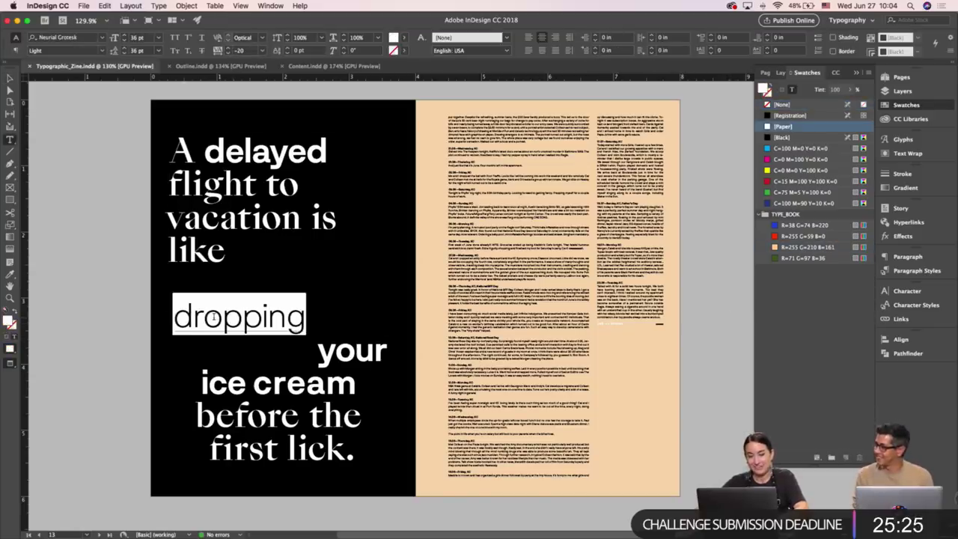
click(785, 247)
key(Escape)
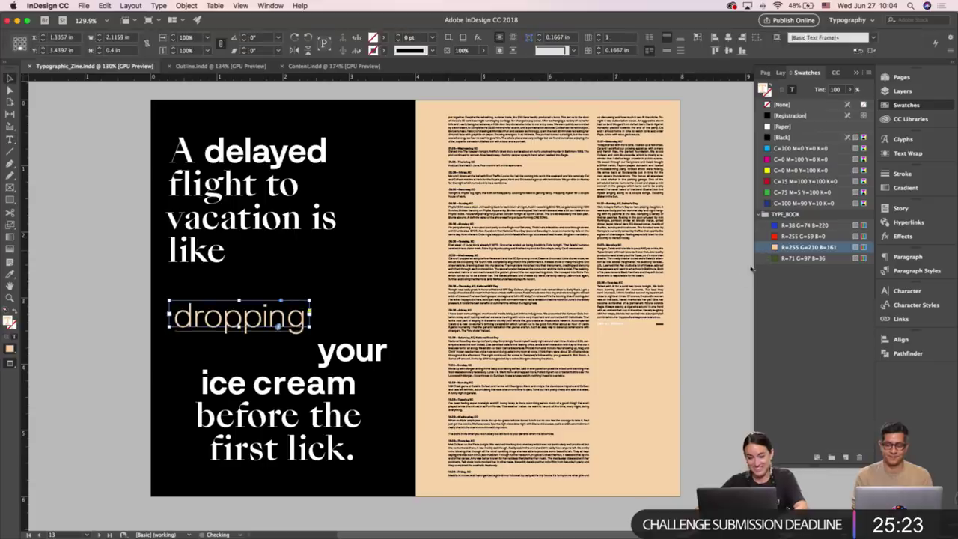
click(749, 281)
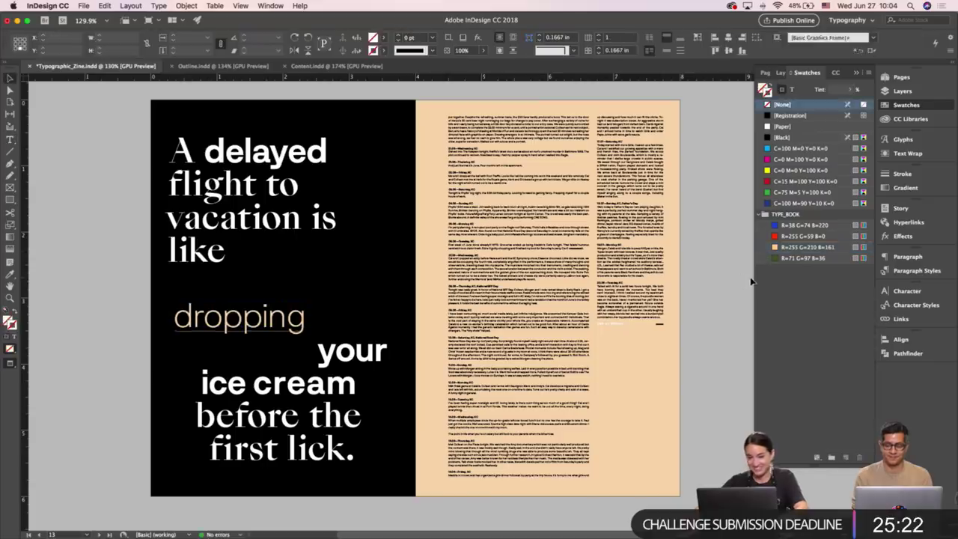
click(209, 333)
click(702, 307)
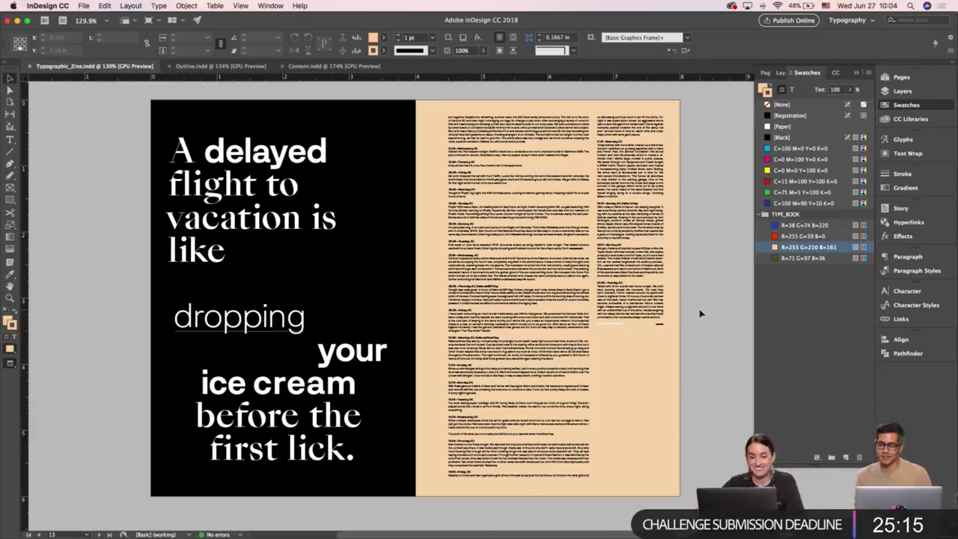
Compare the Spring spreads with the Winter Jan–Feb–Mar spread and the blue "Reminder to participate in a police ride-along" spread.
scroll(701, 313, up, 1)
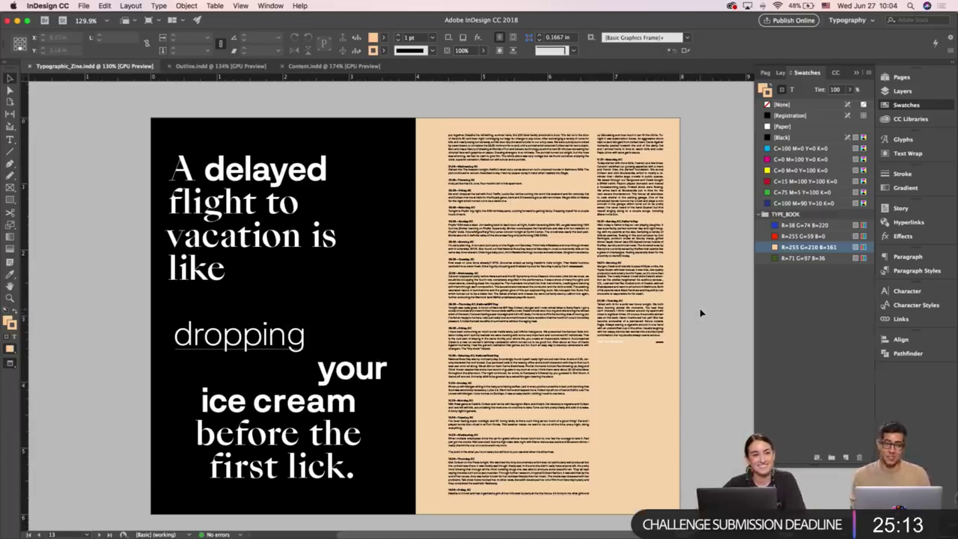
scroll(702, 313, up, 5)
scroll(701, 313, up, 10)
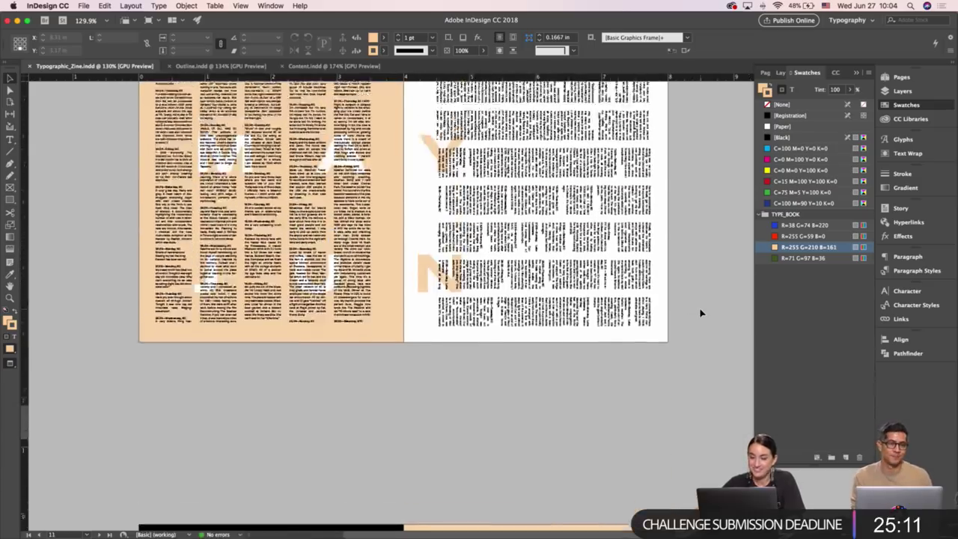
scroll(702, 313, up, 20)
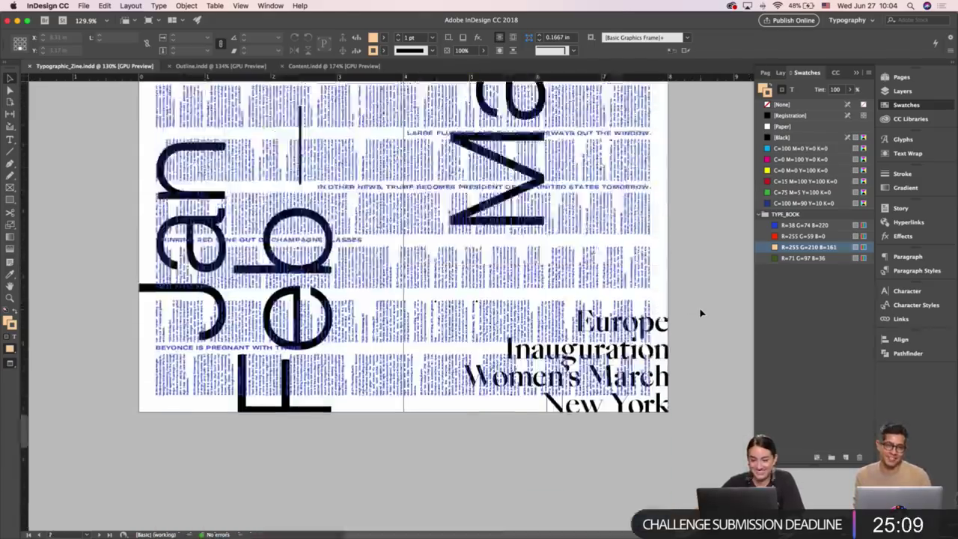
scroll(701, 313, down, 20)
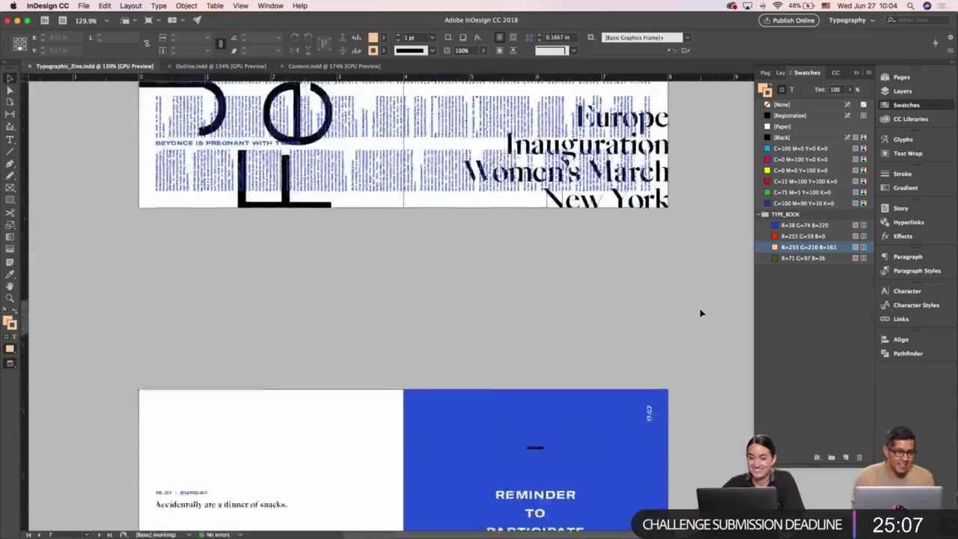
scroll(702, 313, up, 4)
scroll(702, 313, down, 3)
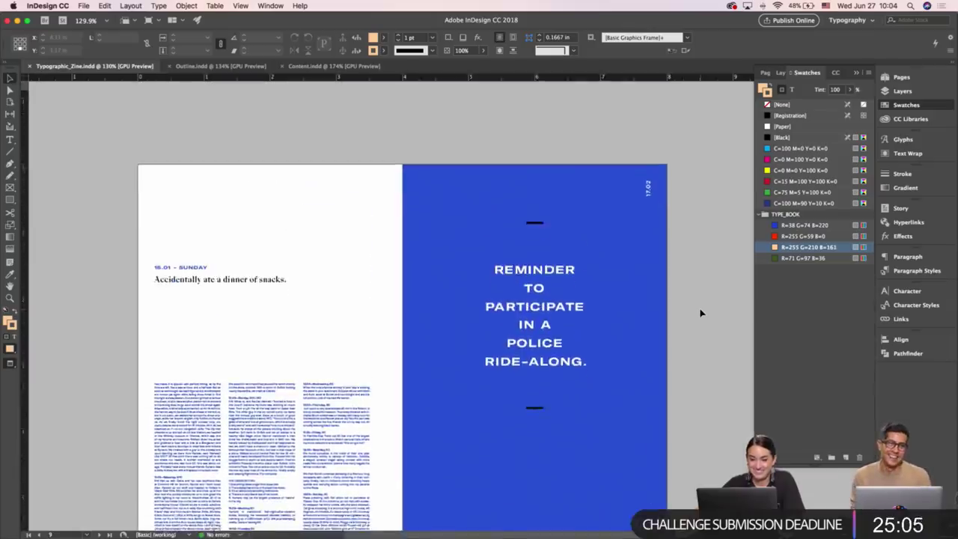
scroll(702, 313, up, 5)
scroll(702, 313, down, 4)
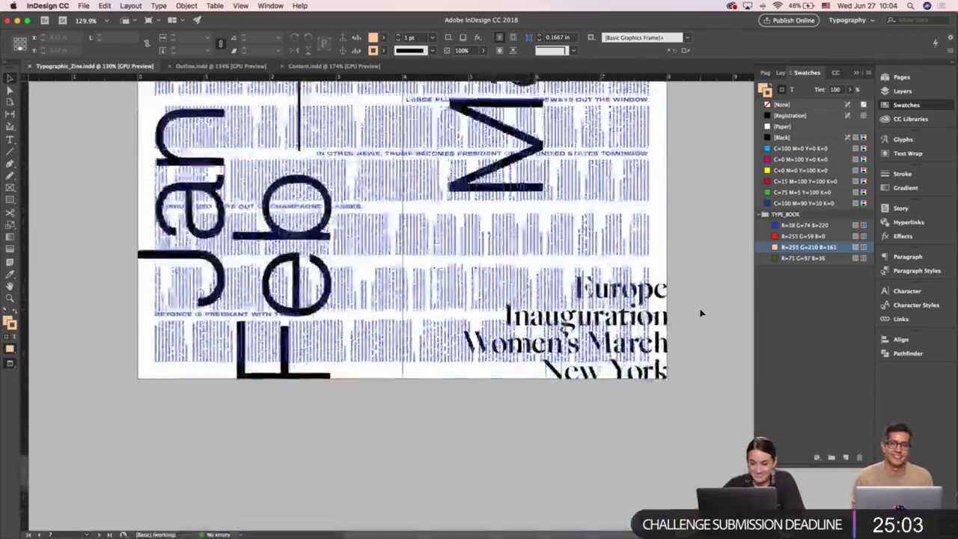
scroll(702, 313, down, 8)
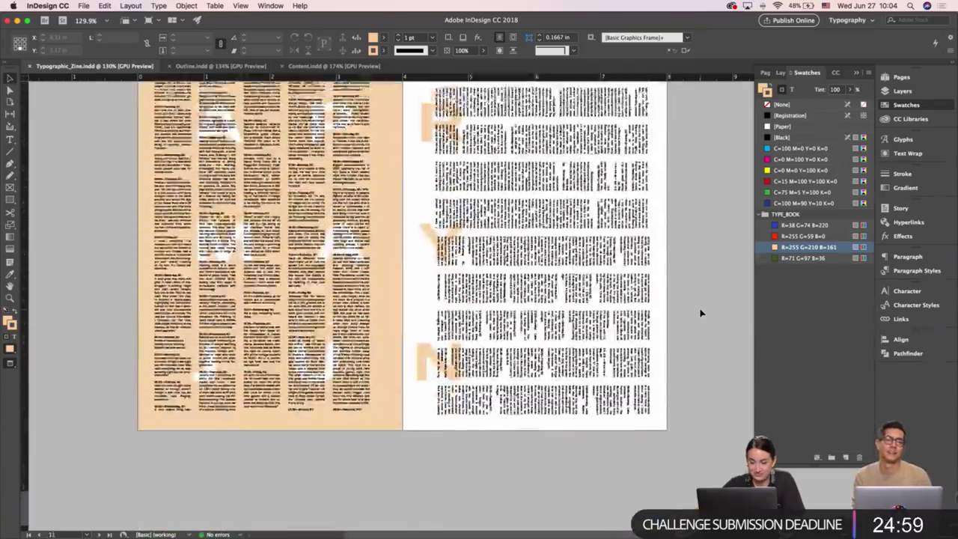
scroll(701, 313, up, 8)
scroll(701, 313, down, 7)
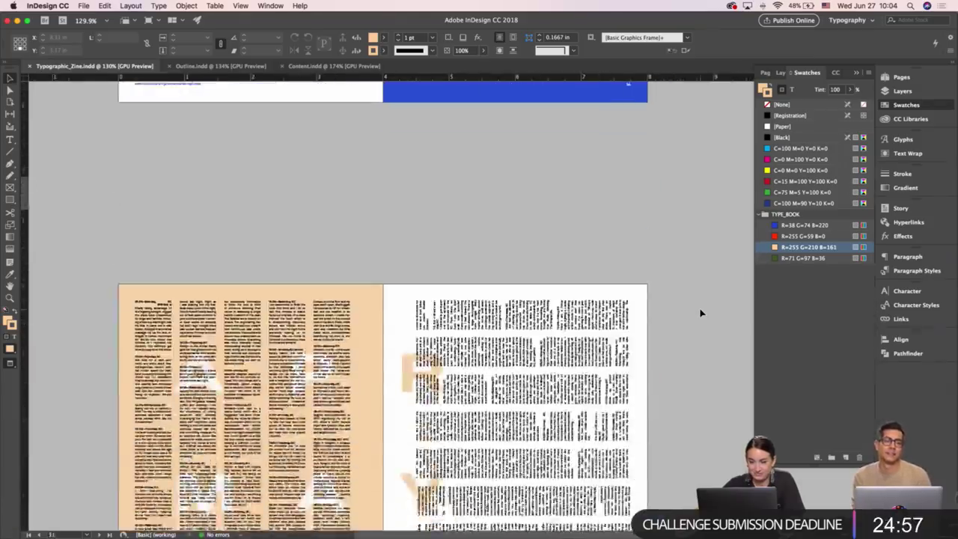
scroll(702, 313, up, 8)
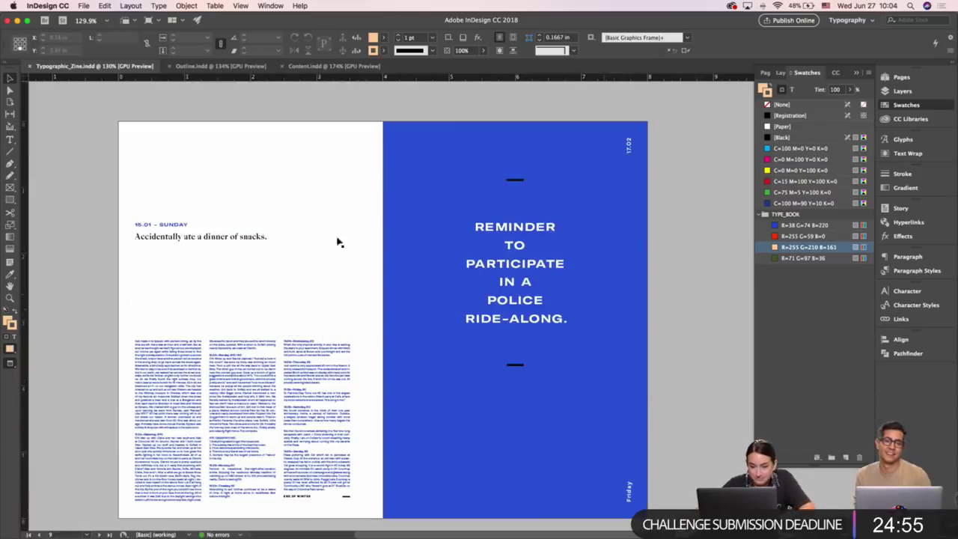
Check the type settings and colour of the "15.01 – Sunday" date line above "Accidentally ate a dinner of snacks.".
triple_click(160, 224)
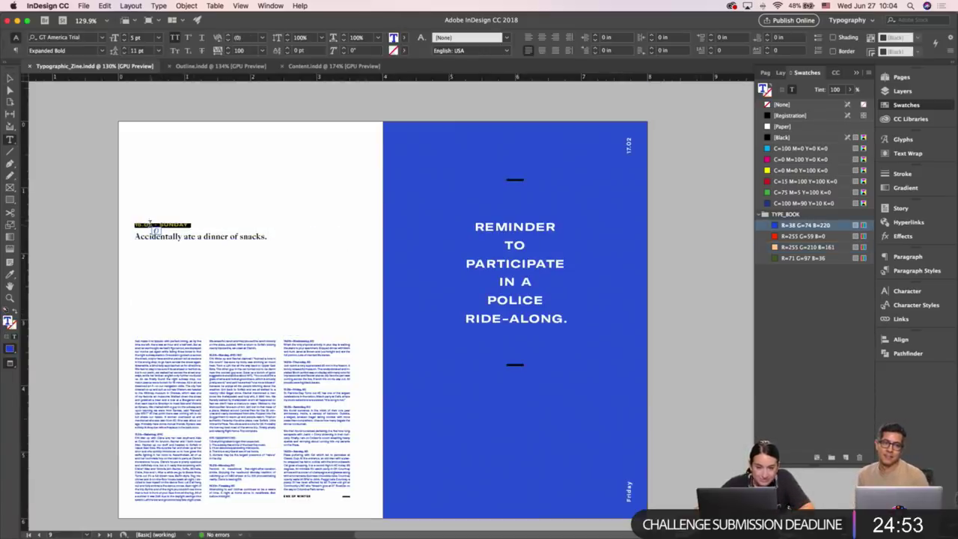
key(Escape)
click(349, 233)
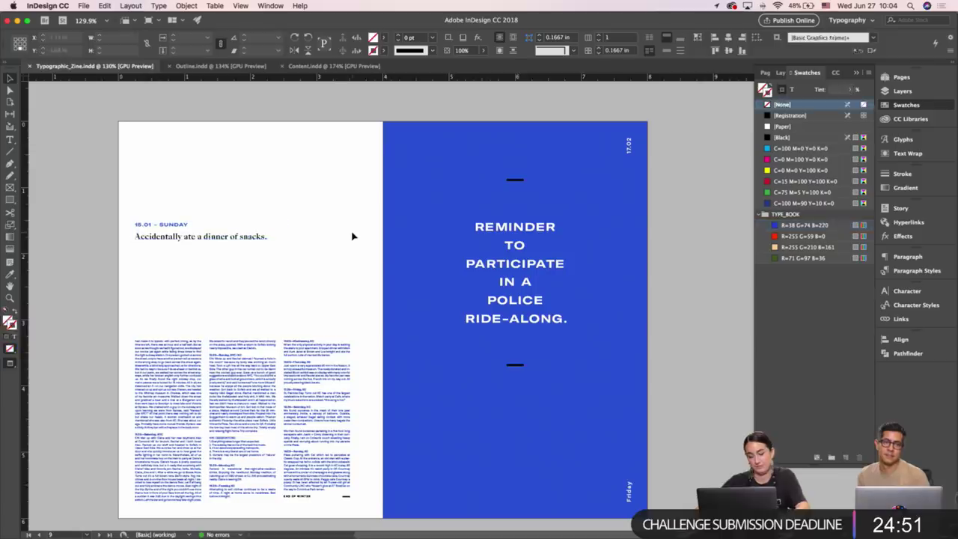
Review the Spring month spread against the contents page, the "A delayed flight" spread and the "We take the scenic route" spread.
scroll(353, 236, down, 8)
scroll(352, 236, down, 8)
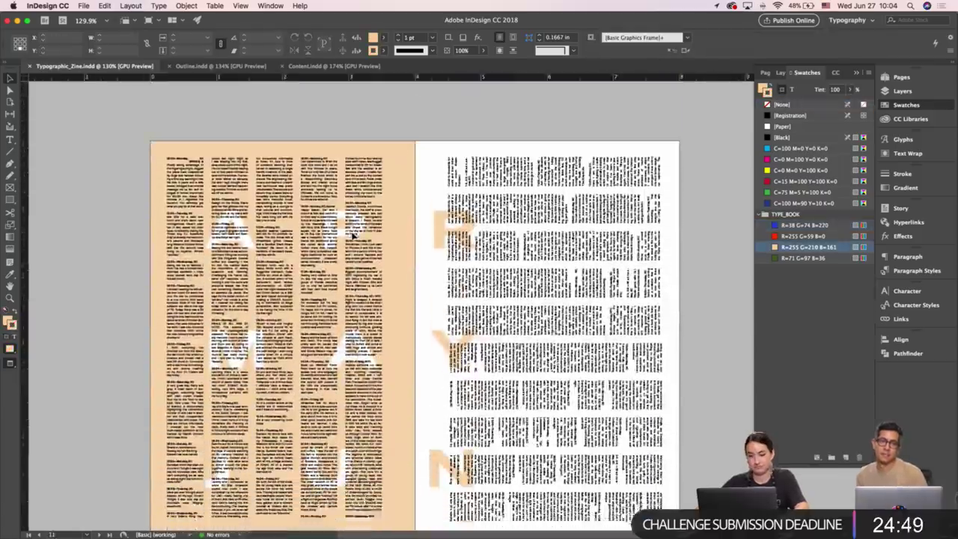
scroll(353, 237, down, 3)
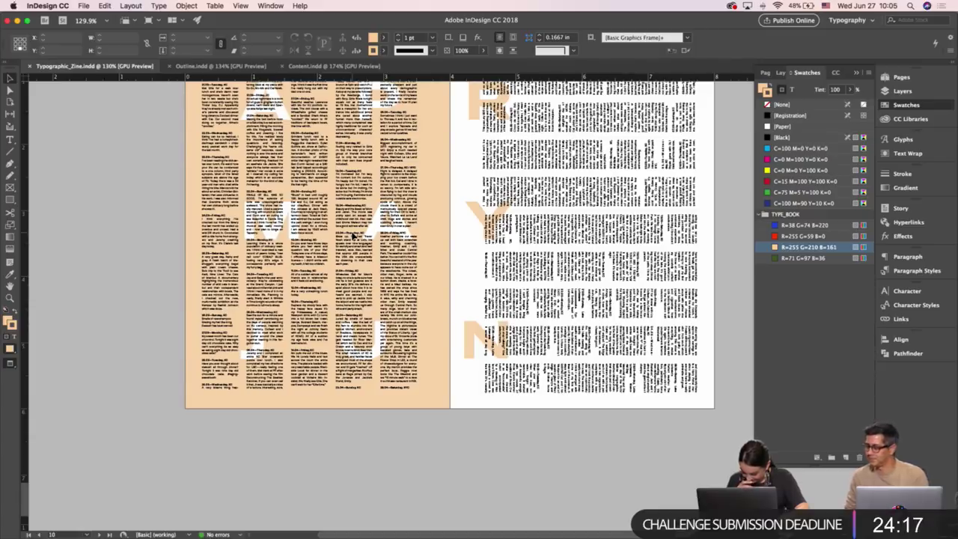
scroll(354, 237, down, 10)
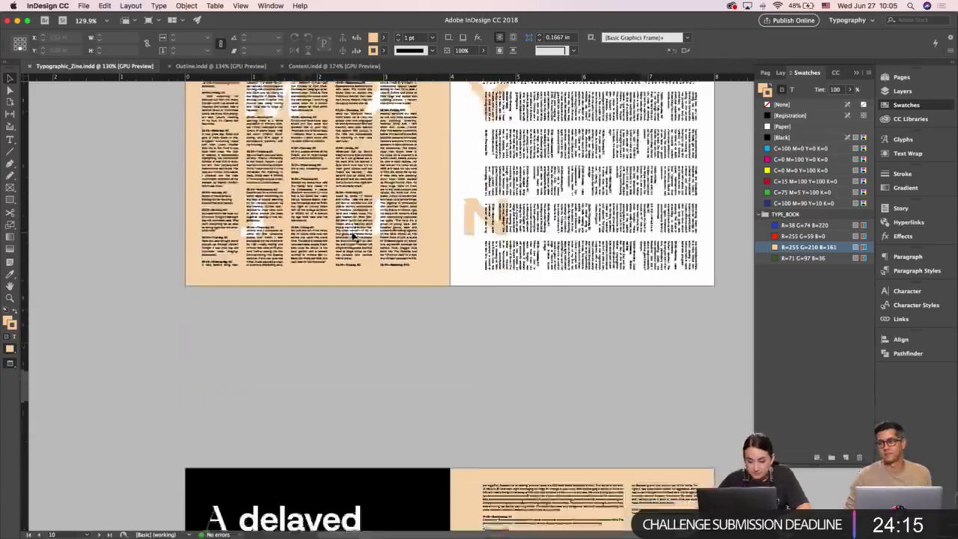
scroll(354, 236, up, 2)
scroll(354, 236, up, 10)
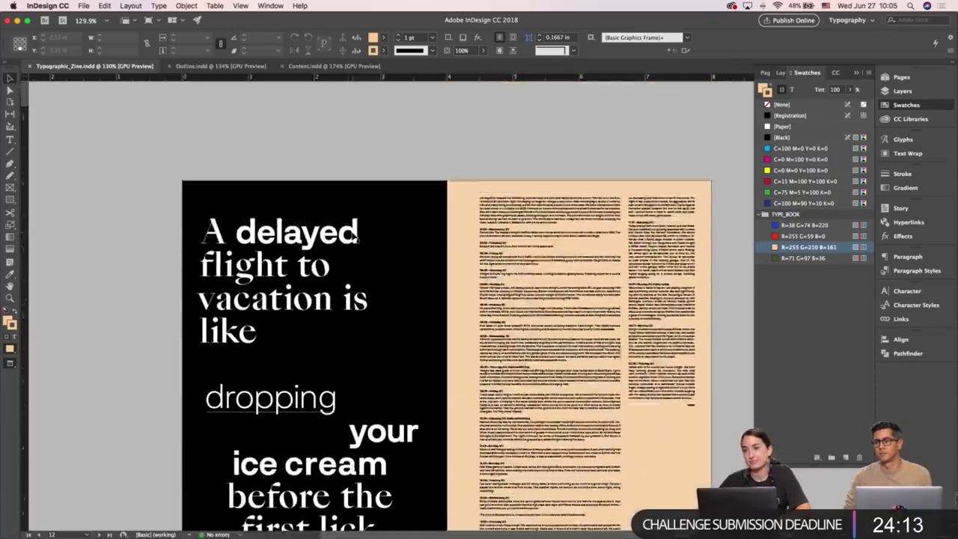
scroll(354, 236, down, 2)
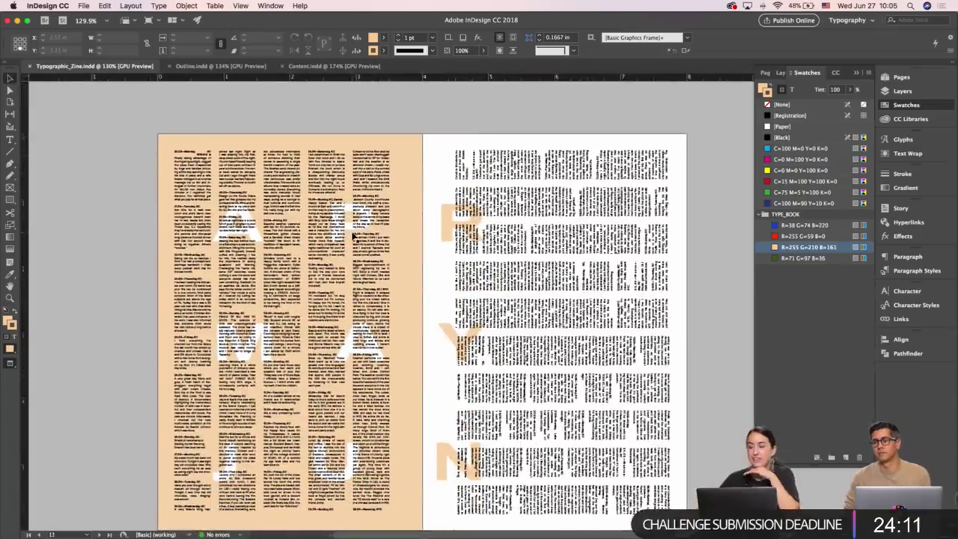
scroll(354, 237, down, 1)
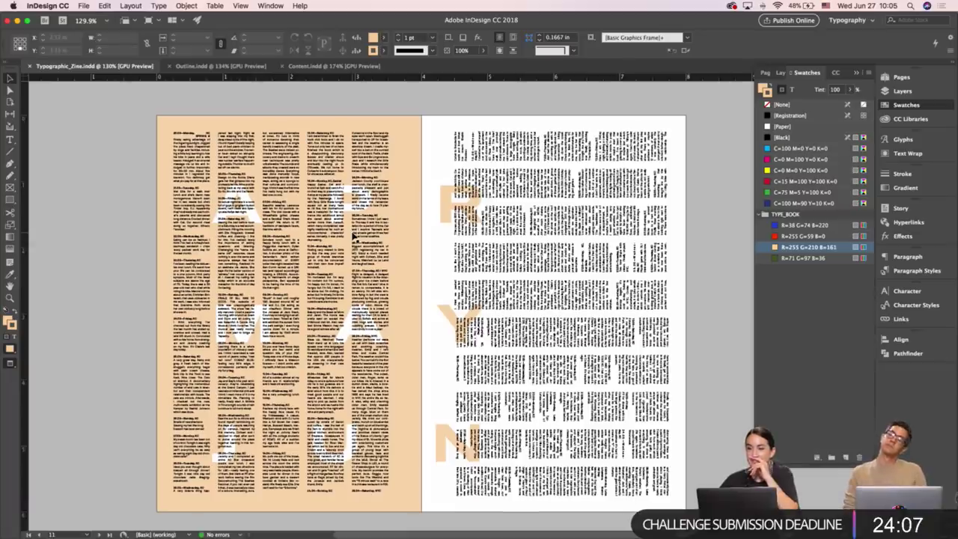
scroll(354, 236, down, 10)
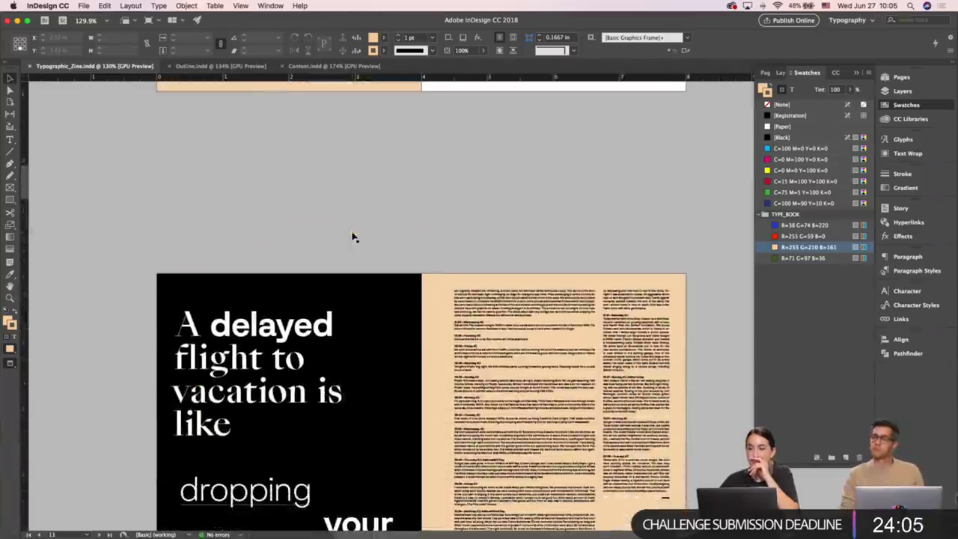
scroll(355, 237, down, 10)
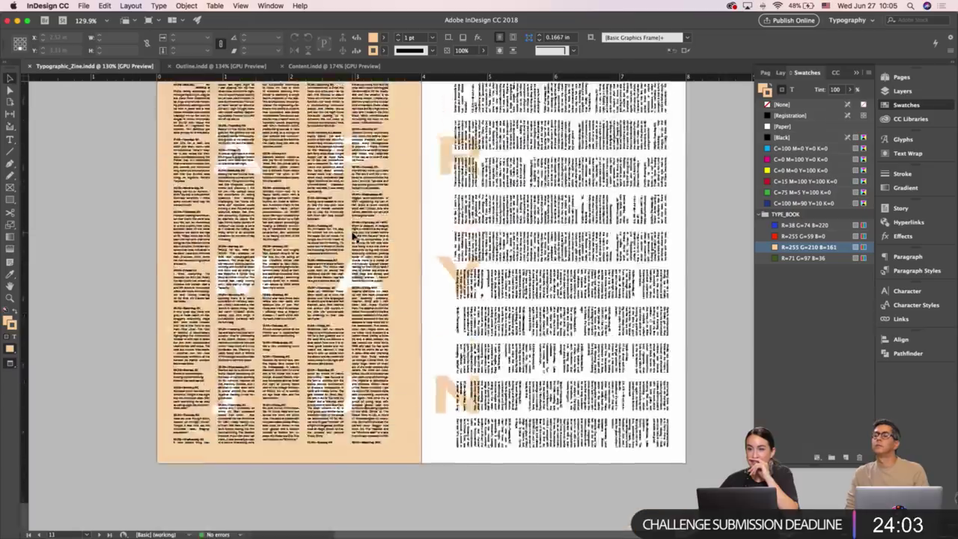
scroll(355, 236, up, 15)
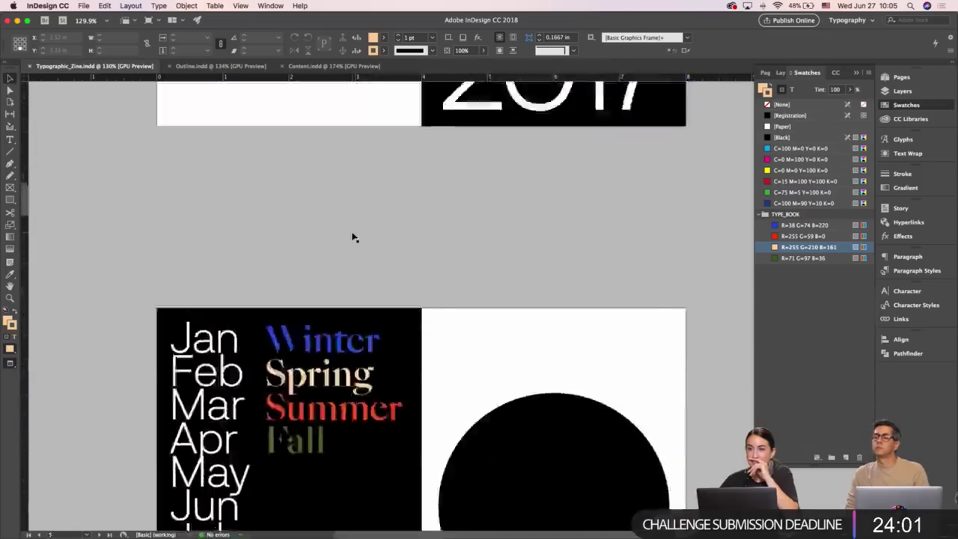
scroll(354, 237, down, 15)
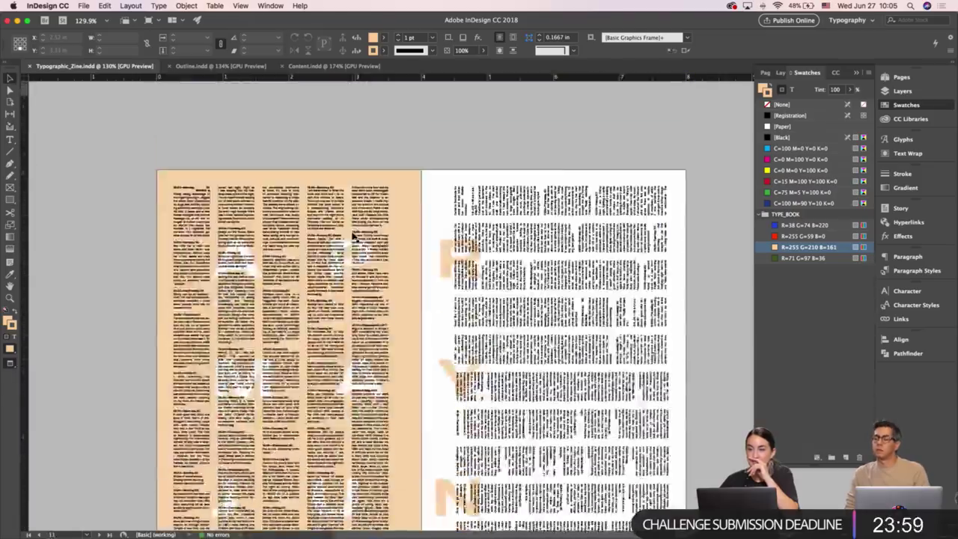
scroll(354, 237, down, 3)
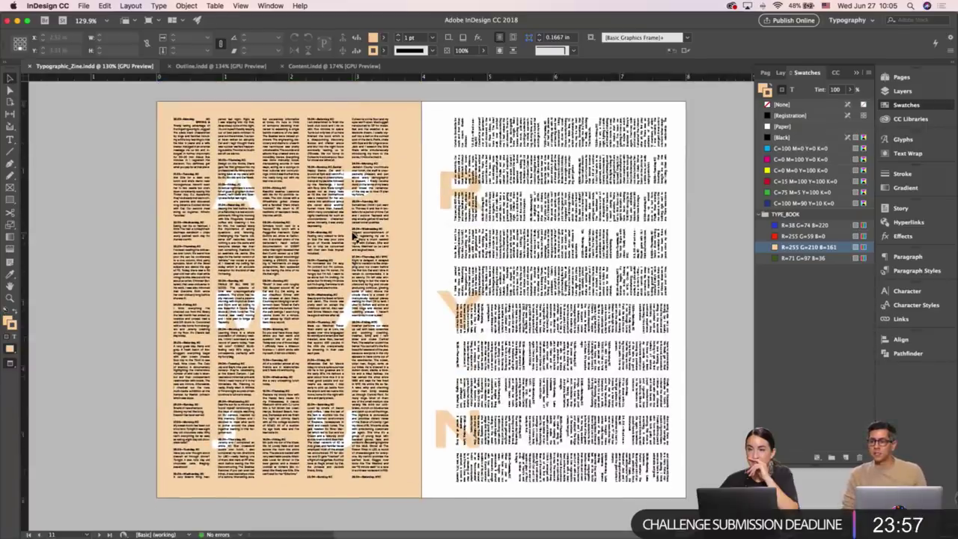
scroll(354, 236, down, 1)
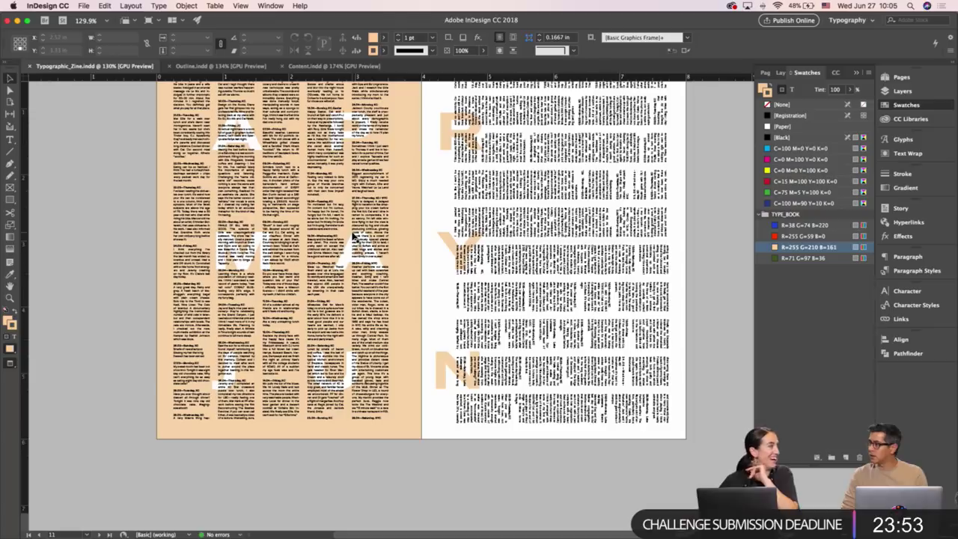
scroll(354, 236, down, 9)
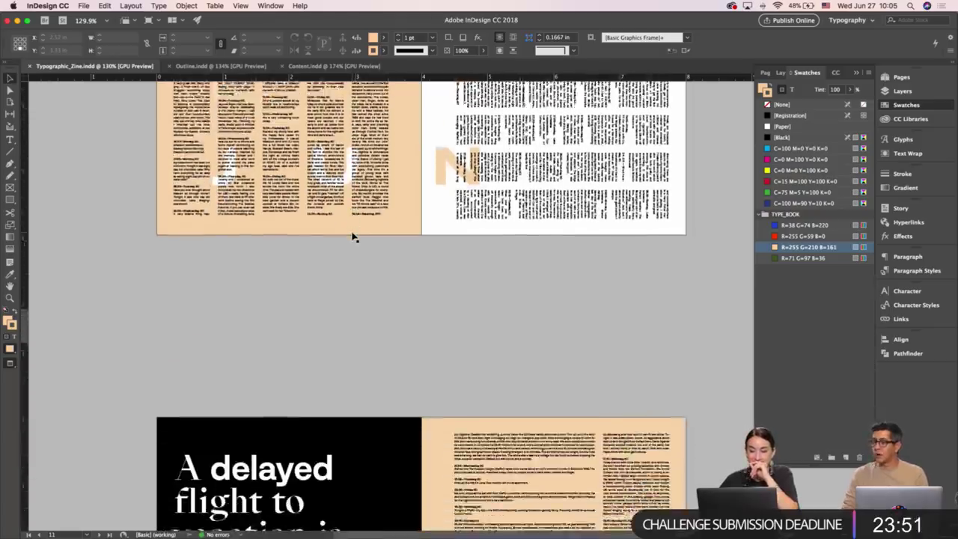
scroll(355, 237, down, 13)
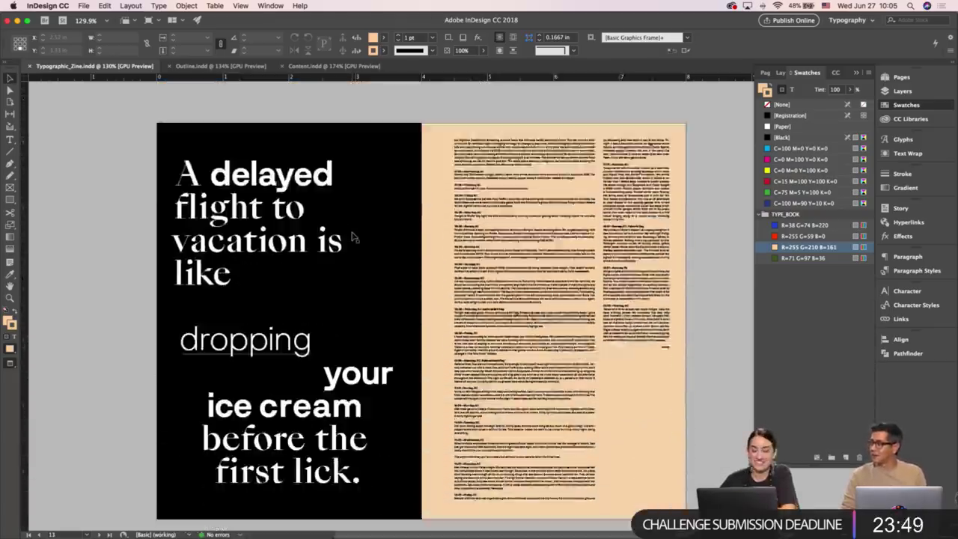
scroll(354, 237, down, 12)
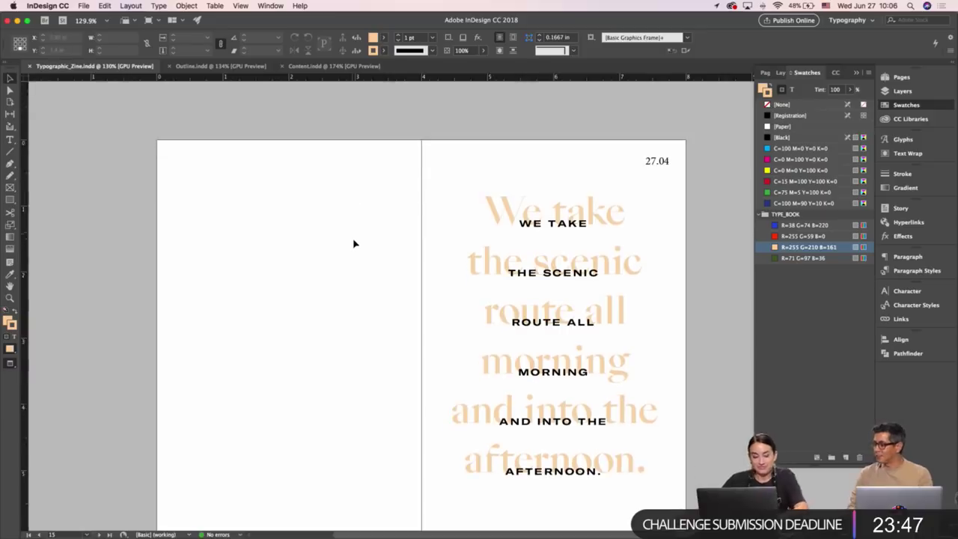
Show the guides and copy the six-word list from "Gingham" to "lake" in the pasteboard notes beside the red diary spread.
key(w)
scroll(327, 274, down, 14)
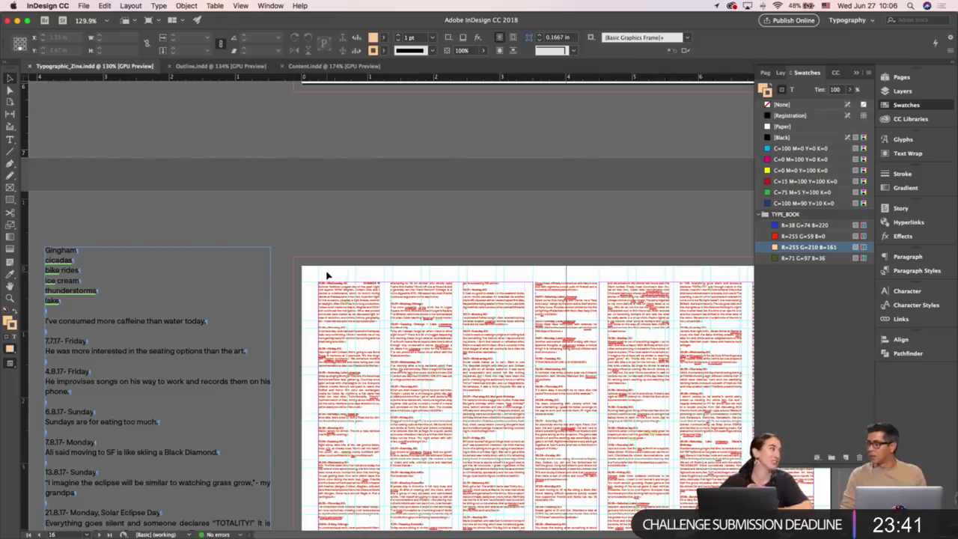
double_click(88, 285)
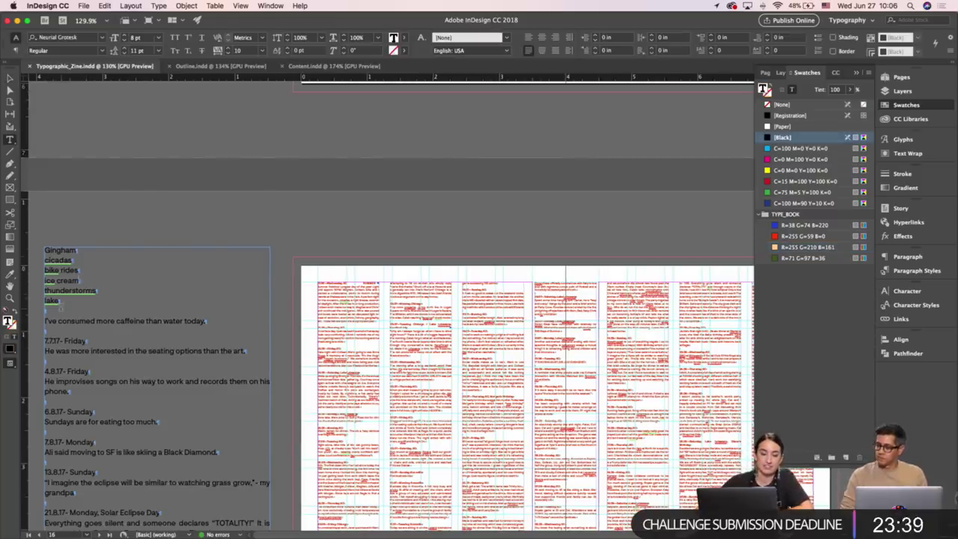
drag(61, 301, 38, 252)
key(super+c)
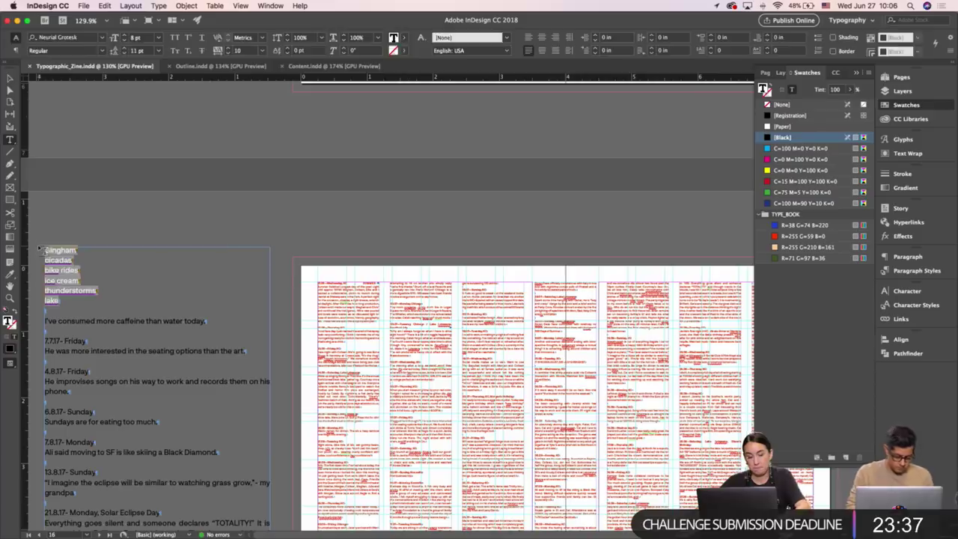
Paste the word list into a new text frame about 3 × 3.27 in on the blank page facing "We take the scenic route".
key(Escape)
scroll(303, 225, up, 12)
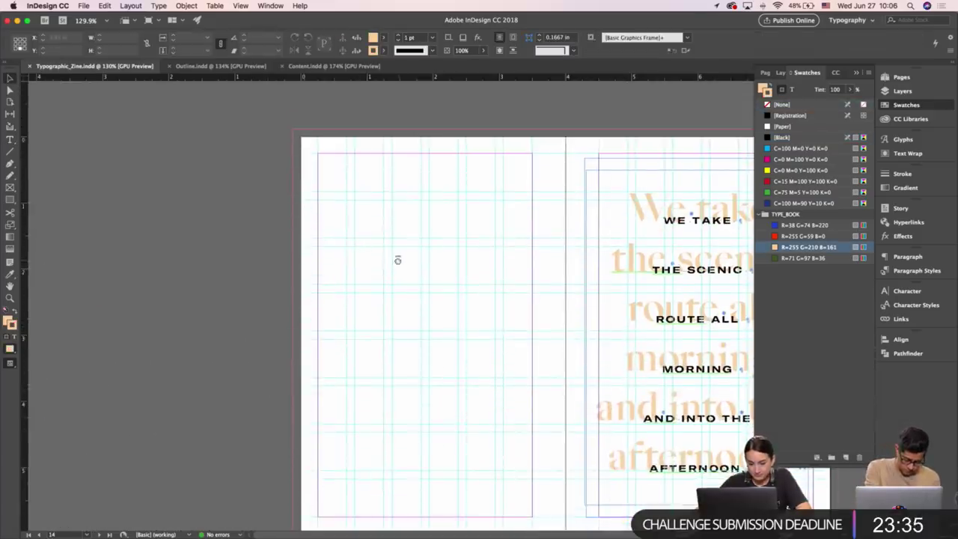
scroll(375, 253, right, 2)
key(t)
mouse_move(282, 176)
mouse_down()
mouse_move(475, 349)
mouse_move(479, 388)
mouse_up()
key(super+v)
Set the whole pasted word list in all-caps SangBleu Empire Medium and colour it with the red swatch R=255 G=59 B=0.
key(super+a)
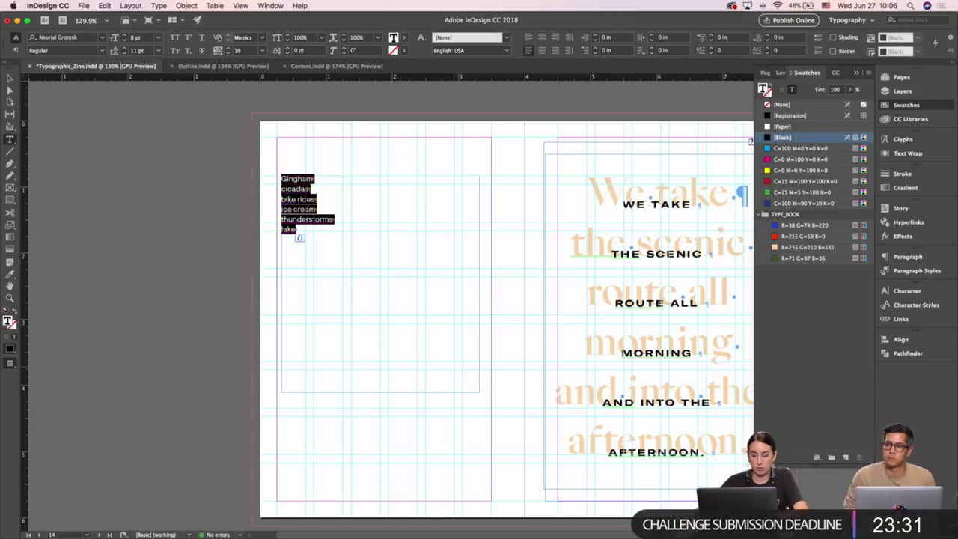
click(72, 36)
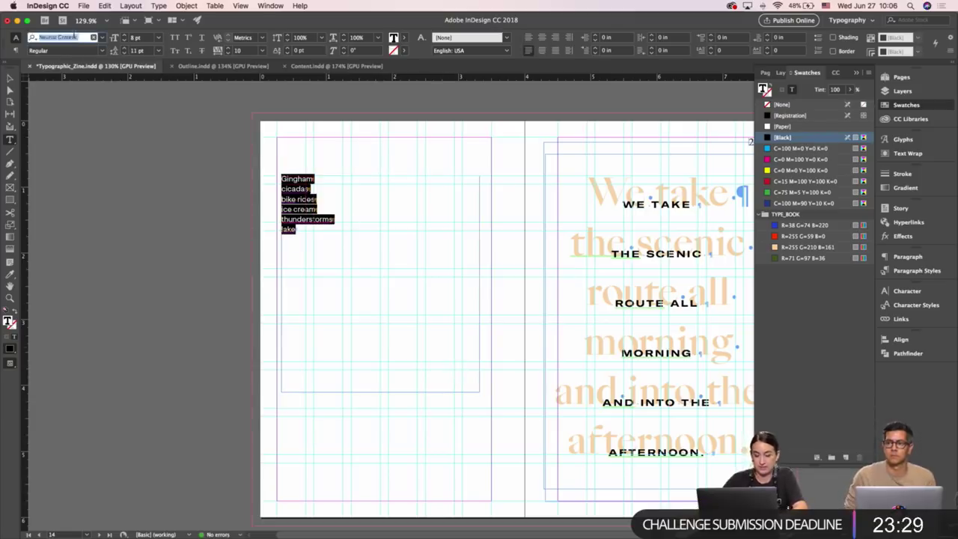
text(sang)
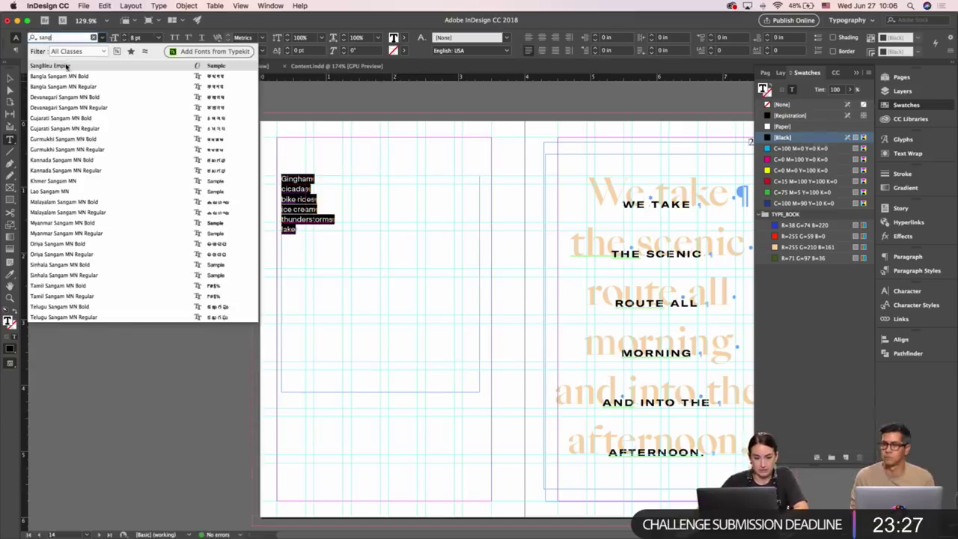
click(66, 66)
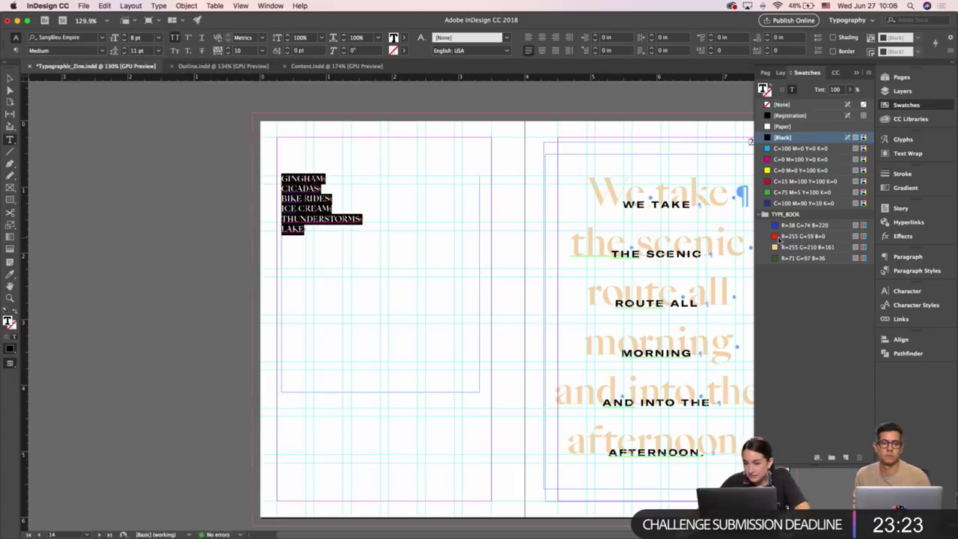
click(779, 237)
double_click(10, 79)
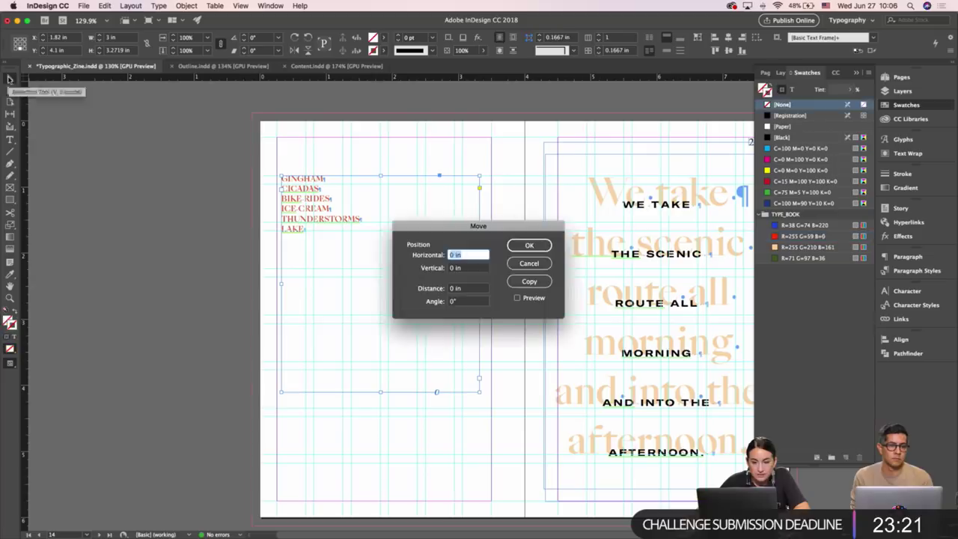
Set the whole red word list to 20 pt with 20 pt leading and preview the page without guides.
key(Escape)
double_click(306, 212)
key(super+a)
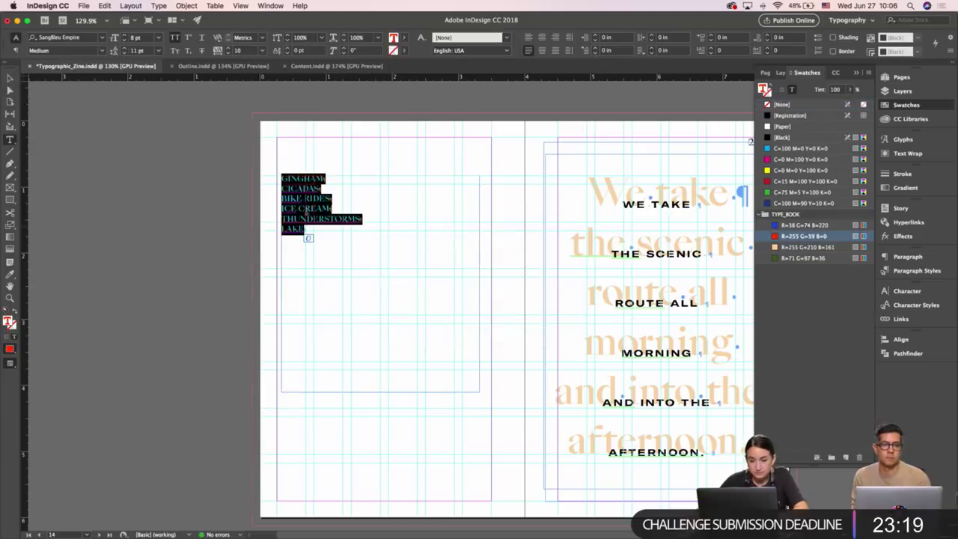
shift+click(125, 36)
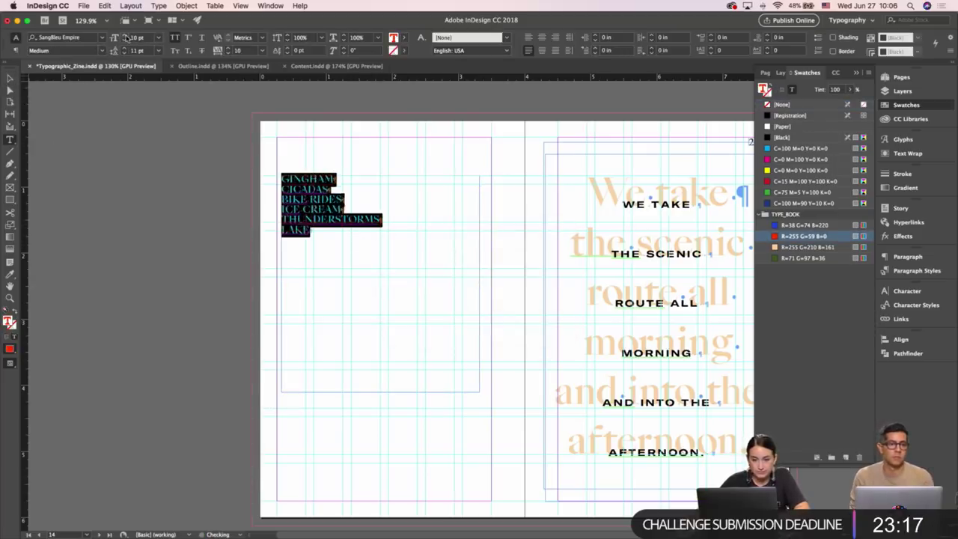
shift+click(125, 35)
click(124, 48)
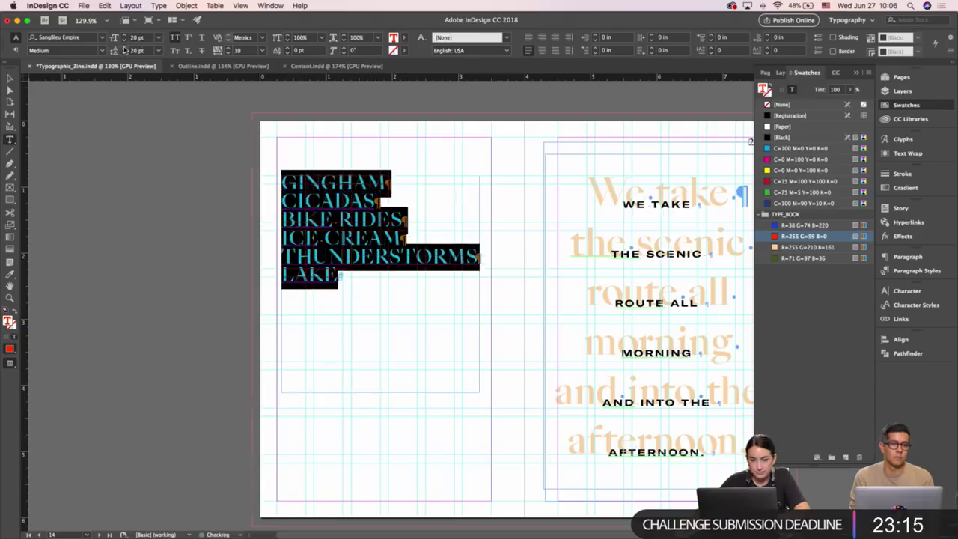
key(Escape)
click(186, 238)
key(w)
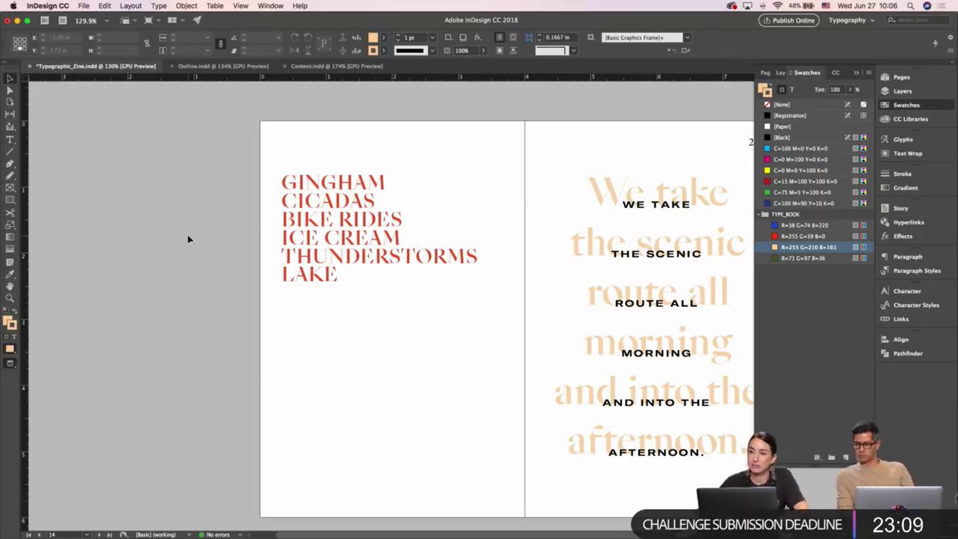
Show the guides and resize the word-list frame to about 3.25 × 2.73 in, reaching the page's inner margin.
key(w)
scroll(188, 235, right, 2)
click(283, 230)
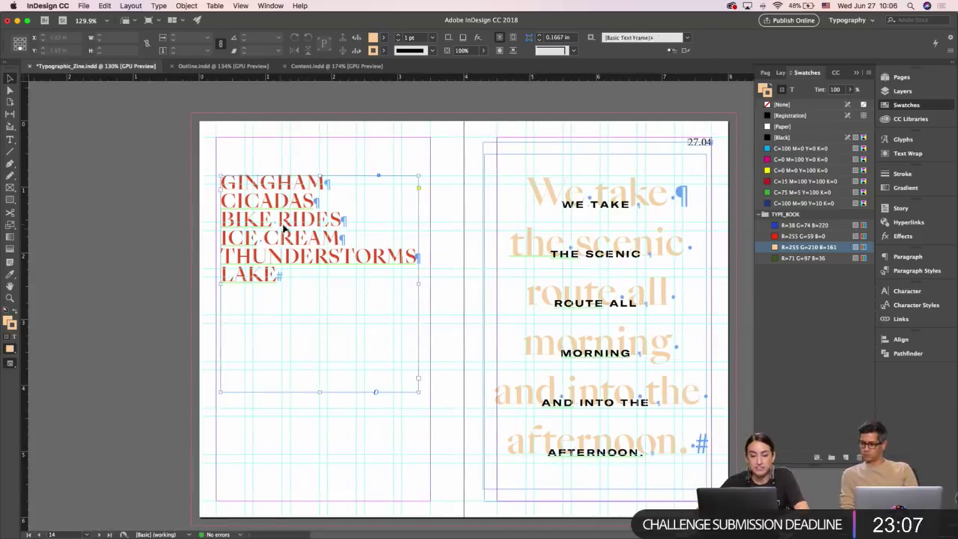
scroll(283, 230, left, 3)
scroll(283, 231, down, 1)
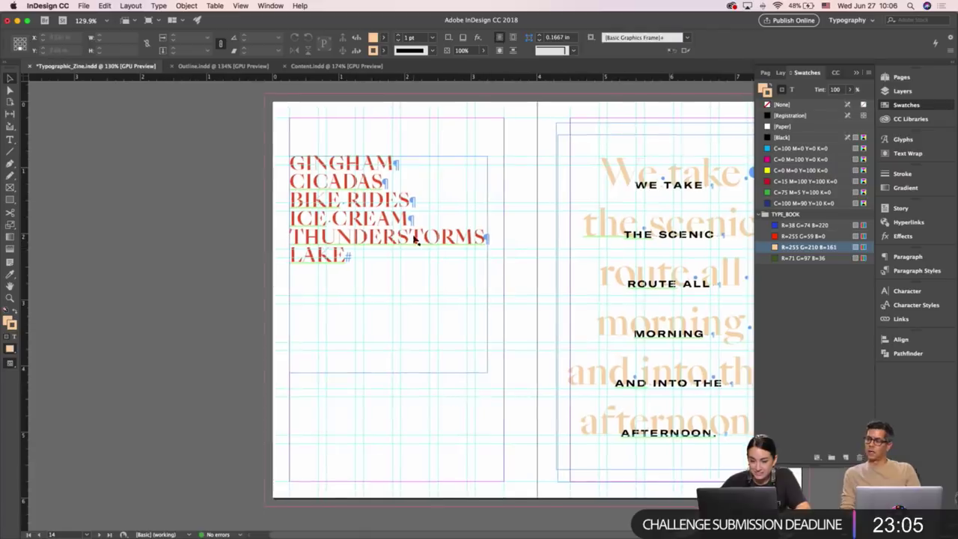
drag(486, 373, 504, 336)
click(235, 212)
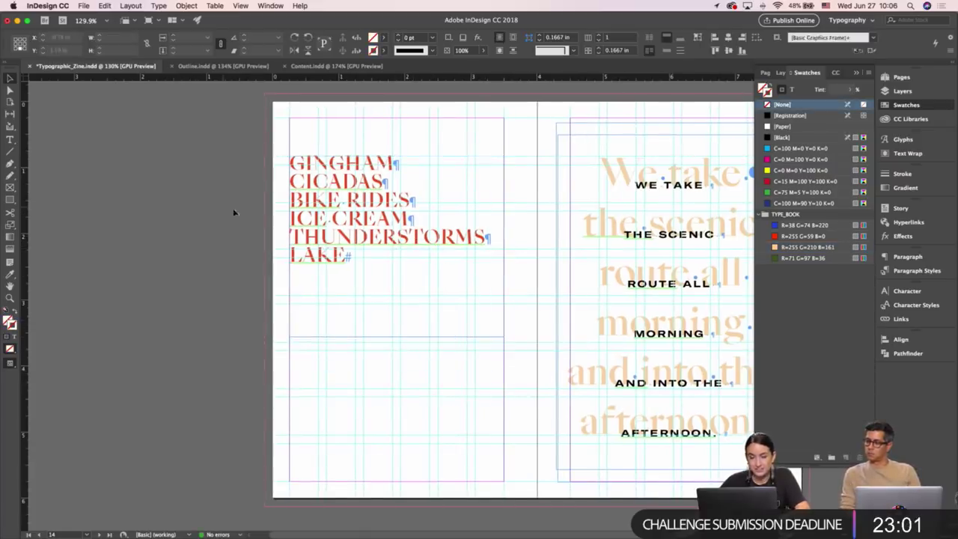
double_click(410, 203)
key(super+a)
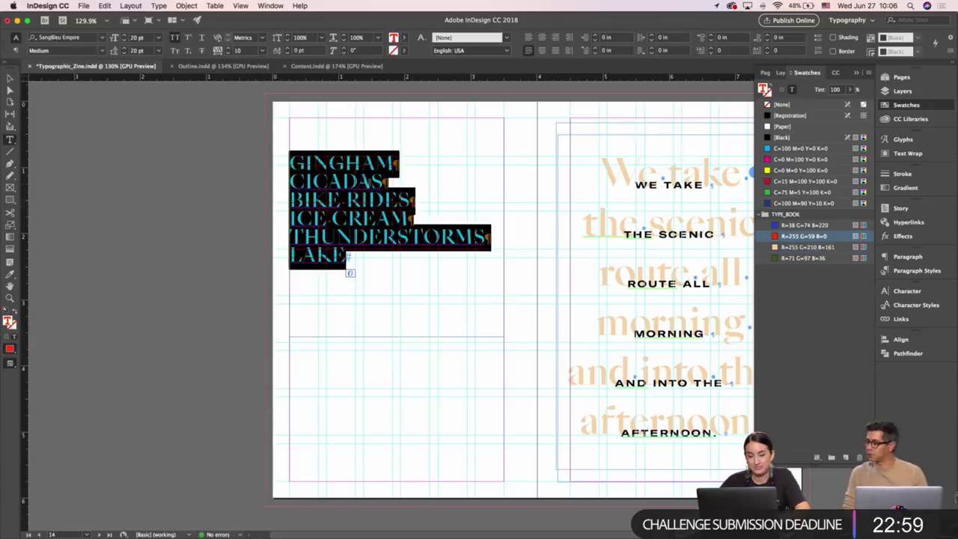
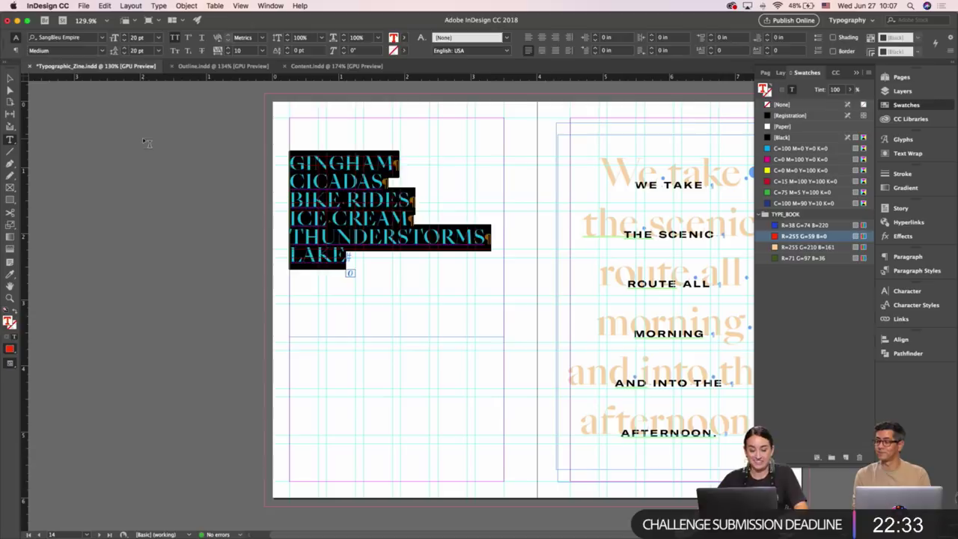
click(190, 190)
key(w)
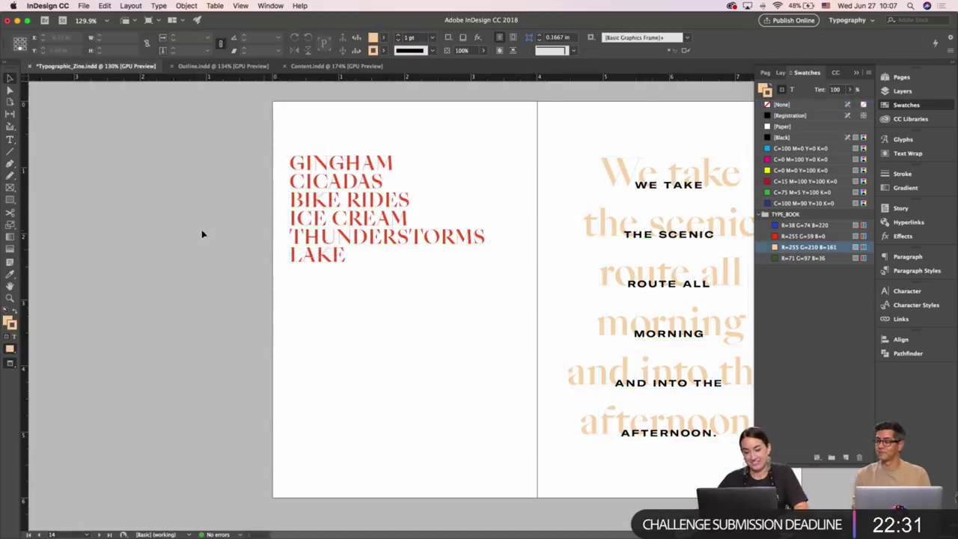
key(w)
scroll(201, 234, right, 2)
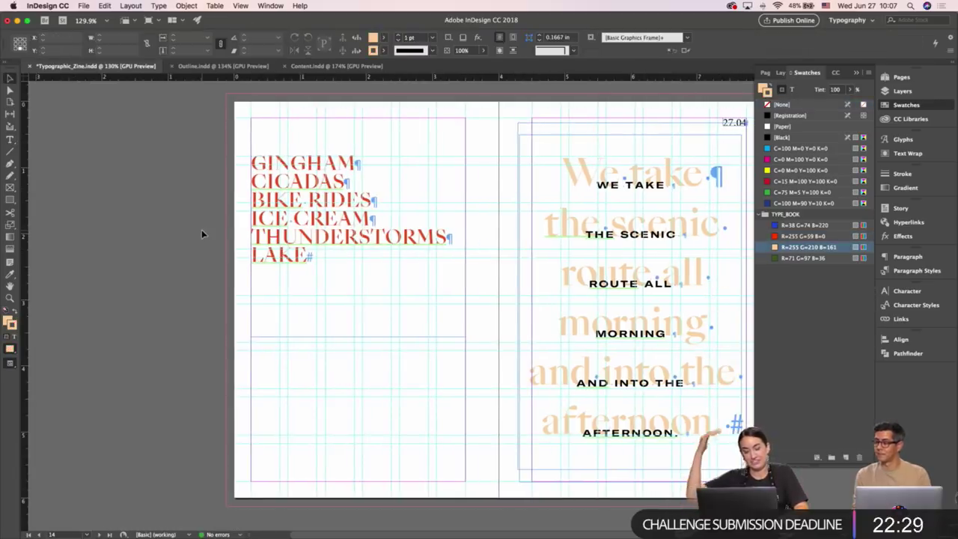
Right-align the "CICADAS" and "LAKE" lines and centre the "ICE CREAM" line in the word list.
click(359, 282)
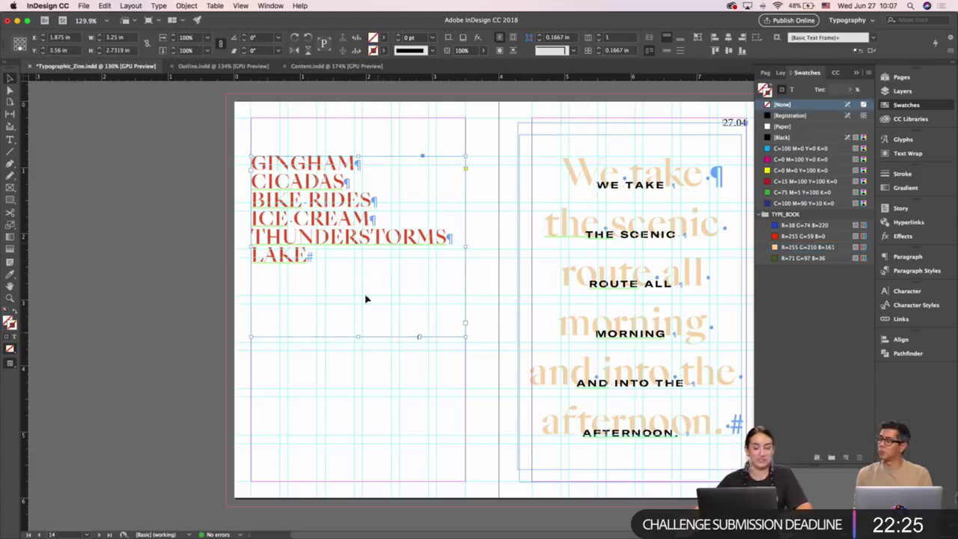
double_click(341, 258)
drag(251, 182, 349, 196)
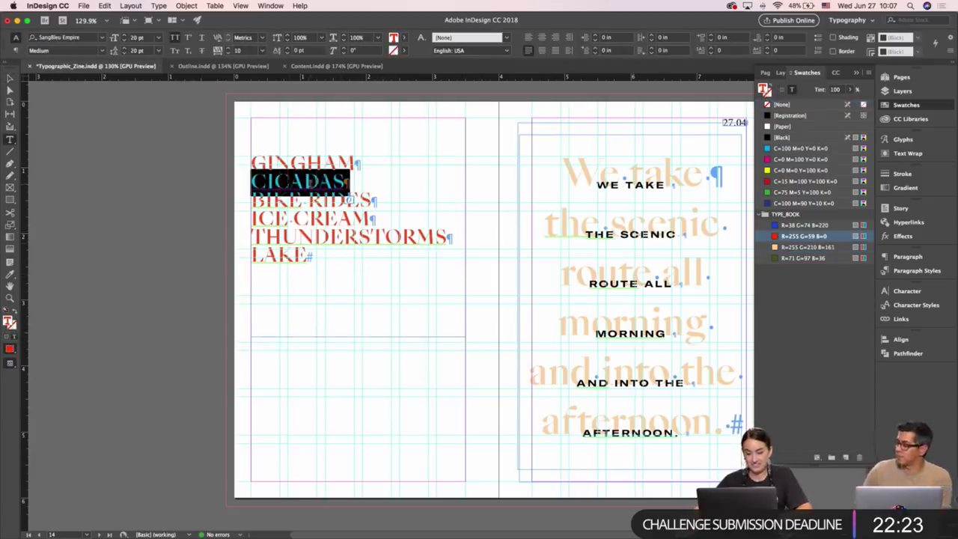
key(super+shift+r)
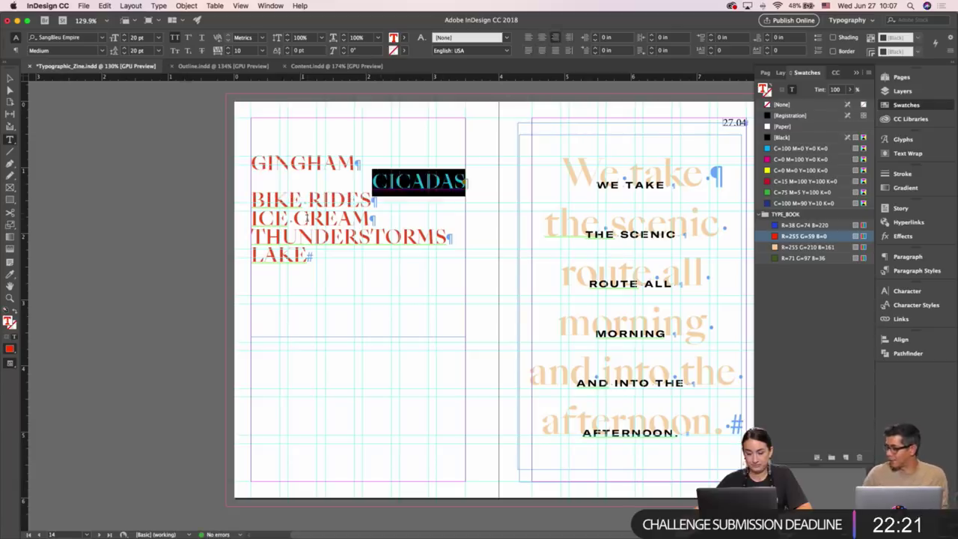
triple_click(305, 217)
click(542, 37)
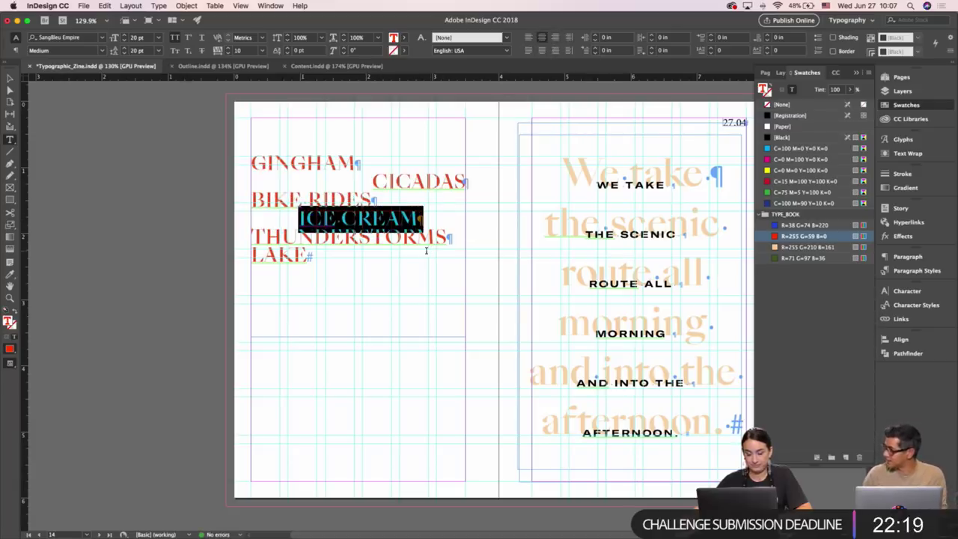
click(326, 256)
double_click(292, 255)
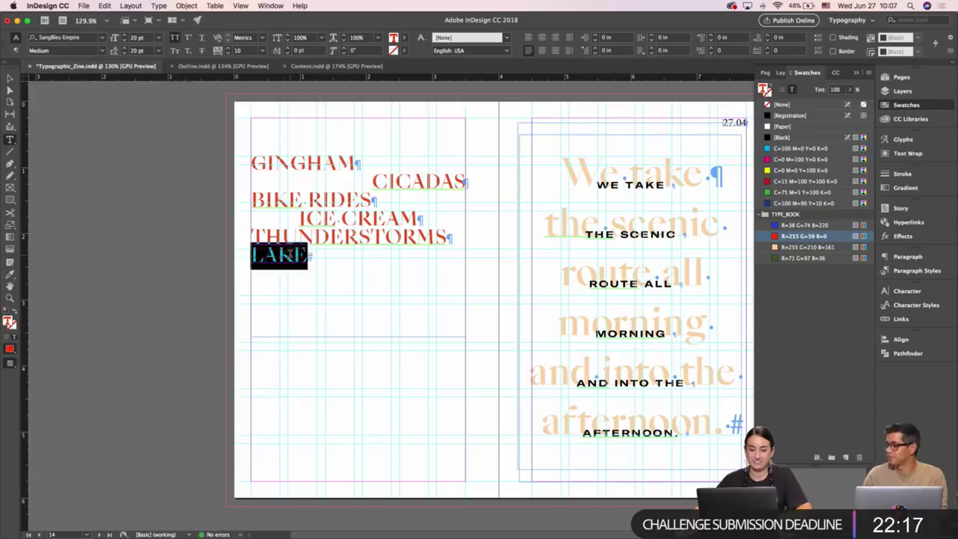
click(556, 38)
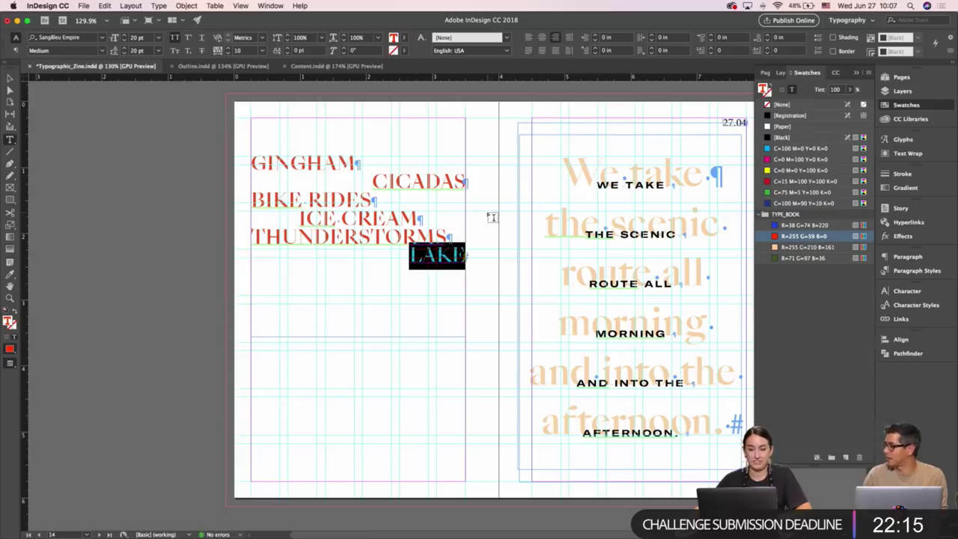
Narrow the word-list frame to about 2.81 in and set all its text to Optical kerning with −10 tracking.
key(Escape)
drag(465, 248, 438, 248)
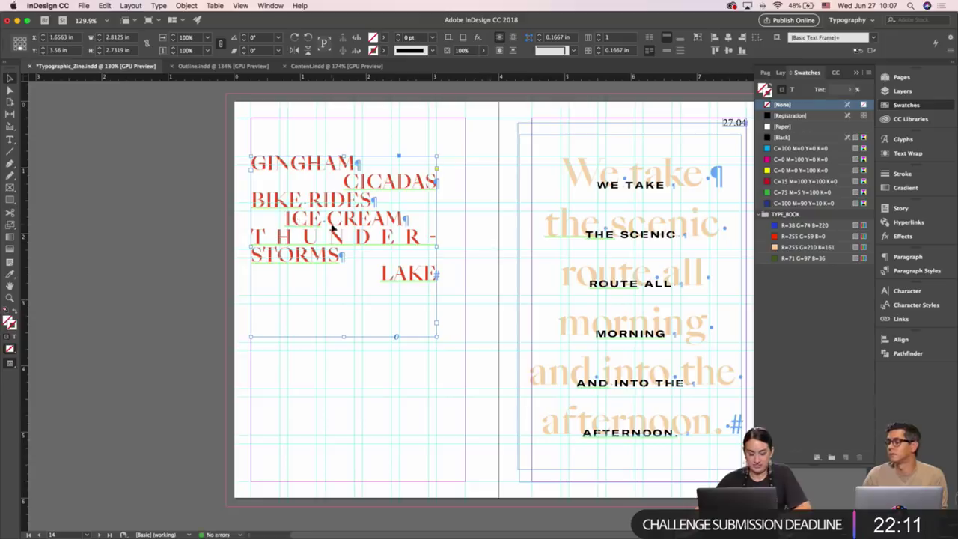
double_click(333, 229)
key(super+a)
click(262, 38)
click(248, 47)
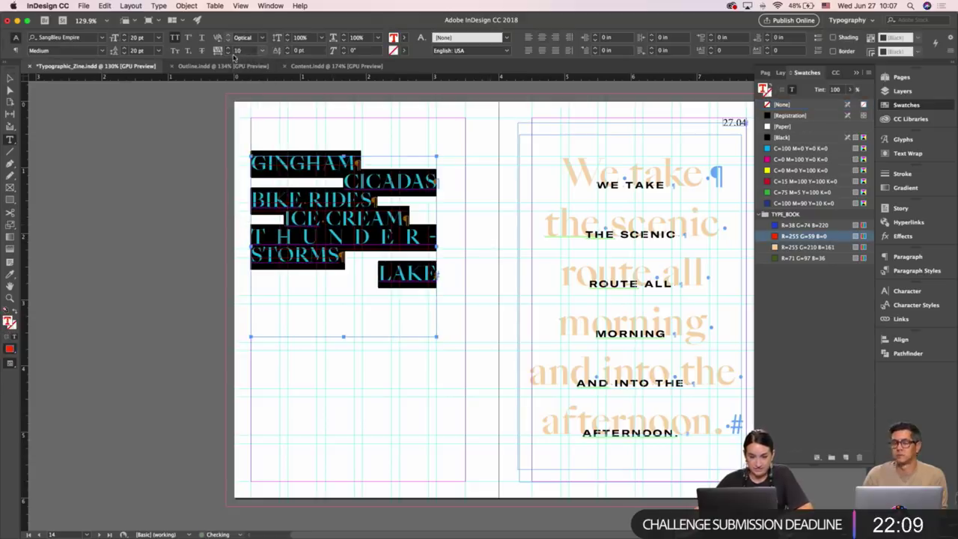
click(229, 53)
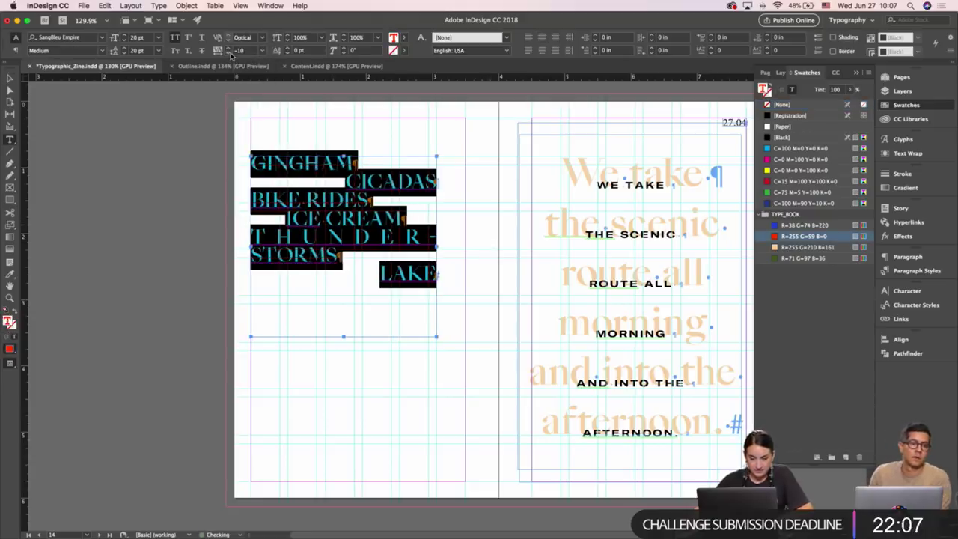
Widen the word-list frame to 2.9 in so "THUNDERSTORMS" fits on one line, and fit the frame's height to the text.
key(Escape)
drag(437, 248, 443, 247)
click(462, 245)
key(w)
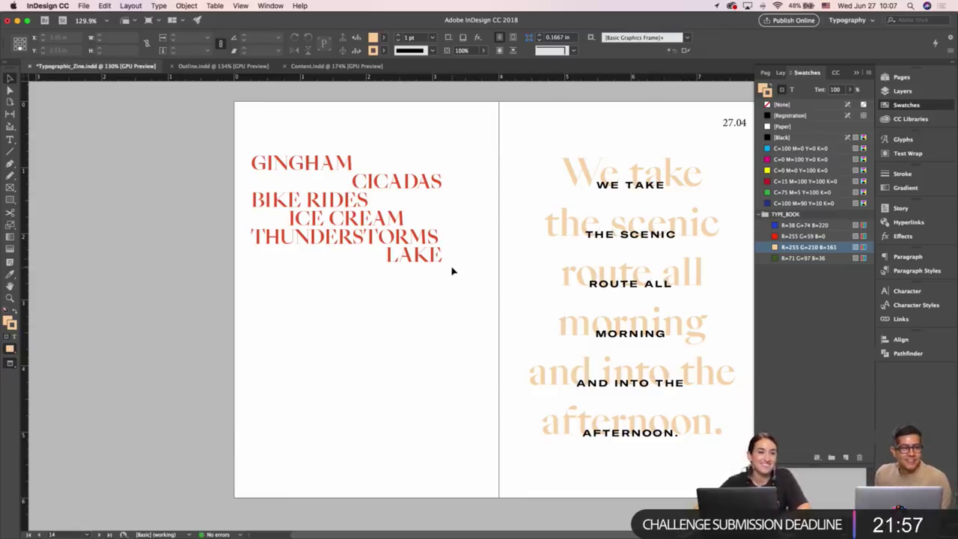
key(w)
click(368, 278)
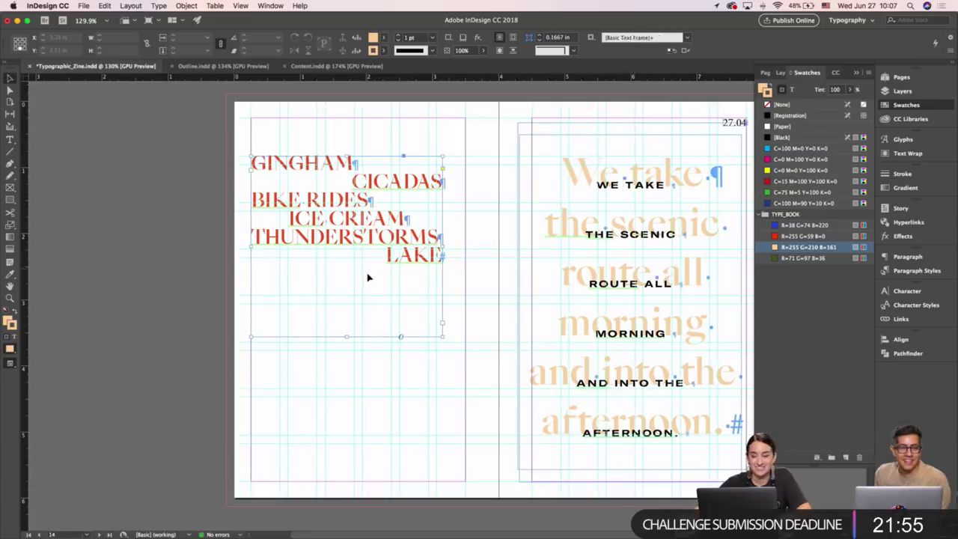
double_click(345, 337)
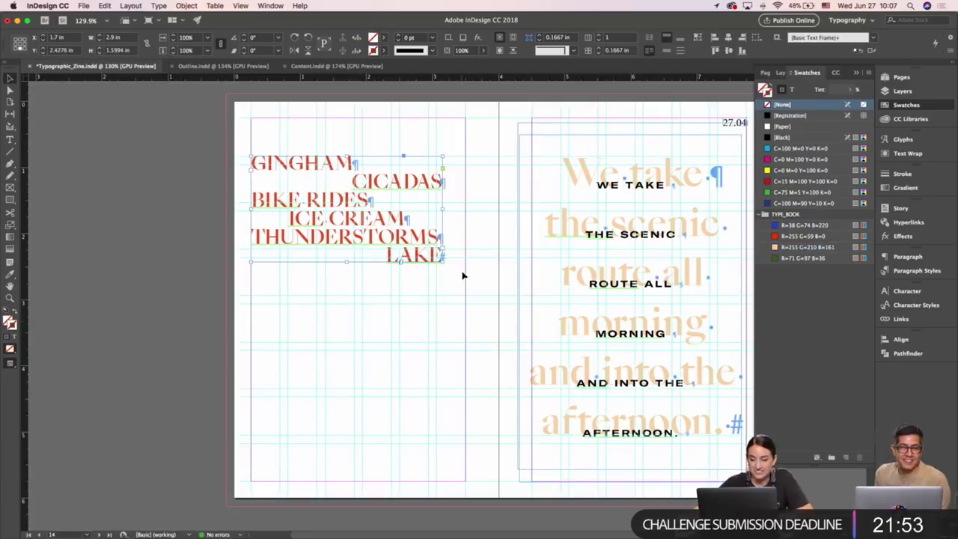
Rotate the word-list frame to −45° in the upper part of the page and preview it without guides.
drag(447, 264, 399, 291)
click(462, 229)
key(w)
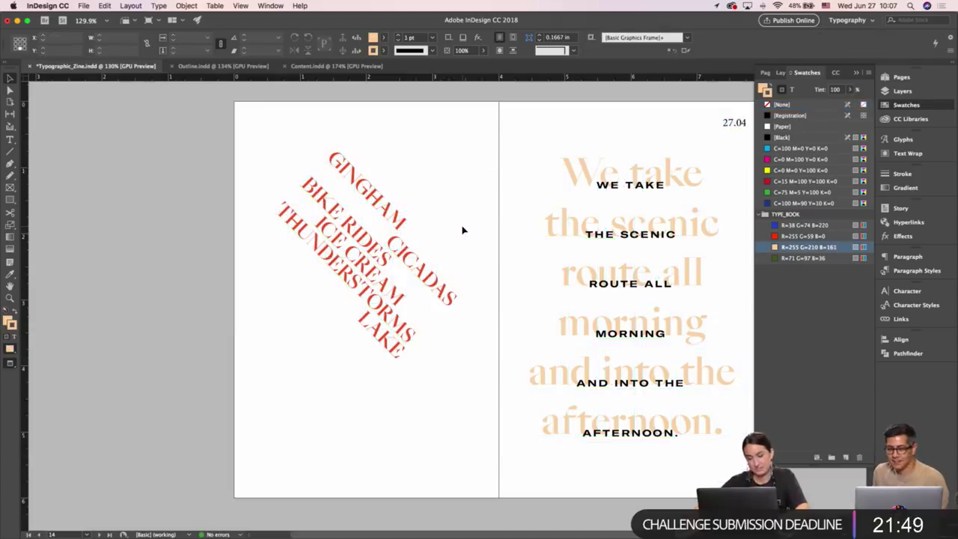
key(w)
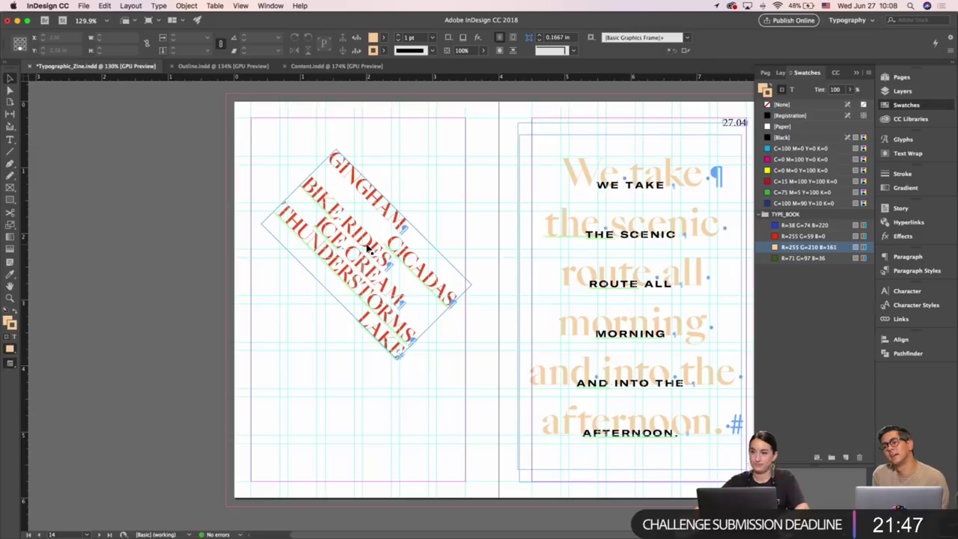
Duplicate the tilted word list straight below the original and rotate the copy to 135°.
alt+shift+drag(366, 248, 341, 348)
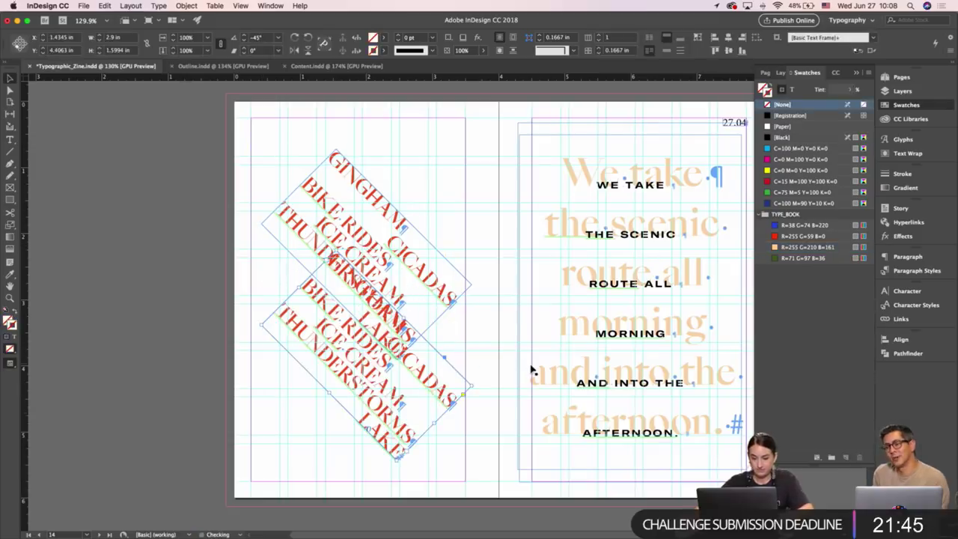
drag(474, 384, 198, 286)
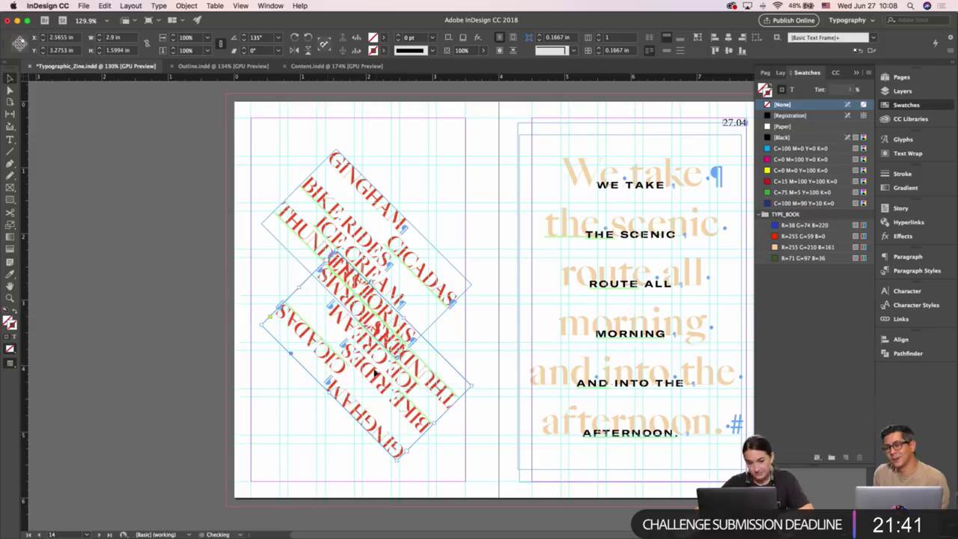
Position the upside-down copy against the original's lower edge so the two "LAKE" lines interlock, and preview the page.
mouse_move(374, 370)
mouse_down()
mouse_move(336, 391)
mouse_move(364, 397)
mouse_move(384, 384)
mouse_up()
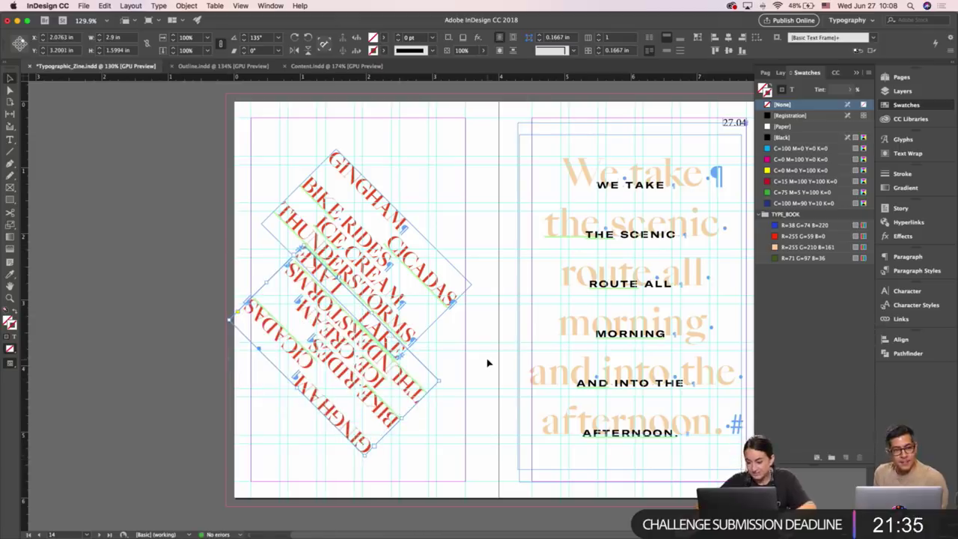
key(Down)
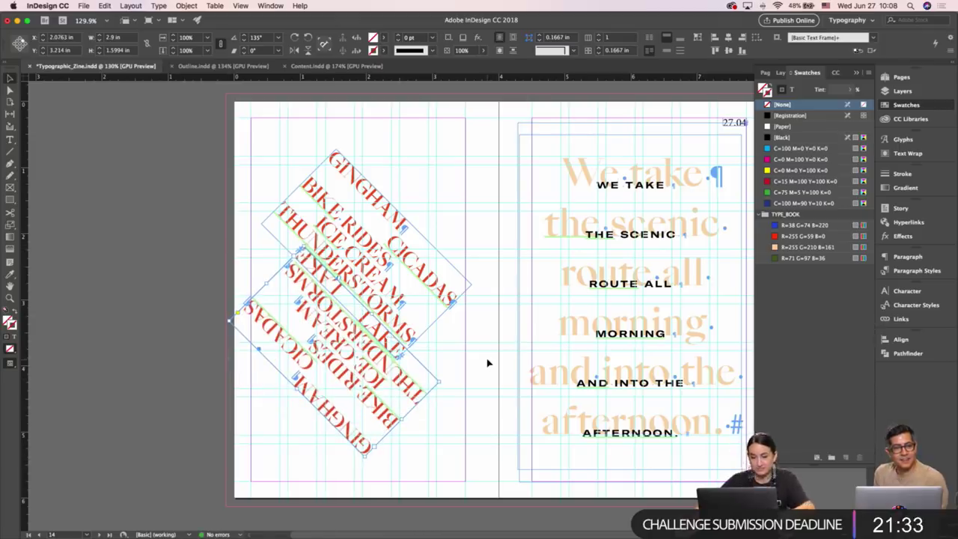
click(487, 363)
key(w)
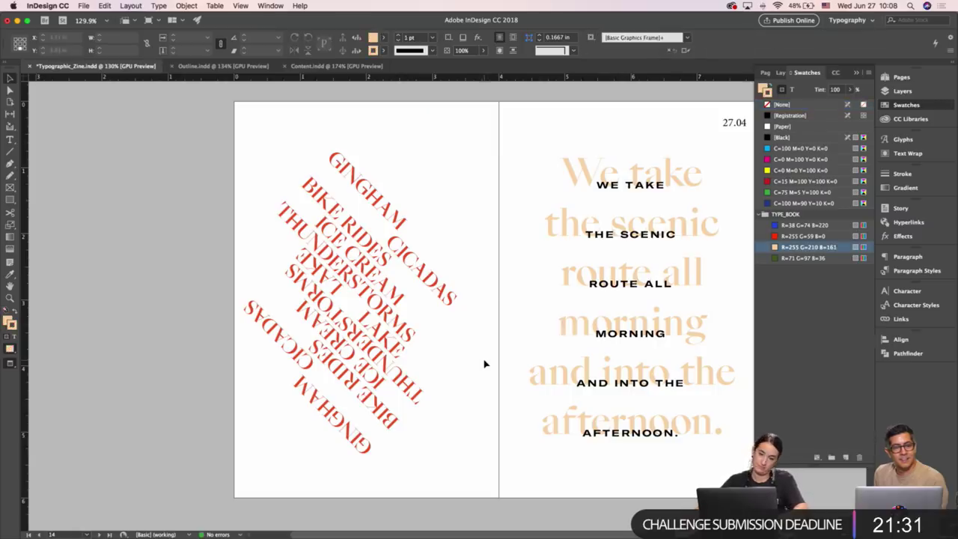
key(w)
drag(405, 387, 419, 409)
click(481, 351)
key(w)
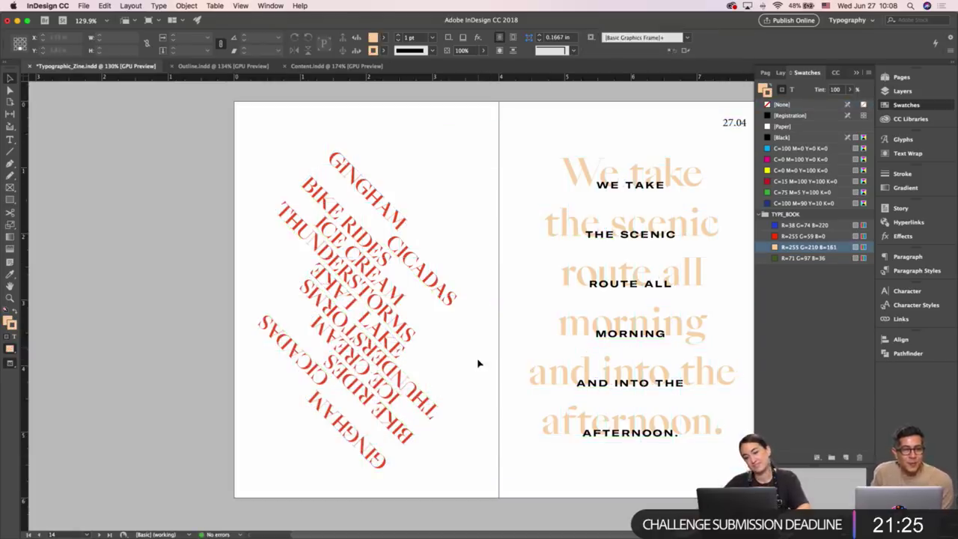
Nudge the inverted word block to X 2.3028 in, lining it up with the upper block, and check the result in preview mode.
mouse_move(478, 358)
mouse_down()
mouse_move(489, 340)
mouse_move(476, 347)
mouse_move(491, 352)
mouse_up()
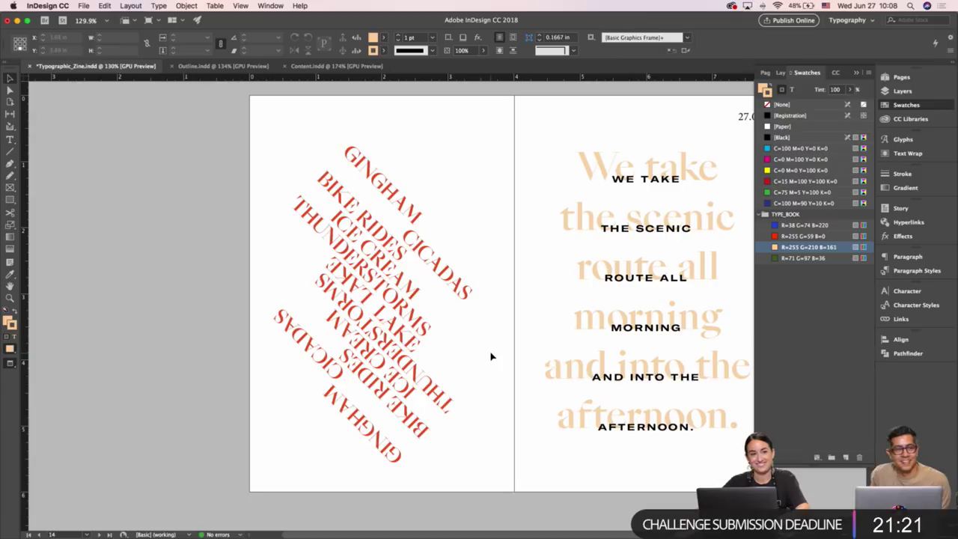
key(w)
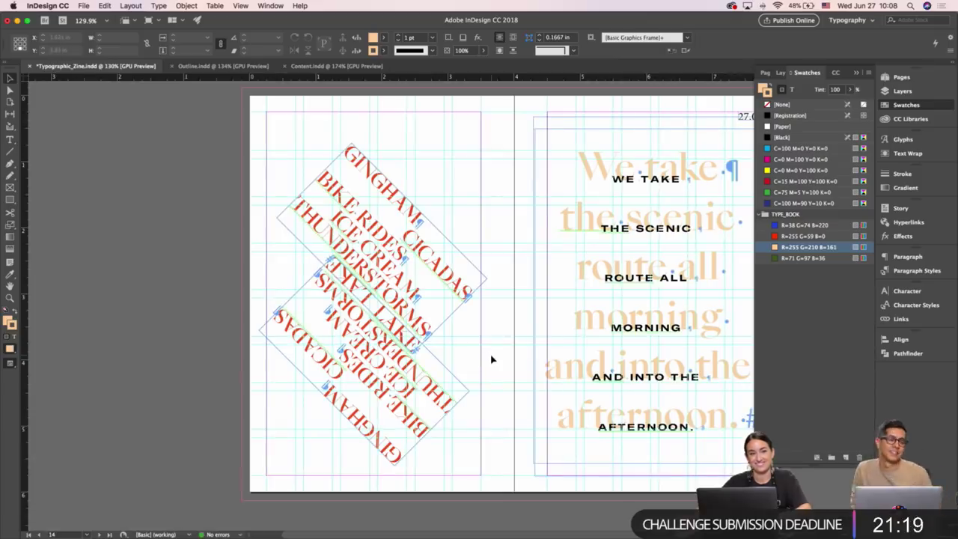
scroll(475, 325, down, 2)
scroll(423, 296, up, 8)
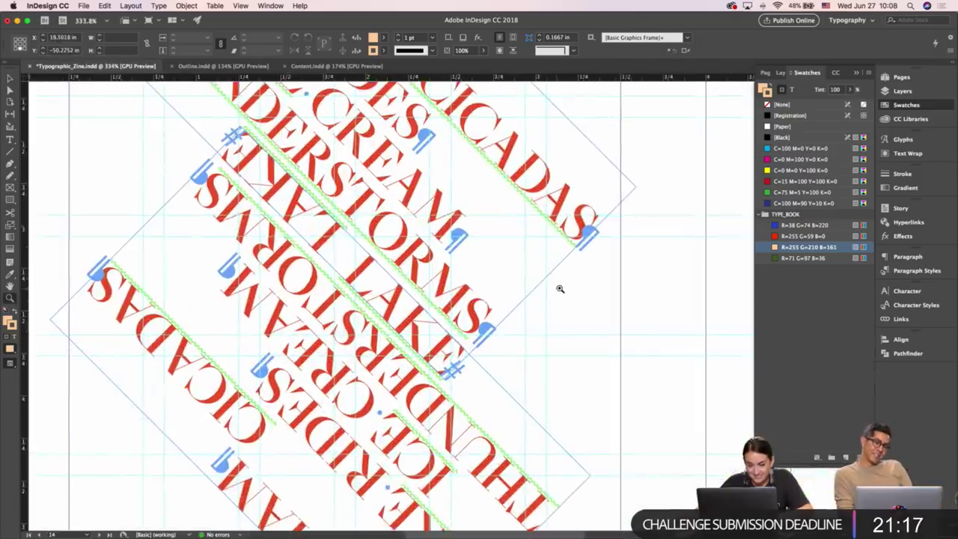
scroll(453, 295, up, 3)
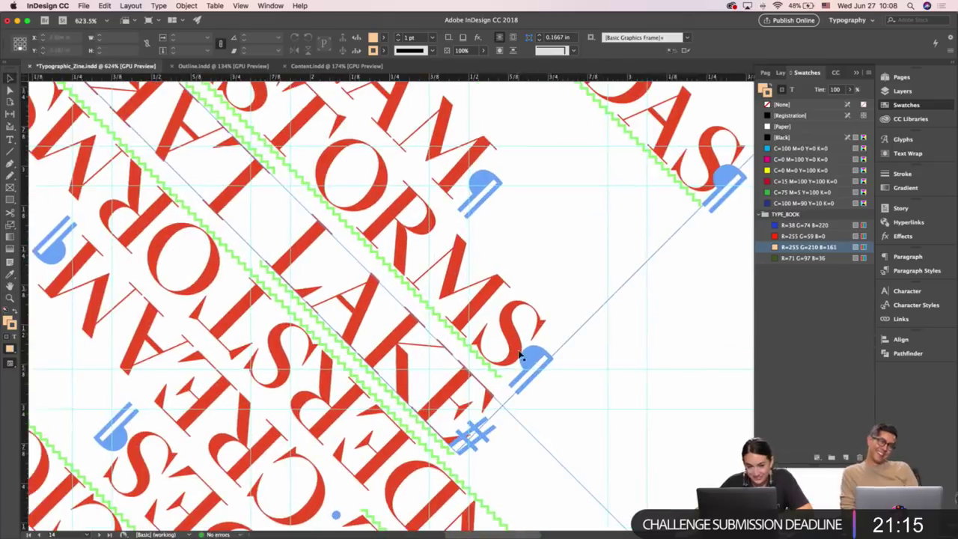
key(w)
key(w)
click(266, 428)
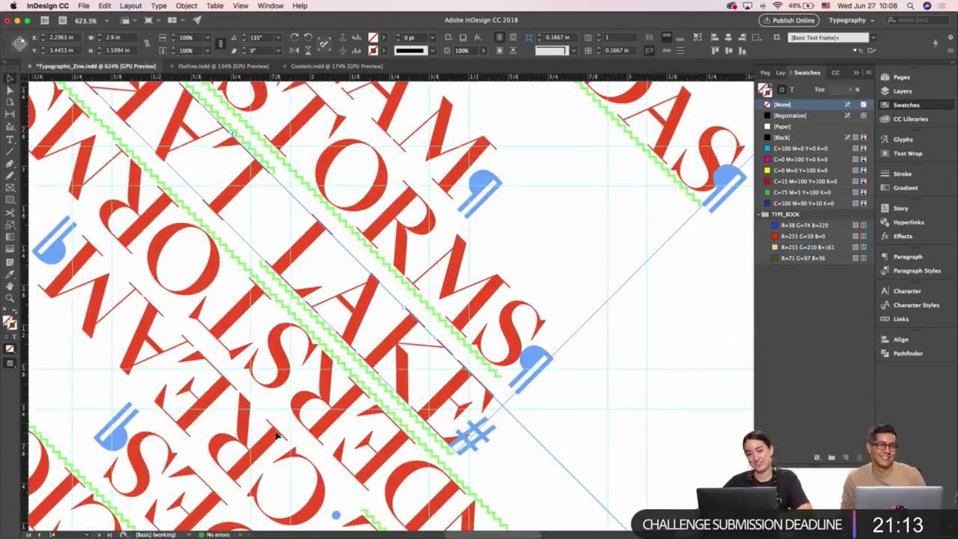
click(616, 368)
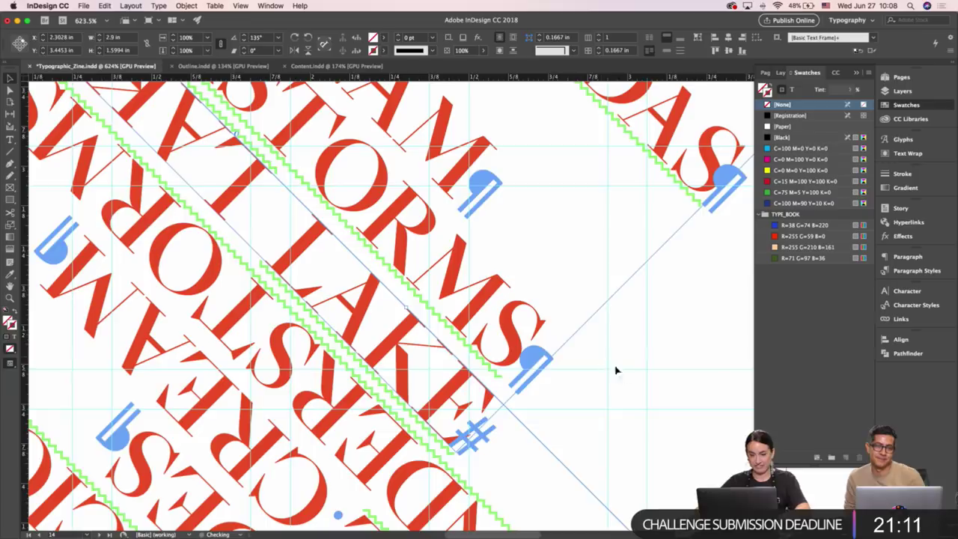
key(w)
scroll(622, 386, down, 5)
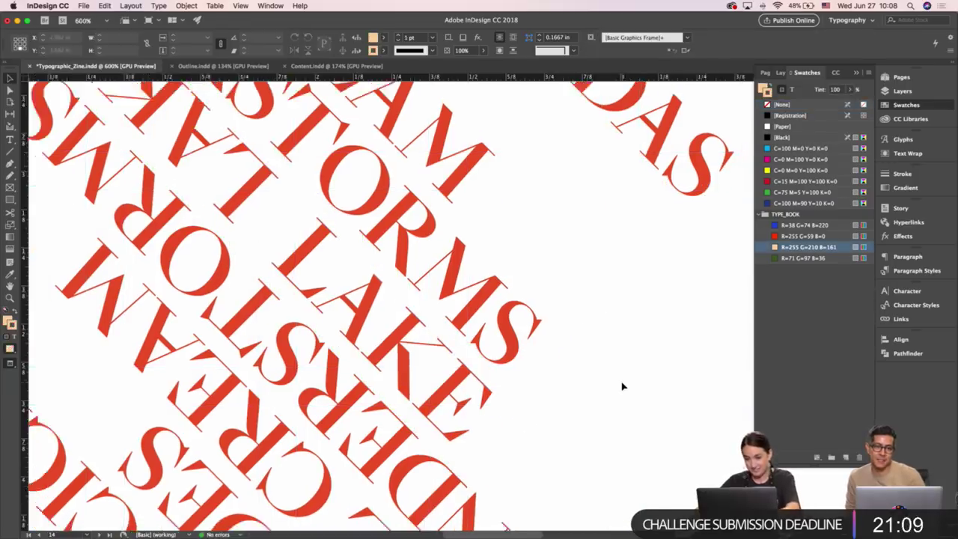
scroll(622, 386, down, 2)
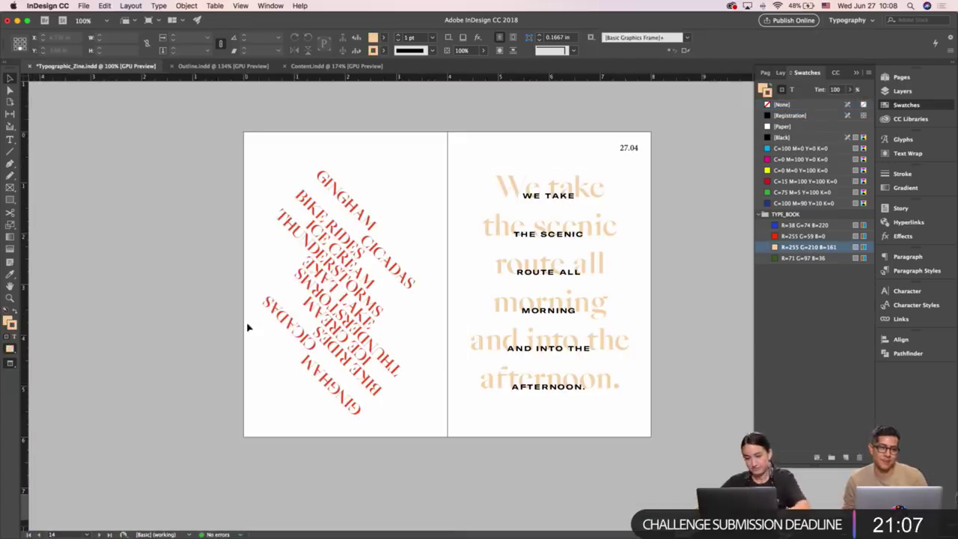
Move both diagonal word blocks together slightly up and right on the left page, centring them horizontally at X 2 in.
key(w)
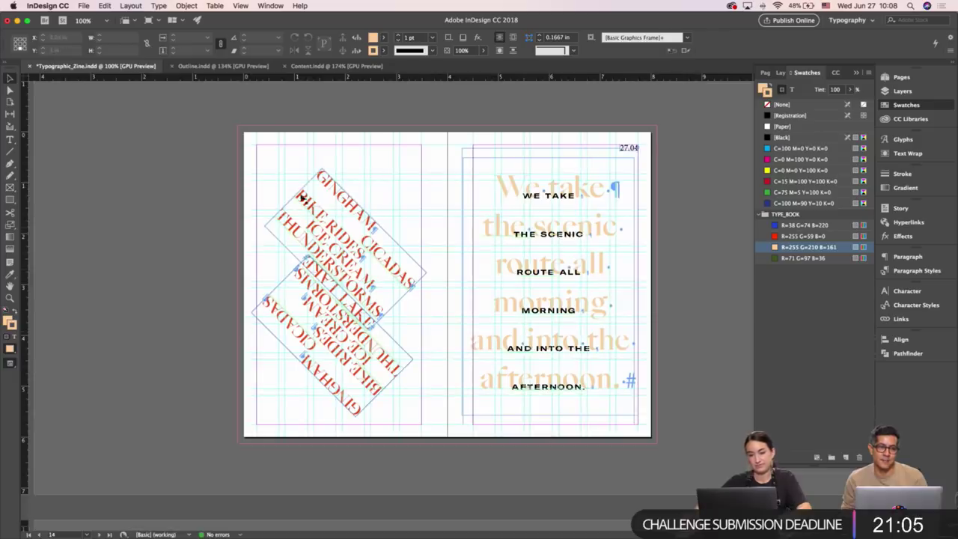
click(372, 283)
drag(373, 285, 379, 280)
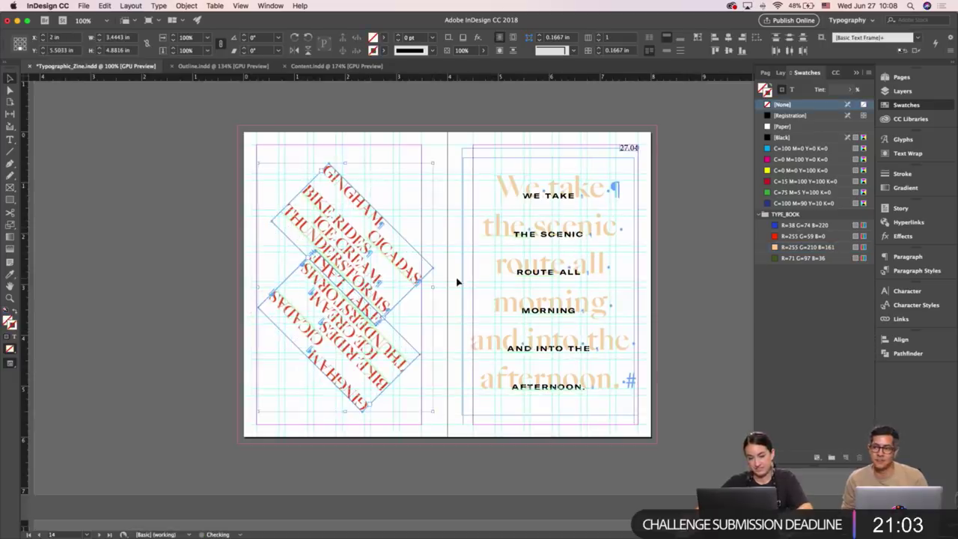
click(455, 281)
key(w)
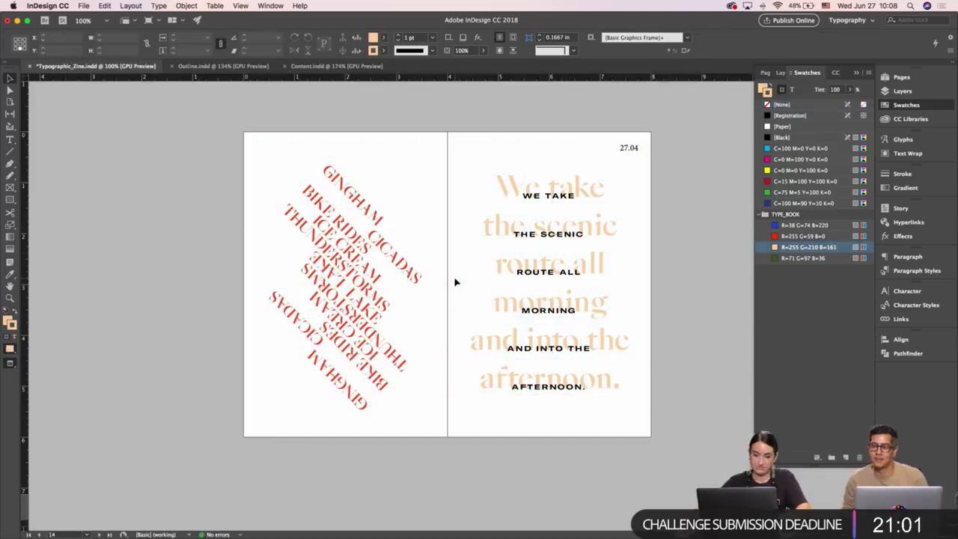
Examine the spacing between the two LAKE lines where the word blocks meet.
click(353, 343)
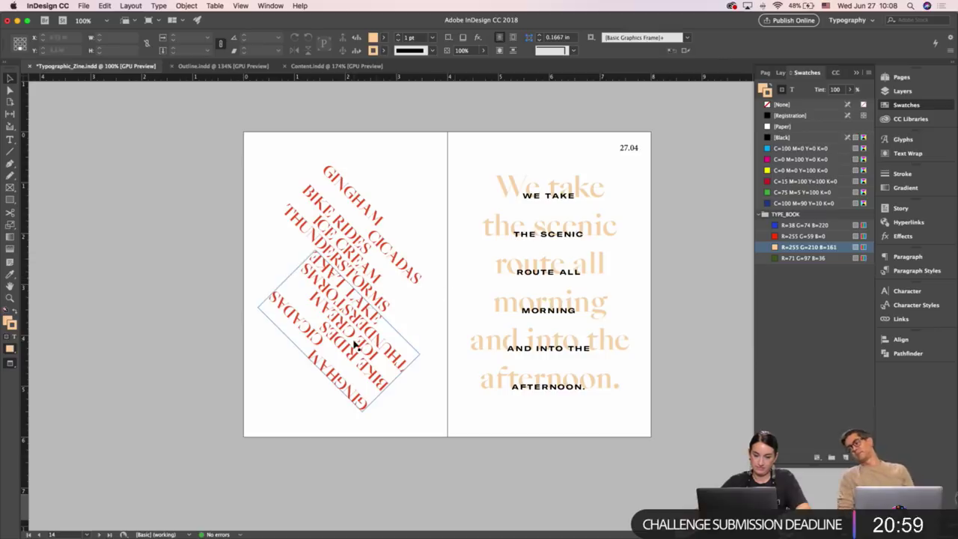
click(446, 297)
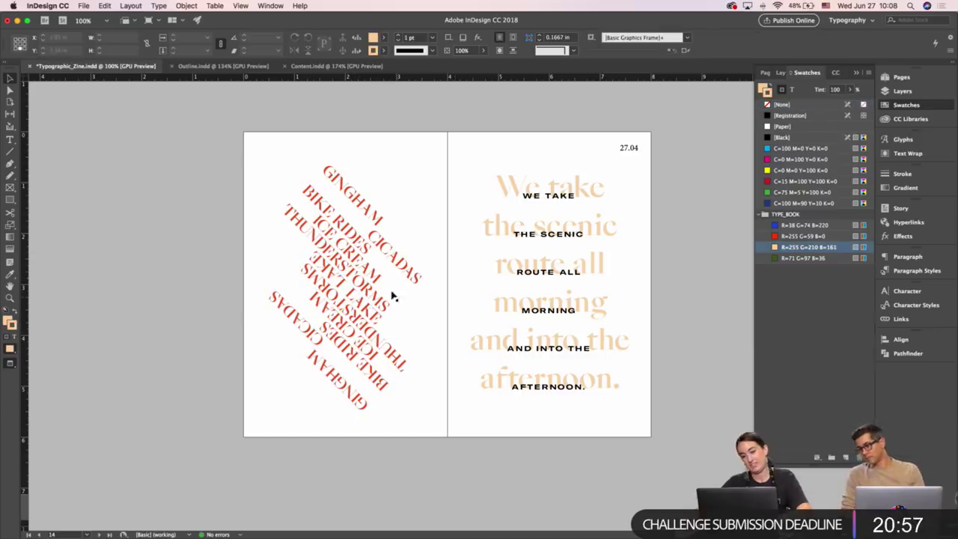
key(z)
drag(329, 290, 621, 257)
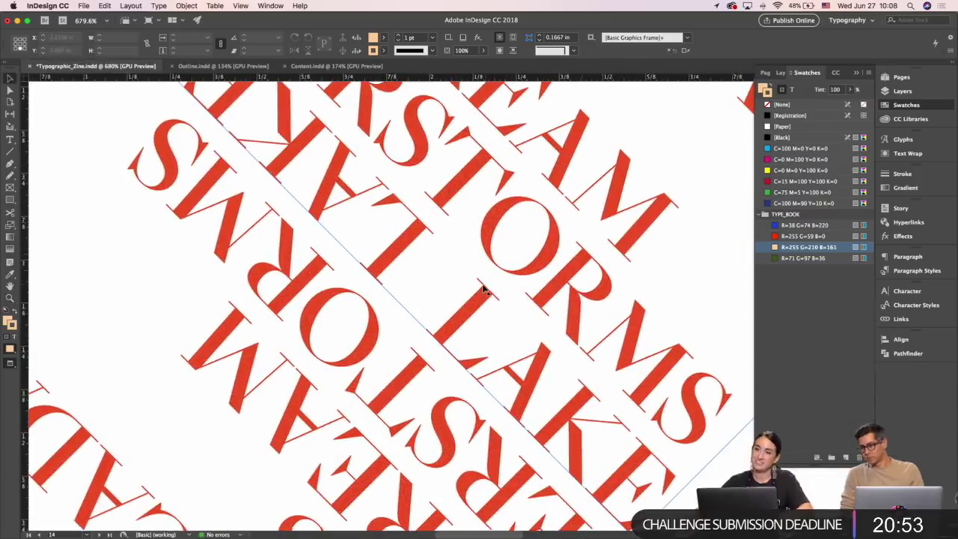
key(z)
drag(509, 291, 310, 262)
scroll(457, 293, down, 3)
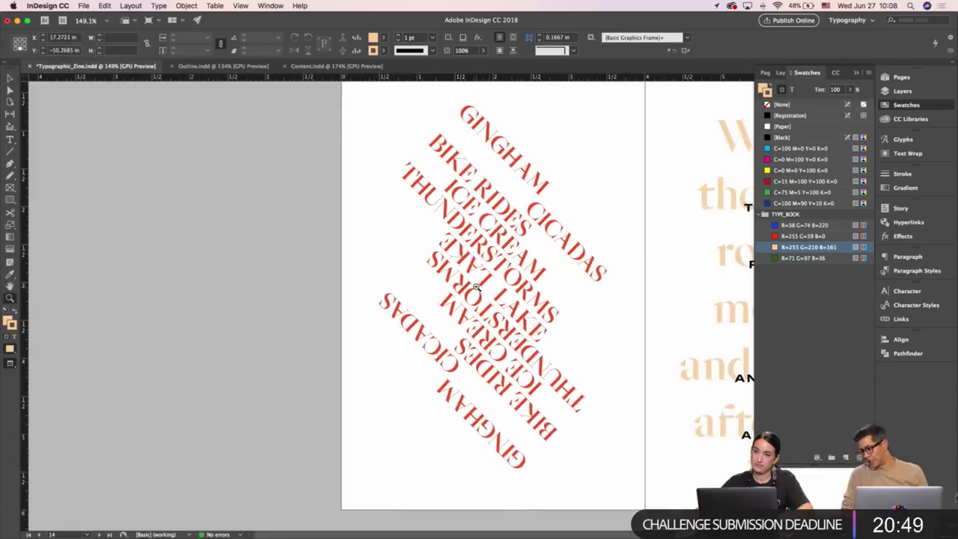
Rotate the upper word block to 0° and move it up above the inverted block, with guides and frame edges shown.
click(432, 207)
scroll(471, 271, up, 2)
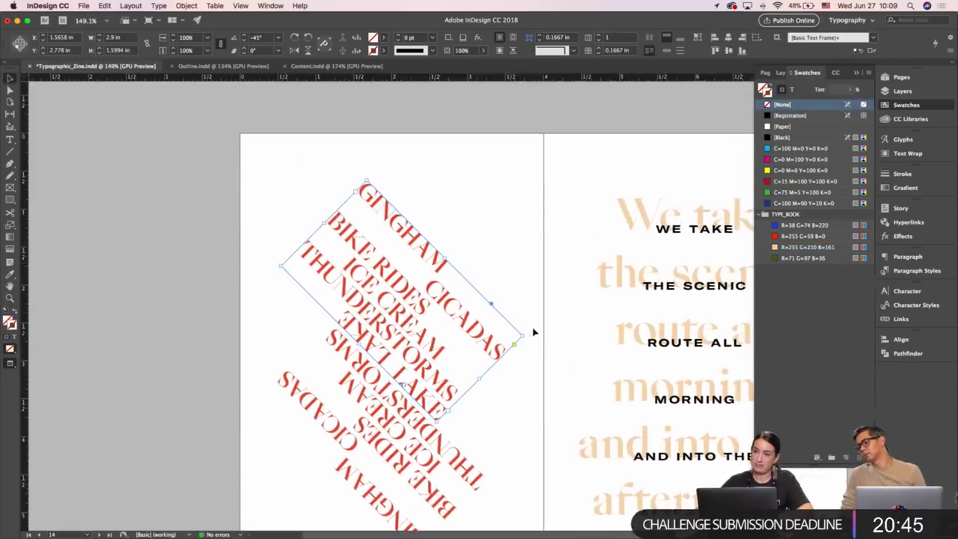
drag(526, 337, 529, 237)
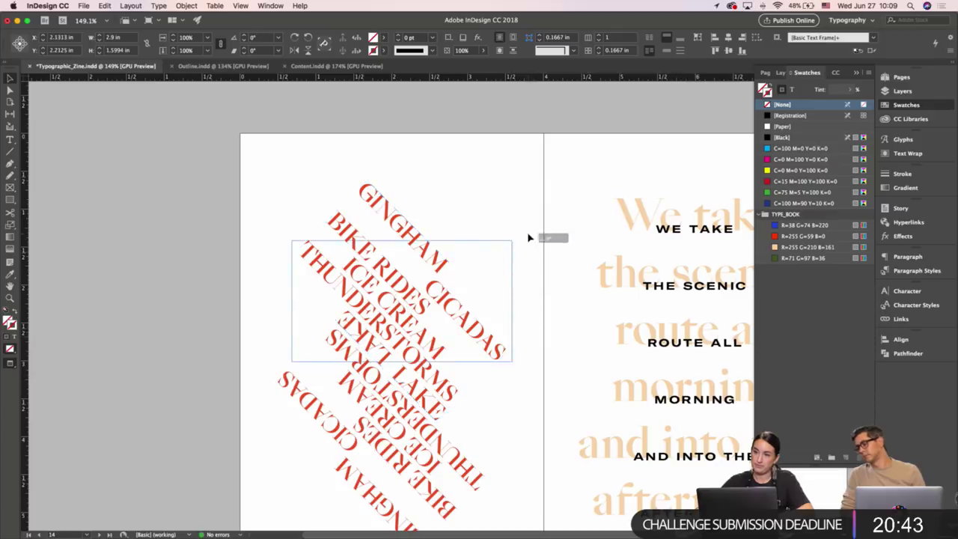
drag(461, 284, 454, 233)
key(w)
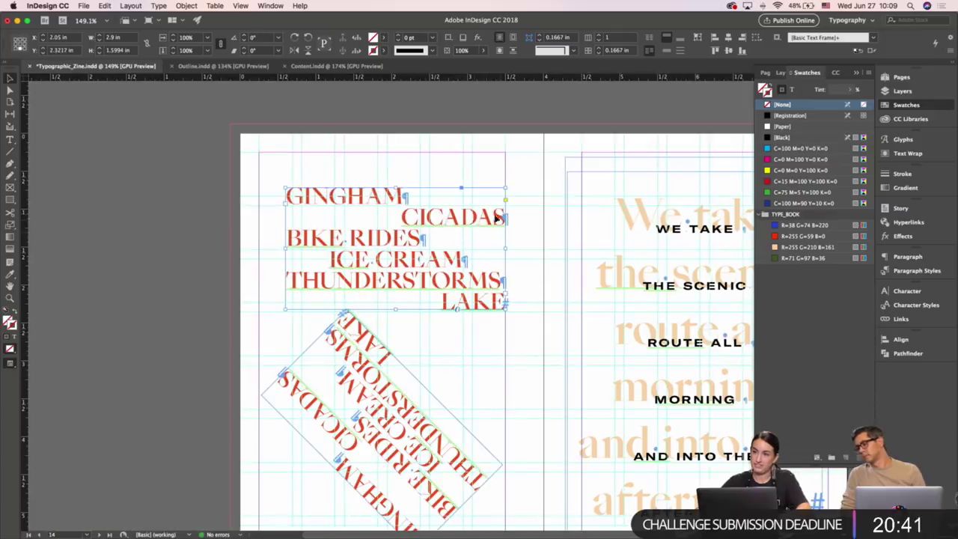
Examine the type settings of the BIKE RIDES line in the upper word block.
double_click(387, 236)
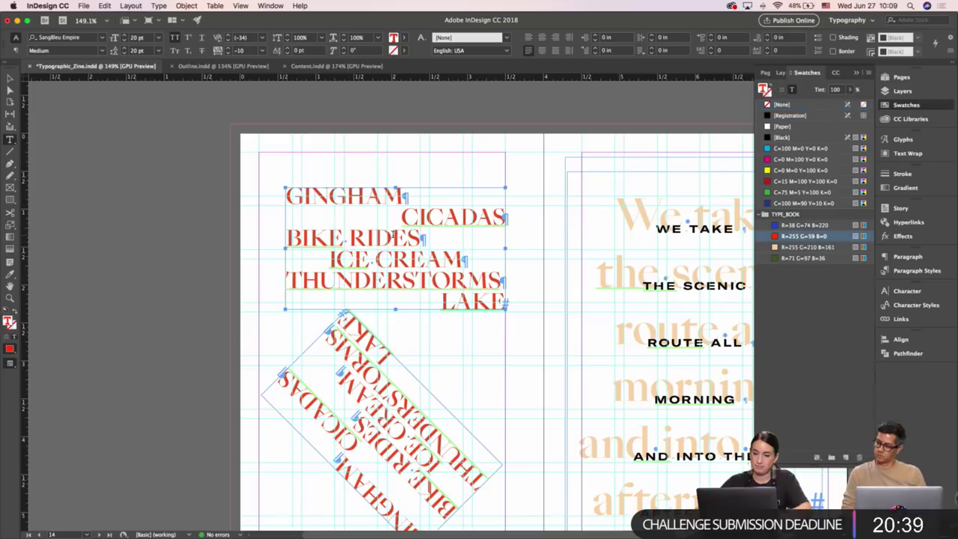
triple_click(369, 237)
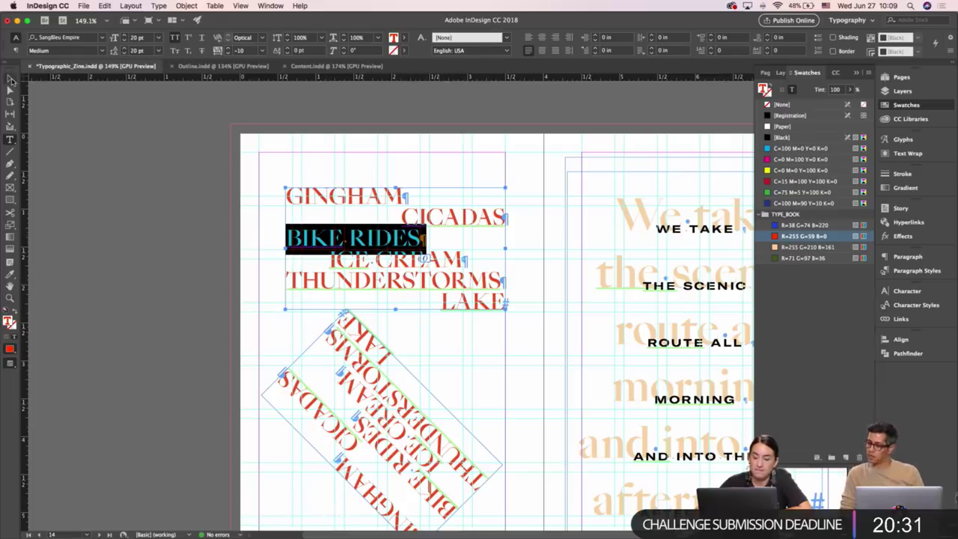
click(9, 80)
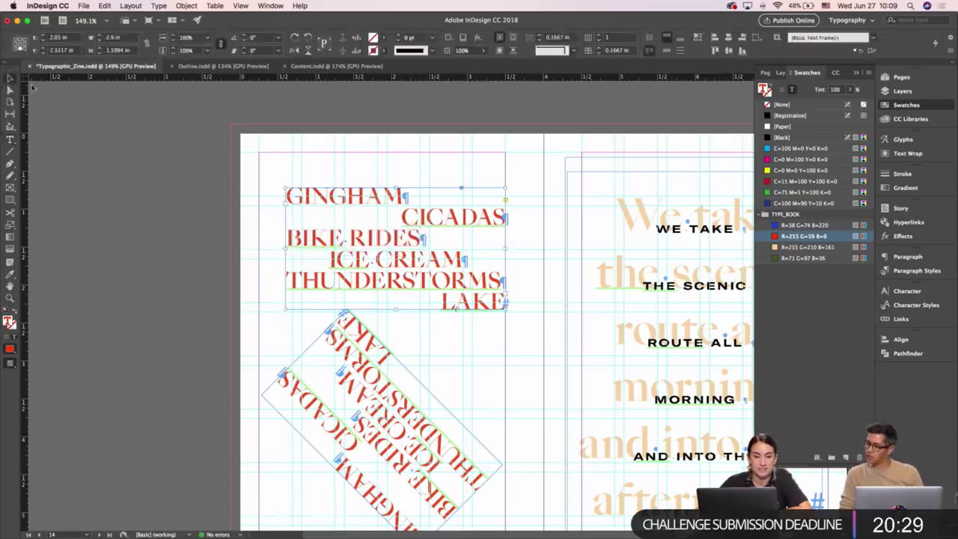
Rotate the upper word block back to -45° and preview the spread.
drag(508, 311, 531, 338)
click(540, 360)
key(w)
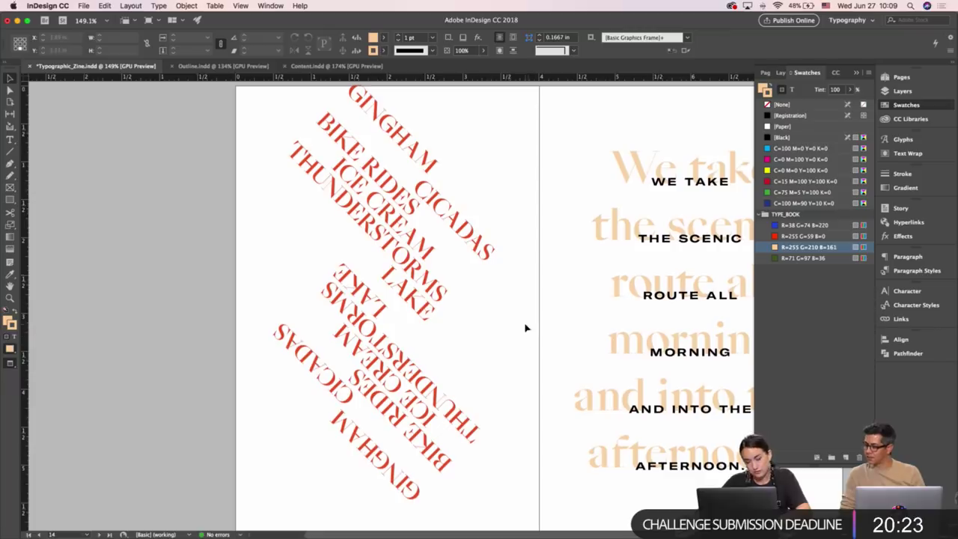
Move the upper word block down against the inverted block, to about X 1.6 in, Y 2.8 in.
key(w)
drag(438, 278, 512, 367)
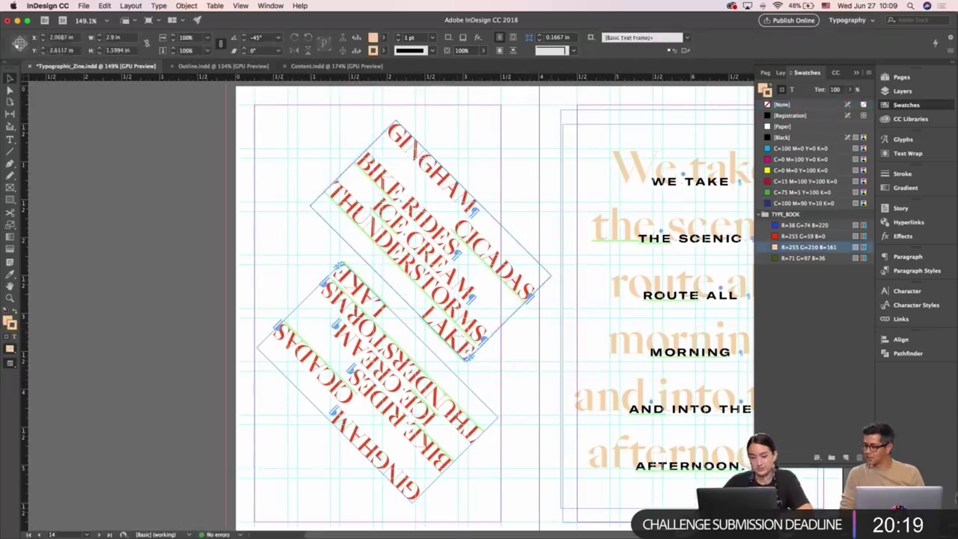
drag(459, 327, 427, 343)
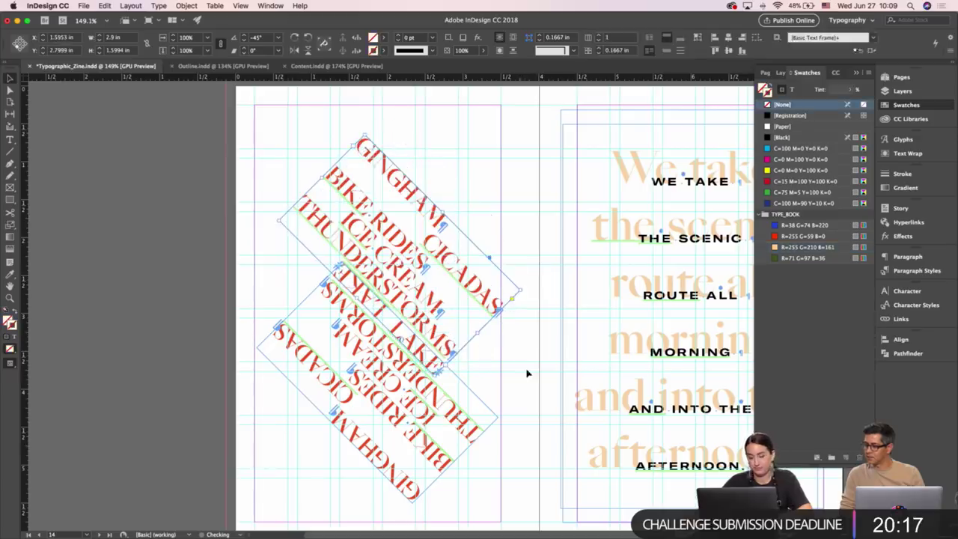
click(527, 373)
scroll(489, 353, right, 2)
key(w)
Shift the upper word block up along the inverted block's diagonal edge, to about X 1.54 in, Y 2.44 in.
click(419, 298)
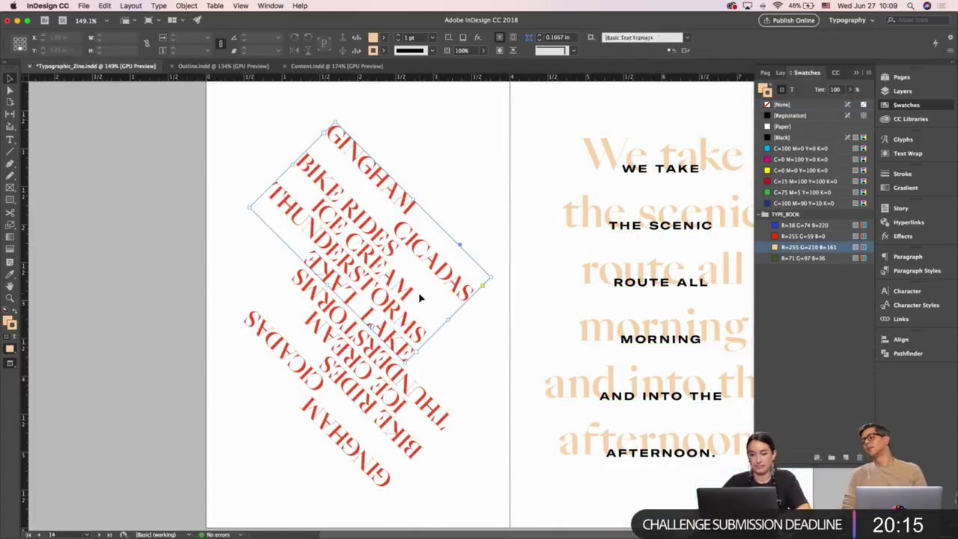
drag(394, 292, 412, 278)
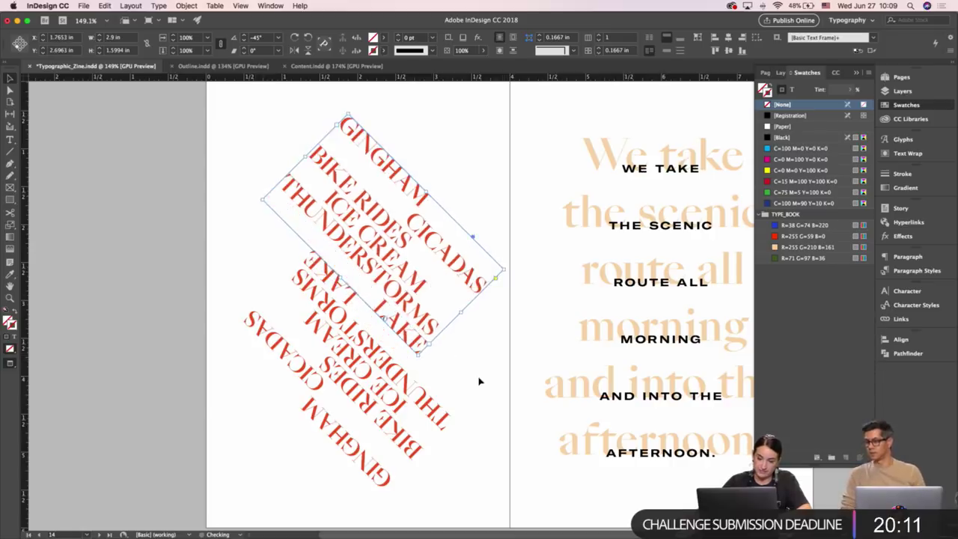
click(490, 380)
drag(495, 377, 532, 379)
drag(473, 335, 436, 297)
drag(435, 296, 435, 296)
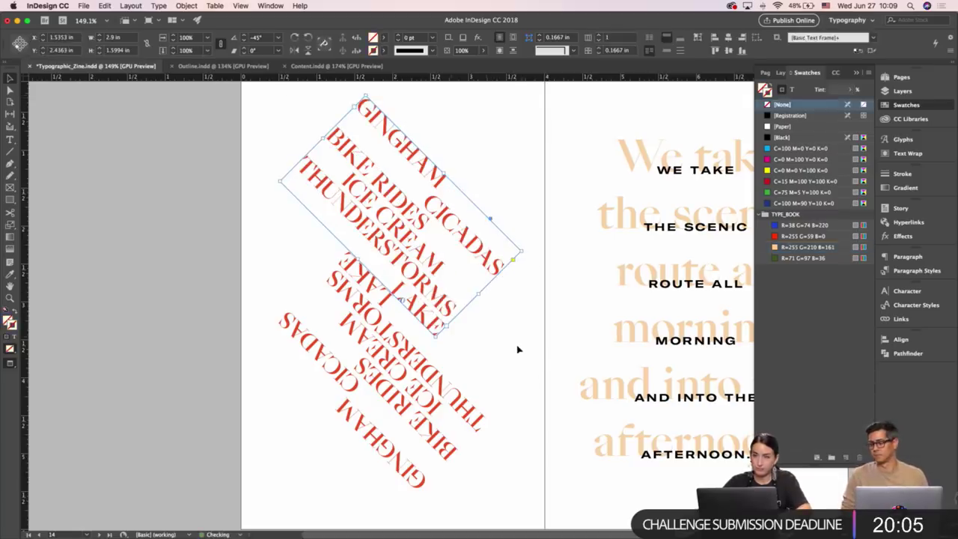
click(527, 352)
drag(520, 362, 487, 364)
Move the upper word block slightly up and right to open a gap between the two LAKE lines.
key(z)
drag(334, 301, 391, 280)
scroll(391, 281, up, 8)
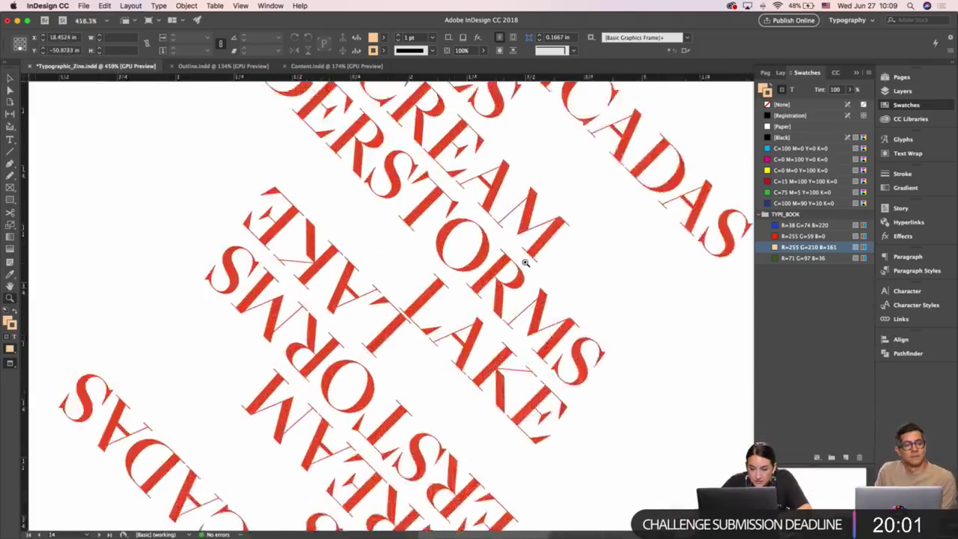
drag(430, 310, 456, 283)
click(381, 403)
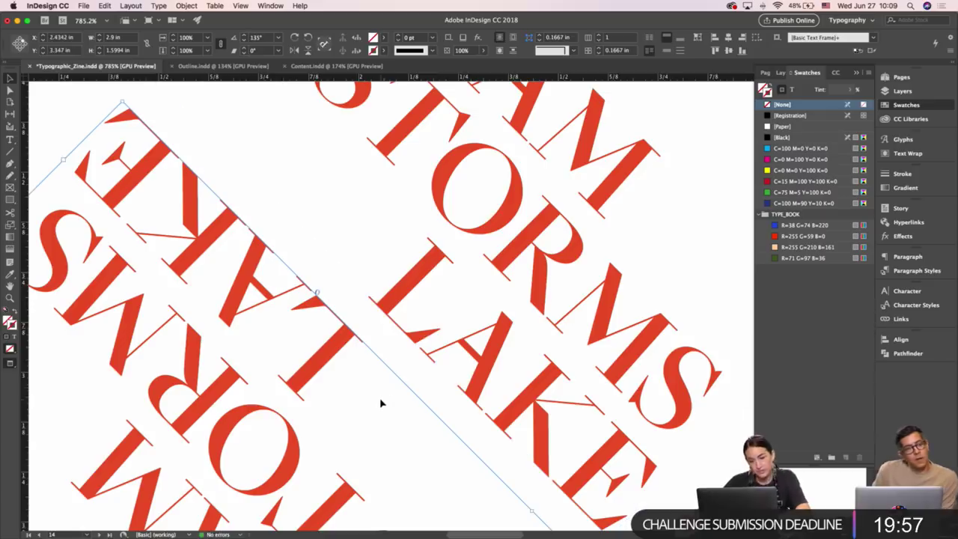
scroll(386, 404, down, 8)
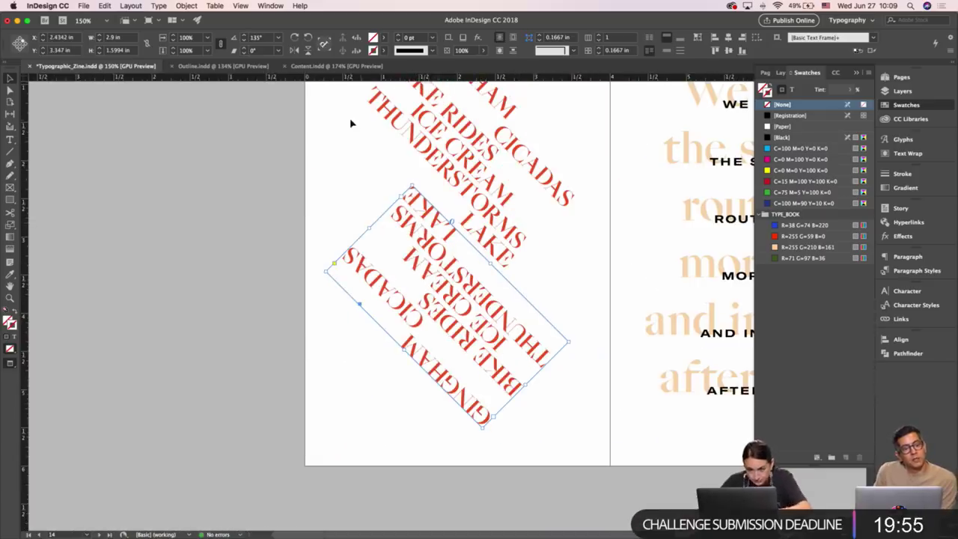
Select both word blocks and rotate them together by 45° so their lines run horizontally.
drag(350, 117, 480, 245)
scroll(494, 449, right, 3)
scroll(494, 450, up, 1)
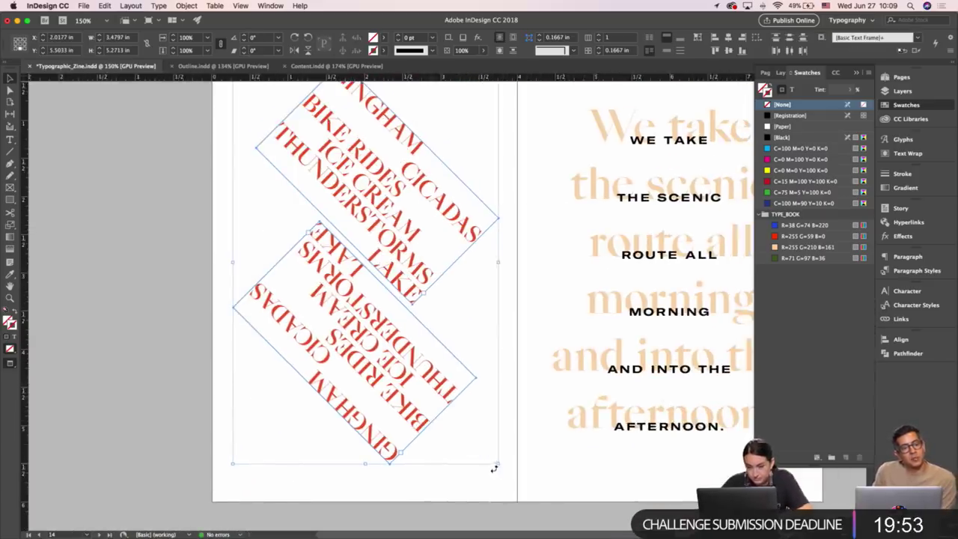
drag(500, 466, 564, 355)
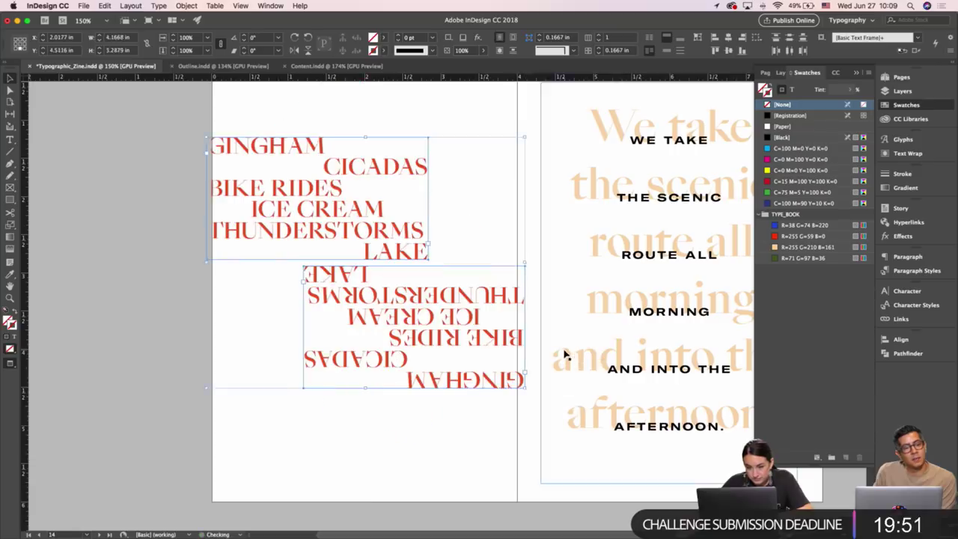
click(429, 412)
Draw a spacer rectangle about 0.178 in wide and 0.062 in high between the upright THUNDERSTORMS and LAKE lines.
scroll(395, 299, up, 10)
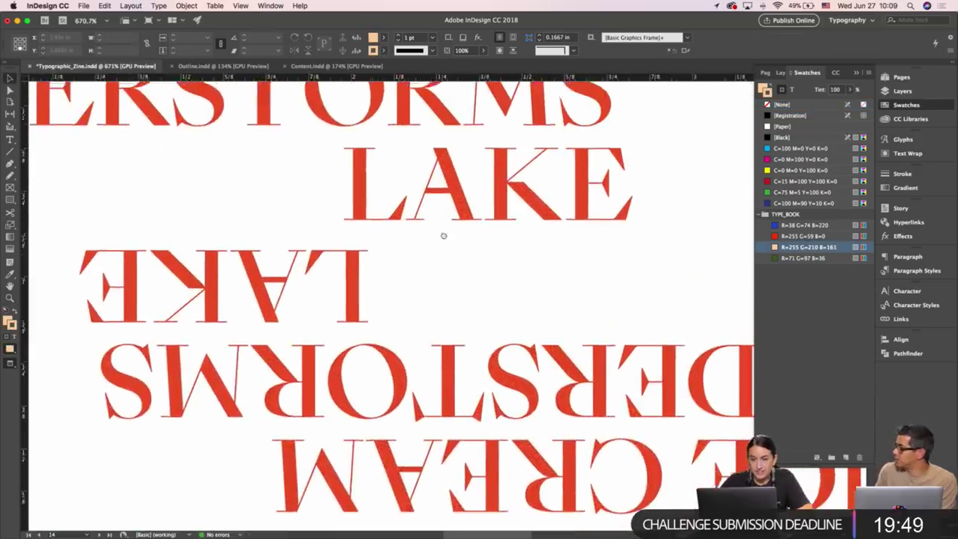
scroll(356, 335, up, 1)
key(m)
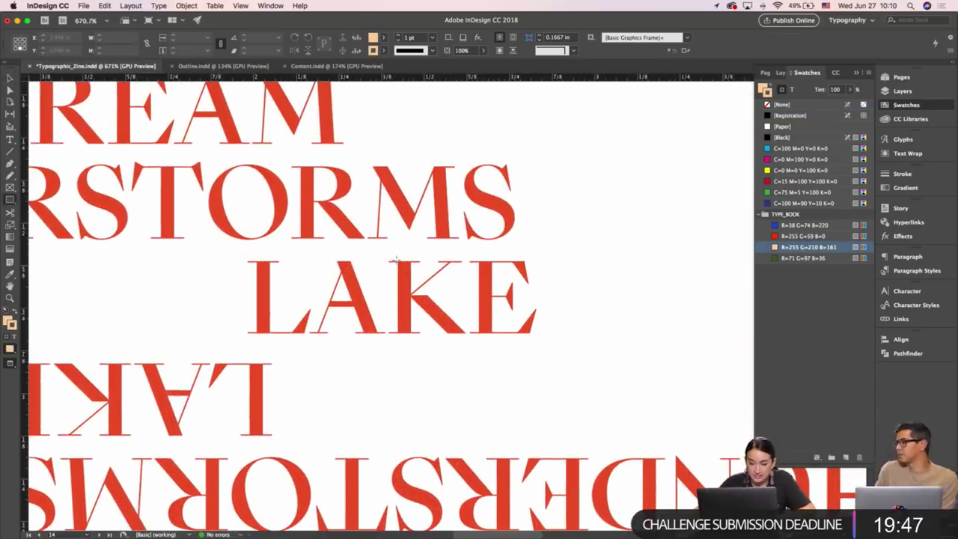
drag(396, 259, 457, 240)
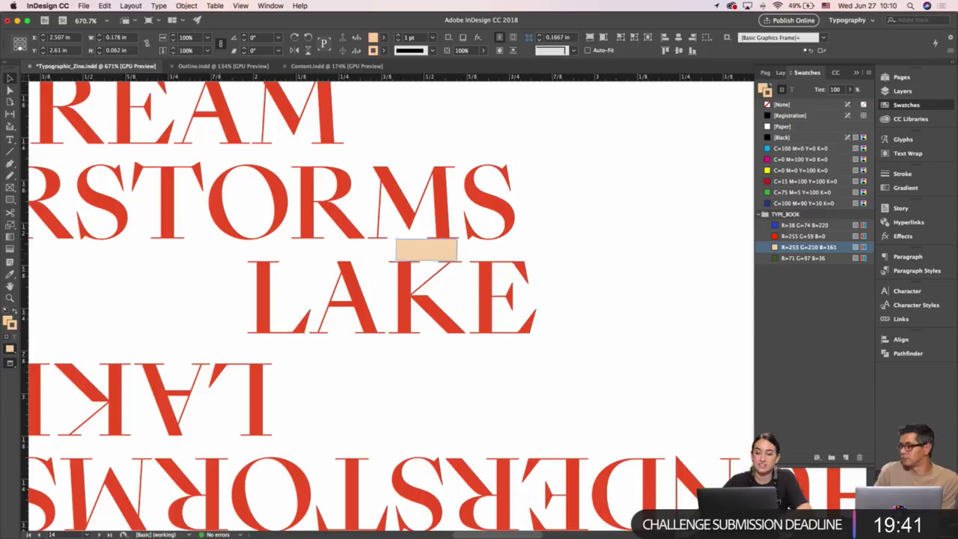
Place the spacer rectangle between the two LAKE lines, resting on the inverted LAKE at about X 2.00 in, Y 2.91 in.
drag(431, 255, 257, 360)
scroll(267, 374, left, 2)
key(z)
drag(349, 316, 580, 235)
key(v)
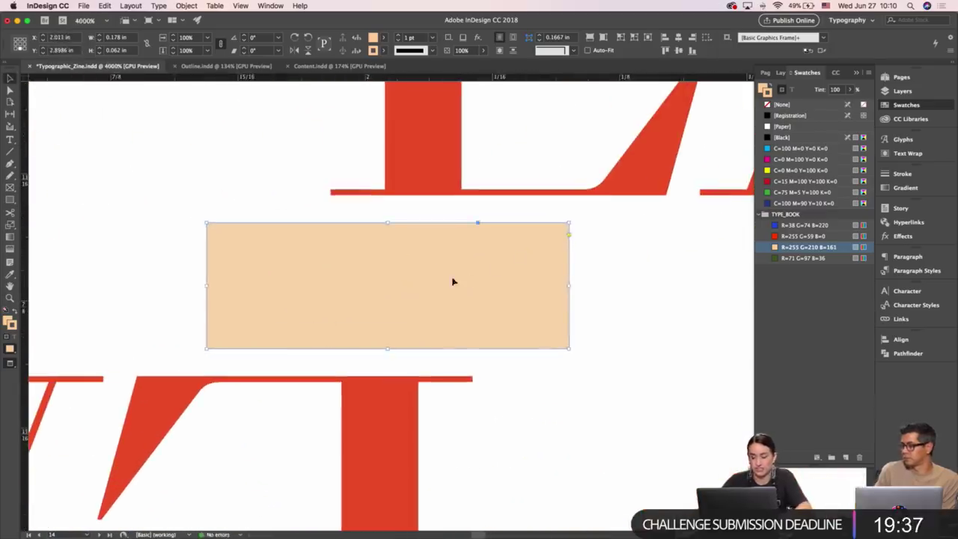
drag(414, 287, 396, 315)
Lower the upper word block until its LAKE line meets the spacer rectangle, and delete the spacer.
drag(406, 173, 413, 227)
click(467, 301)
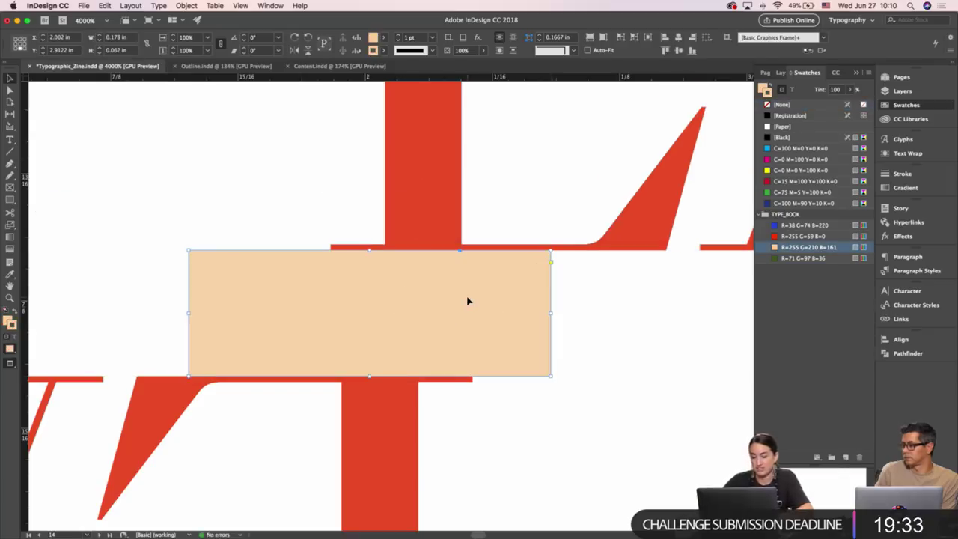
scroll(467, 301, down, 15)
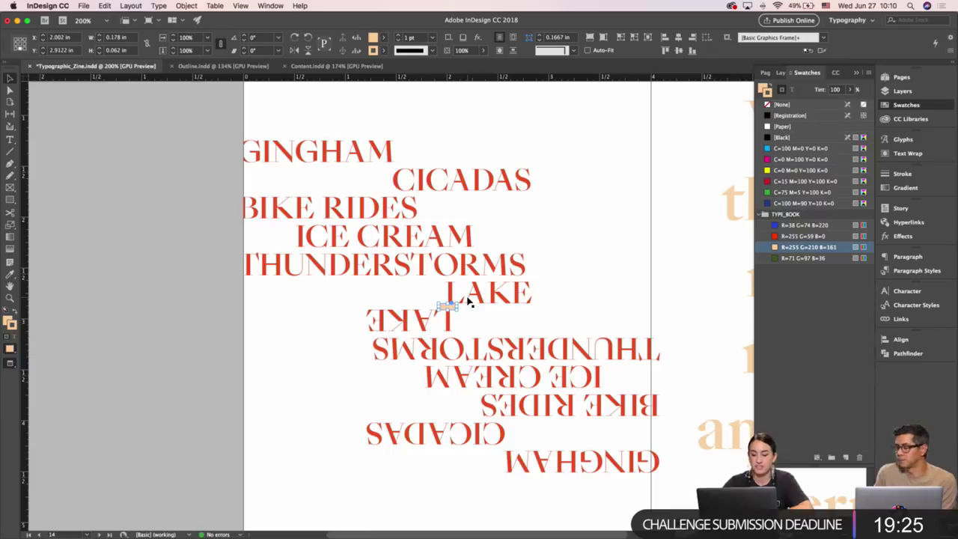
key(w)
key(Delete)
Rotate both word blocks together back to the 45° diagonal and move them down slightly, to about X 2.02 in, Y 5.63 in.
drag(562, 266, 449, 361)
scroll(509, 267, right, 3)
key(super+minus)
key(super+minus)
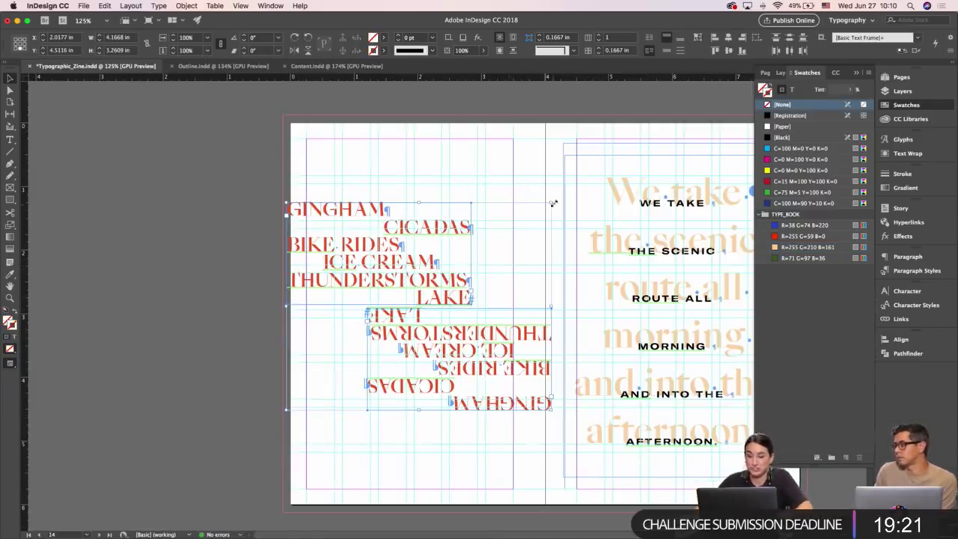
drag(553, 203, 595, 290)
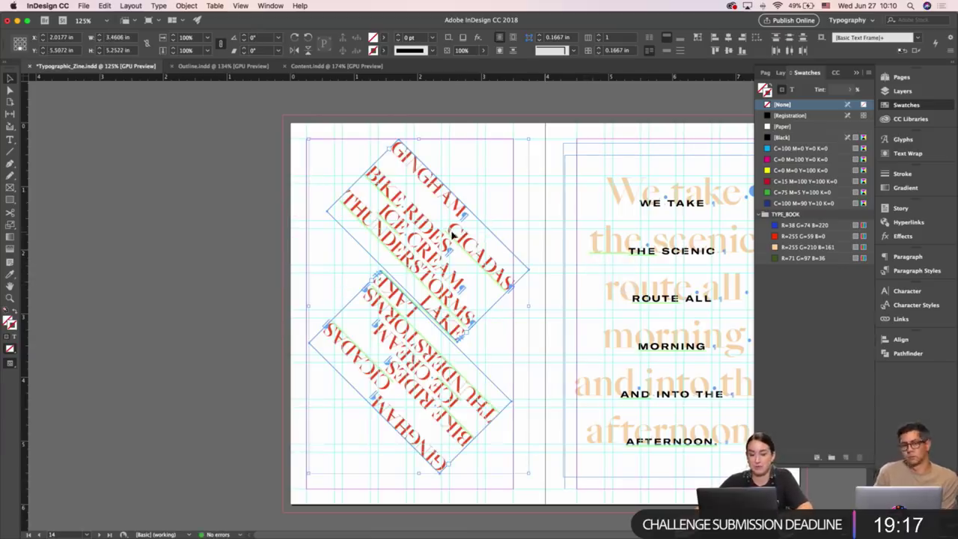
drag(451, 235, 452, 243)
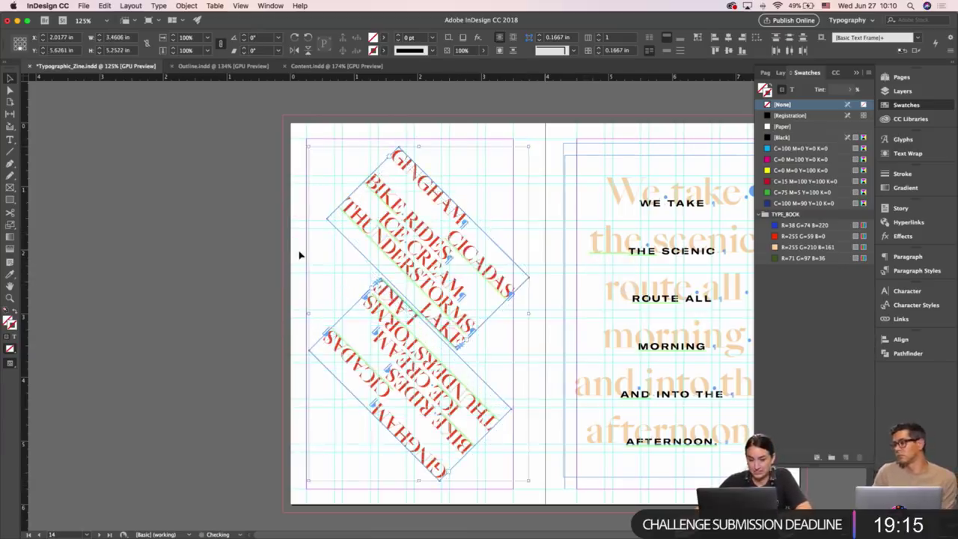
Examine the spacing of the diagonal word blocks without guides and frames, and save the document.
click(299, 256)
key(w)
scroll(300, 254, right, 5)
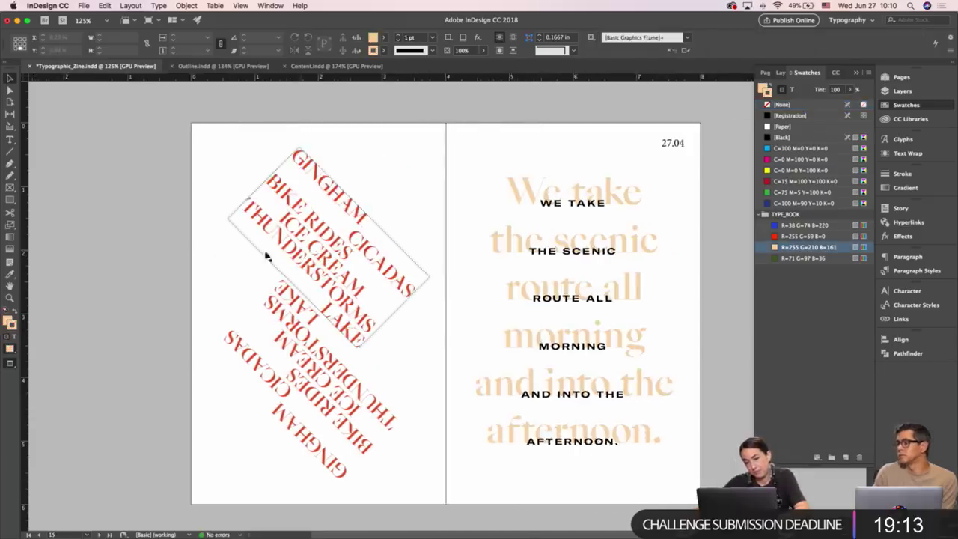
scroll(188, 251, left, 3)
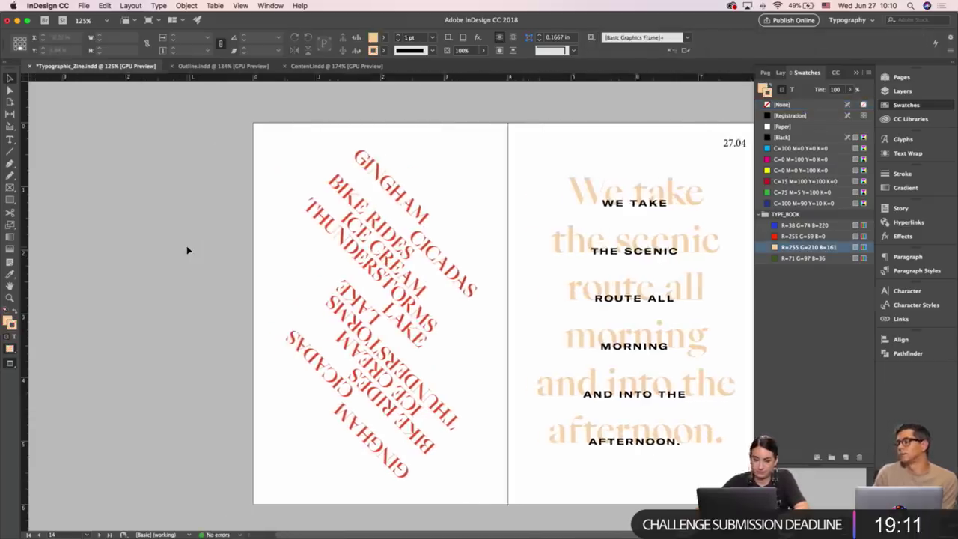
key(w)
scroll(504, 209, up, 5)
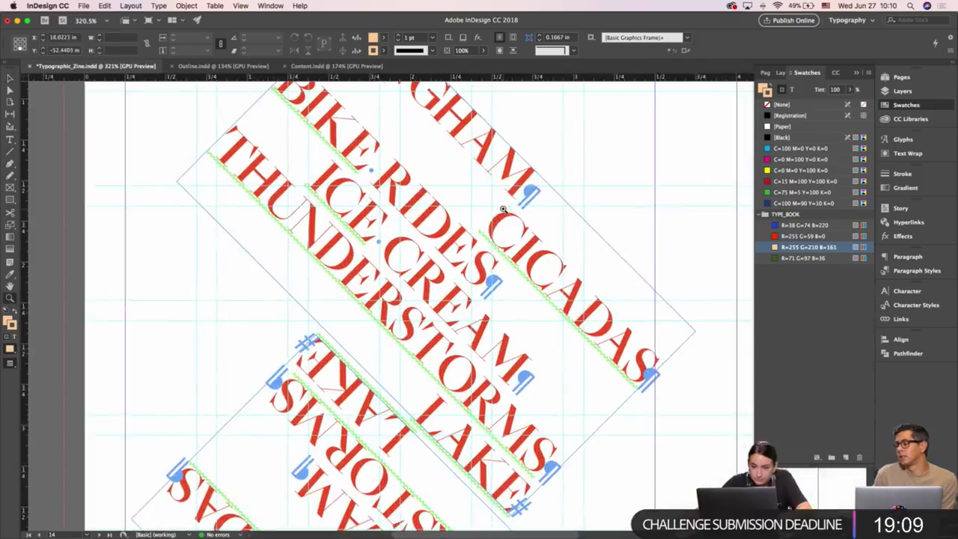
key(w)
scroll(532, 202, up, 3)
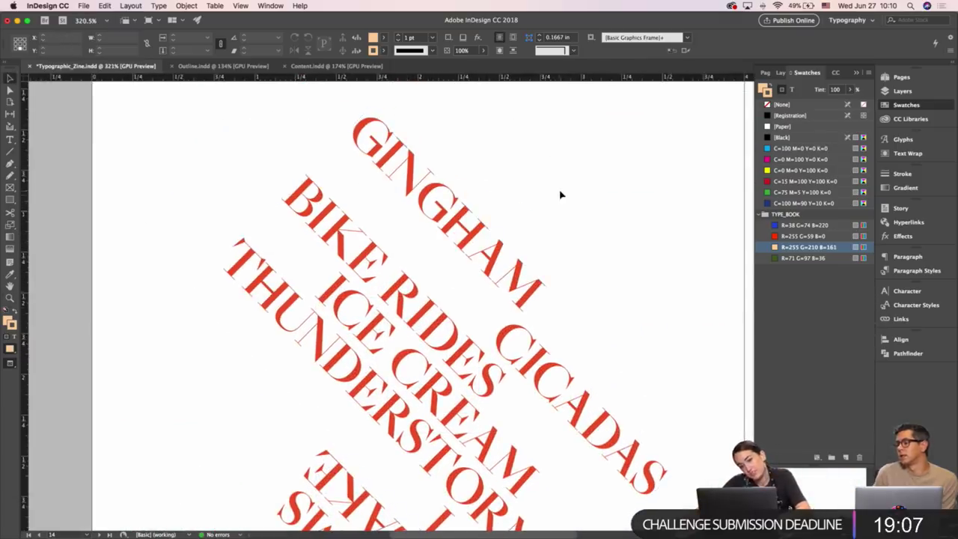
scroll(557, 199, right, 2)
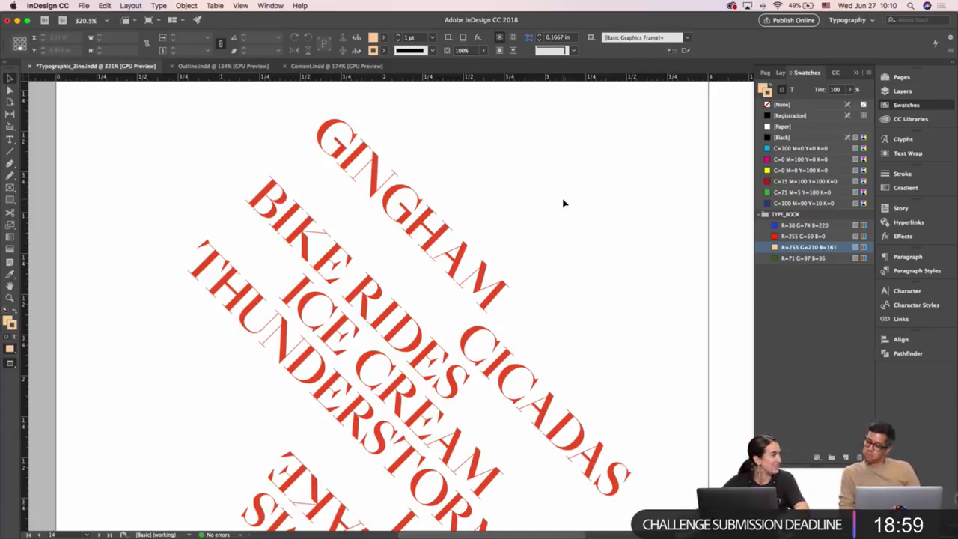
drag(556, 214, 557, 193)
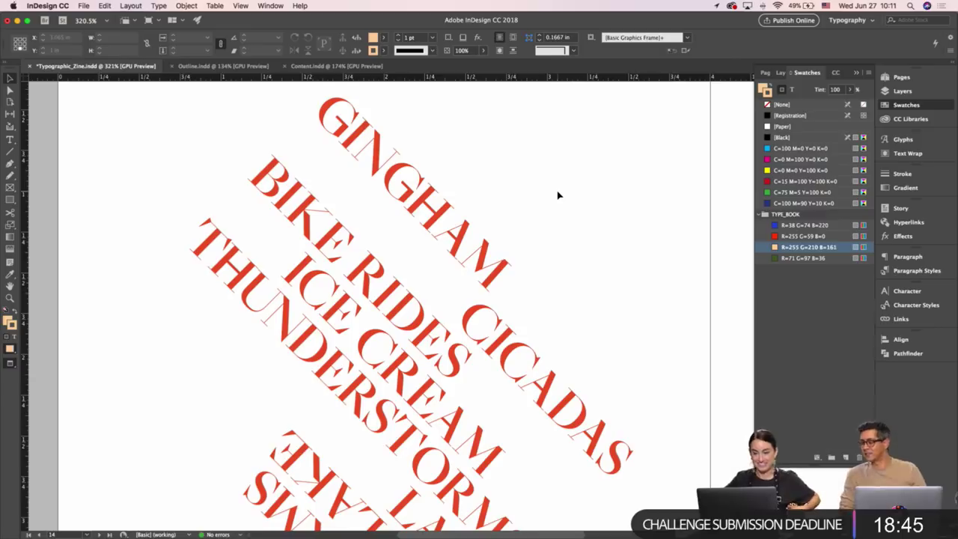
key(super+s)
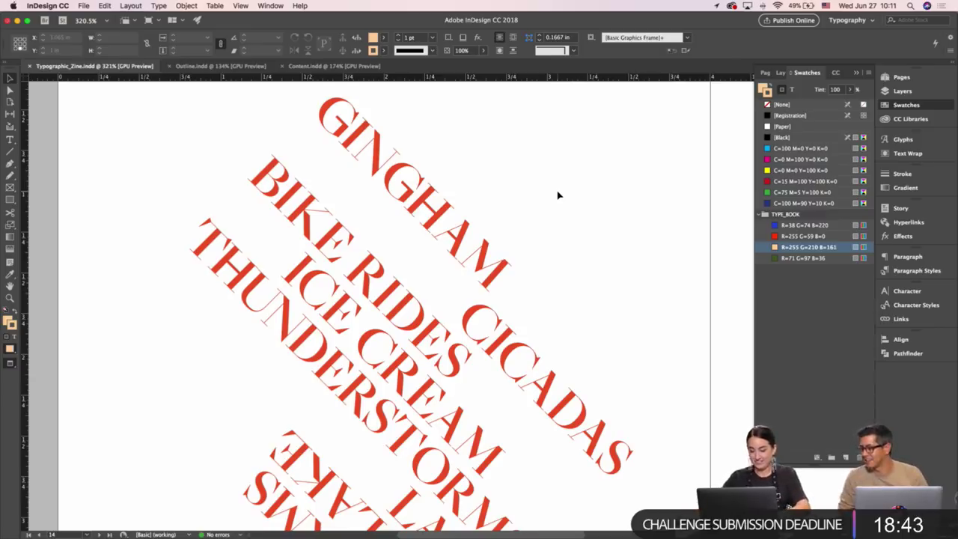
Shift both word blocks together slightly left to about X 1.98 in, so the inverted block's frame meets the page's left margin guide.
key(super+minus)
key(super+minus)
key(super+minus)
key(super+minus)
drag(536, 270, 496, 195)
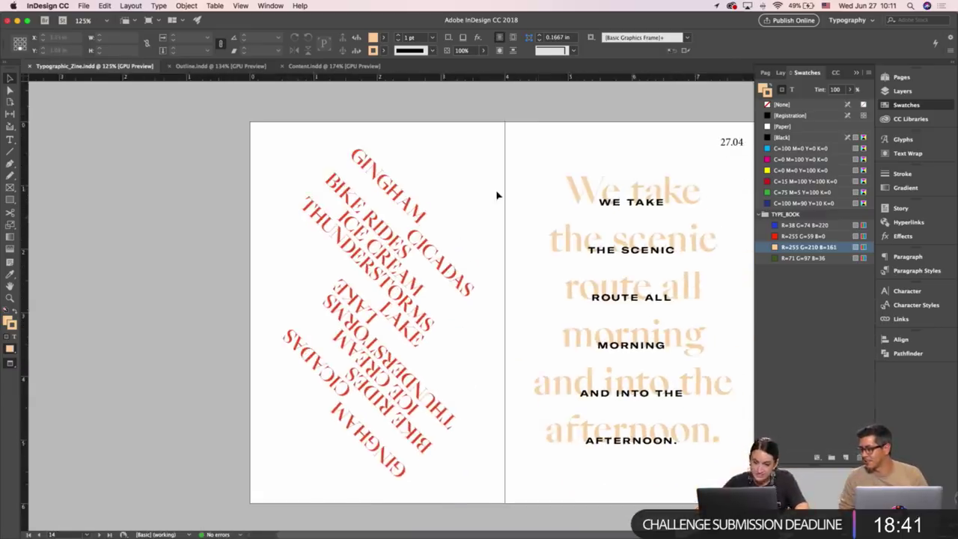
key(w)
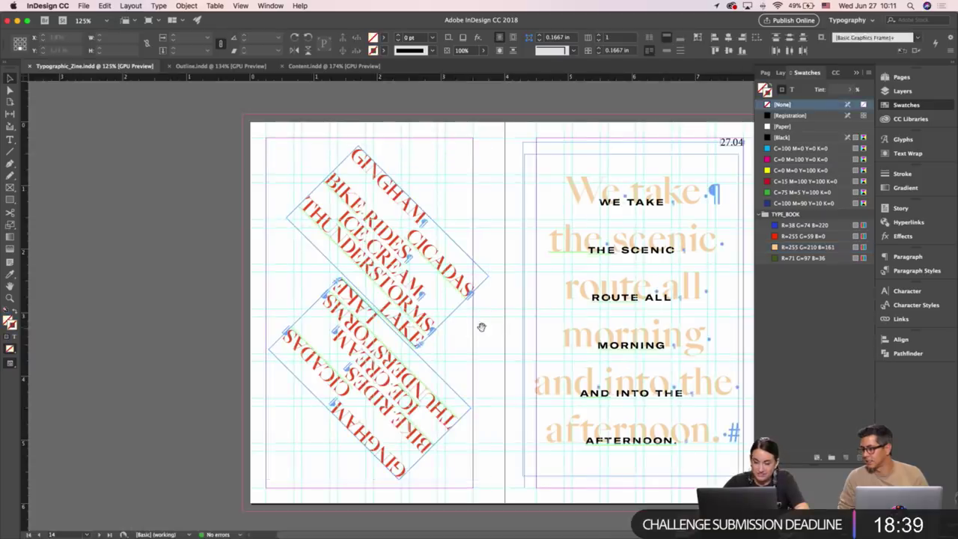
drag(482, 328, 521, 323)
drag(354, 280, 448, 365)
key(w)
click(273, 309)
drag(274, 310, 249, 303)
key(w)
drag(192, 278, 135, 271)
Duplicate the 14–15 spread directly after itself.
click(342, 242)
click(902, 77)
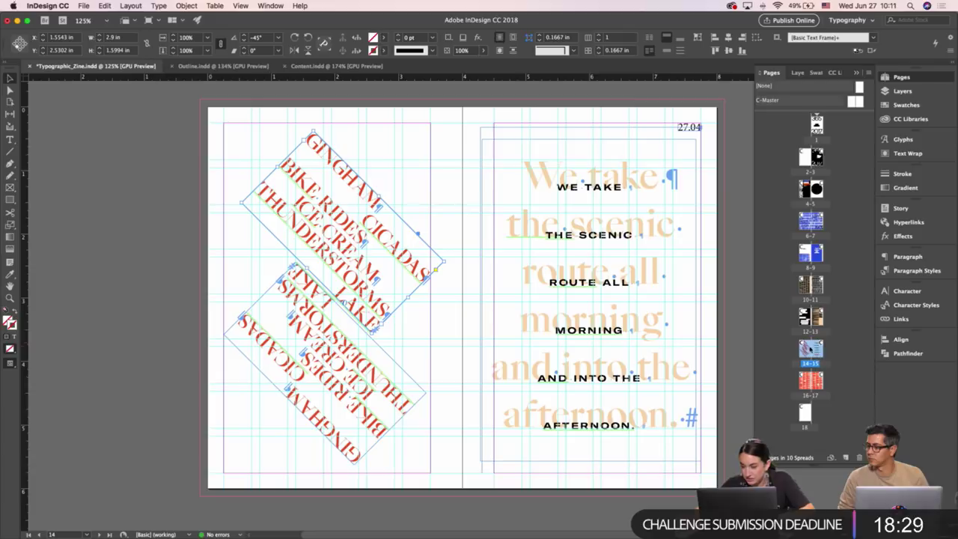
drag(805, 351, 821, 349)
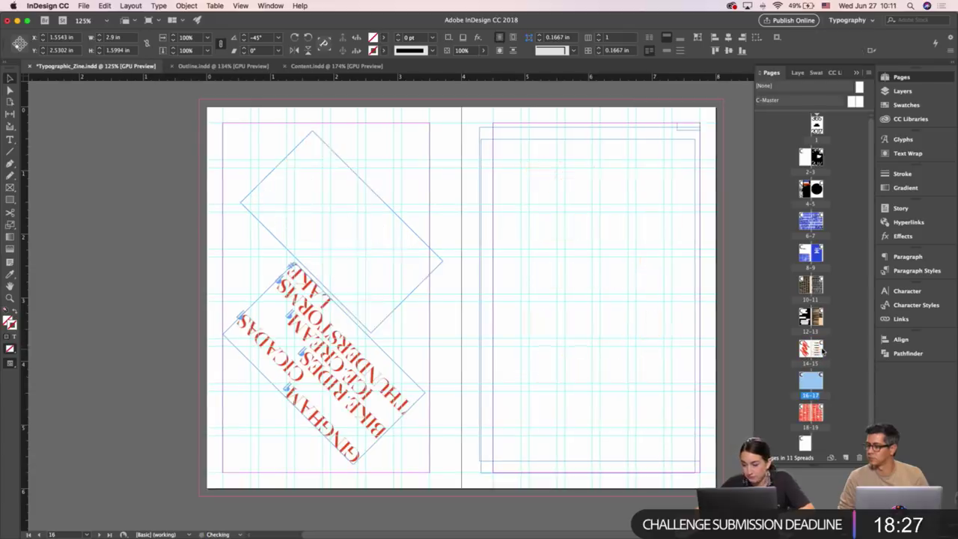
Draw a 4.125 by 6.25 in rectangle over the duplicate's left page and bleed, without stroke, filled R=255 G=59 B=0, behind the text.
key(m)
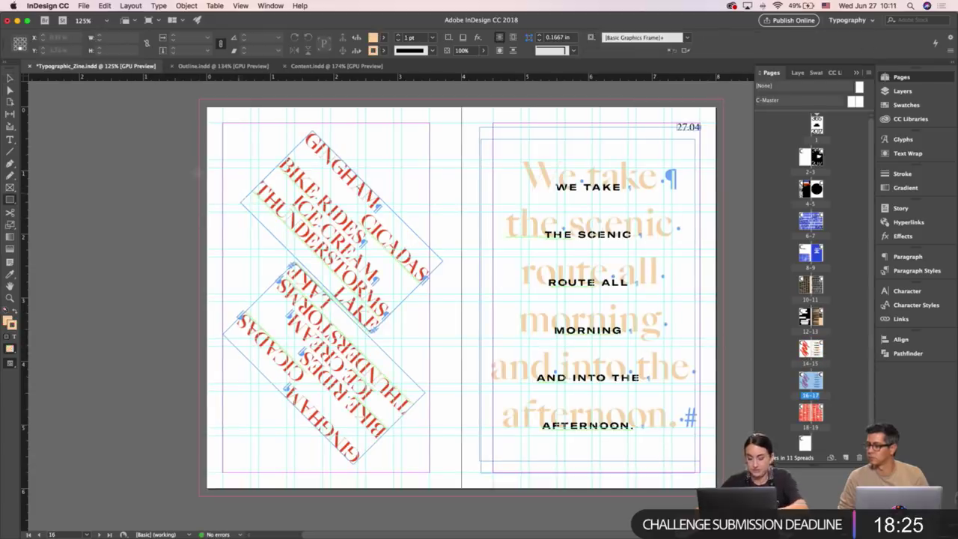
drag(210, 110, 461, 495)
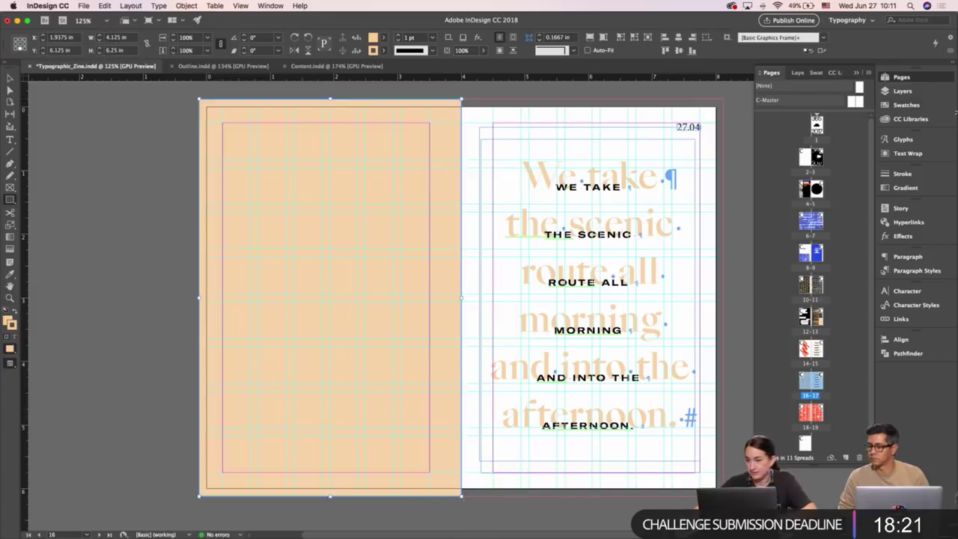
click(897, 105)
click(816, 104)
click(763, 88)
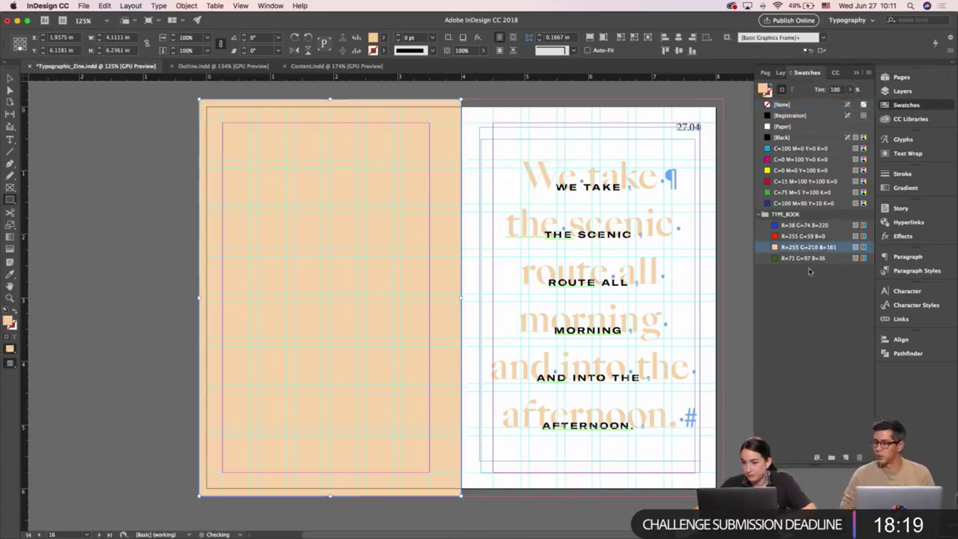
click(792, 236)
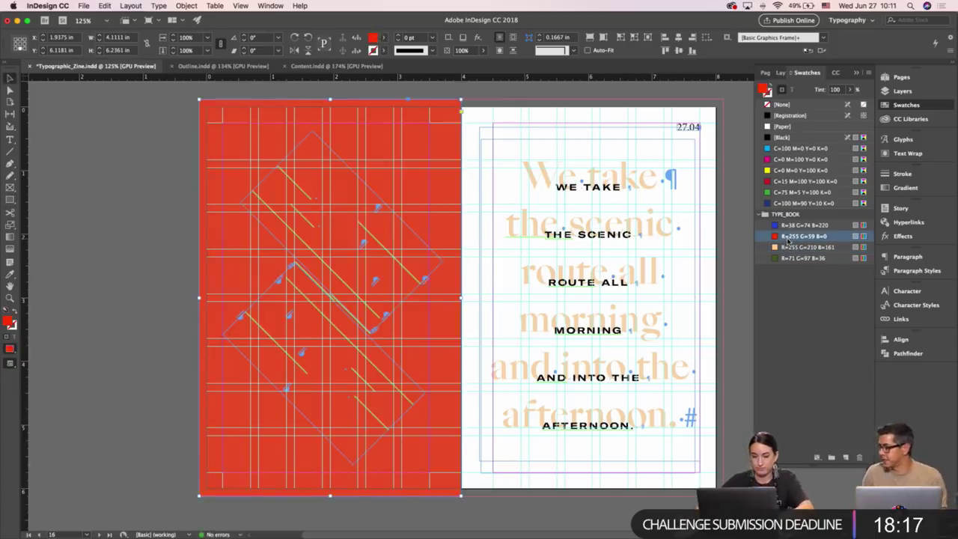
Recolour the text of both diagonal word blocks on the red page to [Paper].
click(322, 334)
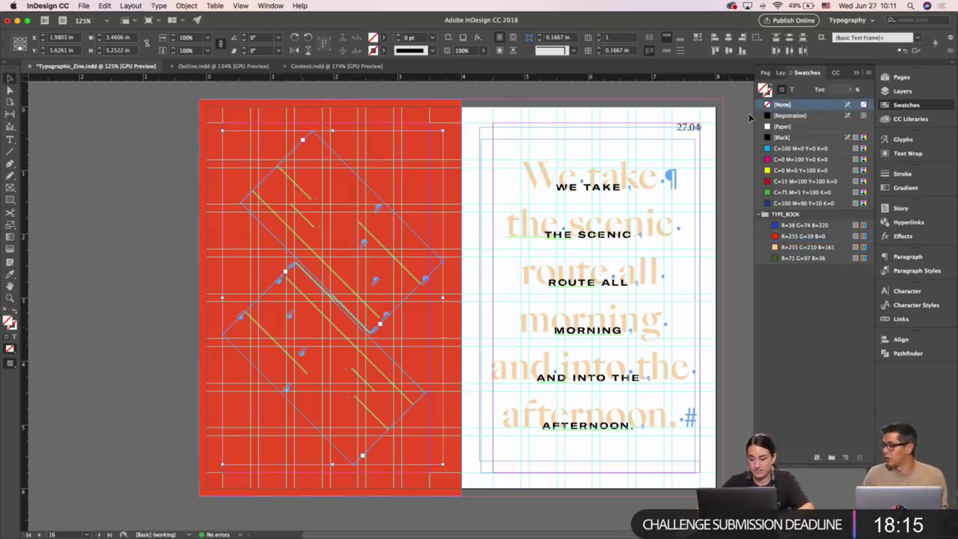
click(791, 90)
click(784, 127)
click(713, 103)
Compare the red-background spread with the original white spread in preview and full-screen presentation.
key(w)
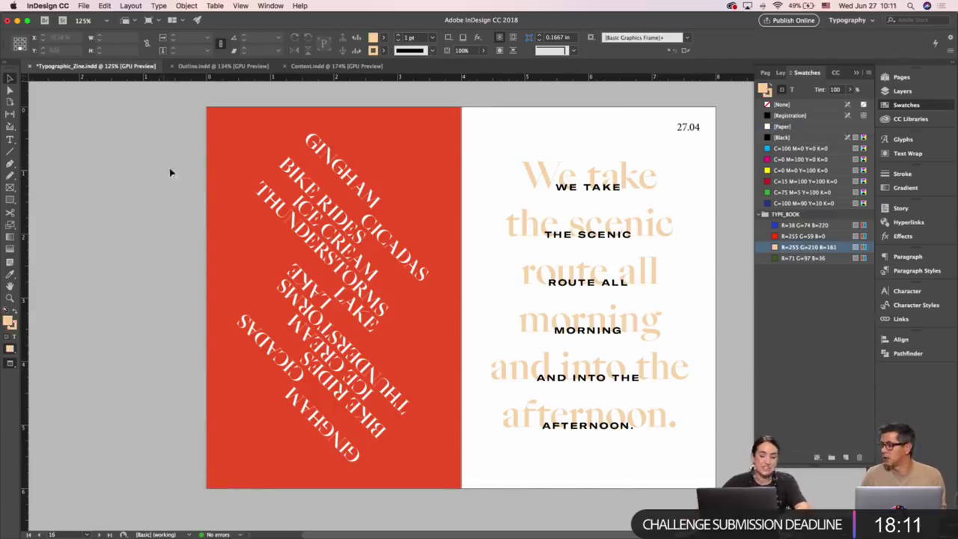
scroll(405, 136, right, 3)
key(w)
click(412, 150)
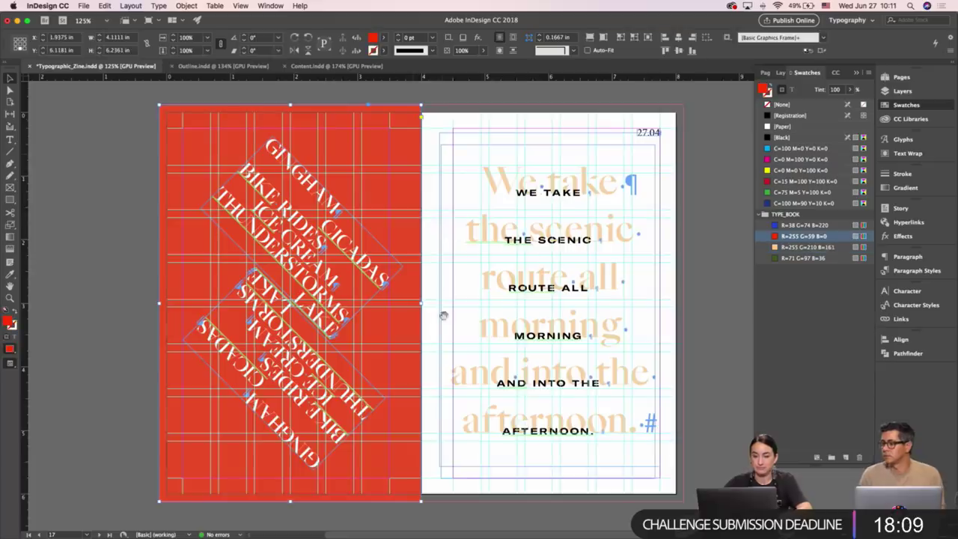
scroll(541, 234, down, 2)
key(shift+w)
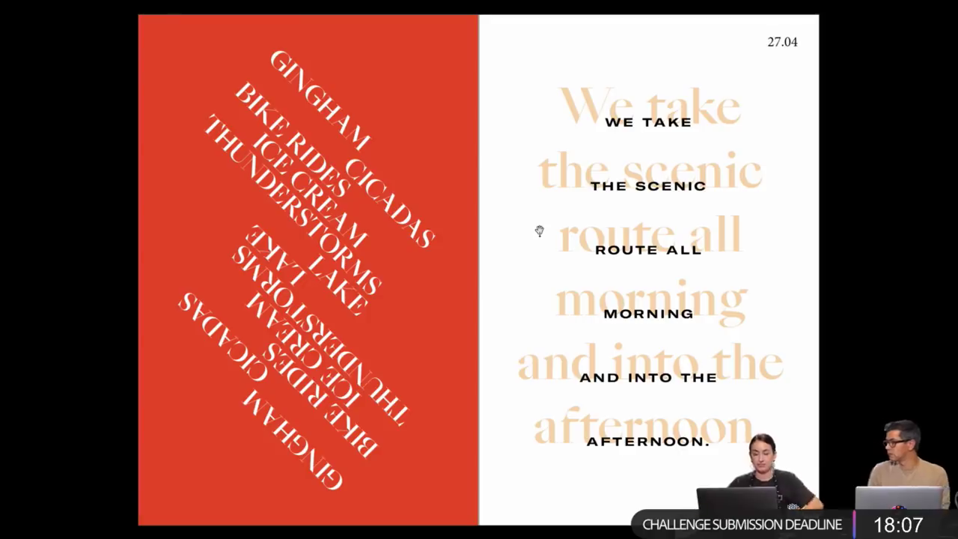
key(Right)
key(Left)
key(Right)
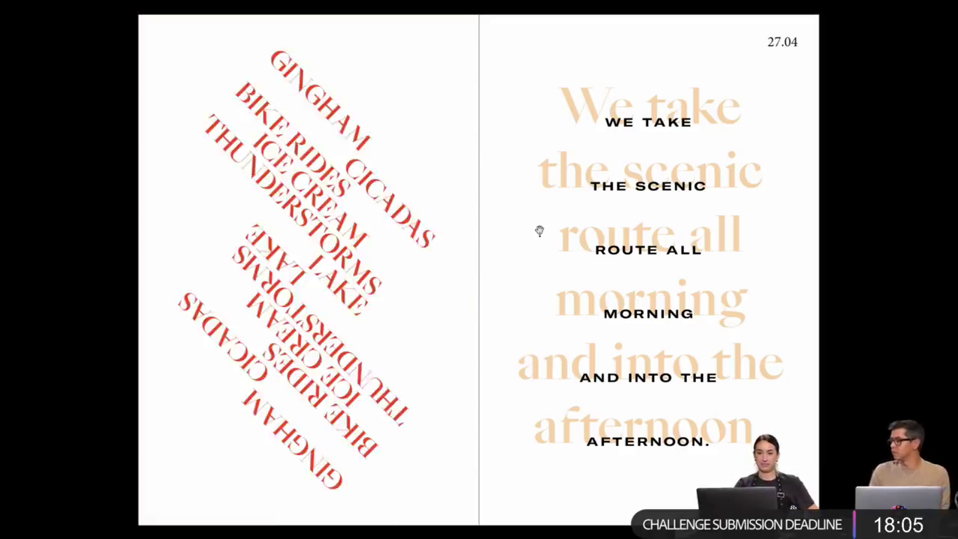
key(Left)
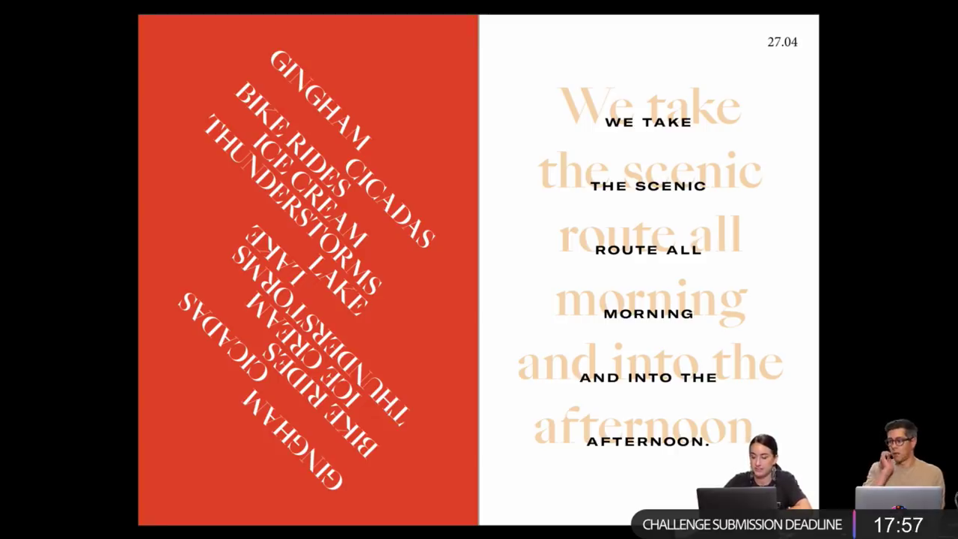
key(Right)
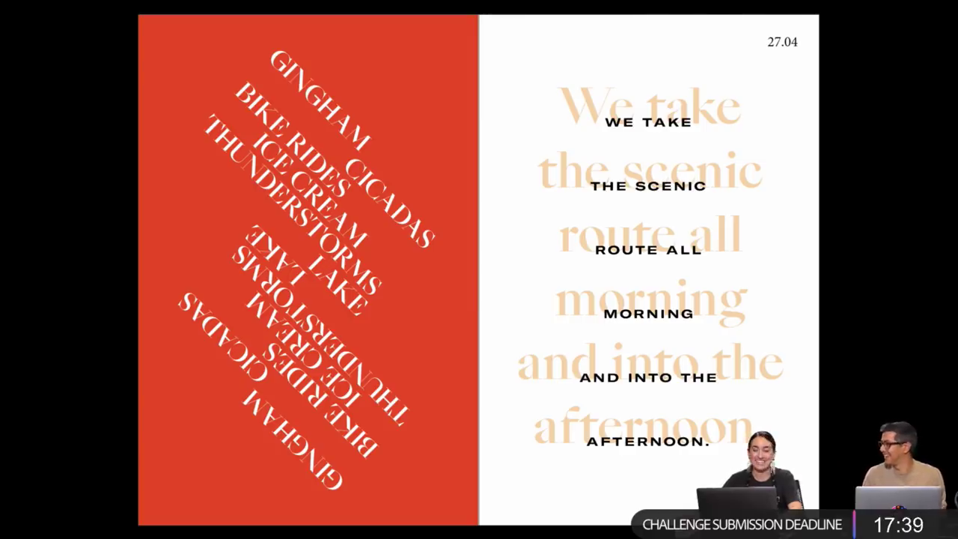
key(Escape)
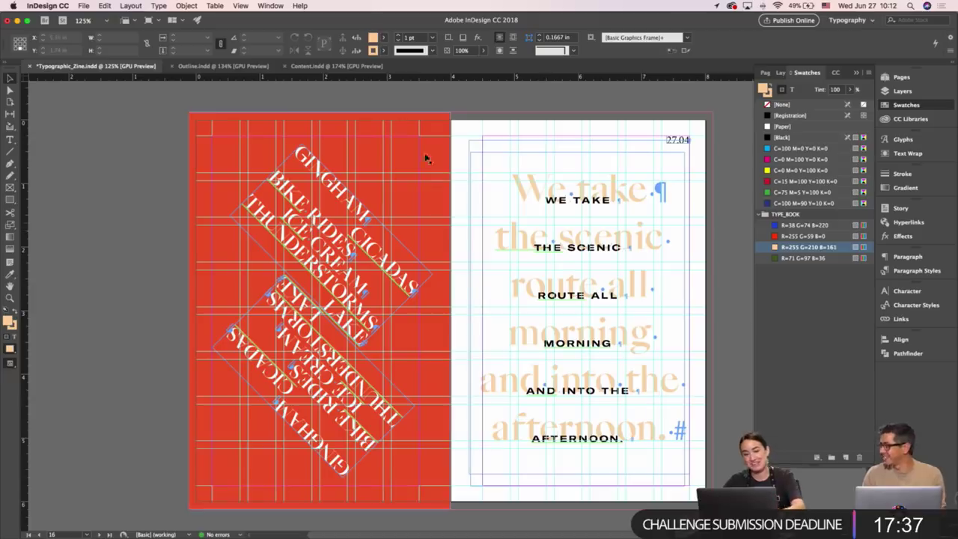
Extend the red rectangle's bottom-right corner to the spine and the bottom bleed line.
scroll(455, 187, down, 3)
key(z)
drag(437, 443, 636, 329)
key(v)
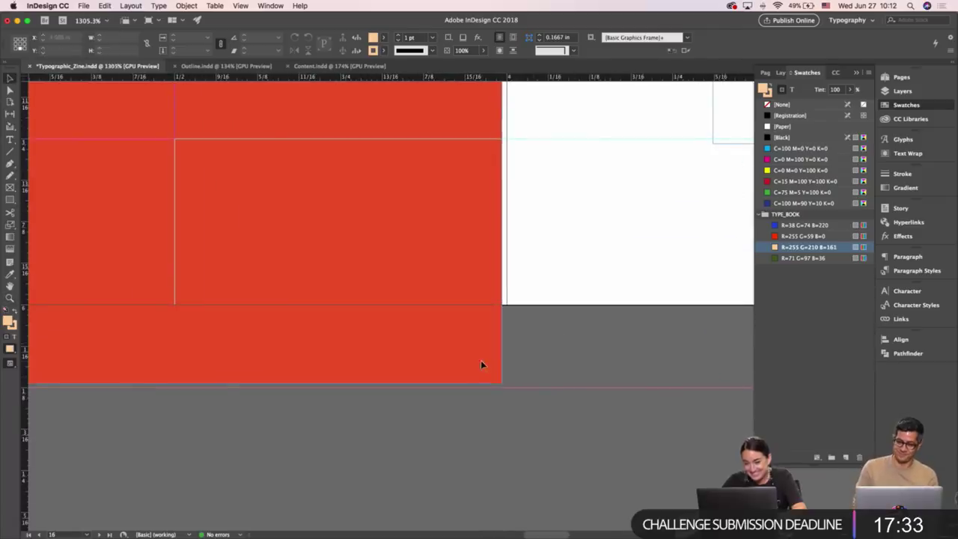
drag(501, 384, 508, 388)
click(496, 408)
key(super+1)
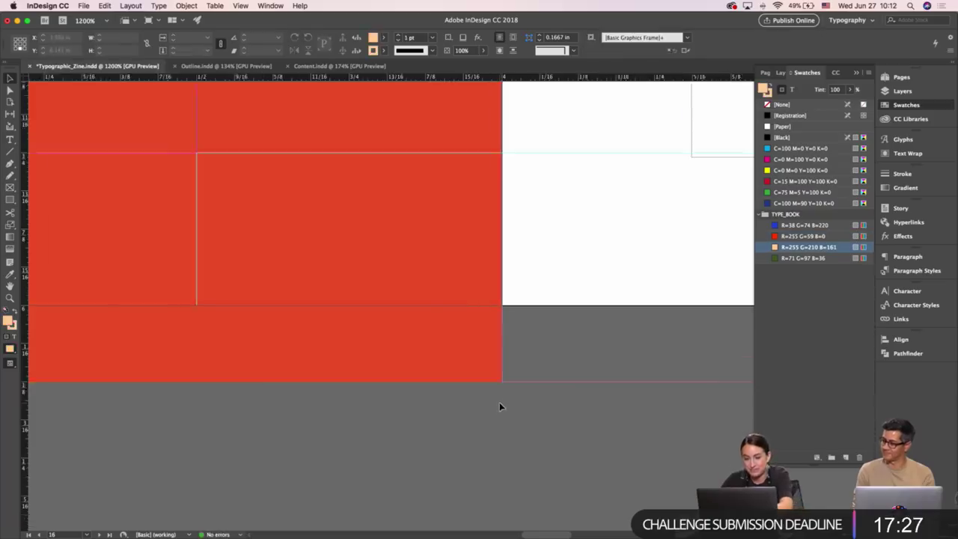
Extend the red rectangle's top-left corner to the top and left bleed lines.
scroll(440, 217, up, 6)
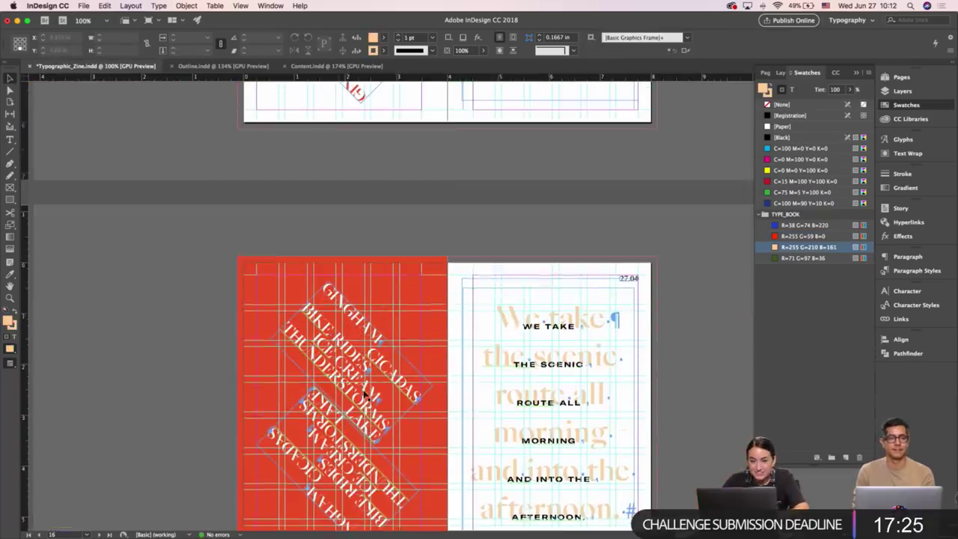
drag(204, 260, 491, 313)
scroll(491, 313, right, 5)
scroll(491, 313, down, 2)
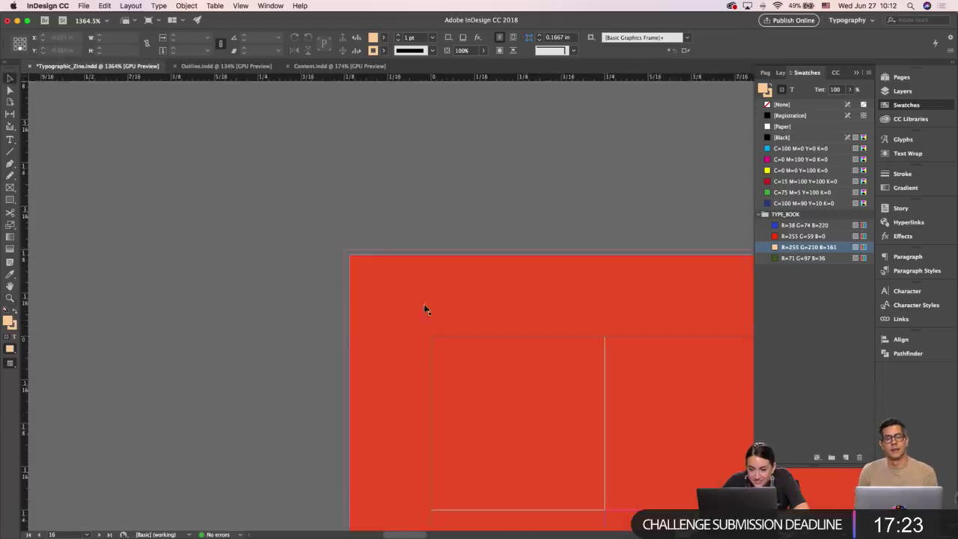
scroll(316, 274, up, 4)
click(256, 225)
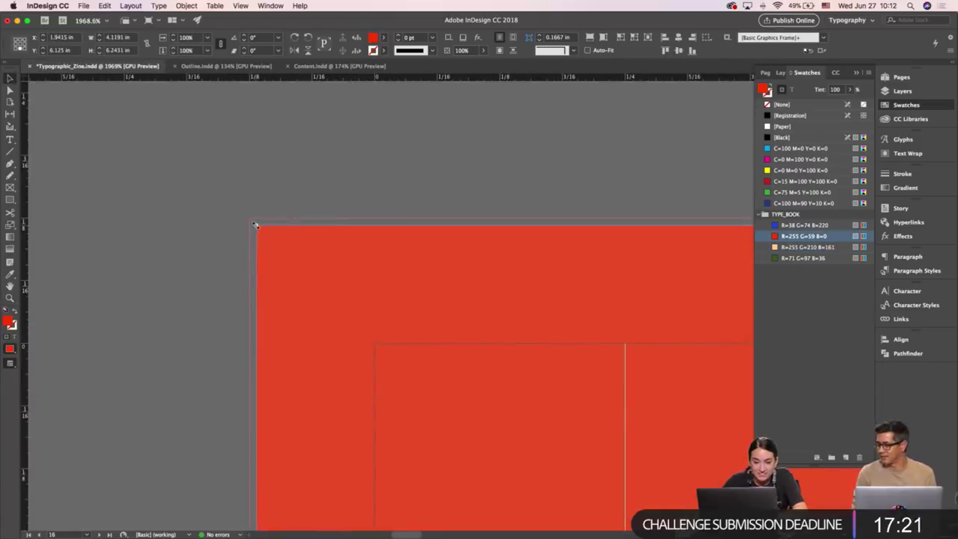
drag(256, 225, 249, 218)
click(224, 227)
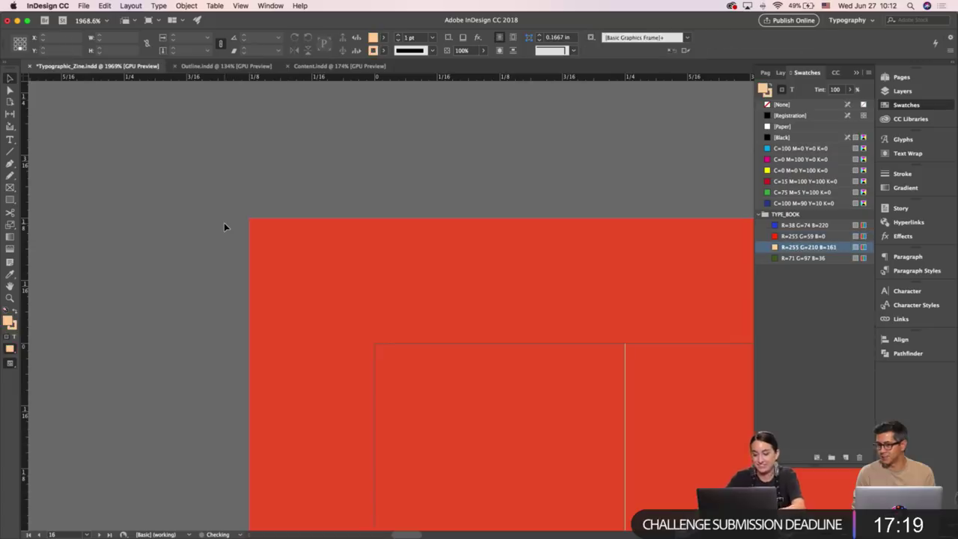
Save the document and scale both diagonal word blocks on the red page down together to about 2.99 by 4.54 in.
key(super+s)
key(super+minus)
key(super+minus)
key(super+minus)
key(super+minus)
key(super+minus)
key(super+minus)
key(super+minus)
key(super+minus)
key(super+minus)
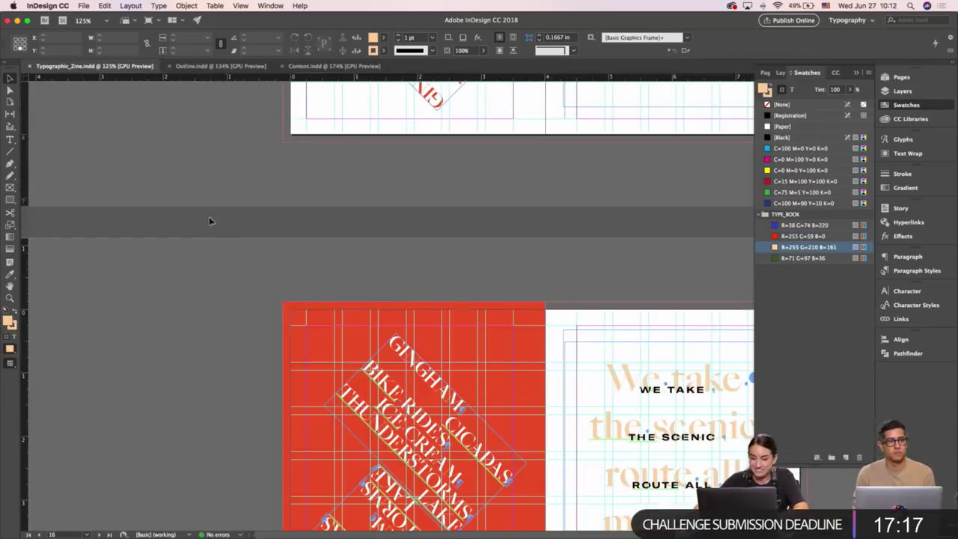
scroll(213, 221, down, 5)
click(405, 372)
key(s)
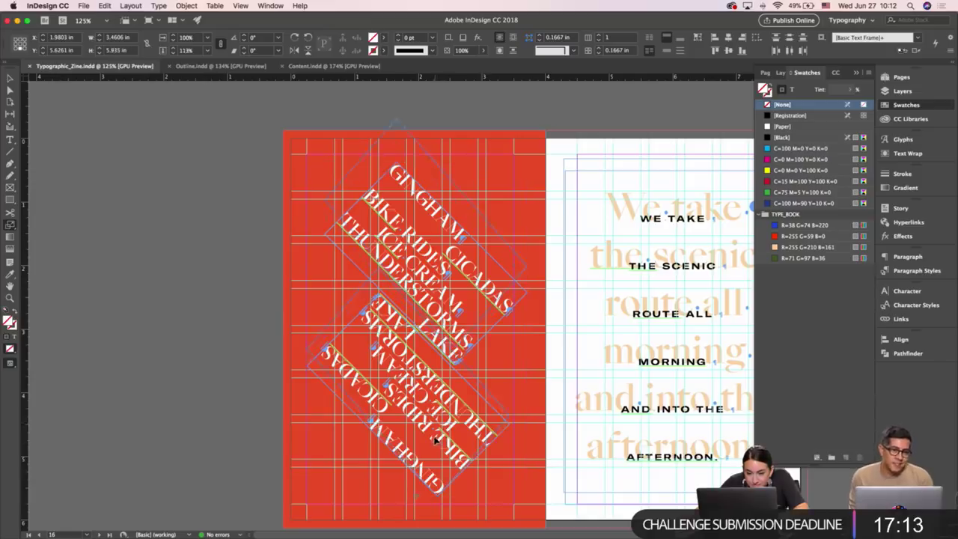
drag(382, 338, 393, 360)
key(ctrl+shift+z)
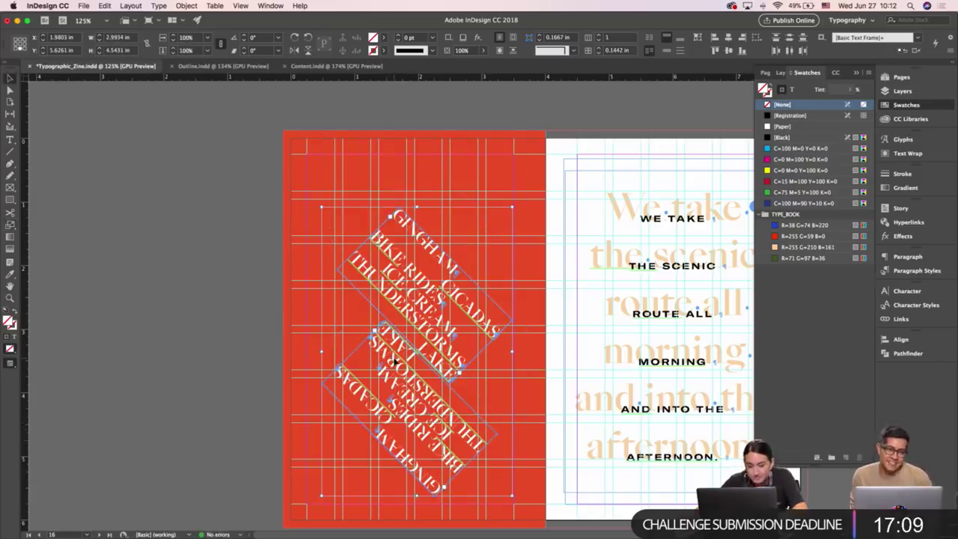
Move both word blocks straight up to centre them vertically on the red page, and save the document.
key(w)
click(244, 326)
drag(246, 325, 185, 295)
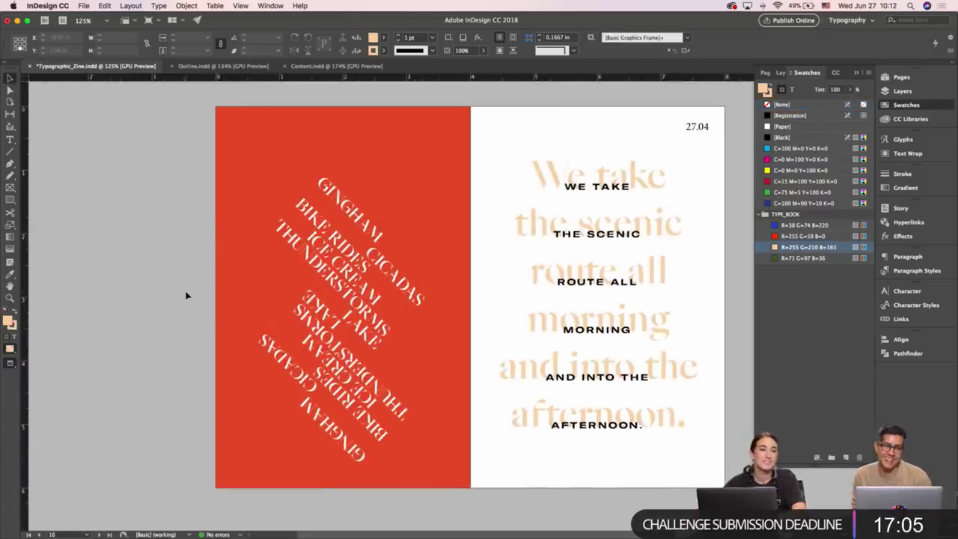
key(w)
click(344, 343)
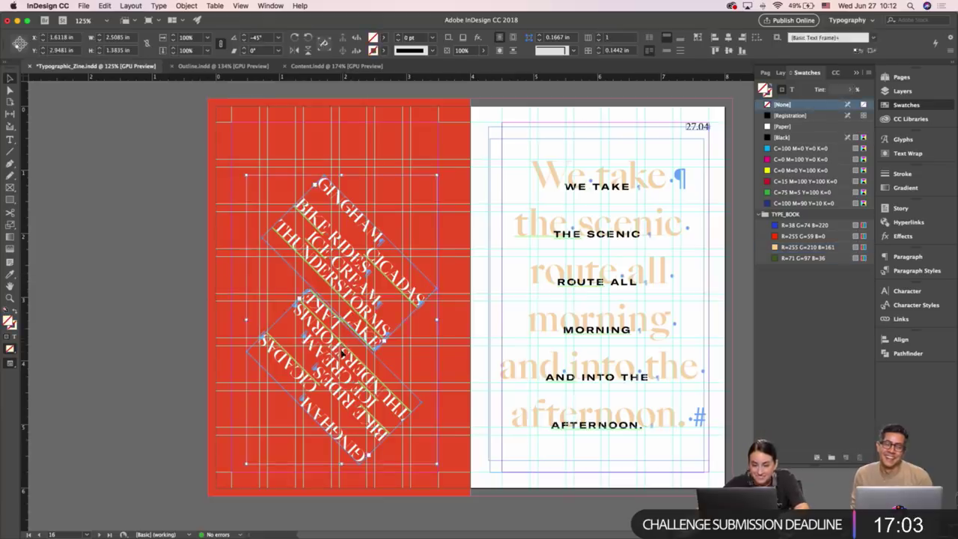
drag(344, 343, 359, 343)
click(207, 298)
key(w)
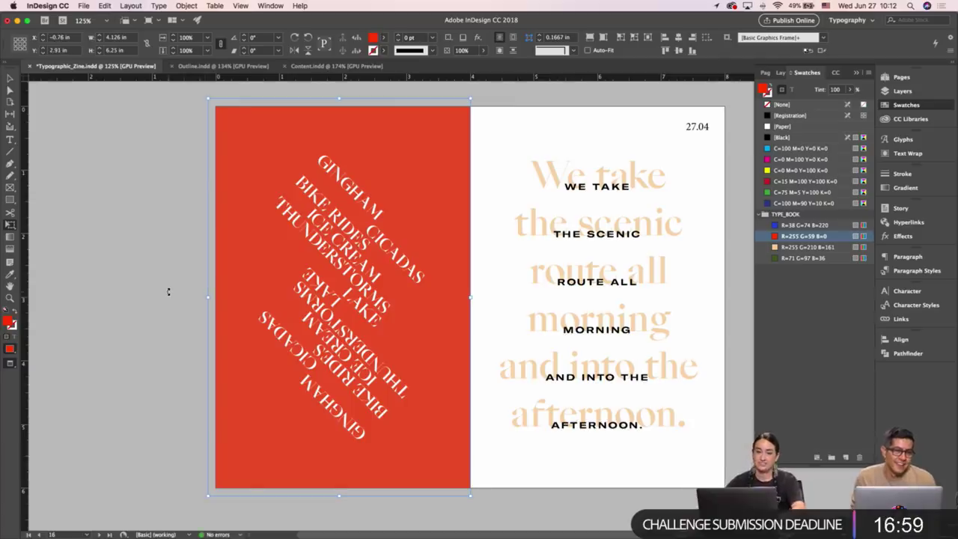
click(112, 271)
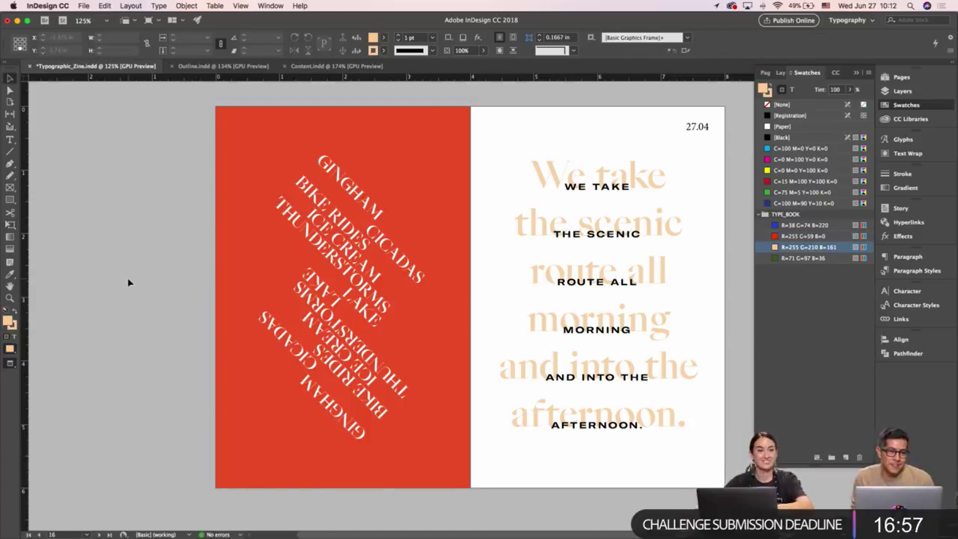
key(super+s)
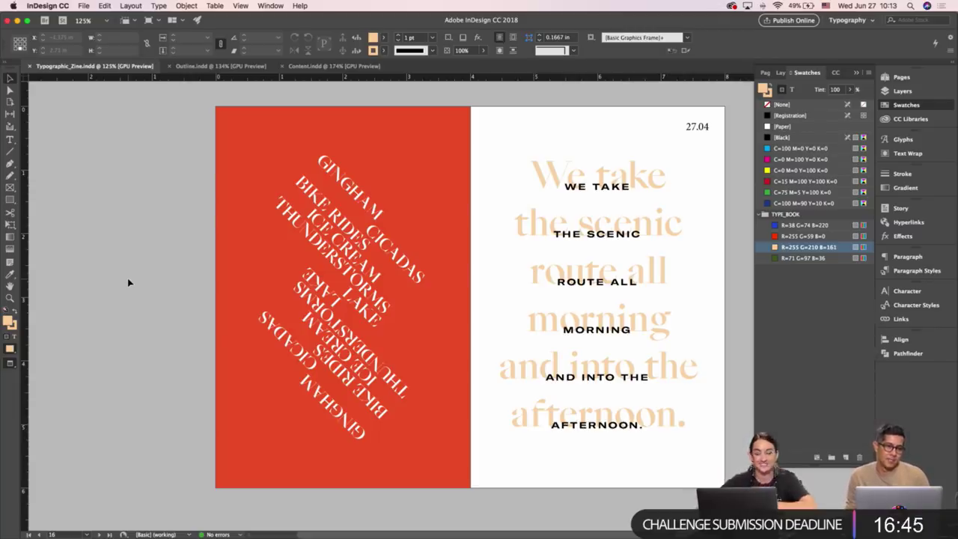
Check the red spread with and without guides, and display the document's page thumbnails.
key(w)
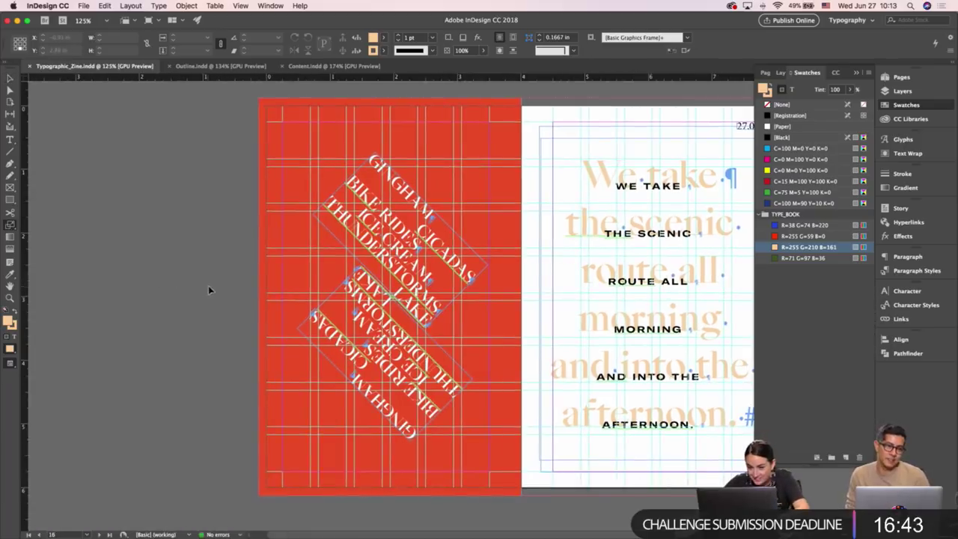
key(w)
drag(227, 283, 152, 286)
key(w)
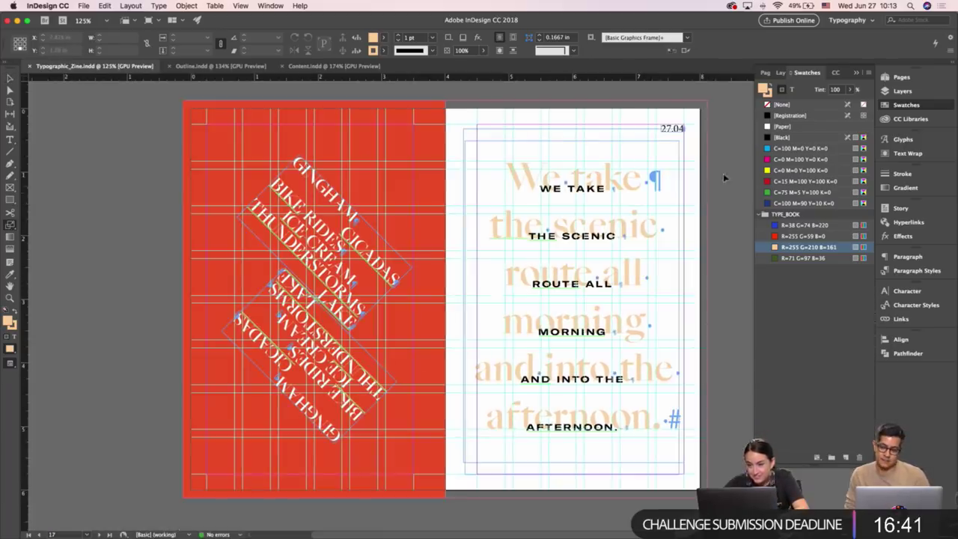
click(901, 77)
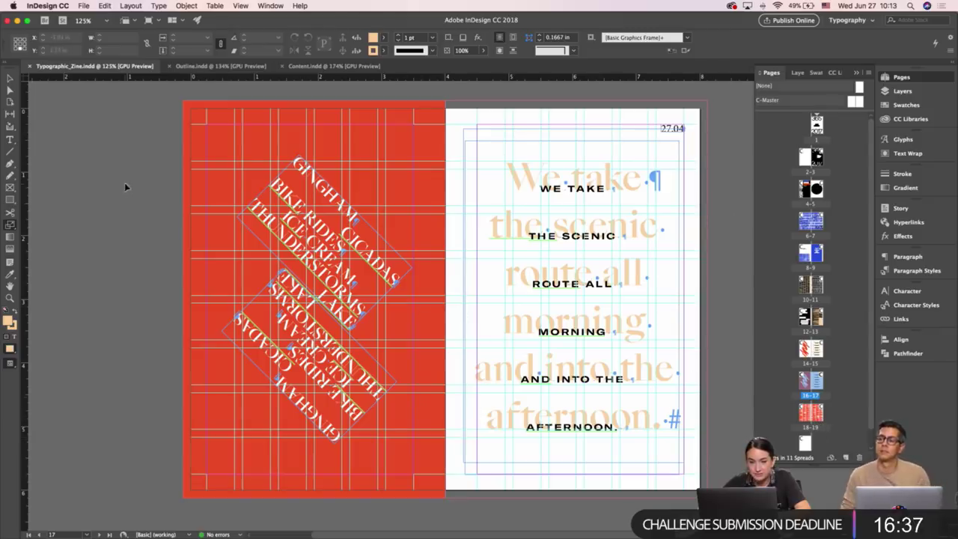
Move the red rectangle and both white word blocks together off the left page to the pasteboard beside the right page.
drag(126, 187, 328, 376)
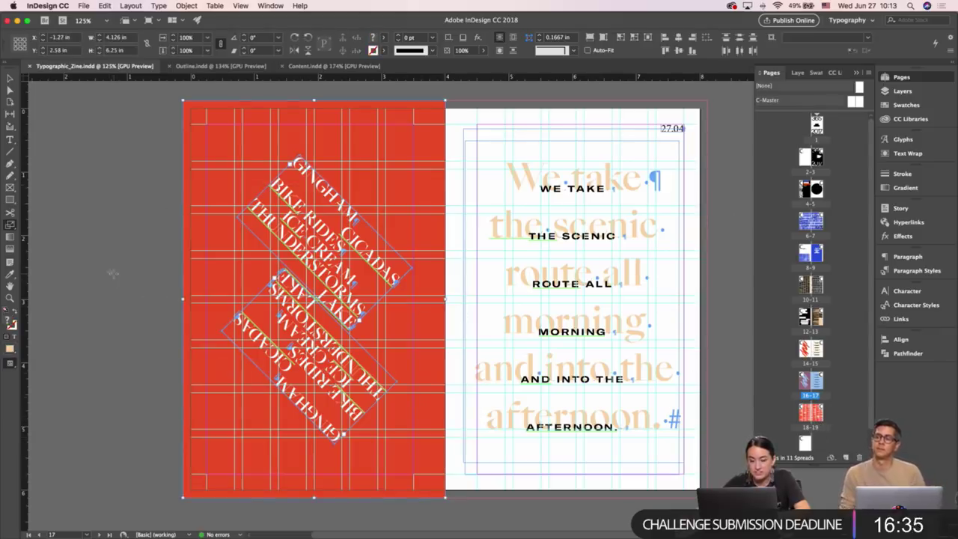
scroll(112, 274, right, 2)
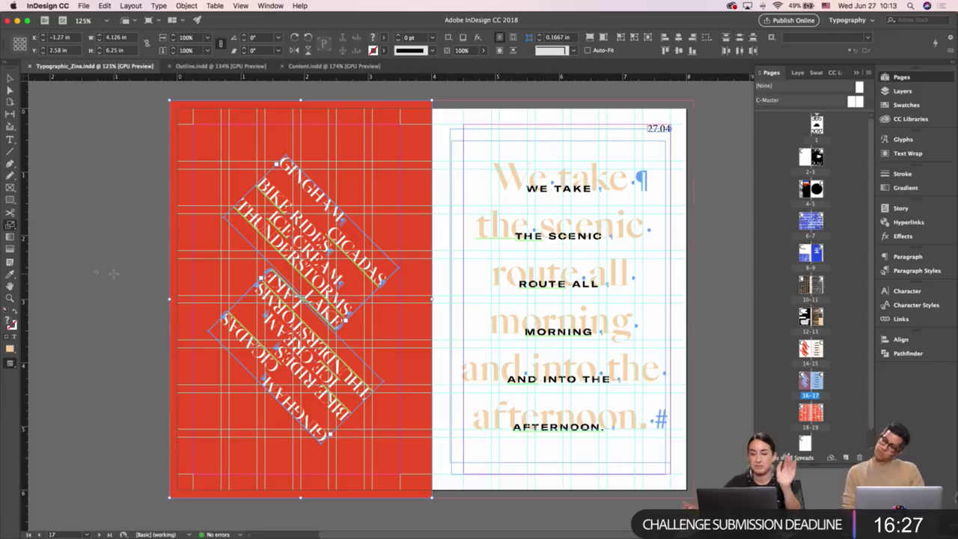
scroll(113, 274, up, 3)
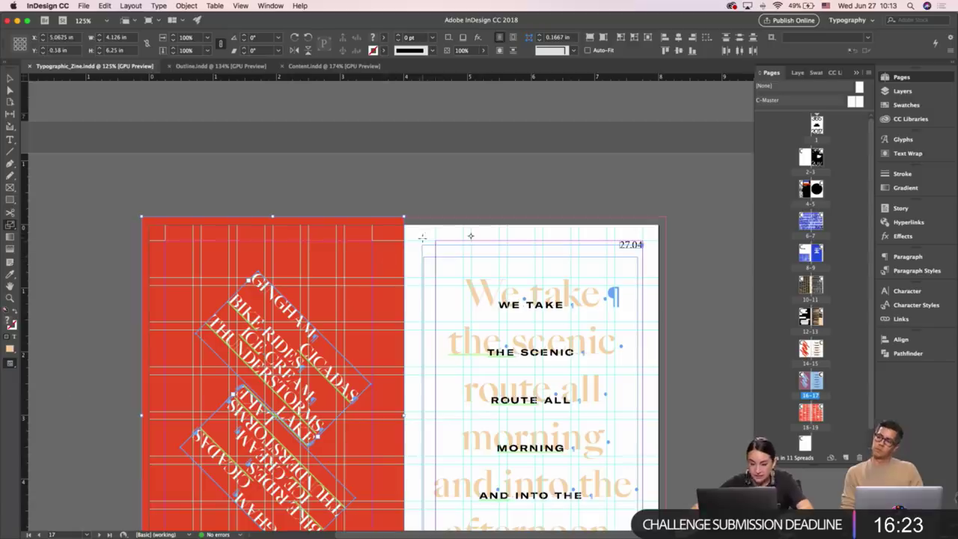
key(v)
key(super+shift+a)
scroll(424, 278, down, 3)
drag(112, 187, 306, 372)
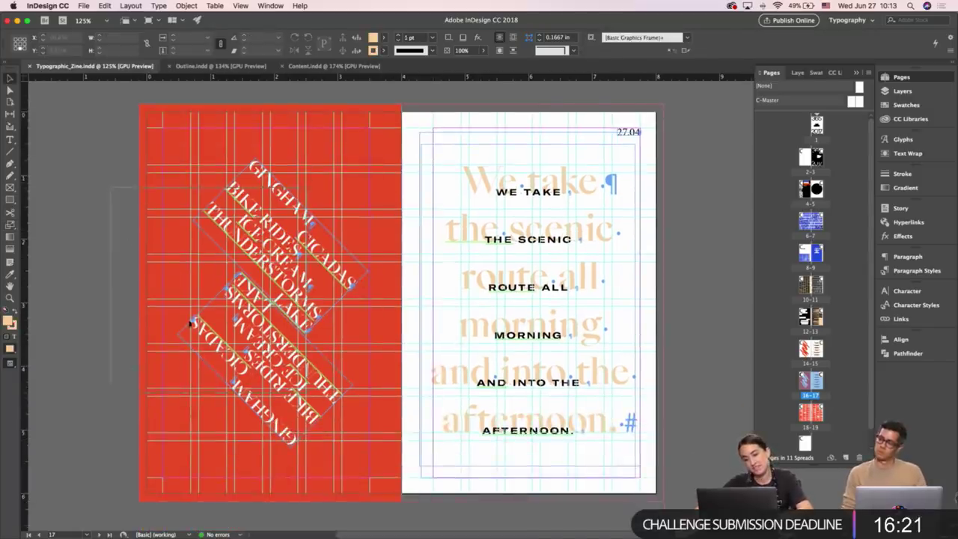
drag(190, 323, 677, 308)
Move both overlaid "We take the scenic route" text frames from the right page onto the left page.
drag(341, 189, 559, 382)
drag(559, 382, 307, 386)
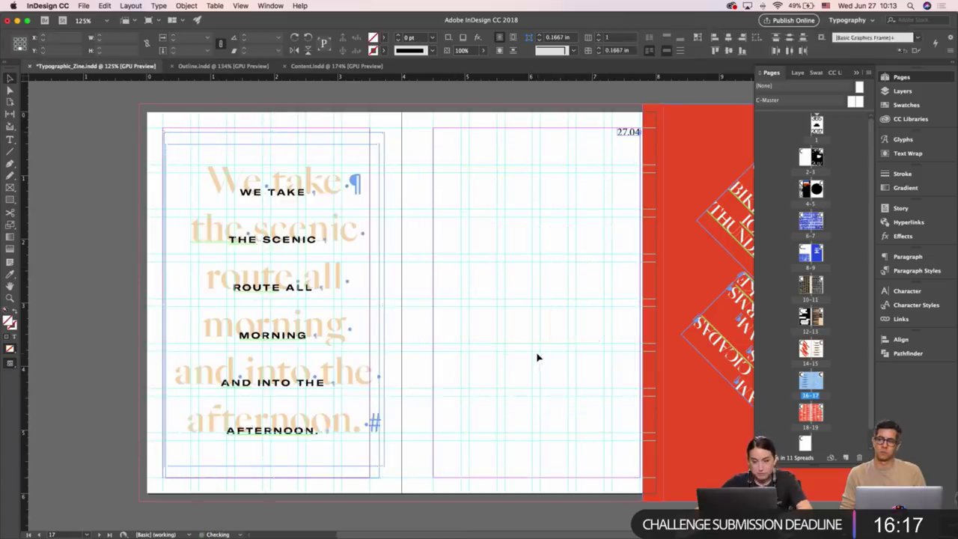
key(w)
scroll(554, 336, left, 3)
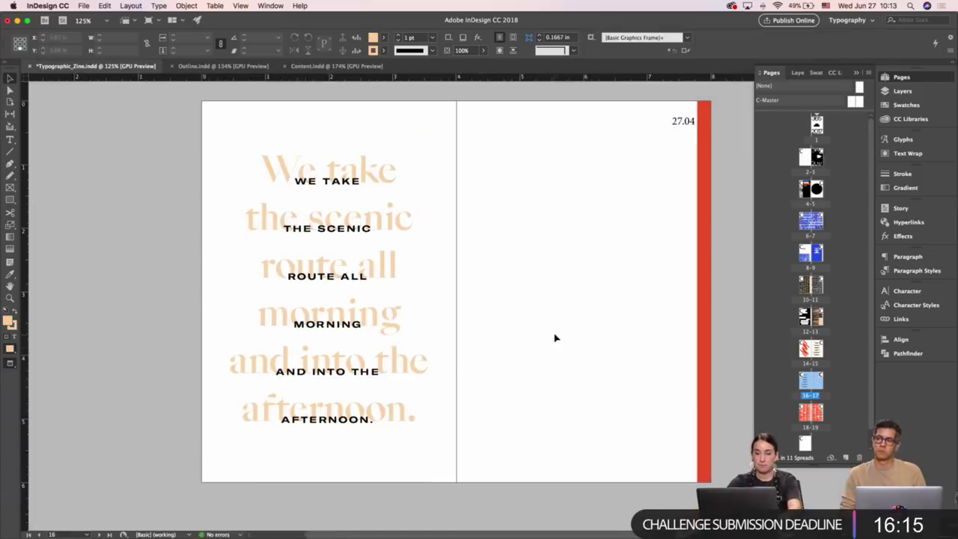
key(w)
drag(525, 337, 382, 290)
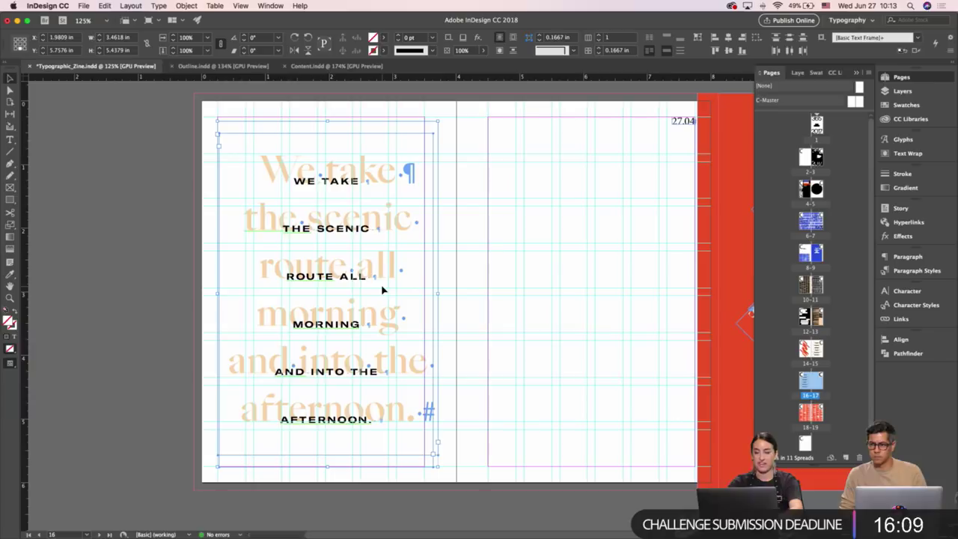
click(462, 290)
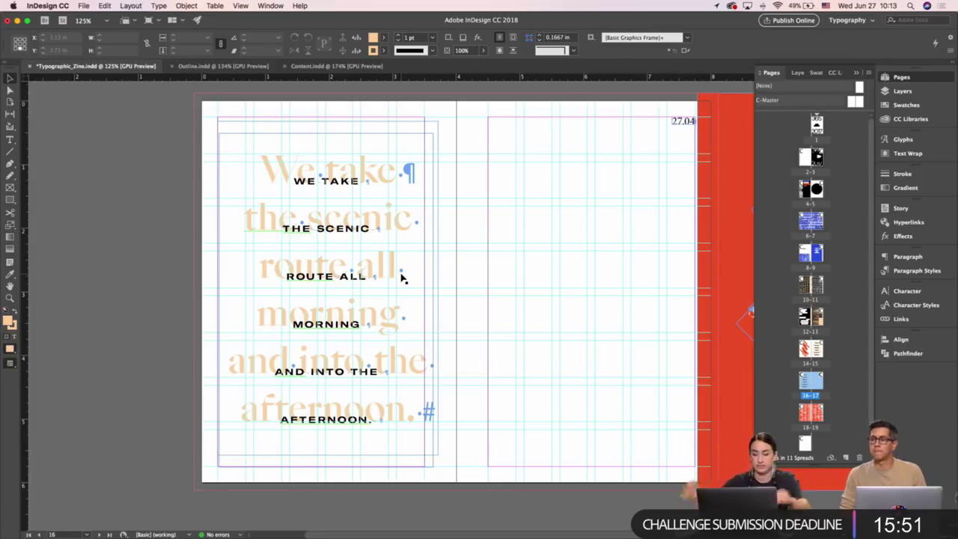
Move the 27.04 date from the right page to the upper inner corner of the left page.
key(w)
key(w)
drag(480, 278, 372, 276)
drag(455, 233, 685, 361)
click(535, 156)
drag(574, 127, 318, 131)
click(407, 171)
Place the red rectangle with its two word blocks over the right page, from the spine to the outer bleed.
scroll(329, 184, down, 1)
drag(518, 137, 452, 380)
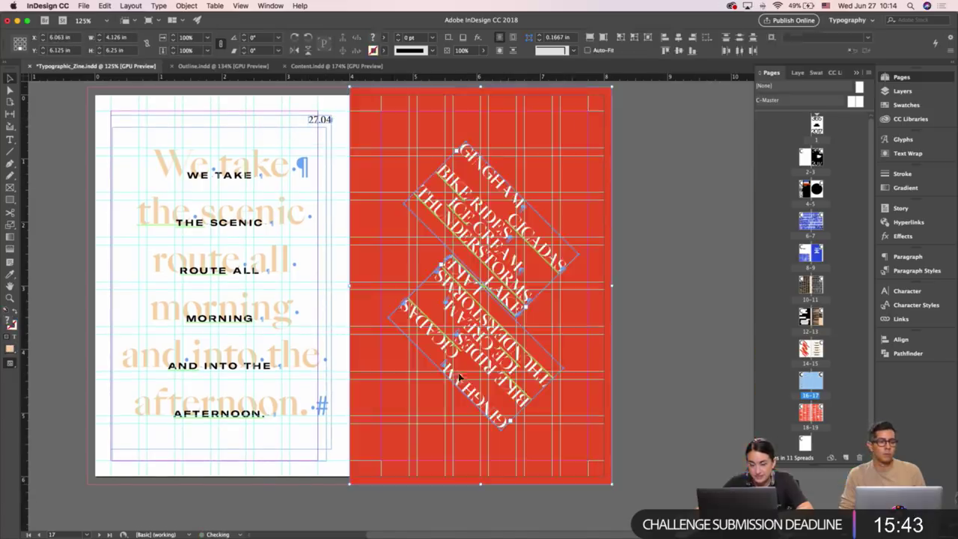
click(647, 277)
key(w)
Shift both diagonal word blocks slightly toward the spine on the red right page.
click(500, 338)
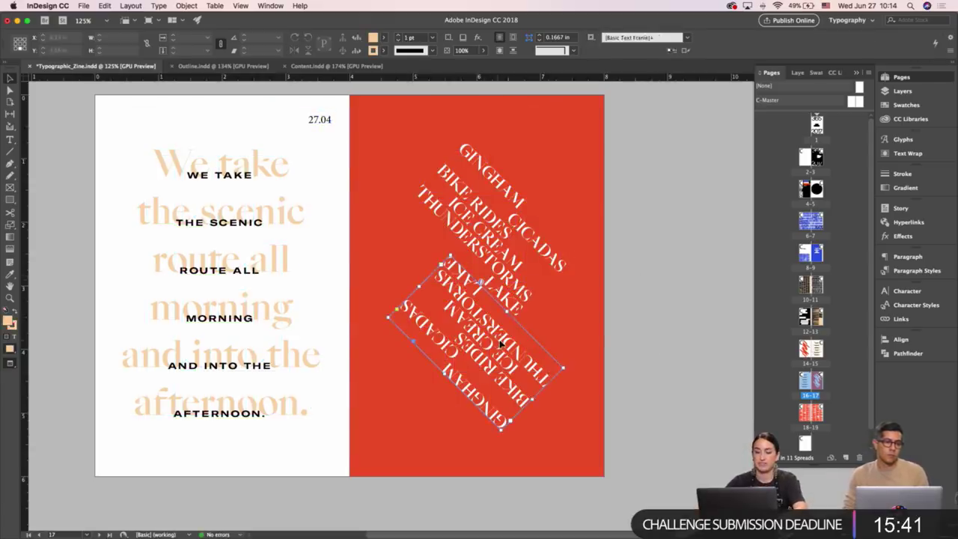
shift+click(505, 233)
drag(505, 233, 513, 235)
click(633, 257)
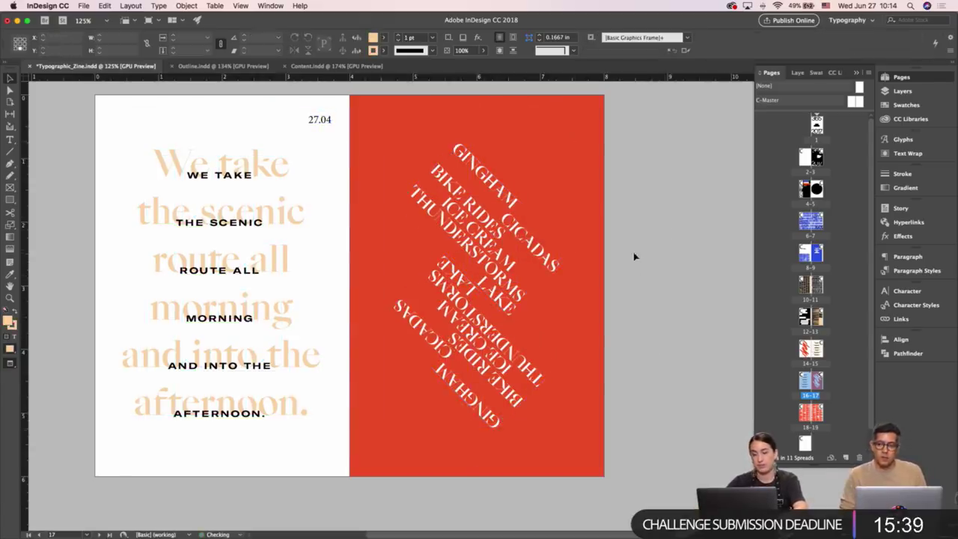
scroll(676, 252, left, 2)
scroll(675, 251, up, 2)
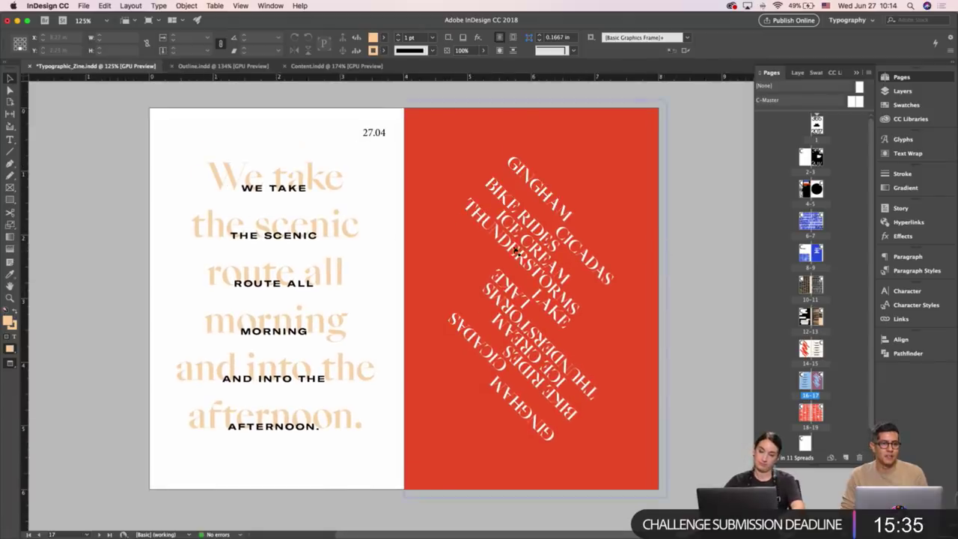
Set all of the small black text over the peach poem to 9 pt and save the document.
double_click(274, 235)
key(super+a)
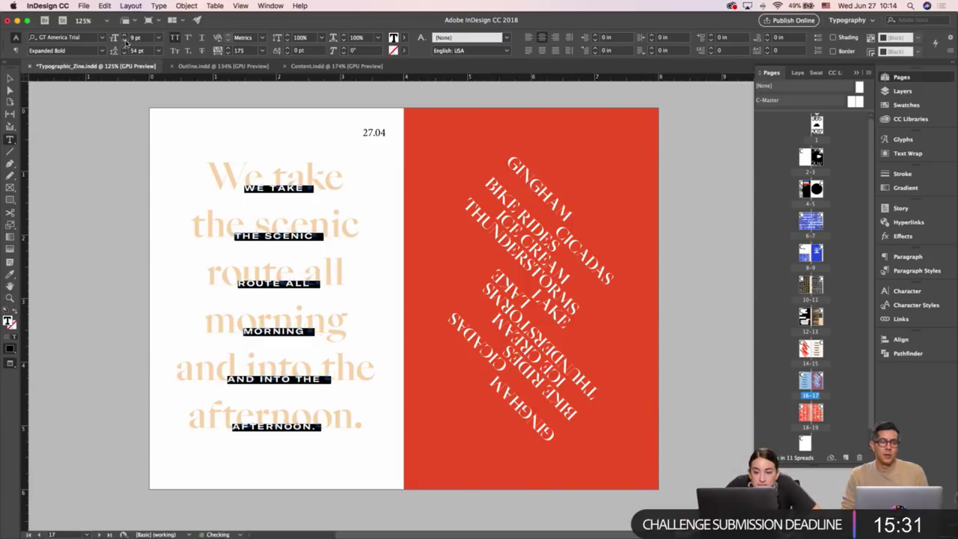
key(Escape)
click(135, 147)
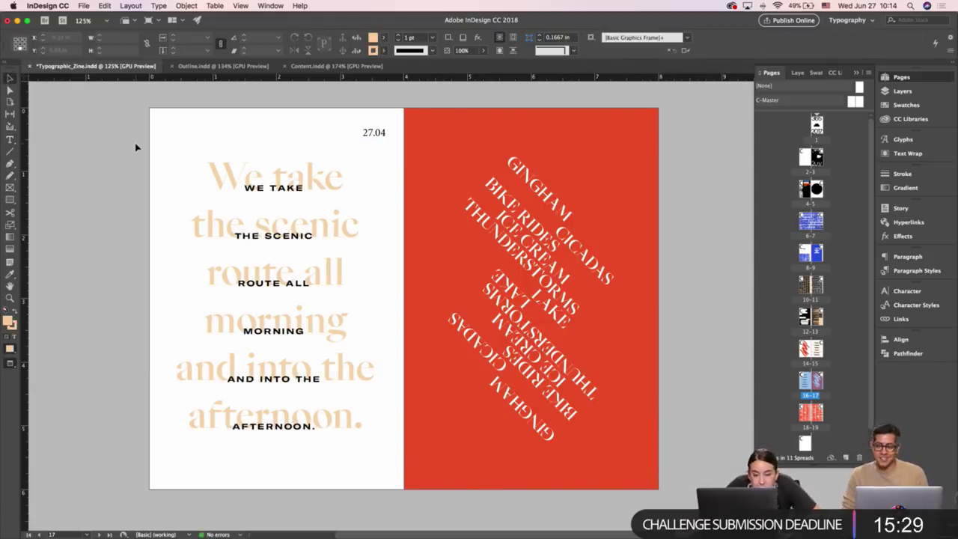
click(210, 205)
click(119, 201)
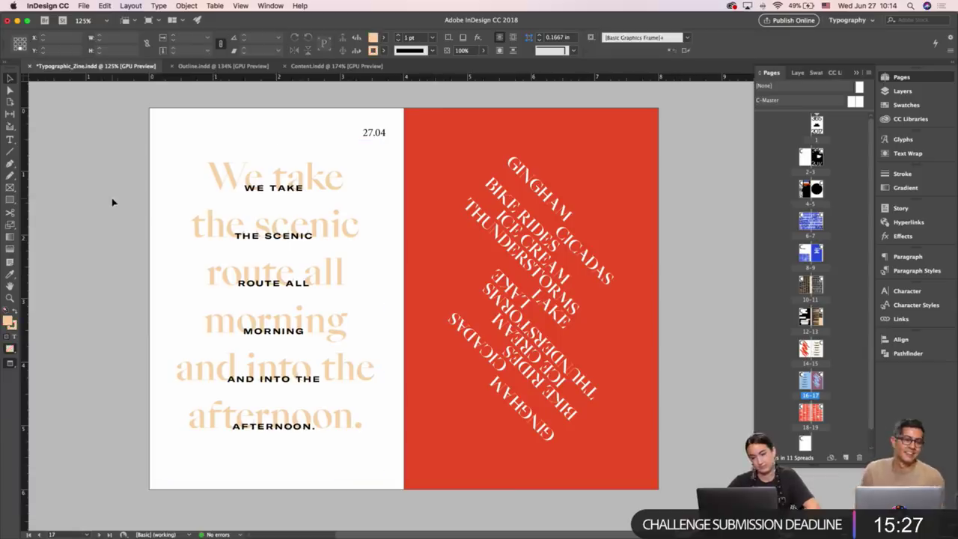
scroll(113, 201, left, 2)
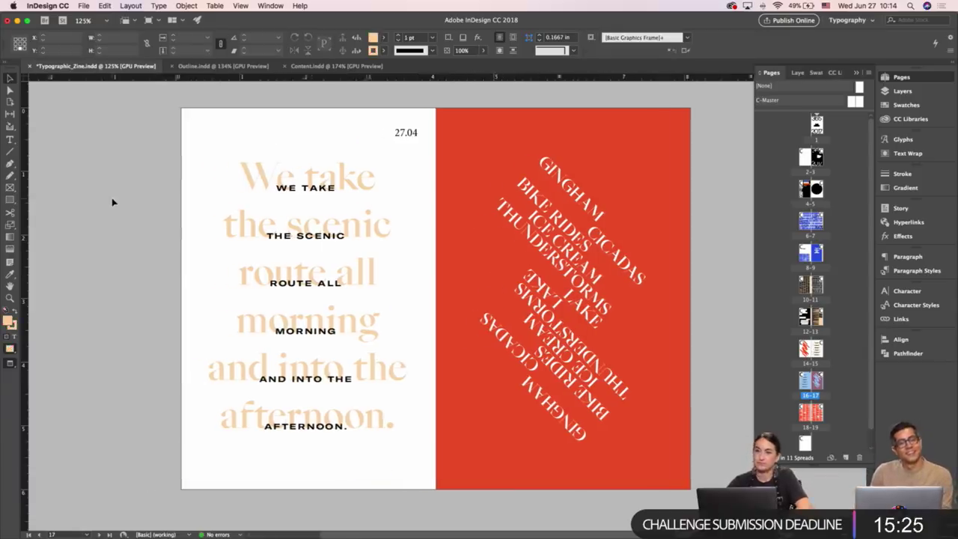
key(super+s)
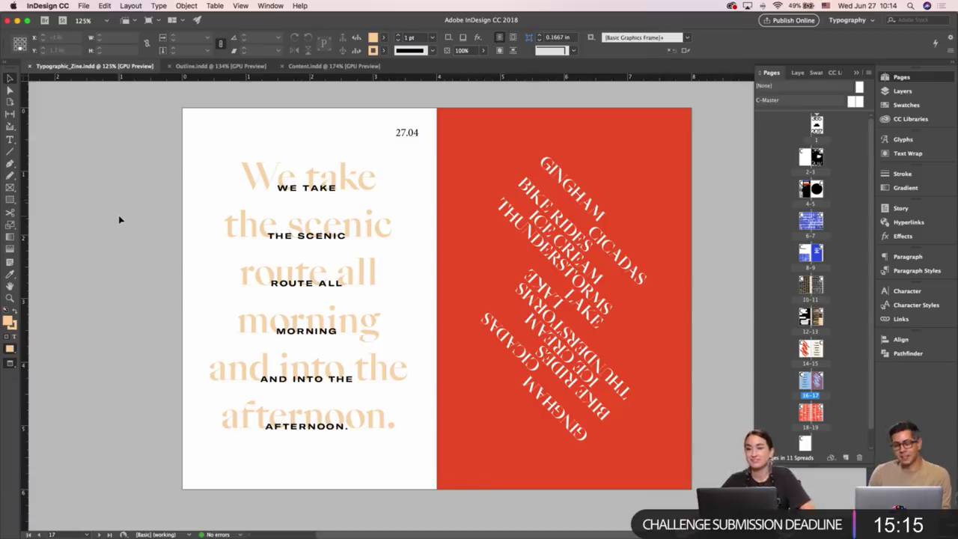
Return to the zine's cover and review the opening, seasons and winter spreads through the blue ride-along page.
scroll(118, 219, up, 10)
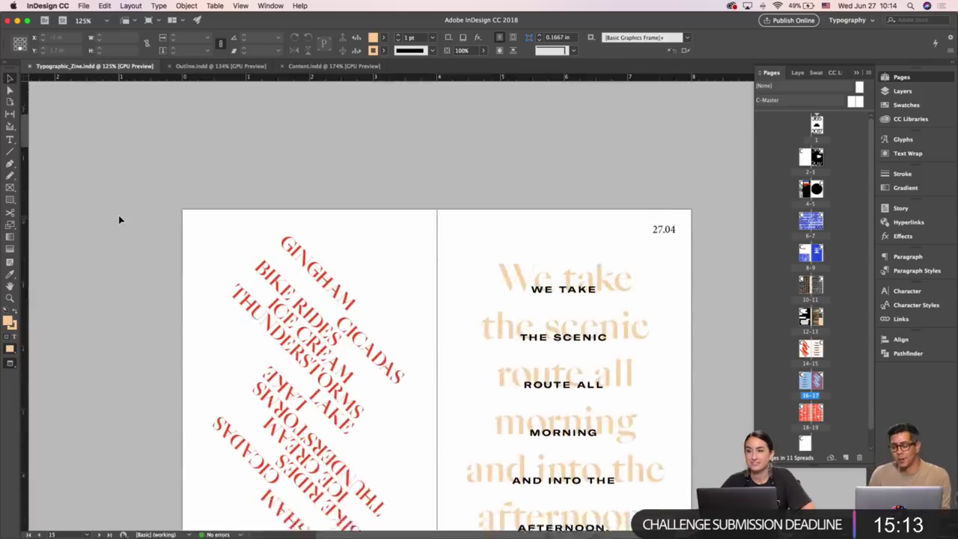
scroll(119, 220, up, 15)
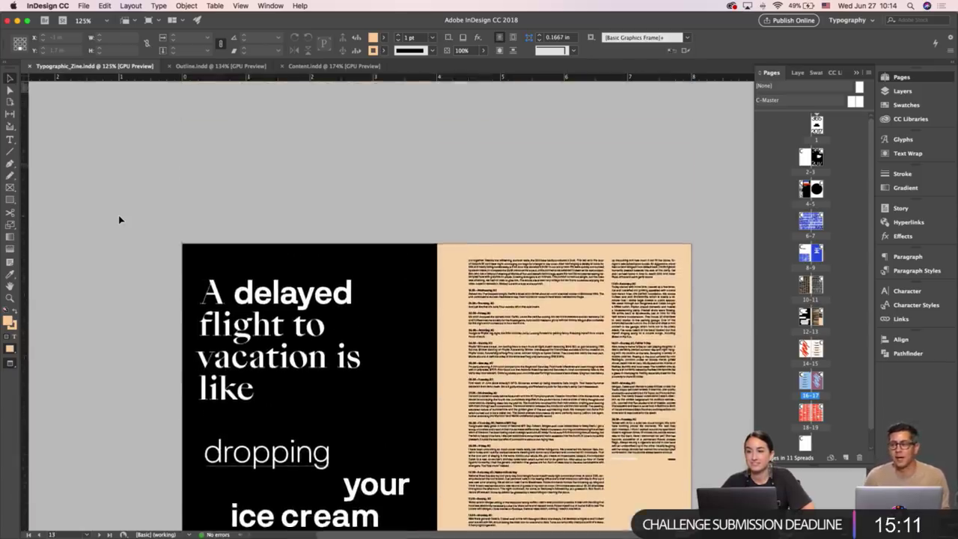
scroll(119, 219, up, 15)
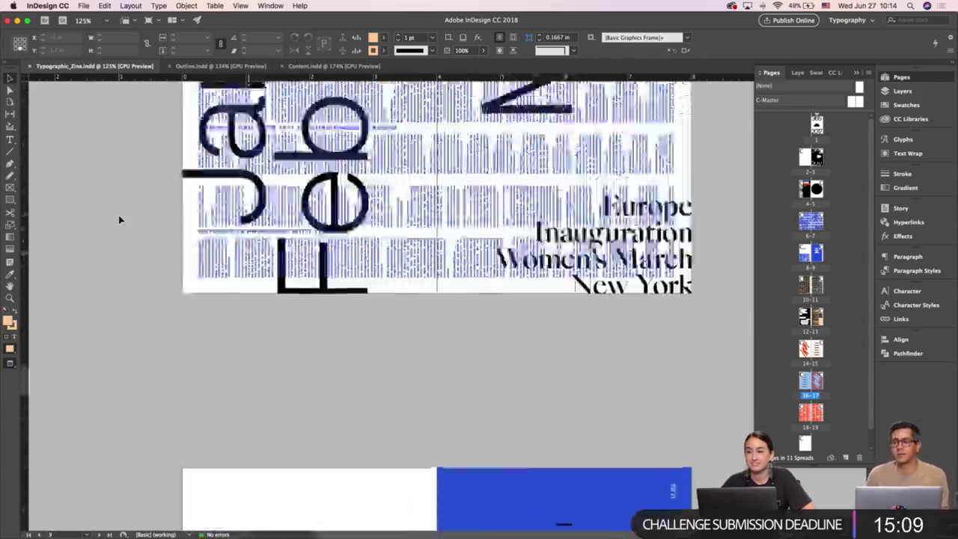
scroll(119, 220, up, 15)
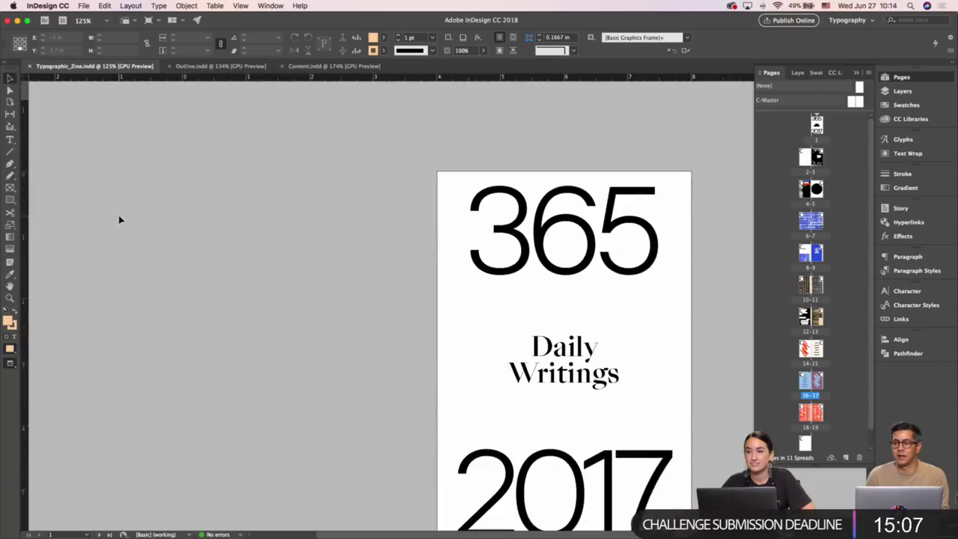
scroll(119, 220, down, 10)
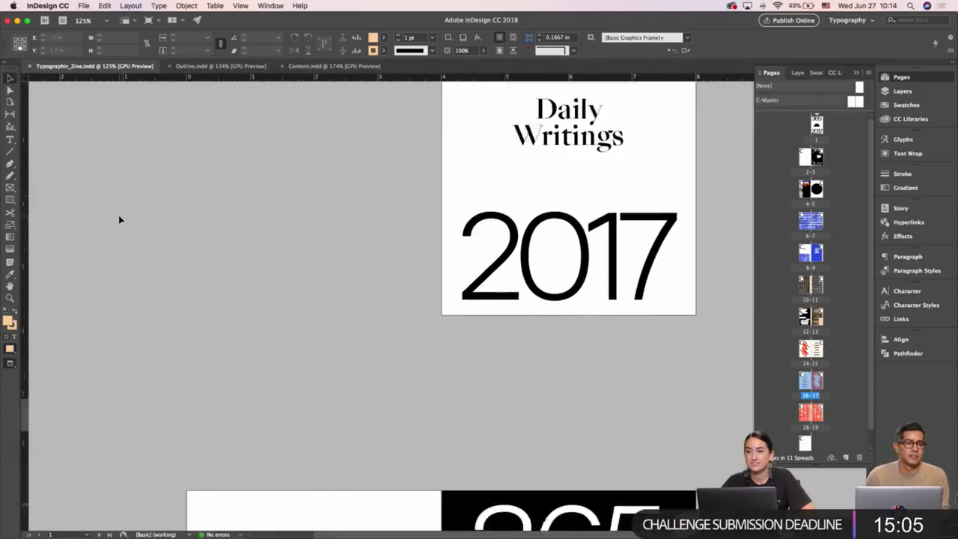
scroll(119, 219, down, 10)
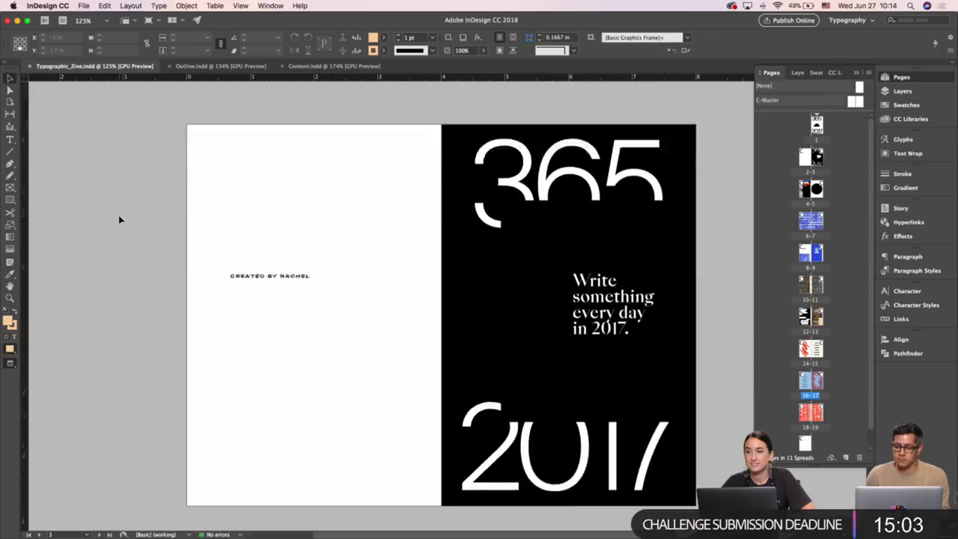
scroll(118, 219, down, 10)
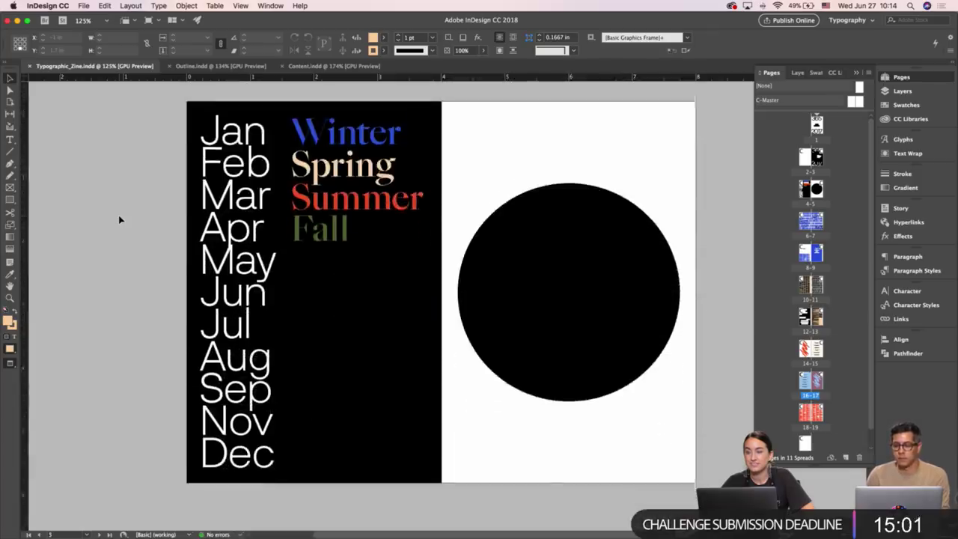
scroll(118, 219, down, 10)
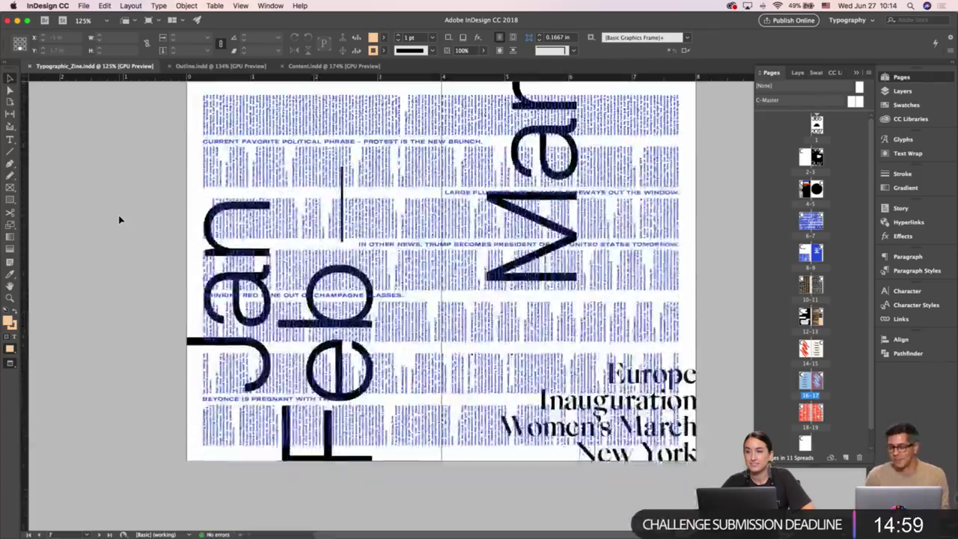
scroll(119, 220, down, 8)
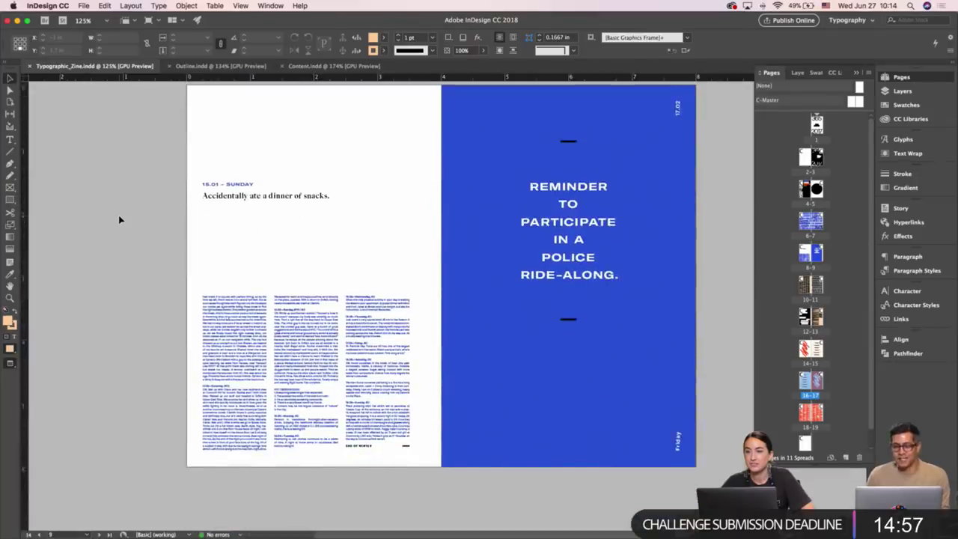
scroll(119, 220, right, 1)
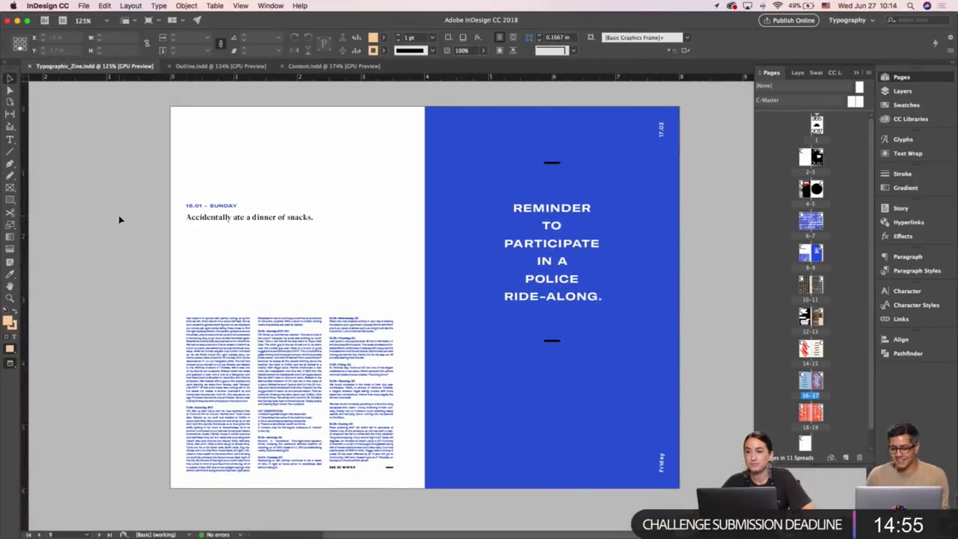
scroll(118, 220, down, 5)
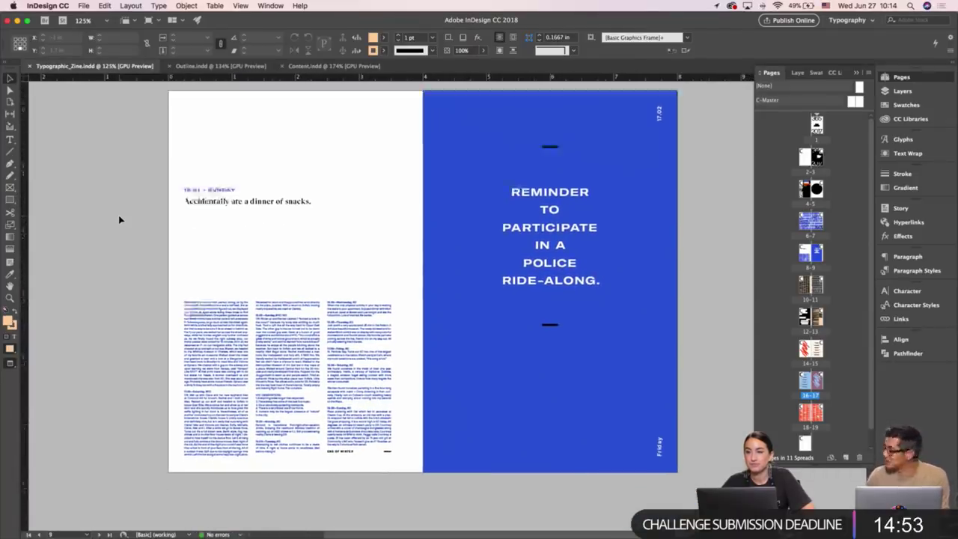
scroll(119, 219, down, 1)
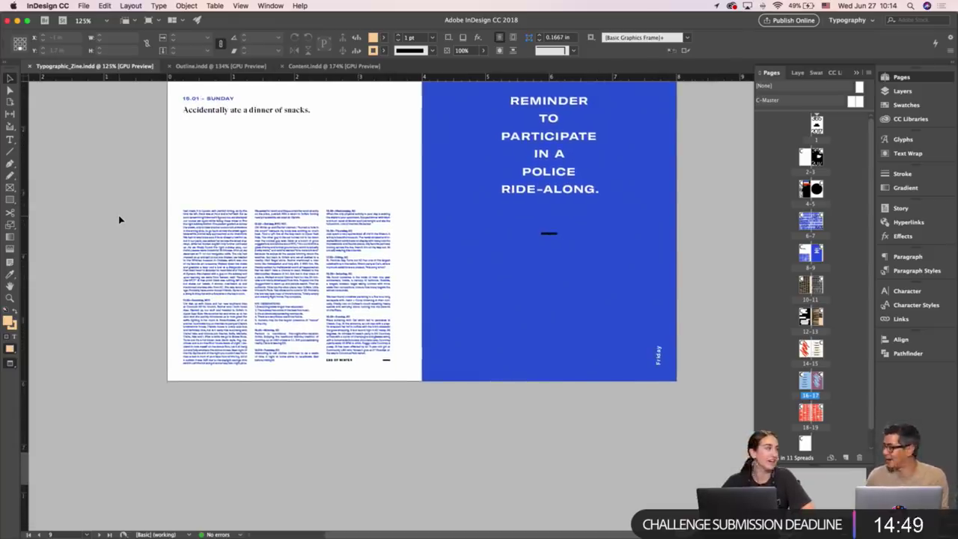
Review the spring spreads, the delayed-flight spread and the first poem spread on pages 14–15.
scroll(118, 219, right, 2)
scroll(118, 220, down, 15)
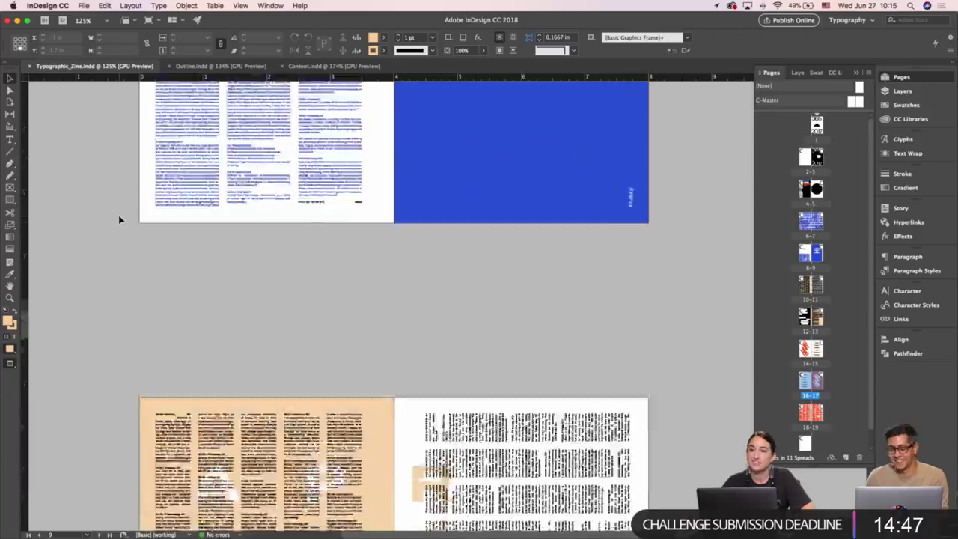
scroll(118, 219, down, 8)
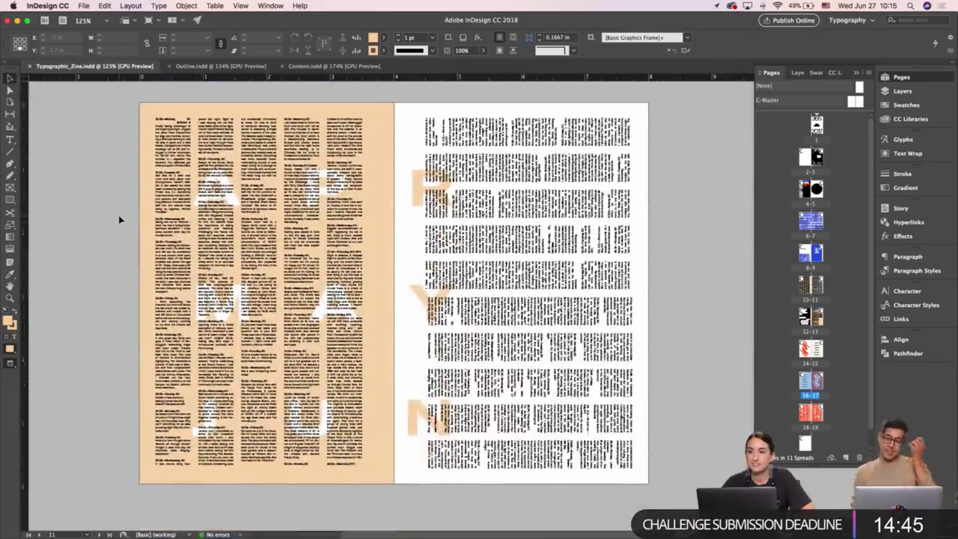
scroll(119, 219, left, 1)
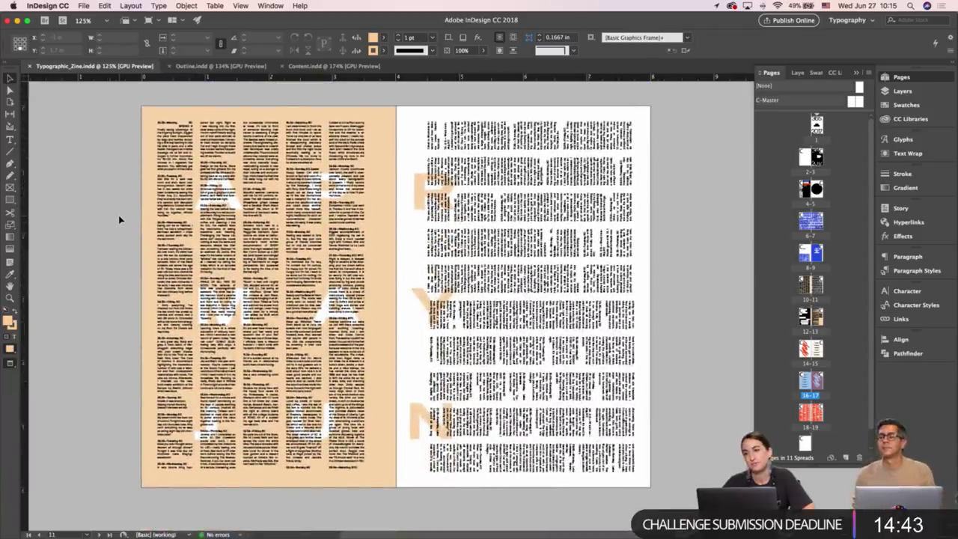
scroll(118, 219, down, 2)
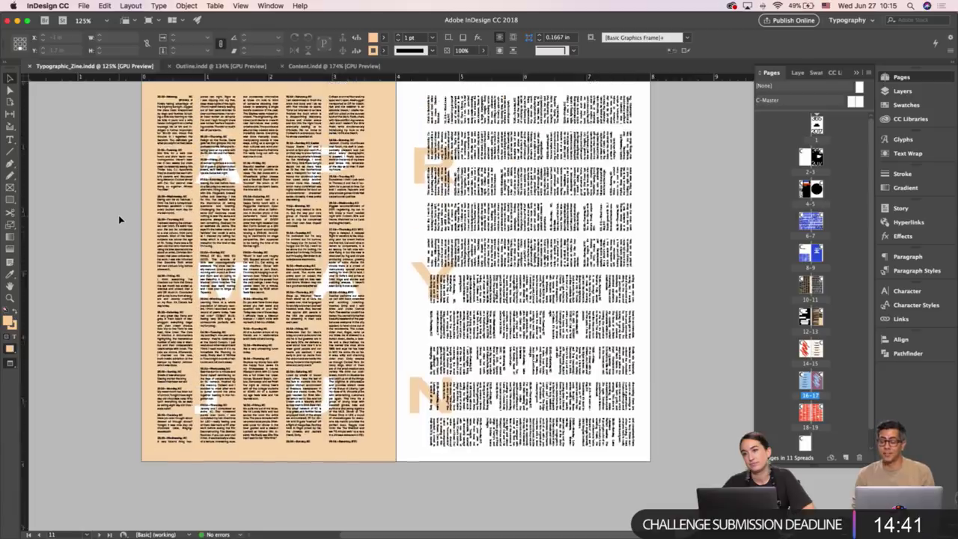
scroll(118, 217, up, 1)
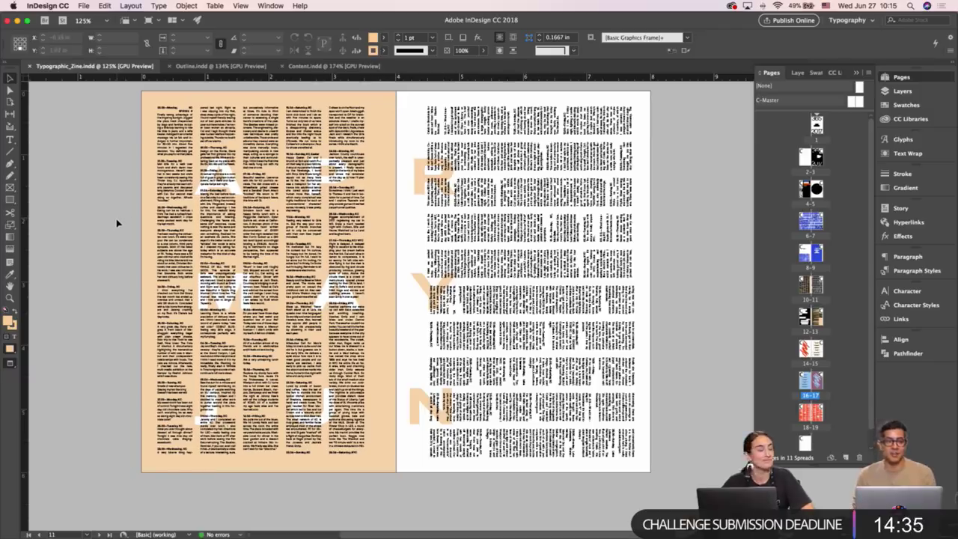
scroll(117, 223, down, 10)
scroll(117, 222, down, 15)
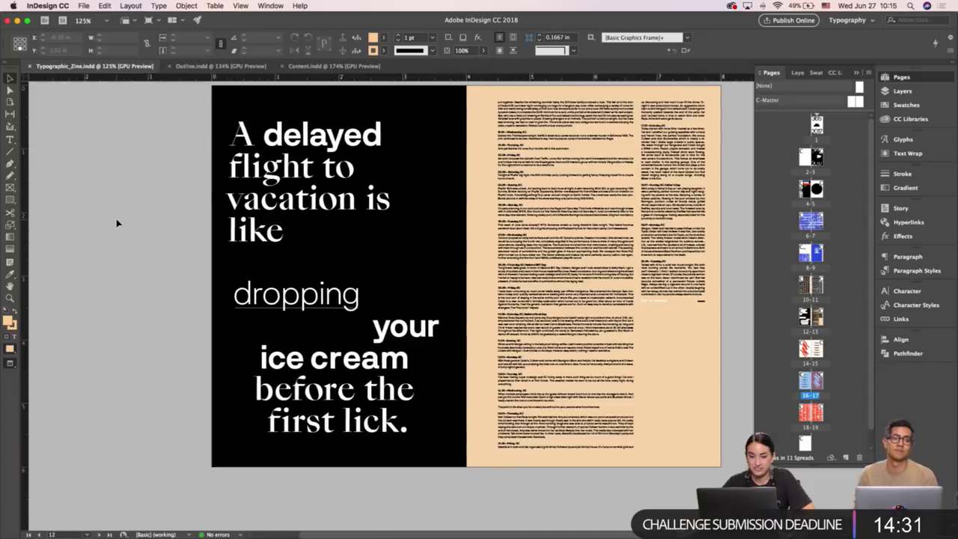
scroll(117, 223, down, 14)
scroll(116, 222, down, 11)
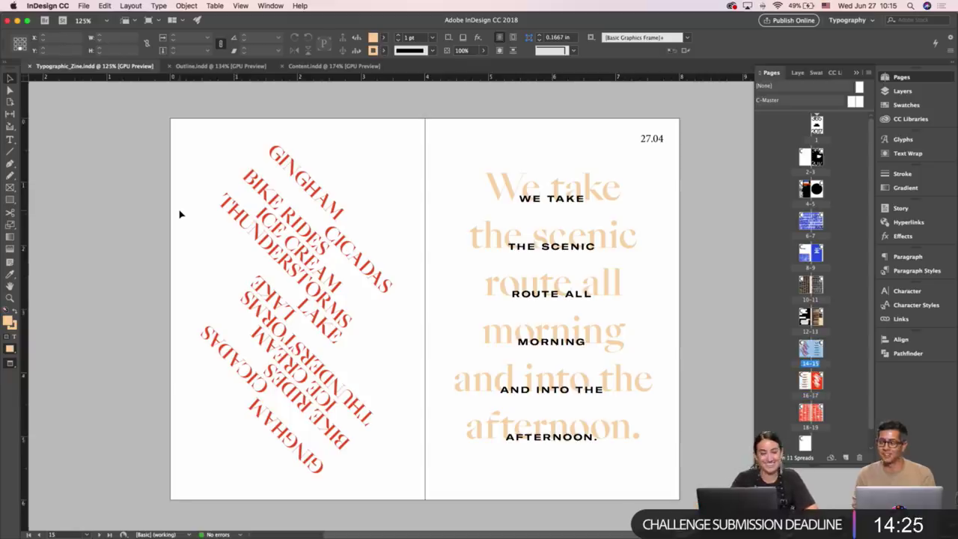
Compare the two versions of the poem spread, white and red word pages, in full-screen presentation view.
key(shift+w)
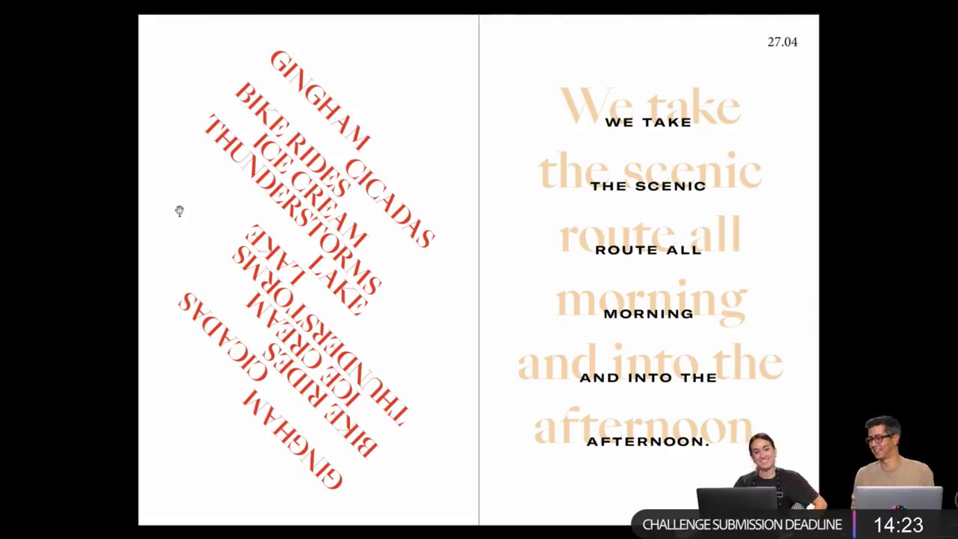
key(Right)
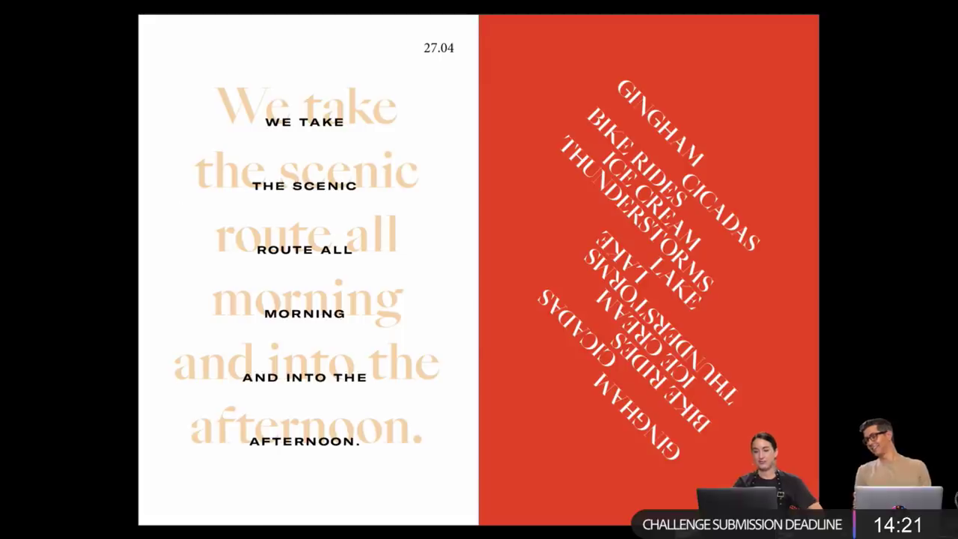
key(Right)
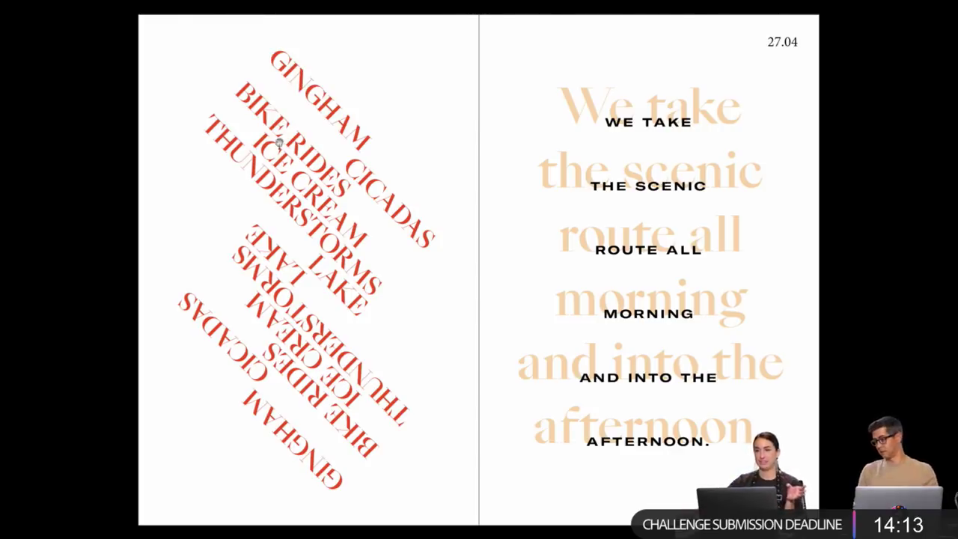
click(410, 99)
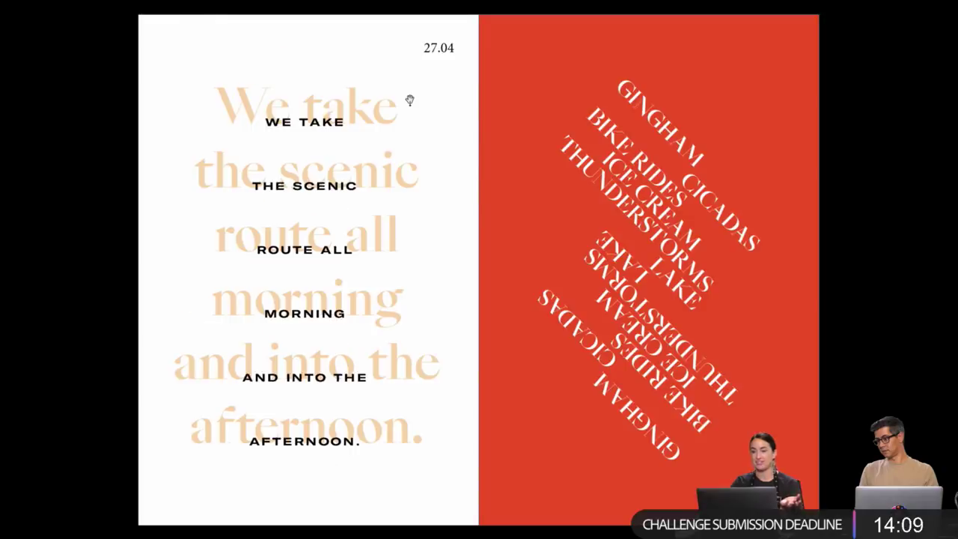
key(Left)
key(Right)
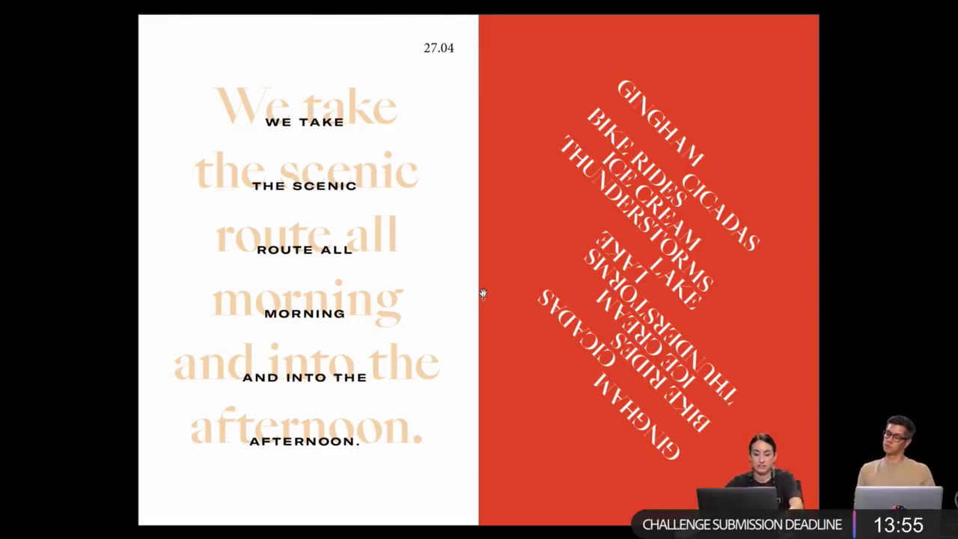
key(Escape)
Scale both white diagonal word blocks on the red page down together proportionally to about 2.8 by 4.25 in.
click(572, 335)
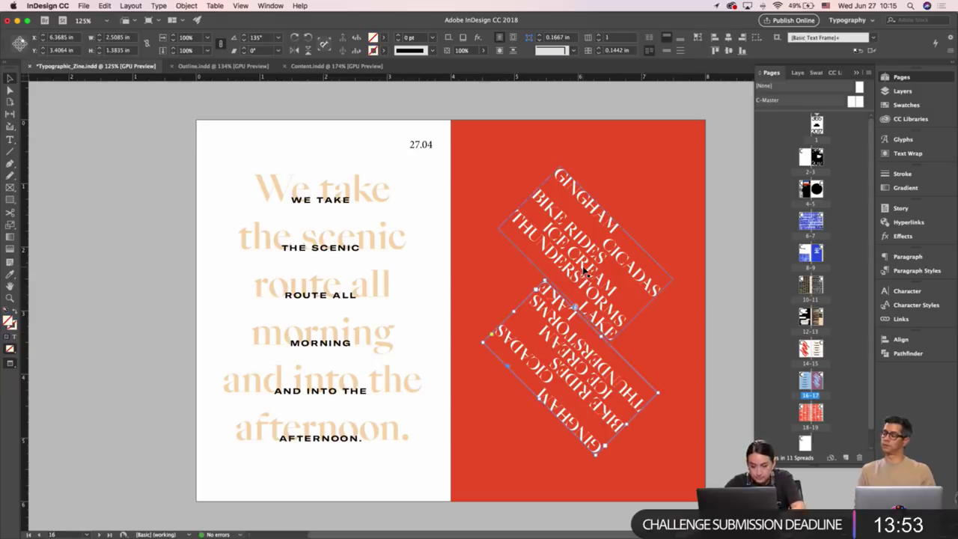
shift+click(586, 272)
key(e)
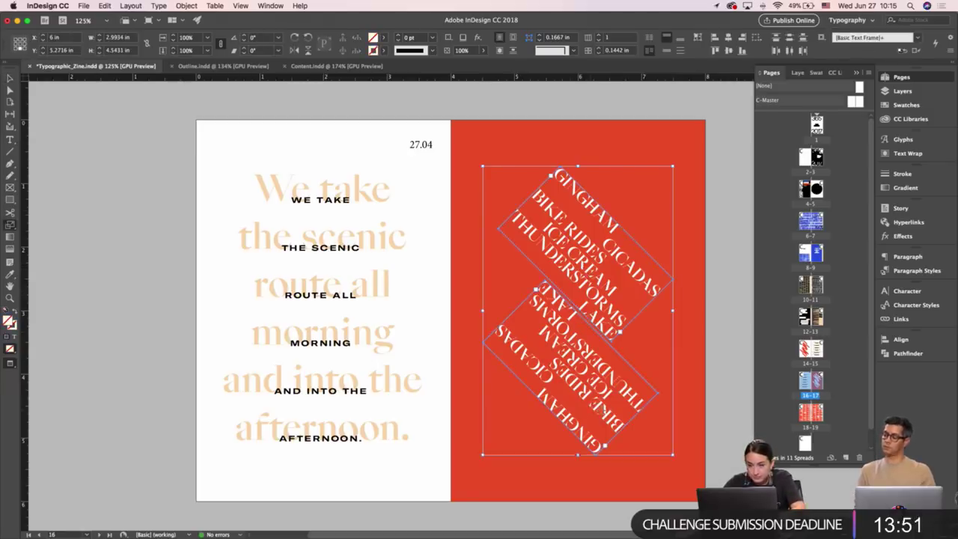
drag(649, 277, 653, 284)
key(super+z)
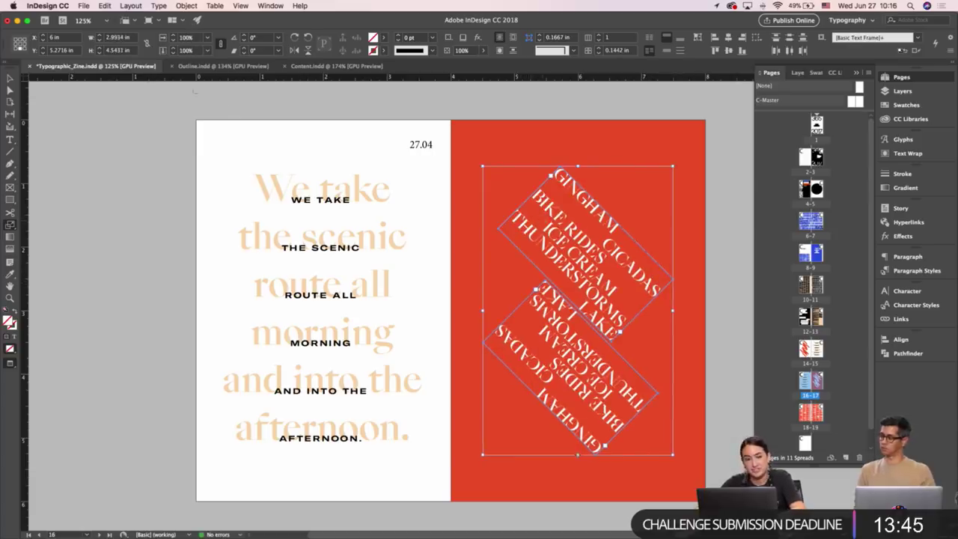
click(16, 37)
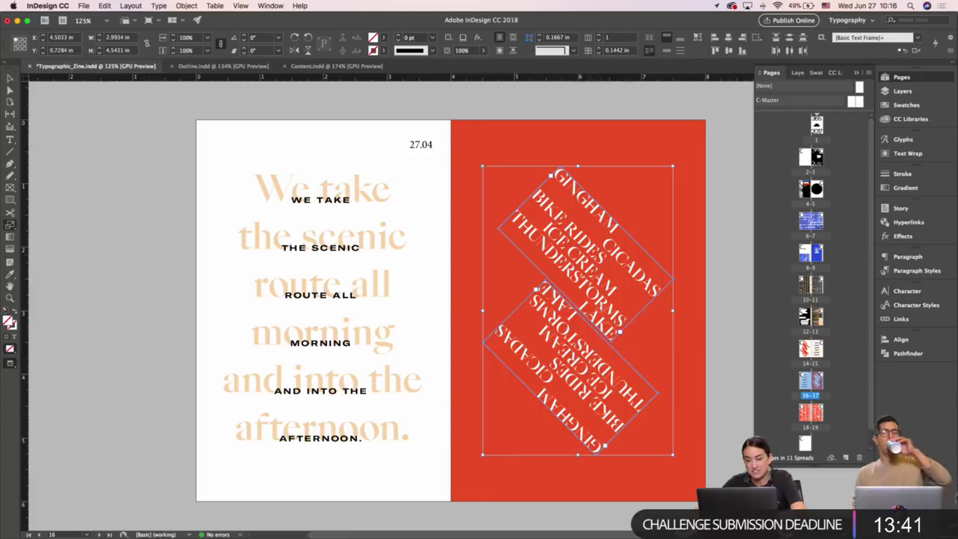
drag(587, 313, 592, 278)
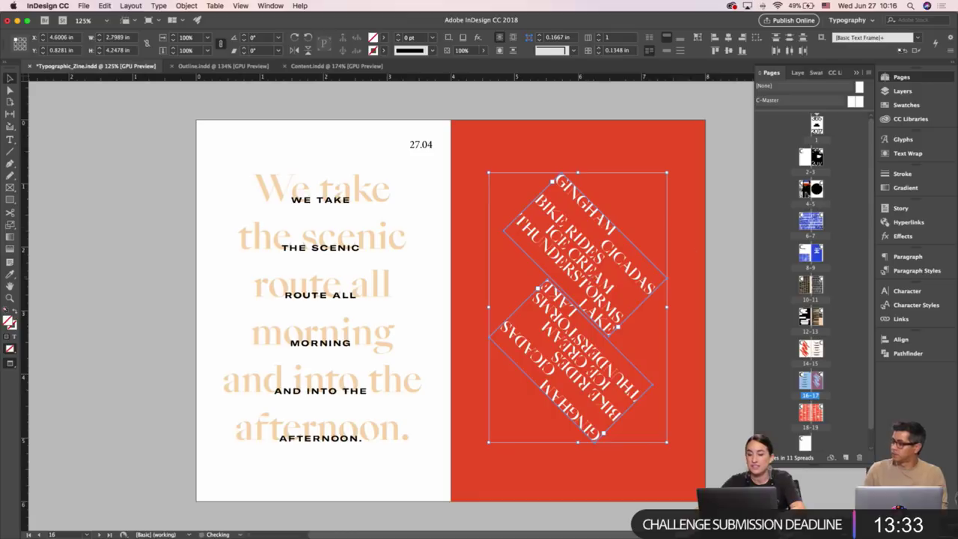
Examine the blue ride-along spread on pages 8–9 and the April-May-June spread on pages 10–11 with guides and frames shown.
double_click(815, 253)
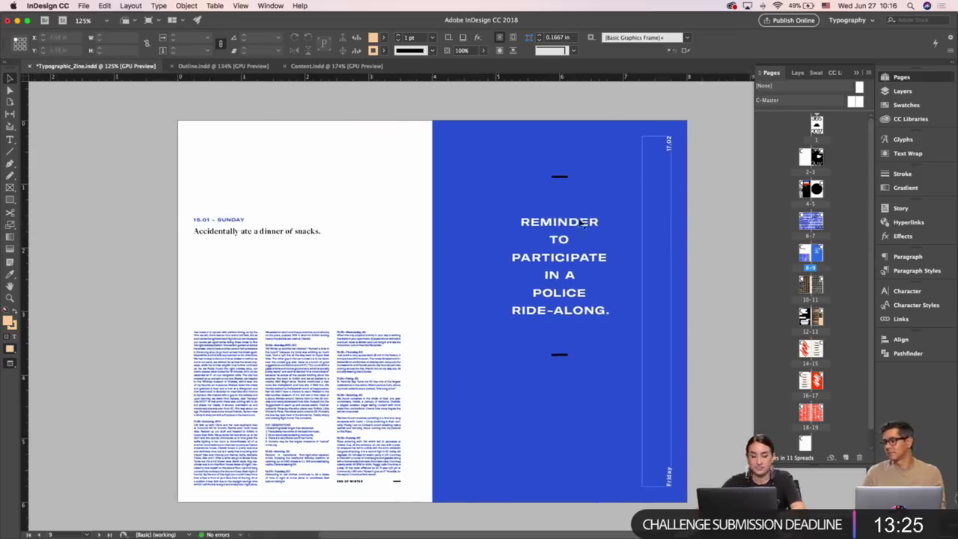
key(w)
key(w)
scroll(365, 166, down, 10)
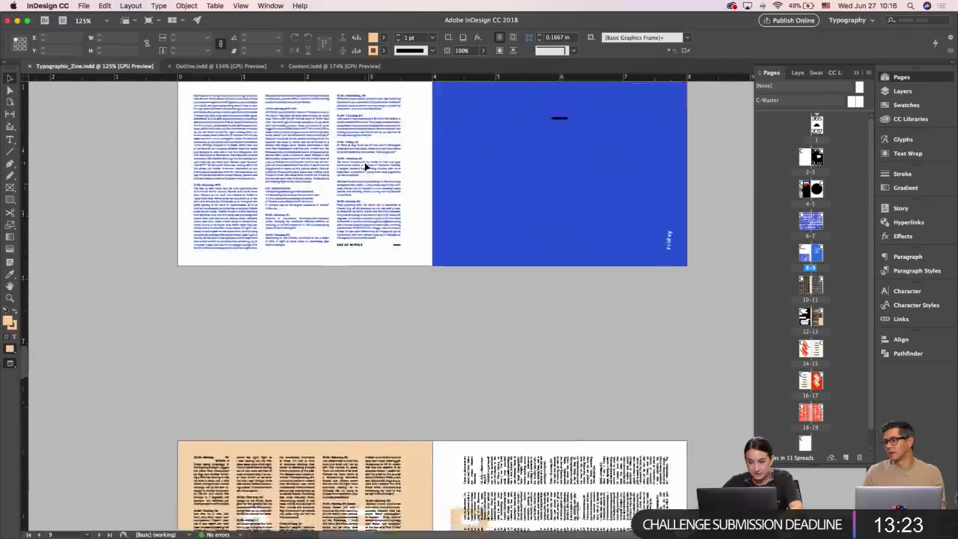
scroll(365, 166, down, 3)
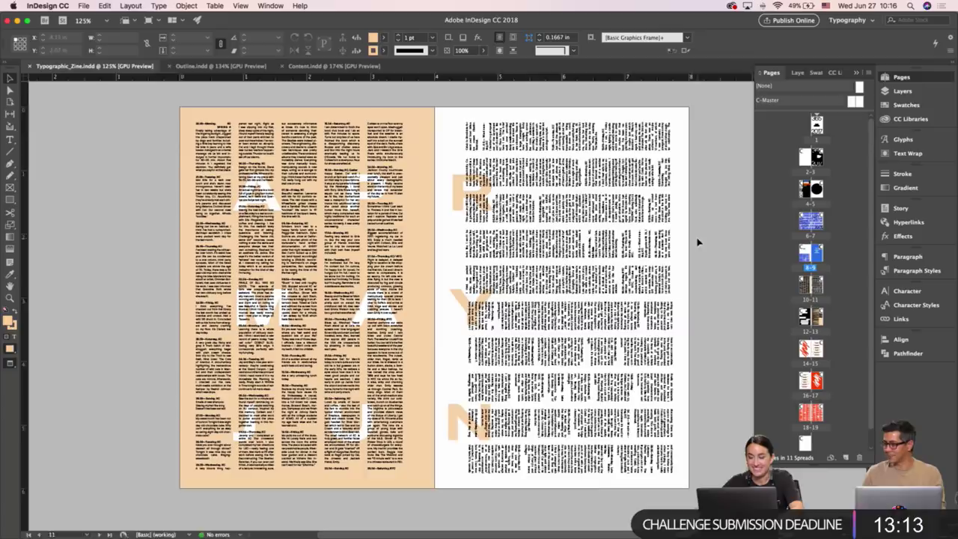
key(w)
scroll(717, 259, down, 1)
scroll(718, 262, left, 1)
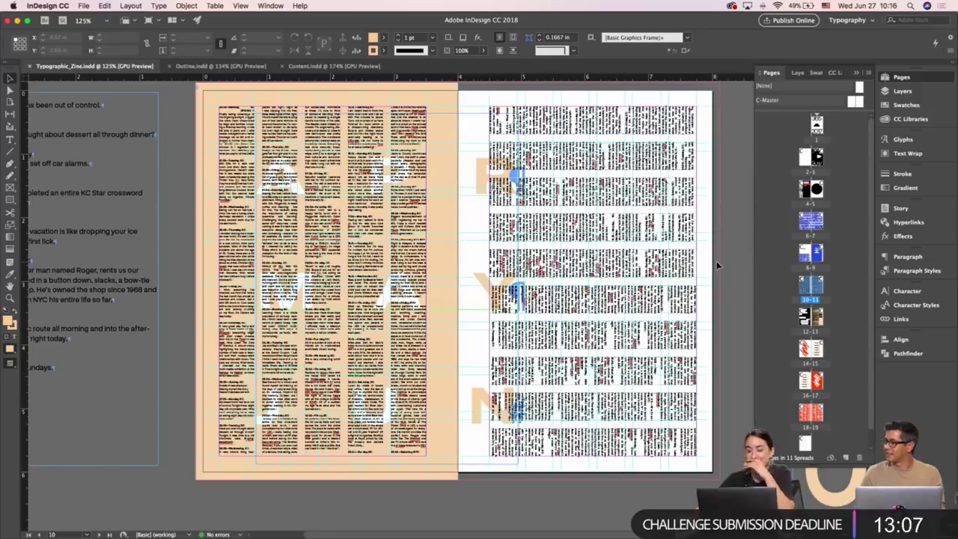
scroll(717, 265, down, 3)
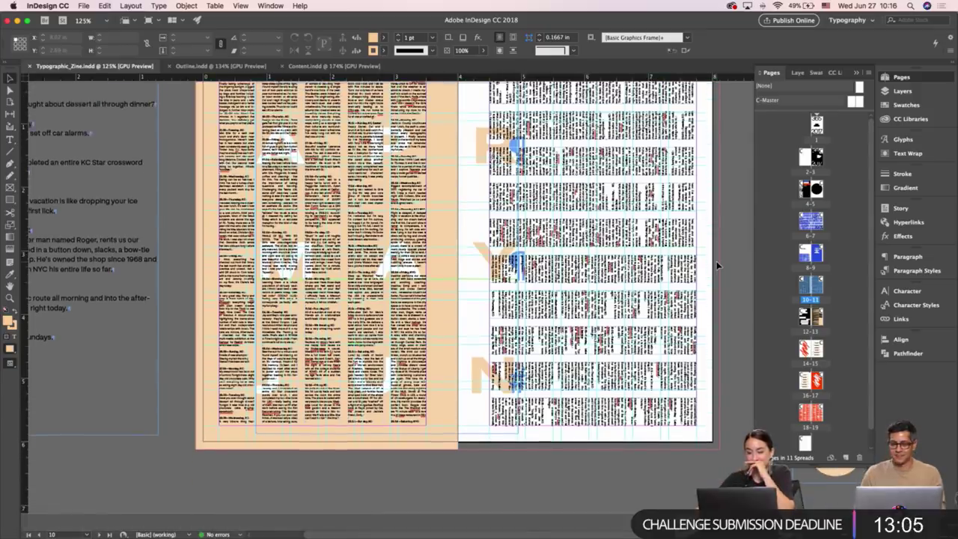
scroll(716, 265, down, 10)
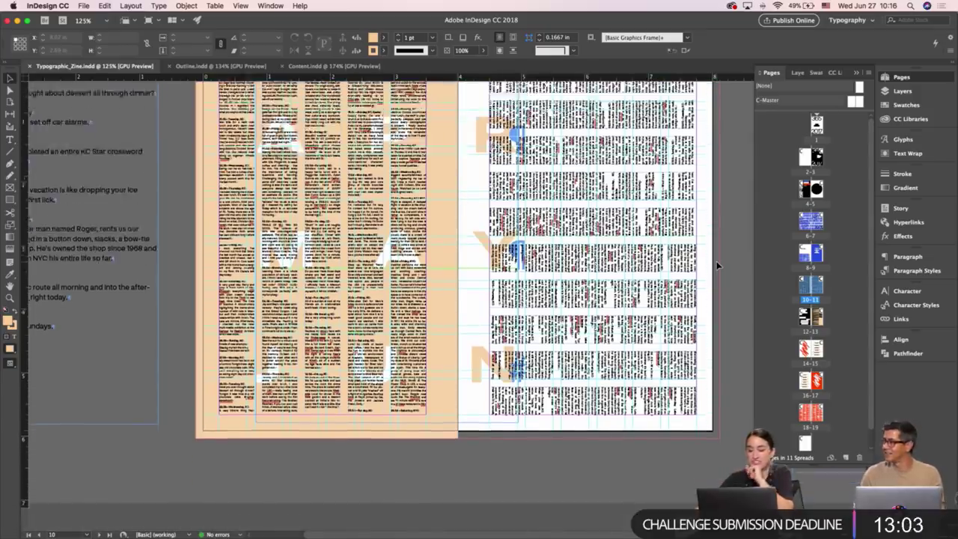
Review the delayed-flight spread and both poem spreads on pages 12–17 in preview mode without guides.
scroll(717, 265, down, 5)
key(w)
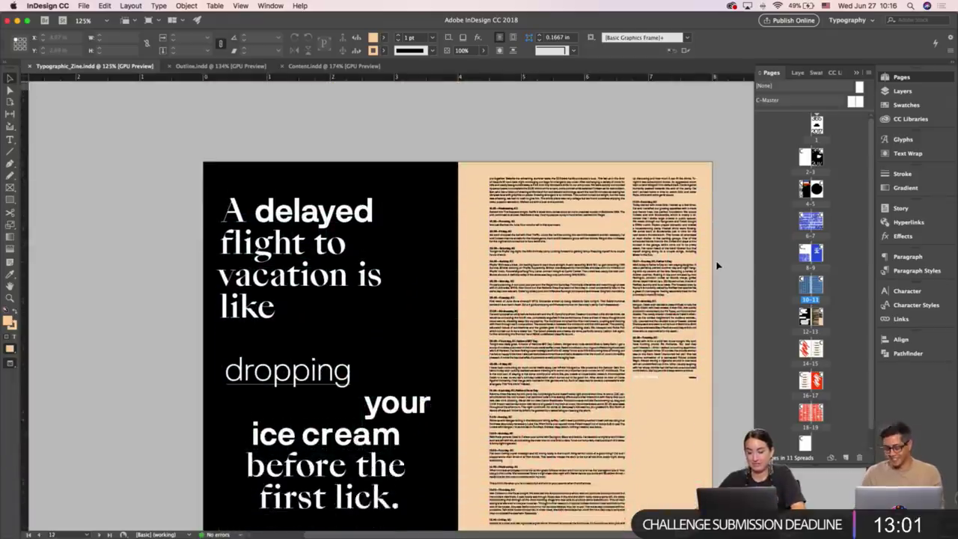
scroll(717, 265, down, 2)
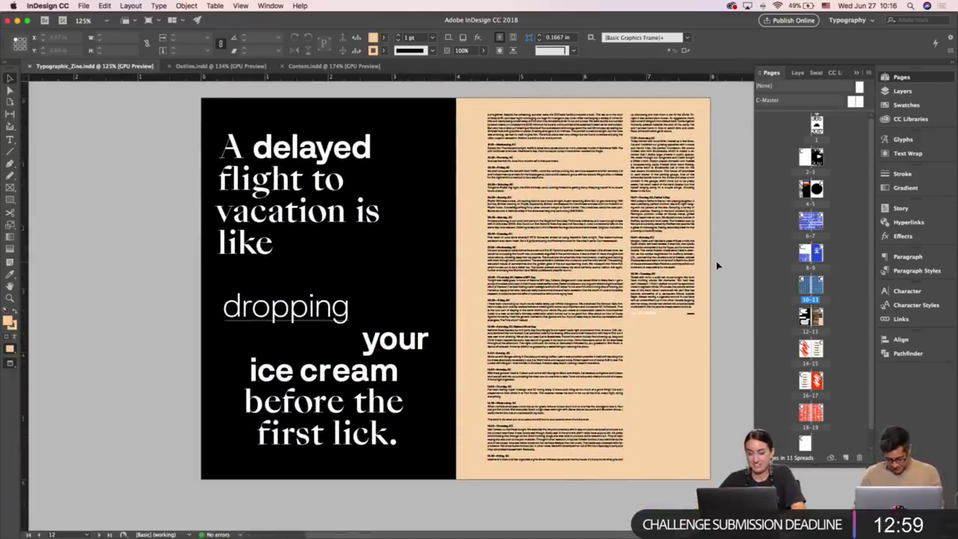
scroll(717, 265, right, 2)
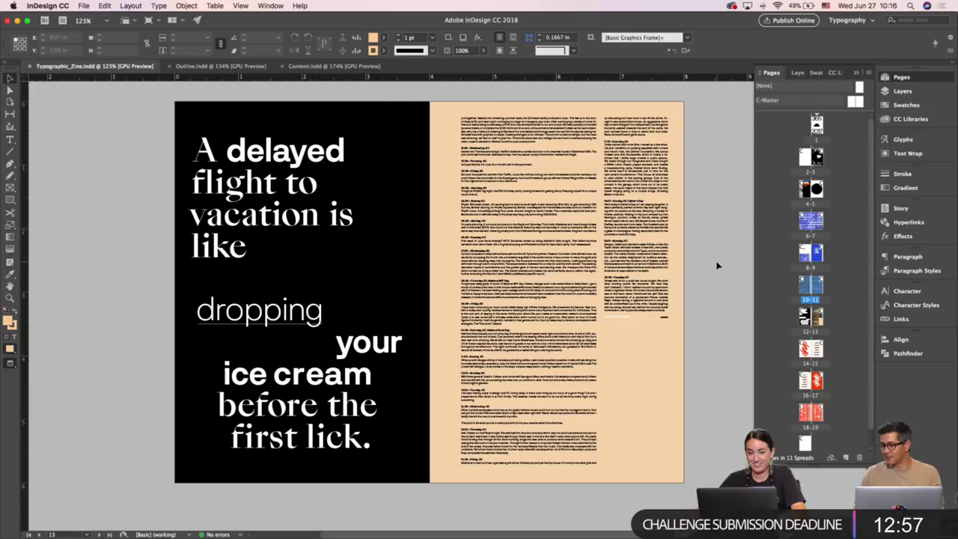
scroll(717, 265, down, 10)
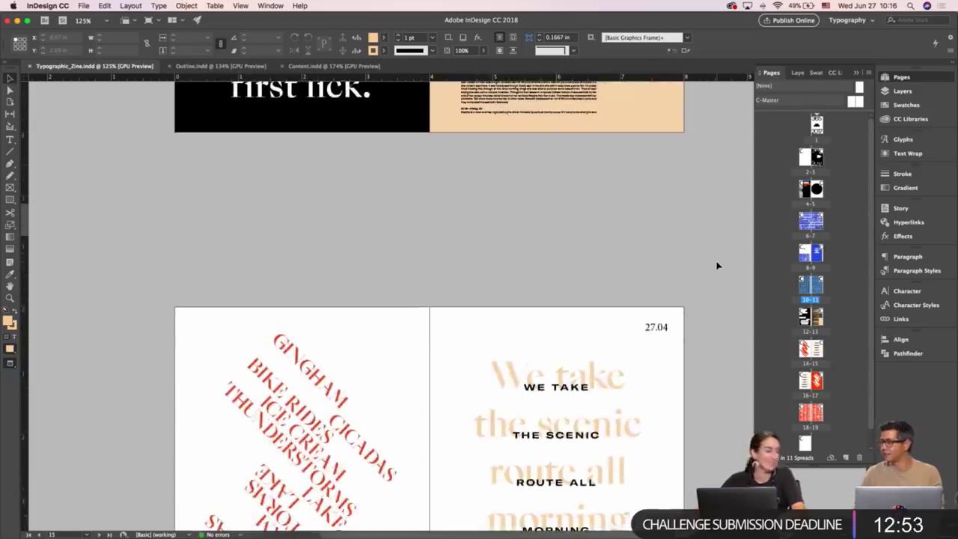
scroll(717, 265, down, 3)
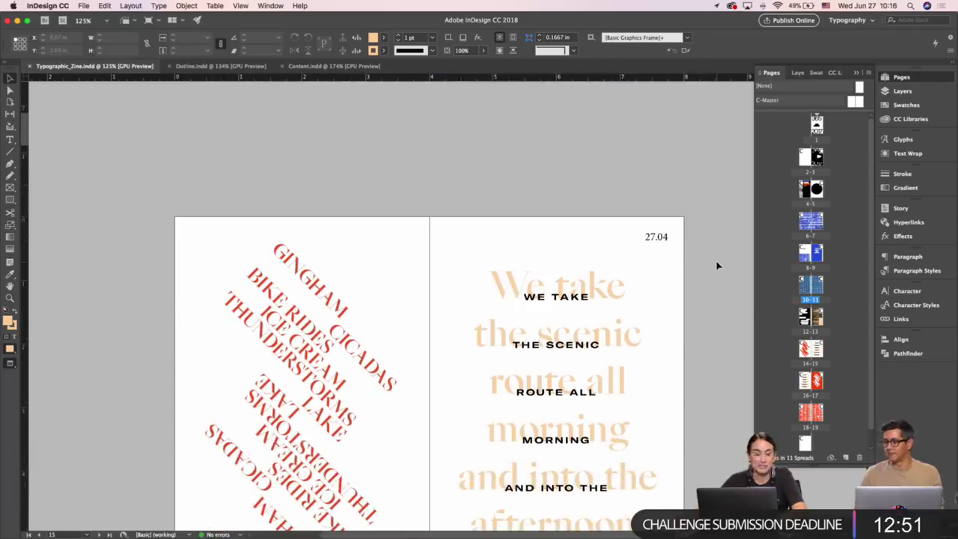
scroll(717, 265, down, 5)
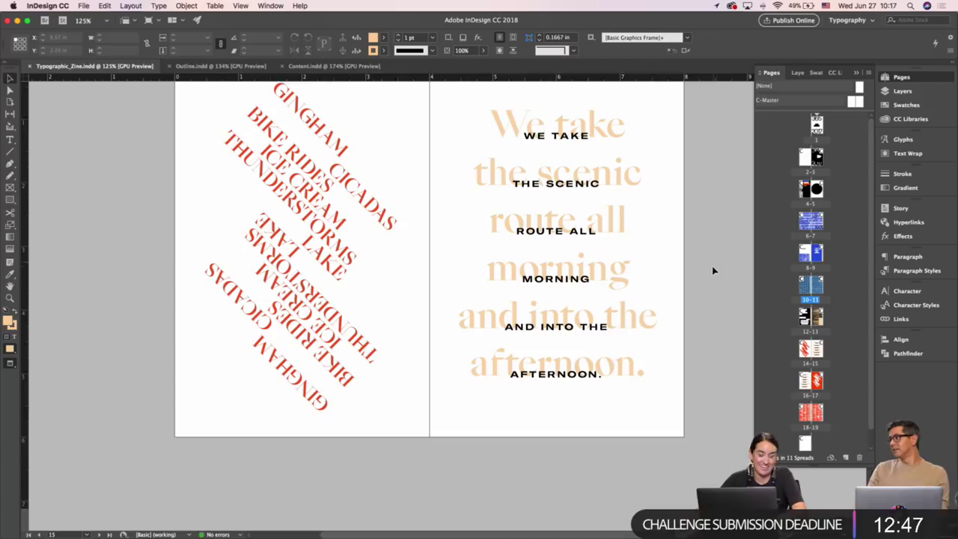
scroll(717, 265, down, 12)
scroll(713, 271, down, 5)
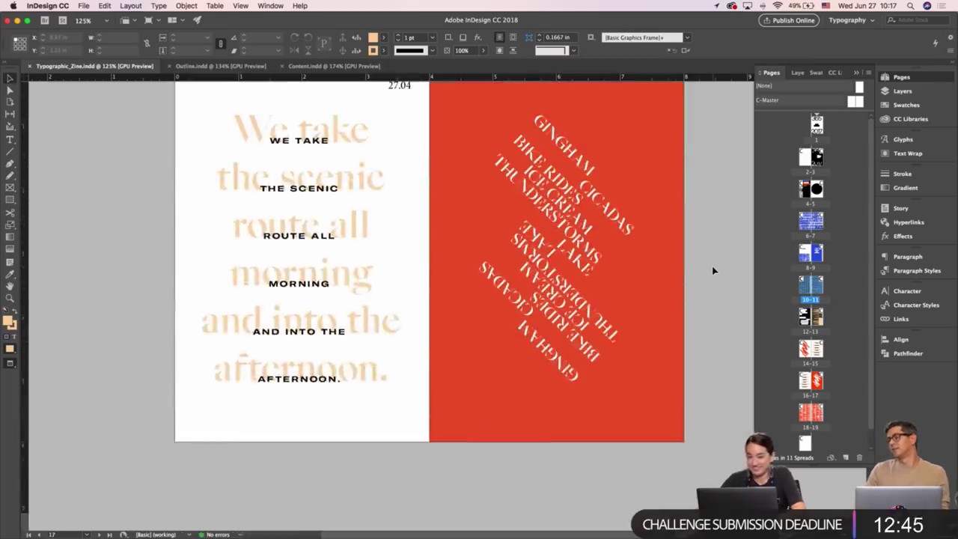
Nudge both white diagonal word blocks together slightly downward so they sit centered on the red page.
click(547, 330)
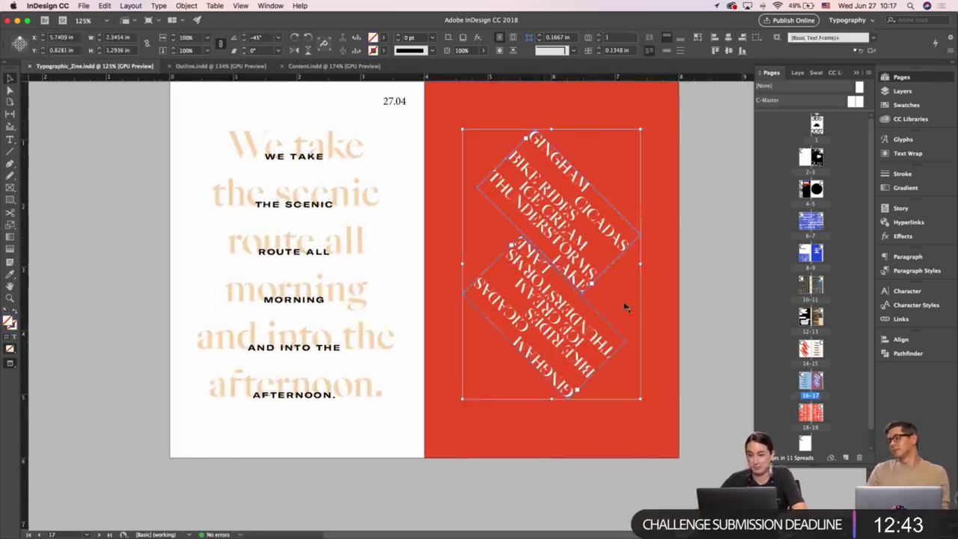
click(718, 270)
scroll(717, 272, up, 1)
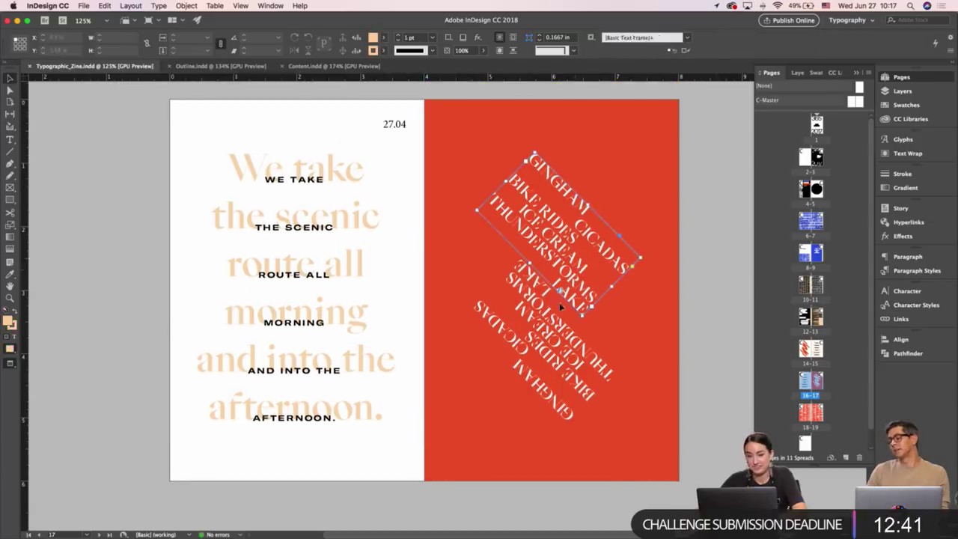
click(689, 295)
click(727, 290)
scroll(727, 291, left, 1)
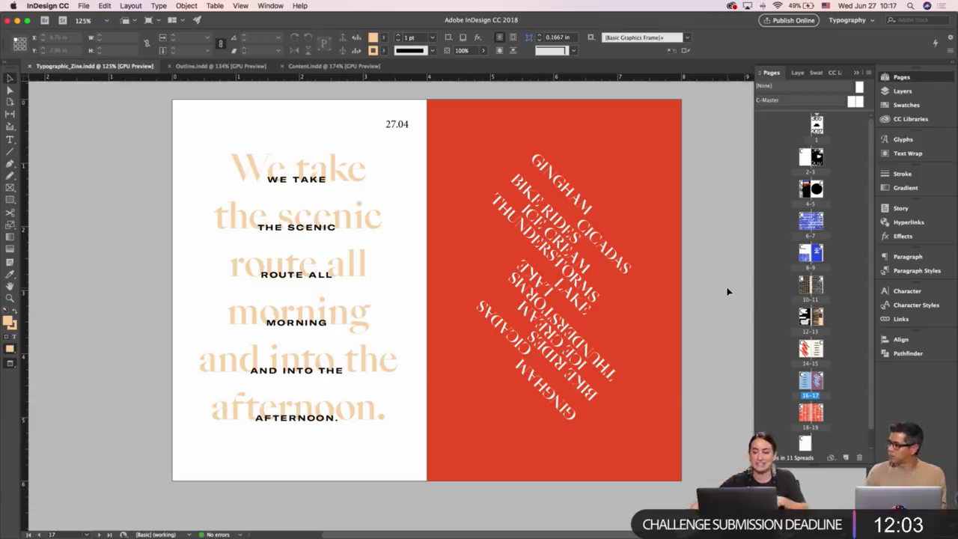
click(579, 350)
shift+click(593, 251)
mouse_move(593, 251)
mouse_down()
mouse_move(592, 261)
mouse_move(594, 253)
mouse_up()
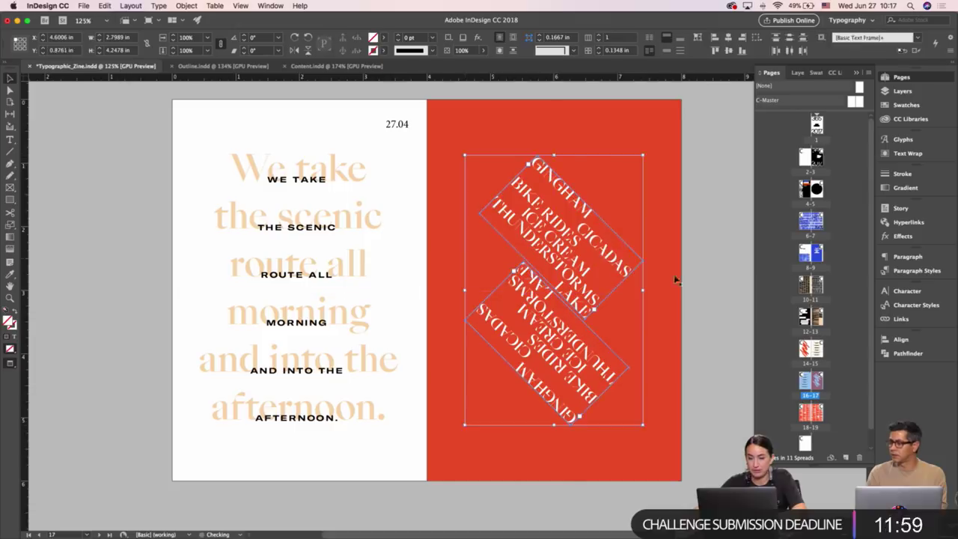
click(702, 291)
Show guides and frames and move the 27.04 date frame off the white poem page onto the pasteboard beside it.
key(w)
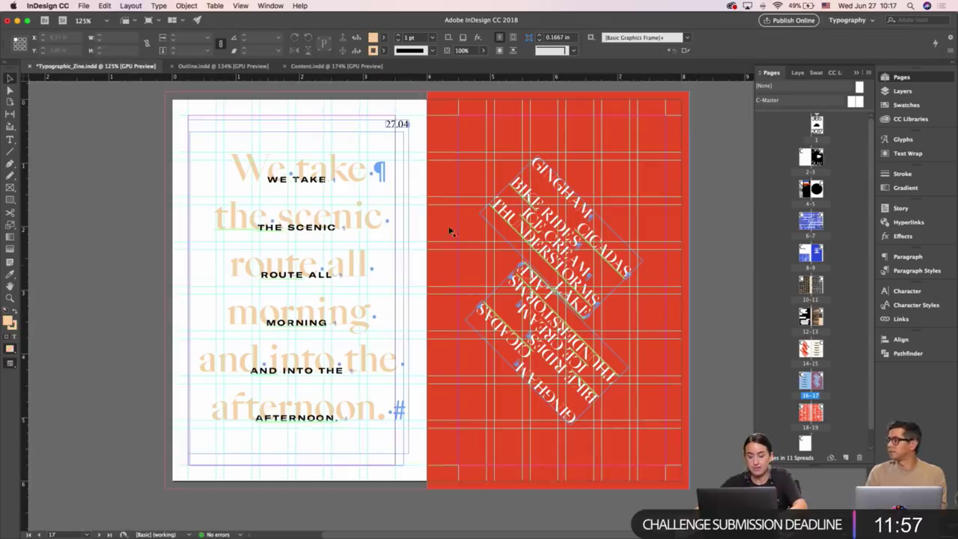
click(397, 122)
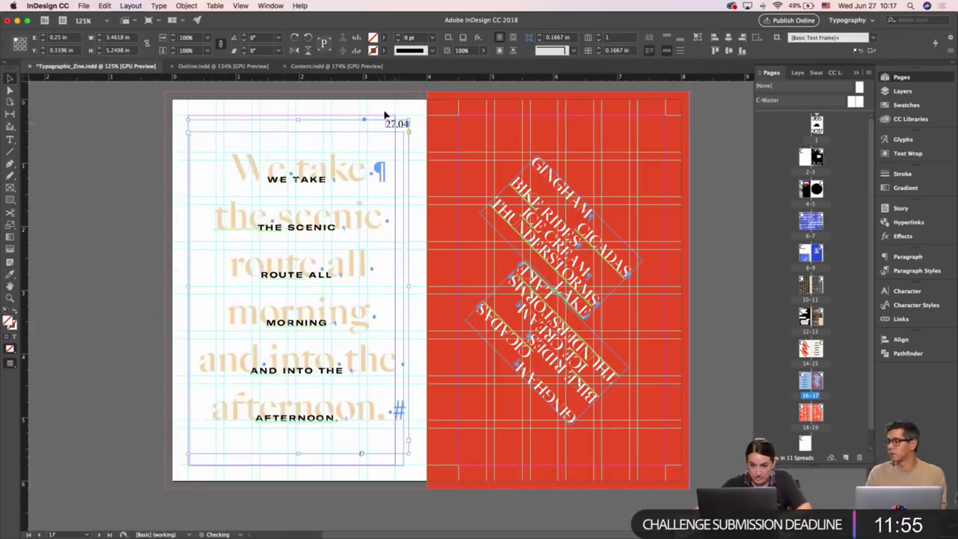
drag(366, 102, 178, 241)
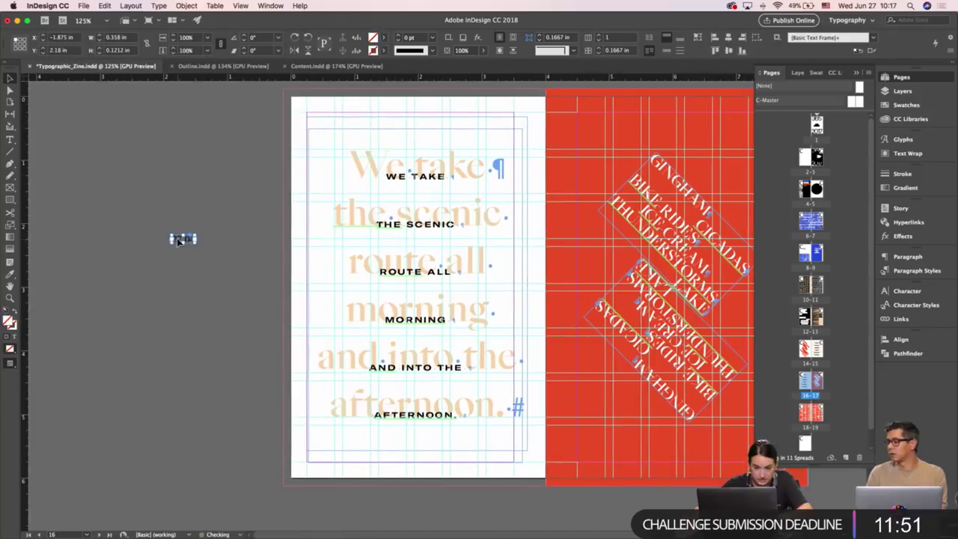
Set the 27.04 date in Neurial Grotesk Regular and enlarge its frame to 0.75 by 0.37 in.
double_click(178, 241)
key(super+a)
click(78, 38)
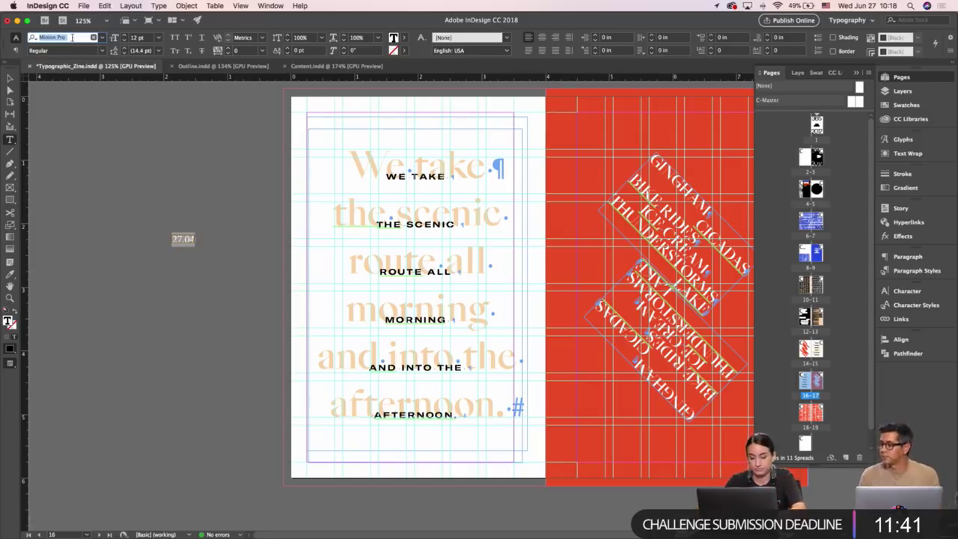
text(neuri)
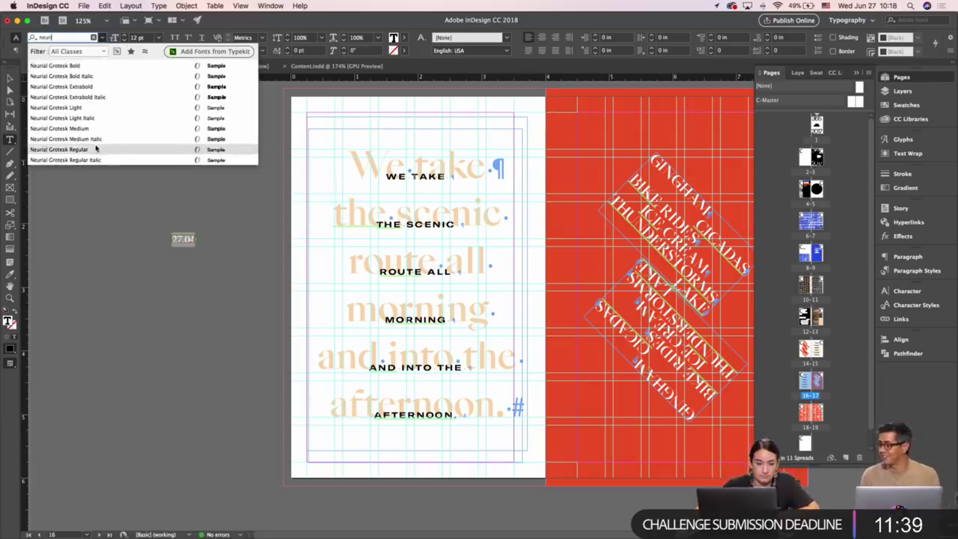
click(96, 149)
key(Escape)
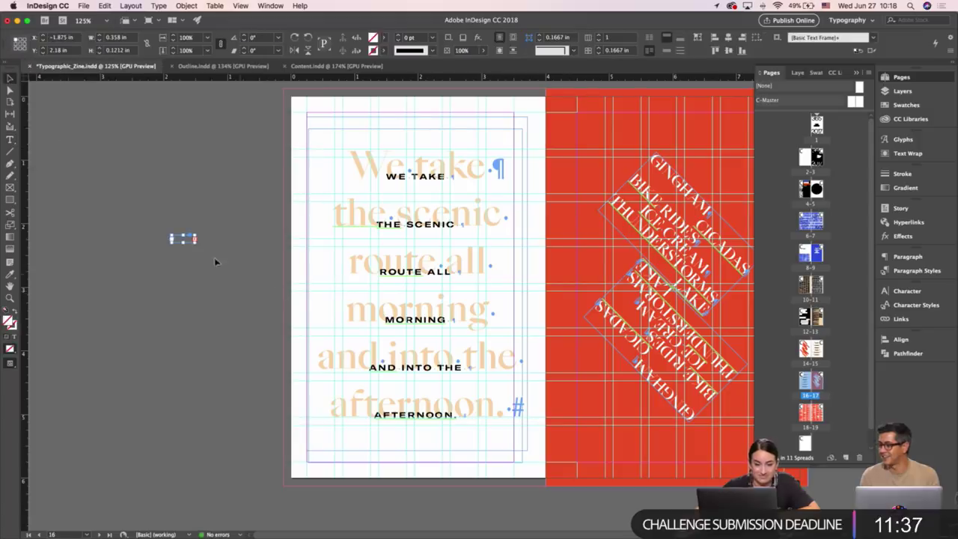
drag(196, 243, 218, 258)
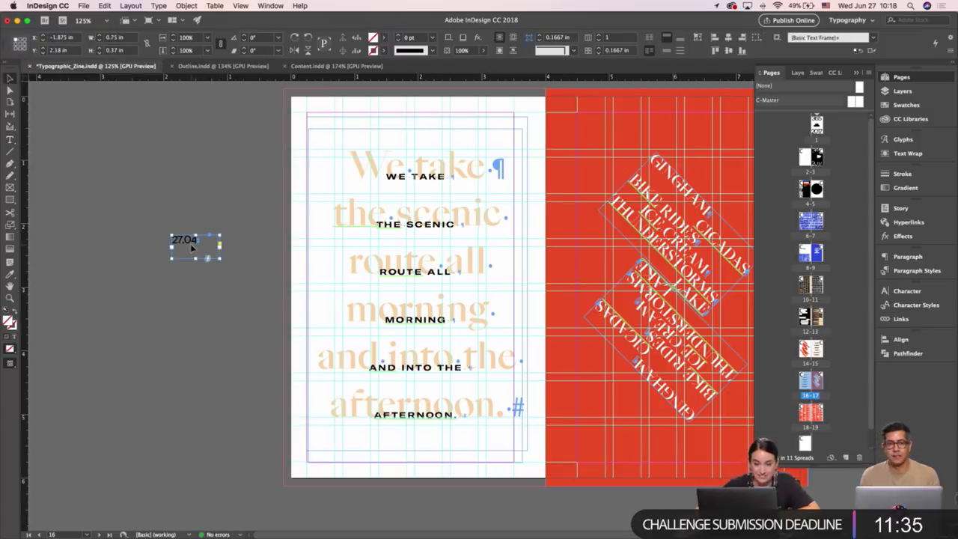
Examine the white-and-red poem spread without its date on the page, in preview and with guides shown.
double_click(191, 247)
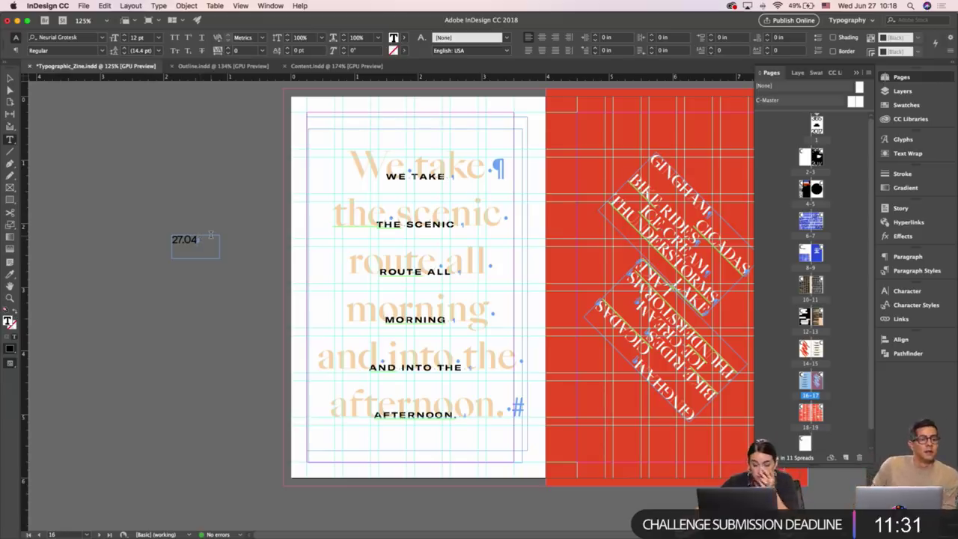
key(super+a)
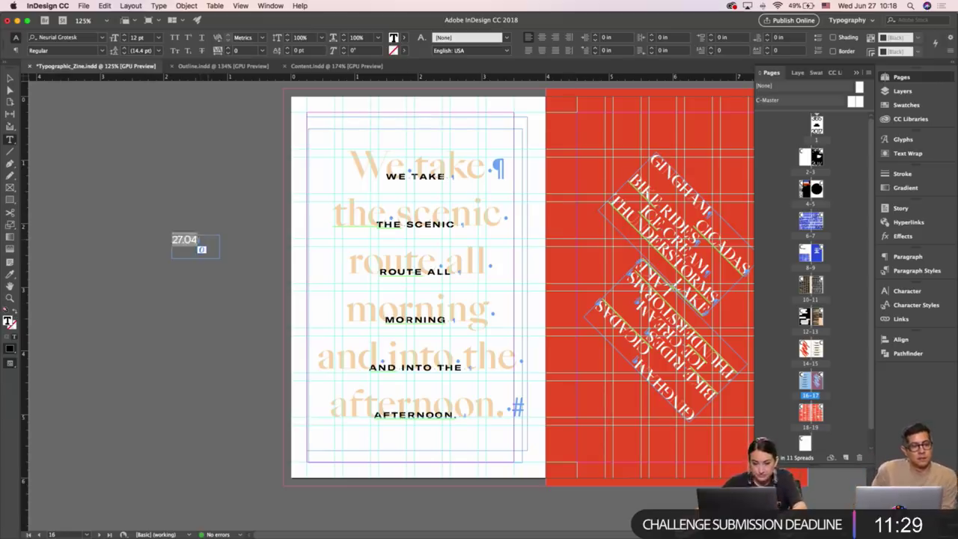
key(Escape)
click(189, 201)
scroll(189, 202, right, 2)
key(w)
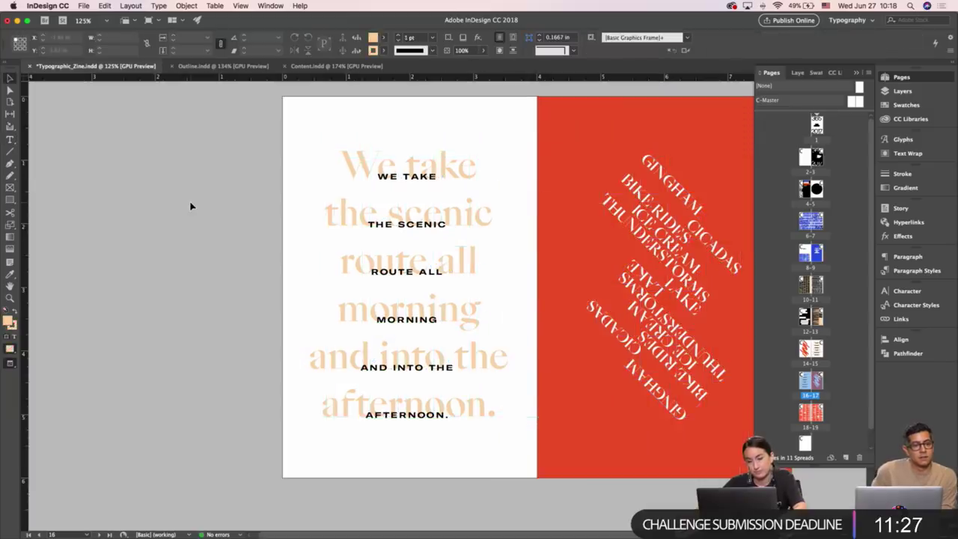
scroll(192, 206, right, 2)
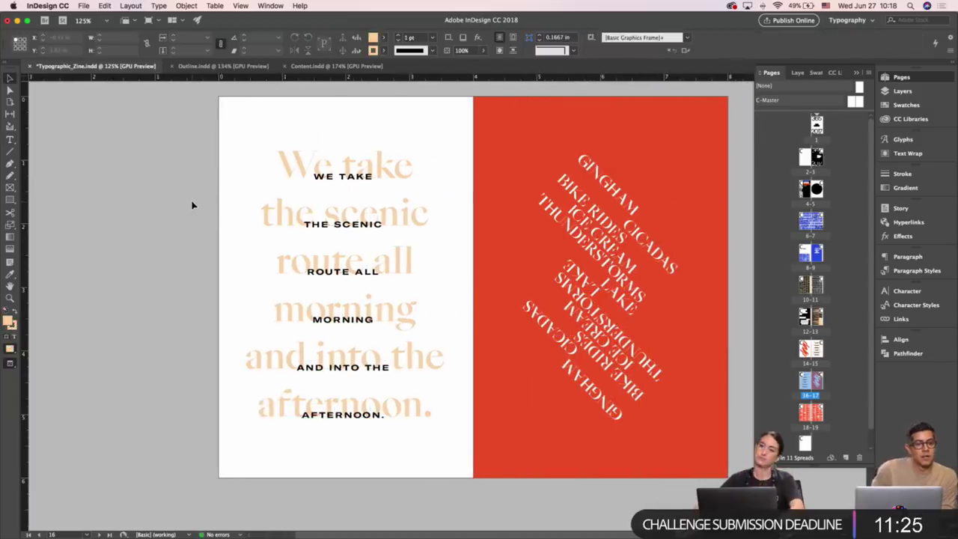
scroll(192, 206, up, 1)
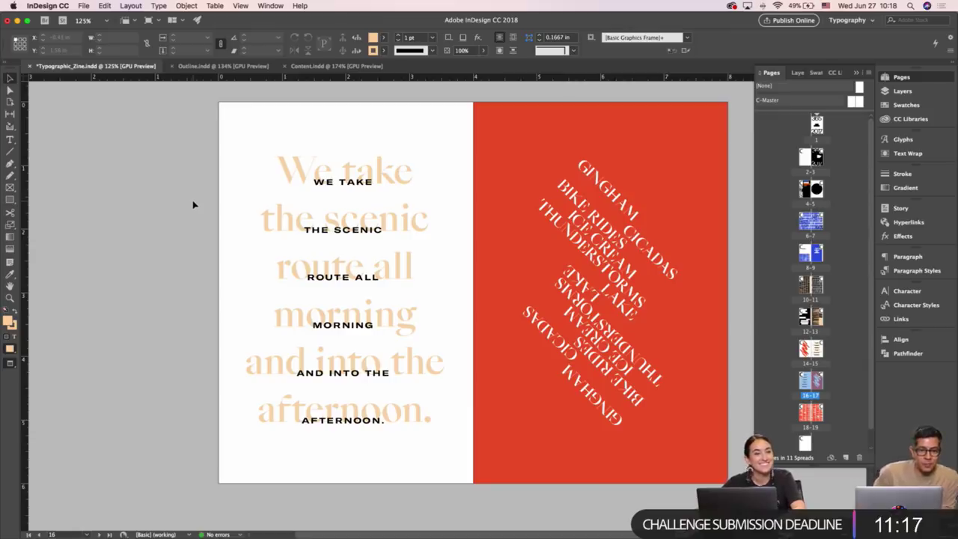
key(w)
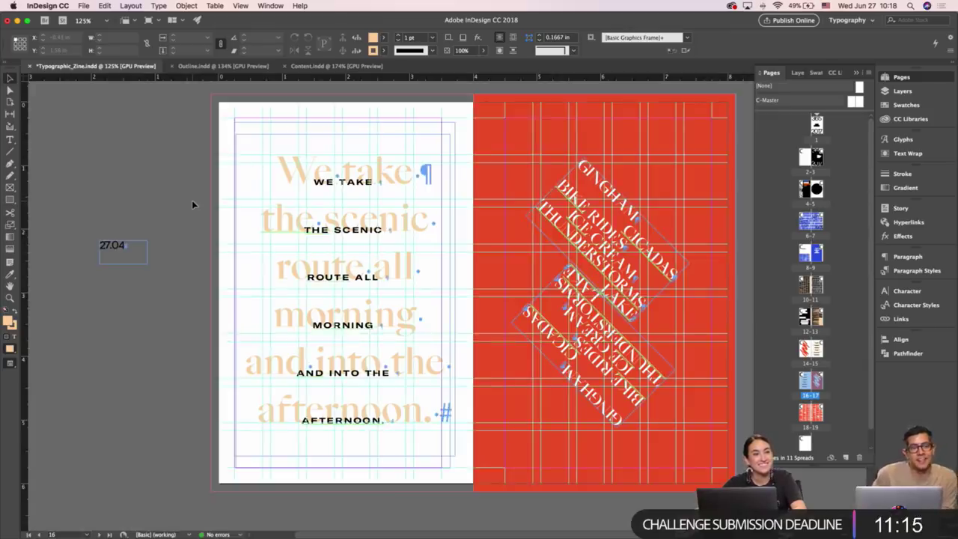
scroll(192, 201, right, 1)
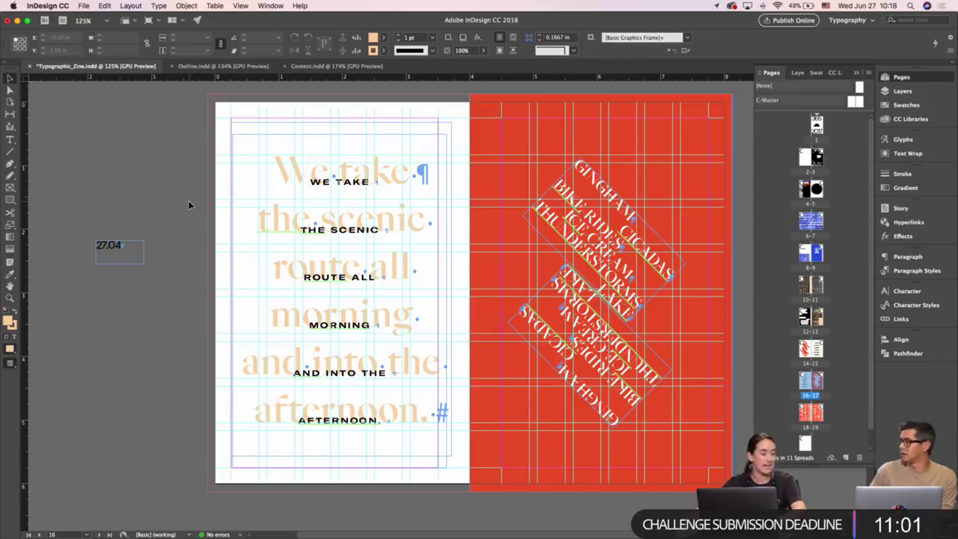
Reduce the 27.04 date text on the pasteboard to 7 pt.
scroll(191, 204, left, 5)
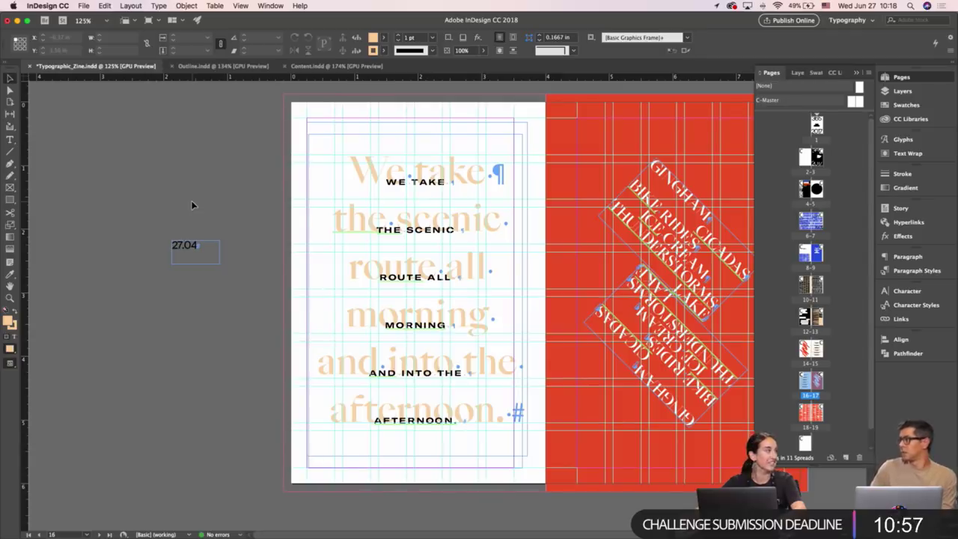
double_click(187, 253)
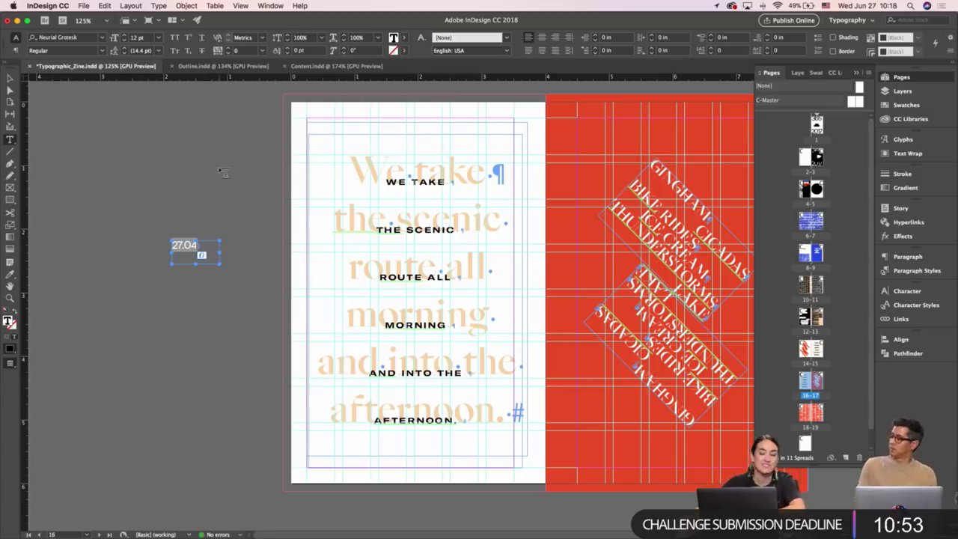
click(124, 40)
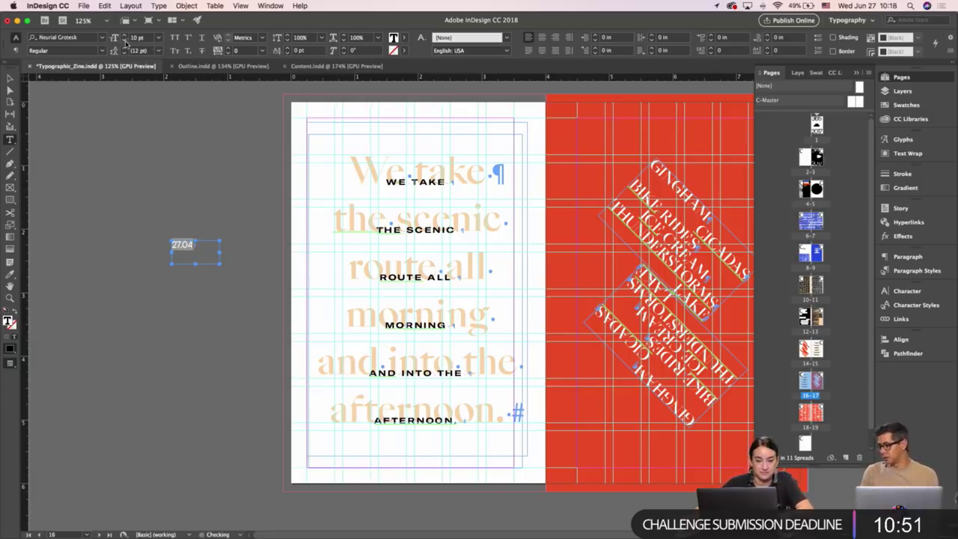
click(124, 40)
click(124, 40)
click(124, 40)
click(124, 40)
key(Escape)
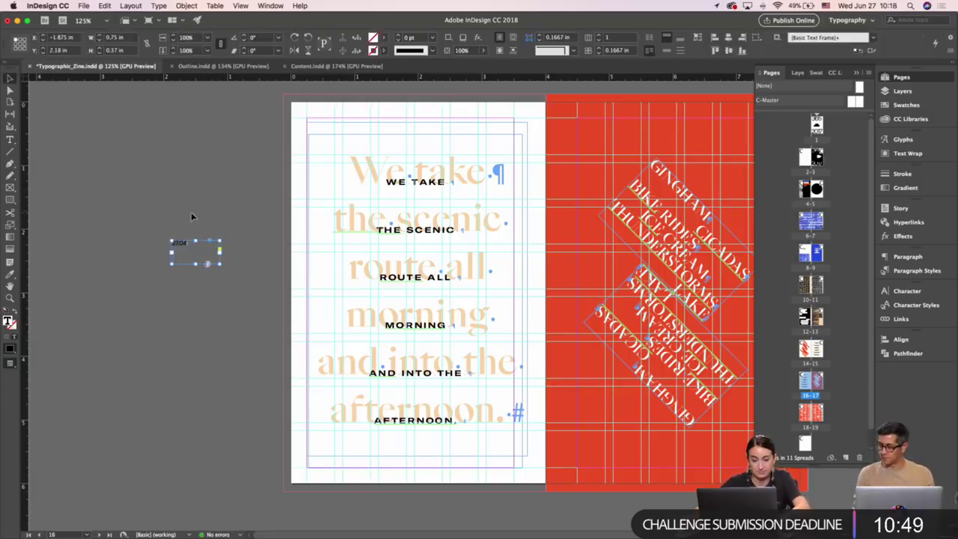
click(191, 213)
Replace the 27.04 date text on the pasteboard with "april twenty seventh".
key(z)
drag(174, 238, 561, 216)
double_click(227, 275)
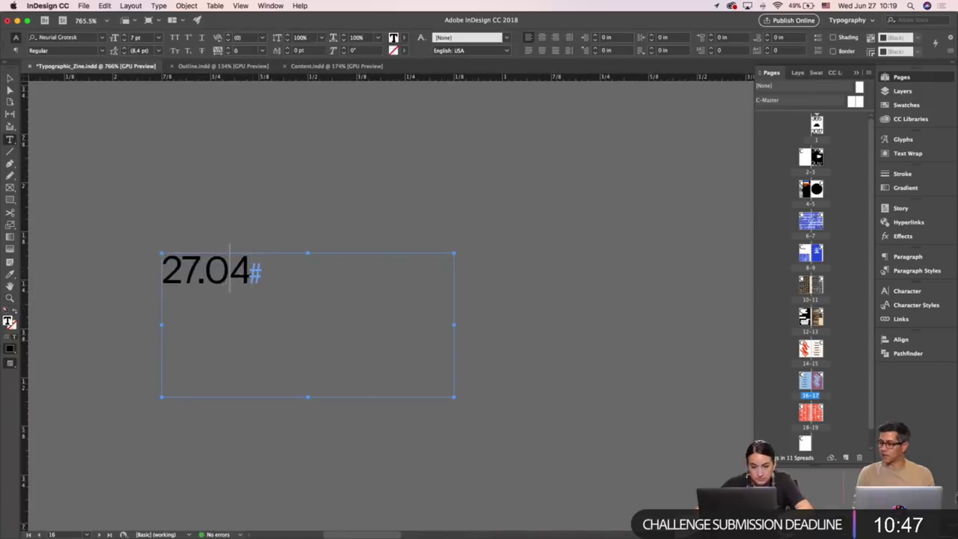
key(super+a)
text(april)
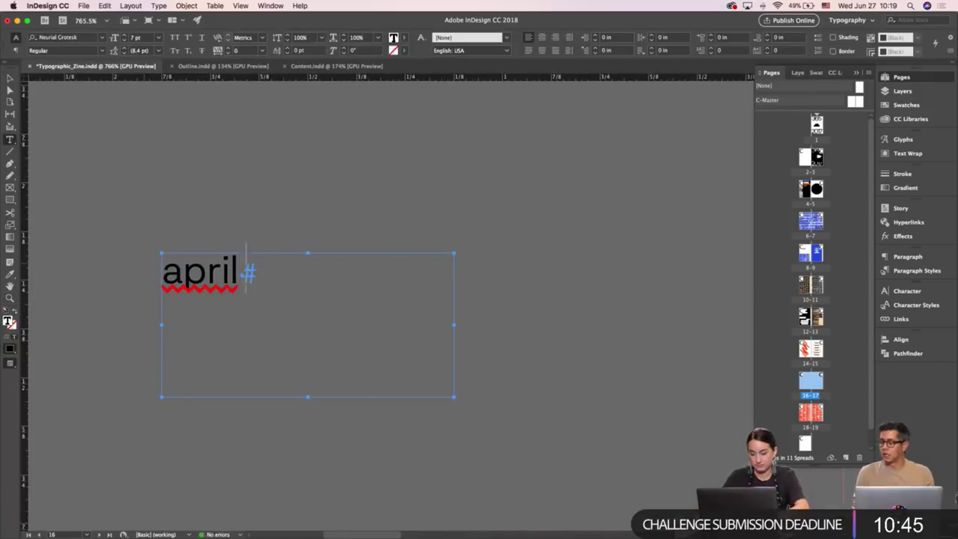
text( twenty seven)
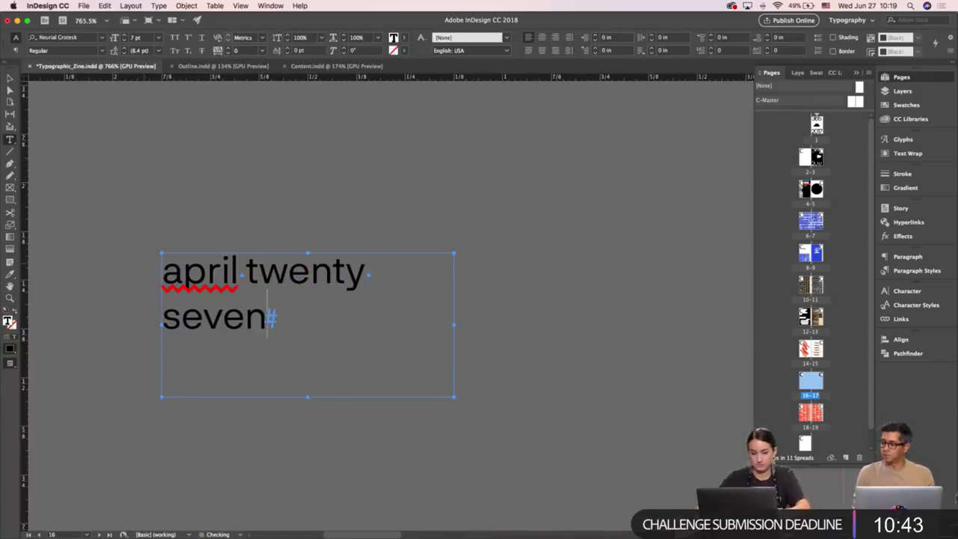
text(th)
Try the whole spelled-out date in all caps and switch it back to lowercase.
key(super+a)
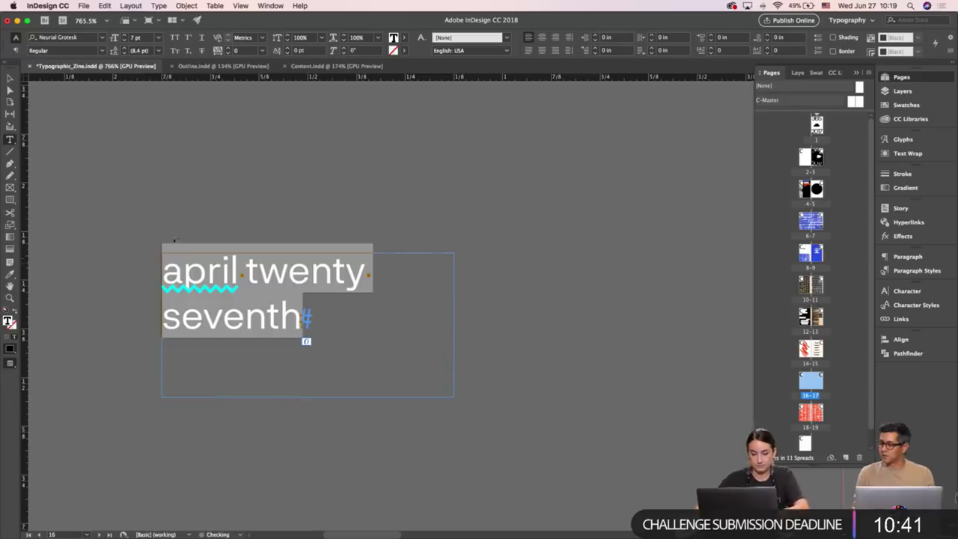
click(174, 38)
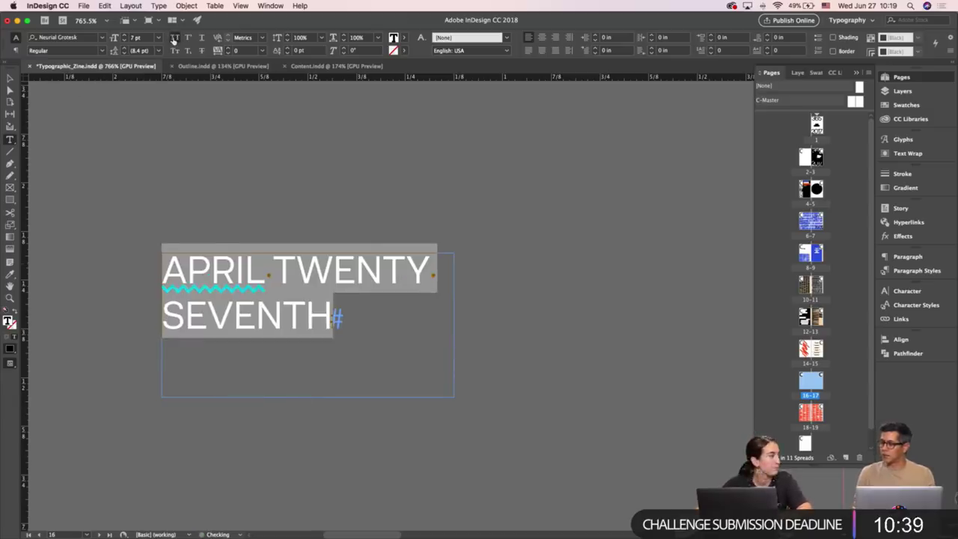
click(173, 38)
Capitalize the first letter of each word in the date text so it reads "April Twenty Seventh".
drag(163, 274, 182, 275)
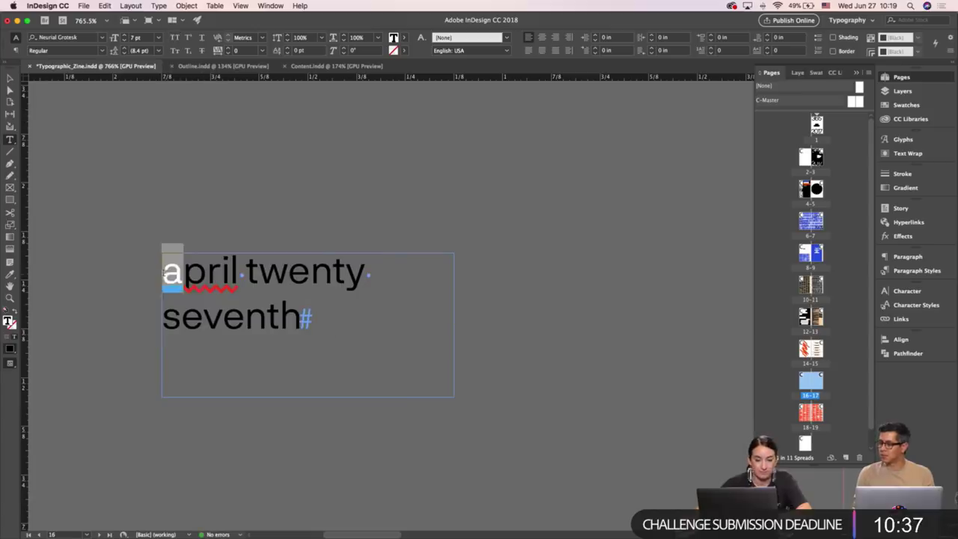
text(A)
drag(250, 271, 262, 271)
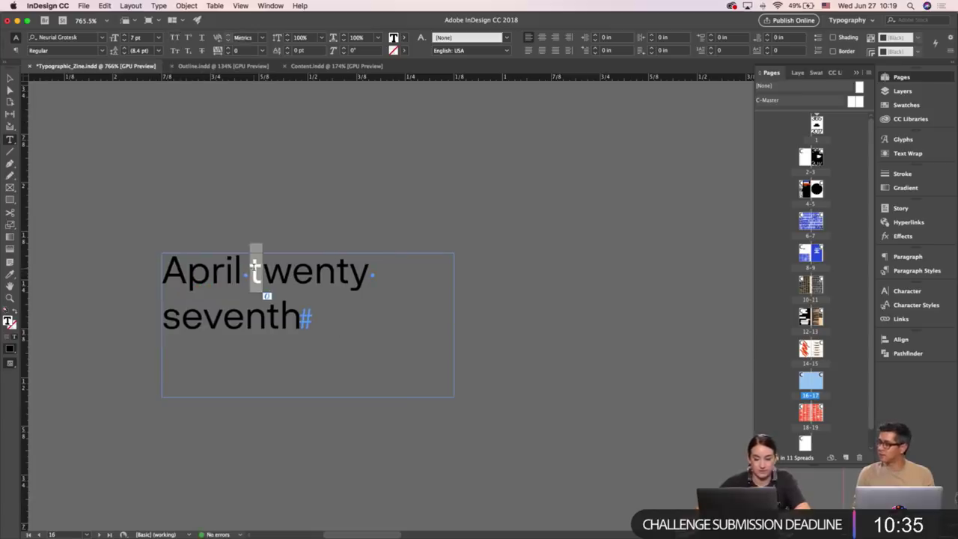
text(T)
drag(163, 317, 182, 318)
text(S)
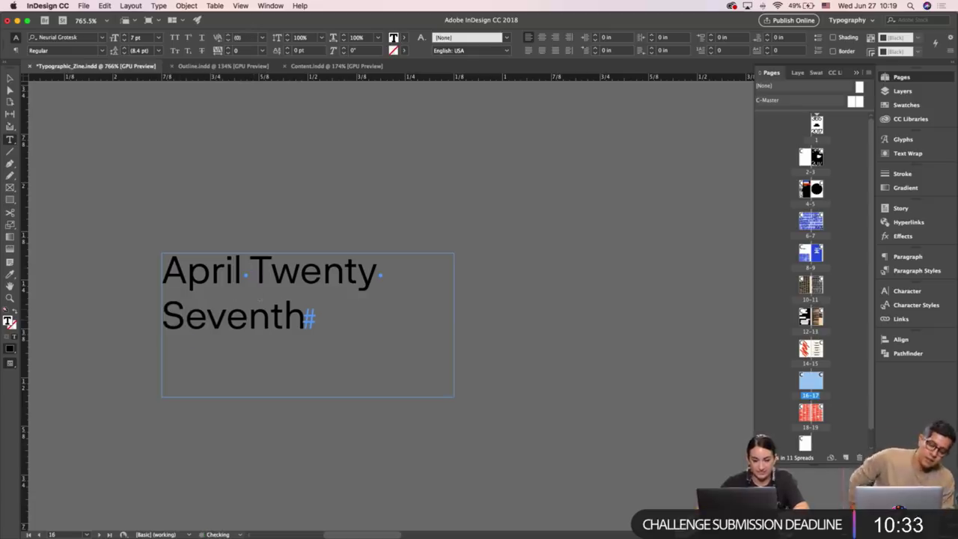
key(Escape)
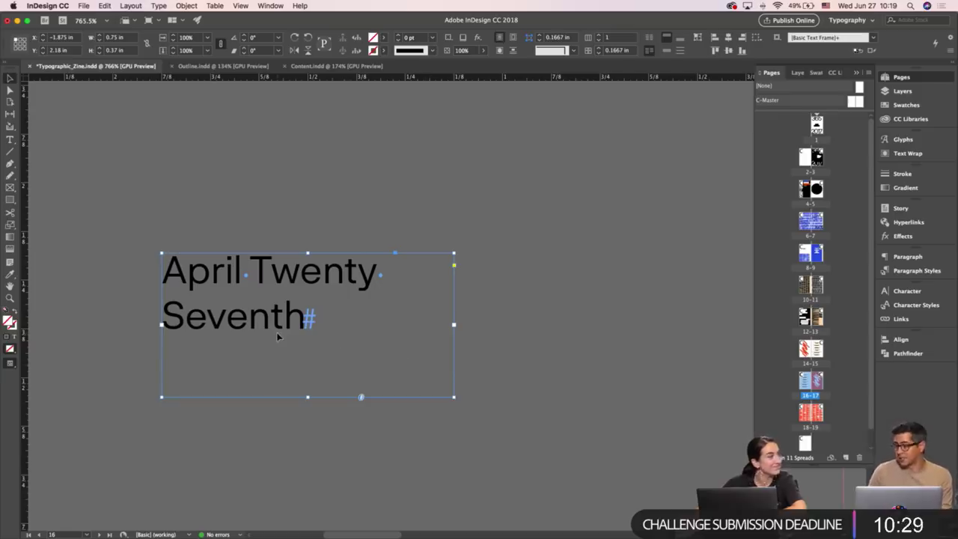
Break the date text onto three lines, with "April", "Twenty" and "Seventh" each on its own line.
double_click(238, 286)
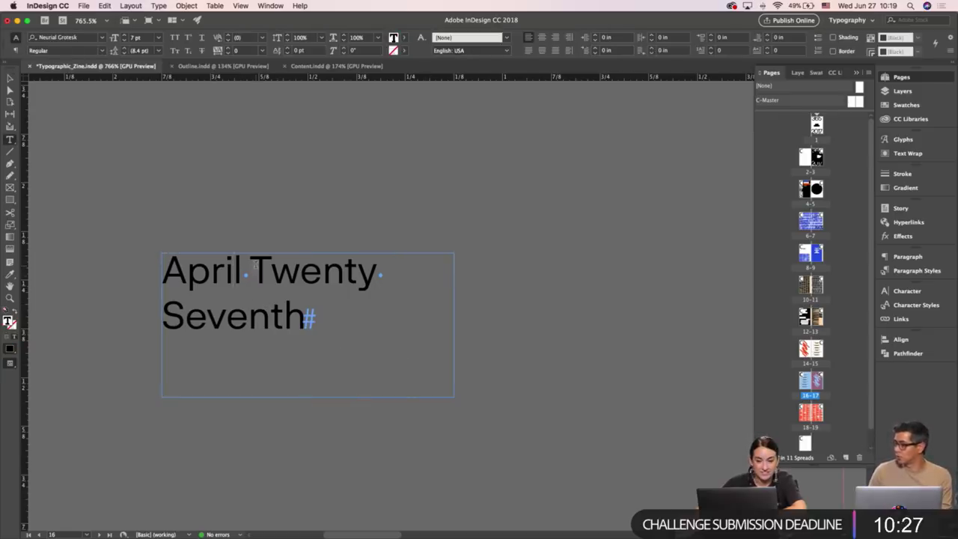
key(Return)
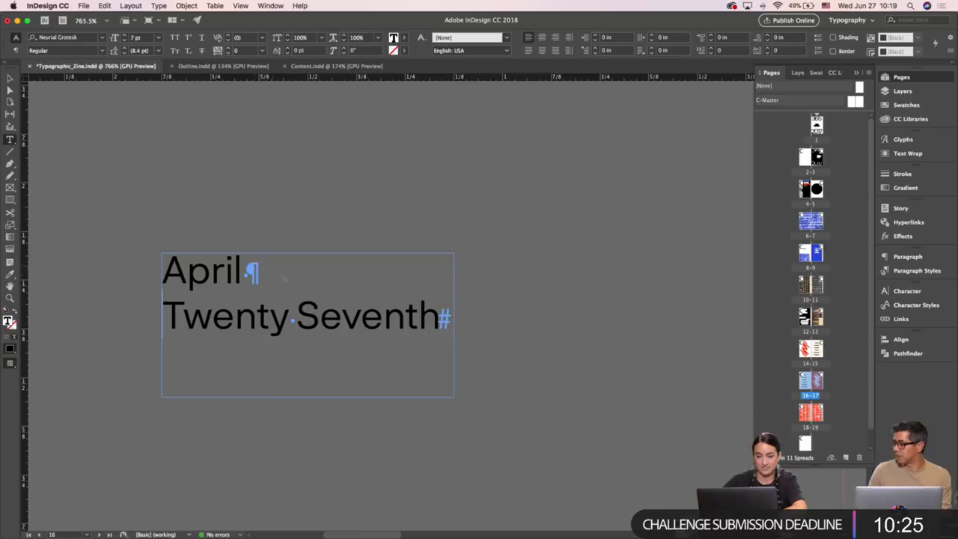
click(298, 314)
key(Return)
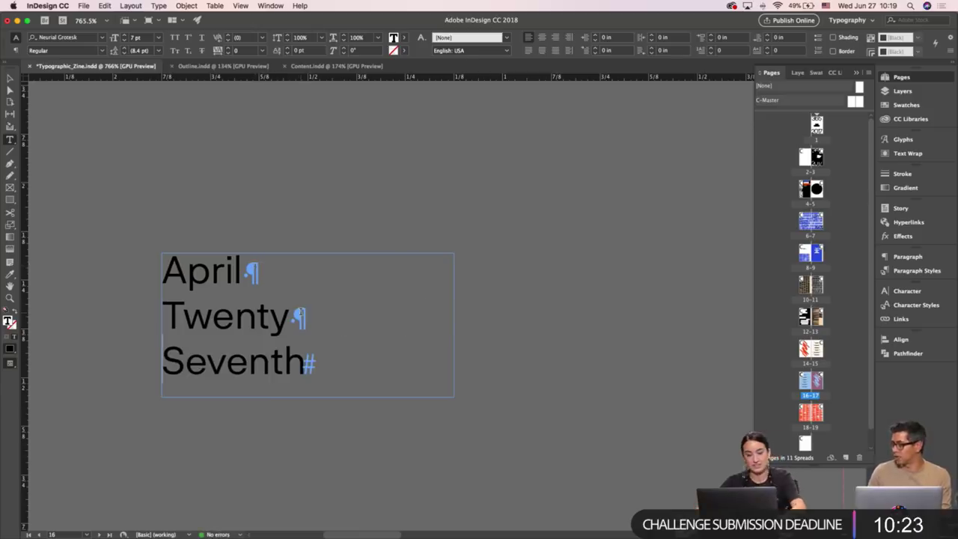
key(Escape)
click(288, 221)
Reduce the three-line date text on the pasteboard to 6 pt.
key(super+minus)
key(super+minus)
key(super+minus)
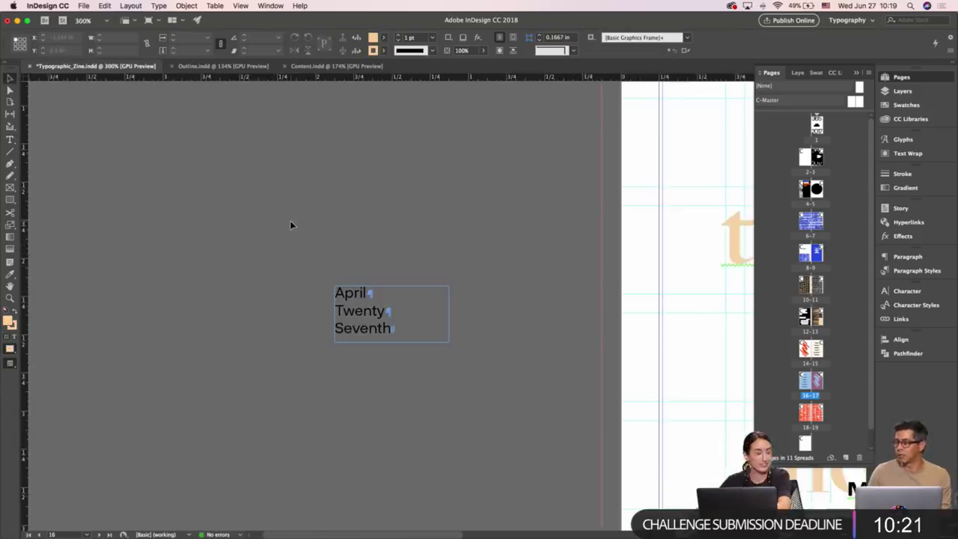
key(super+minus)
key(super+minus)
scroll(277, 367, down, 2)
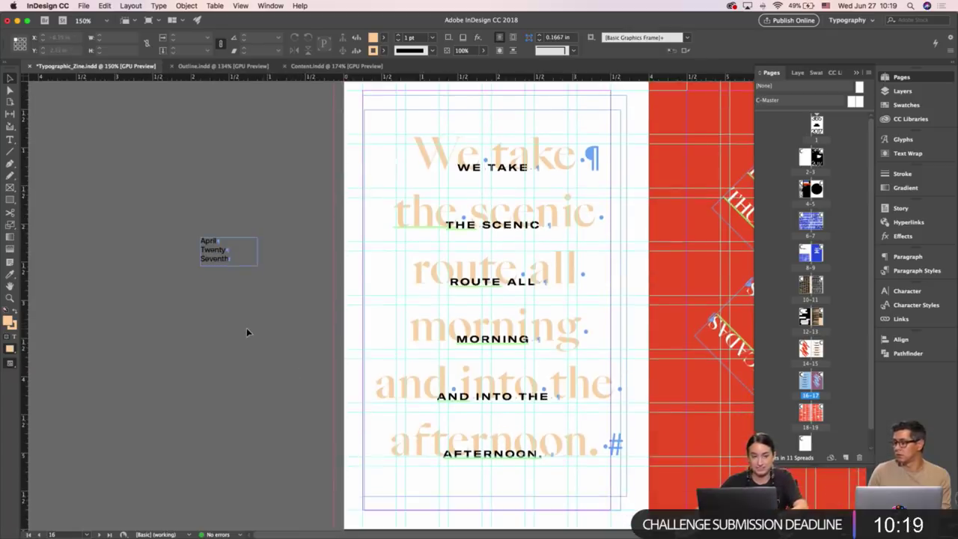
double_click(220, 250)
key(super+a)
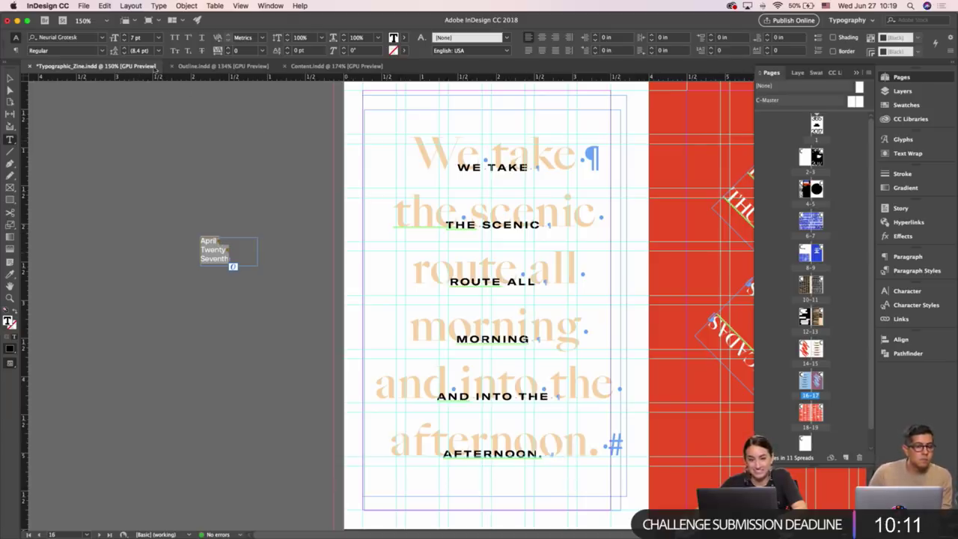
click(125, 41)
key(Escape)
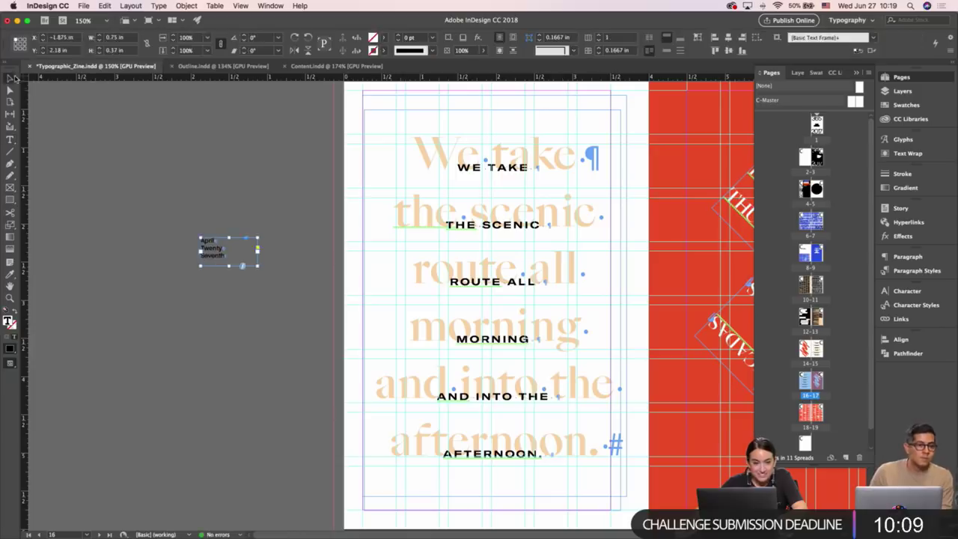
Move the date frame from the pasteboard to the upper-left margin corner of the white poem page and preview it.
drag(202, 256, 363, 110)
click(278, 130)
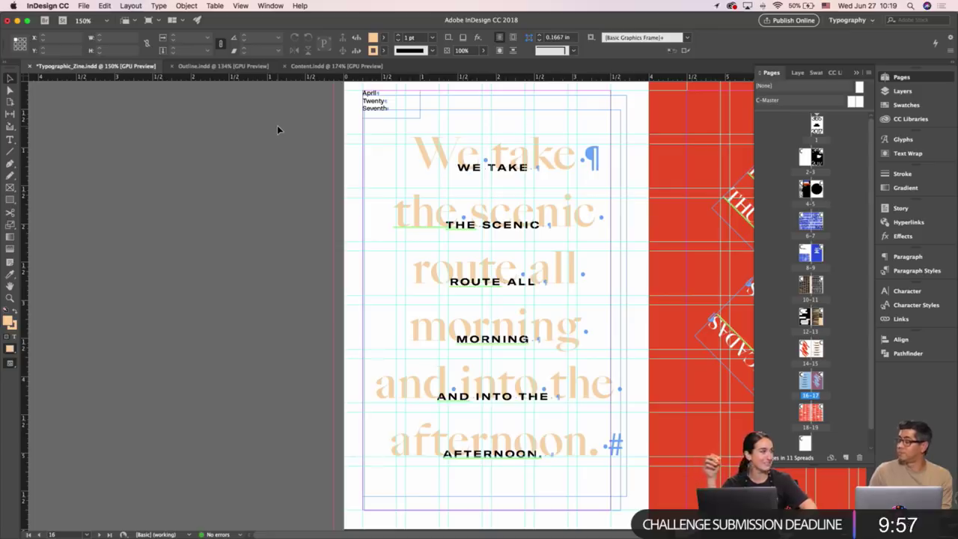
key(w)
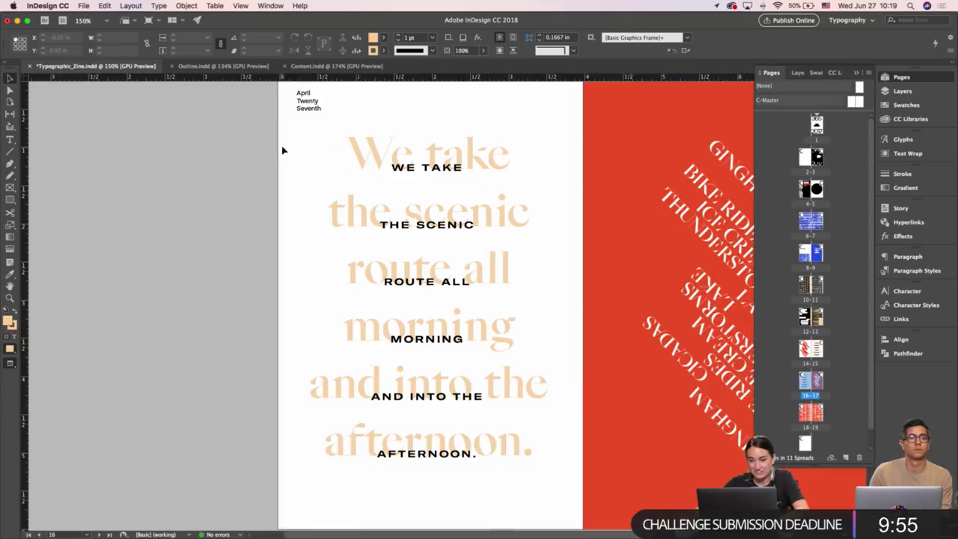
Set the date text to 5 pt with Optical kerning and a tracking of 25.
double_click(305, 114)
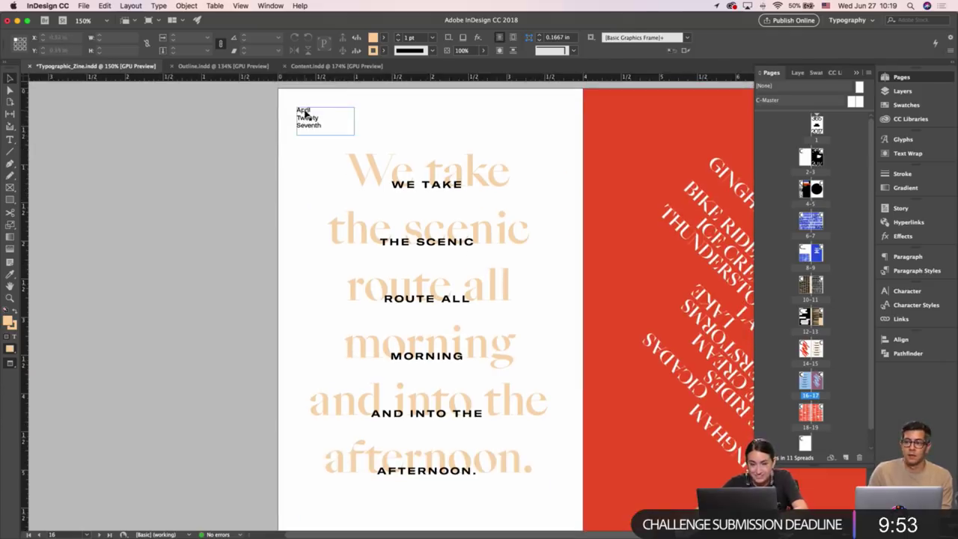
key(super+a)
click(124, 41)
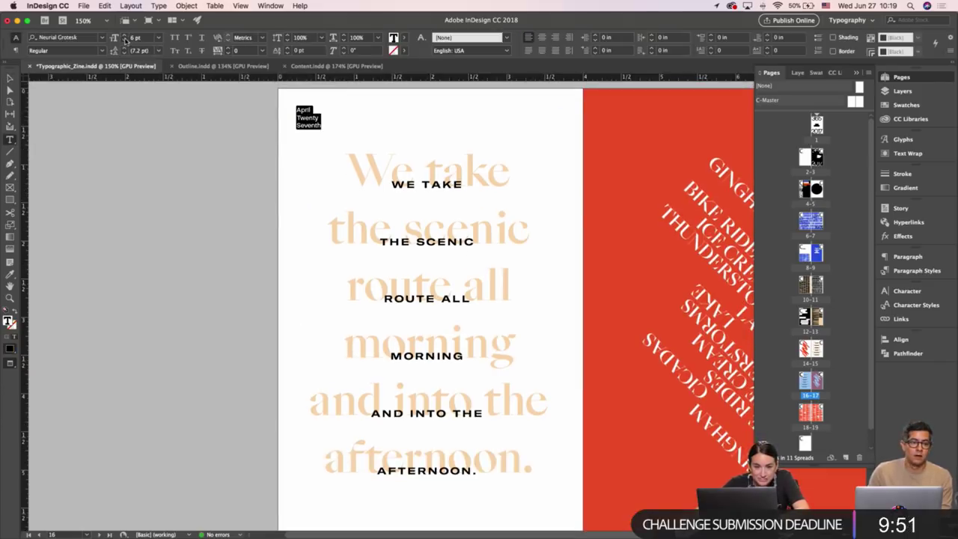
click(261, 37)
click(253, 48)
click(261, 50)
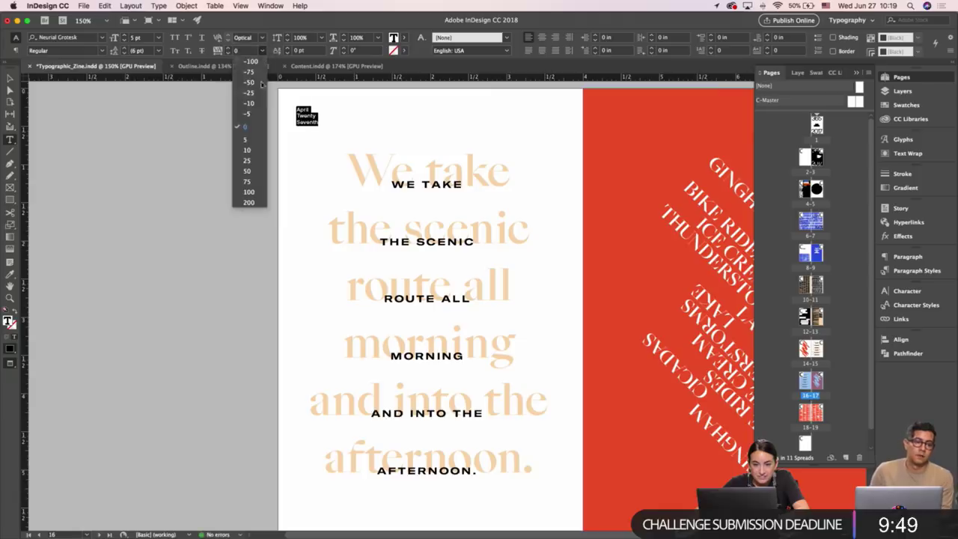
click(249, 162)
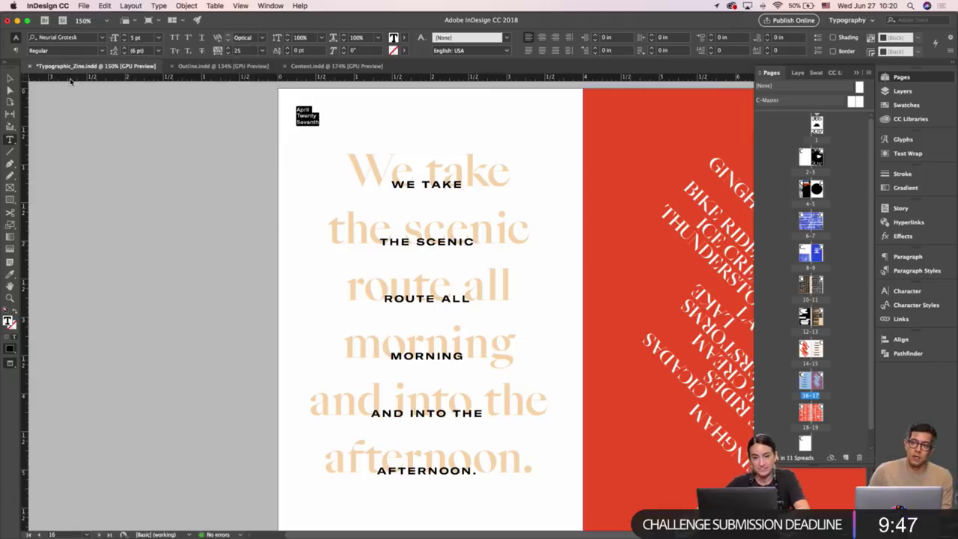
click(10, 77)
click(307, 118)
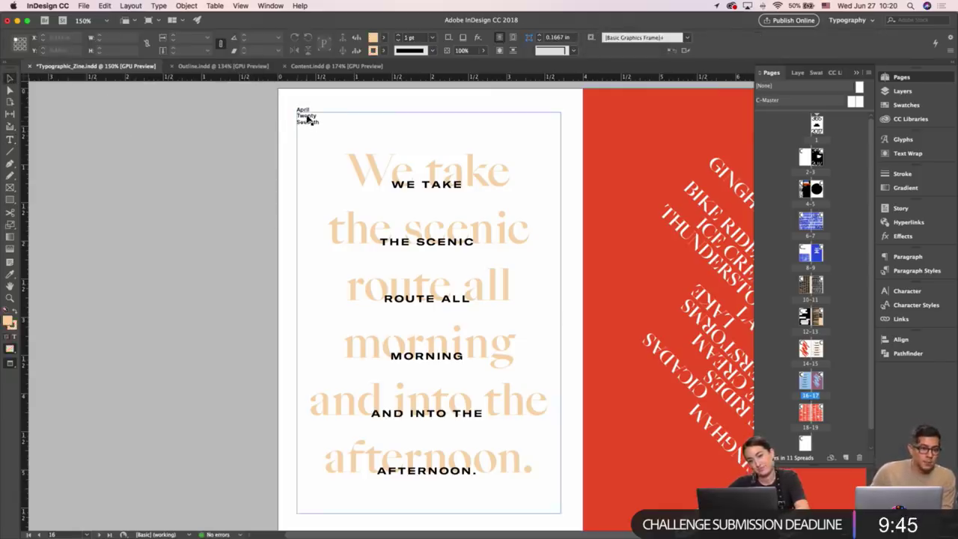
click(221, 145)
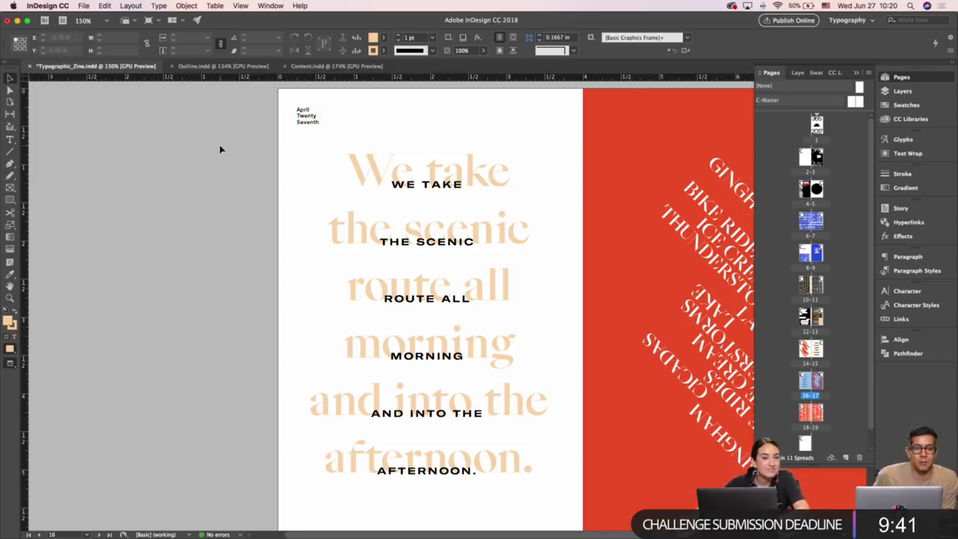
Show the guides on the poem spread, hide the hidden characters and turn them back on.
key(w)
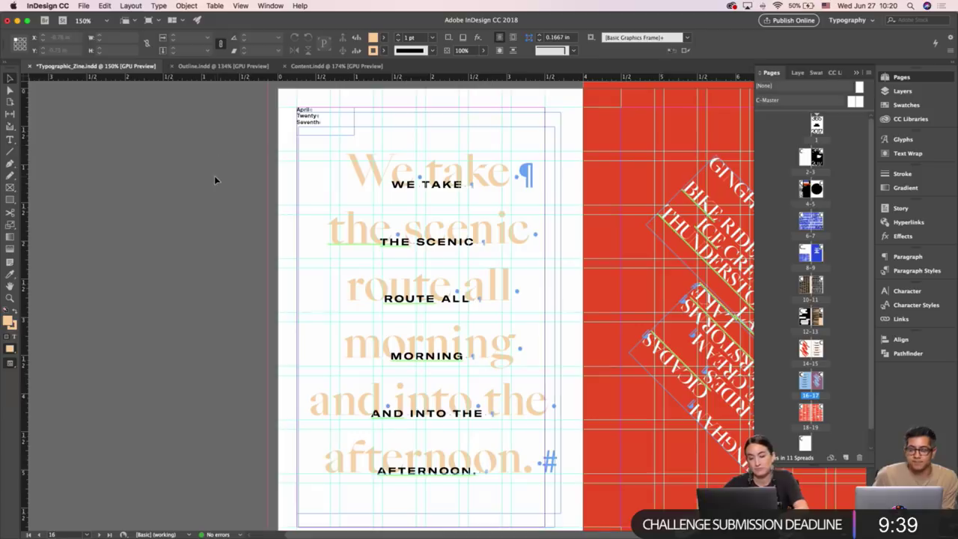
drag(231, 225, 167, 204)
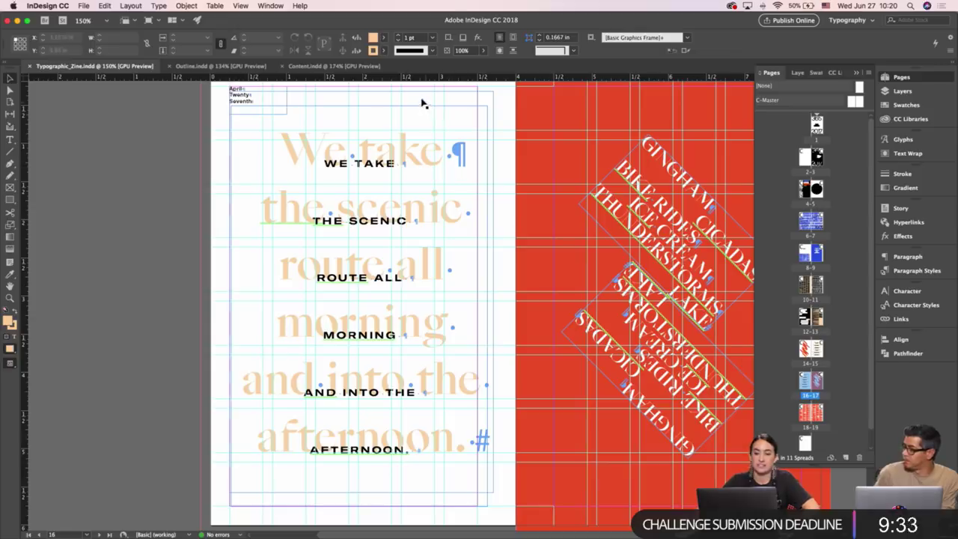
click(158, 6)
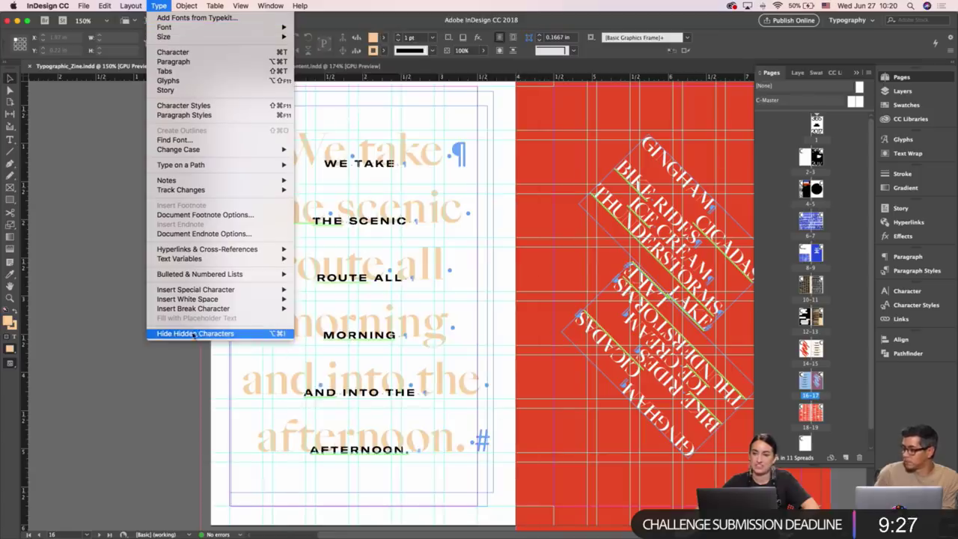
click(194, 335)
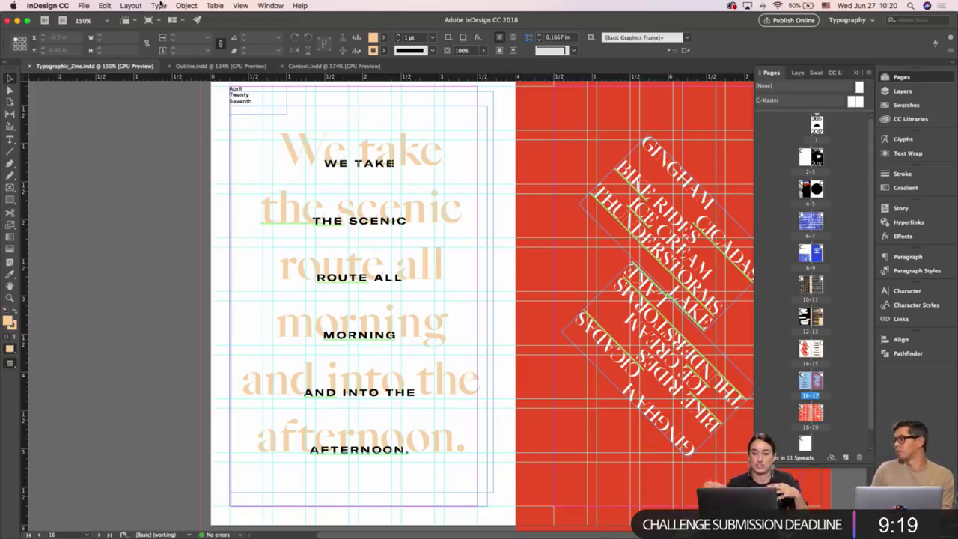
click(159, 6)
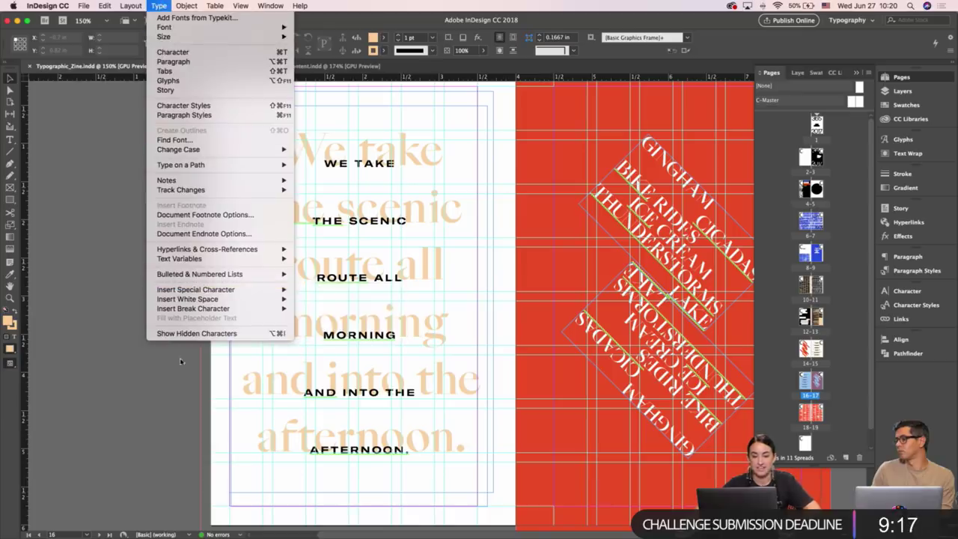
click(191, 338)
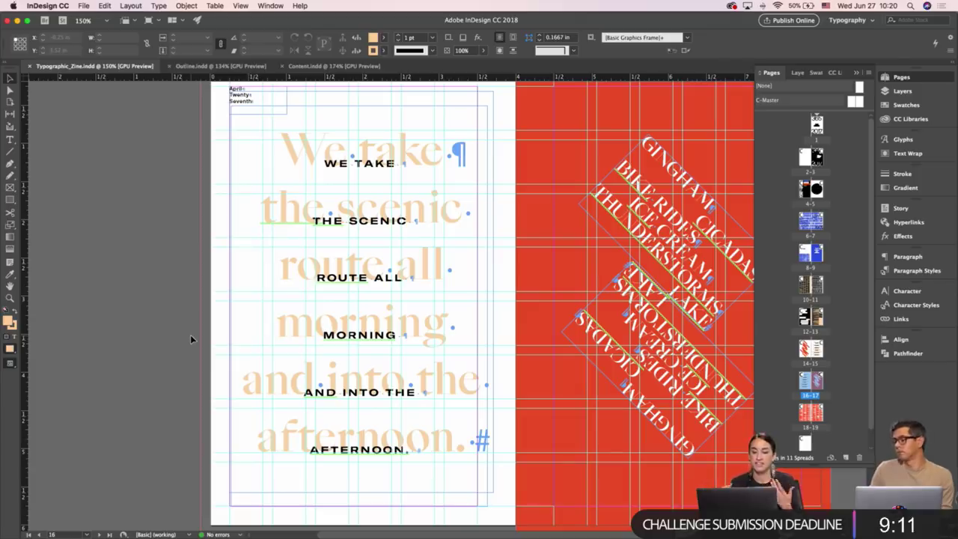
Examine both pages of the poem spread with the small date, in preview and with guides shown.
click(421, 220)
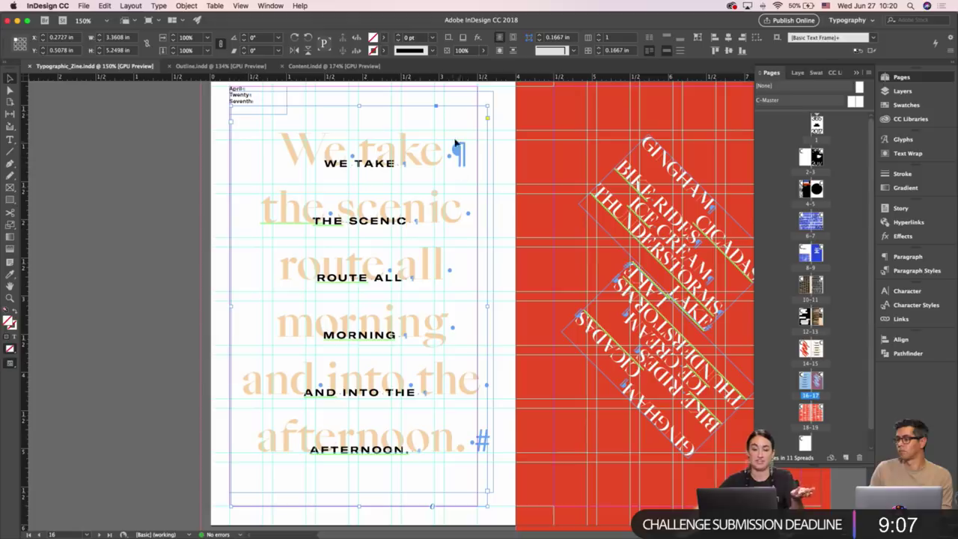
click(147, 154)
key(w)
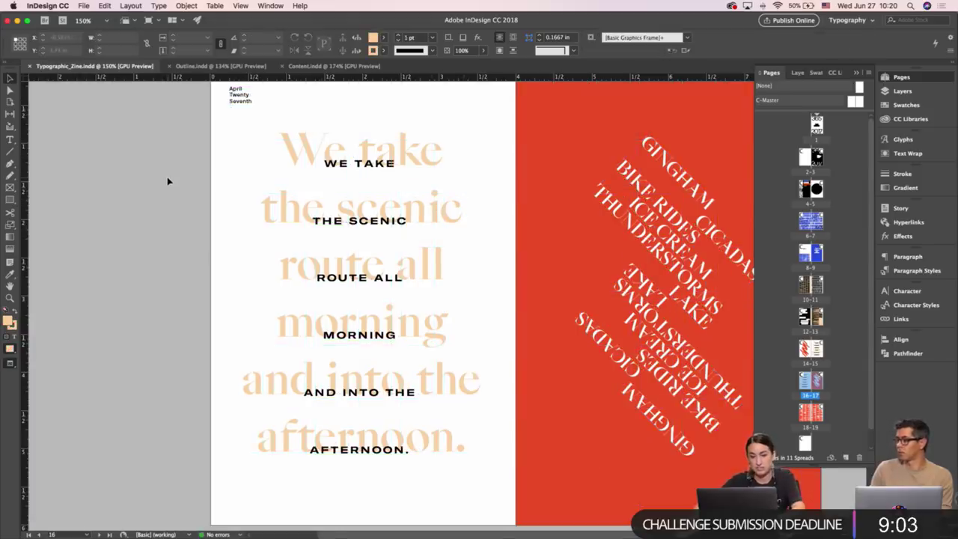
scroll(169, 181, right, 5)
scroll(168, 181, up, 3)
scroll(168, 181, left, 1)
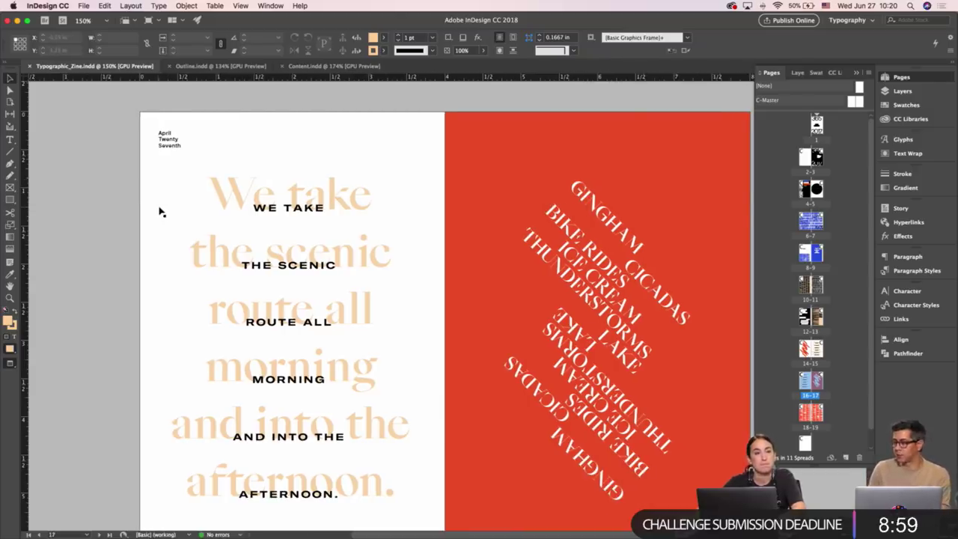
key(w)
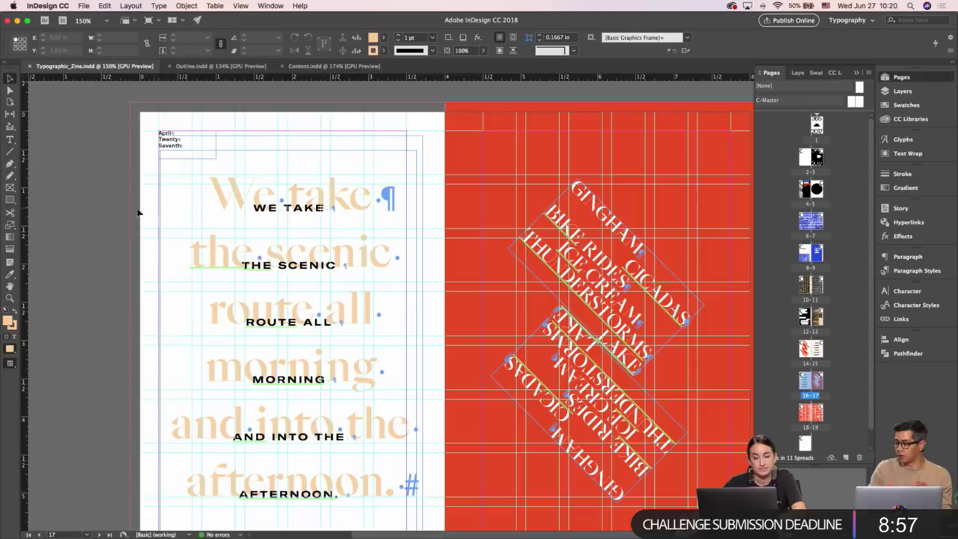
key(w)
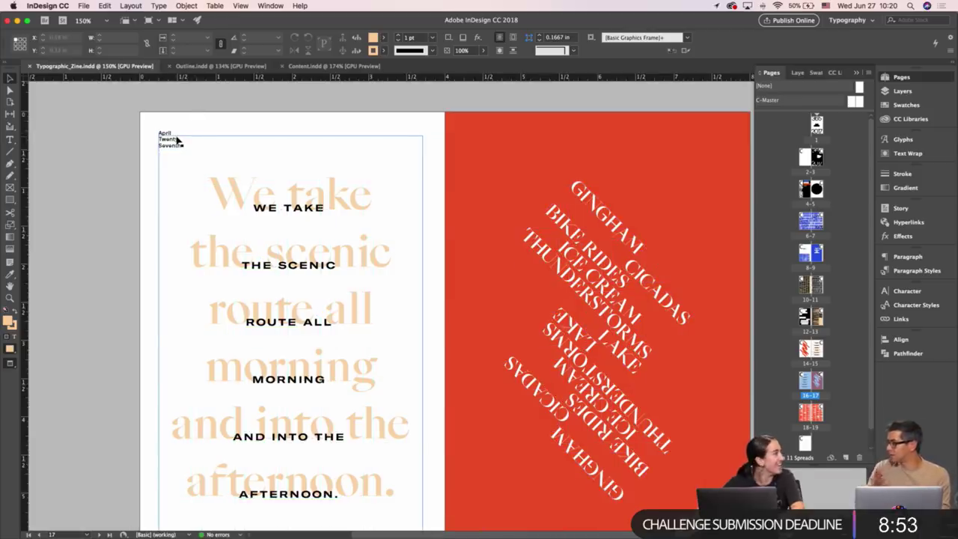
Check the date text's type settings and frame, and review the whole white-and-red spread in preview at 125%.
double_click(177, 141)
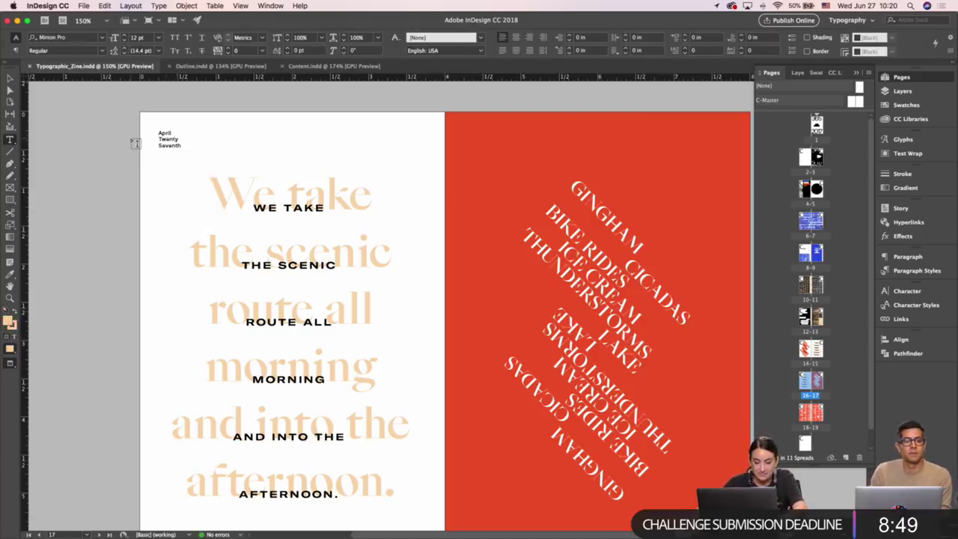
key(v)
key(w)
double_click(170, 134)
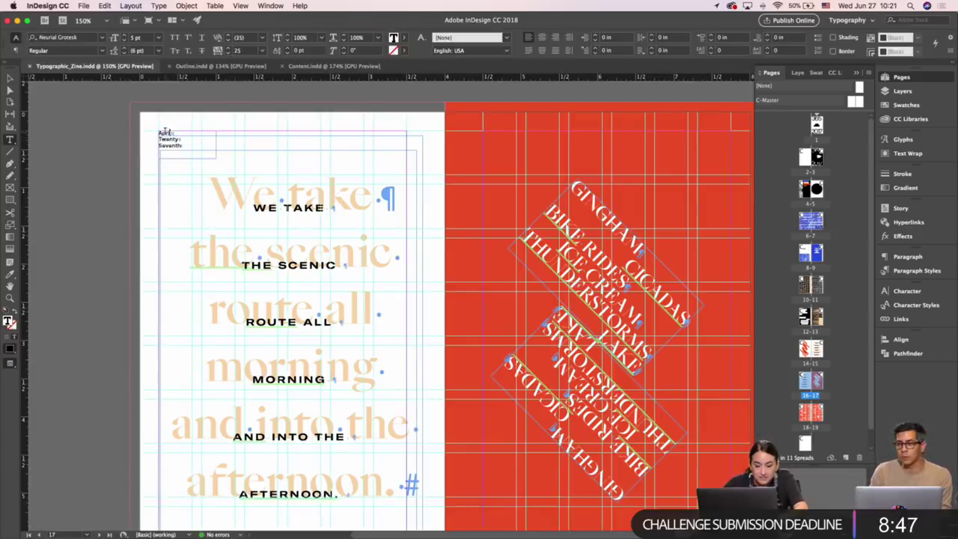
key(super+a)
key(Escape)
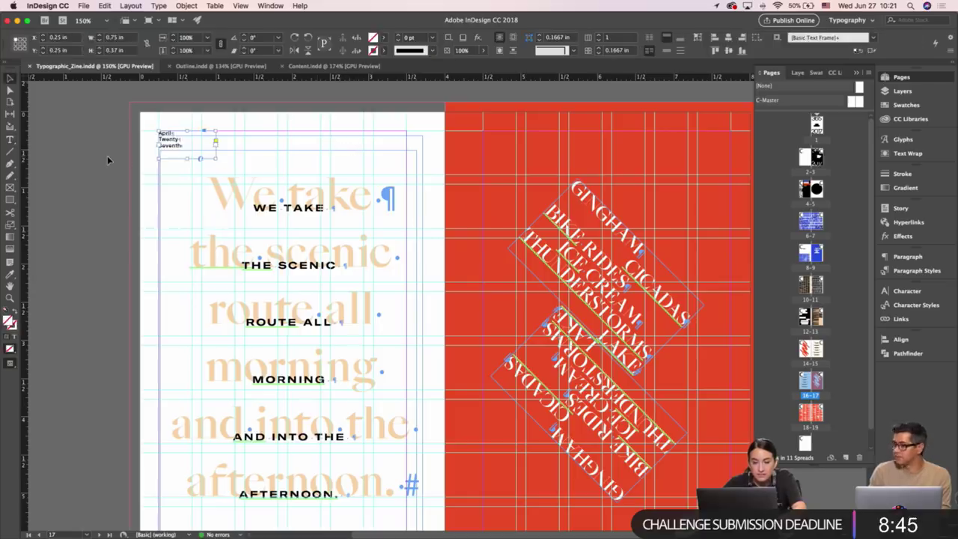
click(107, 158)
key(w)
scroll(108, 160, down, 1)
key(super+minus)
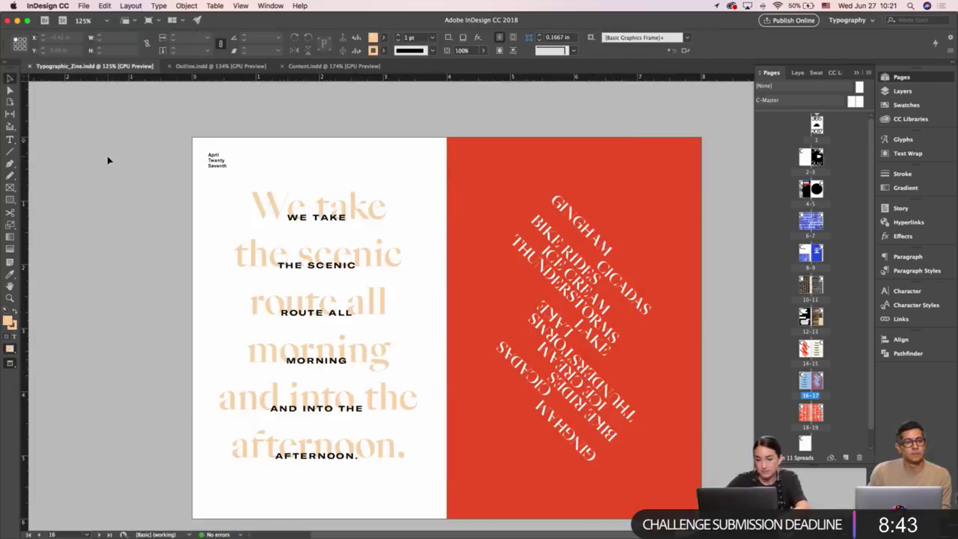
drag(180, 203, 150, 188)
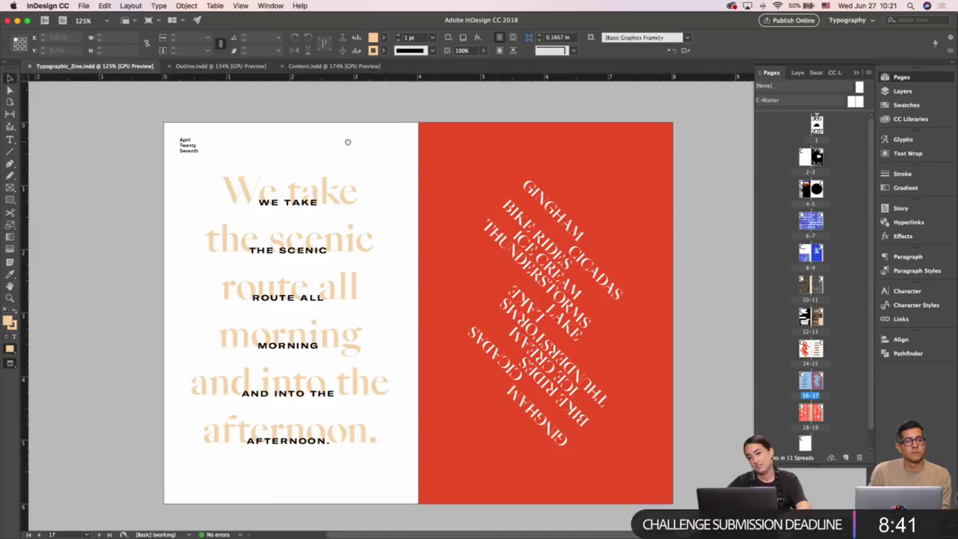
drag(348, 143, 358, 138)
key(w)
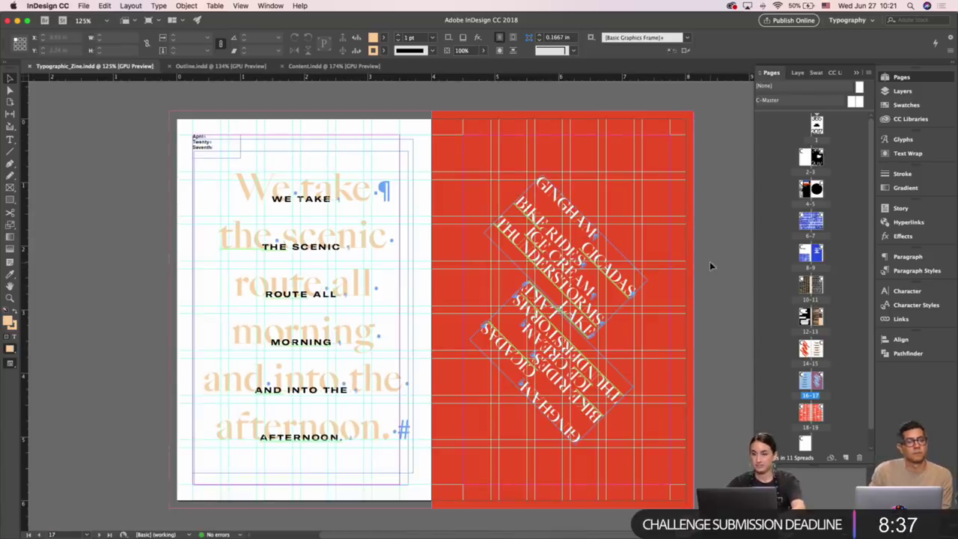
key(w)
scroll(710, 265, left, 2)
scroll(710, 265, left, 1)
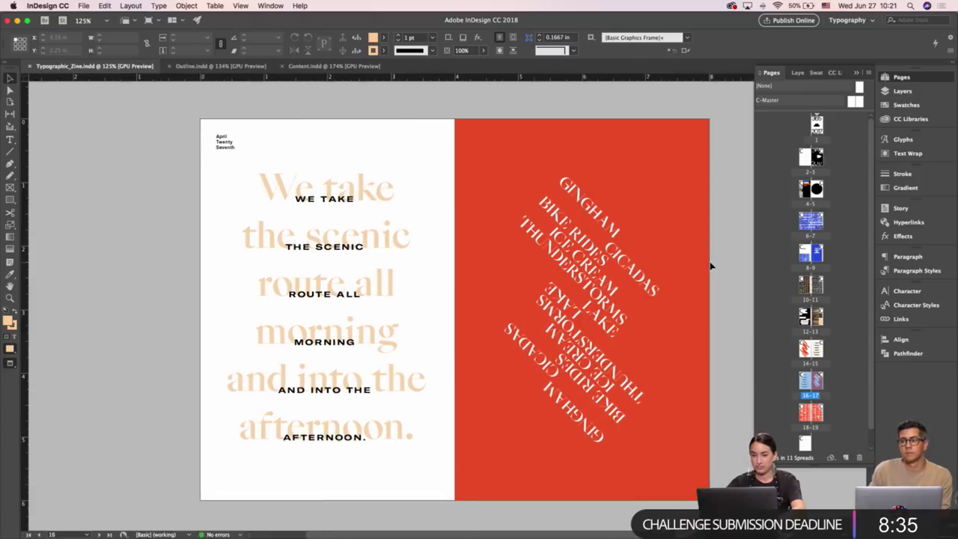
Delete the earlier poem spread with red diagonal words on white and the date 27.04, and preview the remaining white-and-red version.
key(w)
scroll(711, 265, up, 10)
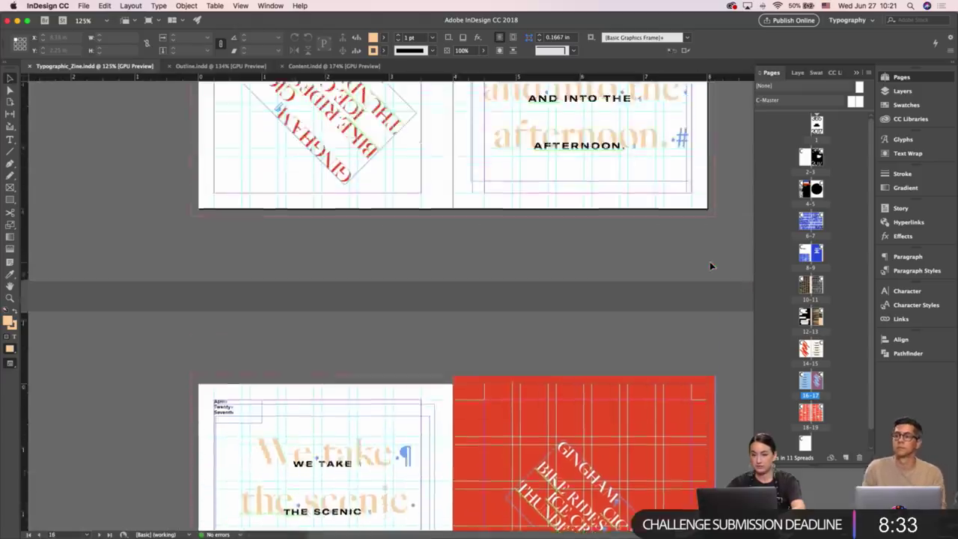
scroll(710, 261, up, 2)
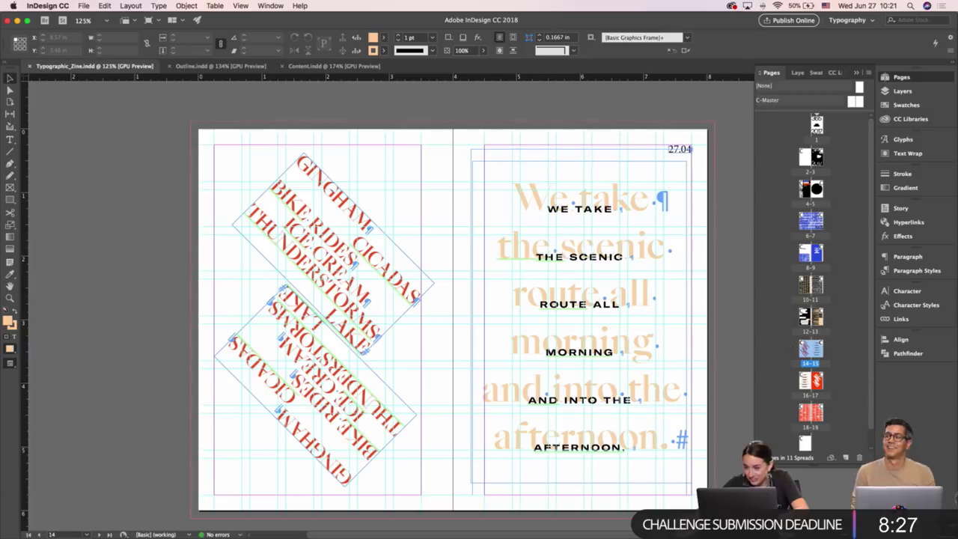
click(861, 457)
click(569, 300)
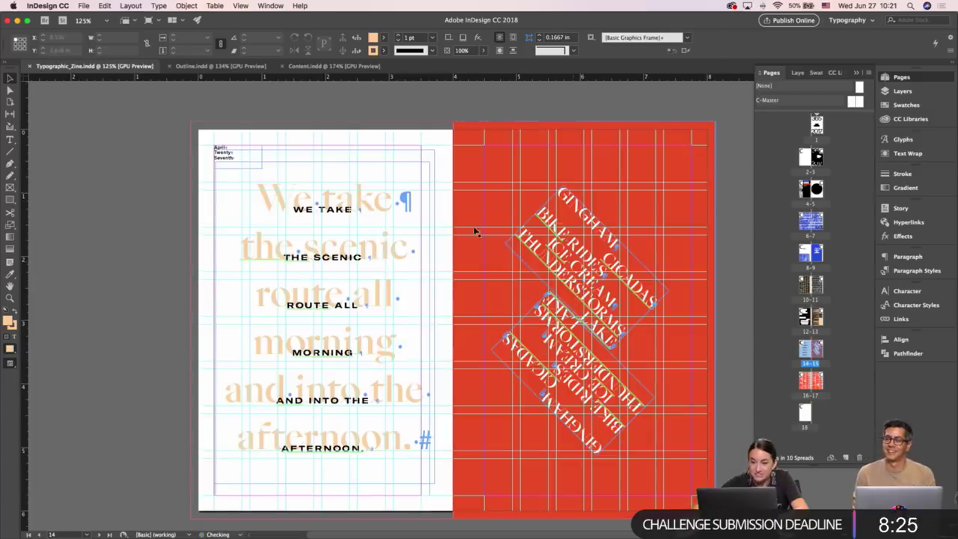
key(w)
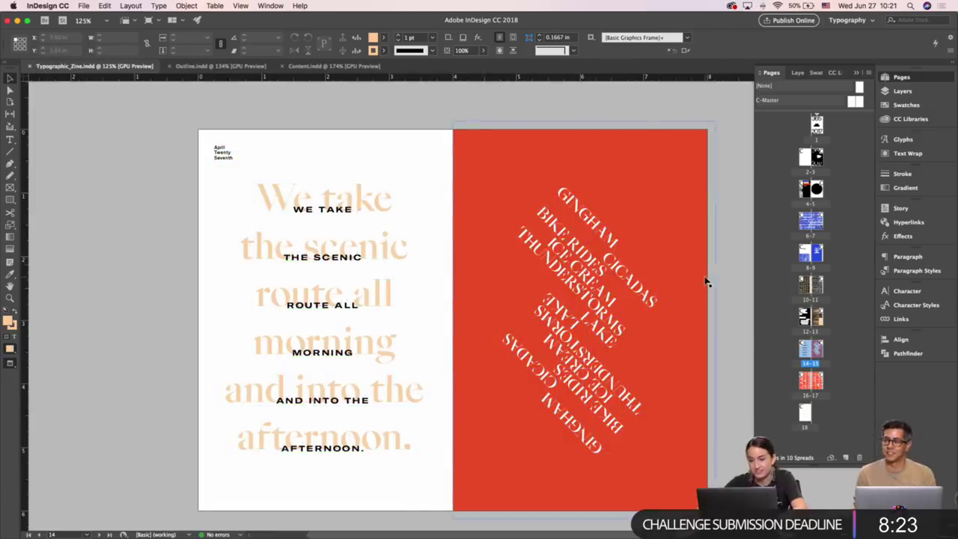
scroll(706, 282, right, 2)
scroll(706, 282, left, 1)
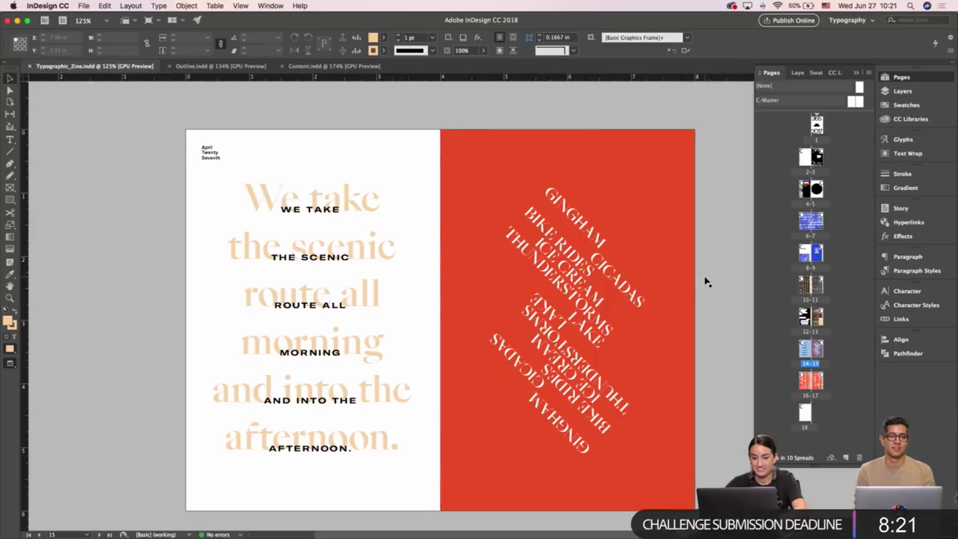
scroll(706, 282, down, 1)
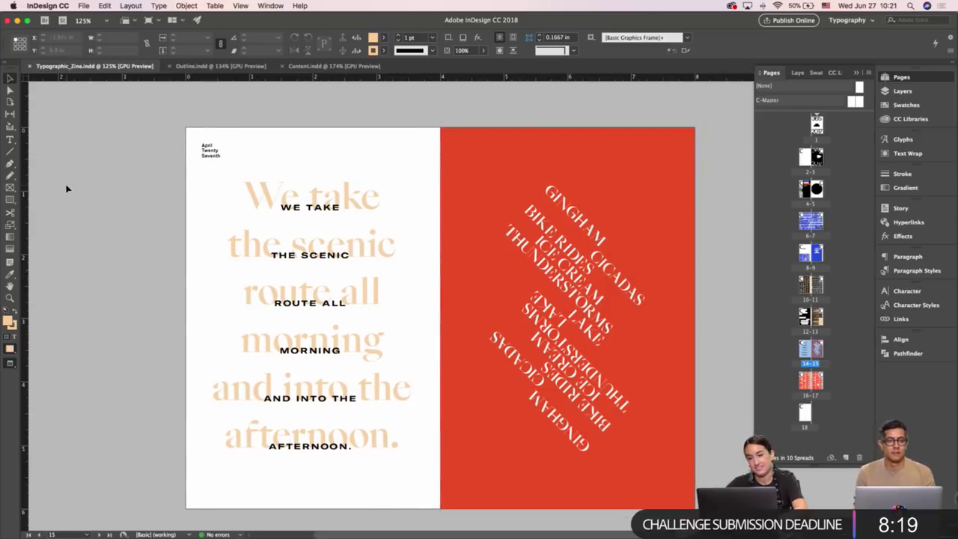
Try an em dash in front of "April" in the small date on the white page.
key(z)
drag(186, 146, 497, 141)
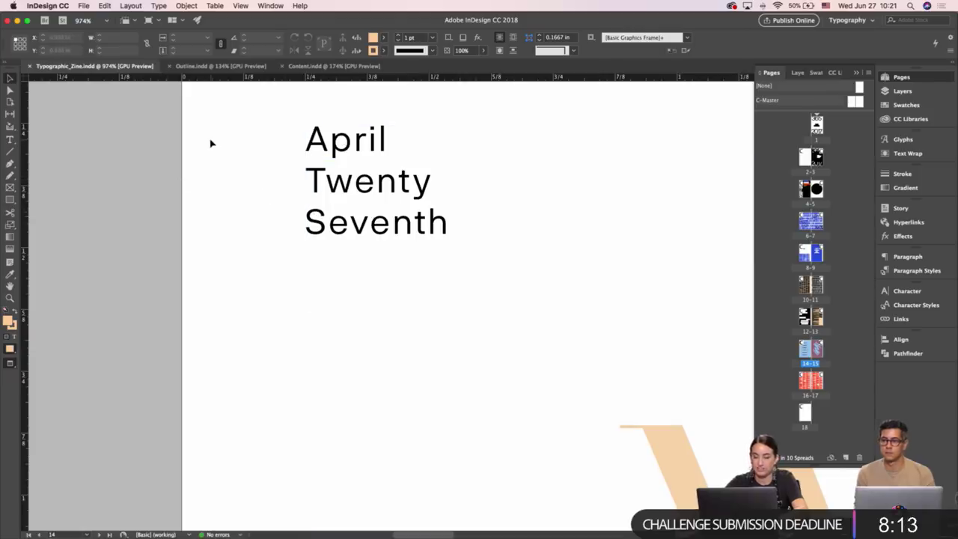
key(w)
double_click(331, 141)
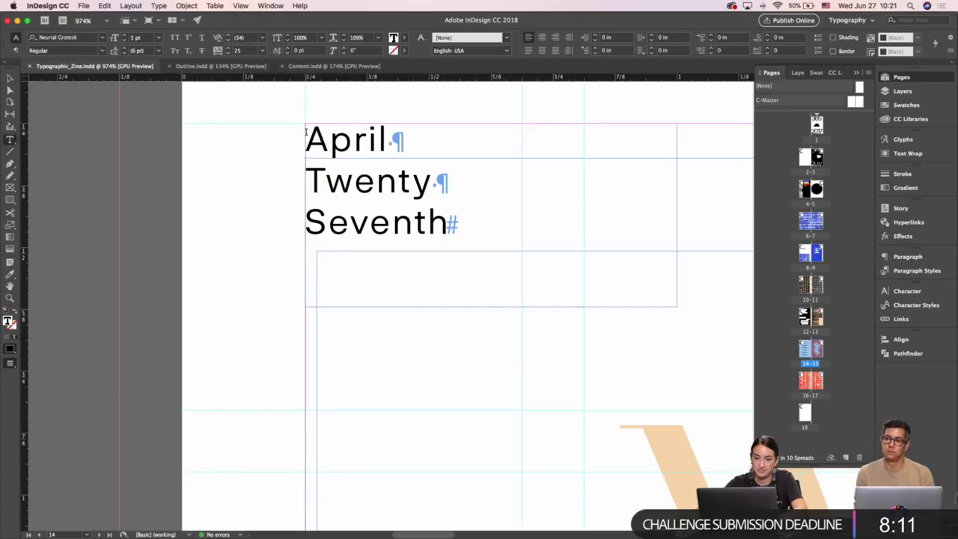
text(—)
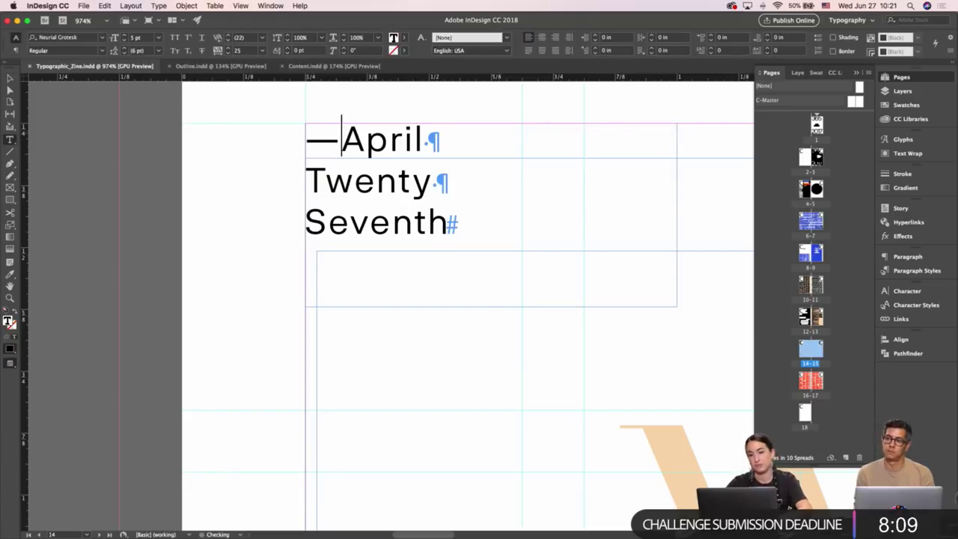
key(Escape)
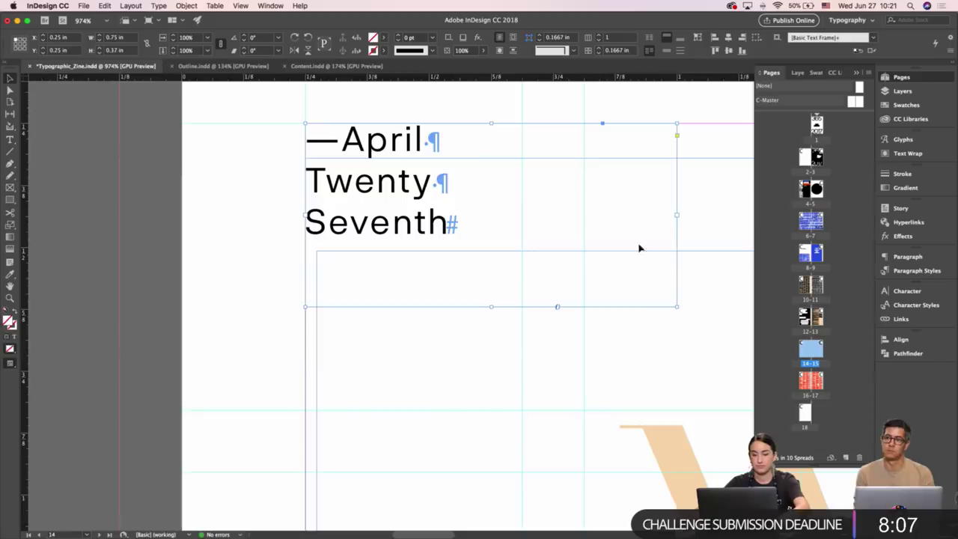
key(w)
click(227, 209)
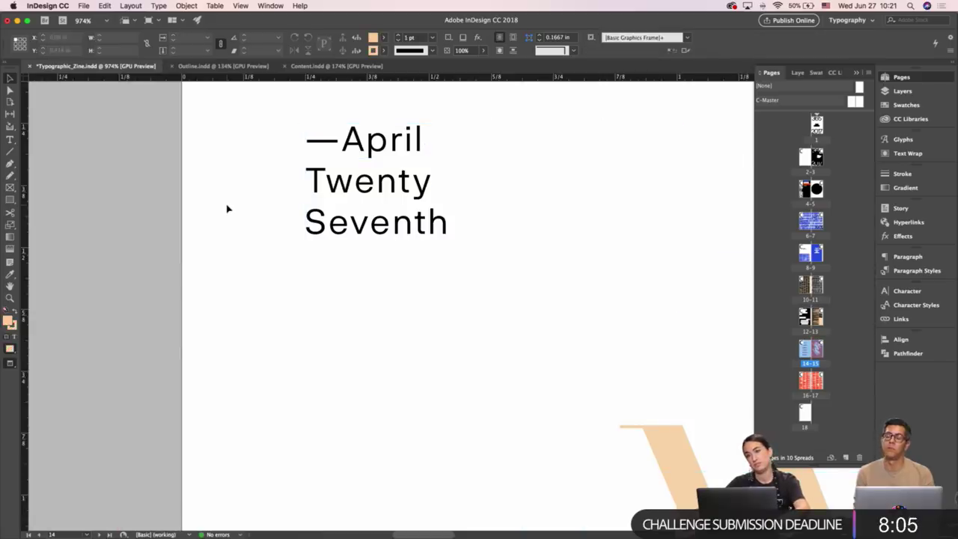
key(super+z)
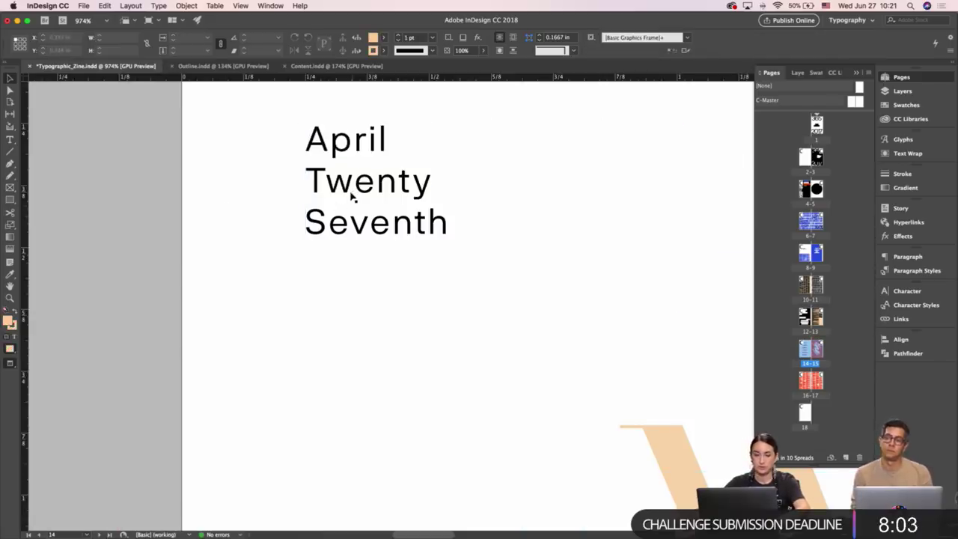
Set the word "April" in the small date to the Bold weight.
triple_click(338, 150)
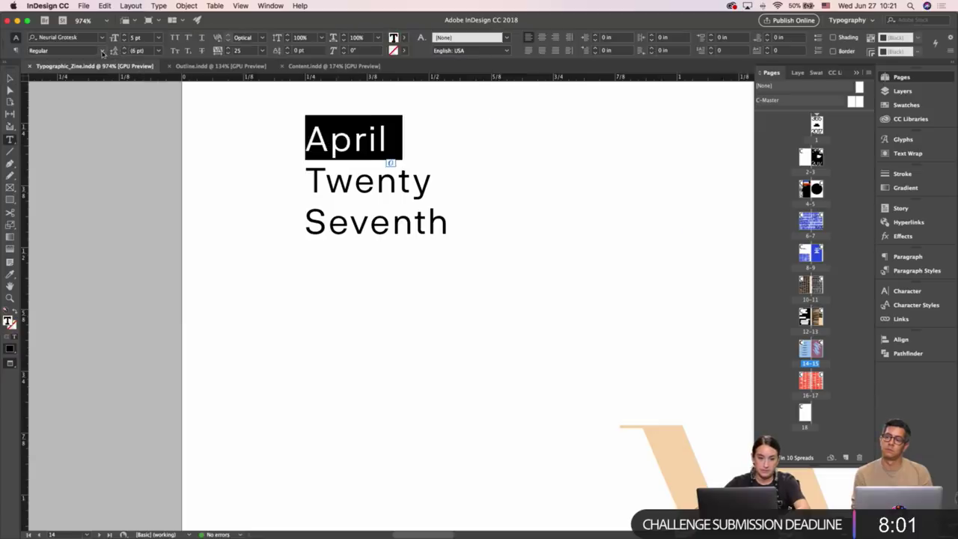
click(103, 53)
click(71, 125)
key(Escape)
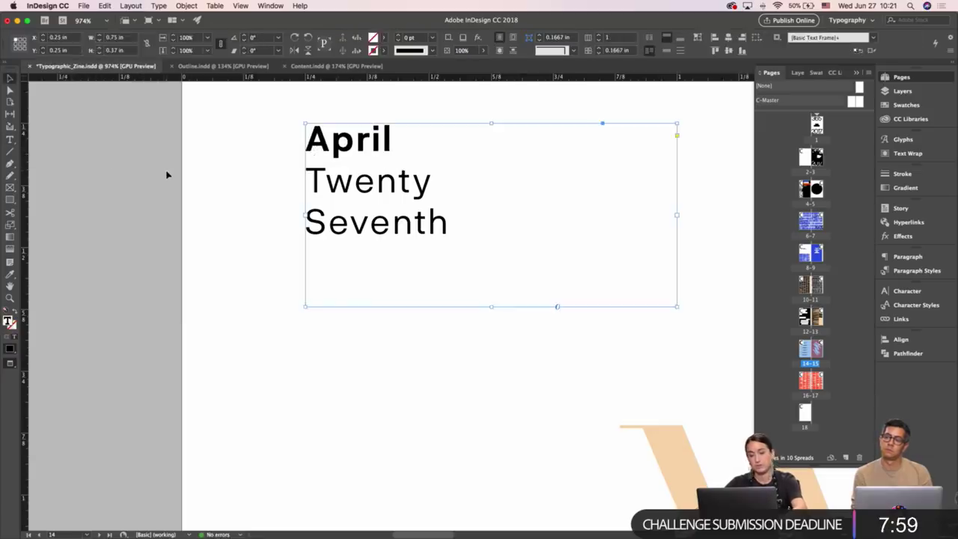
click(166, 174)
Remove the line breaks in the date so it reads "April Twenty Seventh" on a single line.
key(super+minus)
key(super+minus)
key(super+minus)
key(super+minus)
key(super+minus)
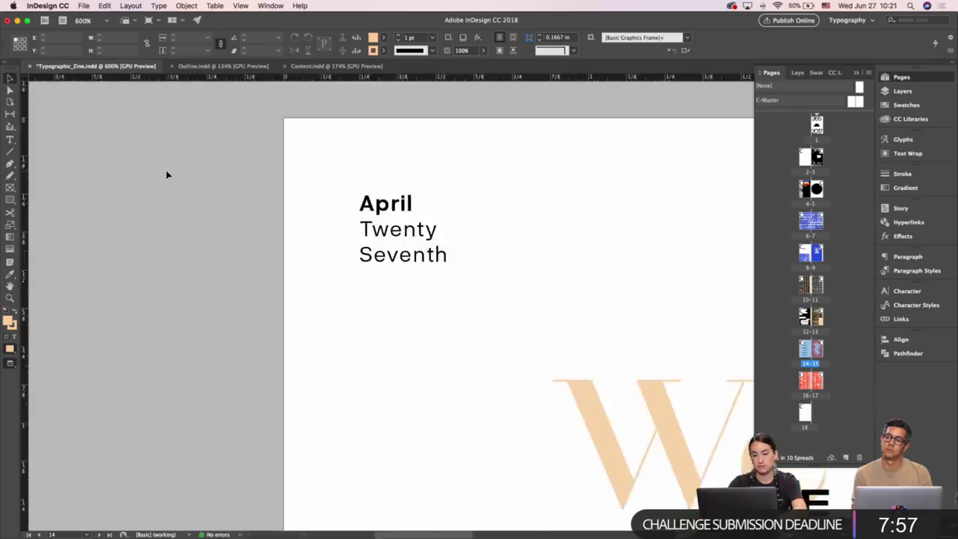
drag(433, 283, 466, 228)
double_click(355, 222)
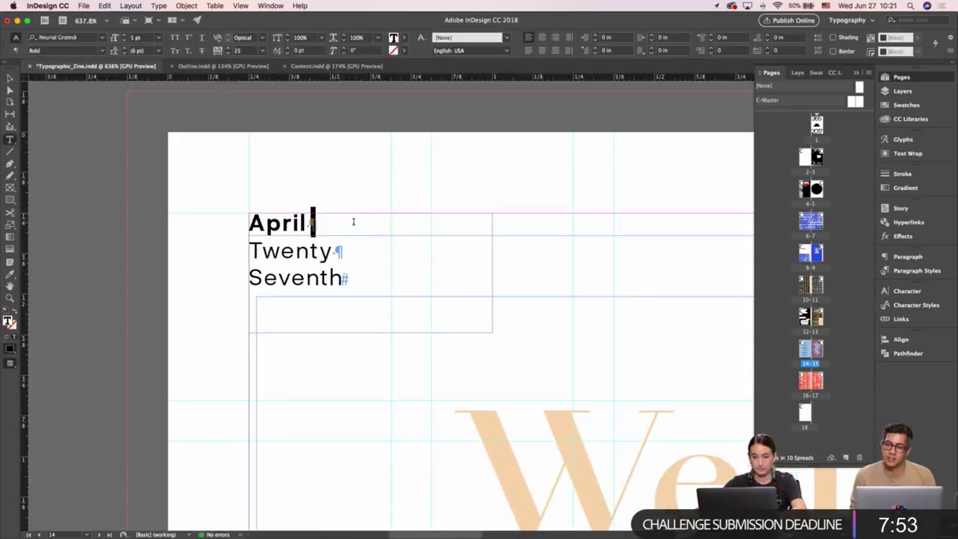
key(Delete)
key(Delete)
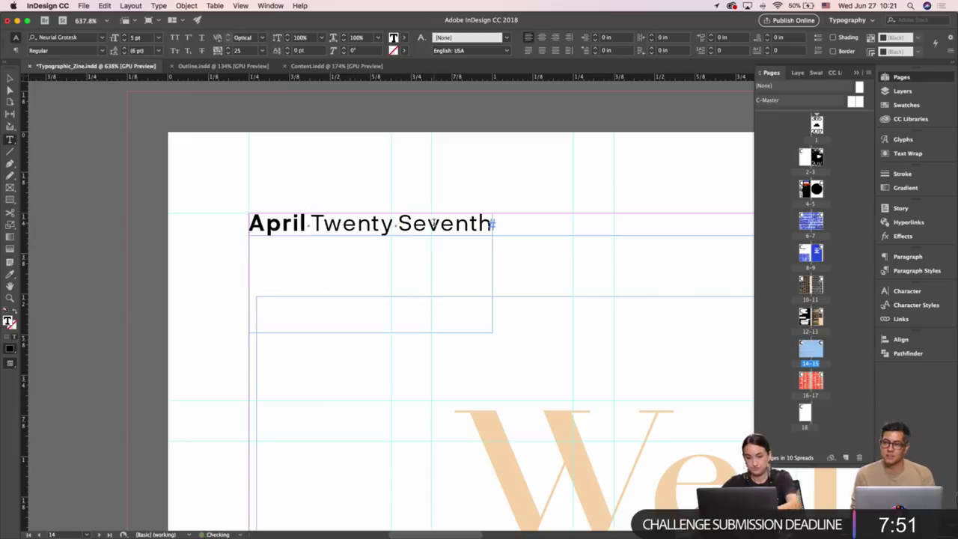
key(Escape)
click(399, 194)
Preview the one-line date without guides and save the document.
key(w)
scroll(399, 194, right, 3)
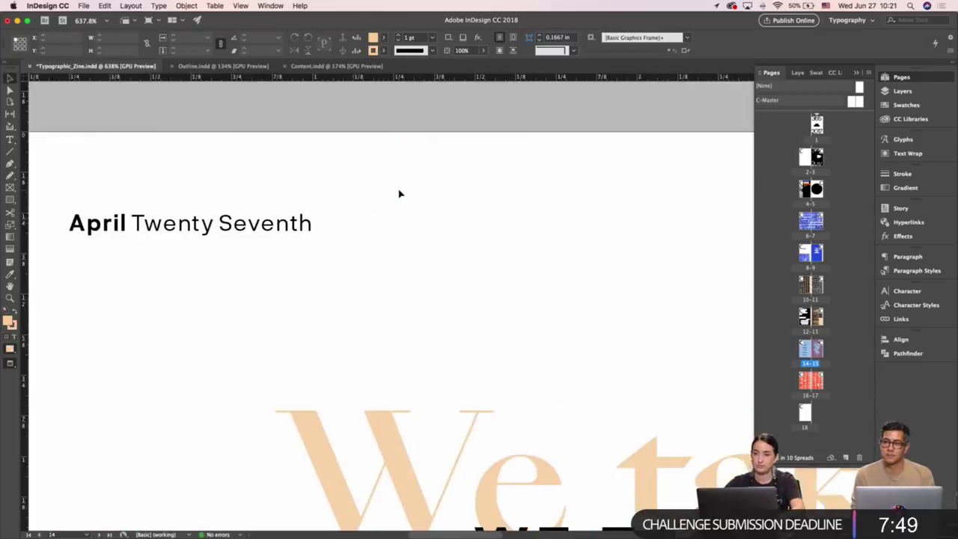
scroll(399, 194, left, 3)
key(super+s)
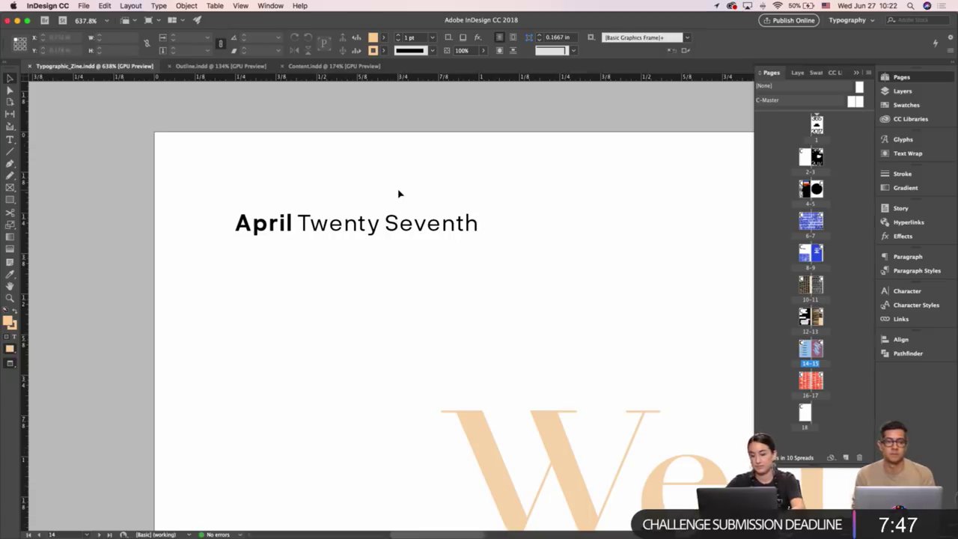
Move the date frame down to the white page's lower inside corner of the margins, at X 0.25 in and Y 5.38 in.
key(super+minus)
key(super+minus)
key(super+minus)
key(super+minus)
key(super+minus)
key(super+minus)
key(super+minus)
scroll(485, 274, down, 5)
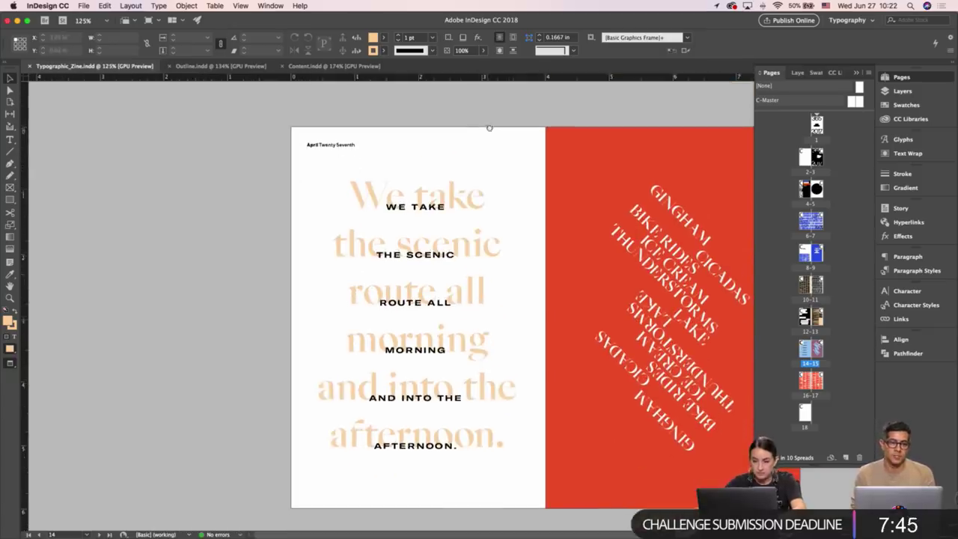
key(w)
click(340, 150)
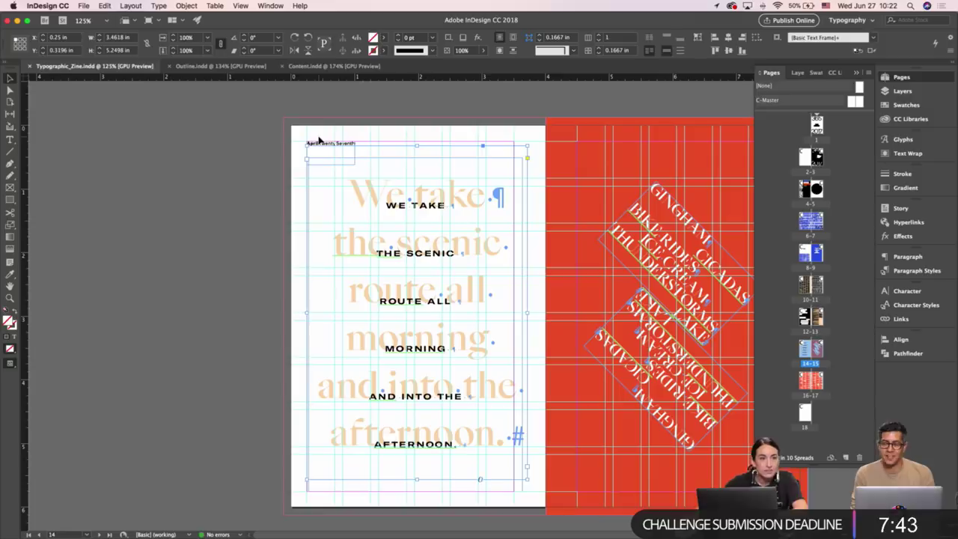
click(297, 127)
drag(311, 146, 329, 471)
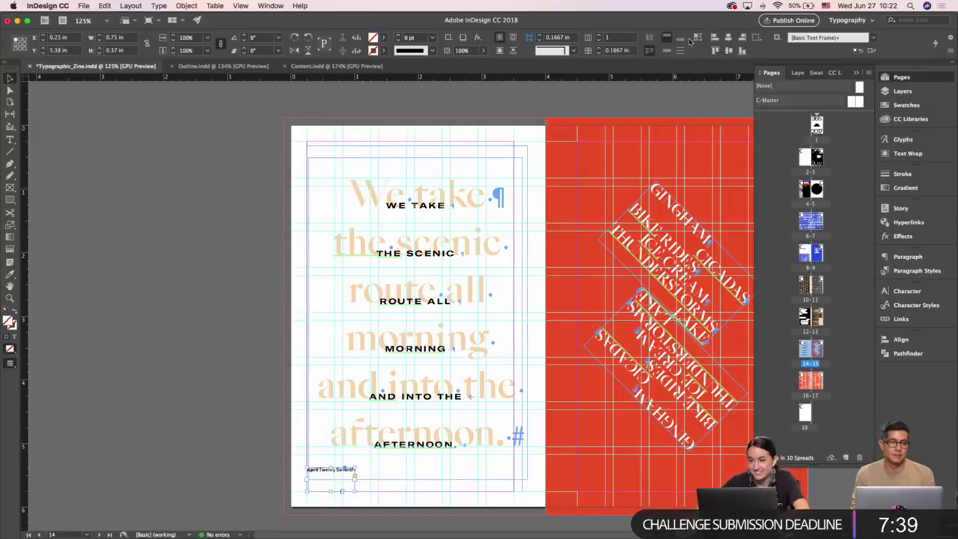
Align the date text to the bottom of its frame and preview the whole spread.
click(680, 38)
click(314, 216)
key(w)
click(247, 219)
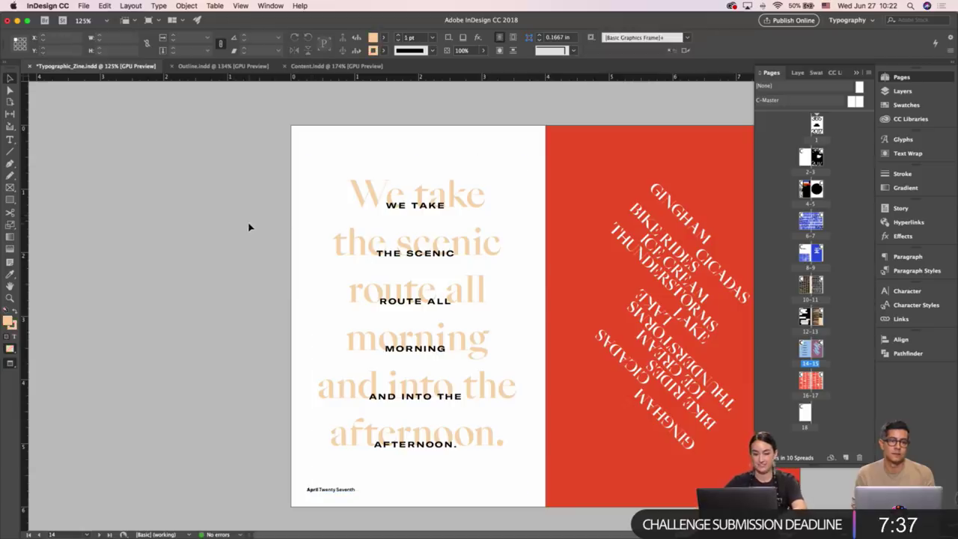
drag(254, 232, 171, 227)
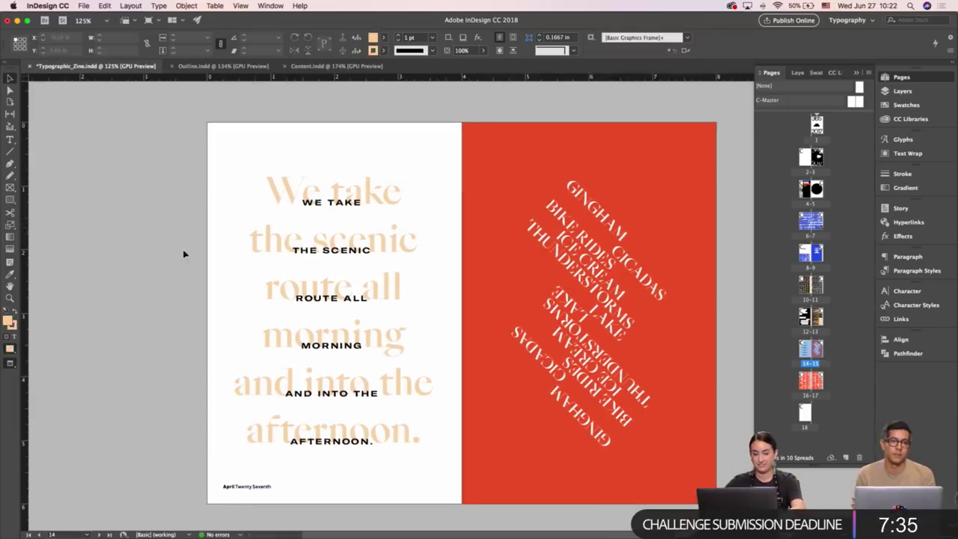
Check the type settings of the black poem text and examine the spread in preview and with guides shown.
scroll(180, 251, down, 2)
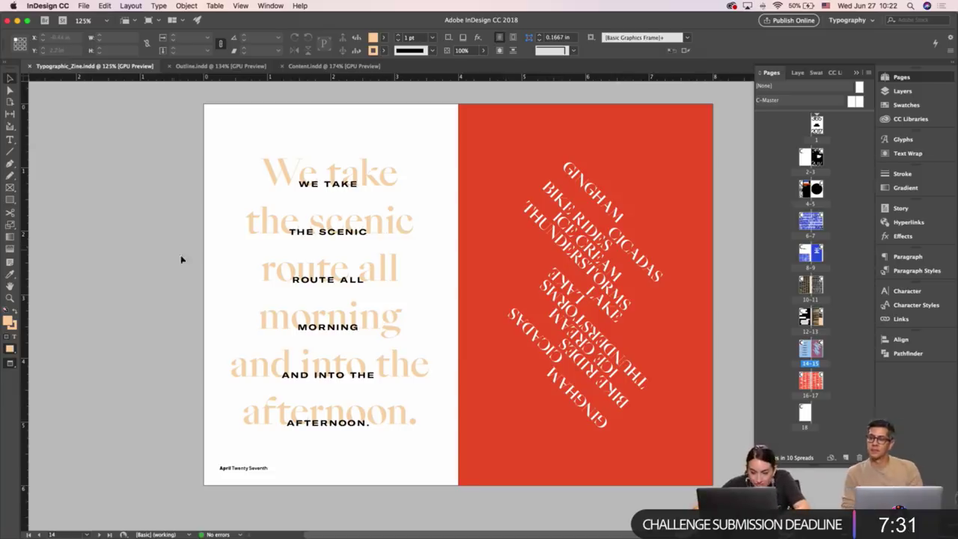
double_click(259, 164)
key(super+a)
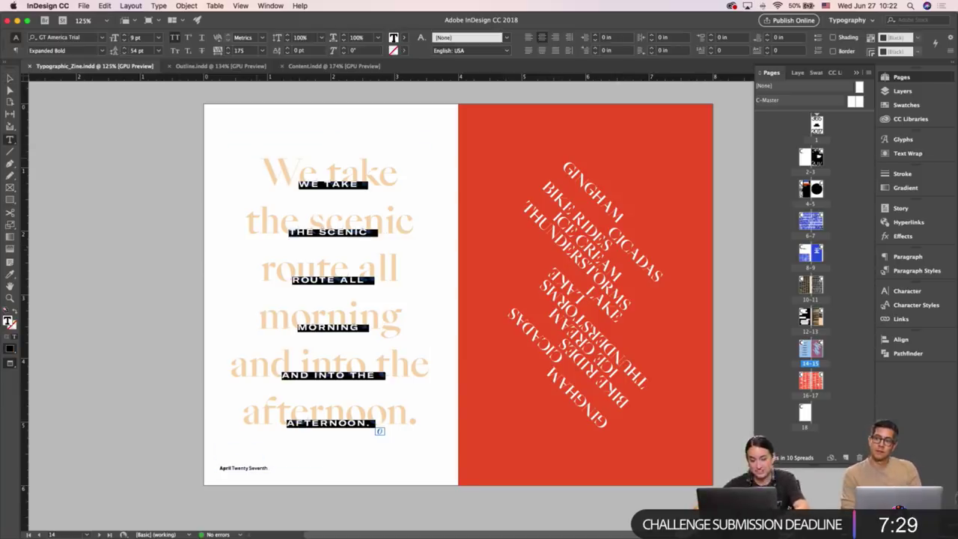
key(Escape)
click(155, 166)
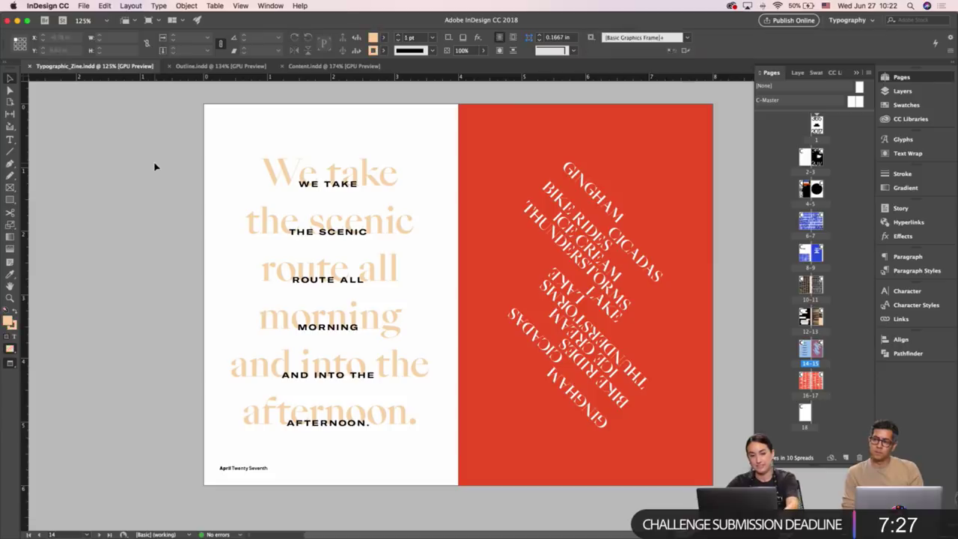
scroll(156, 168, left, 1)
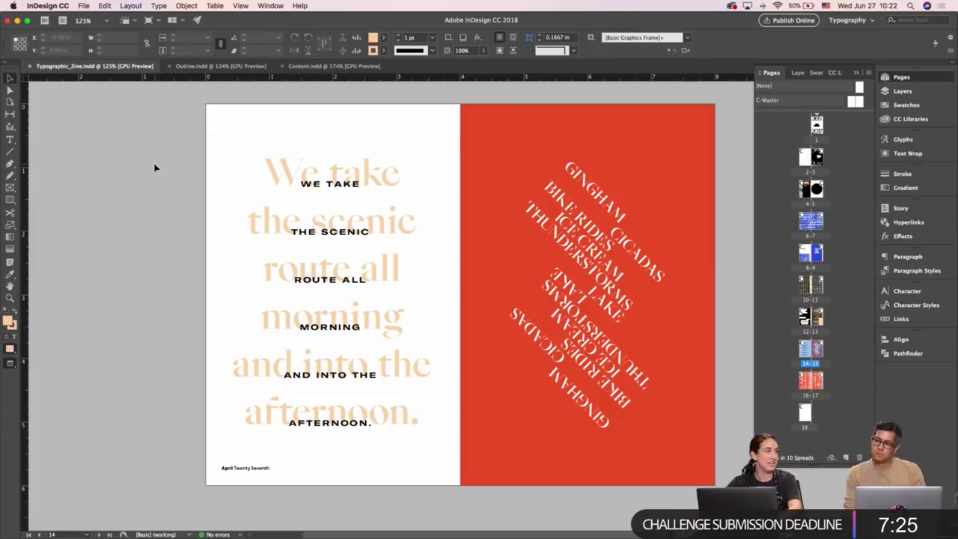
key(w)
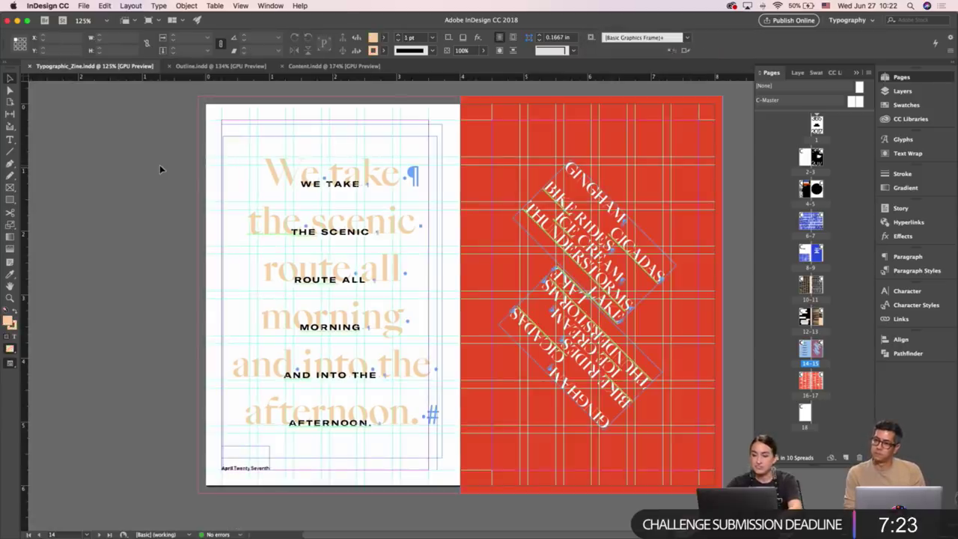
key(w)
Collapse the page thumbnails and review the black-and-peach spread on pages 12–13 in preview.
scroll(159, 169, up, 5)
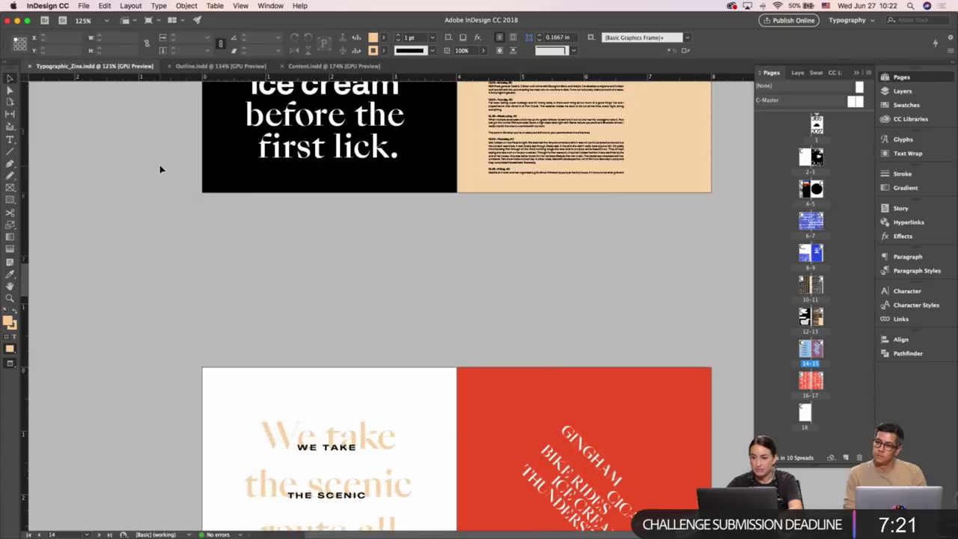
click(858, 73)
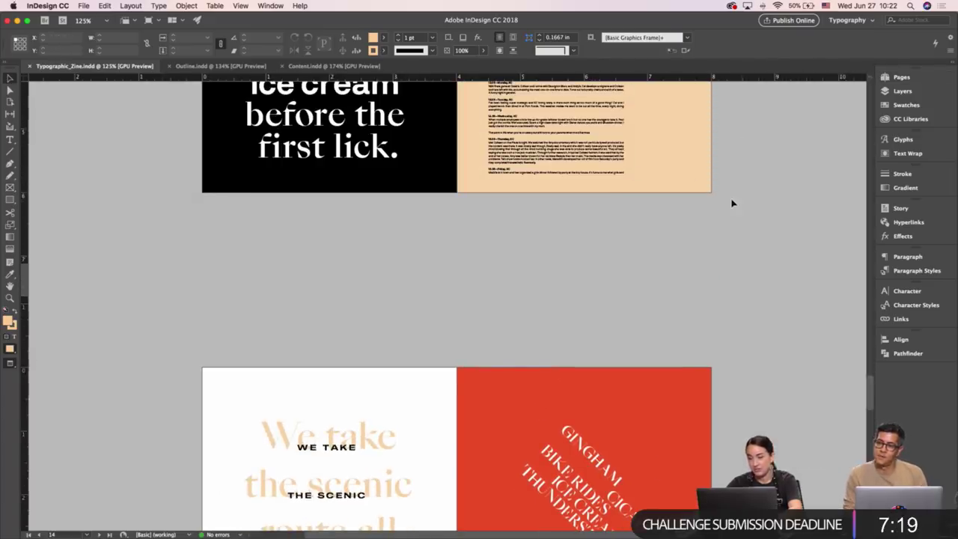
key(w)
scroll(733, 197, up, 3)
key(w)
scroll(734, 198, up, 5)
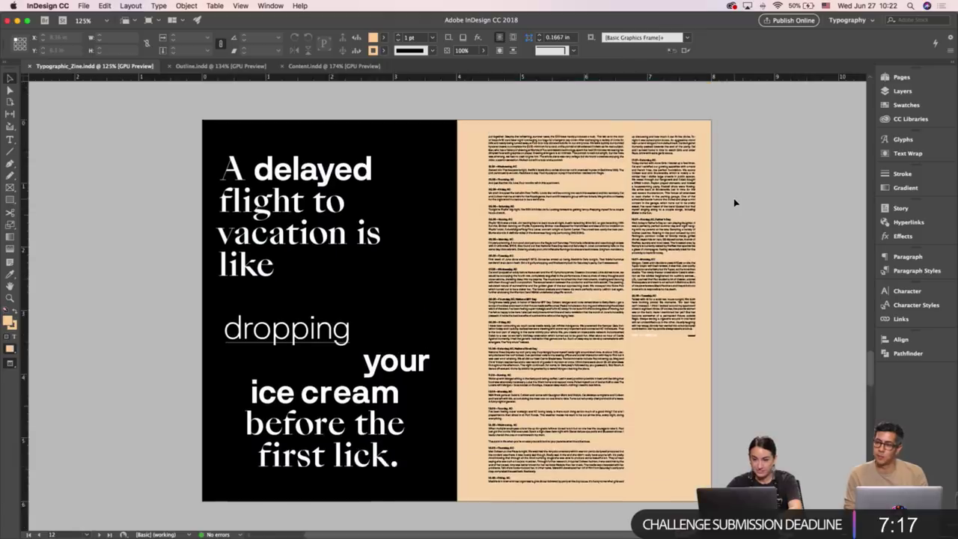
scroll(735, 202, down, 2)
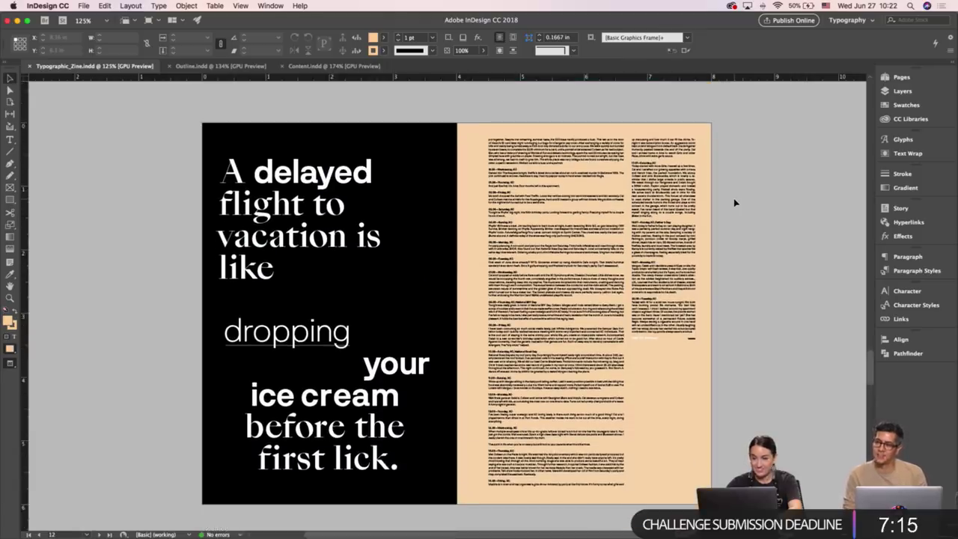
Delete the large vertical peach text from the pasteboard beside the April–June spread on pages 10–11 and preview the spread.
key(w)
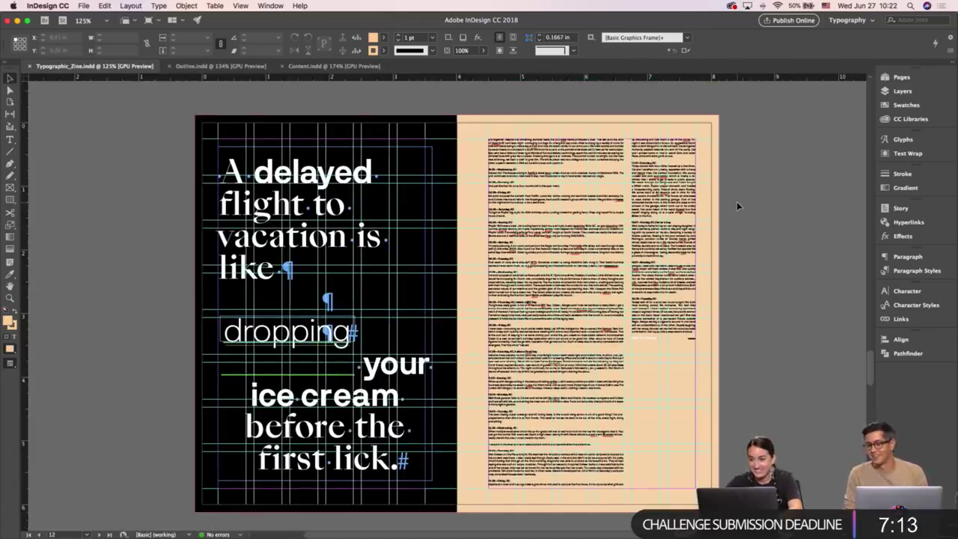
key(w)
scroll(737, 202, up, 10)
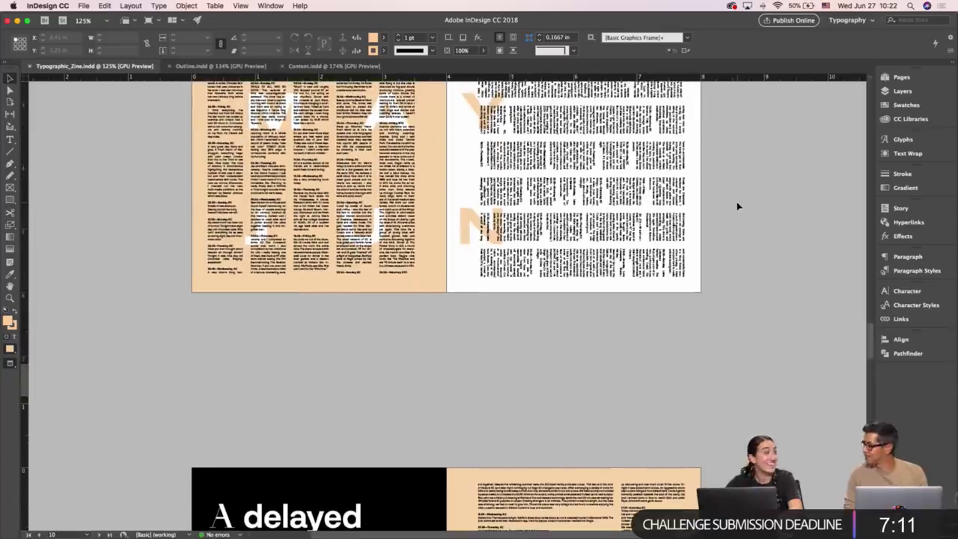
scroll(737, 203, up, 5)
scroll(737, 209, up, 4)
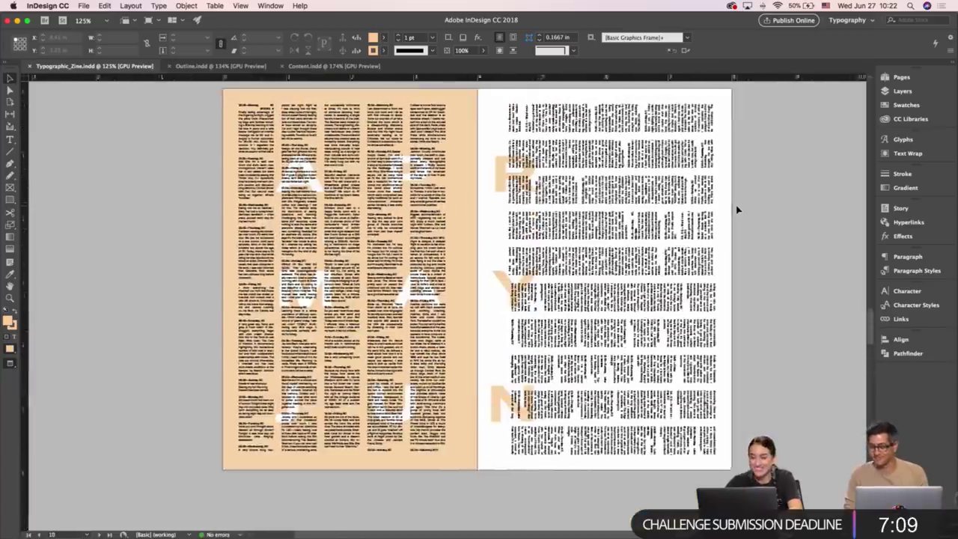
key(w)
scroll(737, 209, right, 5)
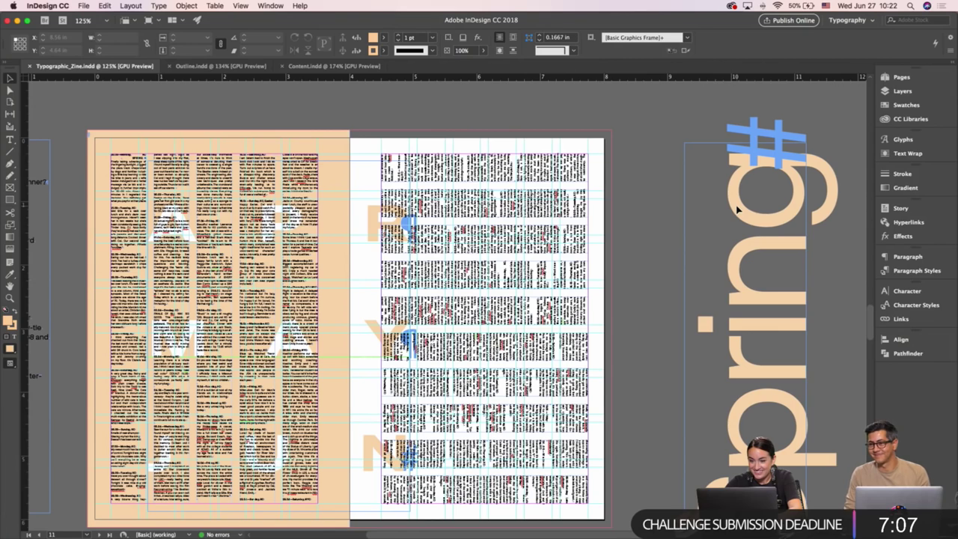
click(722, 213)
key(Delete)
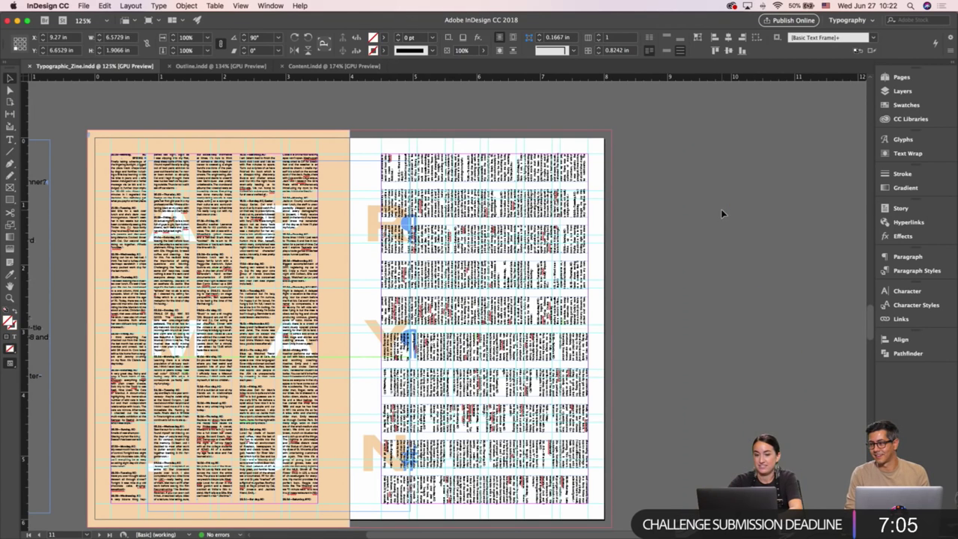
key(w)
scroll(713, 237, left, 2)
scroll(714, 237, left, 5)
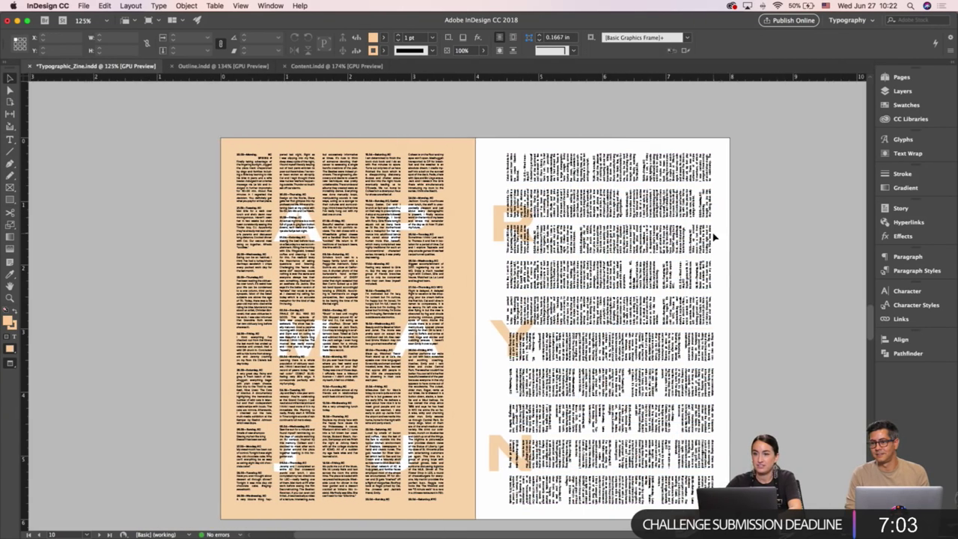
Examine the diary notes beside pages 10–11 and the seven-column red text spread on pages 16–17 with its pasteboard material.
key(w)
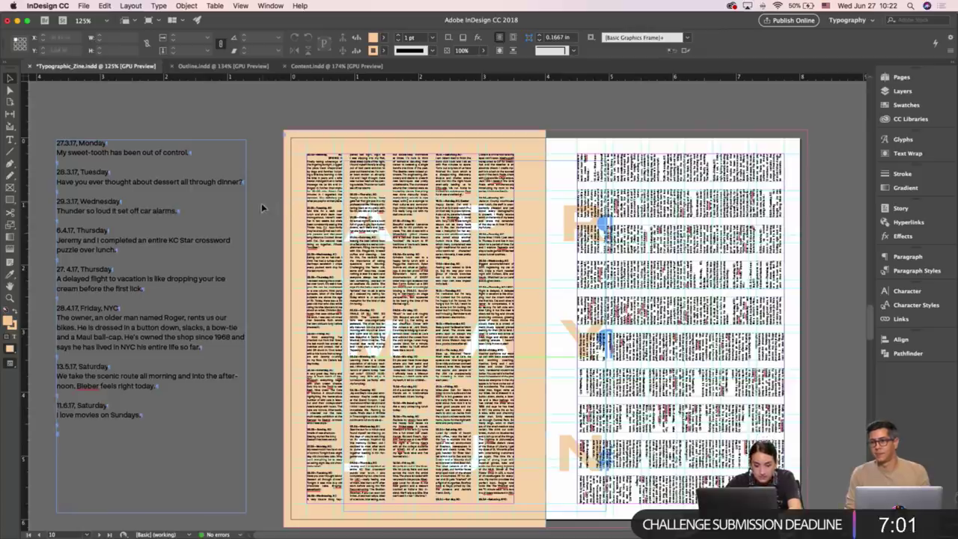
scroll(262, 200, down, 2)
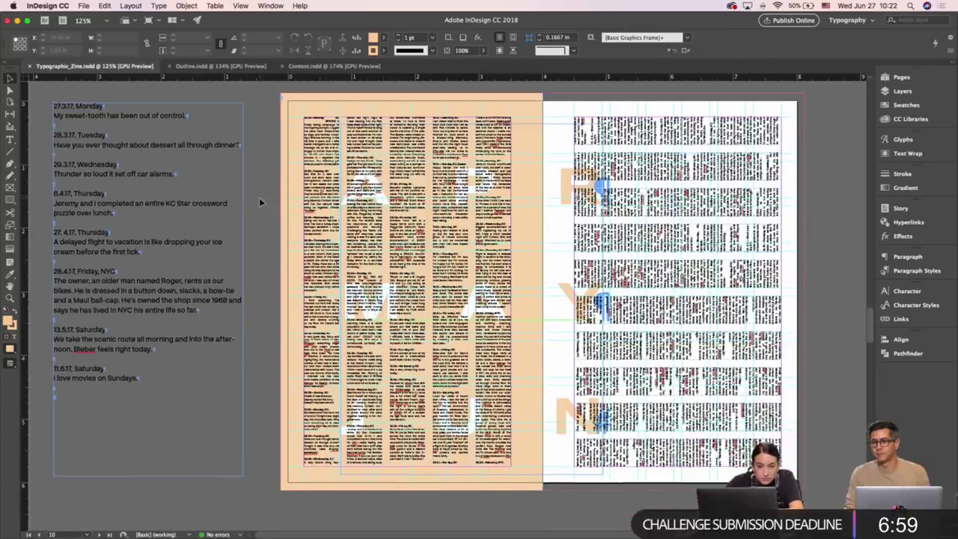
scroll(261, 202, down, 15)
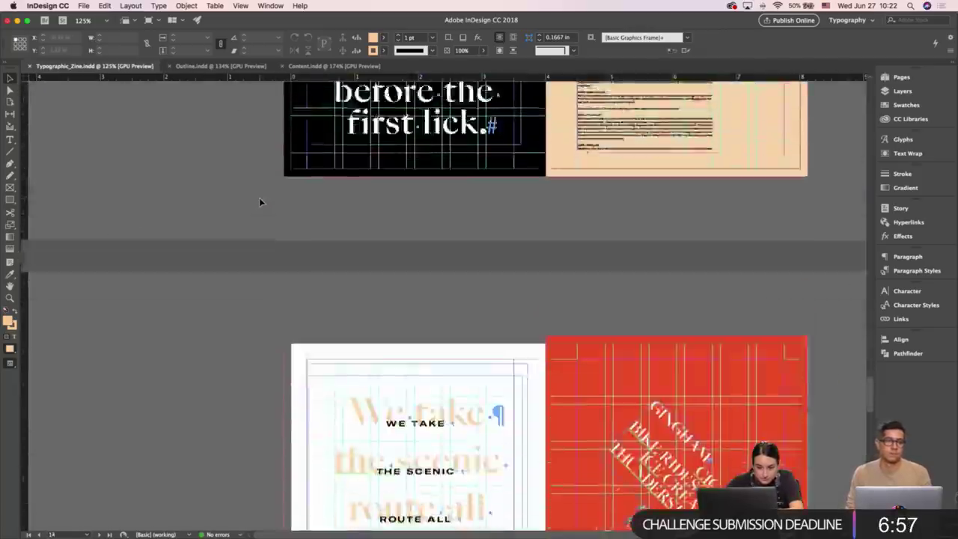
scroll(259, 201, down, 20)
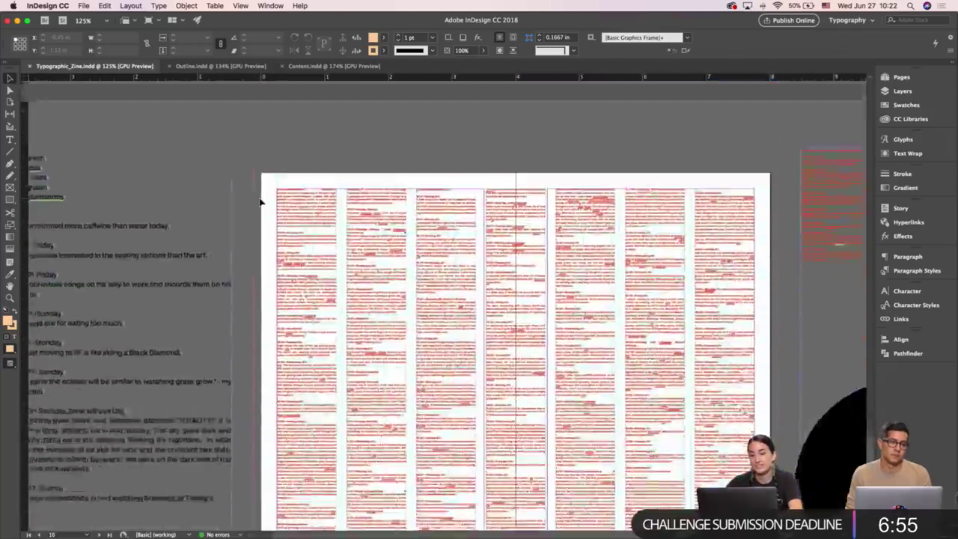
scroll(260, 201, down, 10)
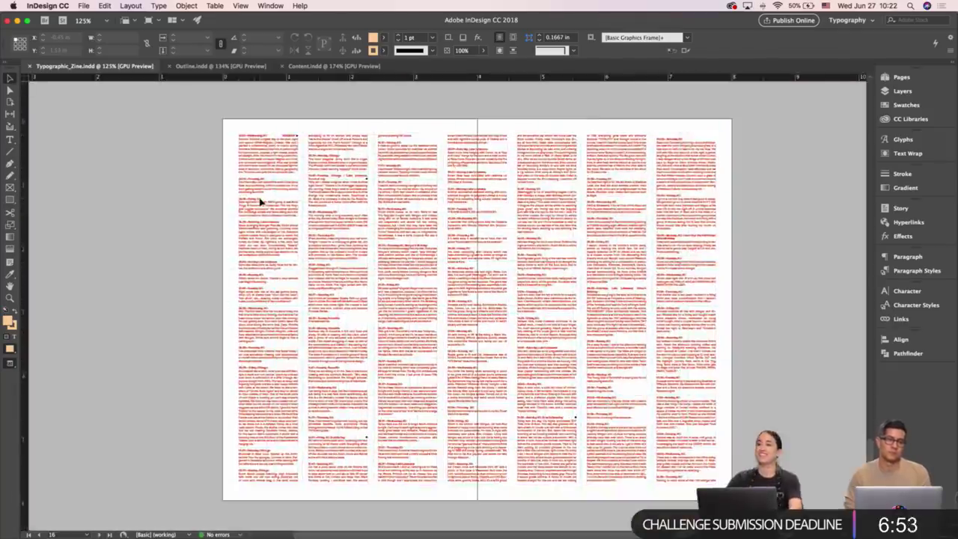
scroll(261, 202, down, 10)
scroll(261, 202, right, 4)
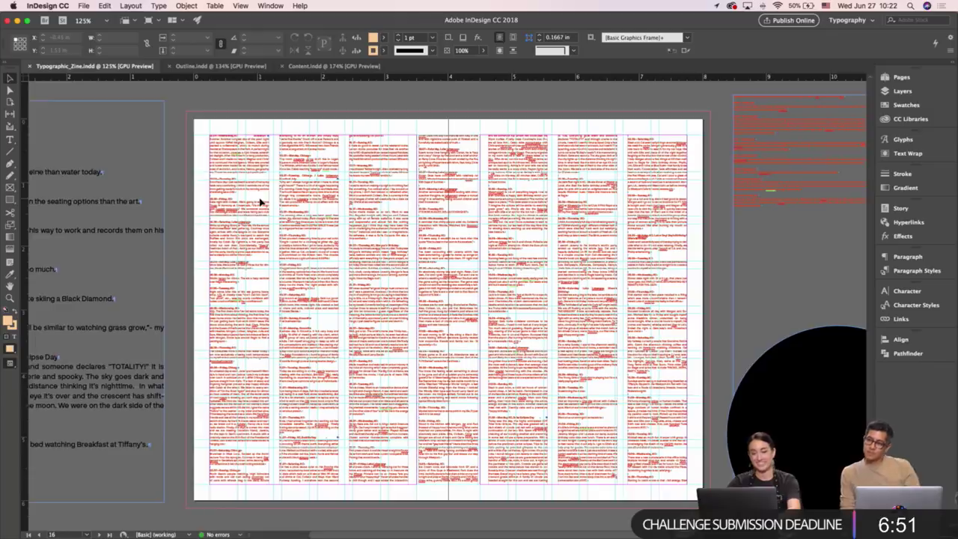
scroll(313, 203, left, 4)
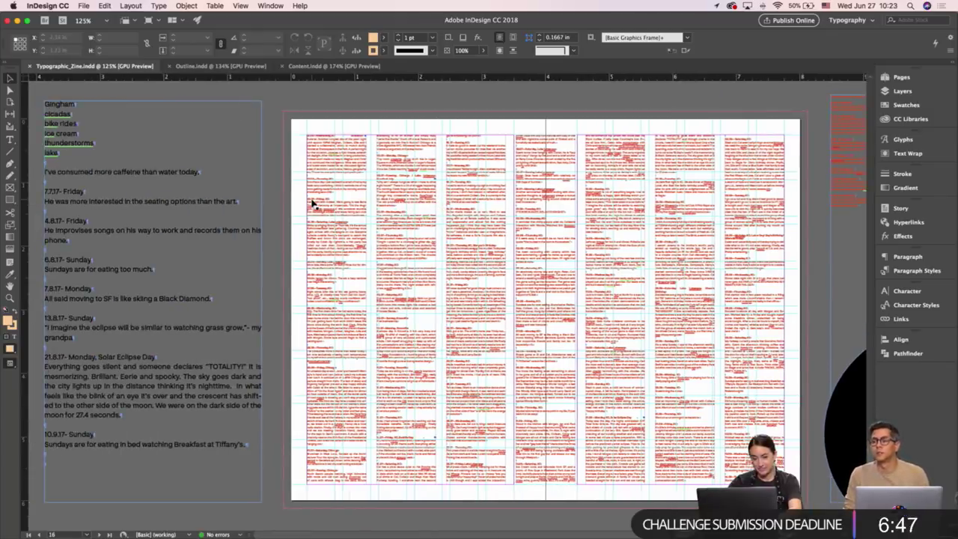
scroll(313, 203, down, 1)
scroll(313, 204, right, 1)
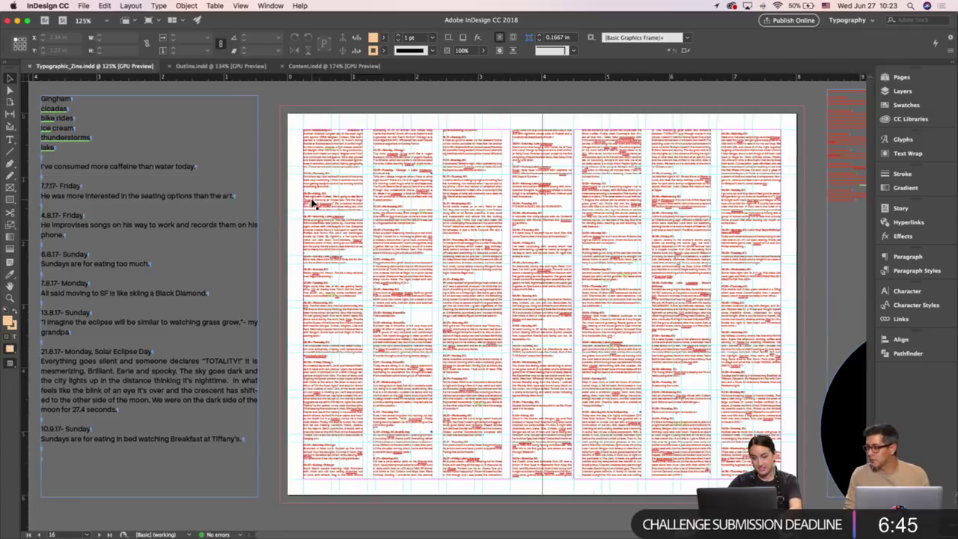
Narrow the red text frame to 3.25 in so it fits page 16's margins and set it to 4 columns.
click(365, 229)
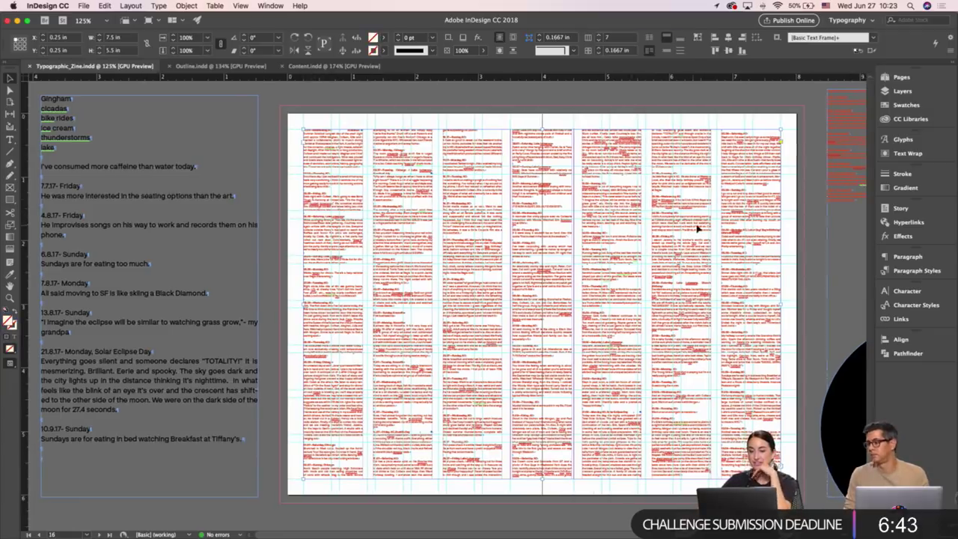
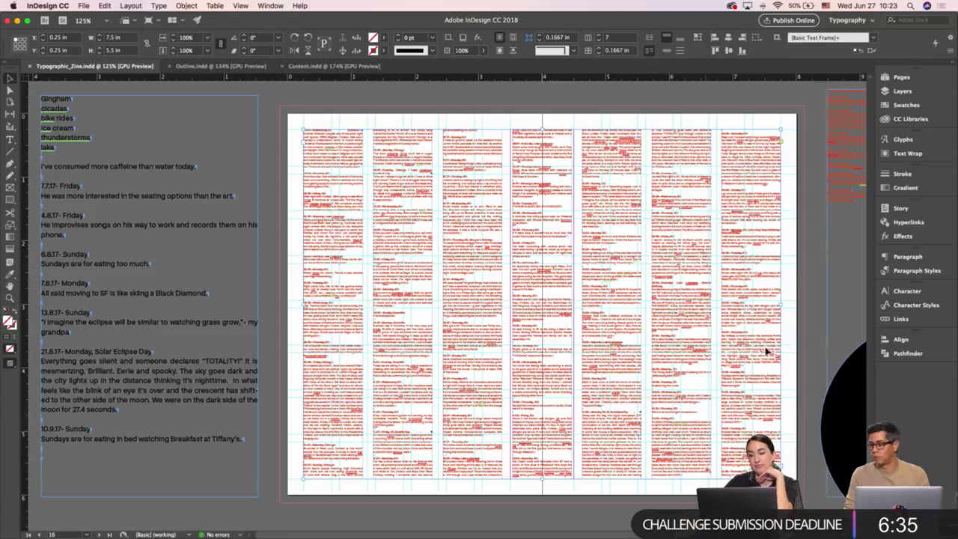
drag(780, 305, 507, 321)
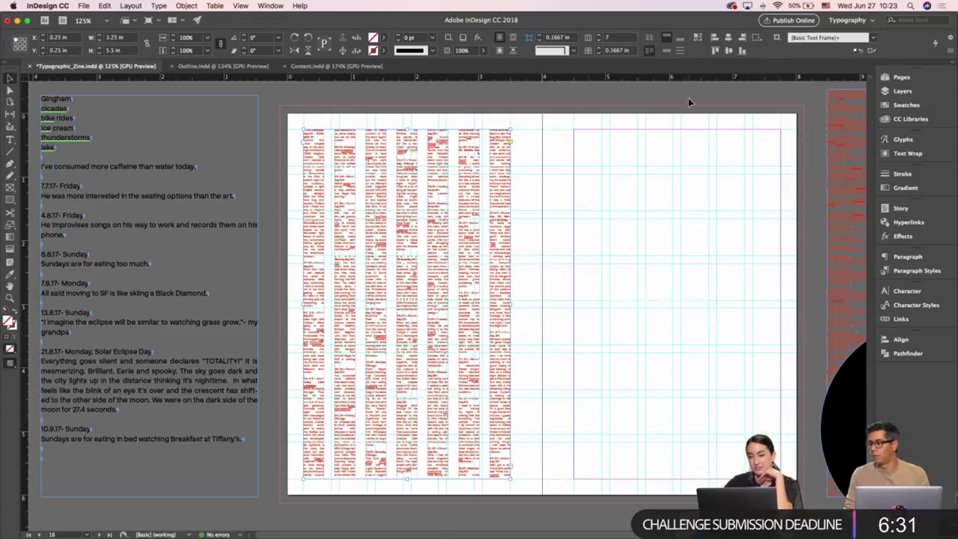
click(598, 41)
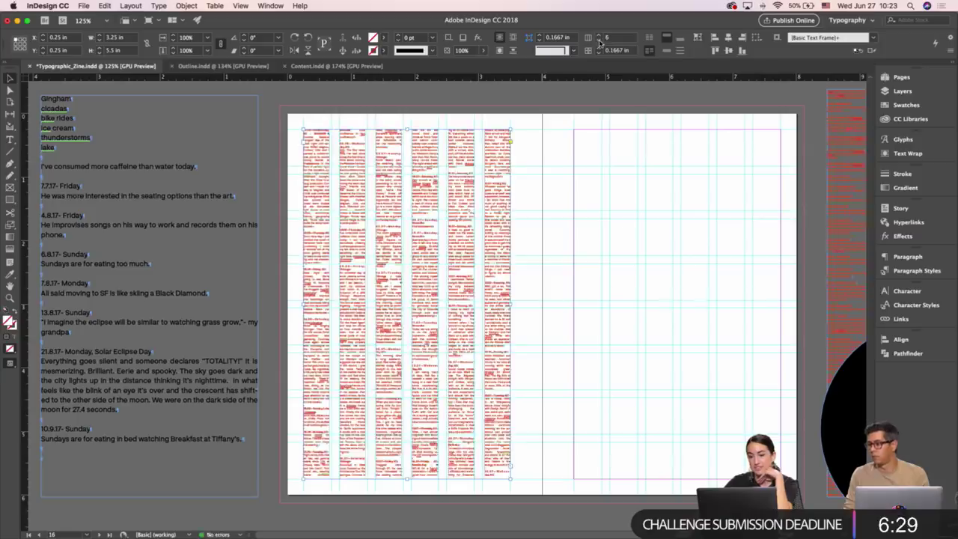
click(599, 42)
click(598, 41)
Preview the January–March spread on pages 6–7 without guides and save the document.
scroll(616, 122, down, 15)
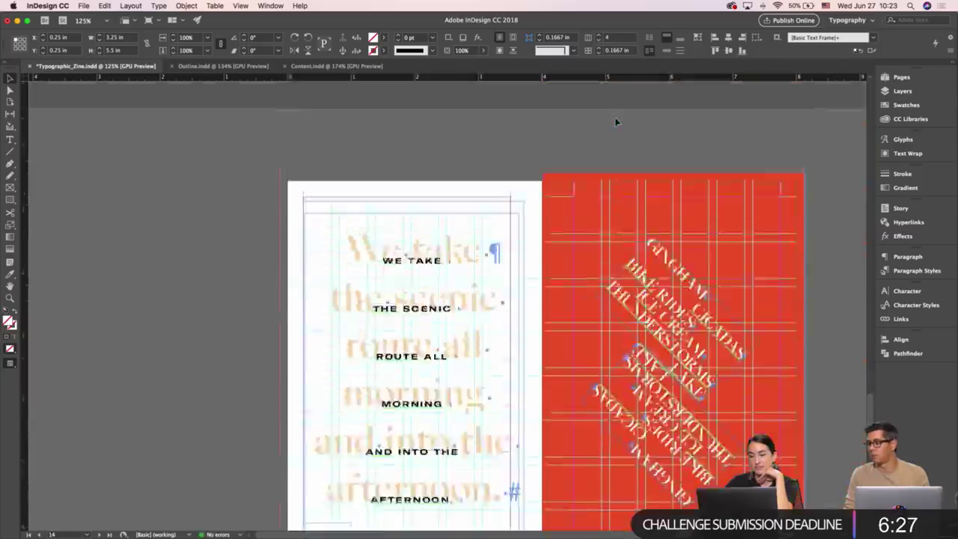
scroll(616, 122, up, 15)
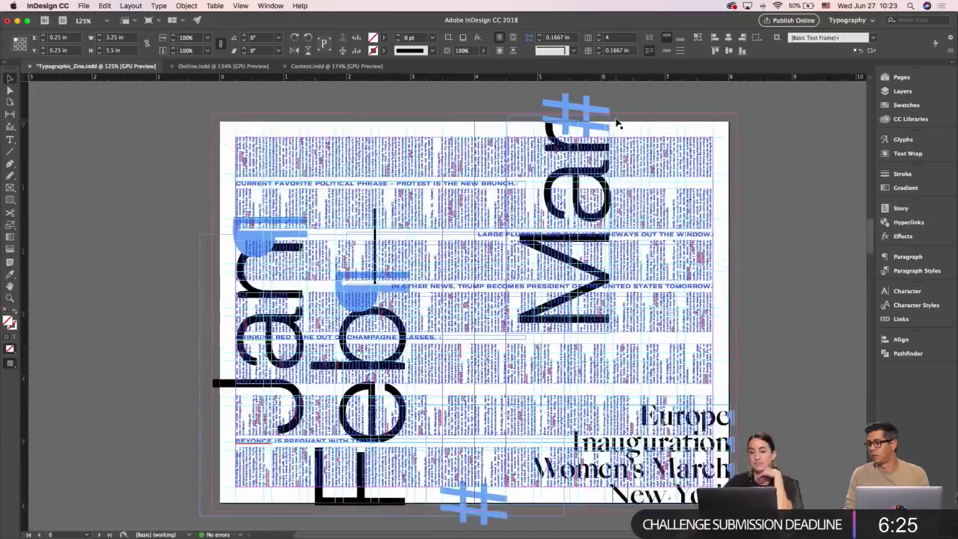
click(756, 186)
key(w)
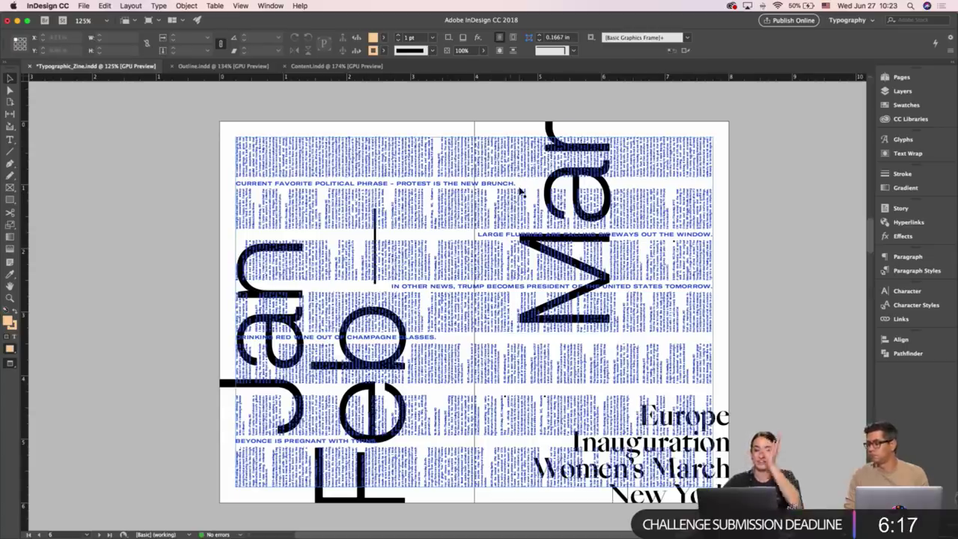
key(super+s)
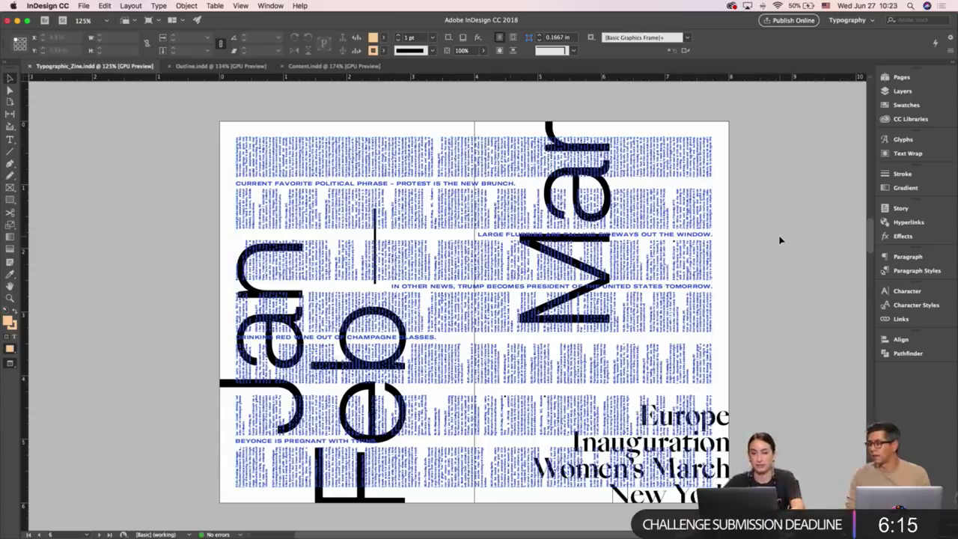
Review the spreads from page 6 through page 15 in preview, comparing their body text and poem layouts.
scroll(780, 240, down, 2)
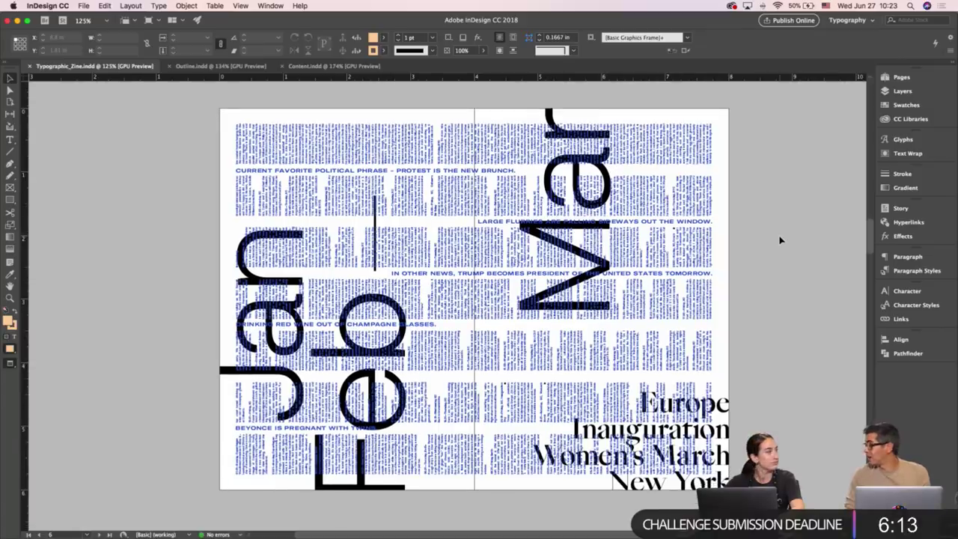
scroll(780, 240, down, 10)
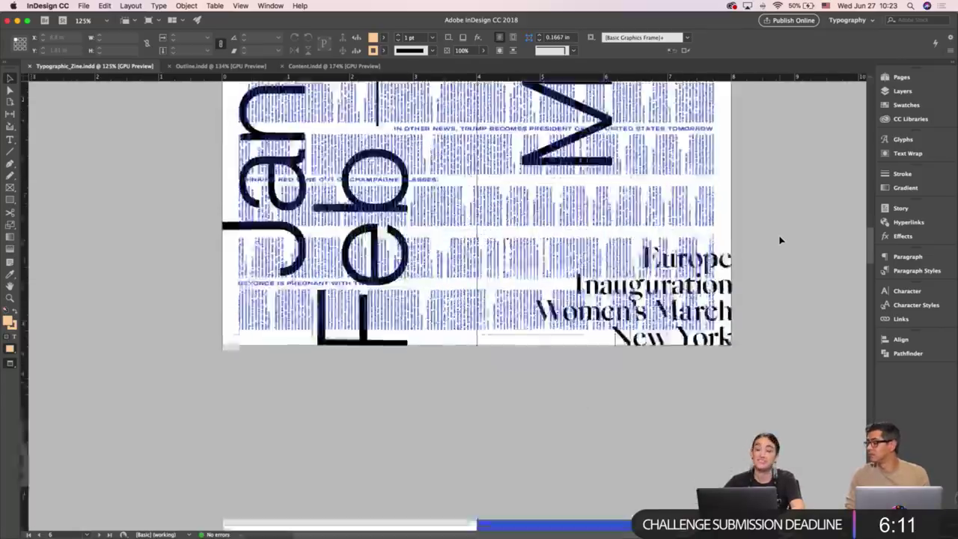
scroll(780, 240, down, 8)
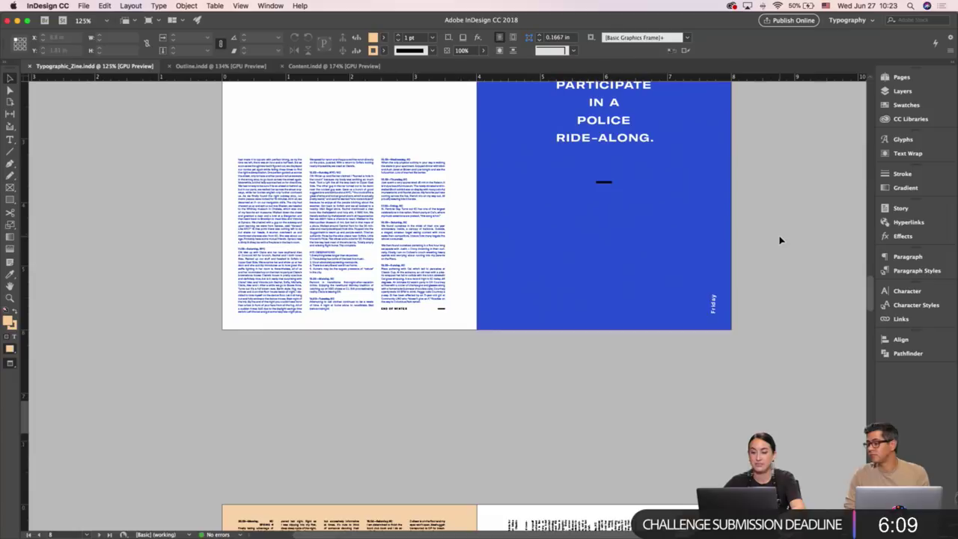
scroll(780, 240, down, 15)
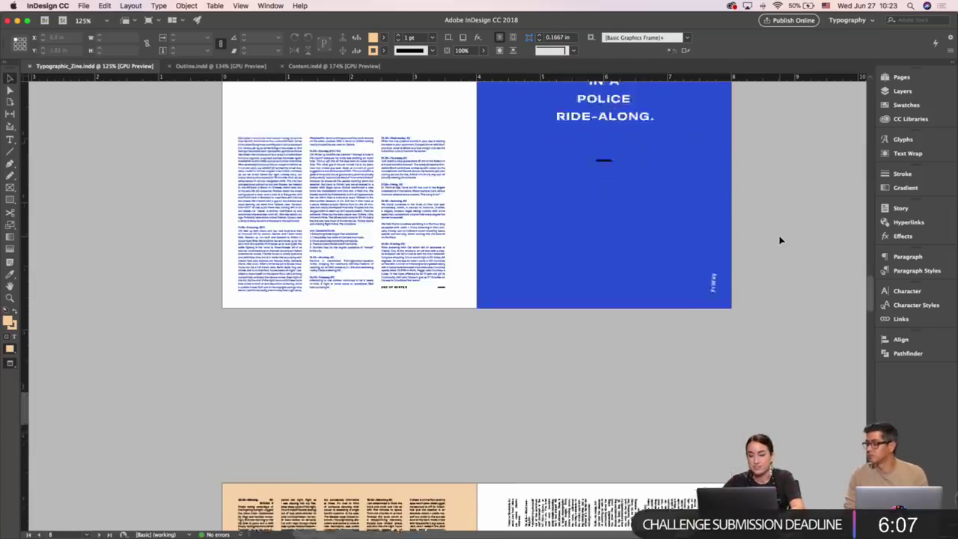
scroll(780, 240, down, 20)
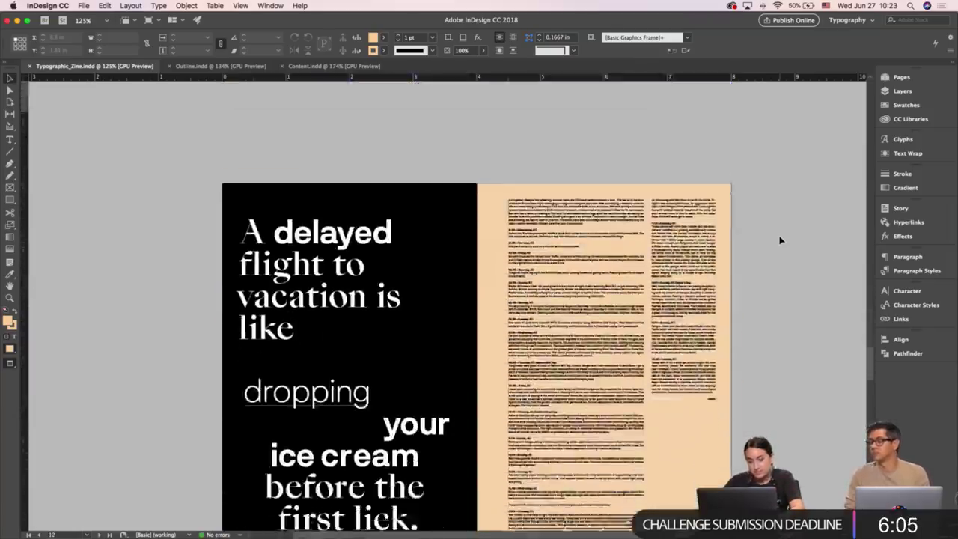
scroll(780, 239, down, 2)
scroll(780, 240, up, 16)
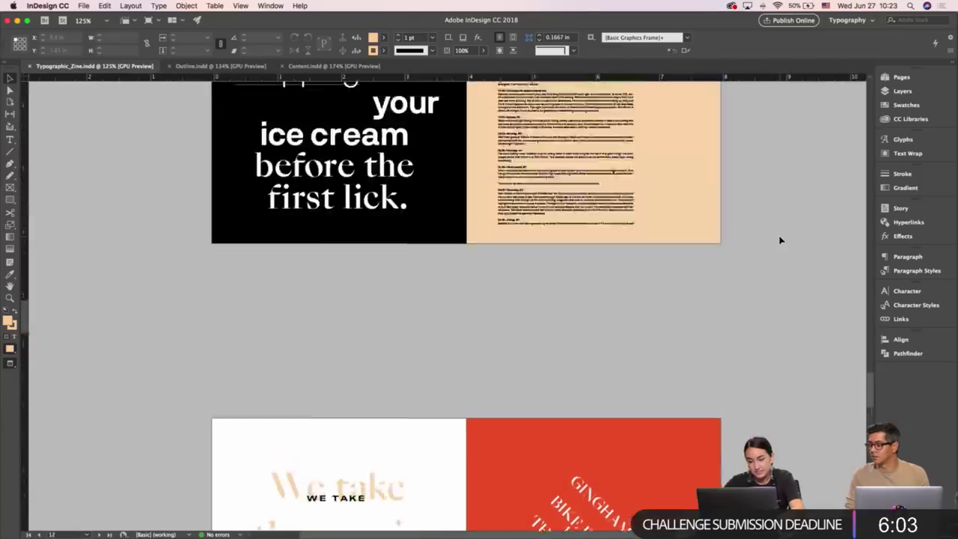
scroll(780, 240, down, 18)
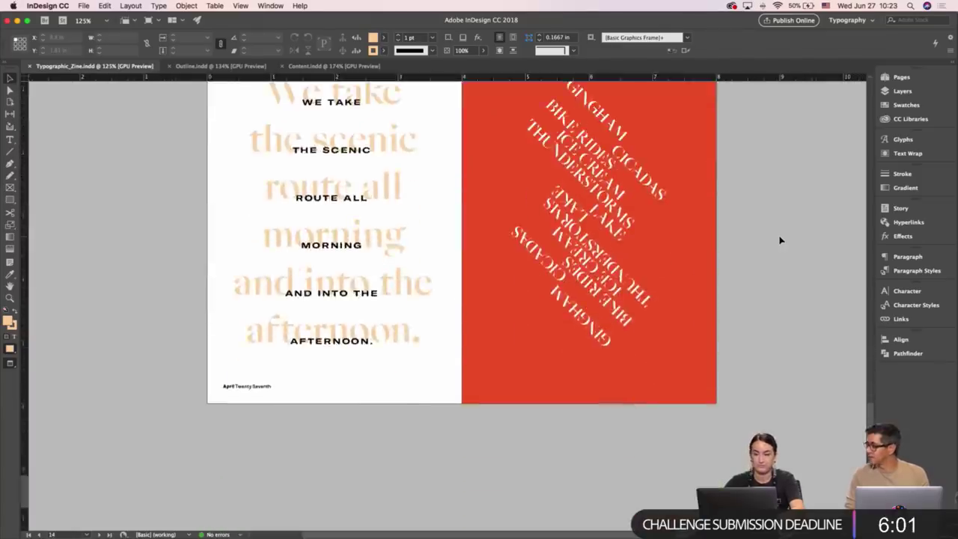
scroll(780, 240, up, 4)
Move the red text frame from the pasteboard onto page 17 and resize it to the margins, 3.25 × 5.5 in at X 4.5 in, Y 0.25 in.
scroll(780, 240, down, 12)
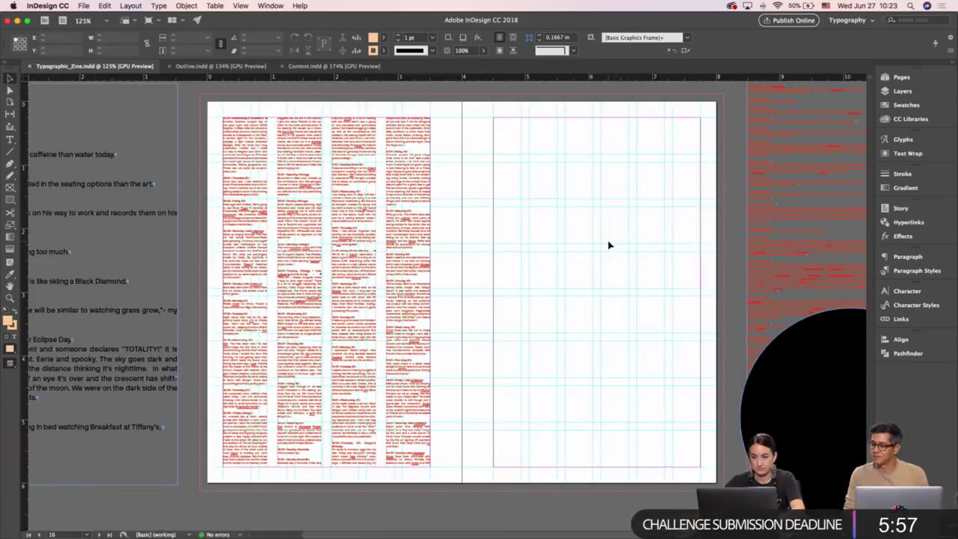
drag(763, 147, 514, 161)
scroll(640, 344, down, 3)
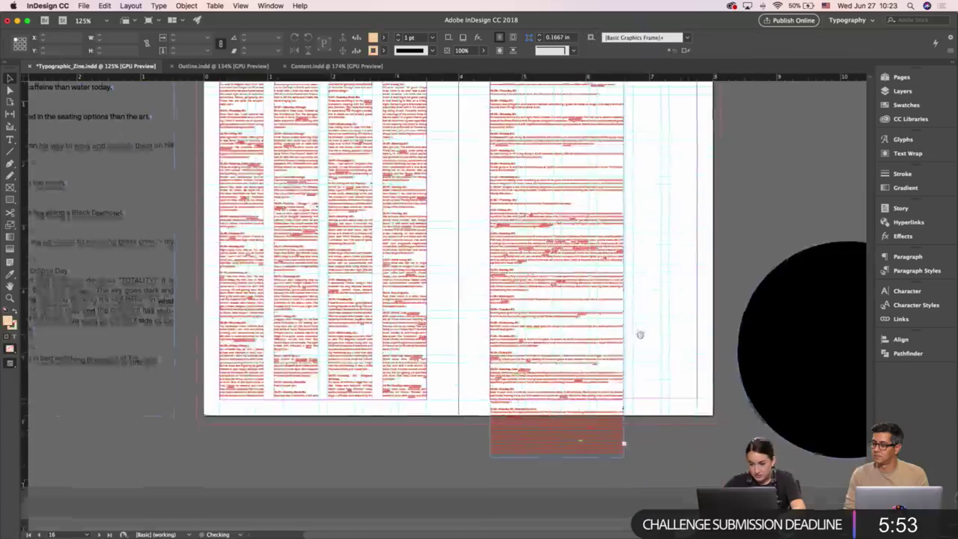
drag(623, 454, 699, 395)
drag(698, 223, 697, 223)
click(721, 225)
scroll(718, 363, up, 6)
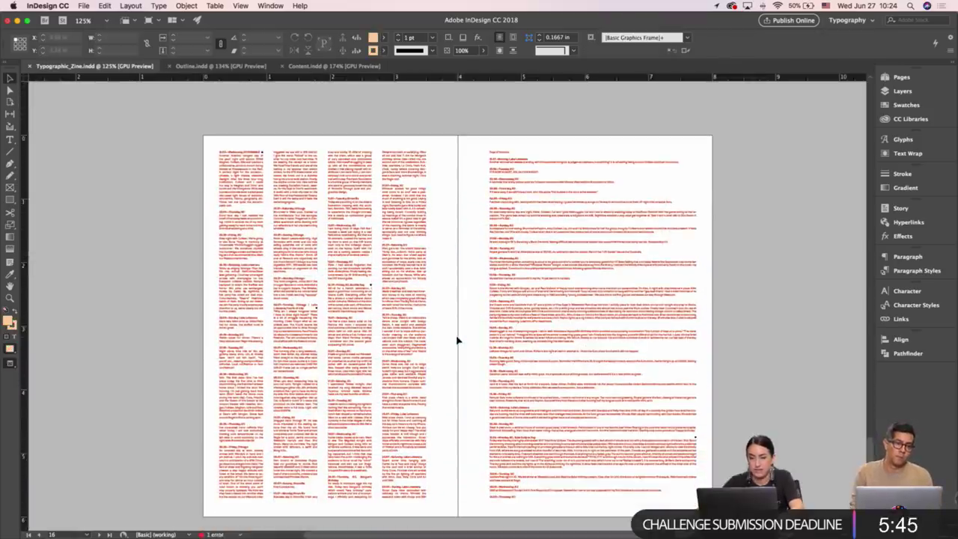
Set the red text frame on page 17 to 3 columns and deselect it.
scroll(567, 299, down, 3)
click(569, 294)
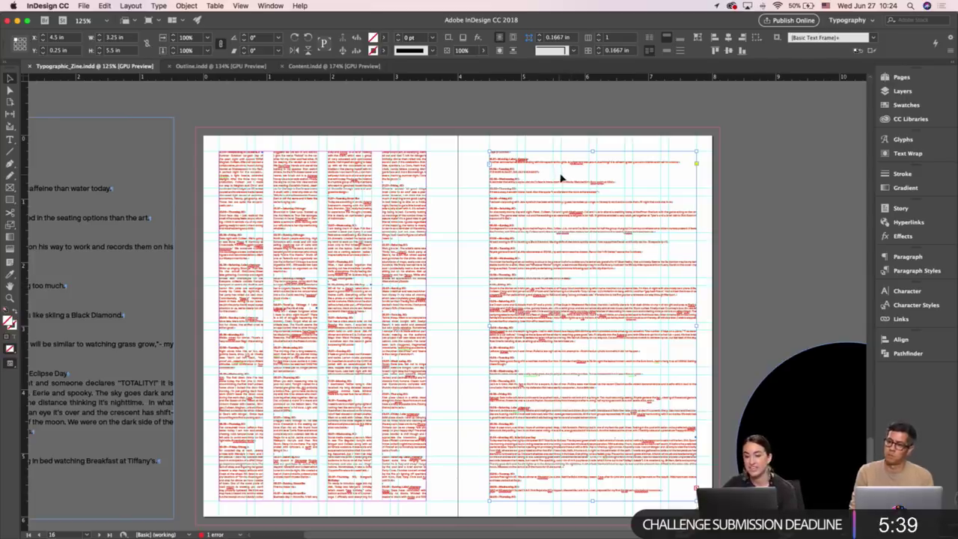
click(599, 34)
click(599, 35)
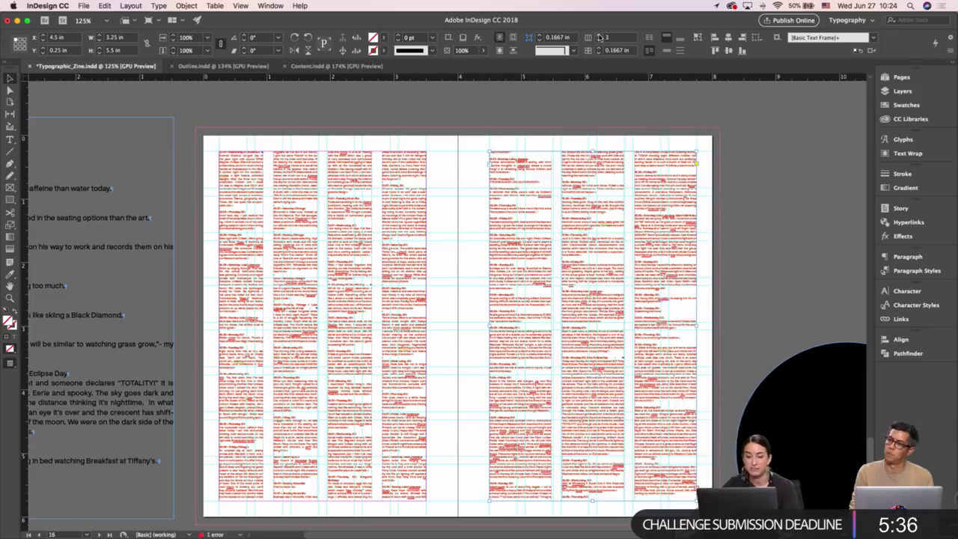
click(51, 90)
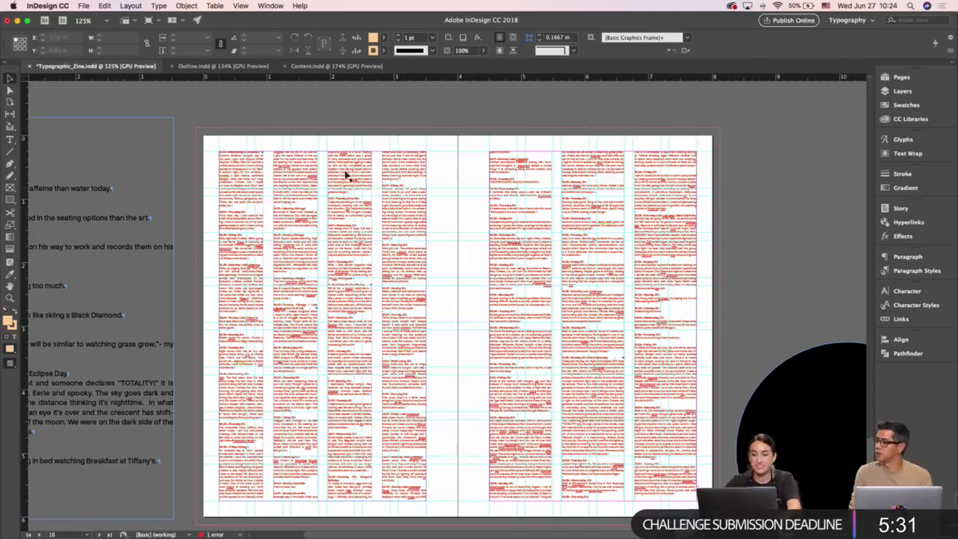
Preview the page 16–17 spread without guides, set the red text frame on page 17 to 4 columns, and deselect it.
key(w)
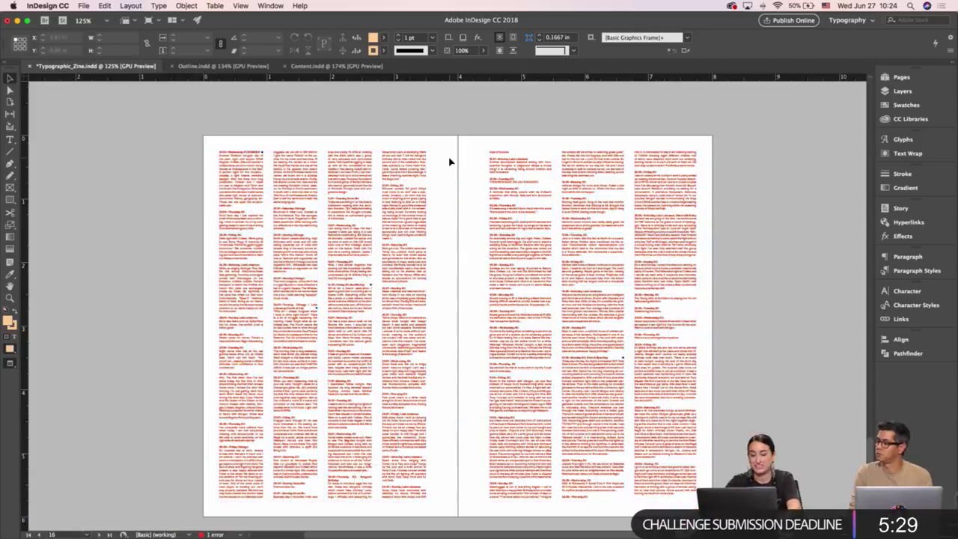
scroll(449, 162, down, 1)
click(391, 160)
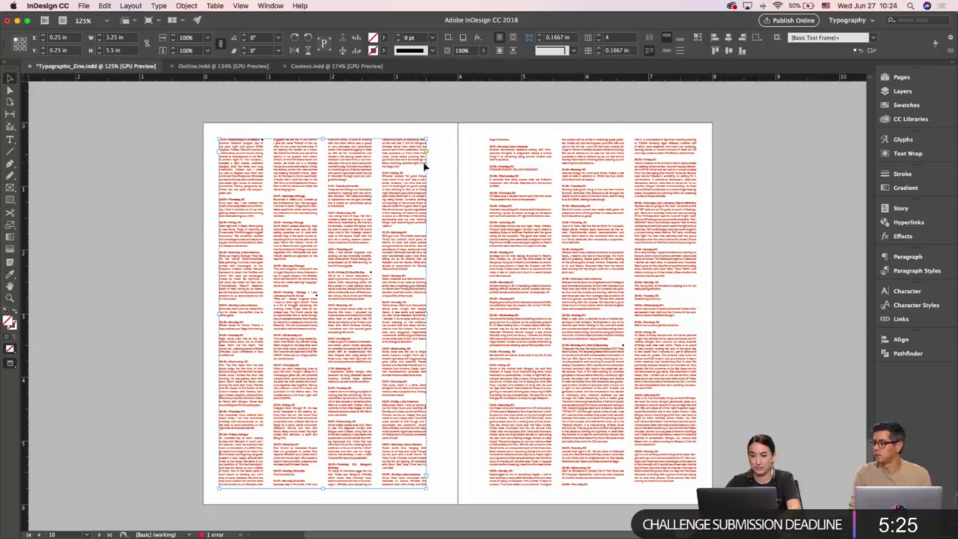
click(599, 161)
click(605, 33)
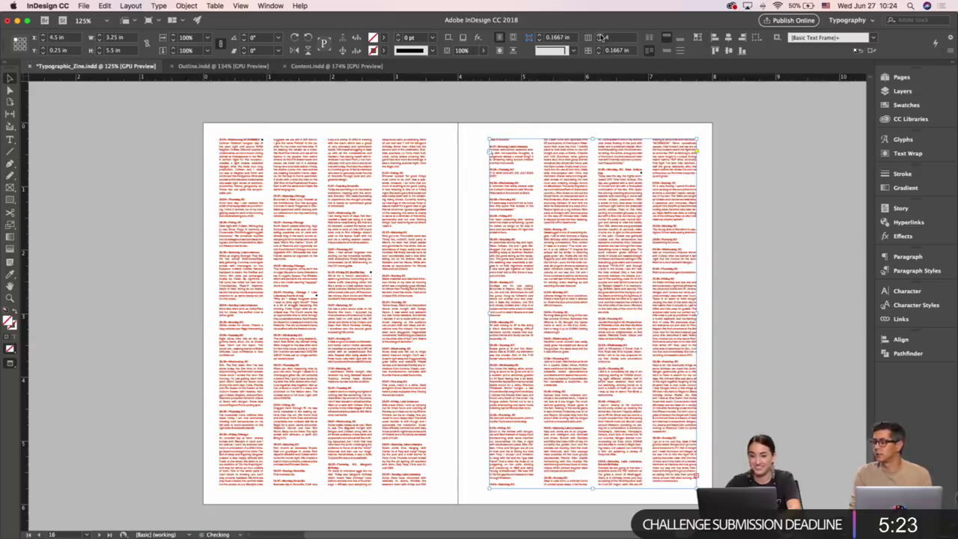
click(460, 136)
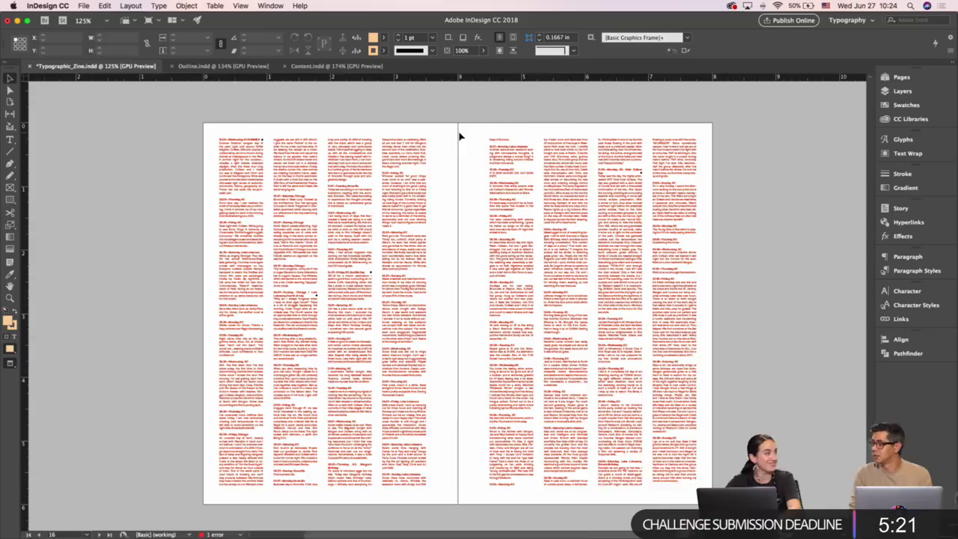
Compare the leftover black diary text on the pasteboard with the four-column spread on pages 16–17, with and without guides.
key(w)
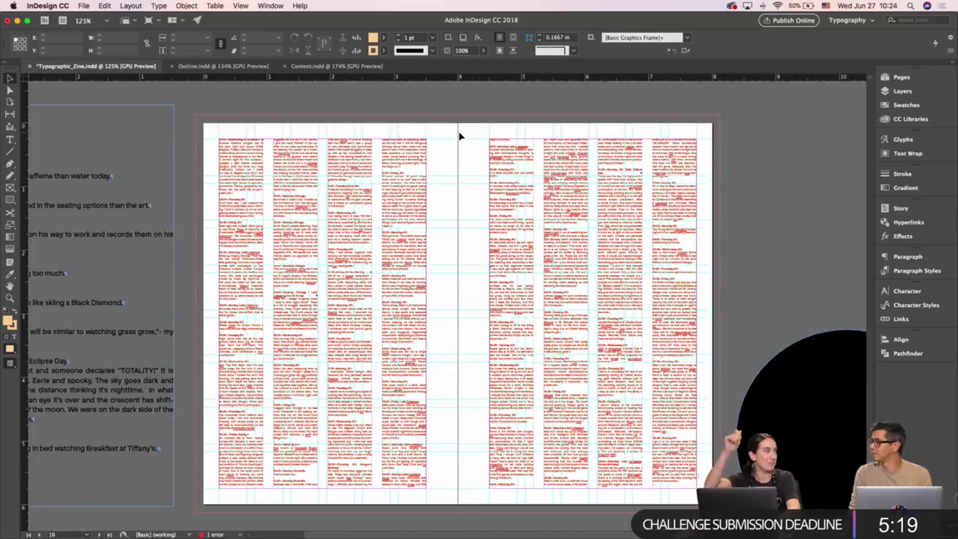
scroll(461, 136, left, 1)
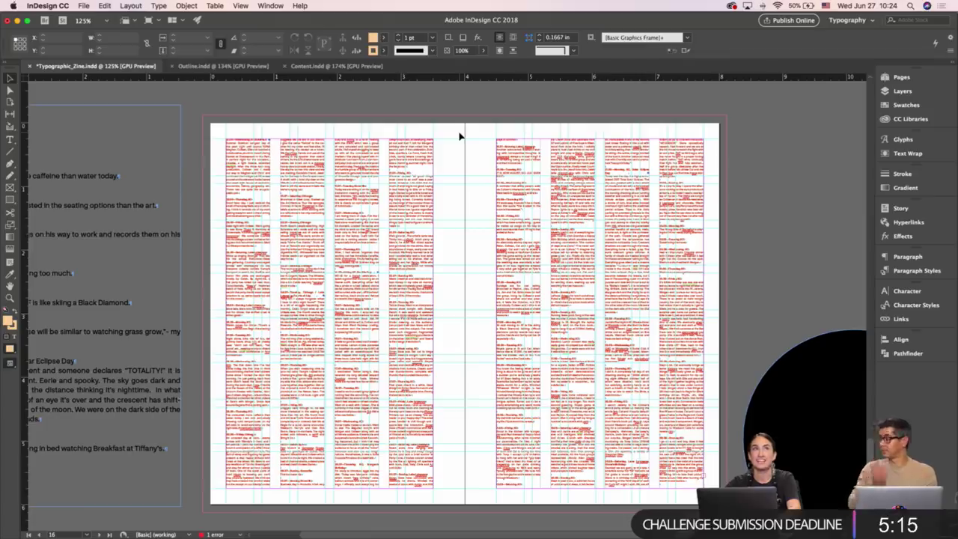
scroll(461, 136, left, 5)
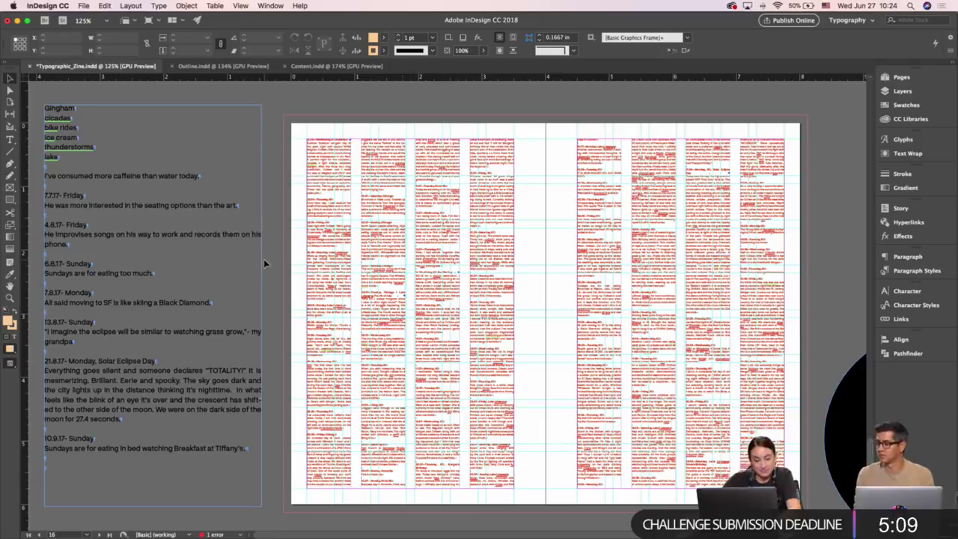
scroll(264, 263, down, 1)
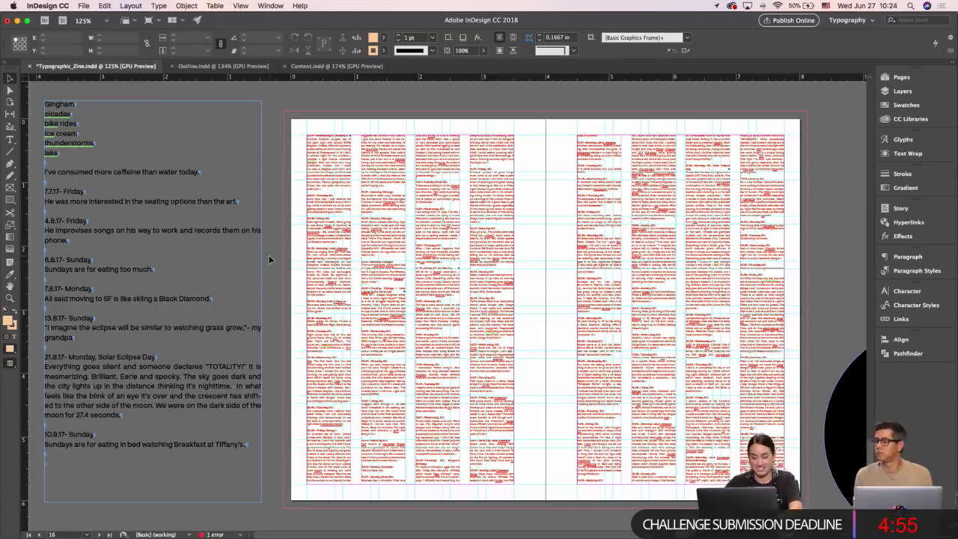
click(198, 258)
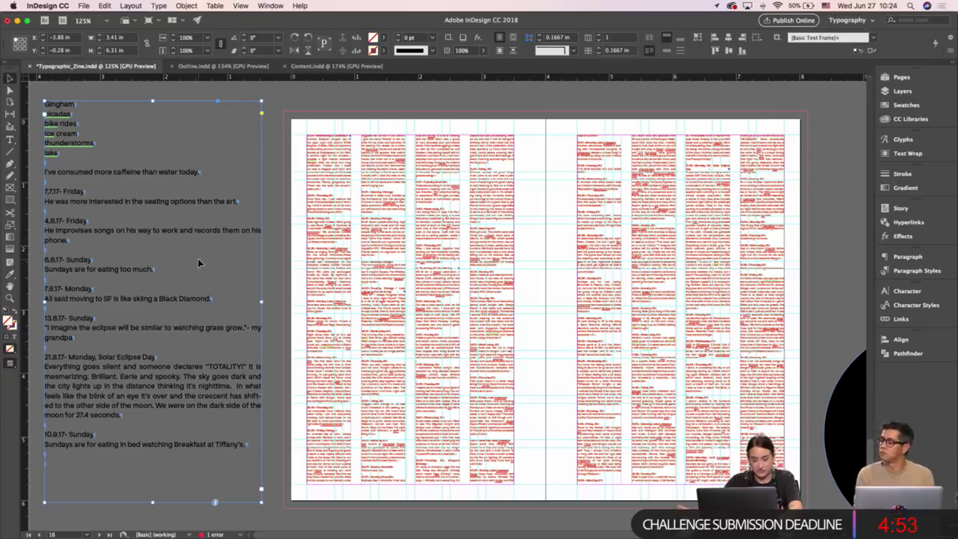
click(560, 250)
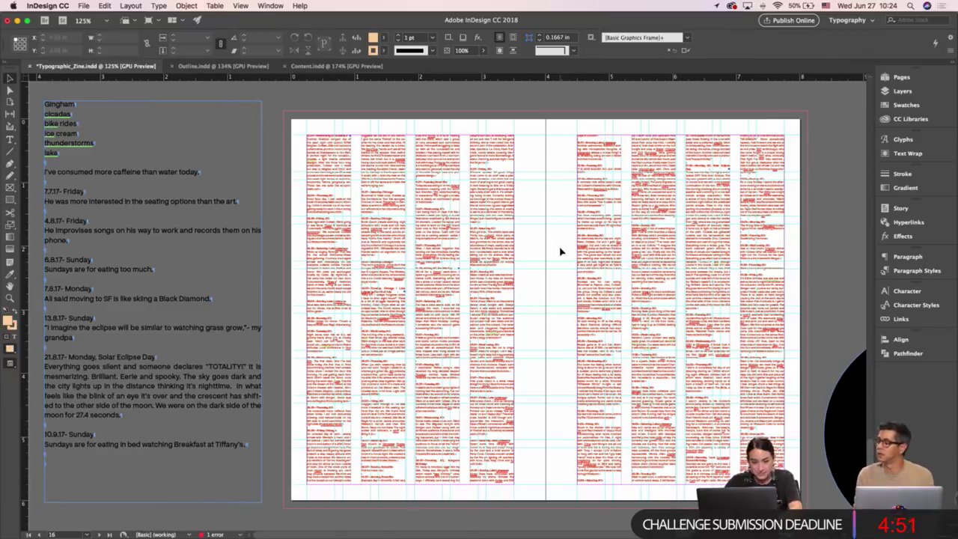
key(w)
scroll(560, 251, right, 3)
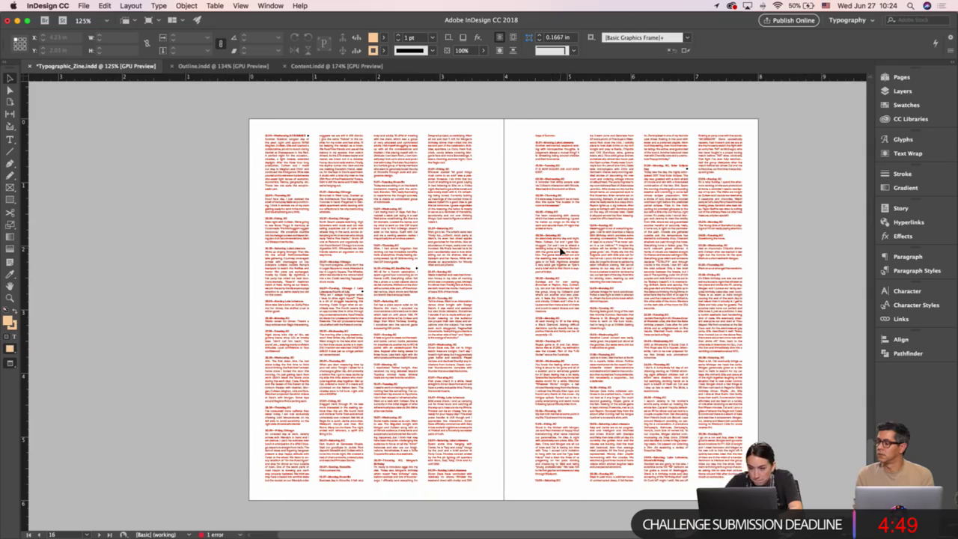
key(w)
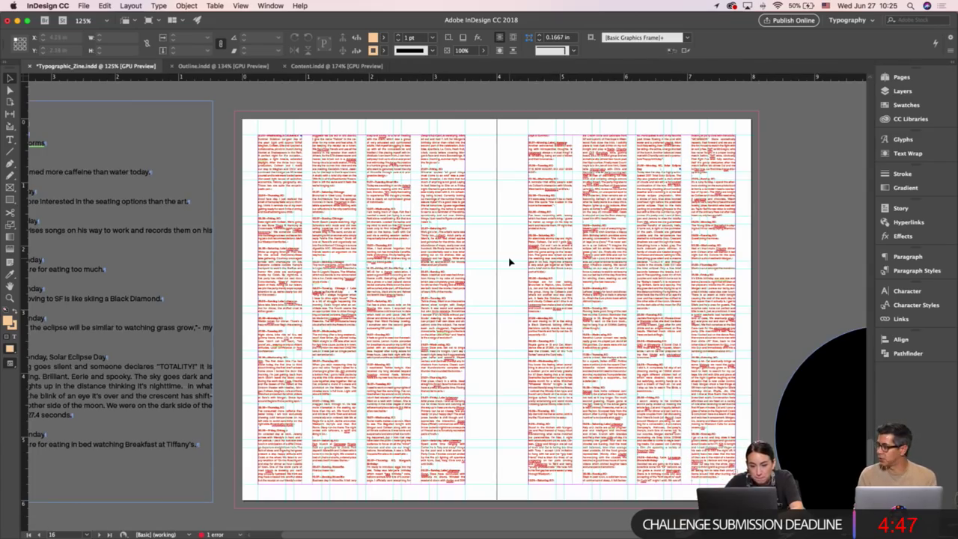
Set the column gutter of the red text frames on pages 16 and 17 to 0.125 in and deselect them.
scroll(486, 265, up, 3)
scroll(532, 258, left, 2)
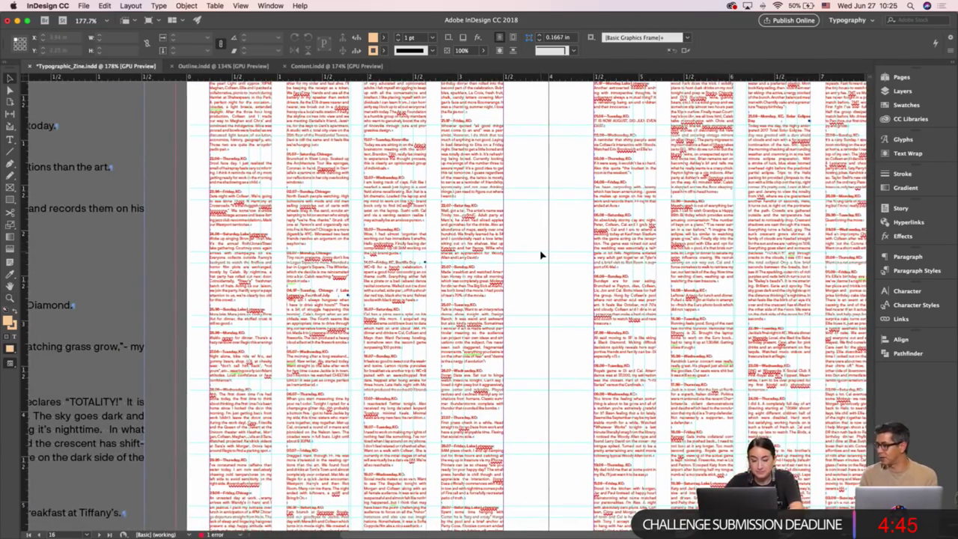
scroll(541, 255, down, 2)
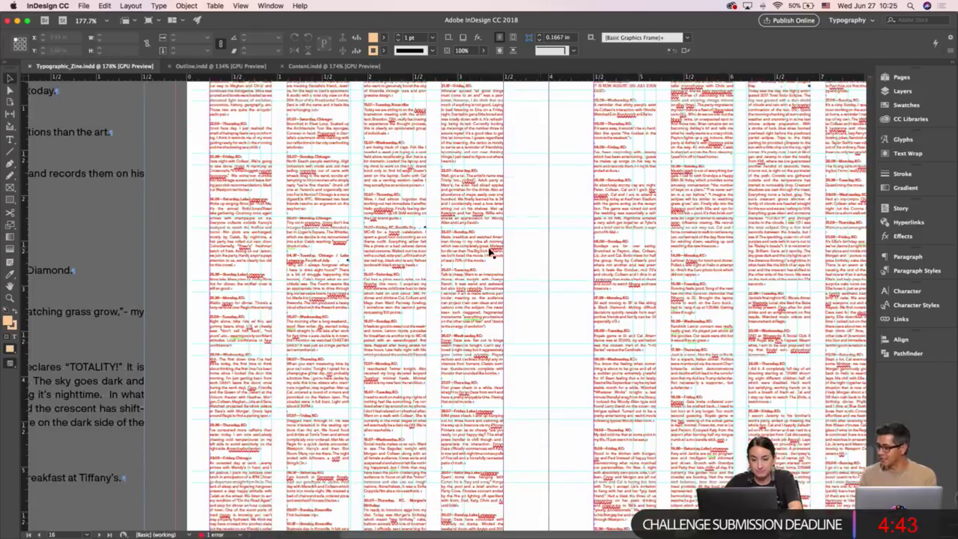
click(490, 253)
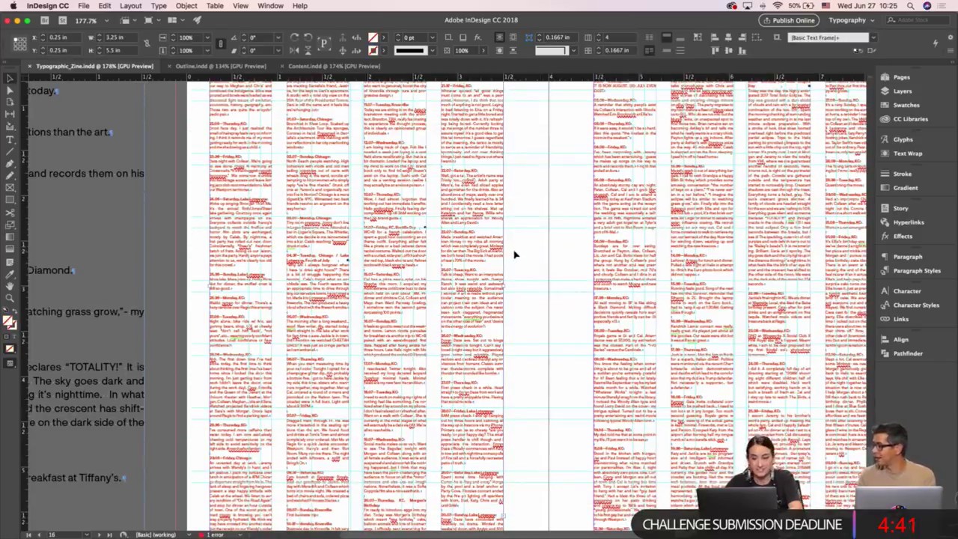
click(514, 255)
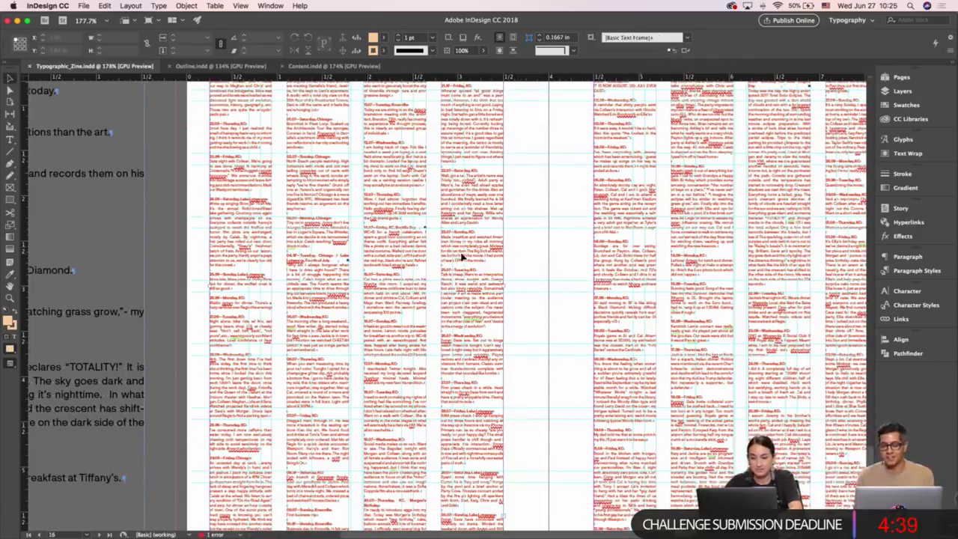
click(599, 53)
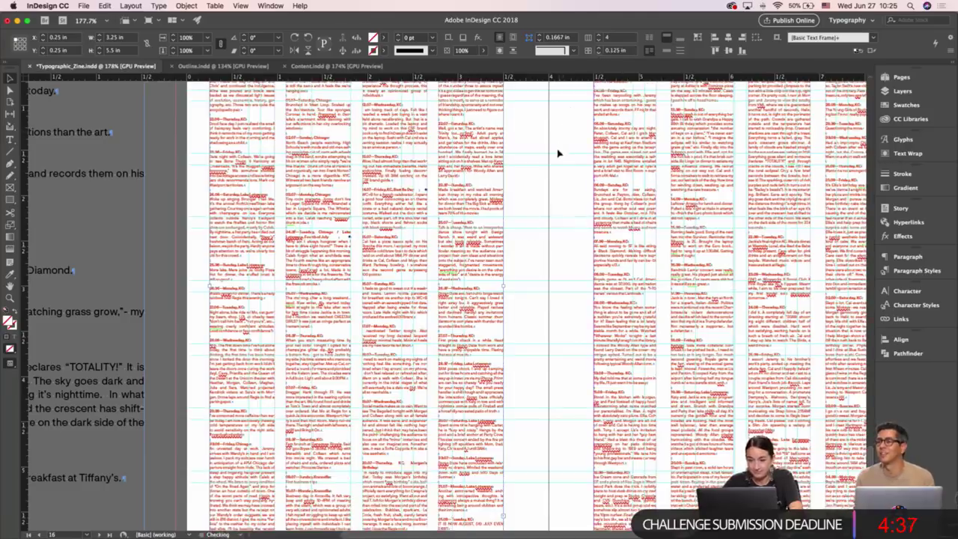
click(558, 154)
mouse_move(540, 168)
mouse_down()
mouse_move(347, 192)
mouse_move(541, 179)
mouse_up()
click(561, 152)
click(600, 55)
click(739, 161)
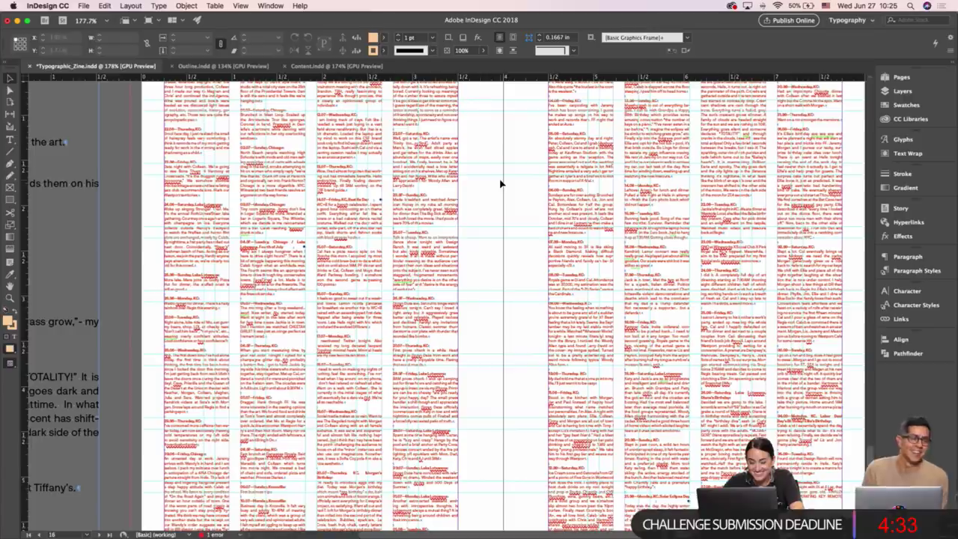
Save the document and preview the red diary spread down to its lower edge without guides.
key(super+s)
key(w)
scroll(500, 180, up, 3)
scroll(500, 180, down, 8)
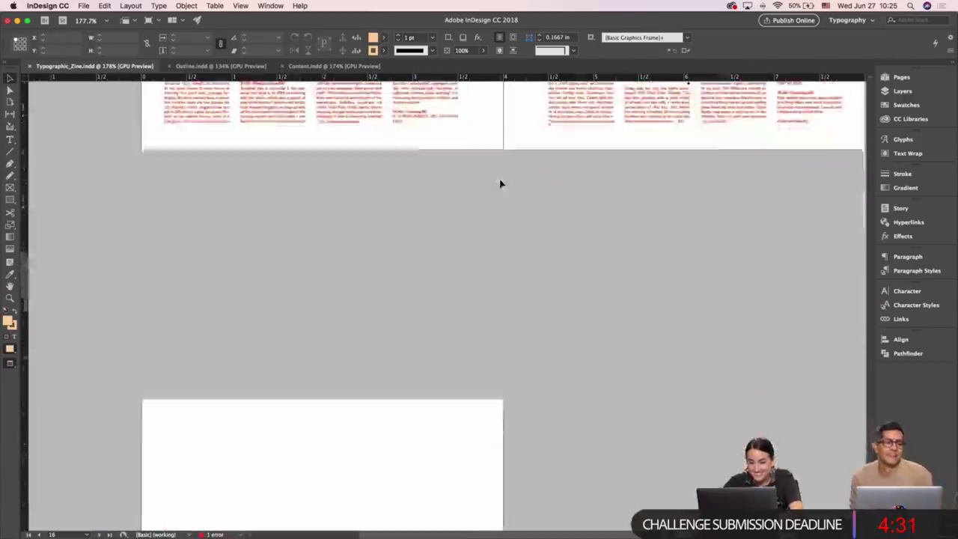
Show the guides again and add new pages after the 16–17 spread to form a blank 18–19 spread.
key(w)
key(super+minus)
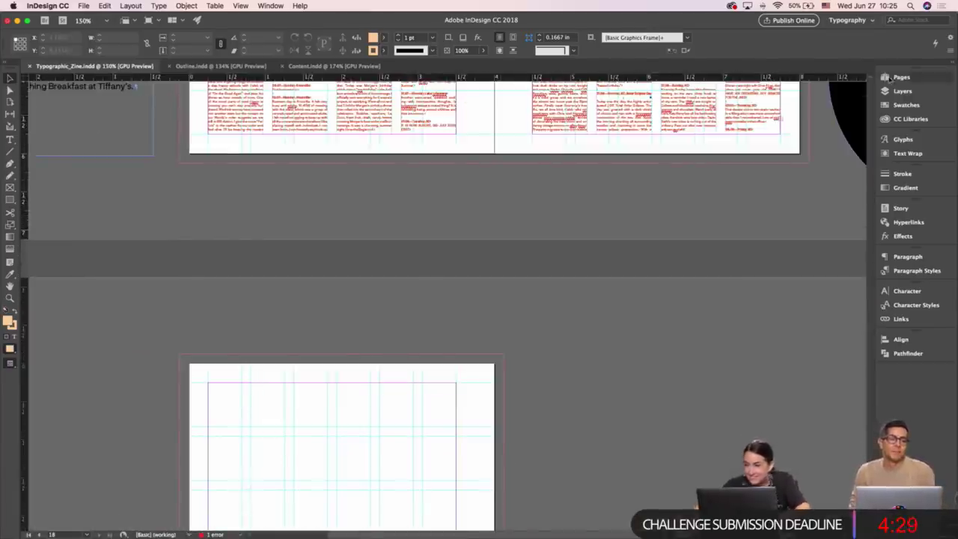
click(909, 77)
click(634, 134)
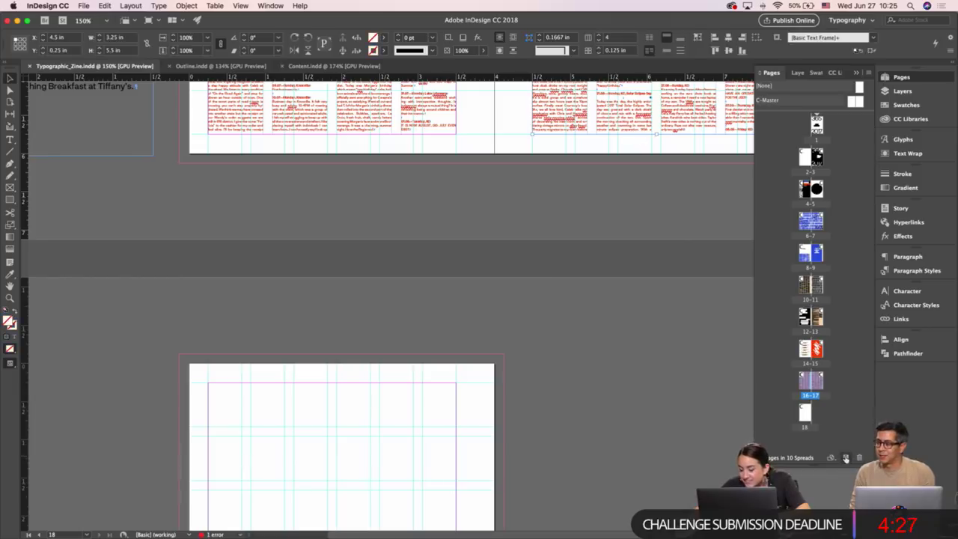
click(846, 458)
Read through the leftover diary entries on the pasteboard beside page 16 and compare them with the red columns.
scroll(554, 350, left, 3)
scroll(553, 357, up, 2)
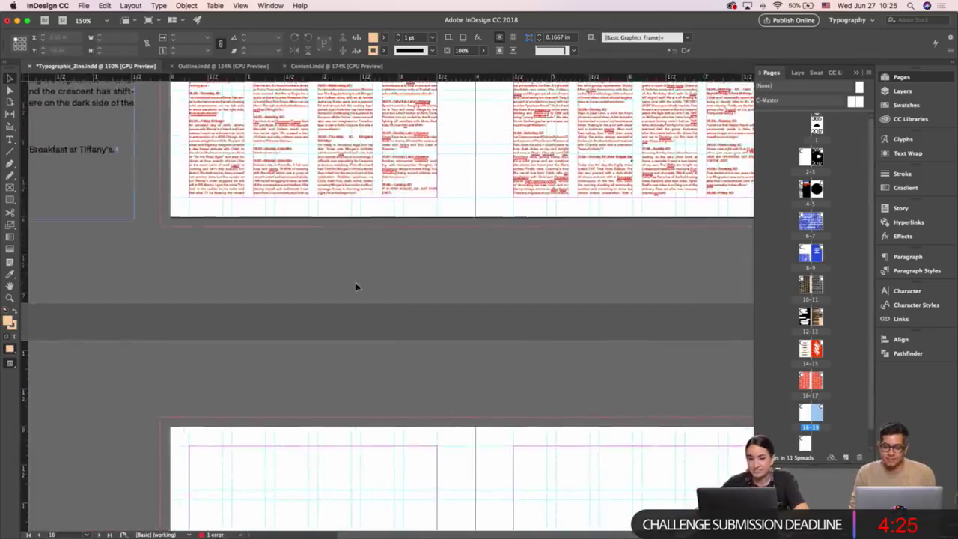
scroll(356, 287, up, 8)
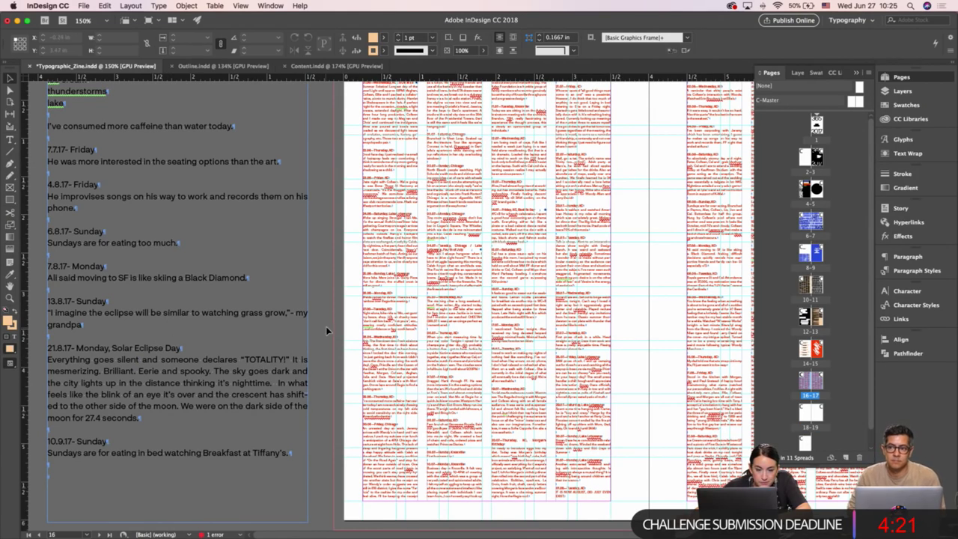
scroll(330, 332, down, 1)
scroll(333, 298, up, 3)
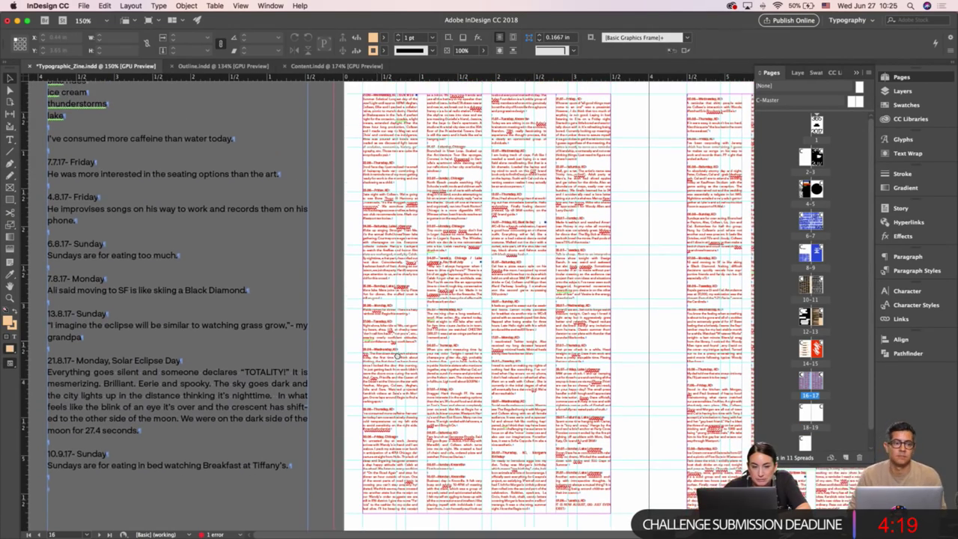
drag(333, 298, 344, 272)
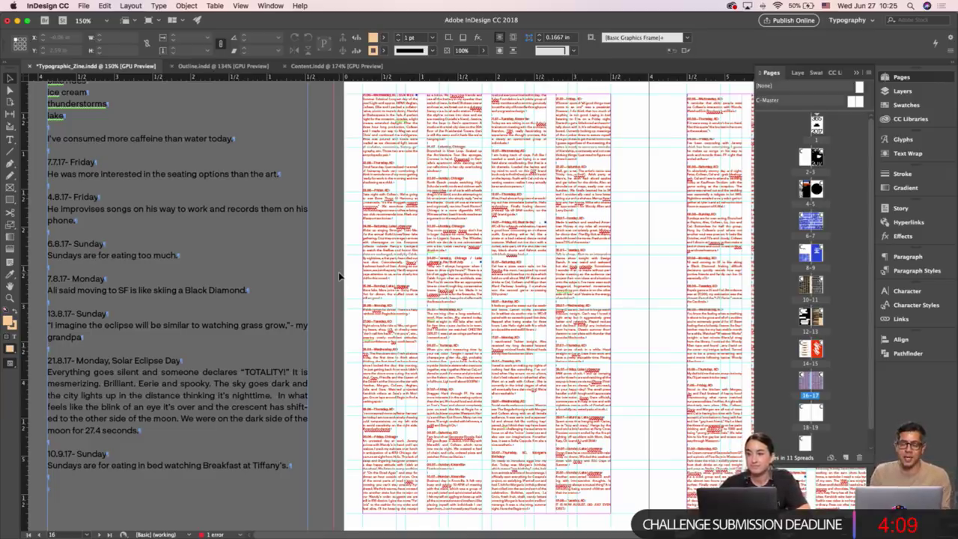
scroll(339, 277, right, 10)
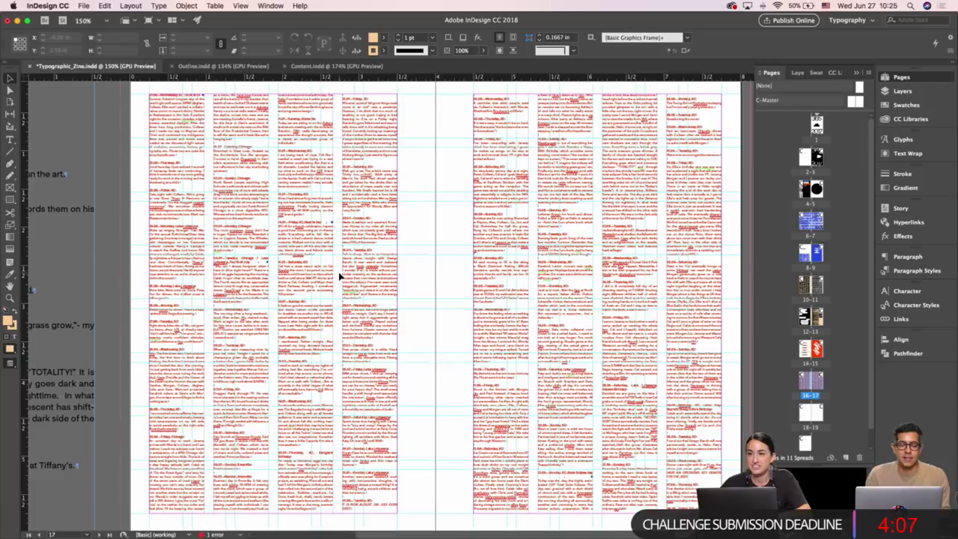
scroll(339, 277, left, 1)
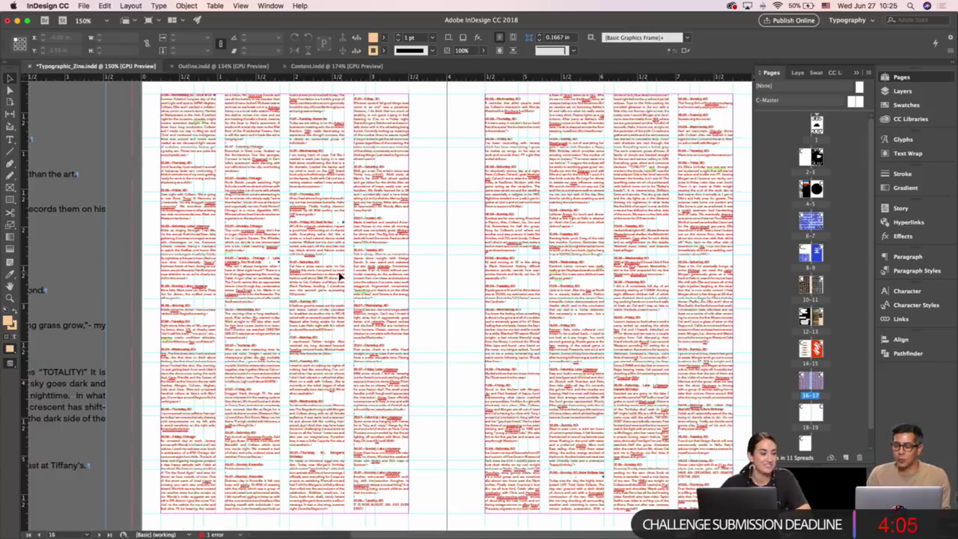
scroll(339, 277, down, 3)
scroll(340, 277, left, 10)
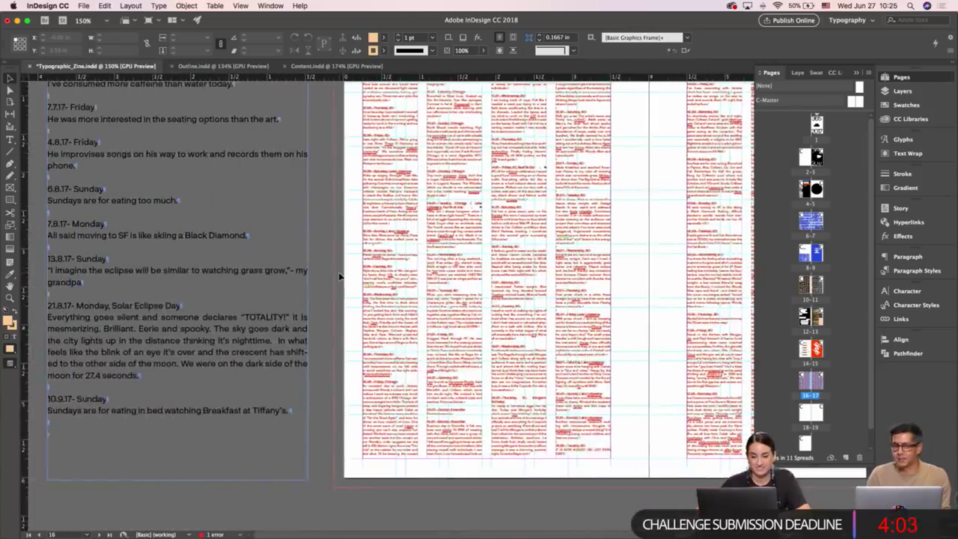
scroll(339, 277, up, 7)
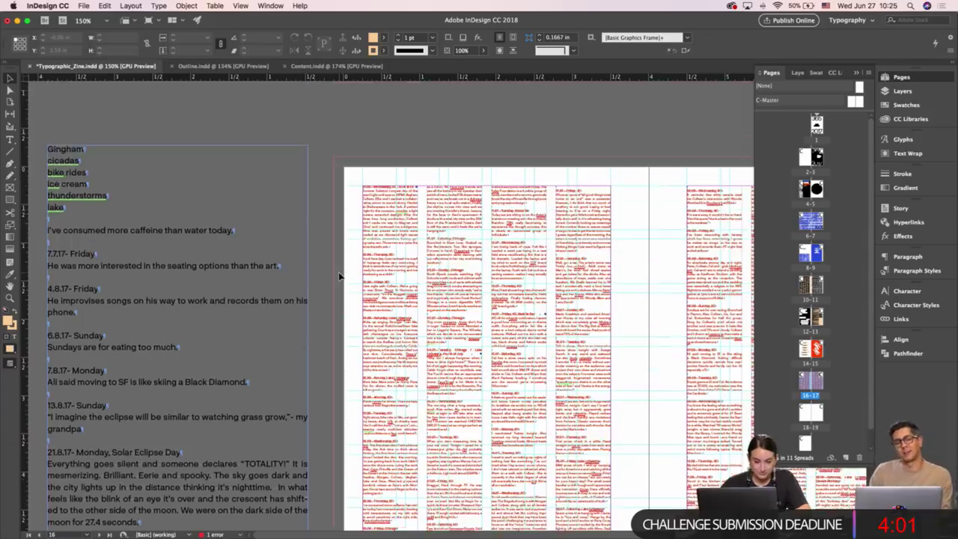
scroll(339, 277, down, 2)
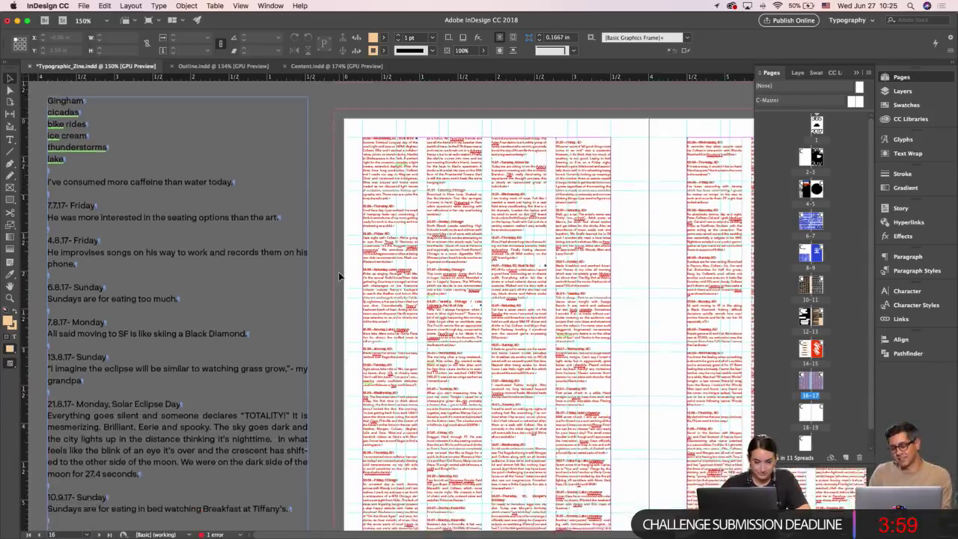
scroll(339, 277, down, 3)
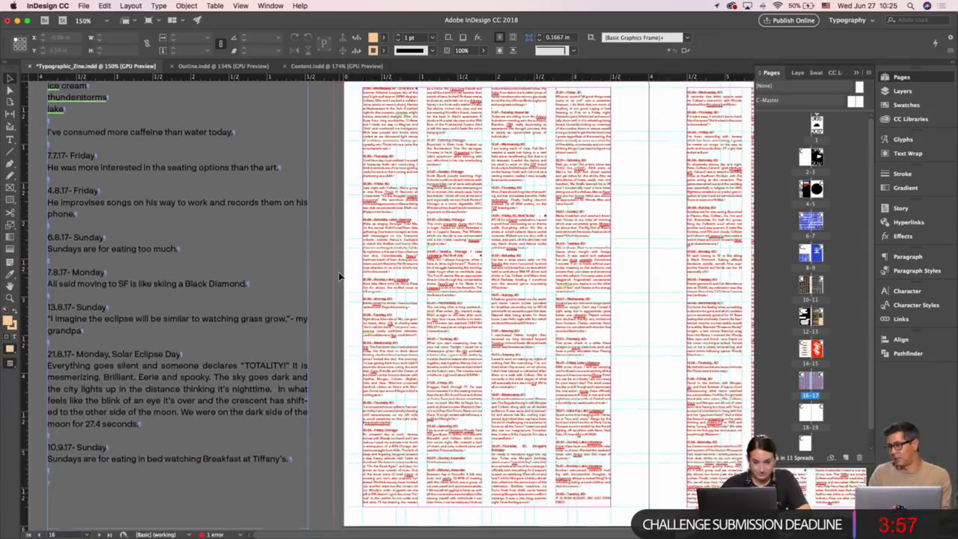
scroll(339, 277, down, 1)
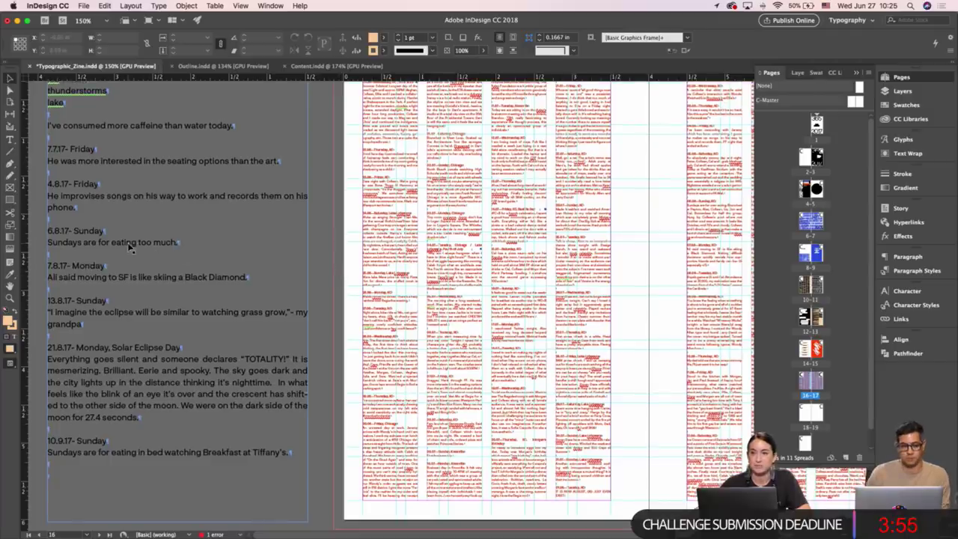
Single out the grandpa's eclipse quote among the leftover pasteboard entries, and narrow their text frame to about 3.16 in wide.
scroll(129, 247, up, 3)
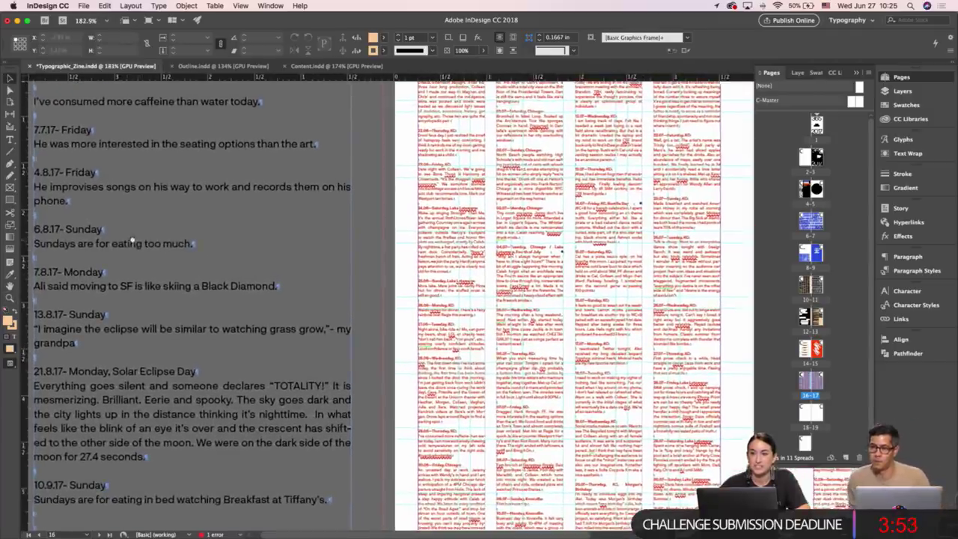
scroll(132, 241, left, 2)
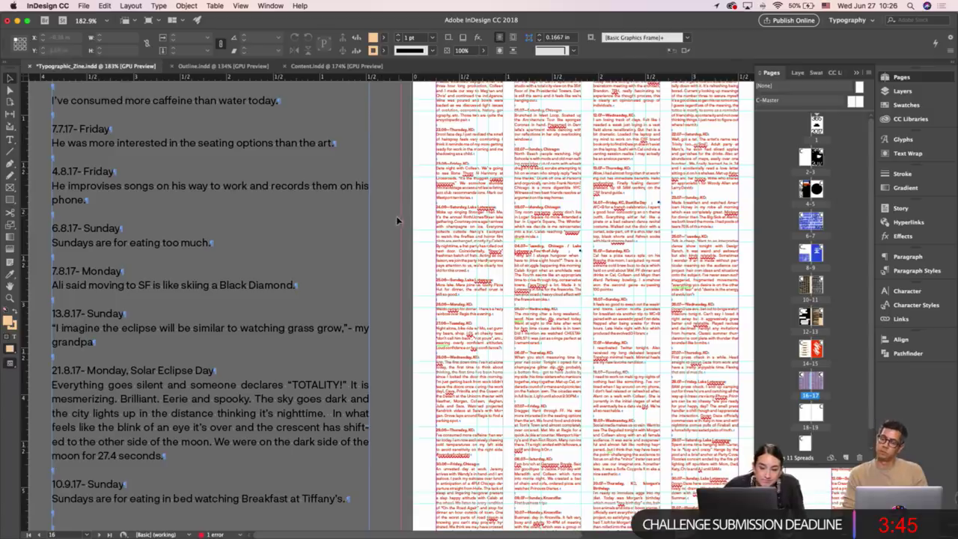
double_click(72, 338)
drag(94, 342, 44, 334)
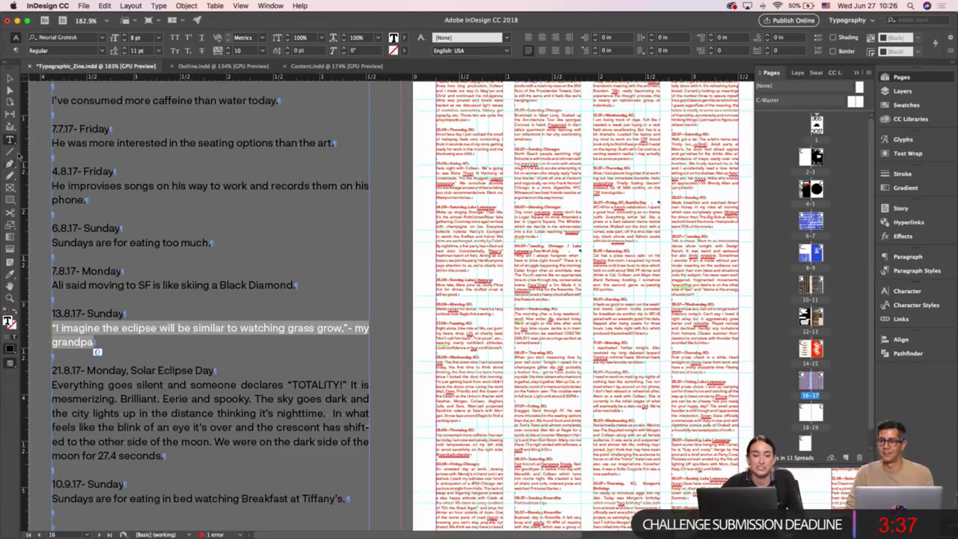
click(9, 78)
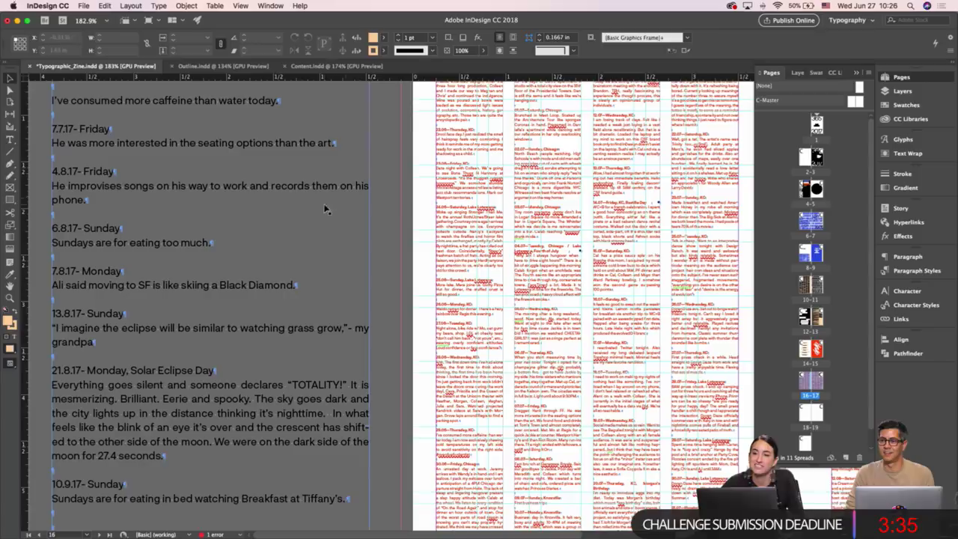
drag(370, 289, 346, 289)
click(378, 306)
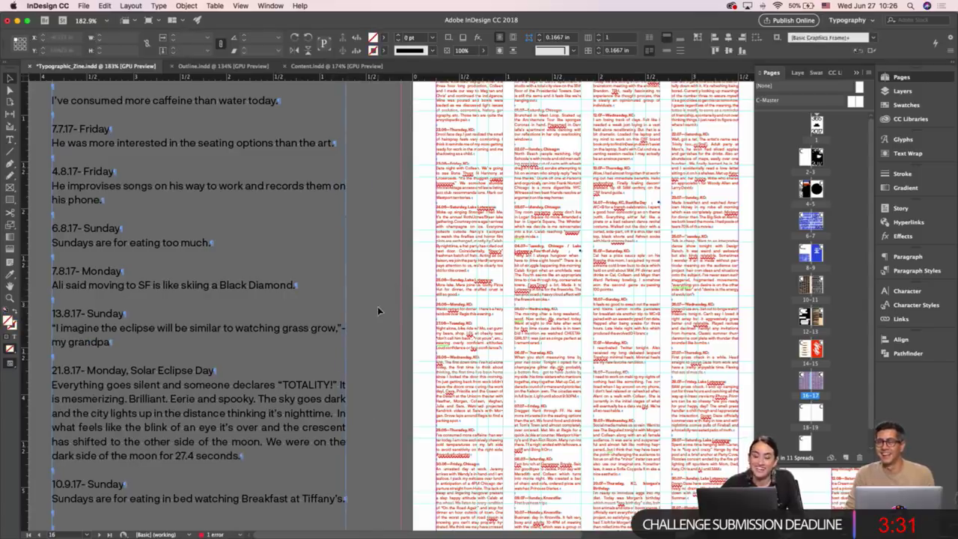
Examine the leftover quote about consuming more caffeine than water as a candidate for reuse.
scroll(379, 307, up, 1)
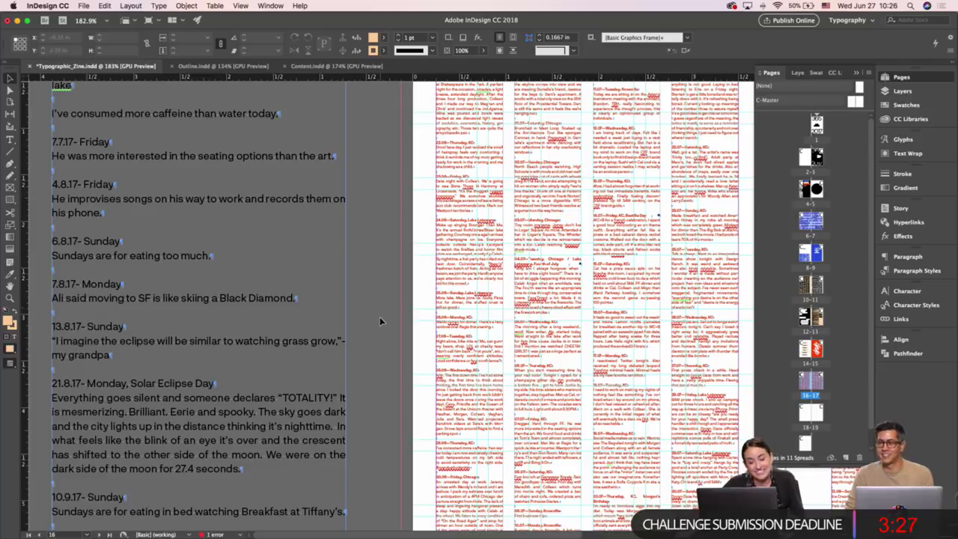
scroll(378, 318, up, 1)
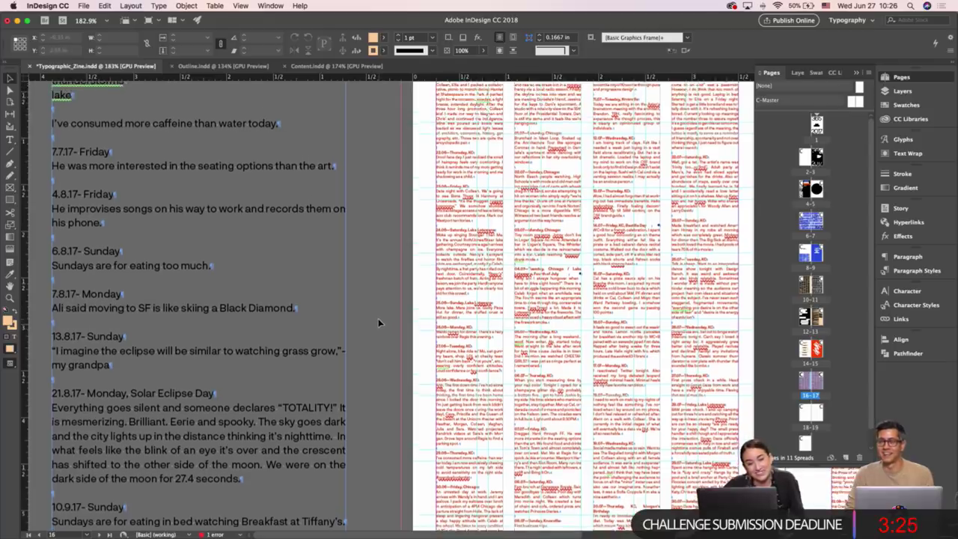
double_click(184, 123)
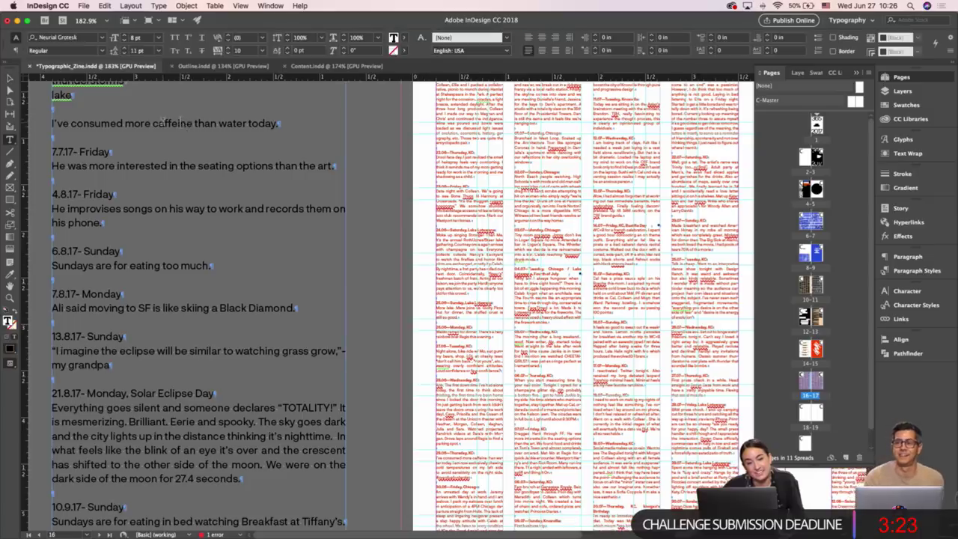
triple_click(185, 124)
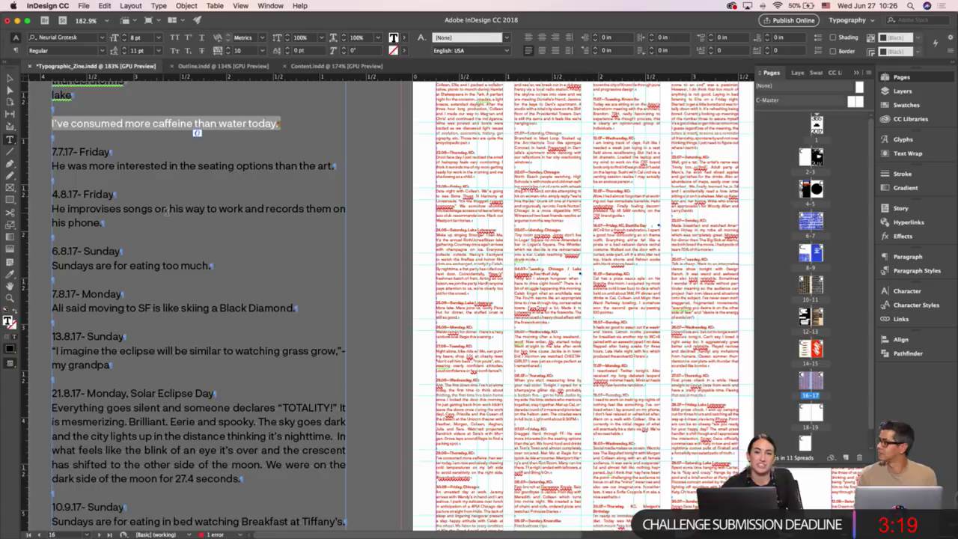
click(9, 79)
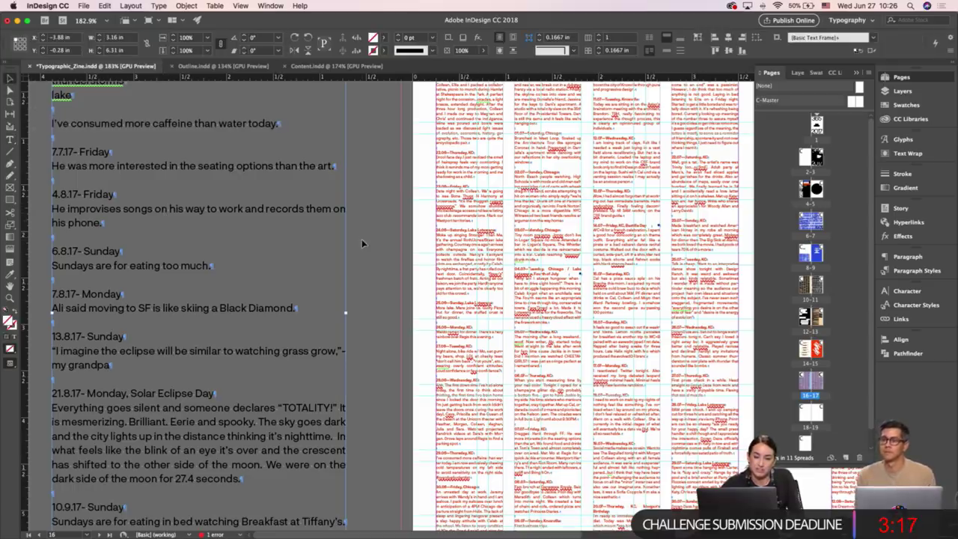
Look through the remaining pasteboard entries, singling out the 7.7.17 line about seating options and art.
scroll(361, 238, down, 1)
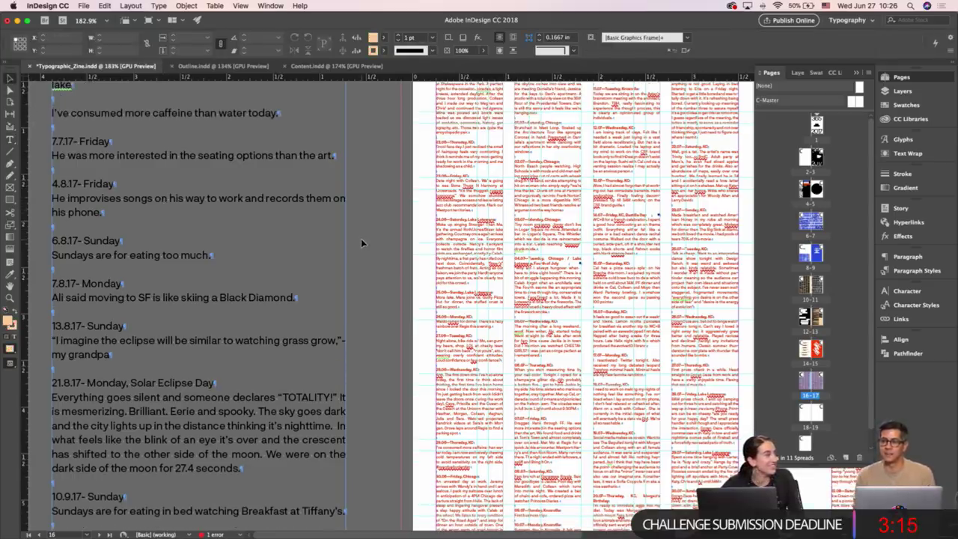
scroll(356, 238, down, 2)
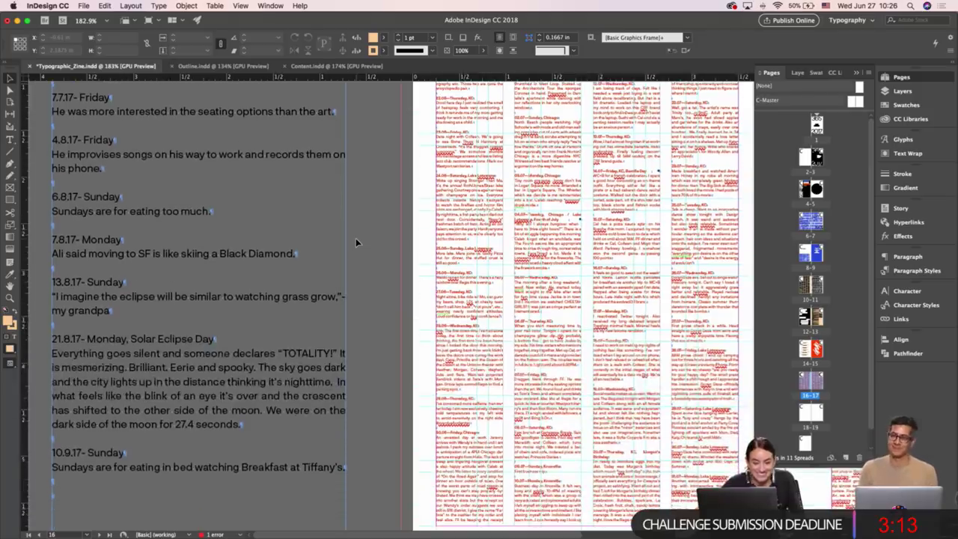
scroll(355, 238, up, 3)
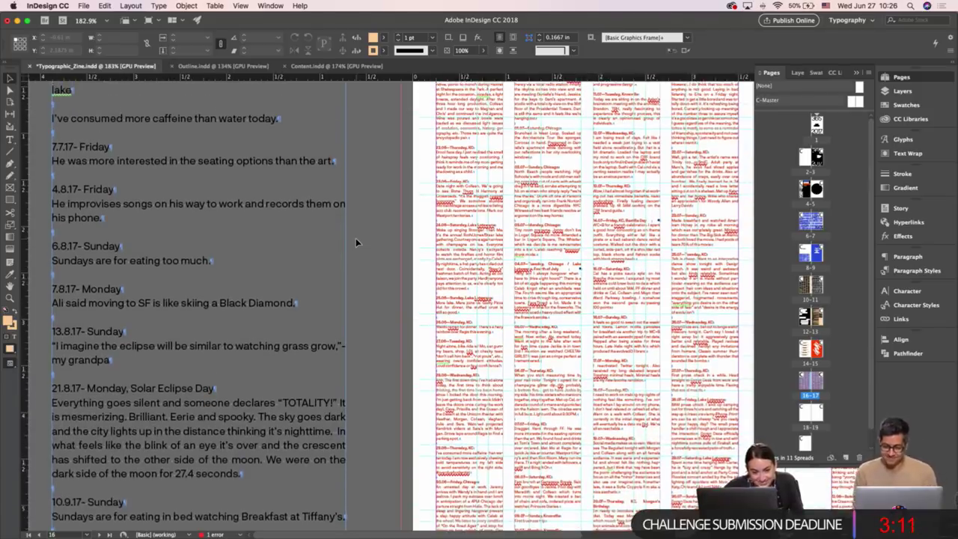
scroll(355, 238, up, 1)
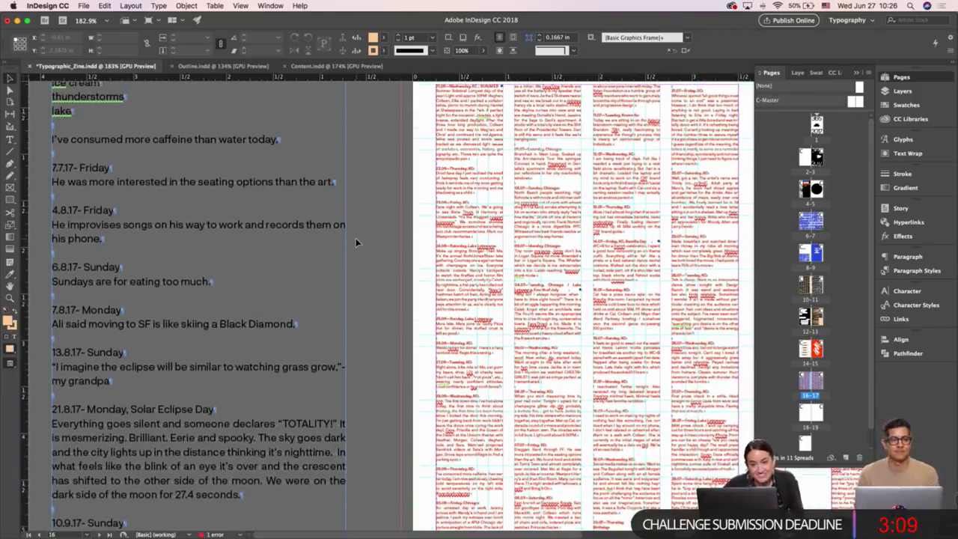
double_click(171, 184)
triple_click(170, 183)
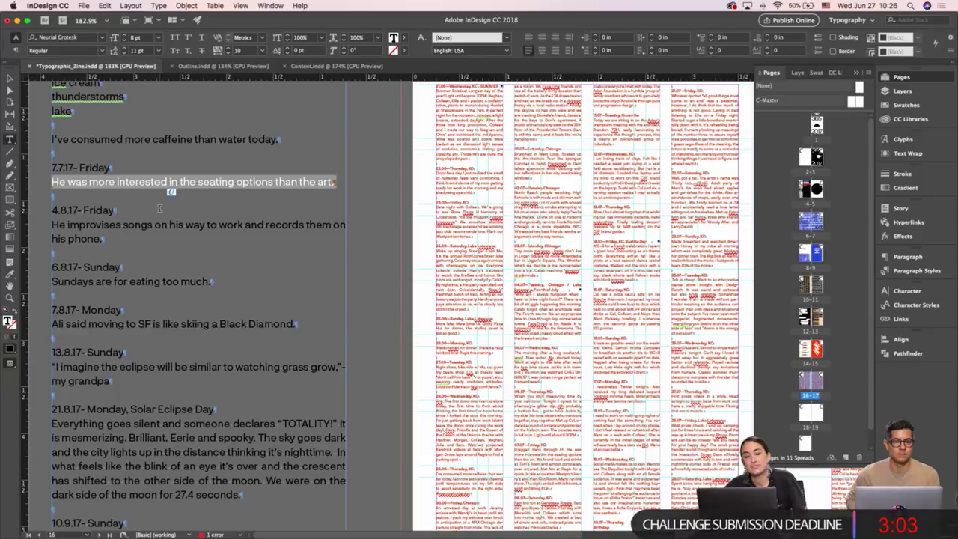
click(153, 210)
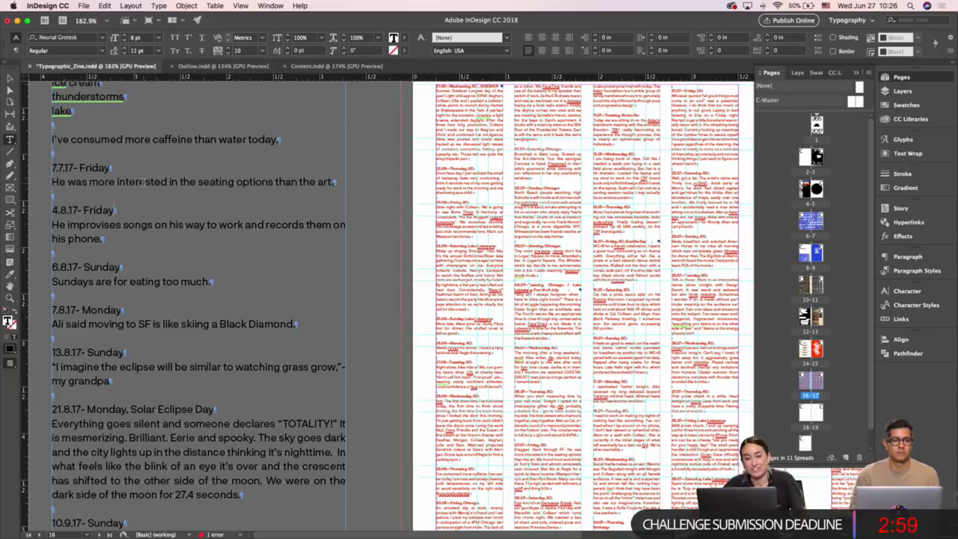
click(11, 79)
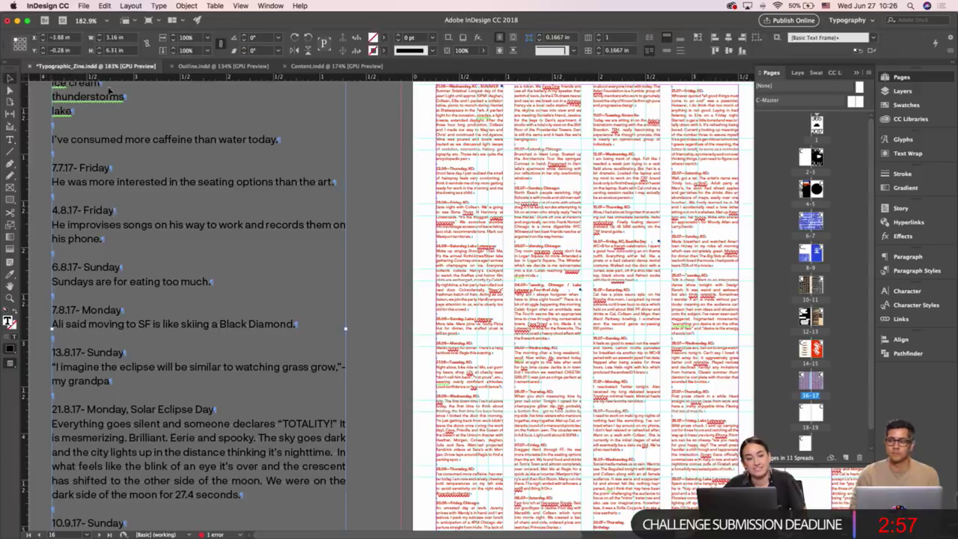
click(381, 179)
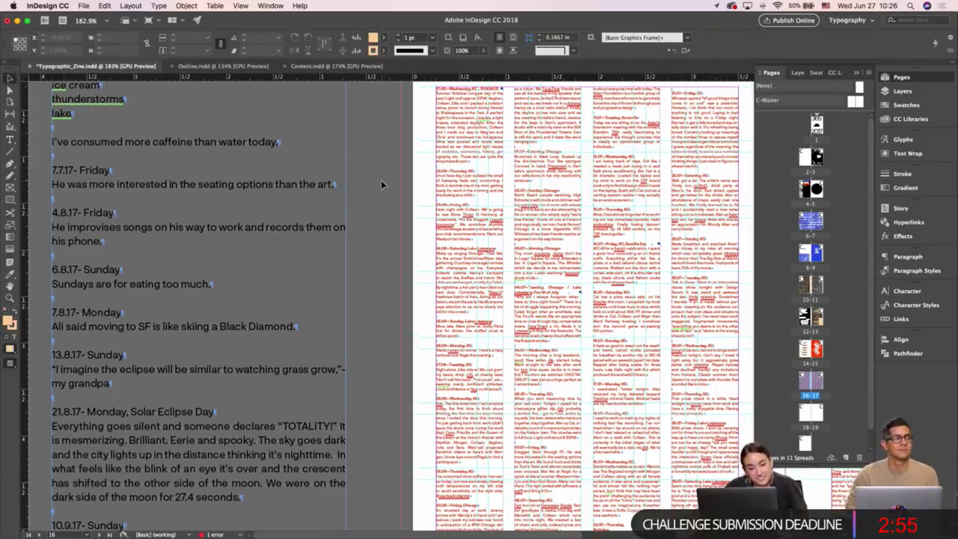
Draw a circle about 3.26 in across on page 18 of the blank 18–19 spread.
scroll(381, 180, down, 2)
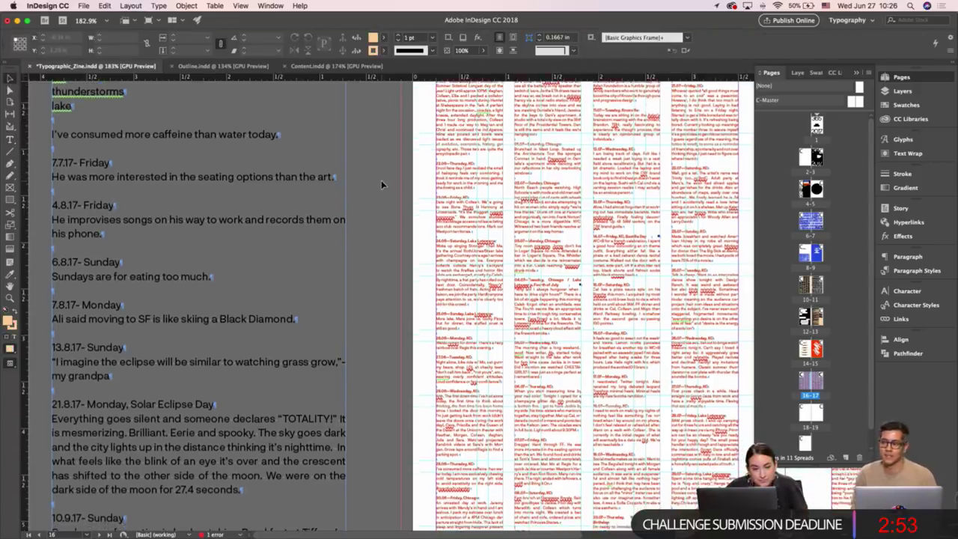
scroll(381, 180, down, 10)
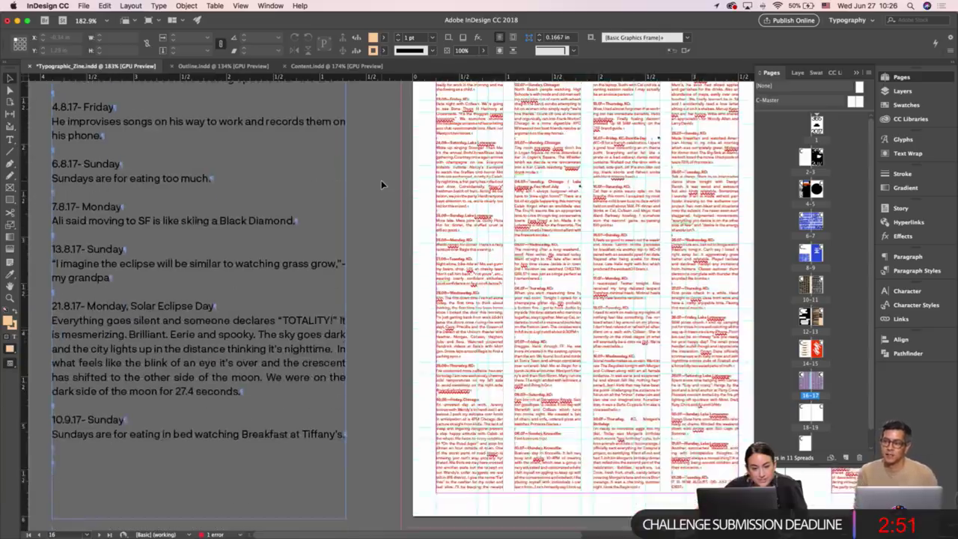
scroll(381, 180, down, 20)
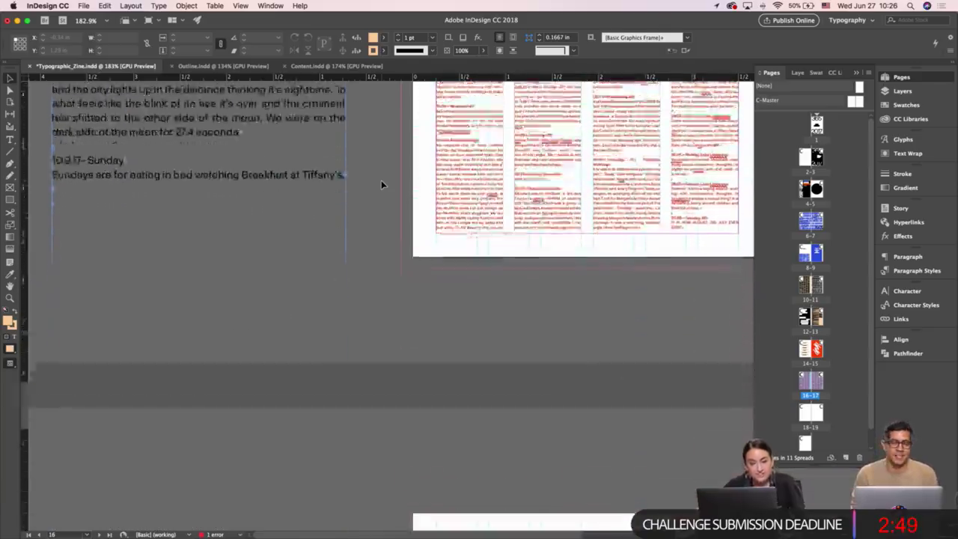
scroll(381, 184, down, 5)
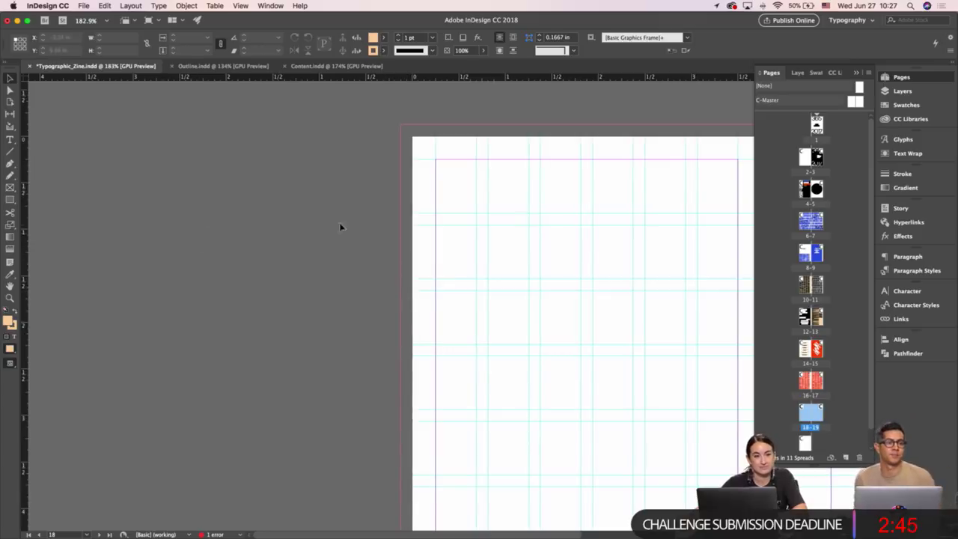
drag(513, 262, 250, 136)
key(super+minus)
key(super+minus)
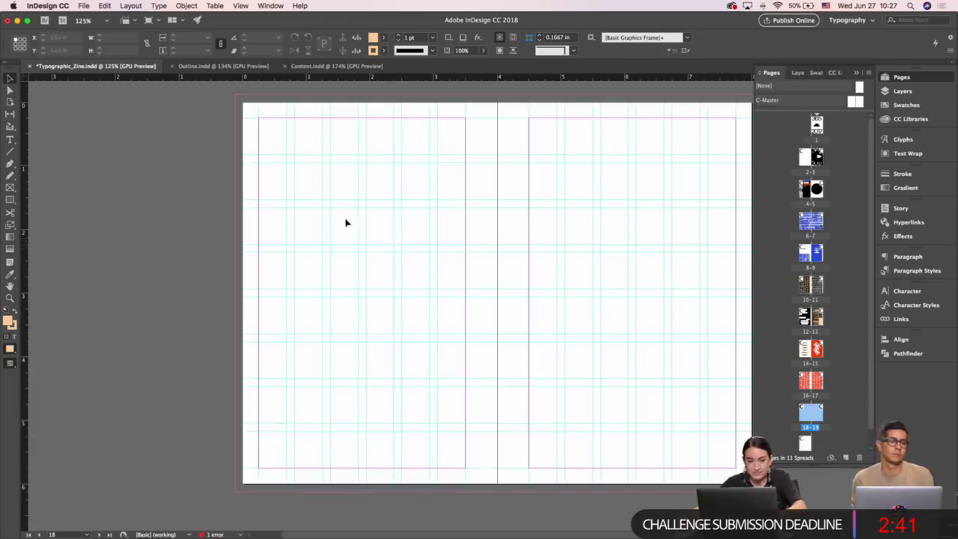
key(t)
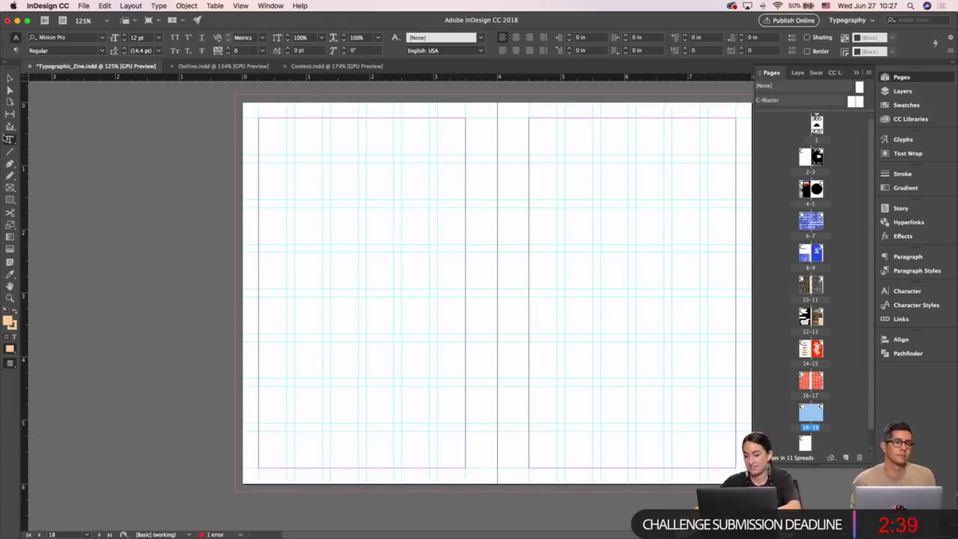
key(l)
drag(294, 178, 534, 384)
Set both the stroke and the fill of the circle on page 18 to None.
click(909, 107)
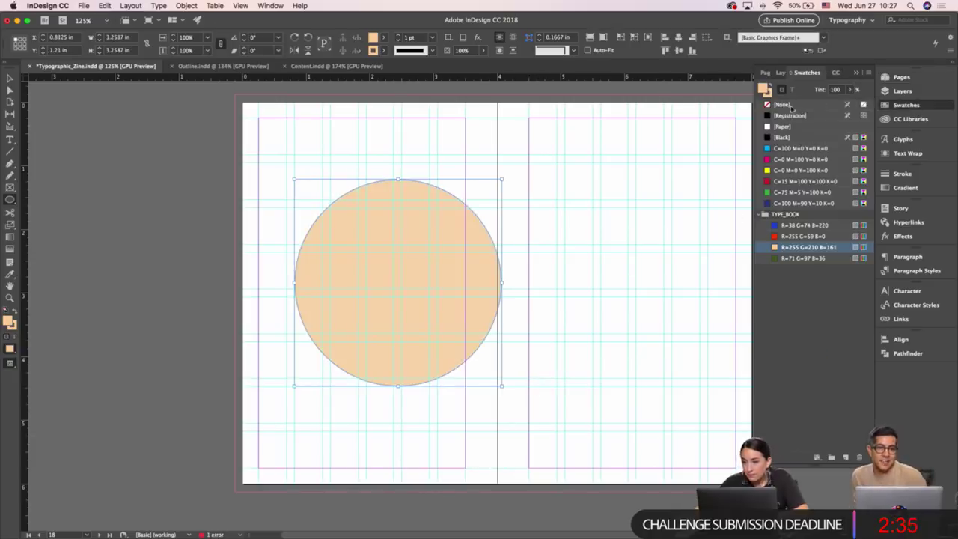
click(768, 93)
click(776, 105)
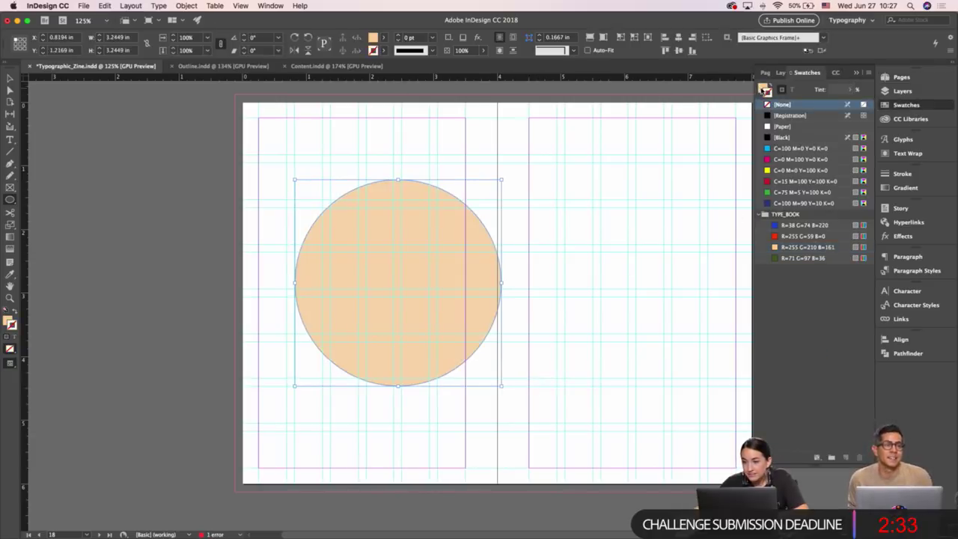
click(763, 88)
click(777, 105)
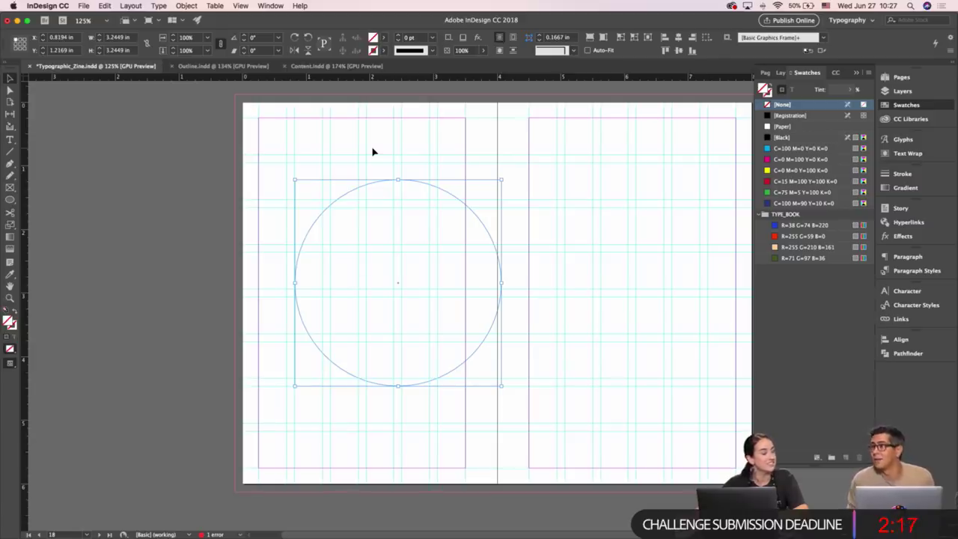
Copy the sentence "Everything goes silent and someone declares “TOTALITY!”" from the solar eclipse entry on the pasteboard.
scroll(170, 118, up, 10)
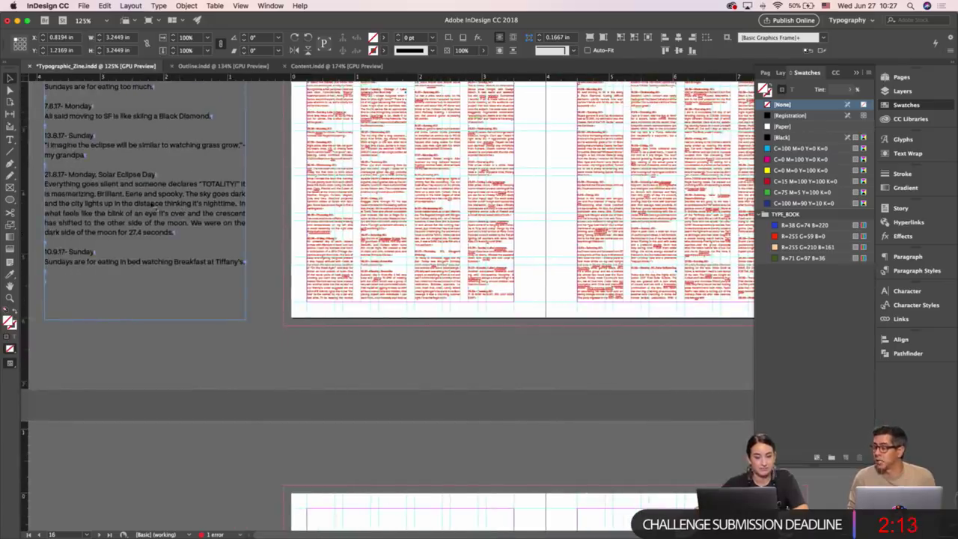
double_click(96, 184)
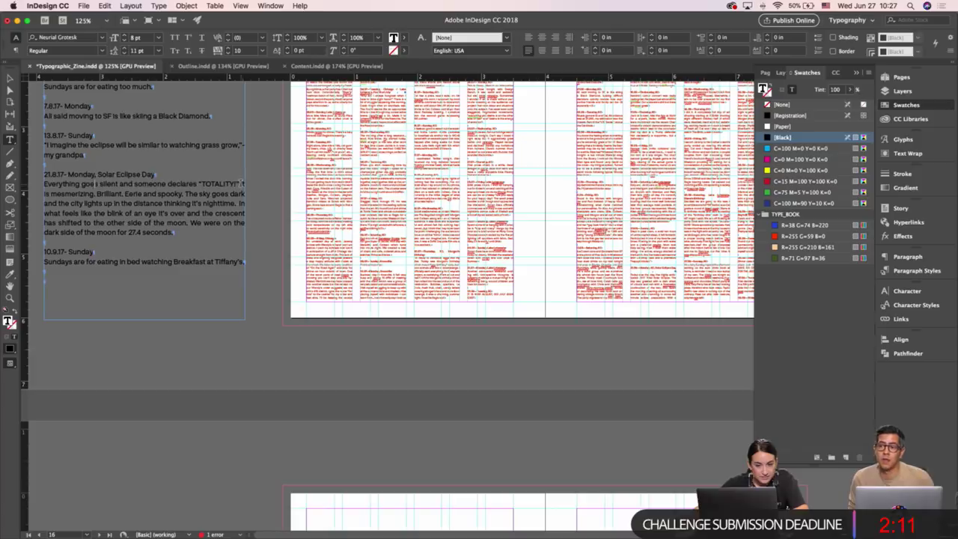
drag(241, 185, 44, 185)
key(super+c)
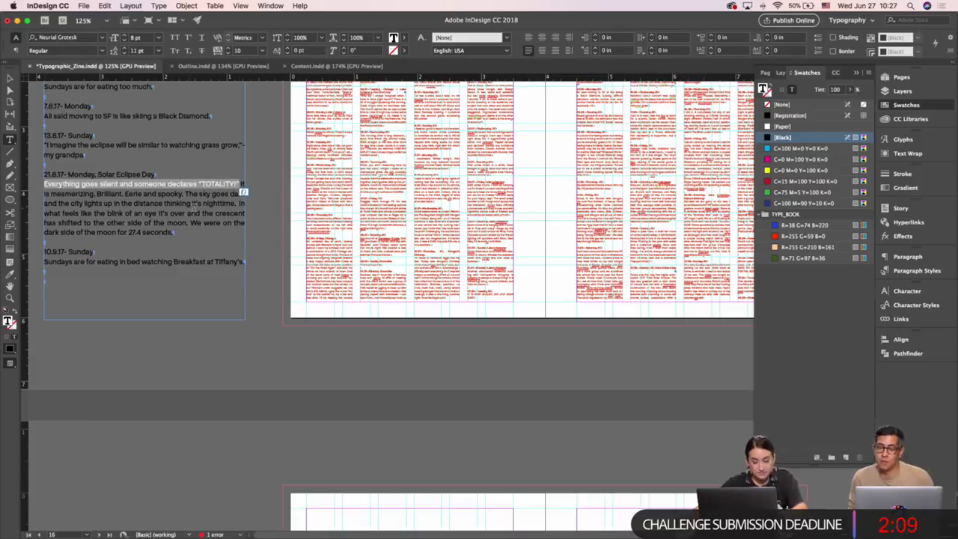
key(Escape)
Place the copied TOTALITY sentence as type on the circle's path, starting at its topmost point, and select all of its text.
scroll(240, 238, down, 10)
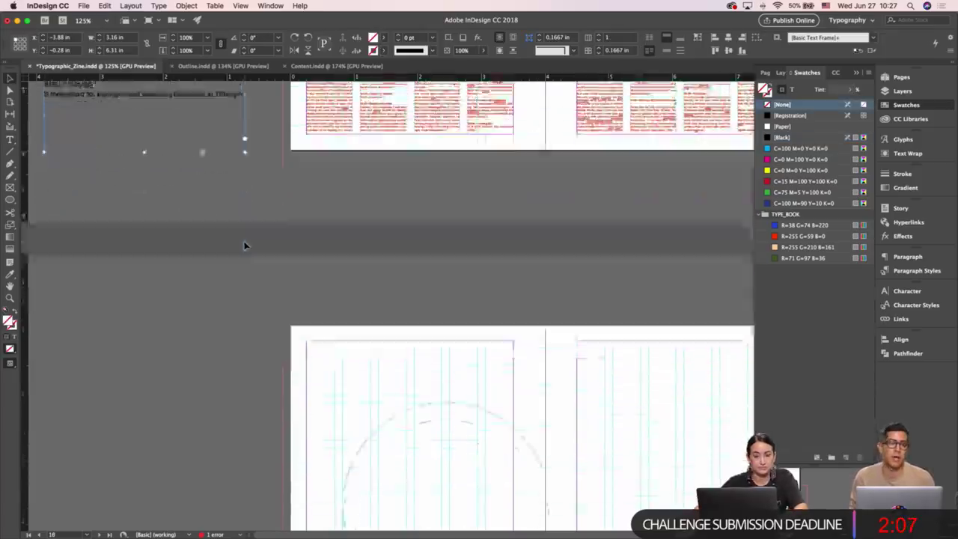
scroll(398, 210, right, 3)
drag(401, 206, 419, 203)
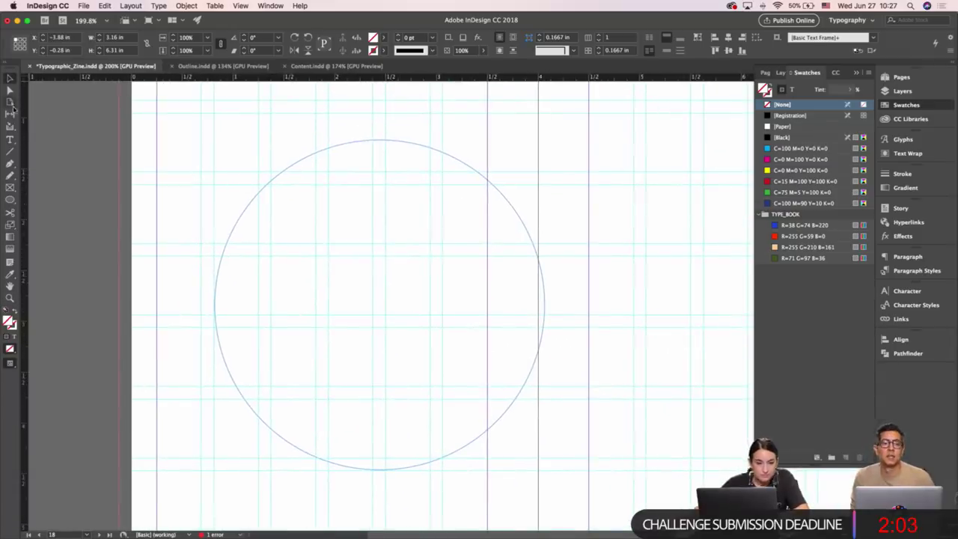
drag(11, 139, 55, 159)
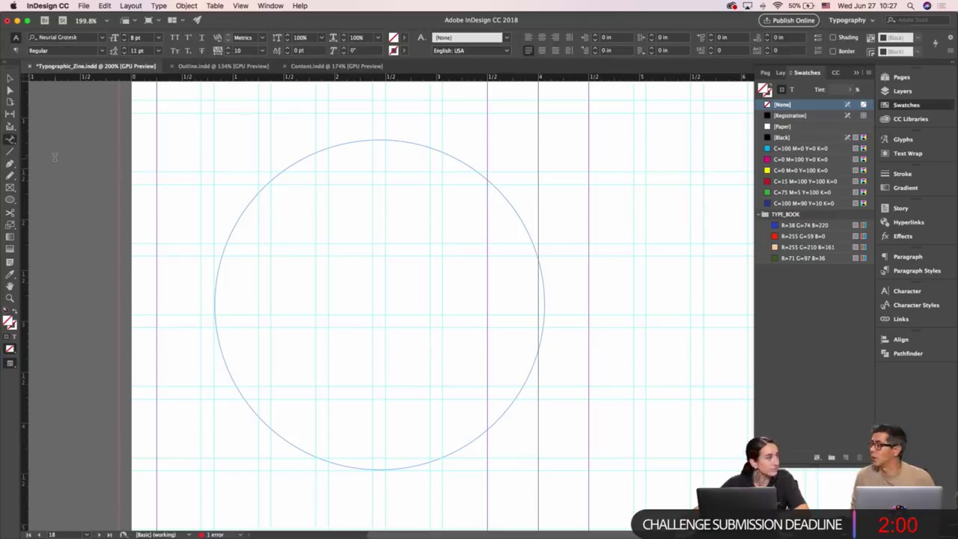
click(380, 139)
key(super+v)
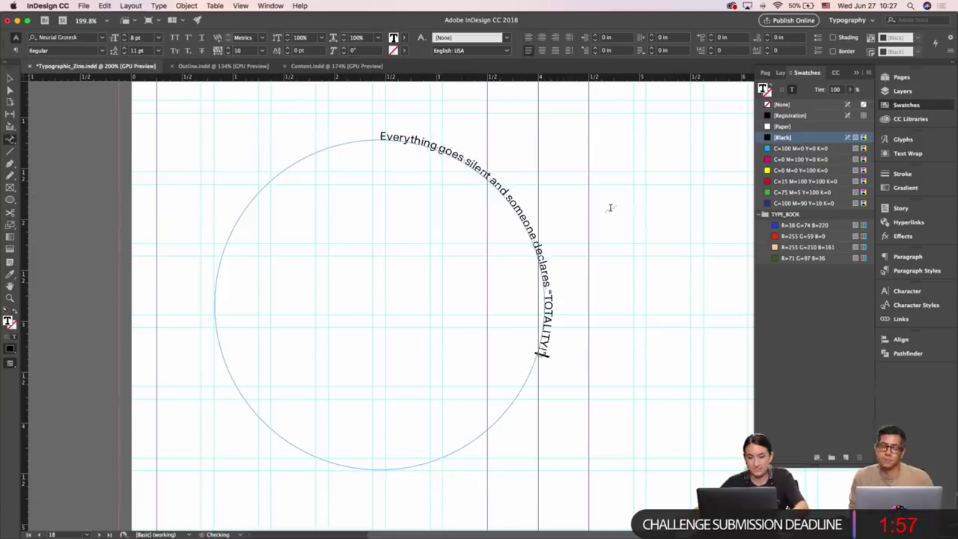
key(super+a)
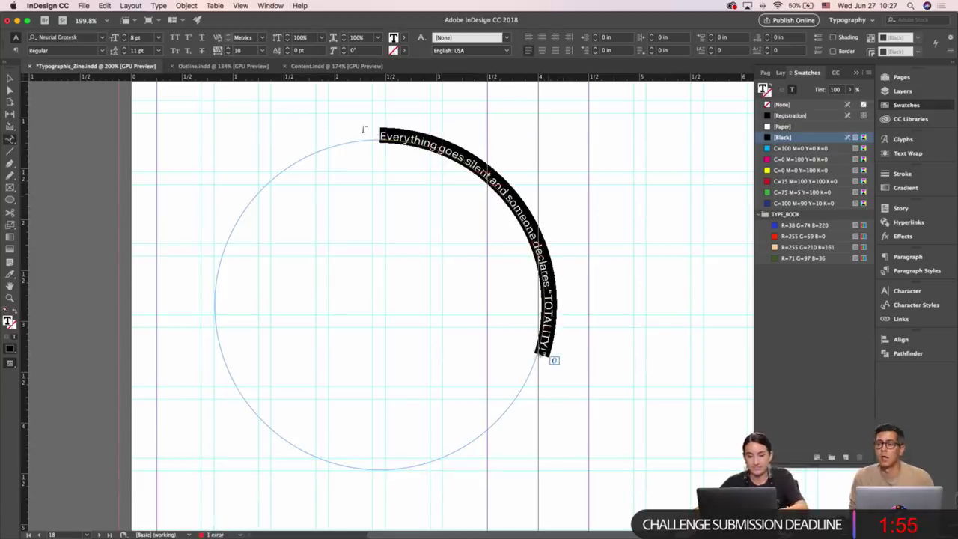
Set the circular sentence in GT America Trial Expanded Bold and make it all caps.
click(65, 38)
text(ameri)
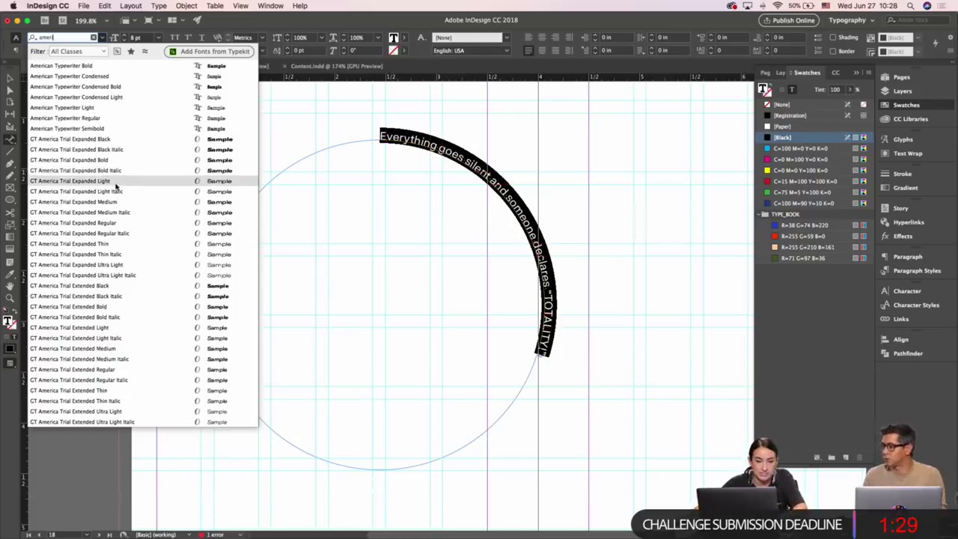
click(111, 161)
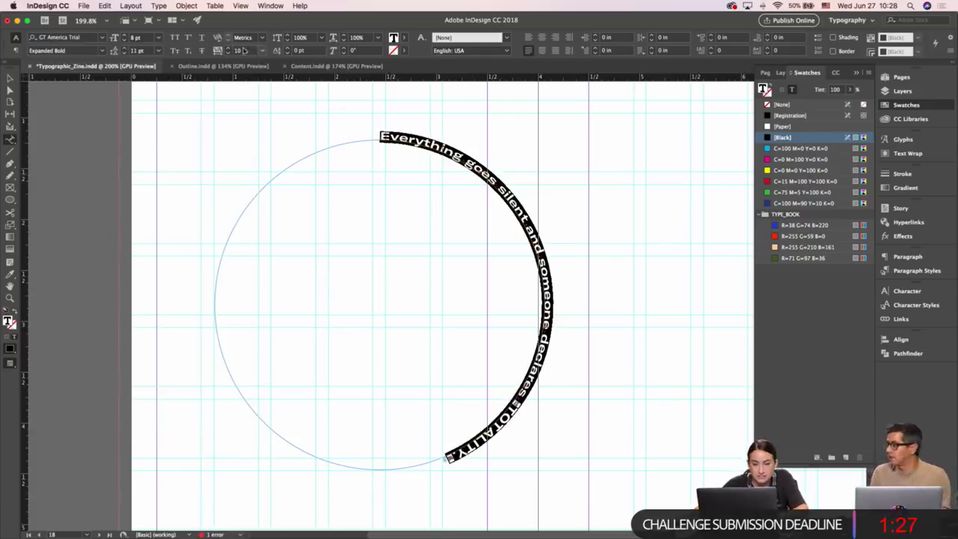
click(177, 40)
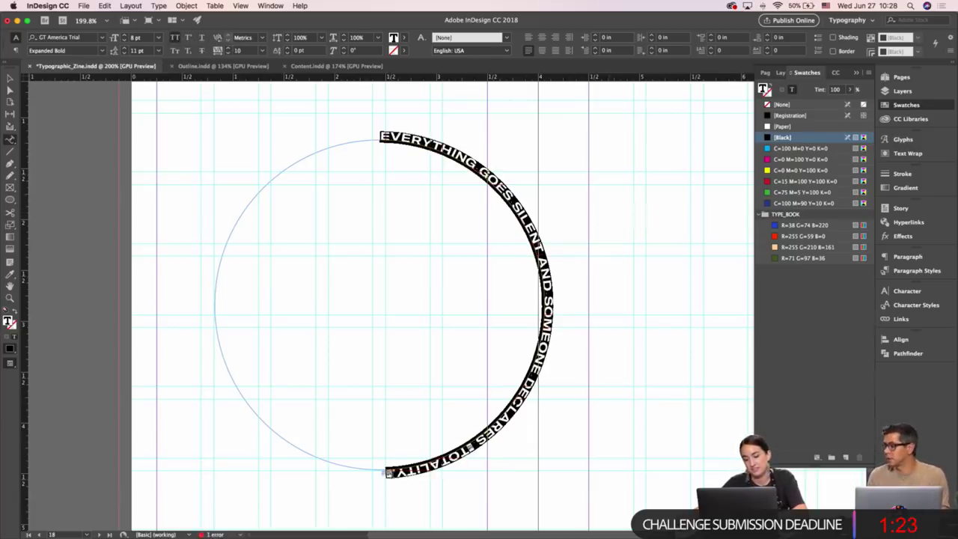
Replace the closing quotation mark after TOTALITY with a period.
click(390, 473)
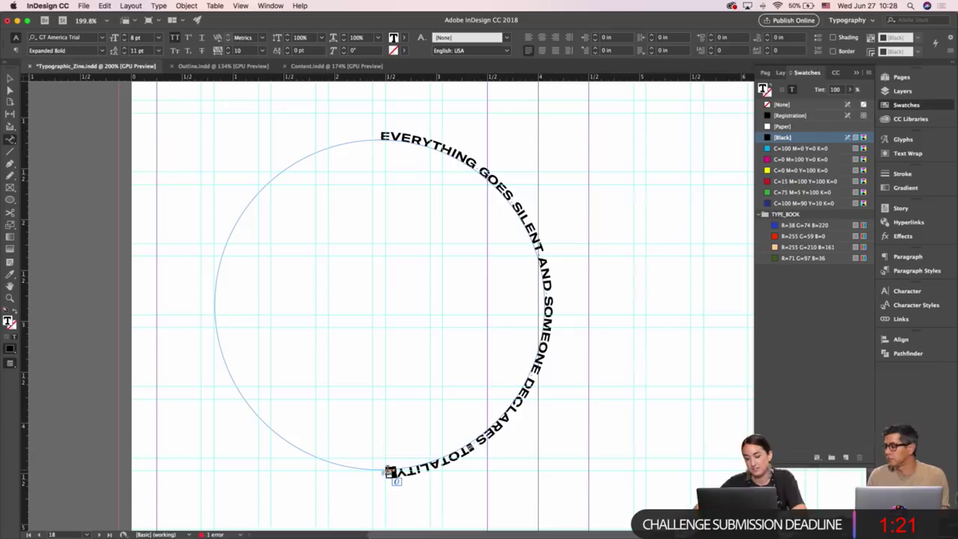
text(.)
key(Escape)
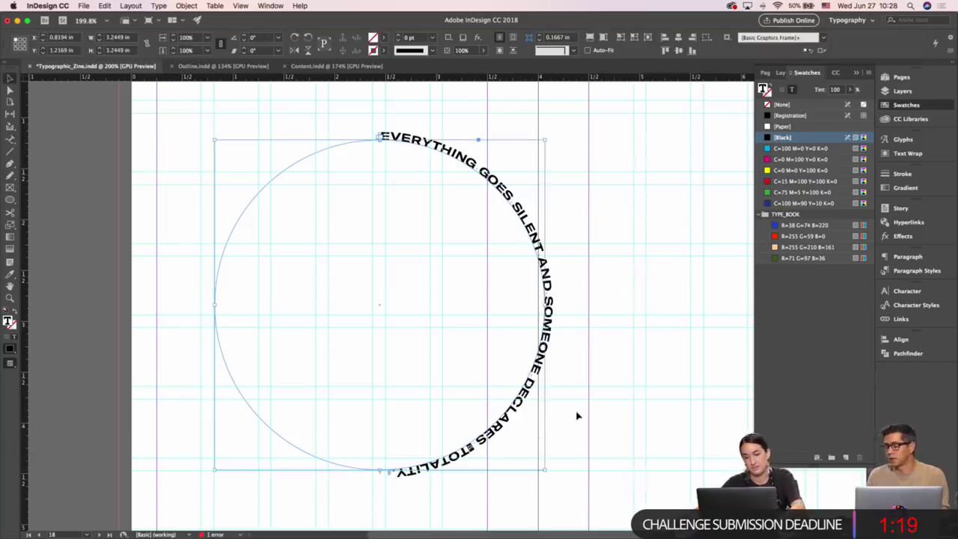
click(614, 399)
key(w)
key(w)
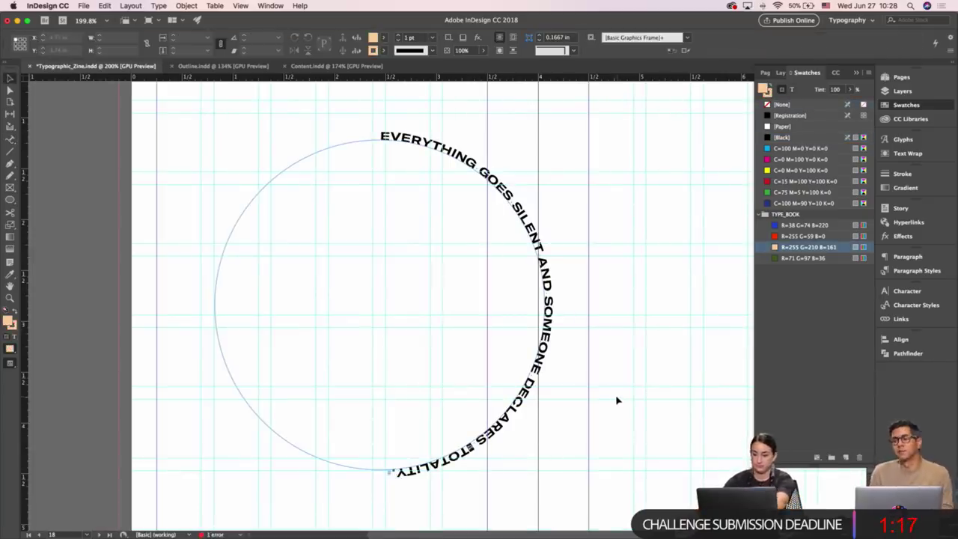
Shrink the text circle proportionally to about 2.36 in wide and high, keeping the type size.
key(=)
key(v)
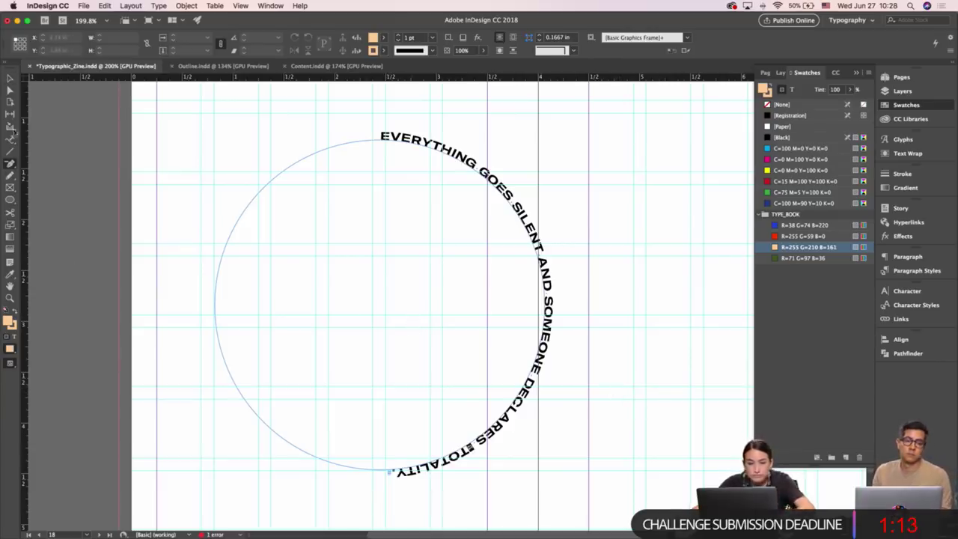
key(super+minus)
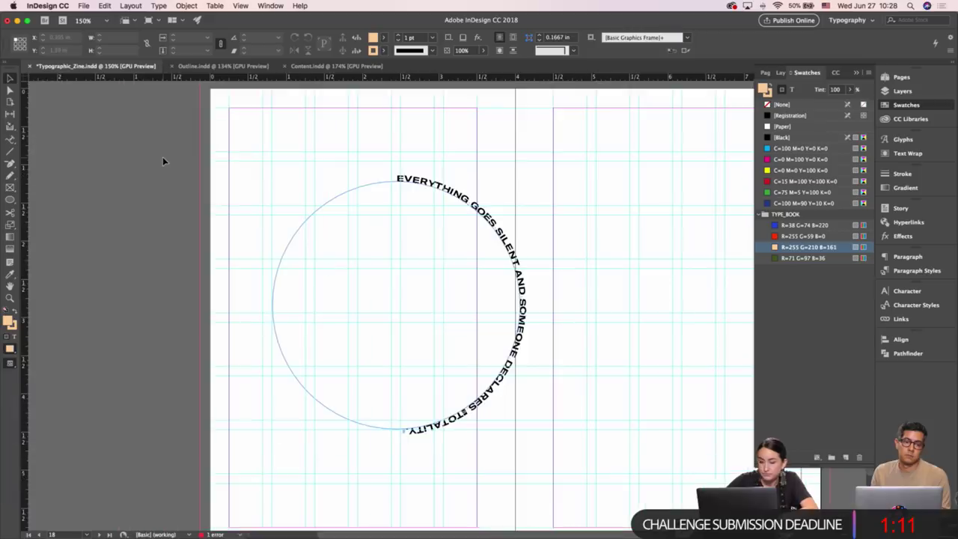
key(w)
drag(594, 302, 534, 293)
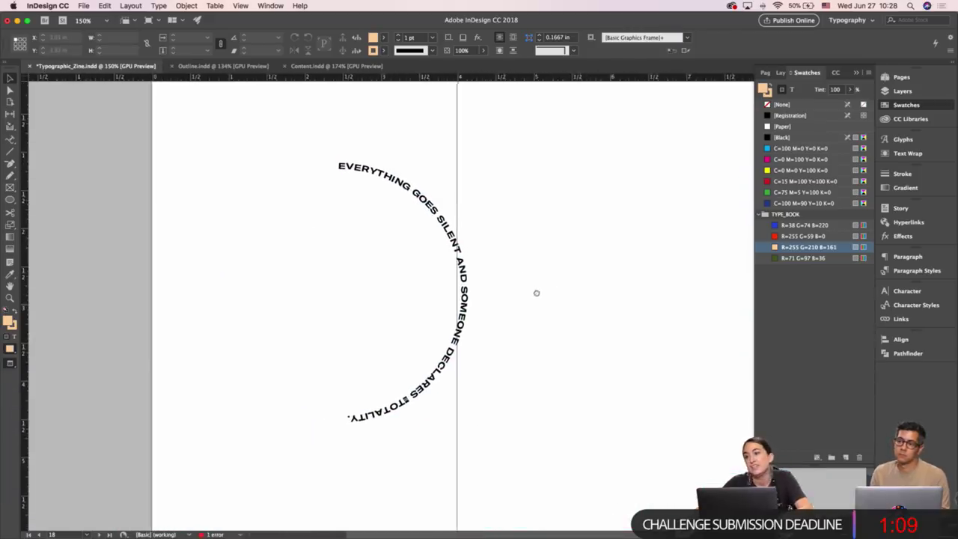
click(462, 290)
key(w)
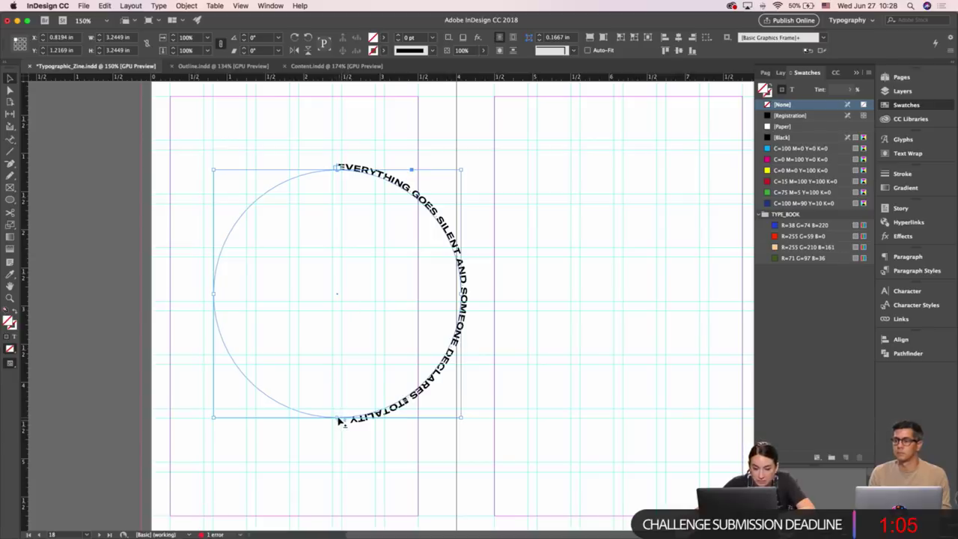
drag(461, 418, 395, 350)
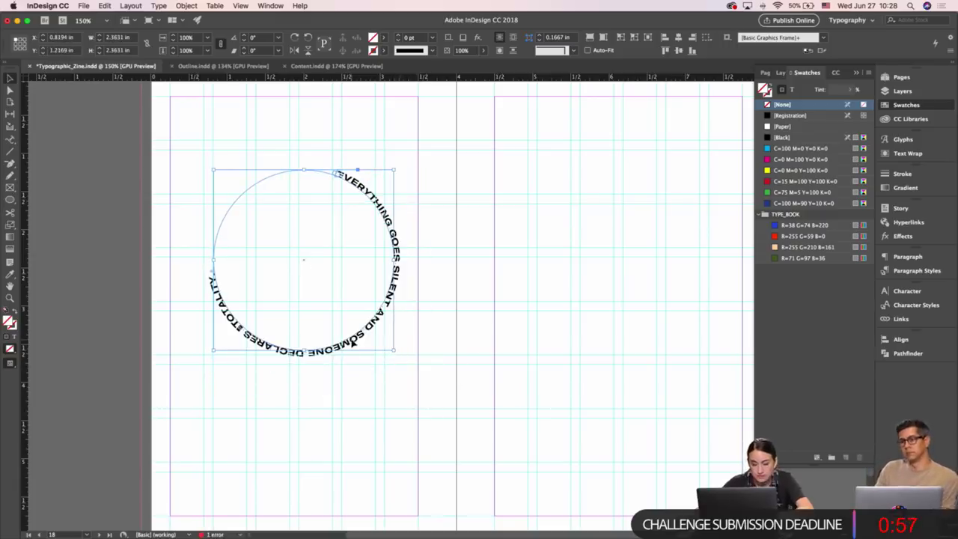
Apply Optical kerning and a tracking of 100 to all the text on the circle.
double_click(352, 342)
key(super+a)
click(262, 38)
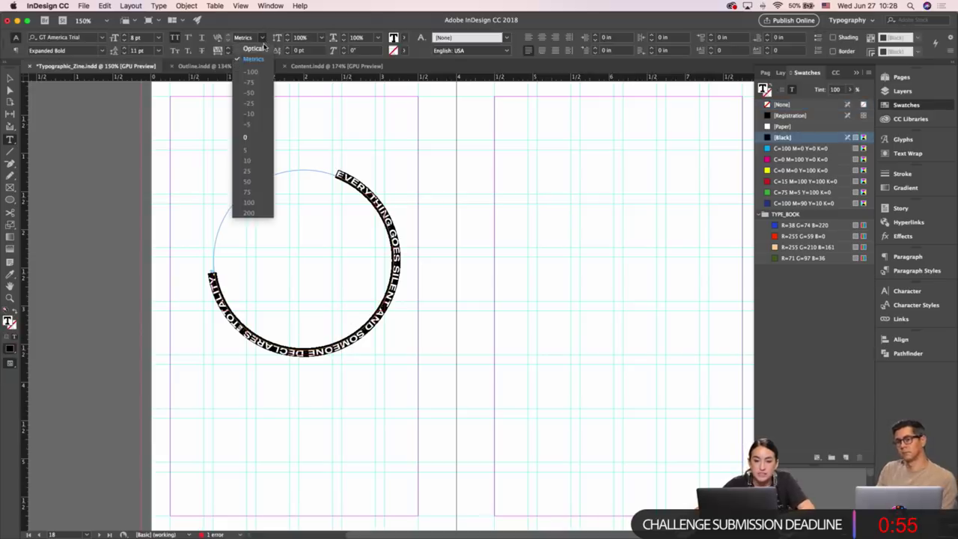
click(262, 48)
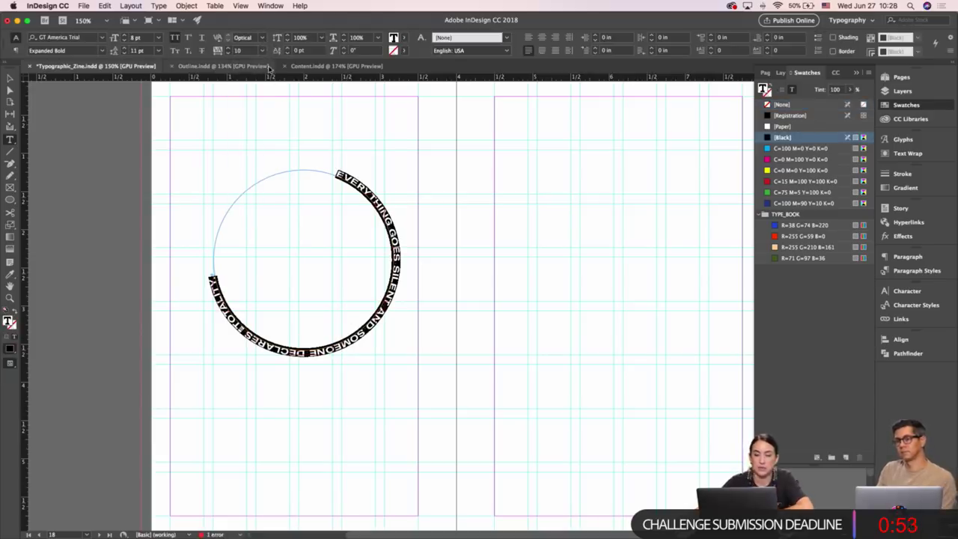
click(262, 51)
click(258, 189)
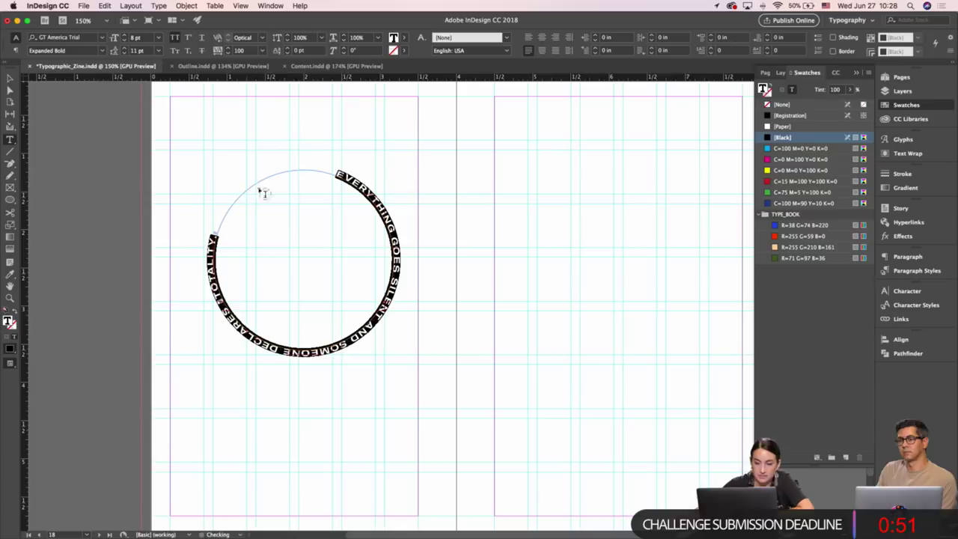
Colour the circular text red with the R=255 G=59 B=0 swatch and preview the spread without guides.
click(801, 236)
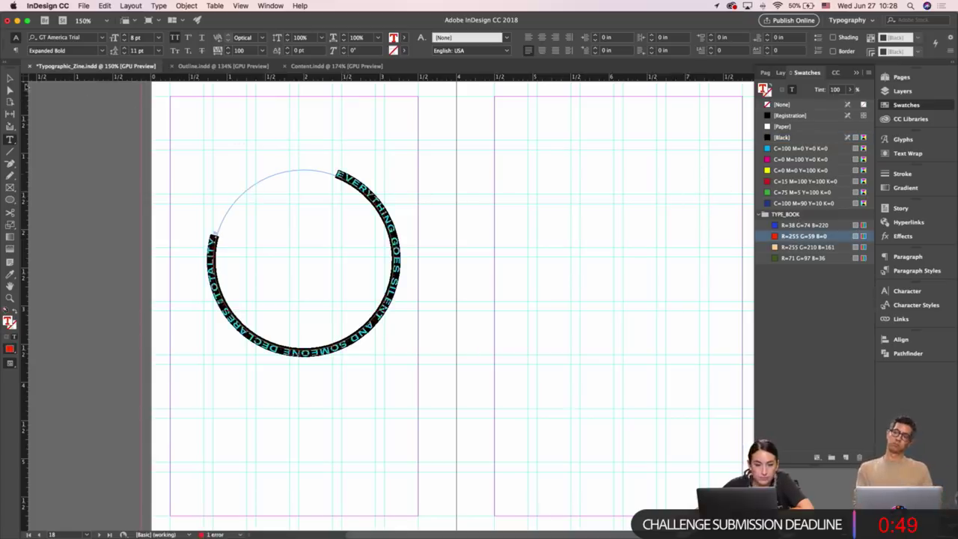
click(10, 78)
click(217, 139)
key(w)
scroll(546, 191, down, 1)
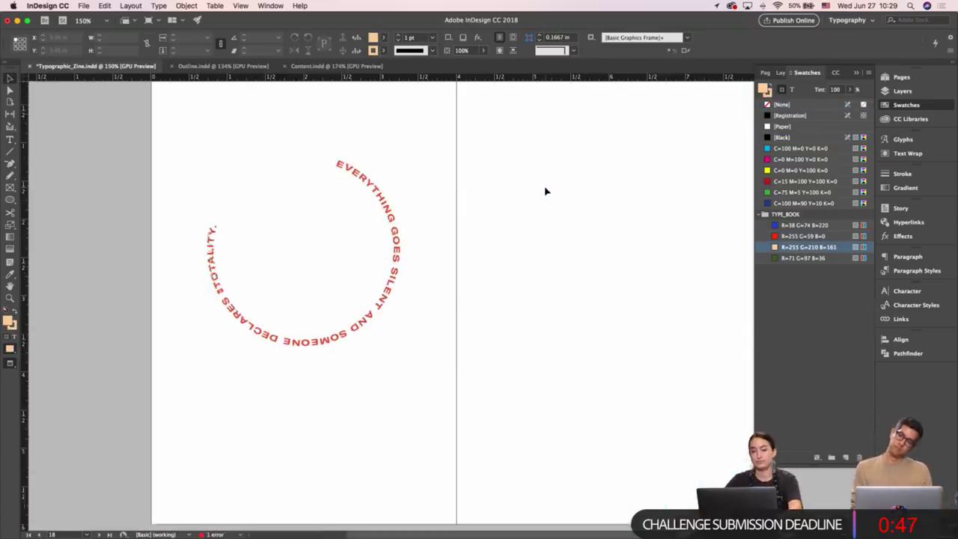
Duplicate the text circle onto the facing page and scale the copy with its text to about 5.74 in wide.
key(w)
scroll(479, 213, right, 2)
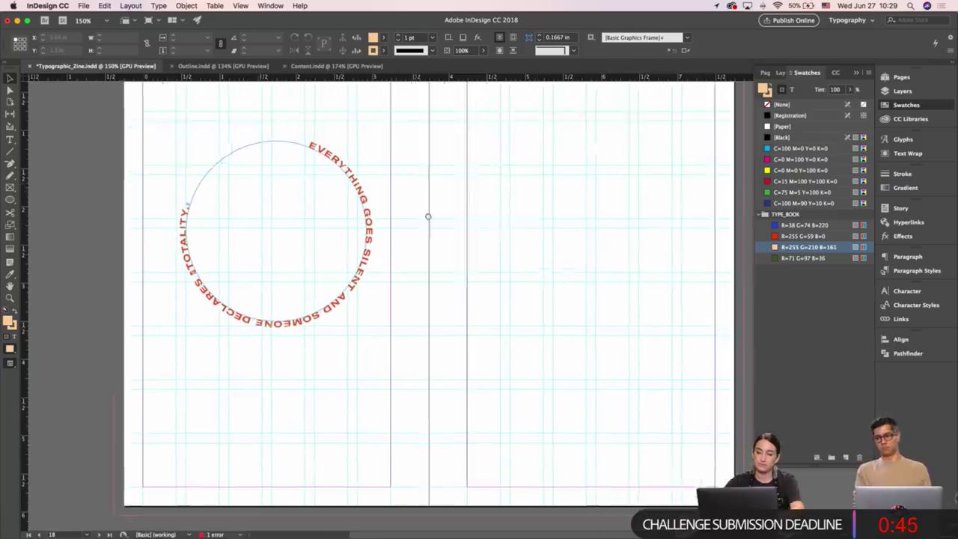
drag(428, 217, 340, 204)
click(281, 200)
alt+shift+drag(279, 200, 520, 212)
key(s)
drag(498, 263, 677, 411)
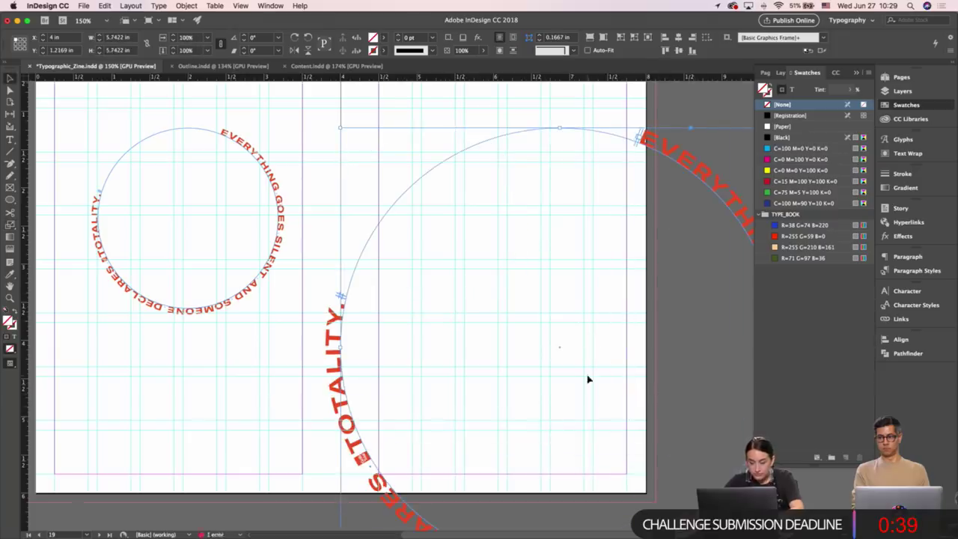
Move the enlarged text circle across both pages to about X 0.76 in, Y 0.01 in.
key(w)
drag(523, 350, 601, 368)
drag(416, 374, 170, 283)
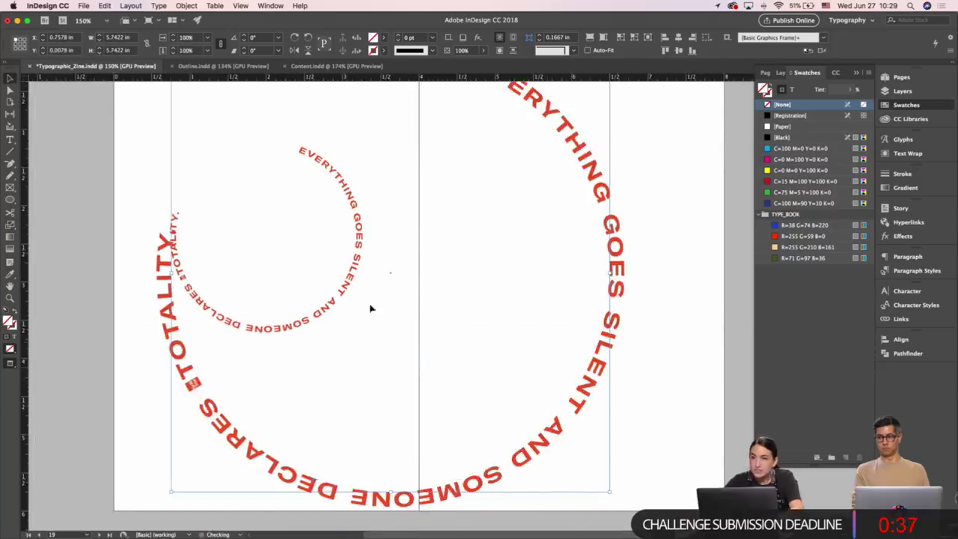
Move the small text circle off the spread onto the pasteboard beside the first page.
click(360, 232)
scroll(547, 270, left, 3)
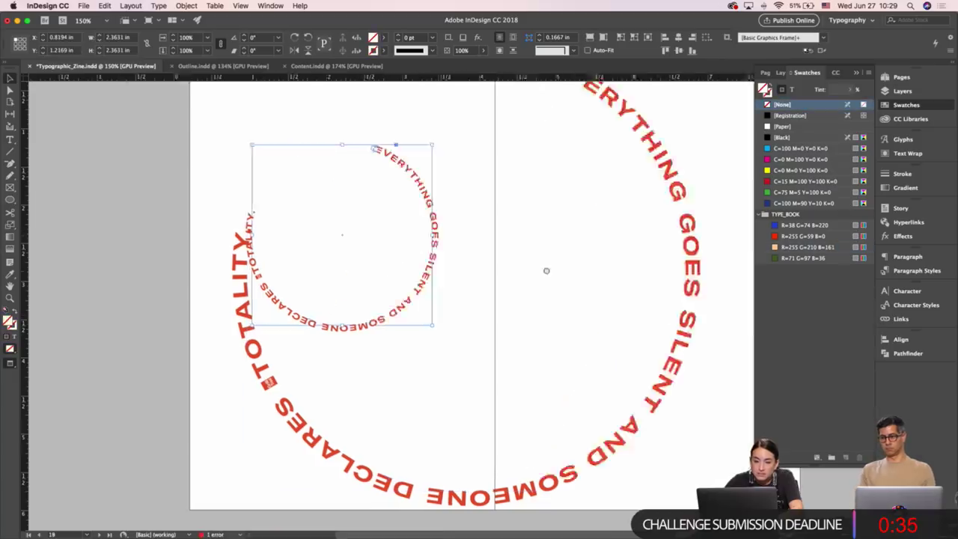
drag(547, 271, 644, 269)
key(w)
drag(535, 252, 149, 232)
click(381, 252)
key(w)
drag(499, 270, 393, 267)
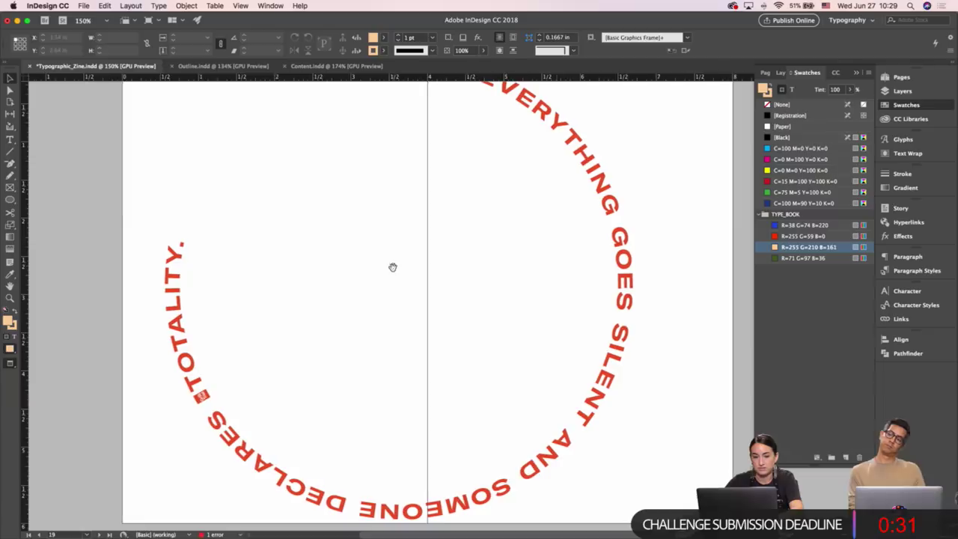
Delete the unsupported opening quotation mark before TOTALITY in the large circular text.
double_click(203, 397)
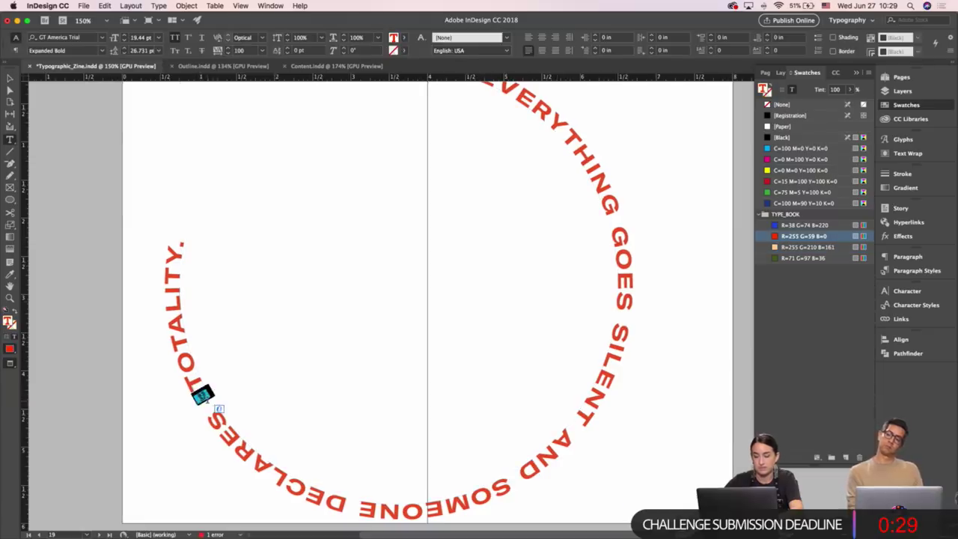
key(Escape)
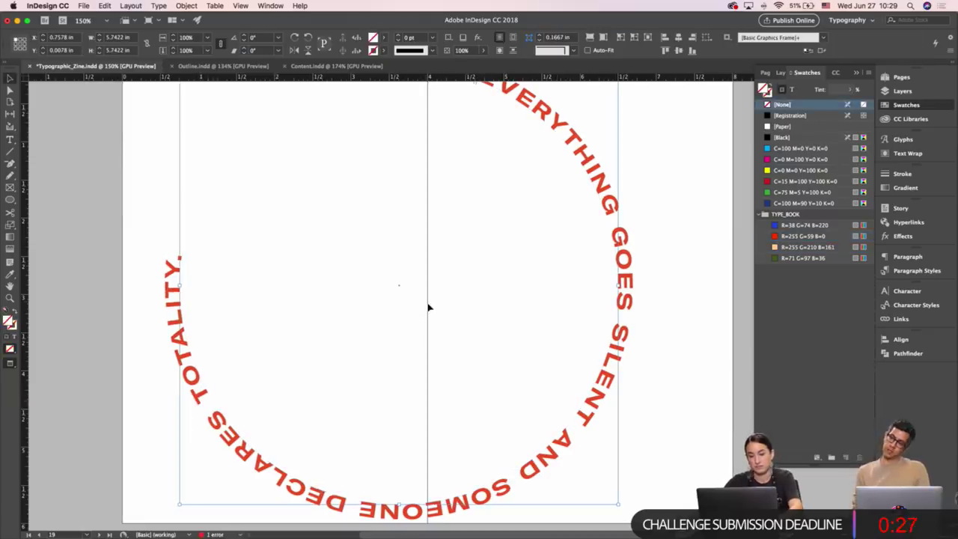
click(648, 306)
key(super+minus)
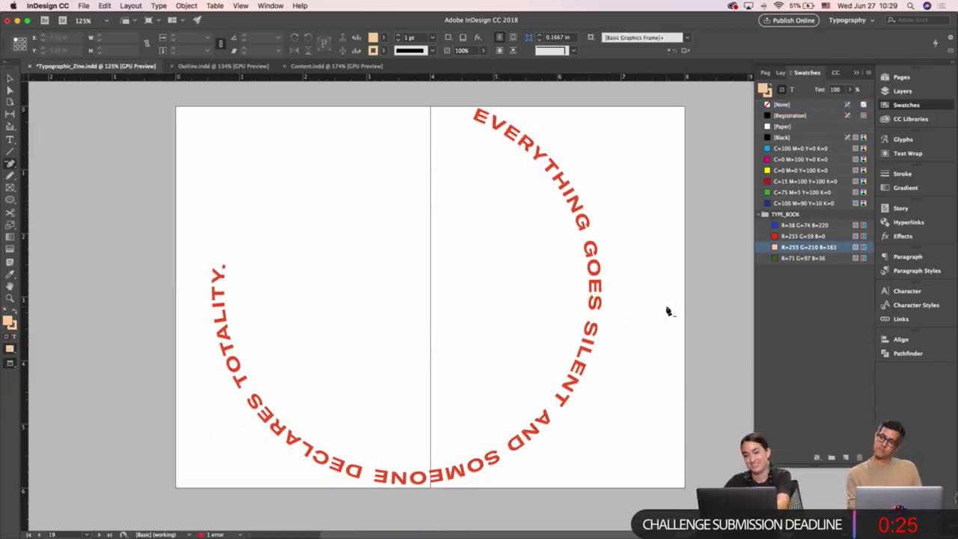
Reduce the large text circle proportionally to about 4.99 in wide and high.
click(589, 390)
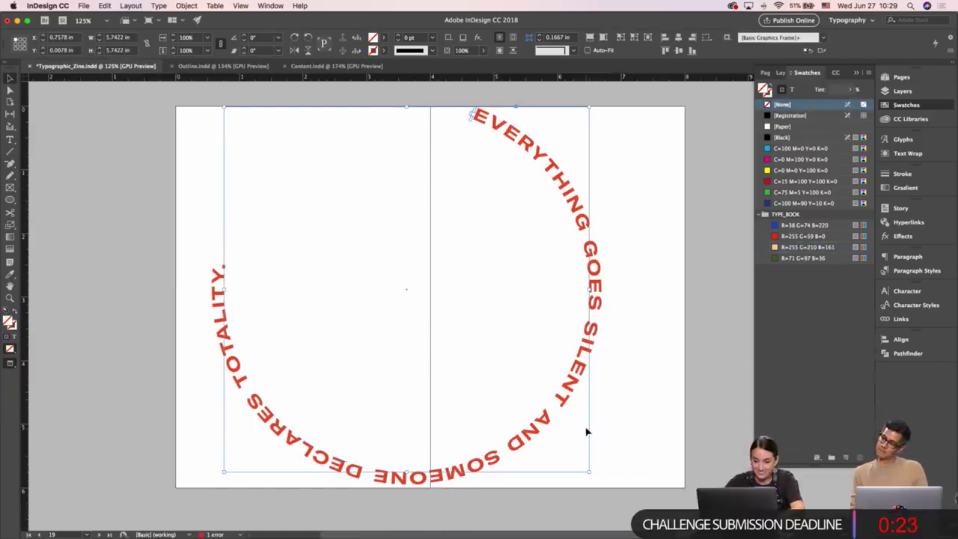
key(s)
mouse_move(568, 440)
mouse_down()
mouse_move(559, 436)
mouse_move(577, 459)
mouse_move(550, 433)
mouse_up()
key(v)
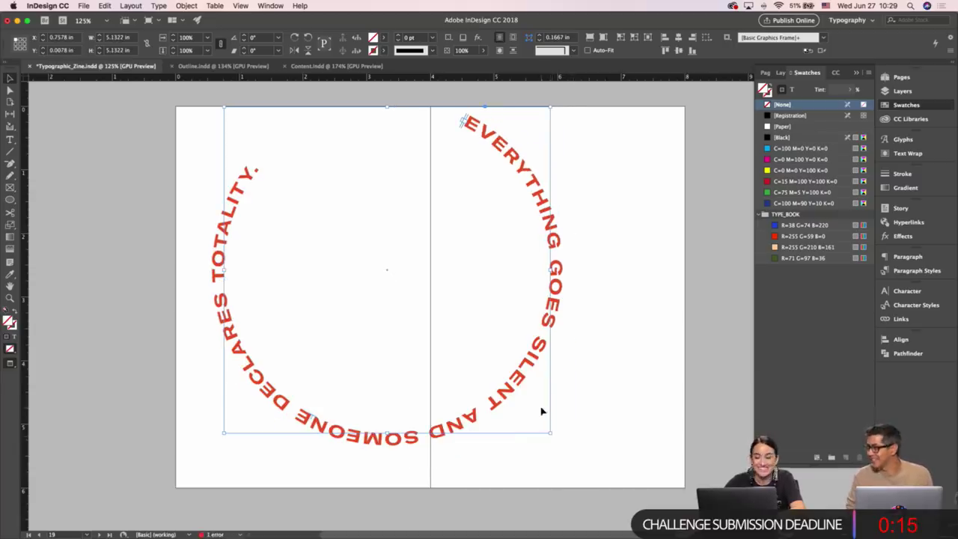
click(541, 409)
click(512, 393)
drag(552, 433, 542, 424)
Move the start of the path text to the top centre of the large circle.
key(w)
drag(472, 169, 478, 218)
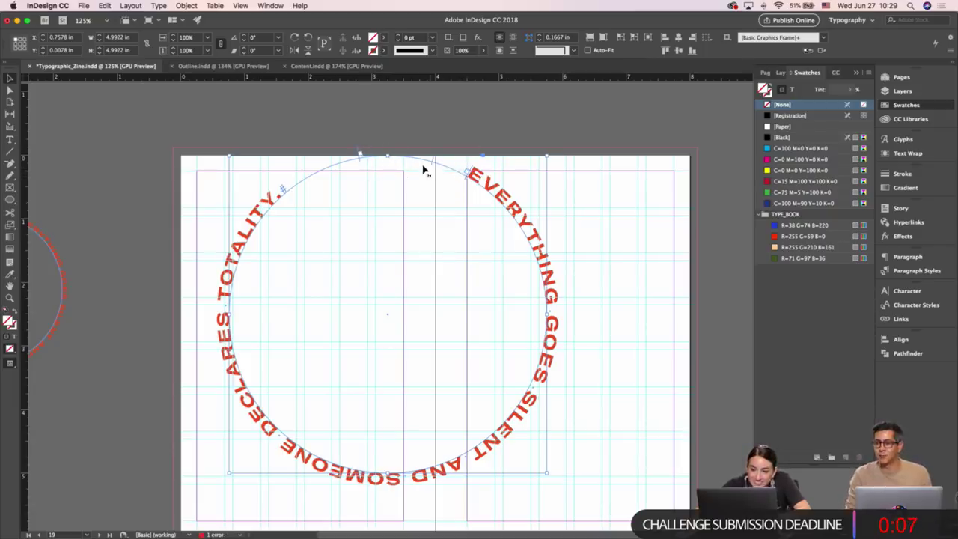
drag(387, 159, 386, 156)
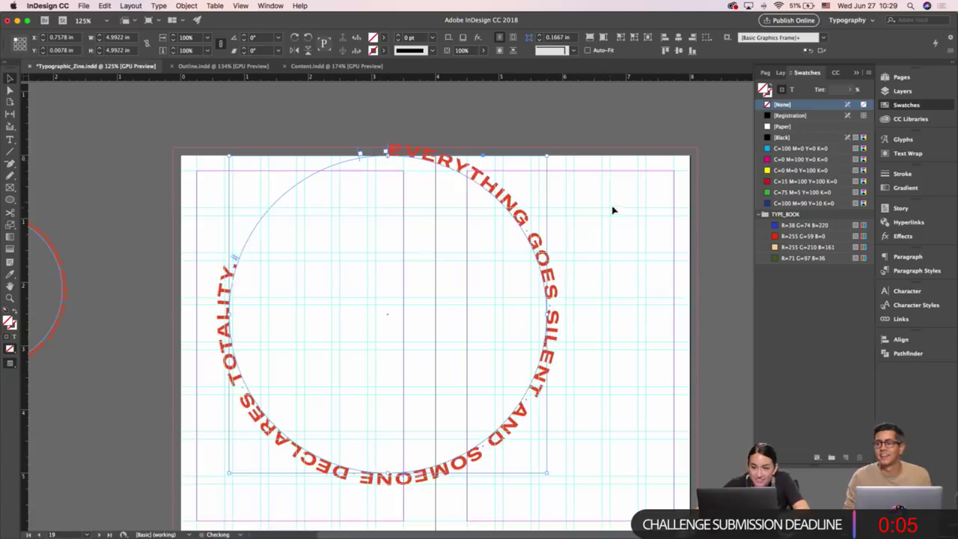
Centre the large text circle over the spine at X 1.5039 in, Y 0.68 in, and save the document.
click(611, 206)
key(w)
drag(537, 242, 611, 227)
click(617, 265)
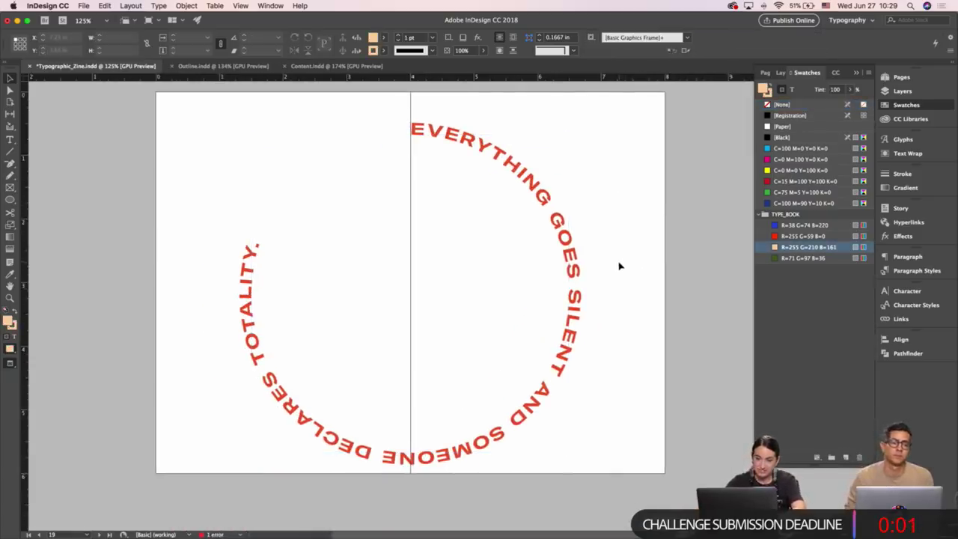
click(573, 268)
key(w)
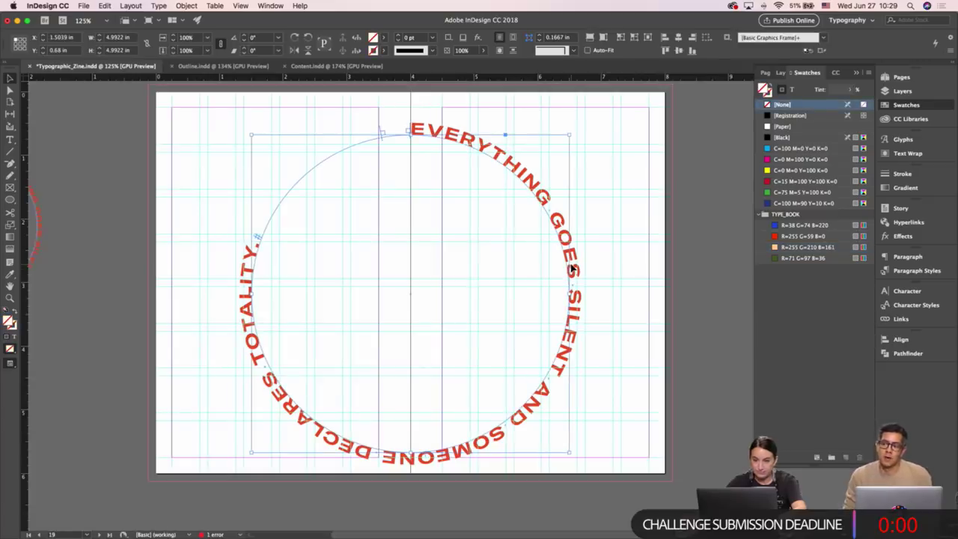
click(651, 238)
key(ctrl+s)
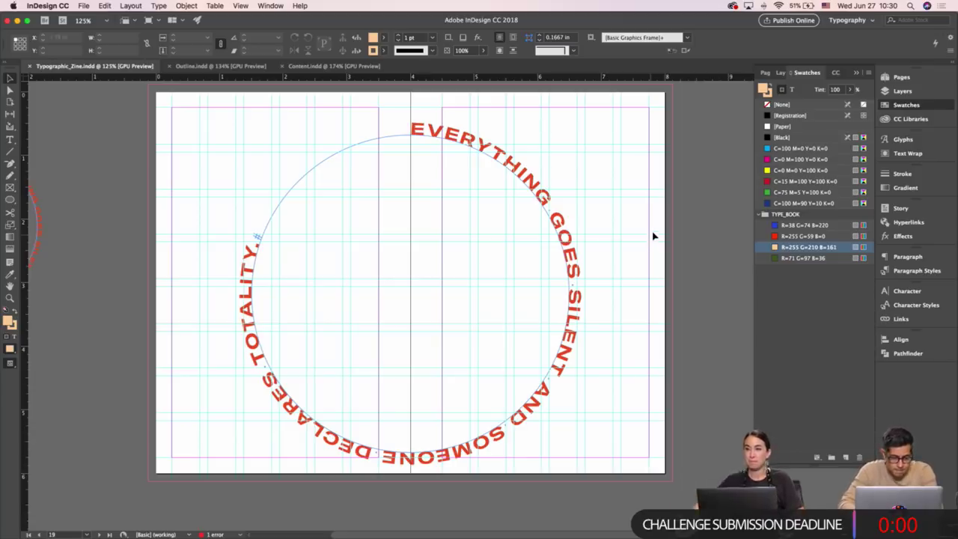
Raise the large text circle to Y 0.5039 in so it sits vertically centred on the spread.
click(569, 235)
drag(569, 235, 573, 224)
click(648, 242)
key(w)
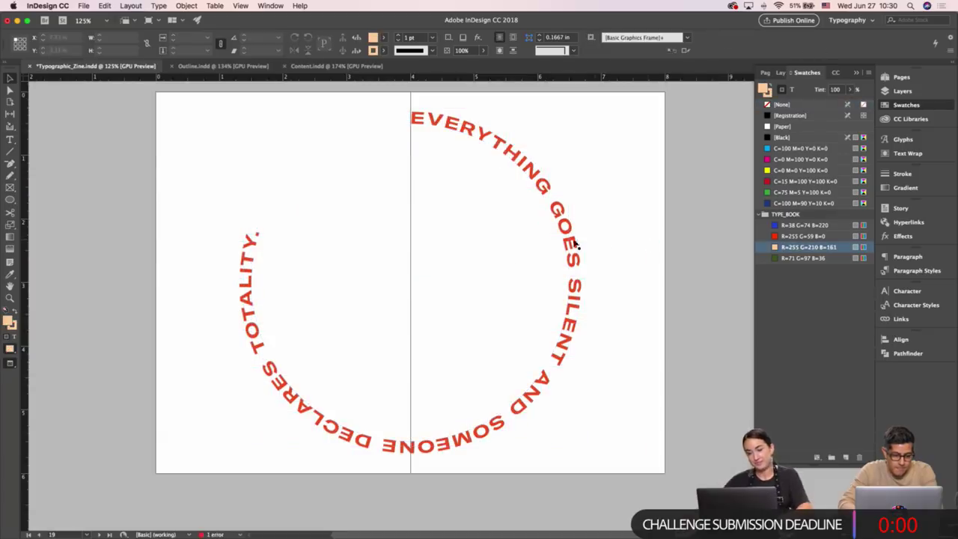
click(569, 236)
Recolour all the threaded column text on the preceding spread with the Black swatch.
scroll(569, 236, up, 10)
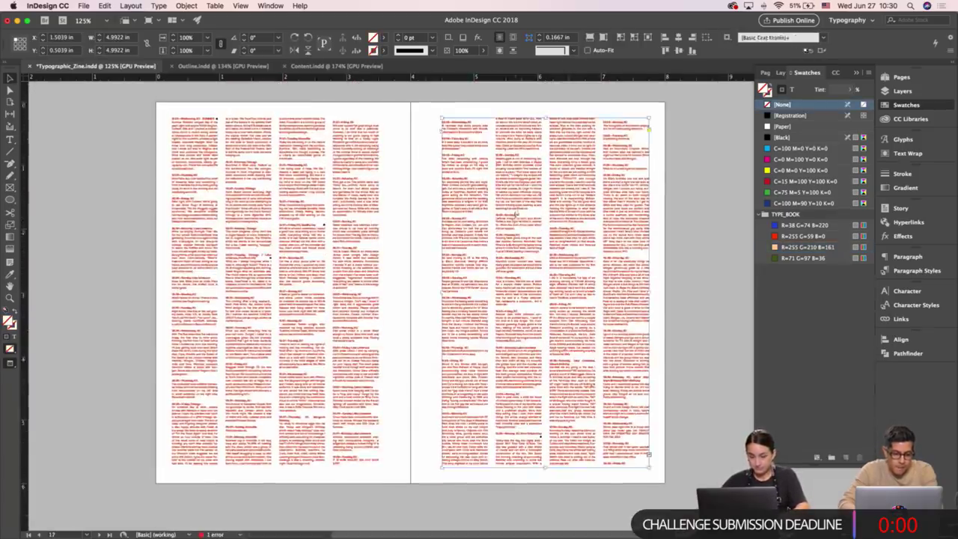
double_click(517, 214)
key(super+a)
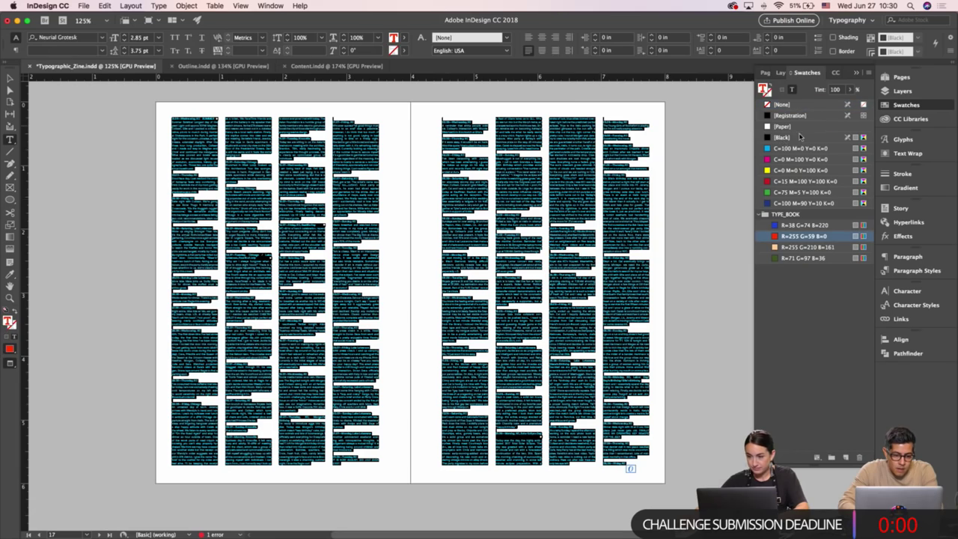
click(807, 138)
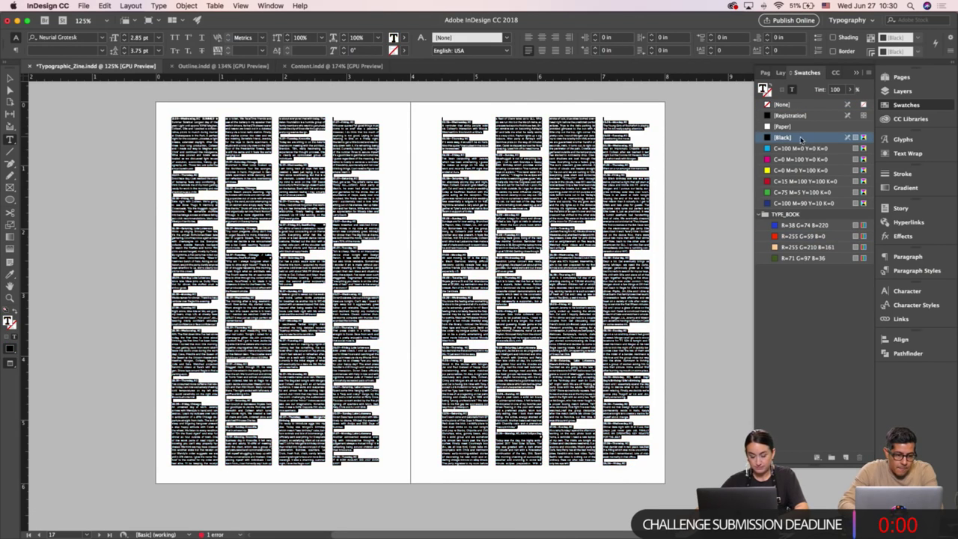
Paste the red circular sentence onto the column-text spread and centre it over the spine at X 1.5039 in.
key(Escape)
click(432, 111)
key(super+v)
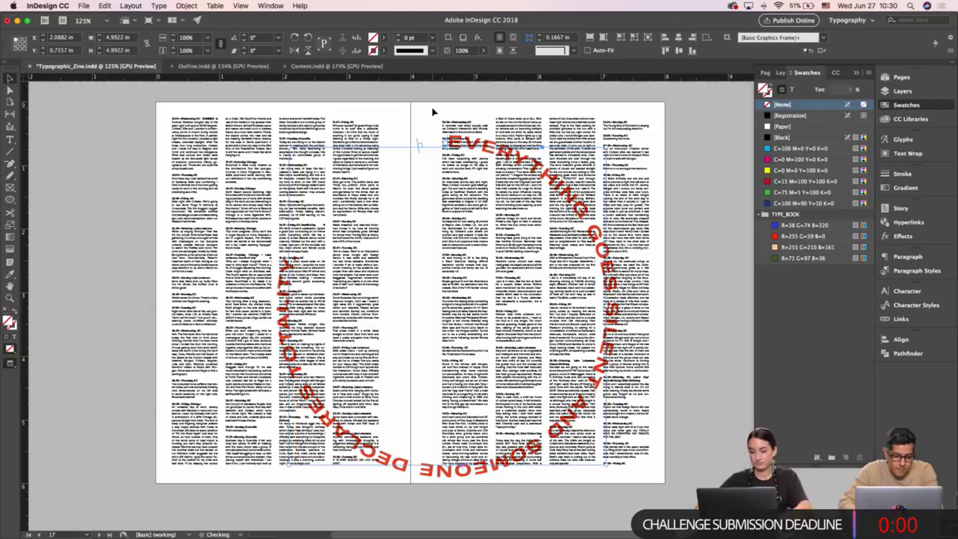
drag(454, 146, 412, 134)
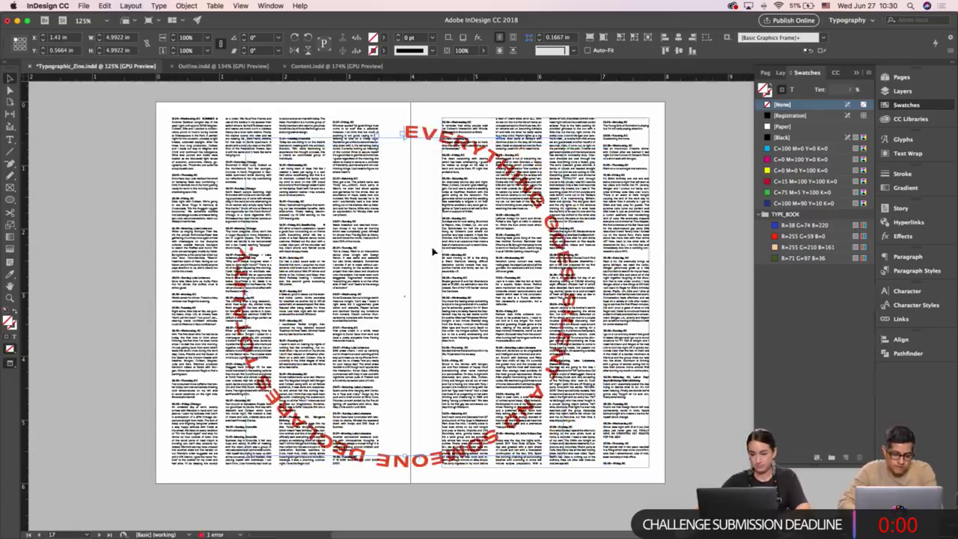
key(super+z)
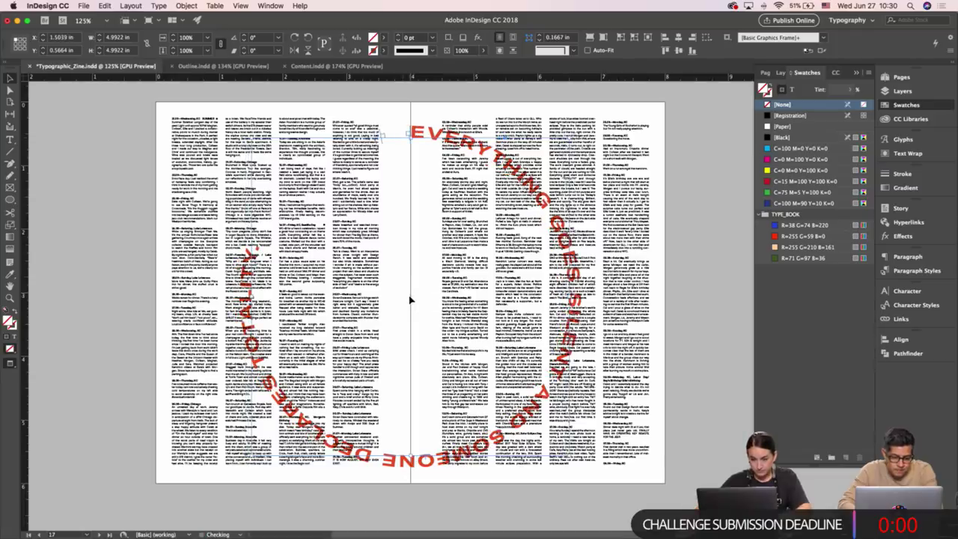
Nudge the pasted text circle up to Y 0.4969 in, checking it against the guides.
key(w)
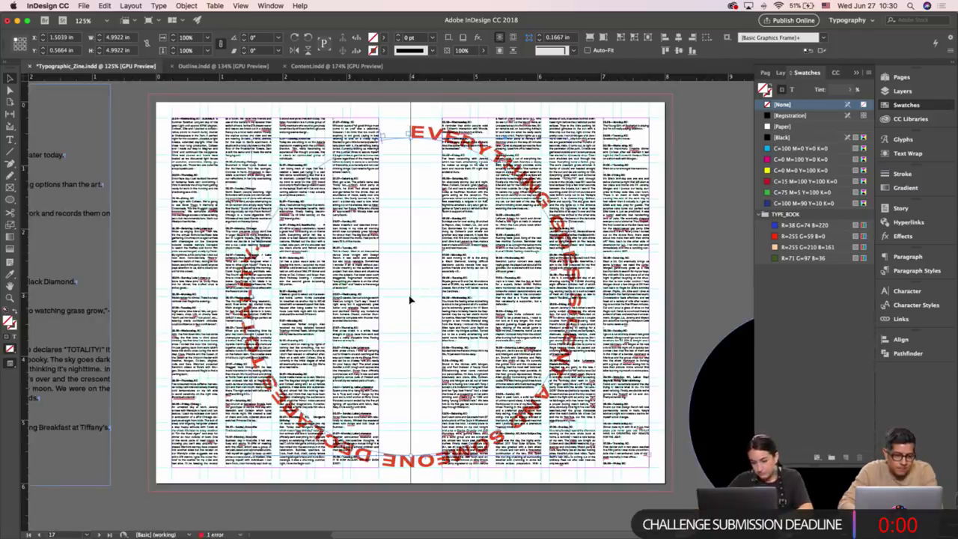
key(Up)
key(Up)
key(Up)
key(Up)
key(Up)
key(Up)
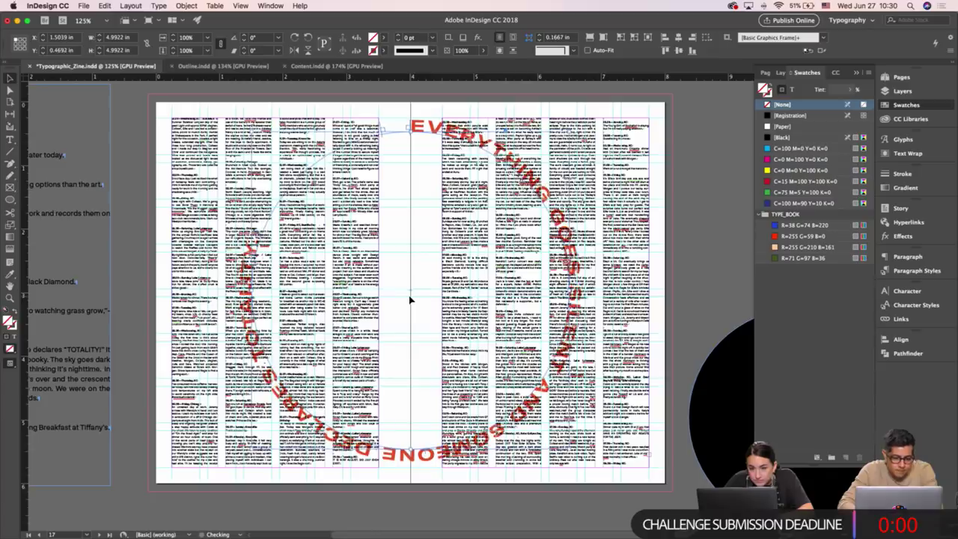
key(Down)
key(w)
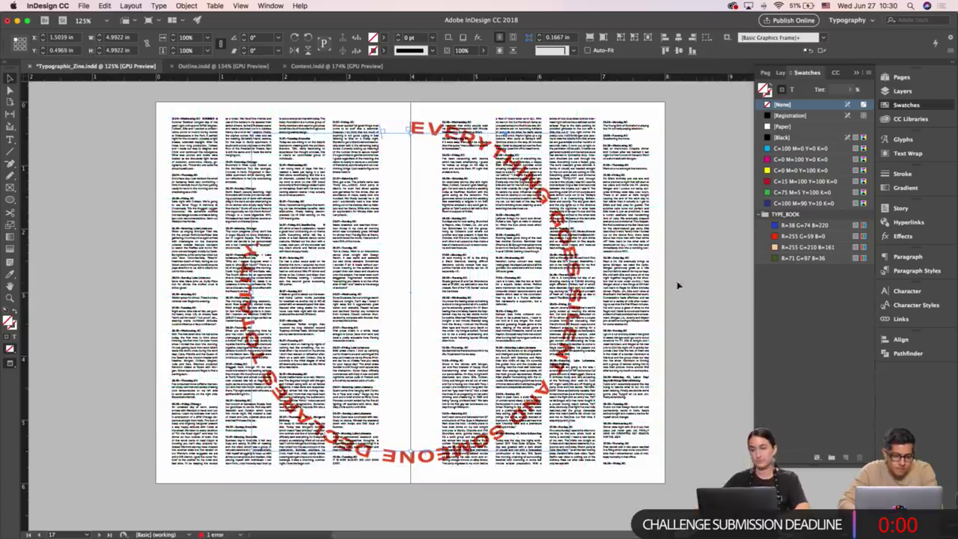
Bring the black circle from the pasteboard onto the right page's upper outer corner, at about X 4.86 in, Y 0 in.
click(734, 277)
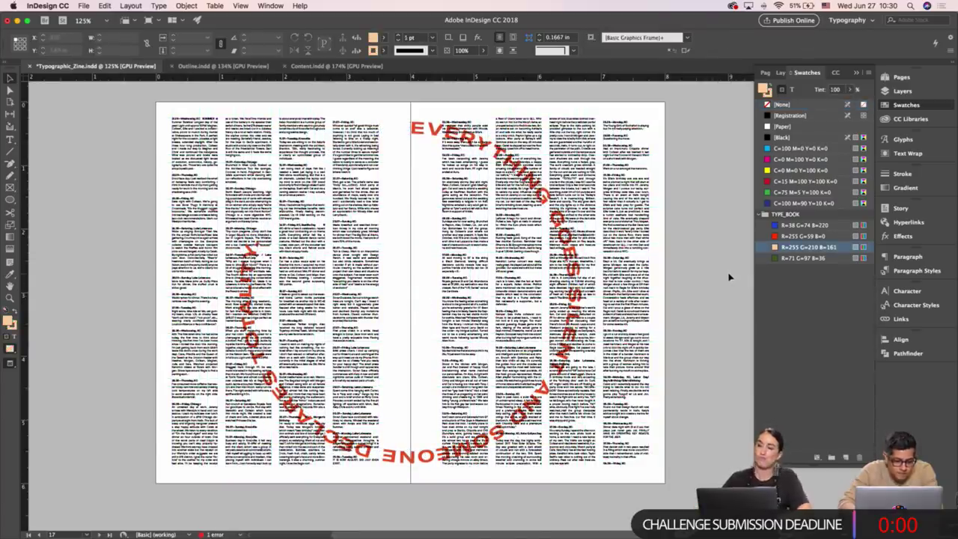
key(w)
drag(730, 377, 337, 262)
key(w)
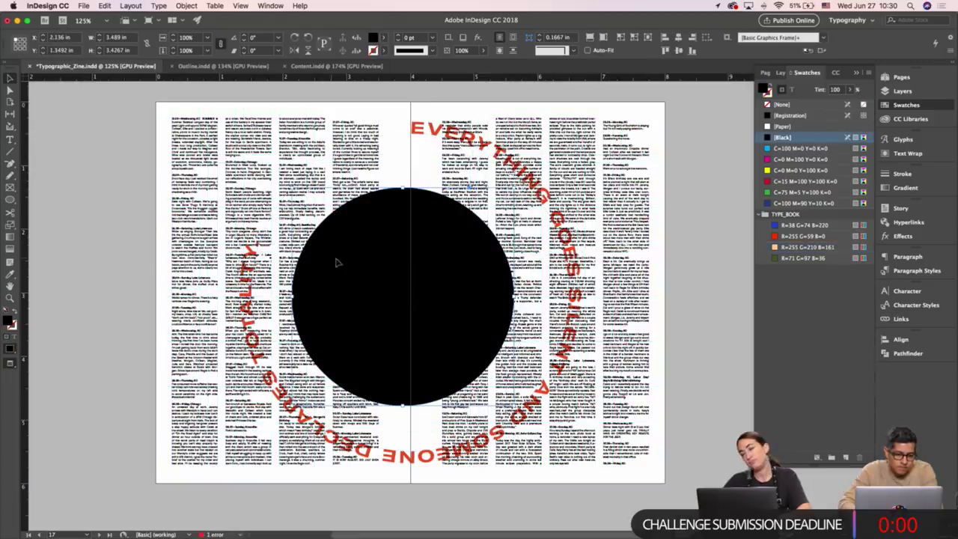
drag(437, 293, 610, 210)
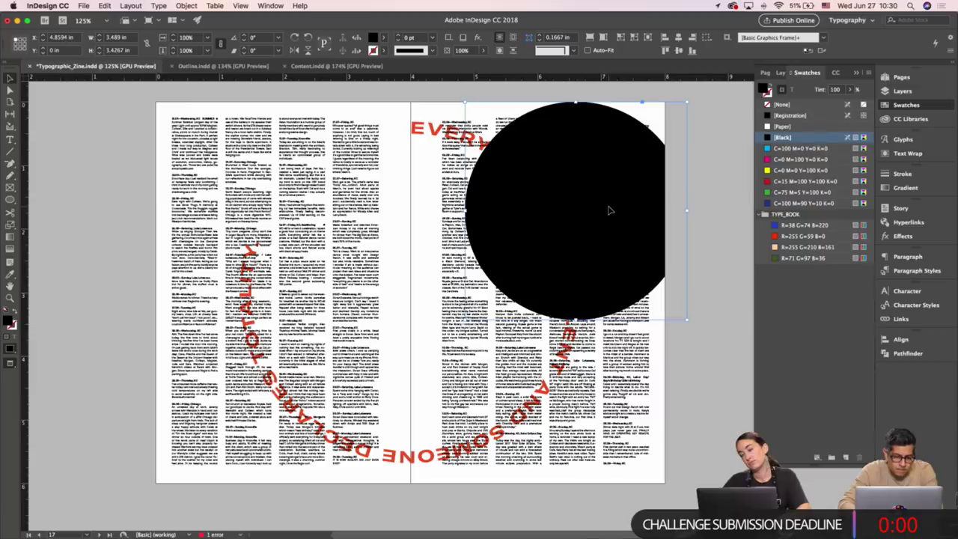
Fill the solid circle with the R=255 G=59 B=0 swatch and send it behind the text.
click(801, 236)
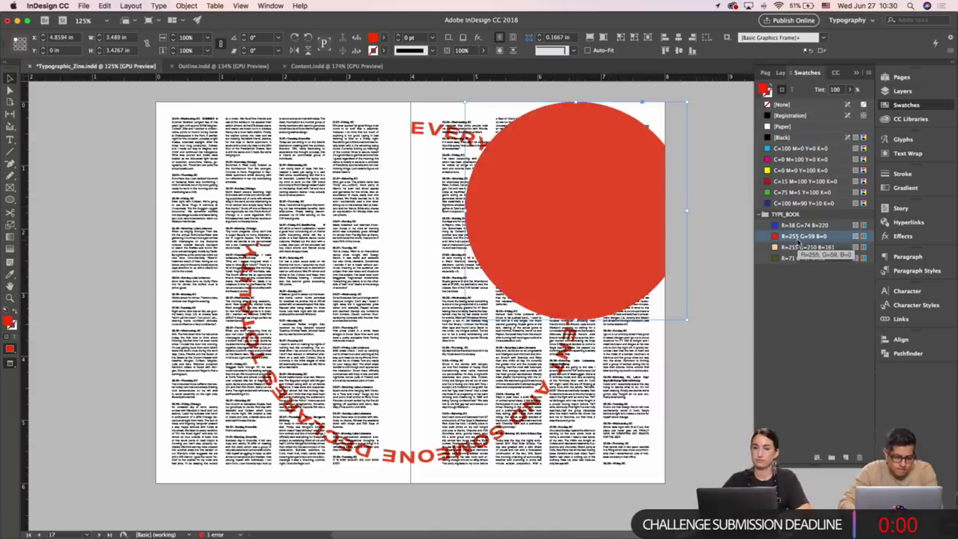
key(super+shift+bracketleft)
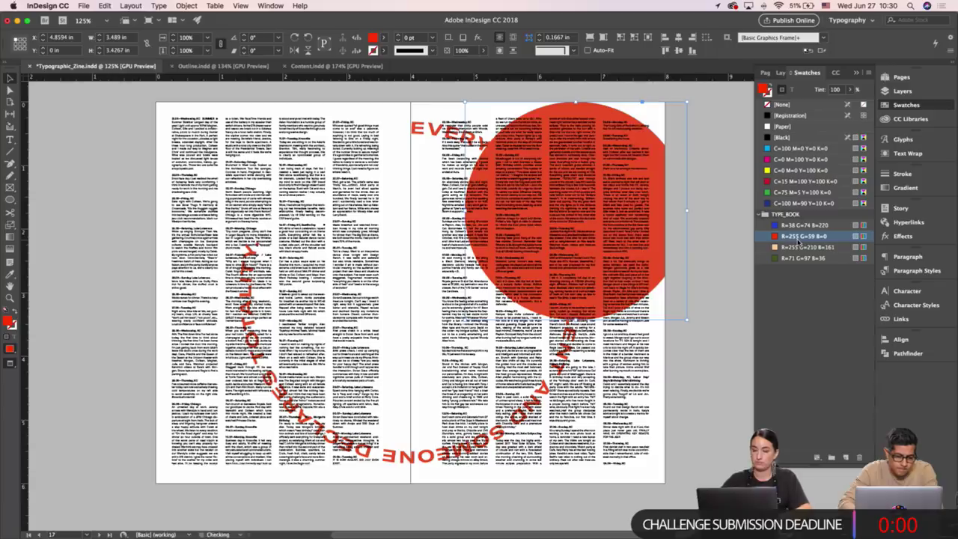
Recolour the letters of the circular sentence that overlap the red circle with the Paper swatch.
double_click(427, 130)
drag(487, 144, 571, 323)
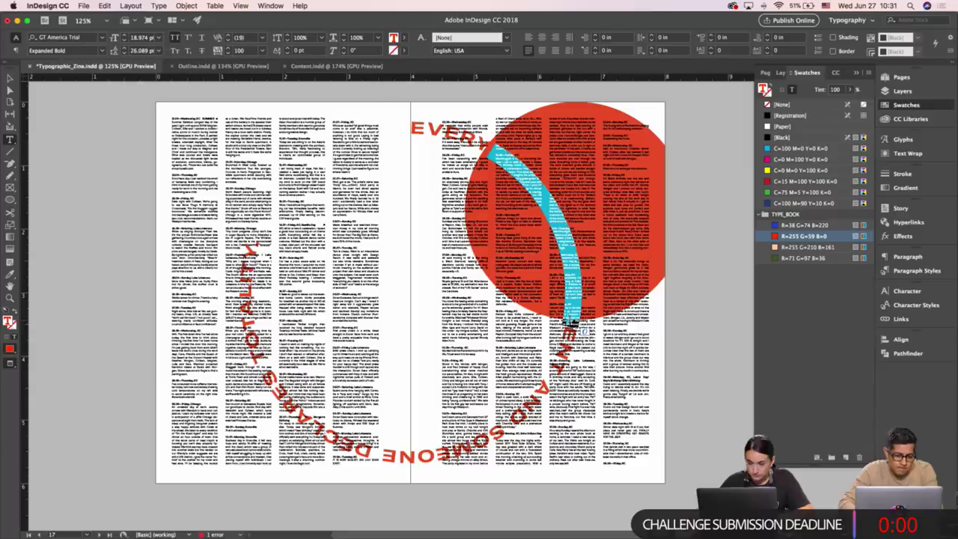
click(784, 127)
key(Escape)
click(714, 205)
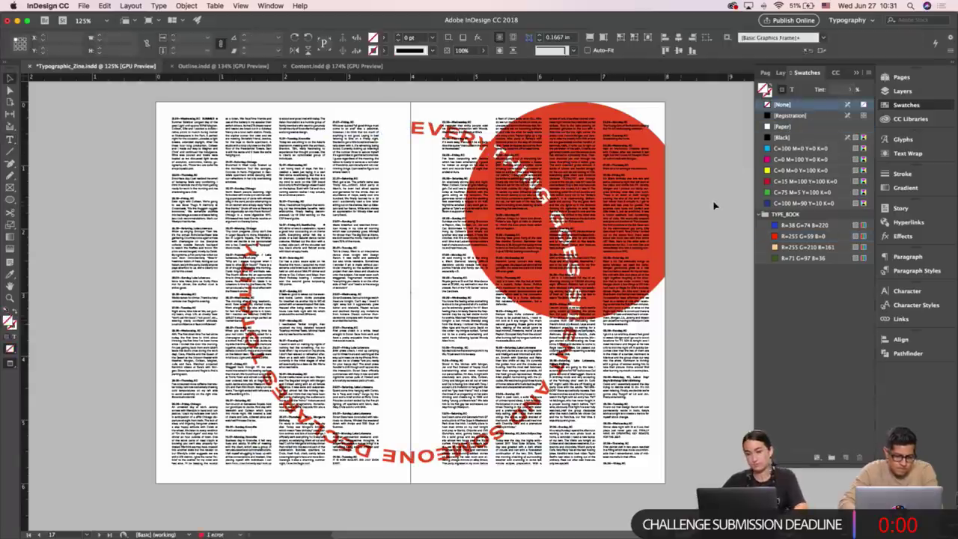
Try shifting the text circle and the red circle together toward the left page, and undo the move.
scroll(712, 205, left, 1)
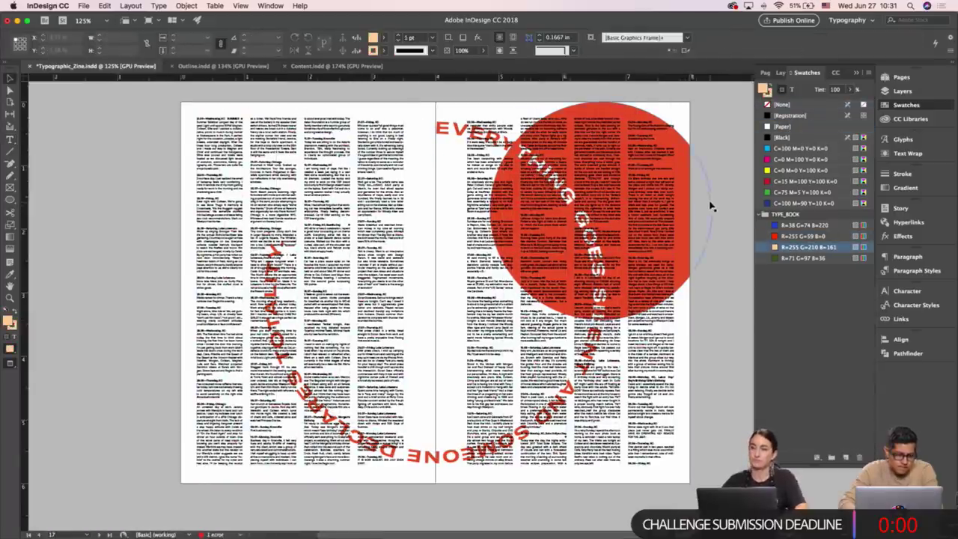
click(442, 129)
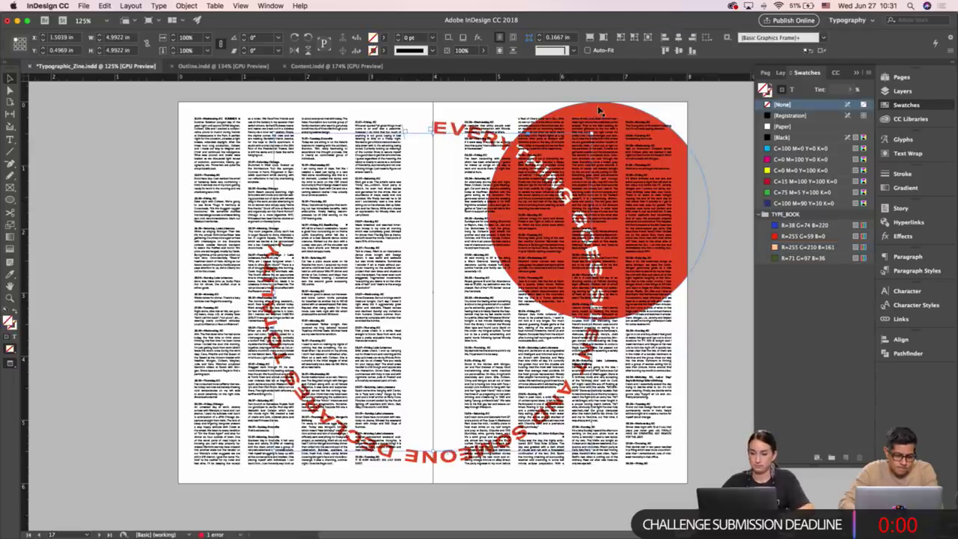
shift+click(604, 110)
drag(615, 109, 458, 98)
click(717, 180)
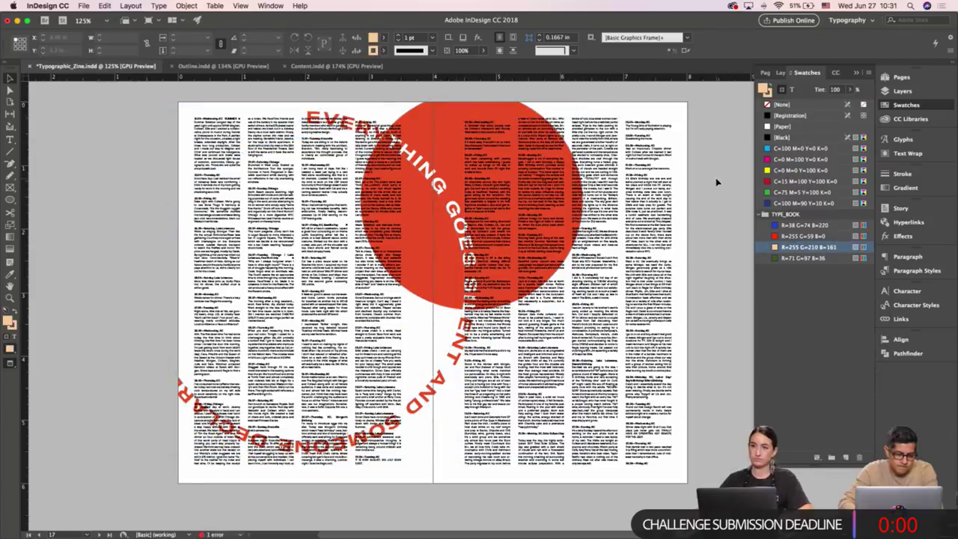
key(super+z)
key(super+z)
key(super+z)
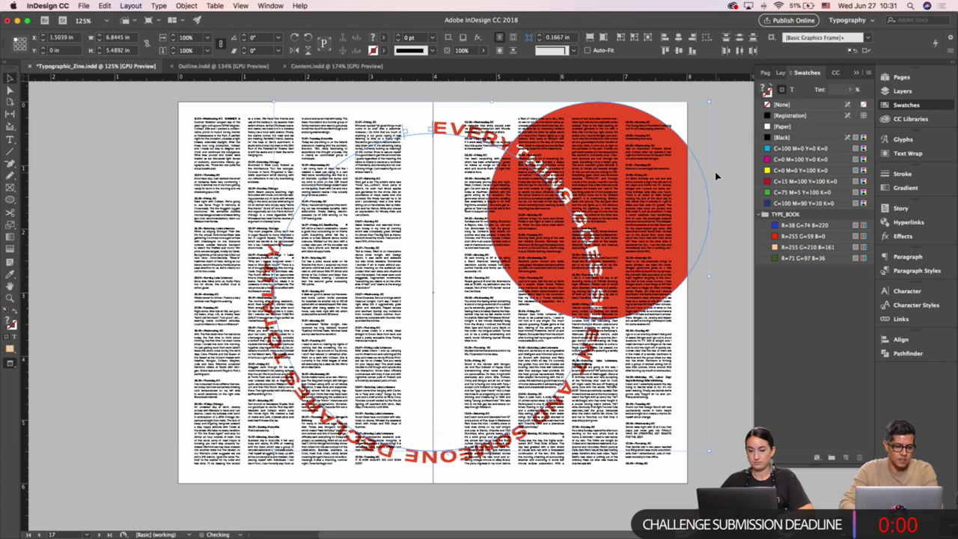
Move the solid red circle off the right page onto the pasteboard beside the spread.
key(w)
click(720, 161)
scroll(719, 162, right, 5)
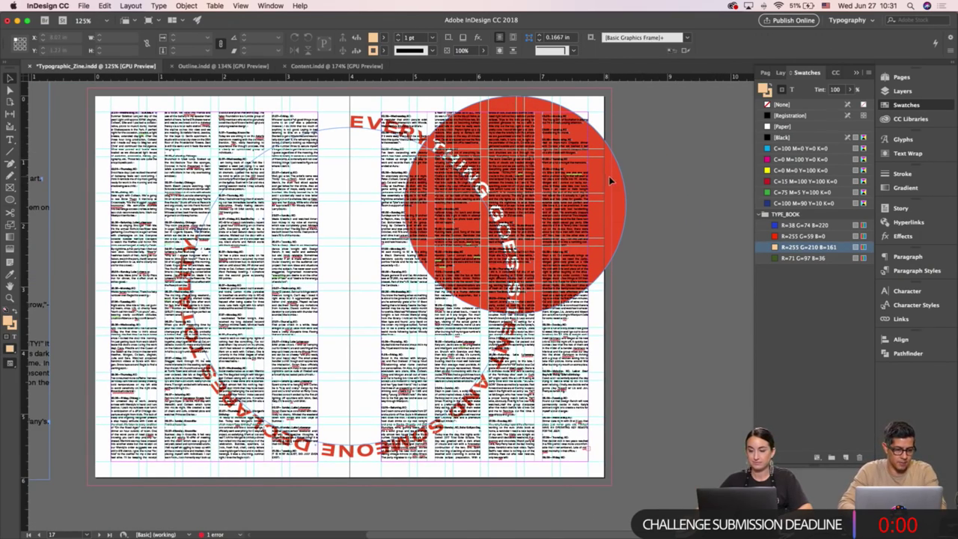
click(608, 176)
drag(560, 126, 667, 168)
drag(618, 212, 674, 175)
click(611, 114)
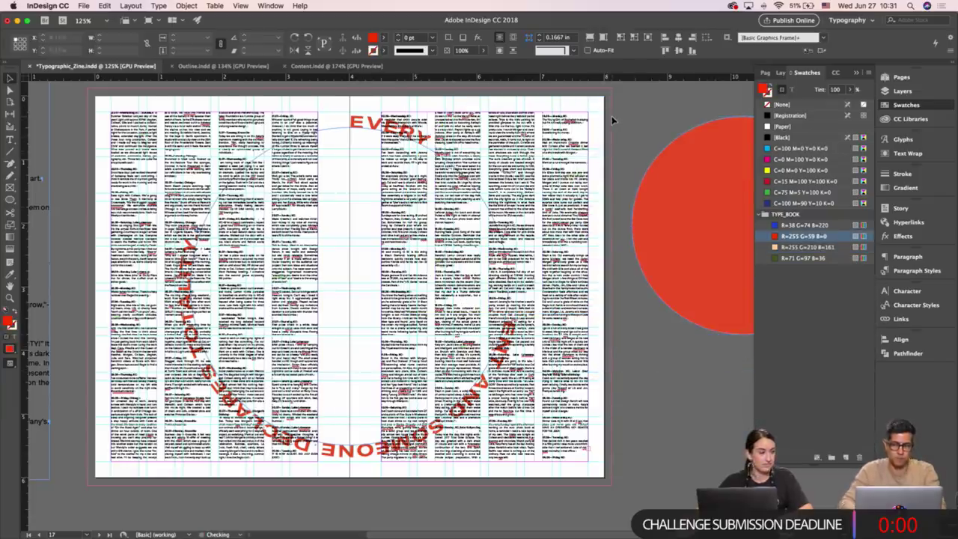
key(w)
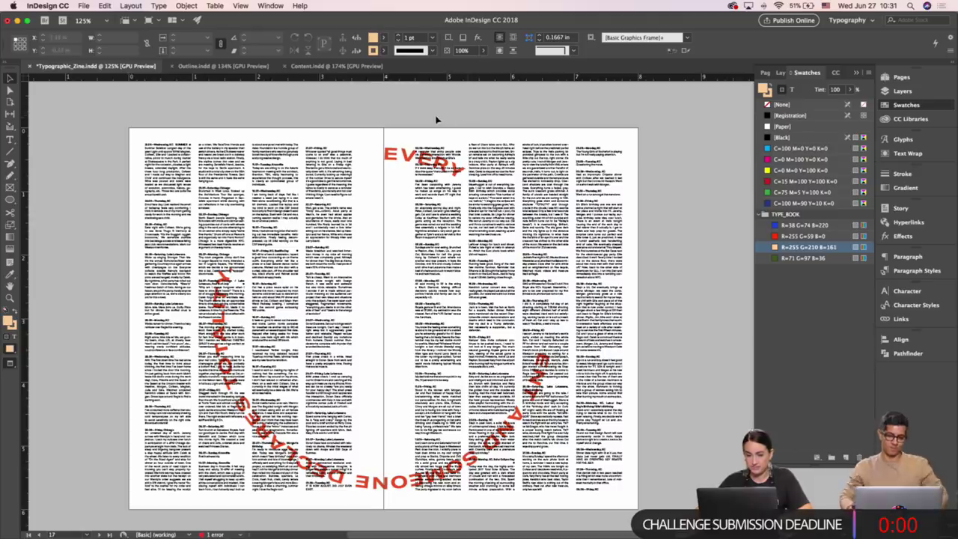
Recolour the entire circular sentence with the R=255 G=59 B=0 swatch.
drag(437, 120, 447, 112)
click(431, 154)
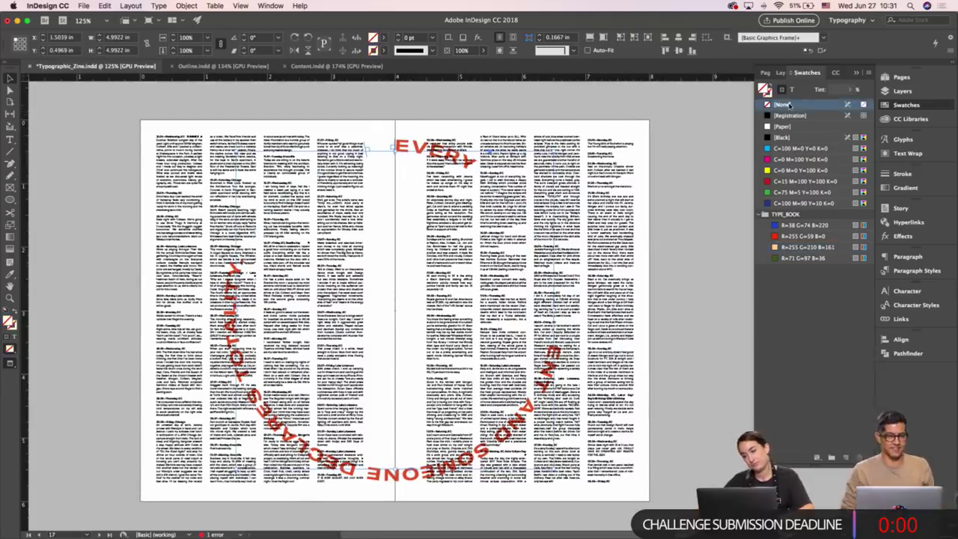
click(791, 90)
click(791, 235)
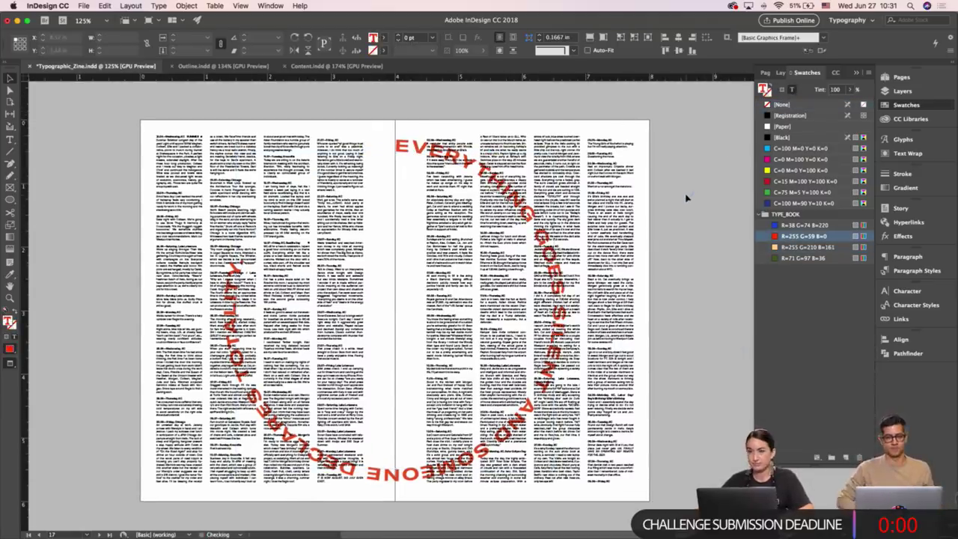
click(682, 191)
drag(408, 153, 386, 121)
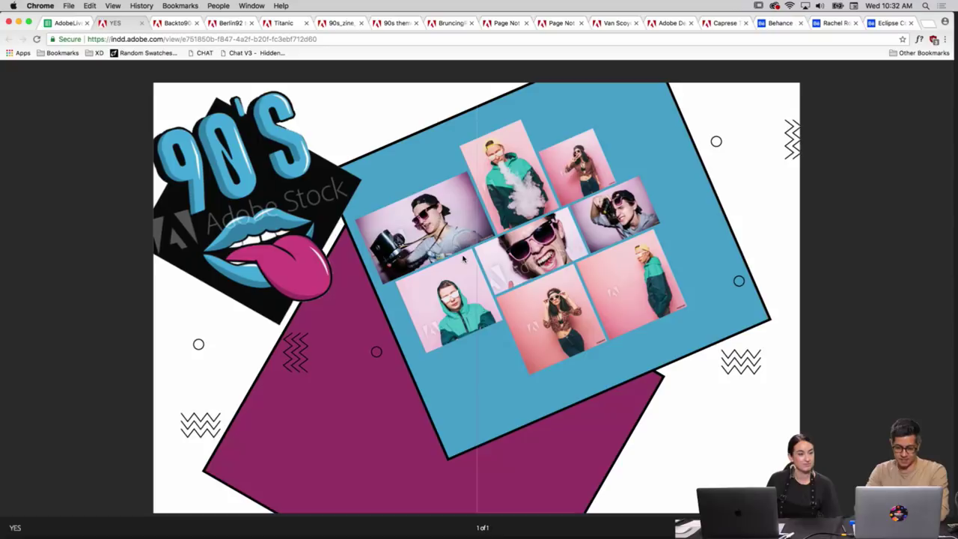
Switch to Chrome and examine the cover and the Neon spread of the Backto90sv2 submission.
click(174, 24)
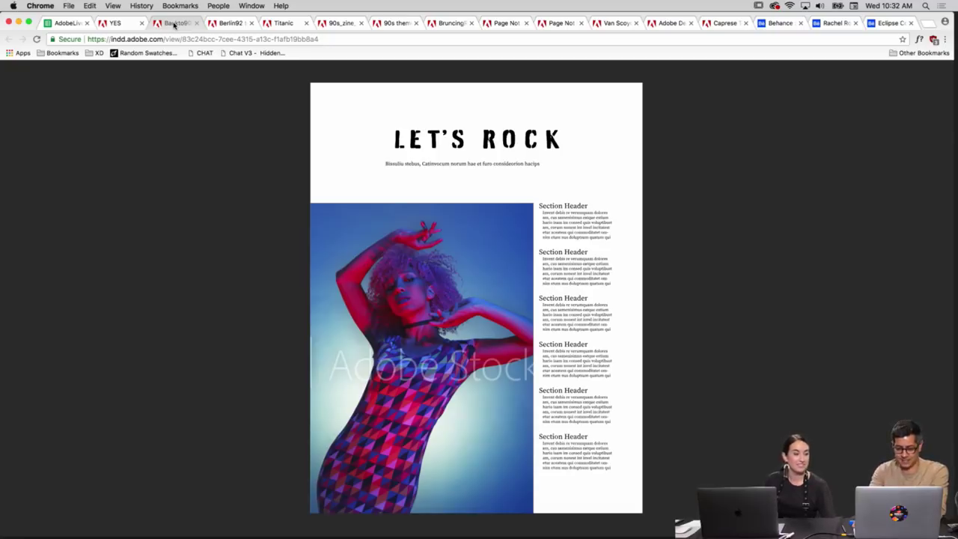
click(173, 24)
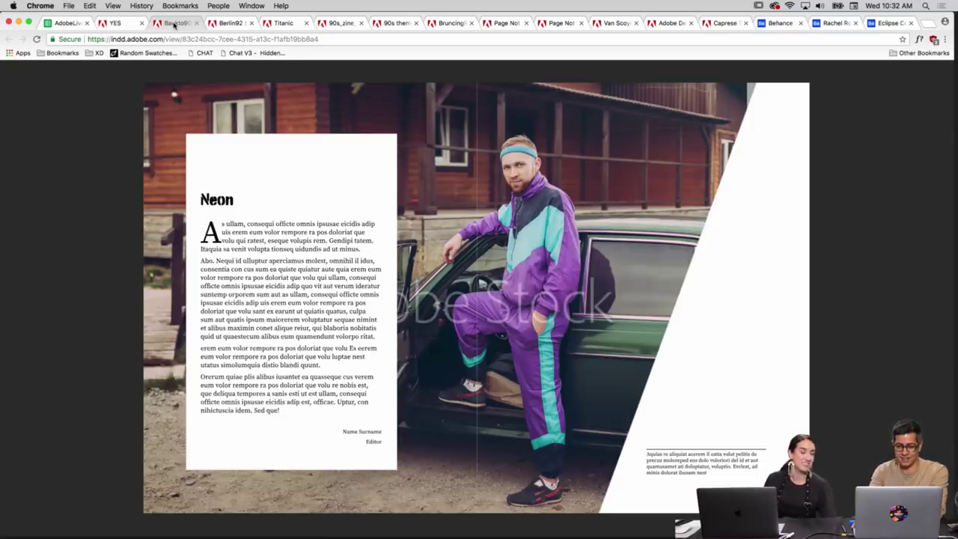
key(Right)
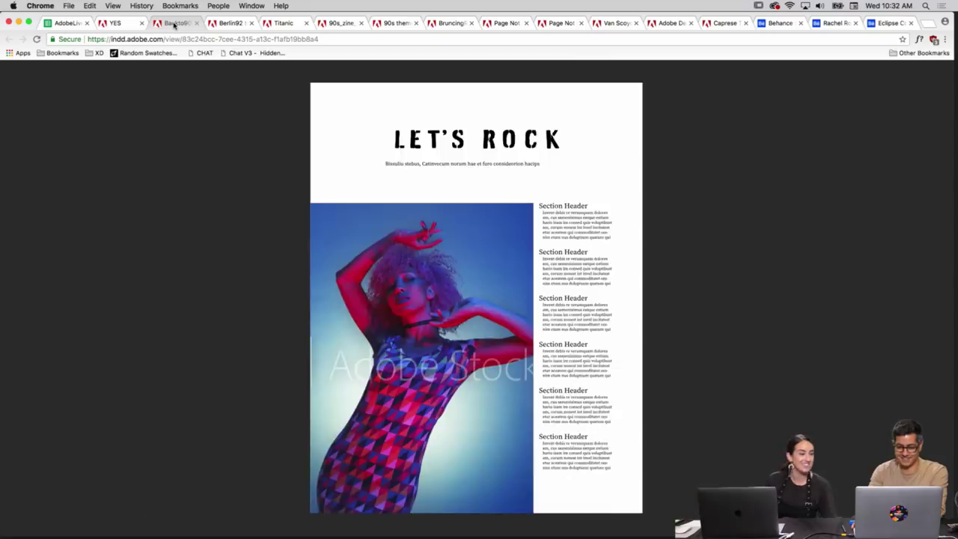
key(Left)
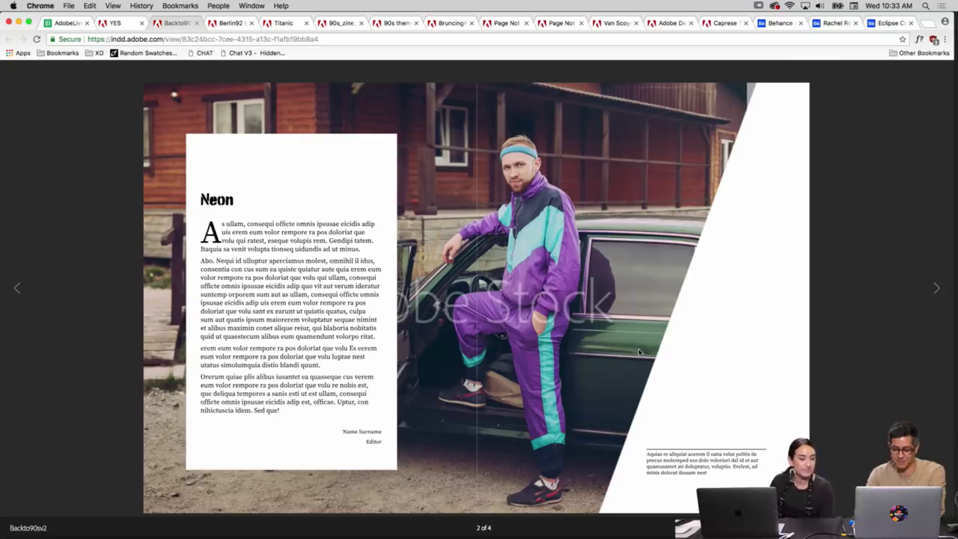
key(Left)
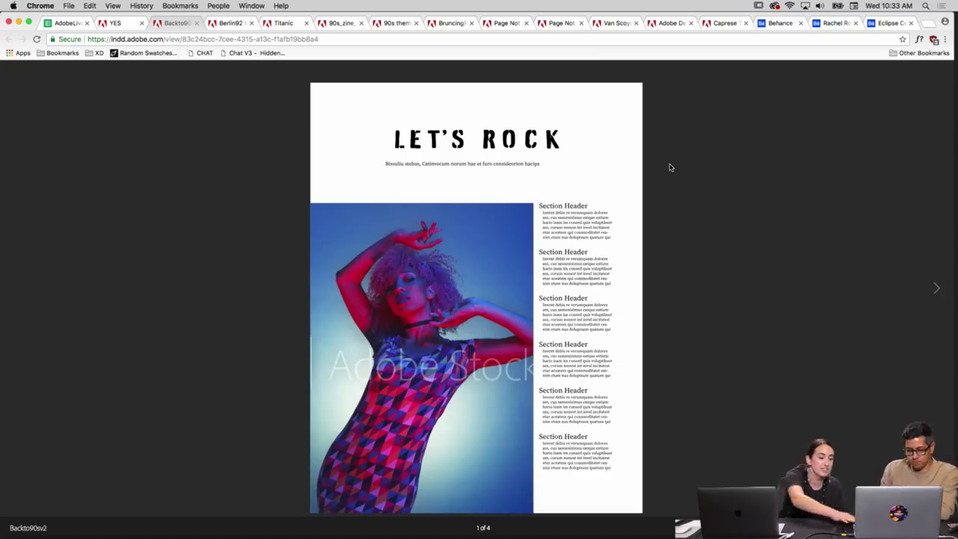
key(Right)
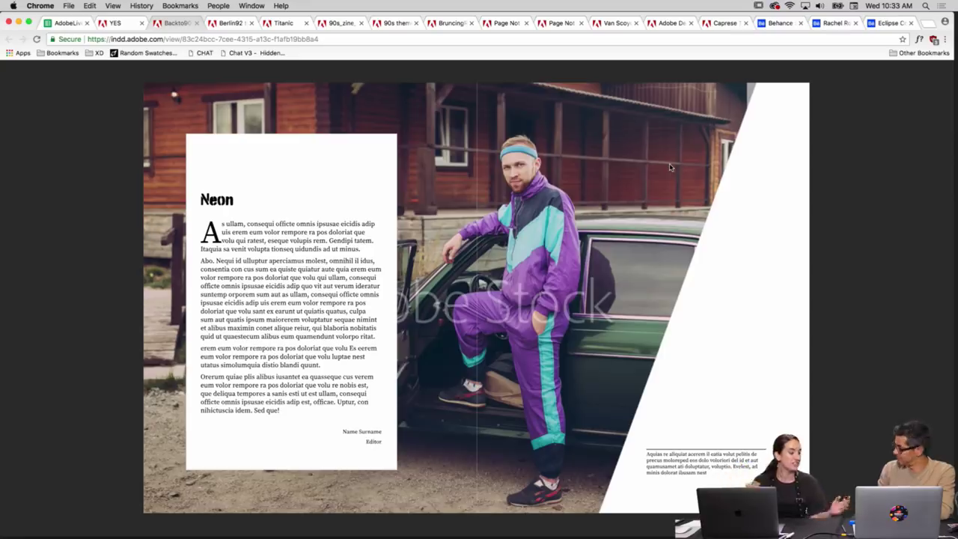
key(Right)
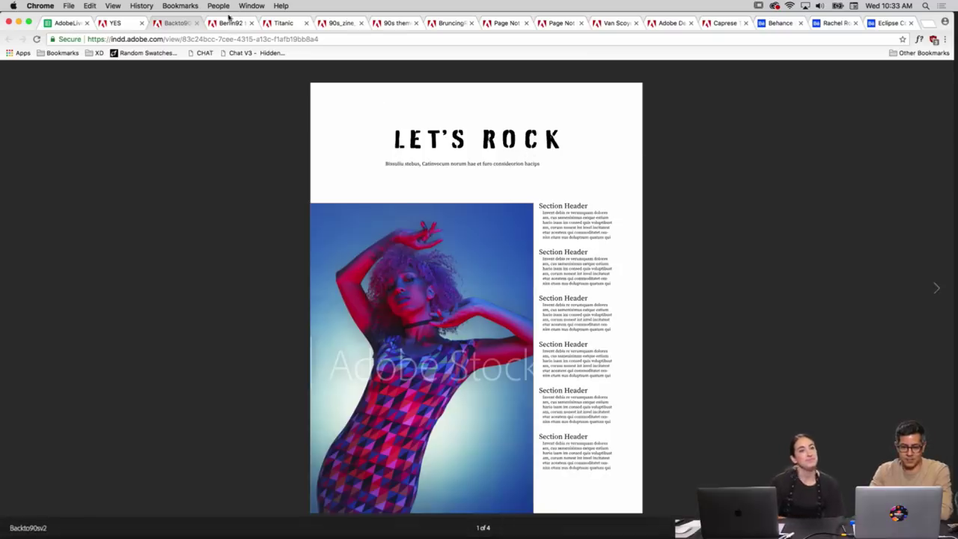
Open the Berlin92 submission and examine its cover and the first inside spread.
click(224, 23)
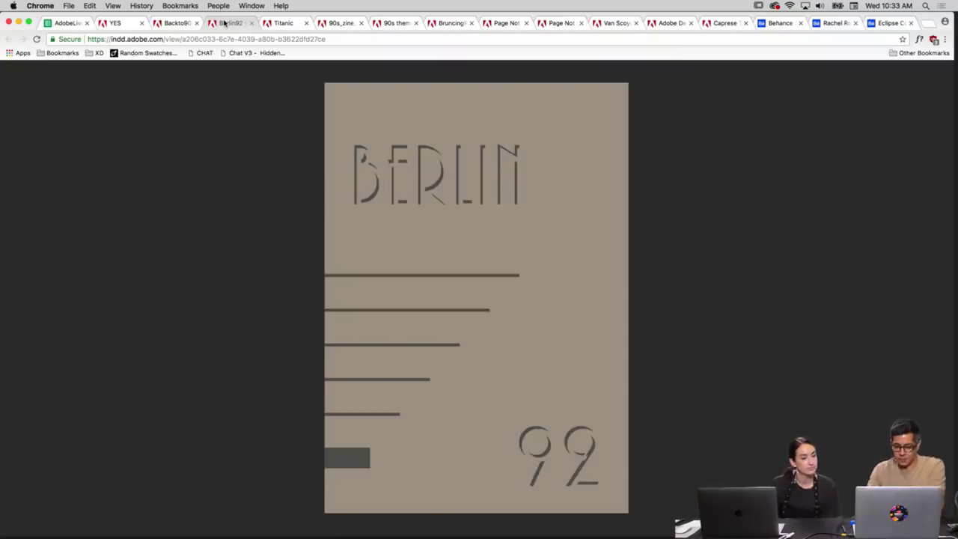
key(Right)
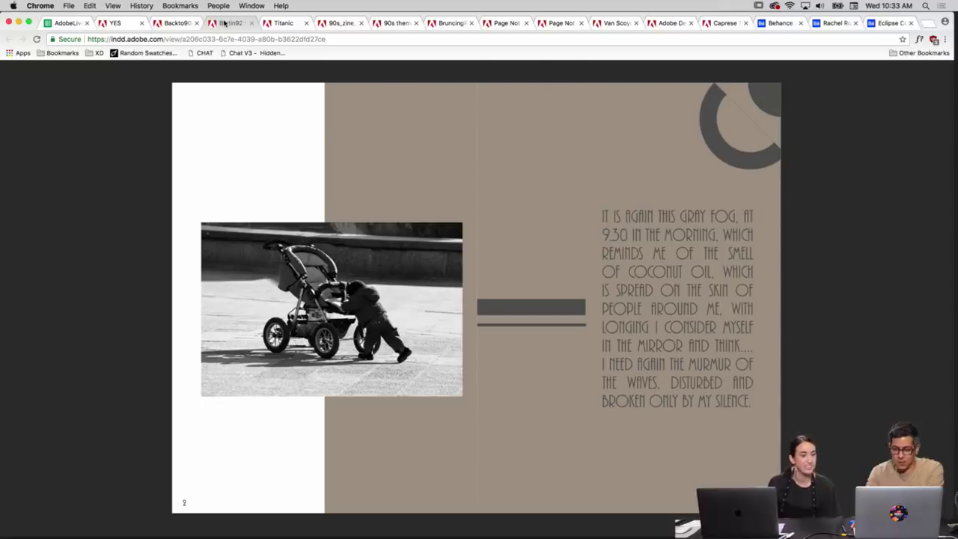
key(Left)
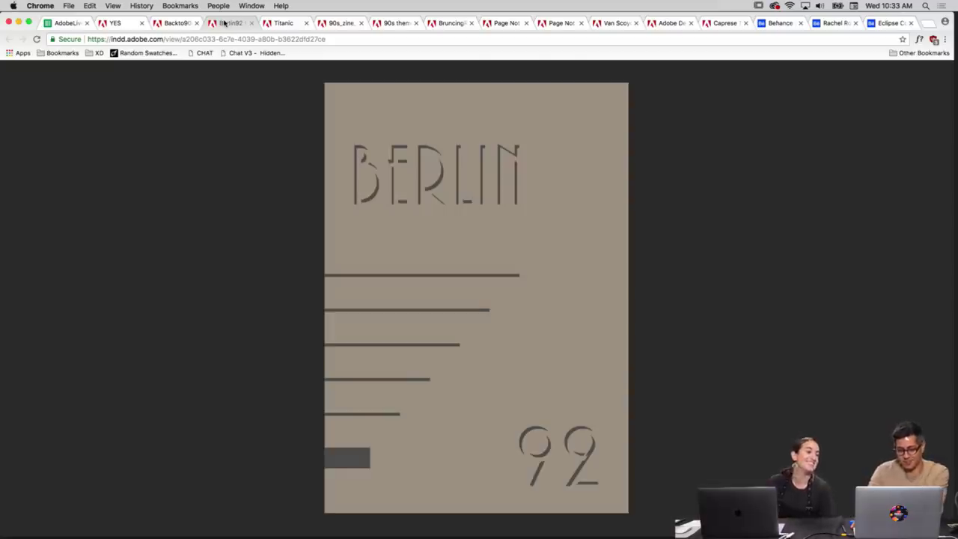
key(Right)
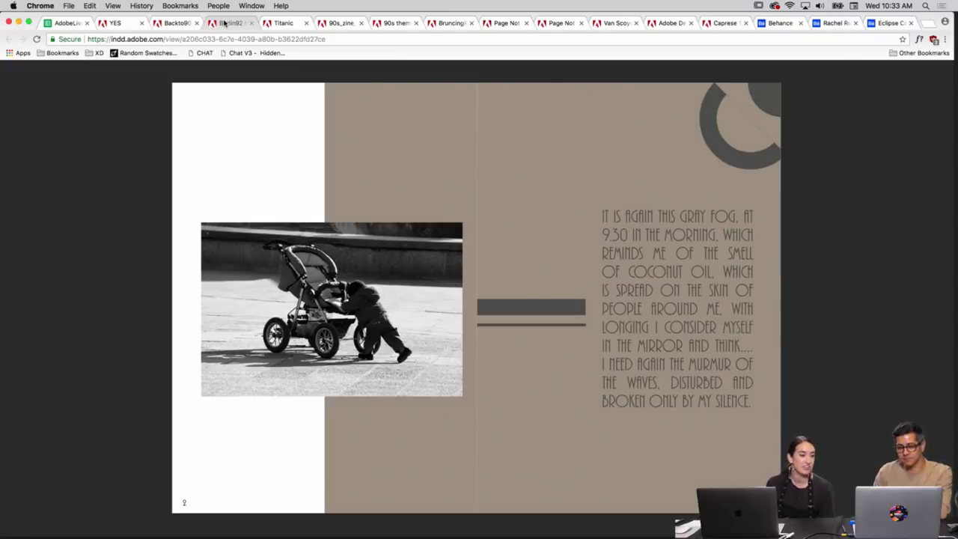
key(Left)
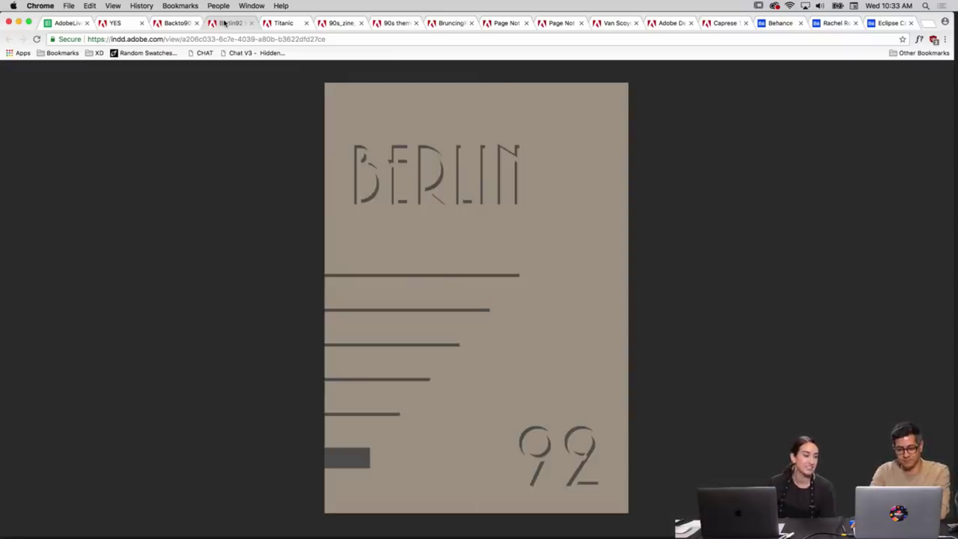
Compare the Berlin92 cover with its first inside spread, the stroller photo beside the text column.
key(Right)
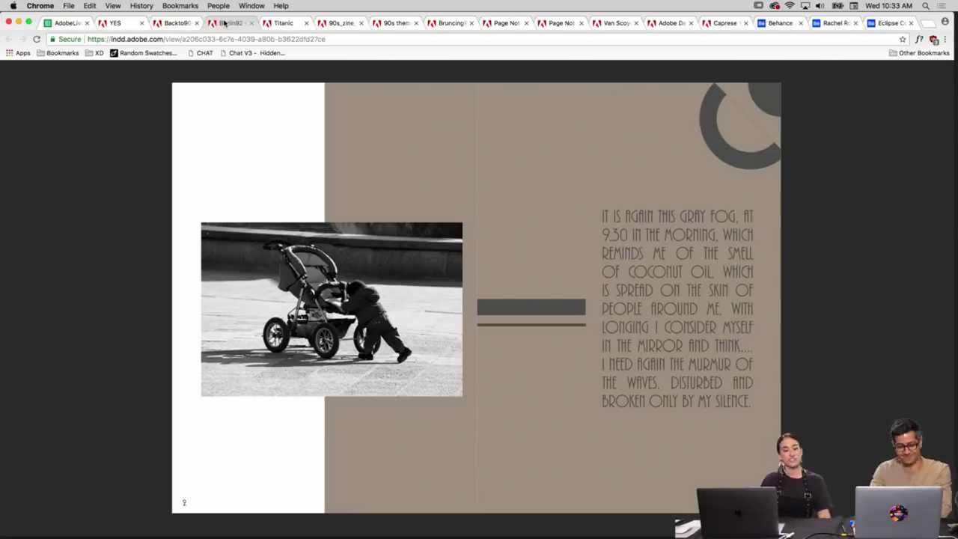
key(Left)
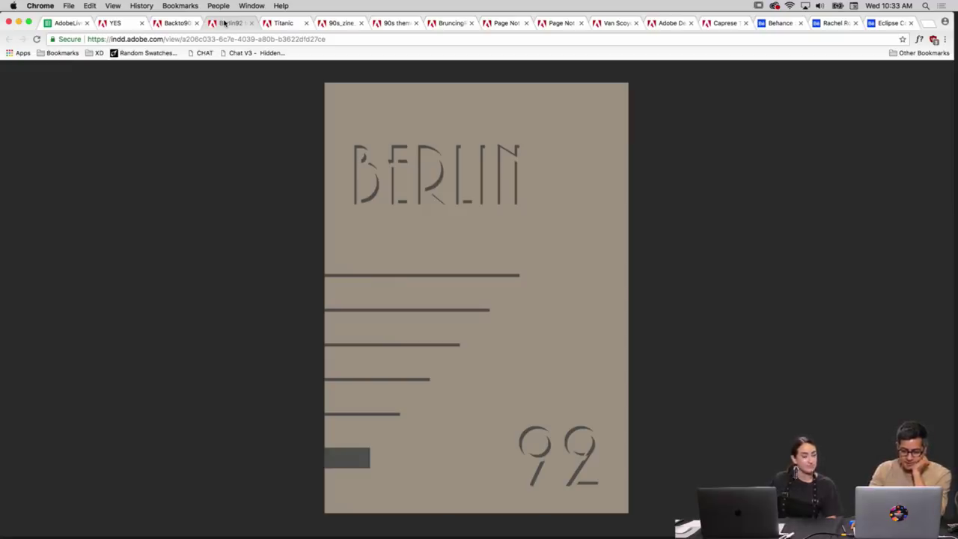
key(Right)
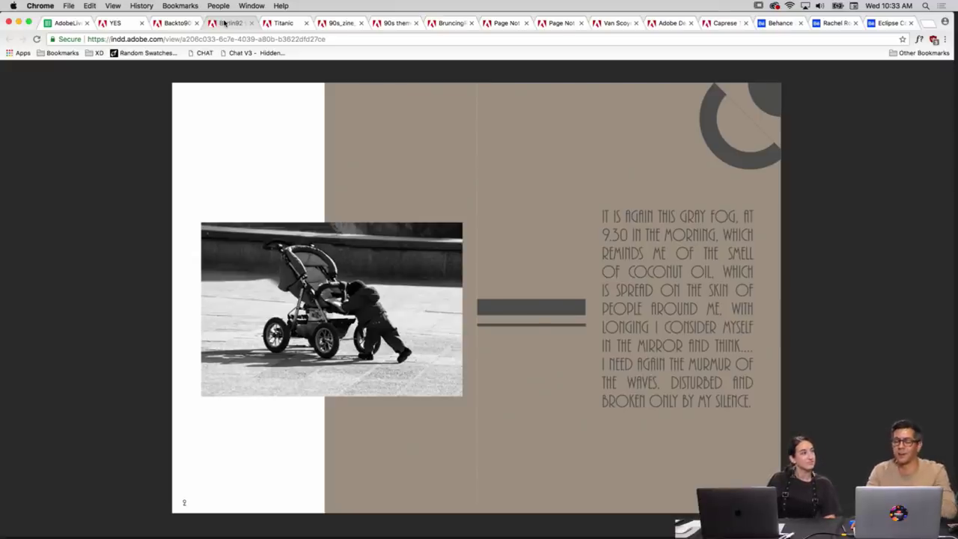
Open the Titanic submission and examine its cover and the second page with the Starck chairs.
click(279, 24)
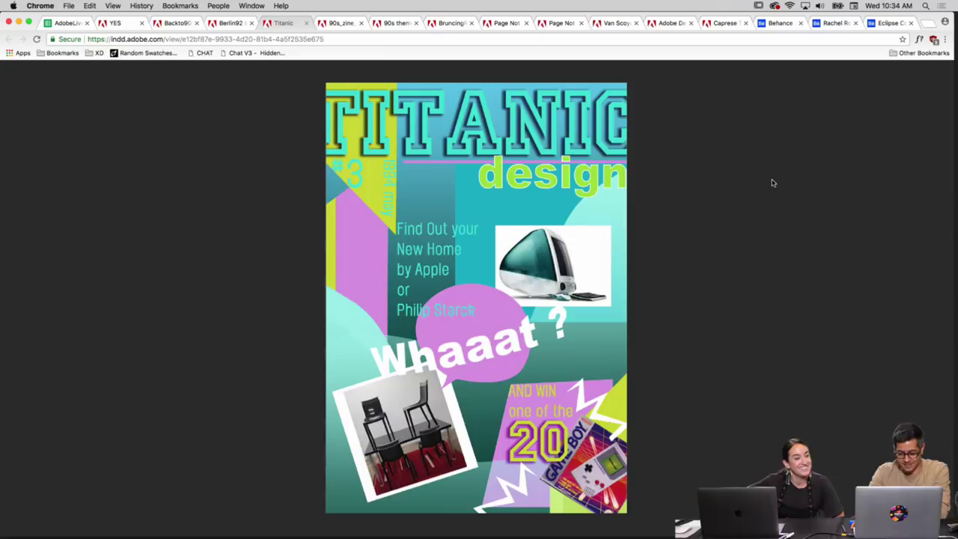
key(Right)
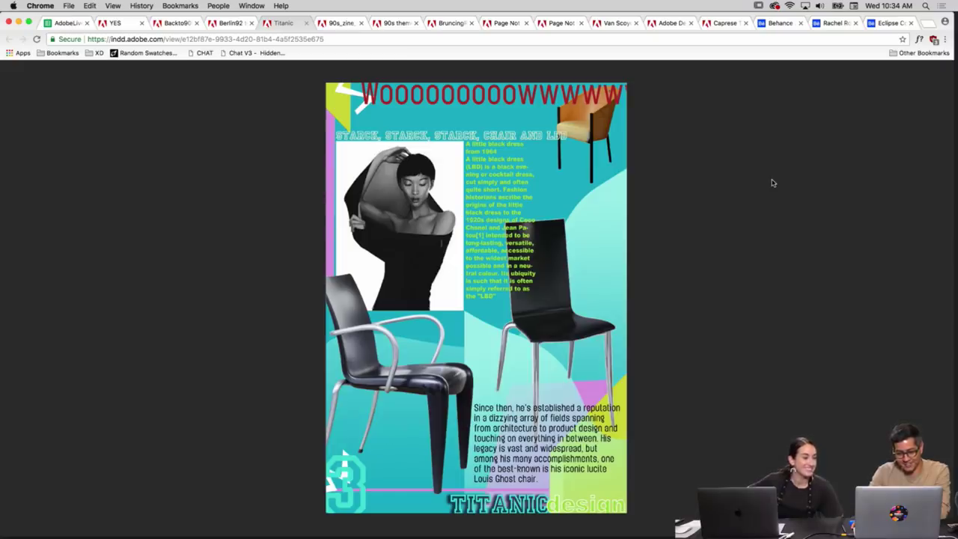
key(Left)
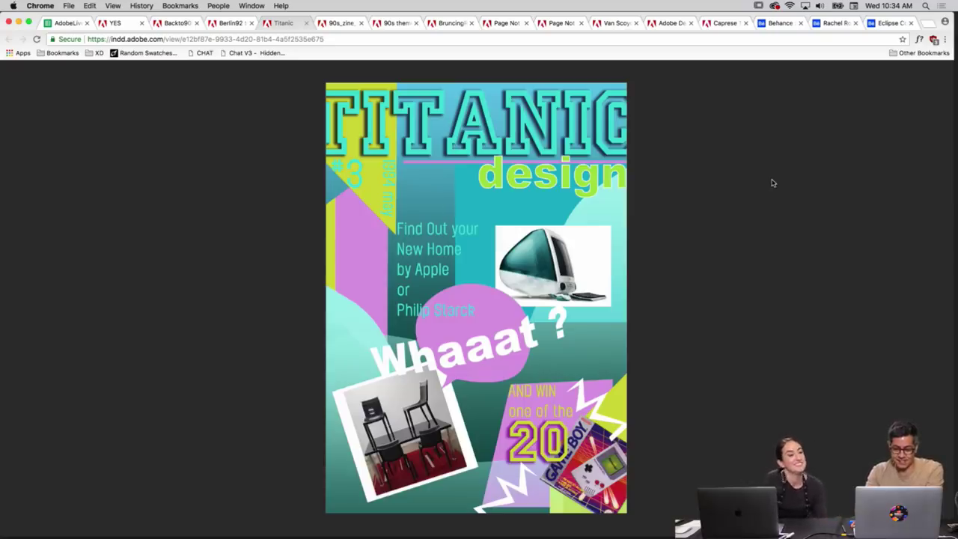
Open the 90s_zine submission and examine its Bangin Zine cover and the Fight Club spread.
click(337, 25)
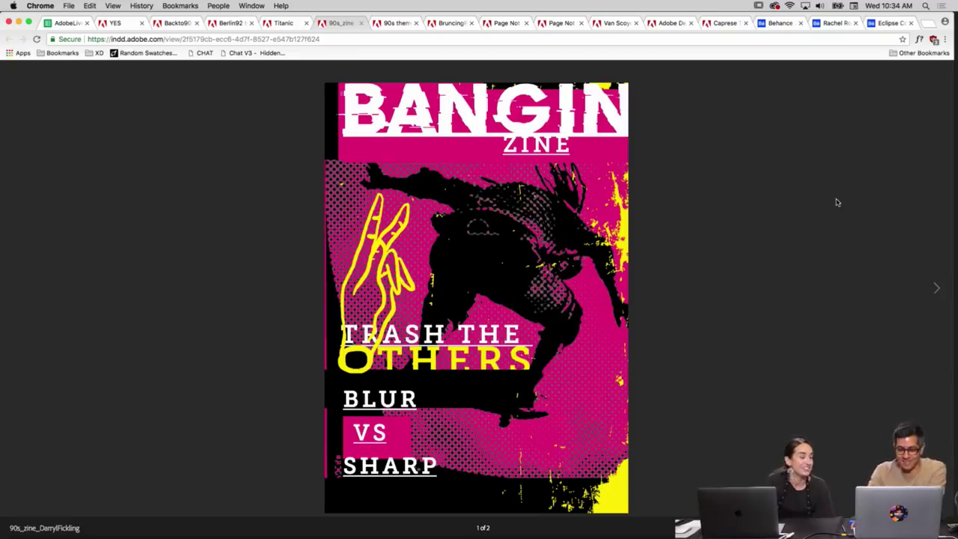
key(Right)
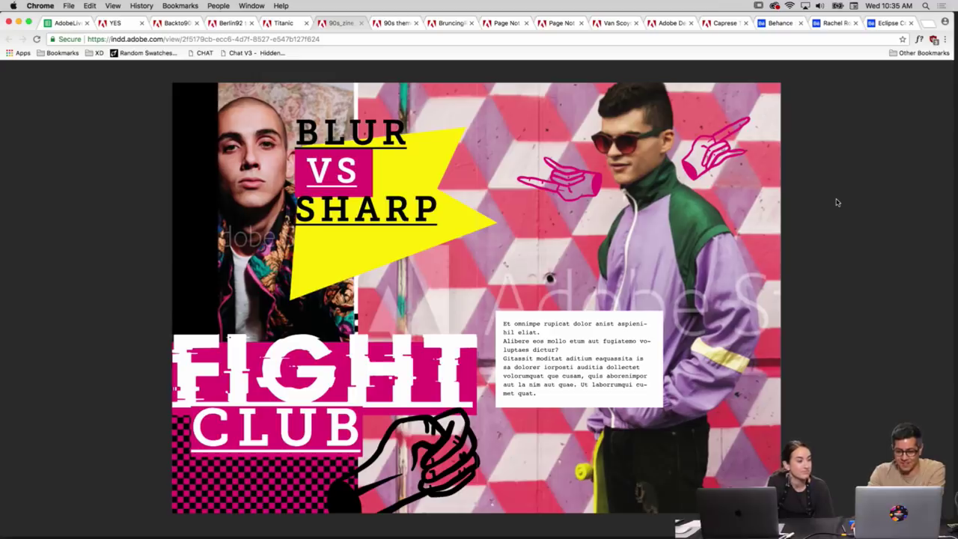
key(Left)
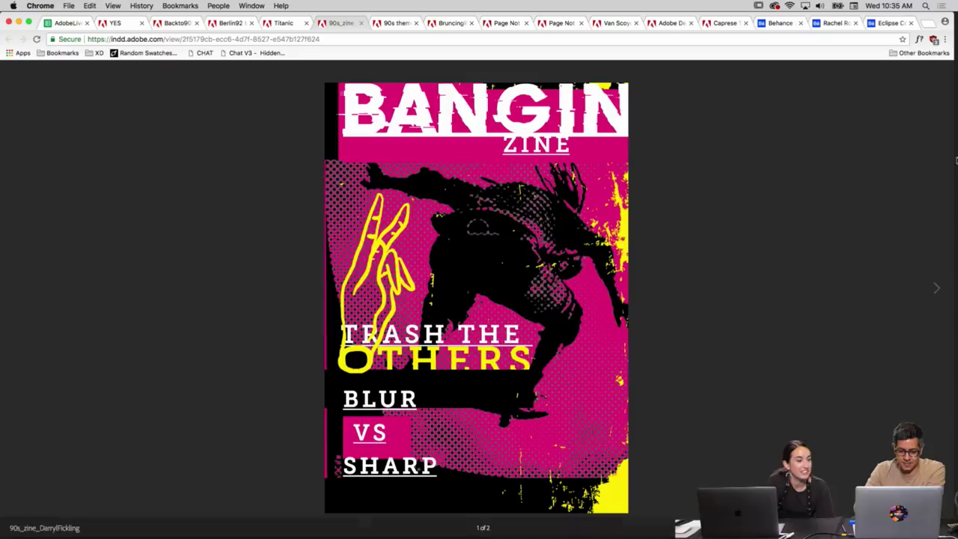
Open the 90s themed submission and compare its green-titled mom page with the three-photo 90s spread.
click(393, 24)
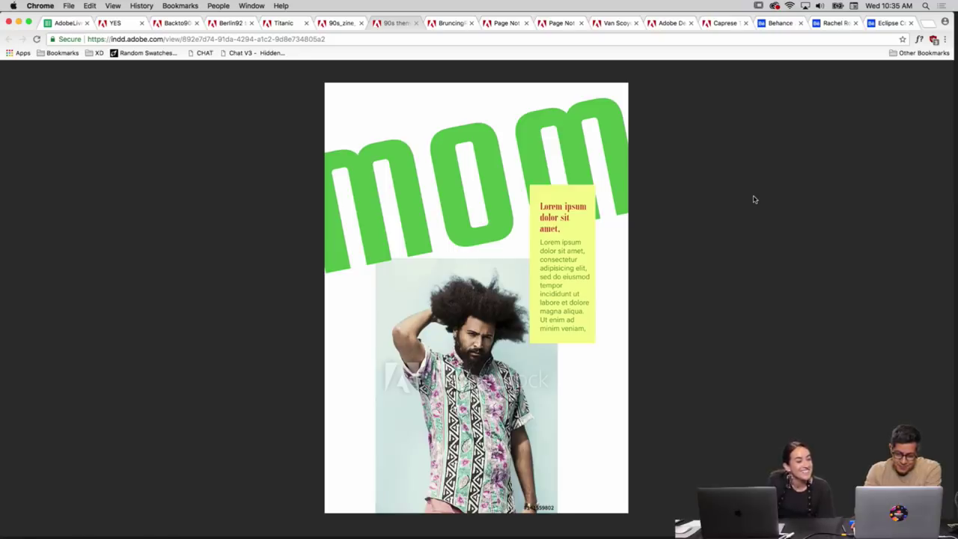
key(Right)
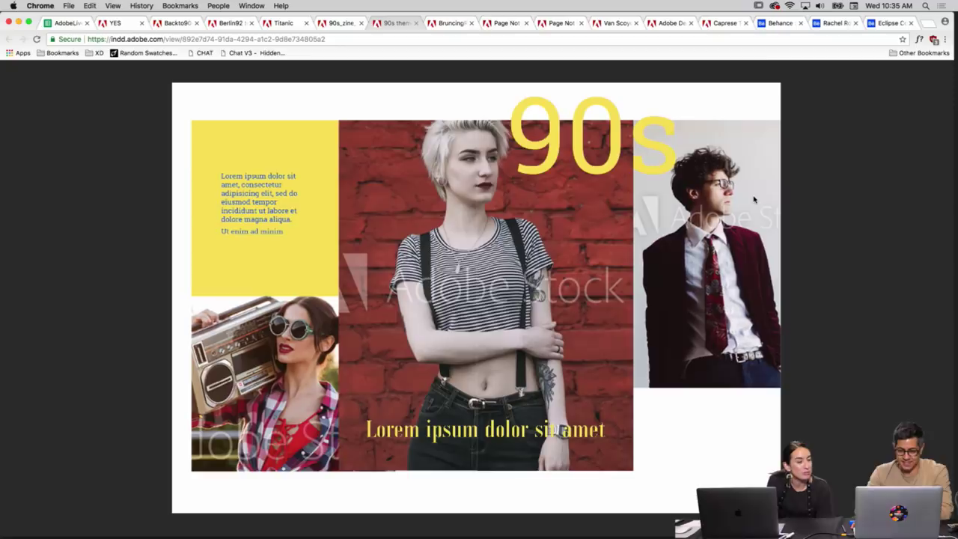
mouse_move(870, 349)
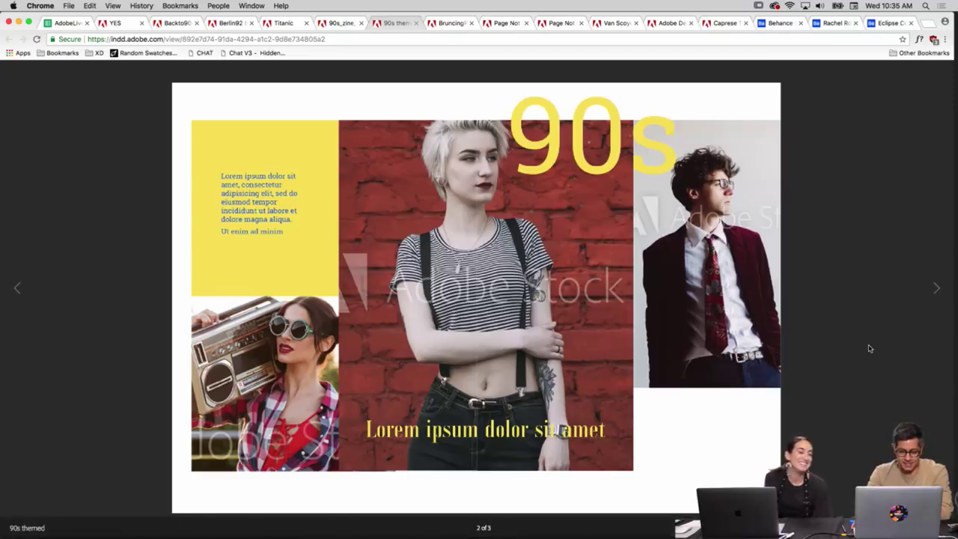
key(Right)
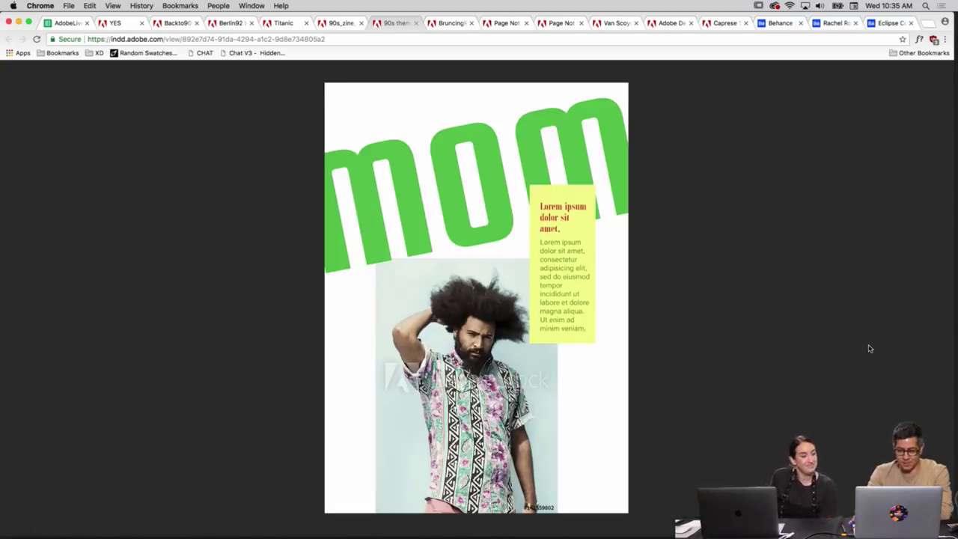
key(Left)
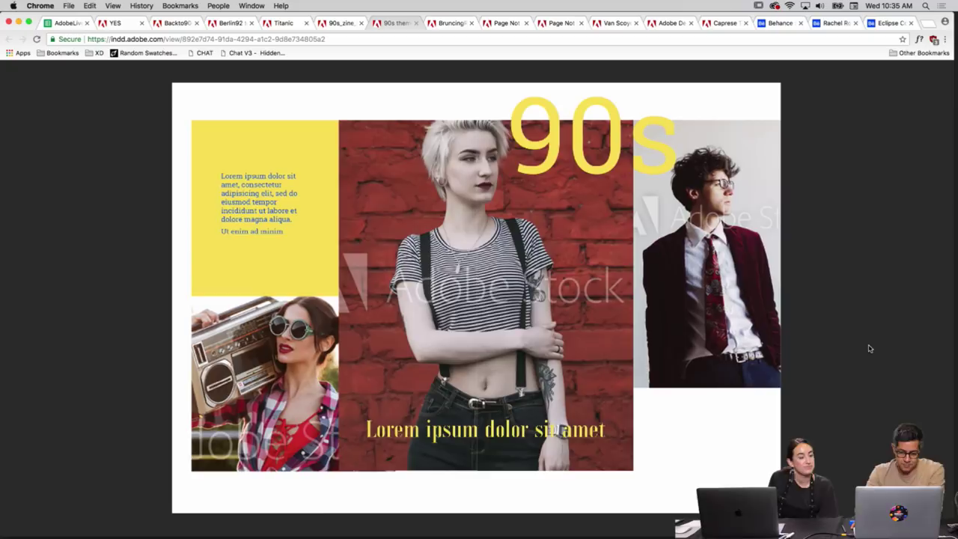
key(Right)
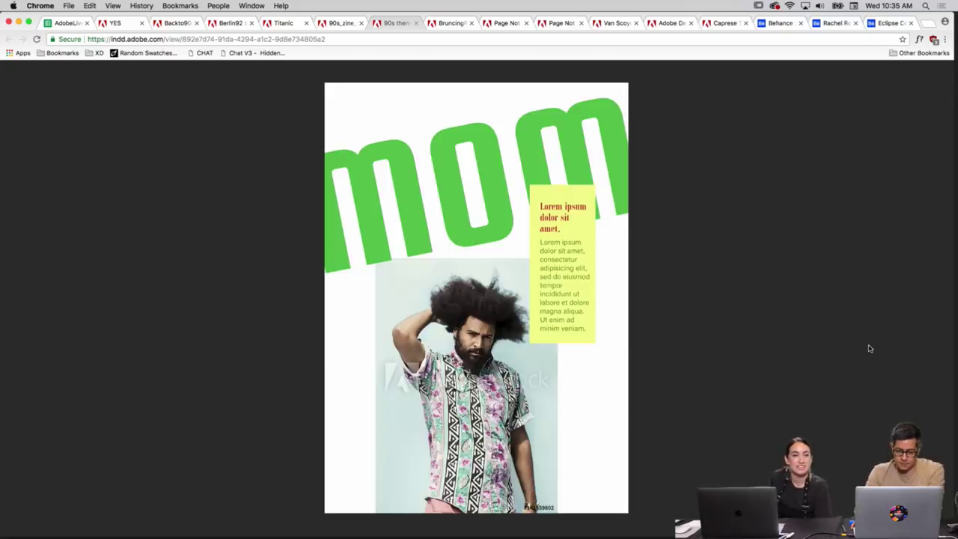
key(Left)
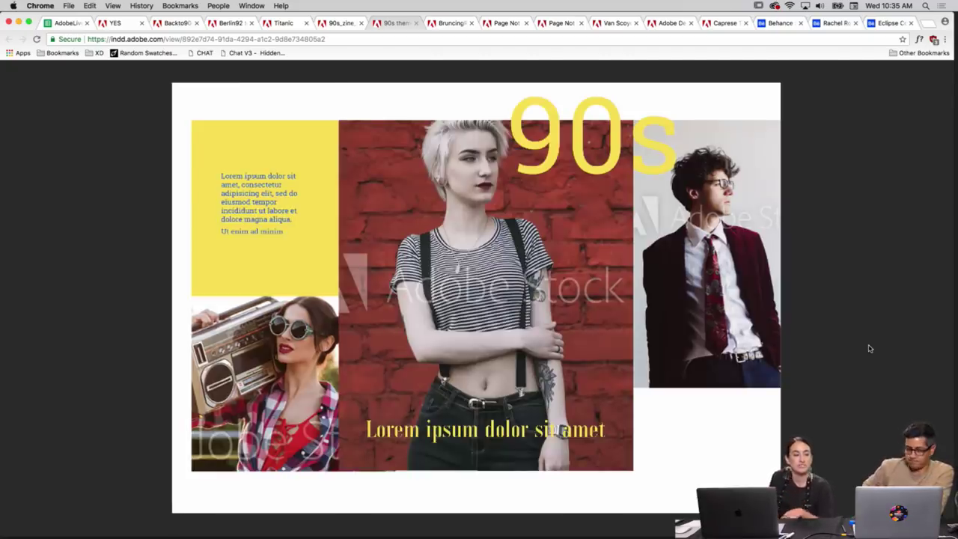
key(Right)
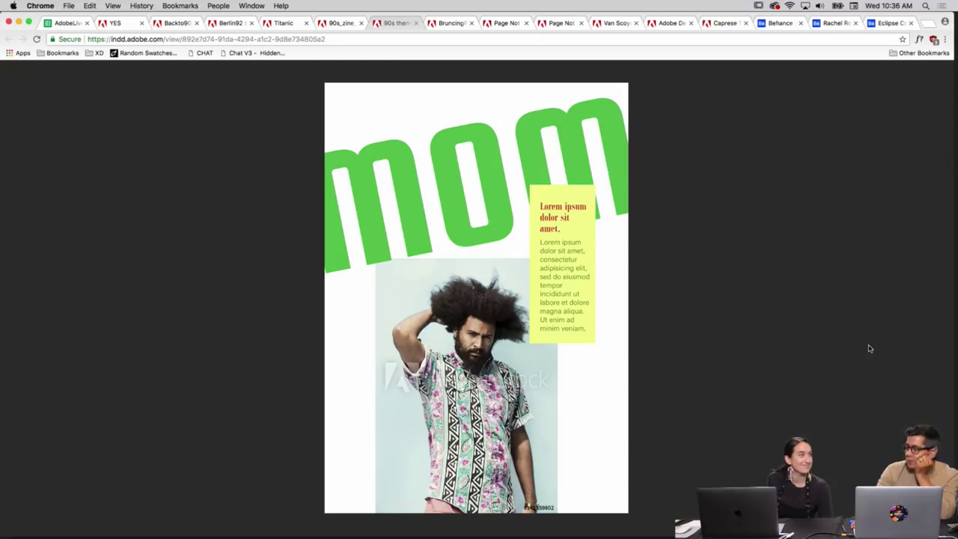
key(Left)
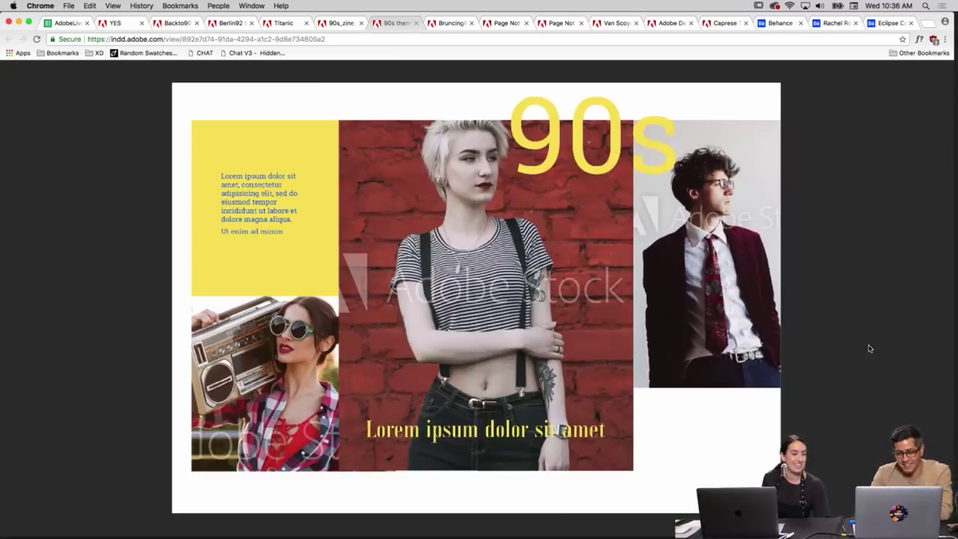
key(Left)
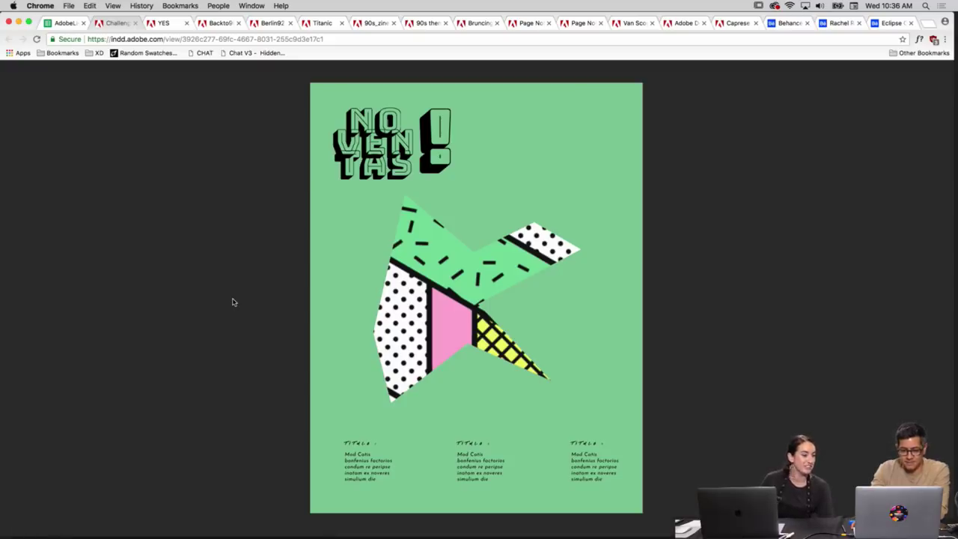
Examine the Noventas! cover of the Challenge2 submission and its pink Contenido page.
key(super+r)
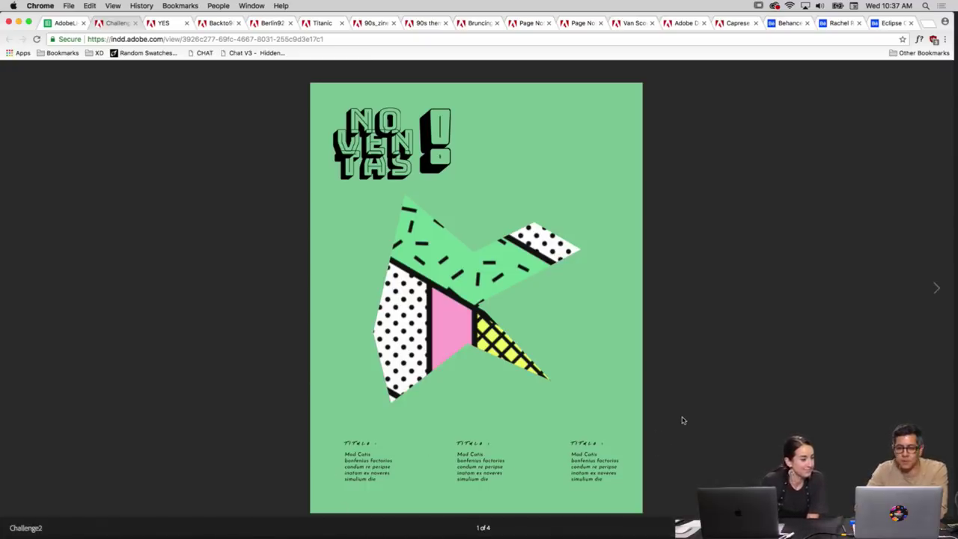
key(Right)
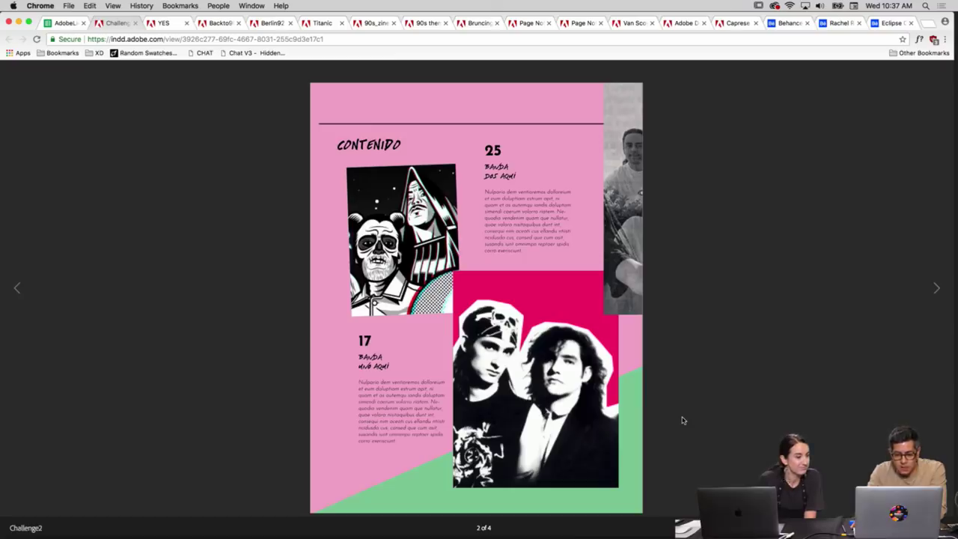
key(Left)
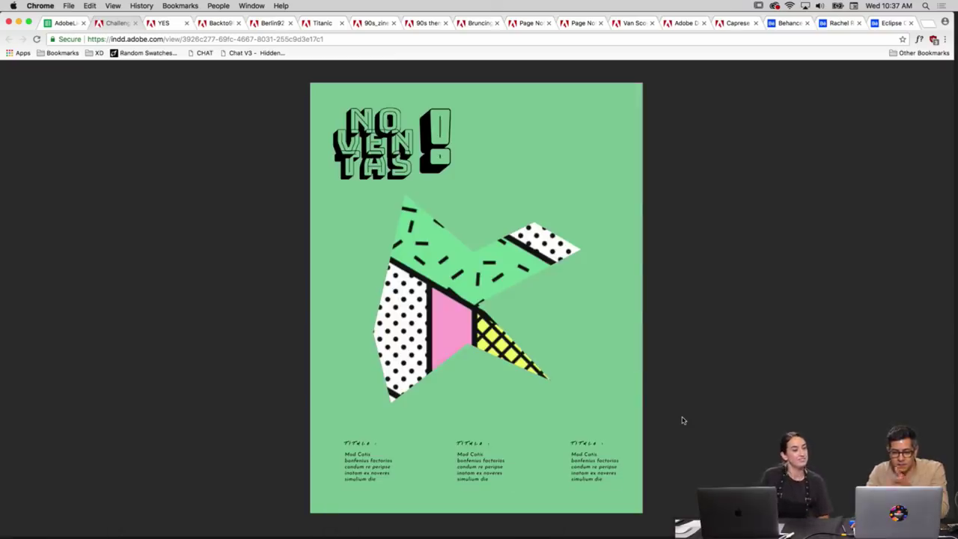
key(Right)
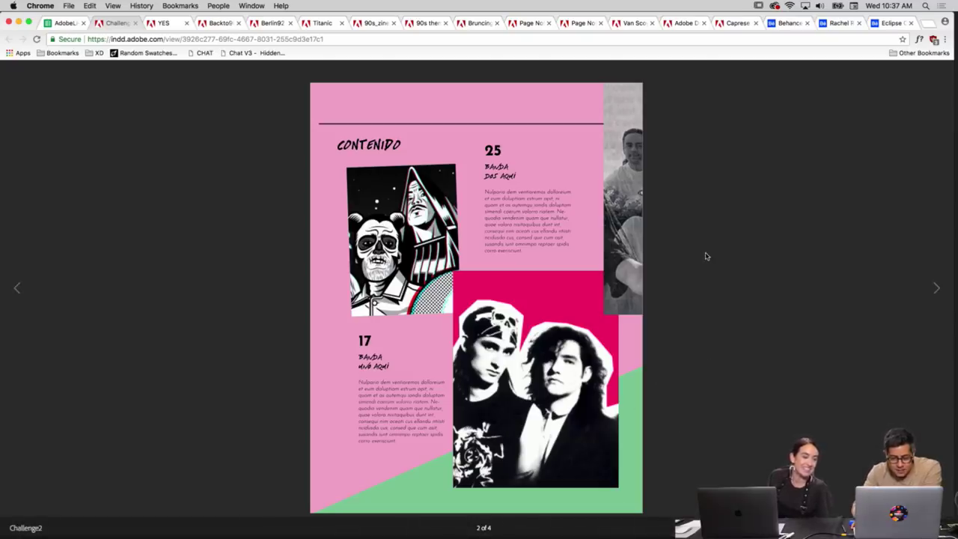
Compare the two contents pages of Challenge2, check its back cover and return to the front cover.
key(Right)
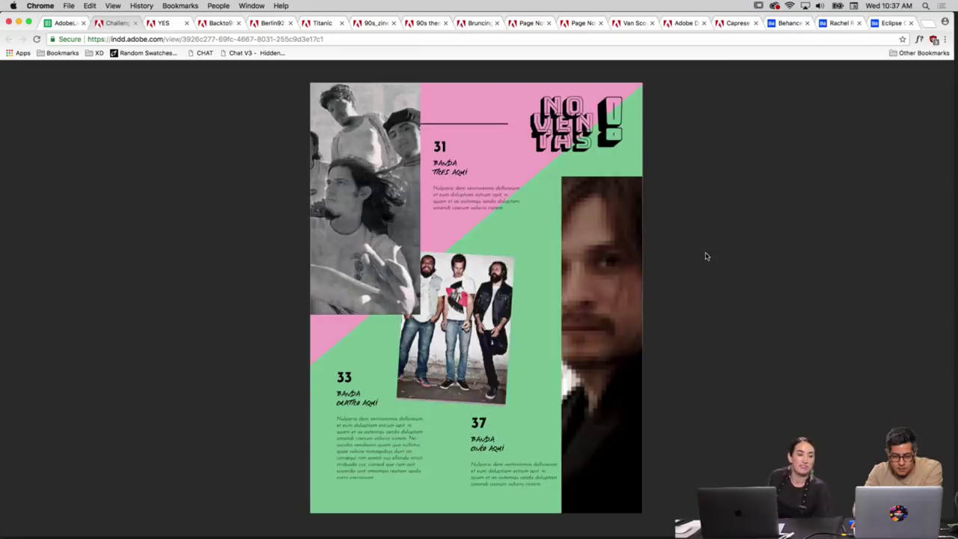
key(Left)
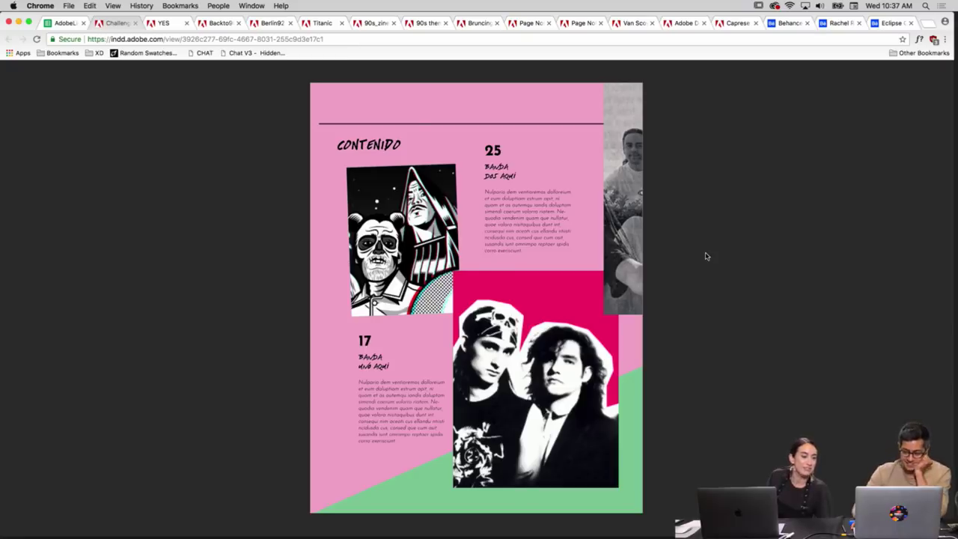
key(Right)
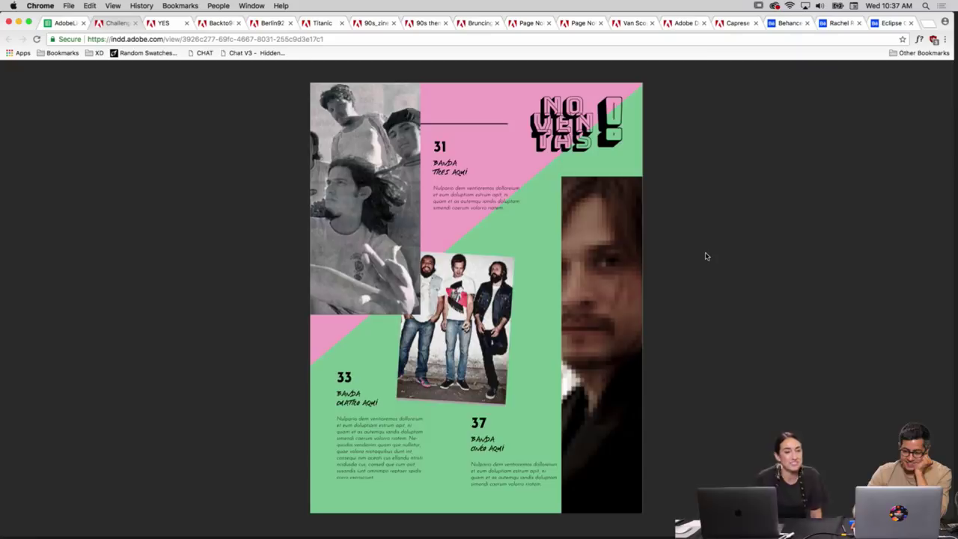
key(Left)
key(Right)
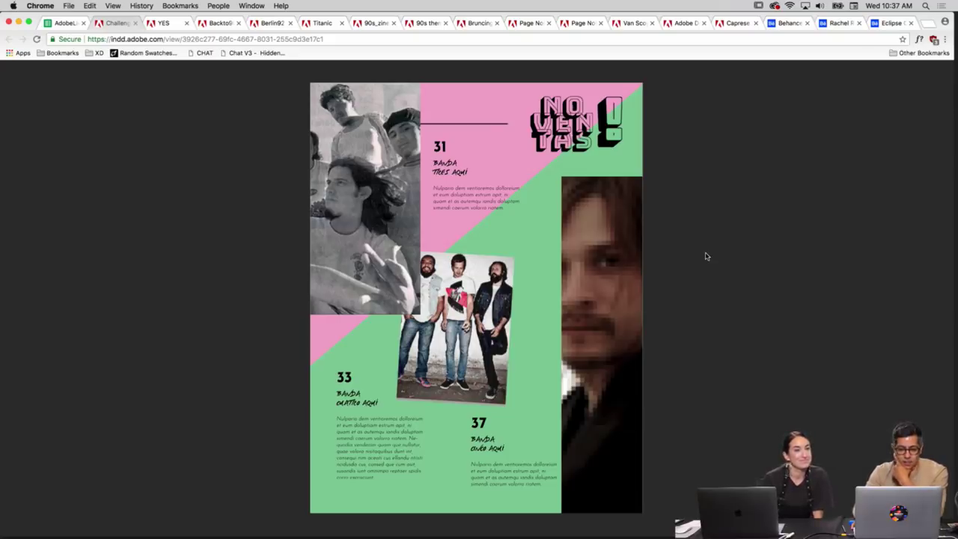
key(Right)
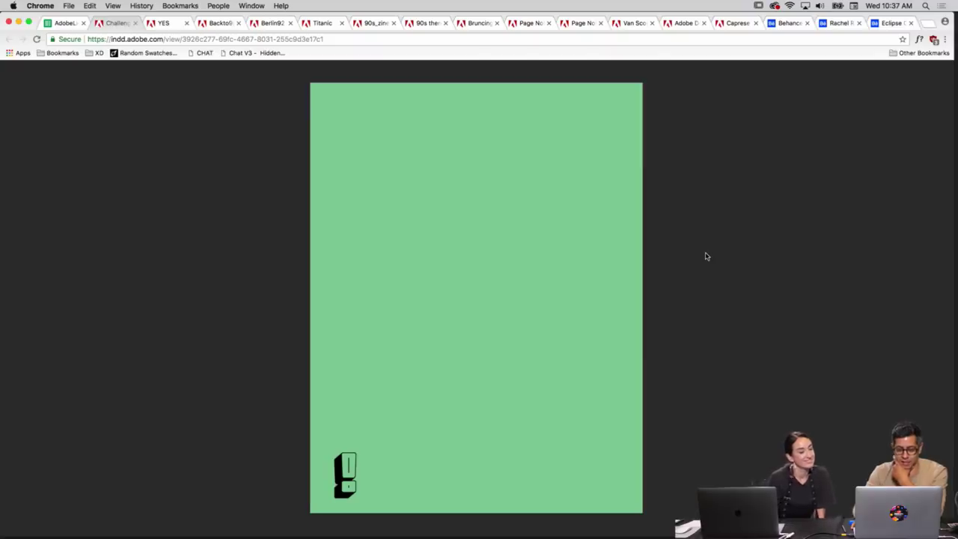
key(Left)
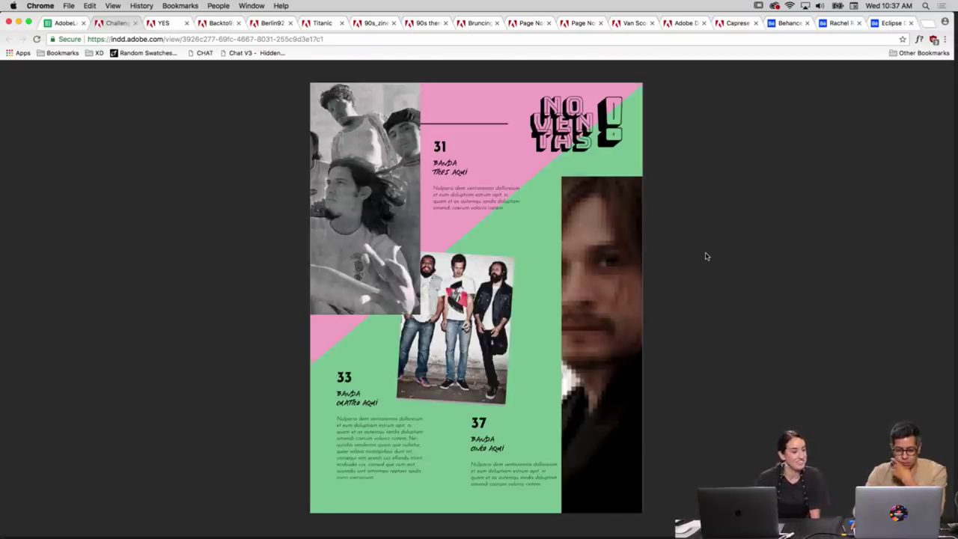
key(Left)
key(Left)
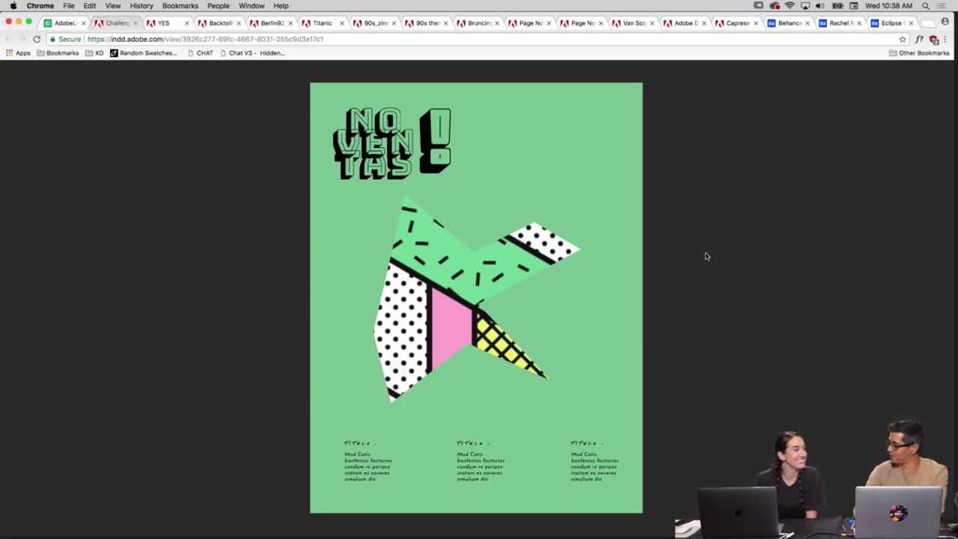
Compare the YES collage spread and the Let's Rock page with the Berlin 92 submission, ending on the Berlin cover.
click(162, 24)
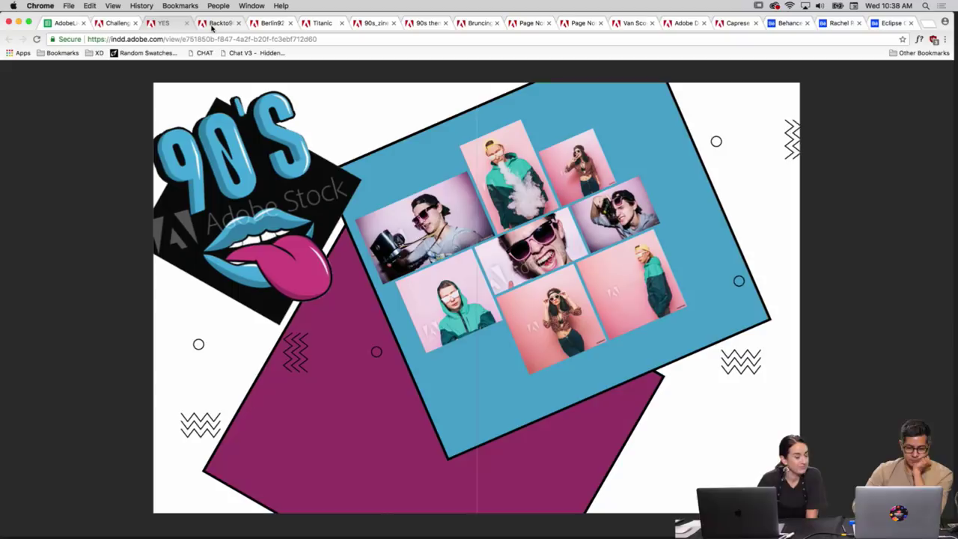
click(214, 25)
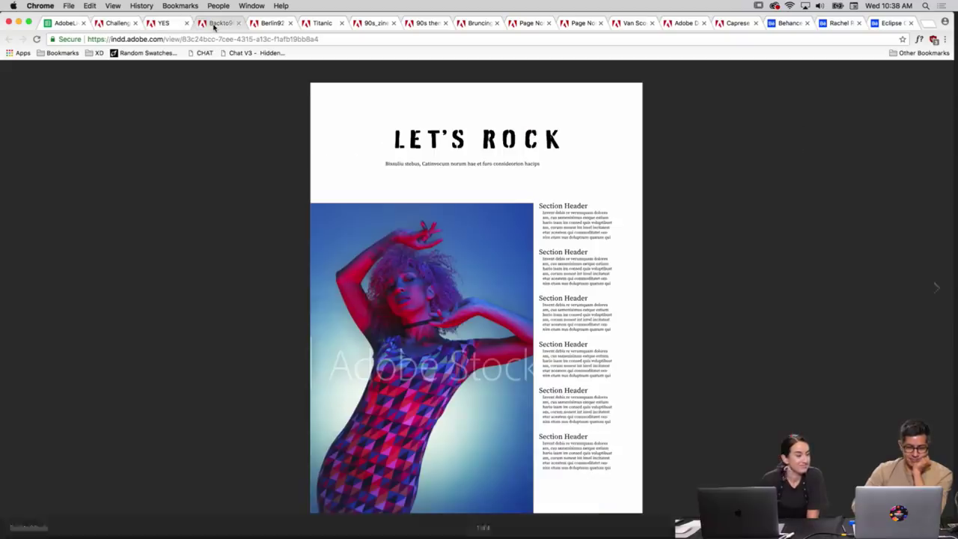
click(269, 24)
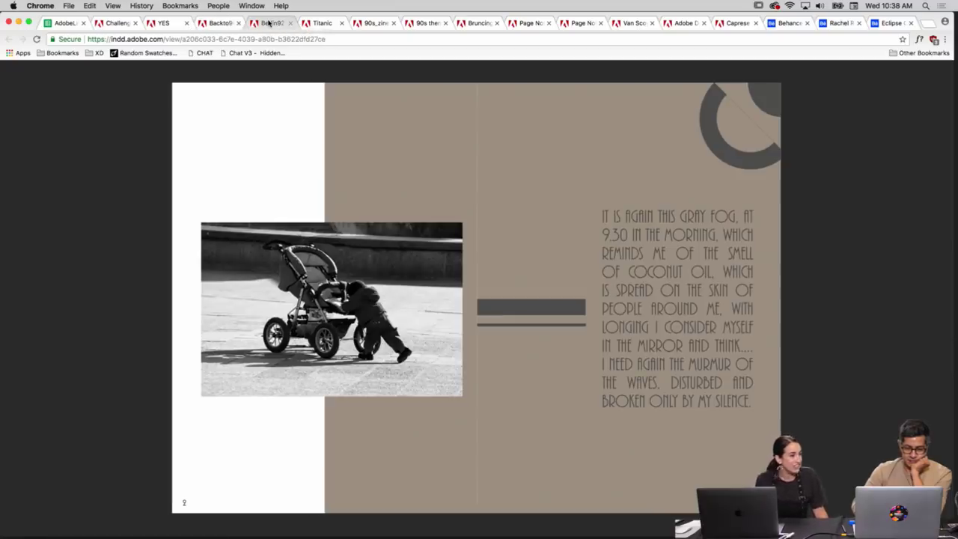
key(Left)
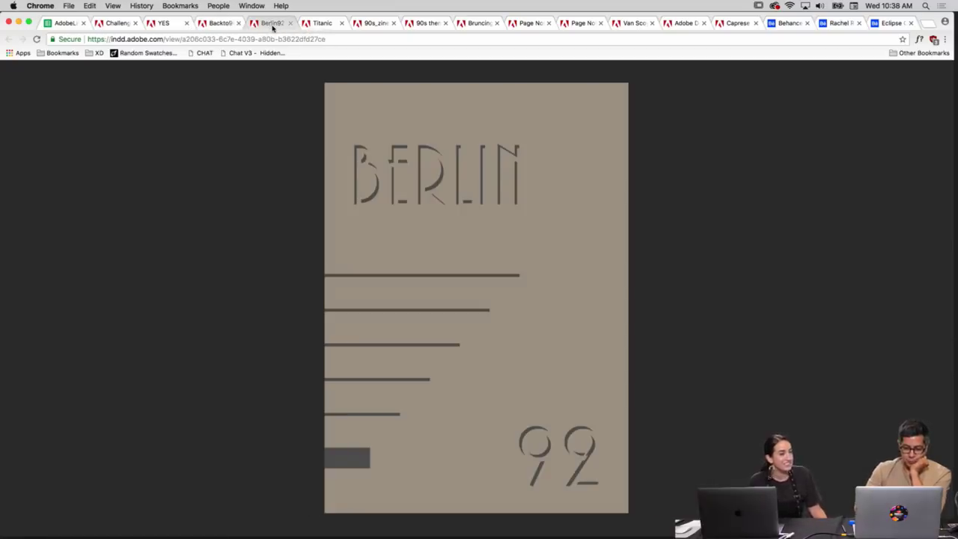
Open the Titanic submission and compare its Titanic design cover with the inner page of chairs.
click(320, 23)
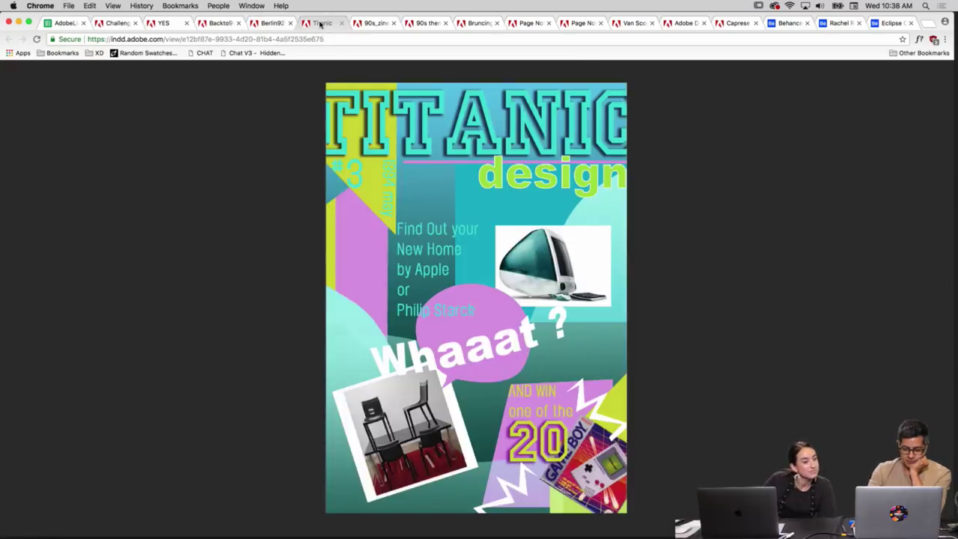
key(Right)
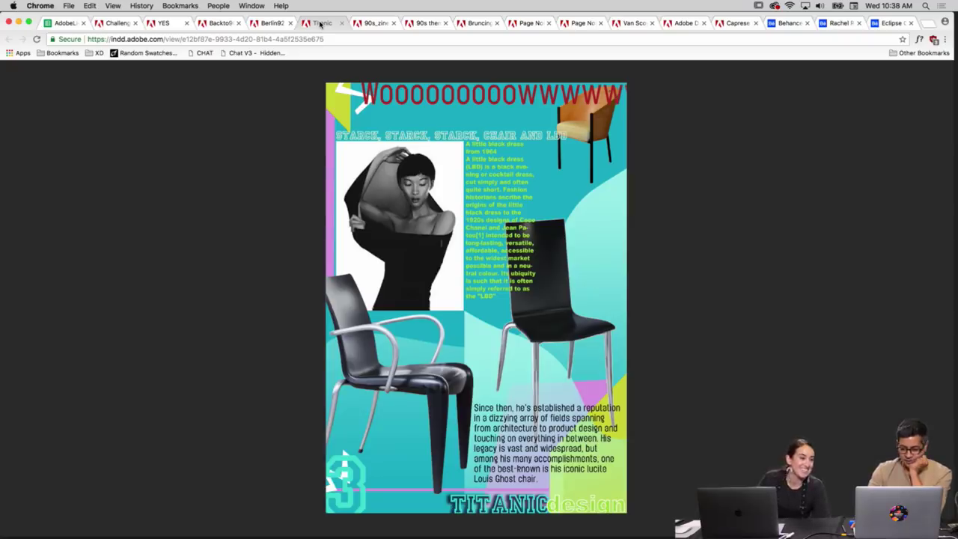
key(Left)
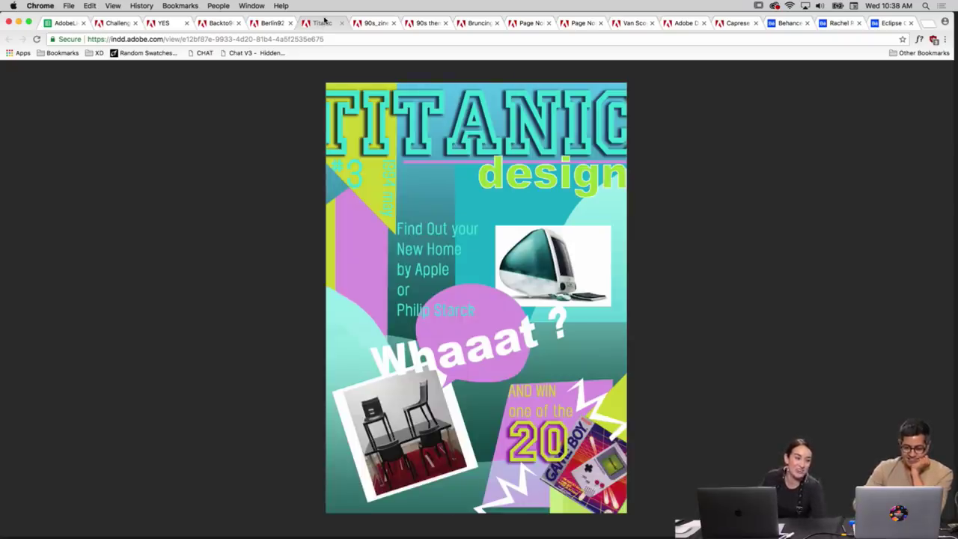
key(Right)
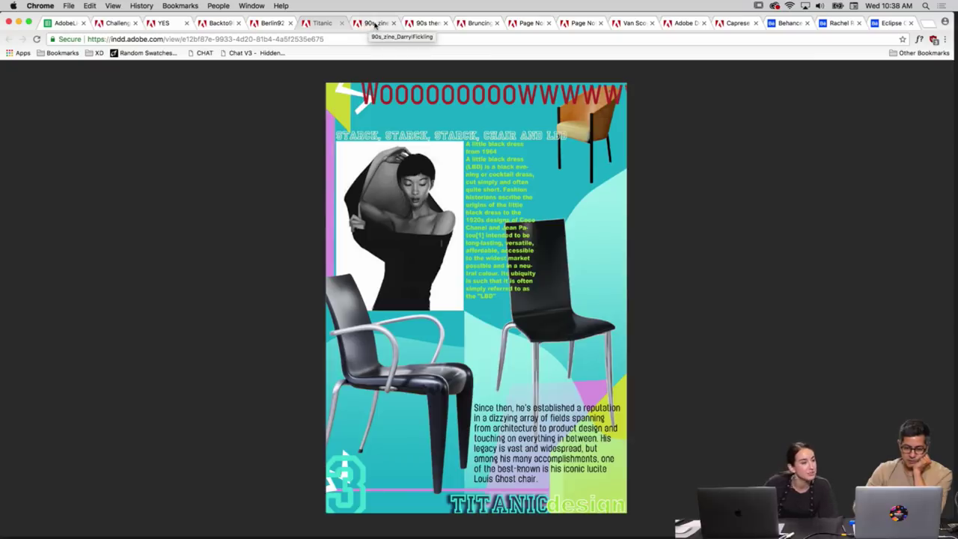
Open the 90s_zine submission and compare its Bangin Zine cover with the Blur vs Sharp Fight Club spread.
click(370, 23)
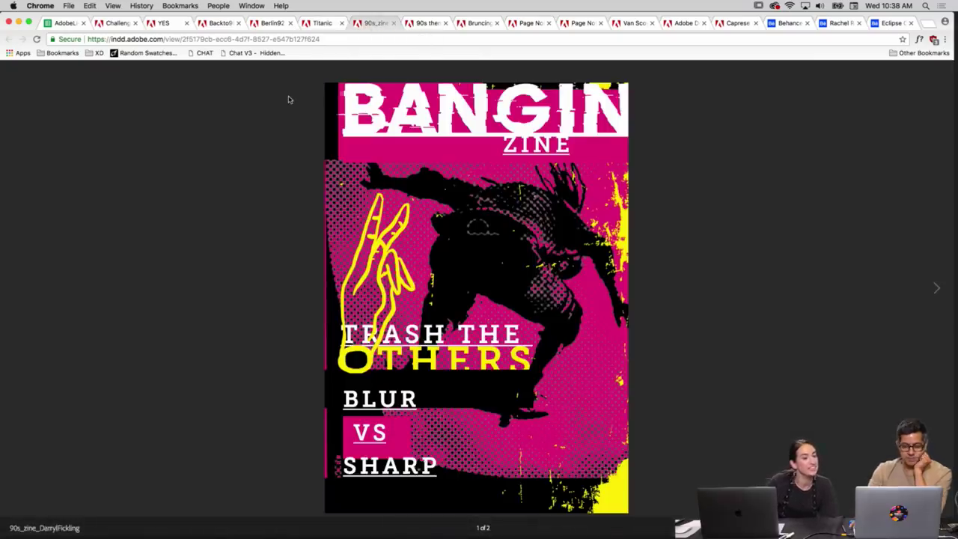
key(Right)
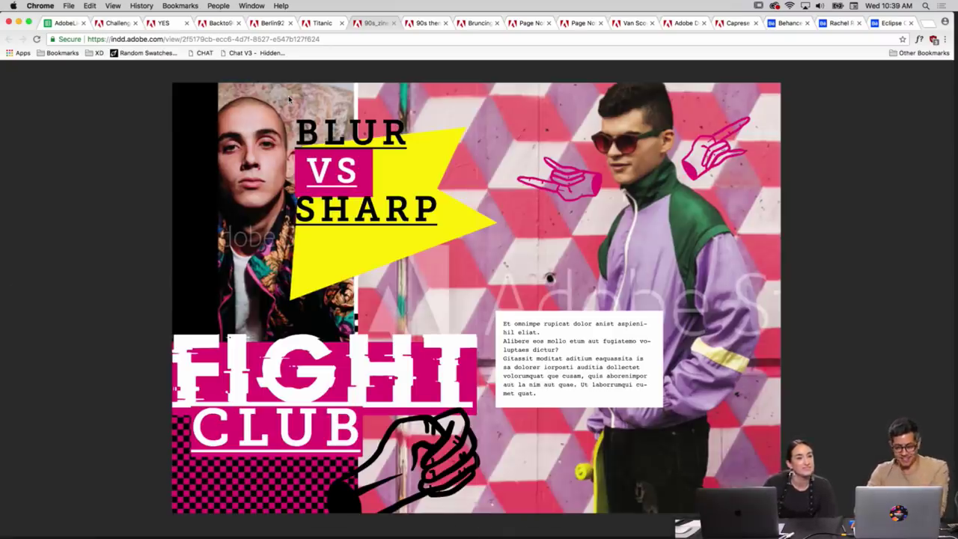
key(Left)
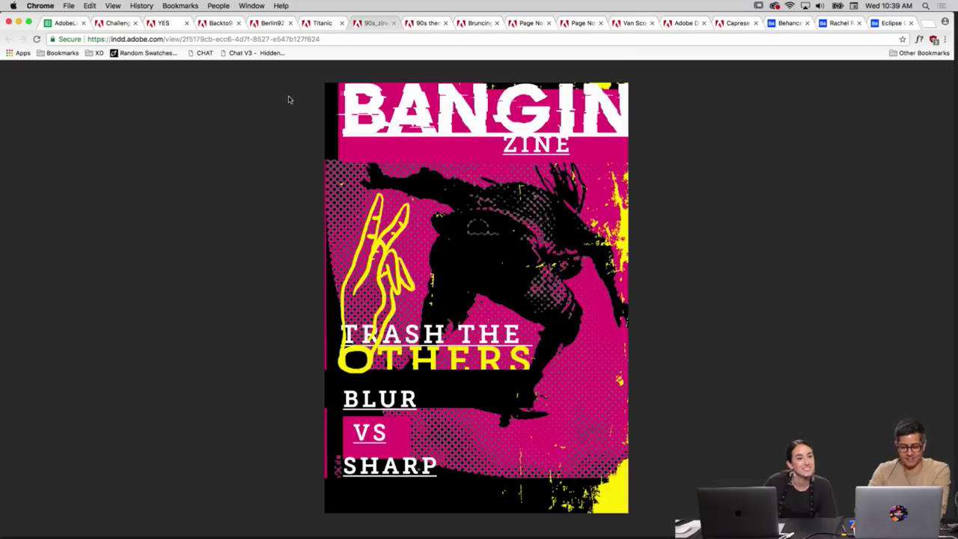
key(Right)
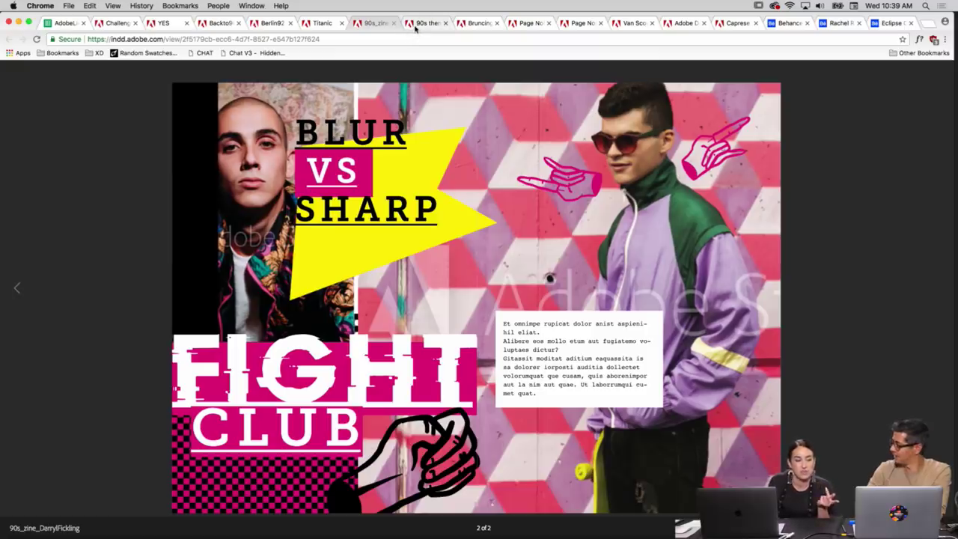
key(Left)
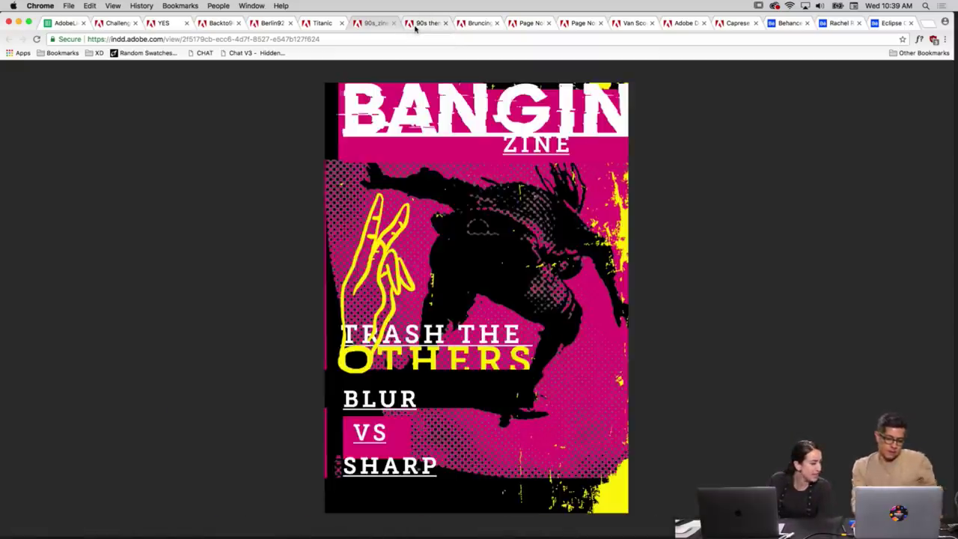
key(Right)
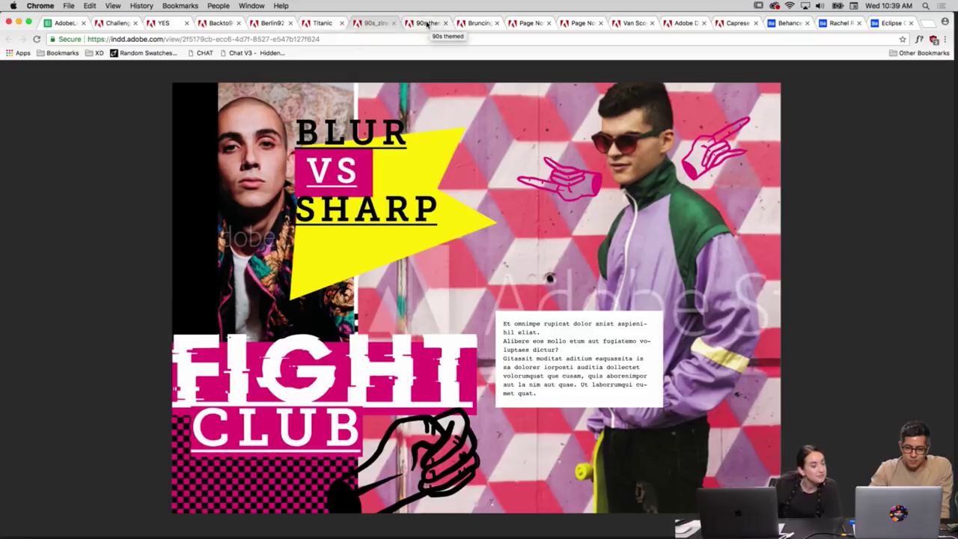
Review the submissions in reverse order from Titanic through Berlin 92, Let's Rock and YES to the Noventas! cover.
click(320, 24)
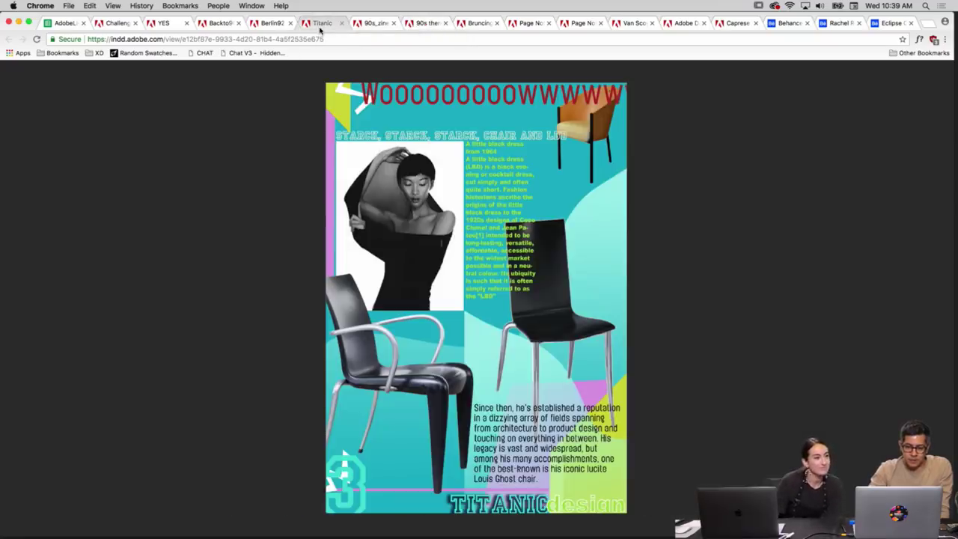
click(271, 23)
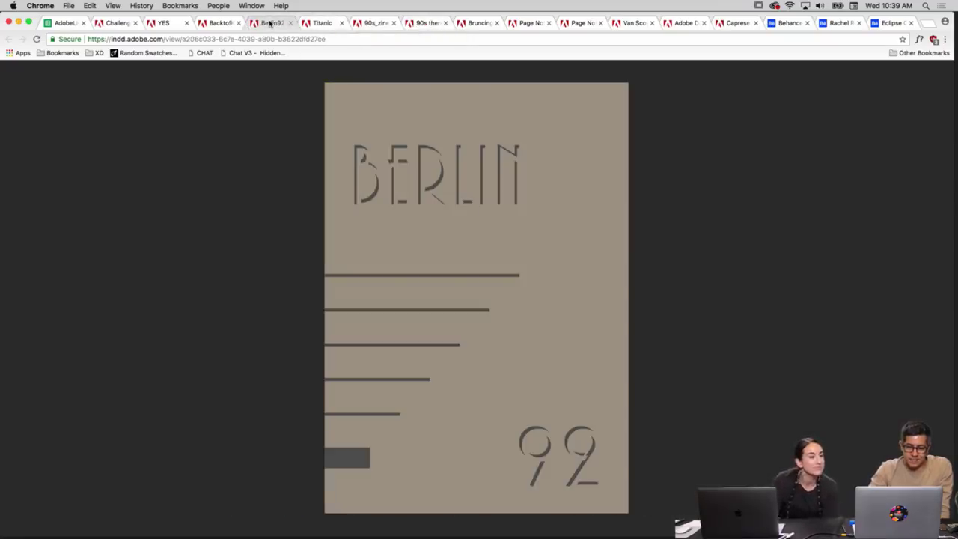
click(217, 23)
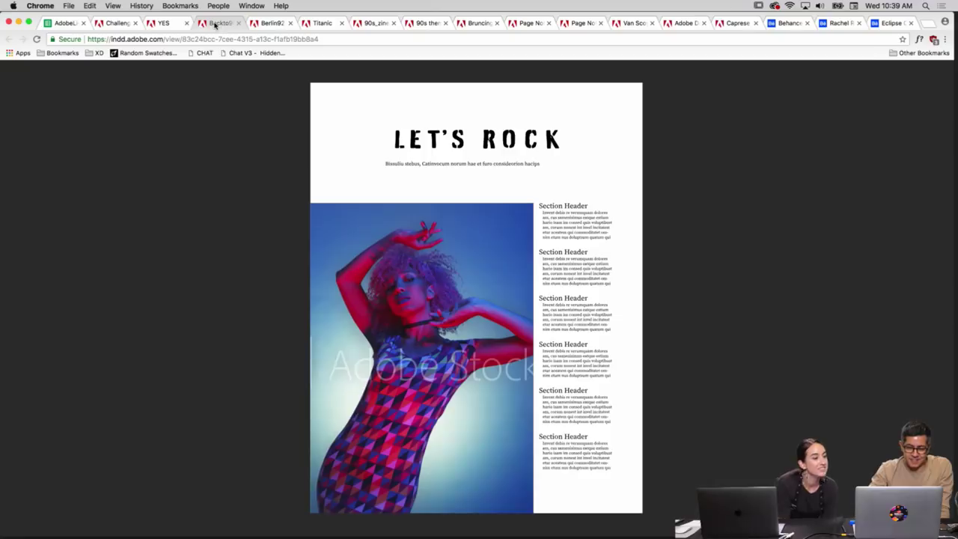
click(164, 23)
click(112, 24)
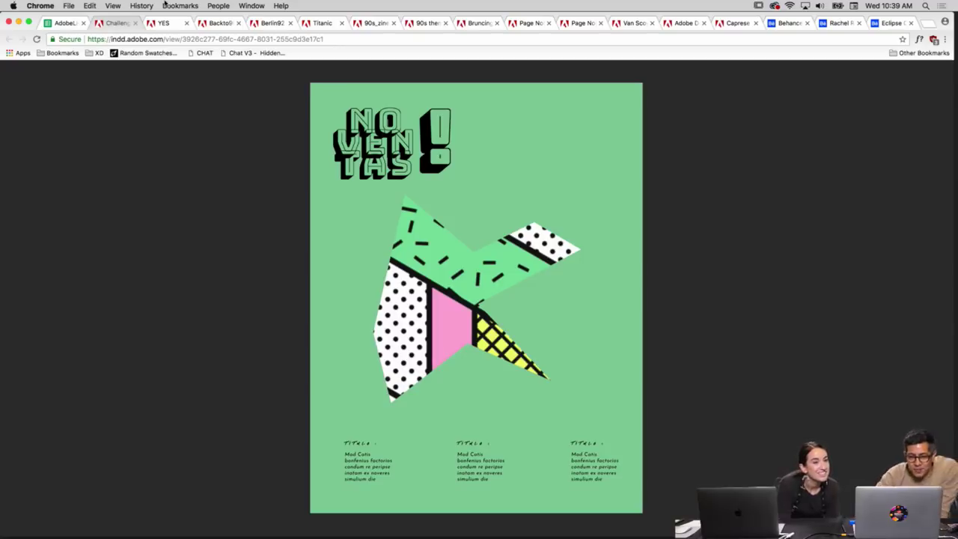
Compare the Titanic design cover with the Berlin 92 cover, the Neon spread and the YES collage.
click(310, 25)
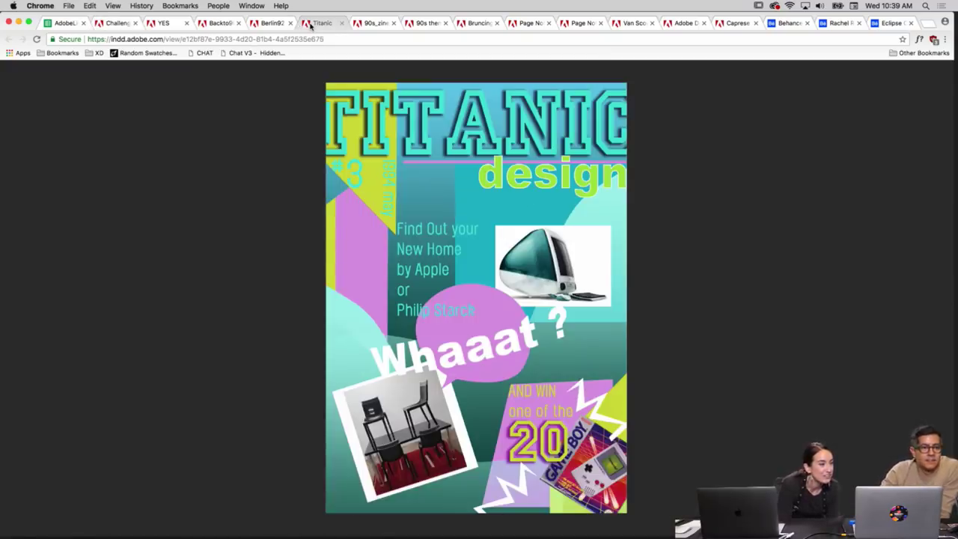
click(266, 25)
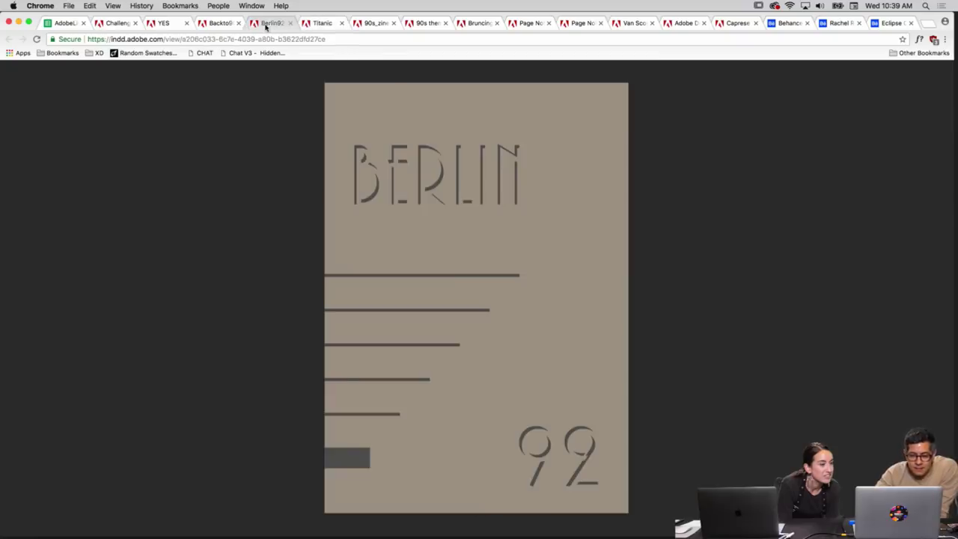
click(218, 24)
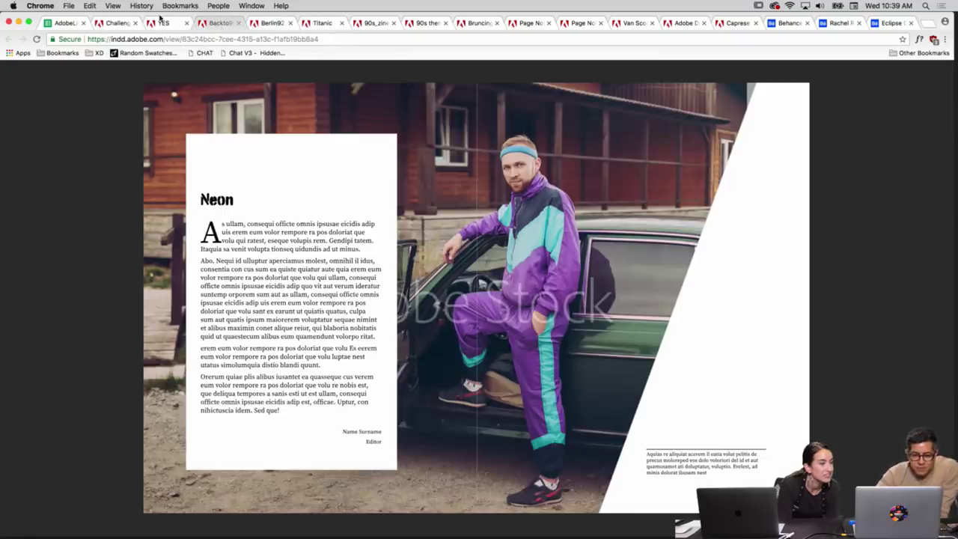
click(160, 20)
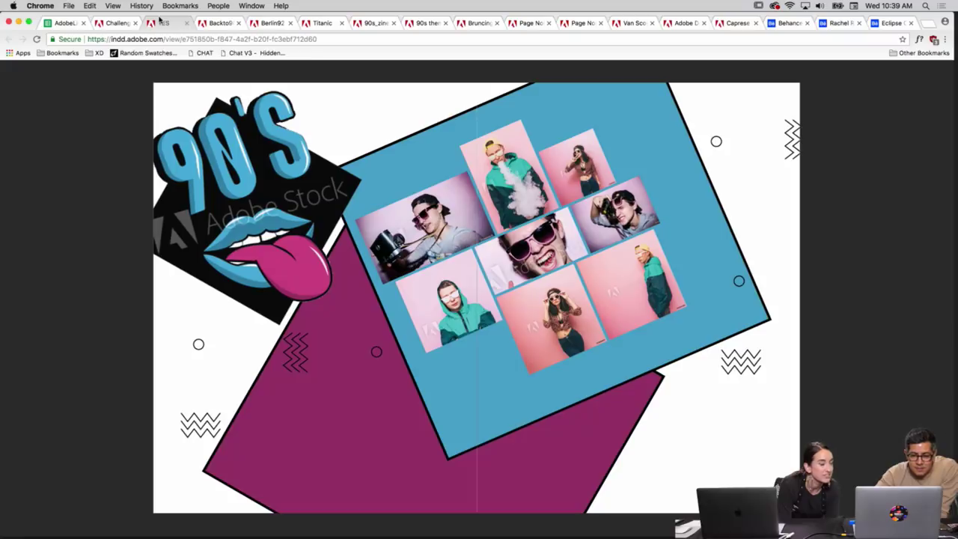
Open the Challenge2 submission and examine its two contents pages following the Noventas! cover.
click(116, 23)
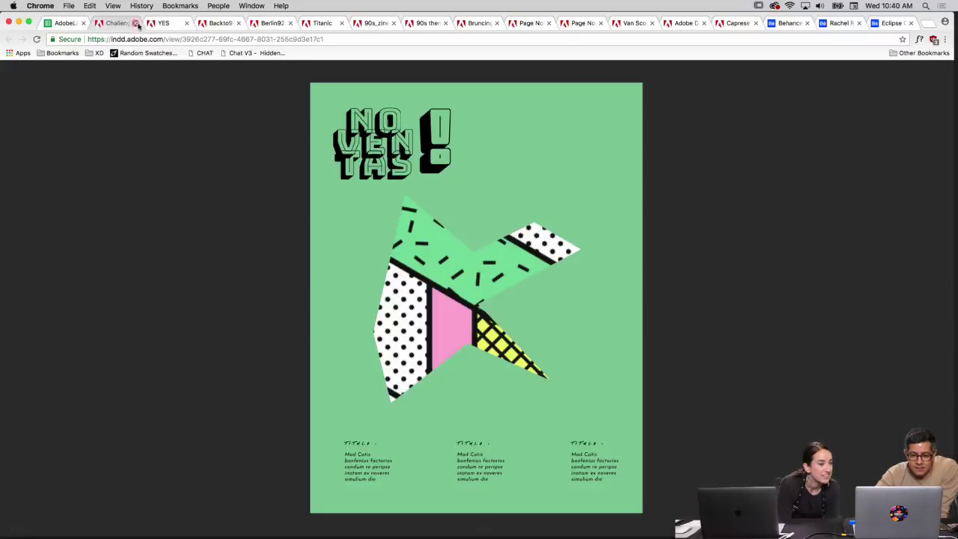
key(Right)
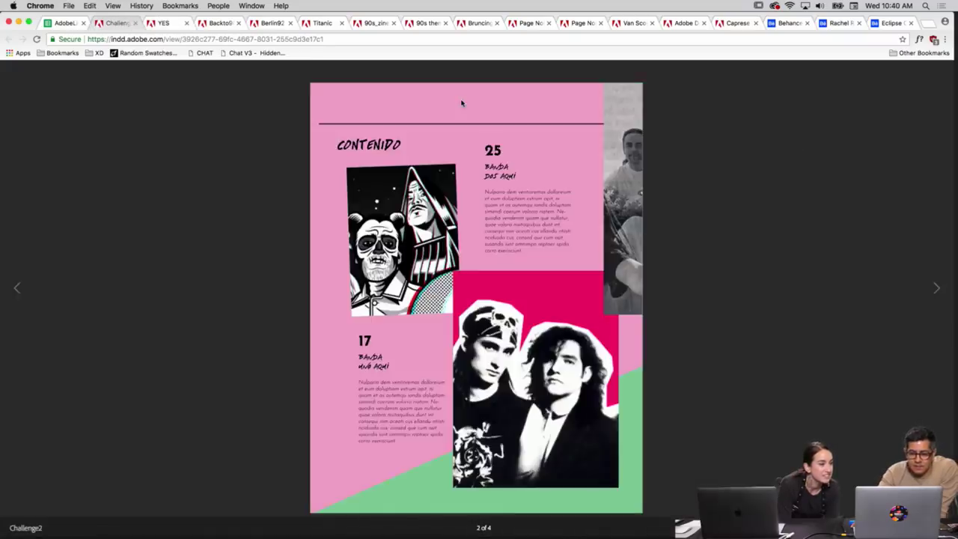
key(Right)
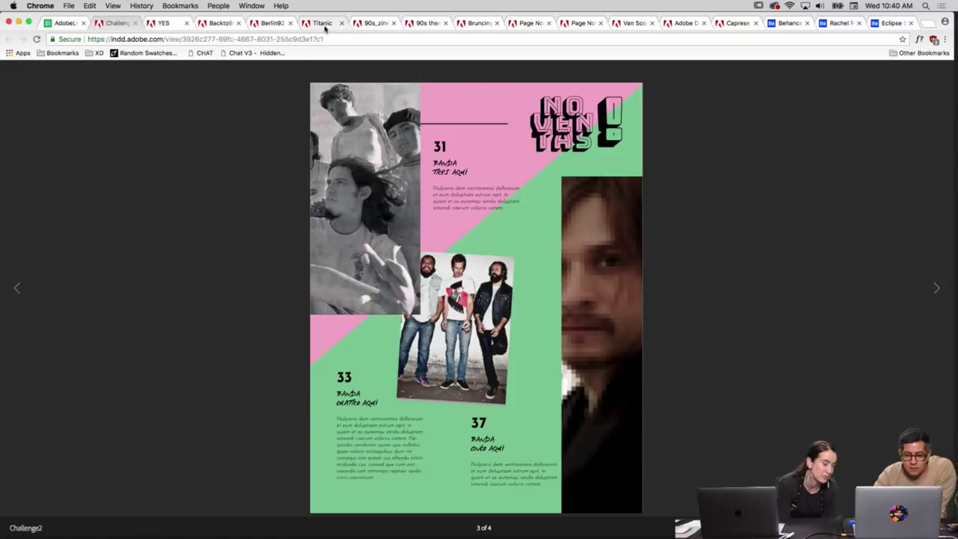
Compare the Fight Club spread and Bangin Zine cover with the Titanic design and Berlin 92 covers.
click(368, 27)
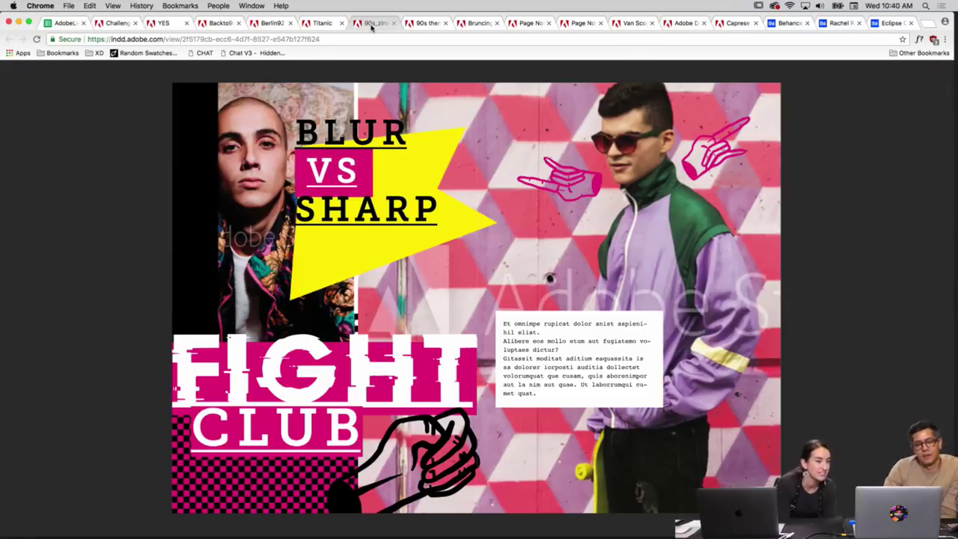
key(Left)
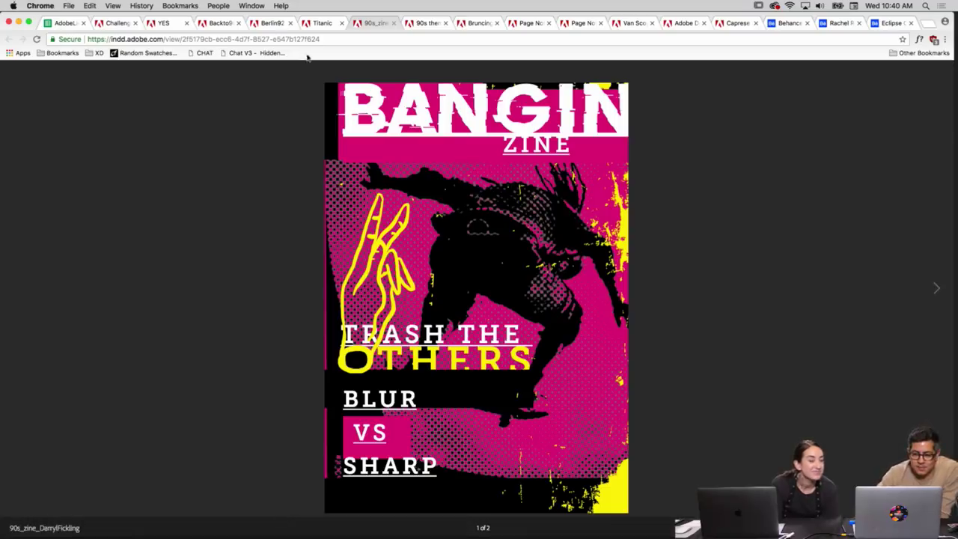
click(315, 27)
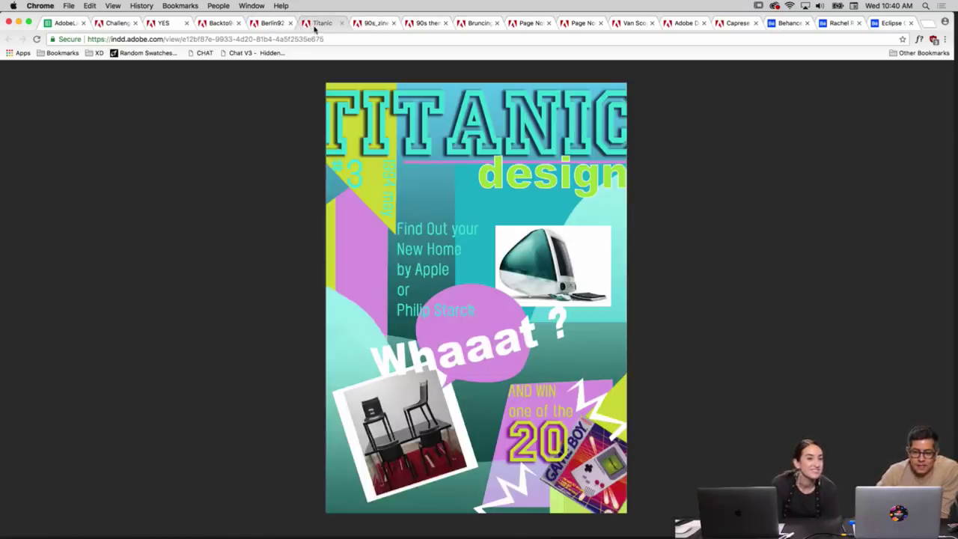
click(268, 24)
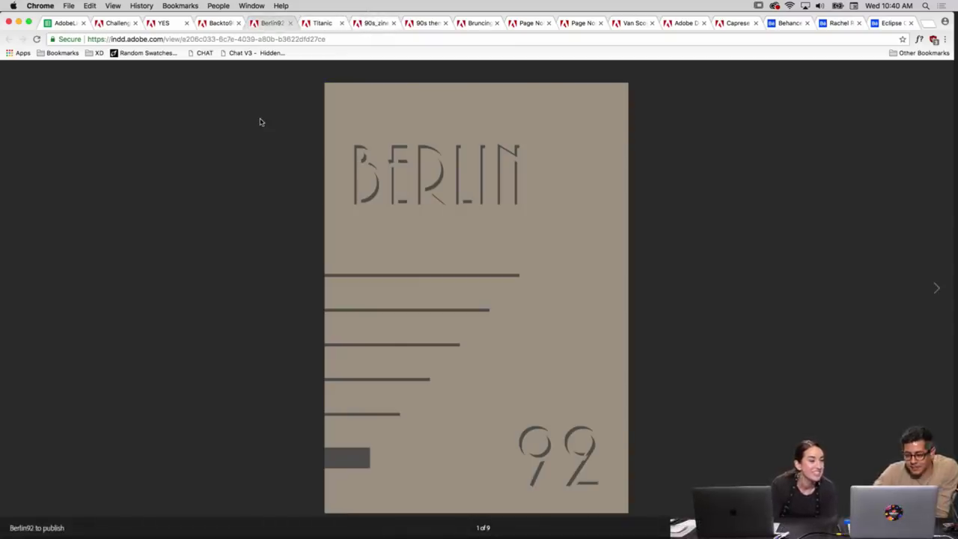
key(Right)
key(Left)
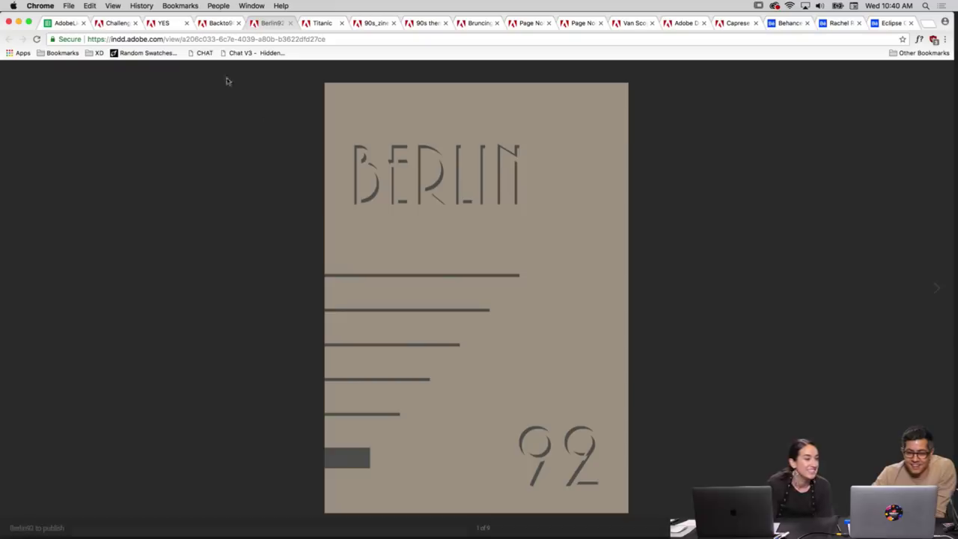
Compare the Let's Rock page, the YES collage and Challenge2's second contents page, and return to the Titanic submission.
click(218, 30)
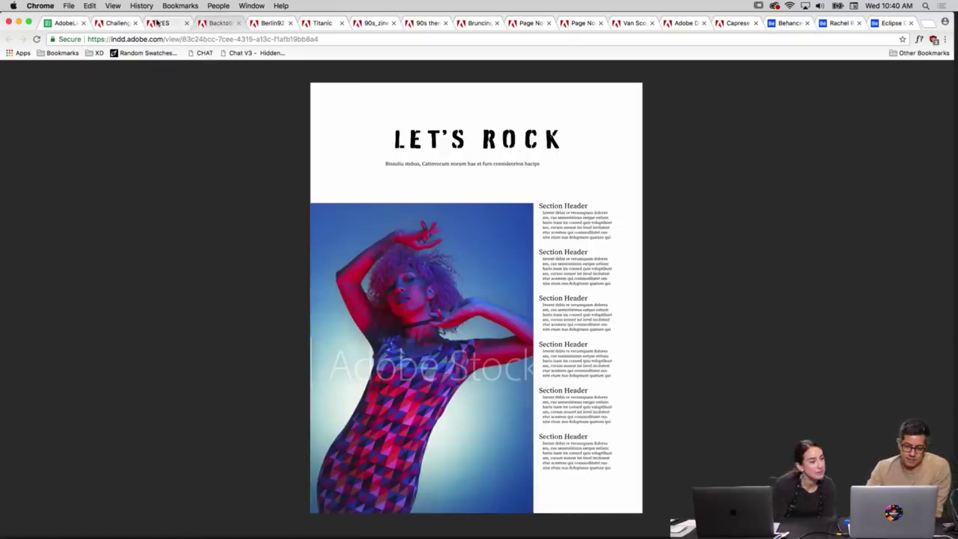
click(157, 23)
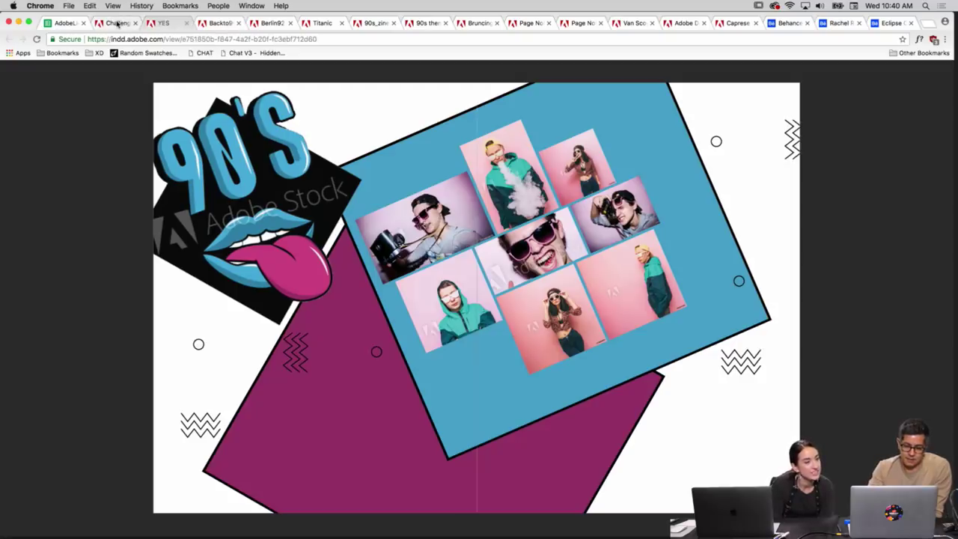
click(117, 23)
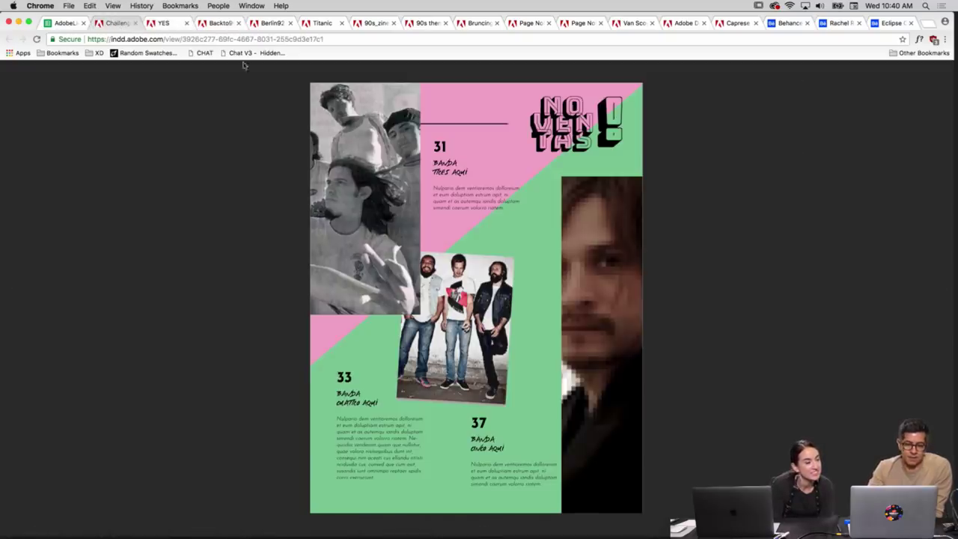
click(317, 23)
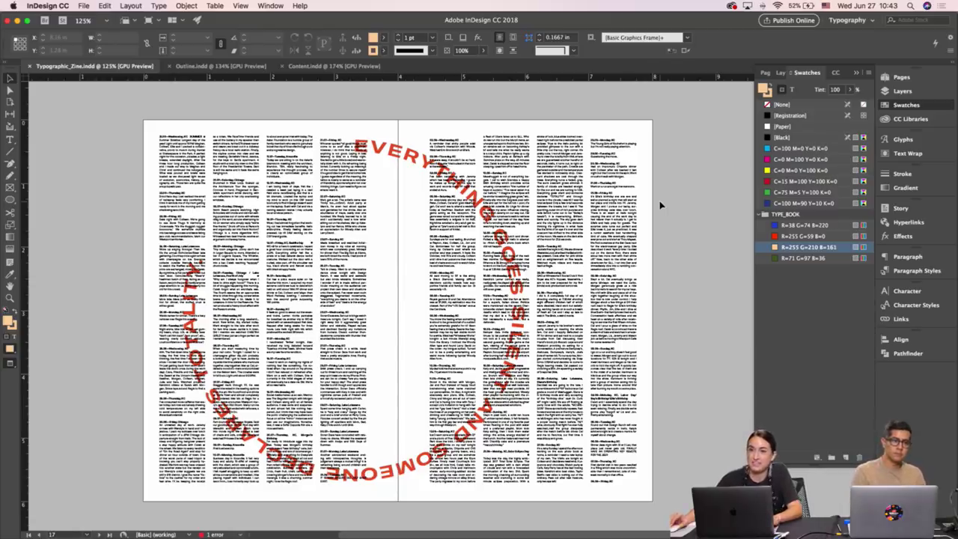
In InDesign, go from the circular-sentence spread of Typographic_Zine.indd to the 365 Daily Writings 2017 cover page.
click(414, 152)
scroll(414, 152, up, 20)
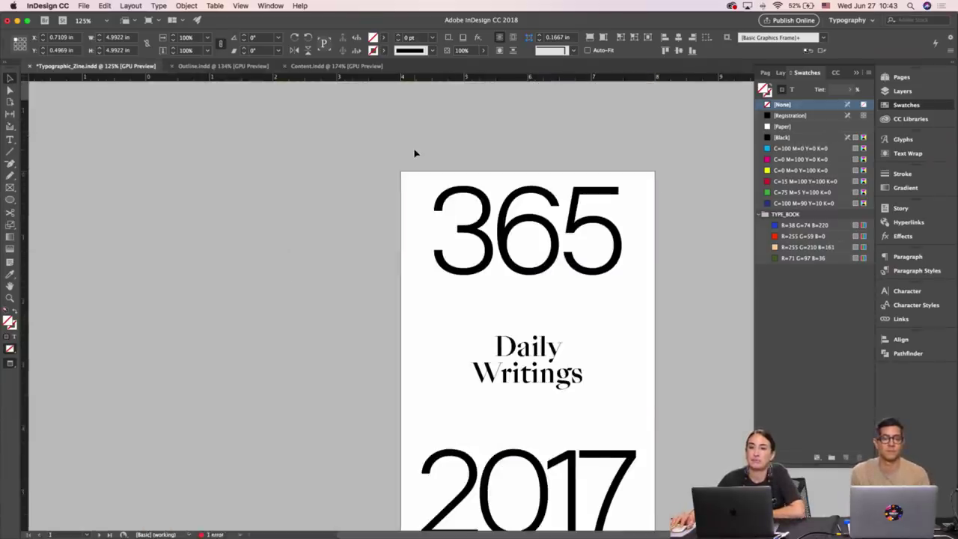
Deselect everything, save the zine, and show it in full-screen presentation mode from the cover page.
click(414, 152)
key(super+s)
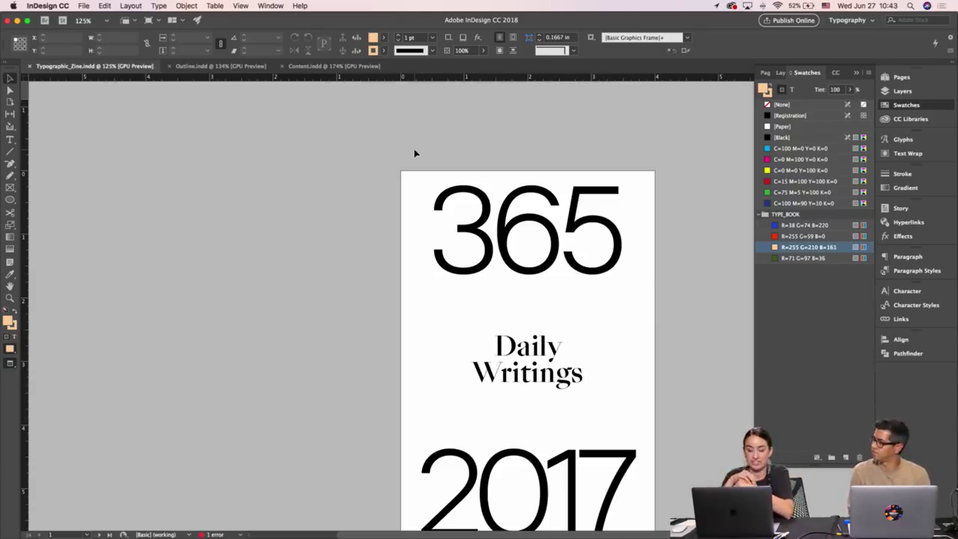
key(shift+w)
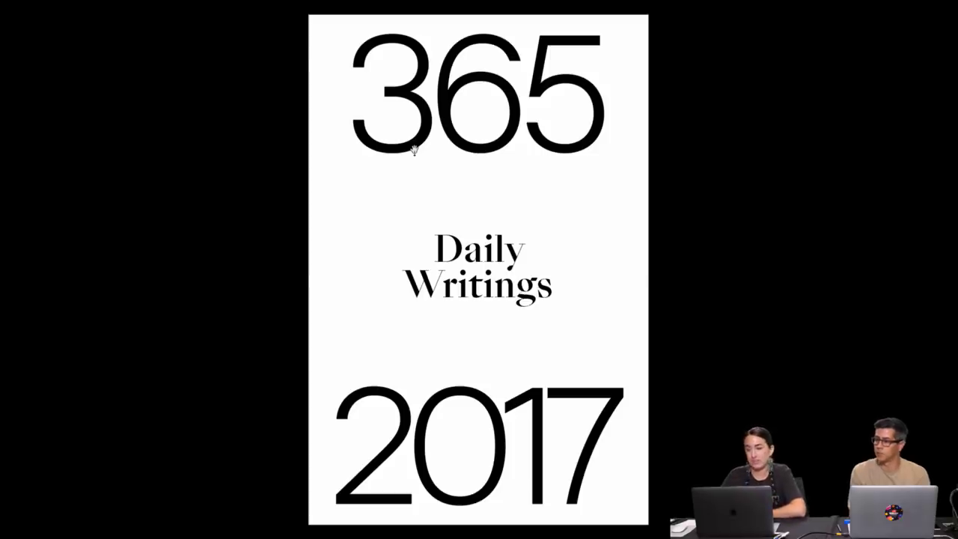
Page through the presentation from the cover to the spread reading "A delayed flight to vacation is like dropping your ice cream".
click(414, 150)
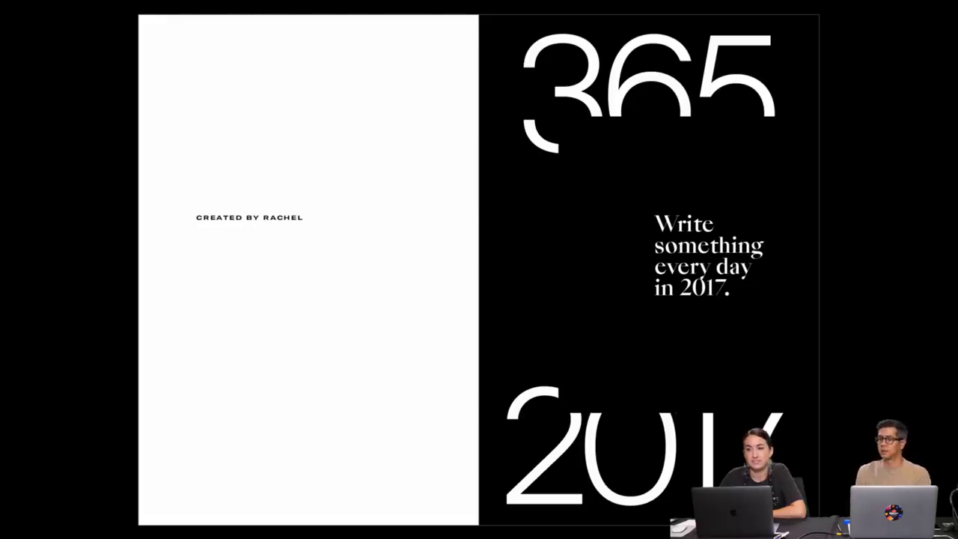
key(Right)
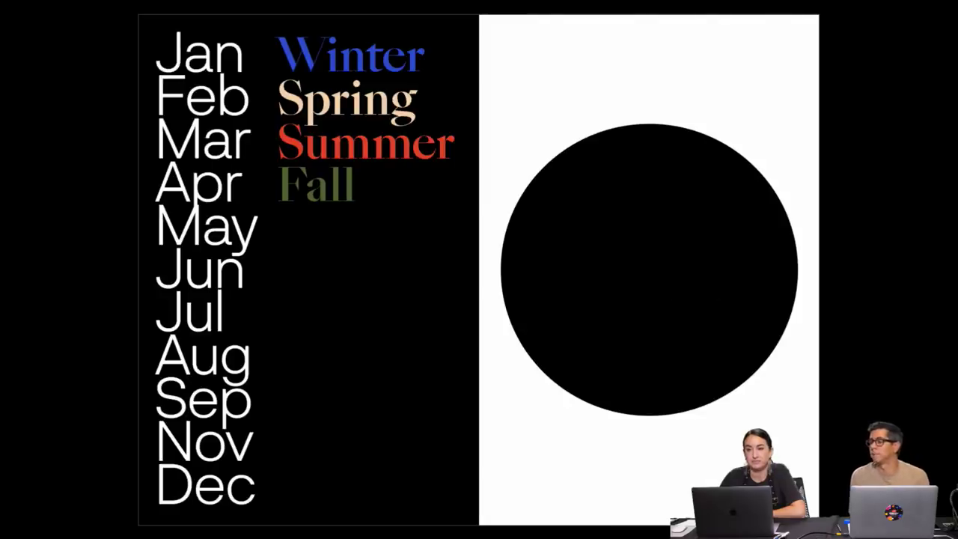
key(Right)
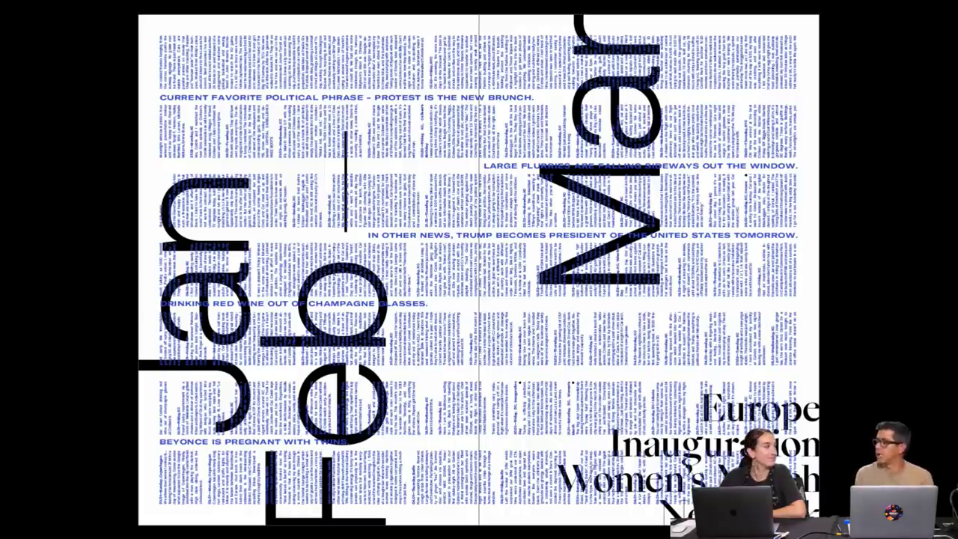
key(Right)
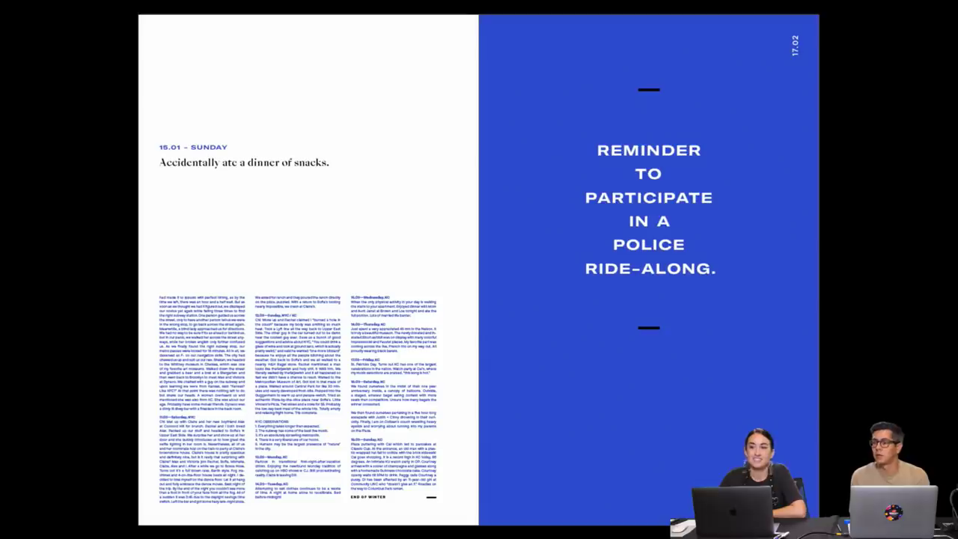
key(Right)
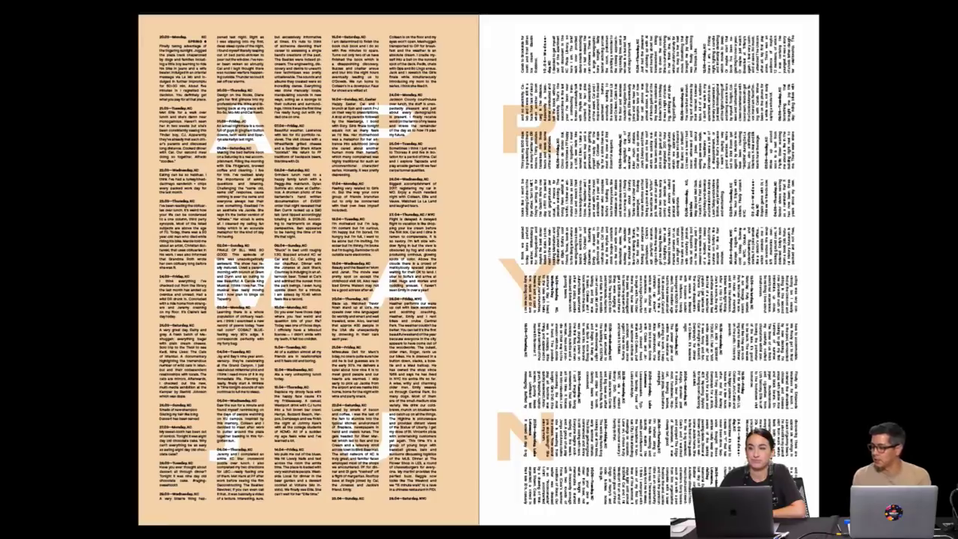
key(Right)
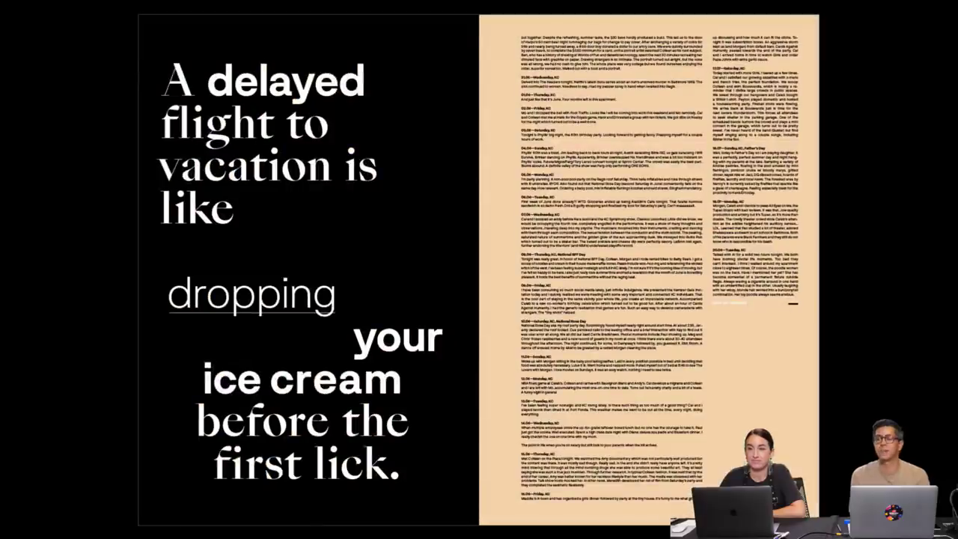
Recheck the April–June spread, page on to the circular-sentence spread without diary columns, and leave presentation mode.
key(Right)
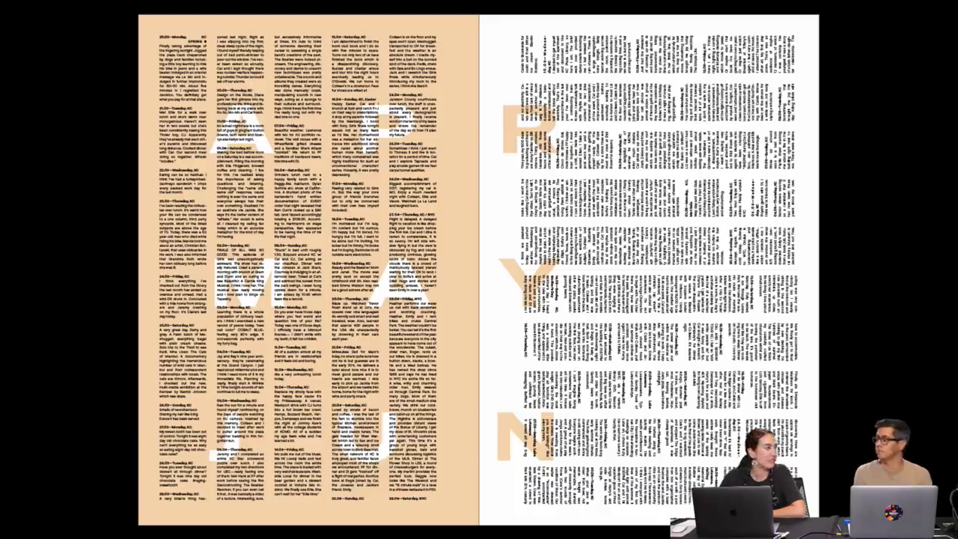
key(Left)
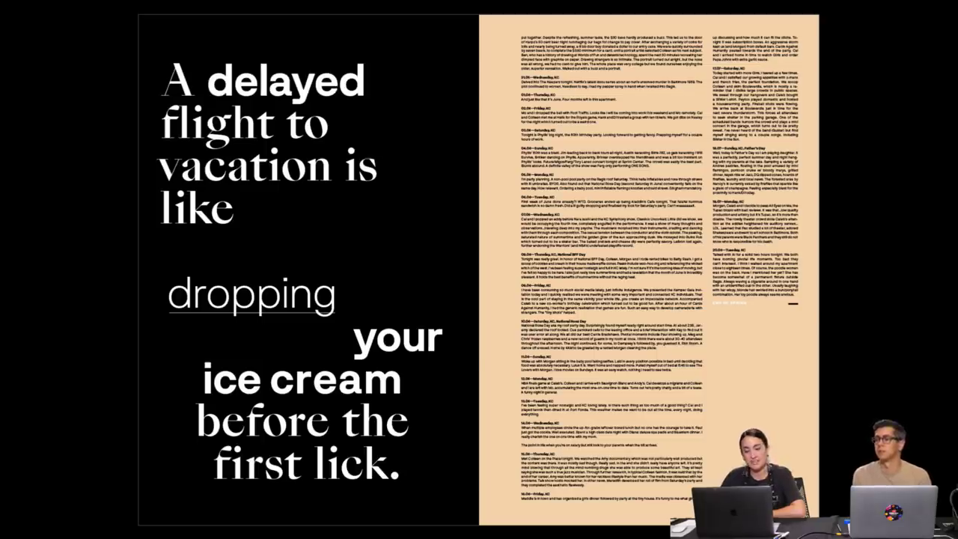
key(Right)
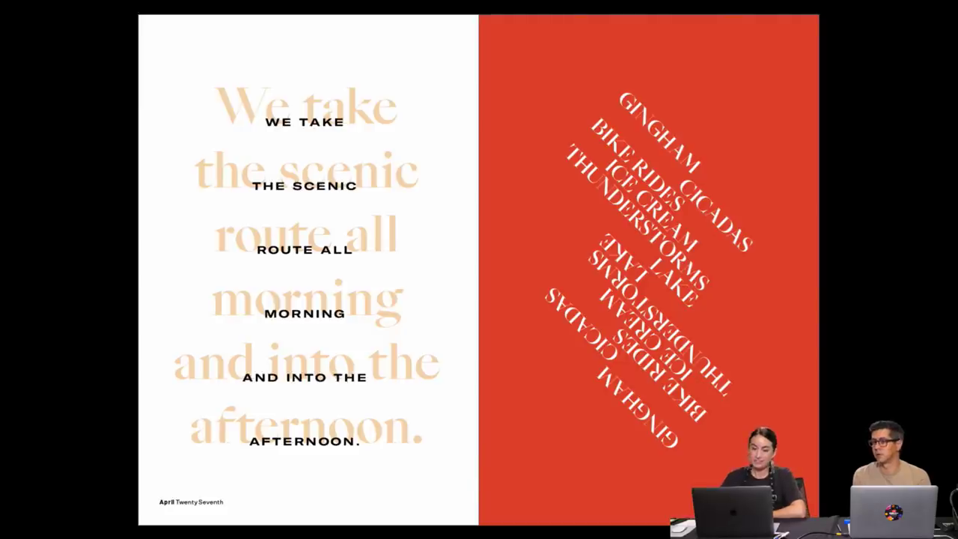
key(Right)
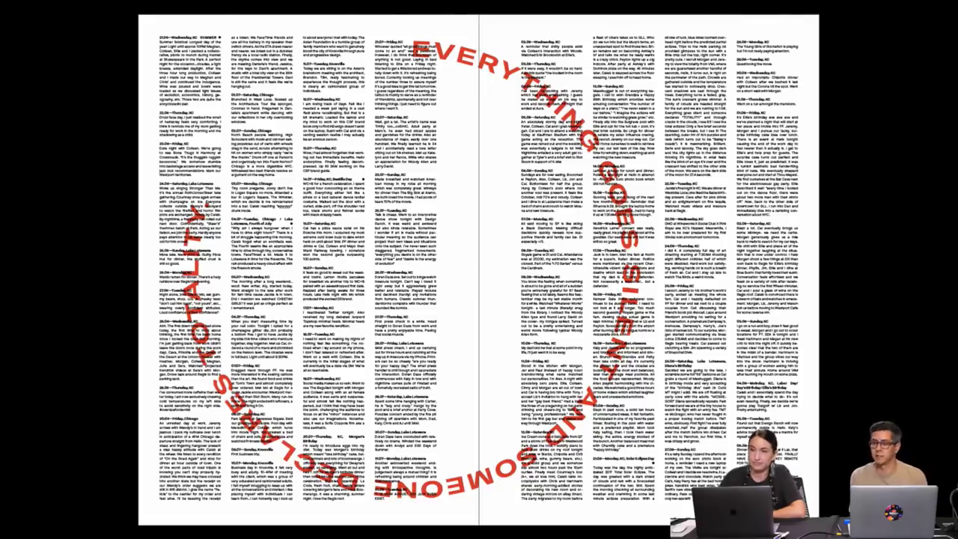
key(Right)
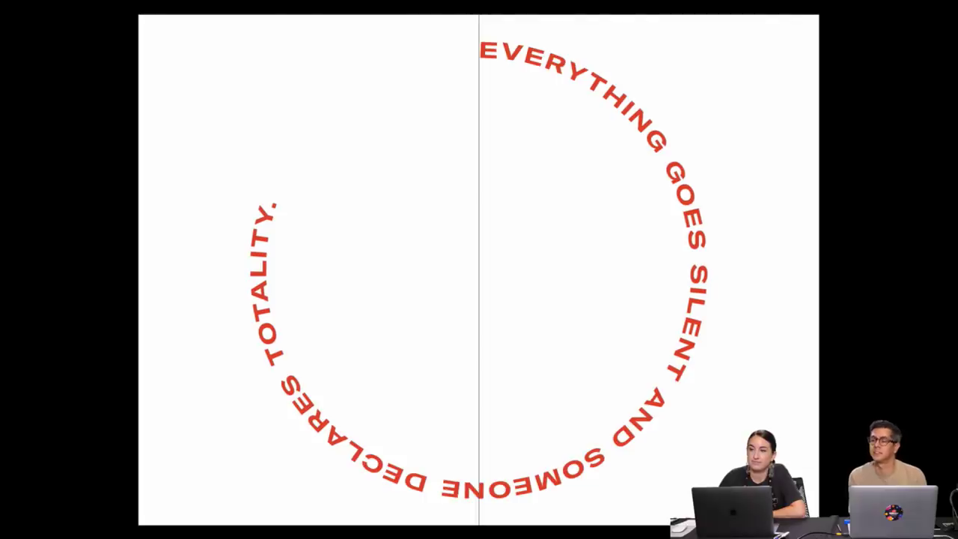
key(Right)
key(Left)
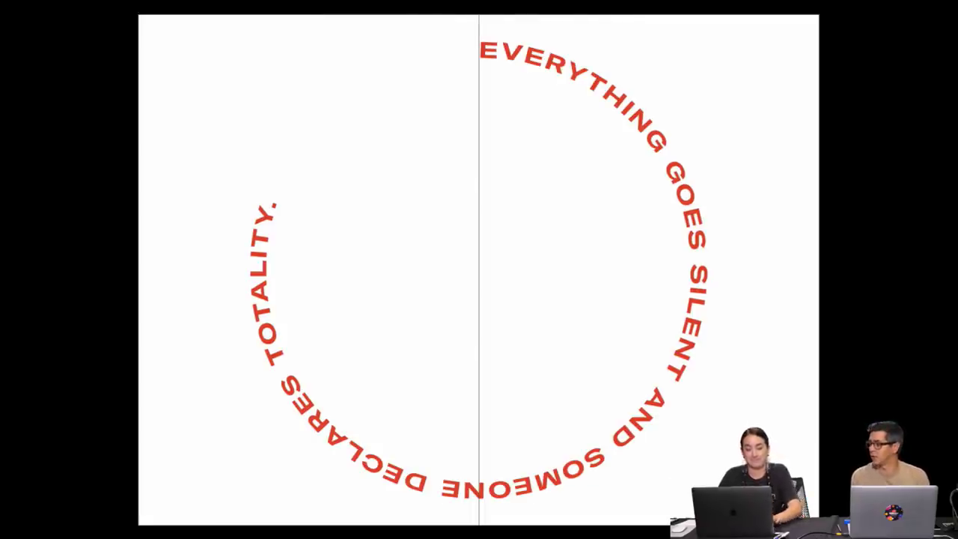
key(Escape)
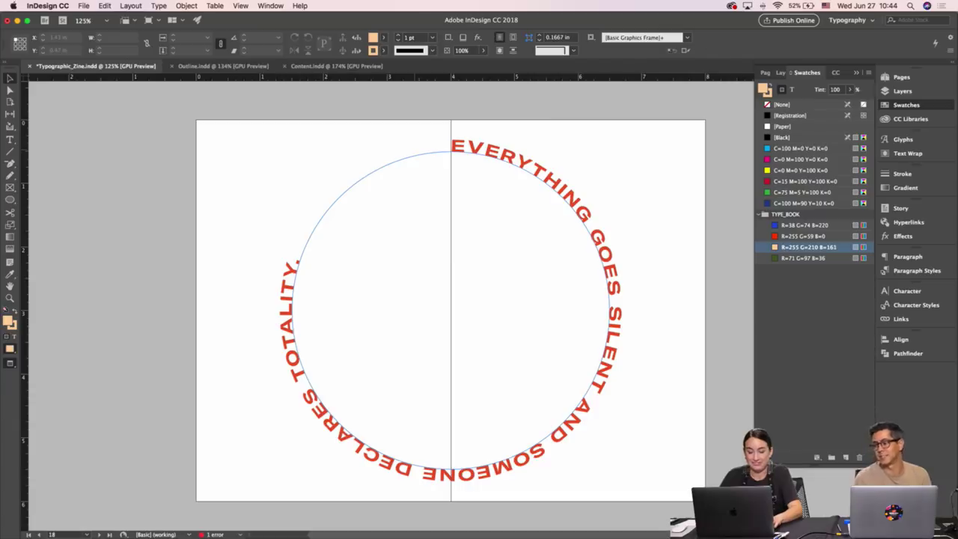
Show the guides and frames, and examine the diary-column spread overlaid by the circular "Everything goes silent" sentence and its pasteboard text.
key(w)
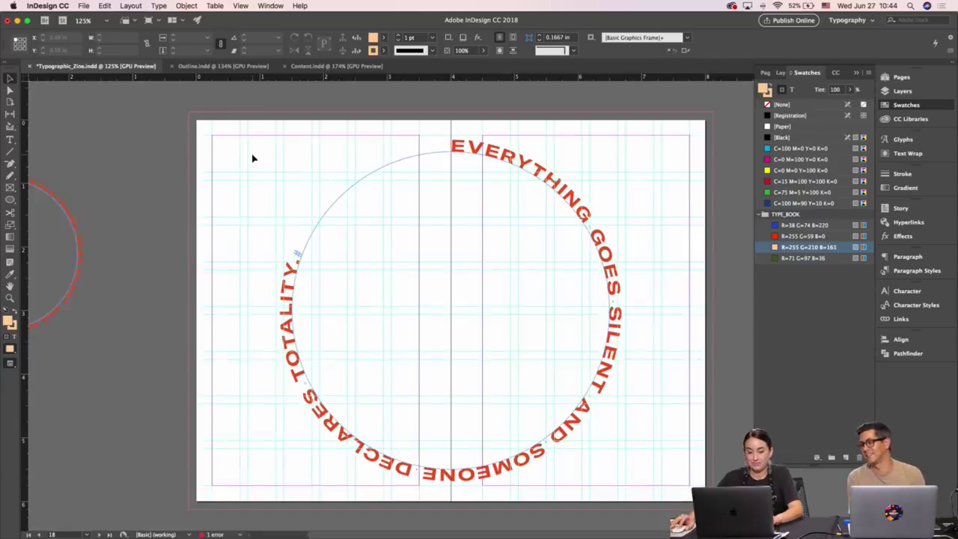
scroll(253, 158, up, 1)
scroll(253, 158, up, 10)
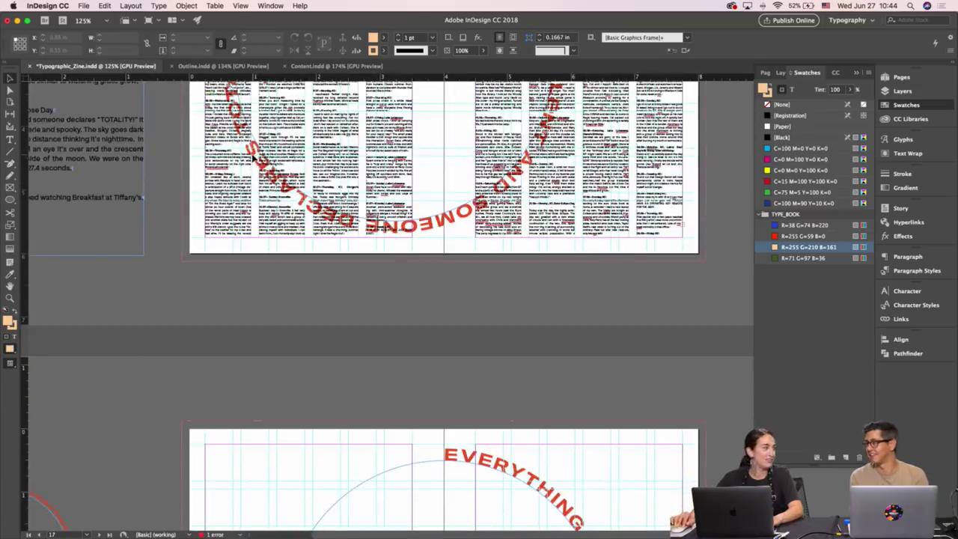
scroll(253, 158, up, 10)
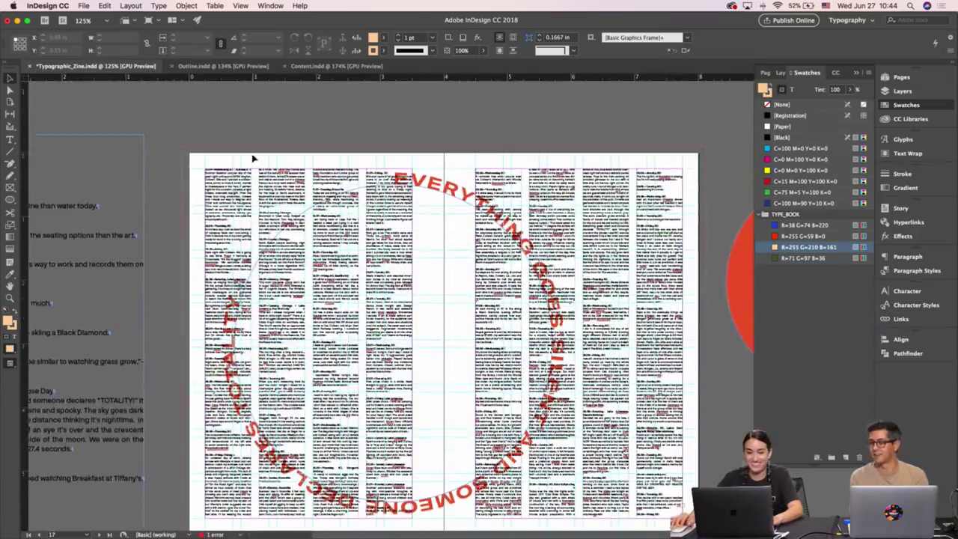
click(369, 163)
scroll(412, 131, left, 5)
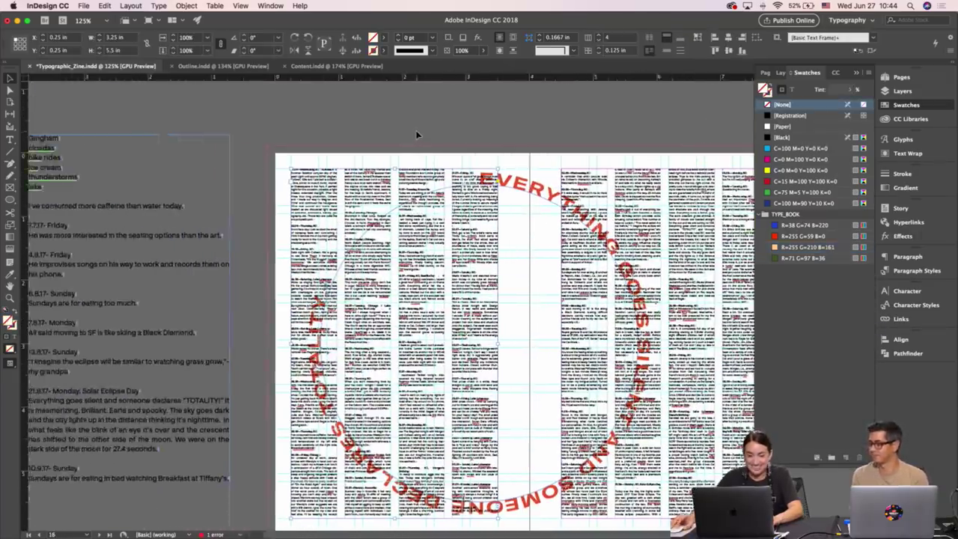
scroll(416, 135, right, 7)
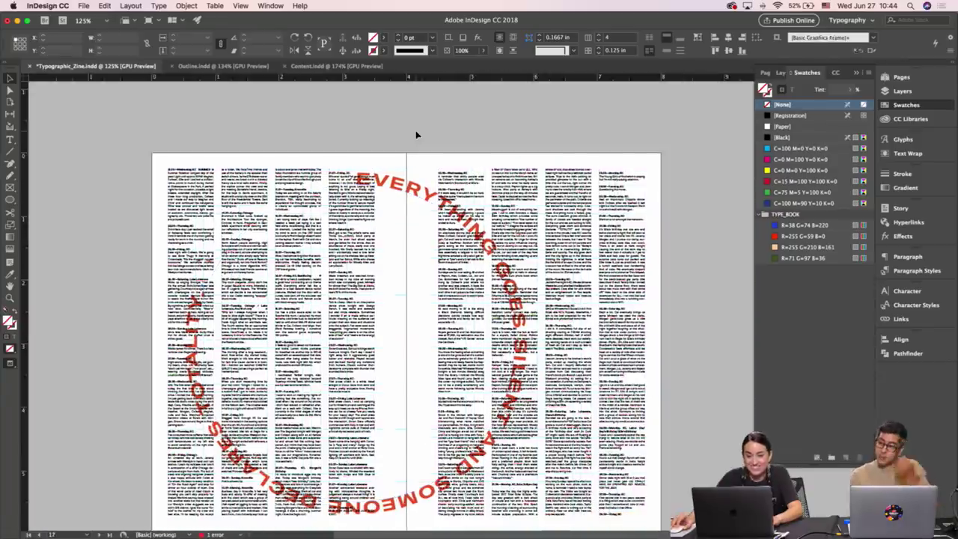
click(416, 135)
scroll(417, 134, down, 1)
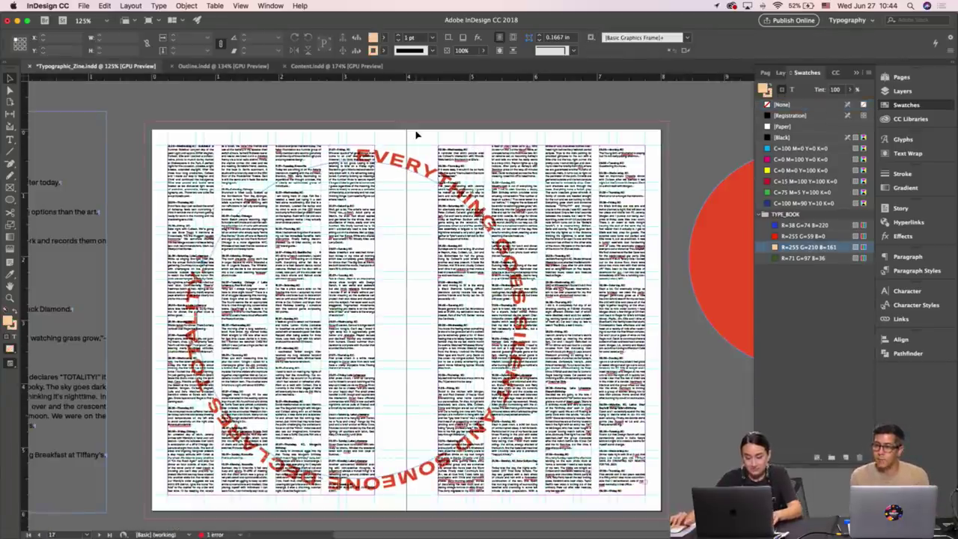
Try a black fill on the large white letters AP of the peach April–June page.
scroll(416, 135, up, 9)
scroll(417, 134, up, 20)
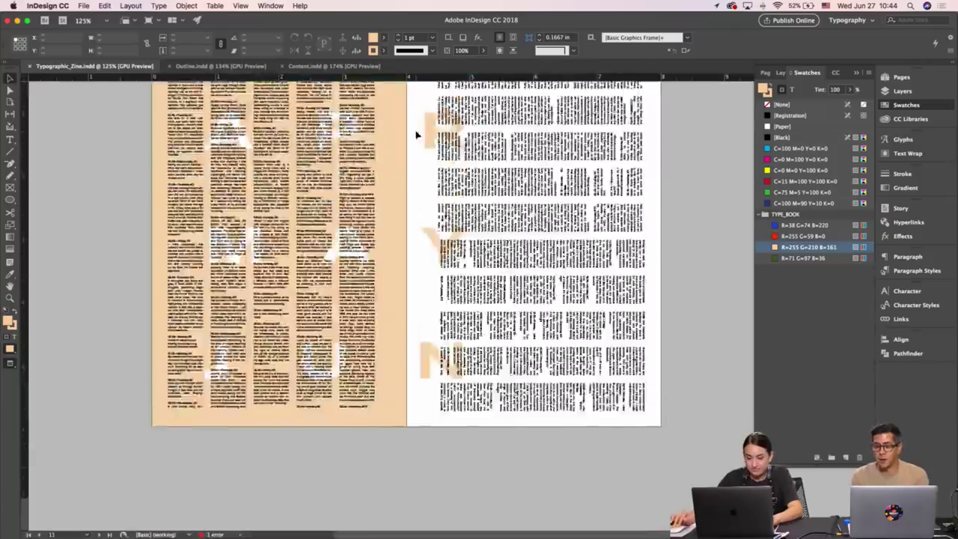
scroll(416, 134, down, 5)
scroll(416, 135, up, 2)
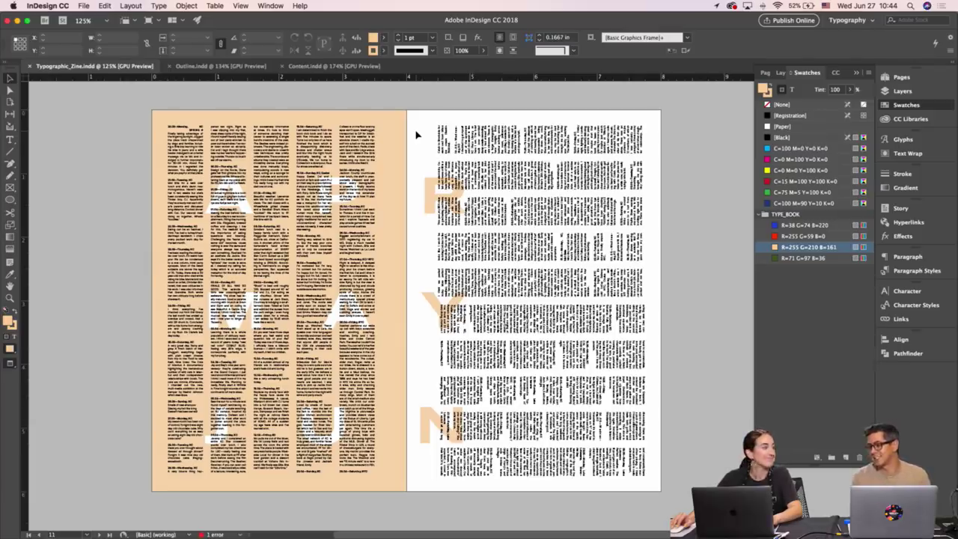
scroll(416, 135, down, 1)
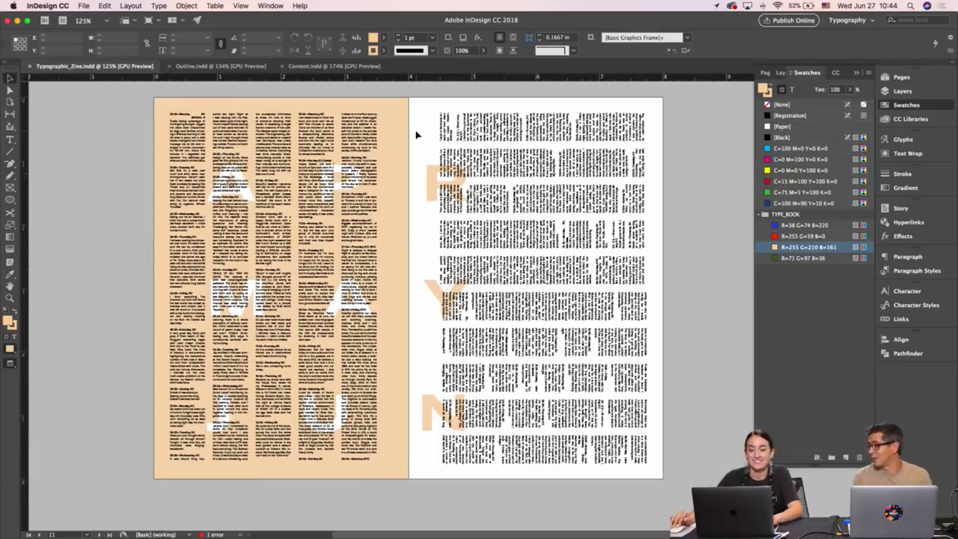
double_click(419, 186)
drag(422, 187, 183, 169)
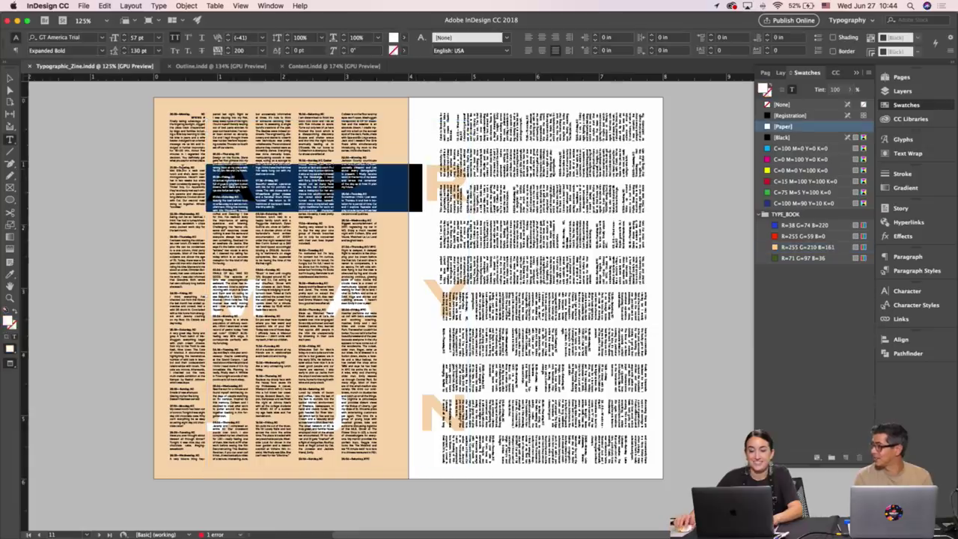
click(778, 138)
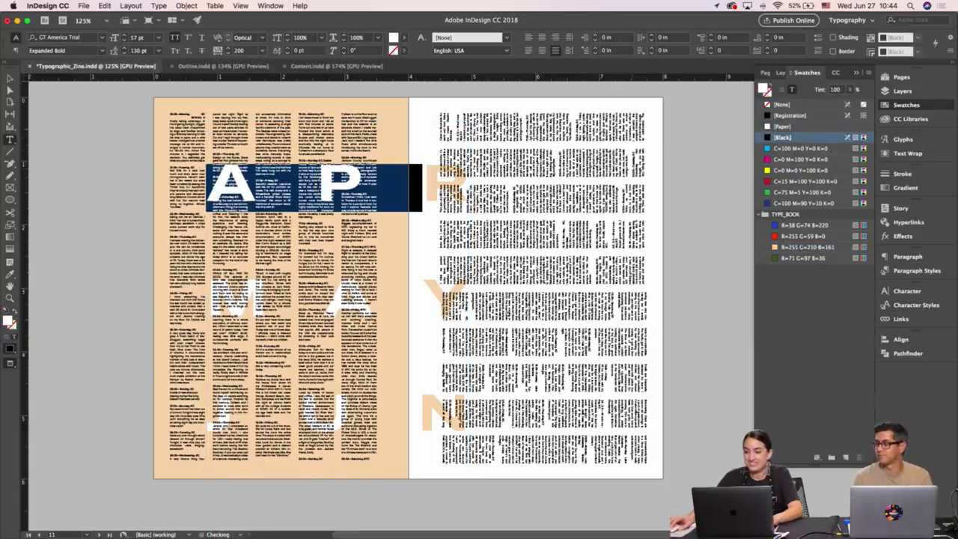
key(Escape)
key(t)
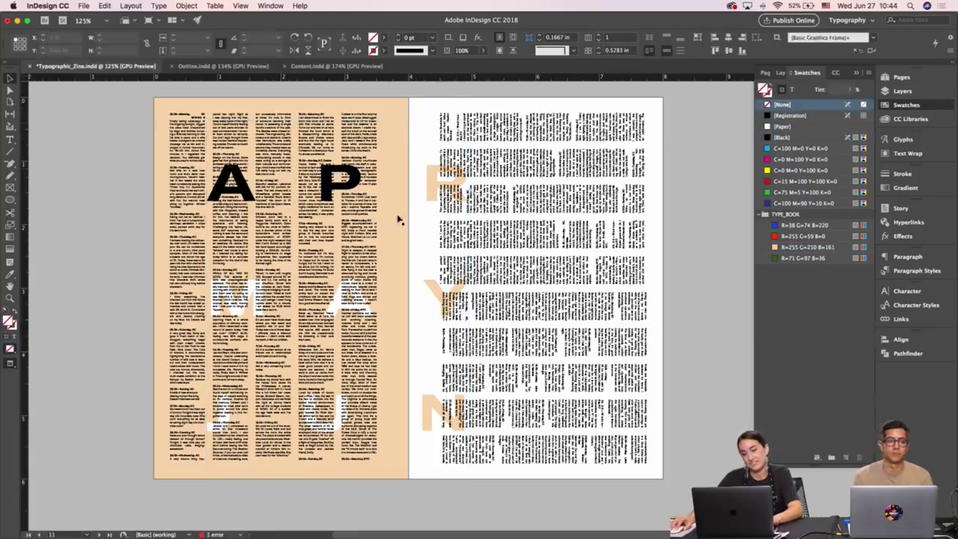
Undo the black fill on the letters AP and leave text editing.
click(417, 279)
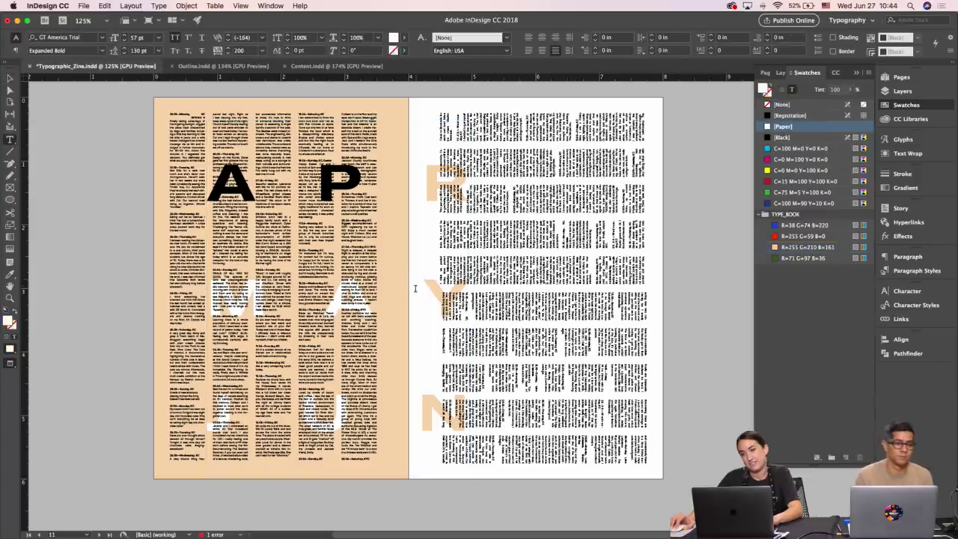
key(super+z)
key(Escape)
click(419, 133)
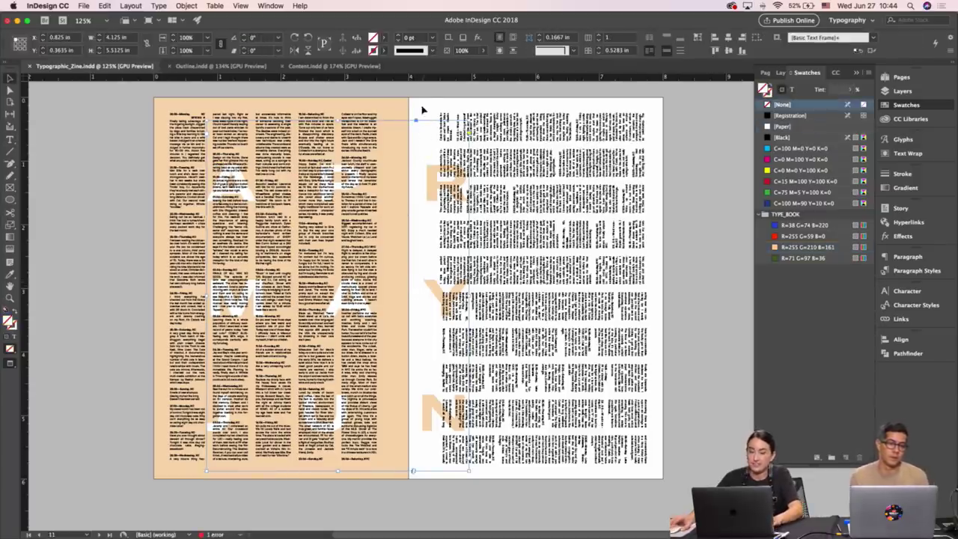
Go back to the black-and-white opening spread, select the creator credit's text frame, and view the 365 Daily Writings 2017 cover.
scroll(421, 112, up, 20)
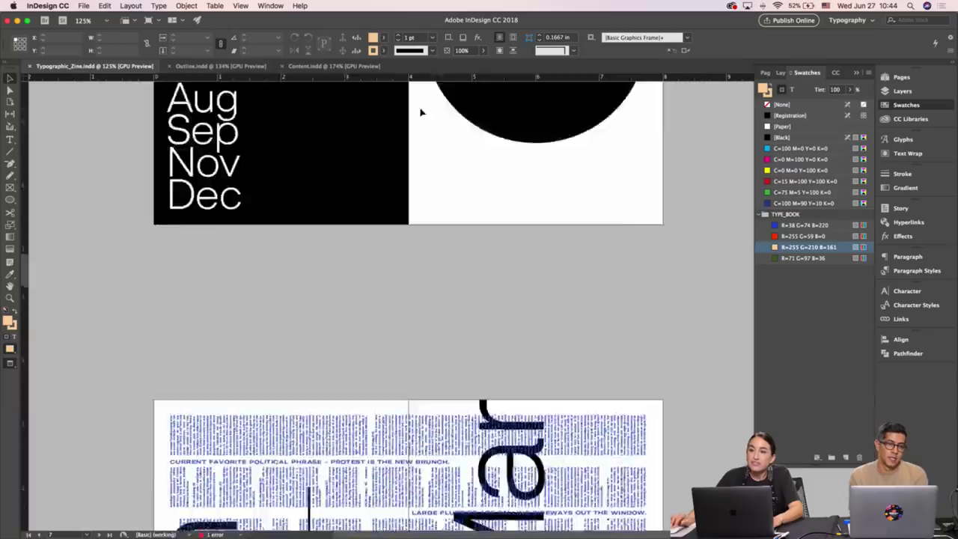
scroll(421, 112, up, 5)
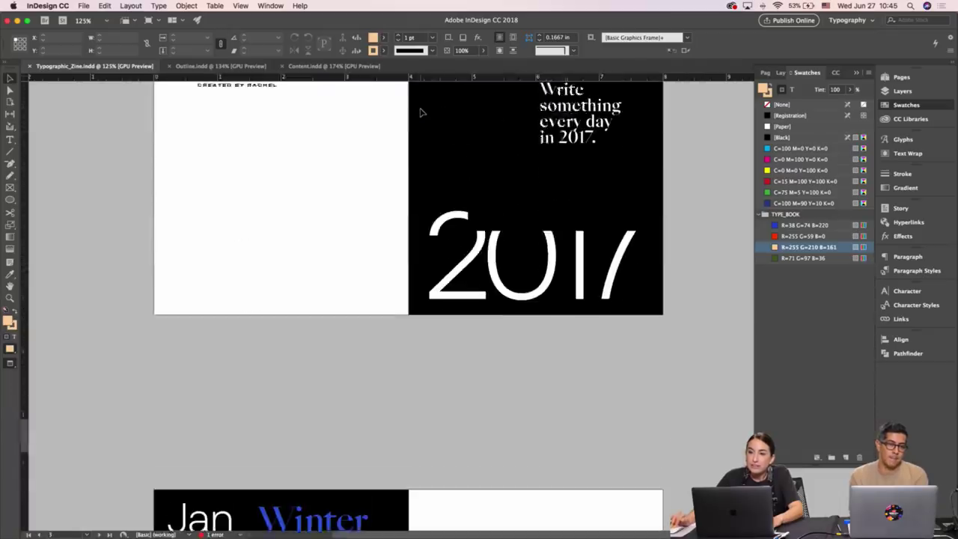
scroll(421, 112, up, 3)
click(258, 242)
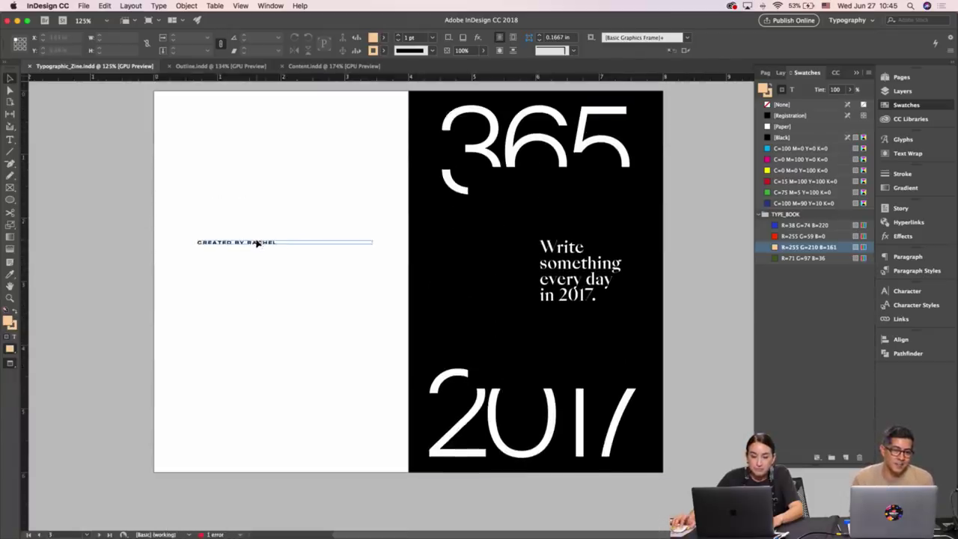
scroll(294, 221, up, 5)
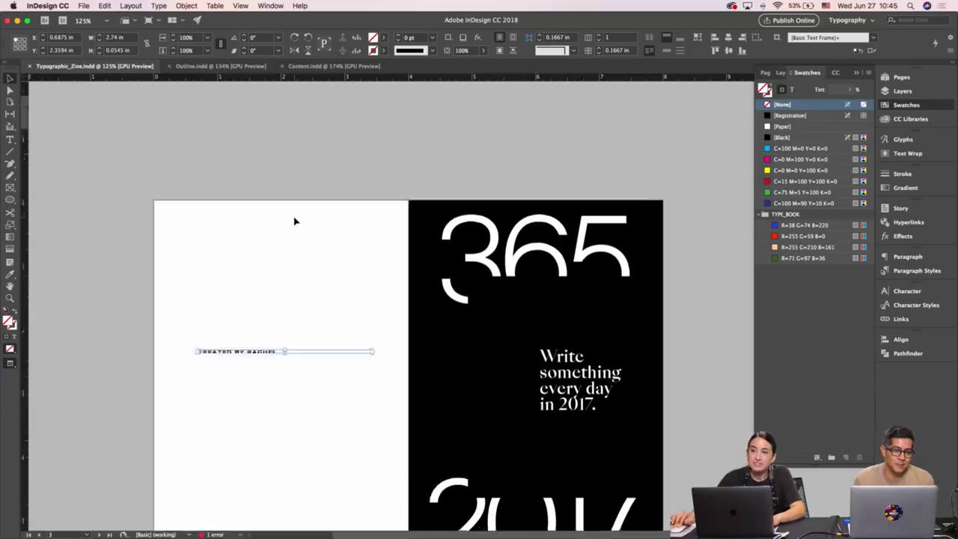
scroll(294, 221, up, 4)
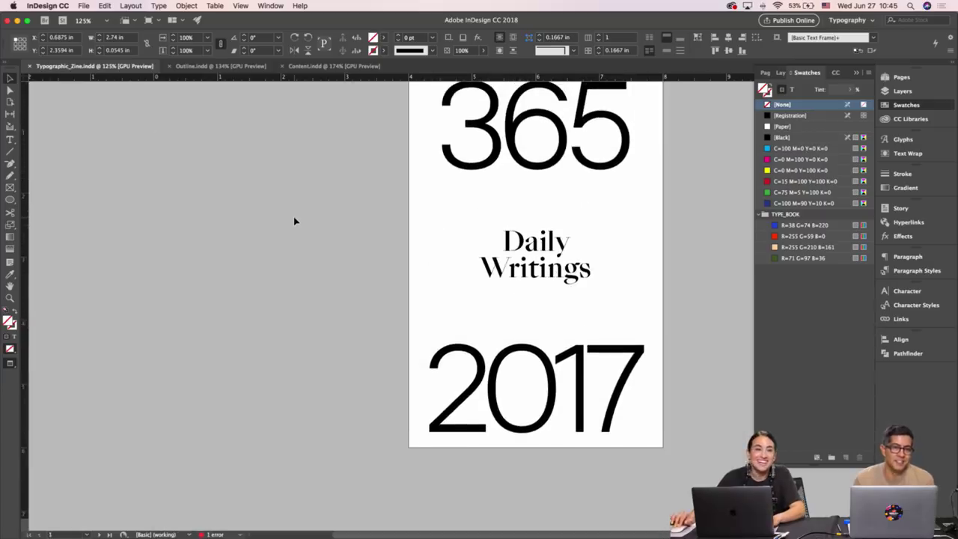
scroll(294, 221, down, 9)
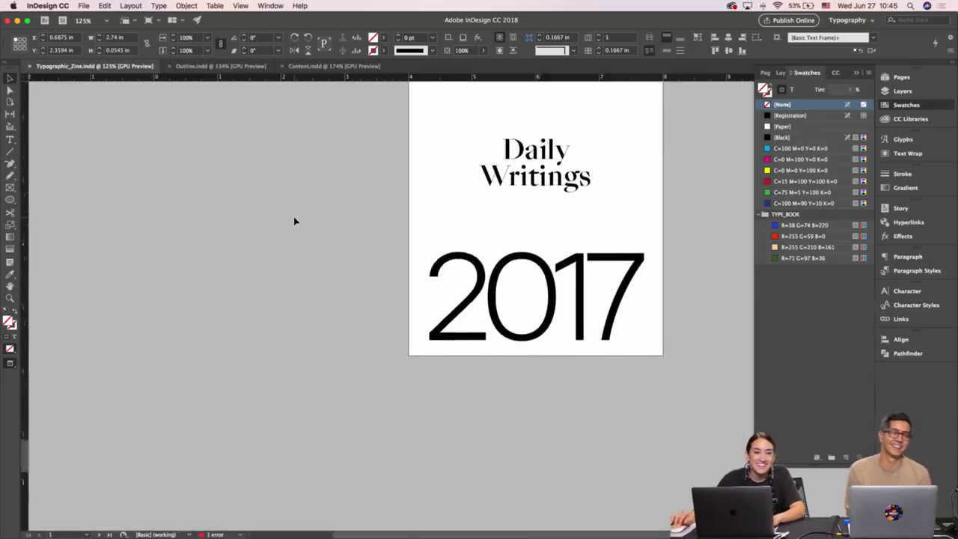
Paste the creator credit's text frame onto the spread with the month list and black circle, and rotate it 90°.
scroll(294, 221, right, 3)
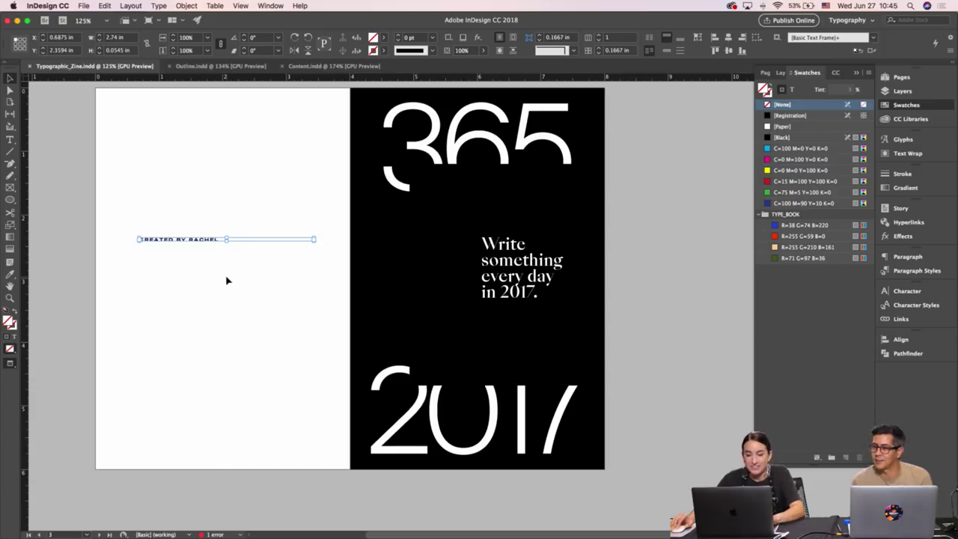
scroll(227, 280, left, 1)
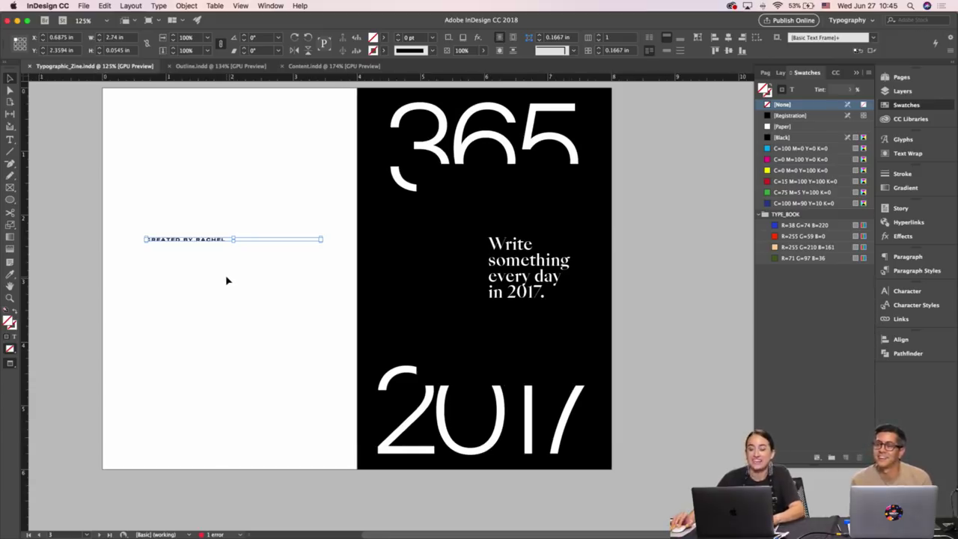
scroll(226, 280, left, 1)
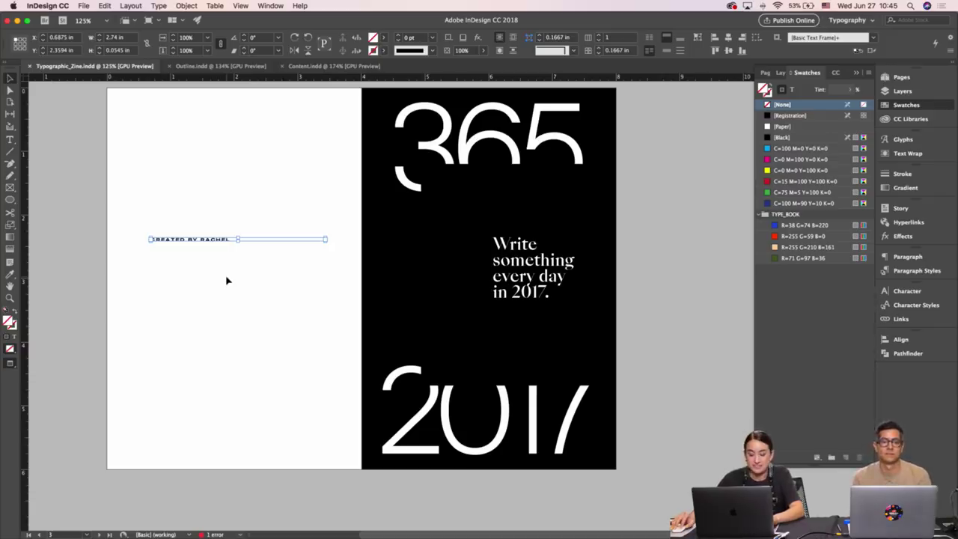
scroll(227, 280, down, 10)
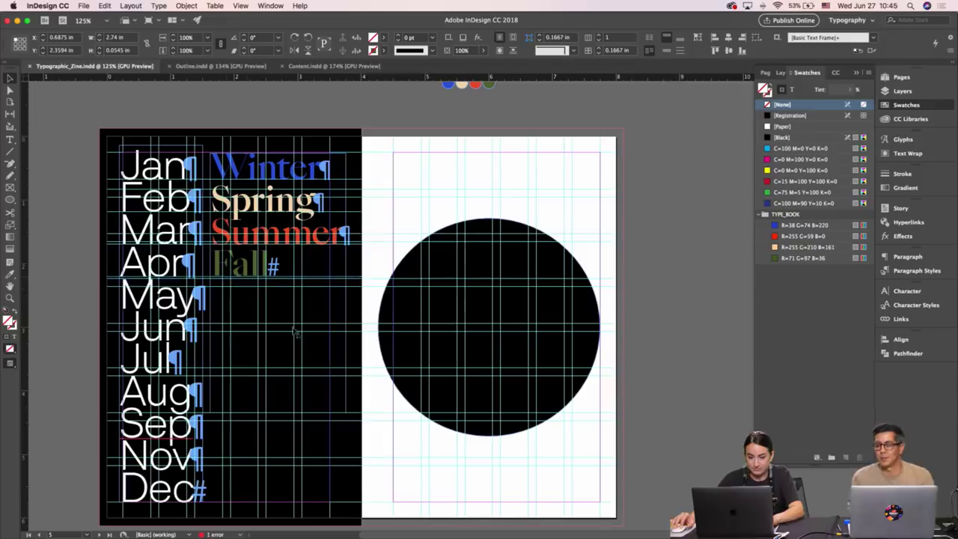
key(super+v)
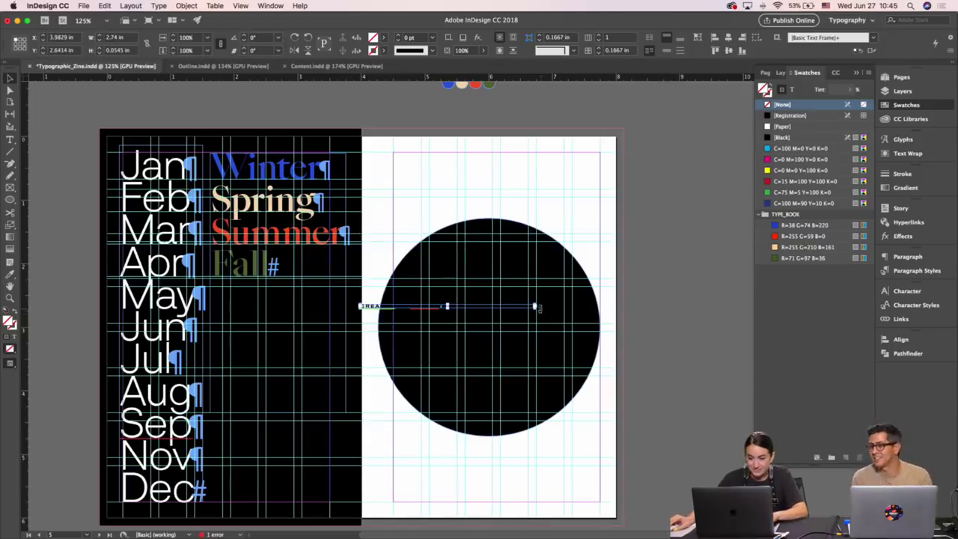
drag(536, 308, 408, 223)
key(super+z)
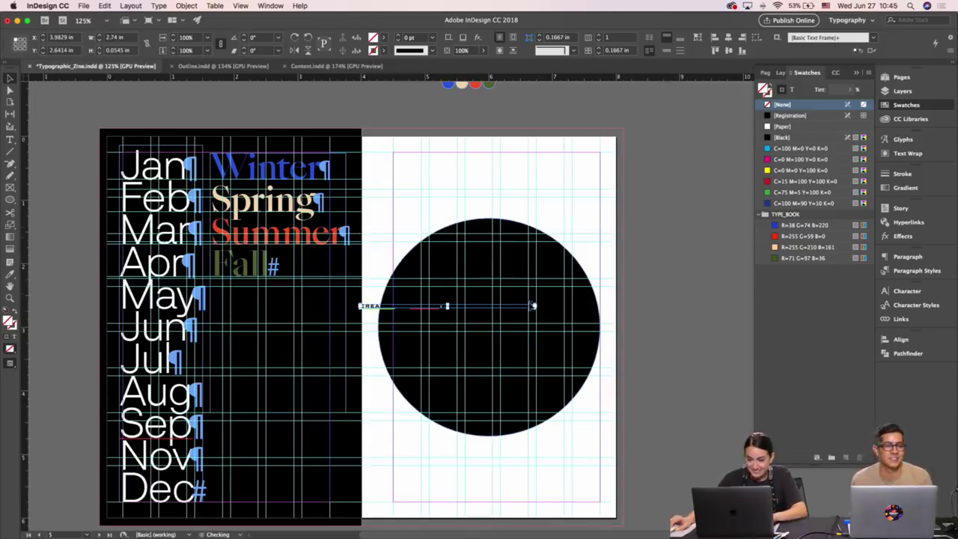
drag(537, 309, 444, 238)
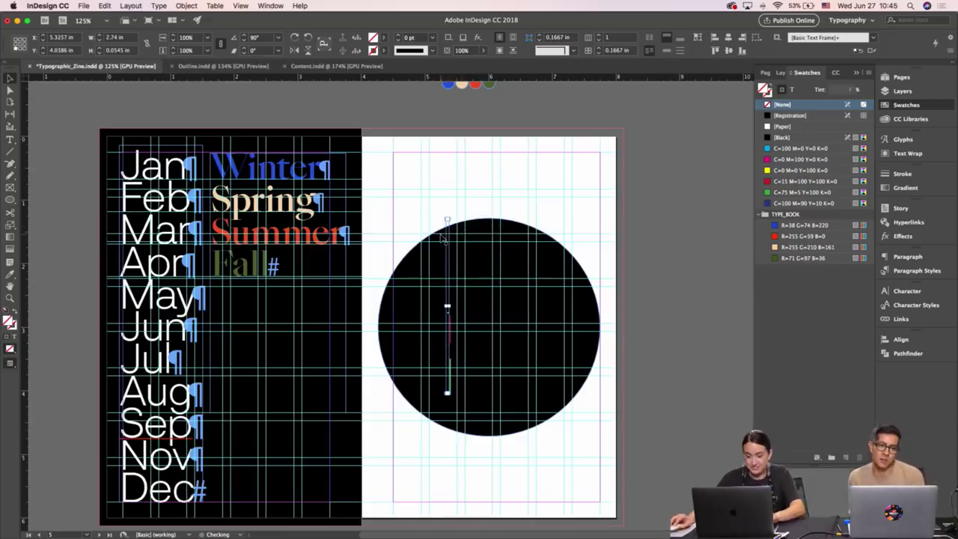
Open the C-Master spread and paste the rotated credit frame in place there.
click(765, 73)
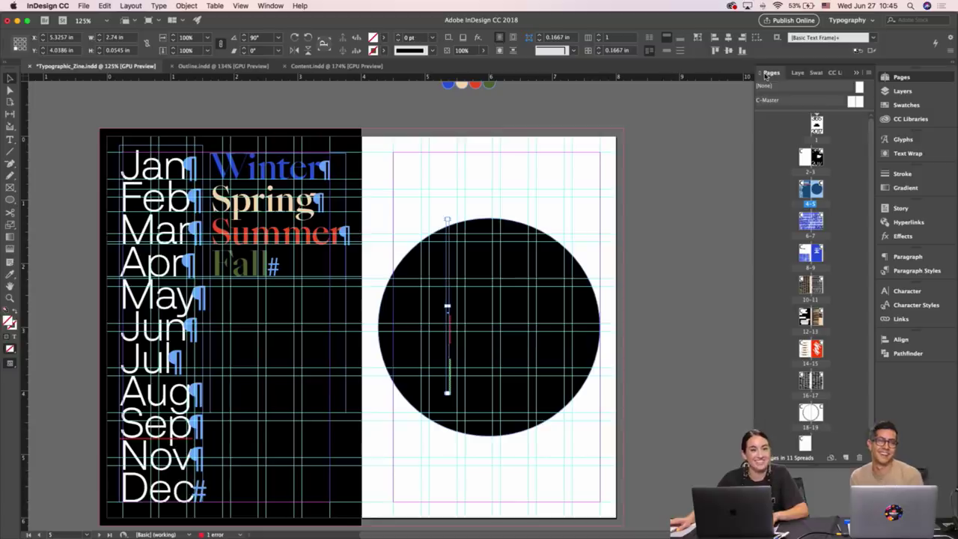
double_click(853, 102)
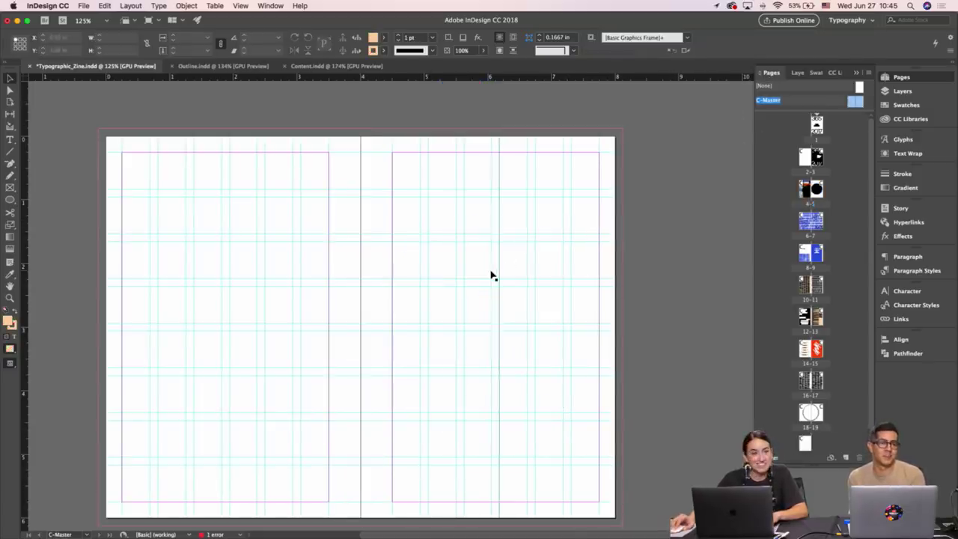
scroll(490, 274, down, 2)
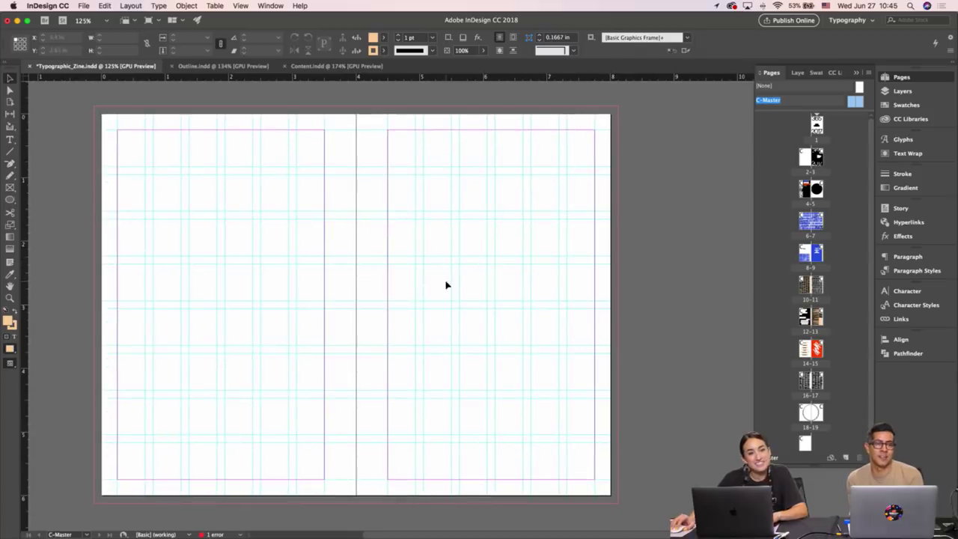
key(super+alt+shift+v)
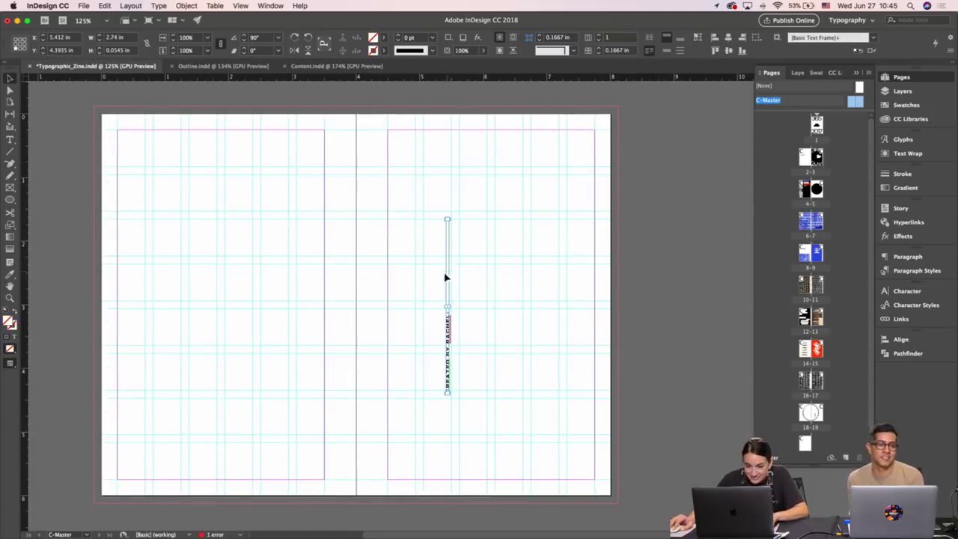
Align the rotated credit frame with the spine and the bottom margin of the master spread, at X 4 in and Y 5.75 in.
drag(446, 277, 365, 361)
scroll(369, 320, down, 2)
drag(337, 393, 453, 361)
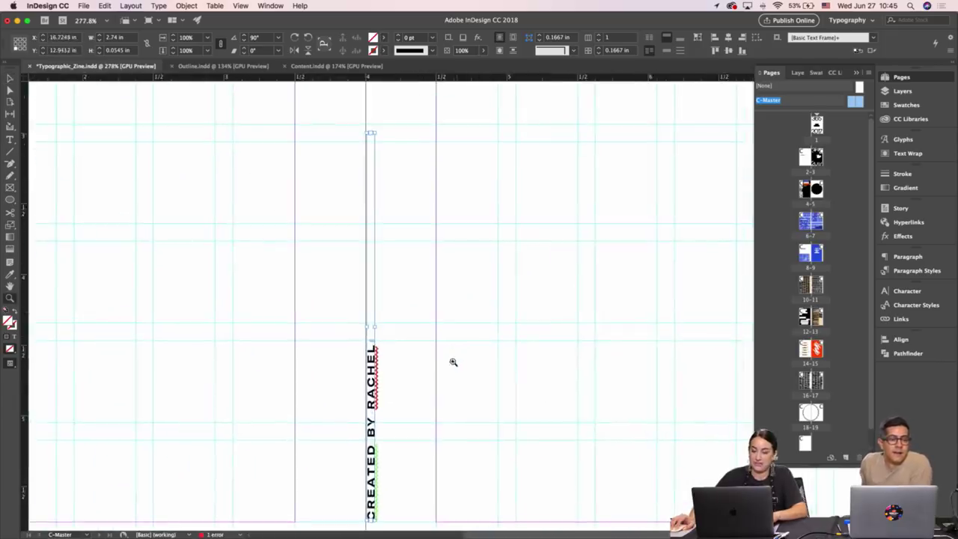
drag(411, 404, 400, 342)
scroll(369, 349, down, 2)
scroll(370, 349, up, 5)
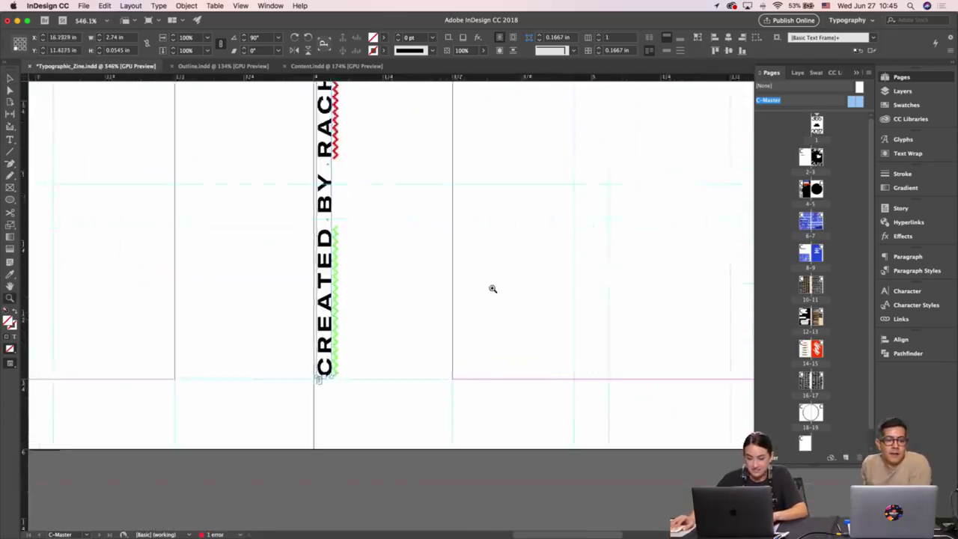
drag(310, 312, 314, 311)
drag(409, 284, 414, 358)
key(p)
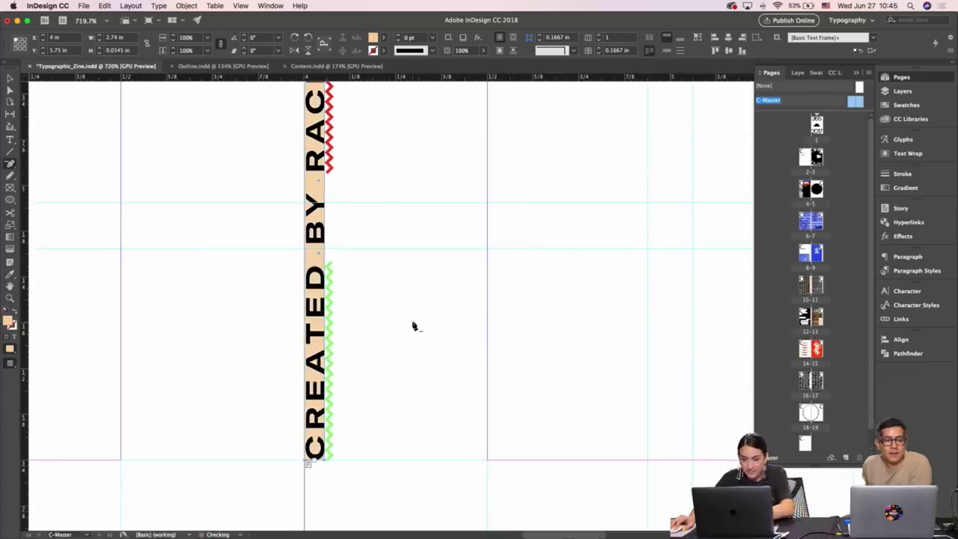
key(super+z)
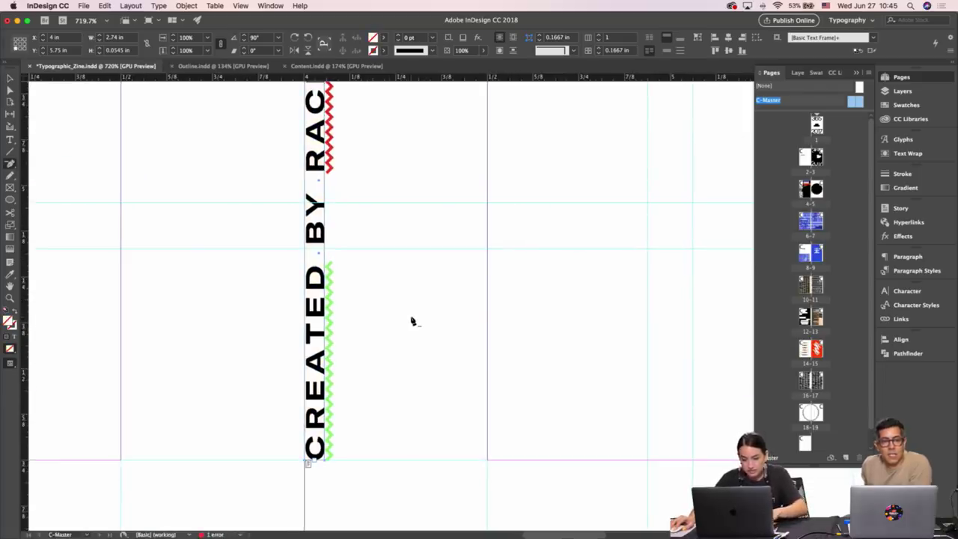
key(v)
click(411, 322)
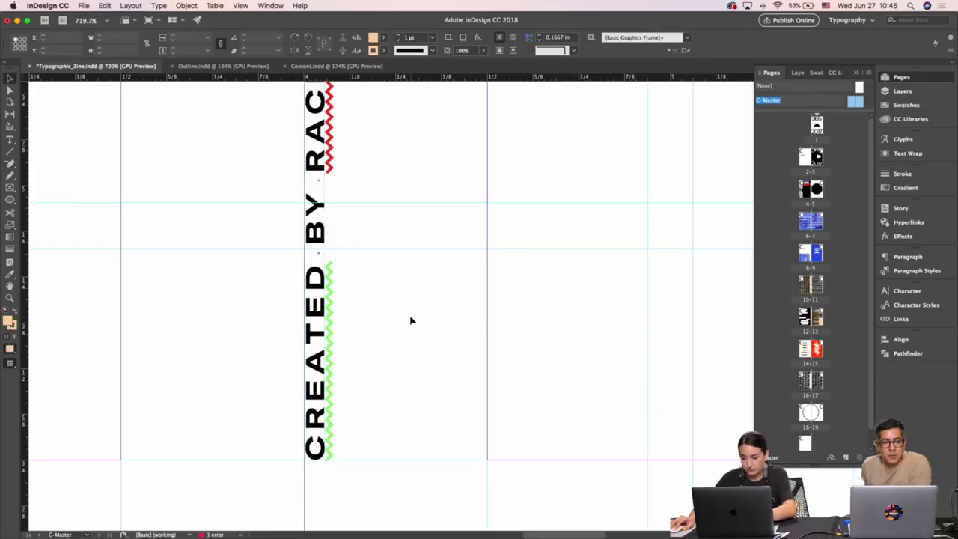
Enlarge the rotated credit frame to 5.5 in by 0.5 in so it fills the space between the spine and the inner margin.
key(super+minus)
key(super+minus)
key(super+minus)
key(super+minus)
key(super+minus)
key(super+minus)
key(super+minus)
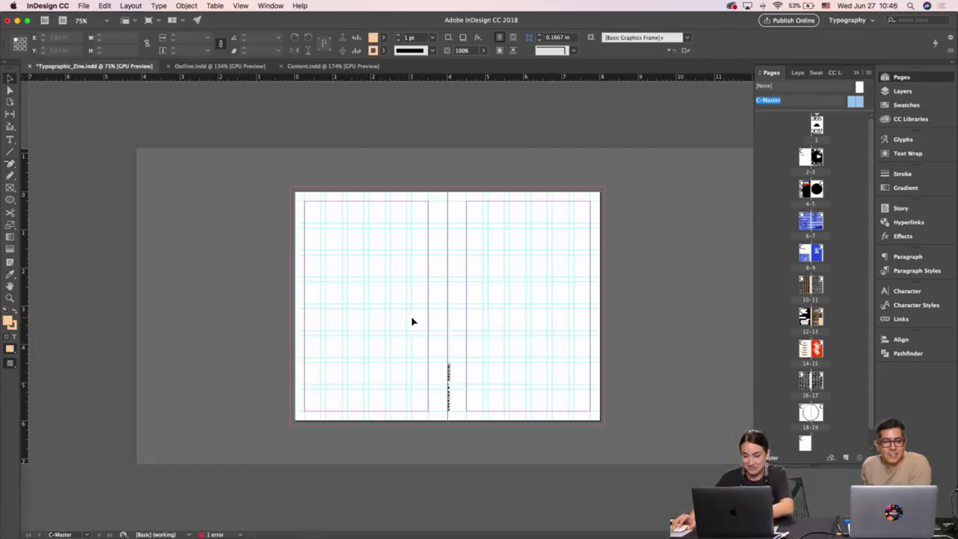
click(489, 299)
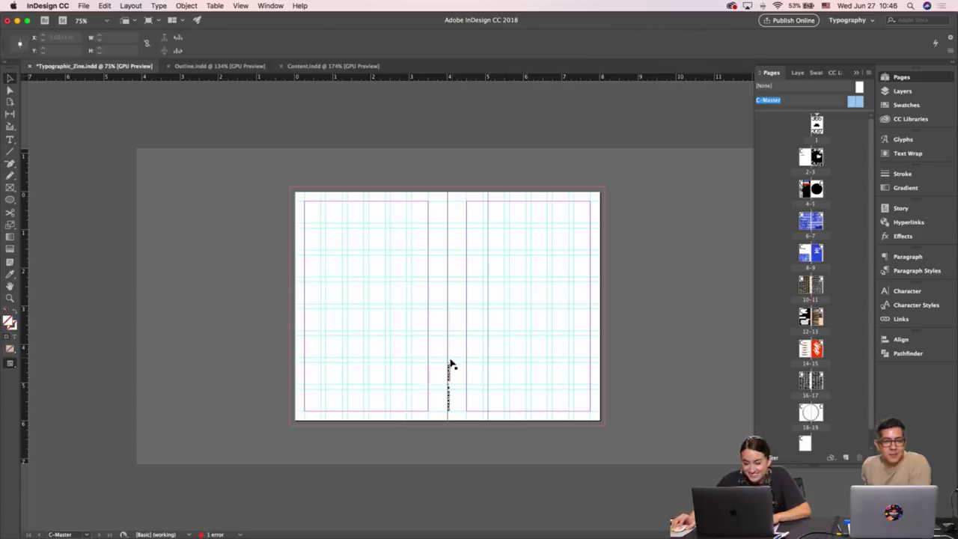
drag(449, 329, 449, 307)
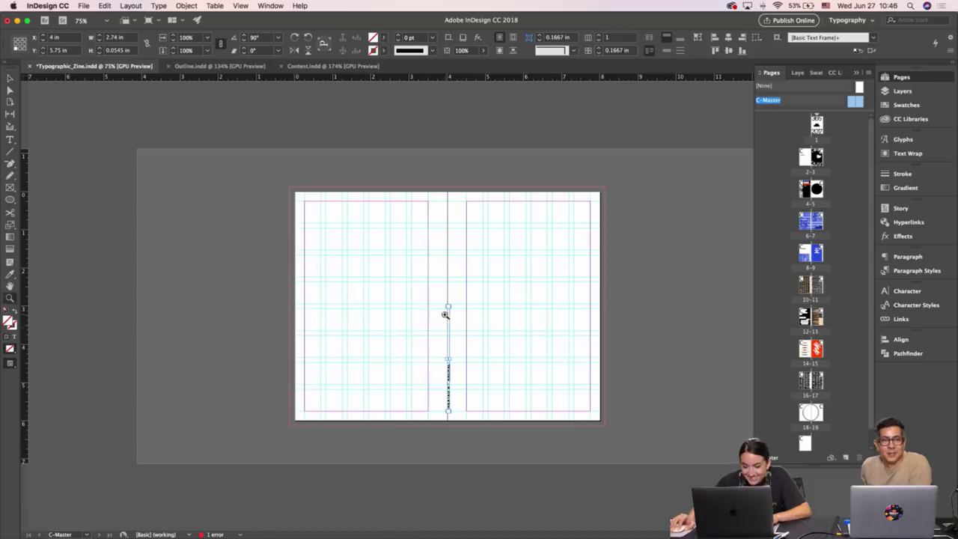
scroll(445, 313, up, 5)
drag(546, 228, 530, 340)
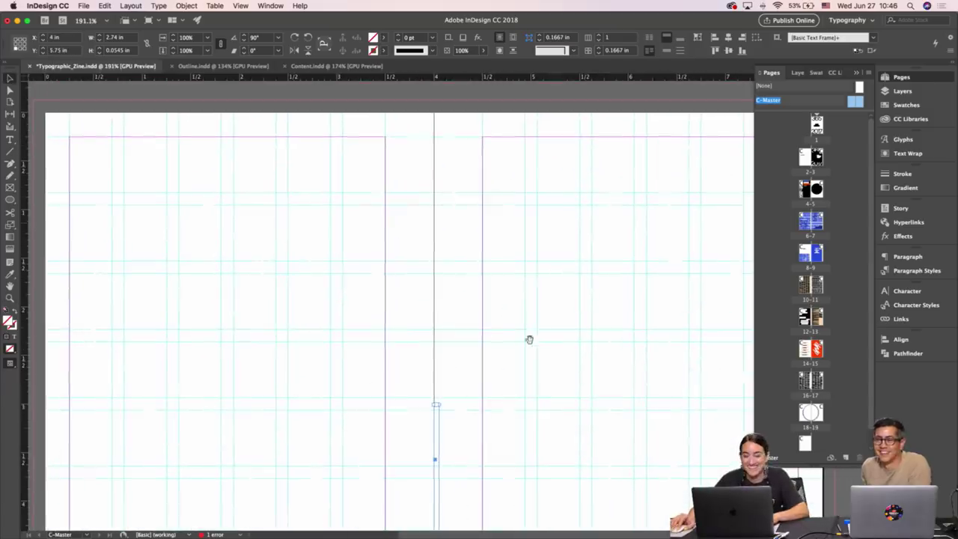
drag(437, 403, 484, 138)
click(567, 318)
scroll(537, 317, down, 10)
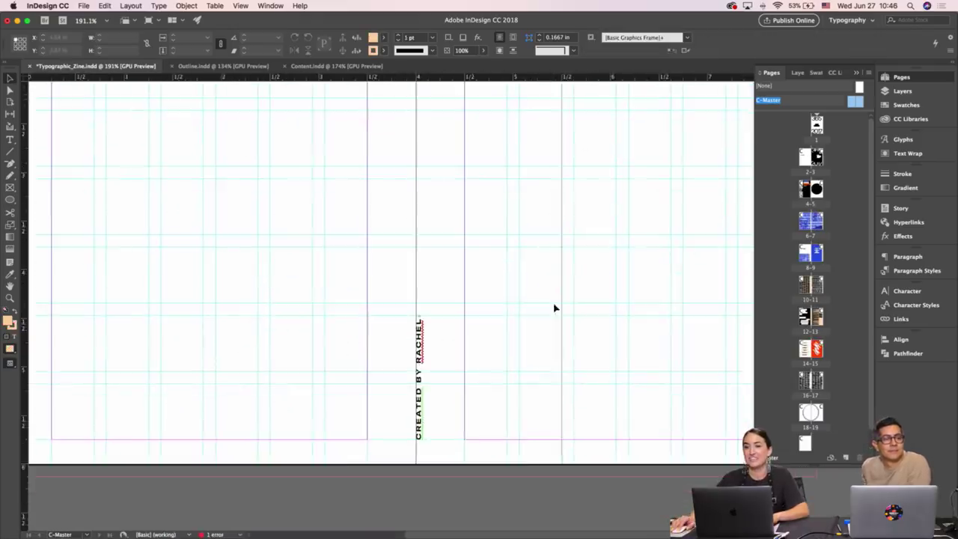
Centre the credit text between the spine and the inner margin within its frame, and check it in preview mode.
click(427, 263)
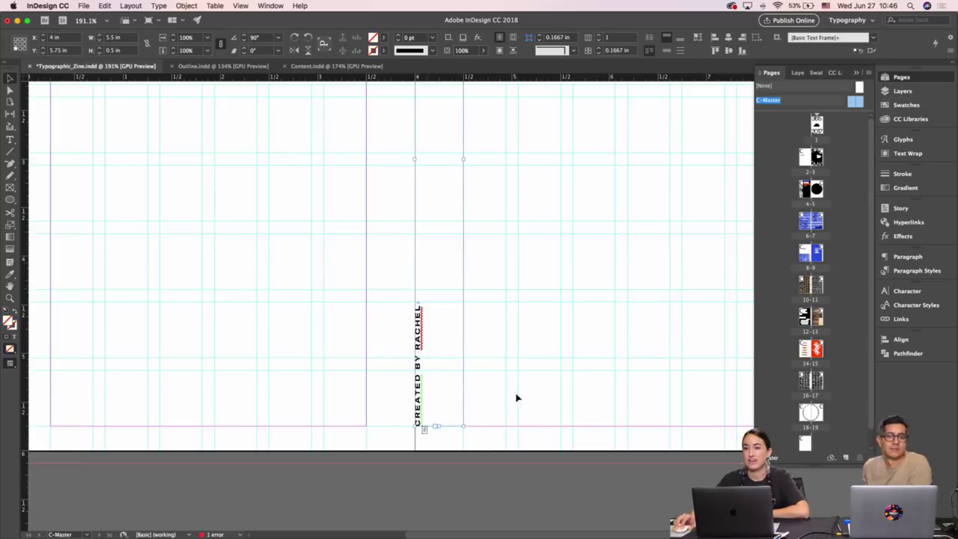
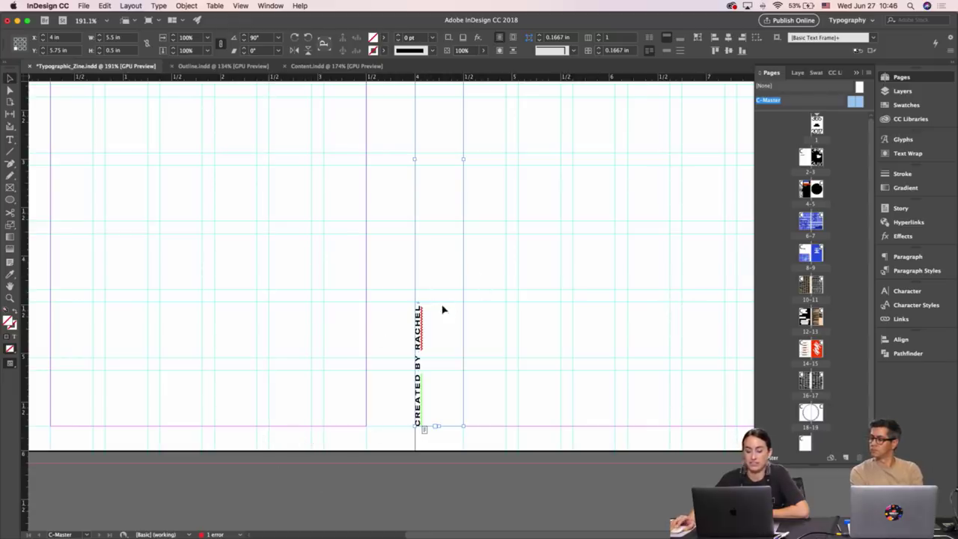
click(666, 50)
click(567, 261)
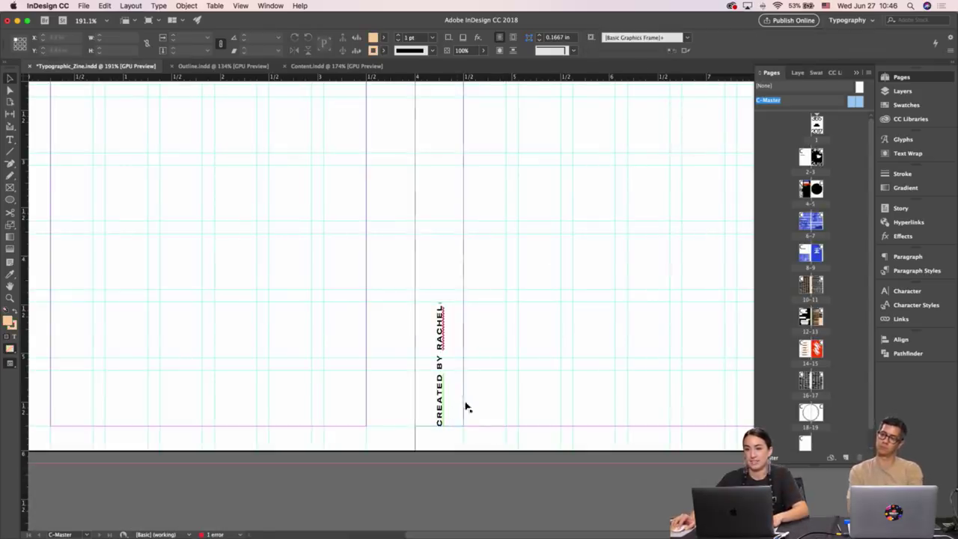
key(w)
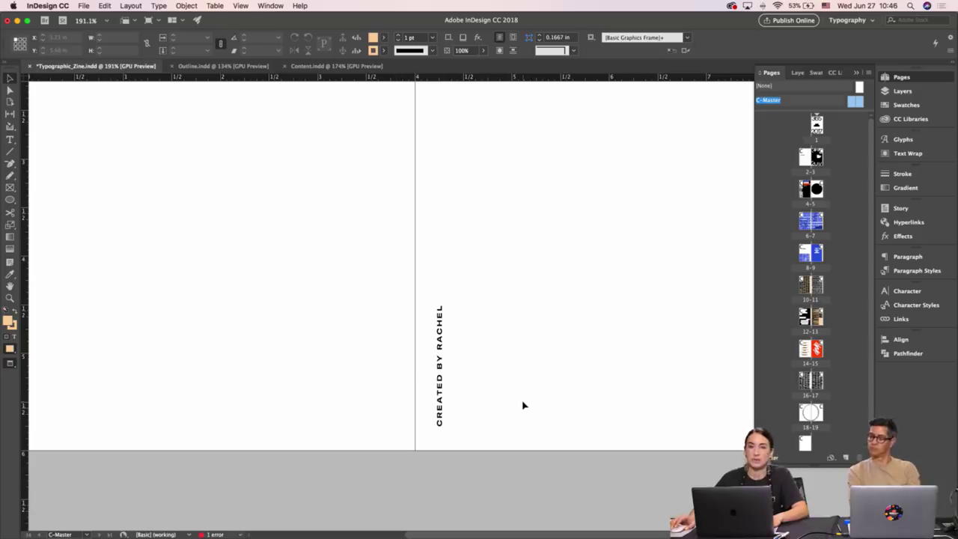
key(w)
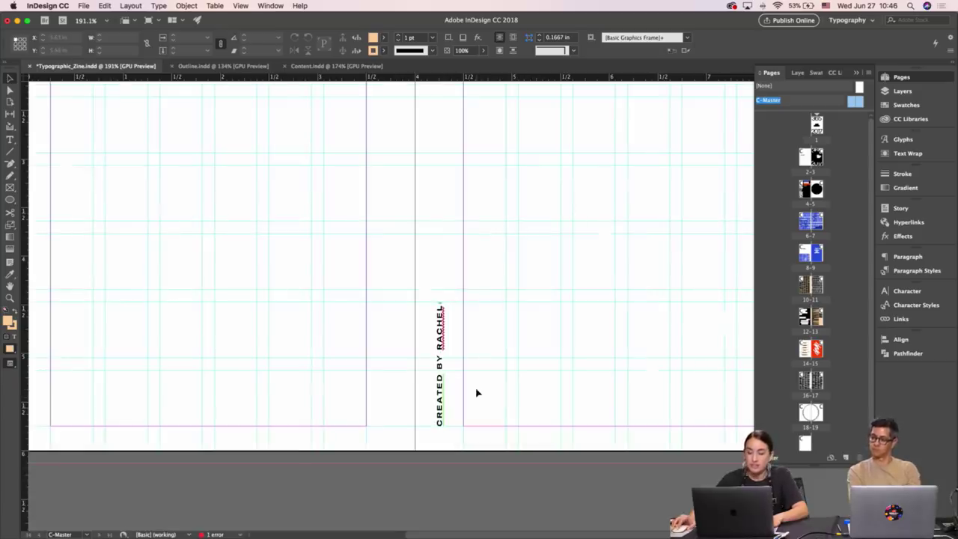
Replace the rotated credit text with "365" and "2017", separated by three spaces.
triple_click(442, 334)
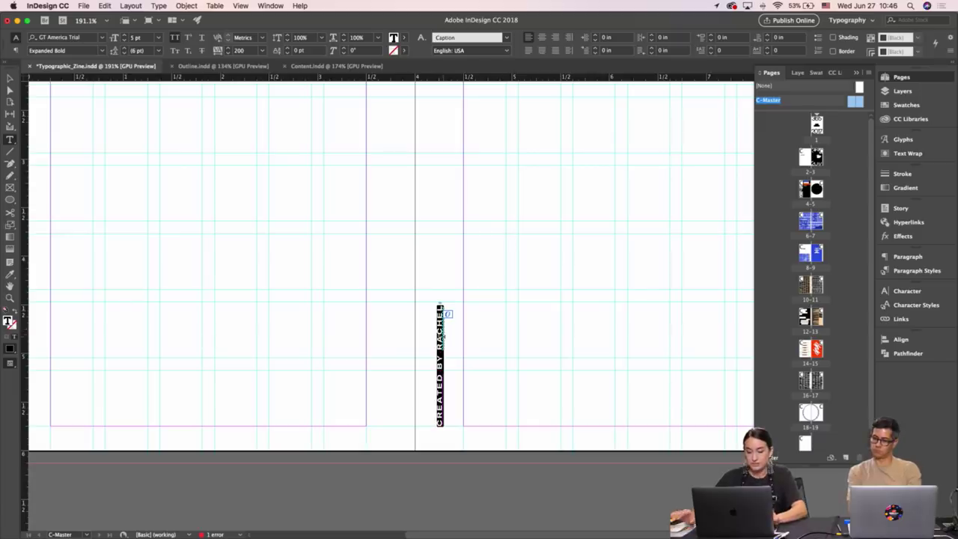
text(365)
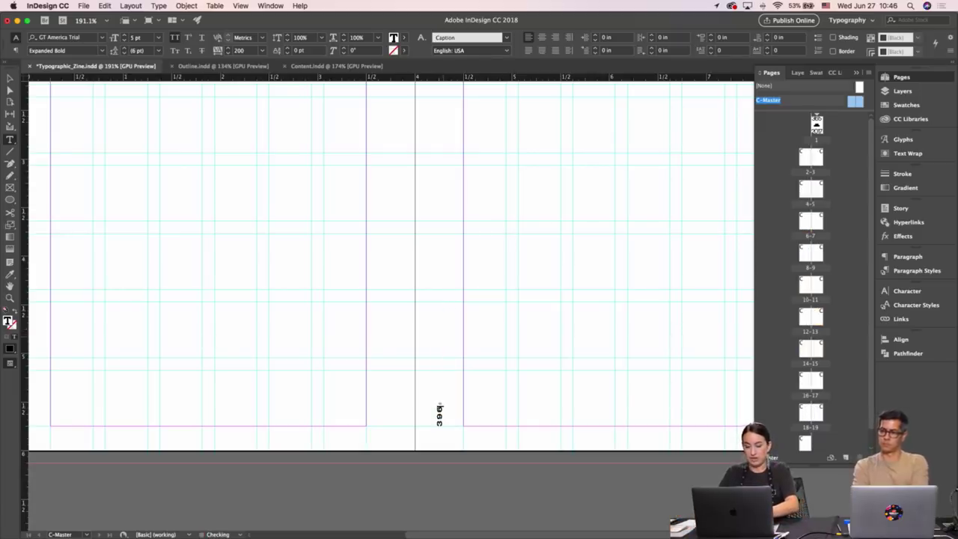
key(BackSpace)
key(BackSpace)
text(65 2017)
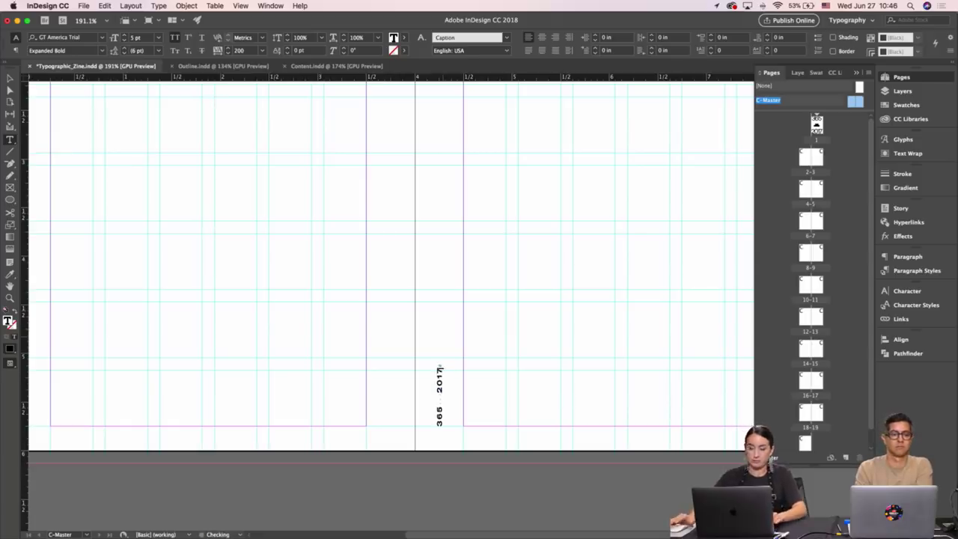
Underline the number 365 in the rotated master-page text and leave text editing.
double_click(440, 410)
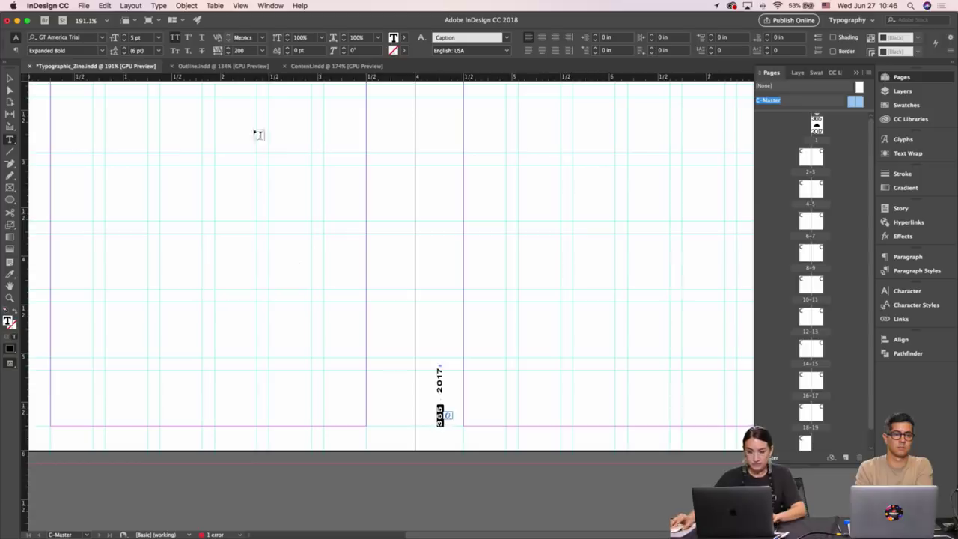
click(202, 38)
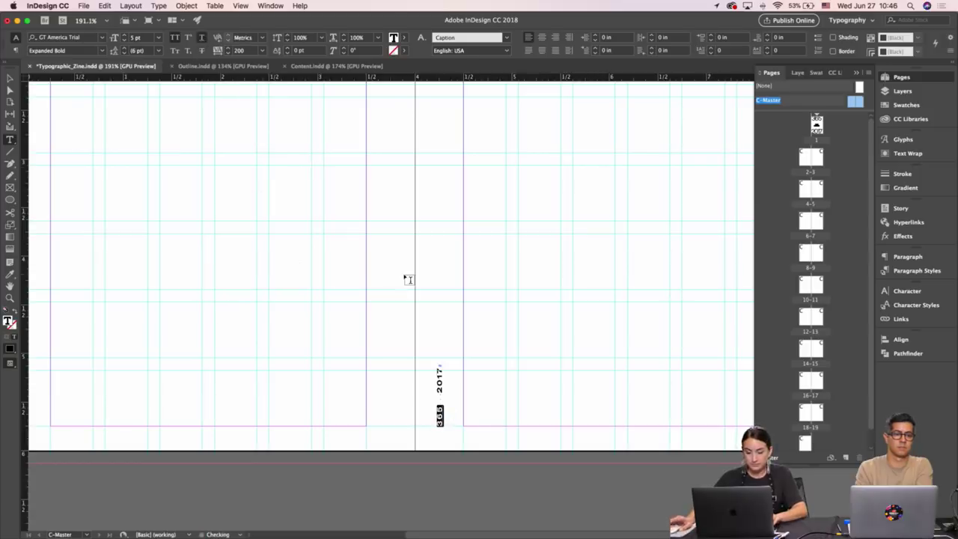
key(Escape)
click(476, 325)
Set the underline offset of the rotated 365 to 1 pt in the underline options, with preview on.
drag(457, 421, 685, 278)
key(super+space)
scroll(442, 365, up, 5)
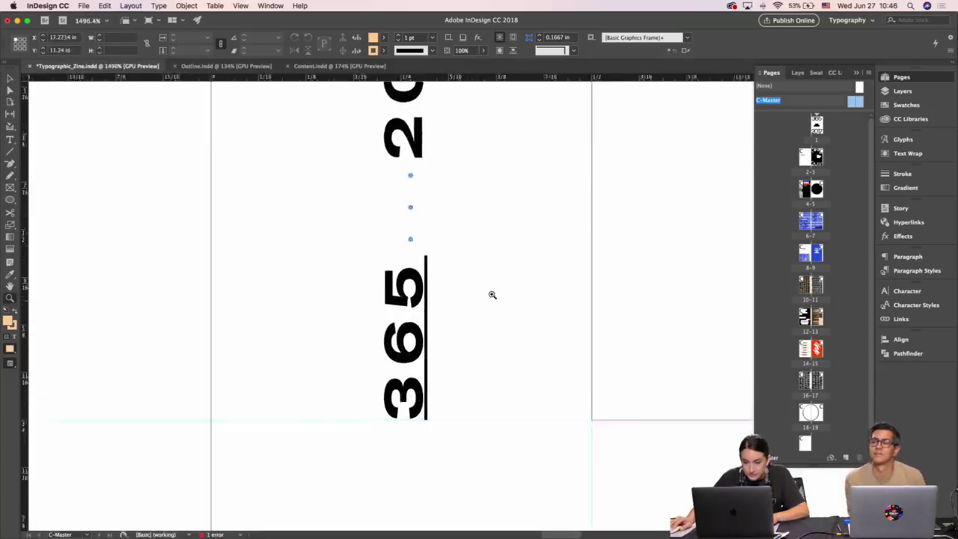
double_click(405, 301)
drag(407, 197, 437, 442)
drag(425, 407, 423, 303)
drag(409, 212, 388, 404)
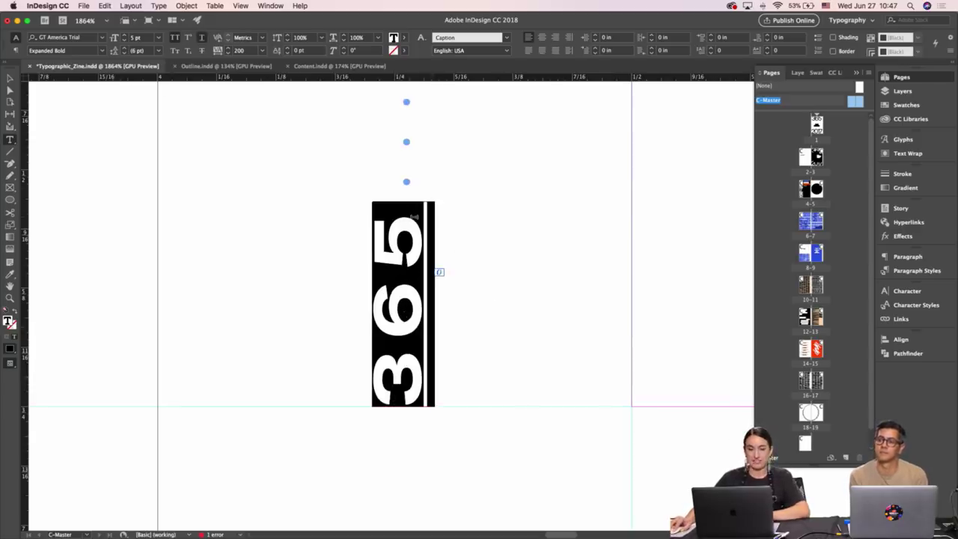
alt+click(202, 38)
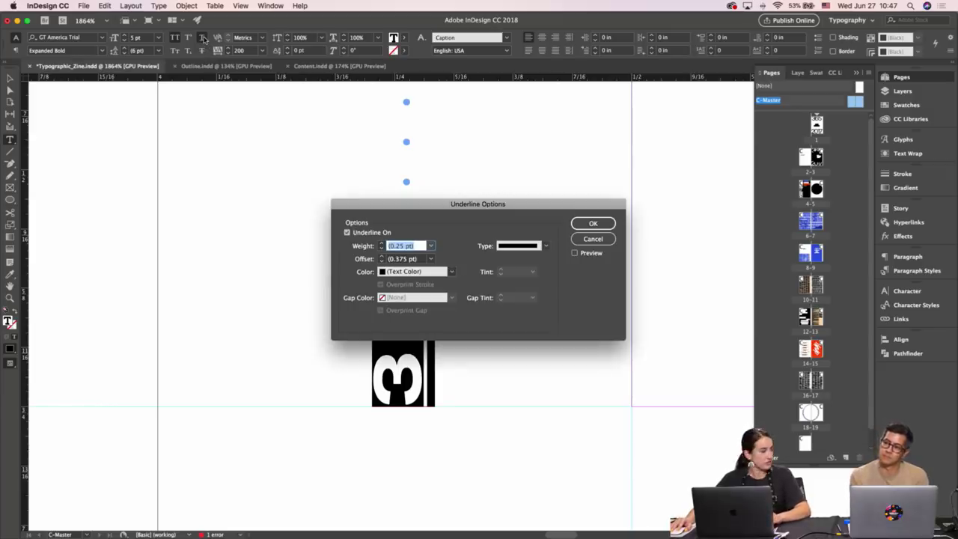
drag(530, 206, 260, 121)
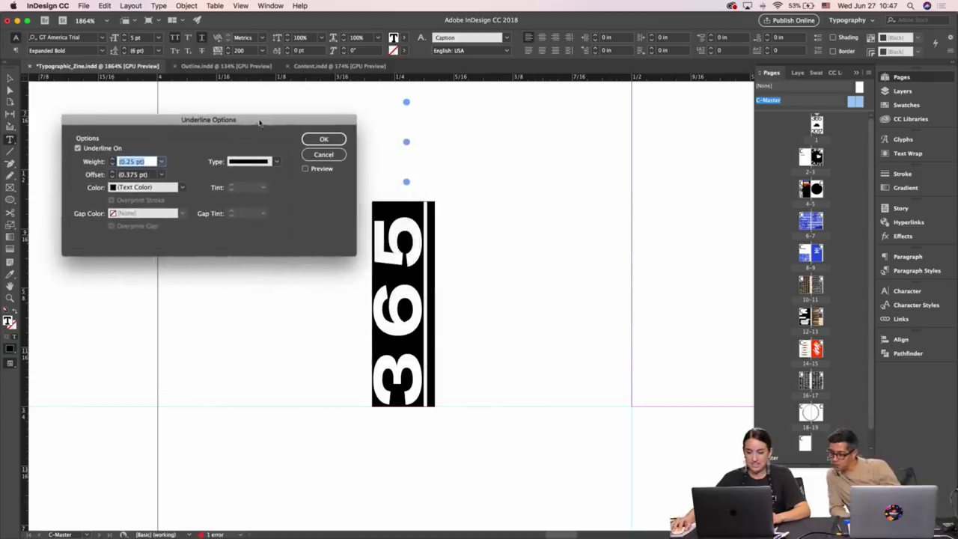
click(305, 168)
click(112, 172)
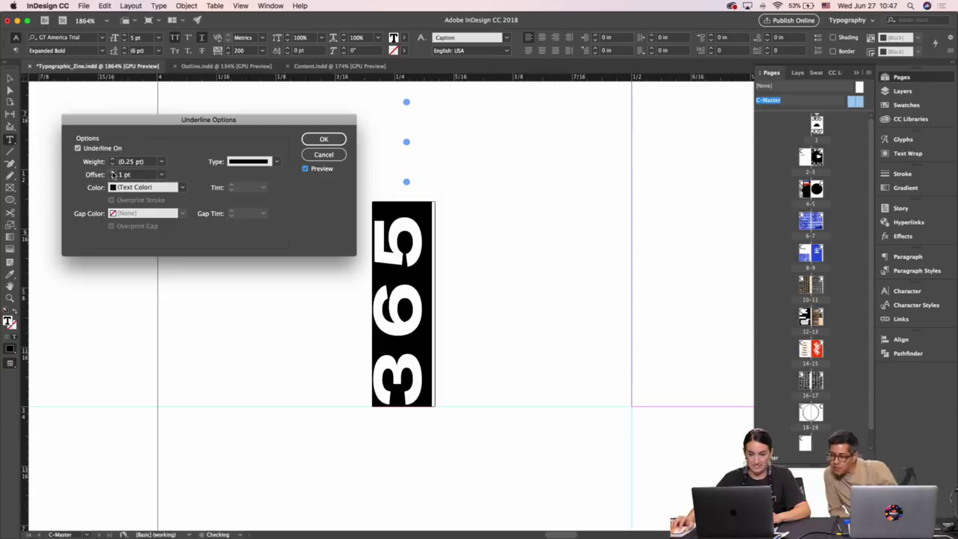
click(112, 171)
click(113, 176)
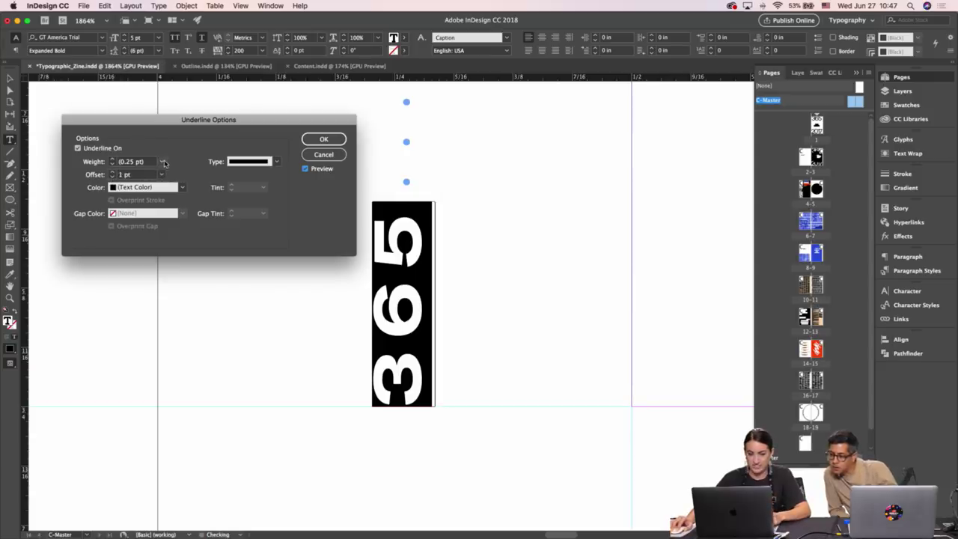
Choose a 0.25 pt weight for the 365 underline, then leave the underline options and deselect the text.
click(164, 162)
click(152, 195)
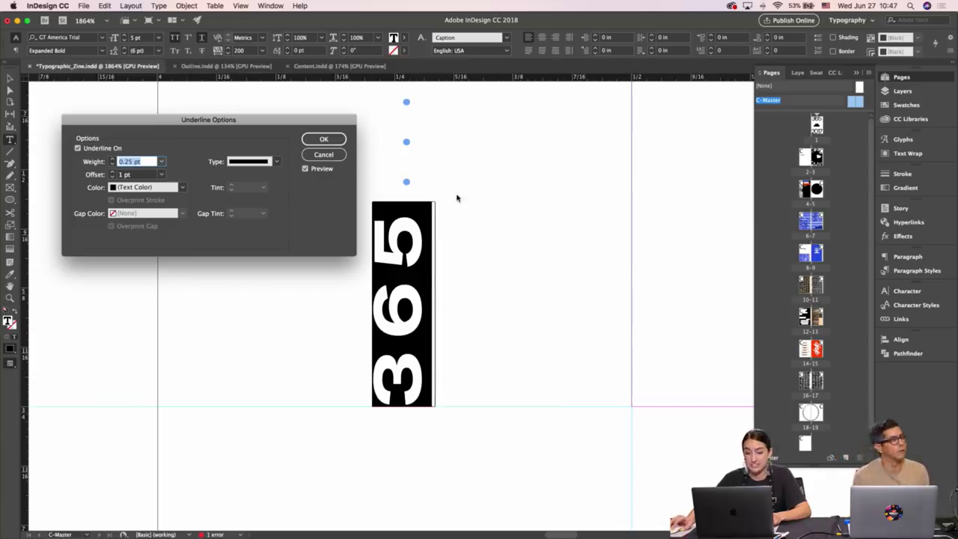
click(324, 155)
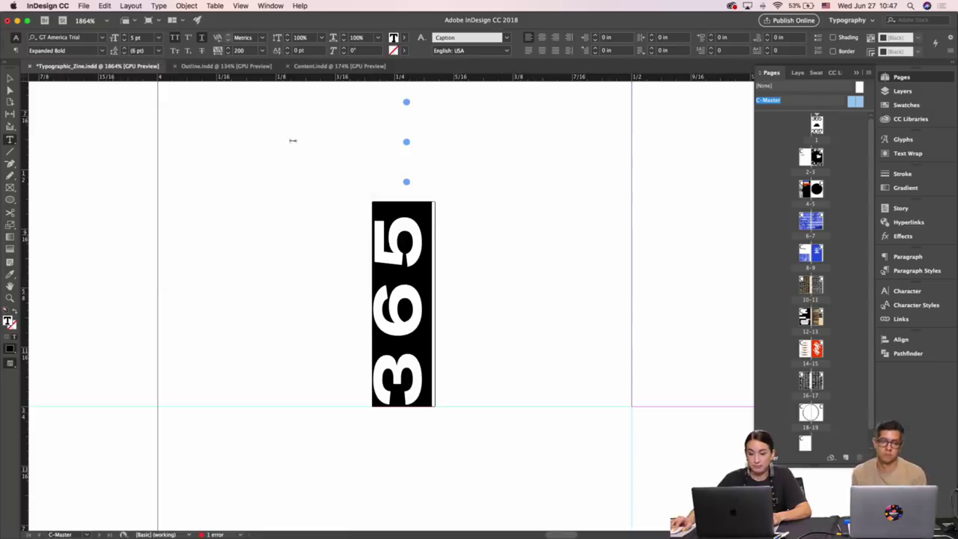
key(Escape)
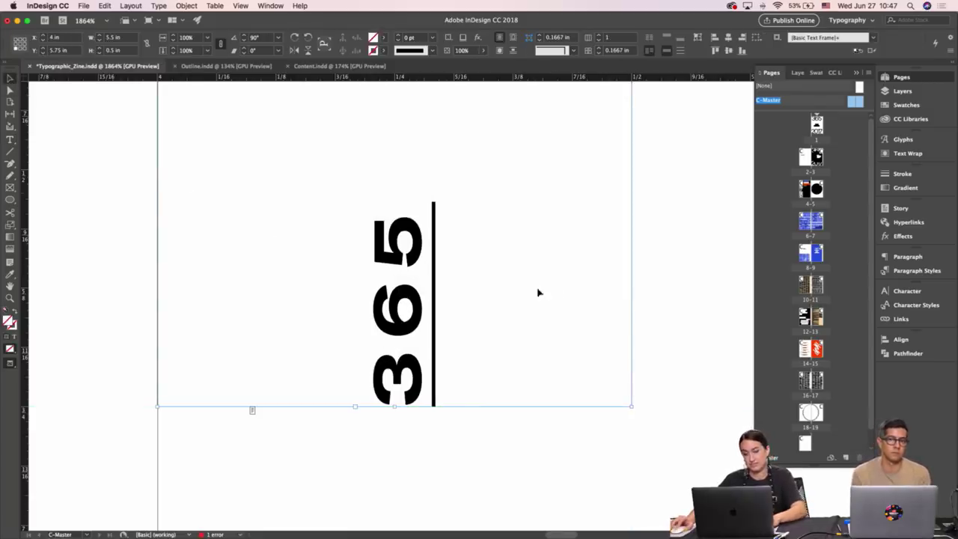
click(685, 279)
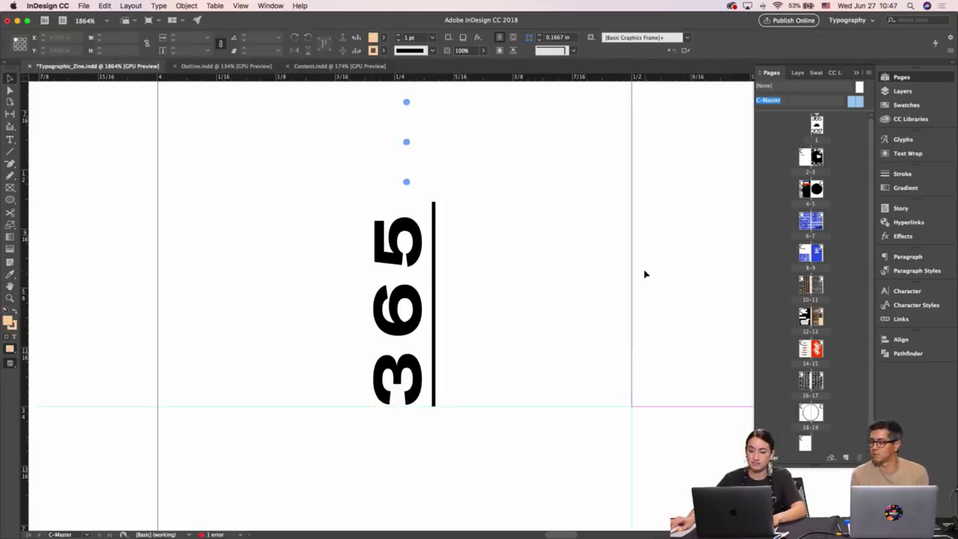
Remove the underline from the rotated 365 and leave text editing.
double_click(415, 262)
drag(405, 195, 420, 421)
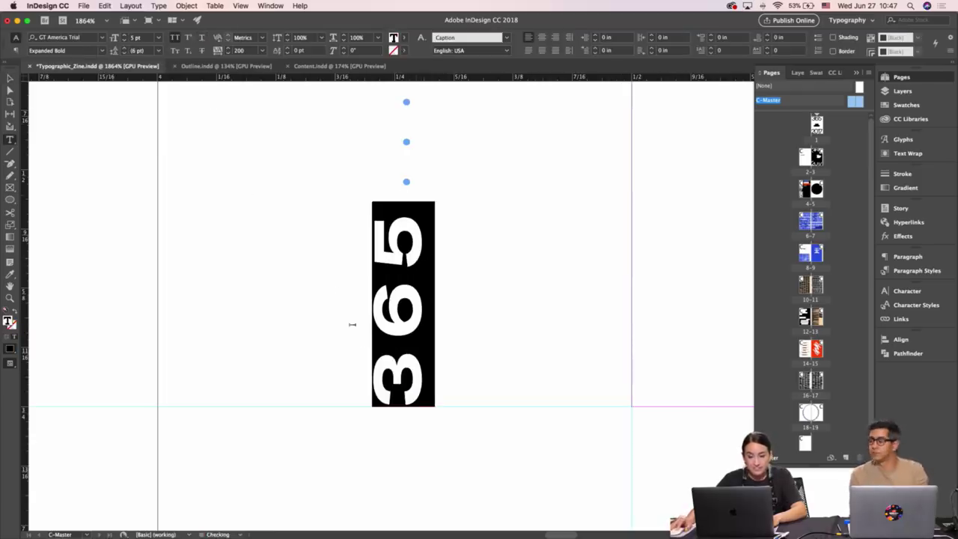
key(Escape)
click(422, 458)
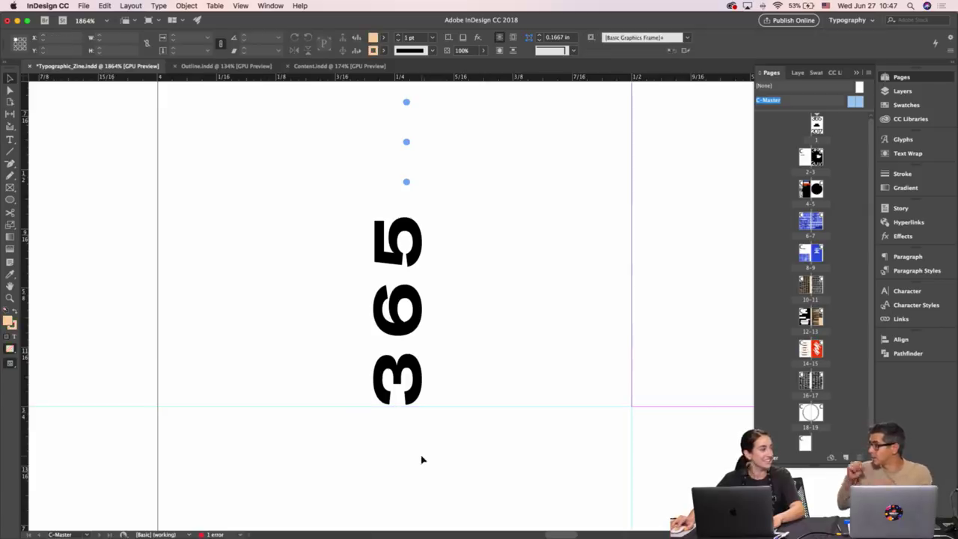
Draw a vertical line about 0.188 in long beside the baseline of the rotated 365.
drag(484, 471, 441, 470)
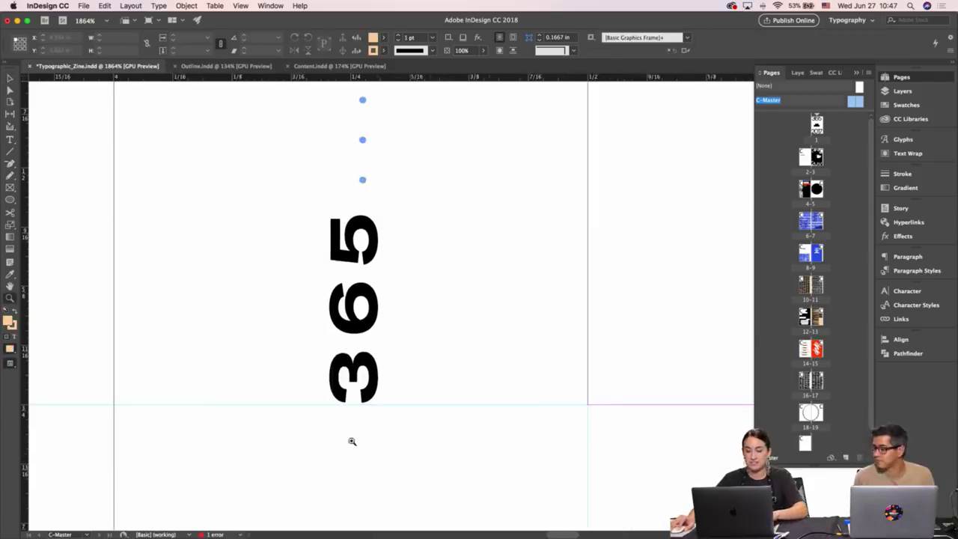
drag(352, 442, 405, 122)
key(l)
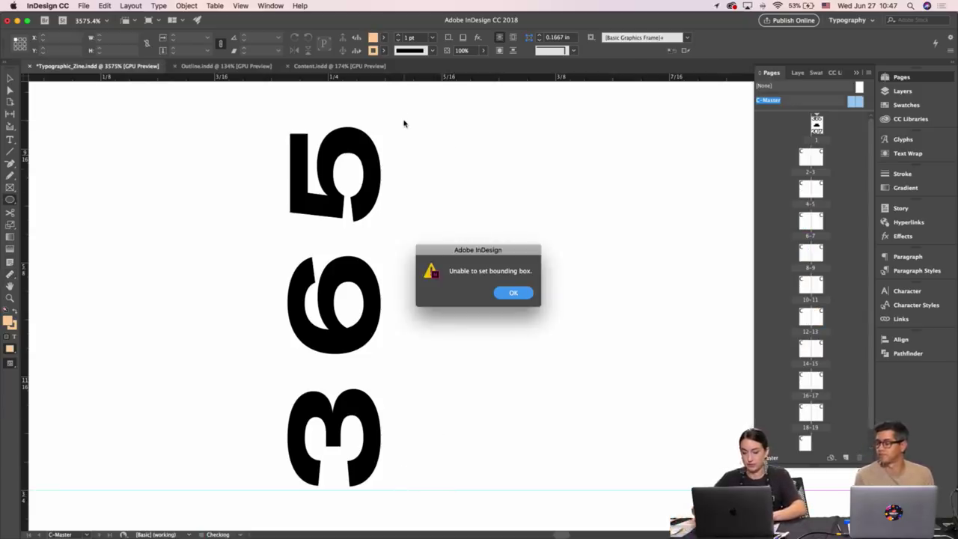
key(Return)
key(v)
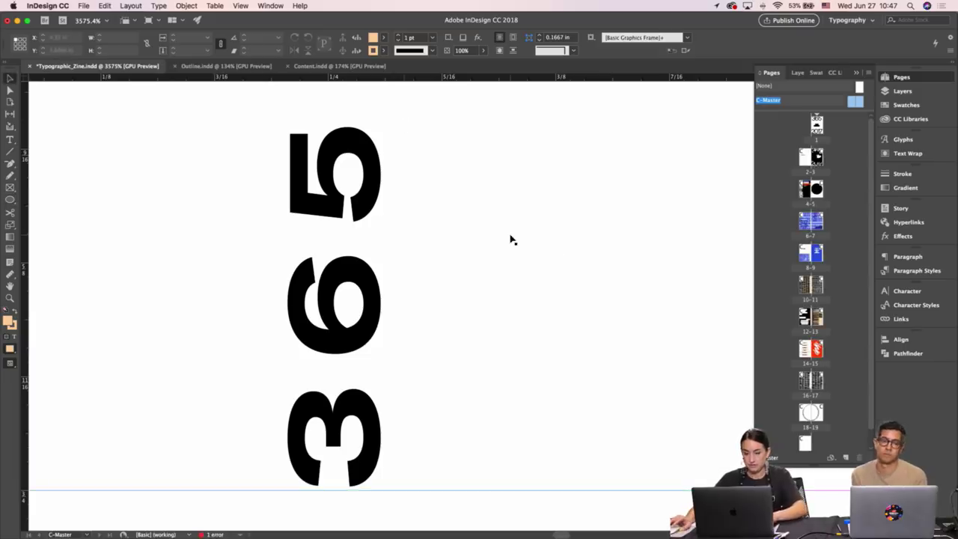
key(backslash)
drag(394, 481, 405, 139)
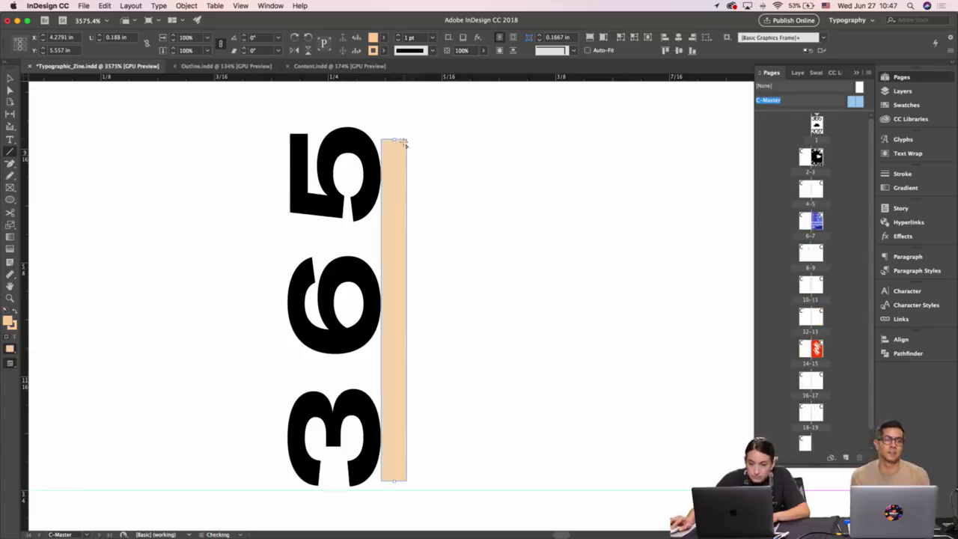
Give the line beside 365 no fill and a 0.25 pt black stroke.
click(383, 37)
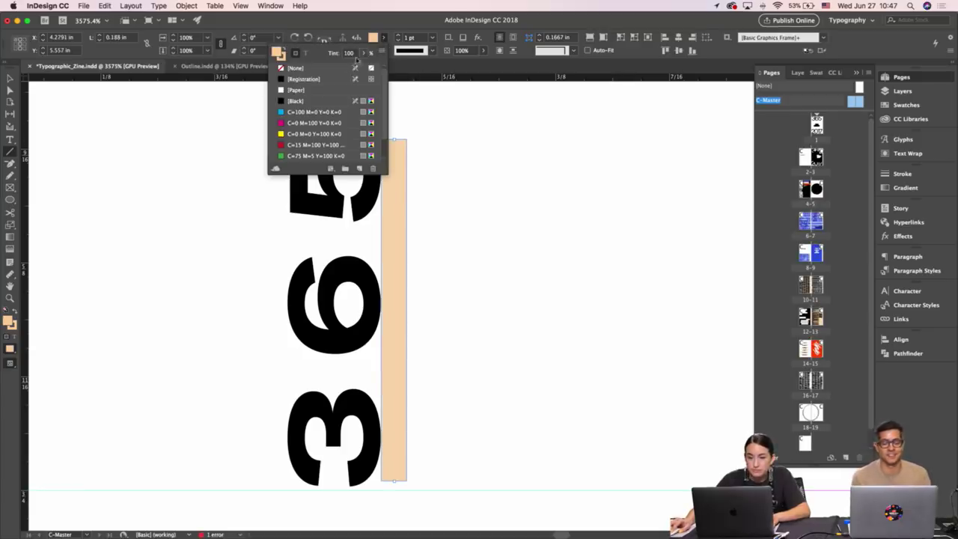
click(358, 68)
click(384, 50)
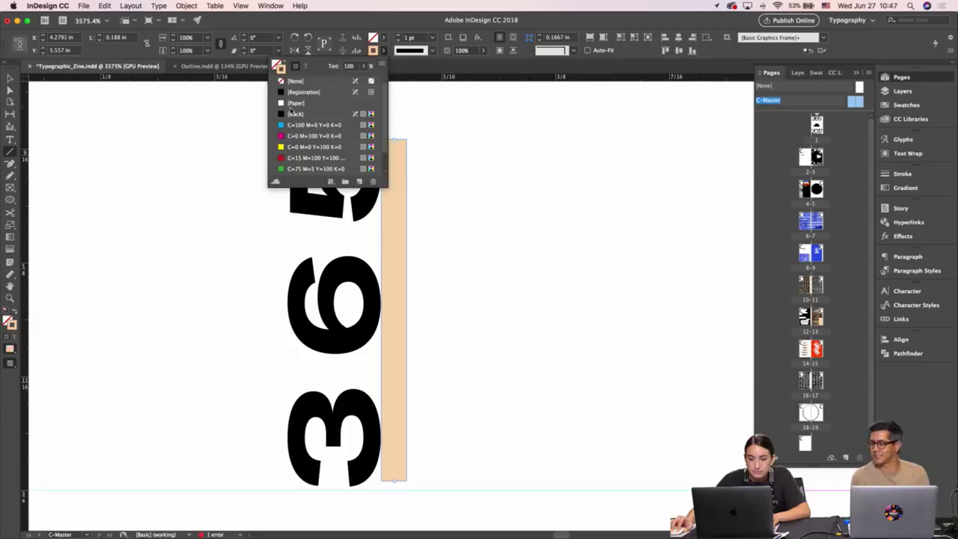
click(300, 114)
click(432, 37)
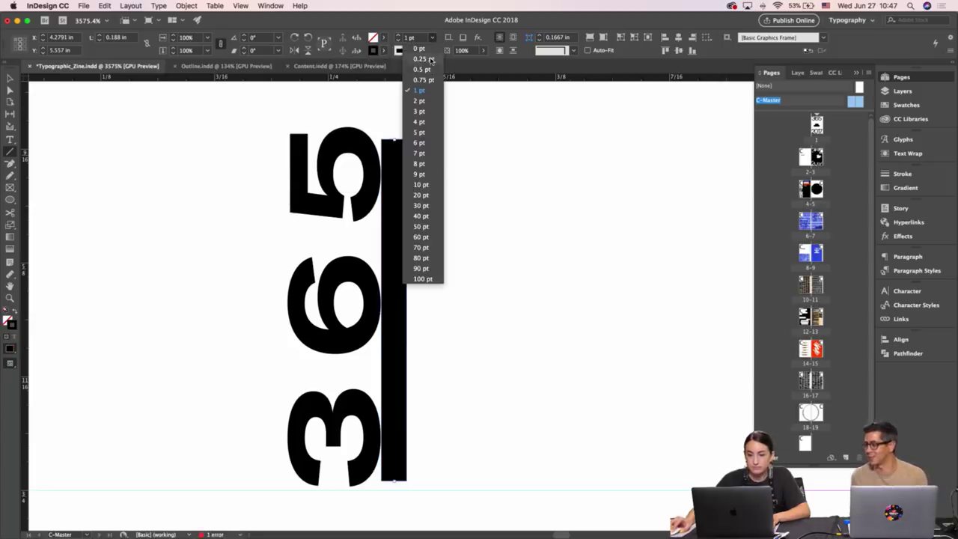
click(432, 60)
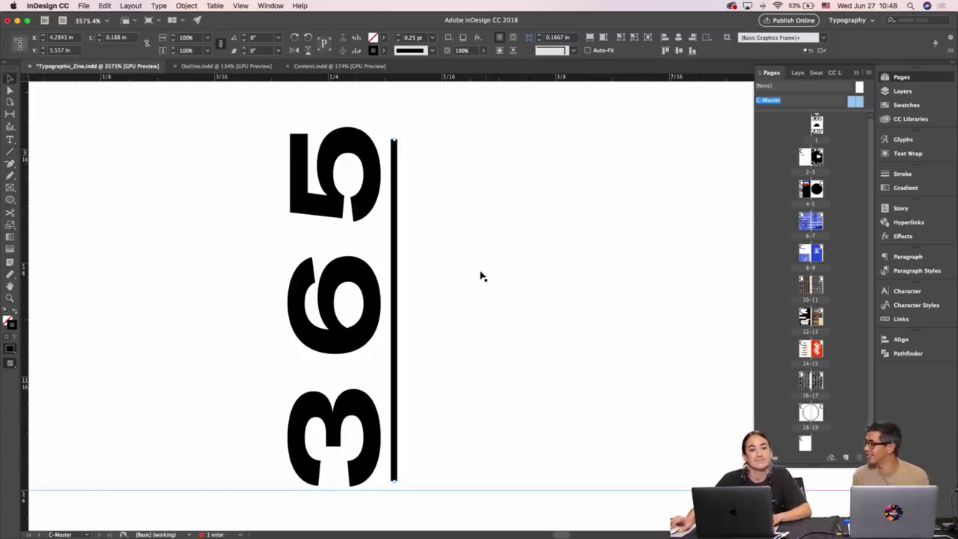
Move the line slightly farther from 365, to X 4.291 in, and extend it to about 0.193 in.
scroll(457, 297, down, 1)
scroll(457, 297, right, 1)
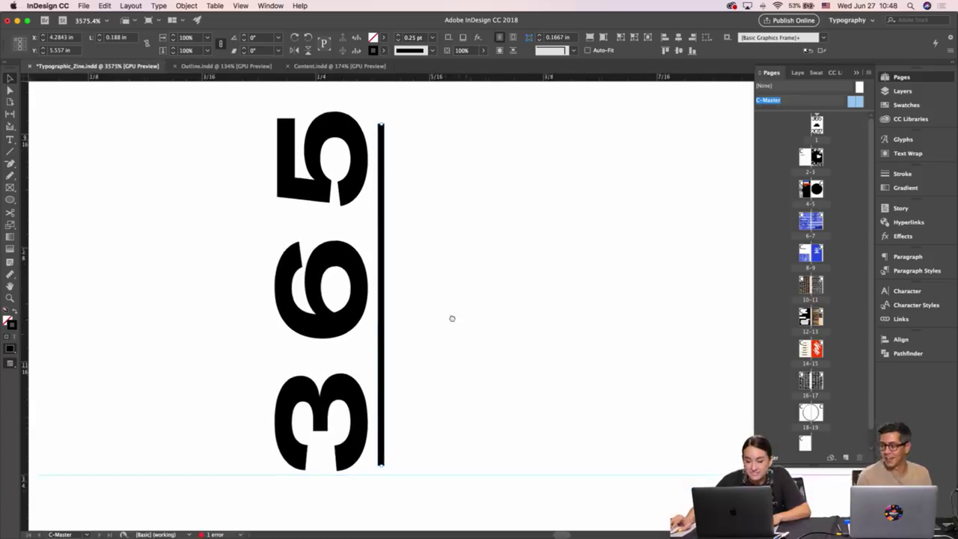
drag(385, 338, 395, 342)
drag(423, 200, 420, 252)
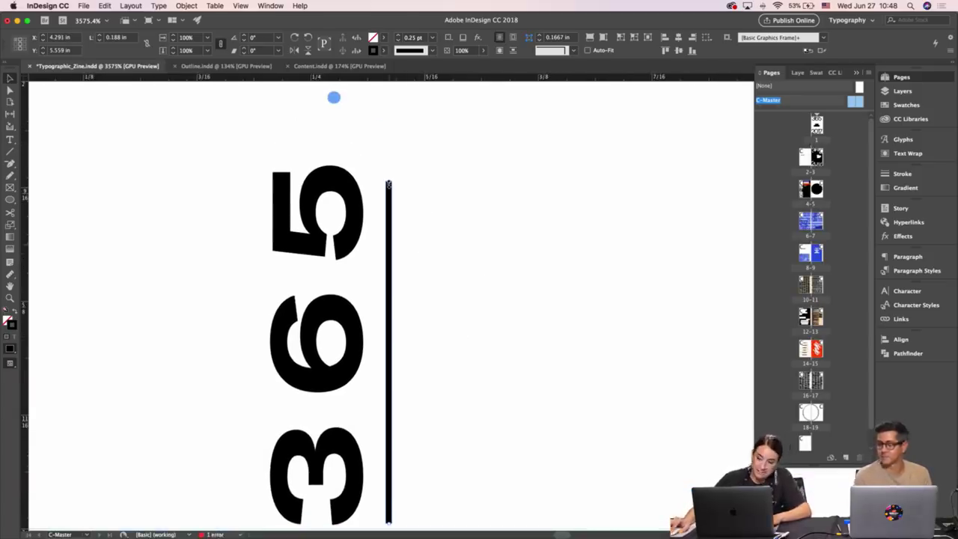
drag(388, 181, 282, 172)
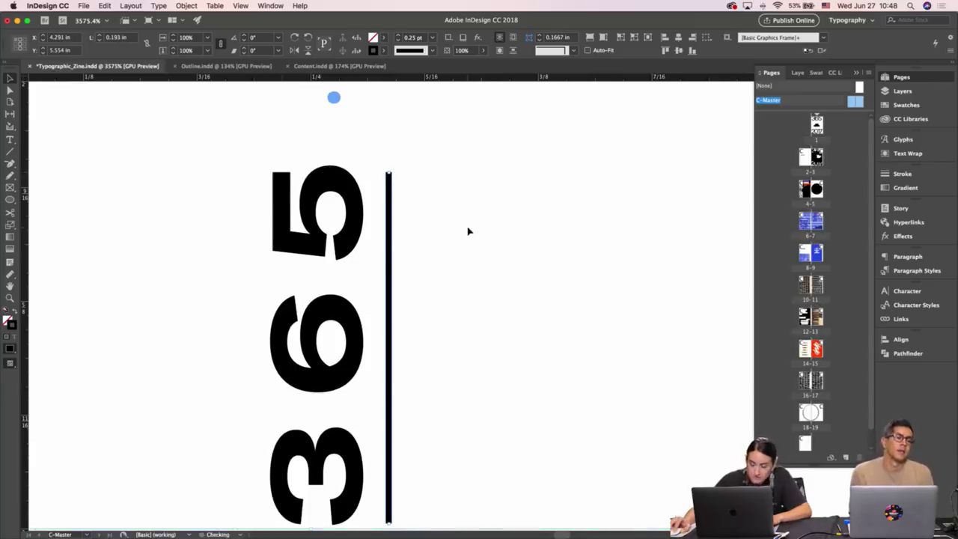
Cut the line beside 365 from the master page.
click(469, 229)
drag(509, 273, 580, 215)
click(460, 252)
click(461, 252)
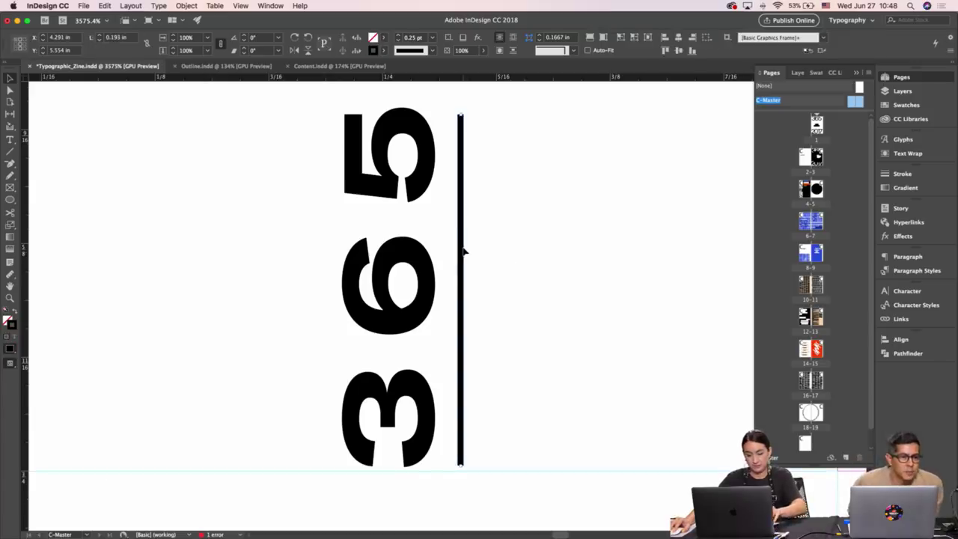
key(Delete)
Start a new paragraph after 2017 in the rotated text and paste the cut line into it as an inline object.
double_click(446, 251)
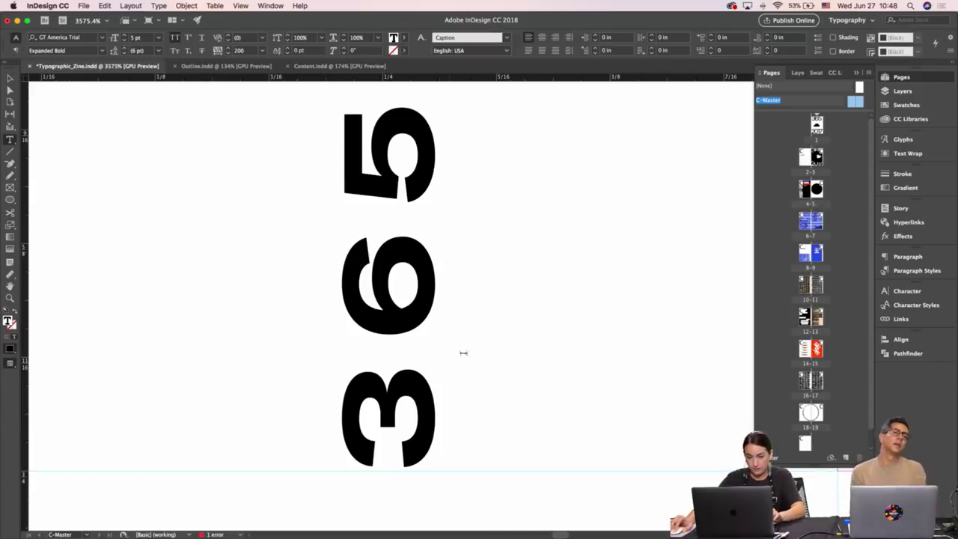
click(378, 191)
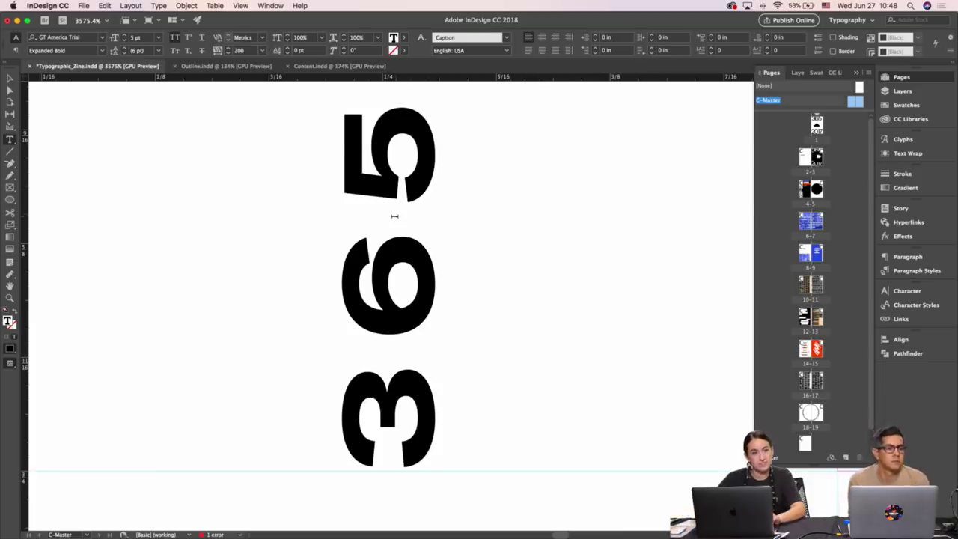
key(super+minus)
key(super+minus)
key(super+minus)
key(super+minus)
key(super+minus)
key(super+minus)
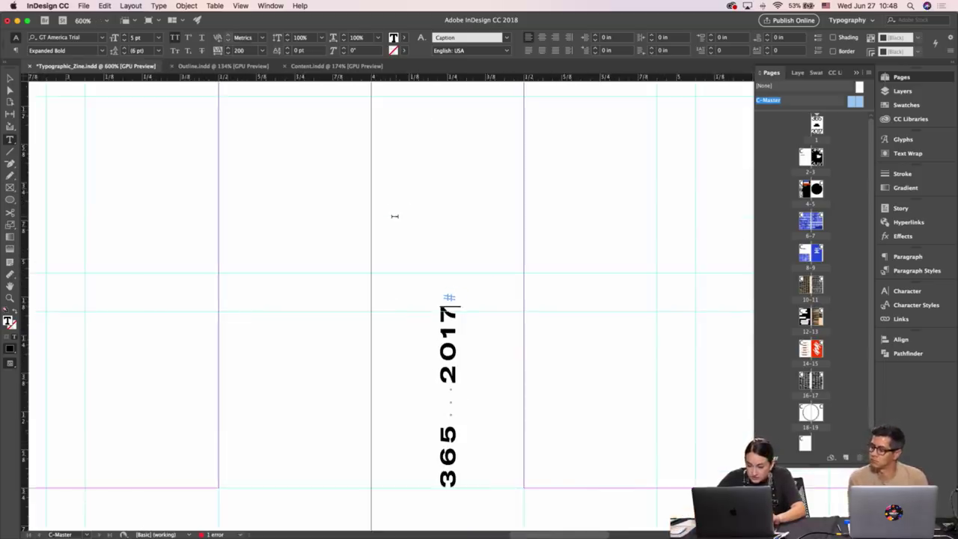
key(Return)
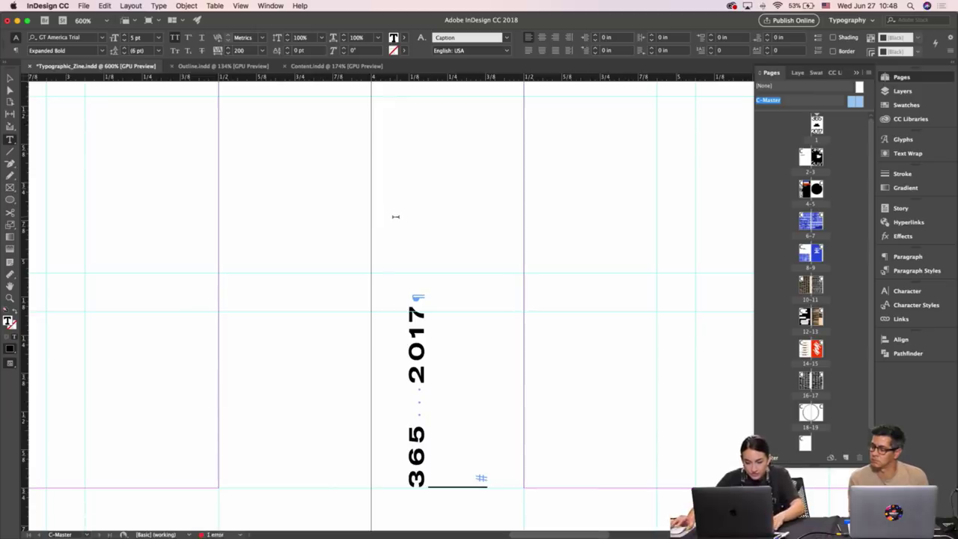
Rotate the inline line to 180° so it runs parallel to the rotated 365.
key(Escape)
scroll(414, 409, down, 2)
drag(415, 407, 500, 401)
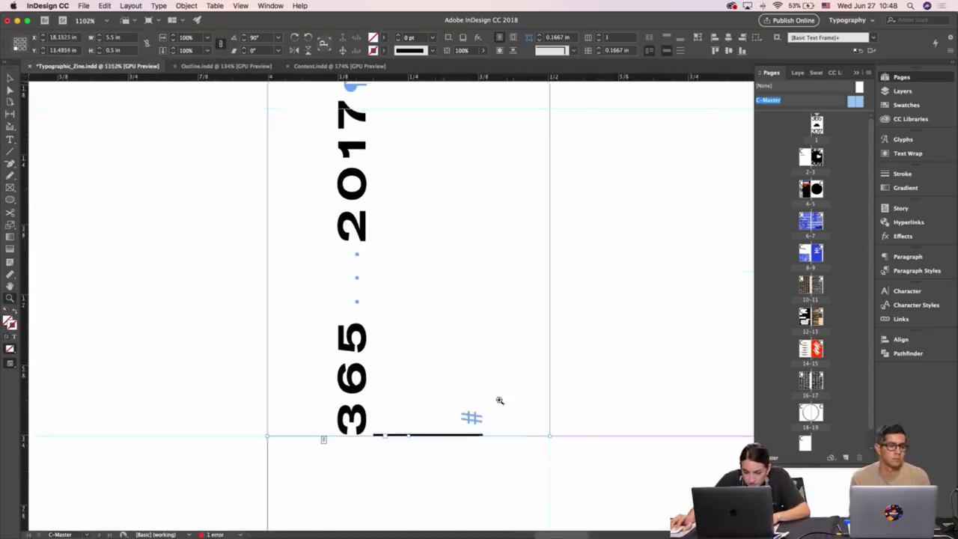
click(477, 436)
mouse_move(478, 438)
mouse_down()
mouse_move(487, 419)
mouse_move(445, 367)
mouse_move(427, 381)
mouse_up()
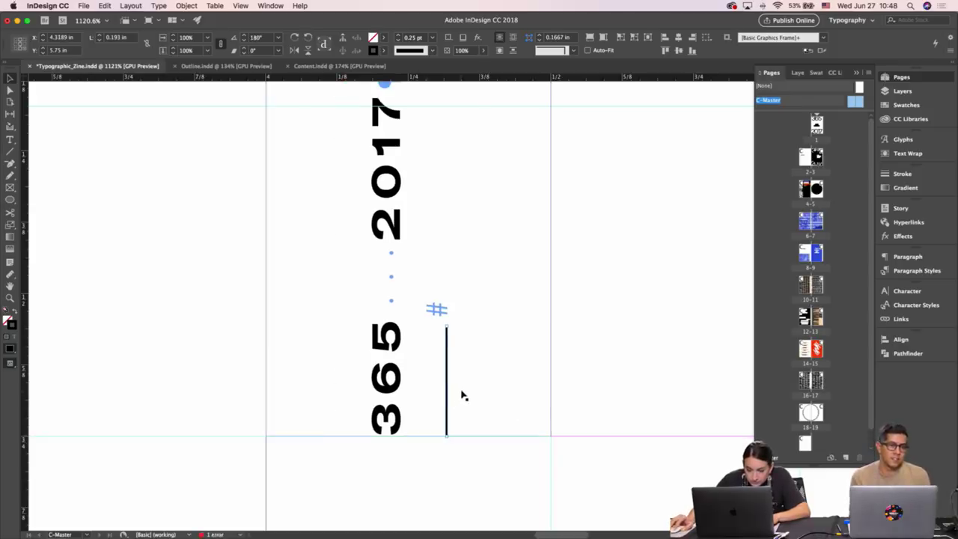
Set the leading of the paragraph holding the inline line to 2 pt, bringing the line close under 365.
double_click(453, 366)
key(super+a)
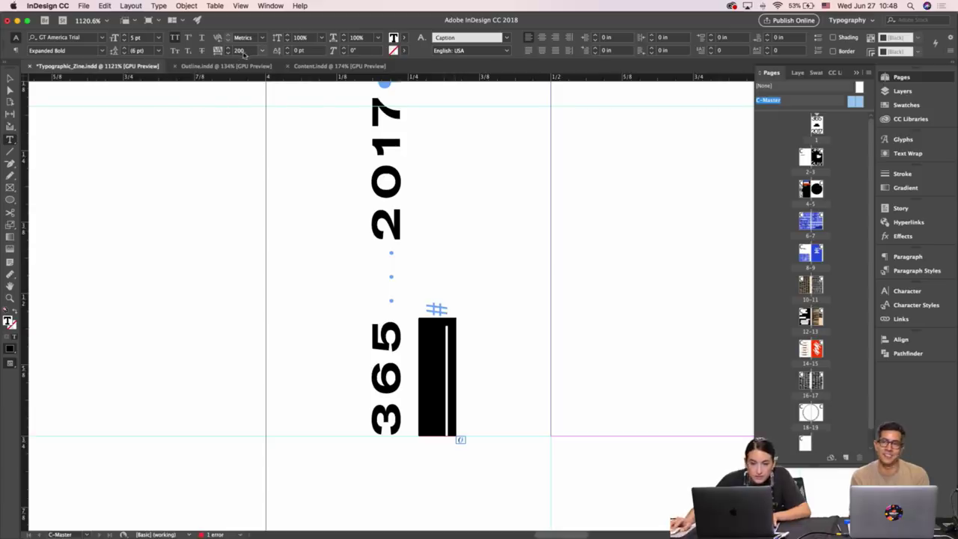
click(125, 53)
click(125, 53)
click(125, 53)
click(125, 54)
click(125, 53)
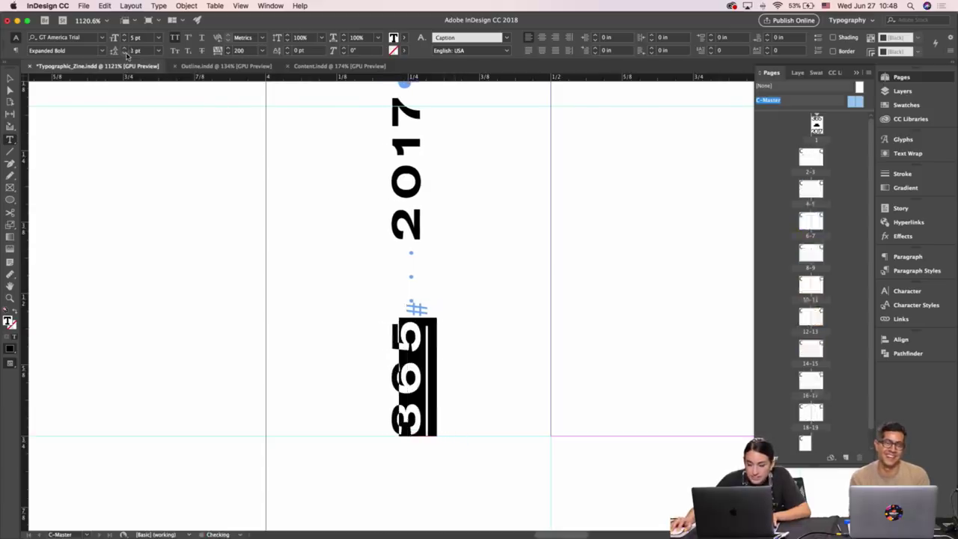
click(125, 48)
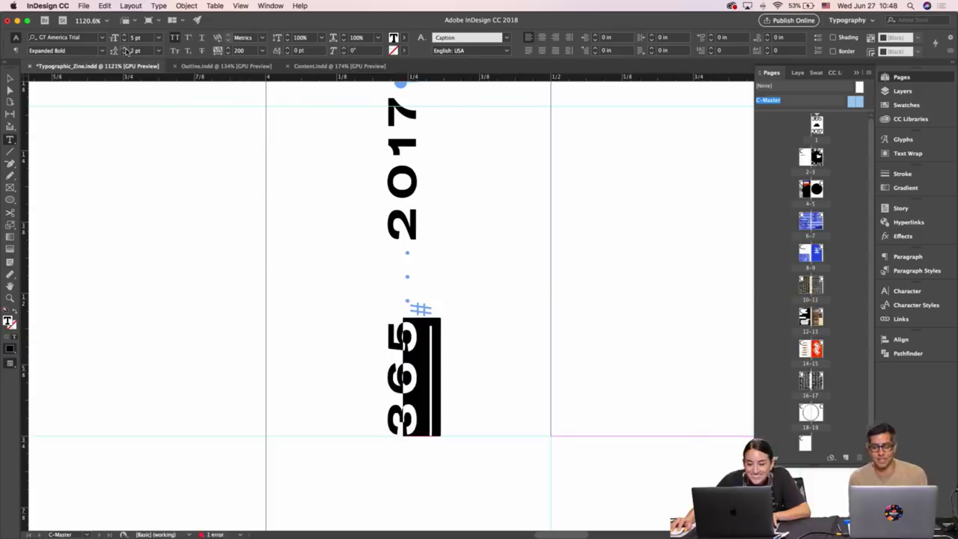
Deselect the text, switch to preview mode and view the finished running text at 200%.
key(Escape)
click(214, 252)
key(w)
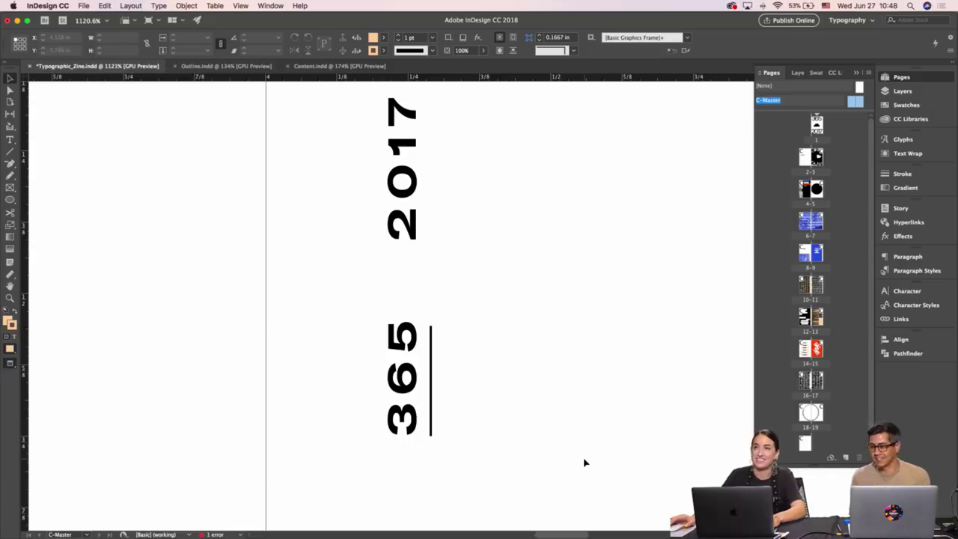
key(super+alt+0)
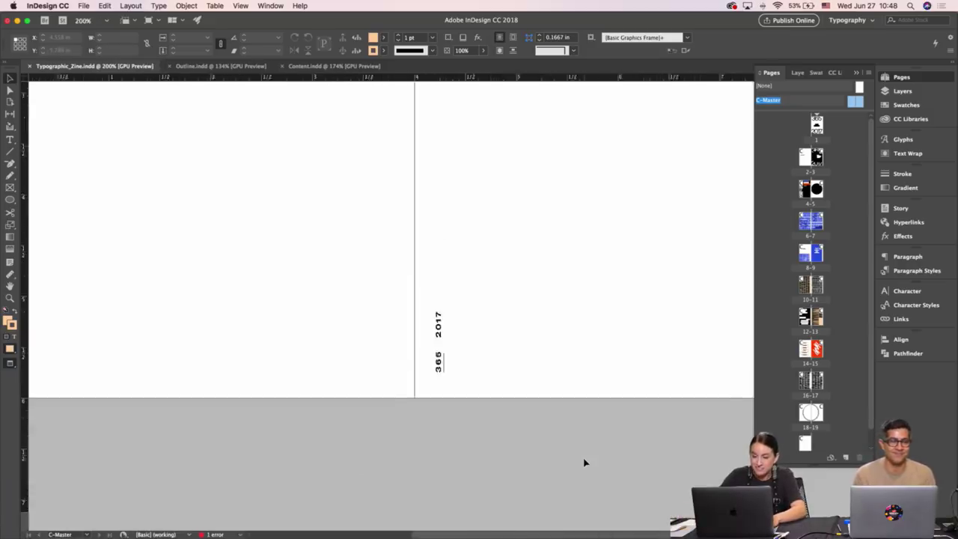
Leave preview mode and add a right indent tab directly after 2017 in the rotated running text on C-Master.
key(w)
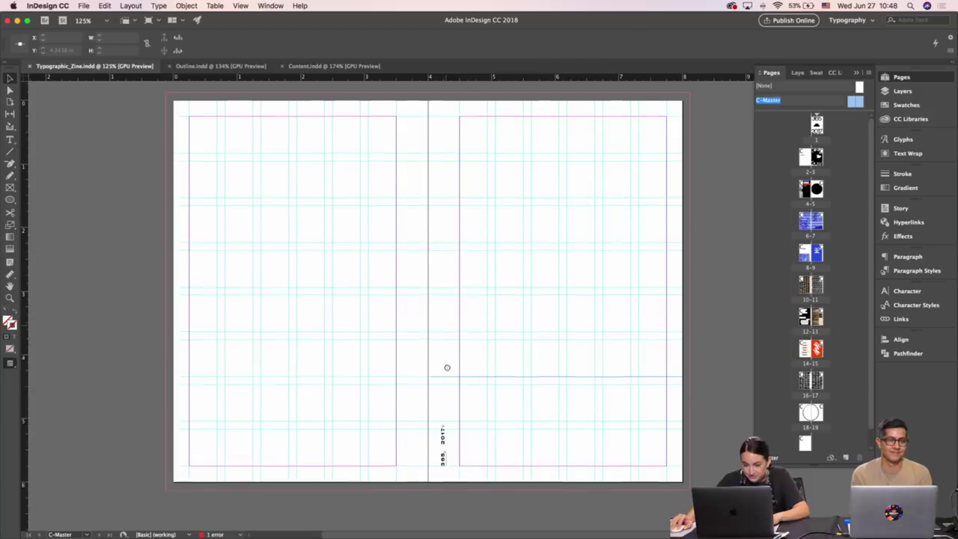
click(447, 394)
double_click(440, 379)
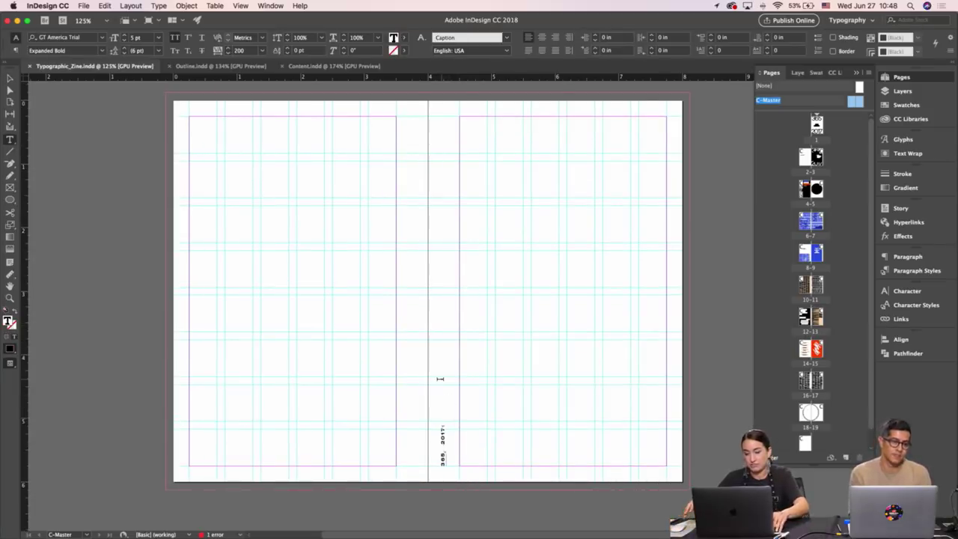
key(shift+Tab)
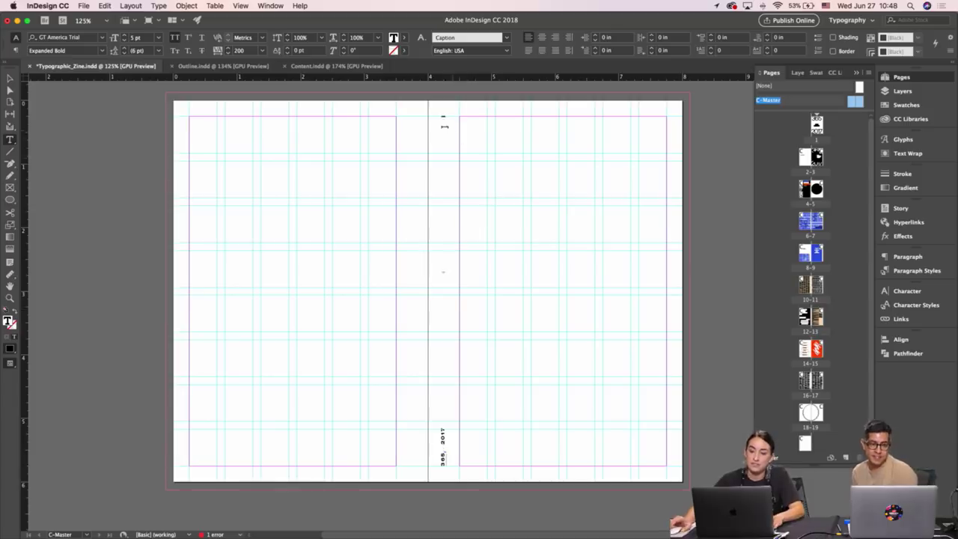
Insert a Current Page Number marker after the right indent tab in the rotated running text.
click(158, 5)
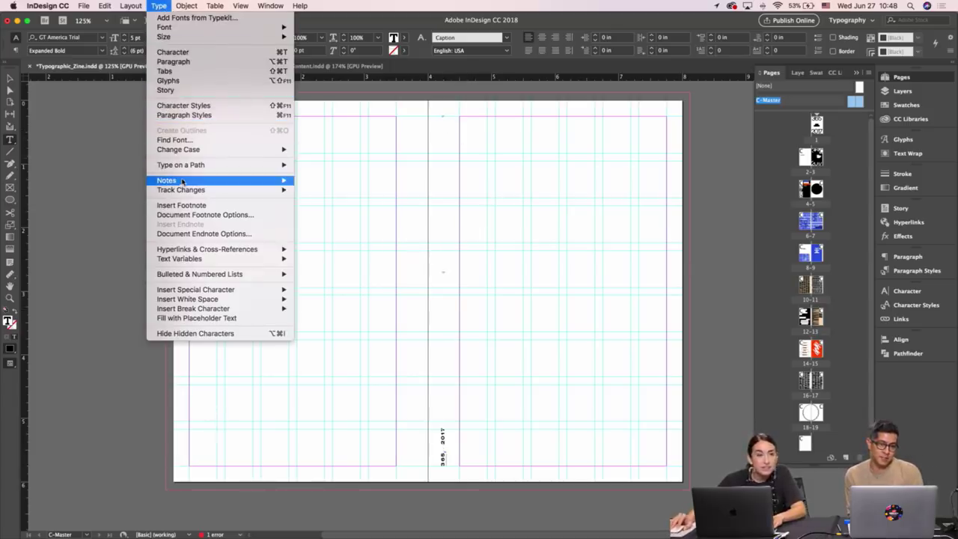
mouse_move(182, 181)
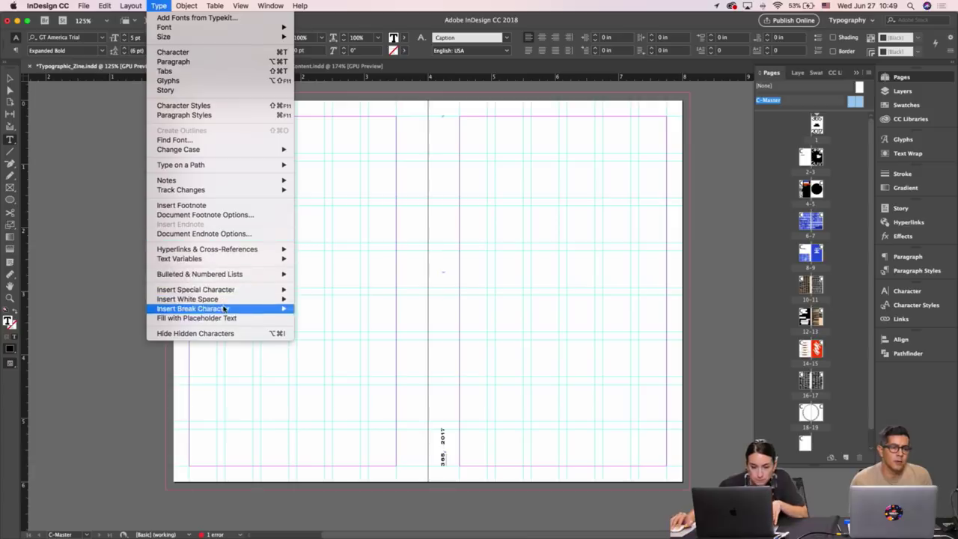
mouse_move(222, 293)
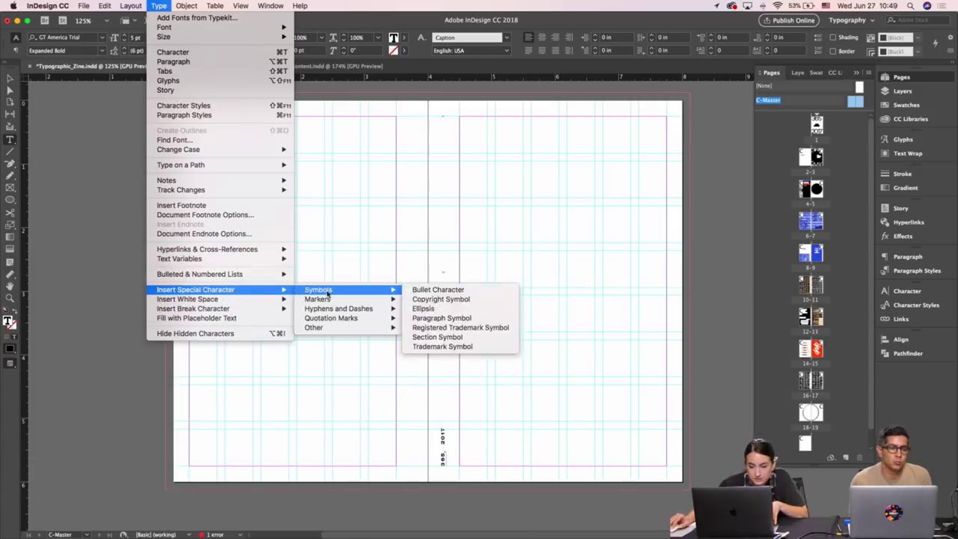
mouse_move(330, 300)
click(430, 300)
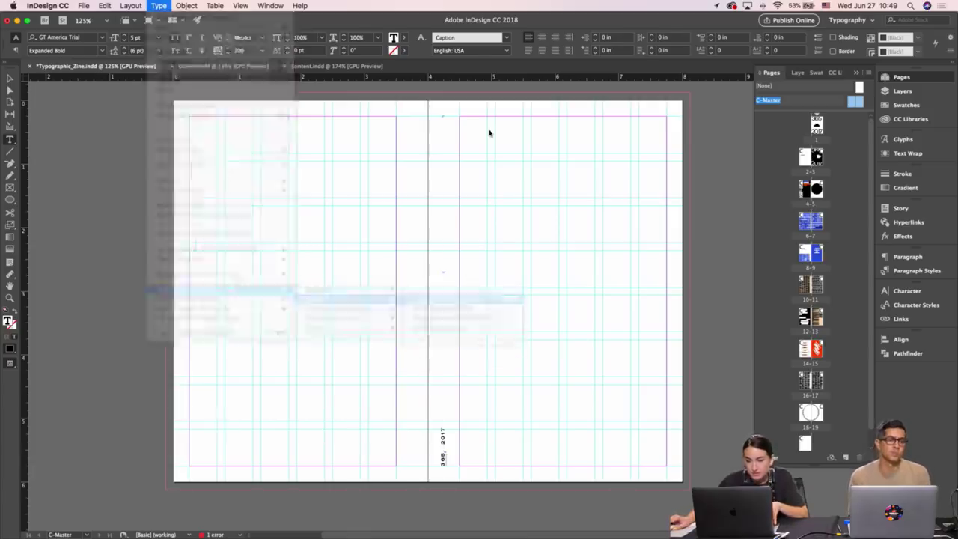
key(Escape)
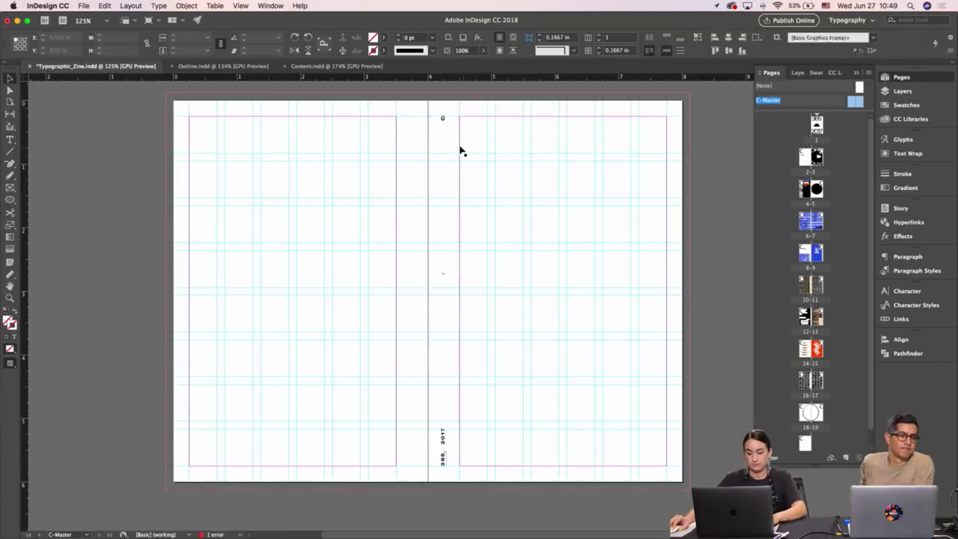
Examine the page number marker up close and the tab gap between it and 2017 in the rotated frame.
scroll(466, 216, up, 2)
drag(495, 270, 495, 268)
key(z)
drag(429, 141, 748, 135)
drag(517, 165, 478, 251)
scroll(462, 228, up, 2)
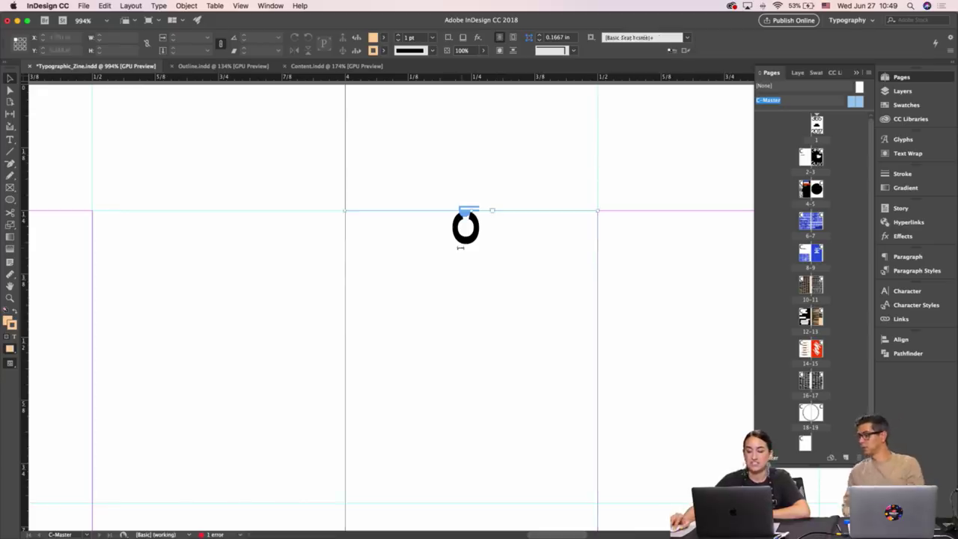
double_click(459, 246)
mouse_move(459, 247)
mouse_down()
mouse_move(462, 206)
mouse_move(445, 206)
mouse_up()
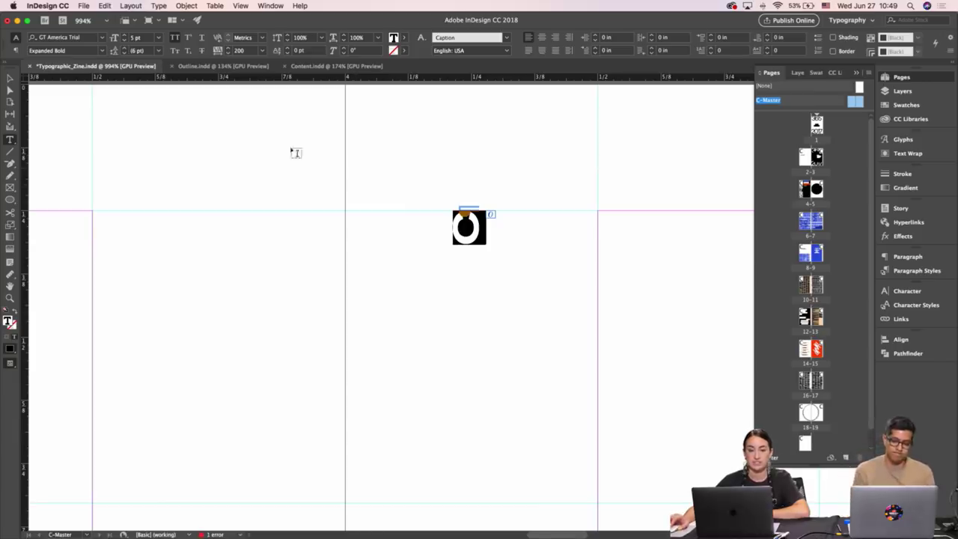
click(159, 6)
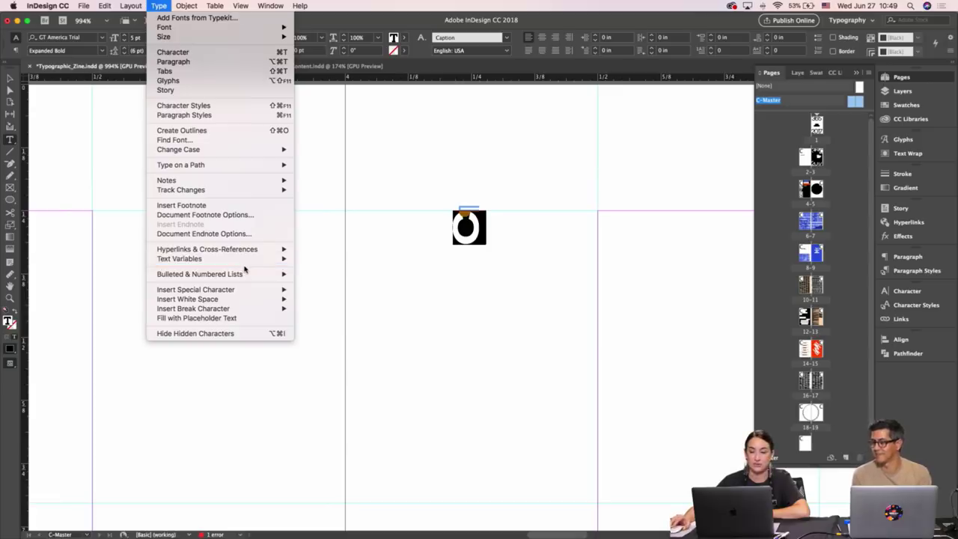
click(442, 231)
click(465, 217)
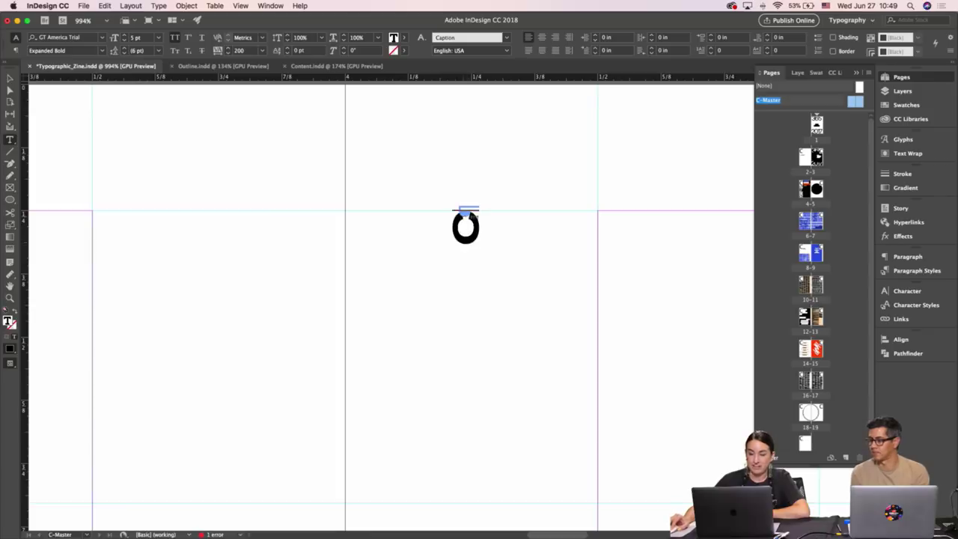
scroll(468, 234, down, 10)
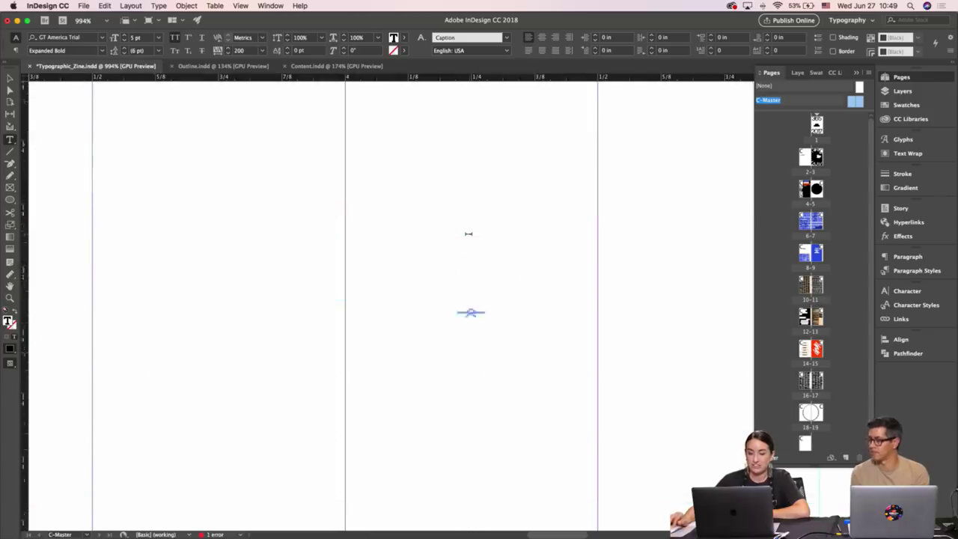
scroll(468, 233, down, 5)
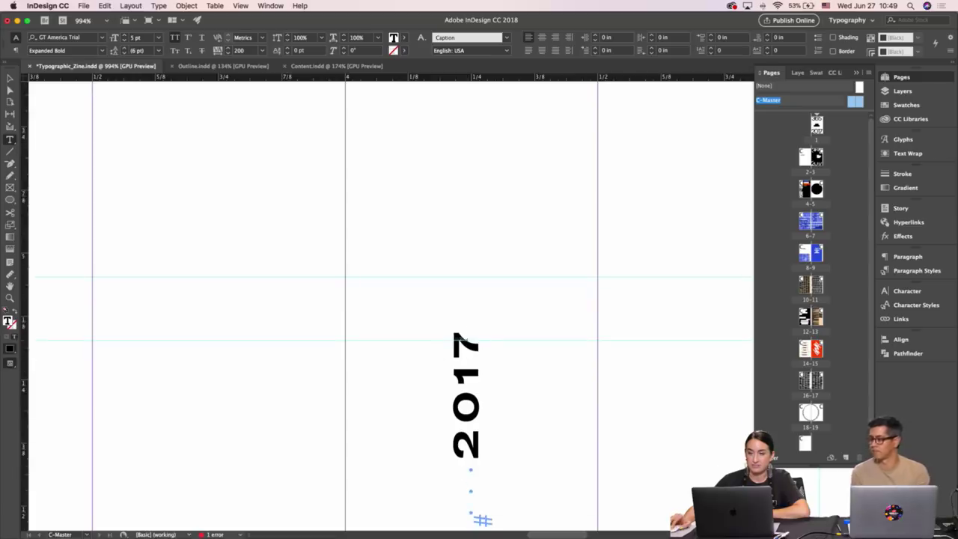
scroll(457, 322, up, 2)
scroll(452, 315, left, 5)
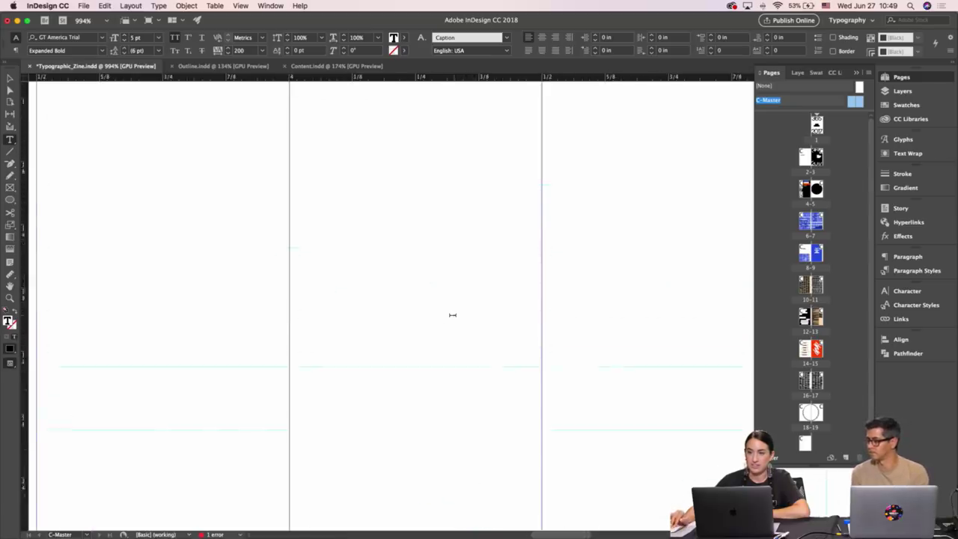
scroll(452, 316, up, 5)
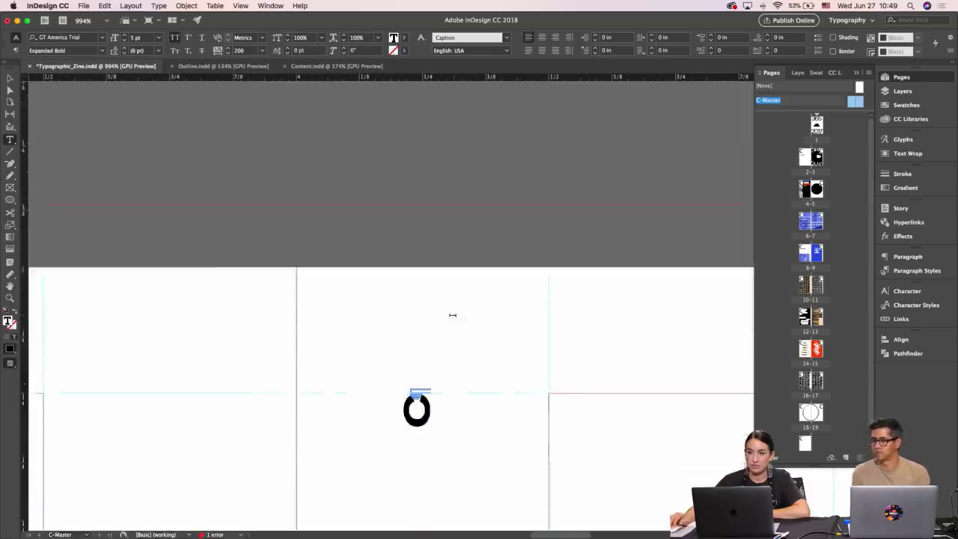
Delete the page number marker and reinsert it as a Current Page Number marker, leaving text editing.
scroll(452, 315, down, 3)
drag(408, 340, 442, 361)
key(BackSpace)
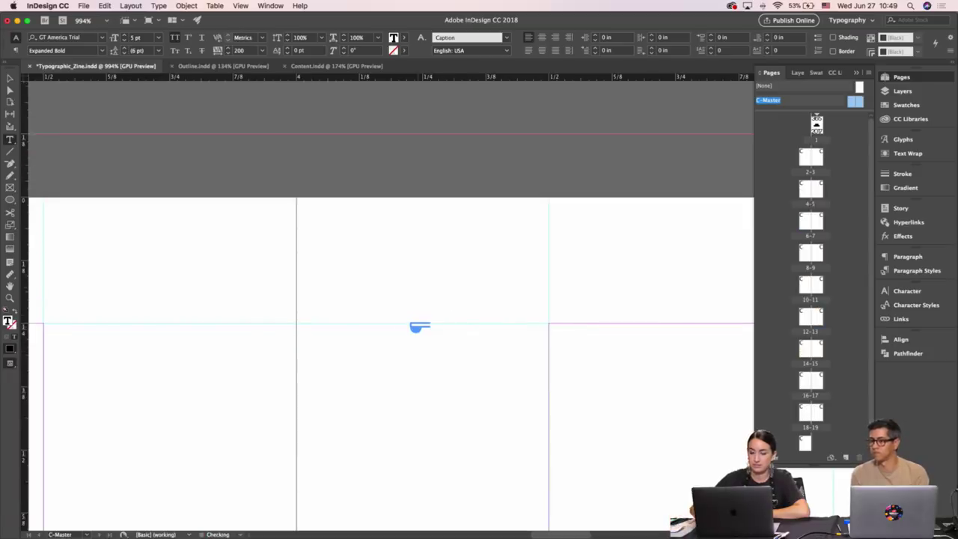
click(158, 5)
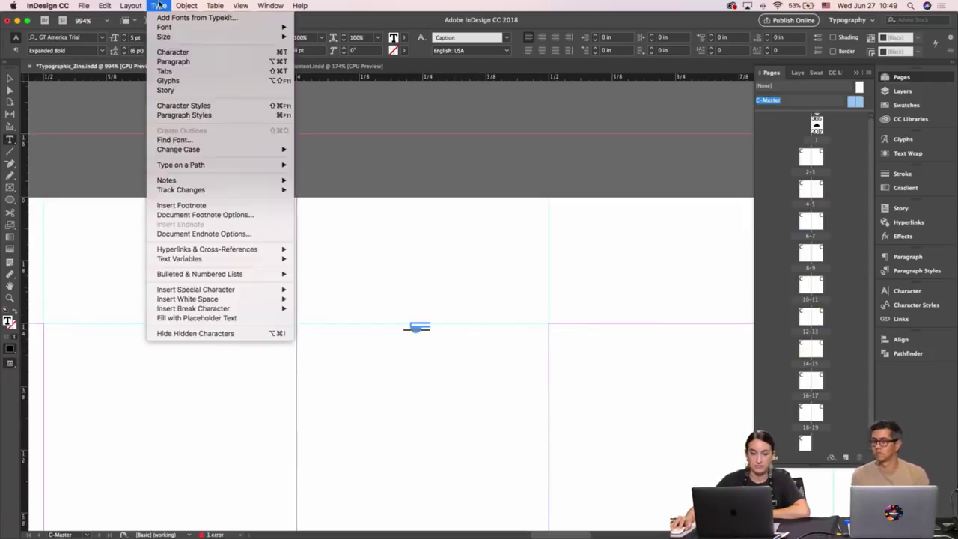
mouse_move(216, 292)
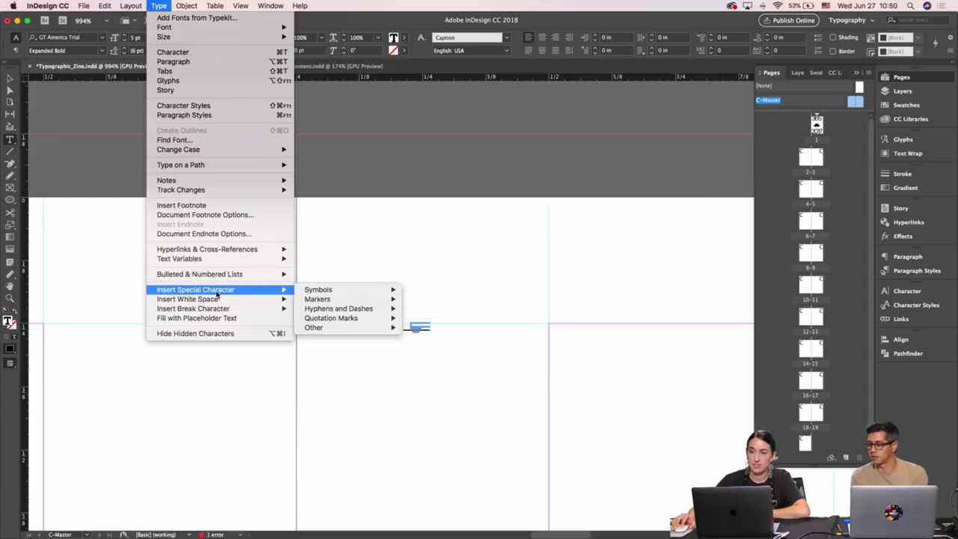
mouse_move(334, 301)
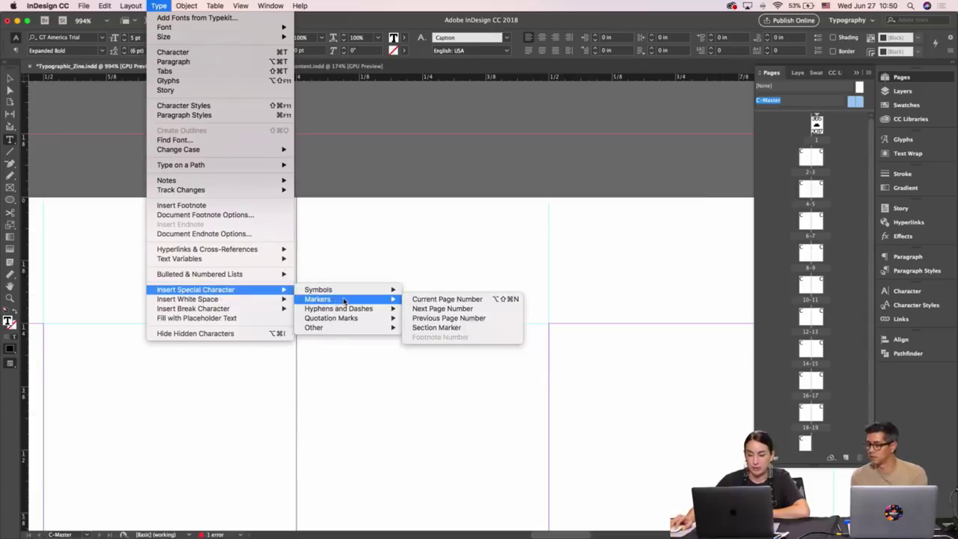
click(428, 302)
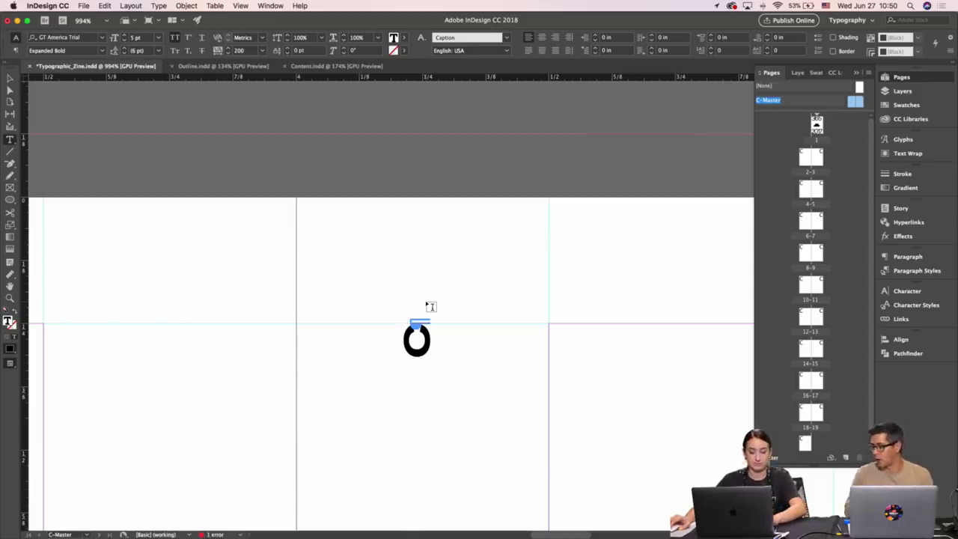
key(Escape)
View the whole C-Master spread in preview mode at 125% with both ends of the running text in sight.
key(w)
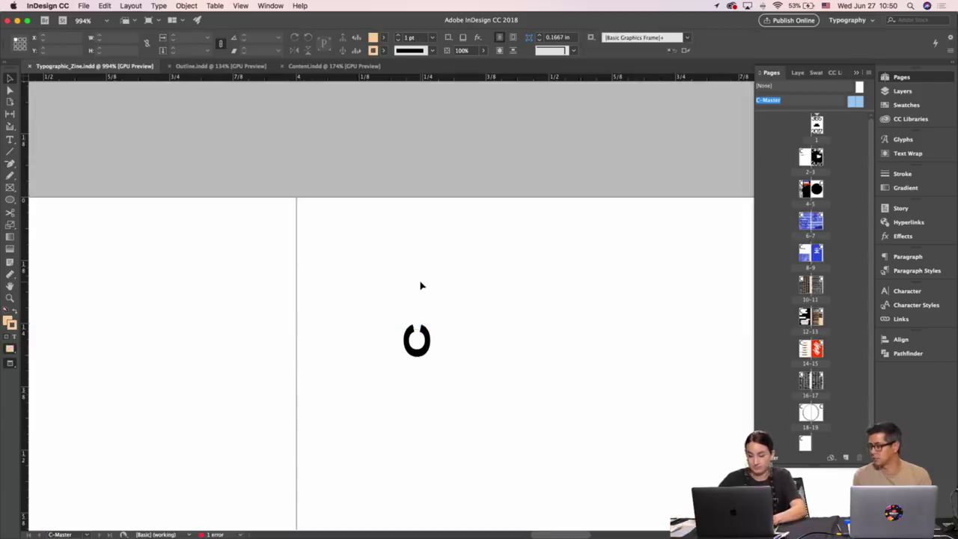
key(super+minus)
key(super+minus)
key(super+minus)
key(super+minus)
key(super+minus)
key(super+minus)
key(super+minus)
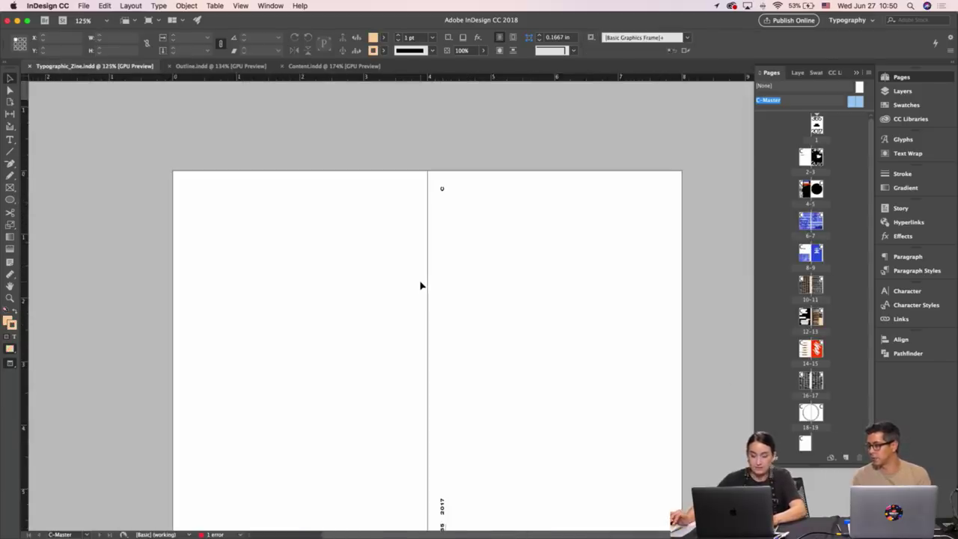
scroll(421, 285, down, 3)
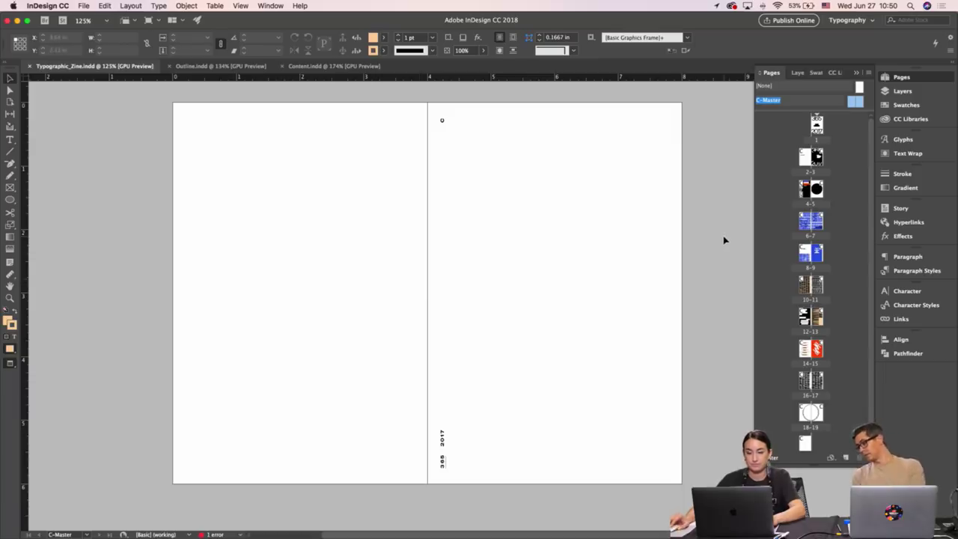
Open page 1, spread 2-3 and spread 4-5 to check the master's running text, viewing spread 4-5 in preview mode.
key(w)
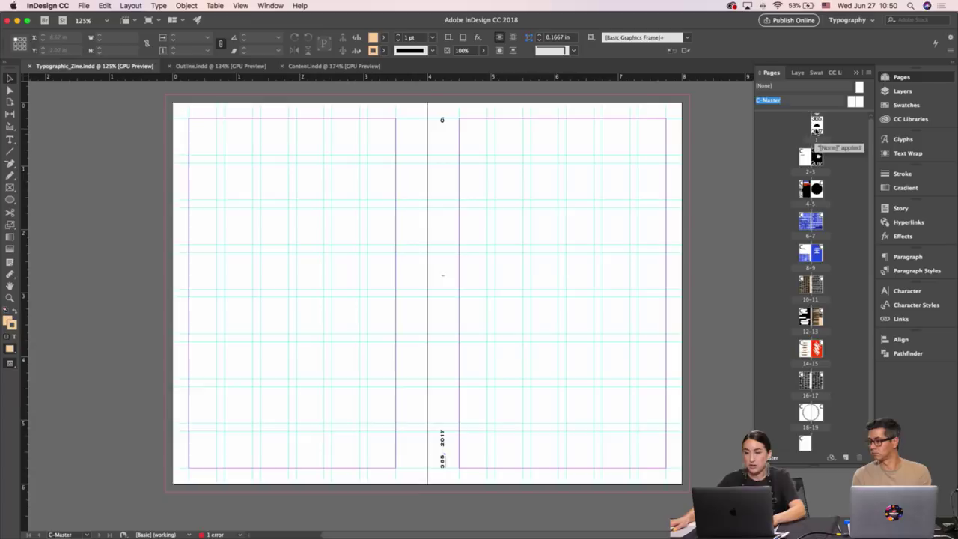
double_click(816, 126)
double_click(812, 159)
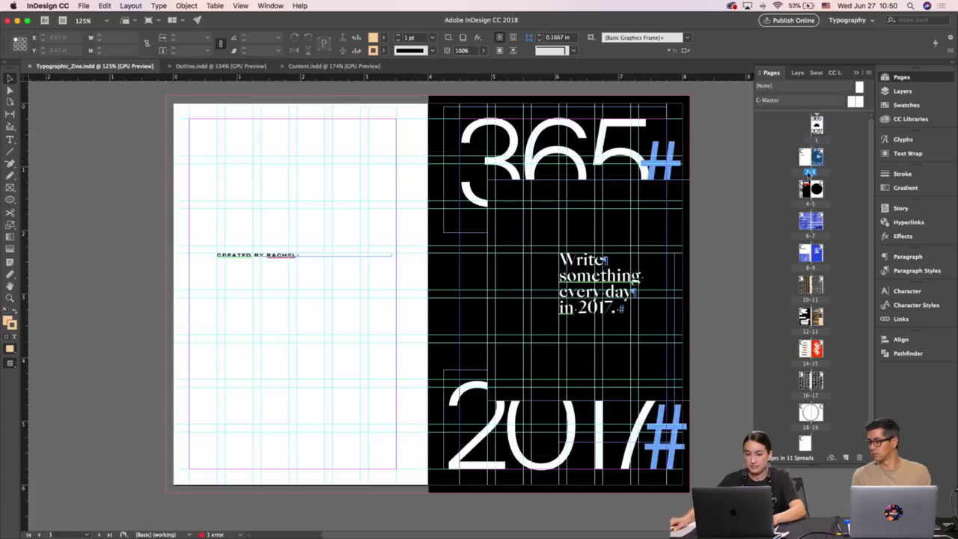
double_click(814, 193)
key(w)
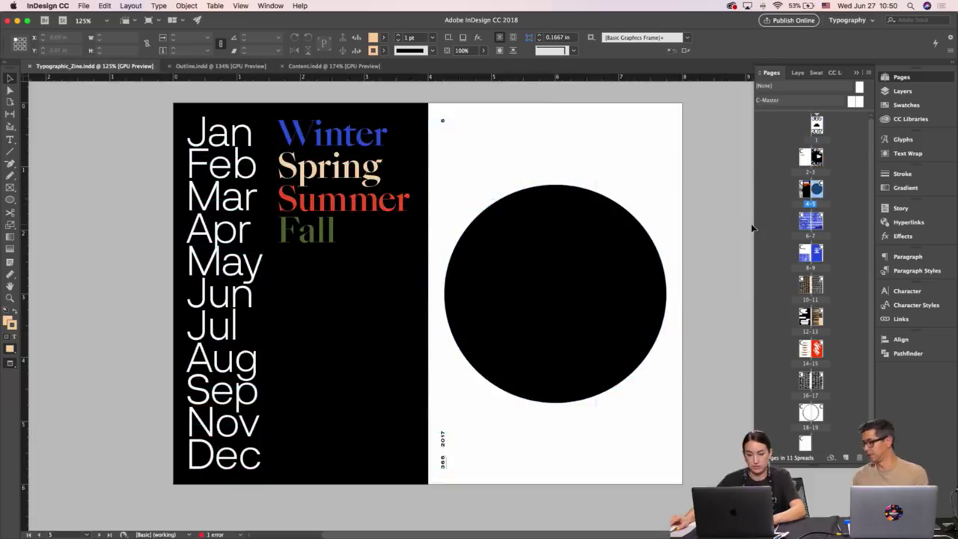
Page through the zine's spreads in presentation mode to check the running text and page numbers, finishing on spread 6-7.
key(shift+w)
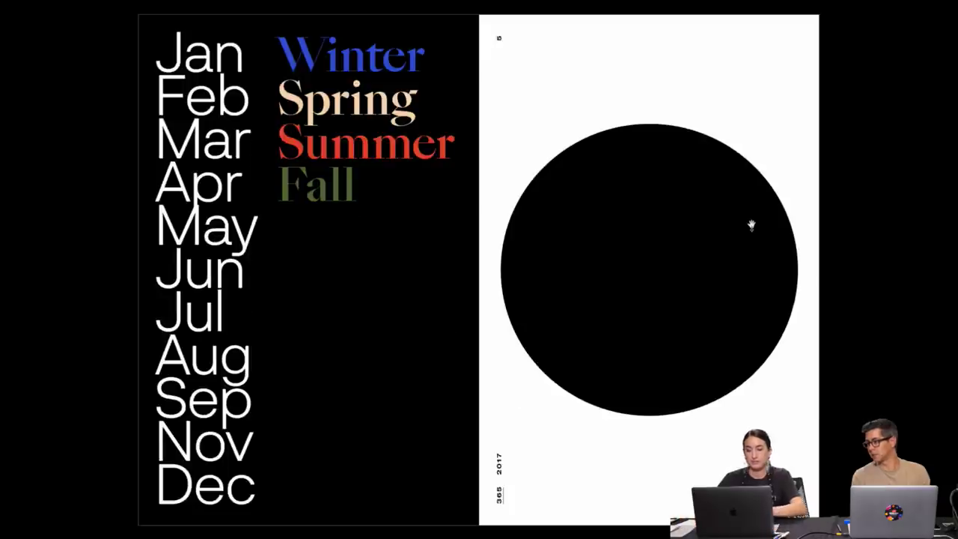
key(Right)
key(Right)
key(Right)
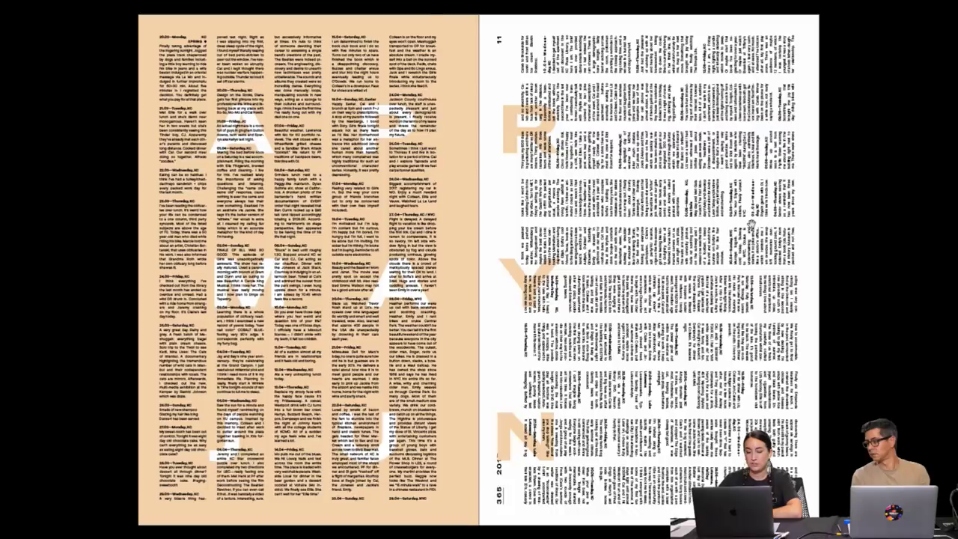
key(Right)
key(Right)
key(Right)
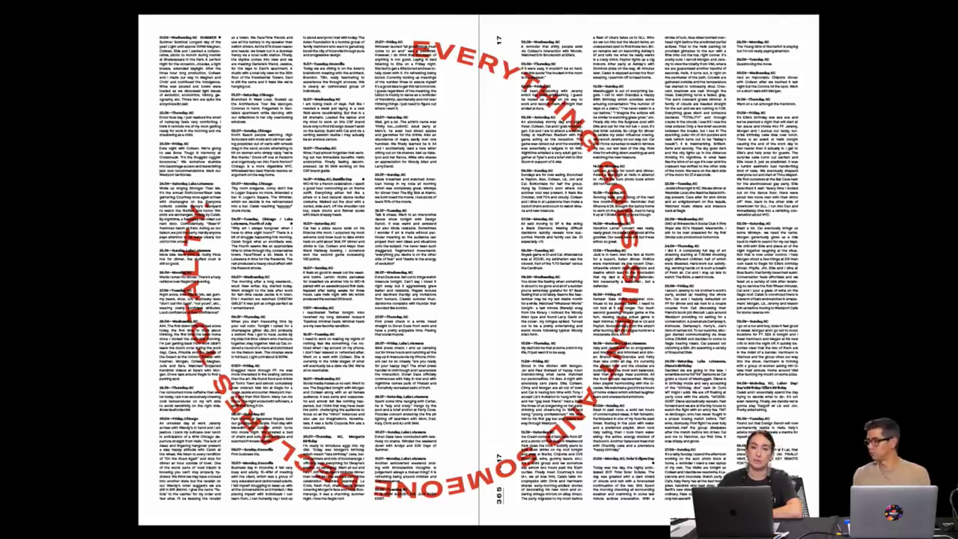
key(Right)
key(Left)
key(Left)
key(Left)
key(Left)
key(Left)
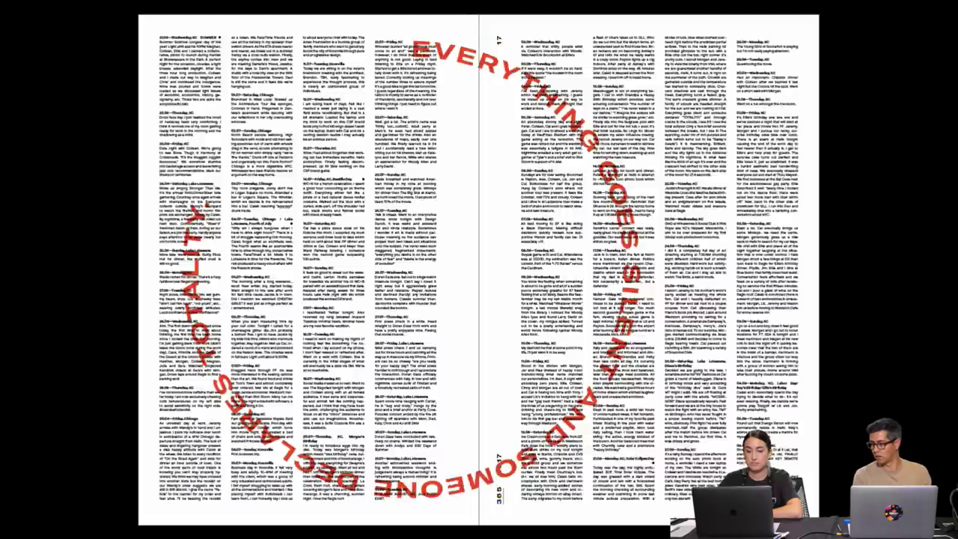
key(Left)
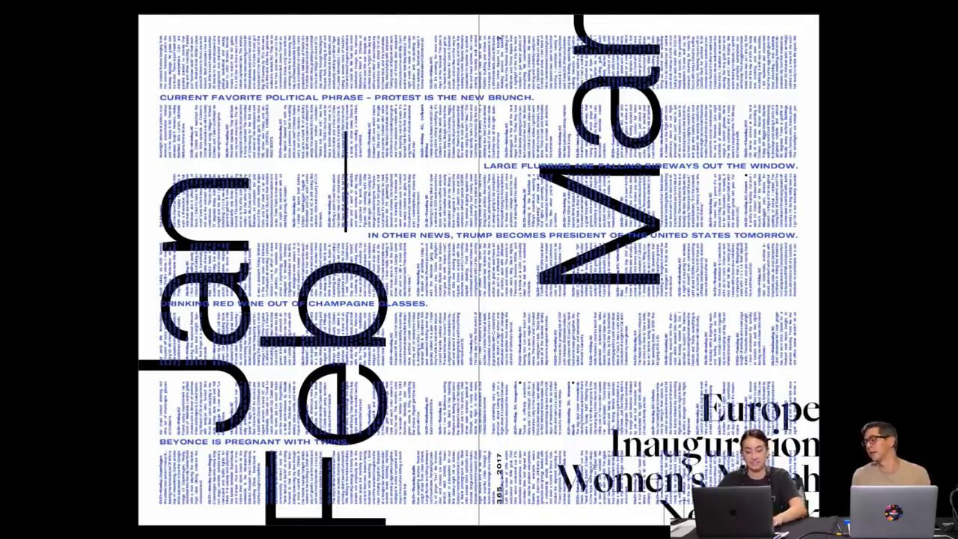
key(Escape)
Override the master's rotated "365 2017" running text frame on page 7, delete it there, and view spread 6-7 in preview mode.
scroll(689, 243, right, 3)
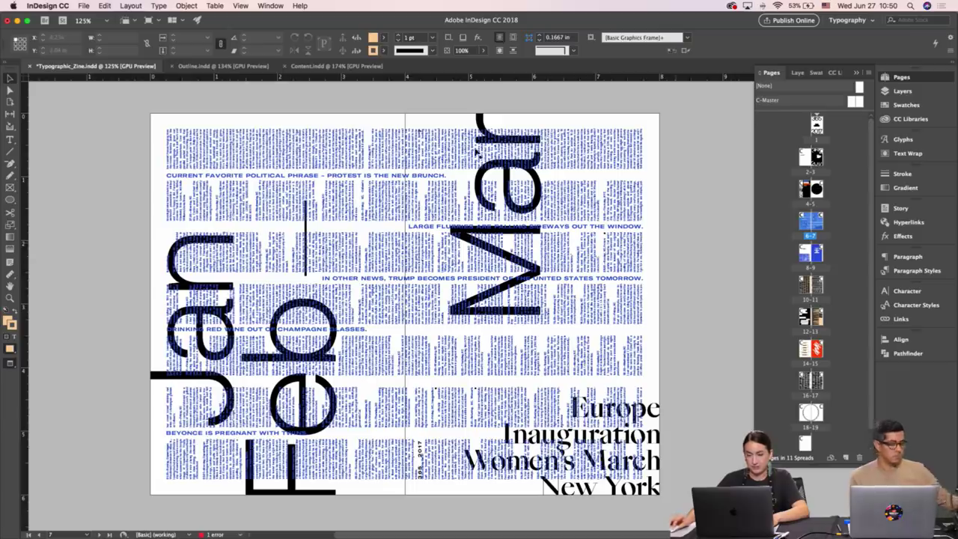
drag(404, 119, 374, 180)
key(super+space)
drag(565, 188, 429, 105)
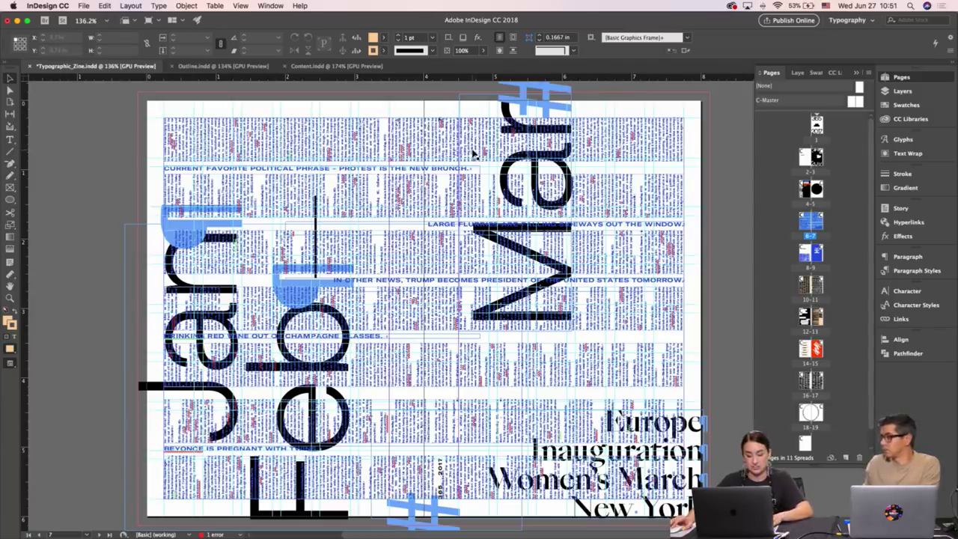
drag(424, 101, 453, 140)
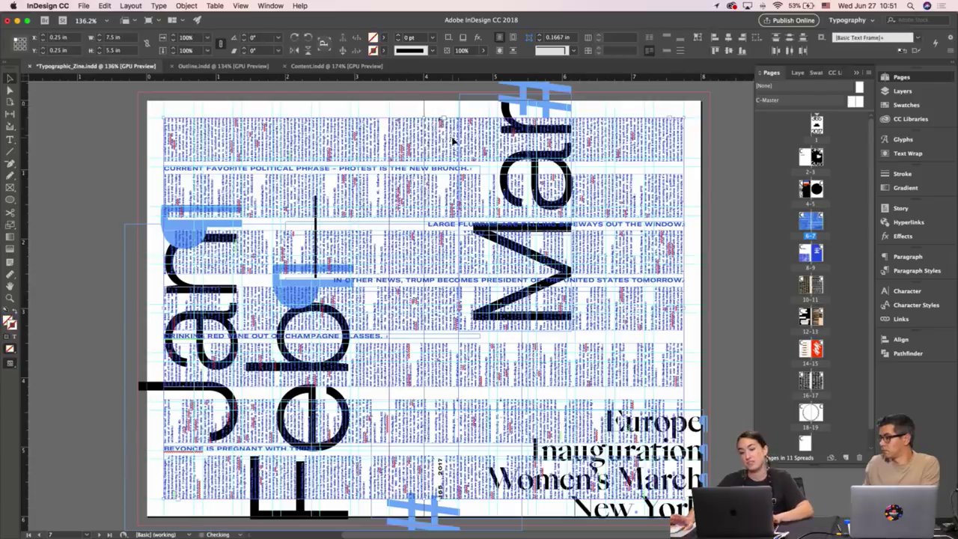
shift+click(403, 128)
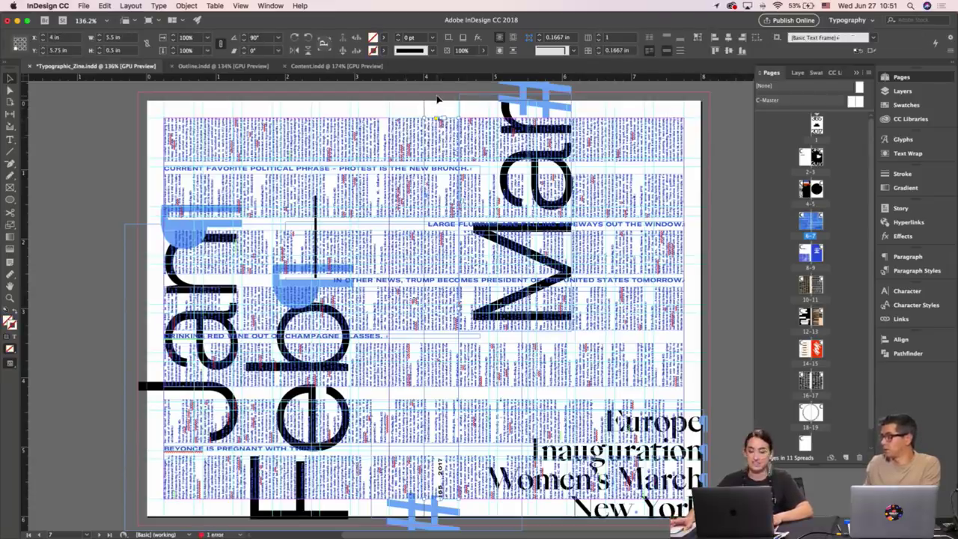
click(438, 99)
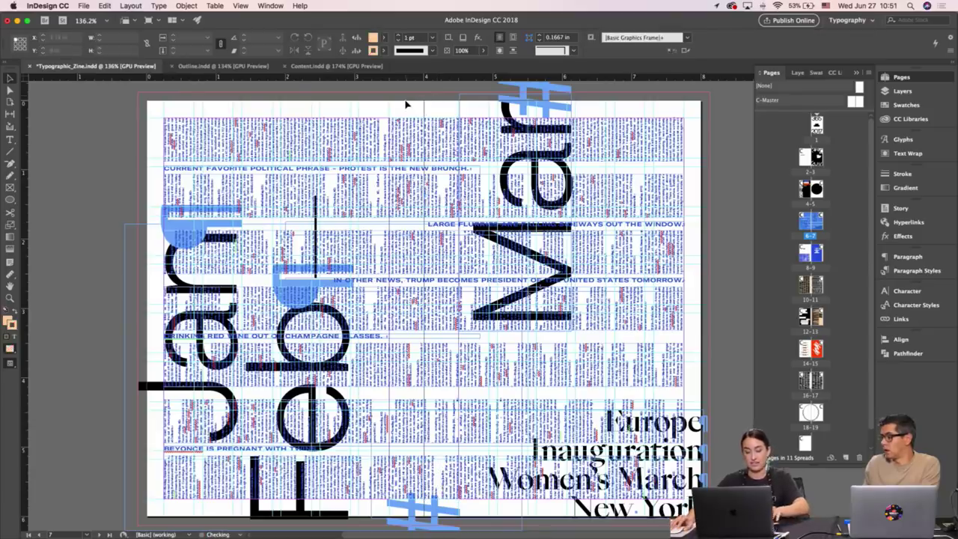
key(w)
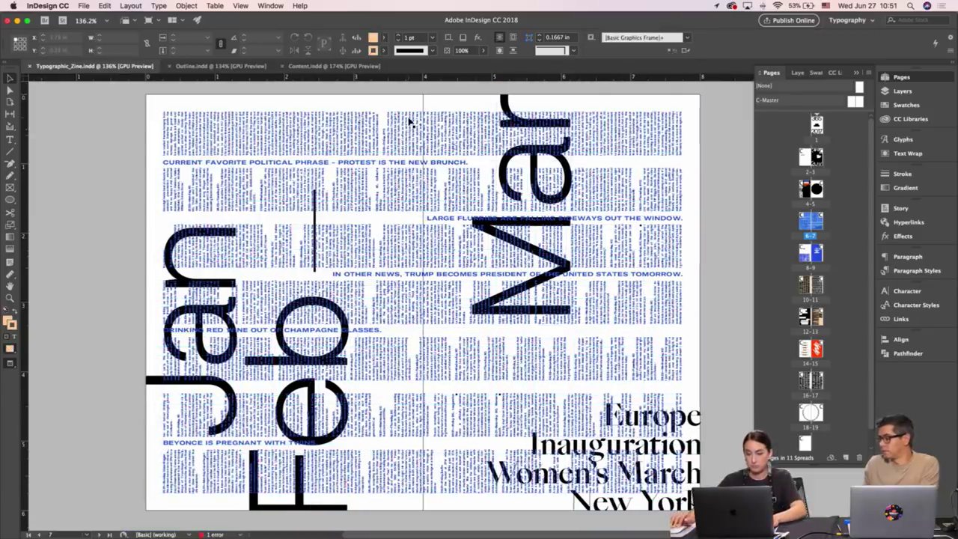
Check the running text on spreads 4-5 and 8-9, comparing spread 8-9 in normal and preview modes.
scroll(410, 120, up, 10)
scroll(410, 122, down, 3)
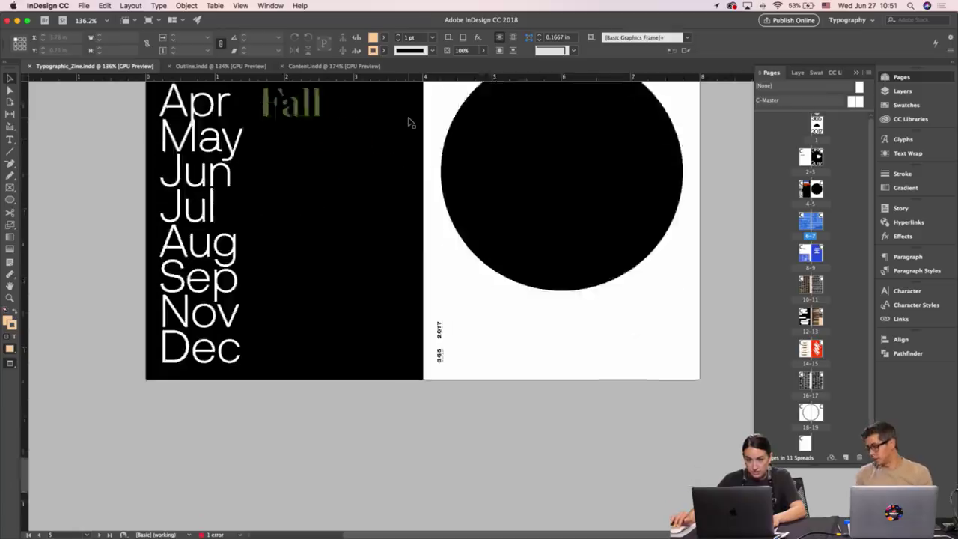
scroll(410, 122, down, 8)
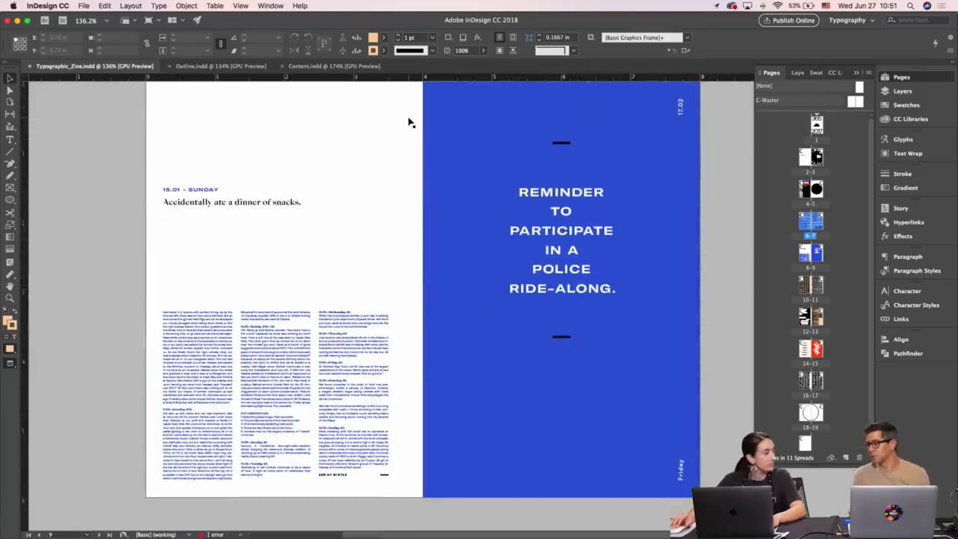
scroll(409, 122, up, 1)
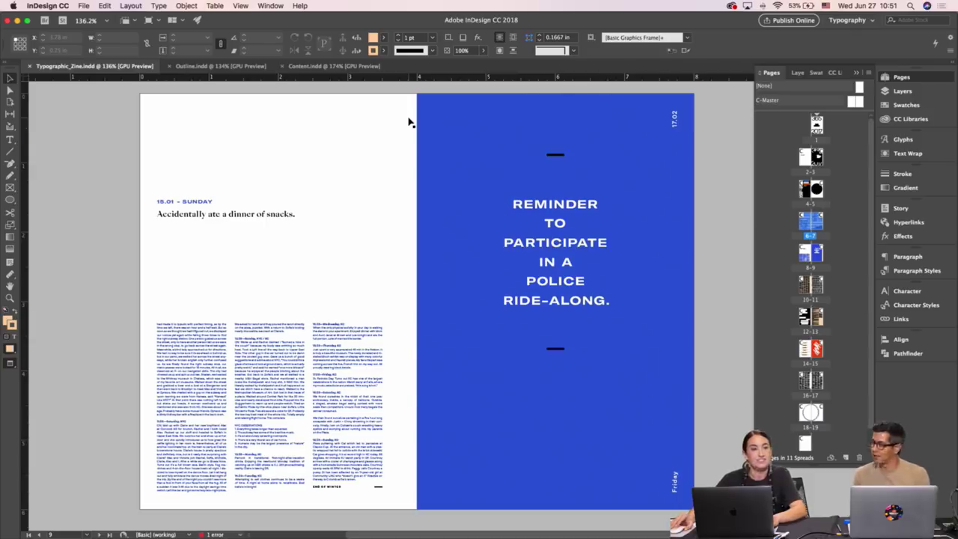
key(w)
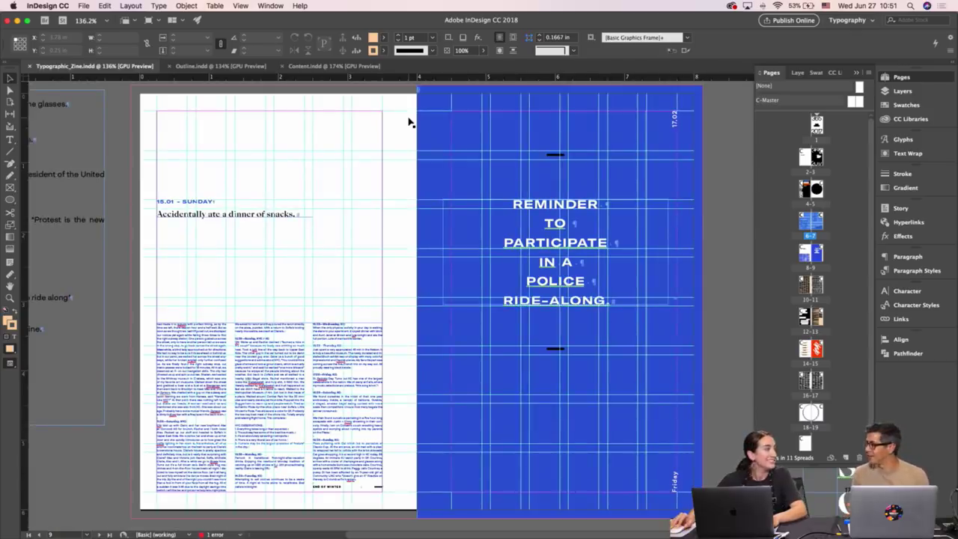
scroll(409, 121, left, 2)
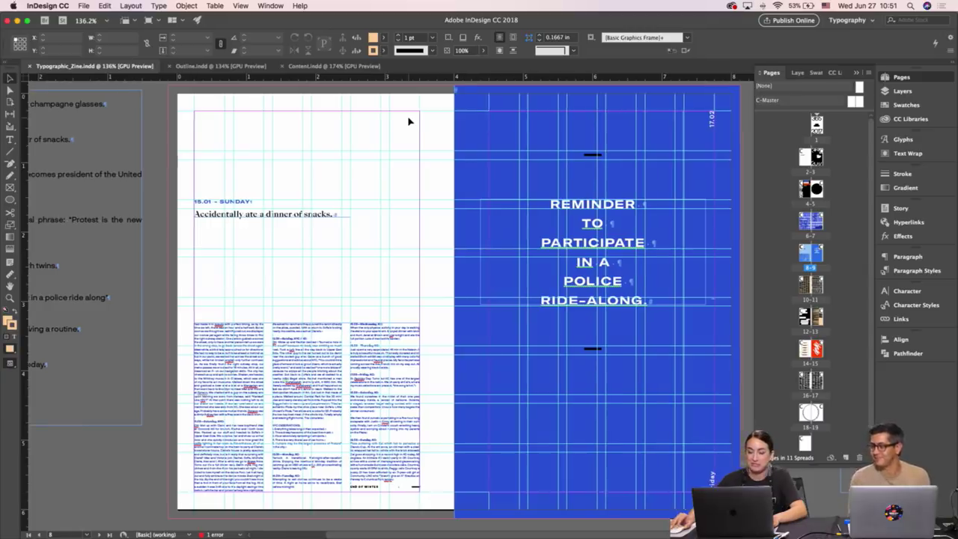
scroll(408, 121, right, 1)
key(w)
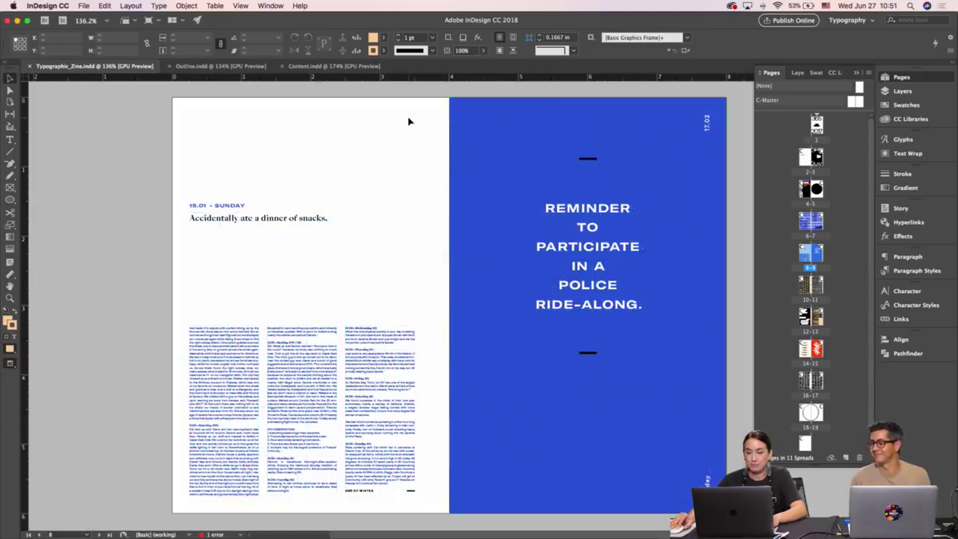
key(w)
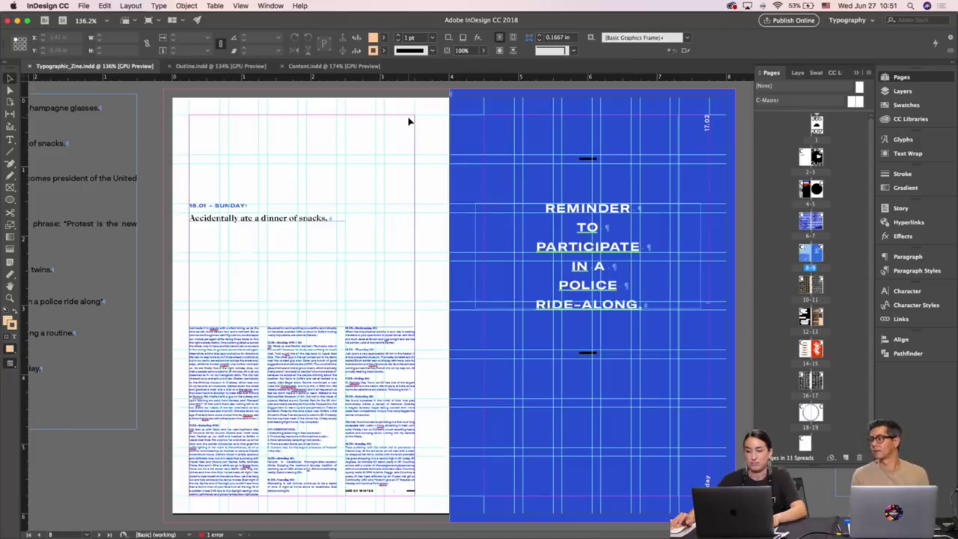
Select the blue background frame on page 9 to examine its extent over the master's running text, leaving it deselected.
click(533, 113)
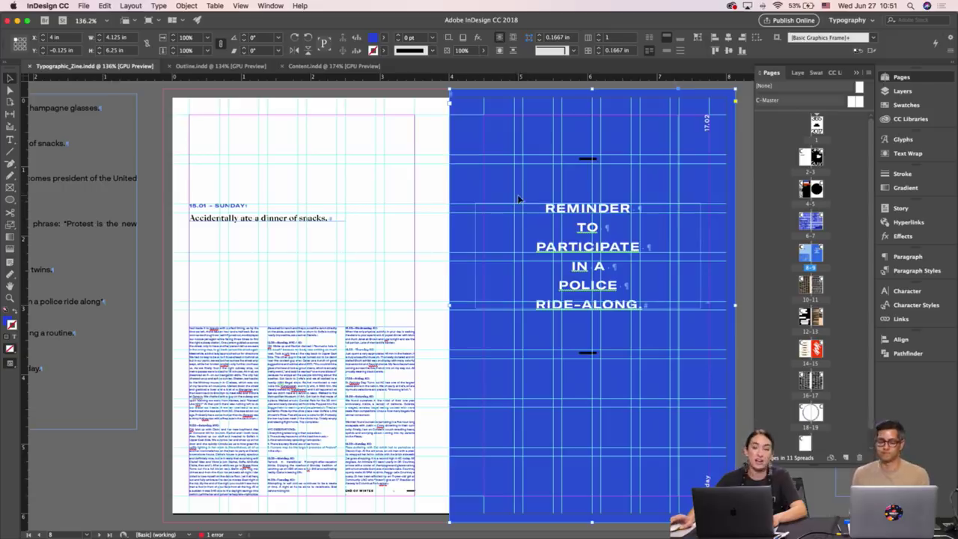
key(w)
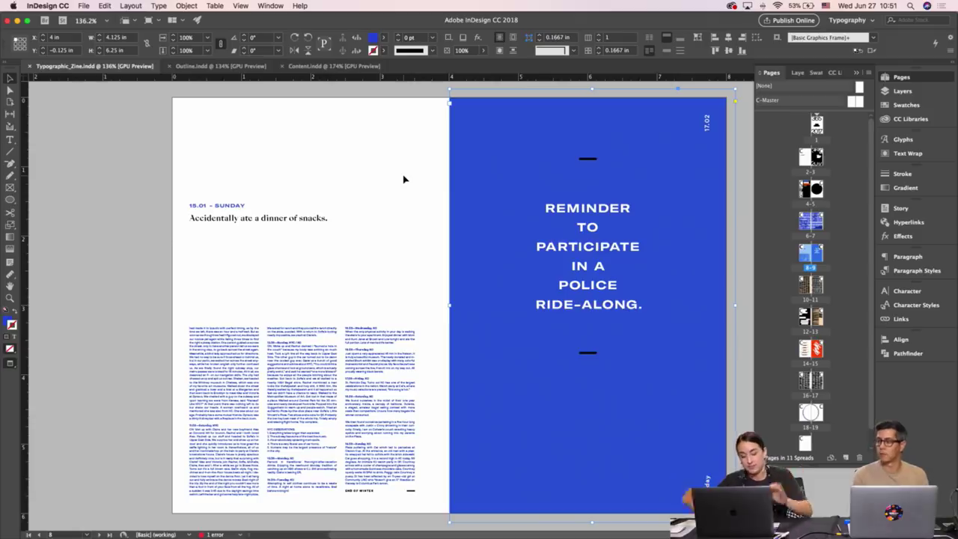
drag(401, 157, 509, 214)
click(426, 145)
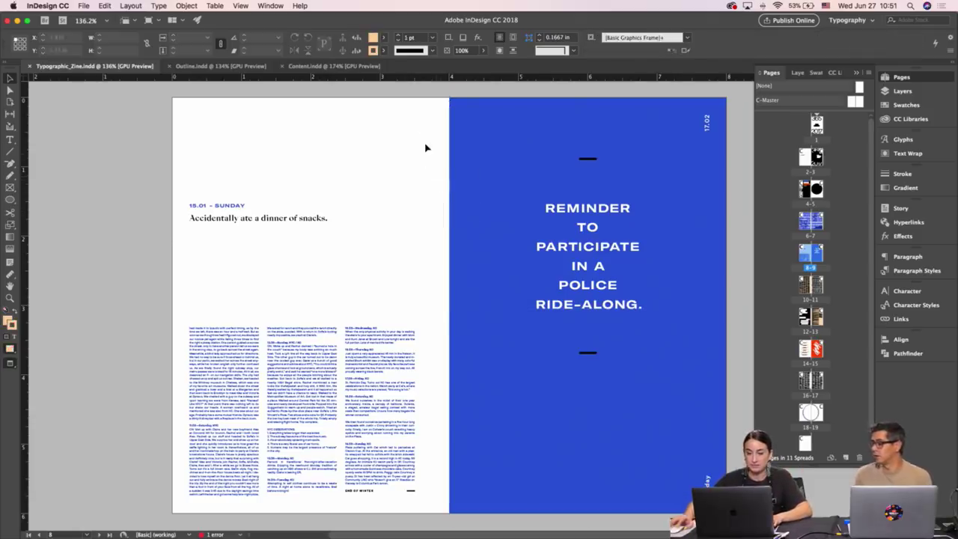
drag(413, 107, 527, 149)
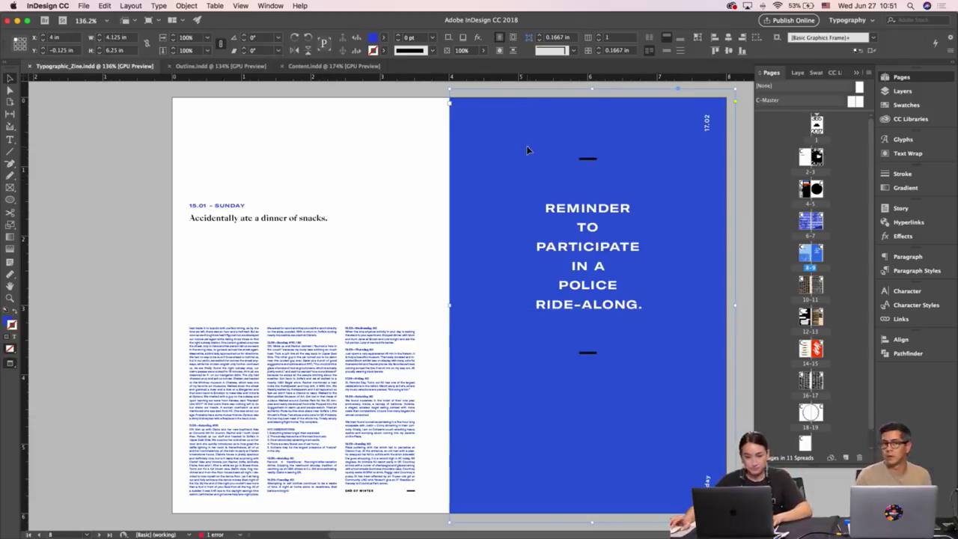
click(387, 149)
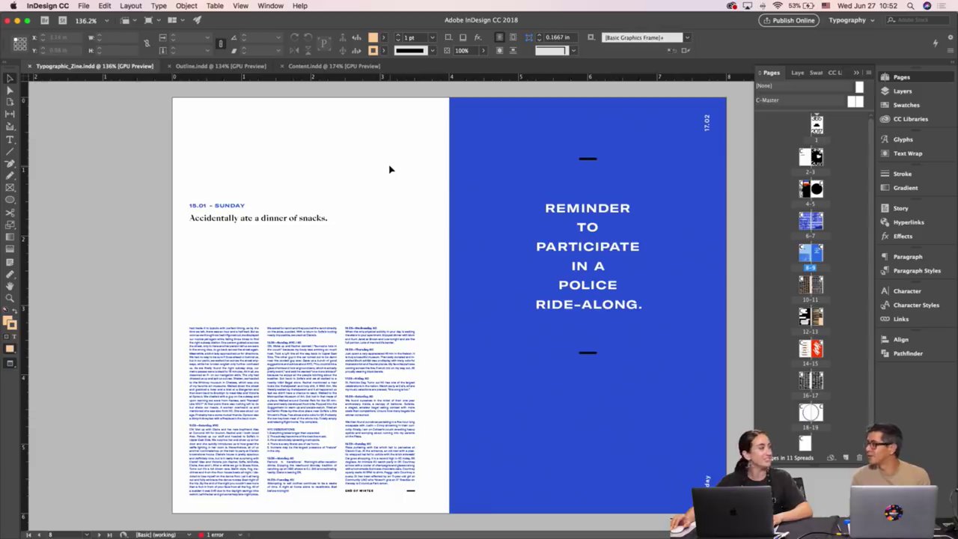
Compare spreads 8-9 and 6-7 with guides shown, returning to spread 8-9 in preview mode.
key(w)
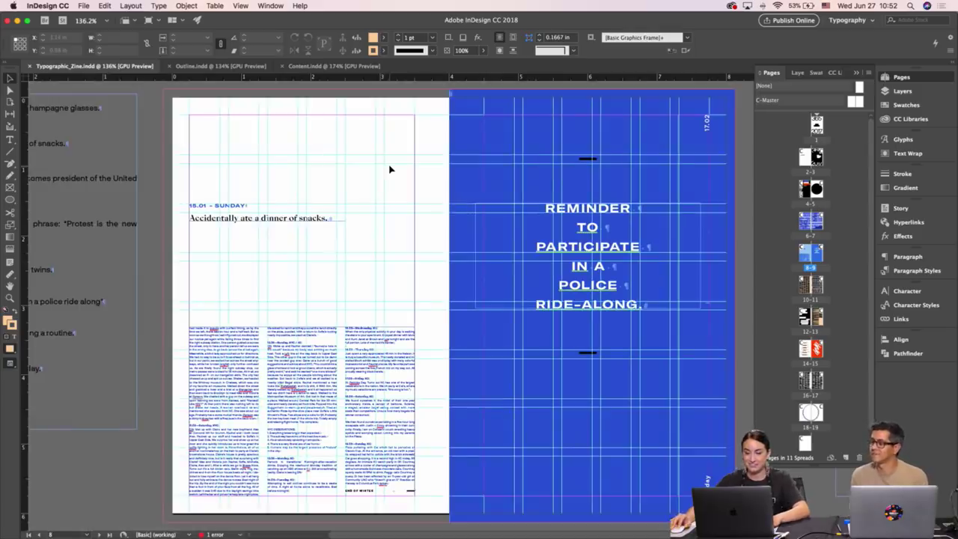
scroll(389, 169, right, 2)
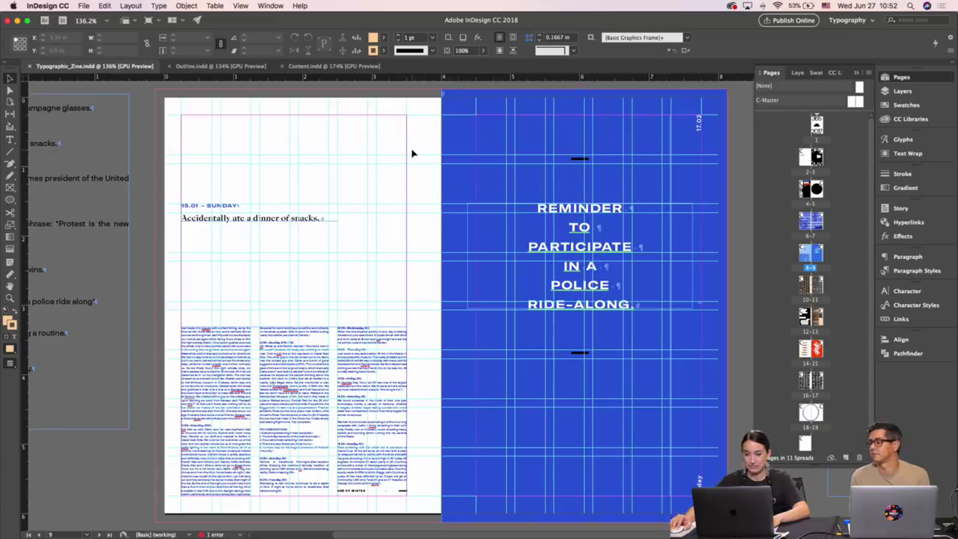
key(w)
key(w)
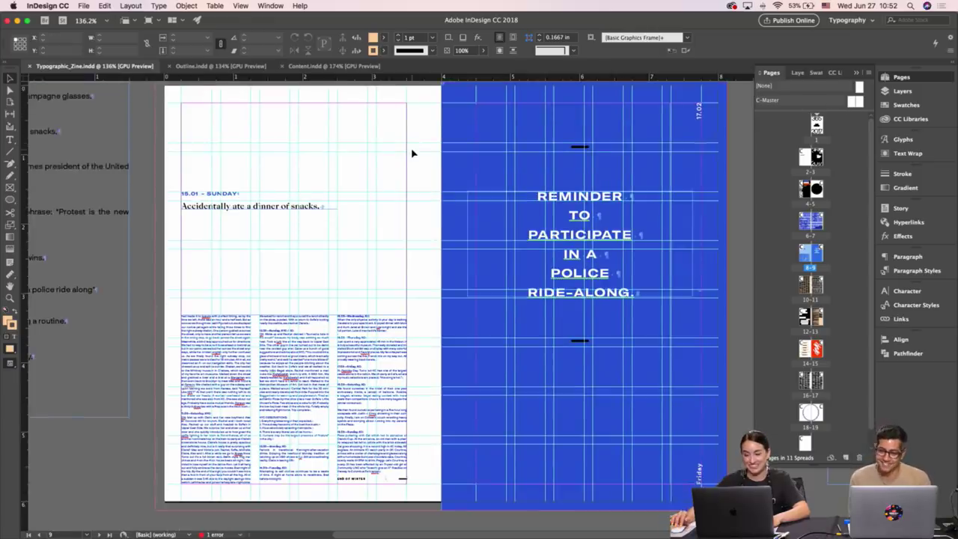
scroll(411, 154, down, 5)
scroll(411, 154, down, 15)
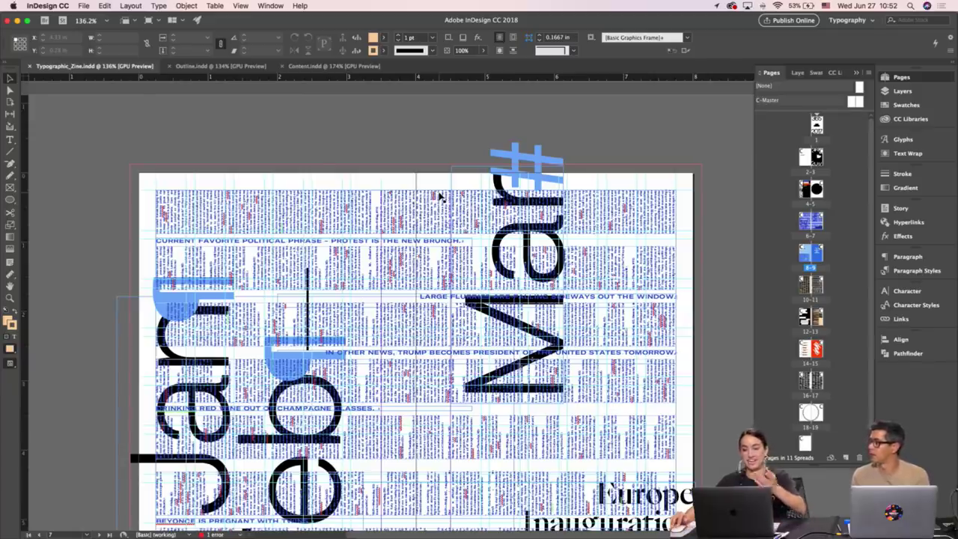
scroll(440, 196, down, 10)
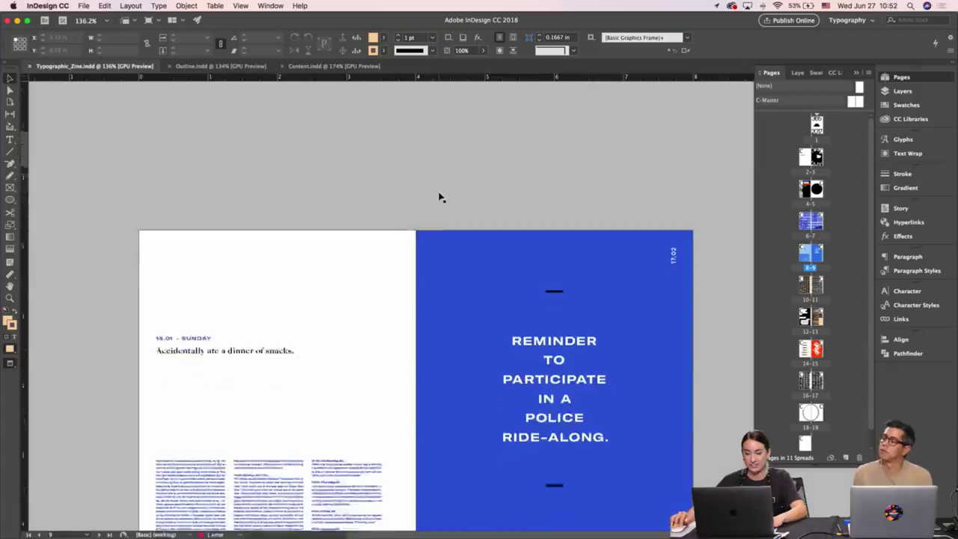
Widen the large APR MAY JUN text frame on spread 10-11 to about 4.27 in, clearing the running text, and save the document.
scroll(440, 196, down, 12)
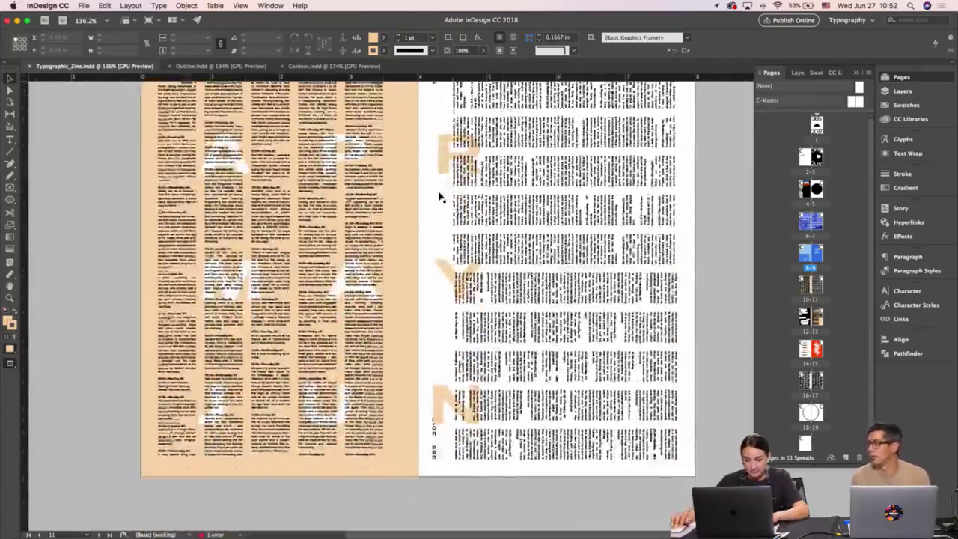
scroll(440, 197, down, 1)
scroll(440, 196, up, 2)
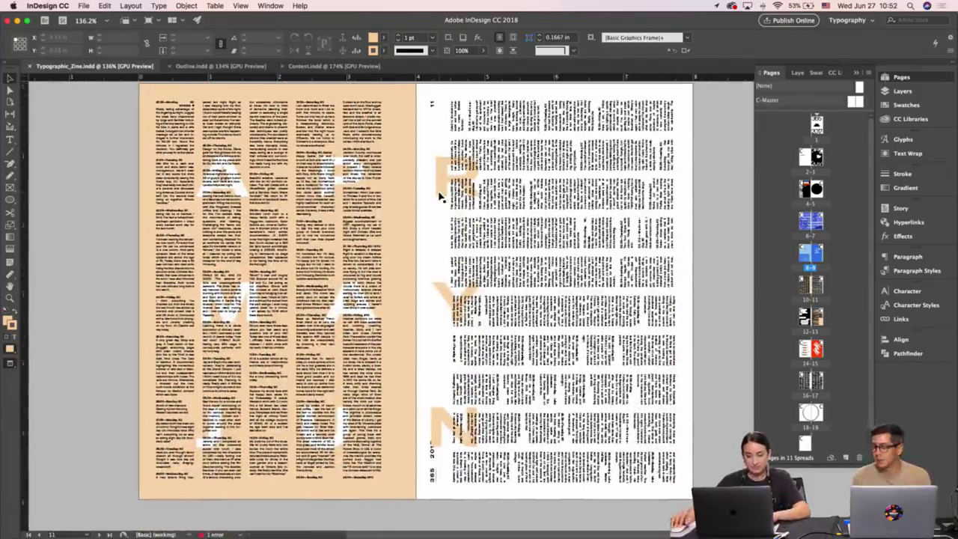
click(439, 195)
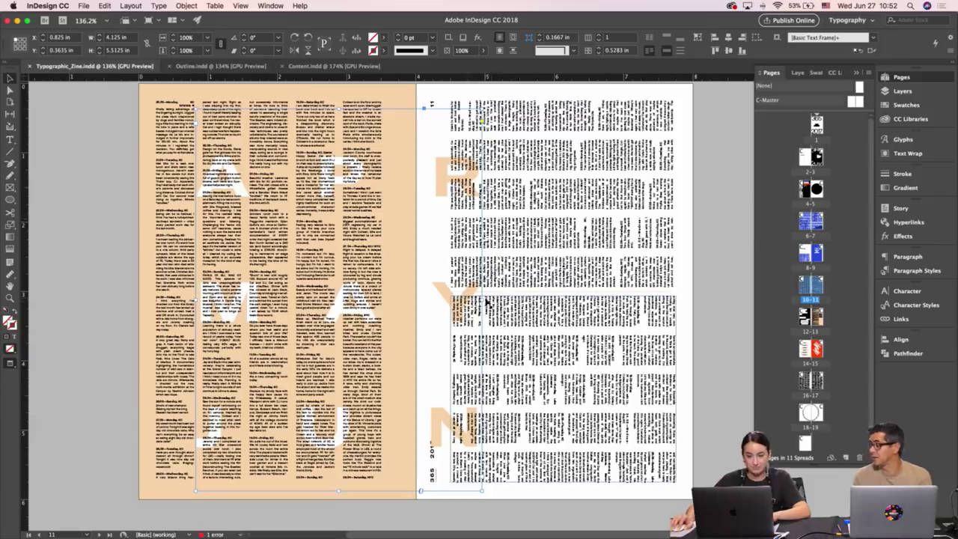
drag(482, 299, 491, 299)
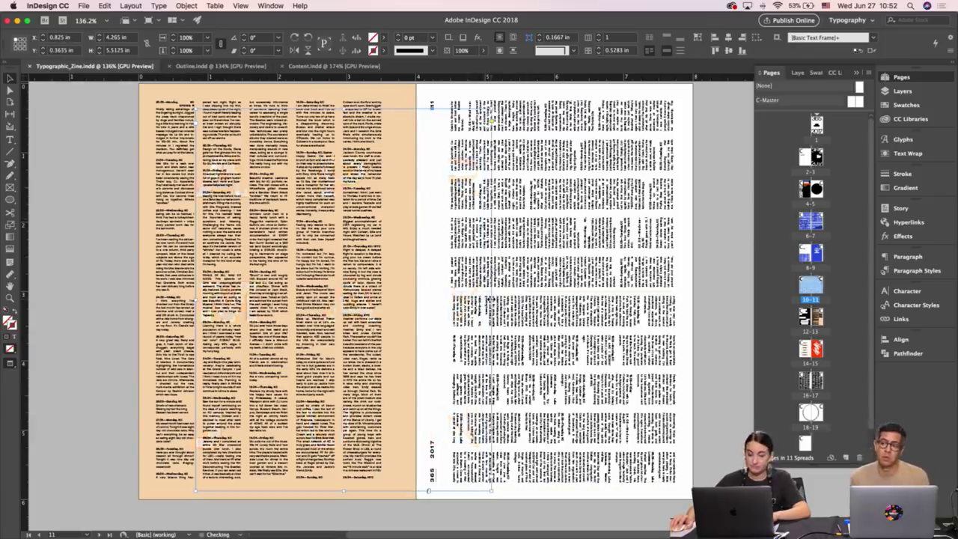
click(699, 300)
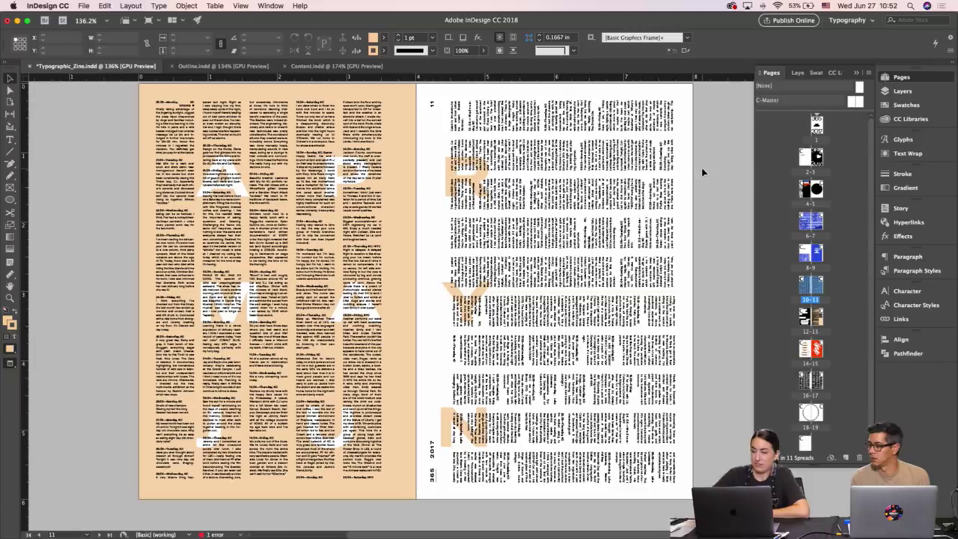
key(super+s)
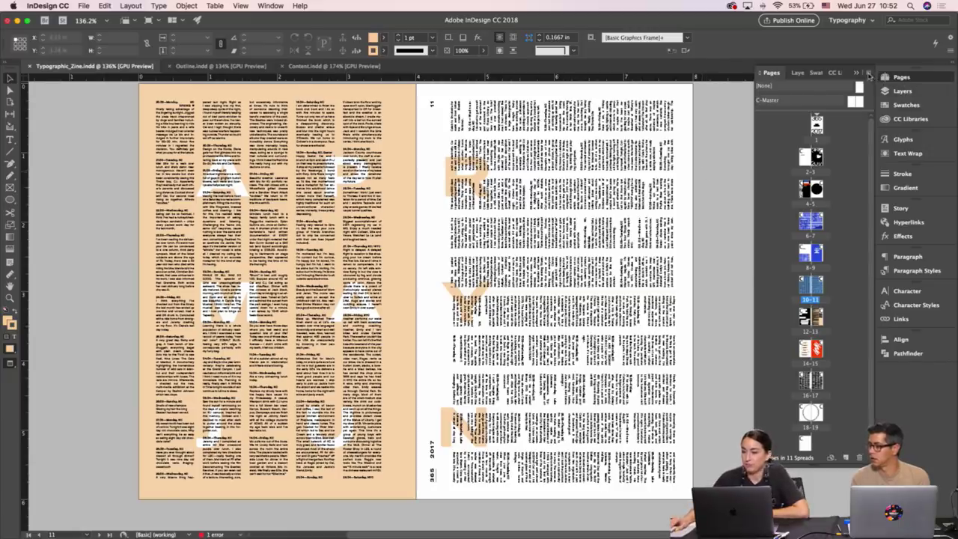
Start a new section at spread 10-11 with automatic page numbering in the I, II, III, IV style.
click(869, 73)
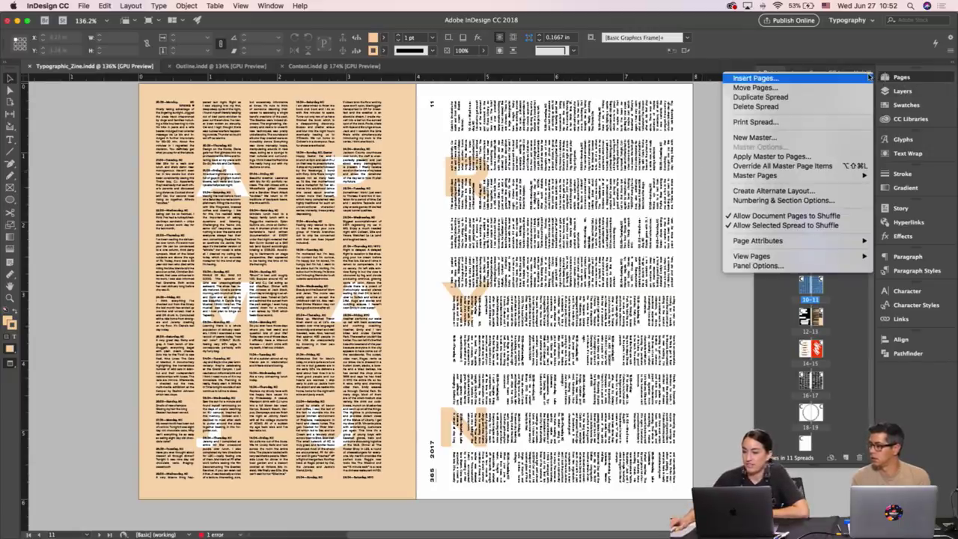
click(778, 200)
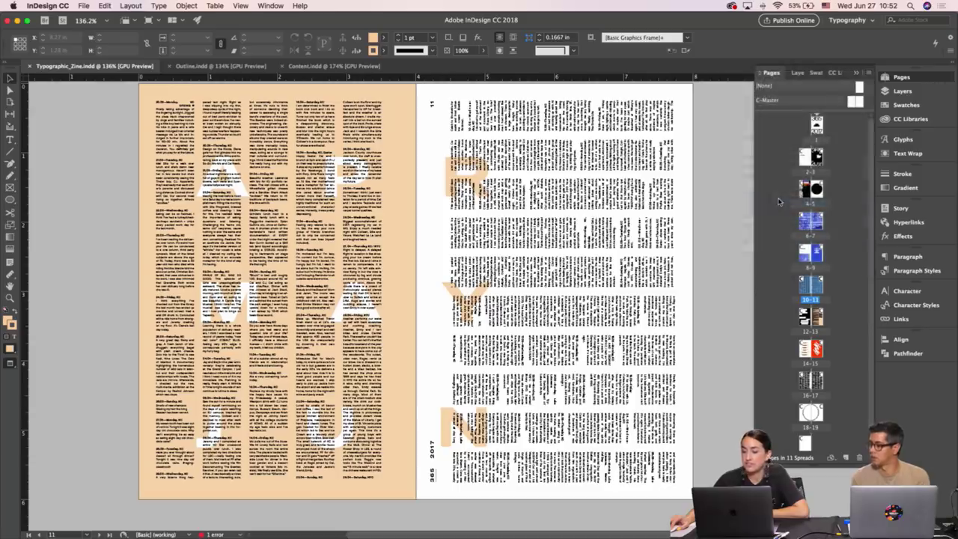
drag(536, 158, 250, 158)
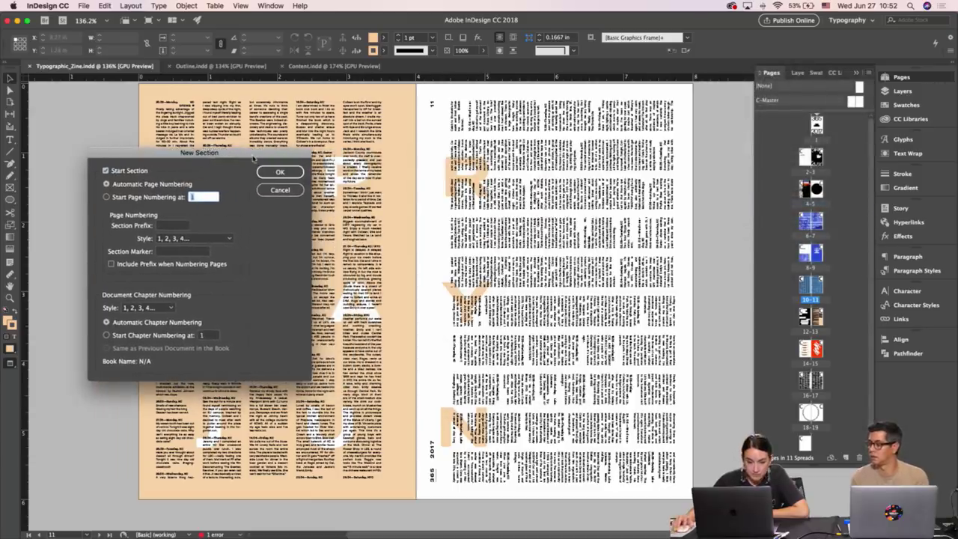
click(210, 238)
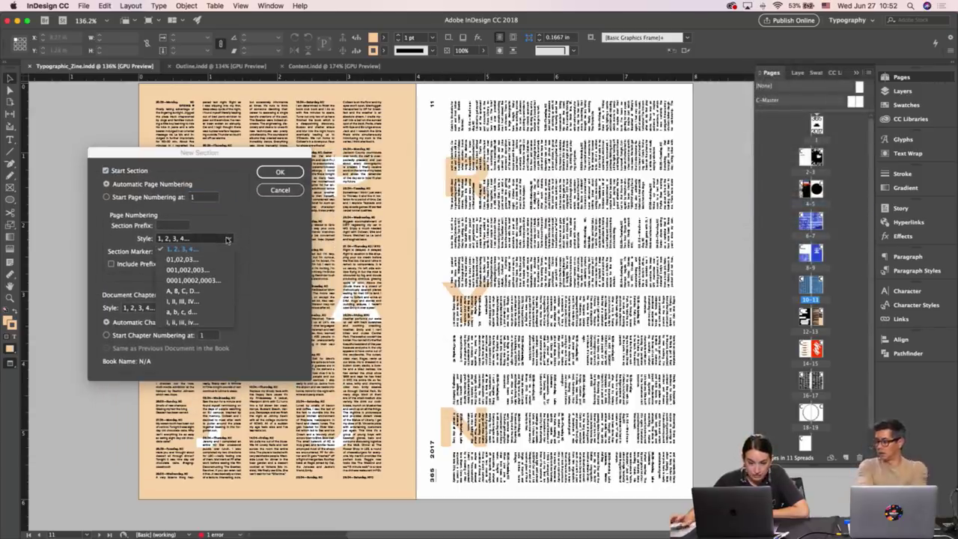
click(208, 300)
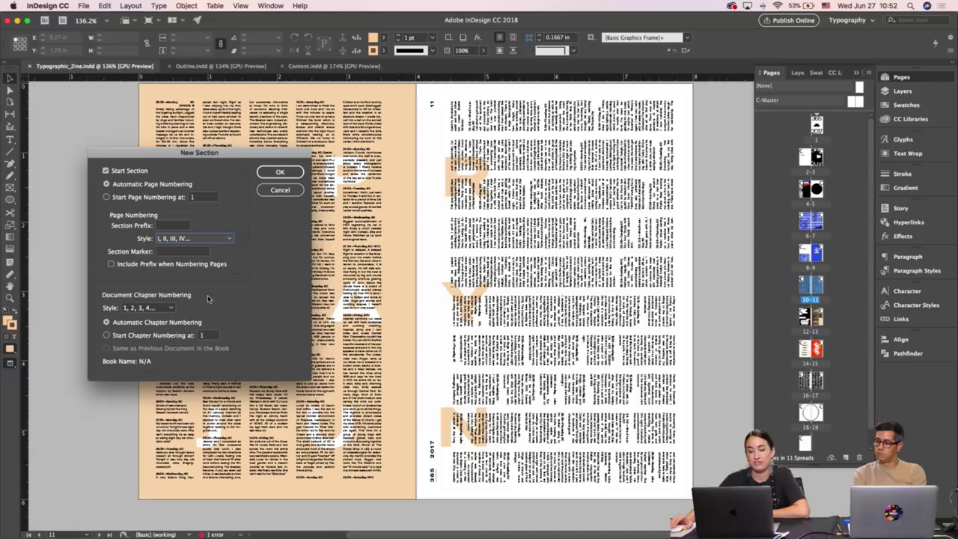
click(284, 173)
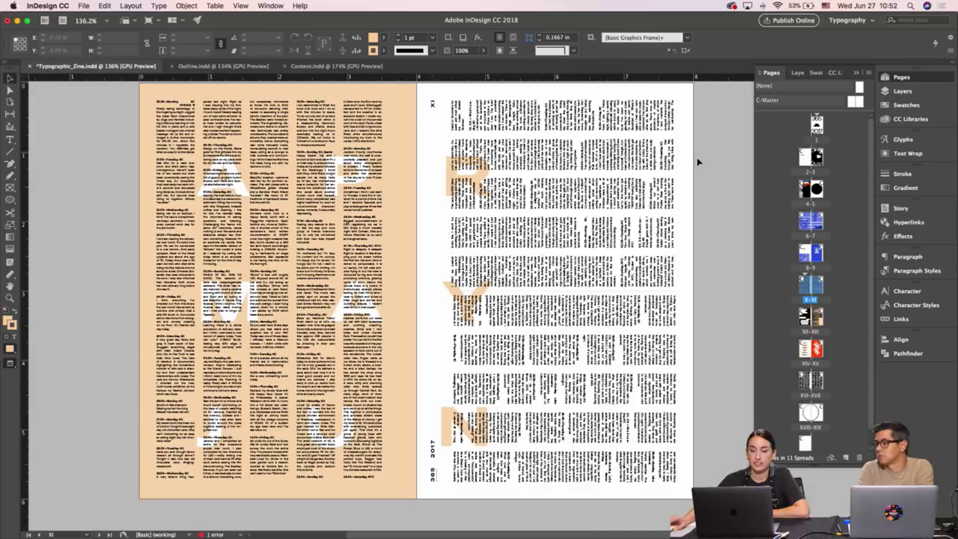
Review the running text and Roman page numbers on the spreads from X-XI through XVI-XVII.
scroll(686, 164, right, 1)
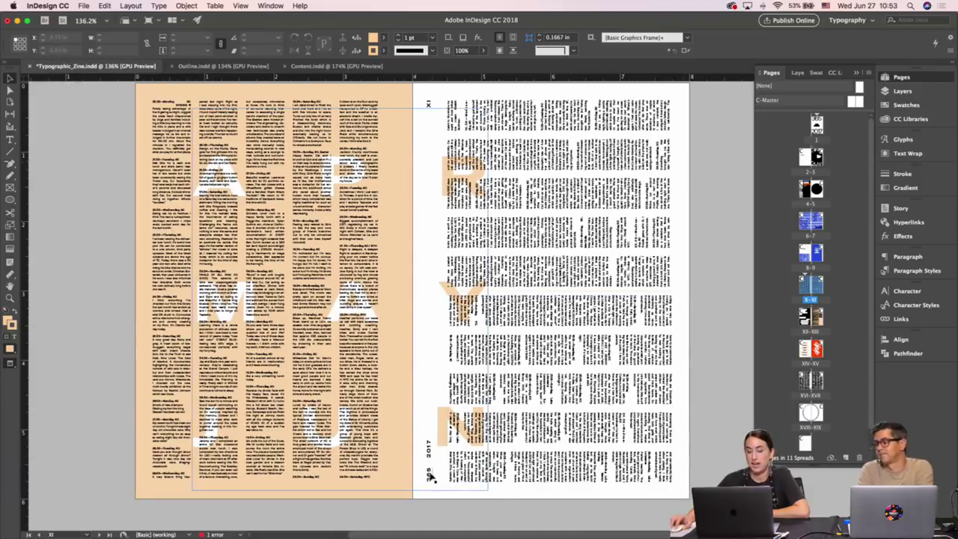
click(458, 449)
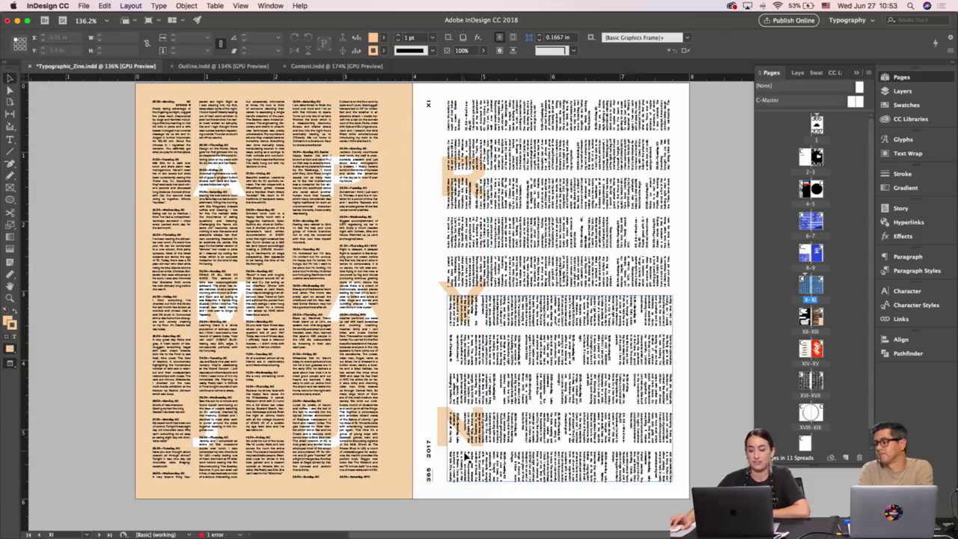
scroll(467, 454, up, 5)
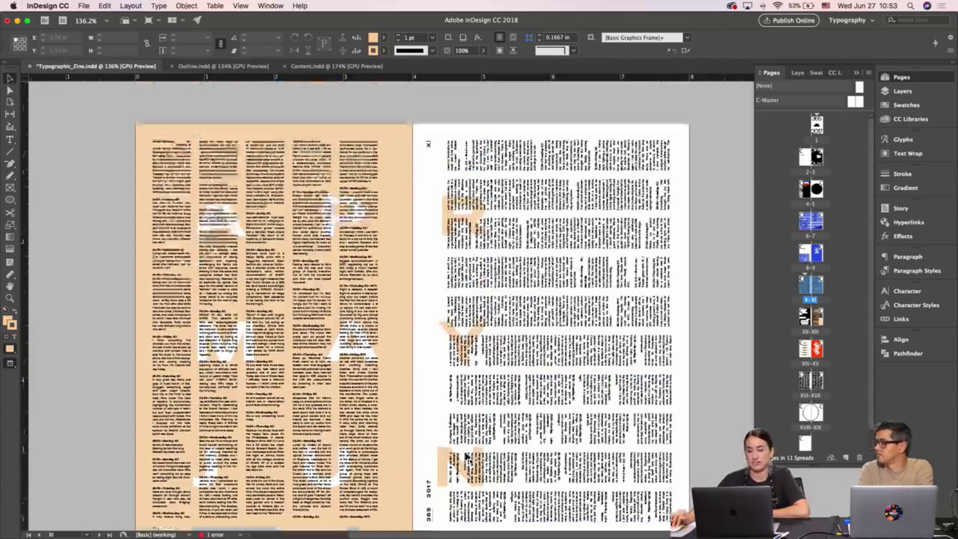
scroll(715, 329, down, 2)
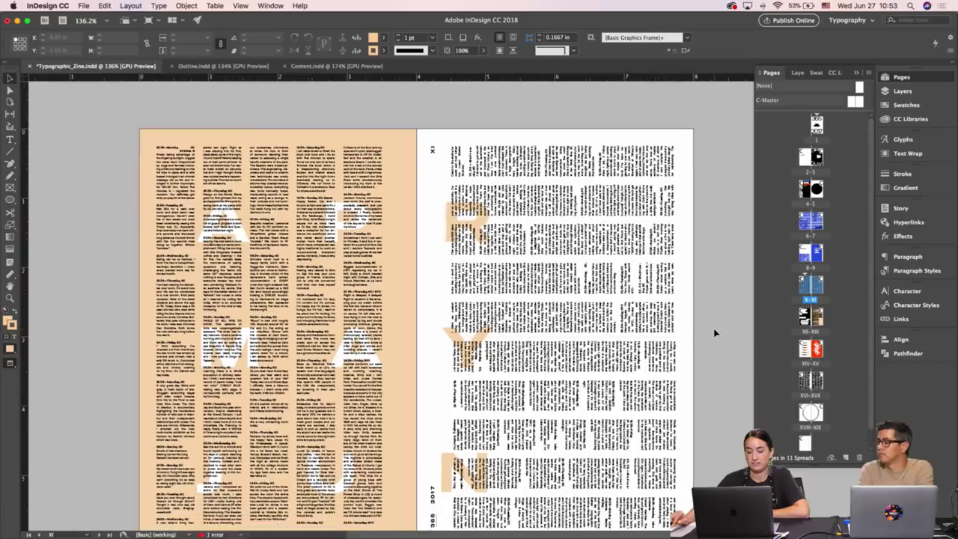
scroll(715, 332, down, 4)
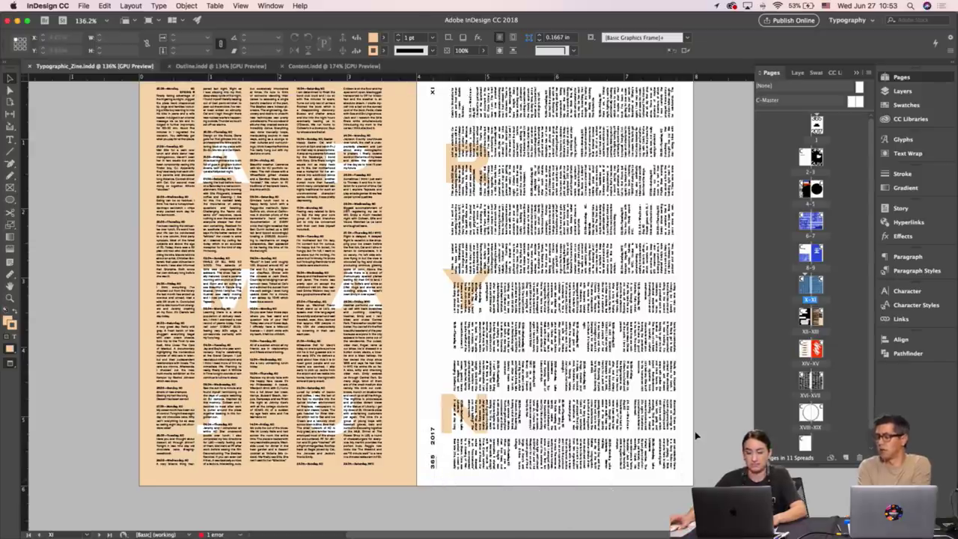
scroll(696, 435, up, 2)
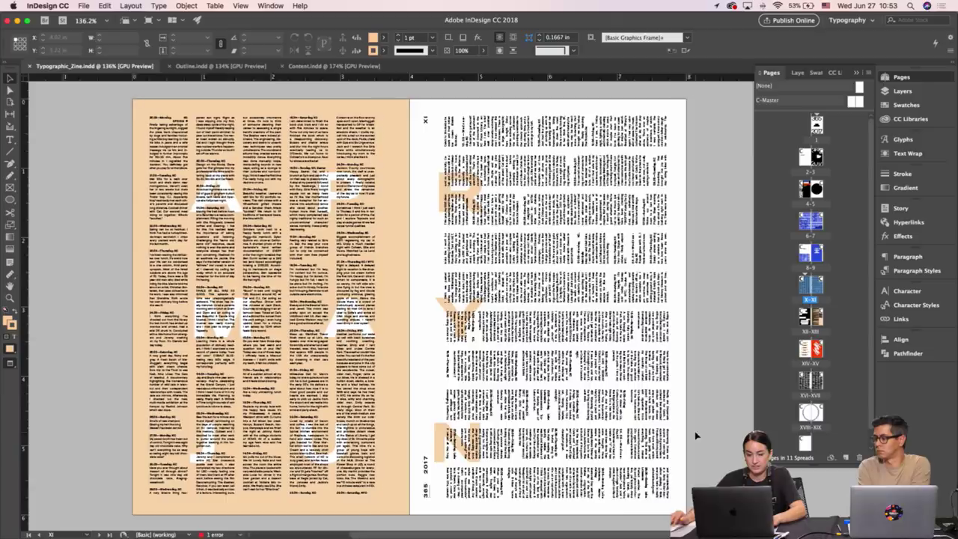
scroll(696, 436, down, 10)
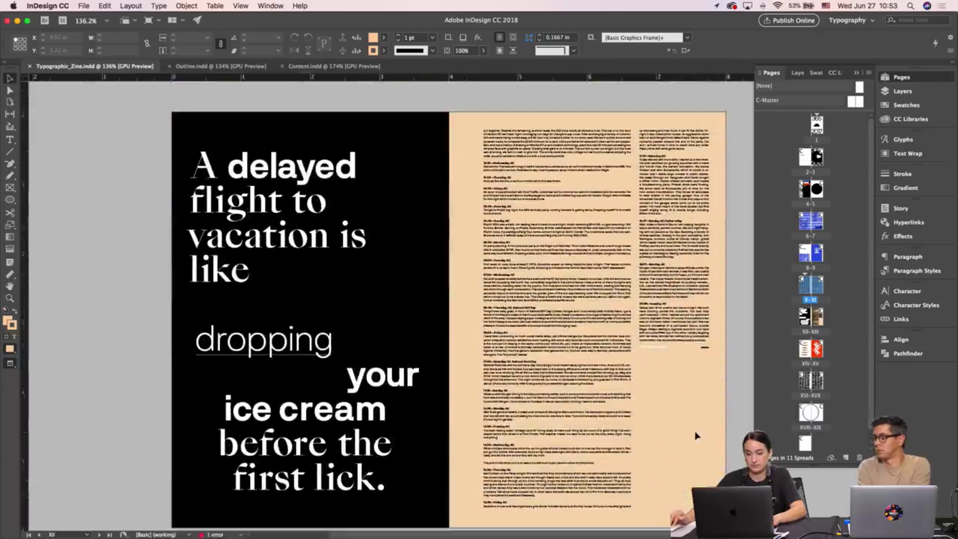
scroll(695, 436, down, 10)
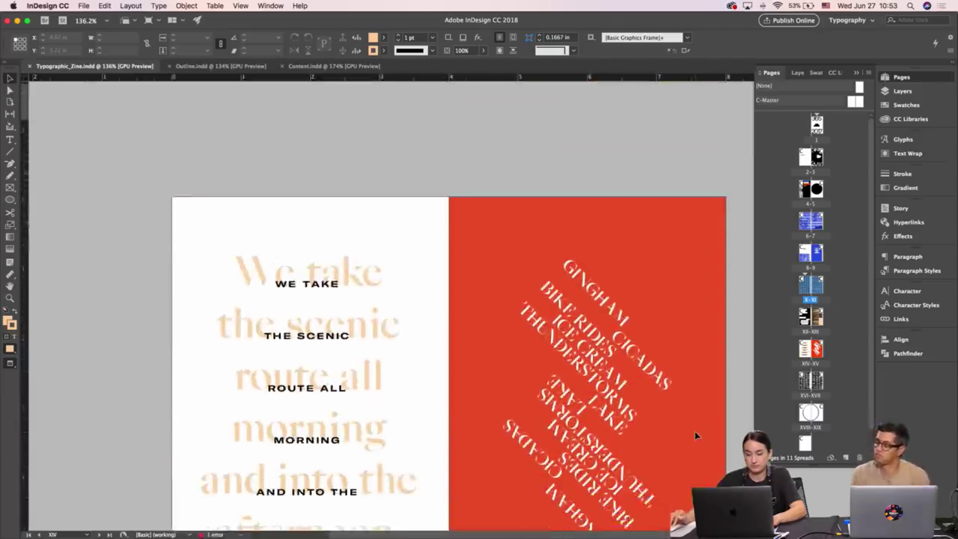
scroll(695, 435, down, 10)
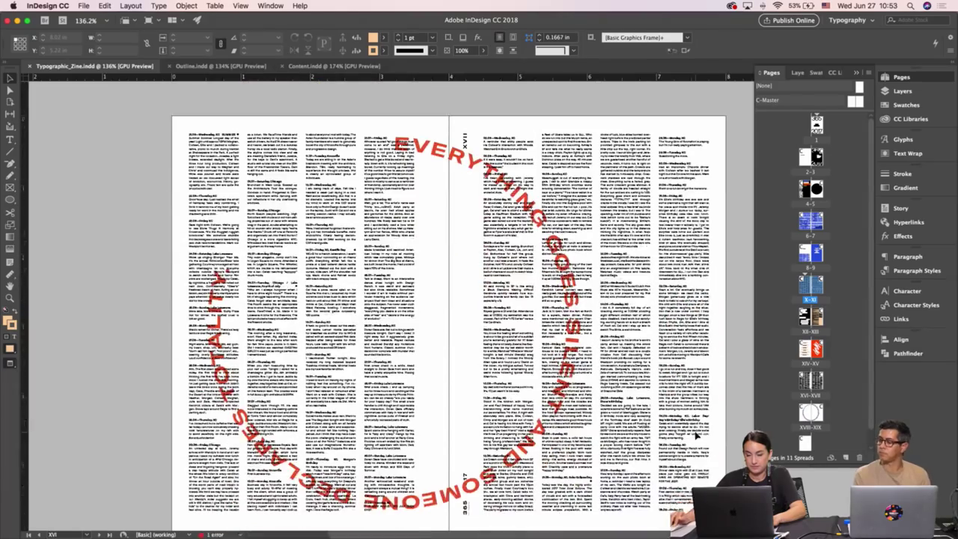
scroll(695, 435, down, 2)
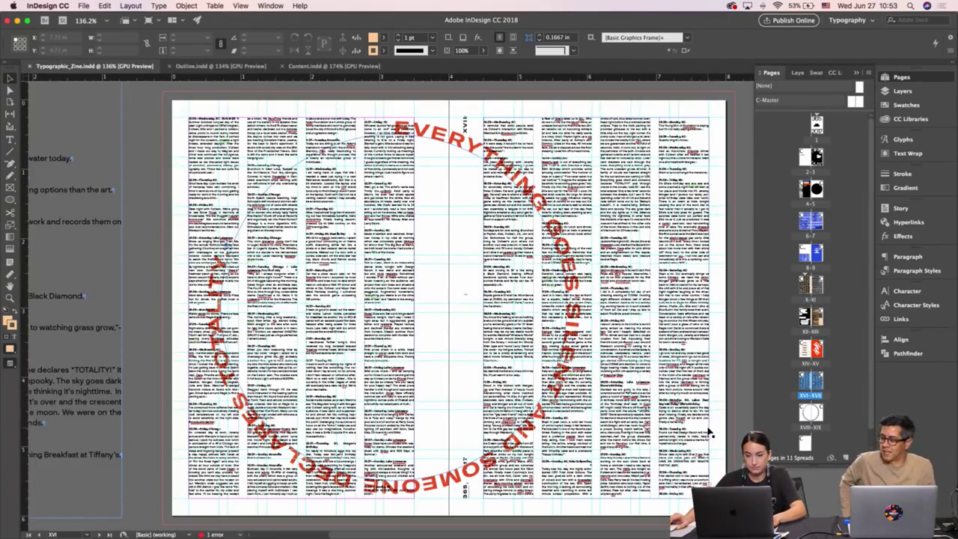
Scale the red circular text on spread XVI-XVII down to about 4.84 in and shift its starting point counterclockwise along the path.
scroll(709, 432, right, 3)
scroll(707, 432, left, 1)
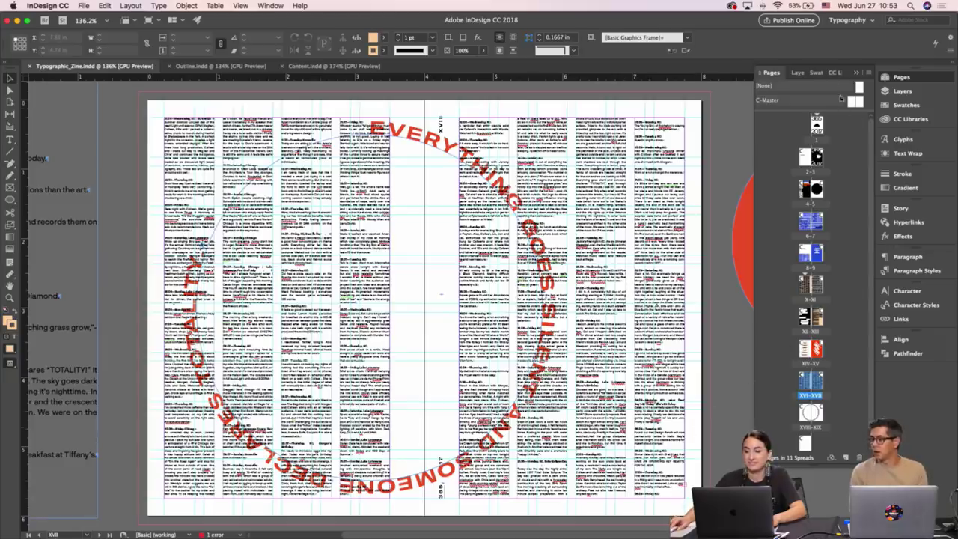
click(857, 72)
scroll(772, 128, left, 4)
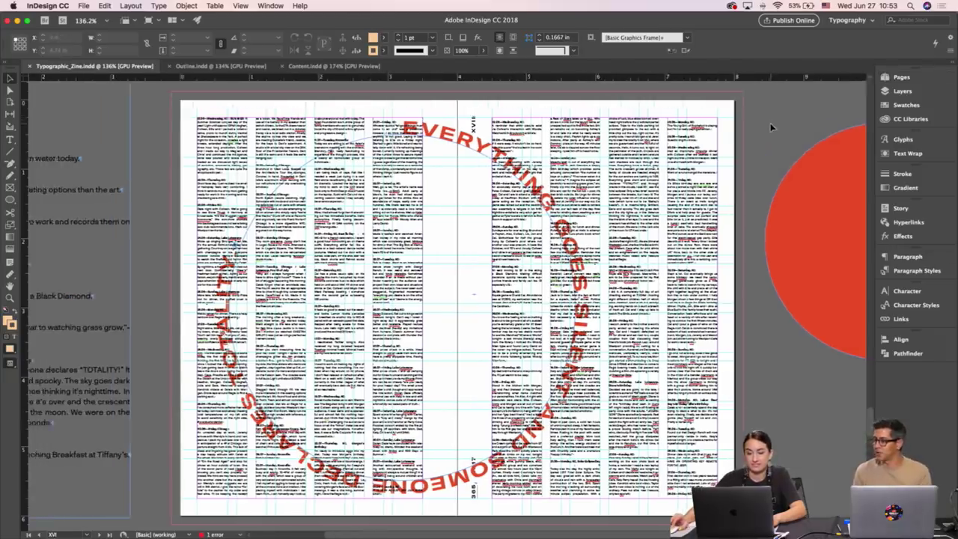
key(w)
click(405, 134)
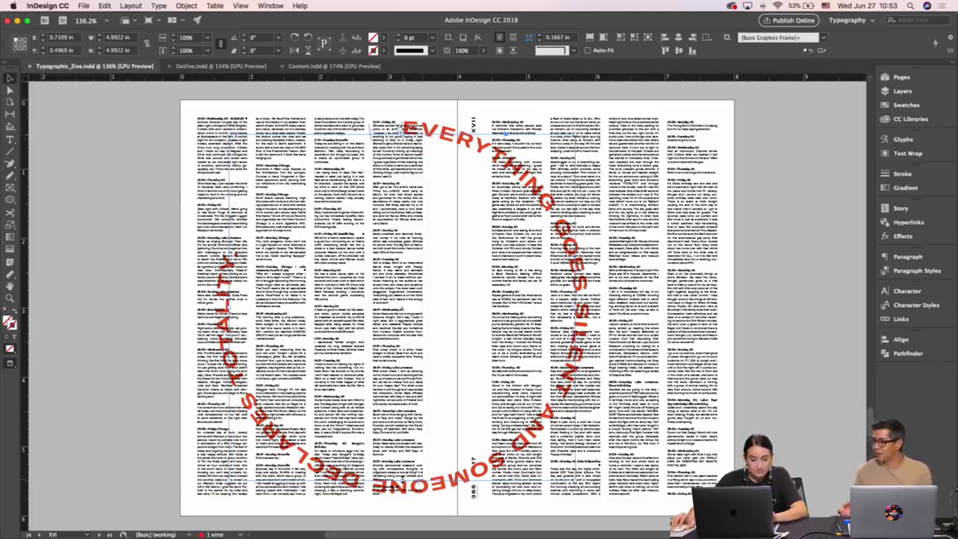
drag(403, 480, 403, 470)
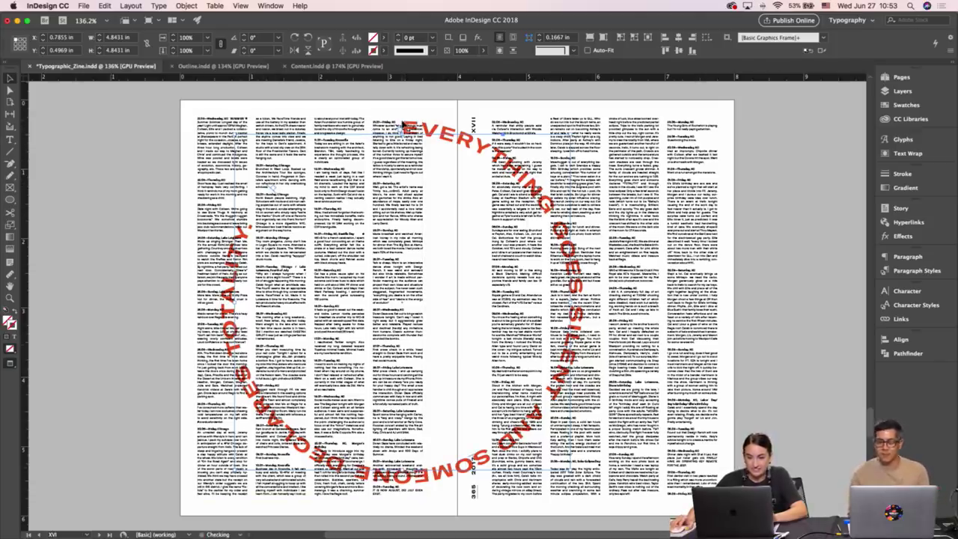
drag(361, 129, 320, 143)
click(402, 107)
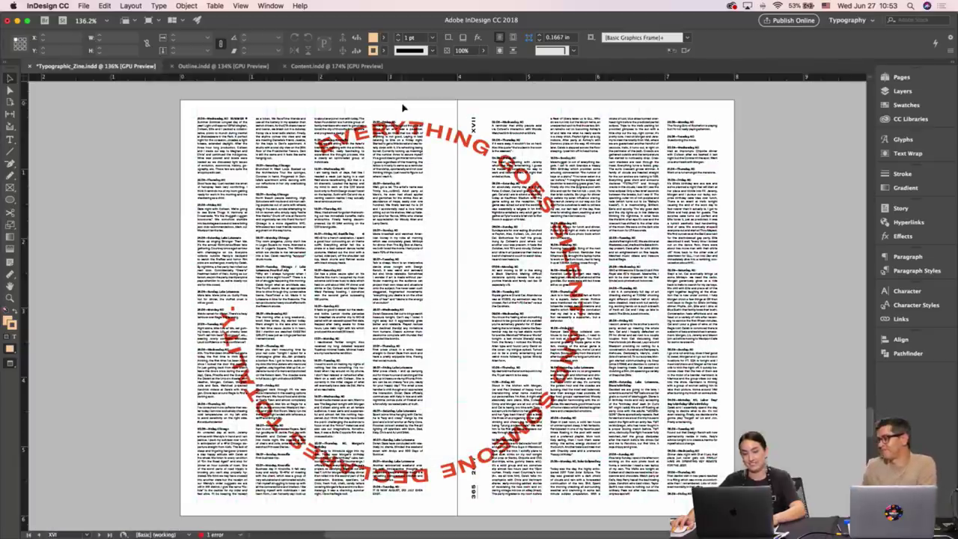
Try the circular text further over page XVII, then reposition it at an X of about 0.5 in.
key(w)
click(448, 139)
drag(536, 143, 569, 147)
click(736, 238)
key(w)
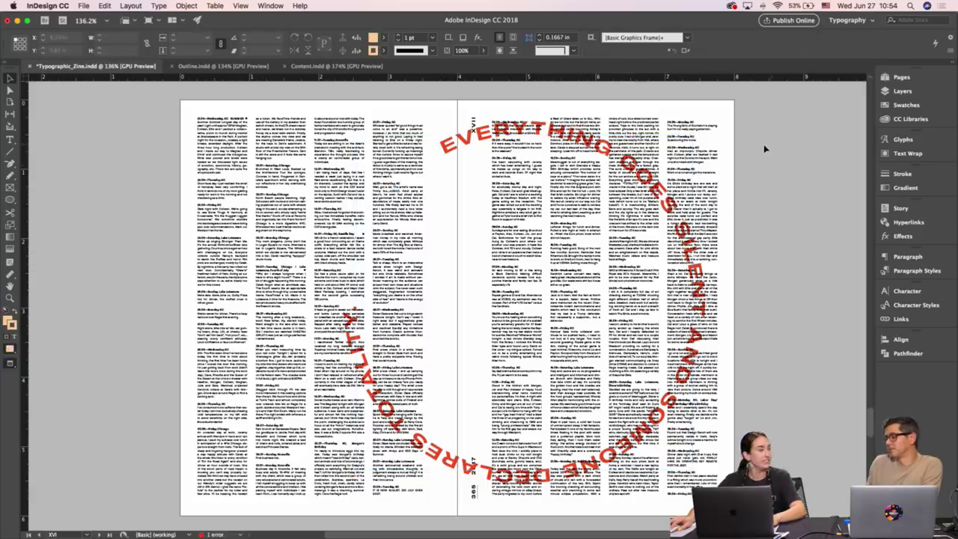
drag(453, 142, 361, 147)
drag(449, 135, 391, 143)
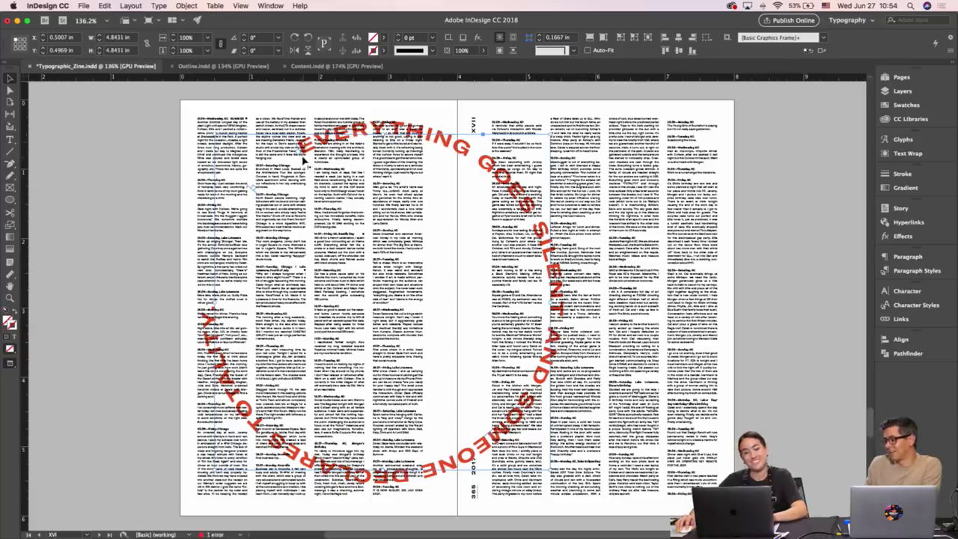
Shift the circular text's starting point along its path to the upper end of page XVI's fourth column and deselect it.
drag(471, 153, 475, 157)
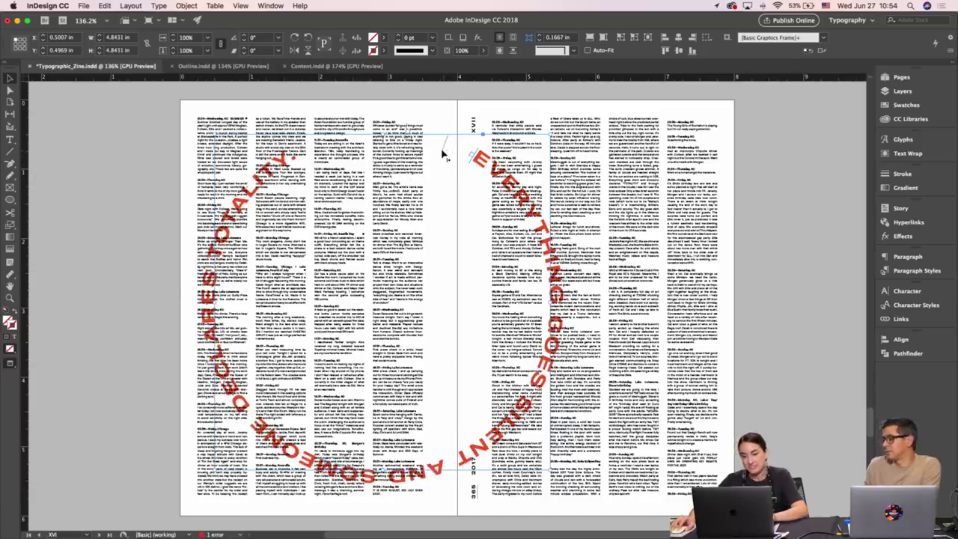
drag(443, 150, 412, 143)
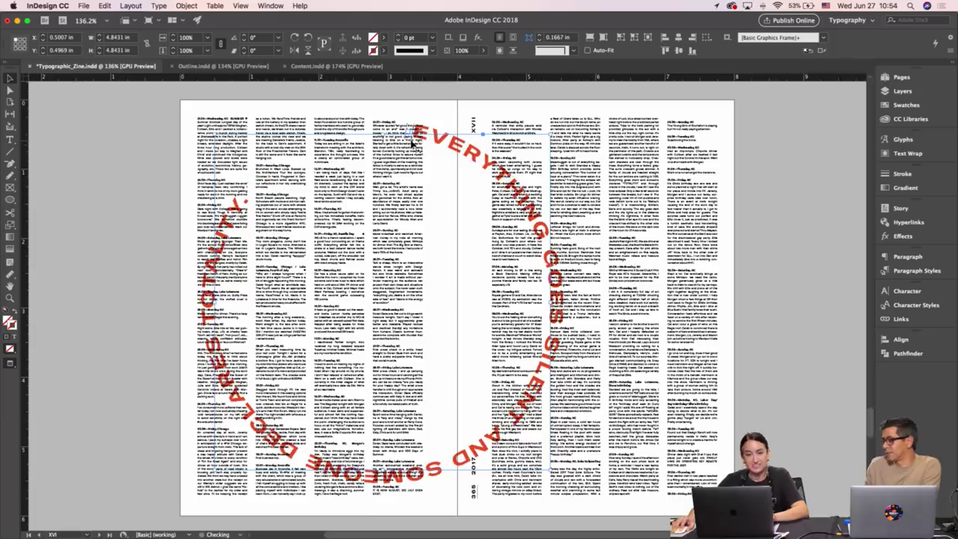
click(440, 109)
key(w)
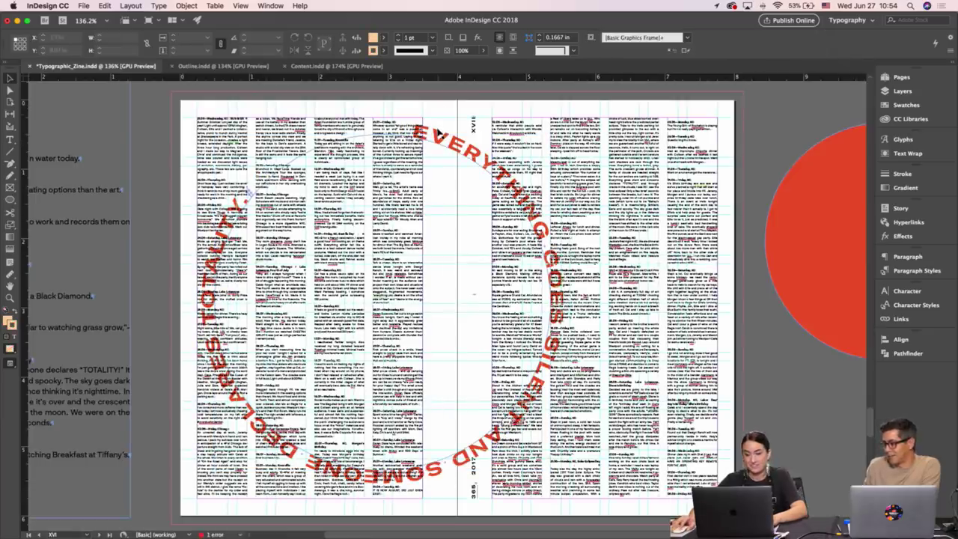
Scale the circular text down to about 4.63 in and move it to about X 0.34 in, Y 0.63 in, clear of the running text.
click(440, 134)
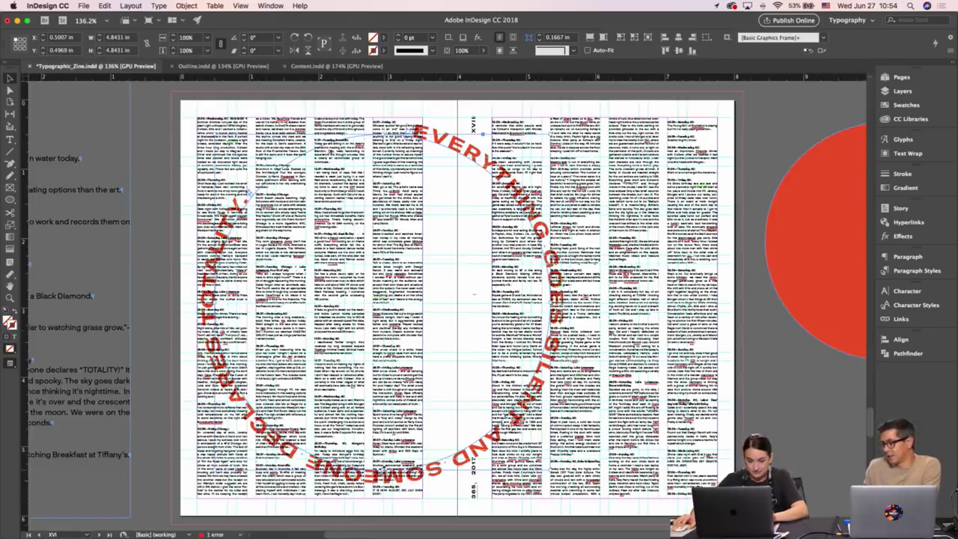
drag(383, 470, 382, 454)
key(w)
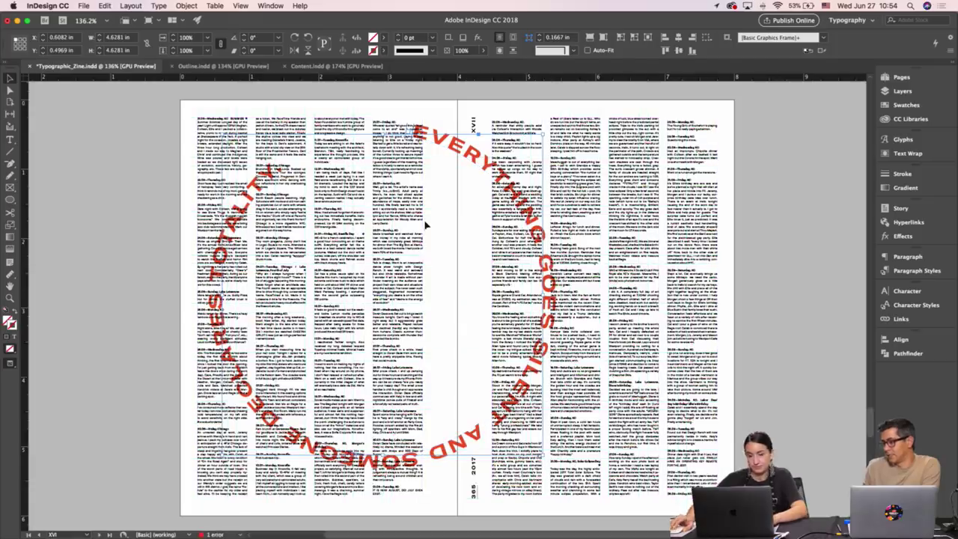
click(445, 117)
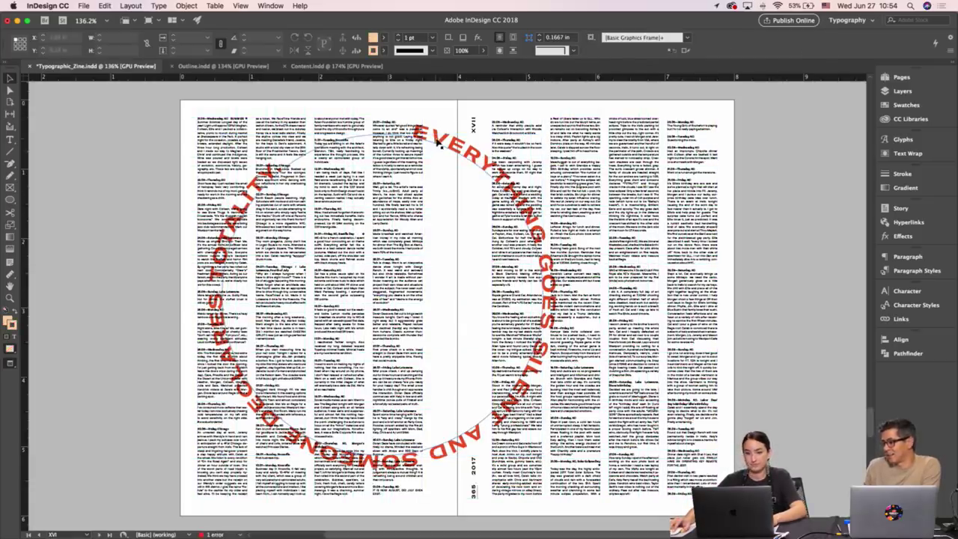
drag(438, 142, 439, 158)
click(439, 108)
click(451, 133)
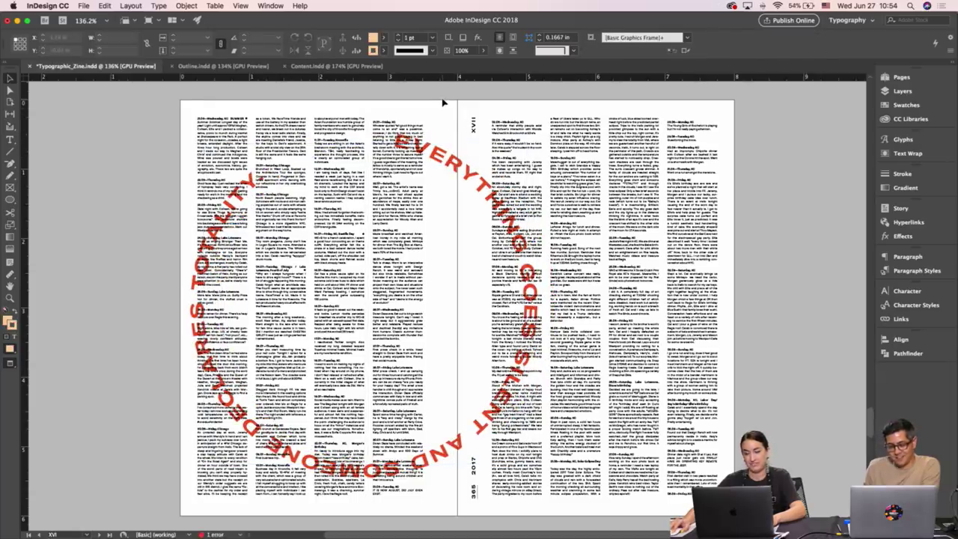
Reduce the font size of the entire circular text by two increments and deselect it.
click(432, 143)
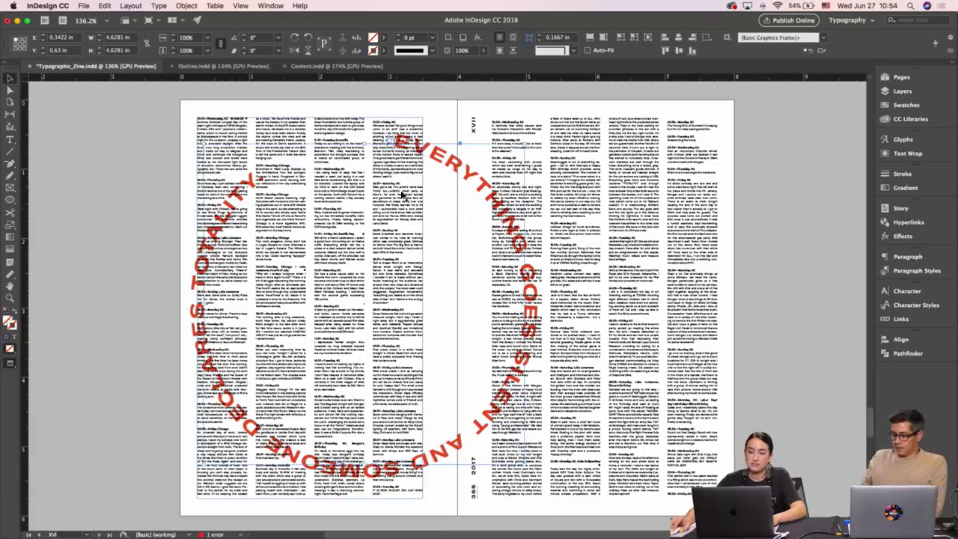
double_click(431, 150)
key(super+a)
click(124, 40)
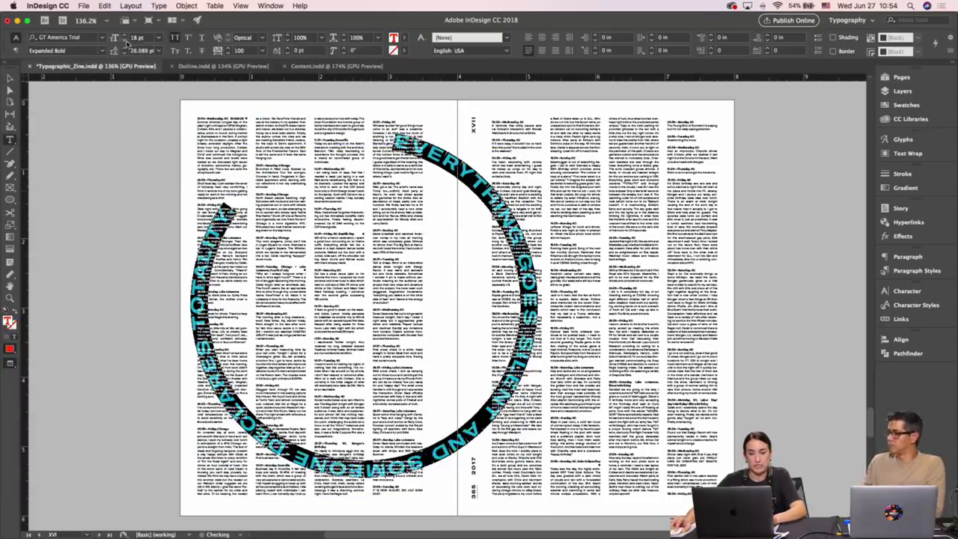
click(124, 40)
key(Escape)
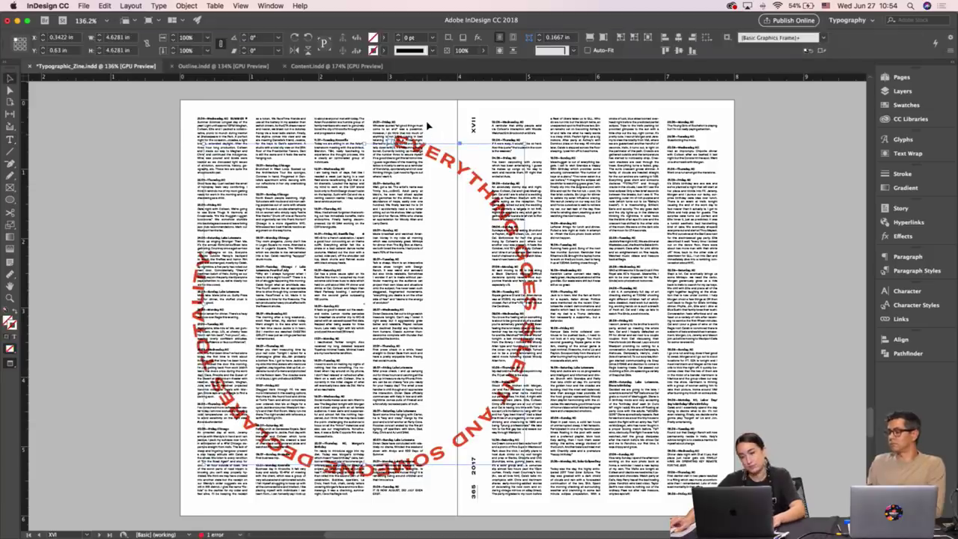
click(428, 126)
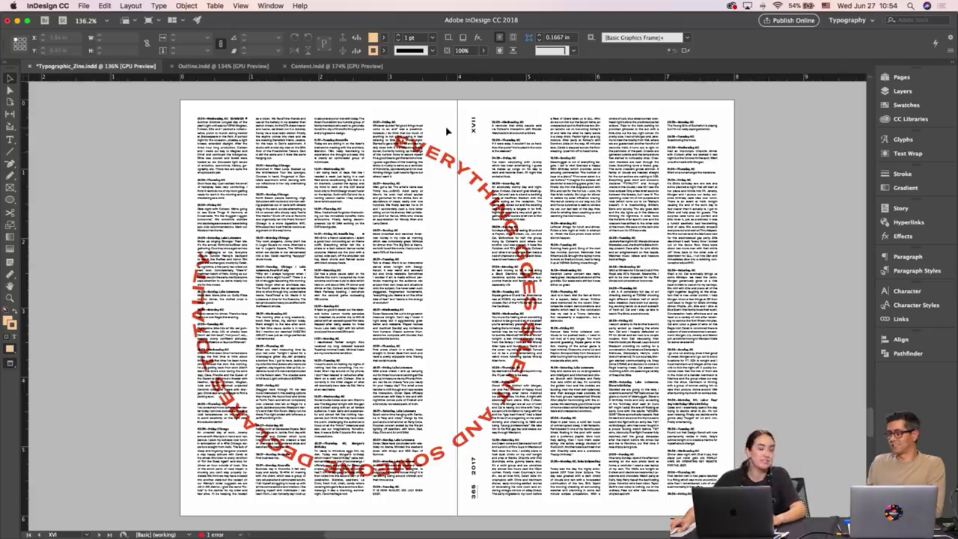
Check the circular text and page XVII's four-column text frame against the vertical running text, leaving both deselected.
click(452, 168)
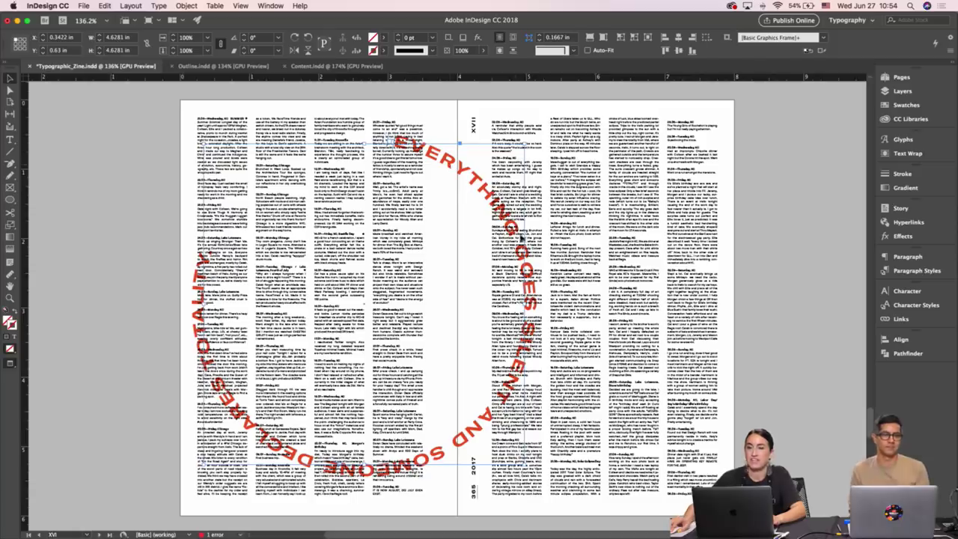
click(447, 119)
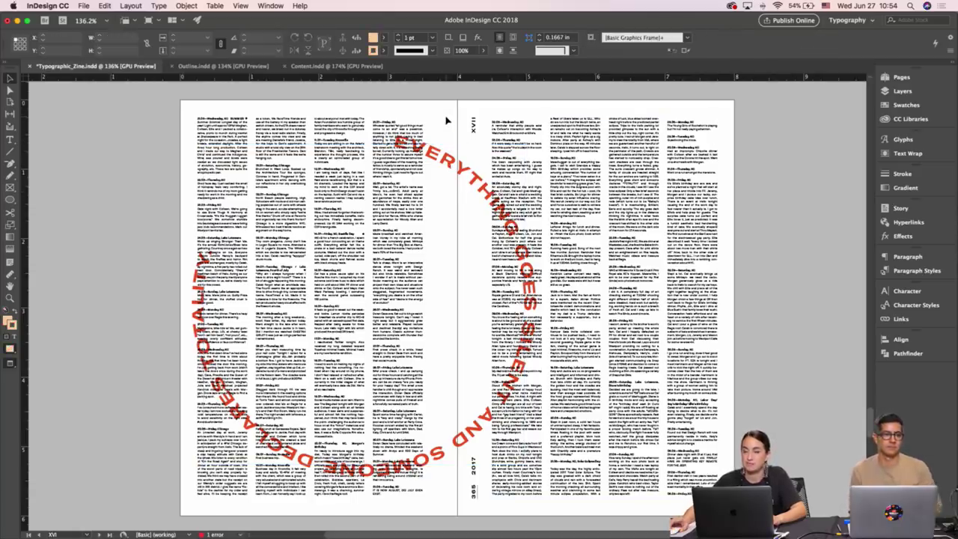
scroll(447, 119, right, 2)
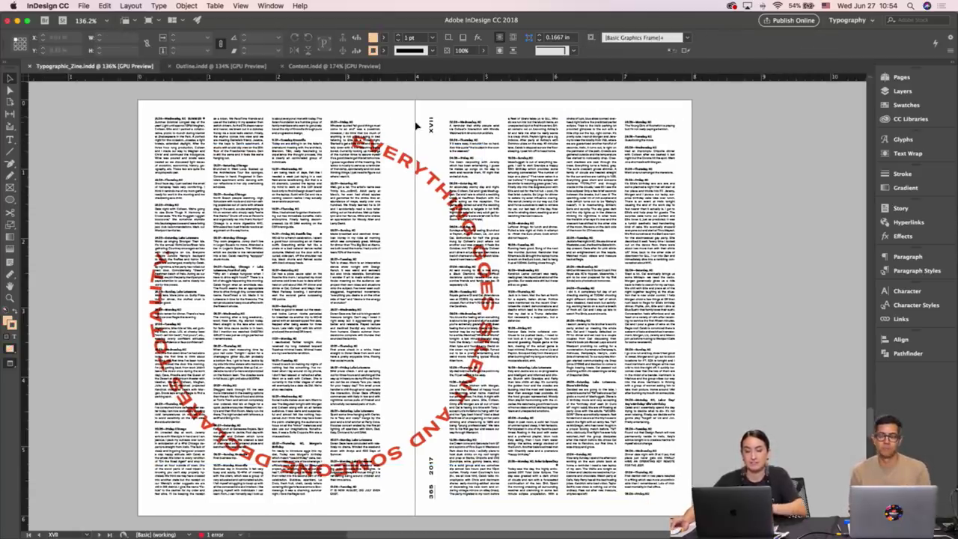
click(522, 161)
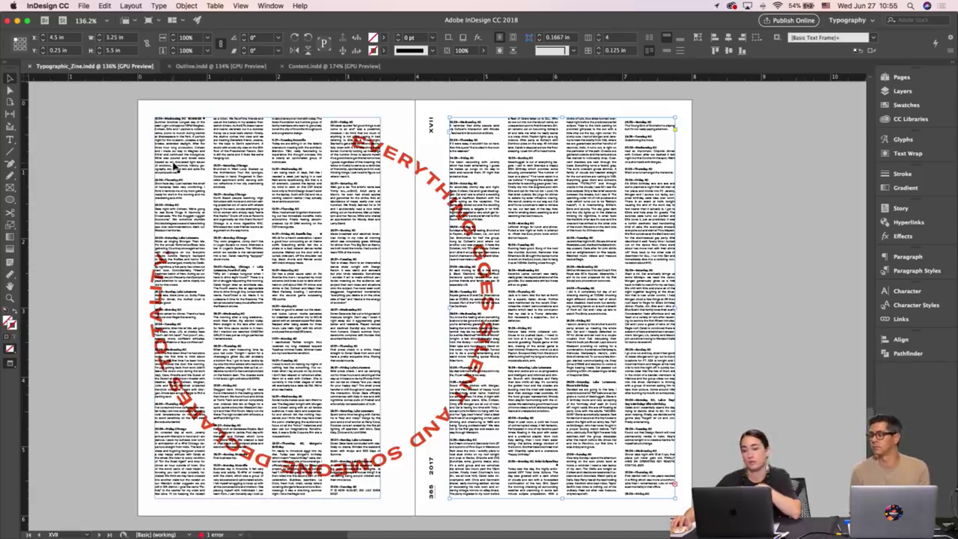
scroll(706, 218, left, 2)
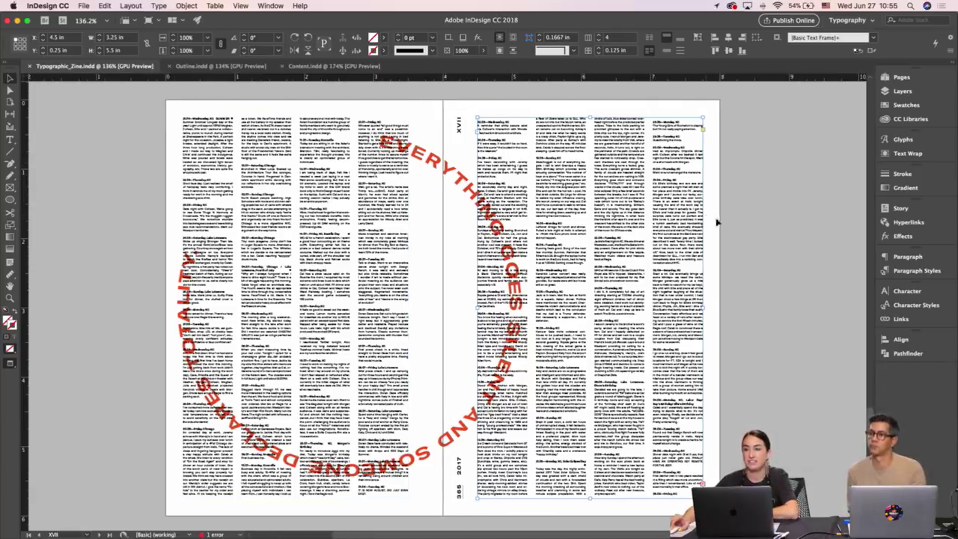
click(725, 220)
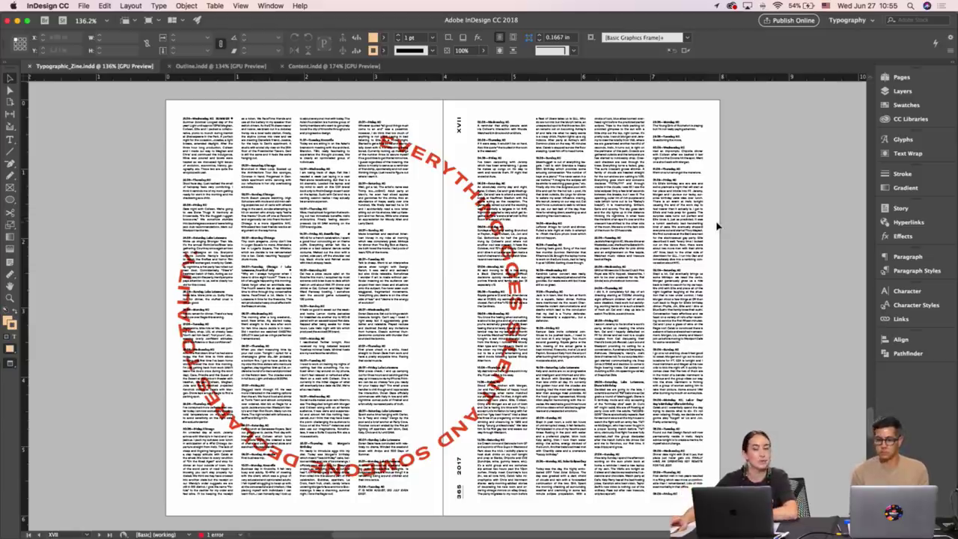
scroll(716, 226, up, 5)
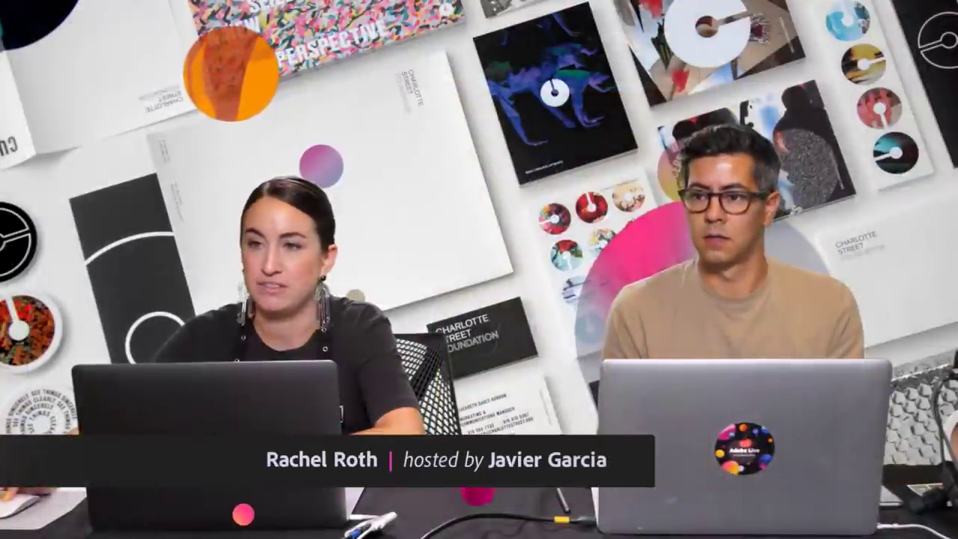